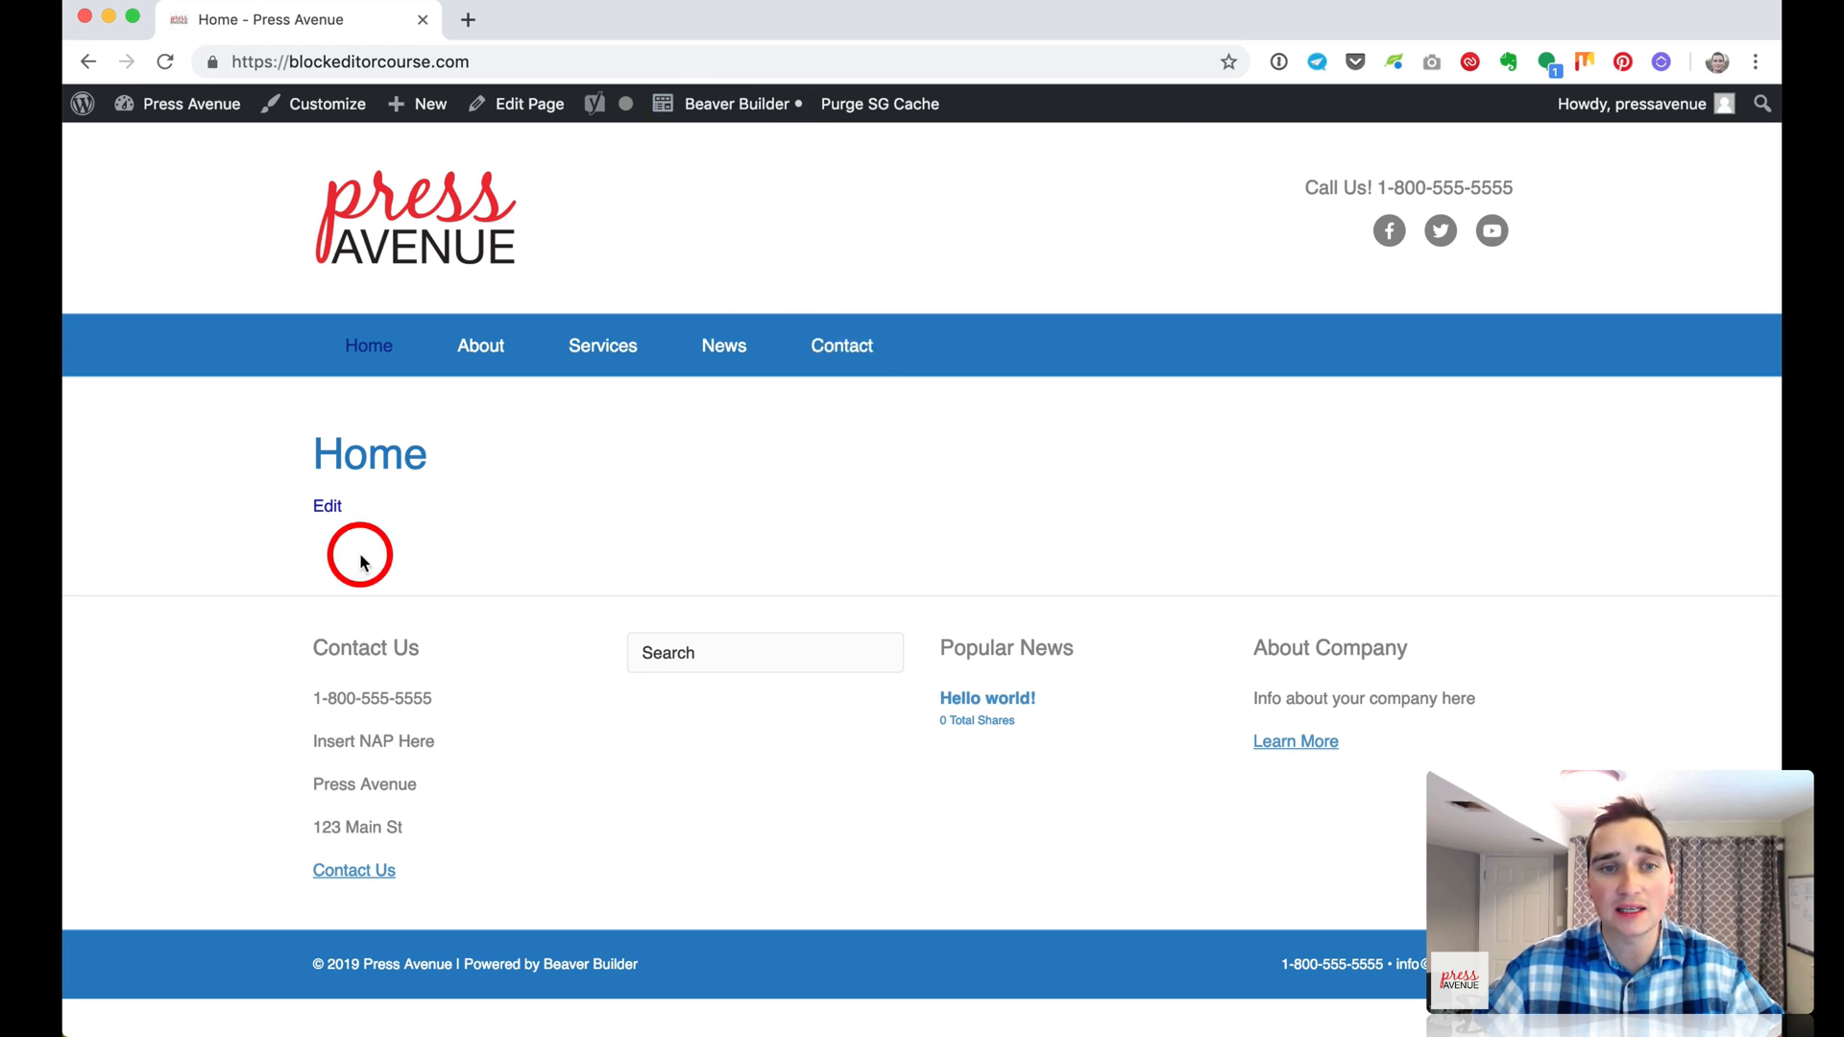
Open the Home page for editing, switch it to the Block Editor and dismiss the welcome tip
{"action": "left_click", "coordinate": [528, 103]}
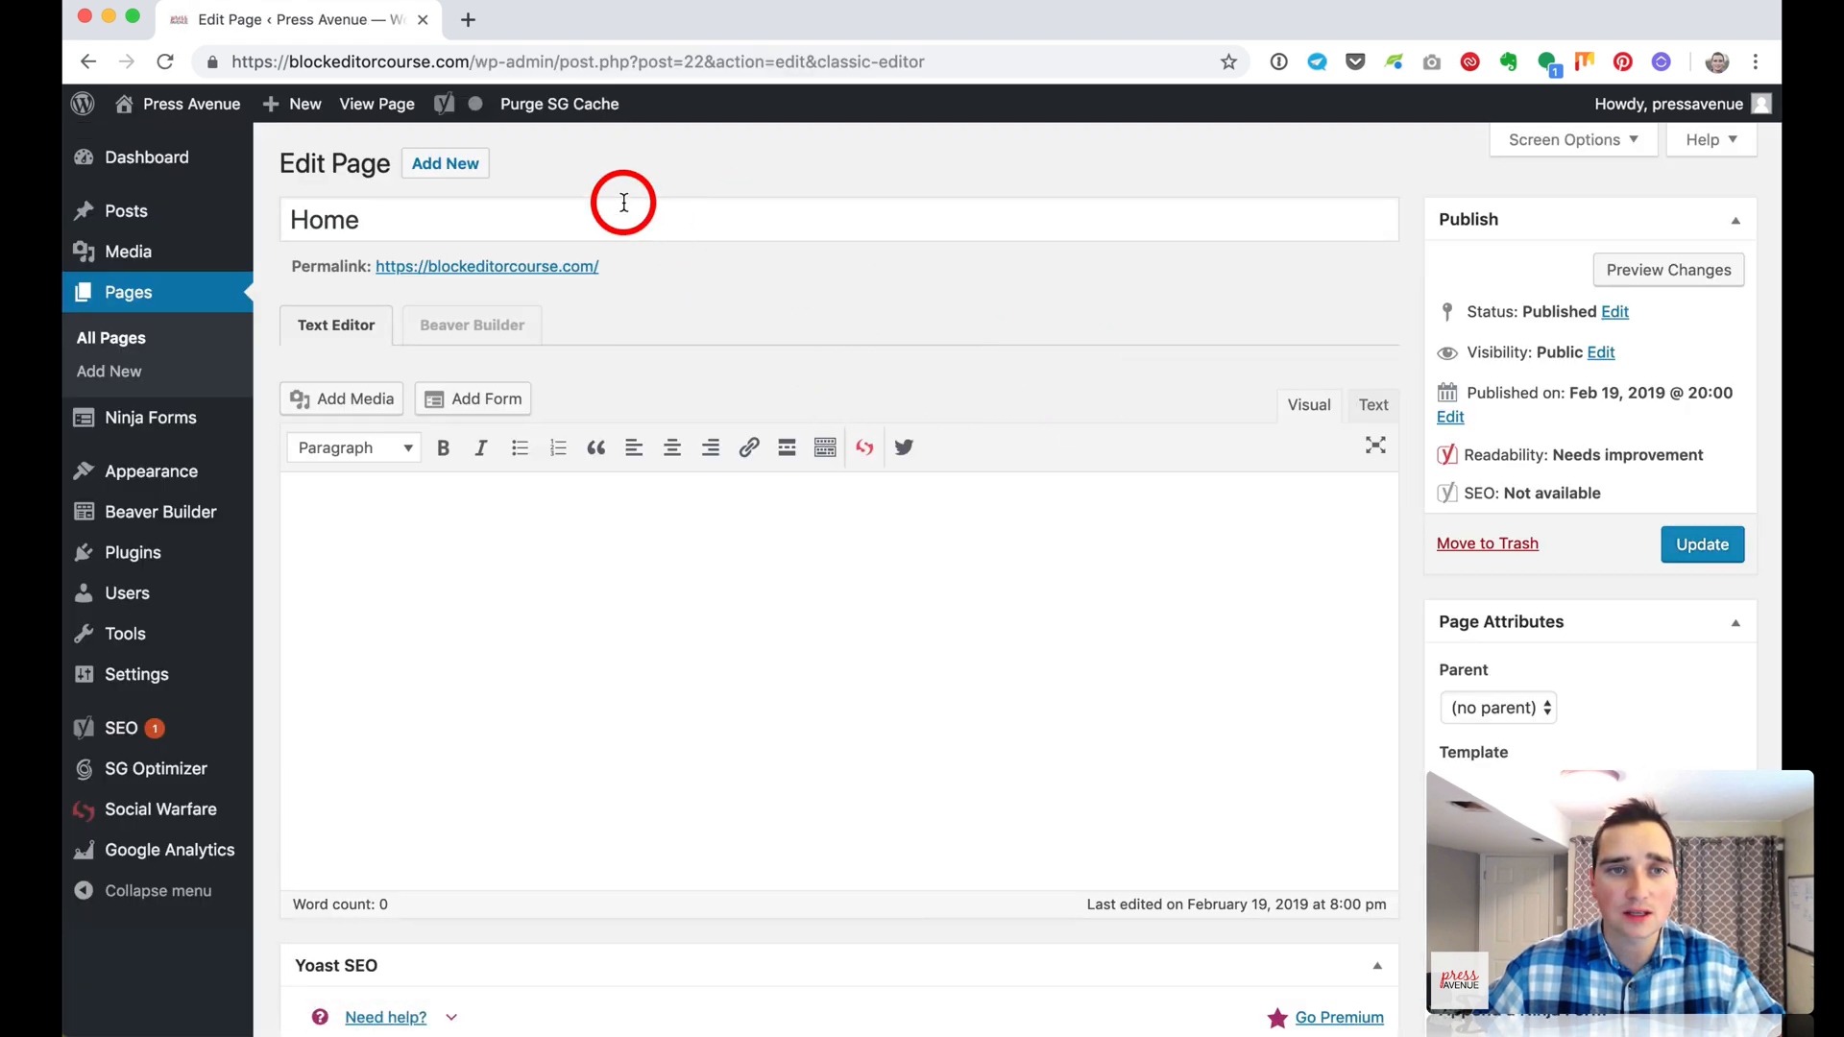
{"action": "scroll", "coordinate": [534, 597], "scroll_direction": "down", "scroll_amount": 10}
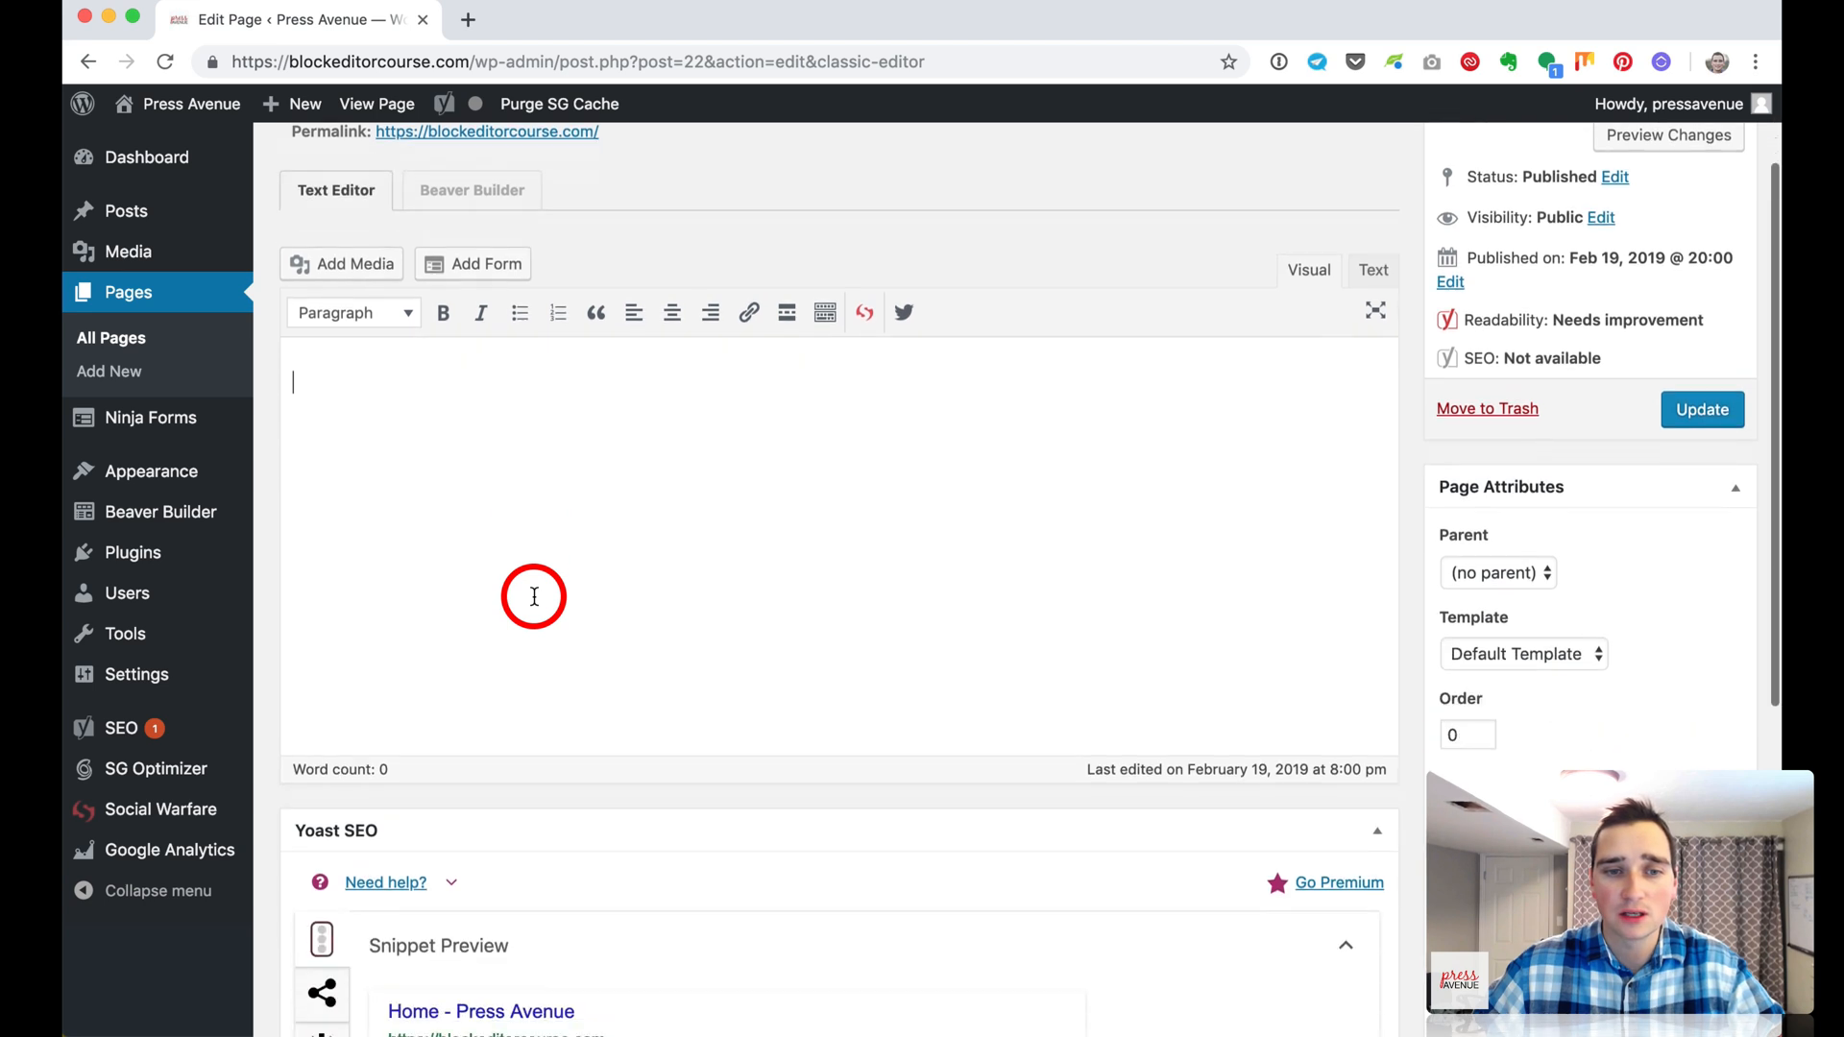
{"action": "scroll", "coordinate": [535, 602], "scroll_direction": "up", "scroll_amount": 10}
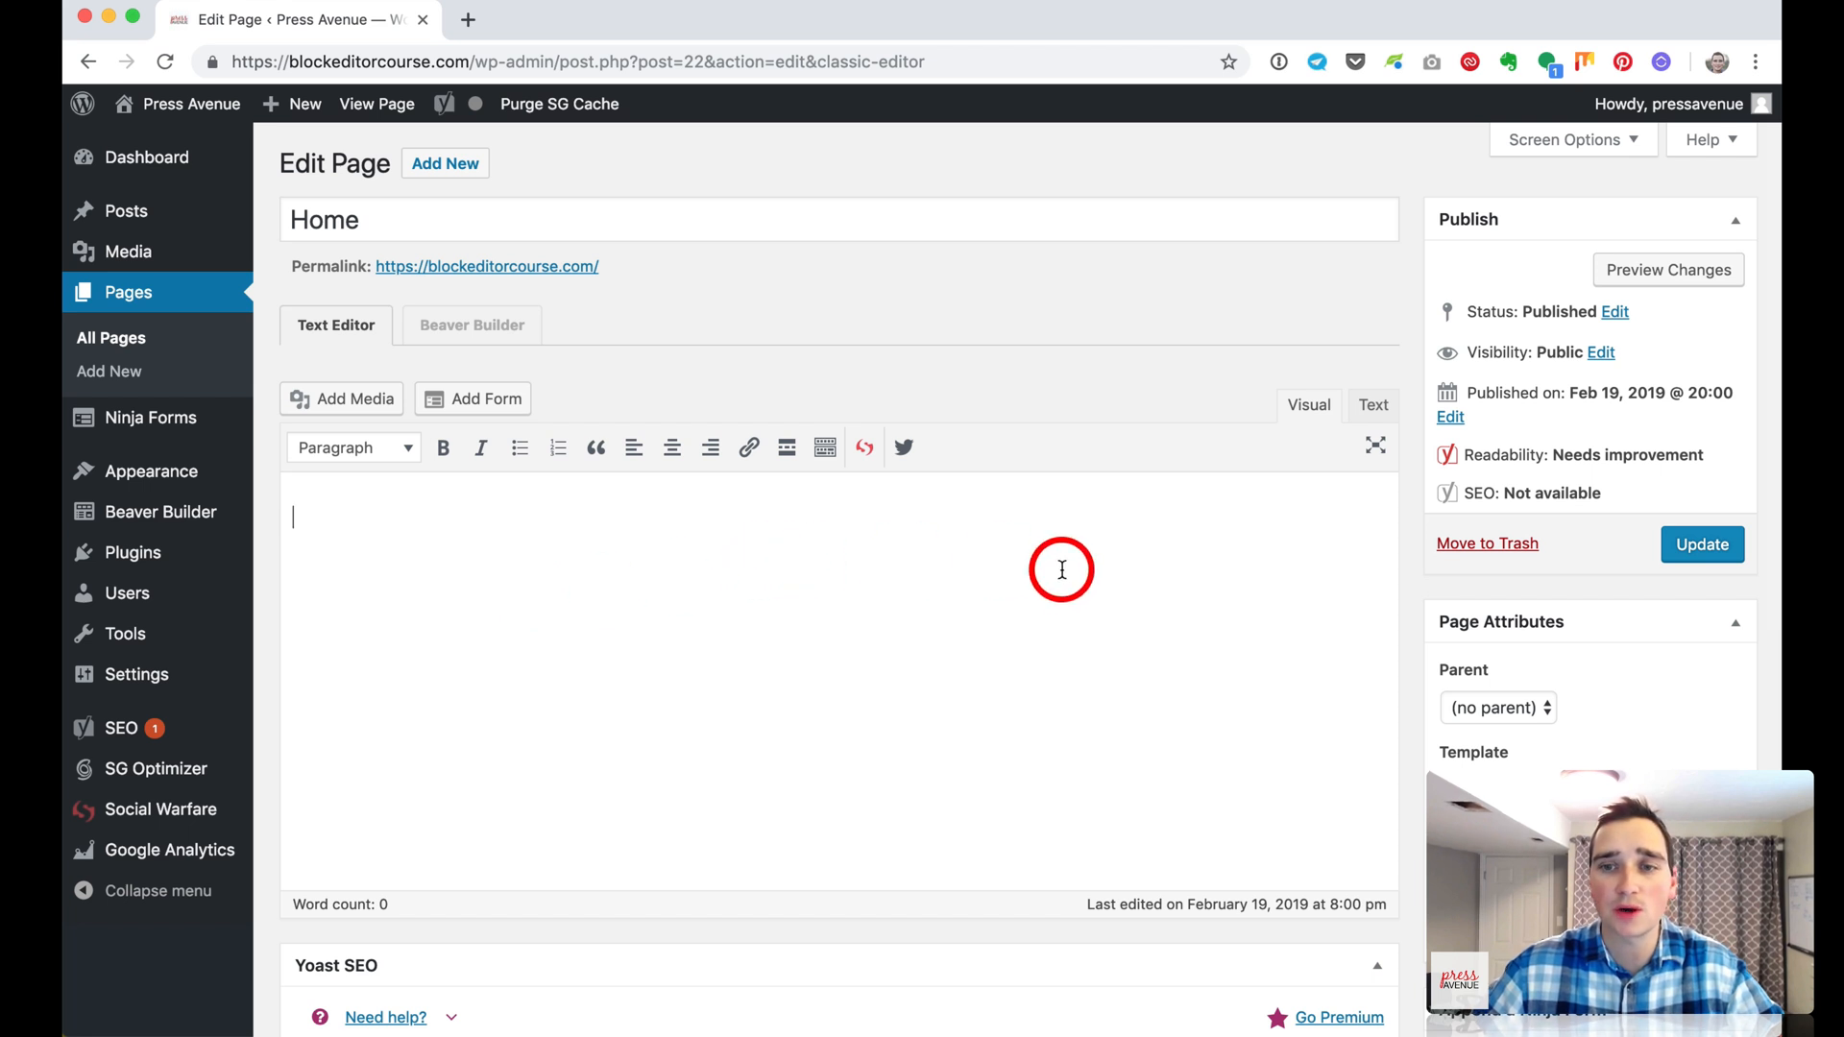
{"action": "scroll", "coordinate": [1068, 586], "scroll_direction": "down", "scroll_amount": 3}
{"action": "scroll", "coordinate": [1584, 667], "scroll_direction": "down", "scroll_amount": 6}
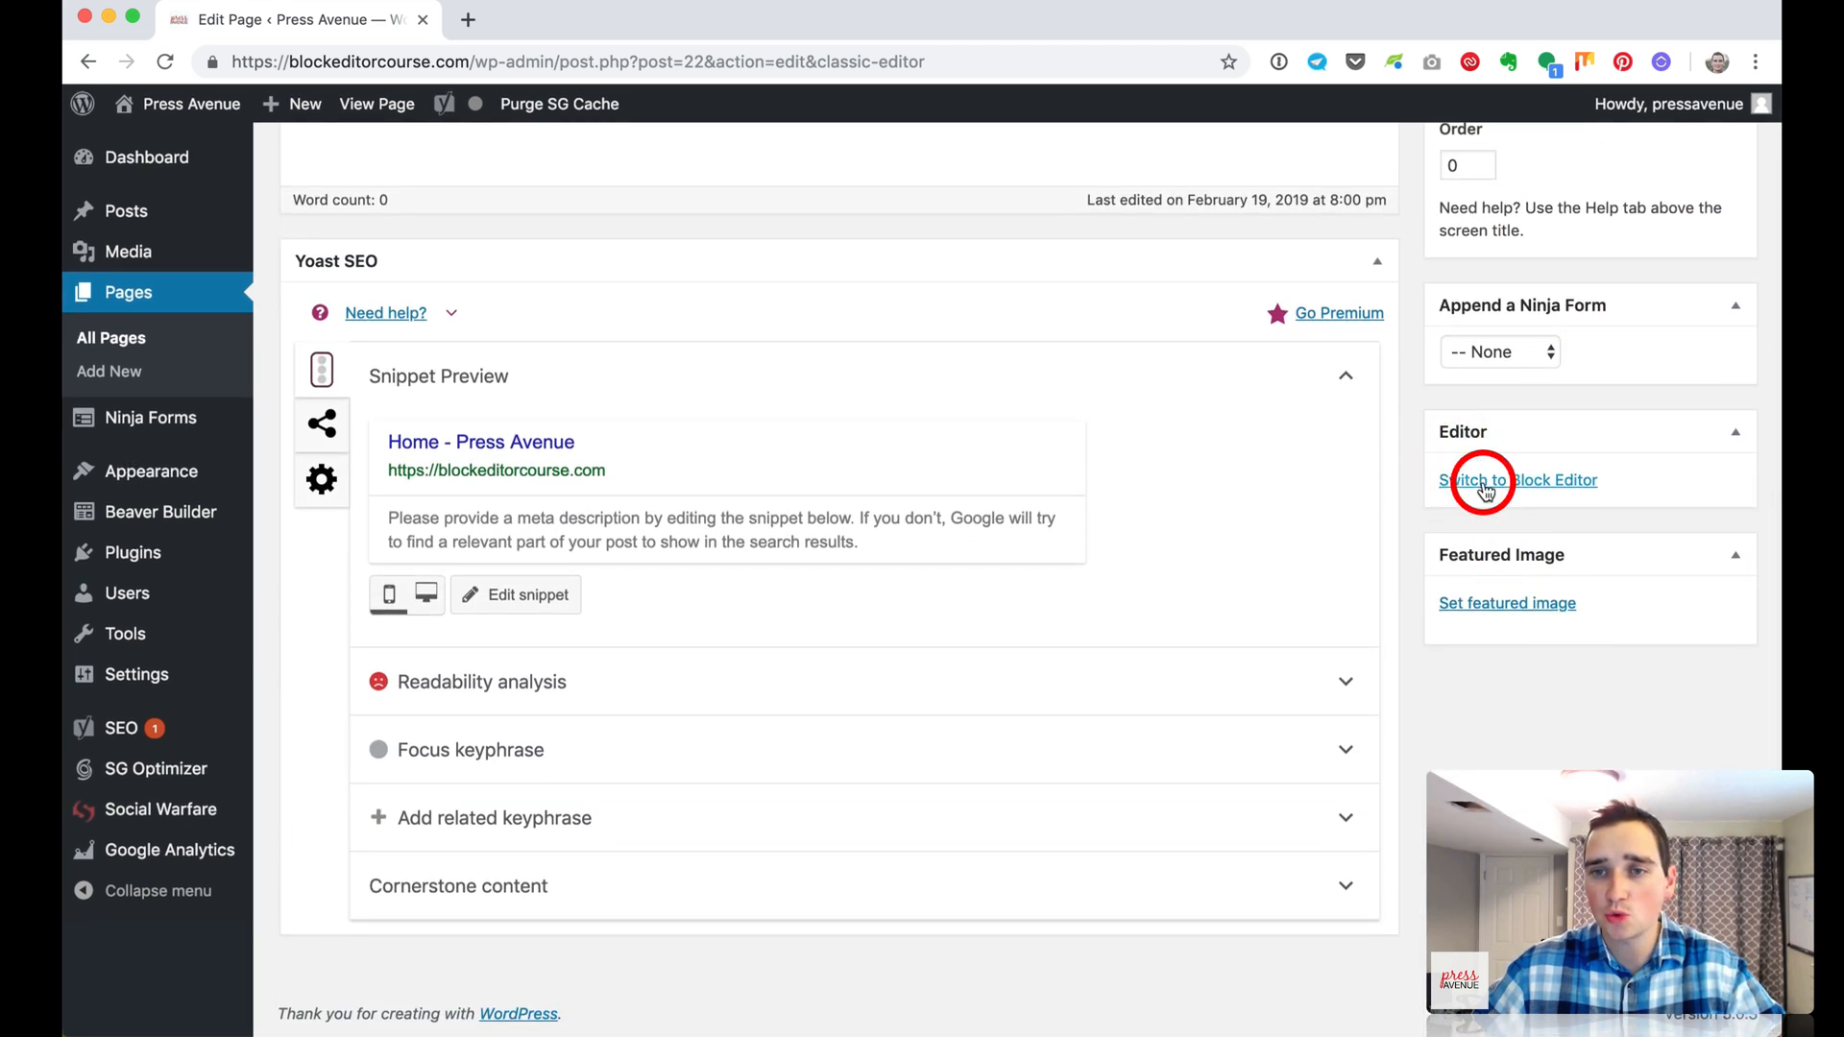
{"action": "left_click", "coordinate": [1569, 485]}
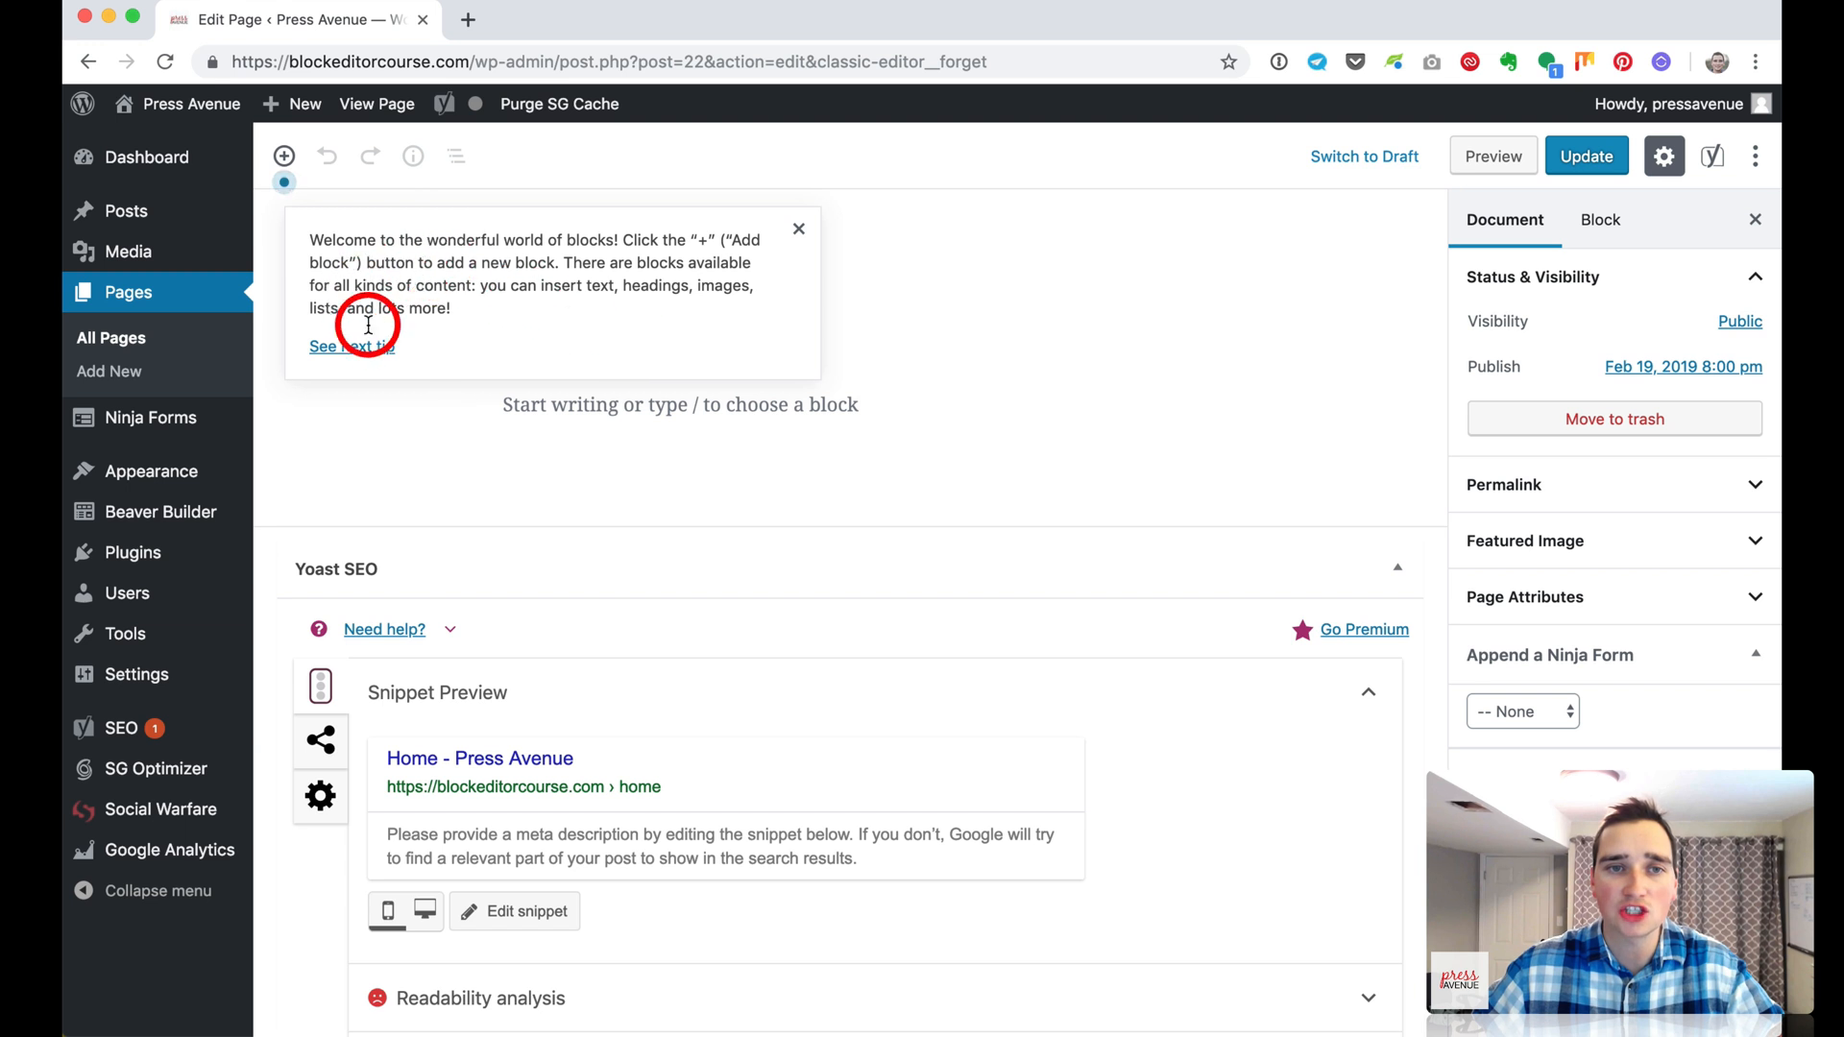
{"action": "left_click", "coordinate": [801, 222]}
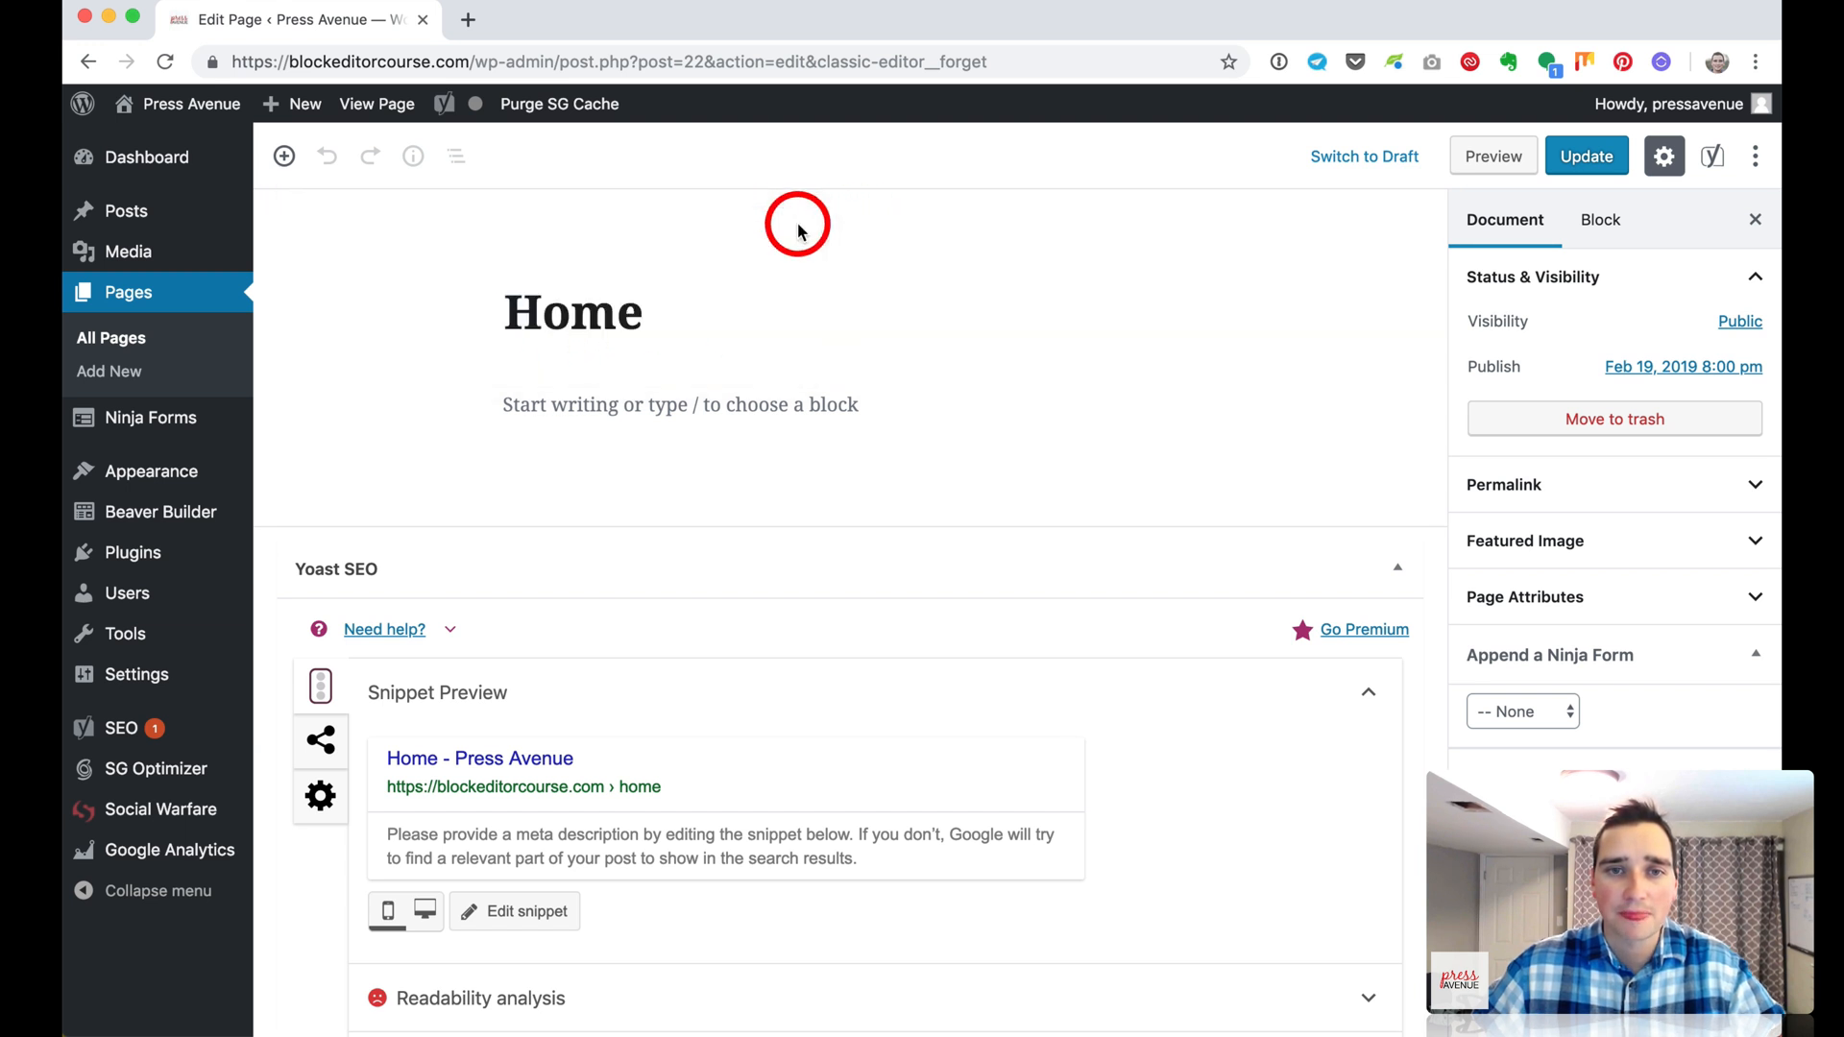
{"action": "left_click", "coordinate": [653, 404]}
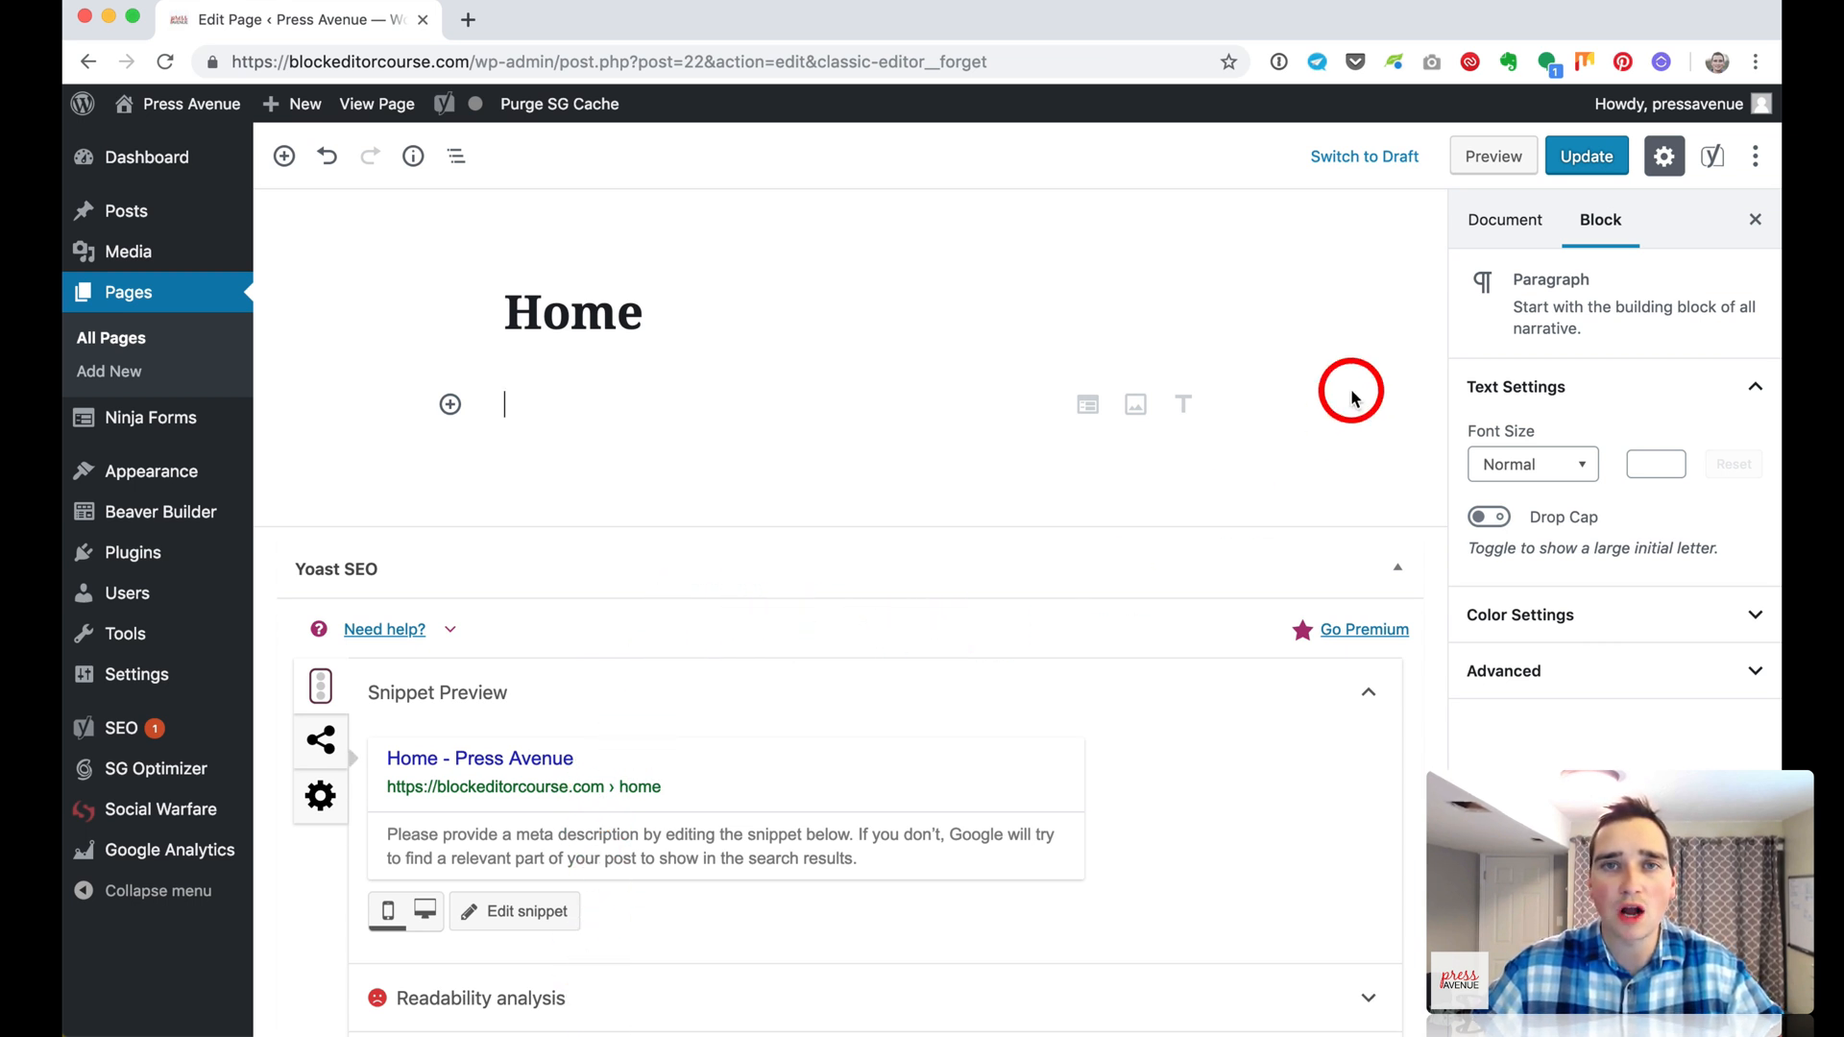
{"action": "scroll", "coordinate": [747, 428], "scroll_direction": "down", "scroll_amount": 1}
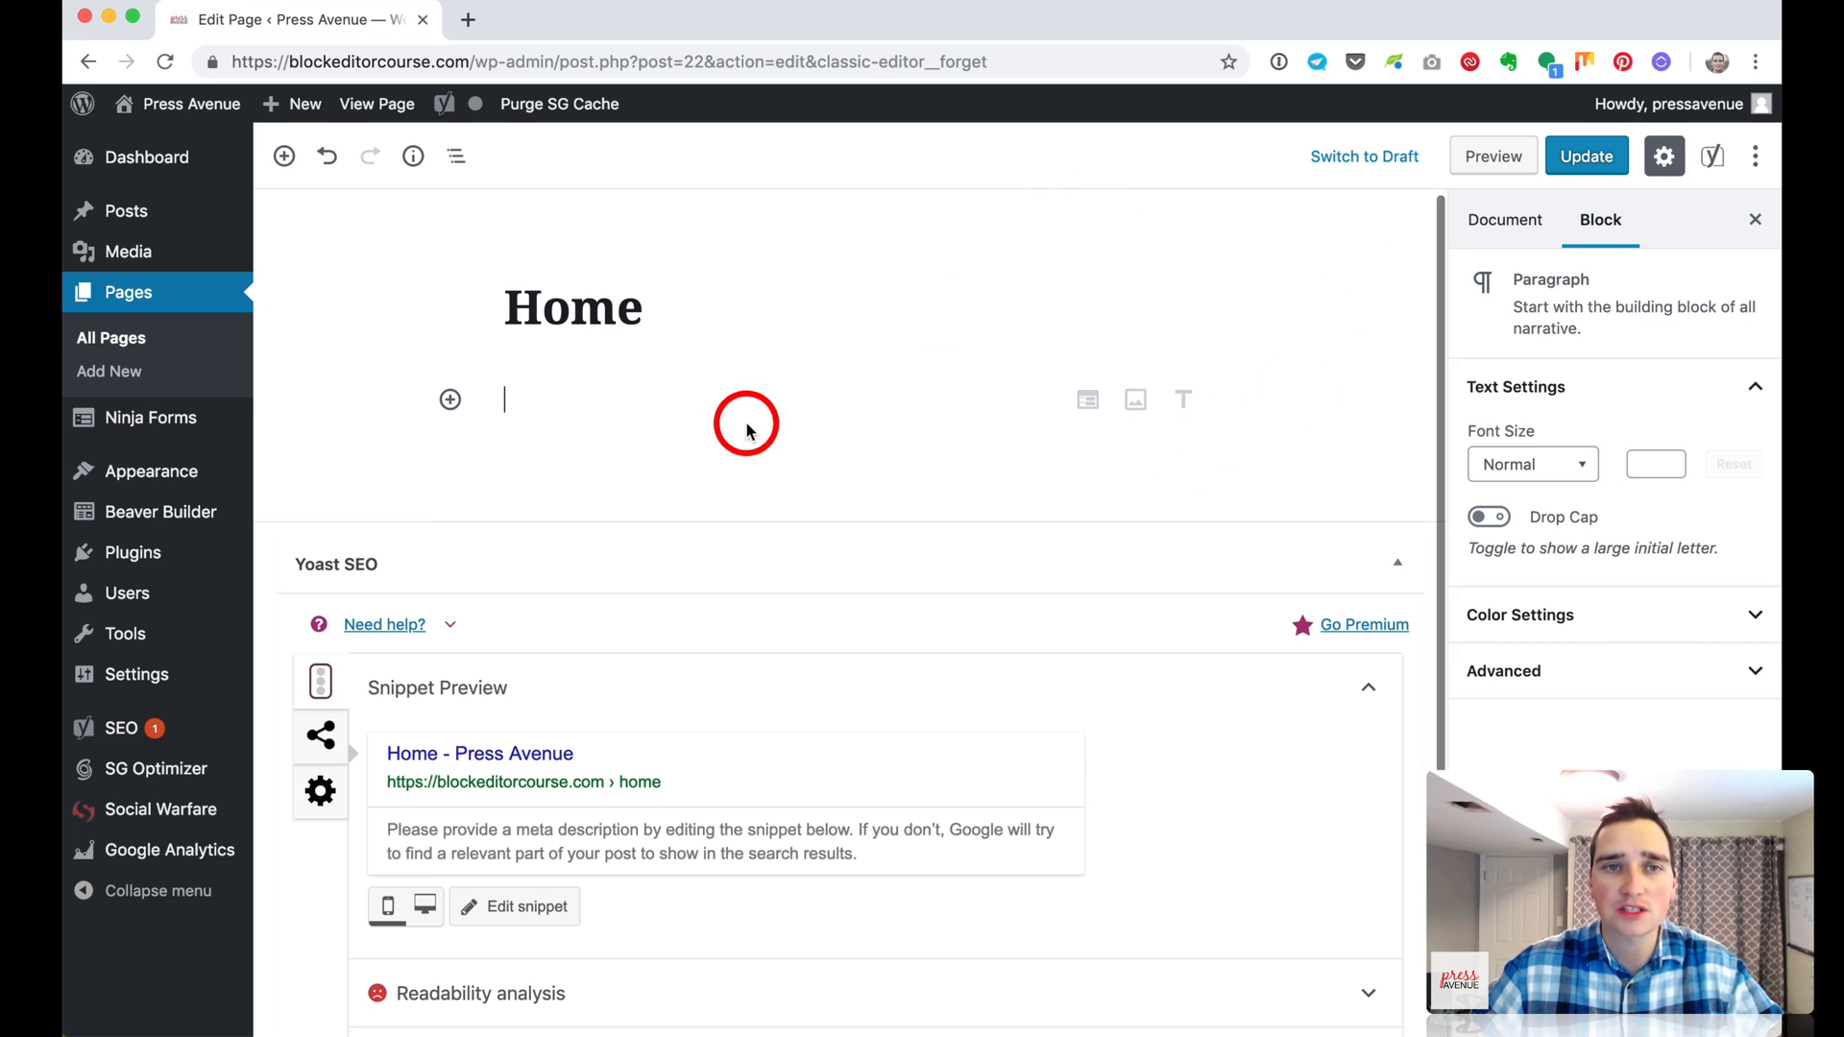
{"action": "scroll", "coordinate": [730, 406], "scroll_direction": "up", "scroll_amount": 1}
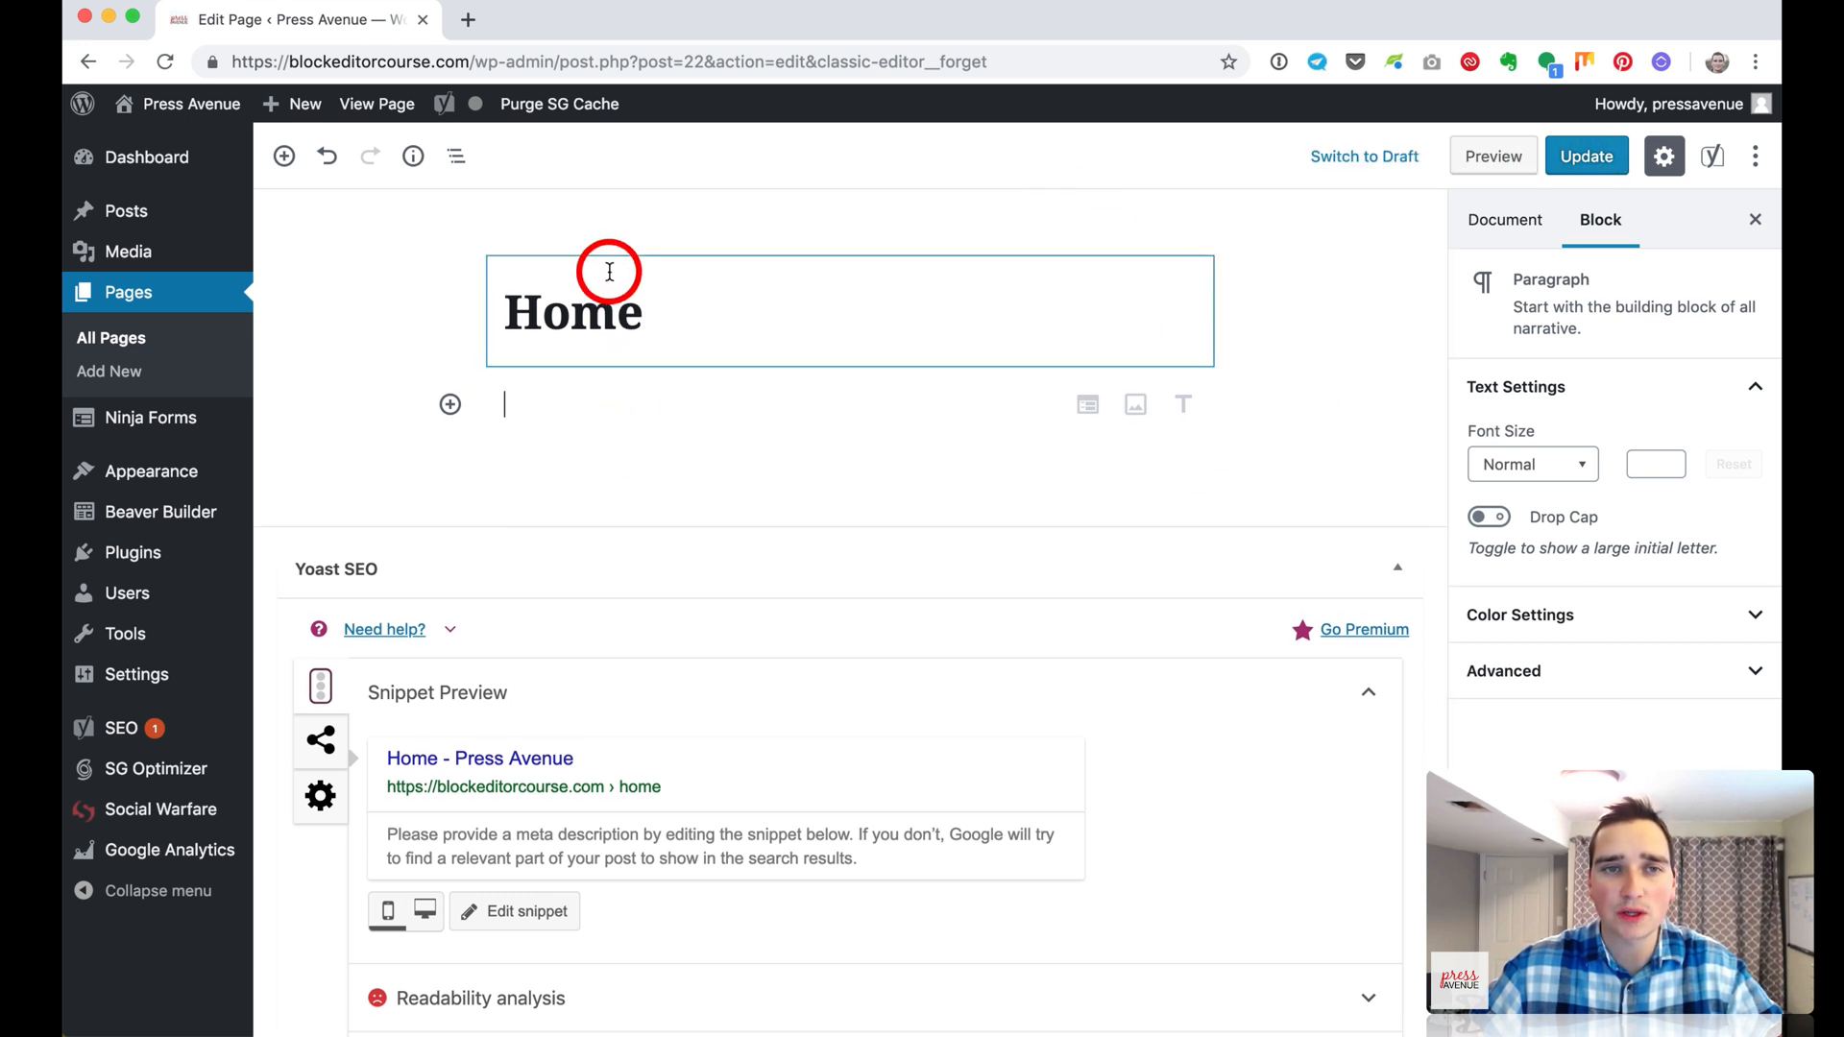
{"action": "left_click", "coordinate": [1505, 223]}
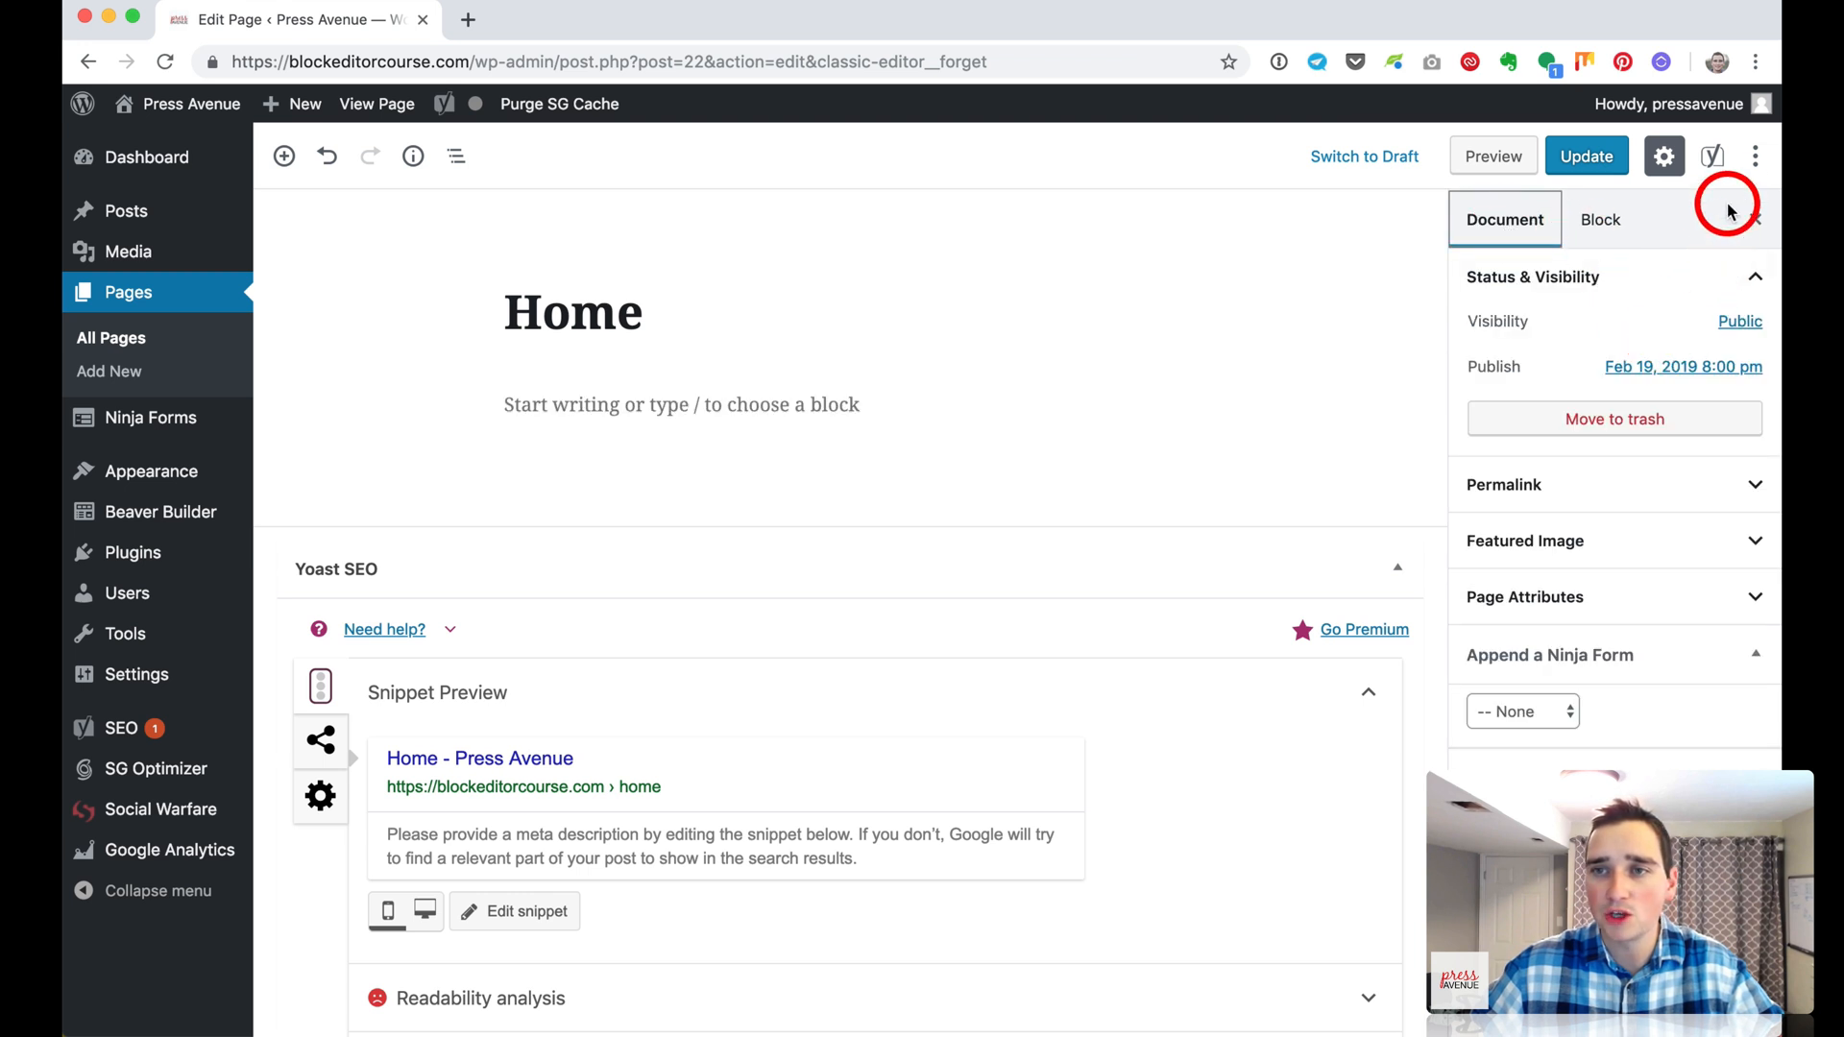
Convert the Home page to Beaver Builder and launch the builder on it
{"action": "left_click", "coordinate": [1756, 165]}
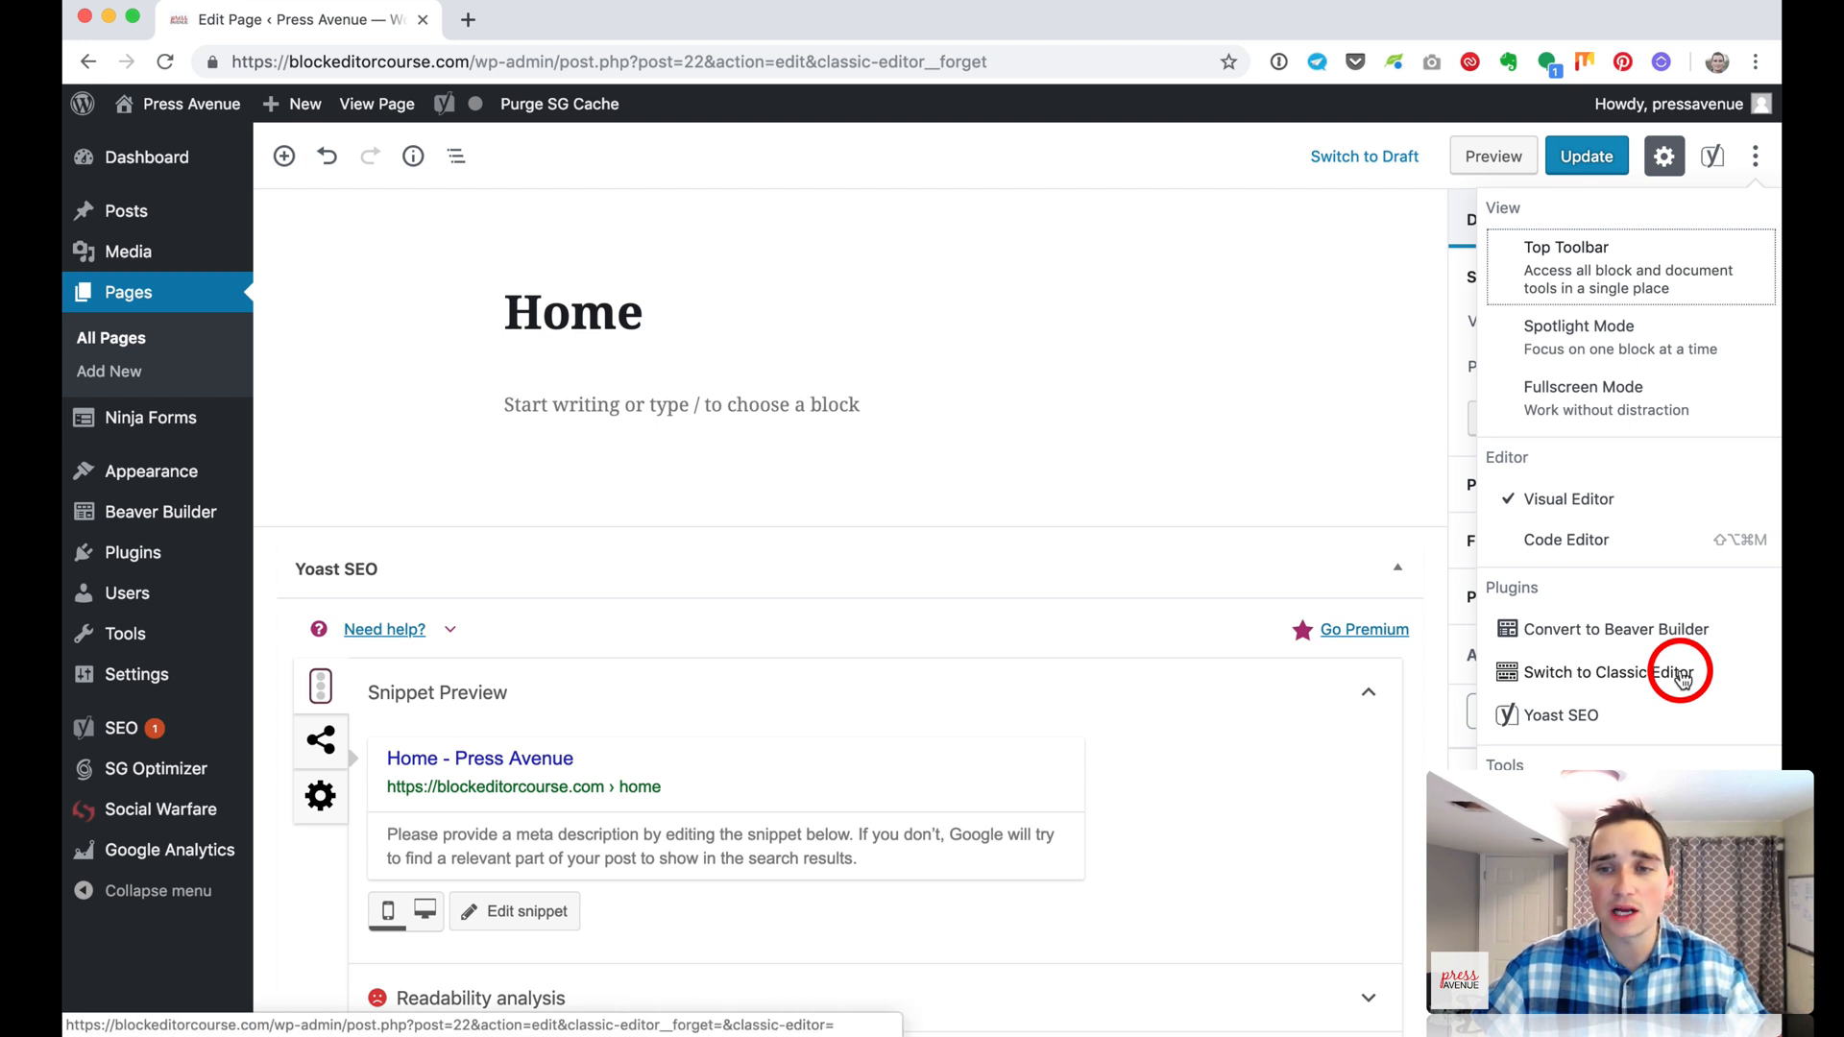
{"action": "left_click", "coordinate": [1681, 675]}
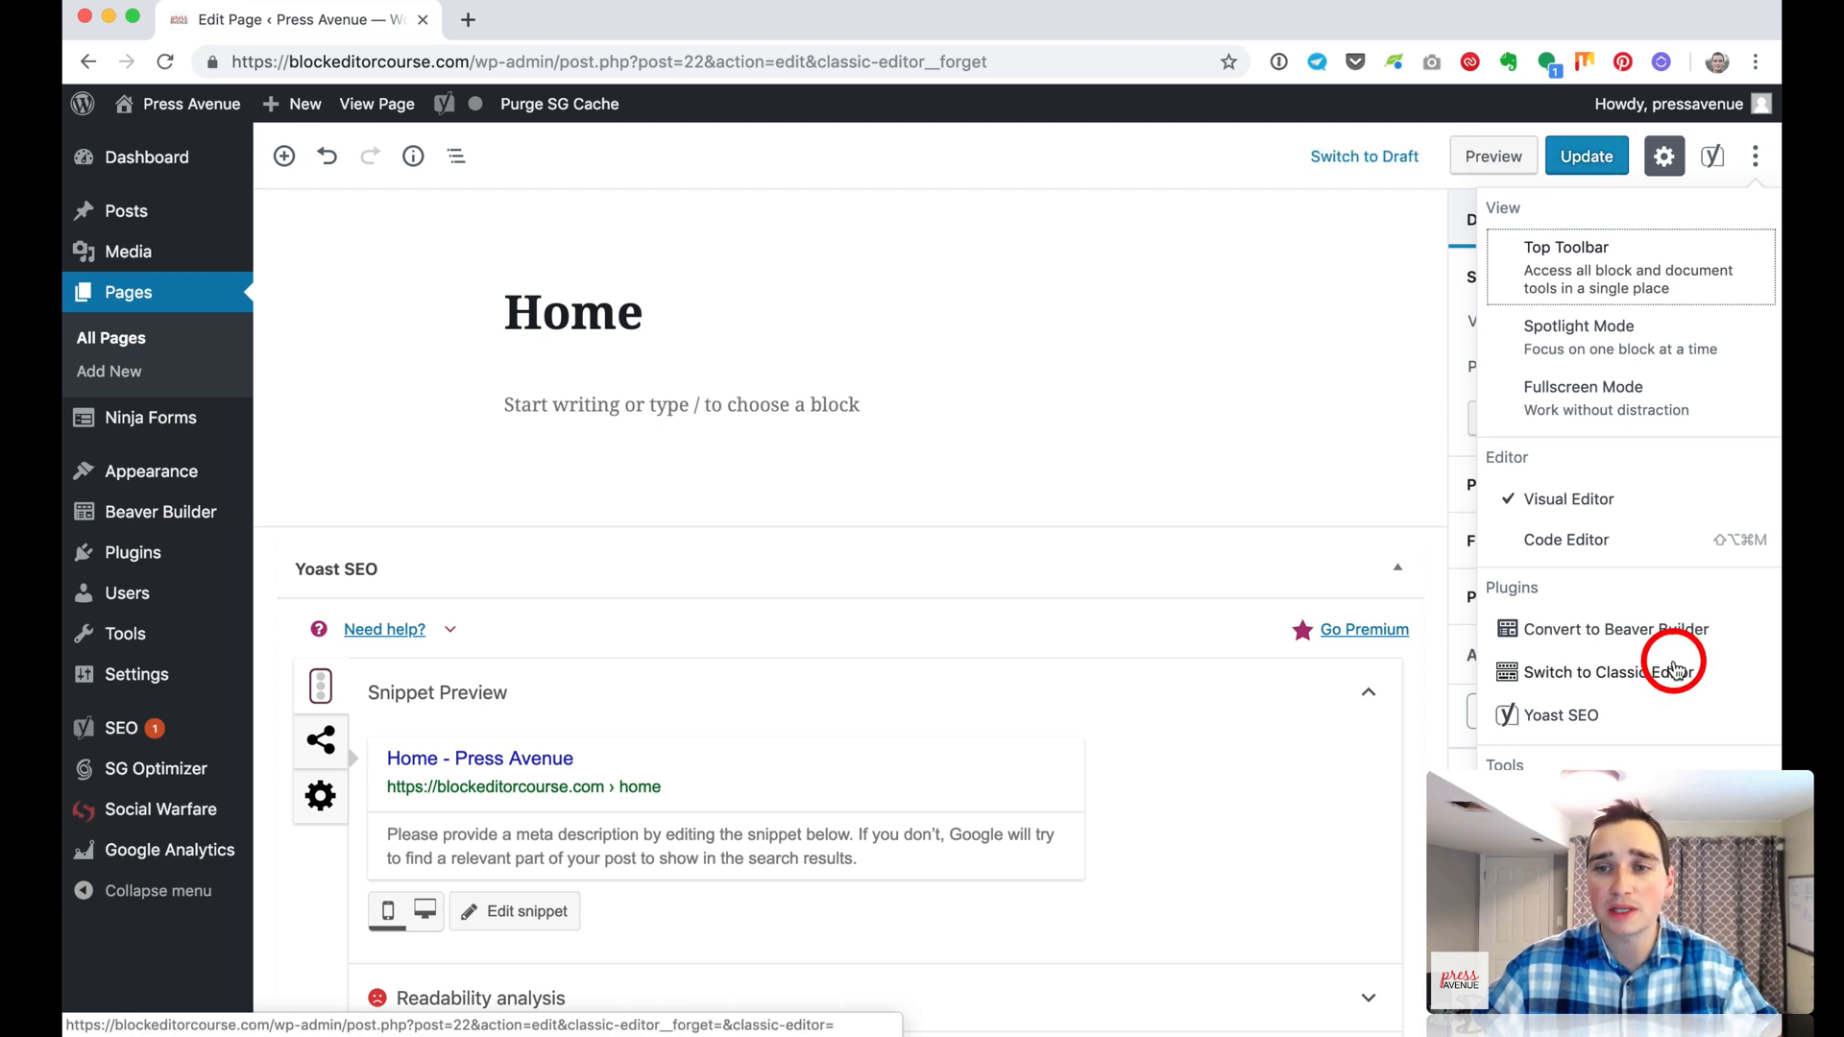
{"action": "left_click", "coordinate": [1638, 629]}
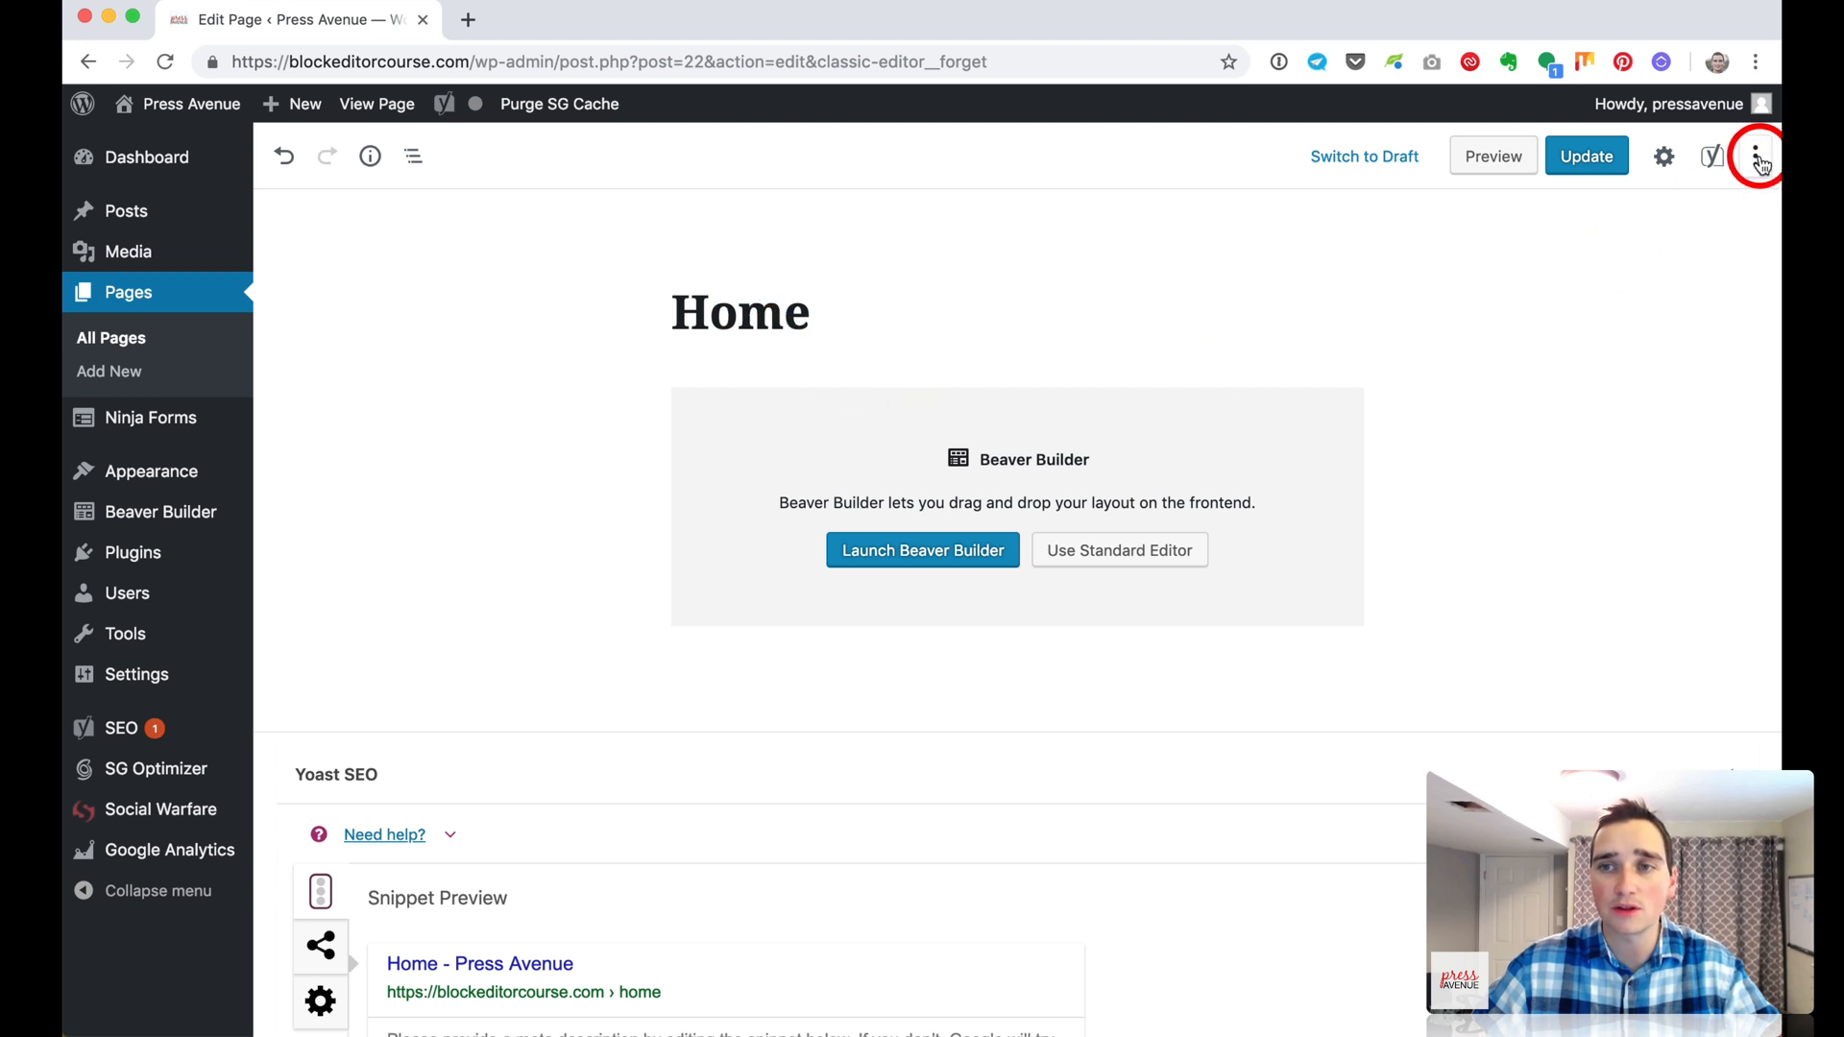
{"action": "left_click", "coordinate": [897, 563]}
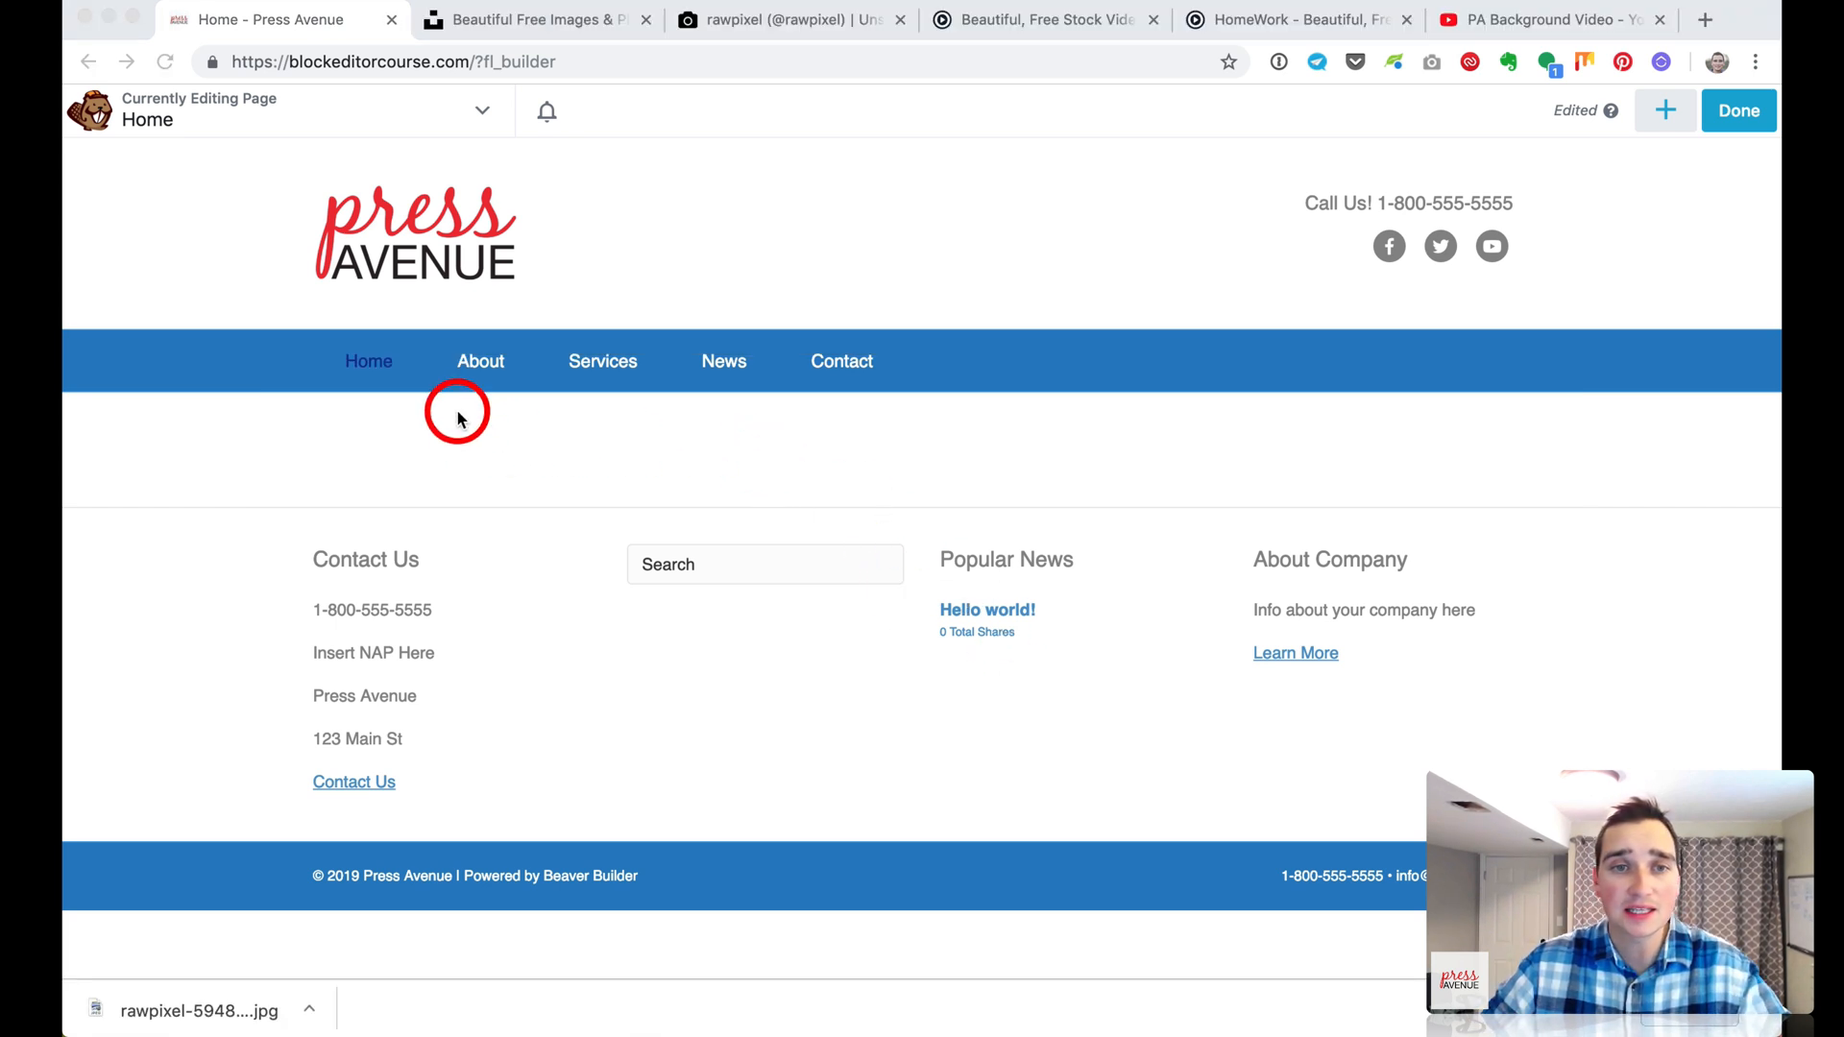
{"action": "left_click", "coordinate": [622, 266]}
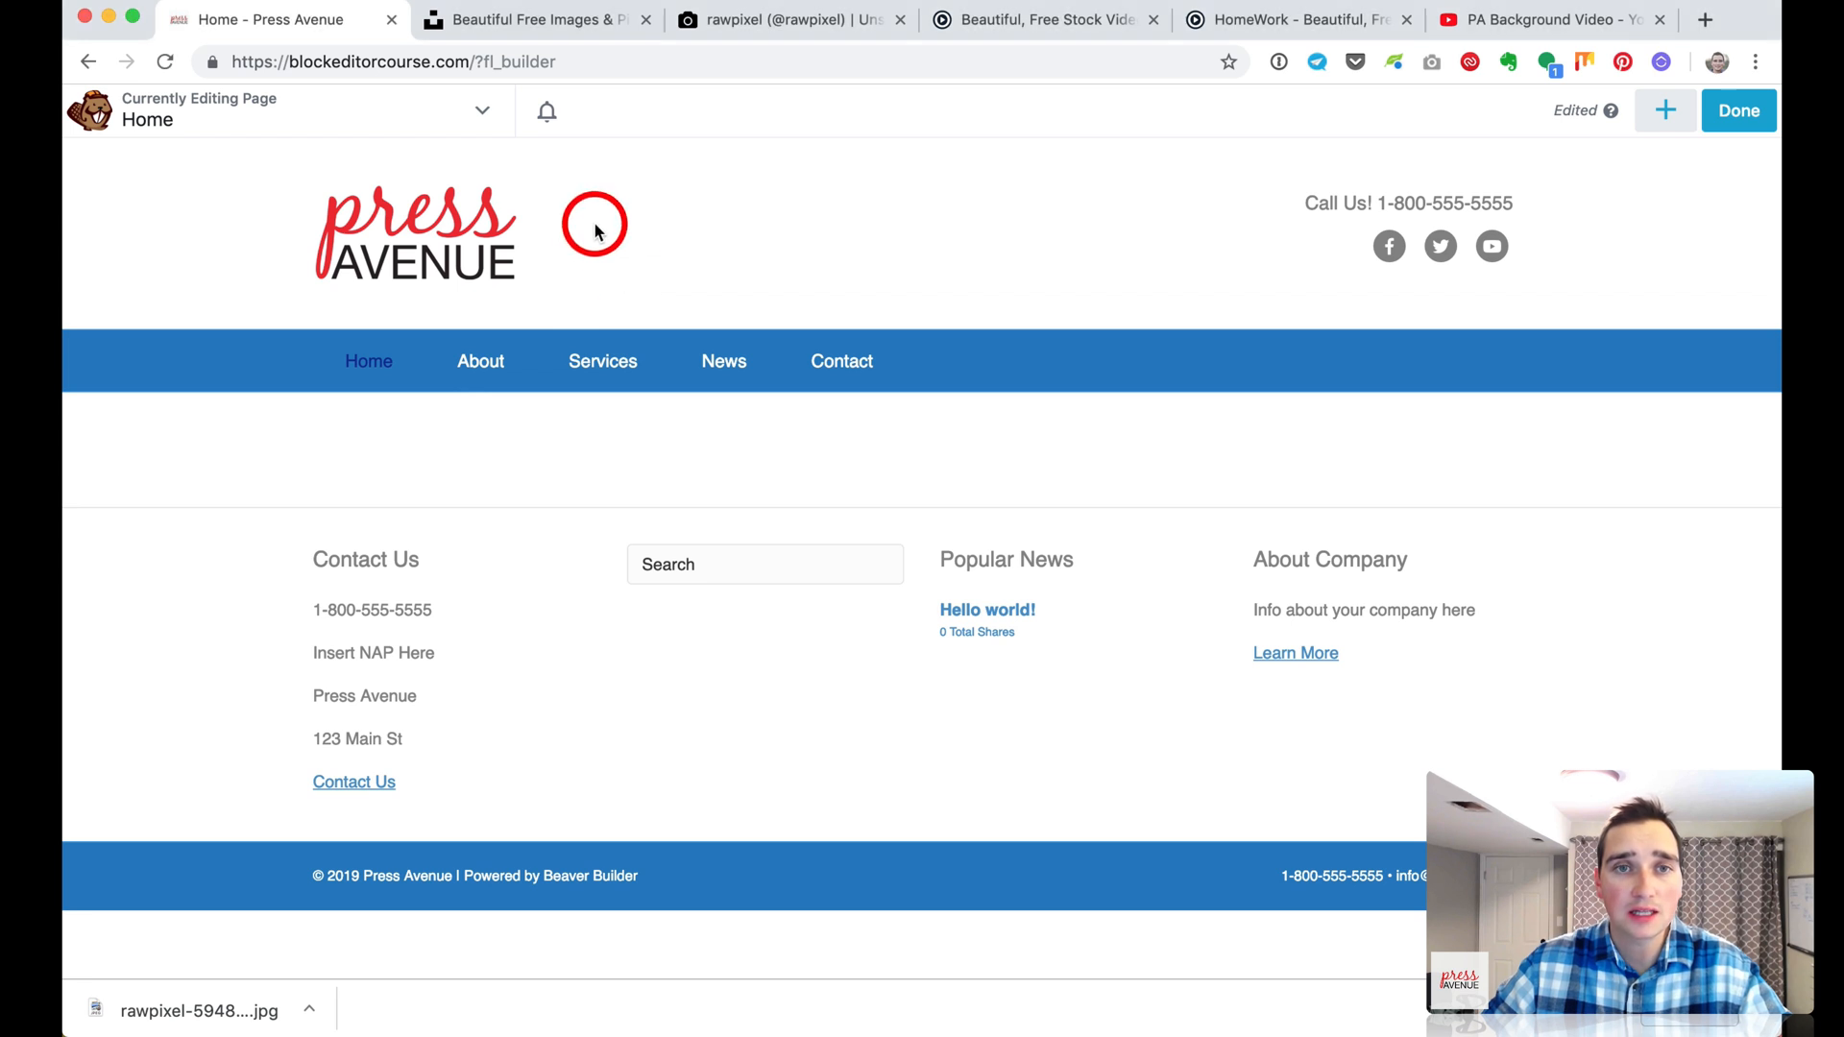
Add a one-column row to the empty page content area below the navigation bar
{"action": "mouse_move", "coordinate": [576, 431]}
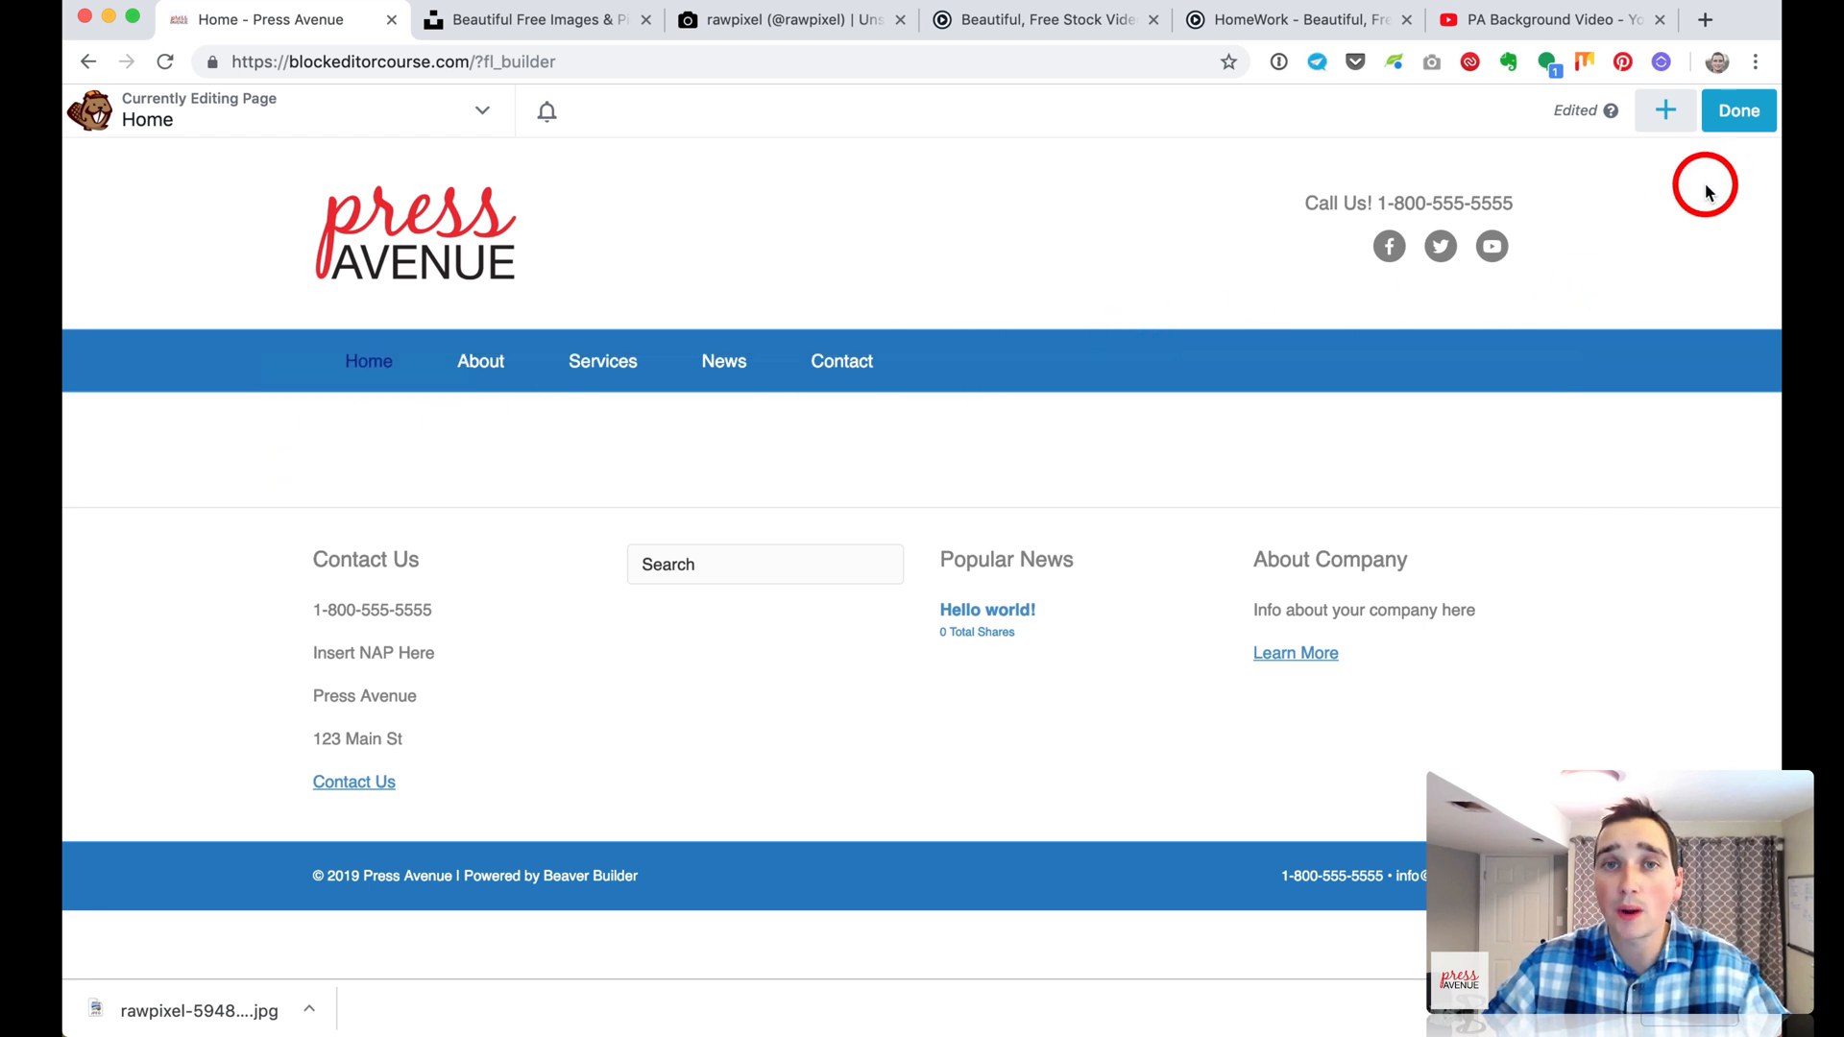
{"action": "left_click", "coordinate": [1667, 112]}
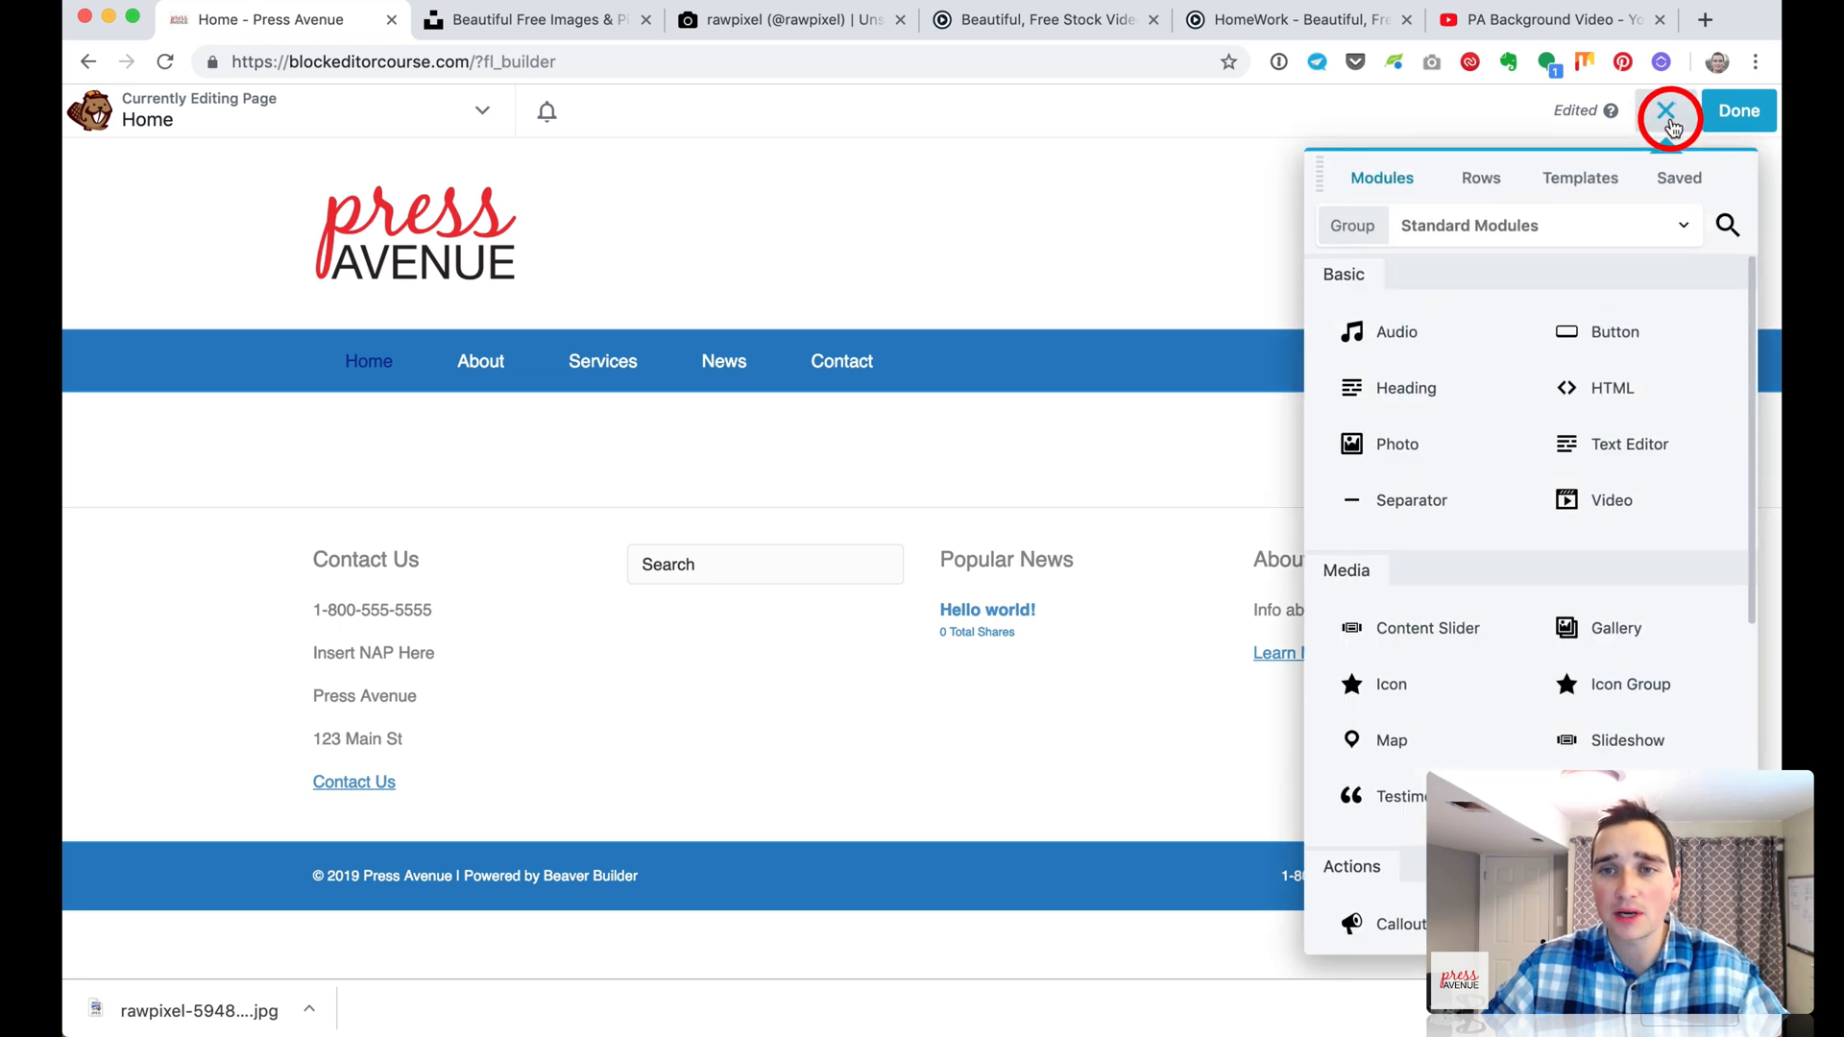
{"action": "left_click", "coordinate": [1481, 180]}
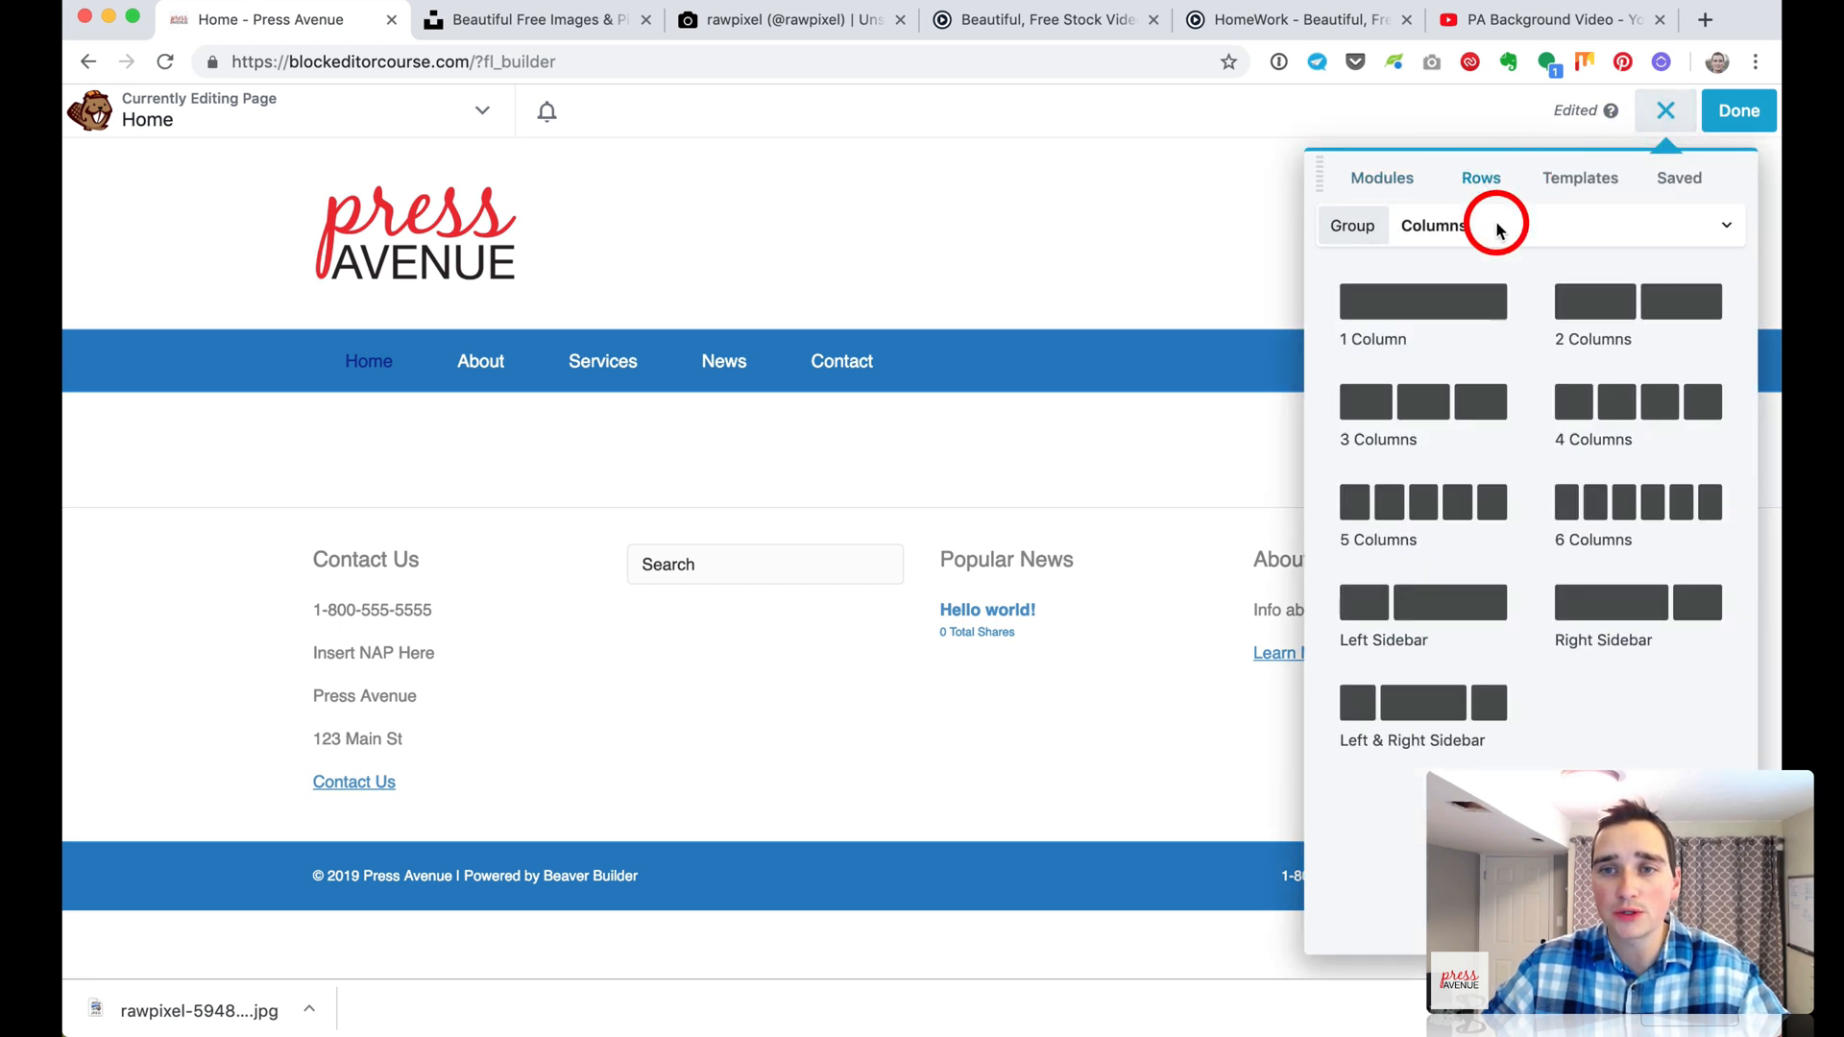
{"action": "left_click_drag", "start_coordinate": [1468, 303], "coordinate": [1166, 401]}
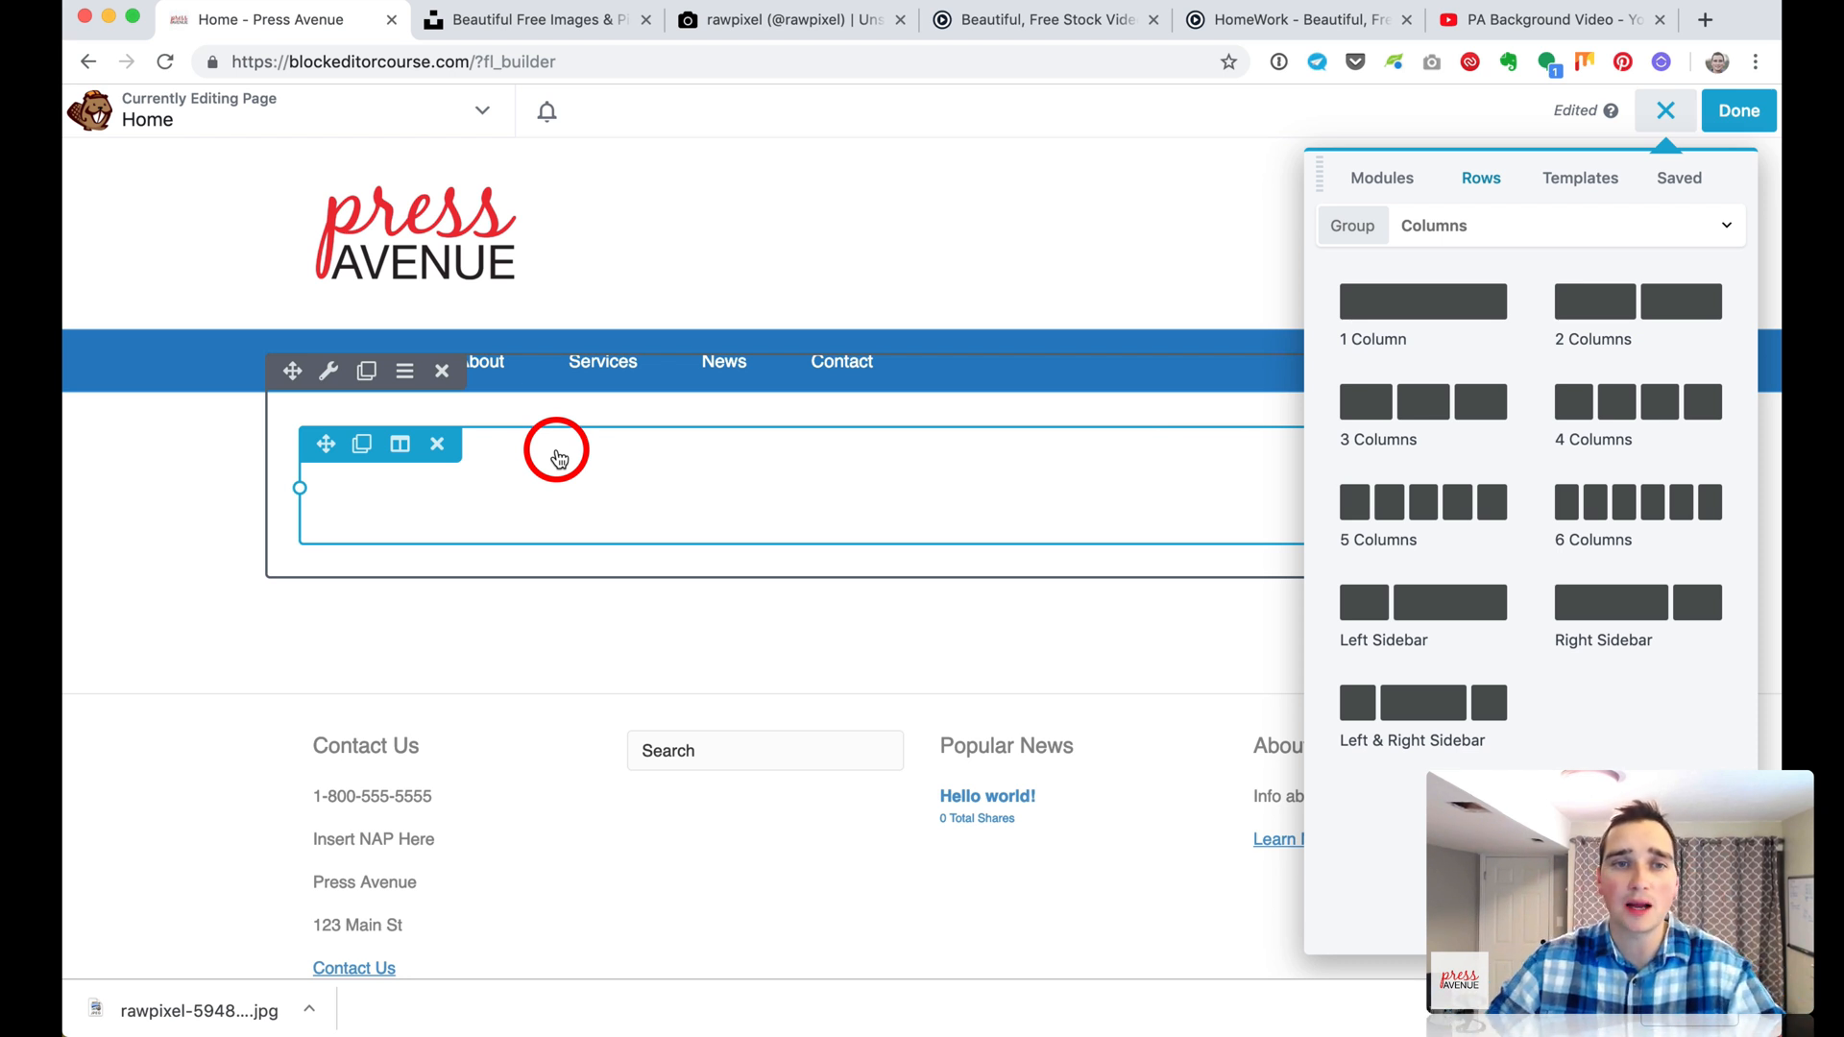
Set the new row's width to Full Width, and move and widen its settings window to uncover the row
{"action": "left_click", "coordinate": [329, 374]}
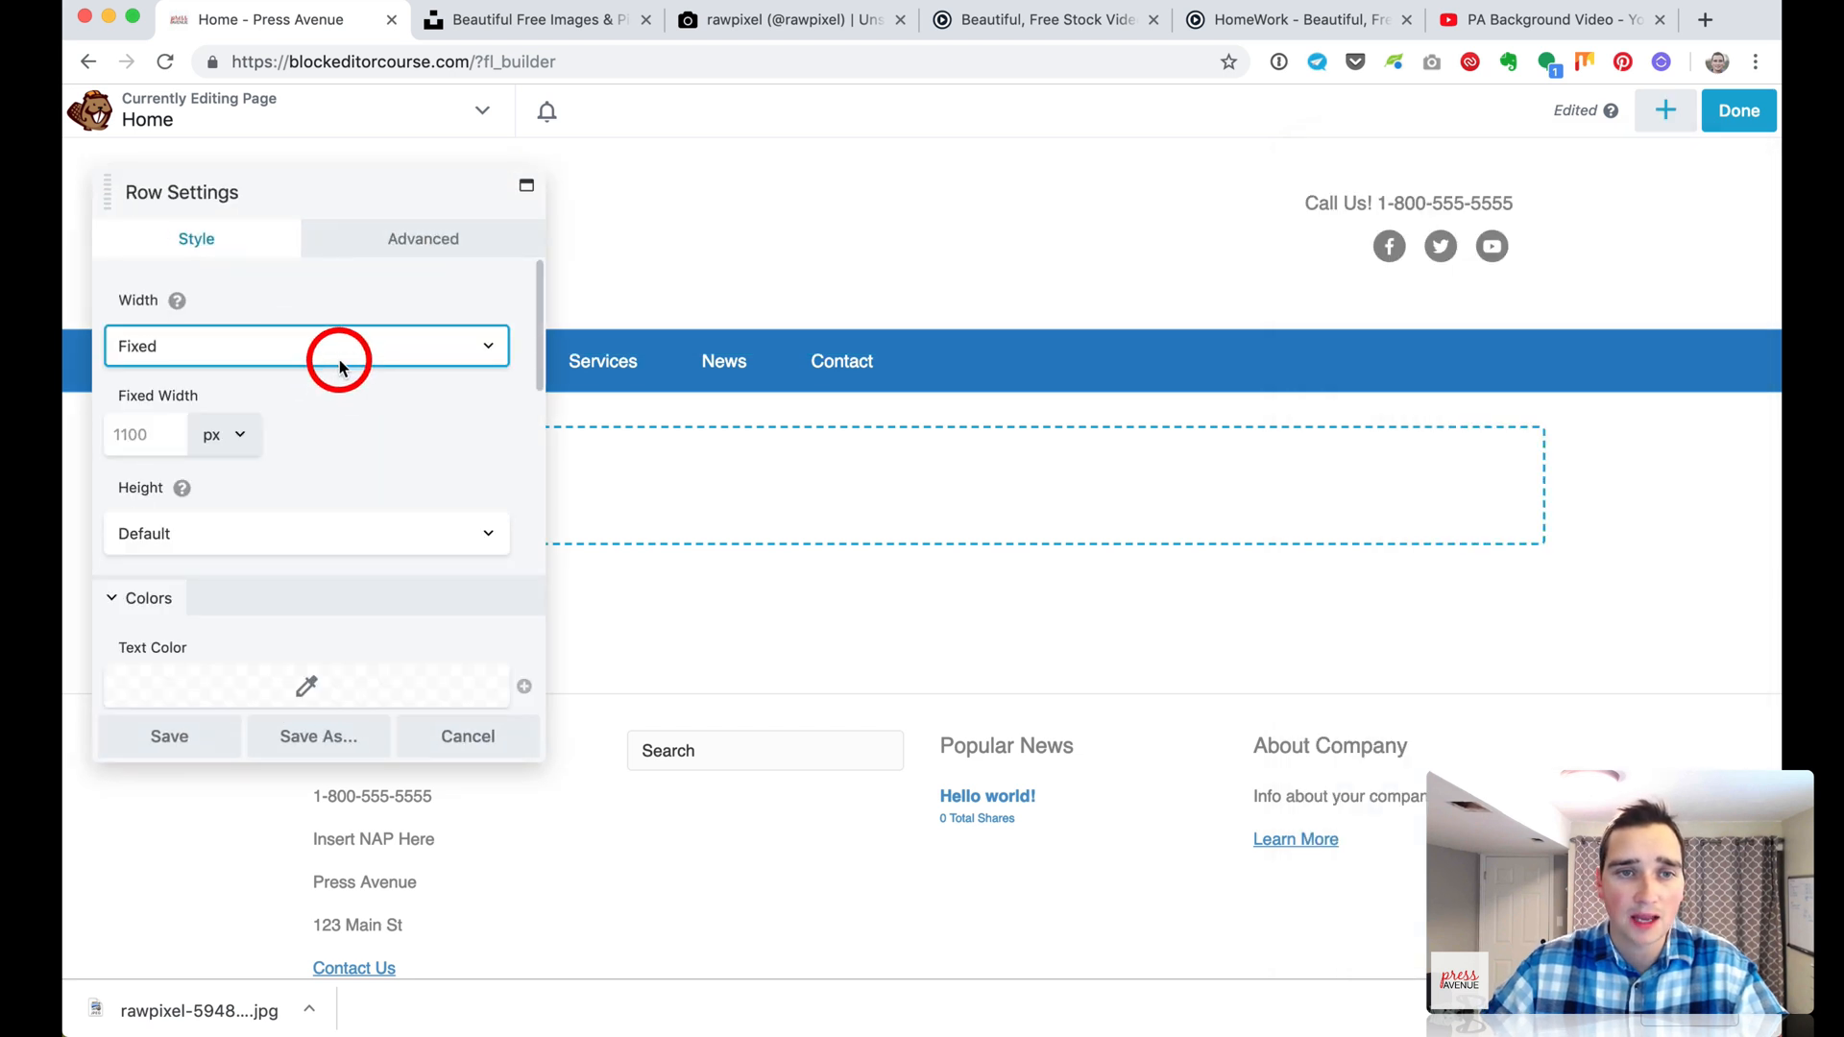
{"action": "left_click", "coordinate": [193, 344]}
{"action": "left_click", "coordinate": [200, 368]}
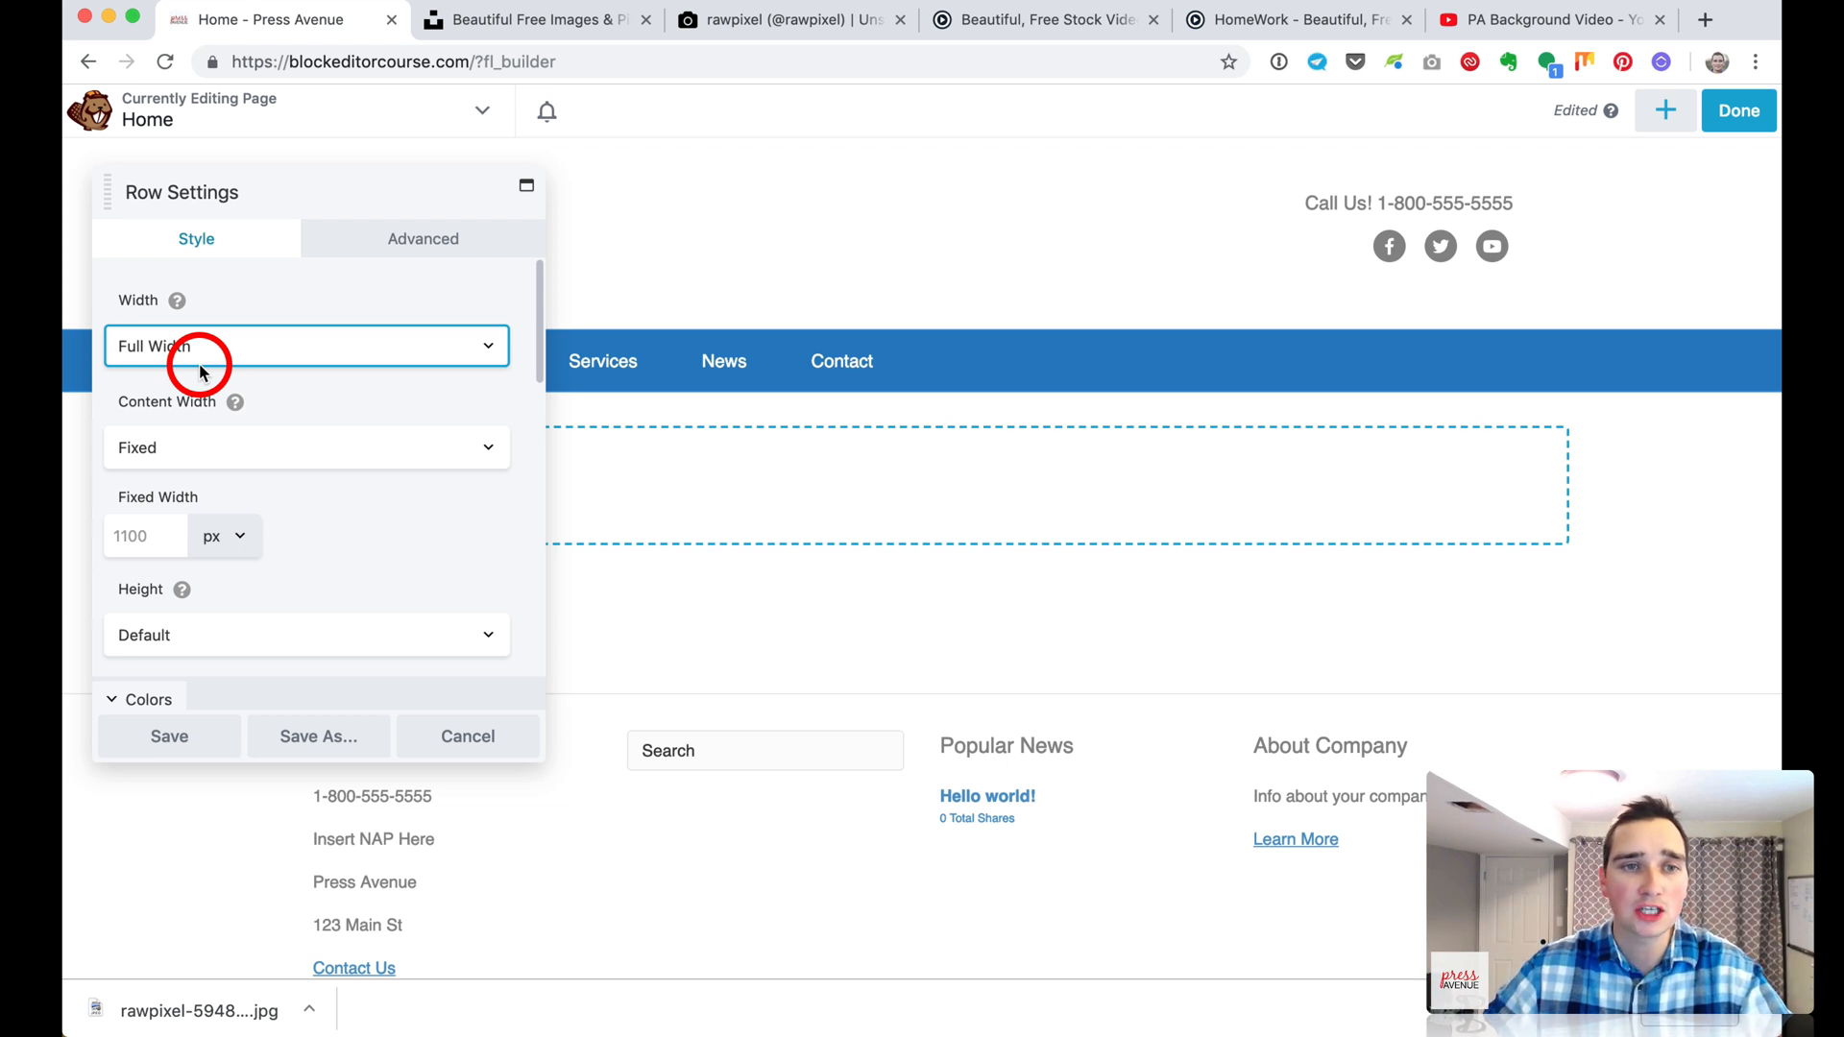
{"action": "left_click_drag", "start_coordinate": [288, 200], "coordinate": [1409, 238]}
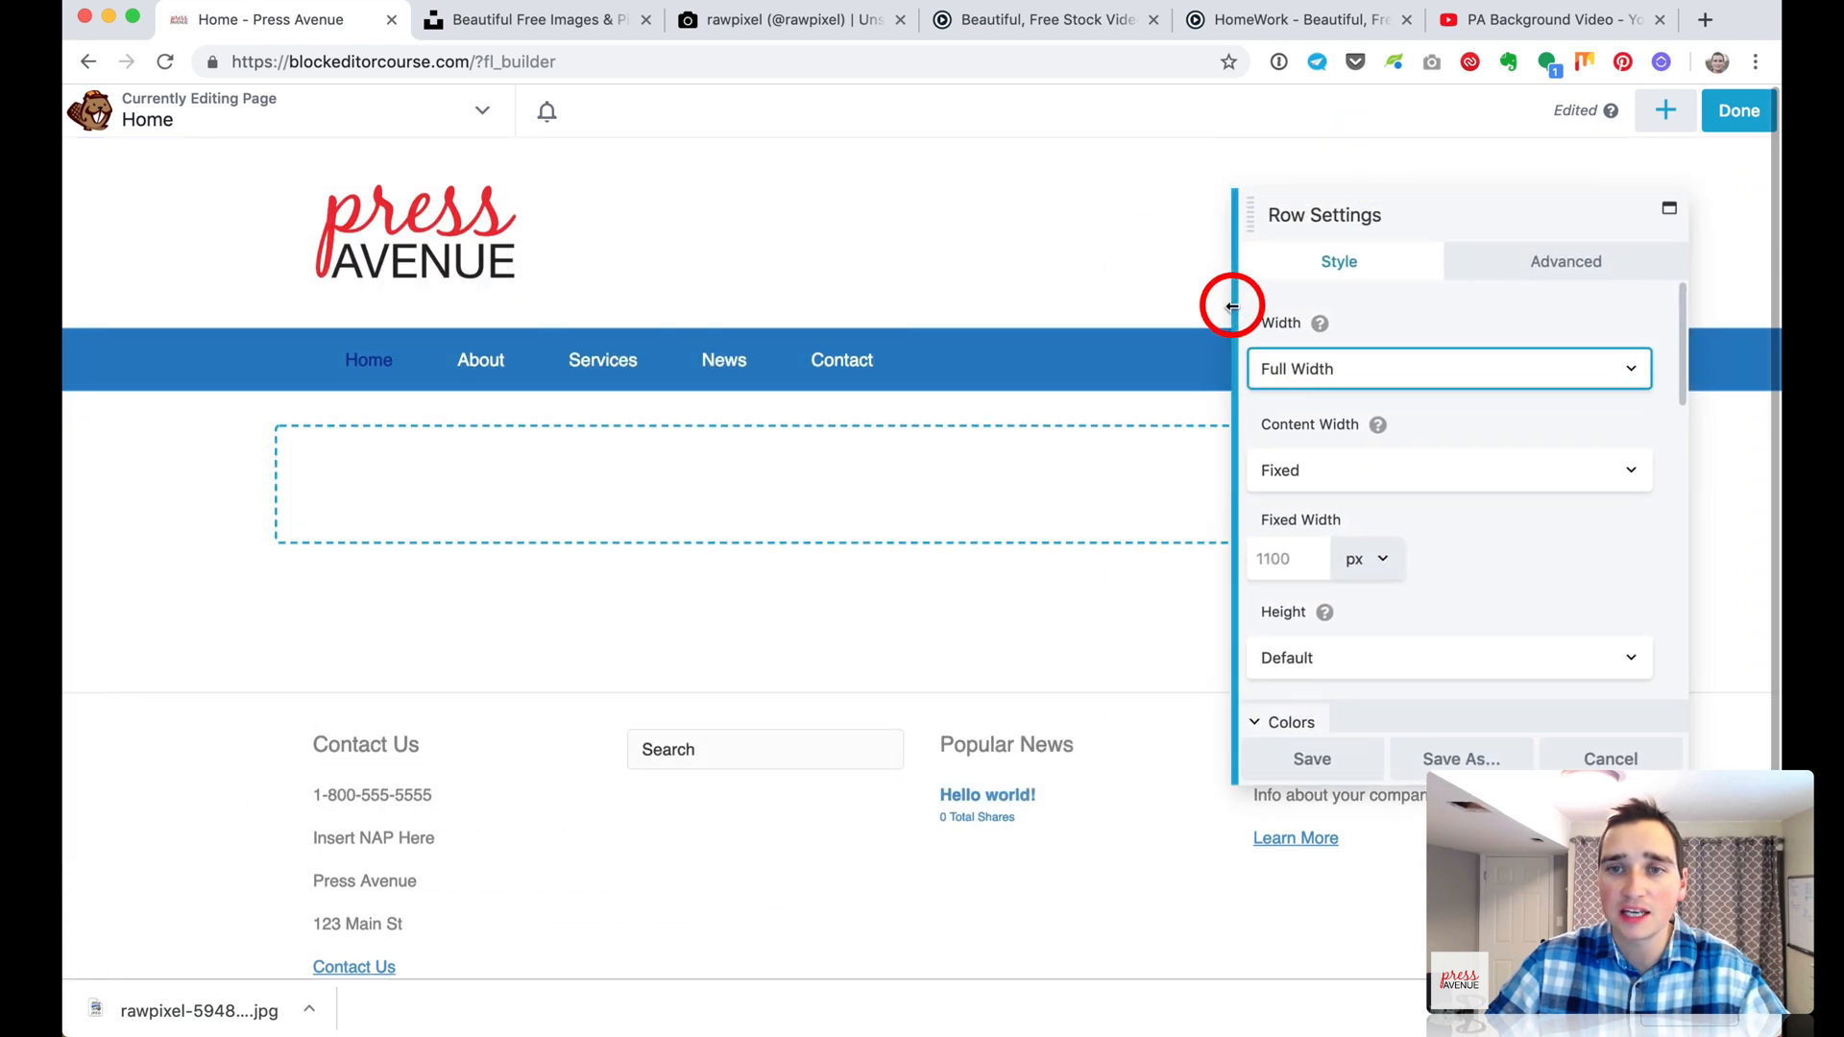
{"action": "left_click_drag", "start_coordinate": [1232, 304], "coordinate": [1134, 338]}
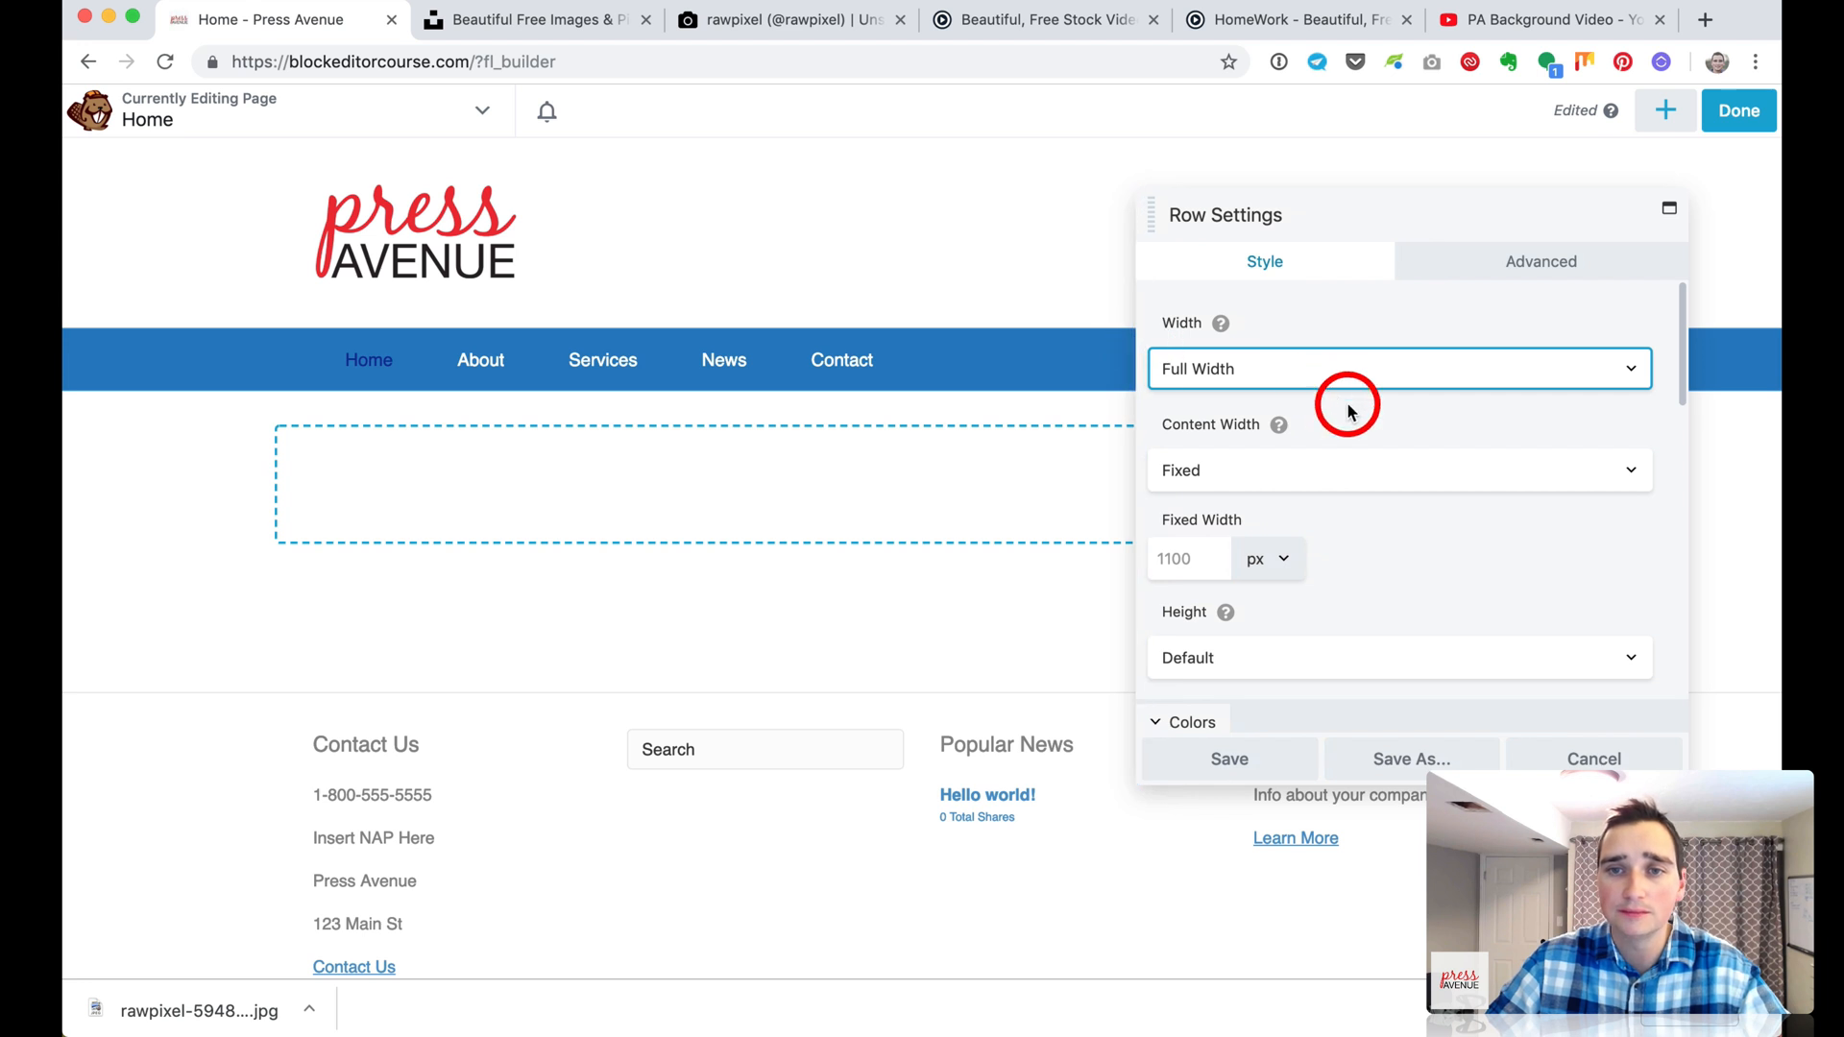
Set the row's background type to Color and give it the purple #c000d6
{"action": "scroll", "coordinate": [1420, 452], "scroll_direction": "down", "scroll_amount": 2}
{"action": "scroll", "coordinate": [1425, 455], "scroll_direction": "up", "scroll_amount": 1}
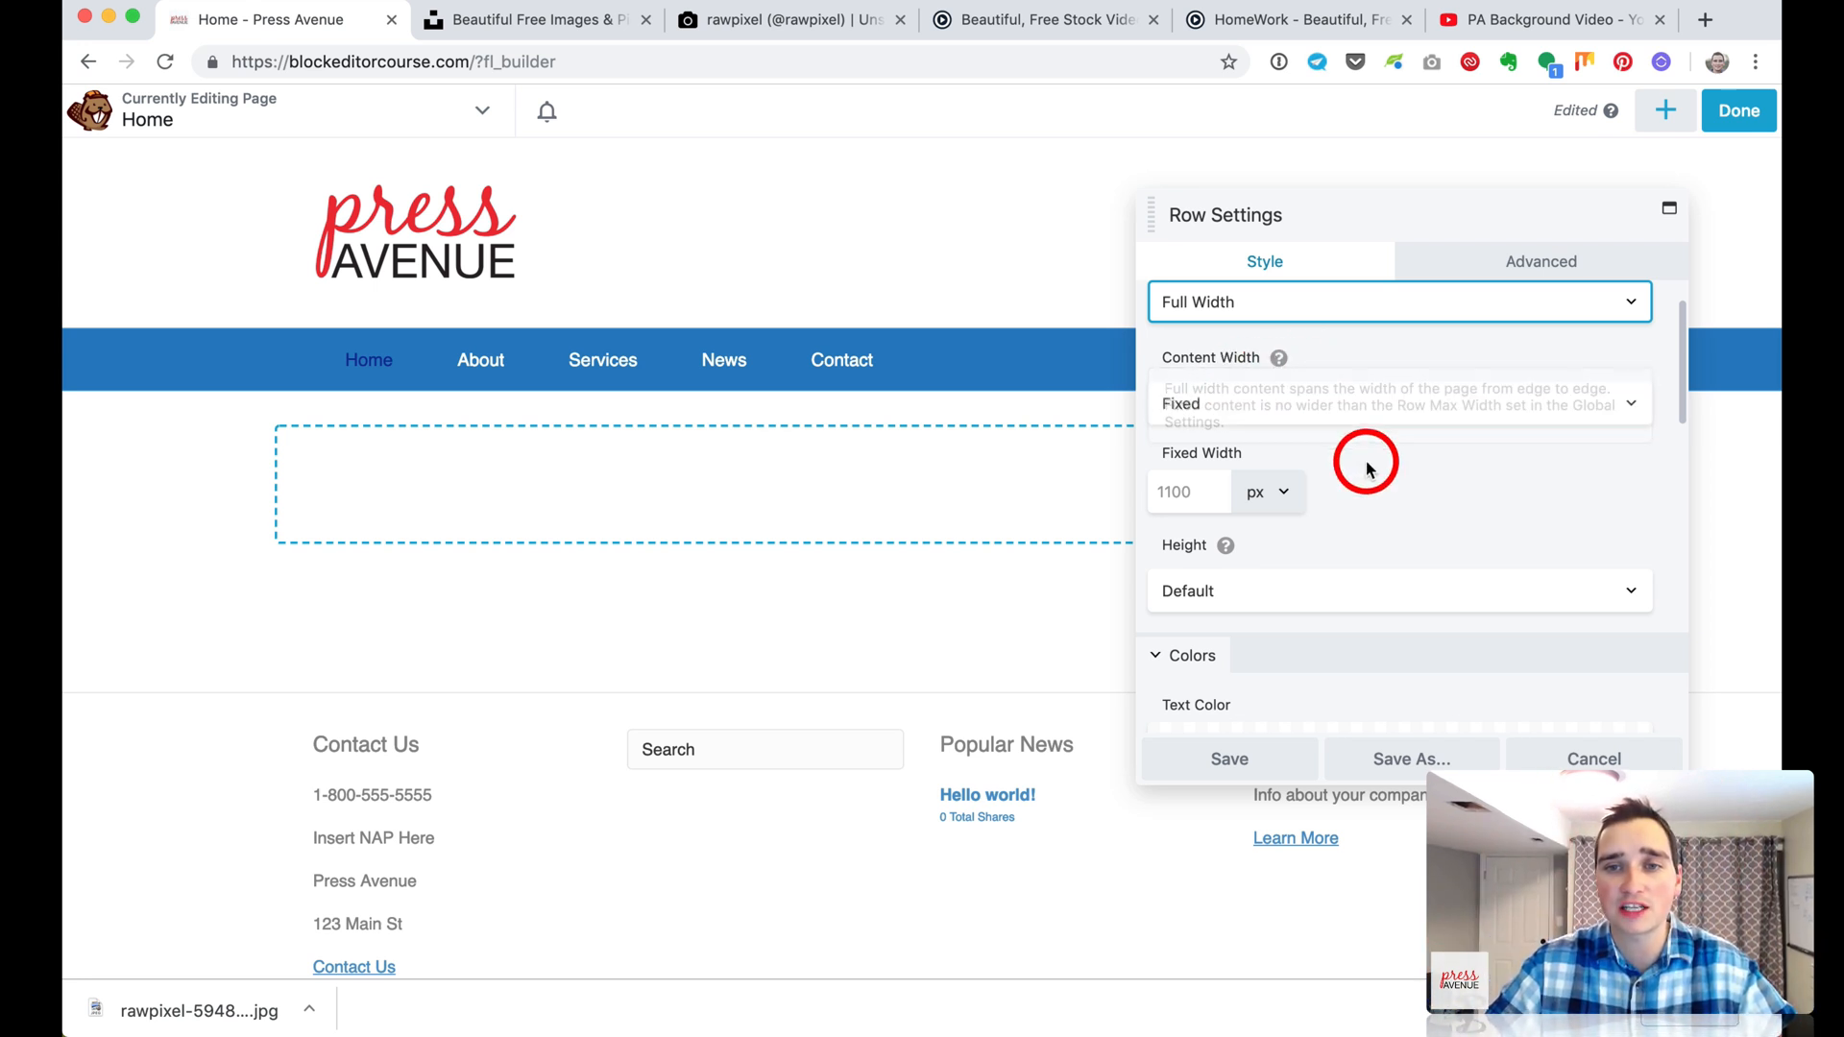
{"action": "scroll", "coordinate": [1365, 465], "scroll_direction": "down", "scroll_amount": 3}
{"action": "scroll", "coordinate": [1369, 469], "scroll_direction": "down", "scroll_amount": 2}
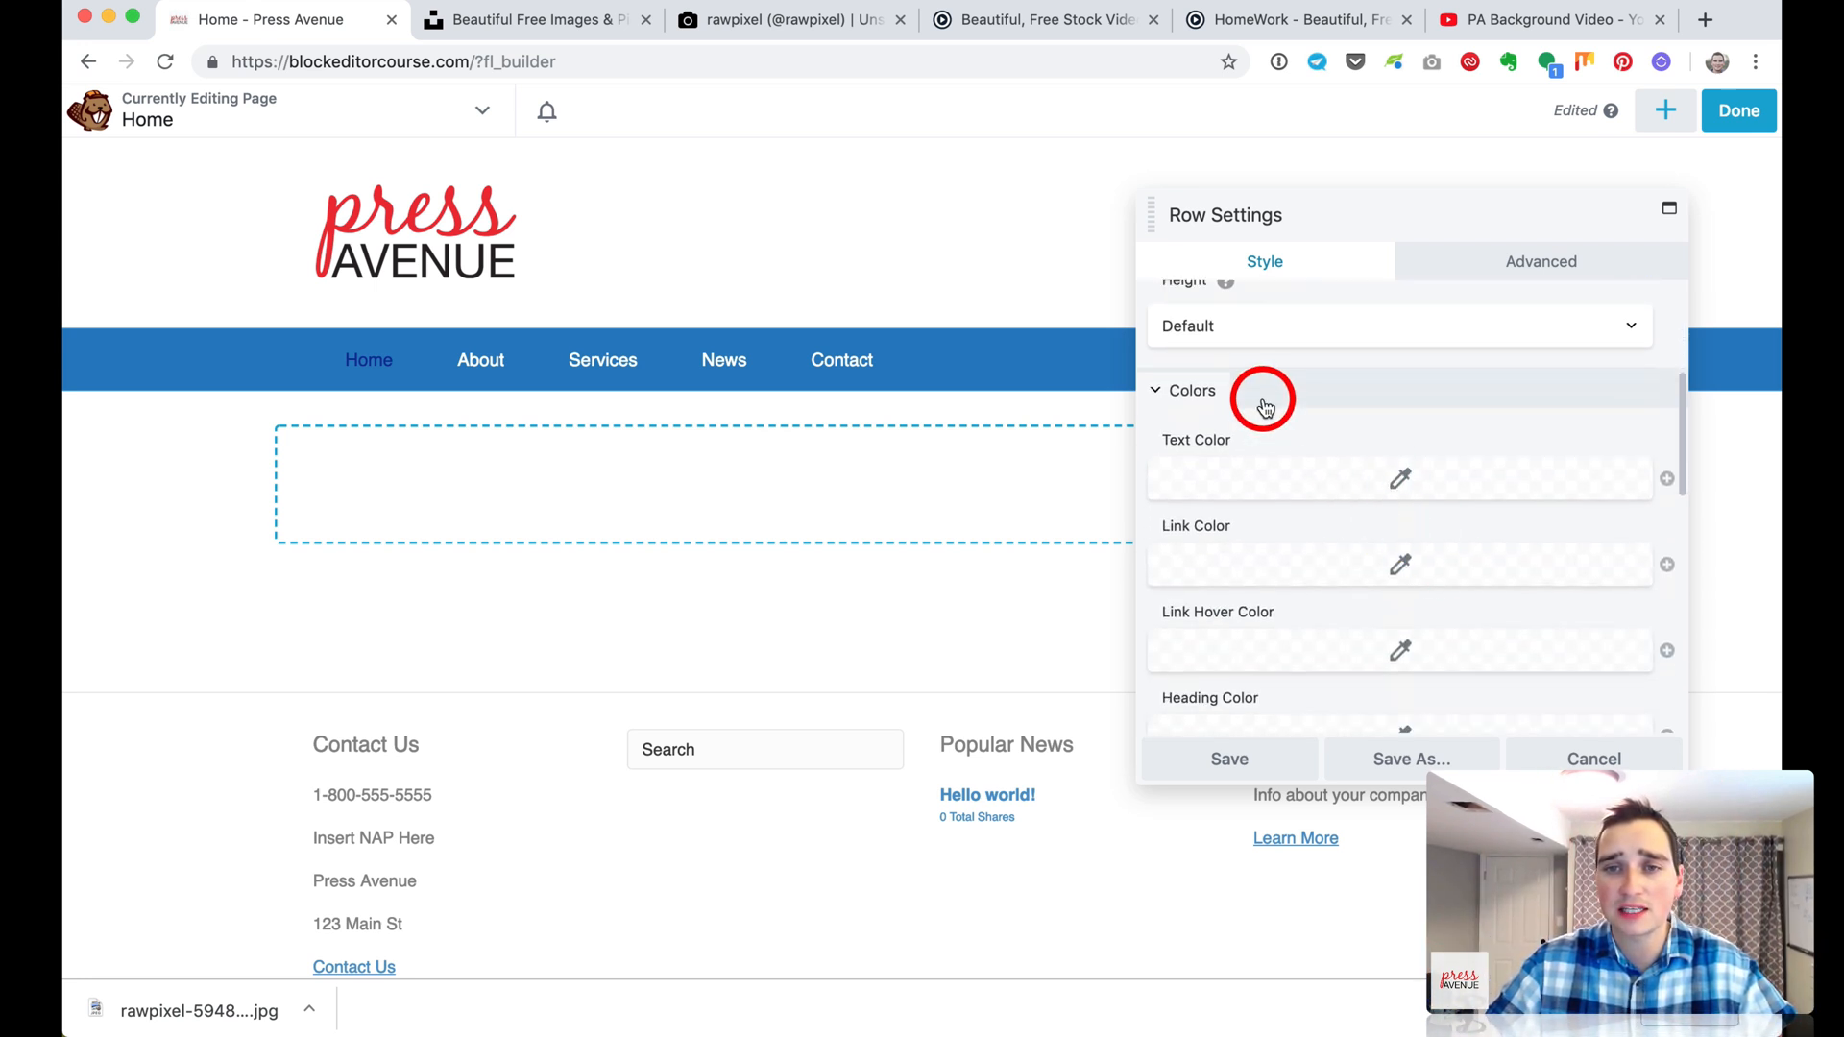
{"action": "scroll", "coordinate": [1445, 614], "scroll_direction": "down", "scroll_amount": 1}
{"action": "scroll", "coordinate": [1450, 623], "scroll_direction": "down", "scroll_amount": 8}
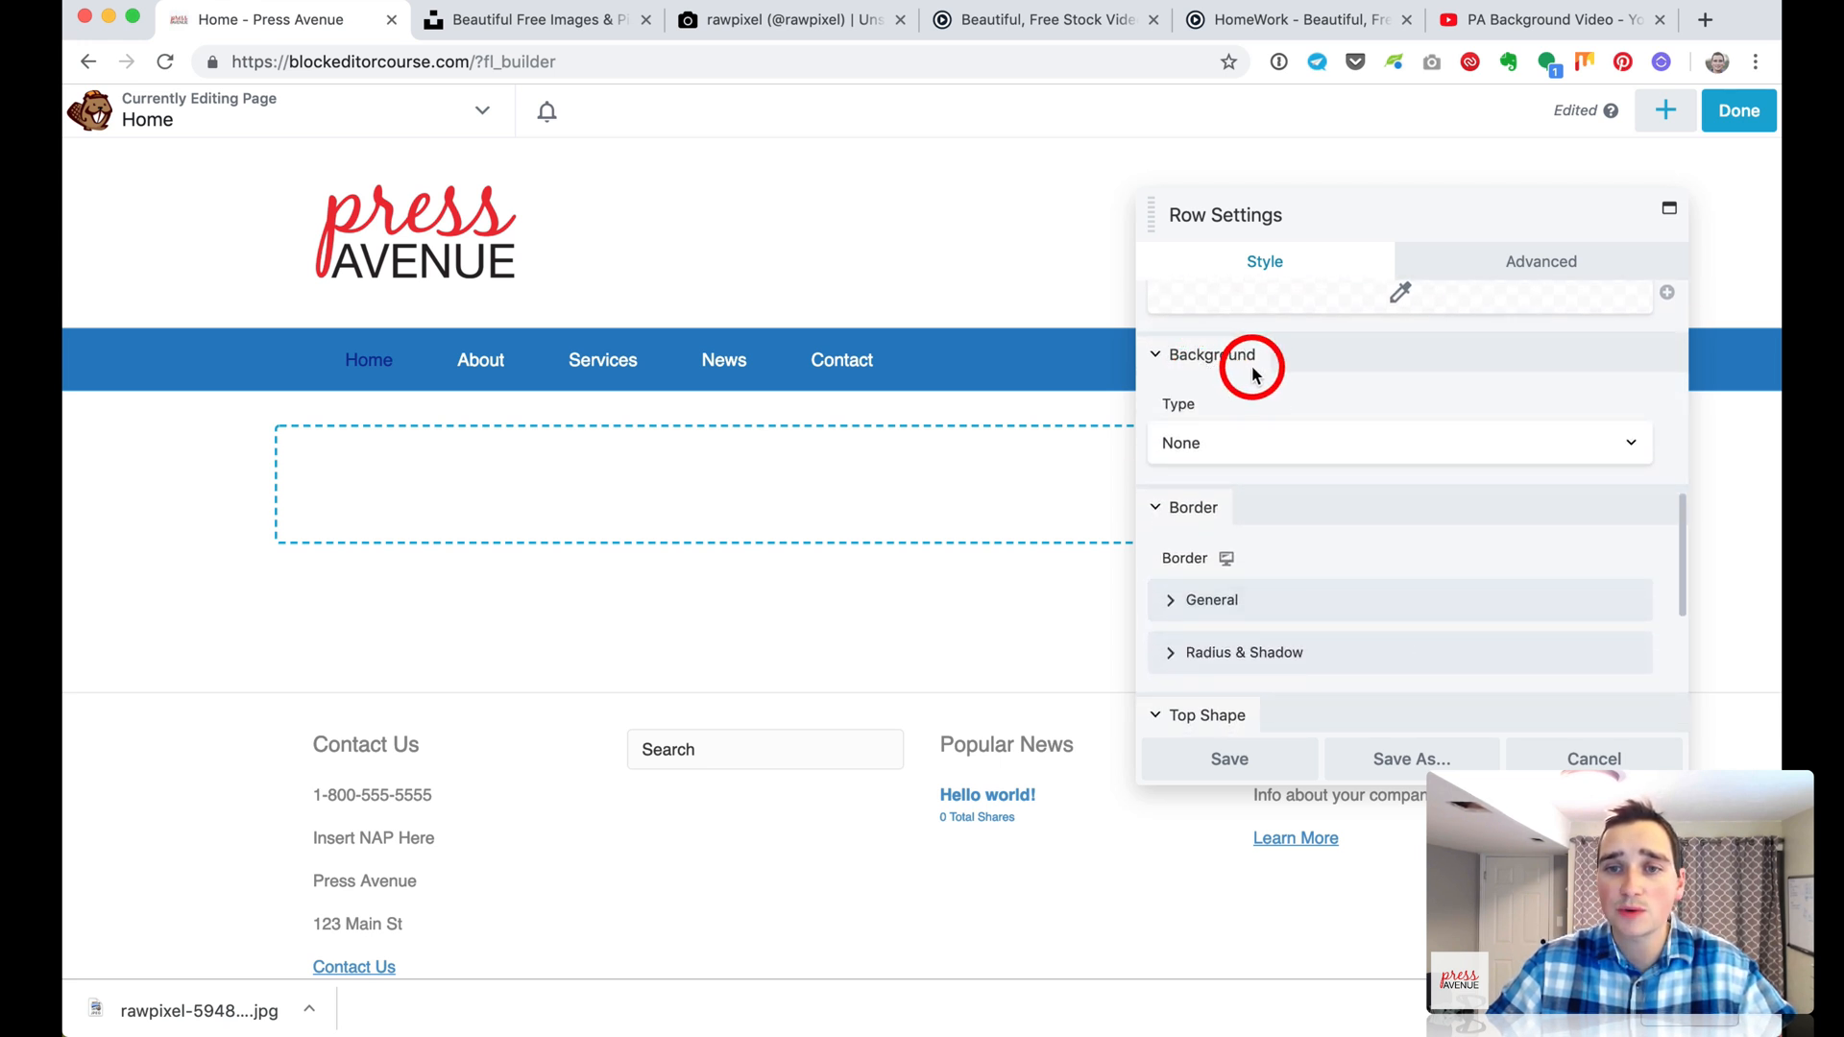
{"action": "left_click", "coordinate": [1303, 440]}
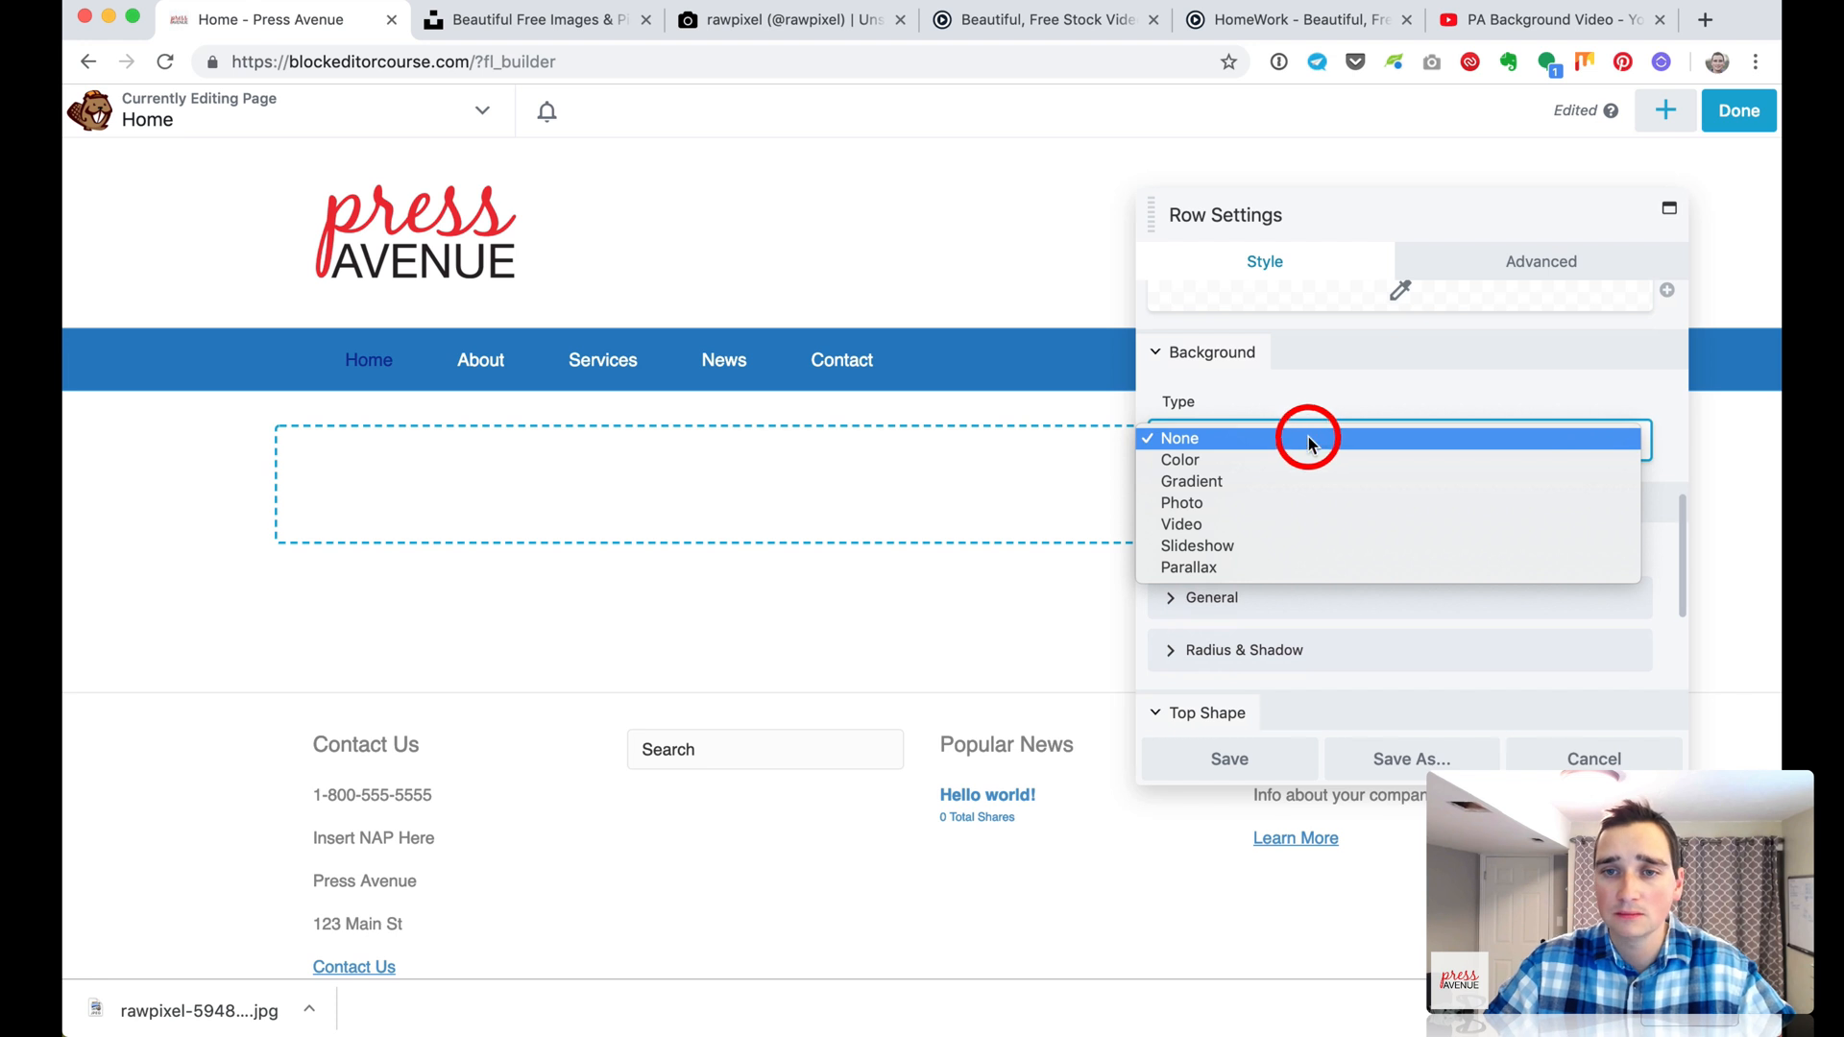
{"action": "left_click", "coordinate": [1326, 459]}
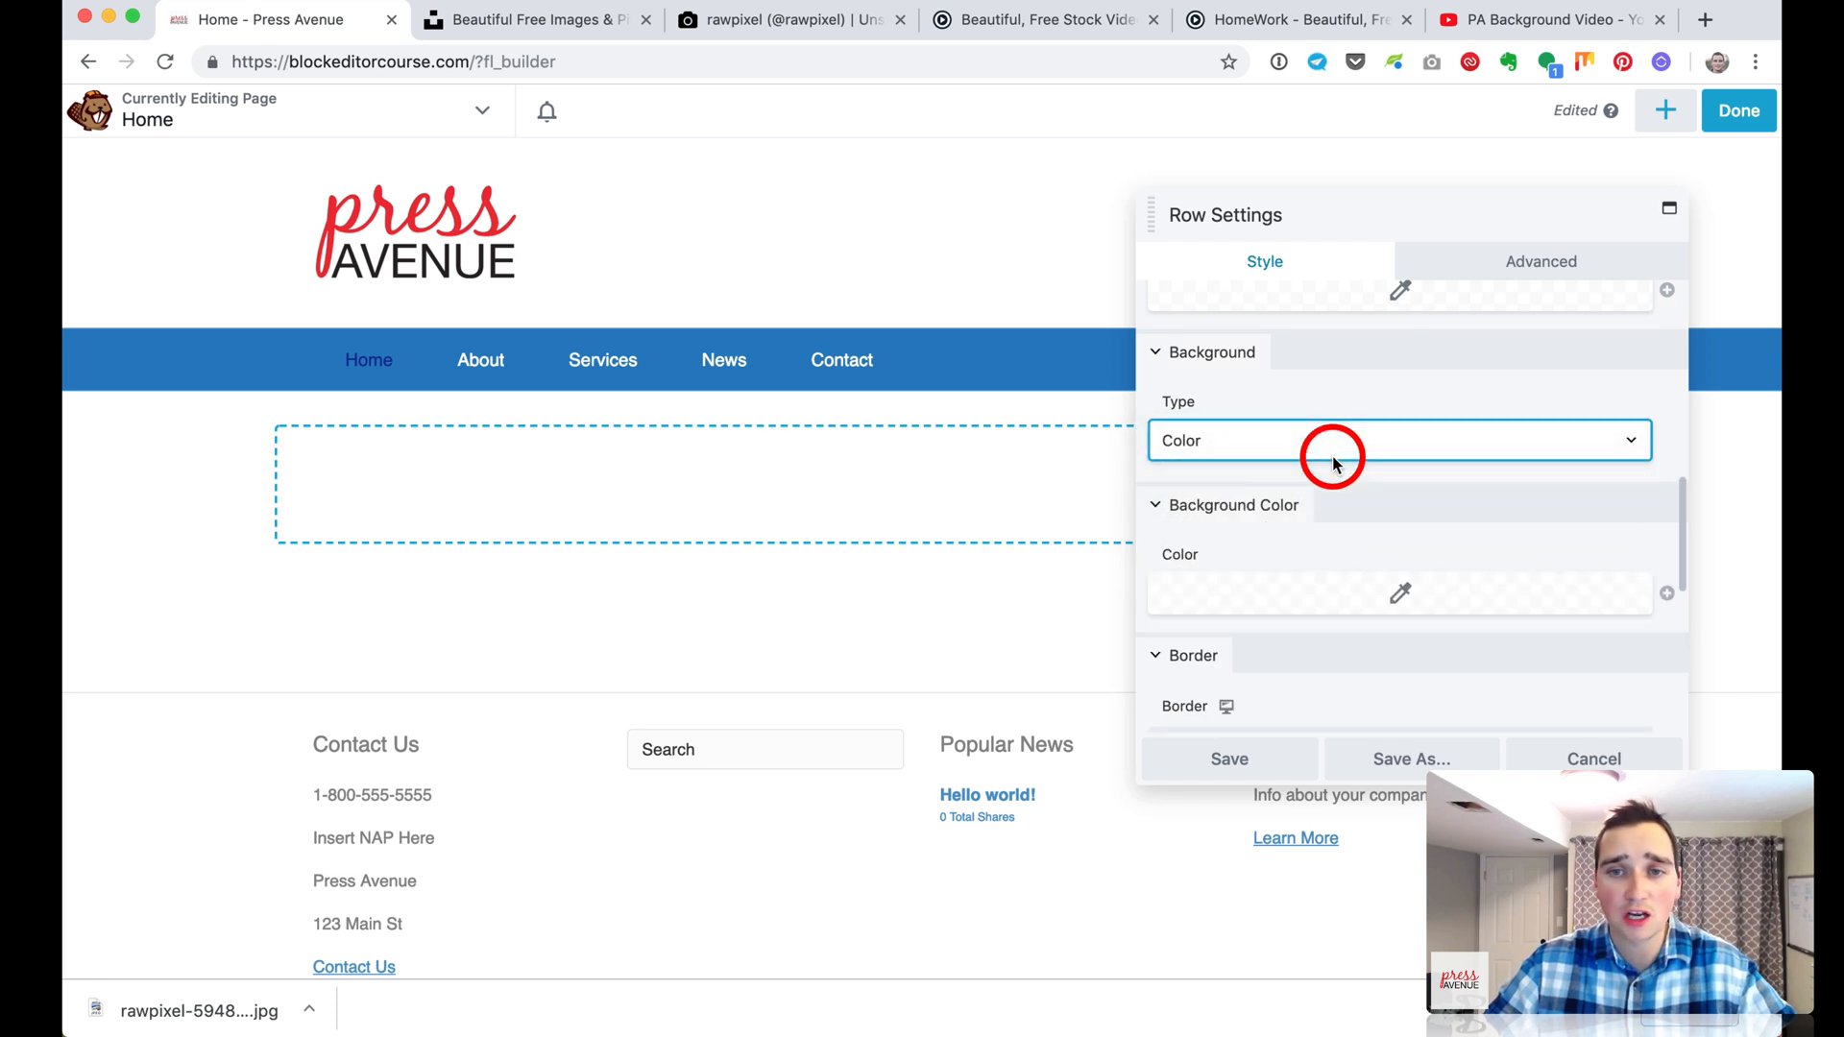
{"action": "left_click", "coordinate": [1401, 576]}
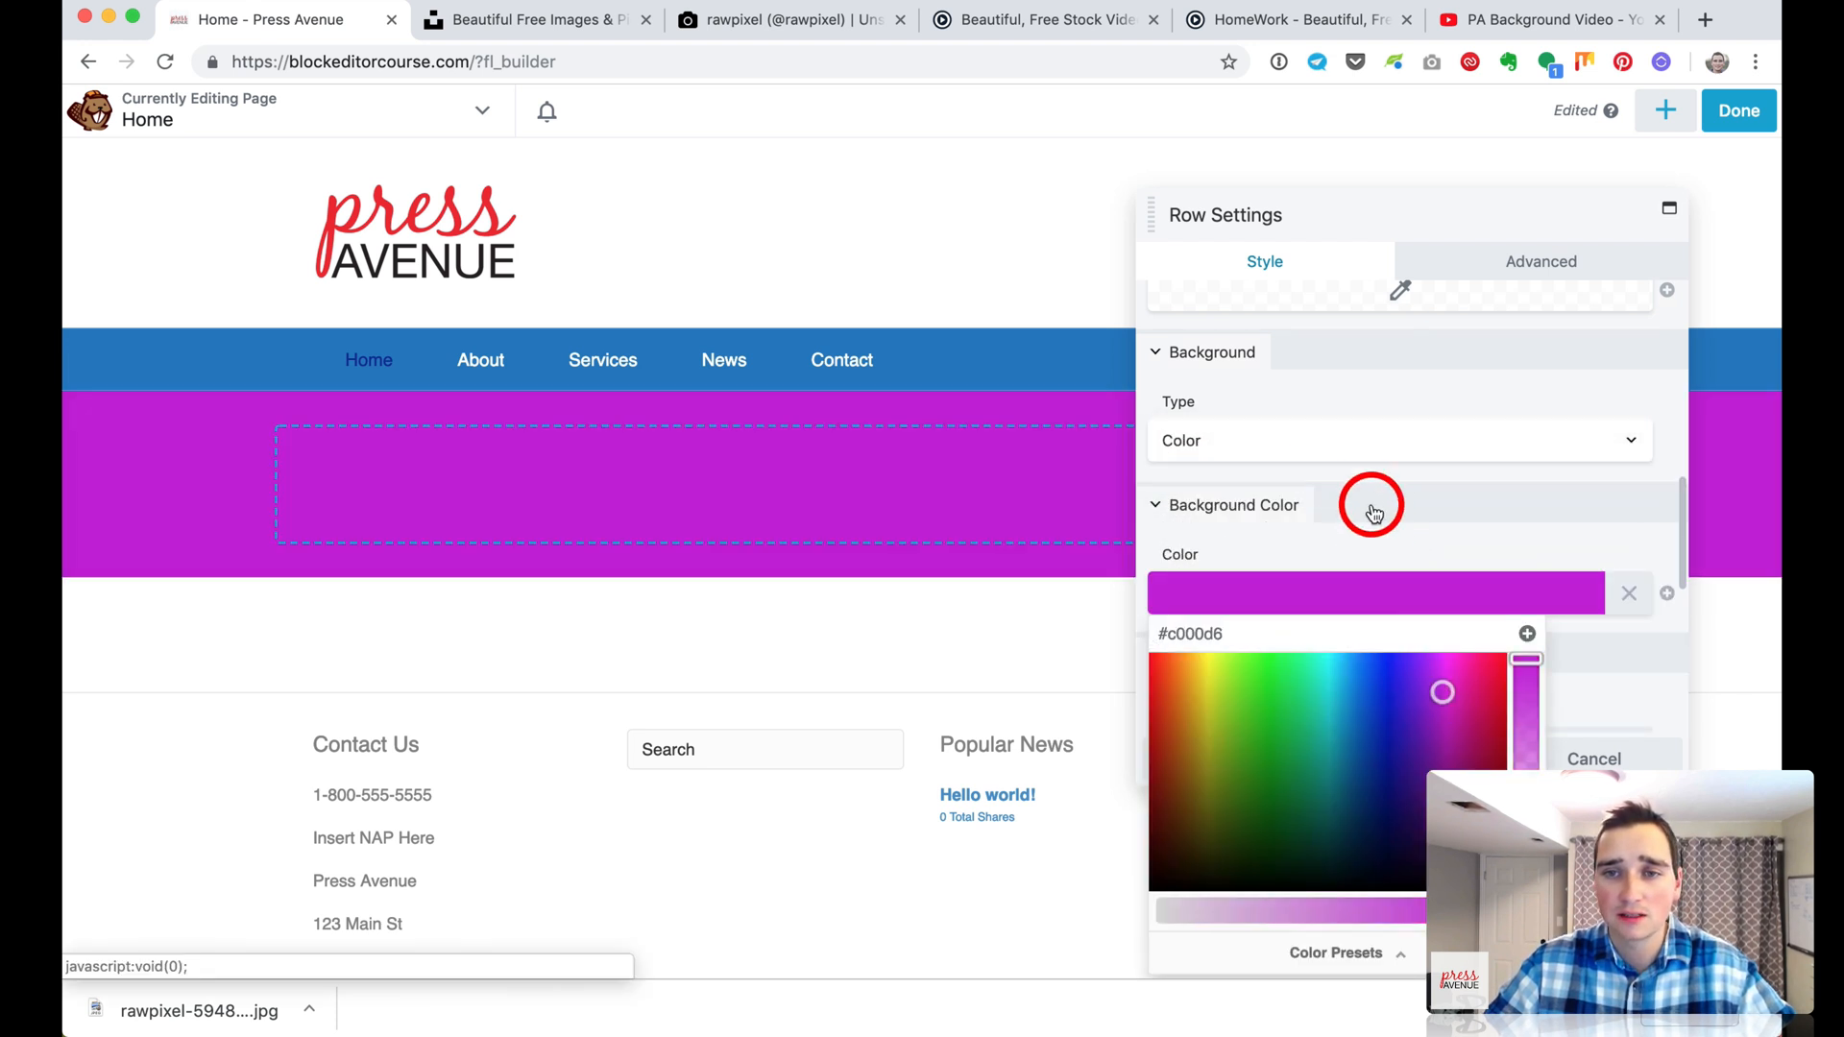
Switch the row's background type to Photo
{"action": "left_click", "coordinate": [1241, 448]}
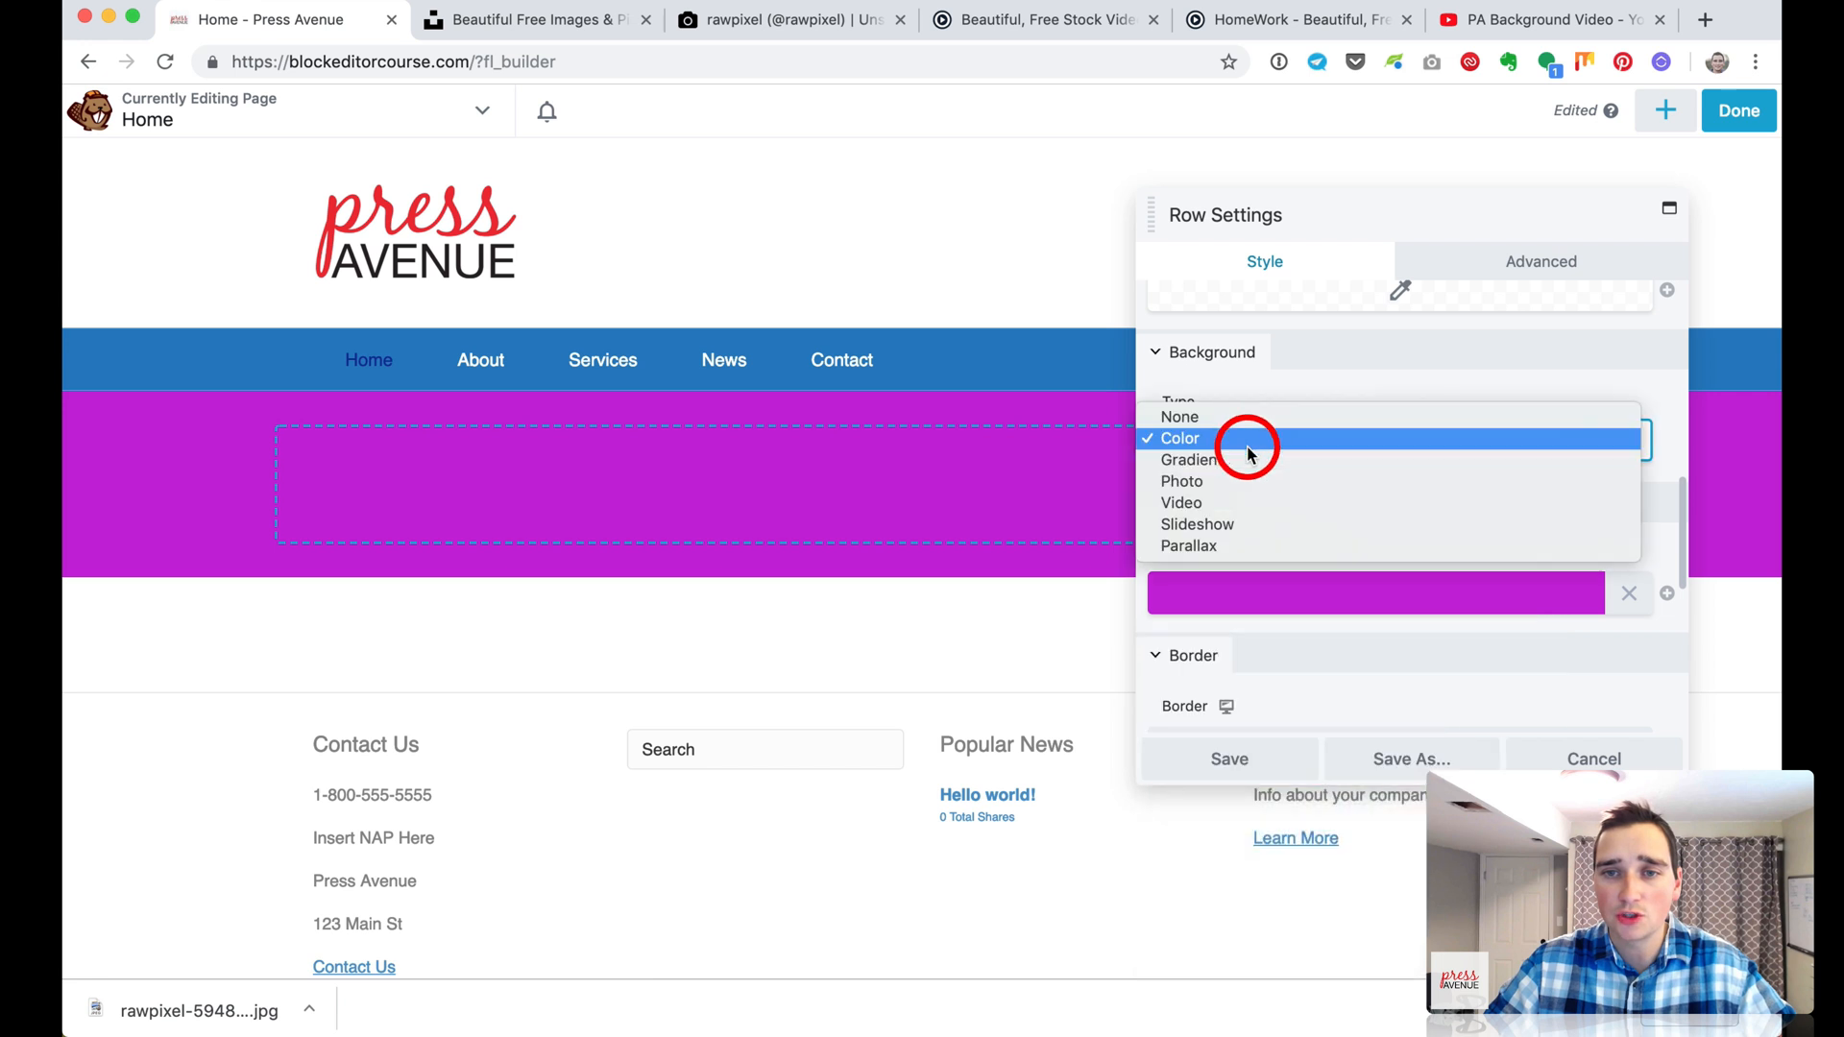
{"action": "left_click", "coordinate": [1284, 493]}
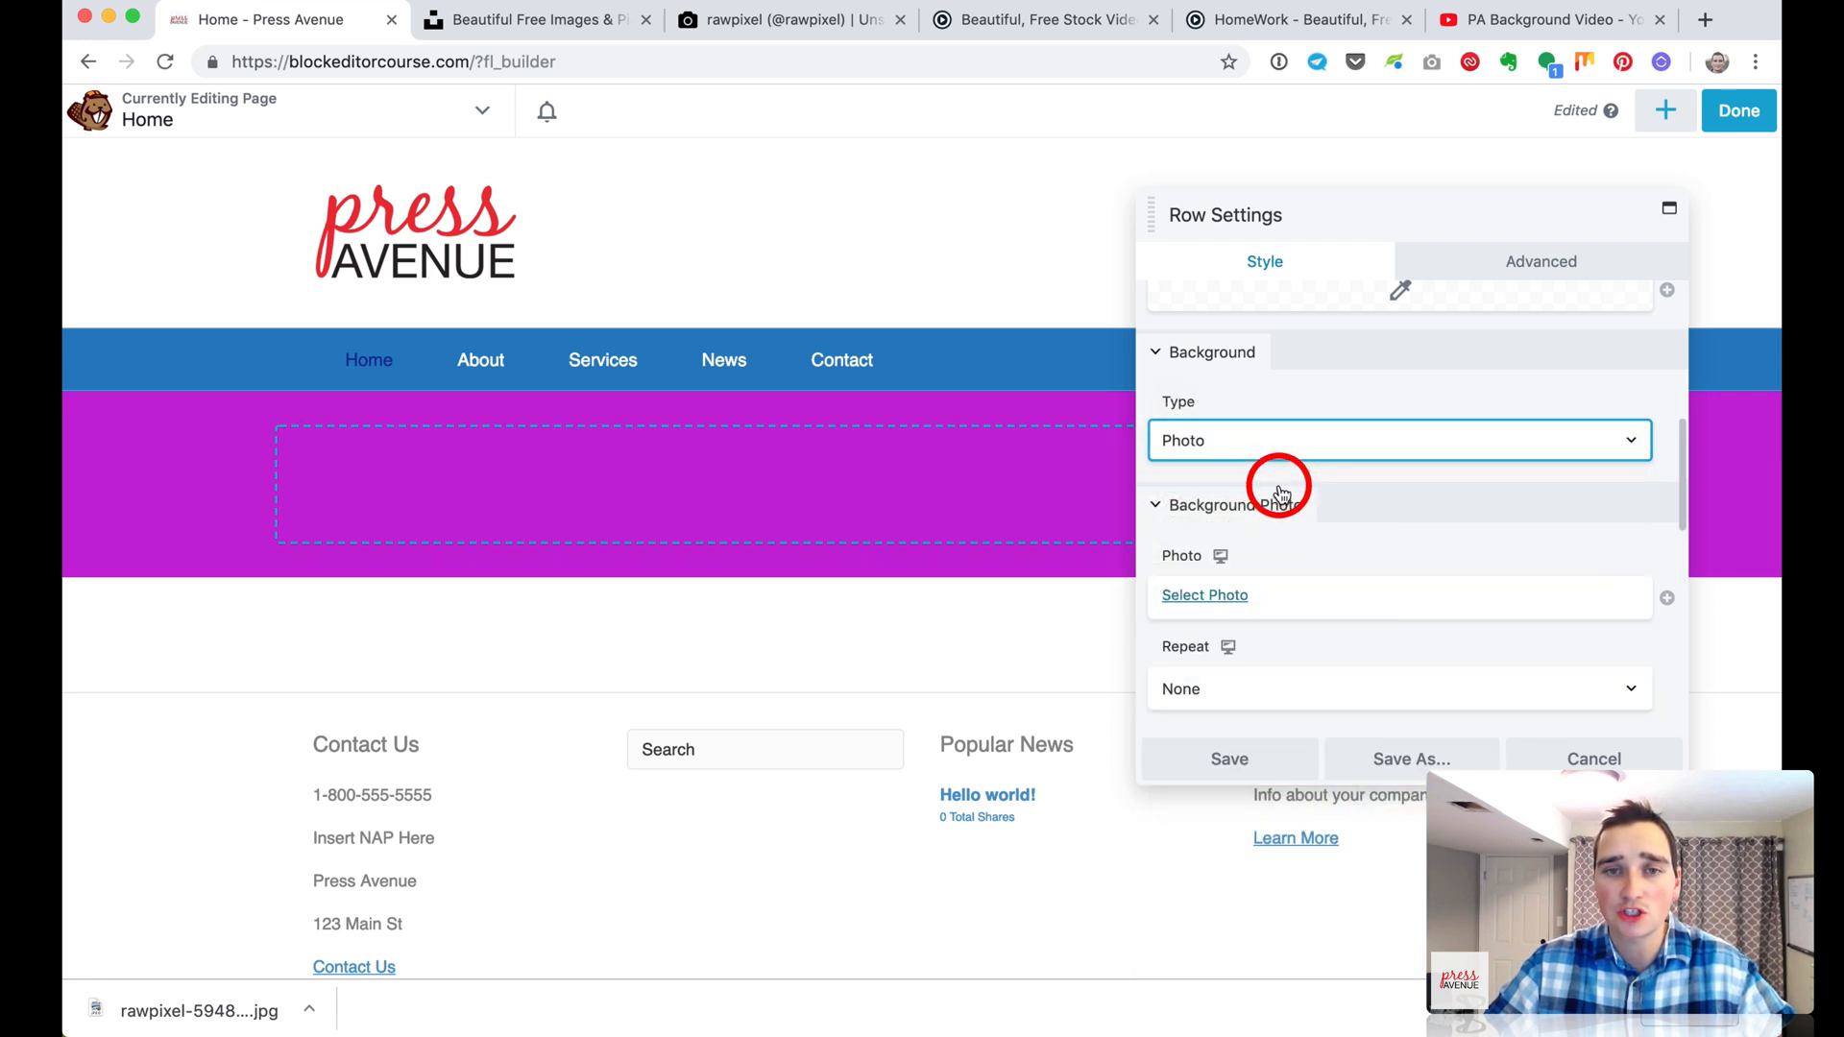
{"action": "scroll", "coordinate": [1287, 586], "scroll_direction": "down", "scroll_amount": 2}
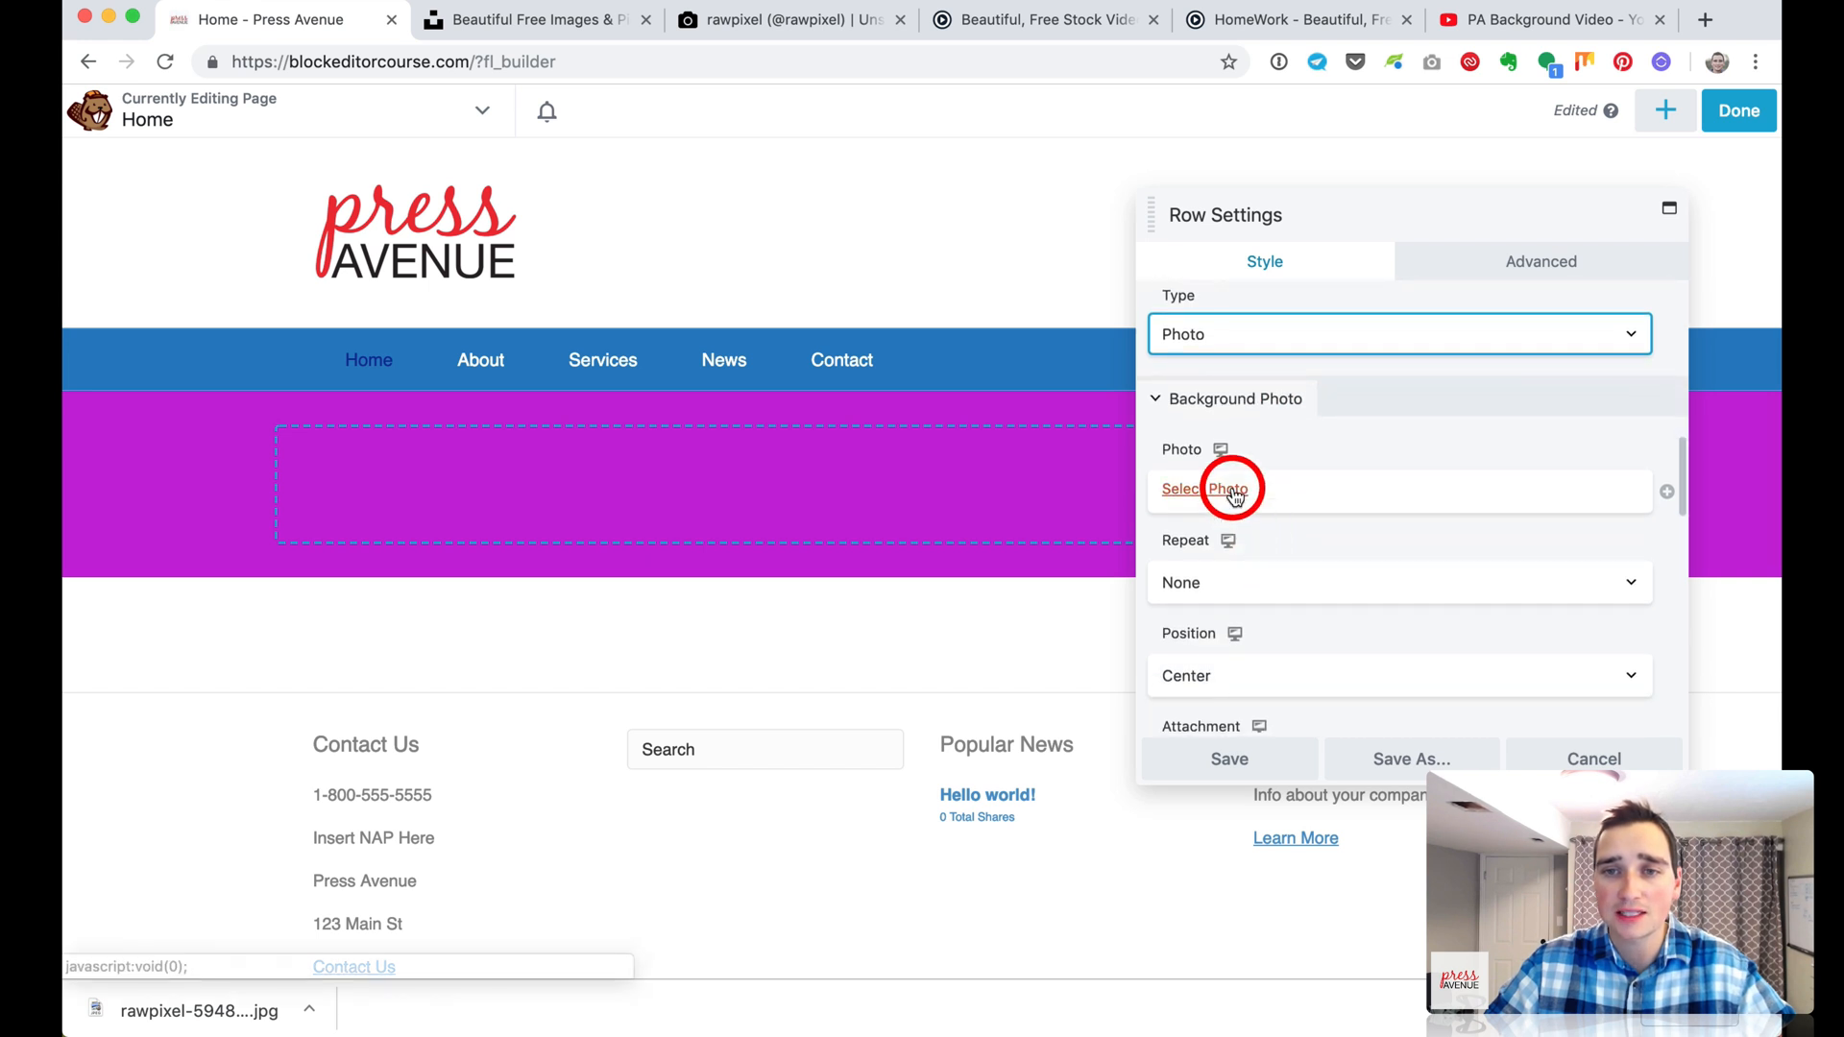
Upload pa-example.jpg to the media library from the row's background photo selection
{"action": "left_click", "coordinate": [1224, 486]}
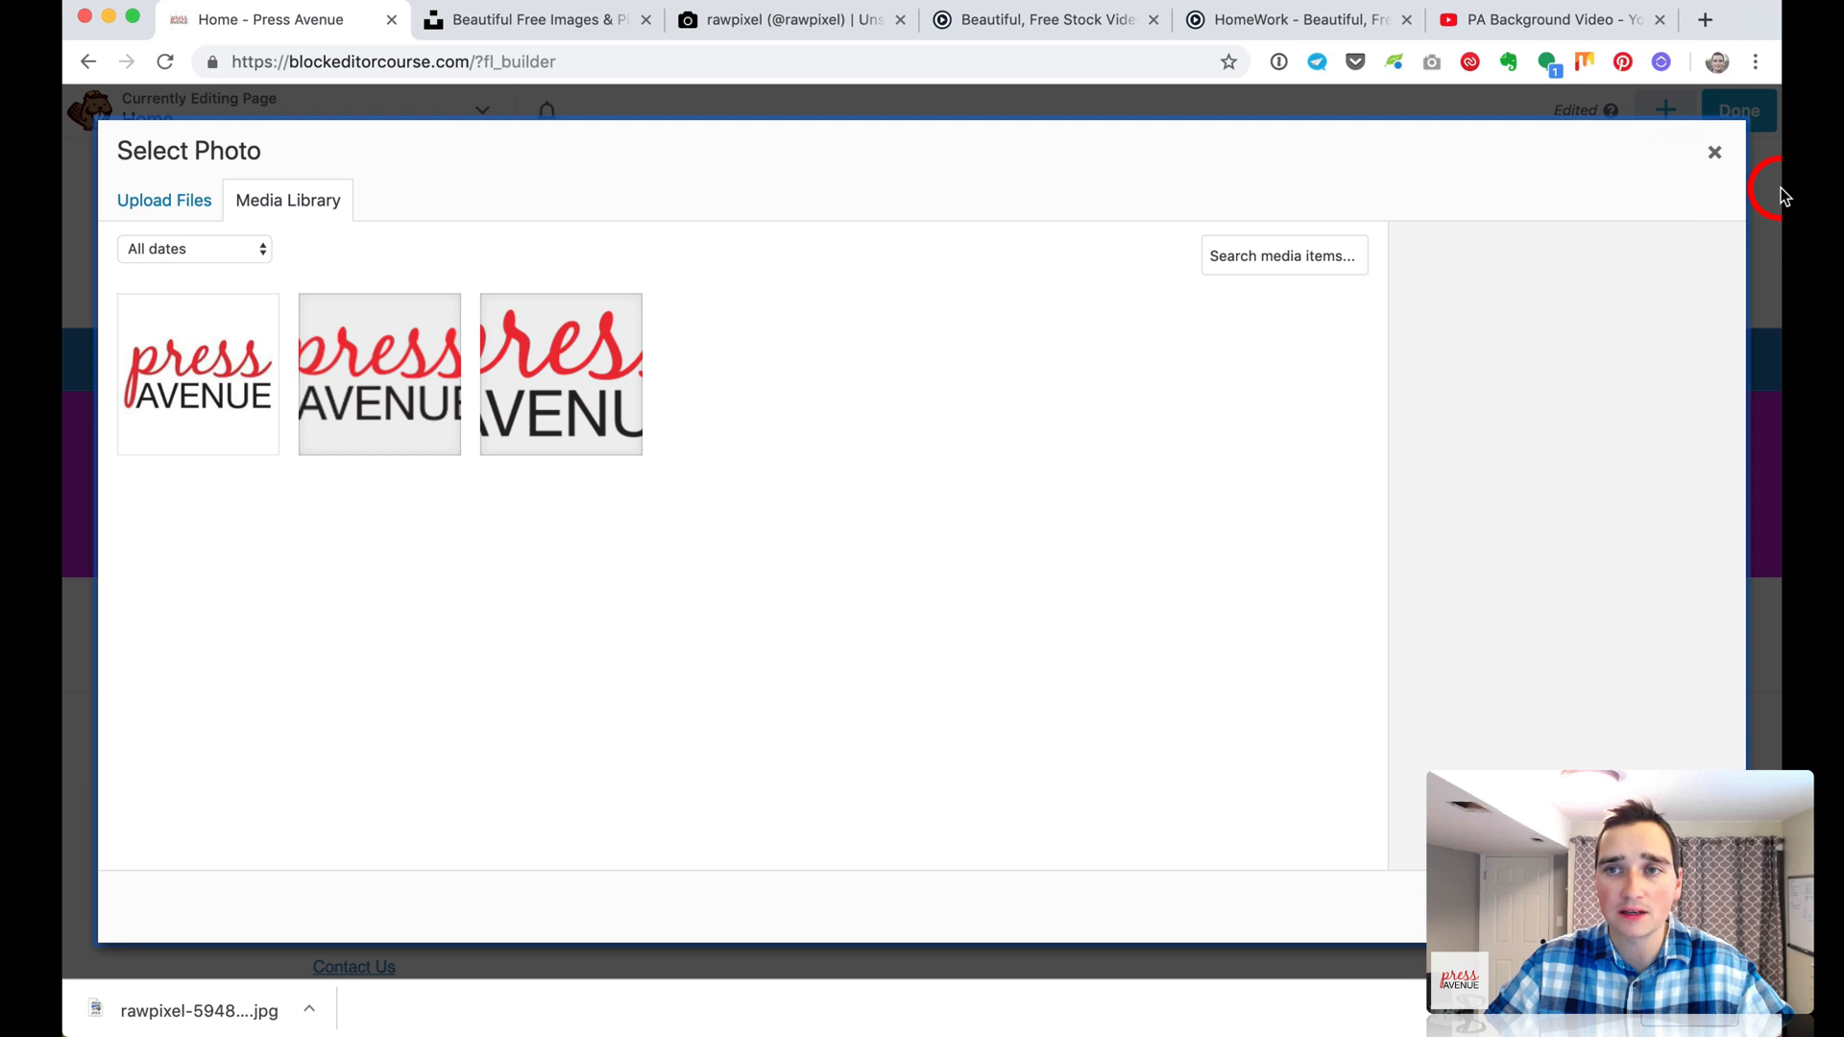
{"action": "mouse_move", "coordinate": [1781, 189]}
{"action": "left_click", "coordinate": [1765, 43]}
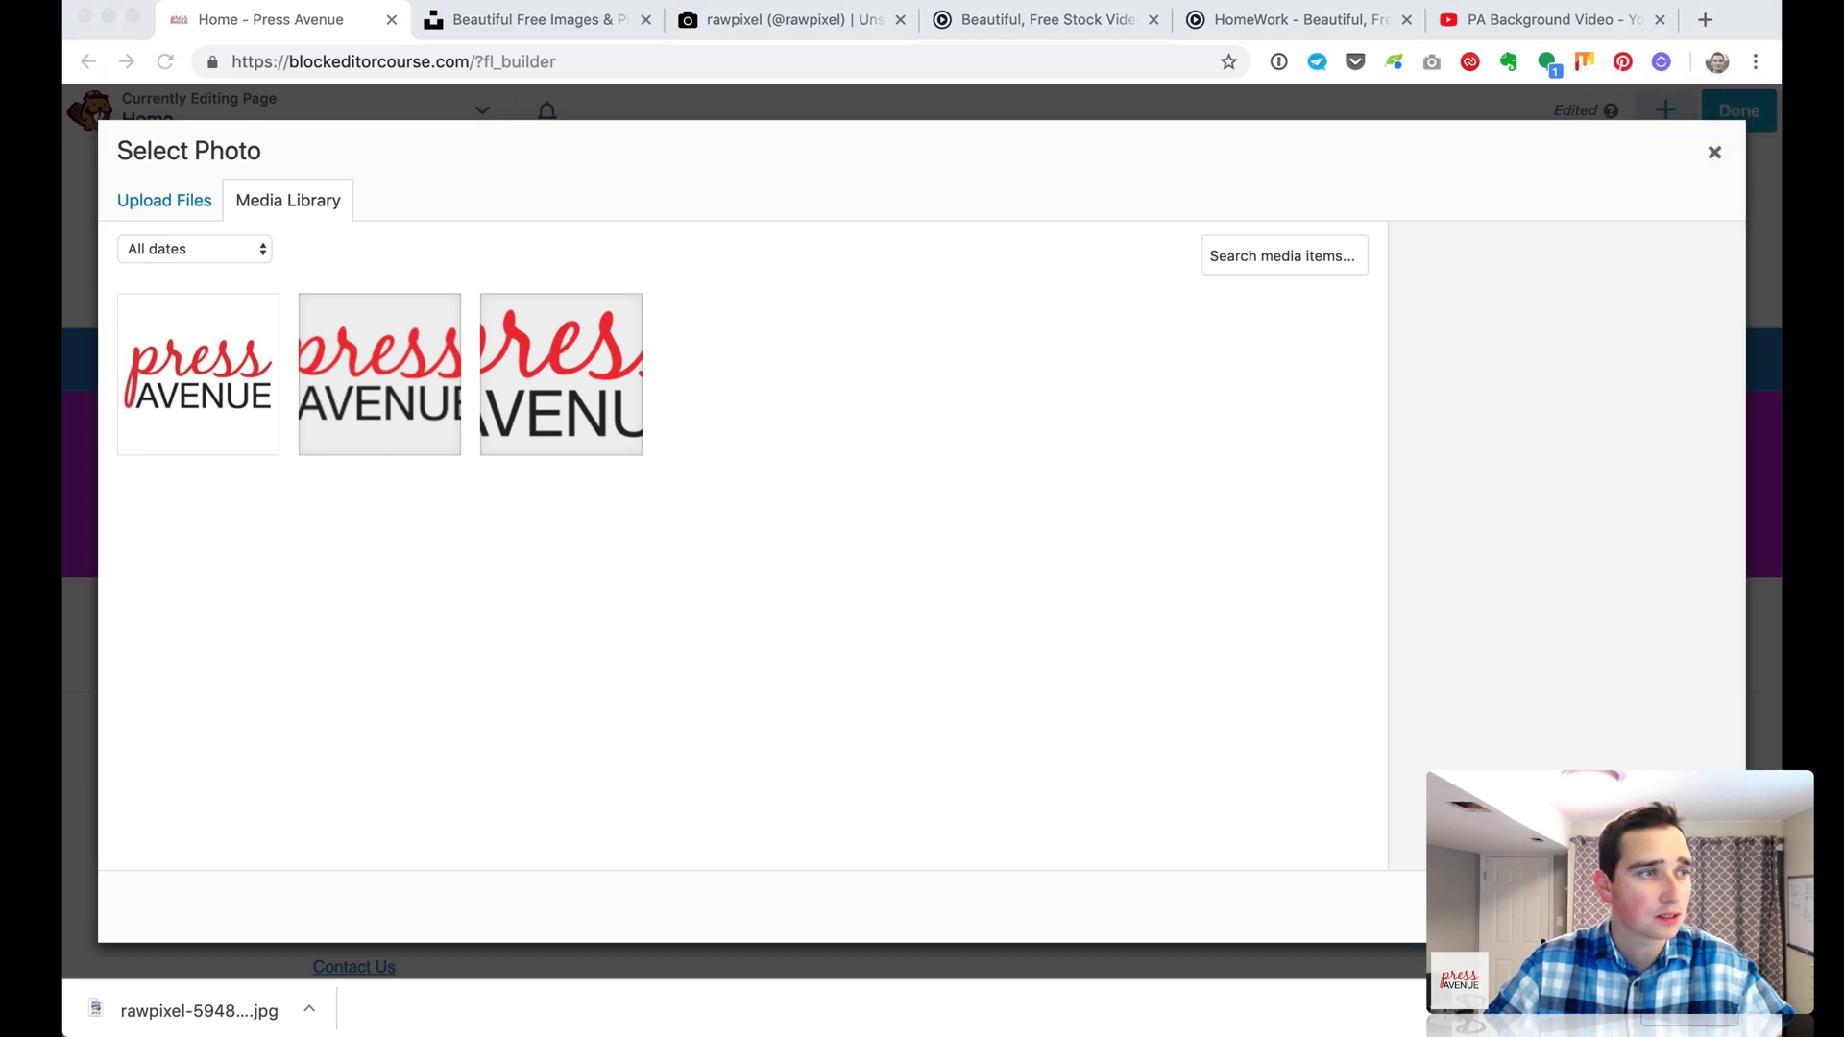
{"action": "left_click_drag", "start_coordinate": [826, 478], "coordinate": [935, 432]}
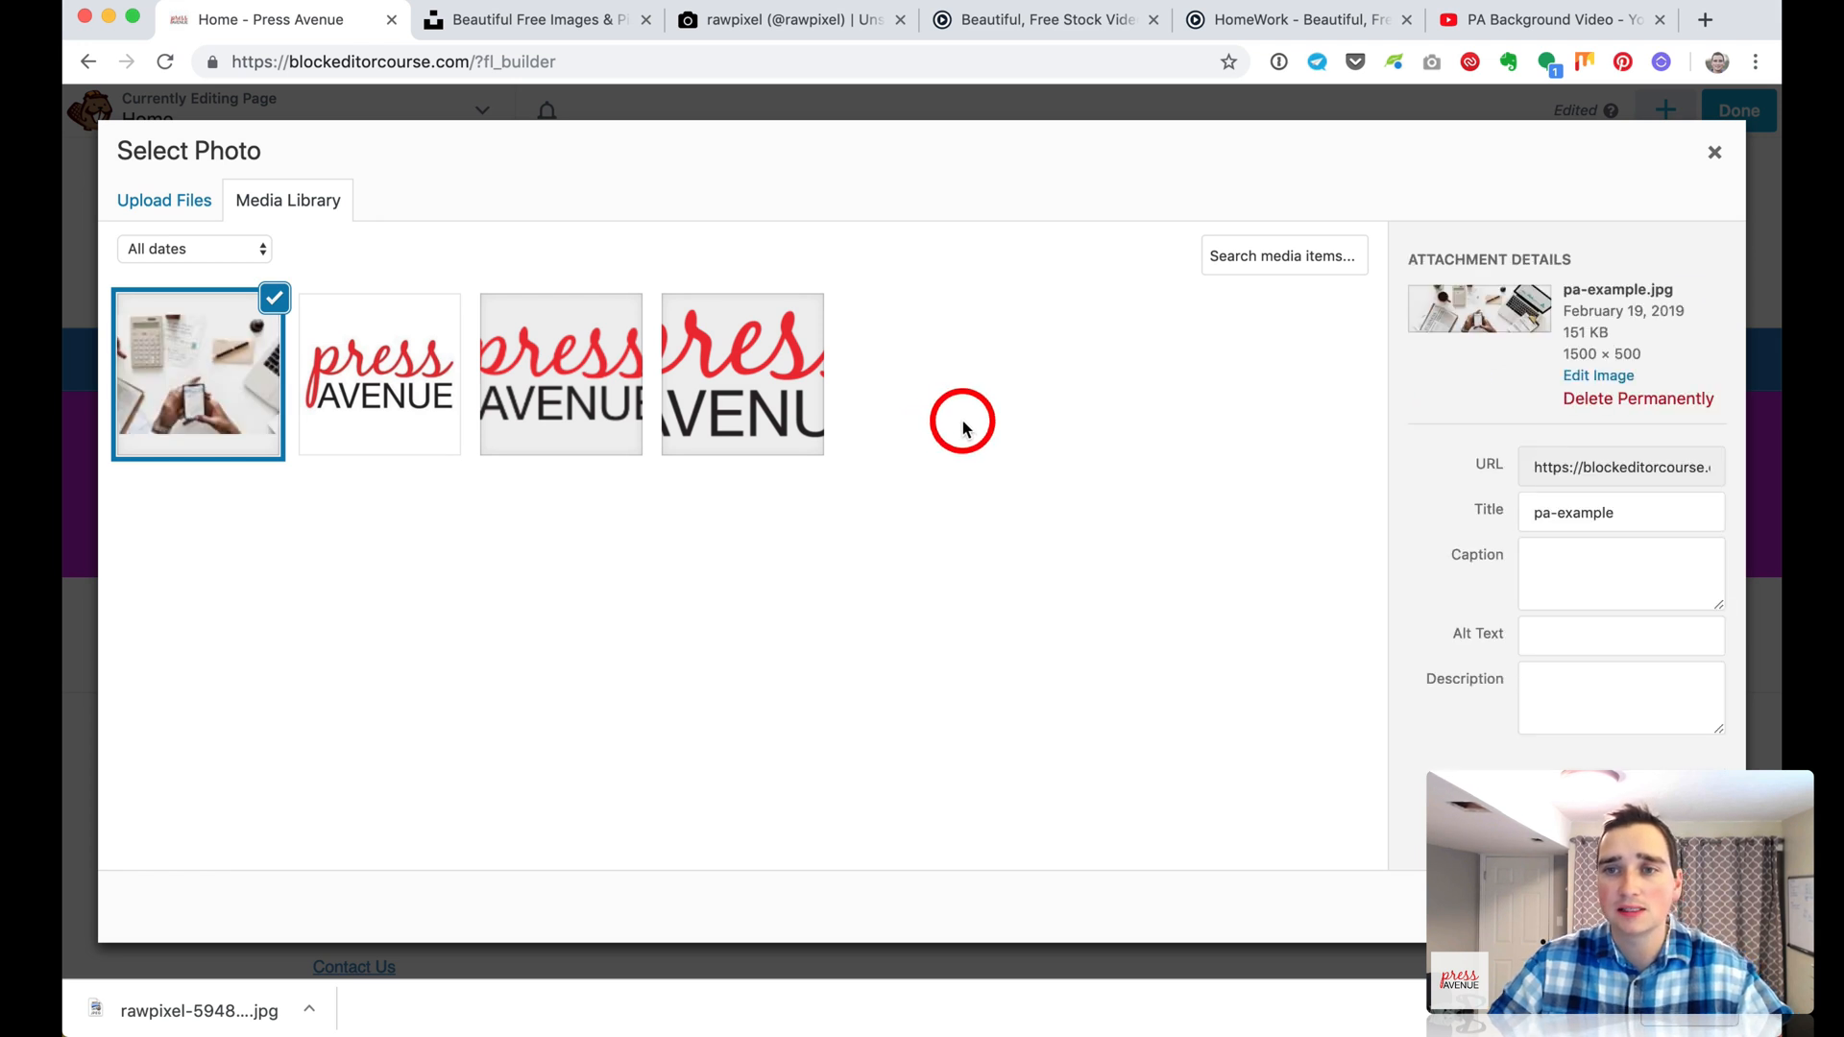
Use pa-example.jpg from the media library as the row's background photo, and move the image preview window off the page
{"action": "left_click", "coordinate": [1646, 557]}
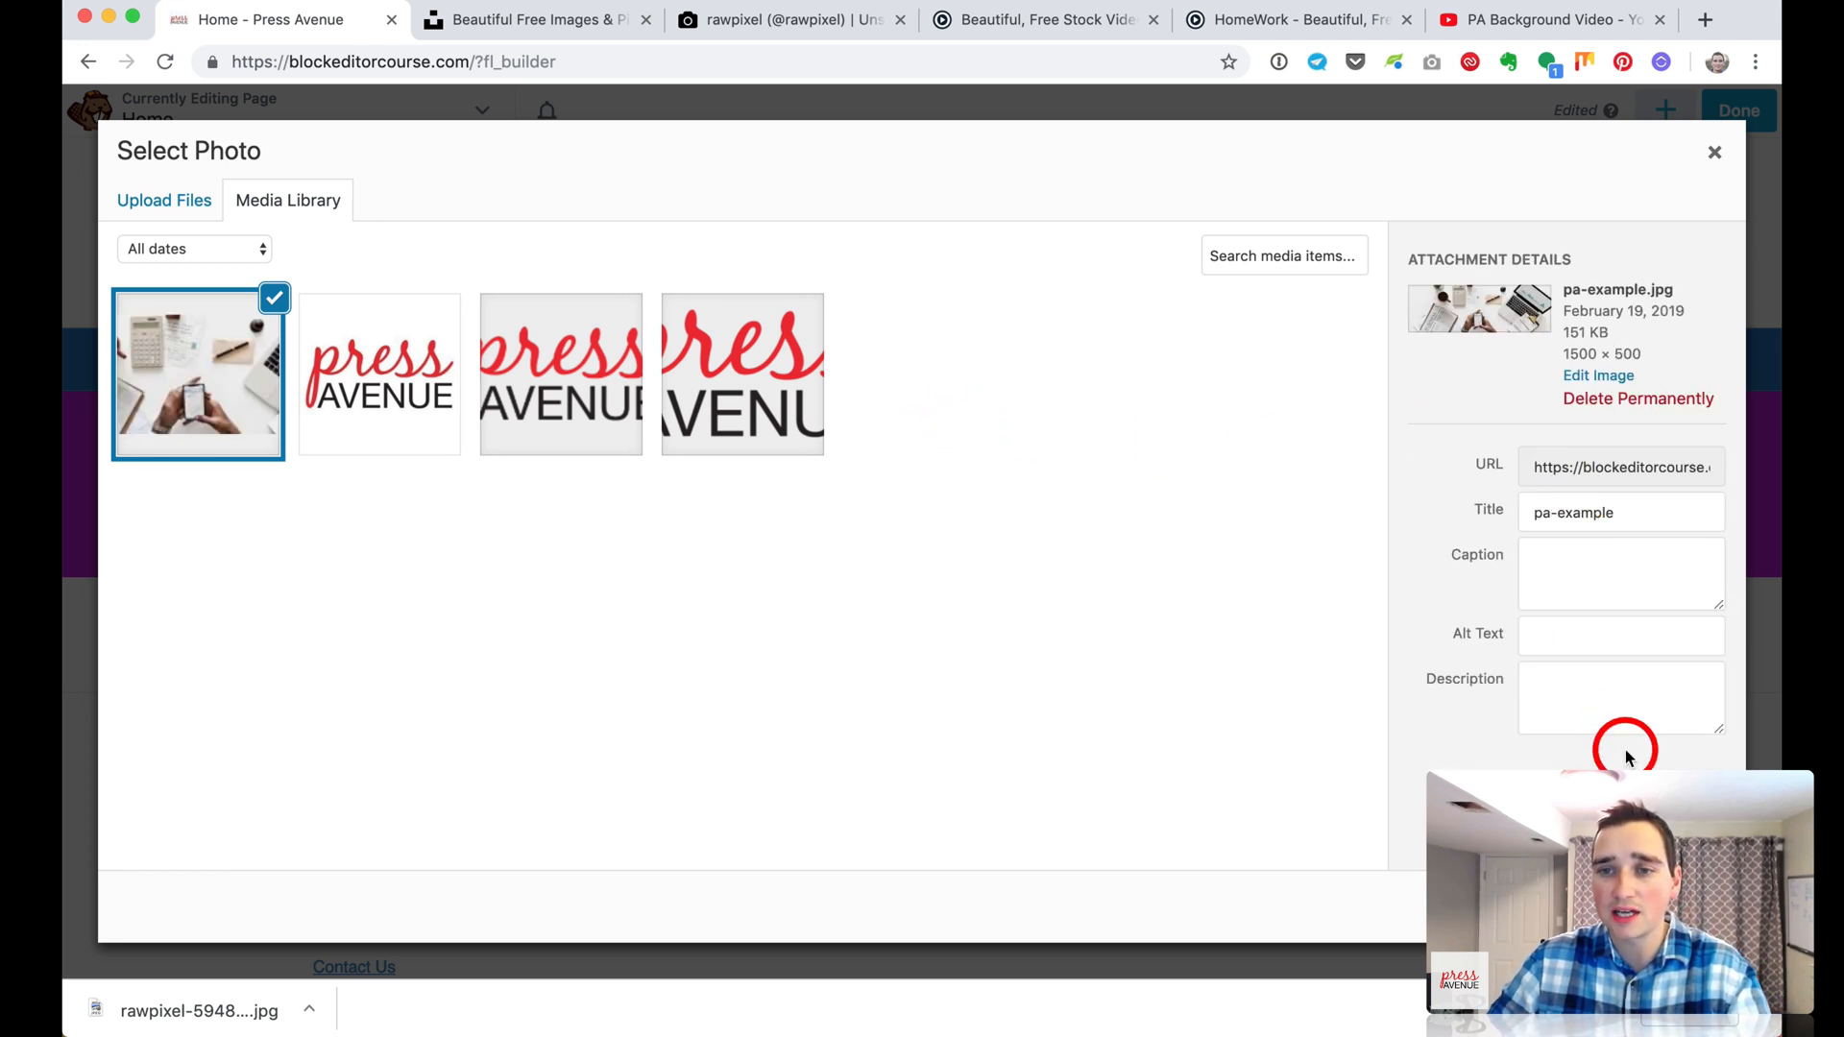
{"action": "left_click", "coordinate": [1669, 905]}
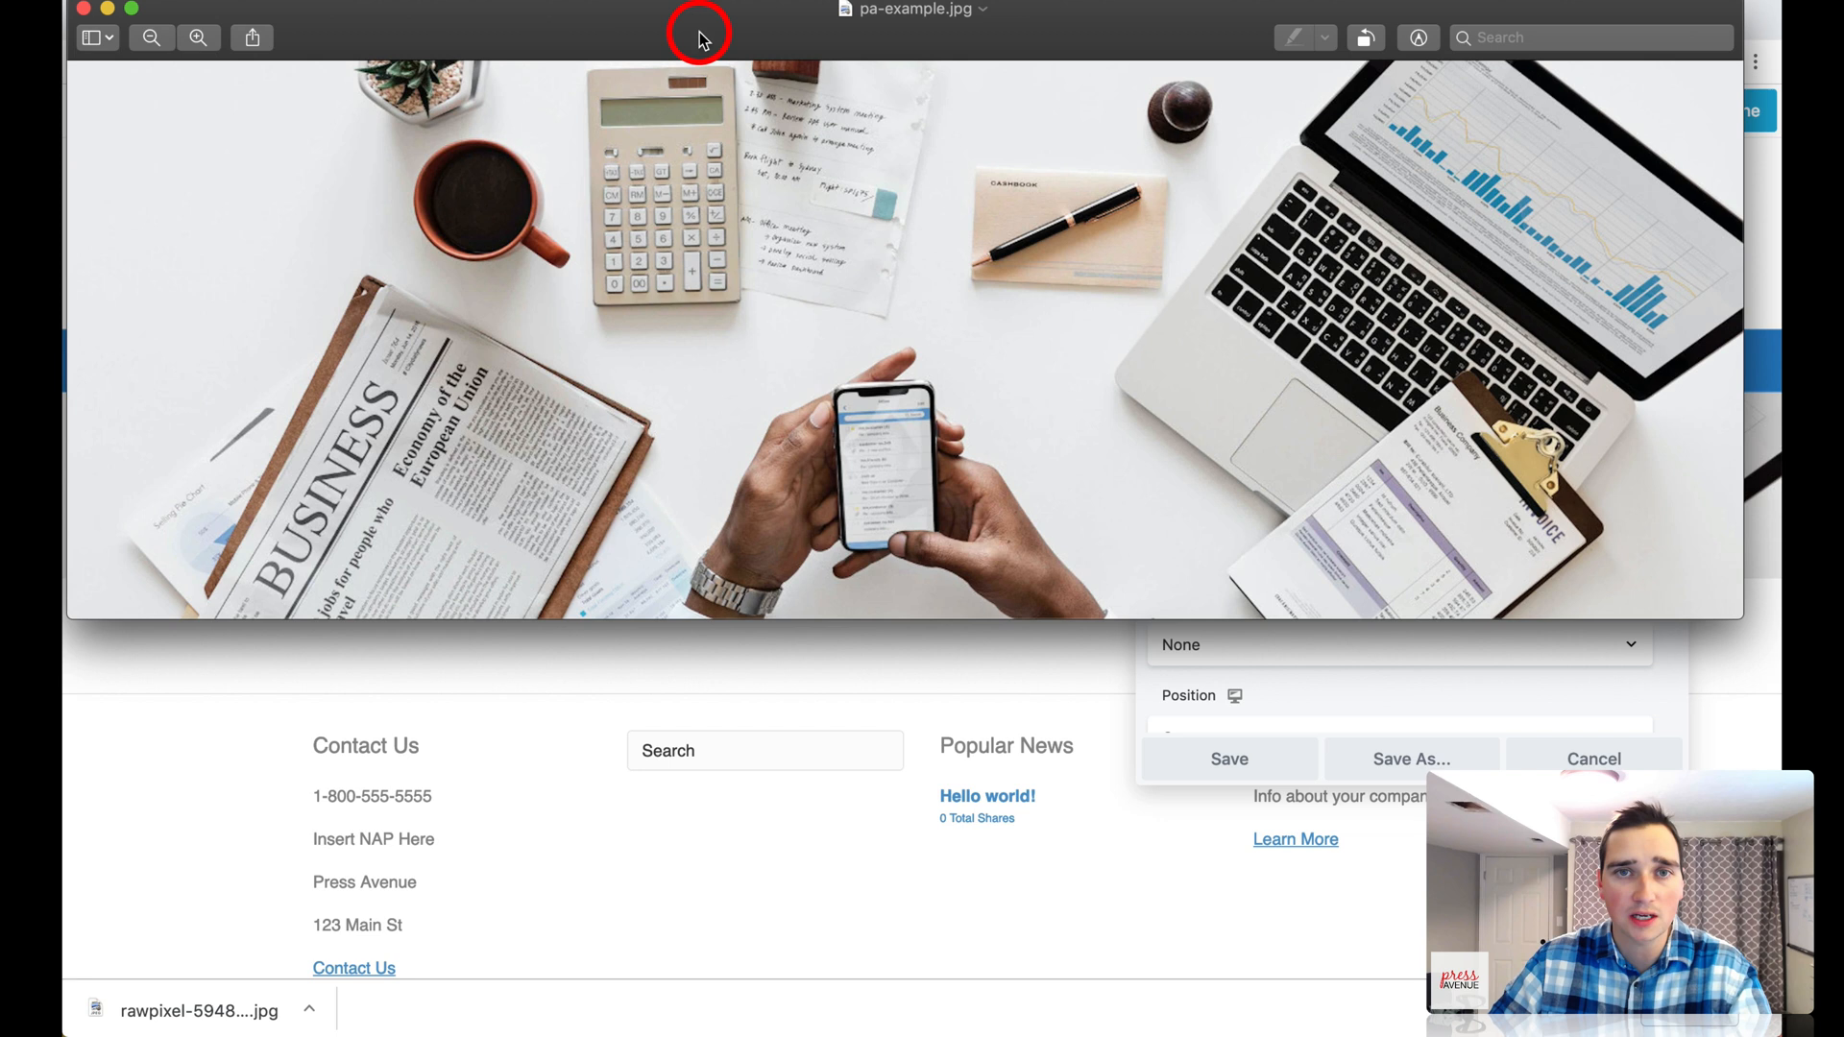
{"action": "left_click_drag", "start_coordinate": [698, 39], "coordinate": [2, 175]}
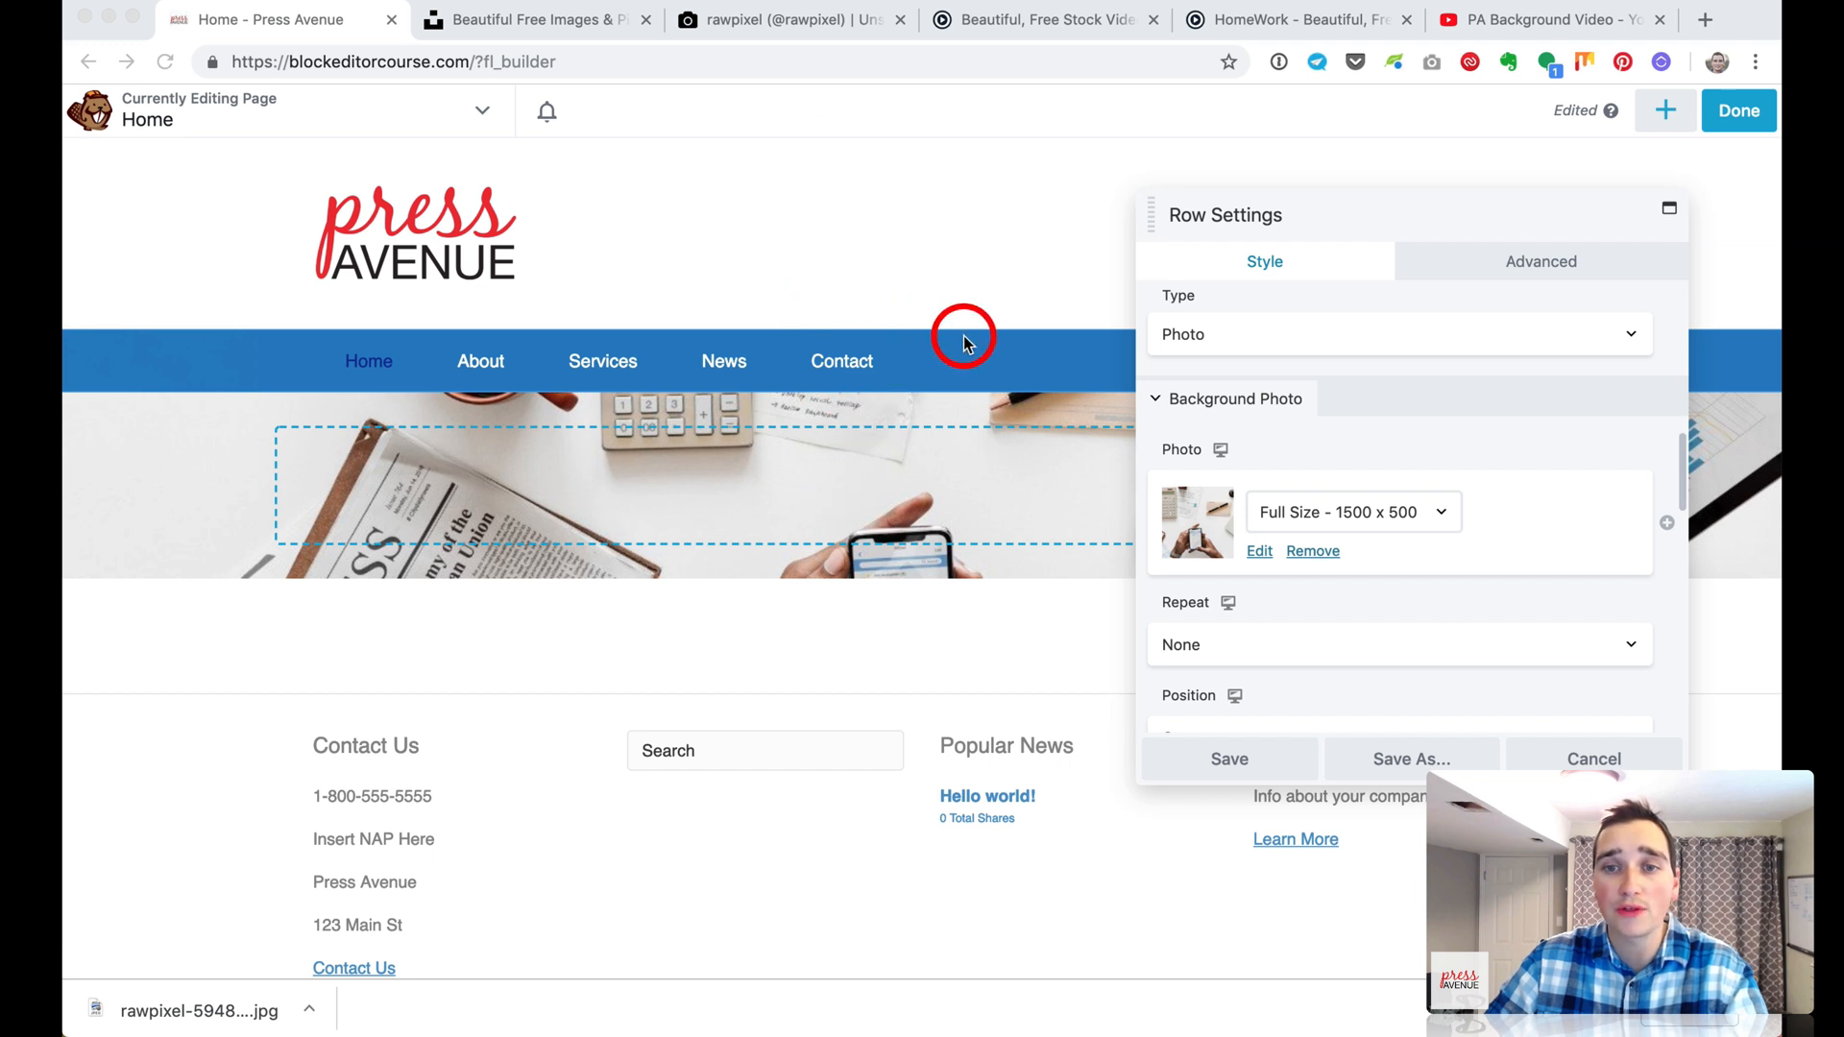
Switch the row's background type to Video
{"action": "scroll", "coordinate": [1426, 451], "scroll_direction": "down", "scroll_amount": 1}
{"action": "scroll", "coordinate": [1446, 480], "scroll_direction": "up", "scroll_amount": 3}
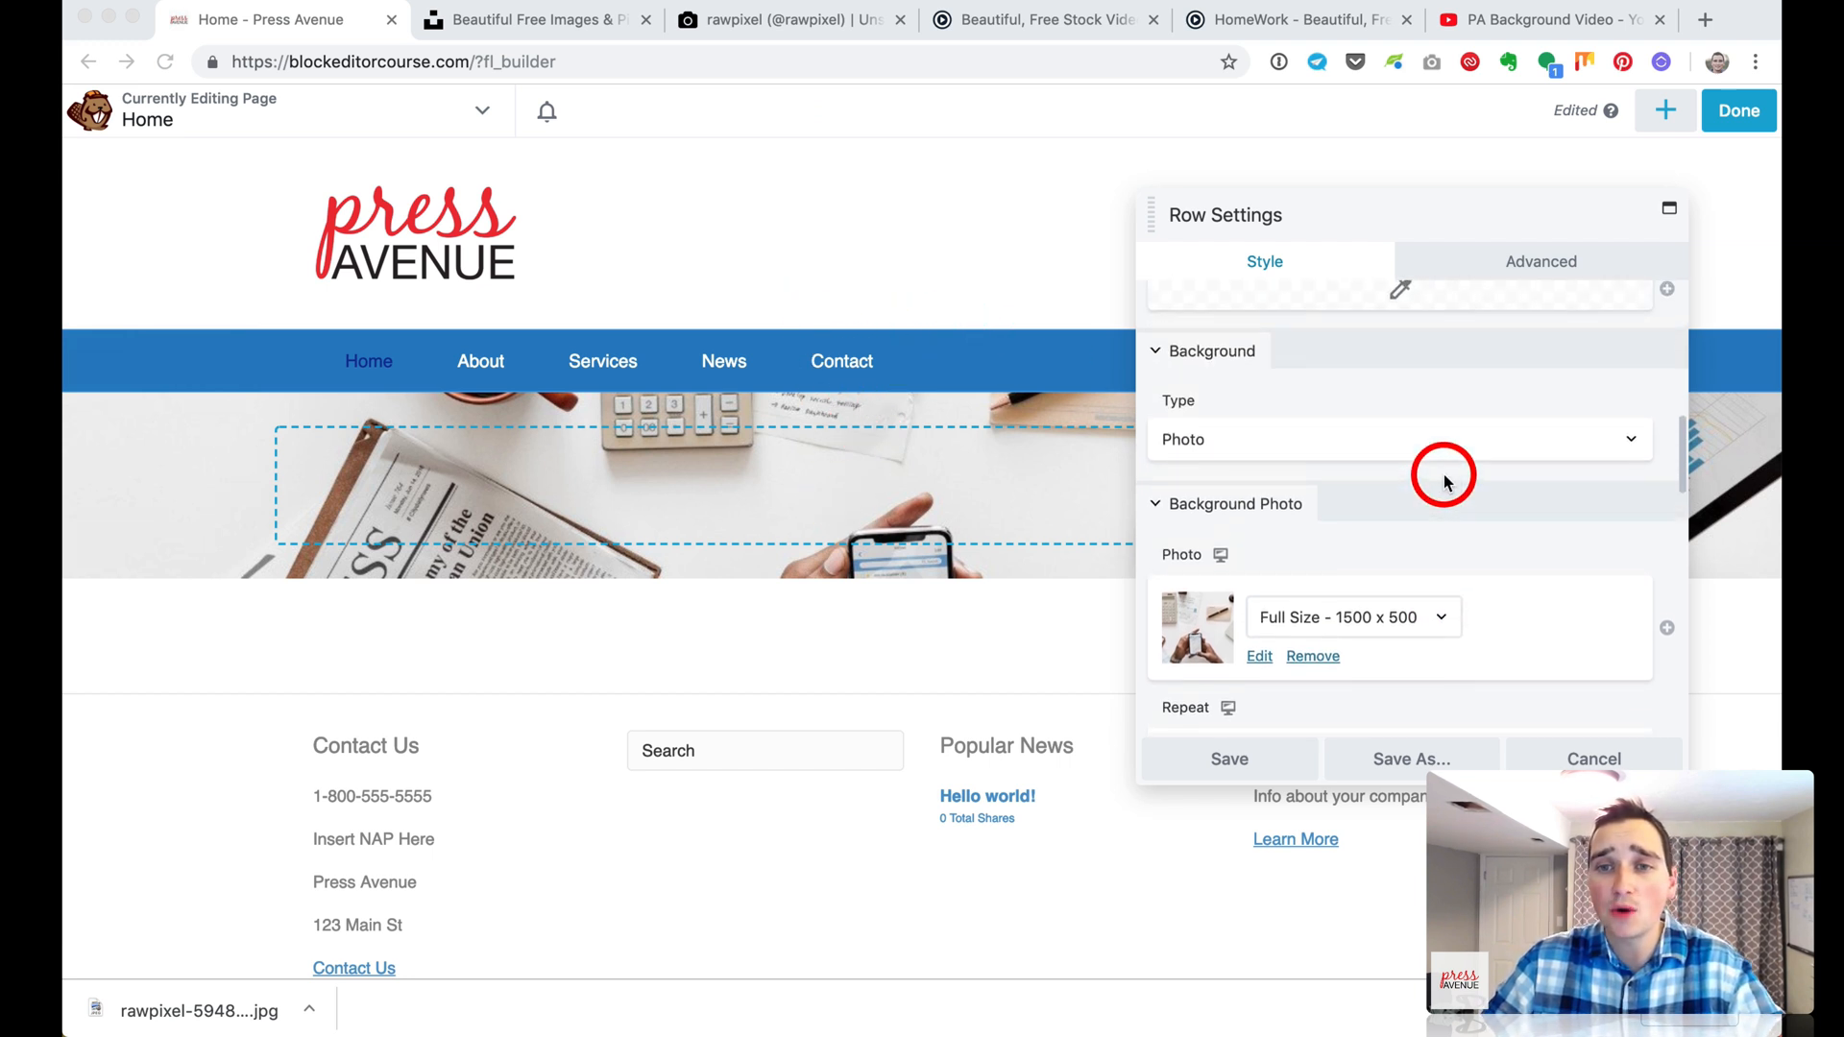
{"action": "left_click", "coordinate": [1316, 438]}
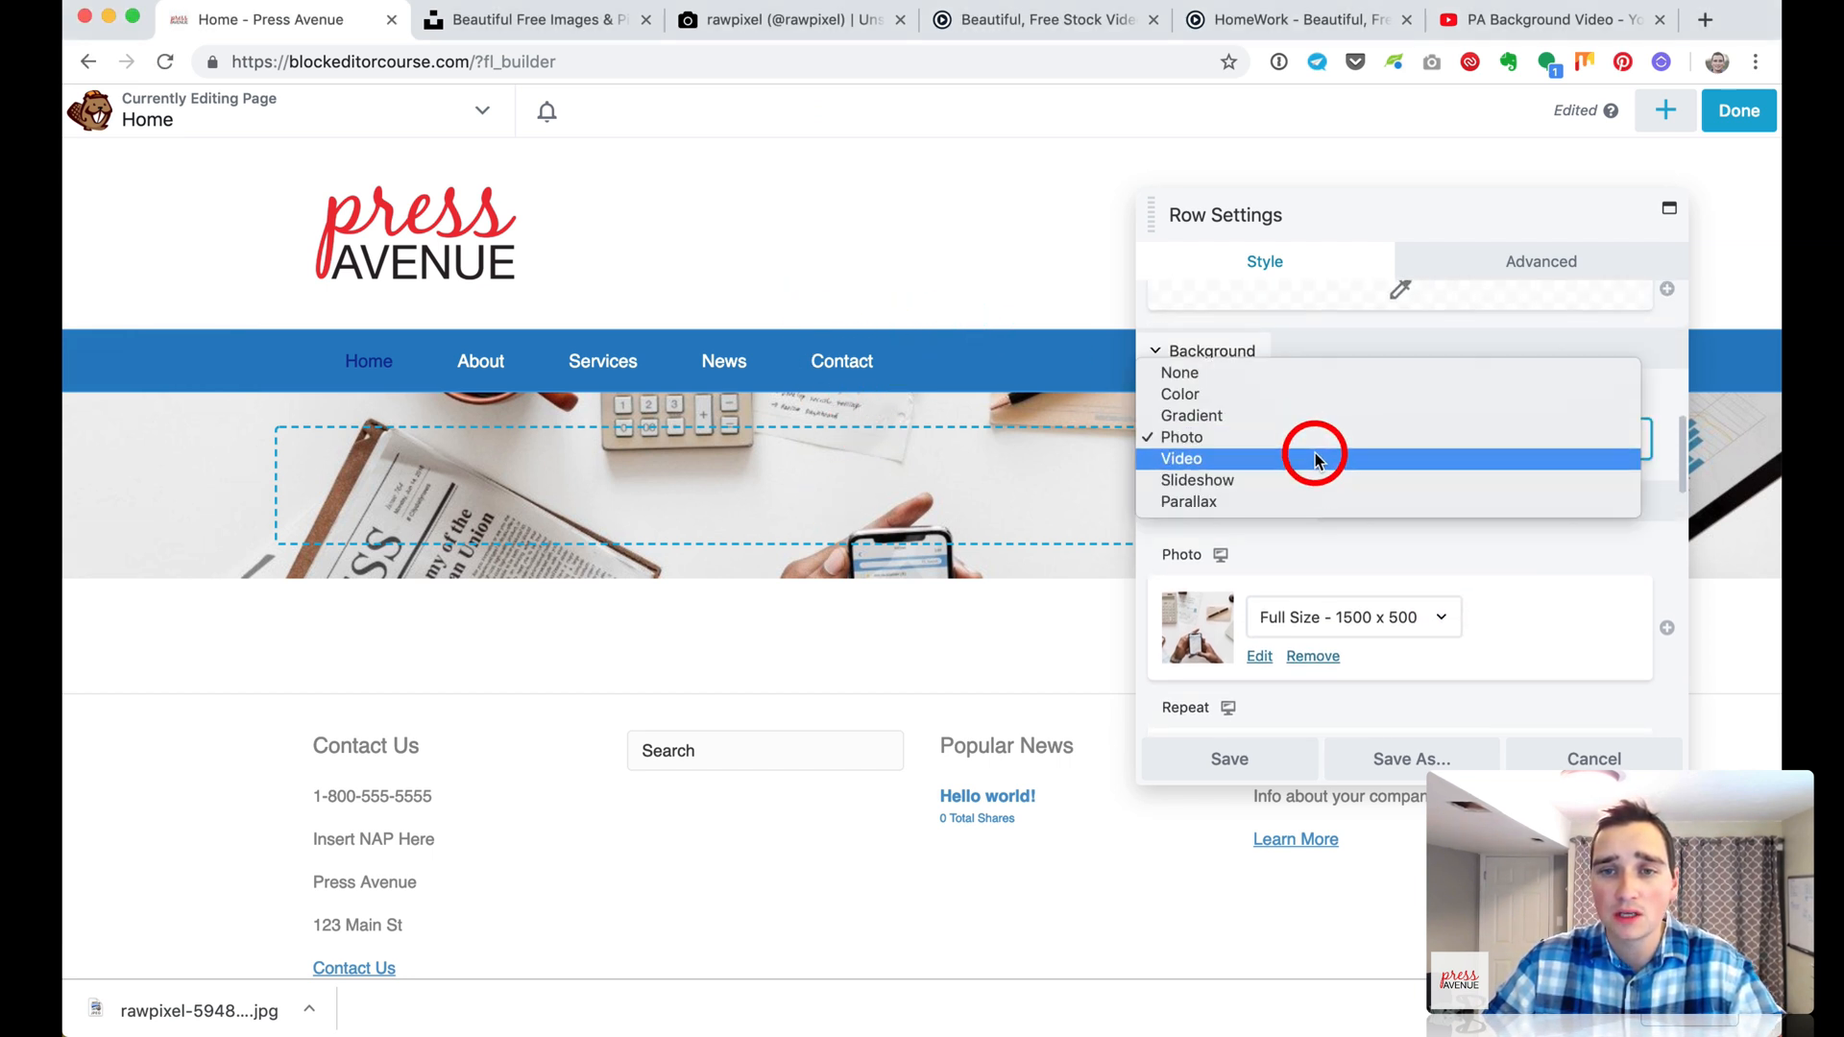
{"action": "left_click", "coordinate": [1294, 460]}
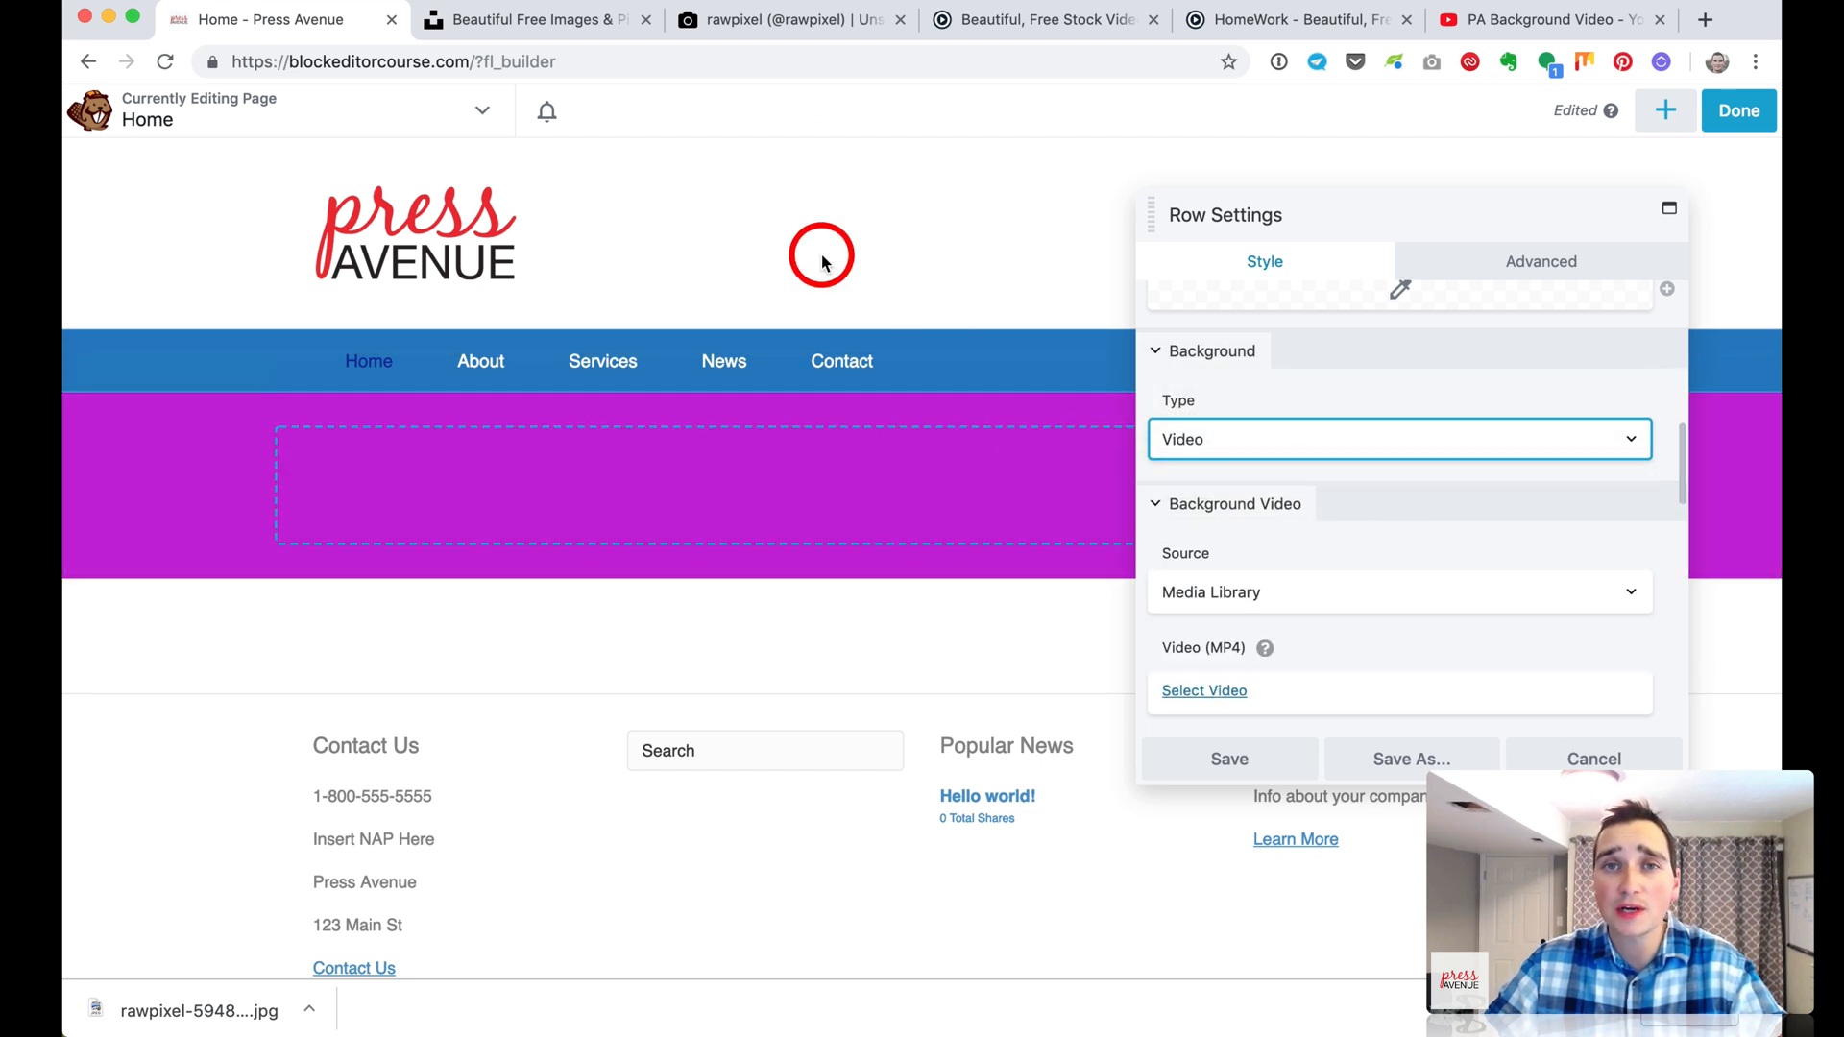
Switch to the Unsplash site and search its free photos for business
{"action": "left_click", "coordinate": [587, 28]}
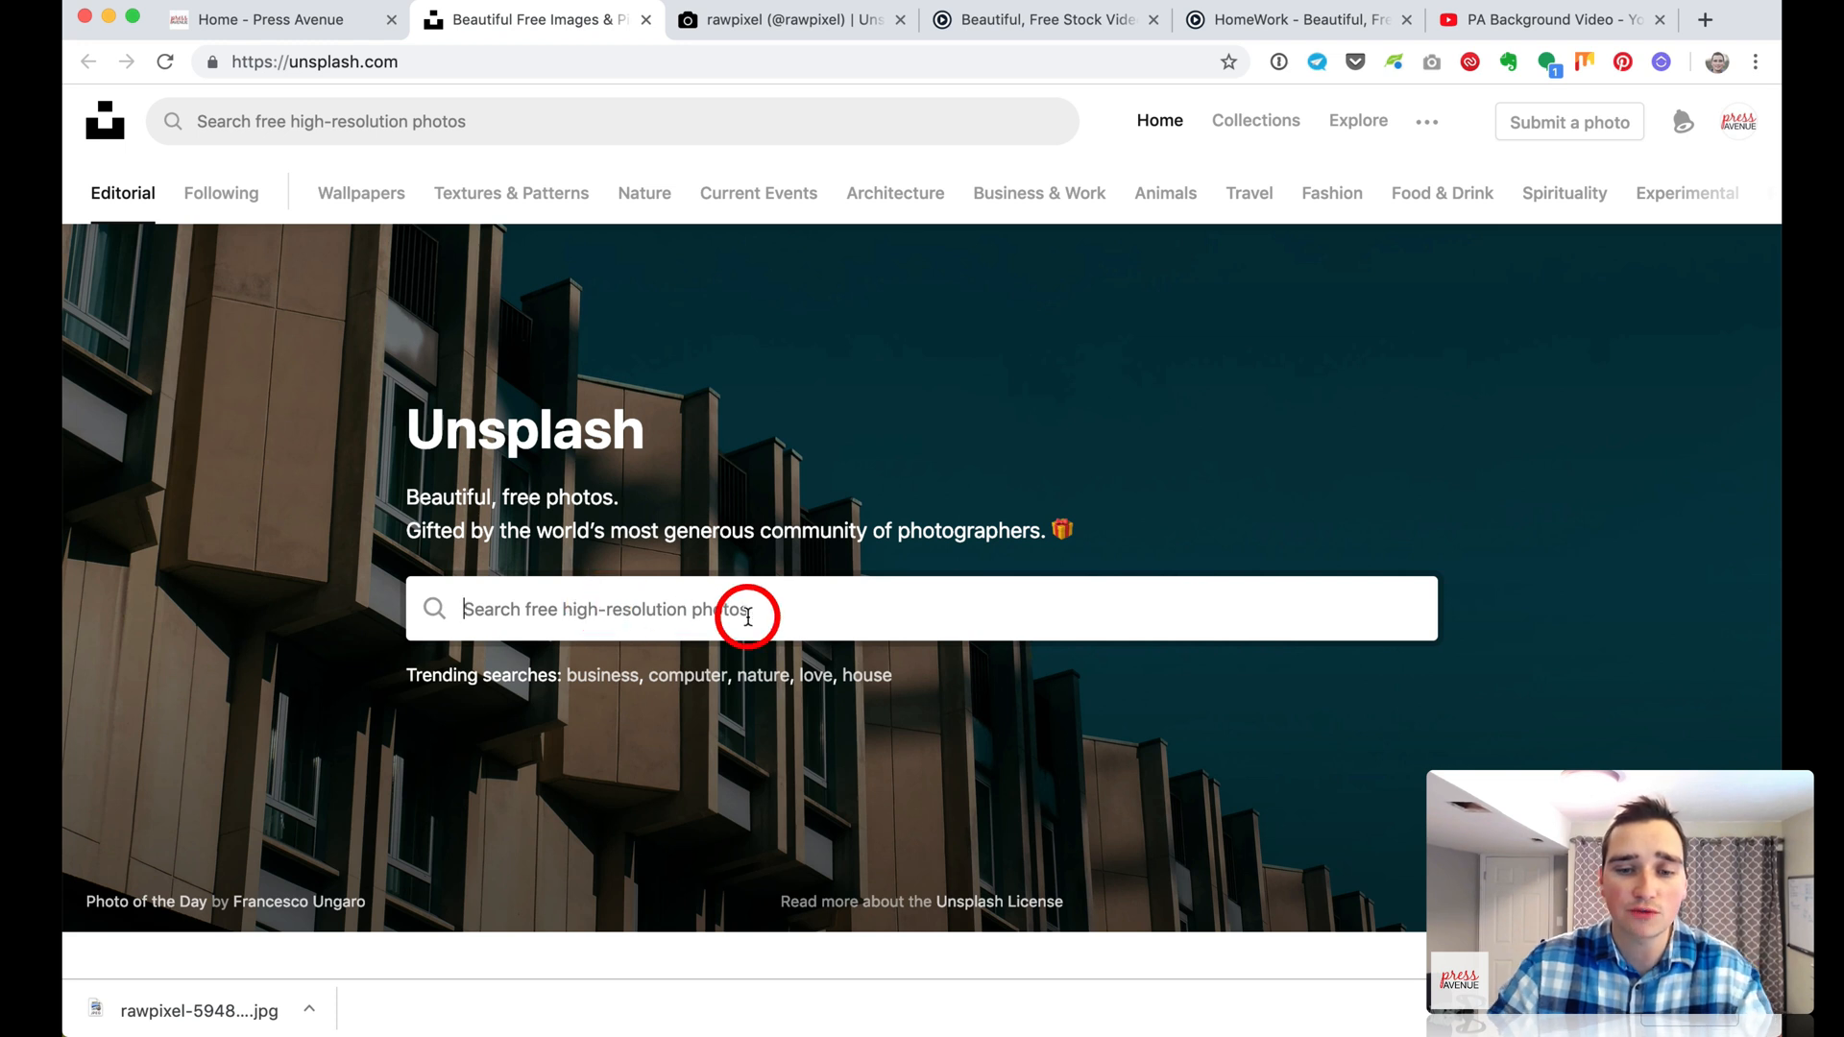
{"action": "type", "text": "busine"}
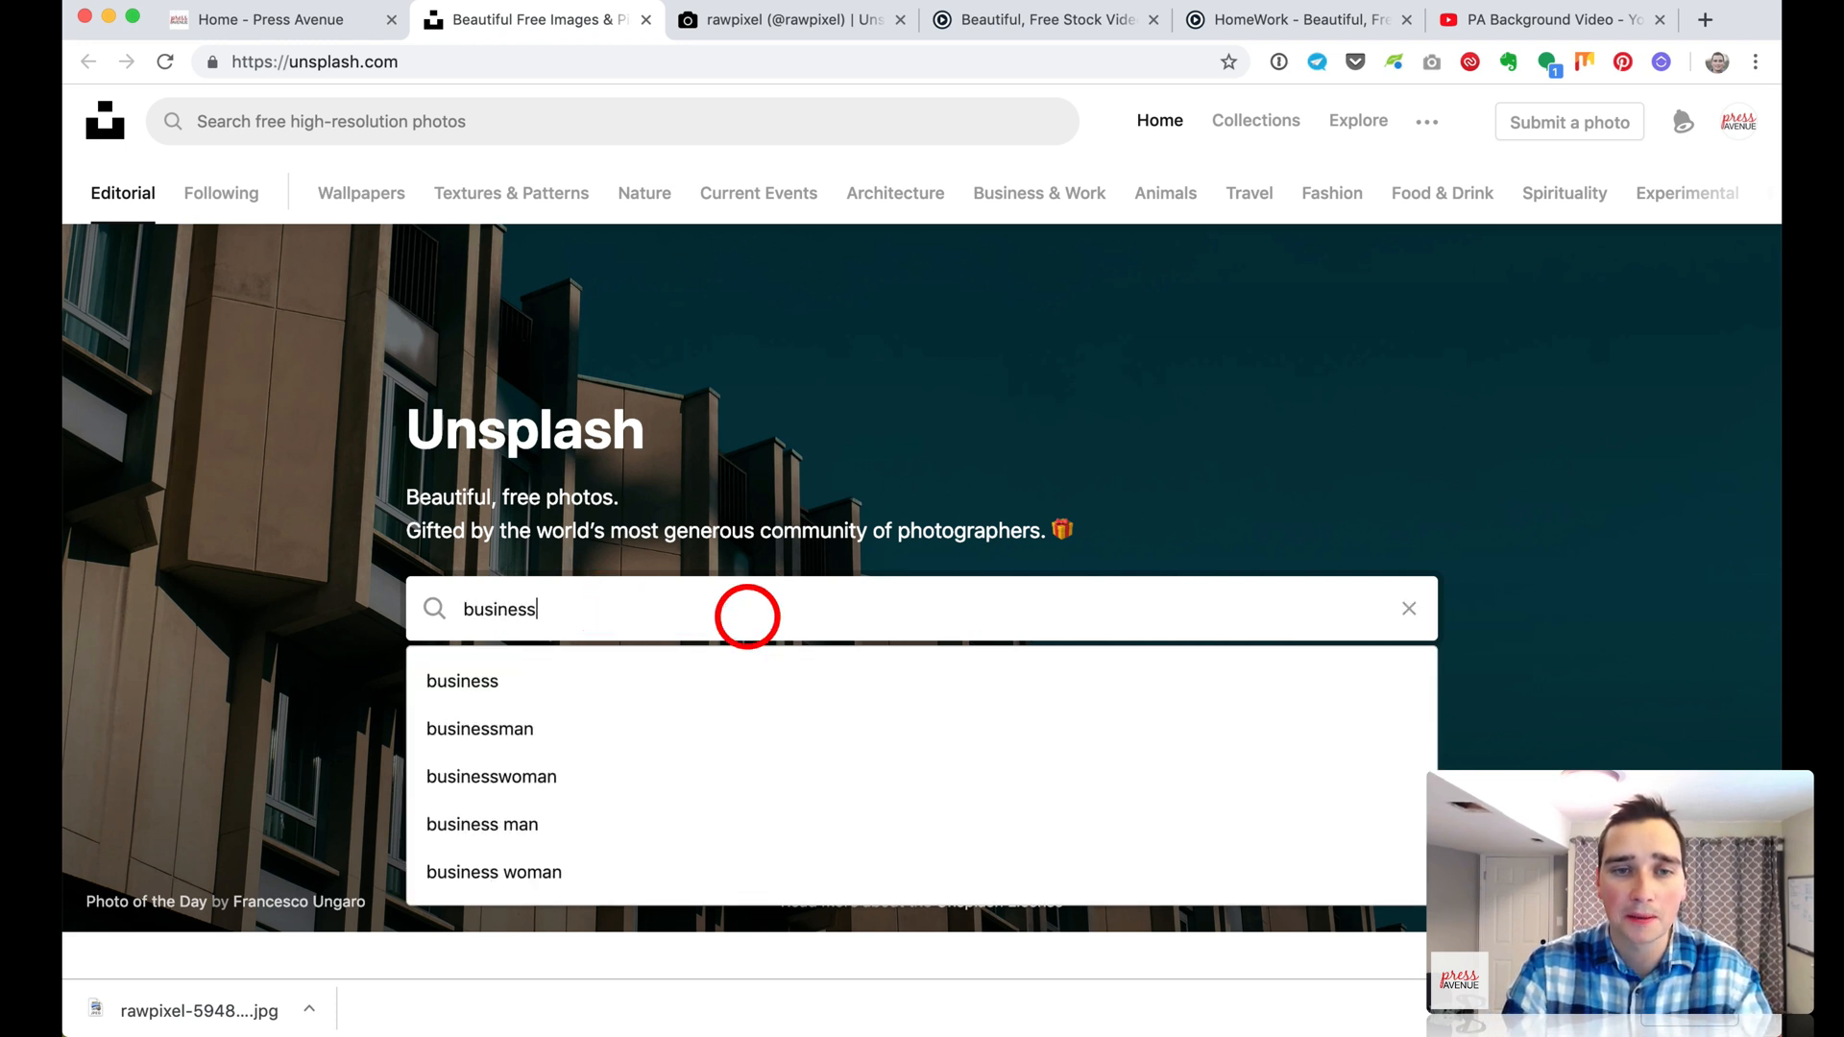
{"action": "type", "text": "ss"}
{"action": "key", "text": "Return"}
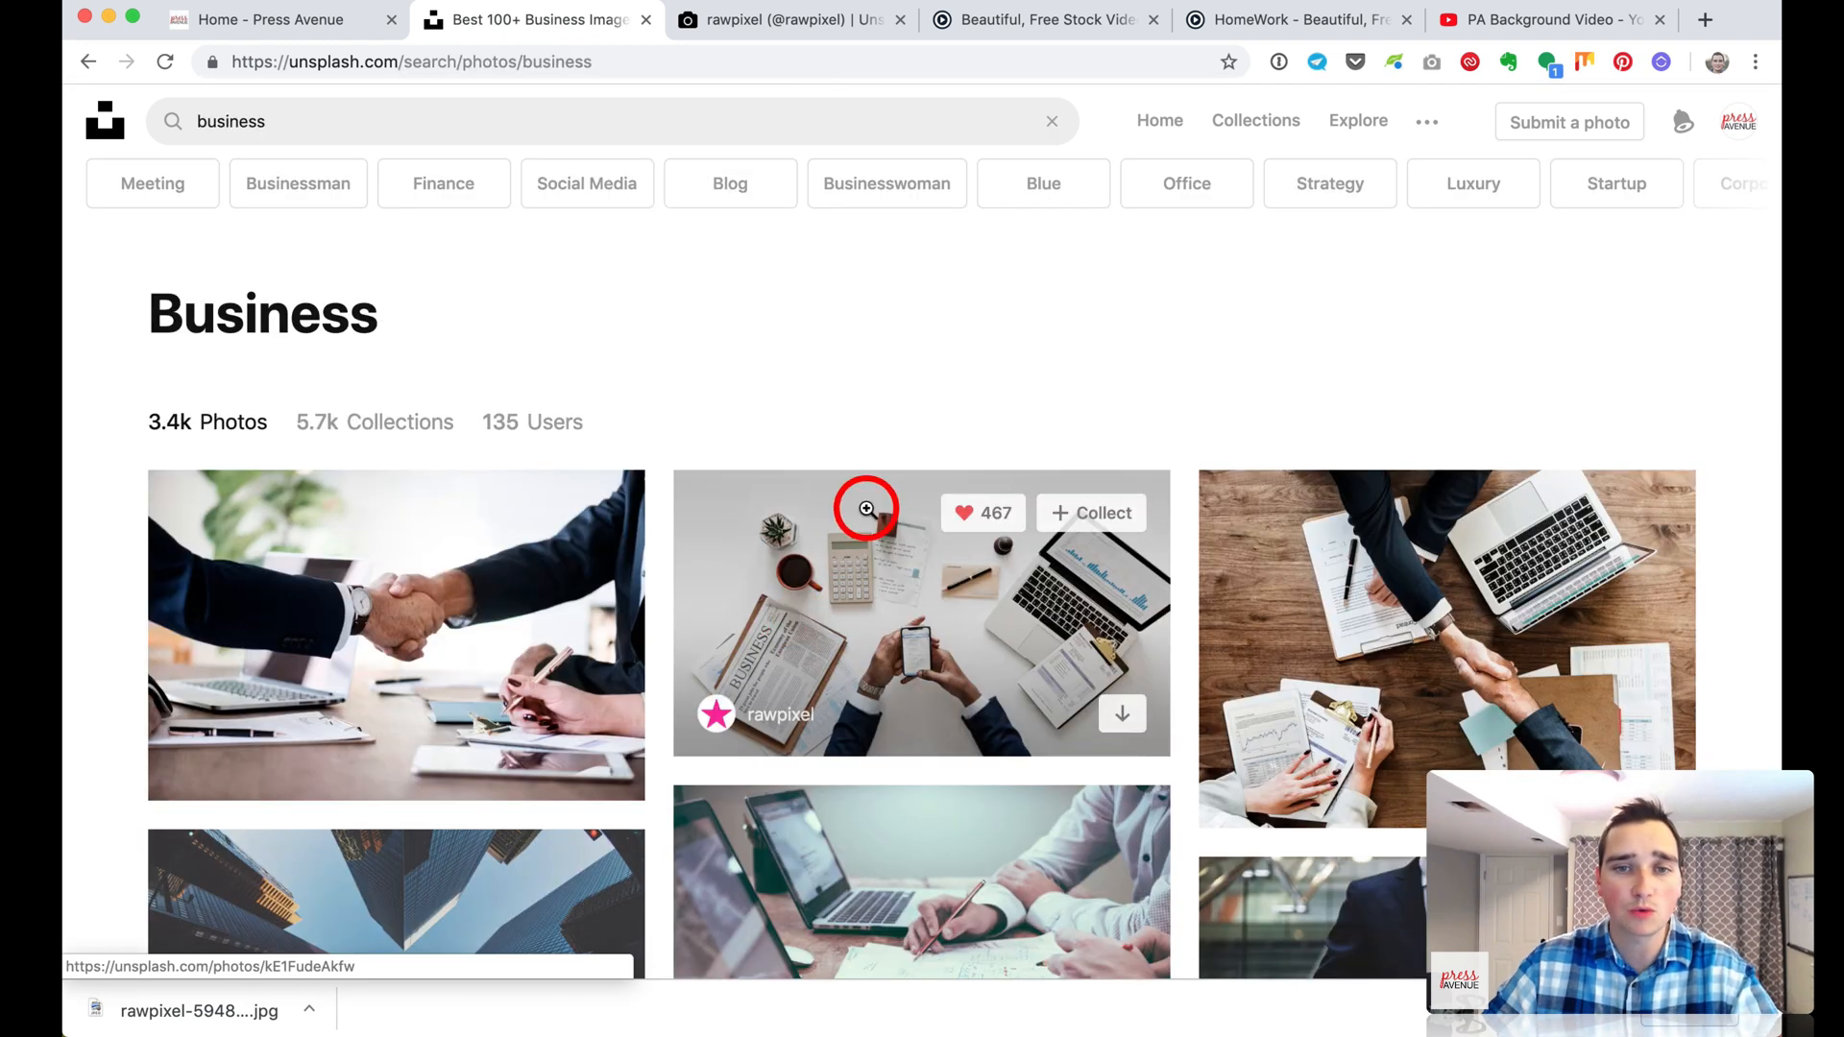
Browse the business photos and download the one of a woman presenting in front of a dark wall of sticky notes
{"action": "scroll", "coordinate": [867, 509], "scroll_direction": "down", "scroll_amount": 5}
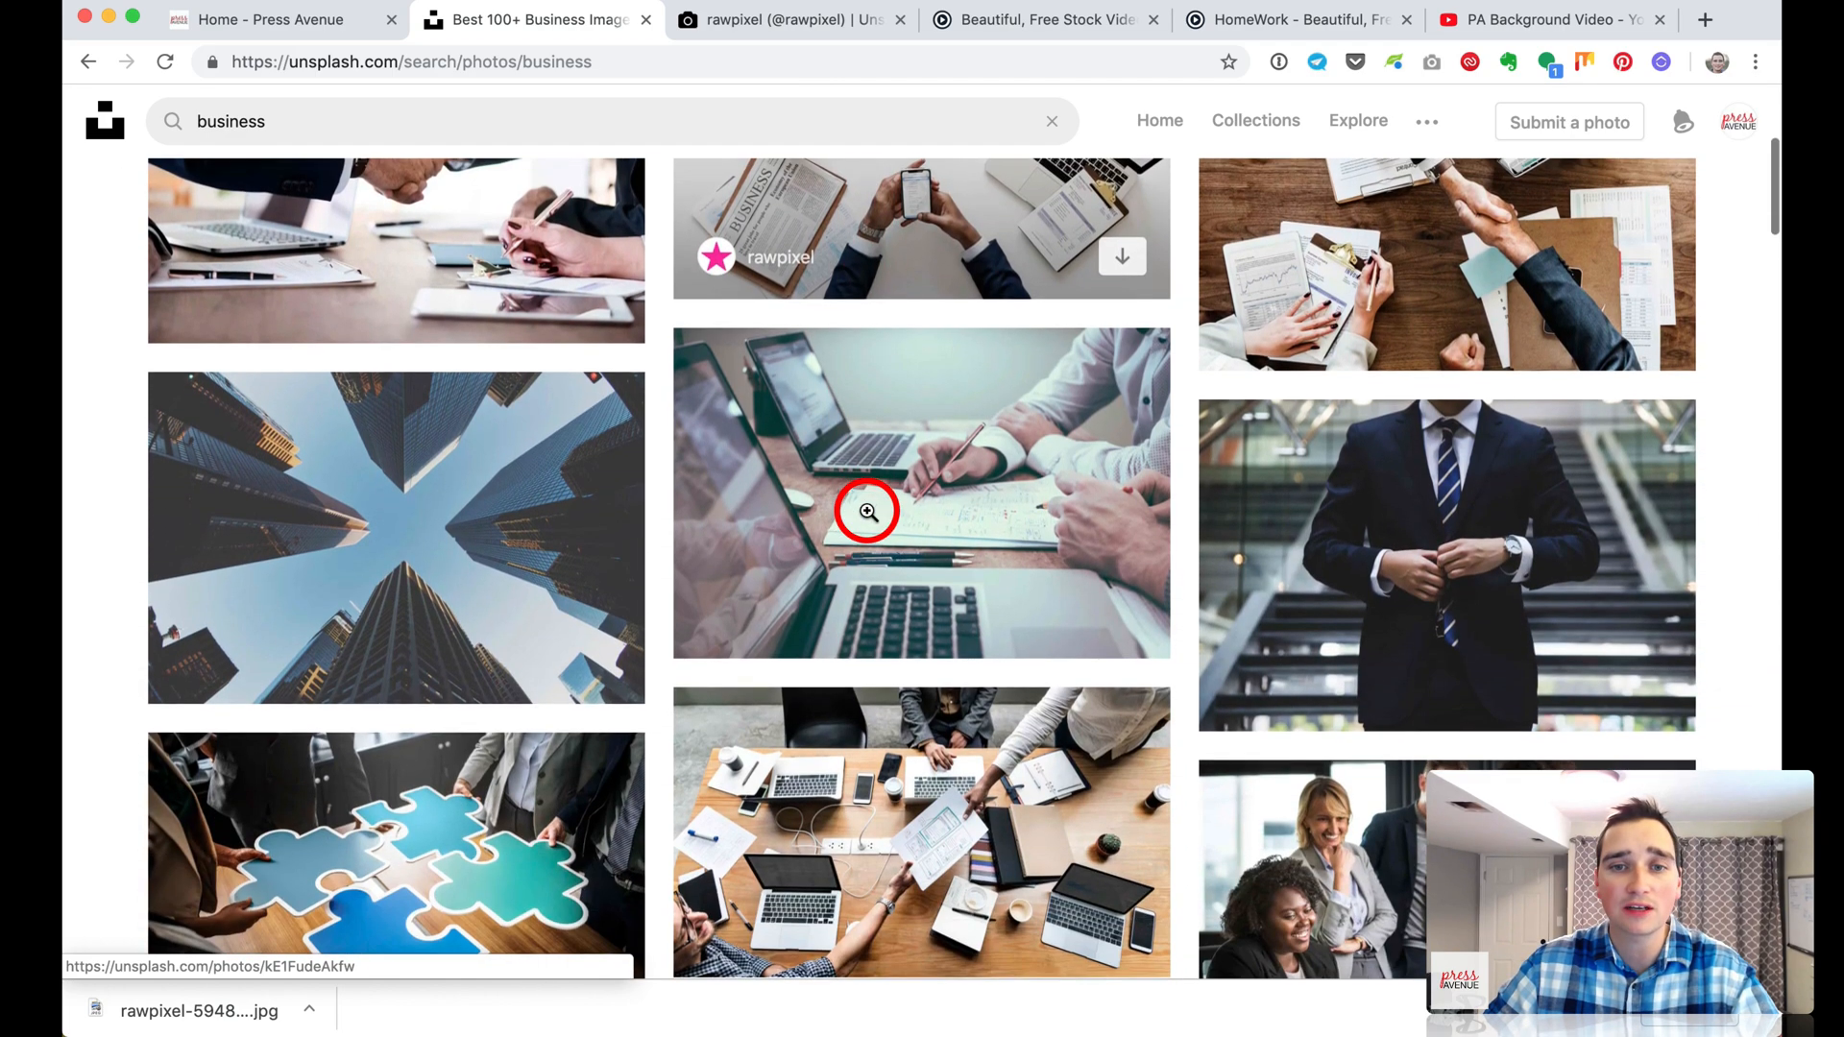
{"action": "scroll", "coordinate": [867, 510], "scroll_direction": "down", "scroll_amount": 15}
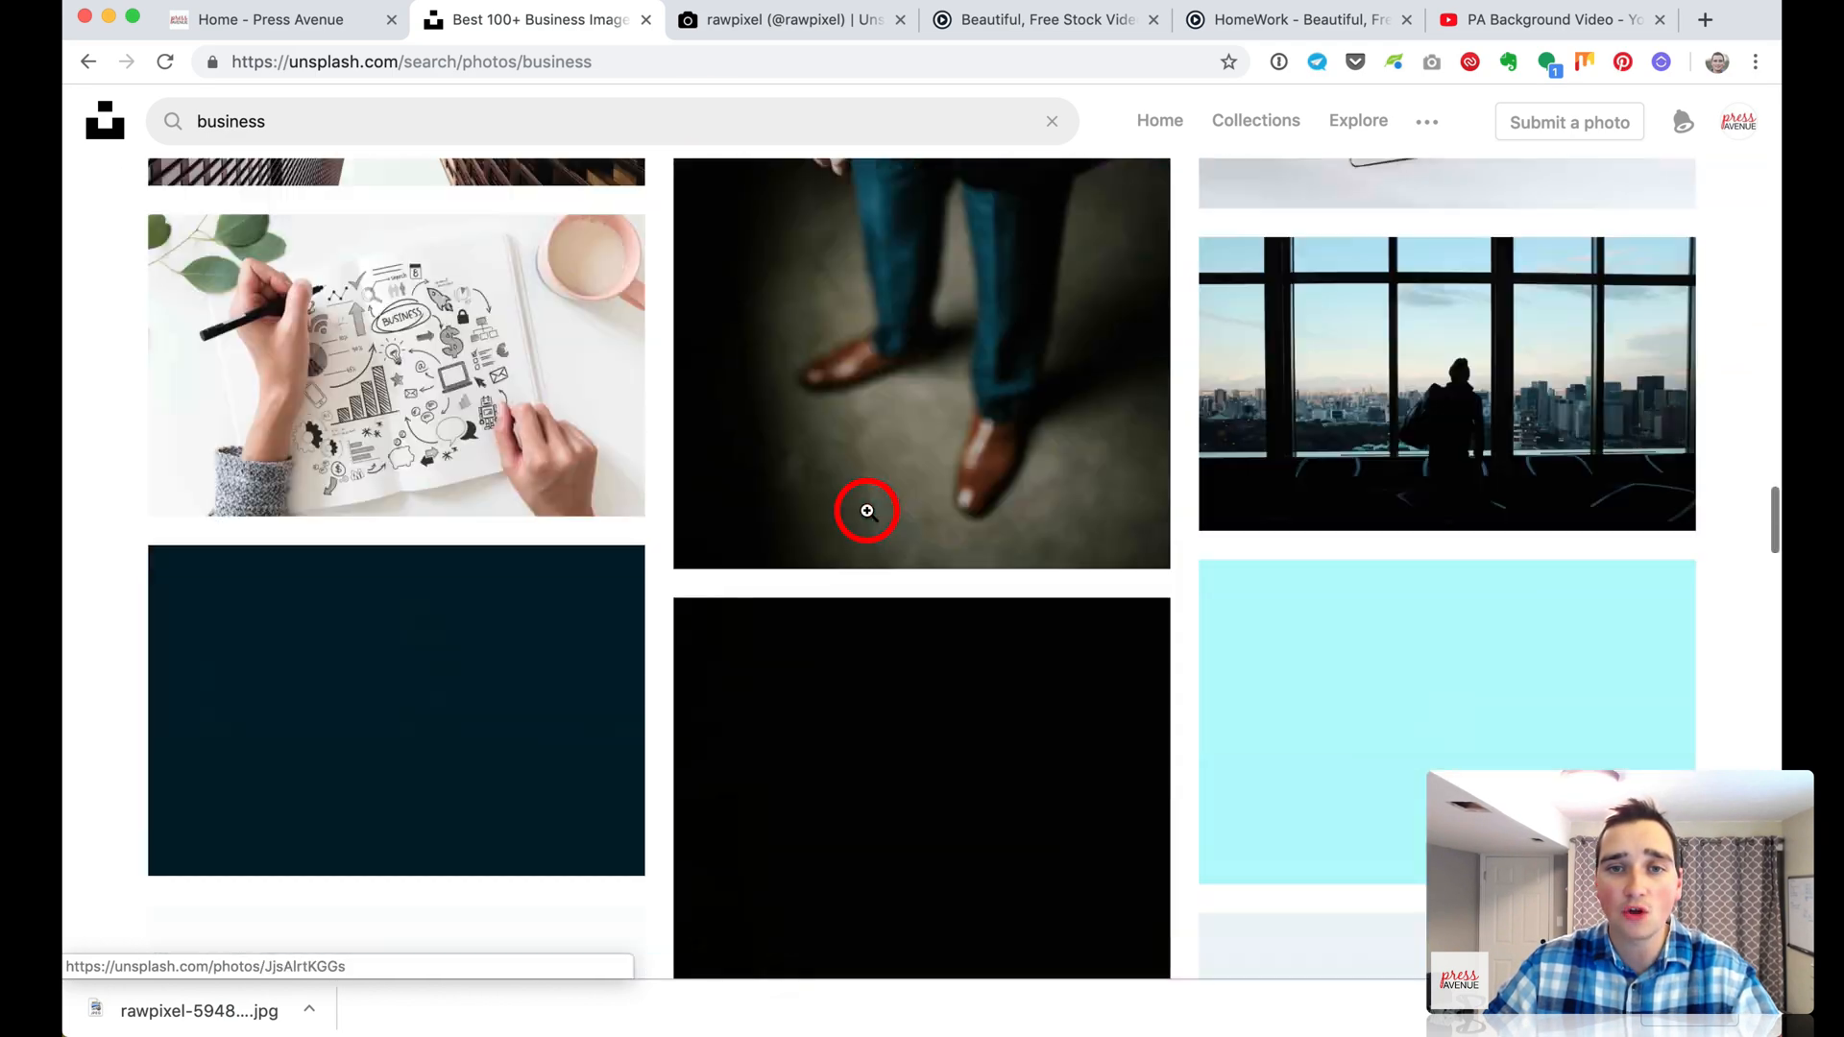
{"action": "scroll", "coordinate": [867, 510], "scroll_direction": "down", "scroll_amount": 10}
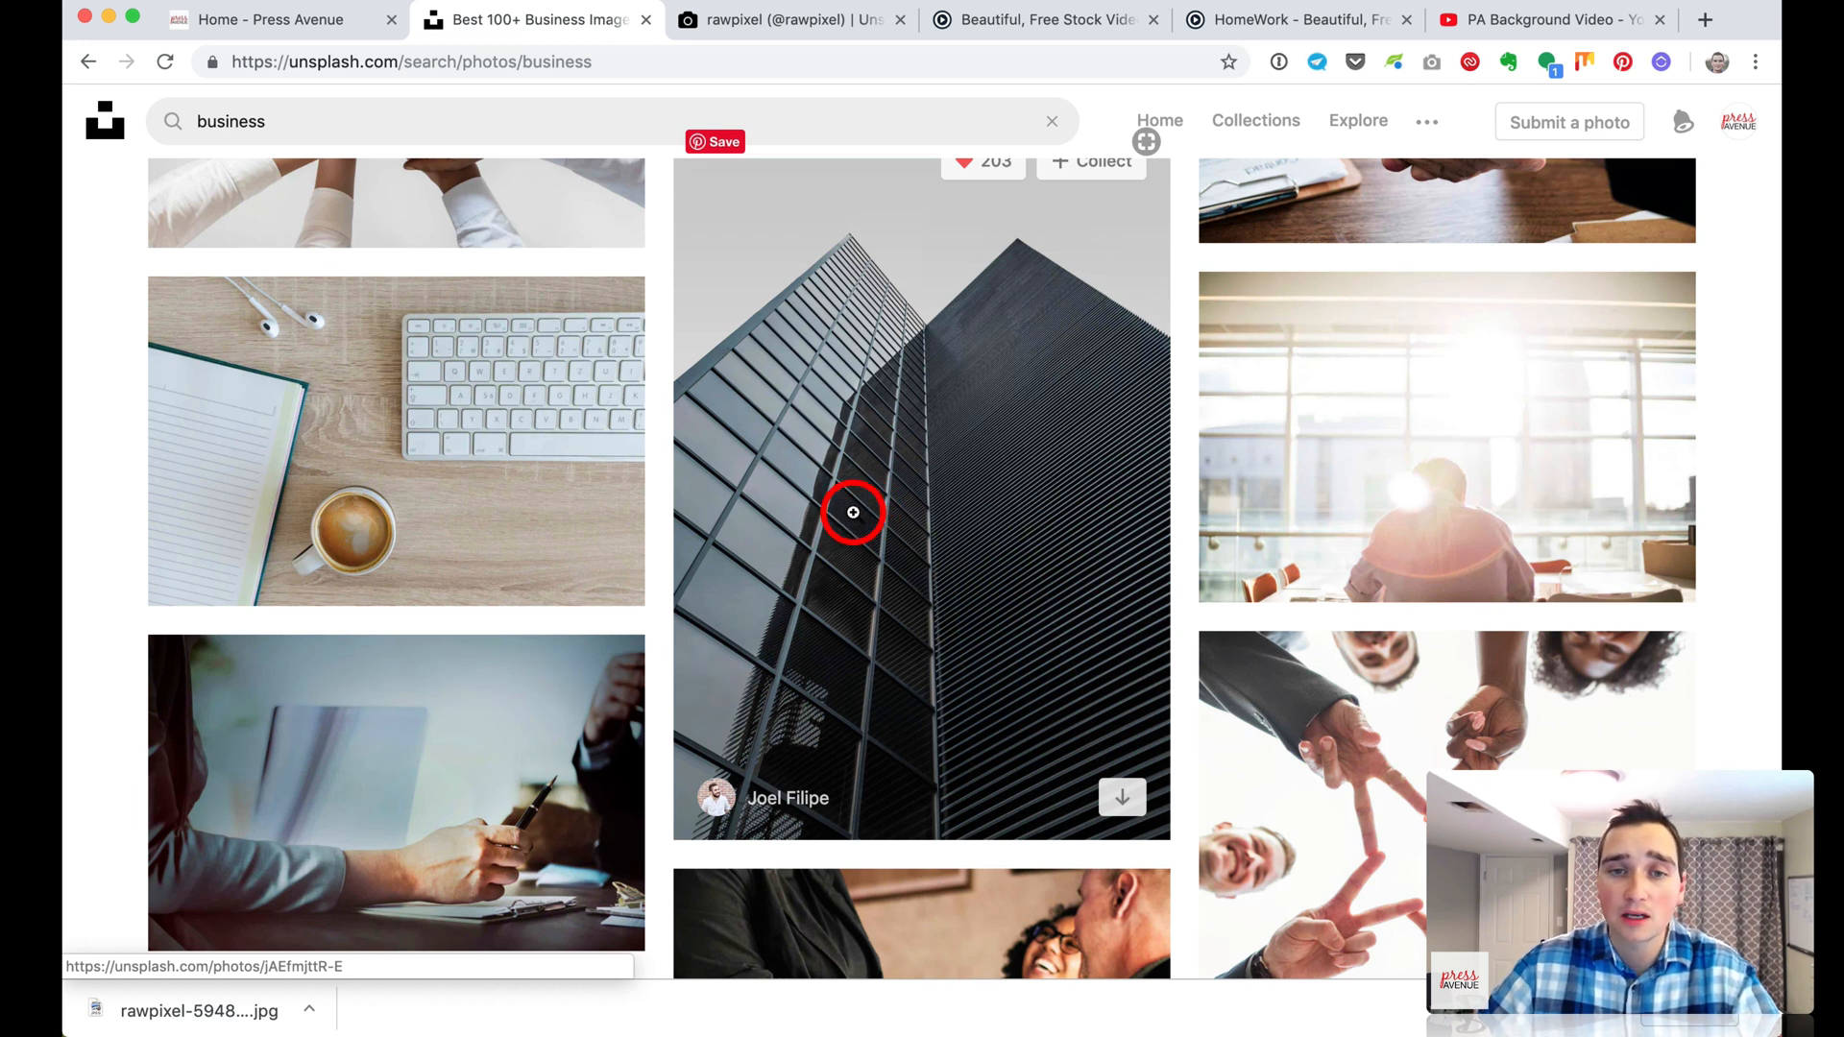
{"action": "scroll", "coordinate": [1031, 512], "scroll_direction": "up", "scroll_amount": 15}
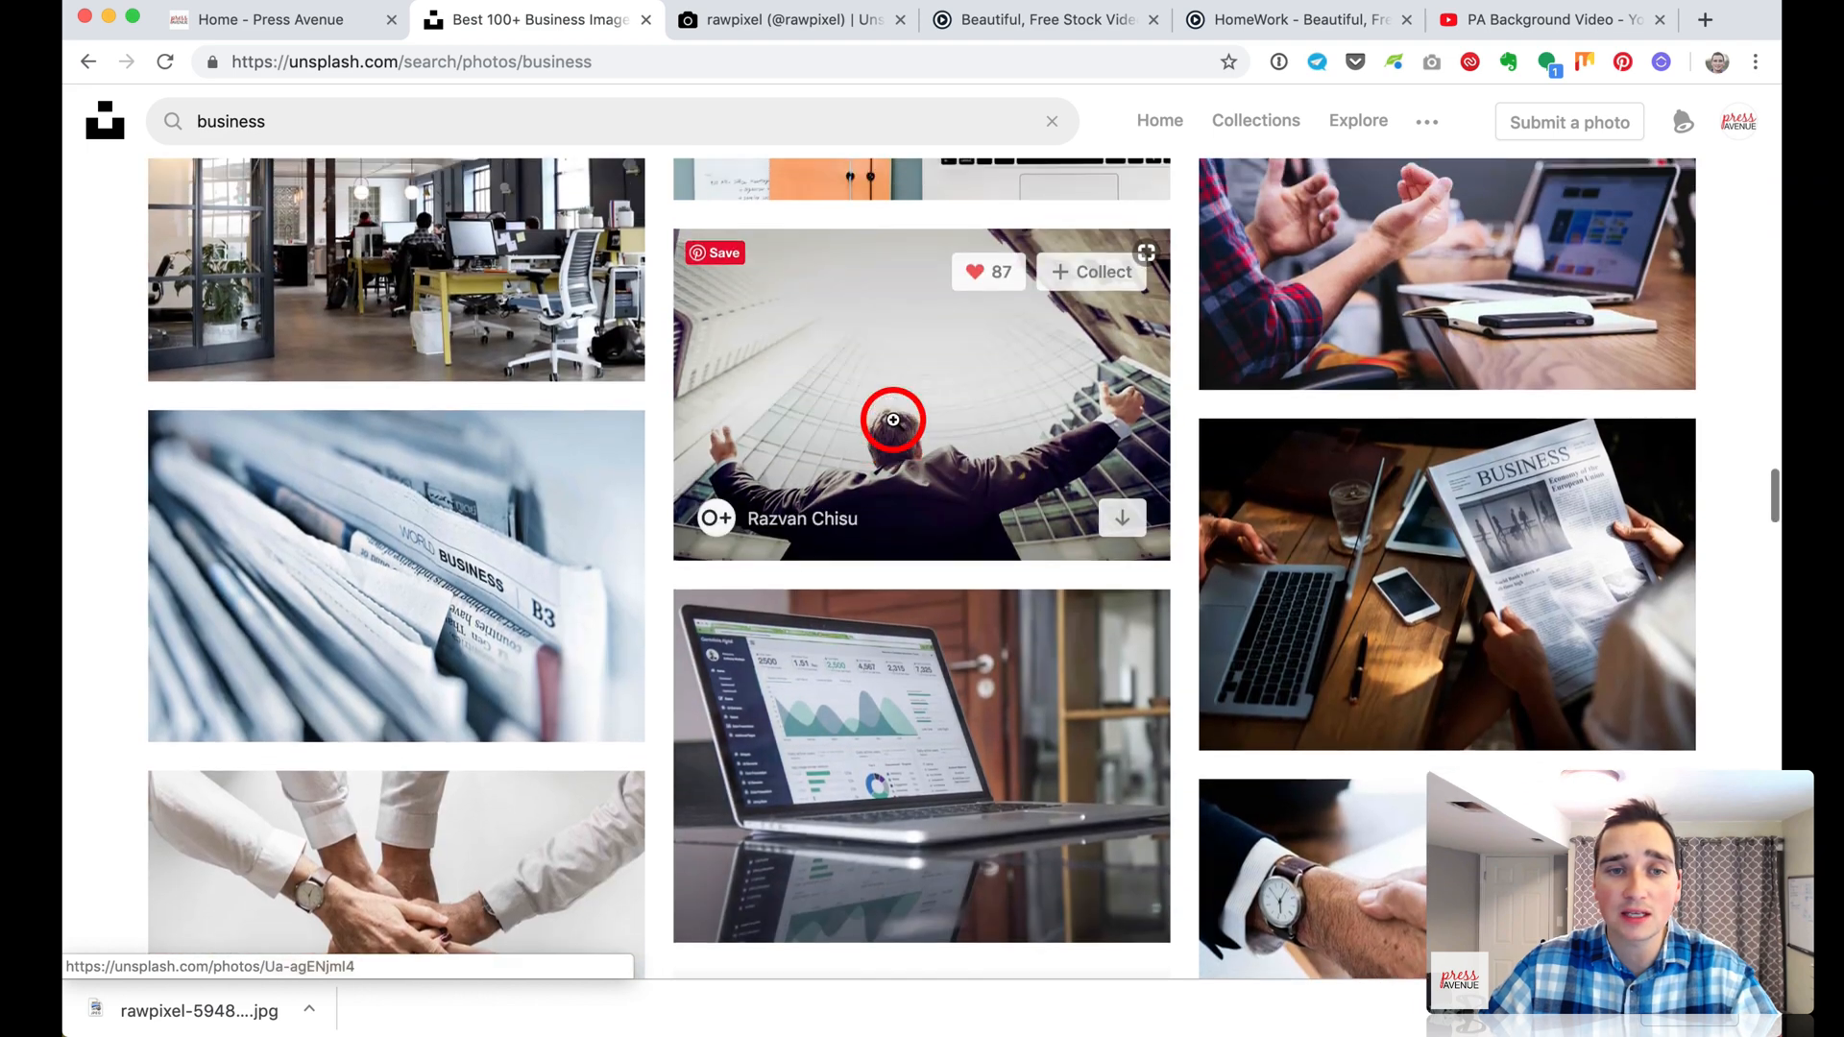
{"action": "scroll", "coordinate": [885, 420], "scroll_direction": "up", "scroll_amount": 3}
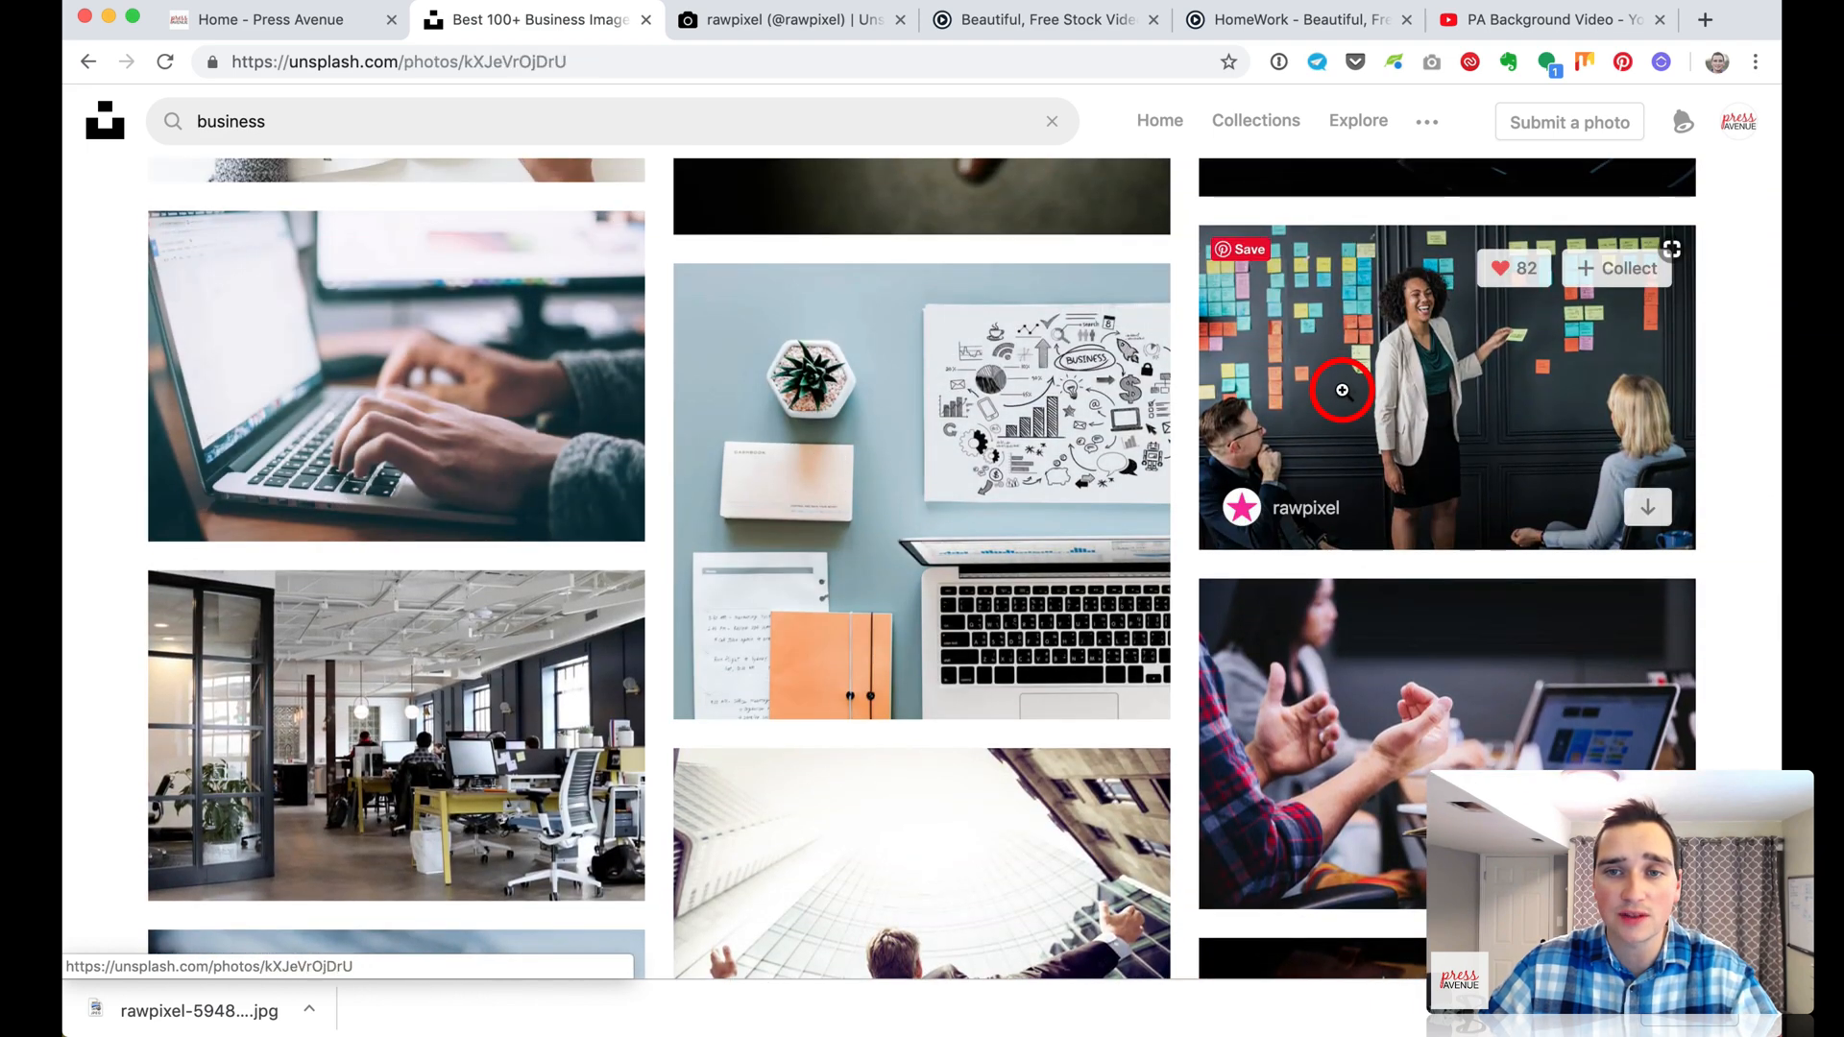
{"action": "left_click", "coordinate": [1342, 390]}
{"action": "left_click", "coordinate": [1526, 139]}
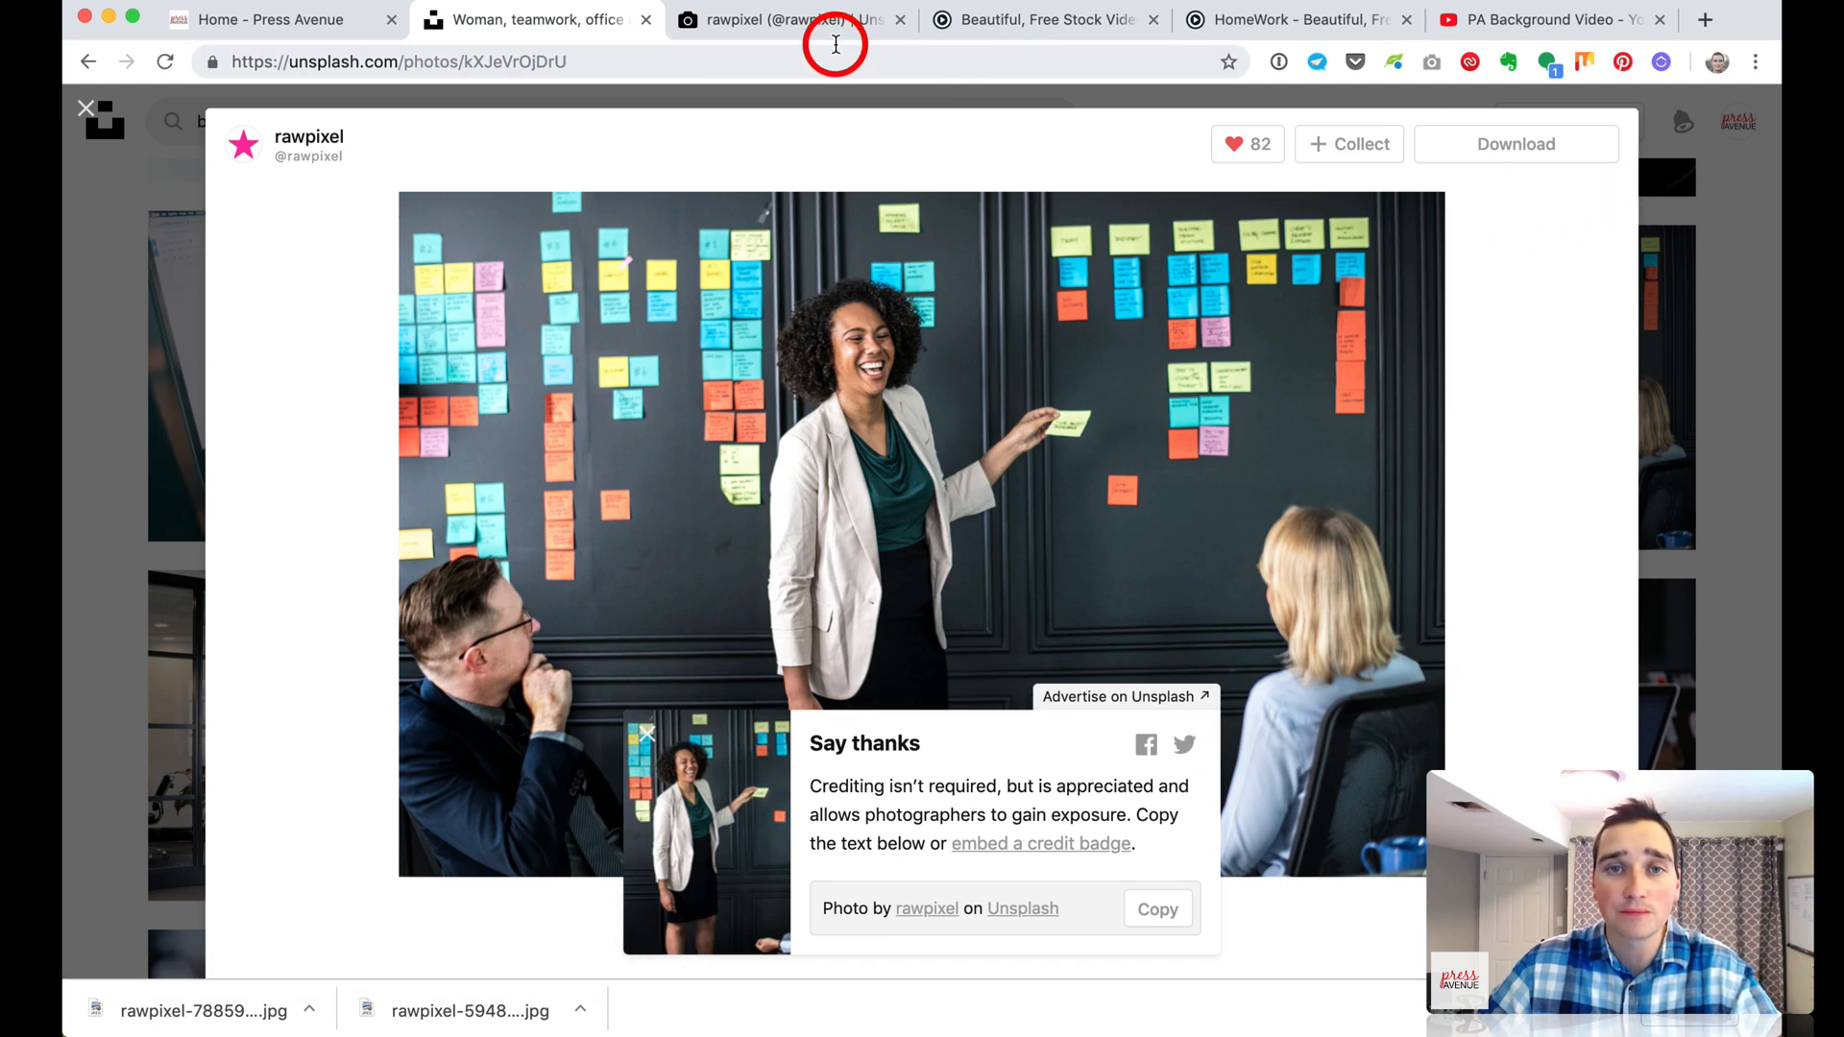
Look over the Coverr home page for free stock videos and view its HomeWork video page
{"action": "left_click", "coordinate": [1068, 22]}
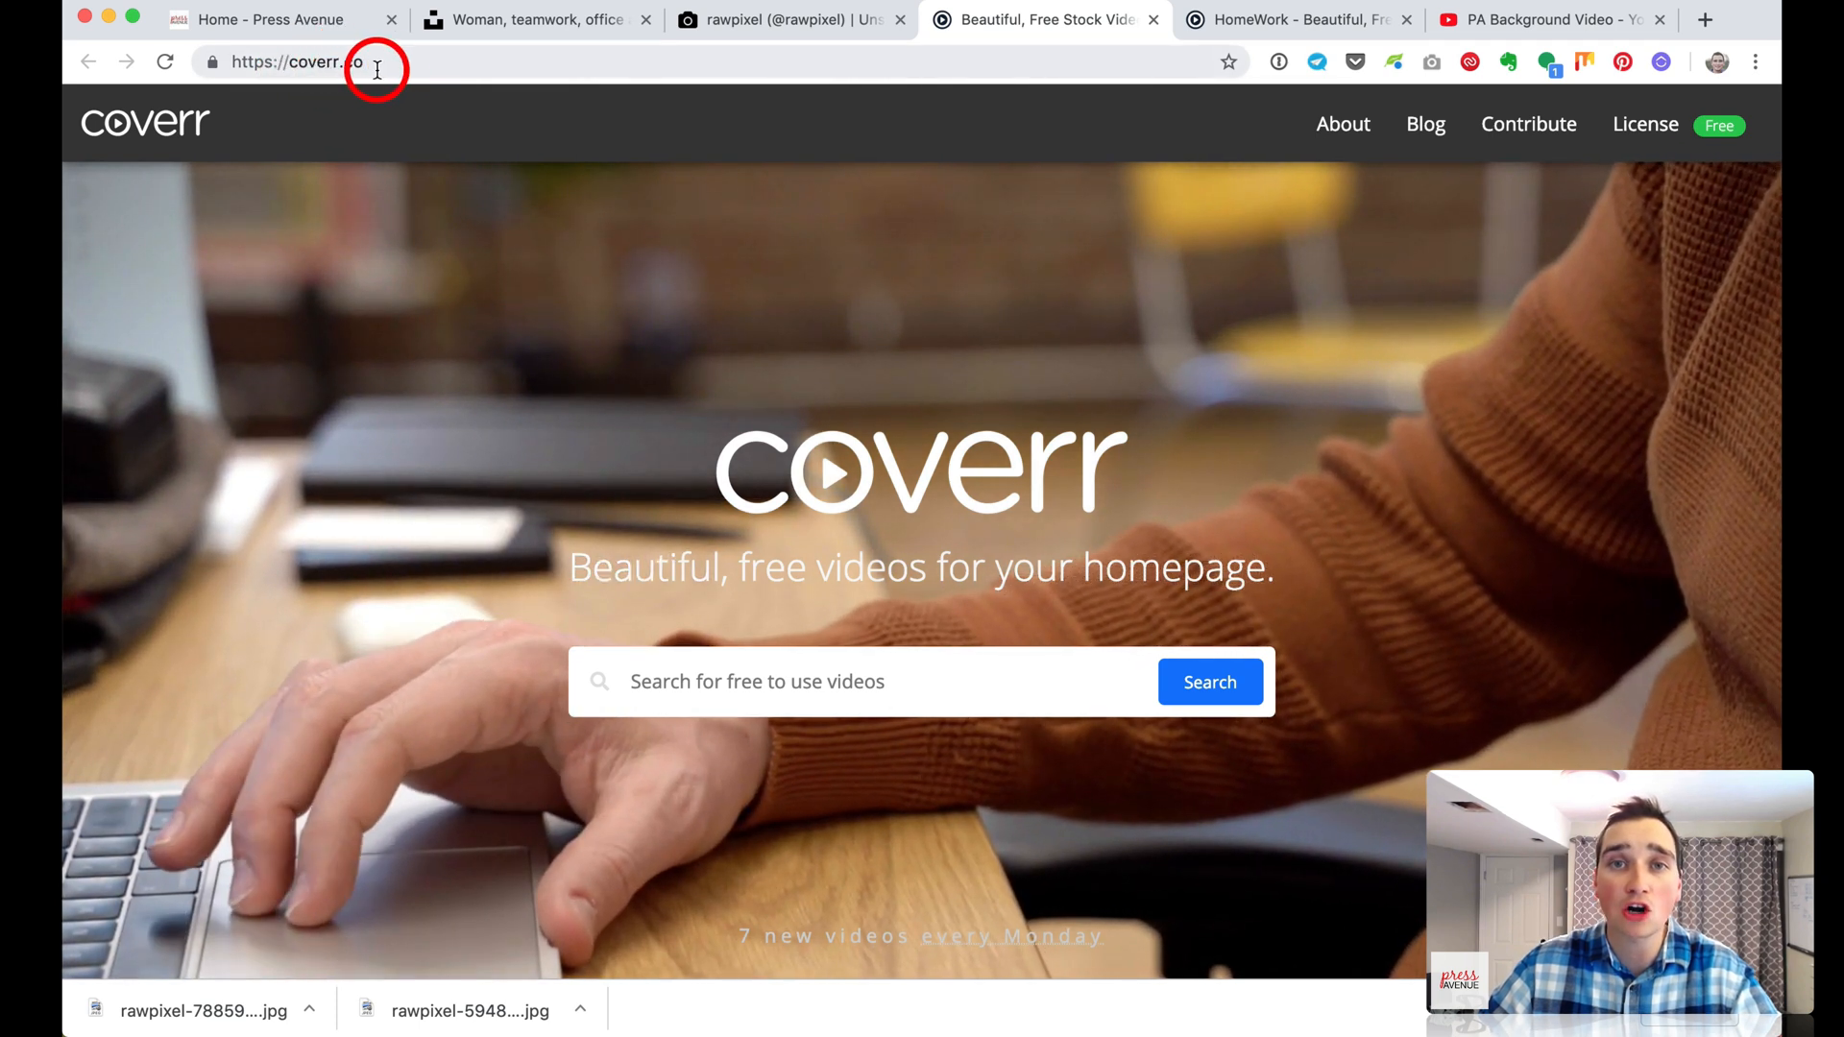
{"action": "scroll", "coordinate": [1094, 597], "scroll_direction": "down", "scroll_amount": 2}
{"action": "scroll", "coordinate": [1094, 598], "scroll_direction": "down", "scroll_amount": 1}
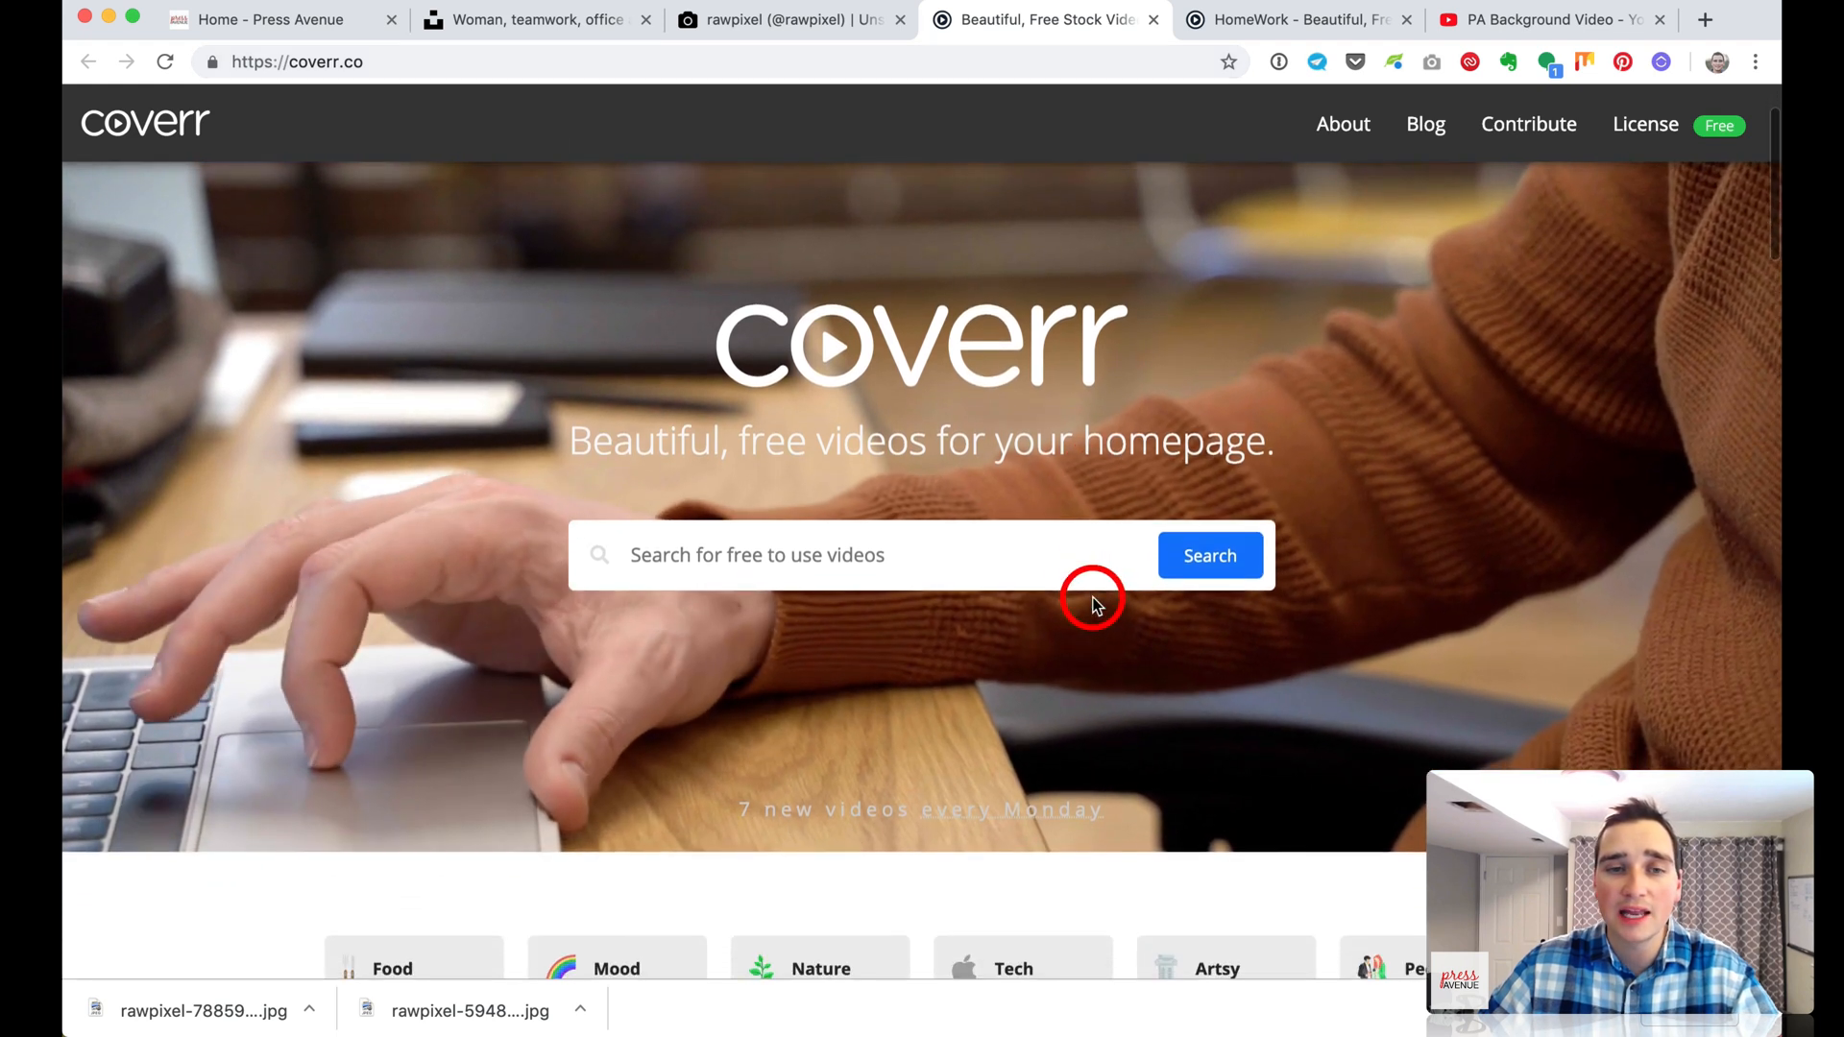
{"action": "scroll", "coordinate": [1091, 597], "scroll_direction": "up", "scroll_amount": 3}
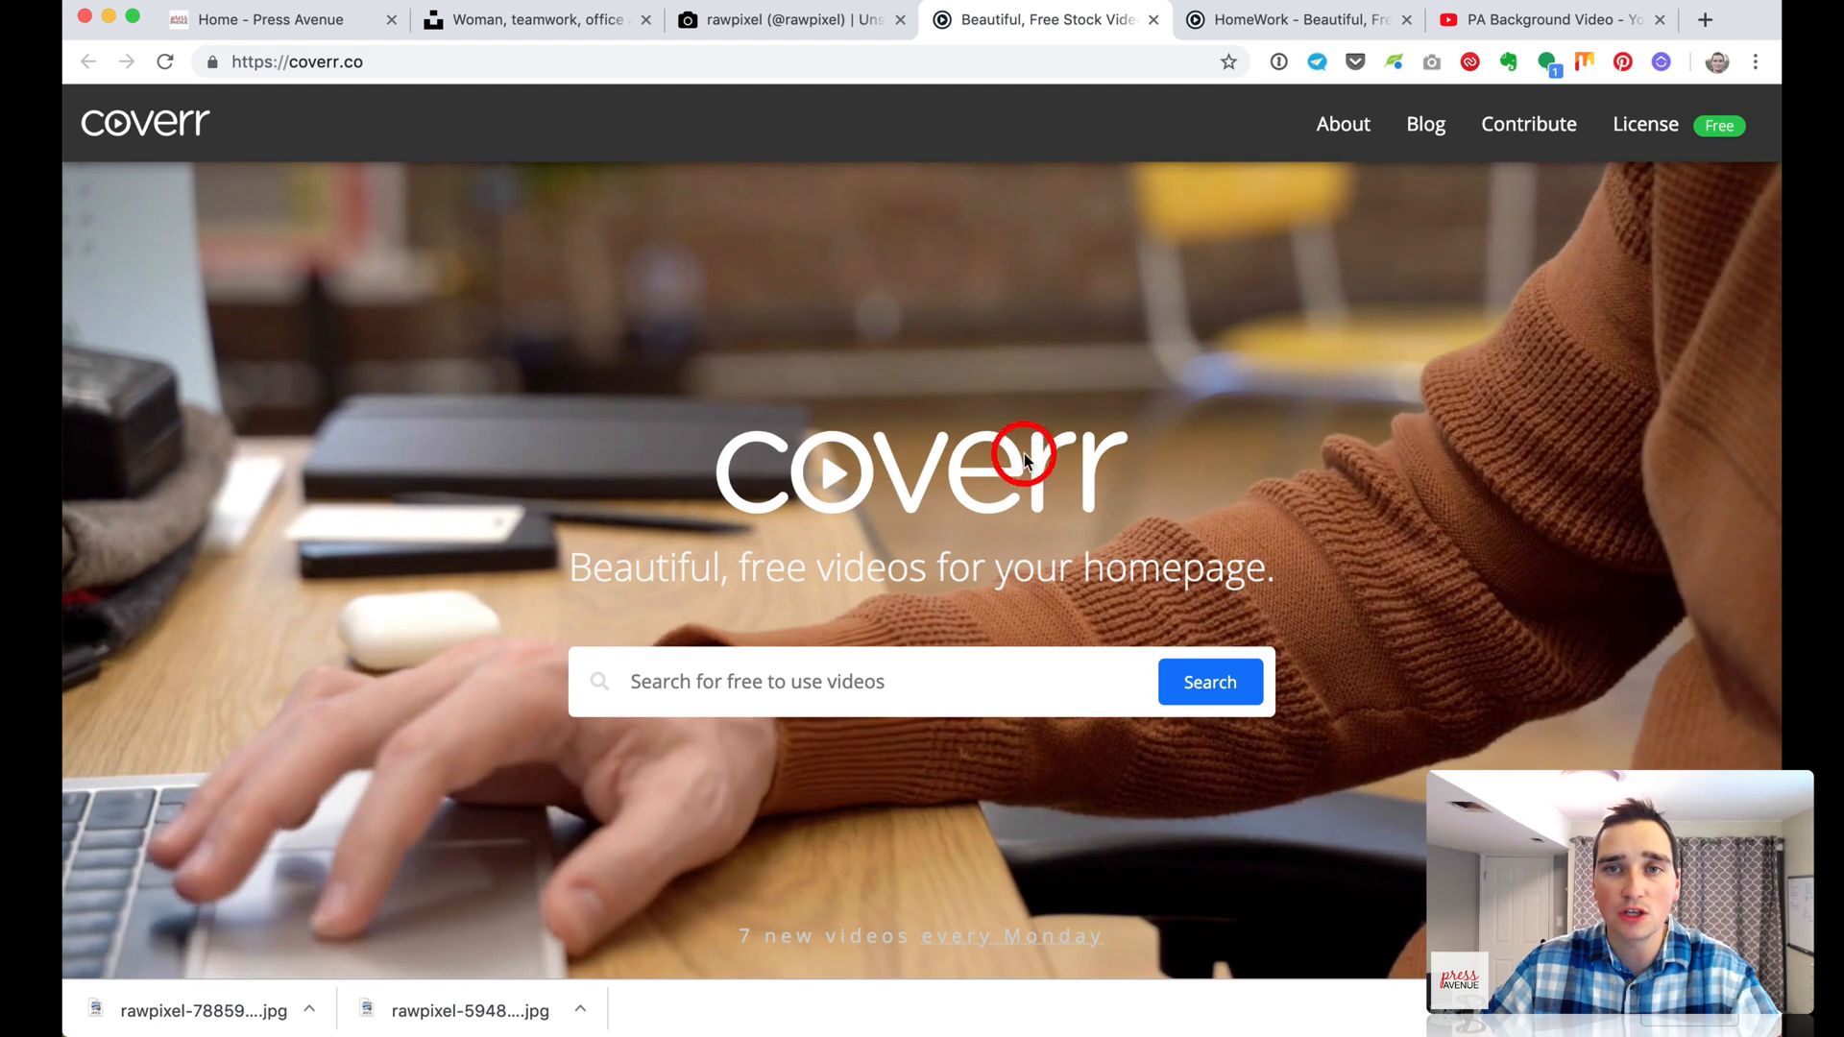
{"action": "left_click", "coordinate": [1239, 21]}
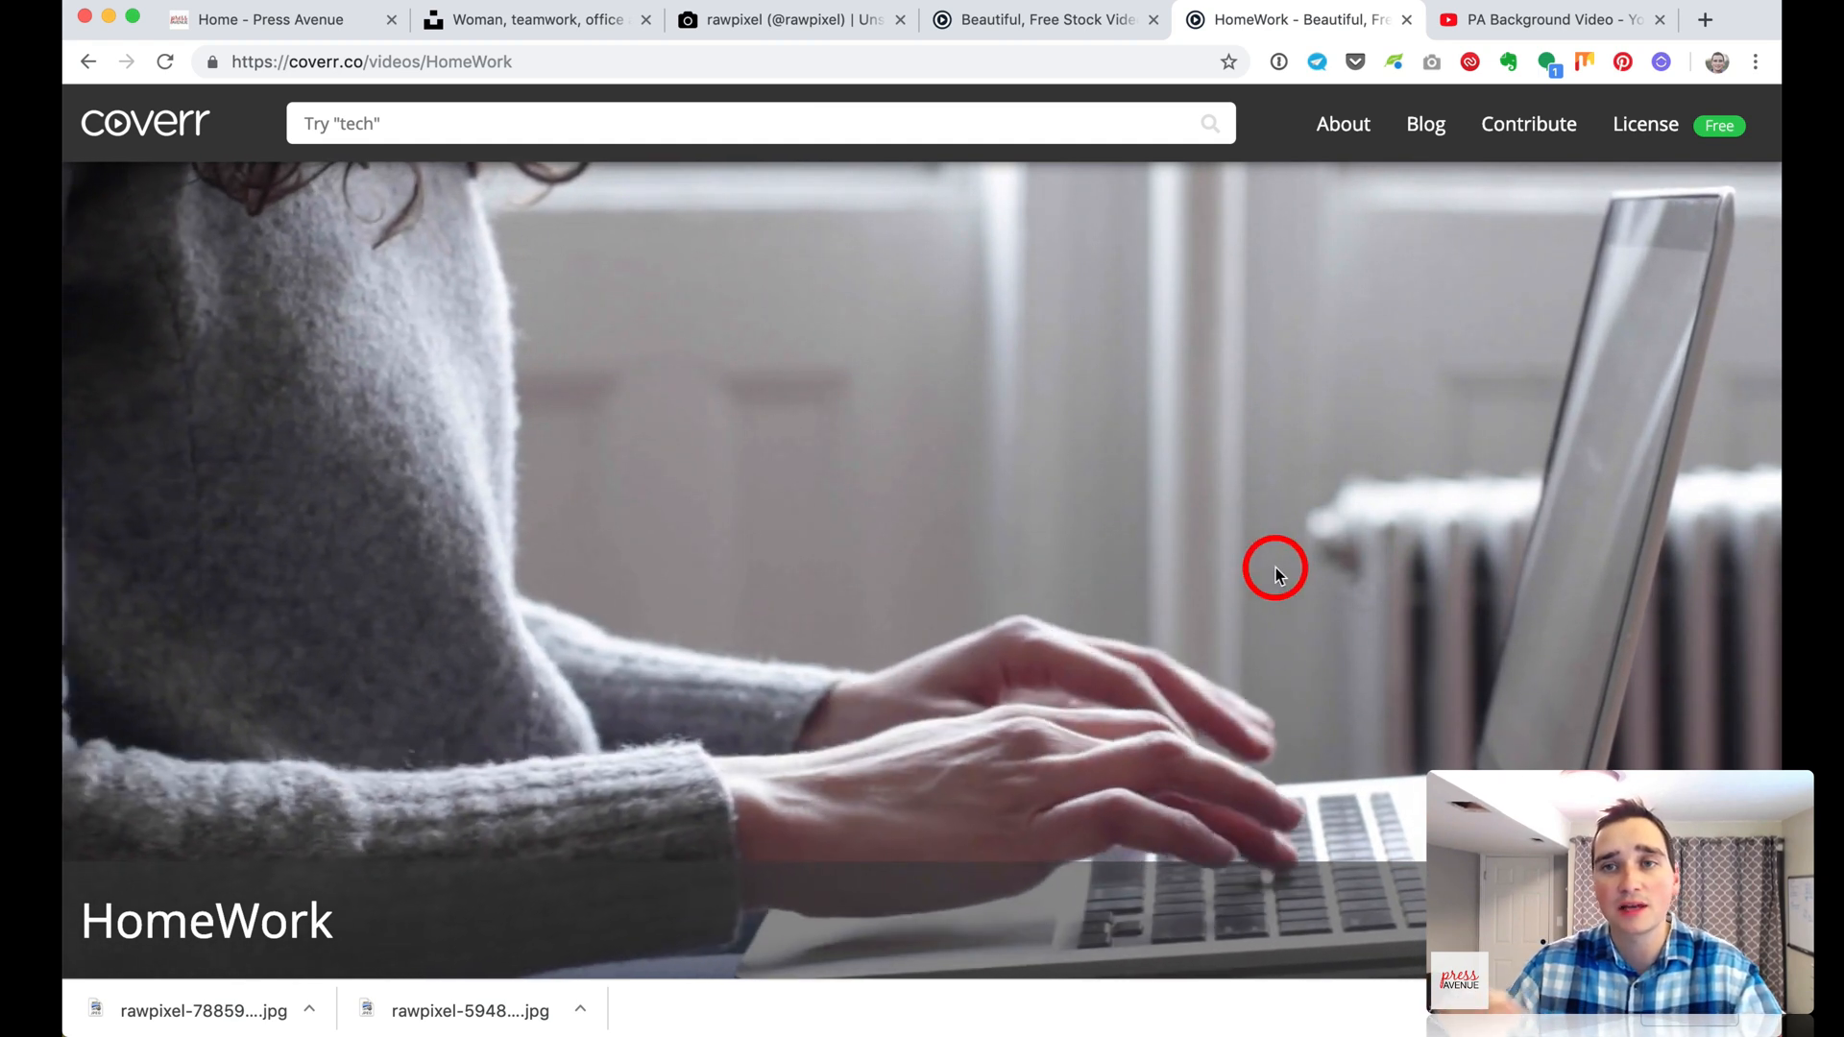
Play part of the PA Background Video on YouTube, pause it and copy its share link
{"action": "left_click", "coordinate": [1494, 19]}
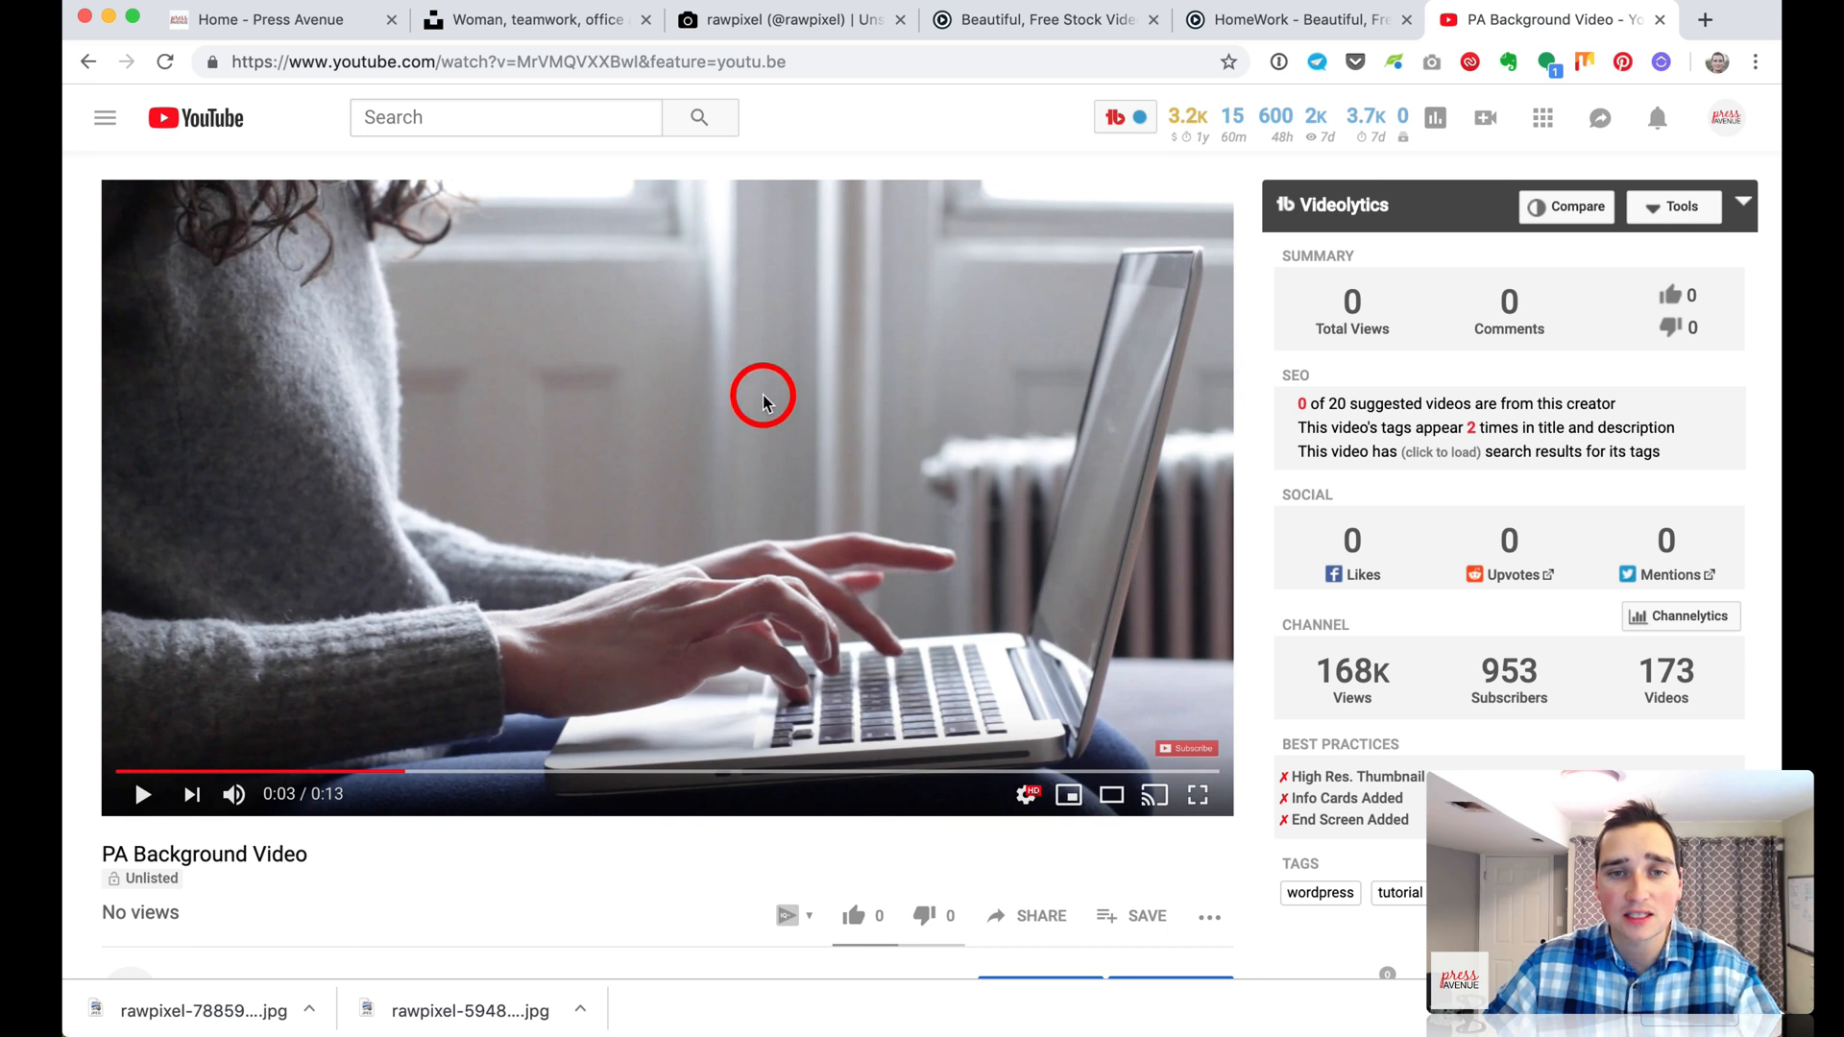
{"action": "left_click", "coordinate": [144, 797]}
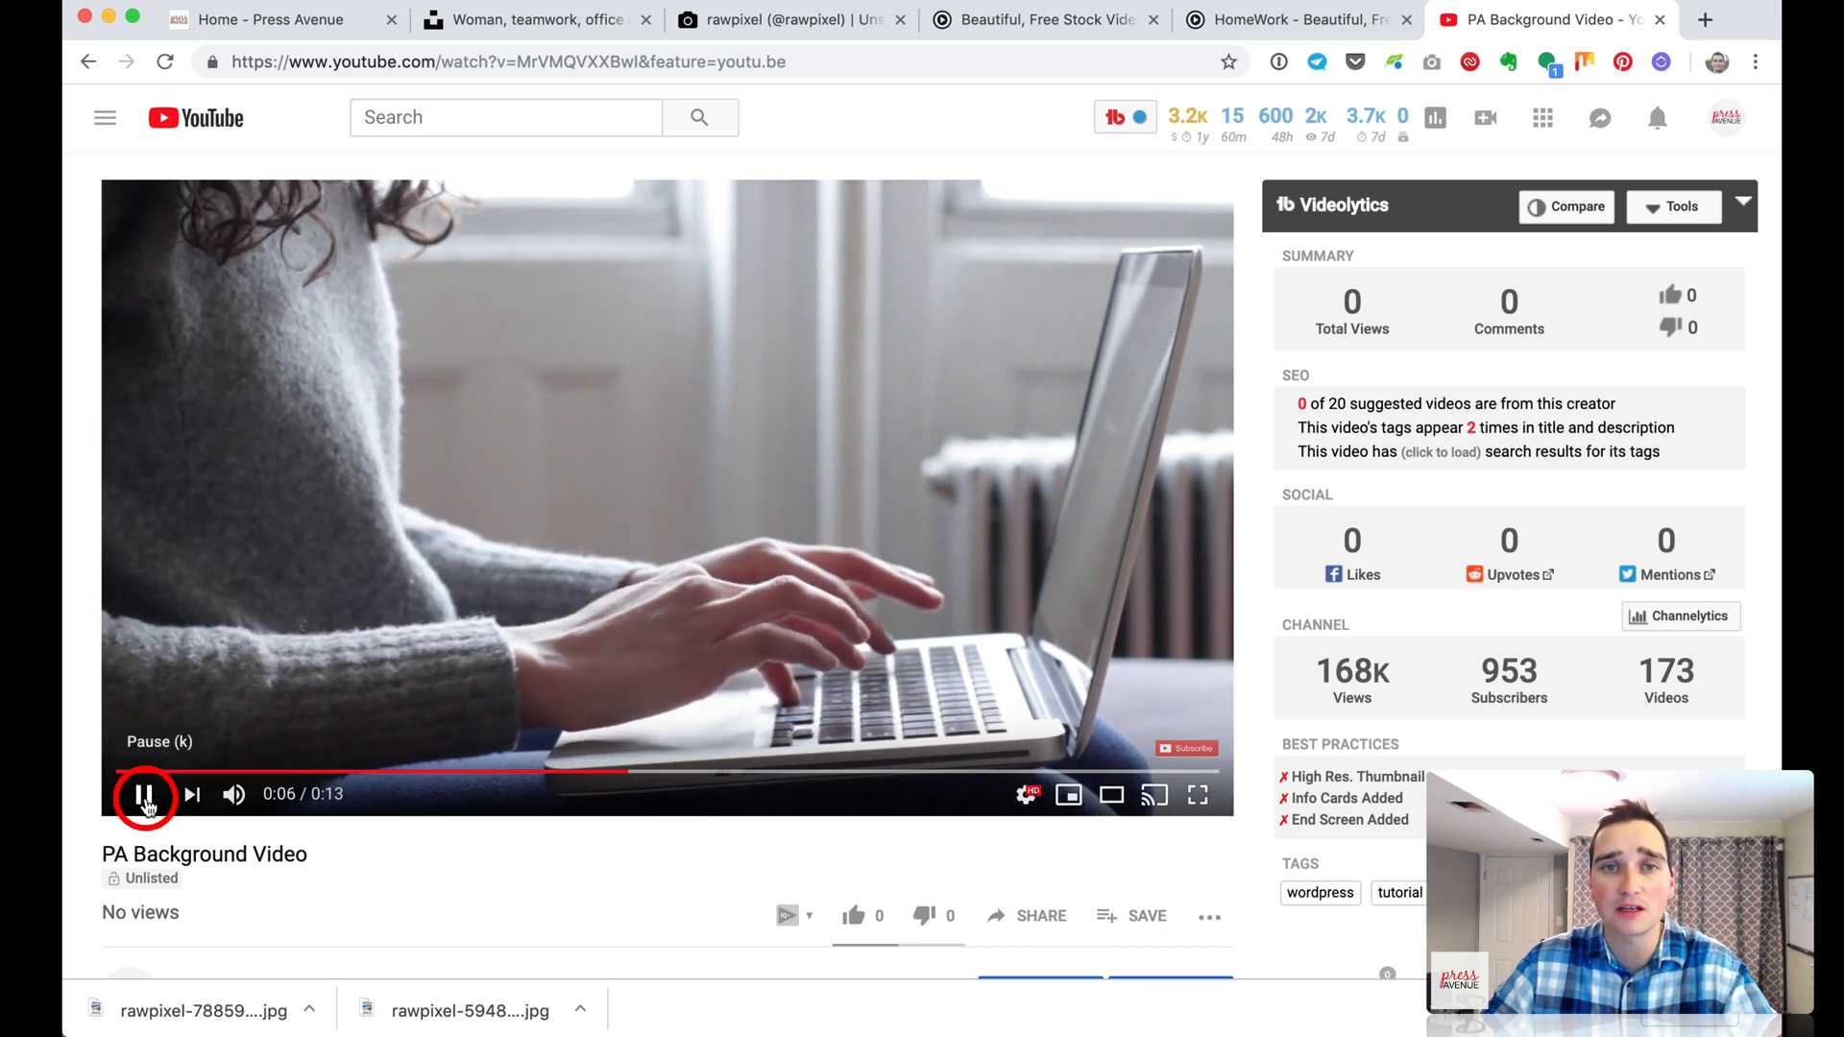
{"action": "left_click", "coordinate": [145, 799]}
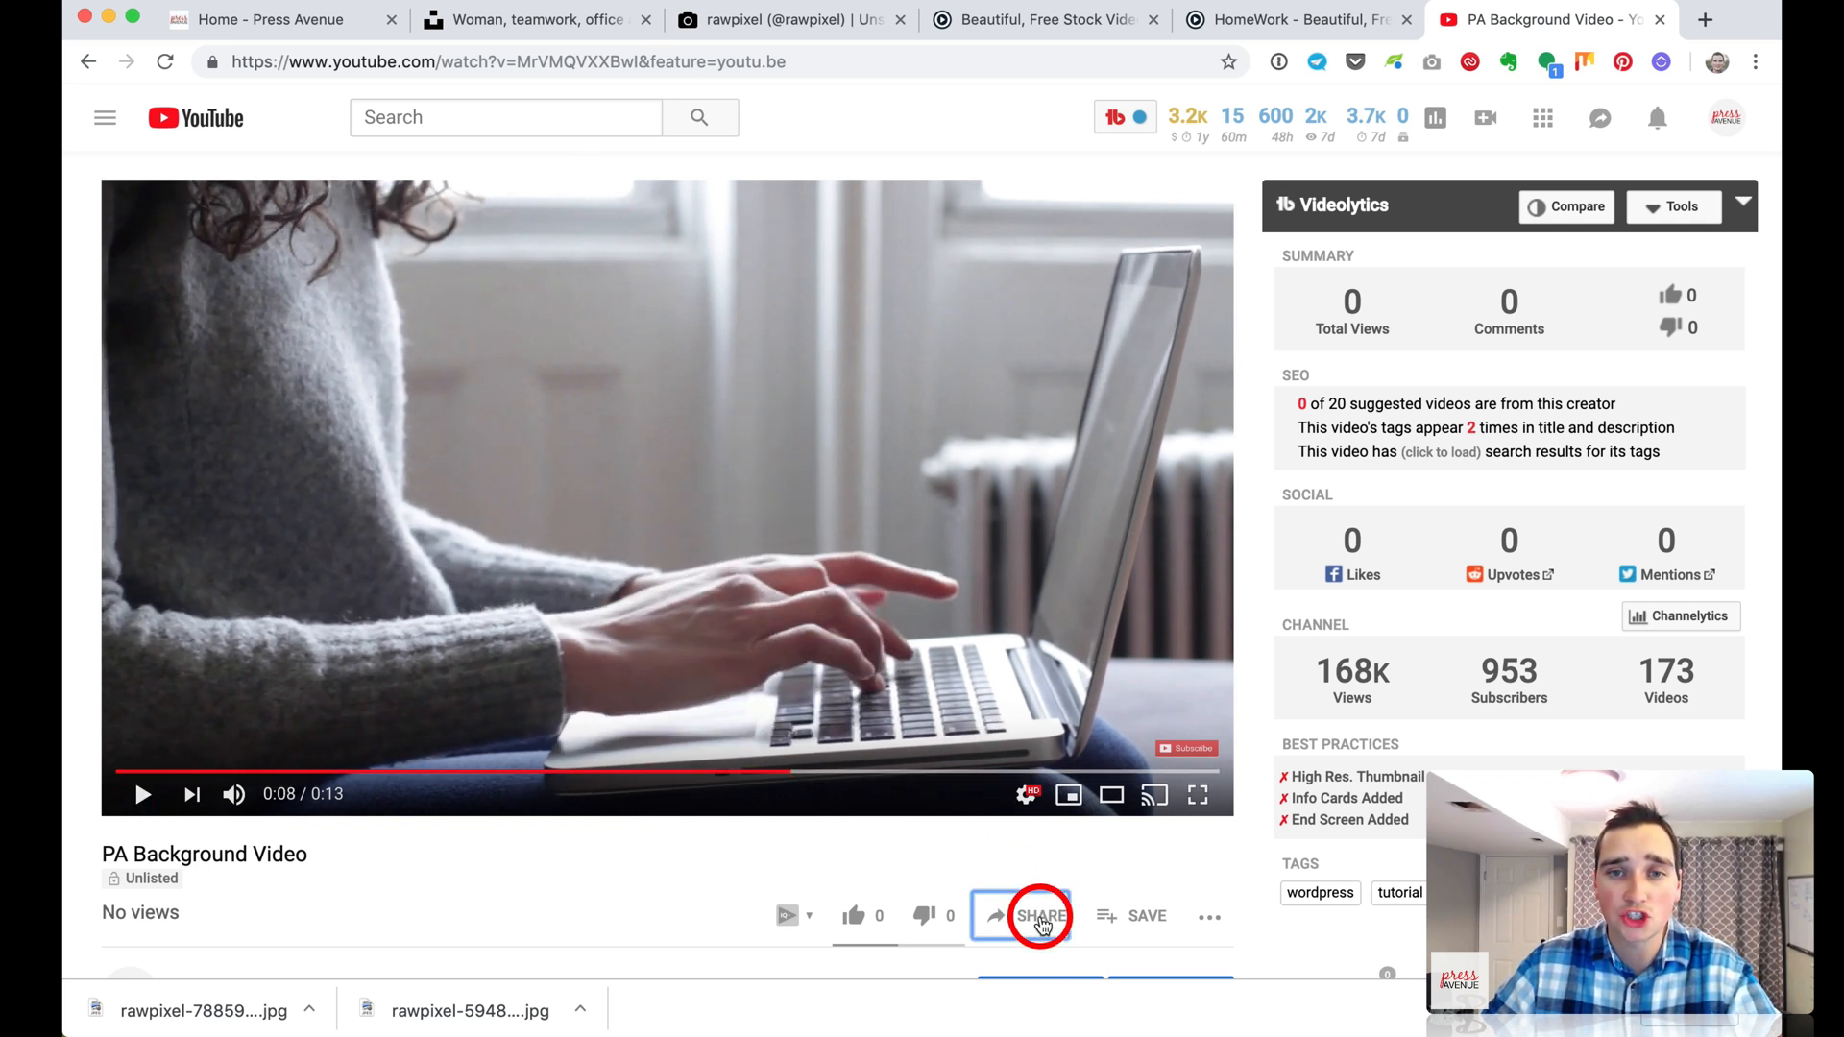
{"action": "left_click", "coordinate": [1042, 920]}
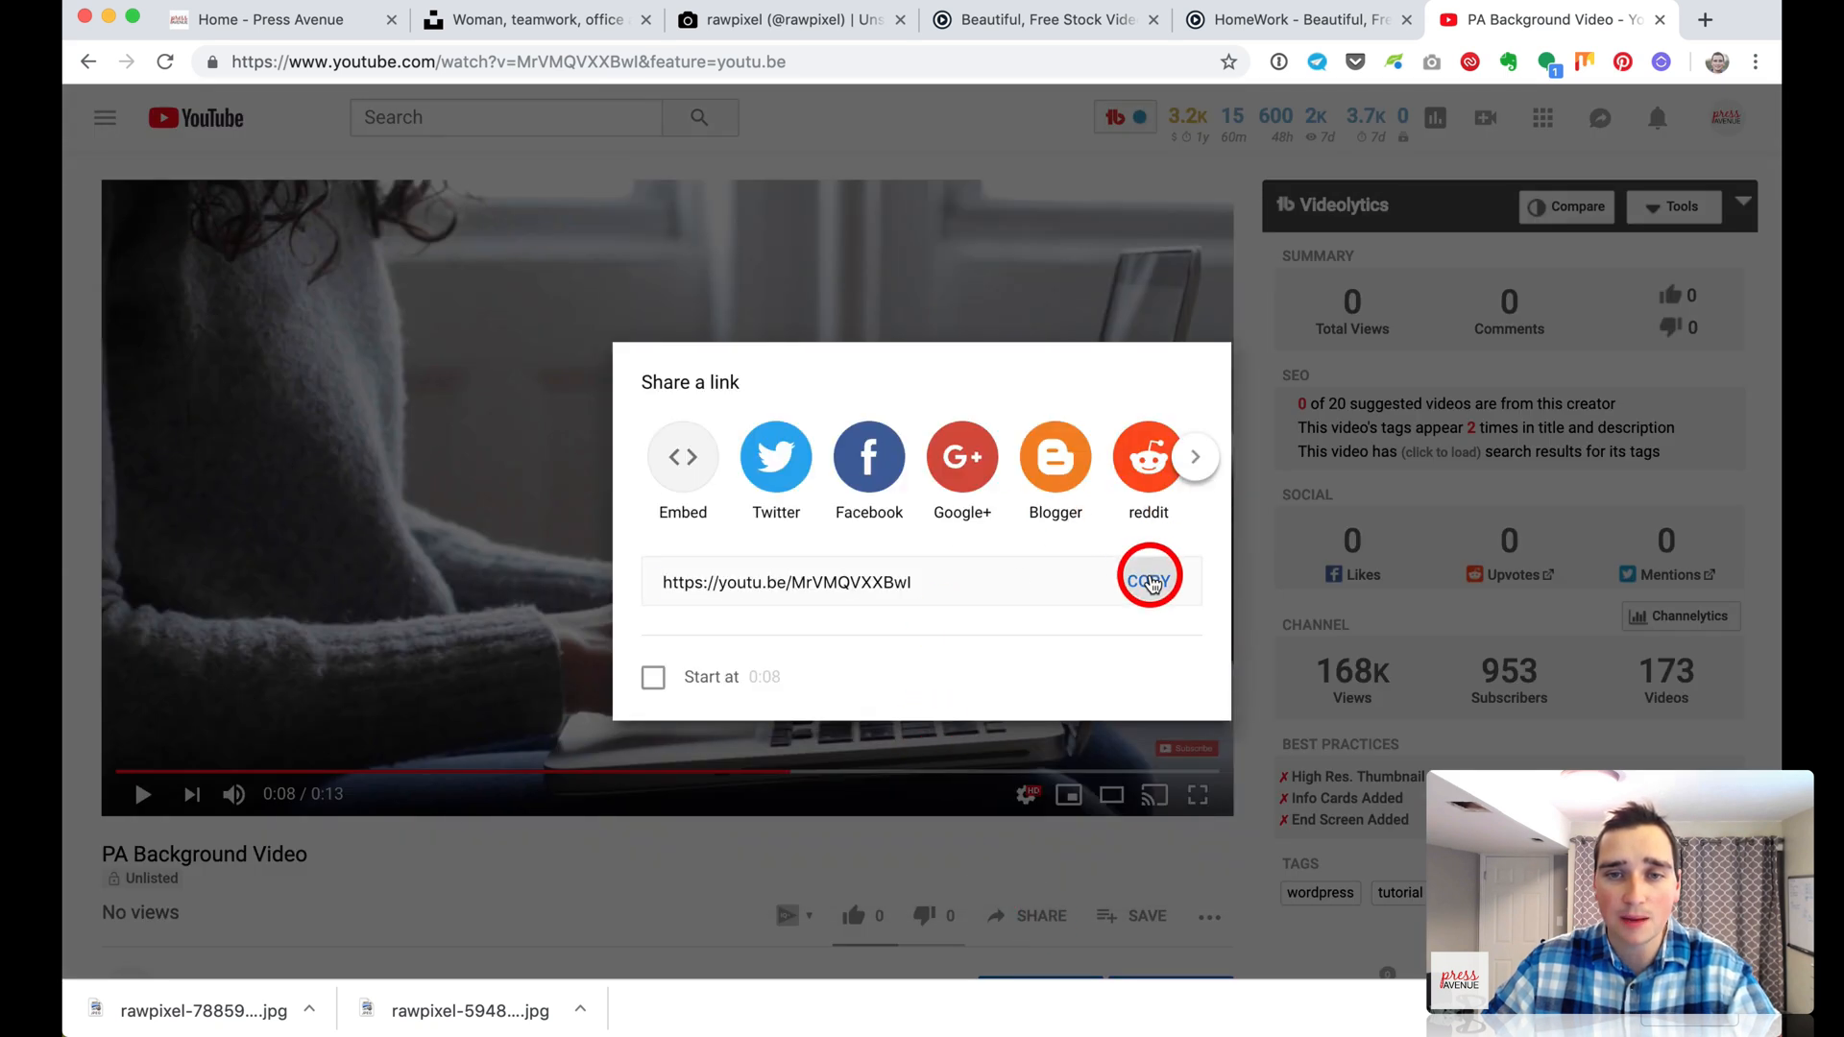
{"action": "left_click", "coordinate": [1152, 585]}
{"action": "left_click", "coordinate": [326, 27]}
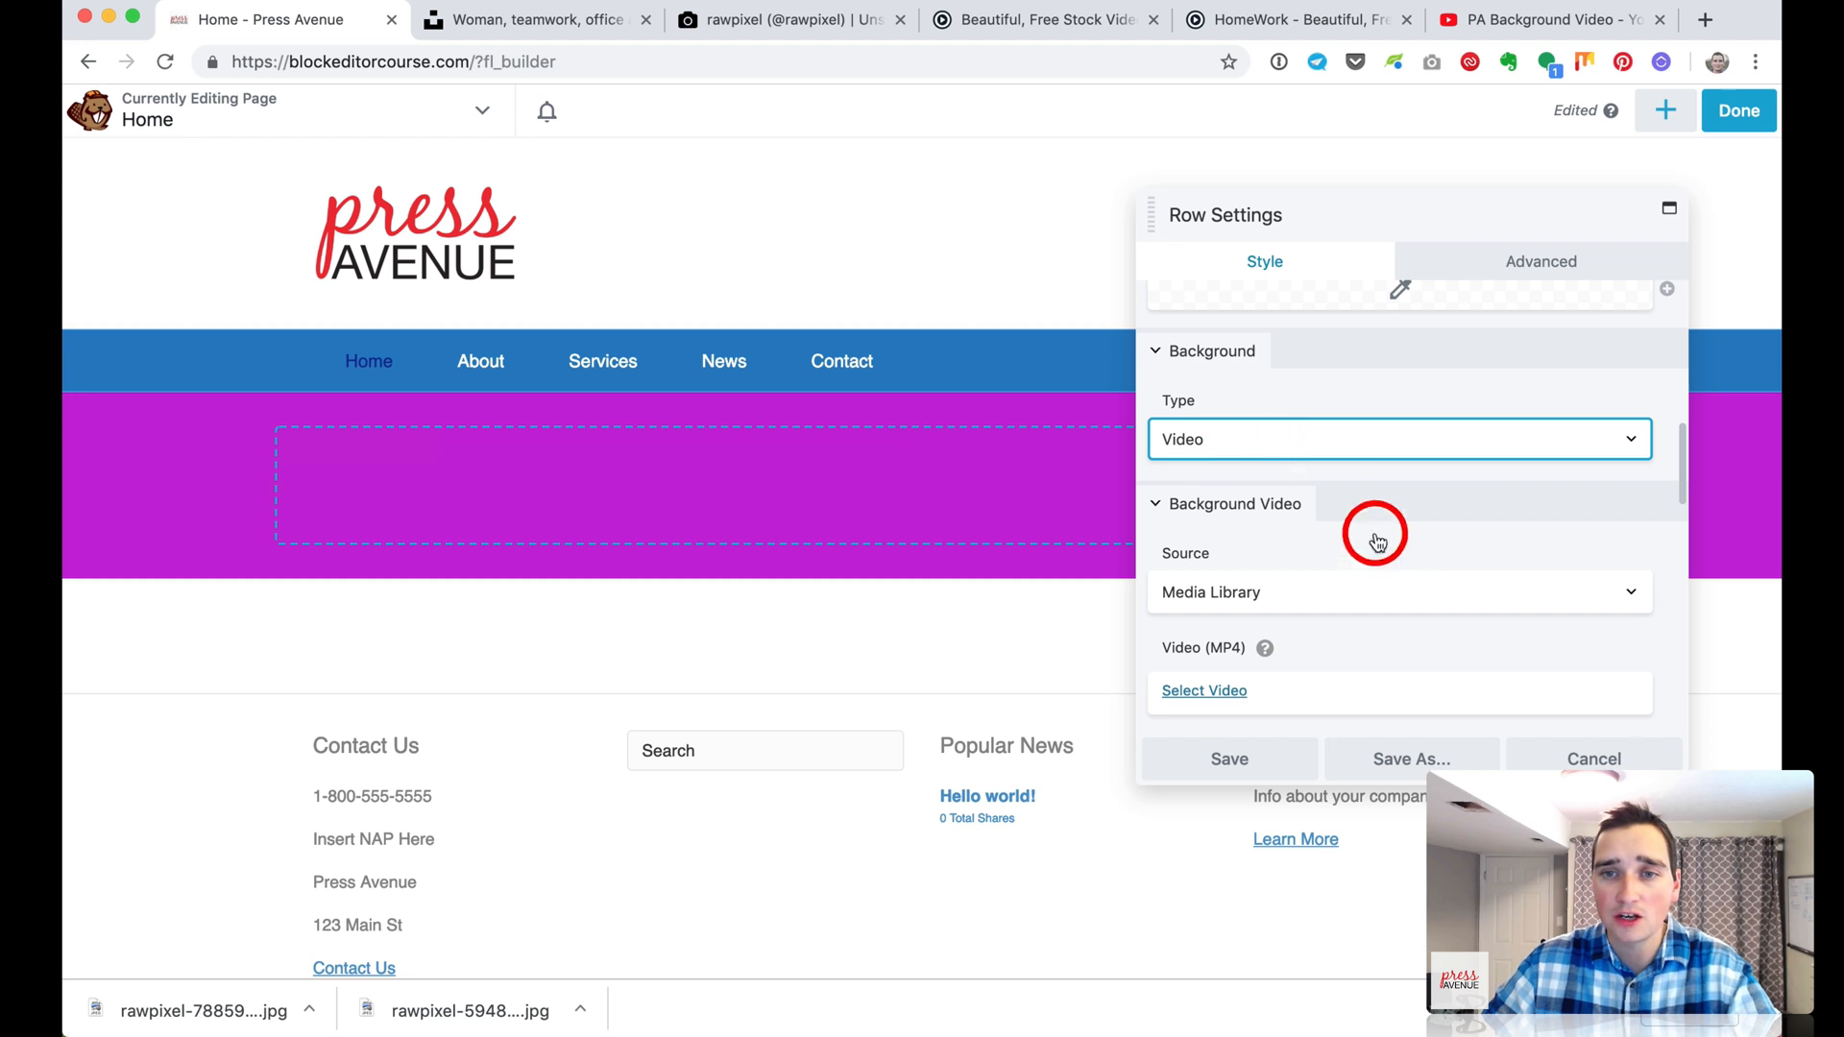
{"action": "scroll", "coordinate": [1378, 541], "scroll_direction": "down", "scroll_amount": 2}
{"action": "scroll", "coordinate": [1311, 530], "scroll_direction": "down", "scroll_amount": 2}
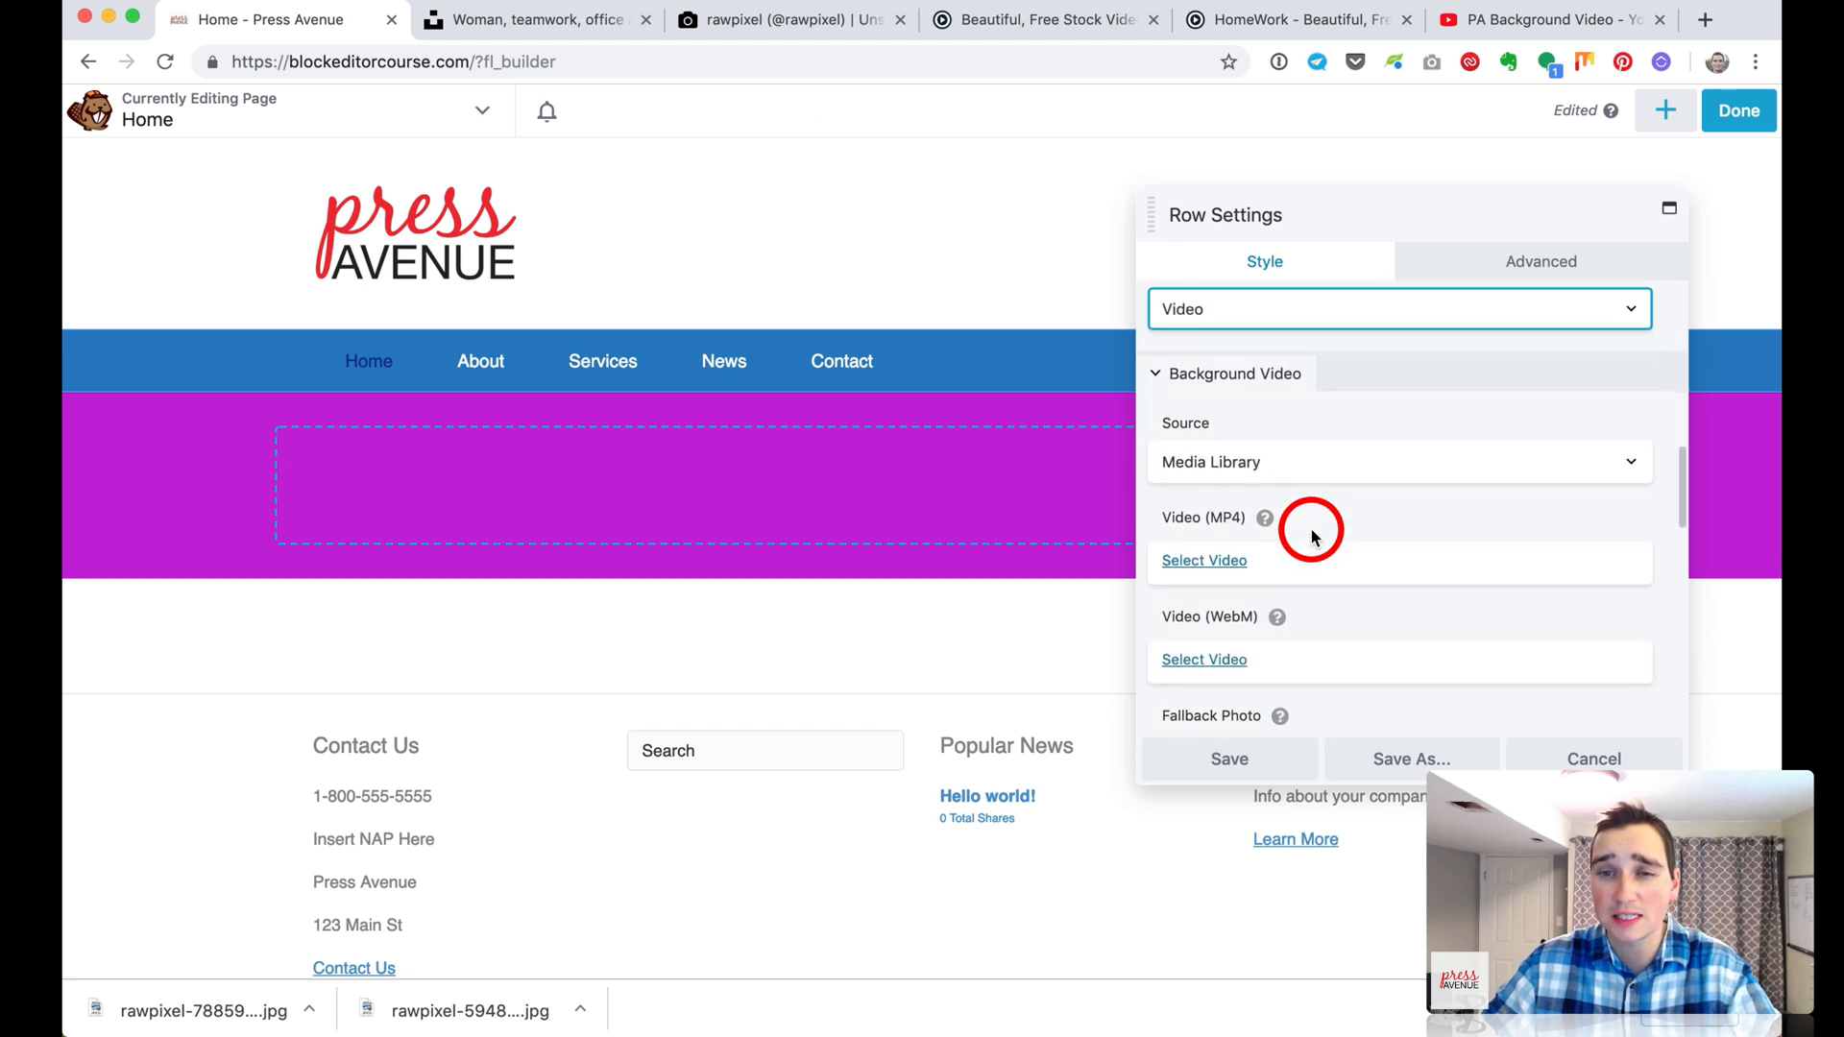
{"action": "left_click", "coordinate": [1315, 474]}
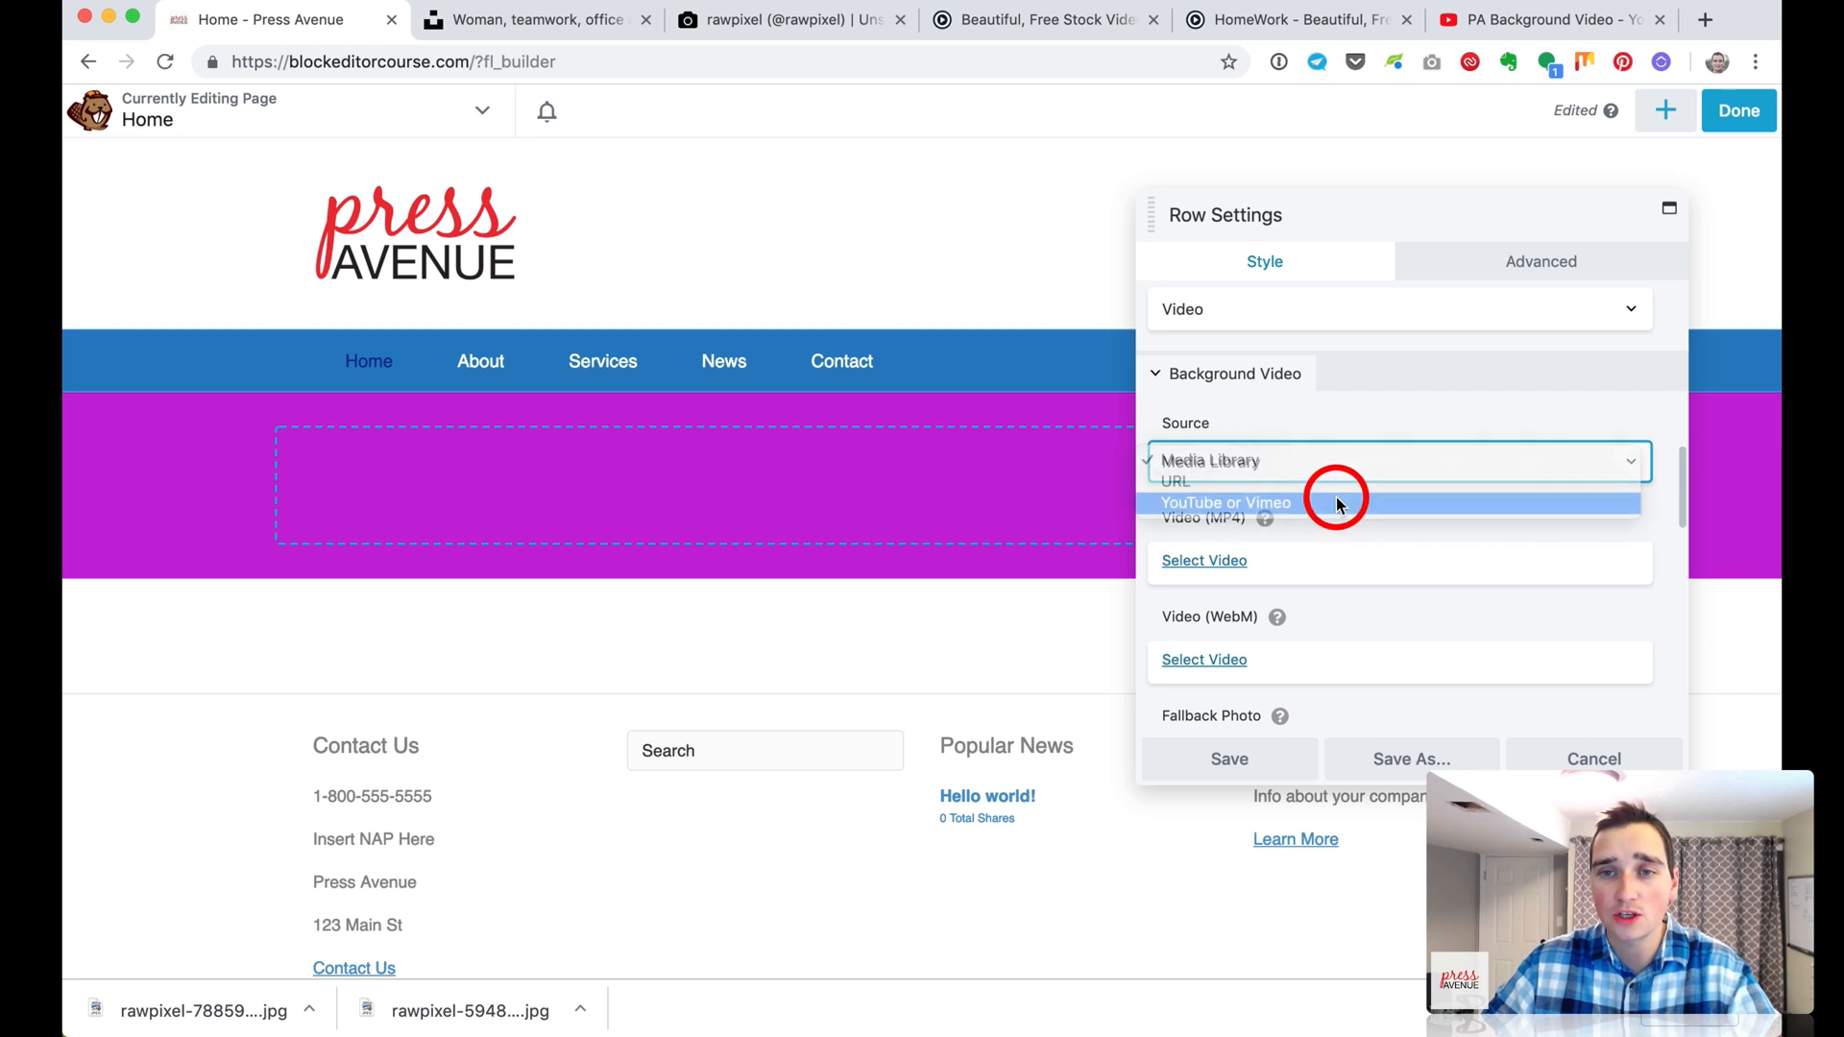
{"action": "left_click", "coordinate": [1337, 504]}
{"action": "left_click", "coordinate": [1224, 562]}
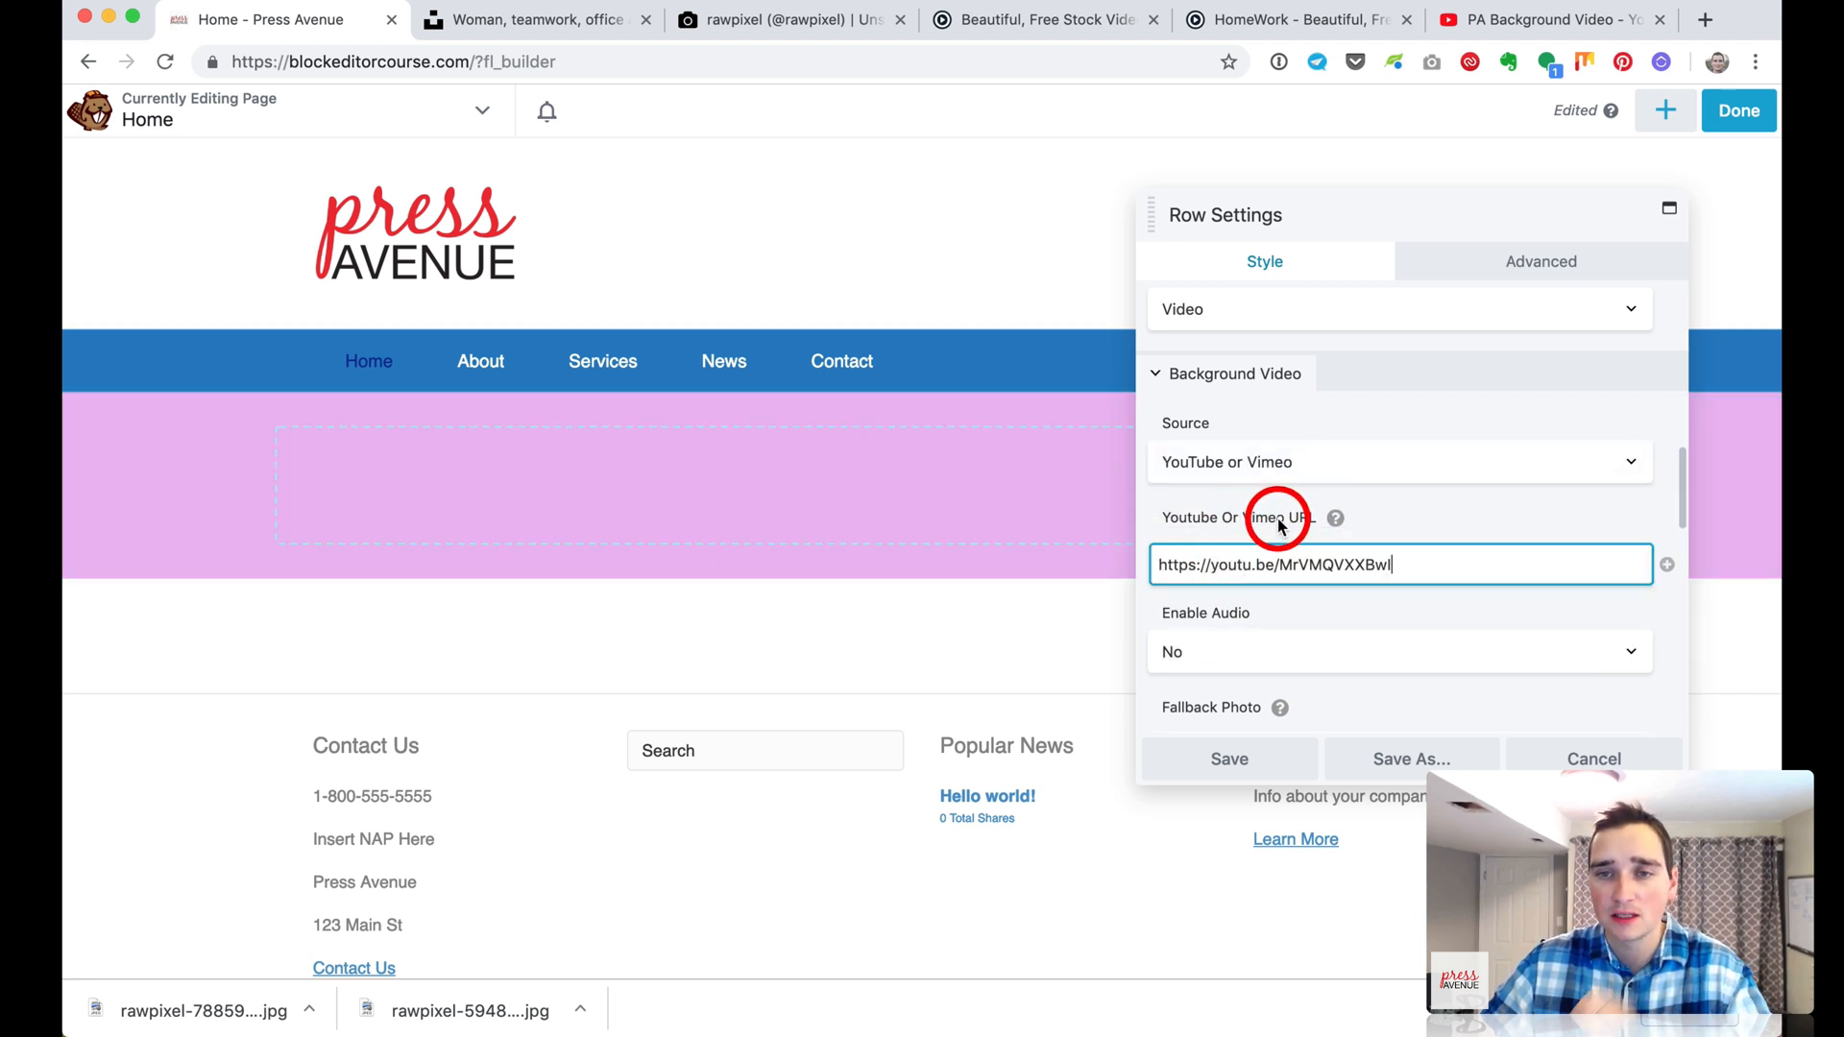
Review the row's audio, fallback photo and overlay options, and save the row settings
{"action": "scroll", "coordinate": [1432, 510], "scroll_direction": "down", "scroll_amount": 3}
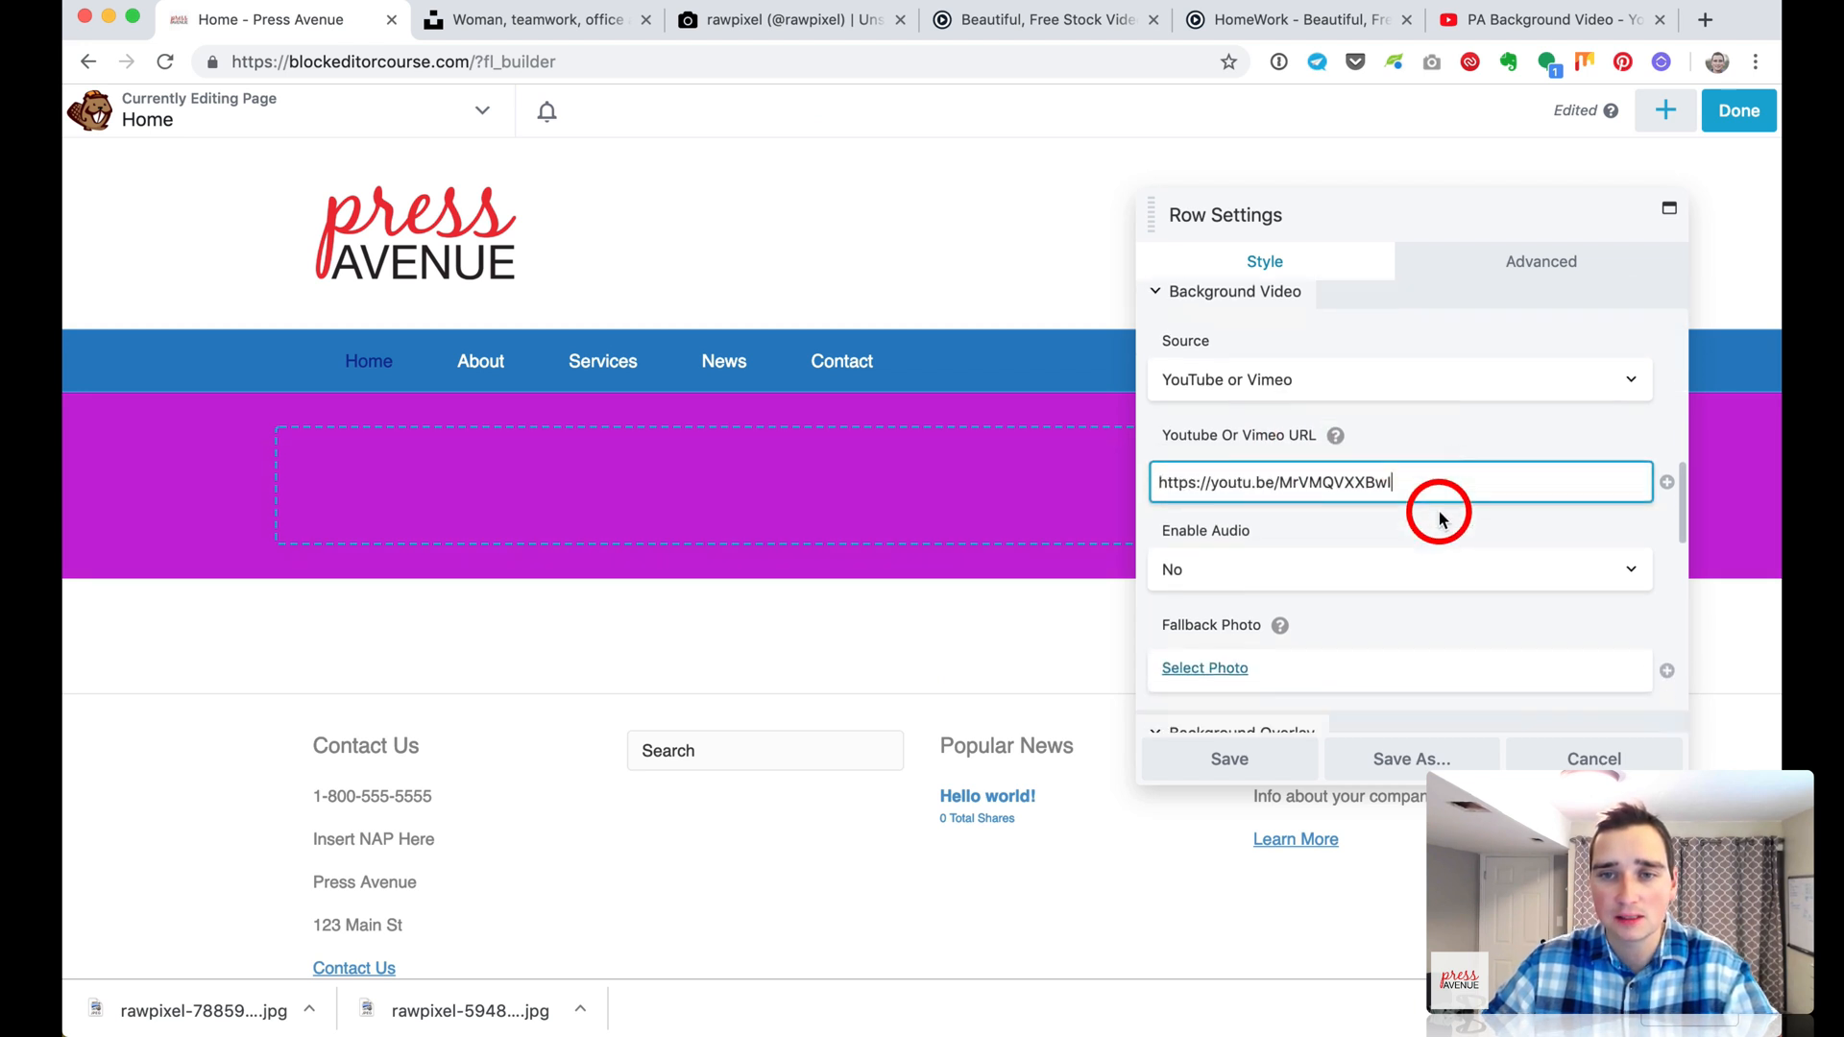
{"action": "scroll", "coordinate": [1383, 524], "scroll_direction": "down", "scroll_amount": 3}
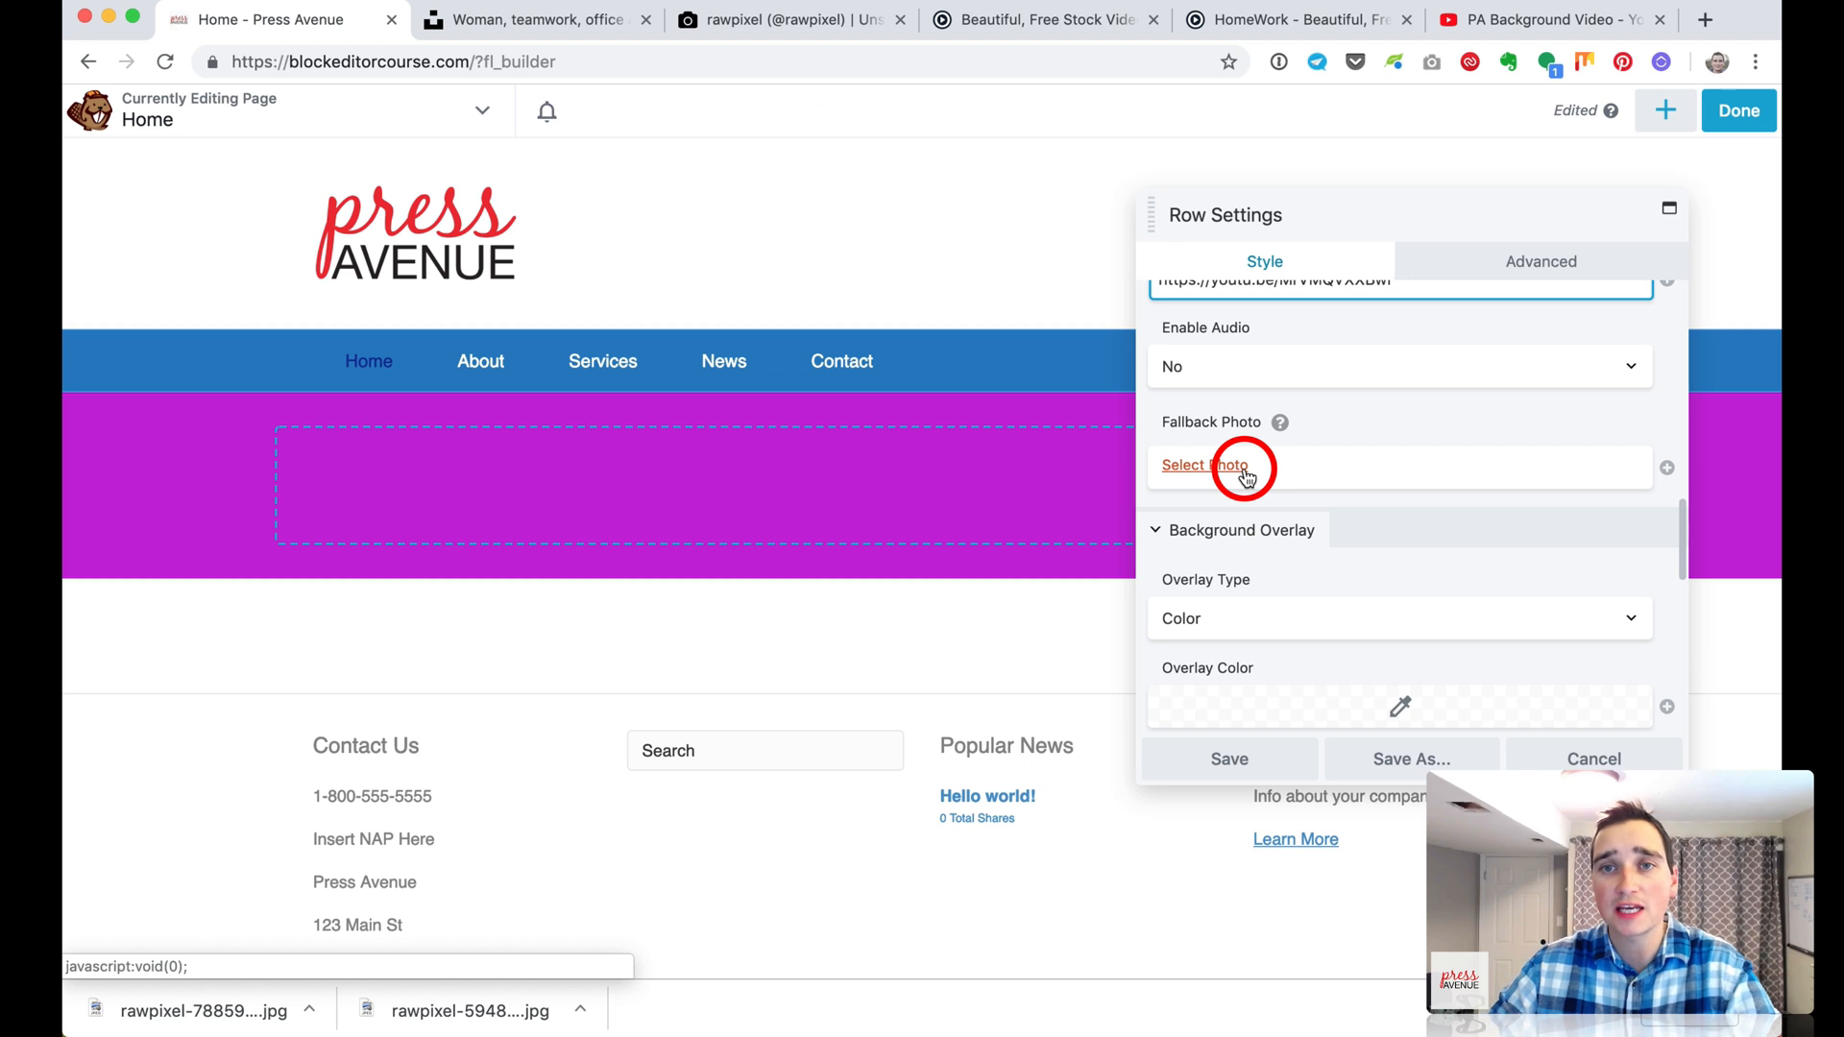
{"action": "scroll", "coordinate": [1328, 501], "scroll_direction": "up", "scroll_amount": 6}
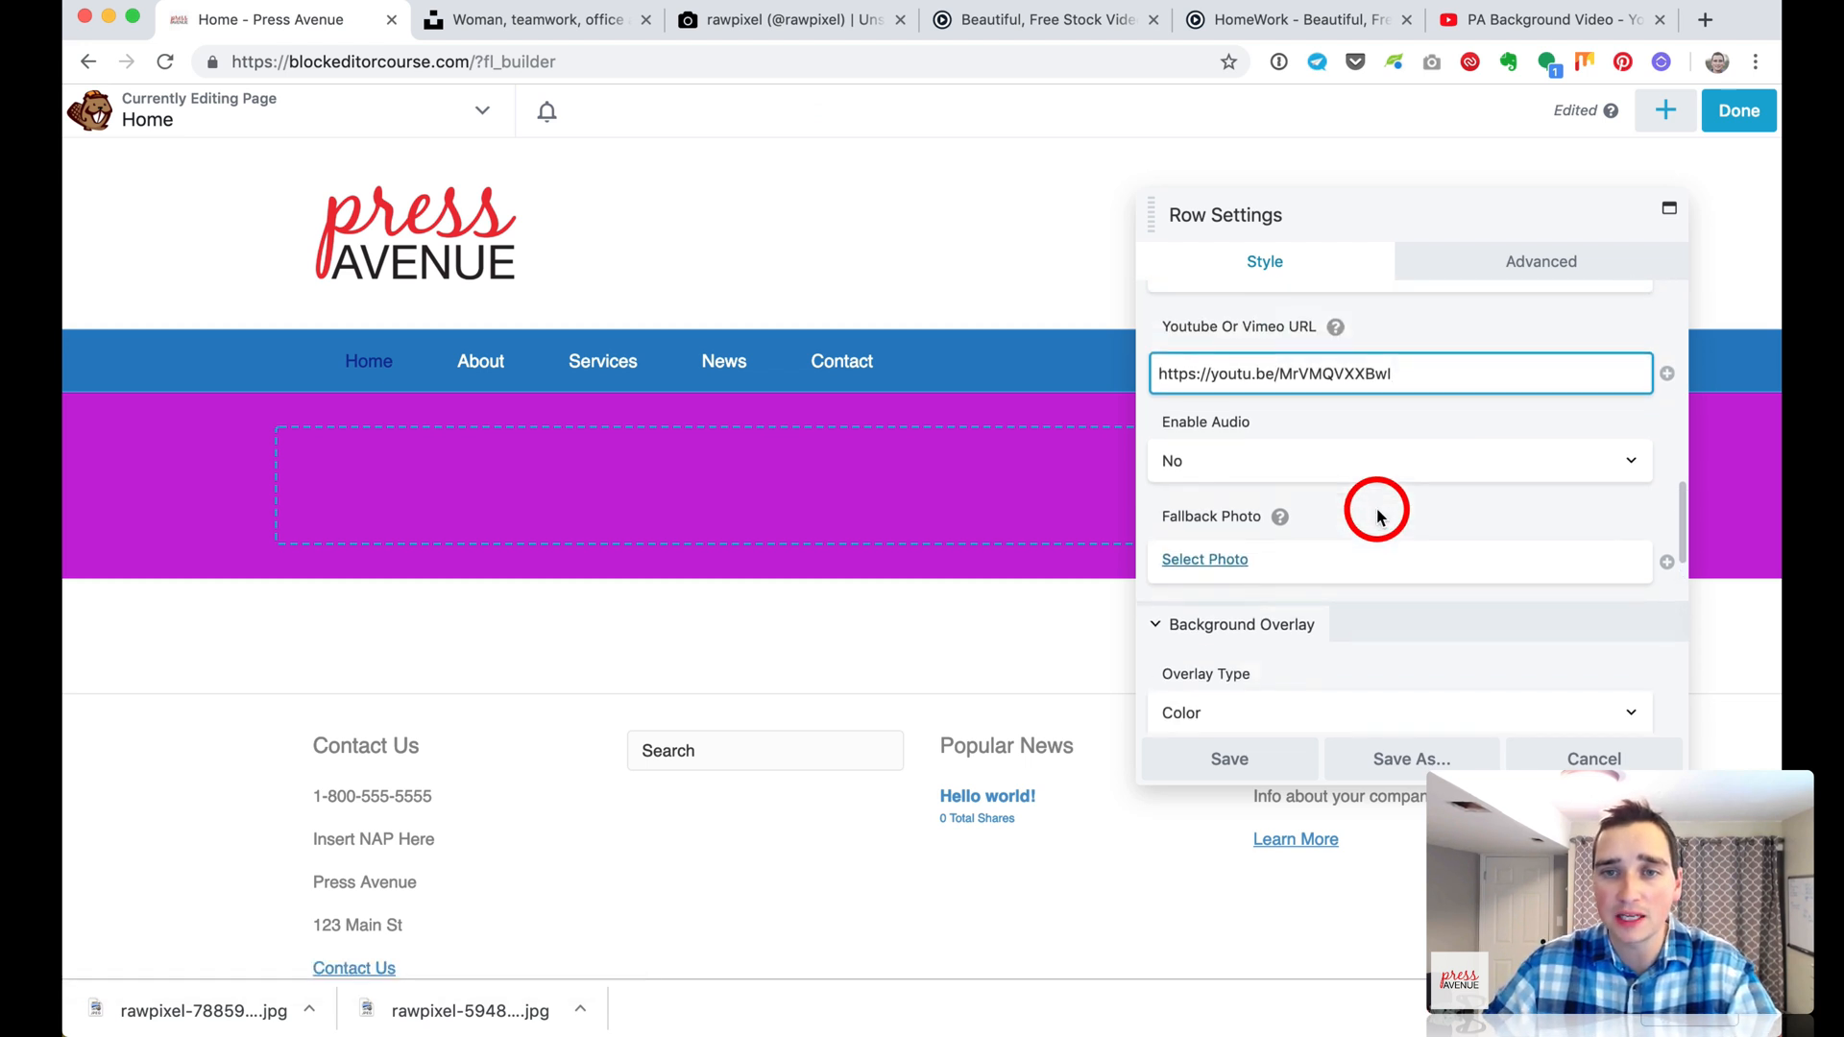
{"action": "scroll", "coordinate": [1391, 531], "scroll_direction": "up", "scroll_amount": 1}
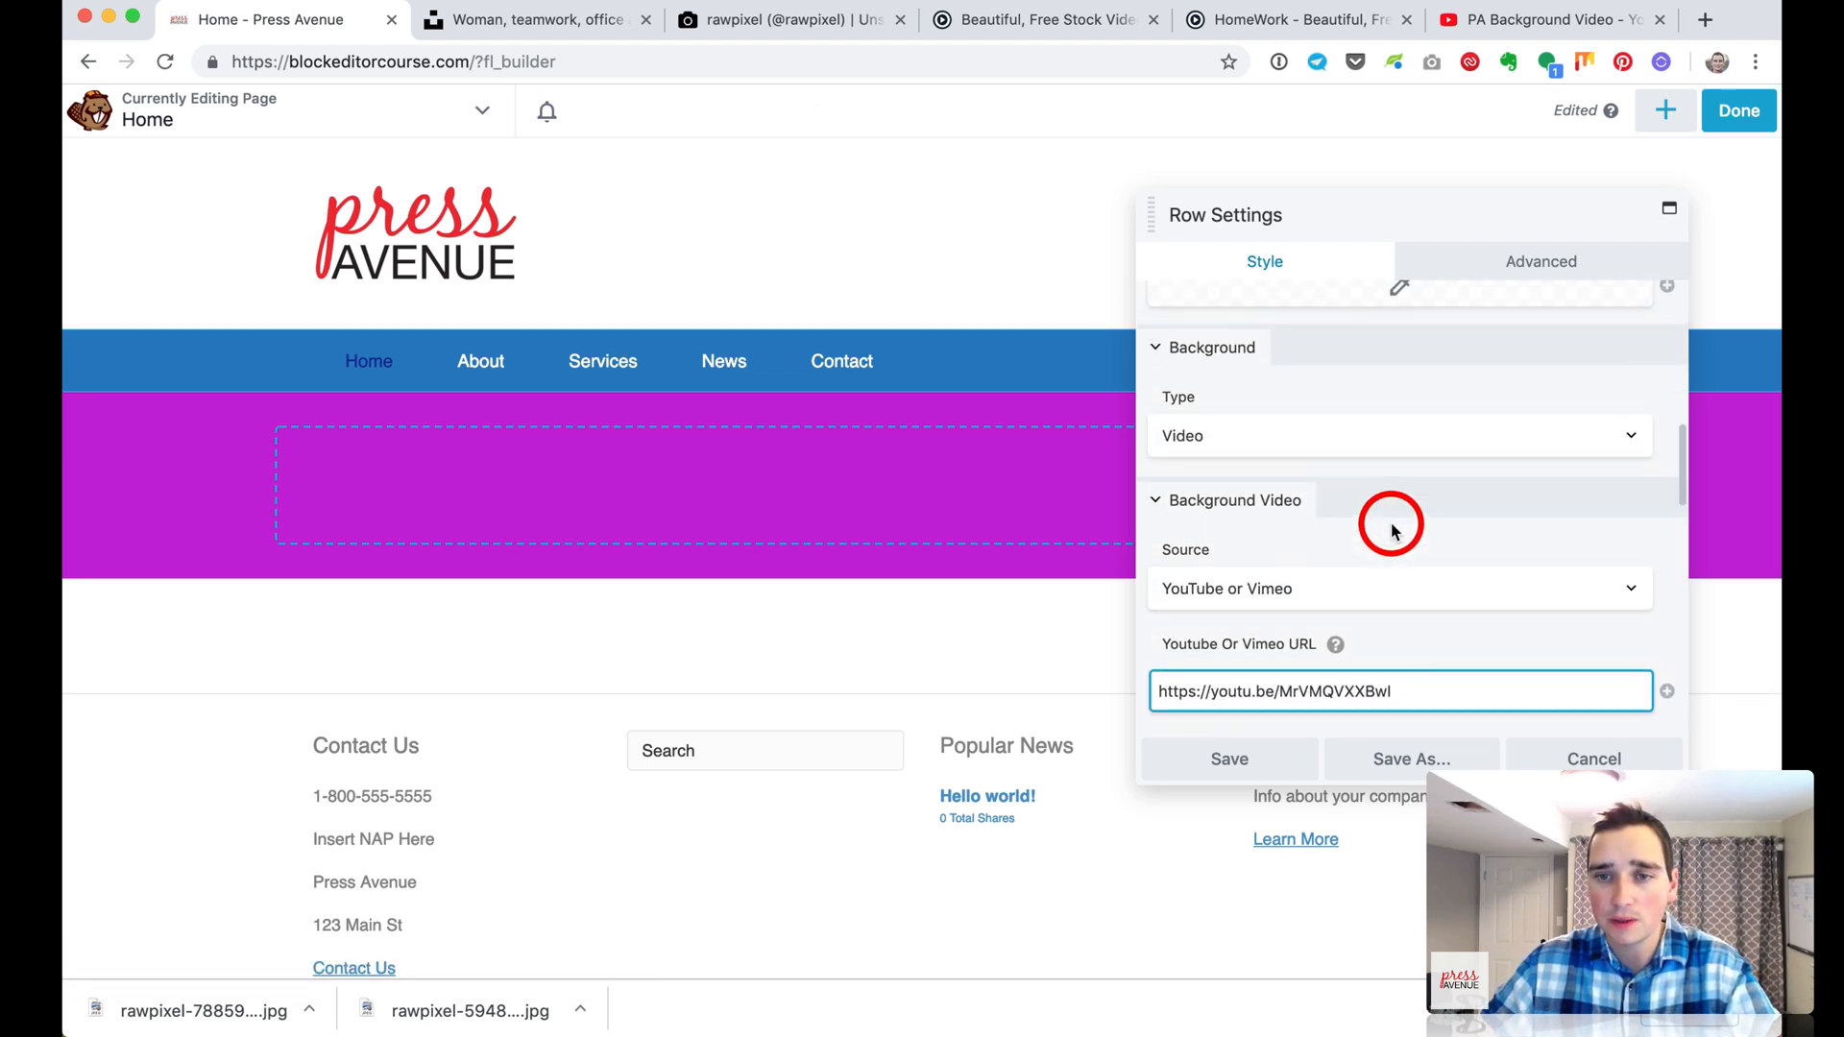
{"action": "scroll", "coordinate": [1355, 610], "scroll_direction": "up", "scroll_amount": 5}
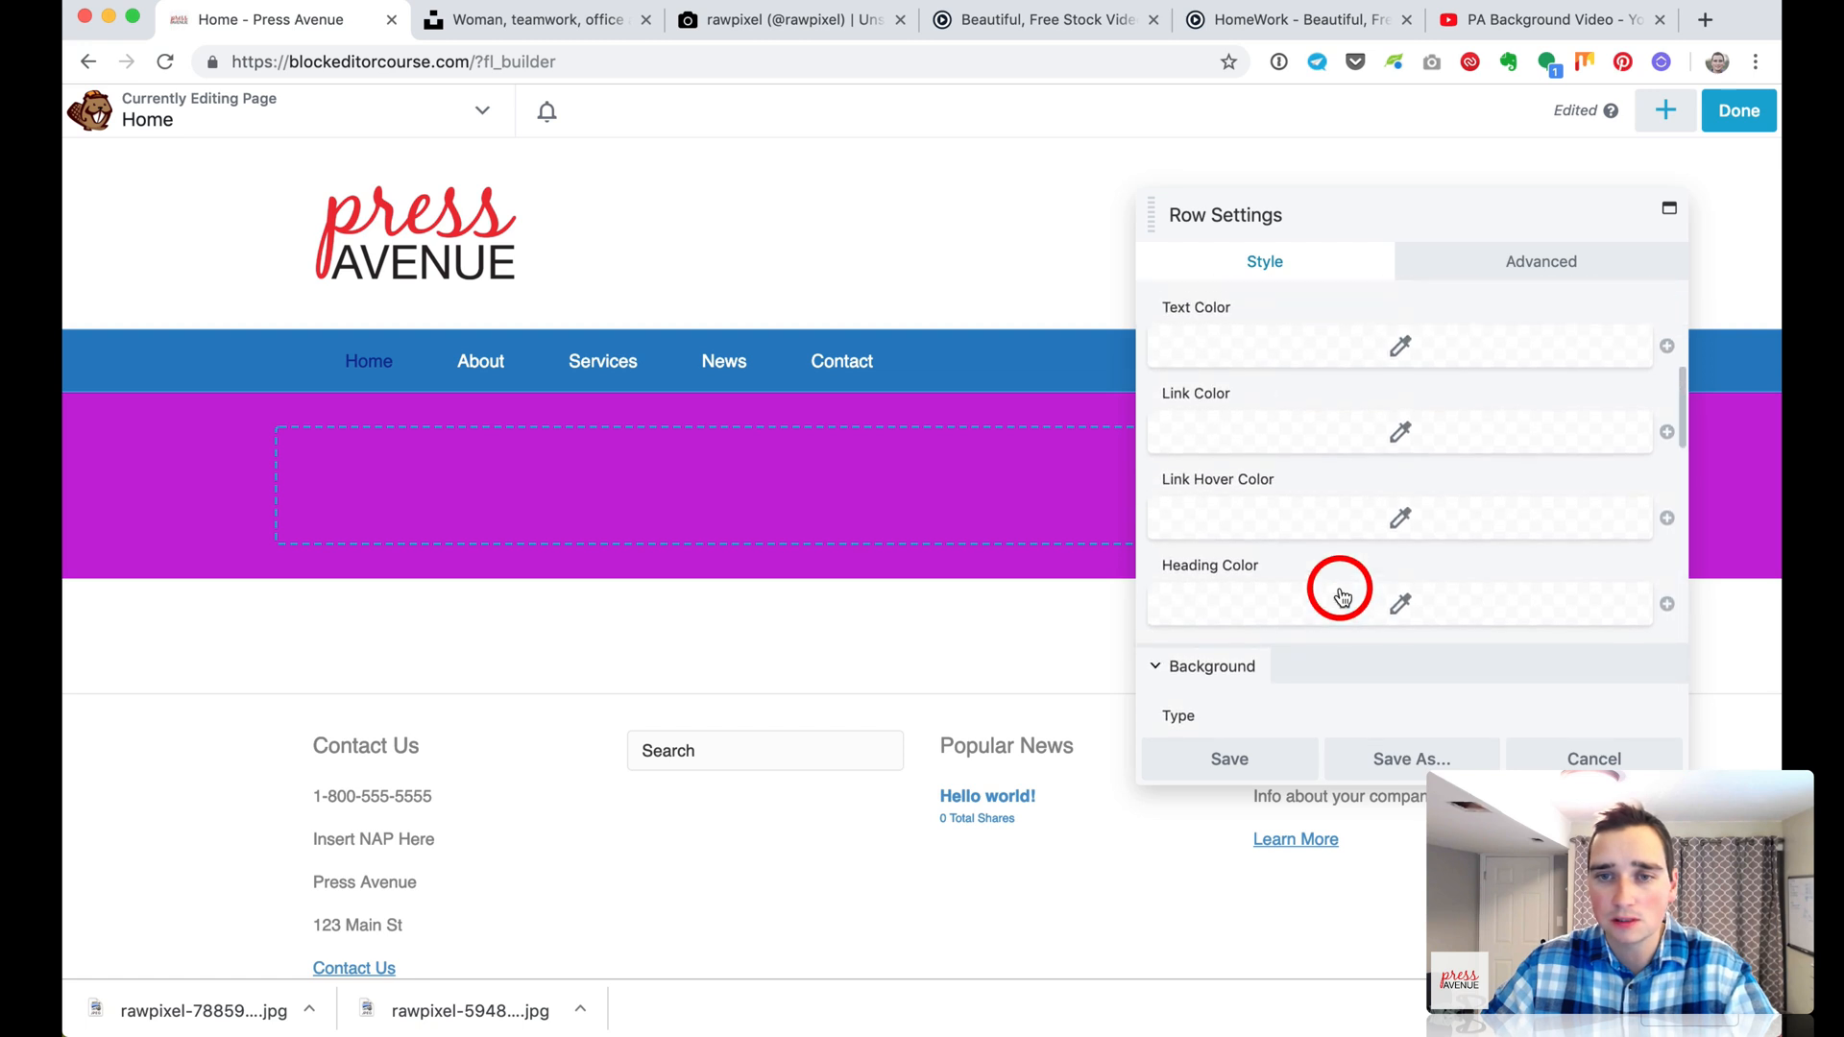
{"action": "scroll", "coordinate": [1338, 589], "scroll_direction": "down", "scroll_amount": 4}
{"action": "left_click", "coordinate": [1280, 769]}
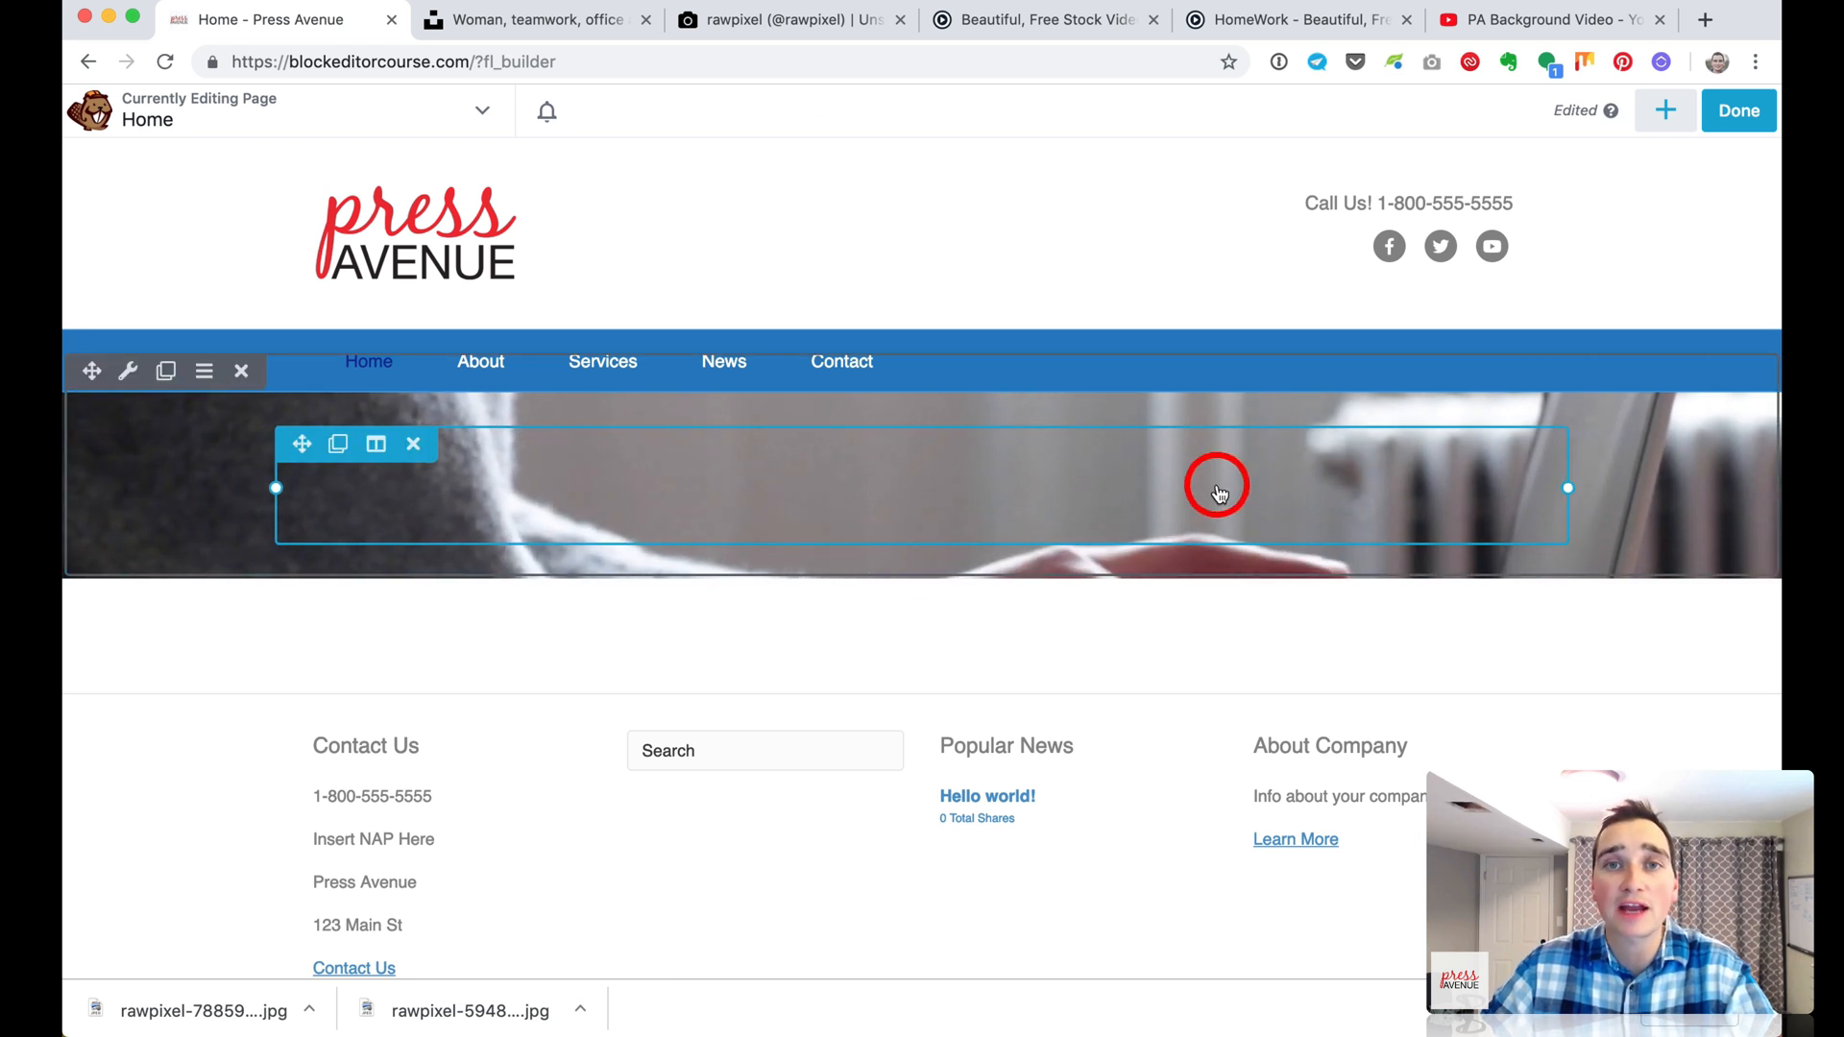
Add a Heading module to the video background row with the text "Need a WordPress Business Website?"
{"action": "left_click", "coordinate": [1666, 111]}
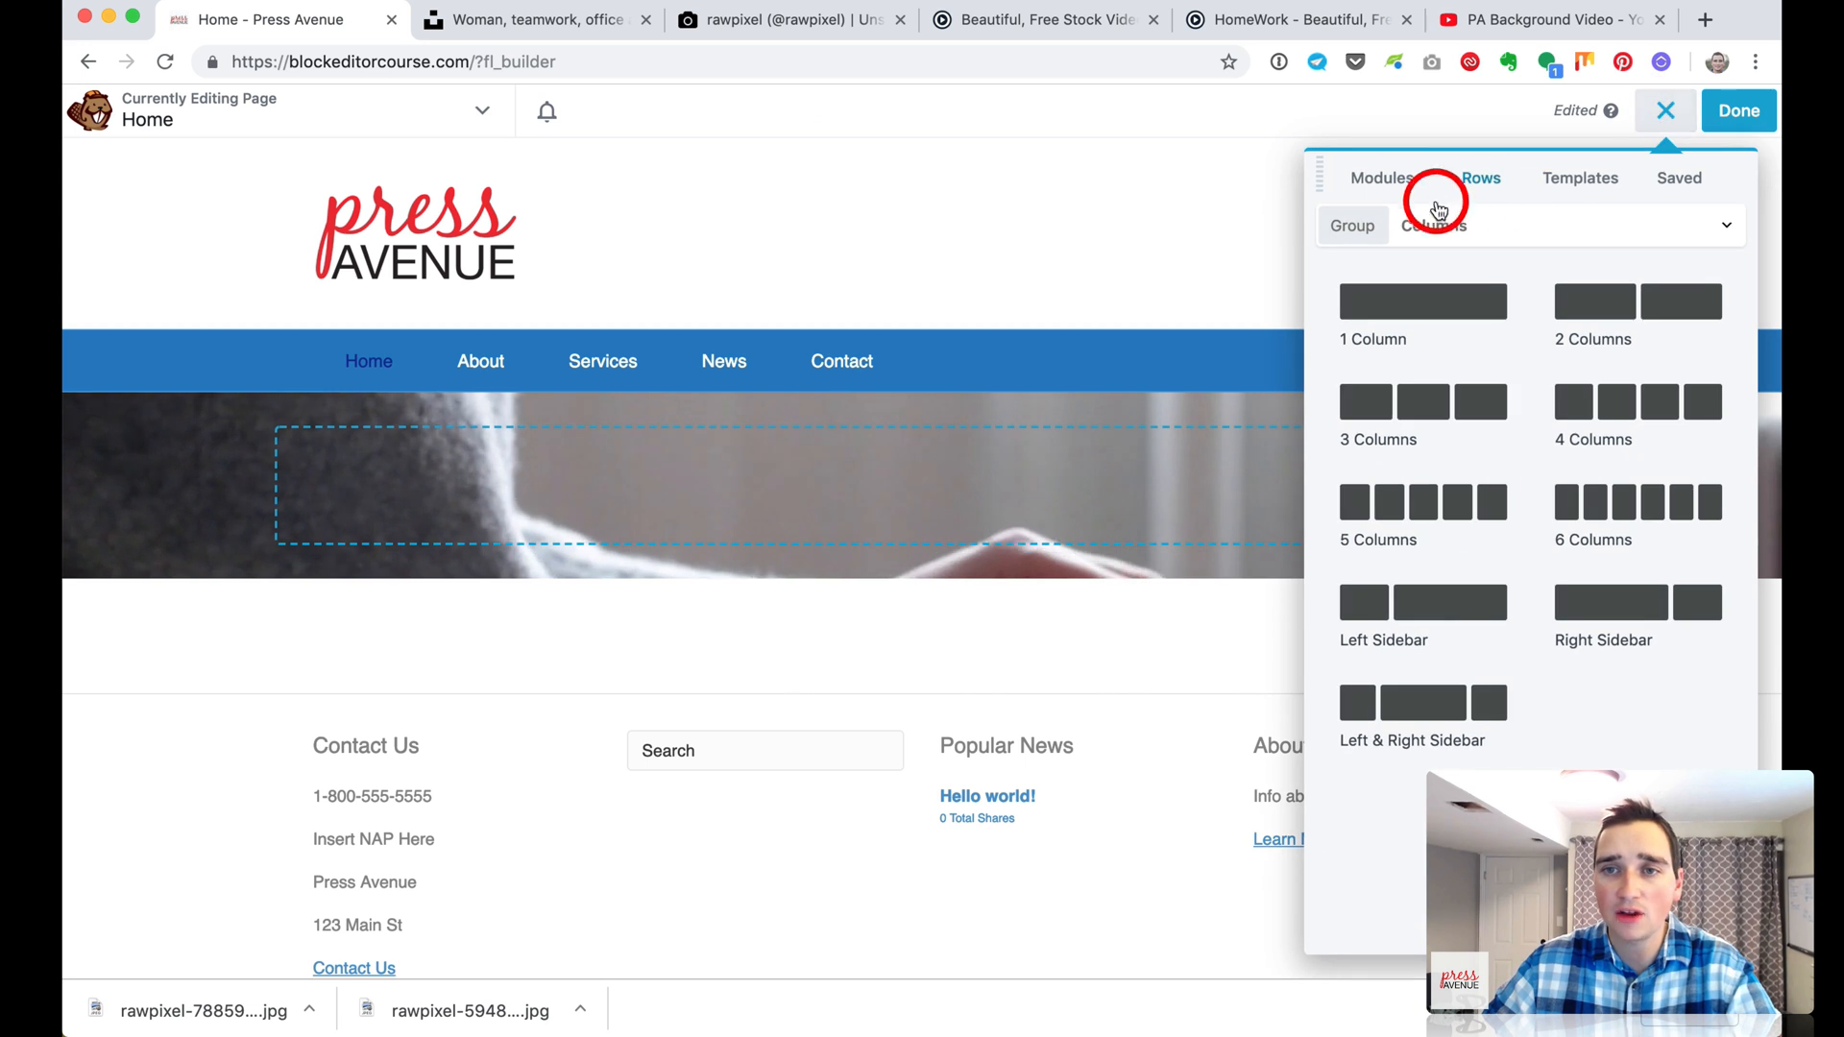
{"action": "left_click", "coordinate": [1388, 177]}
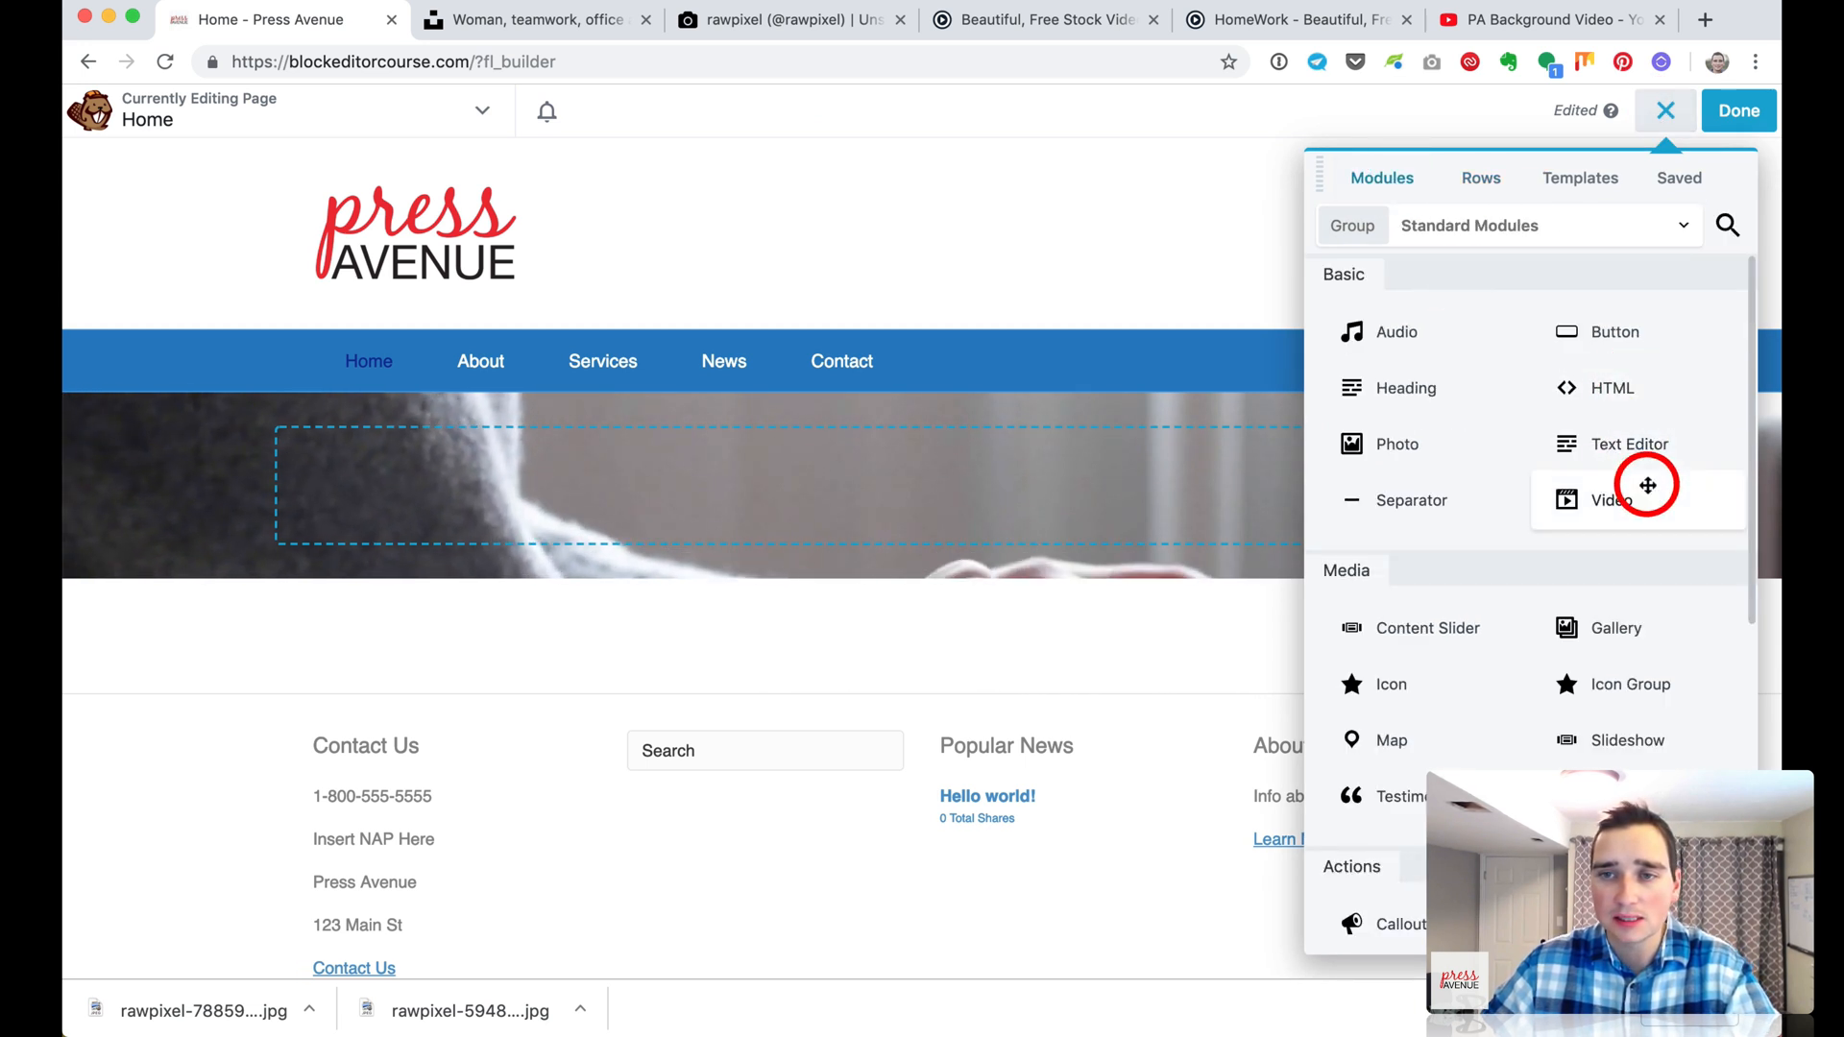
{"action": "left_click_drag", "start_coordinate": [1449, 387], "coordinate": [873, 538]}
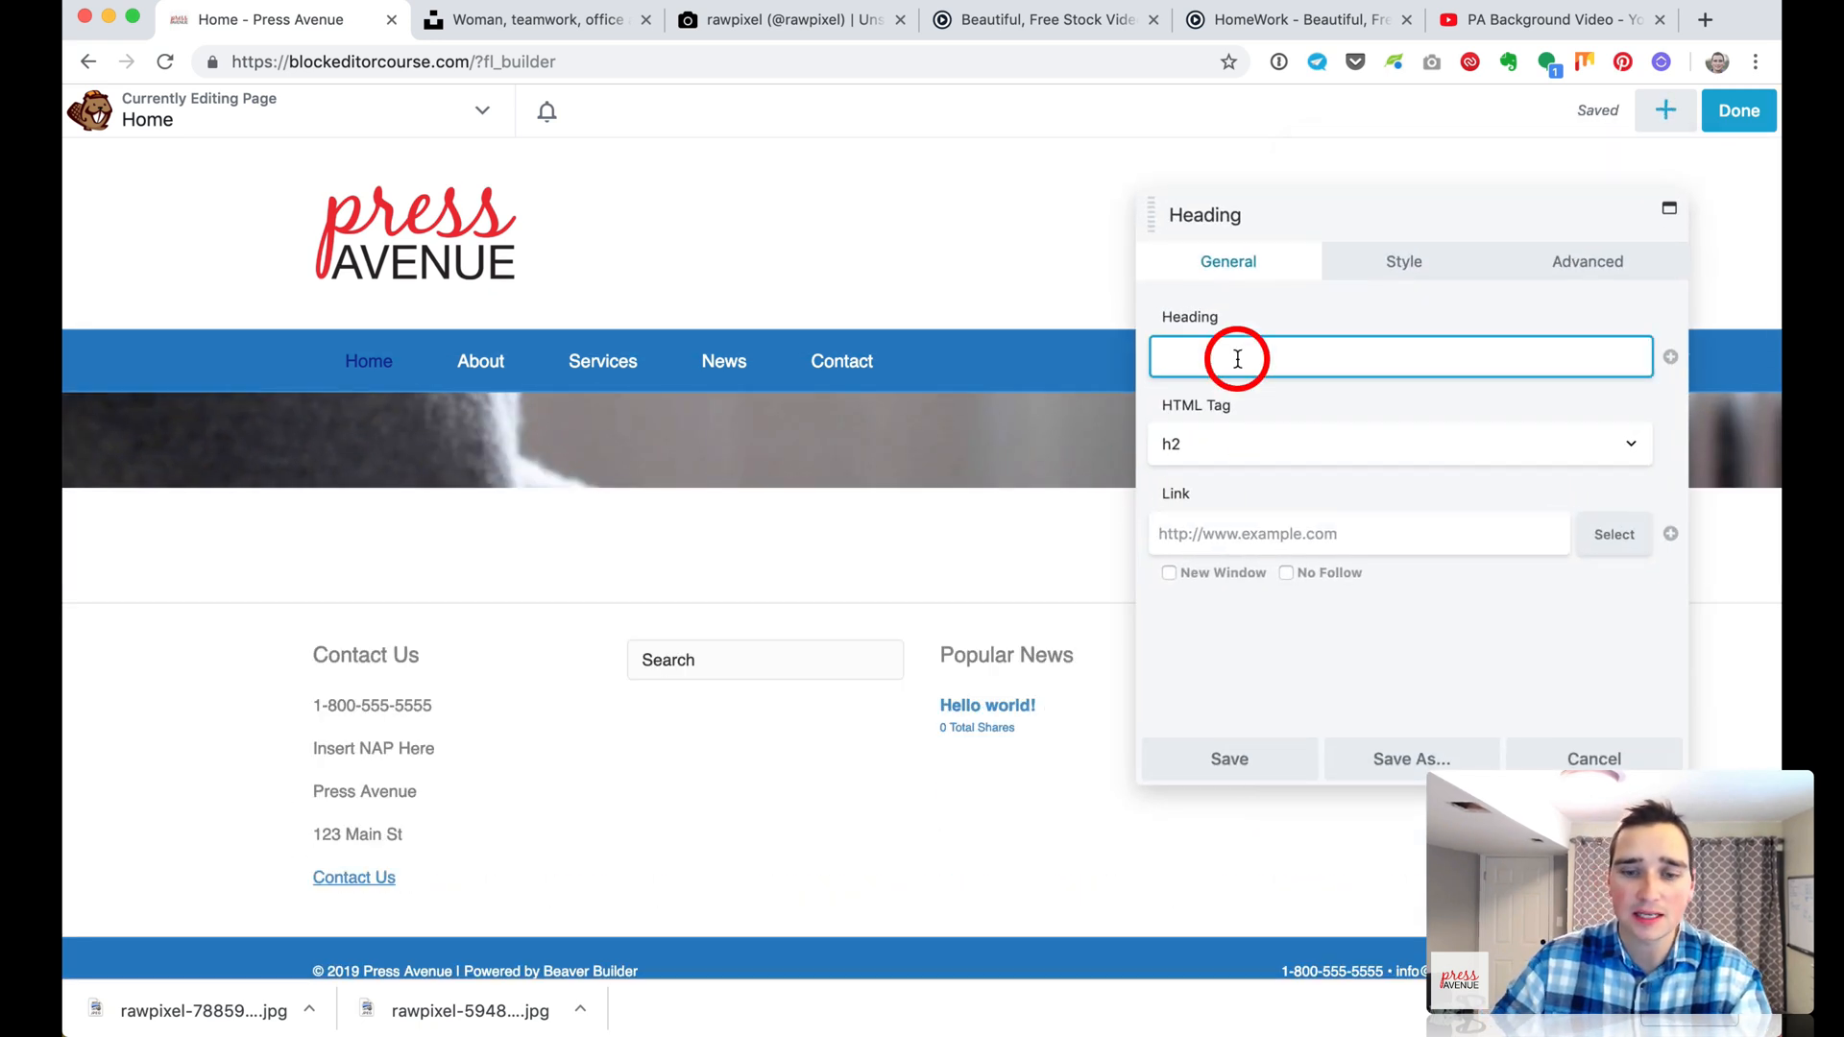
{"action": "type", "text": "Need a B"}
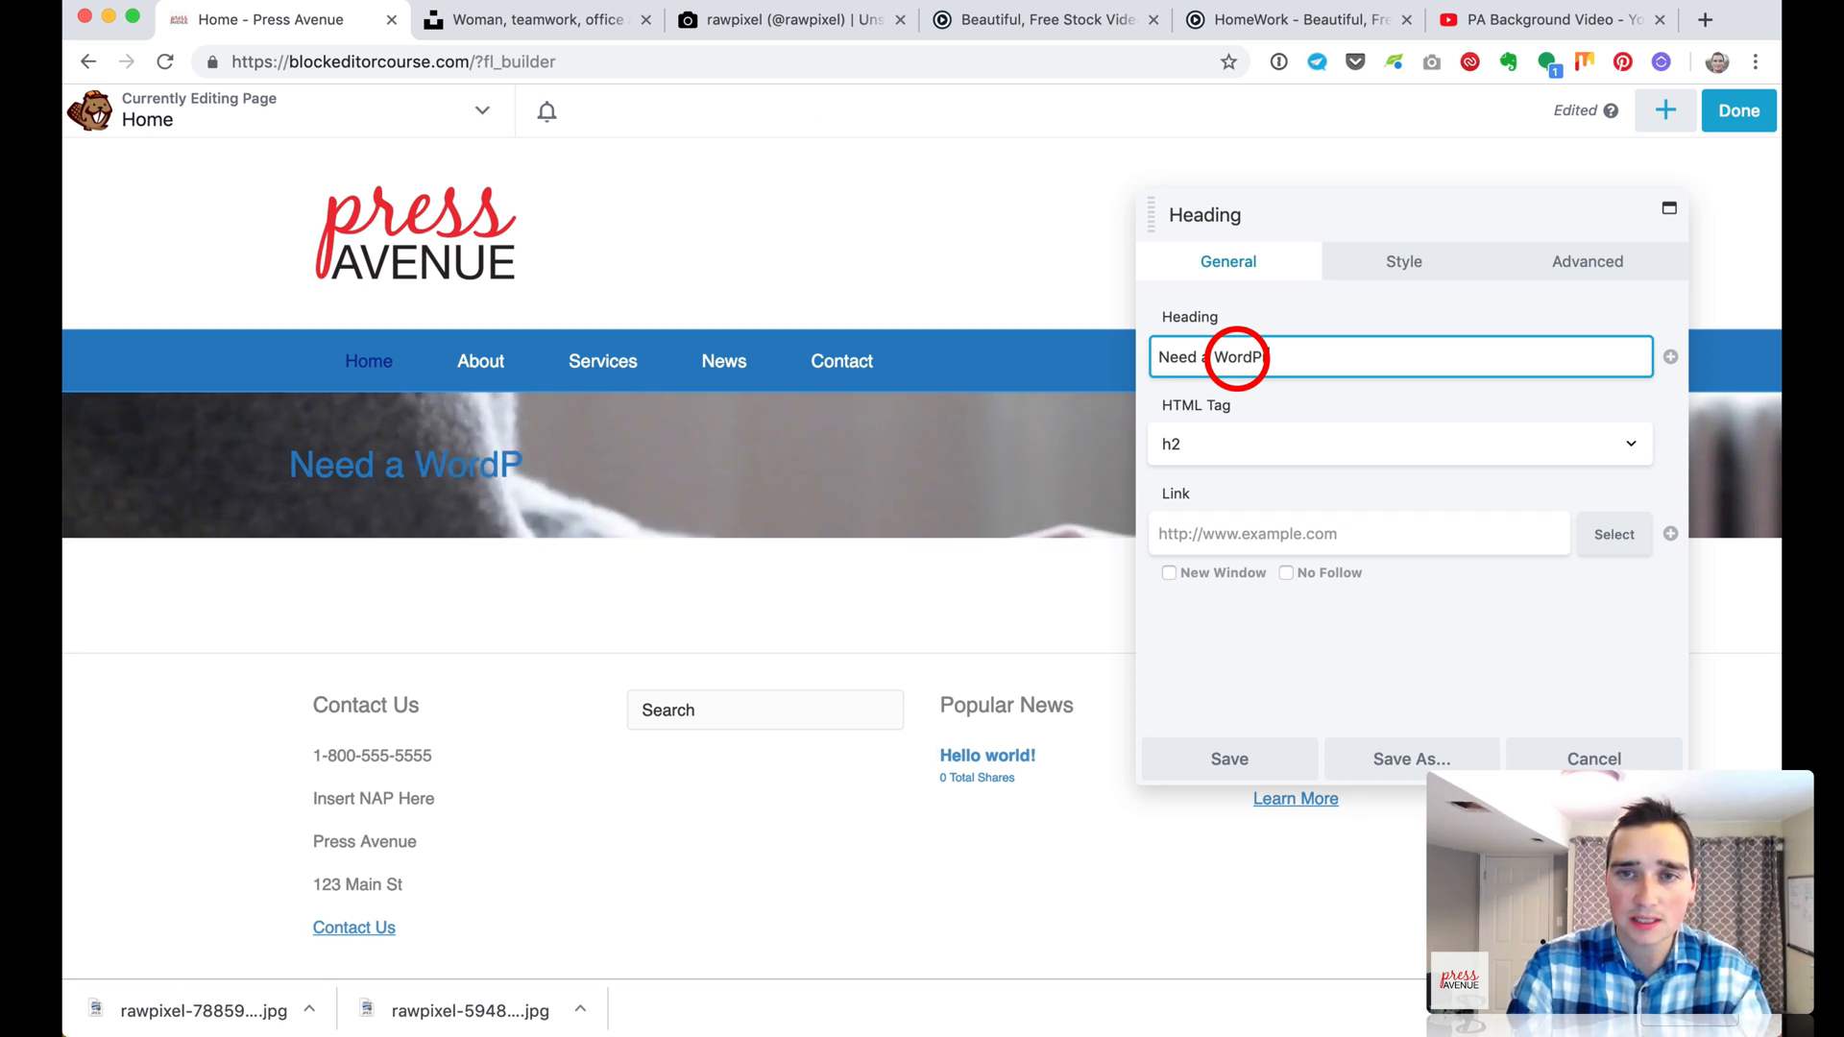
{"action": "type", "text": "u"}
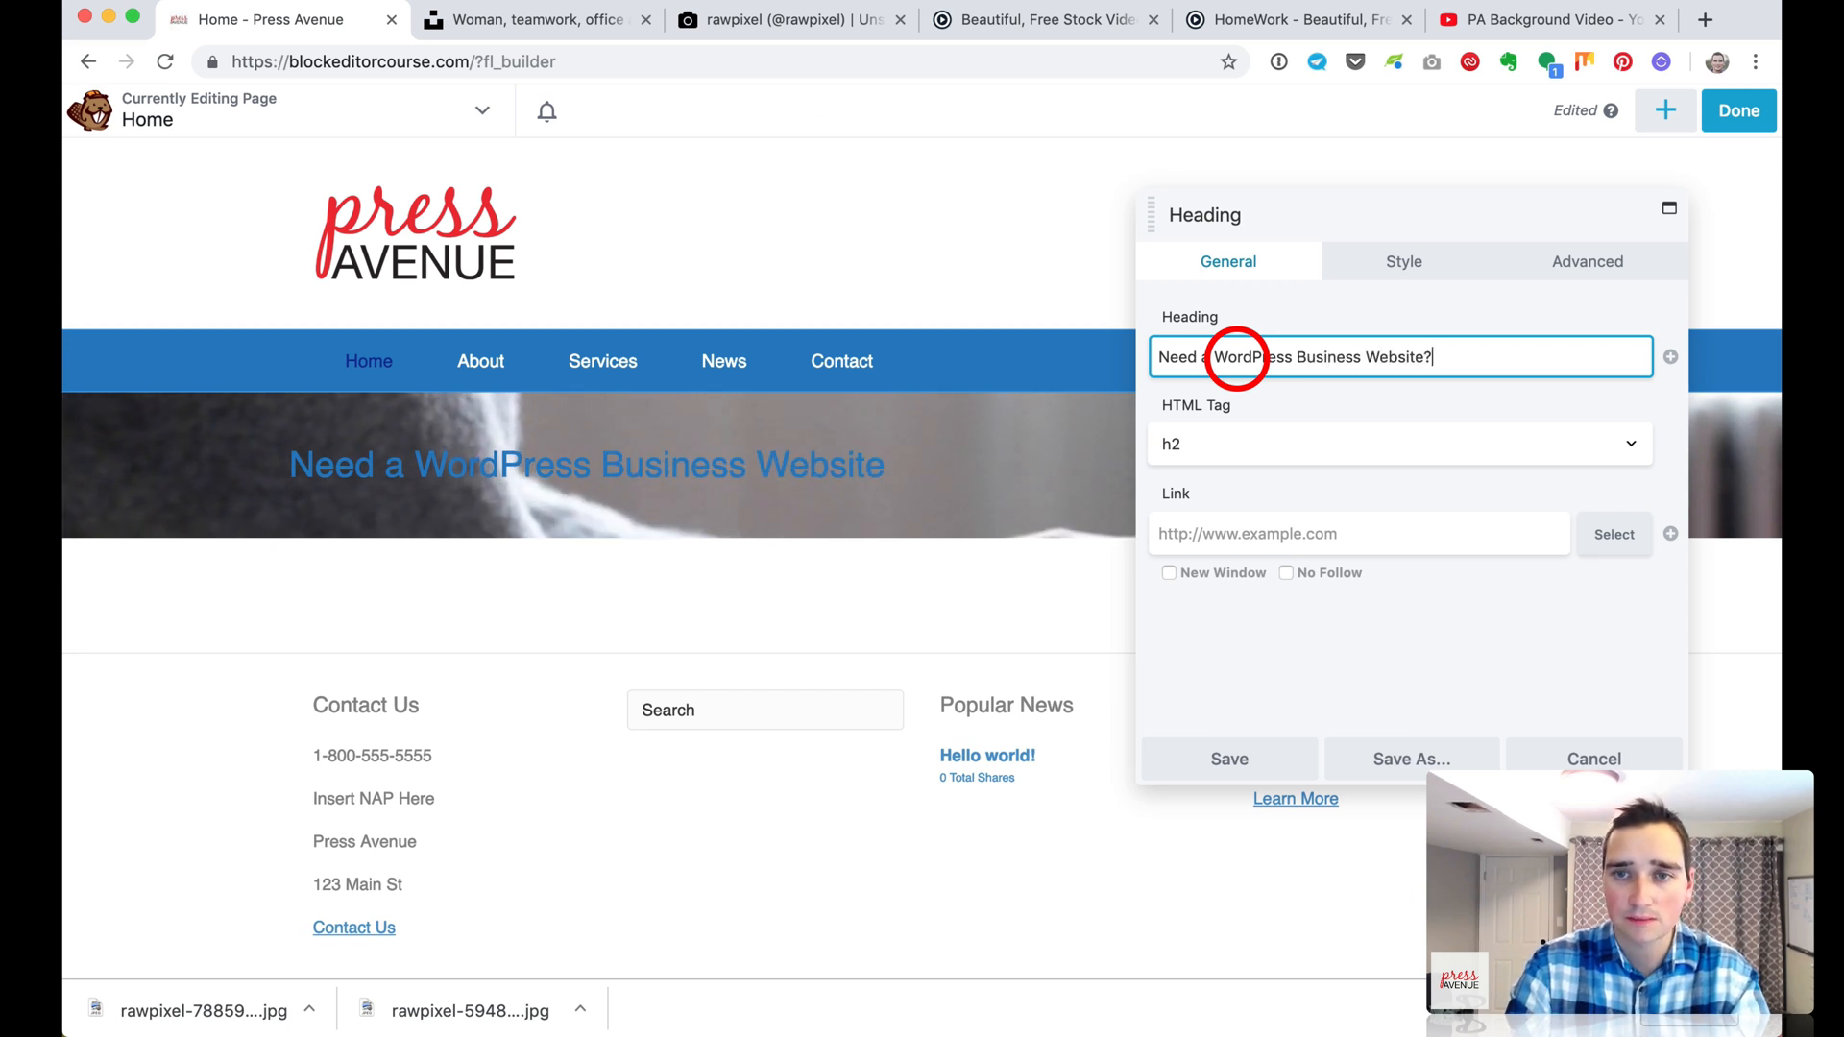
{"action": "triple_click", "coordinate": [1236, 356]}
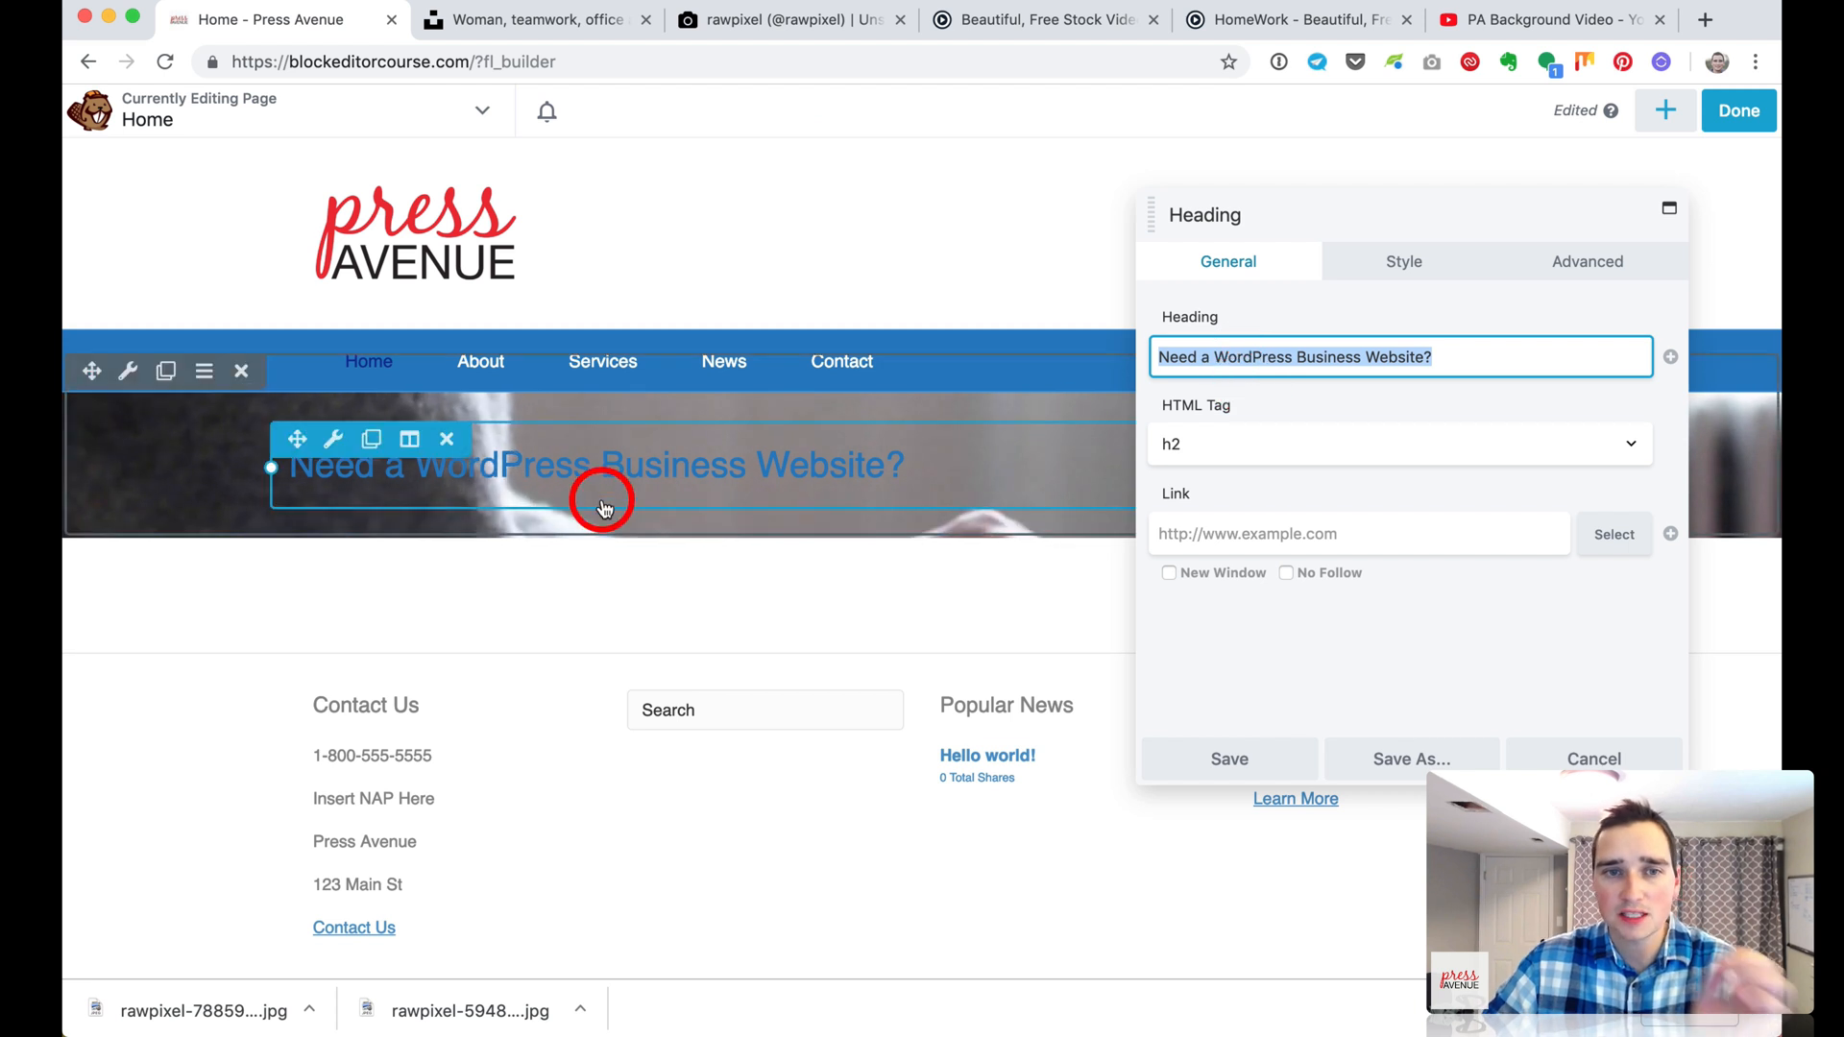
Set the heading color to #ffffff, store that color as a preset and check the preset list
{"action": "left_click", "coordinate": [1392, 257]}
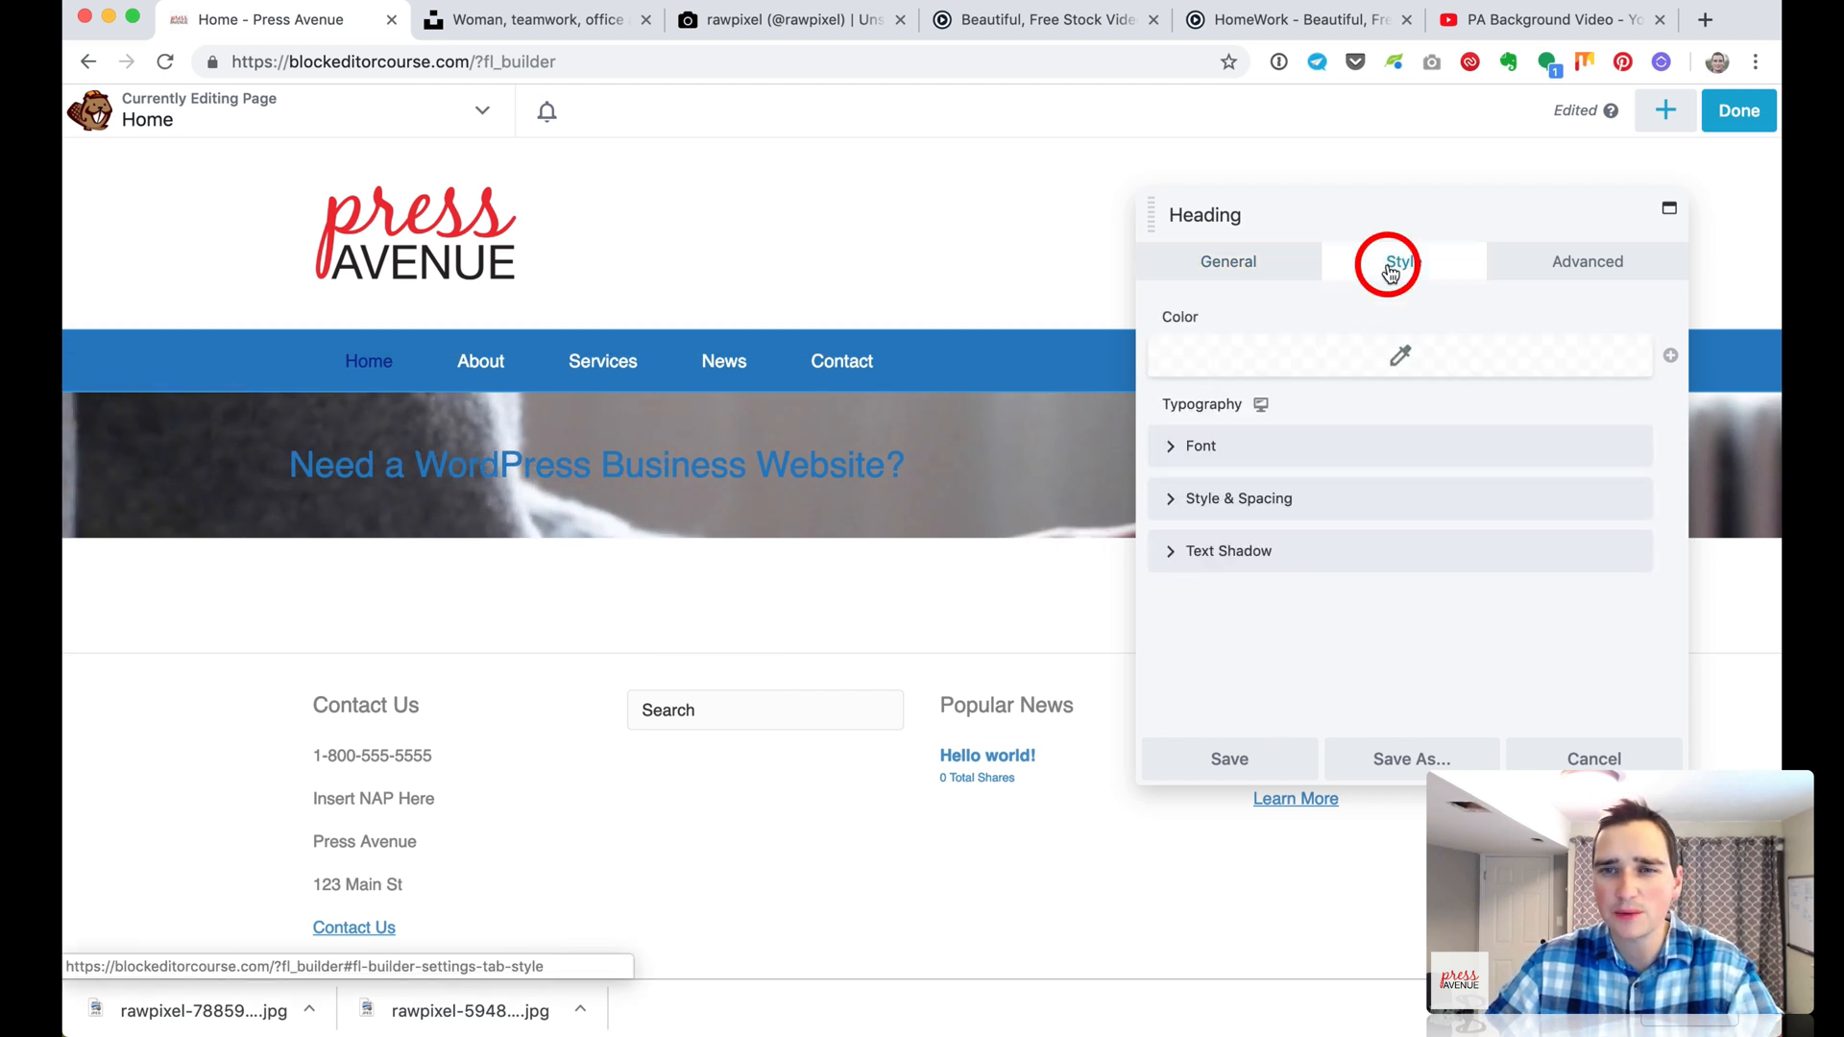
{"action": "left_click", "coordinate": [1366, 357]}
{"action": "mouse_move", "coordinate": [1297, 672]}
{"action": "left_mouse_down"}
{"action": "mouse_move", "coordinate": [1133, 670]}
{"action": "mouse_move", "coordinate": [1137, 654]}
{"action": "left_mouse_up"}
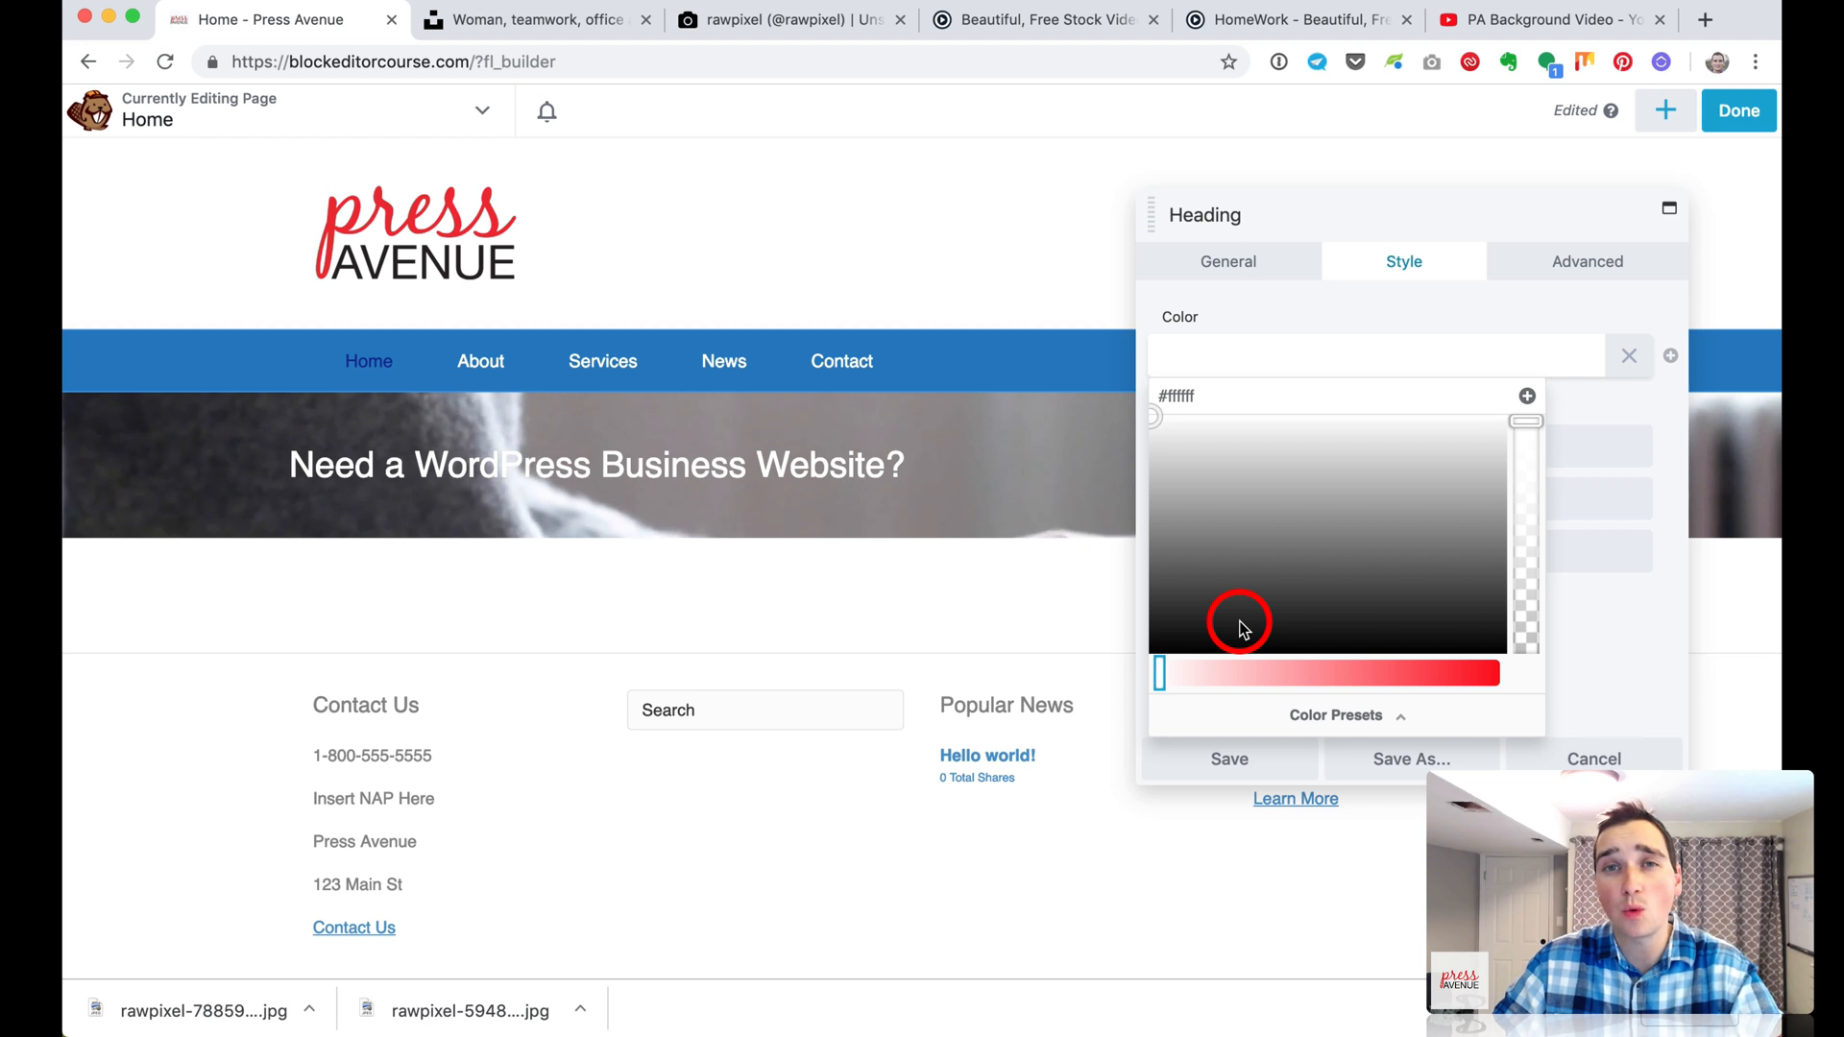
{"action": "left_click", "coordinate": [1527, 397]}
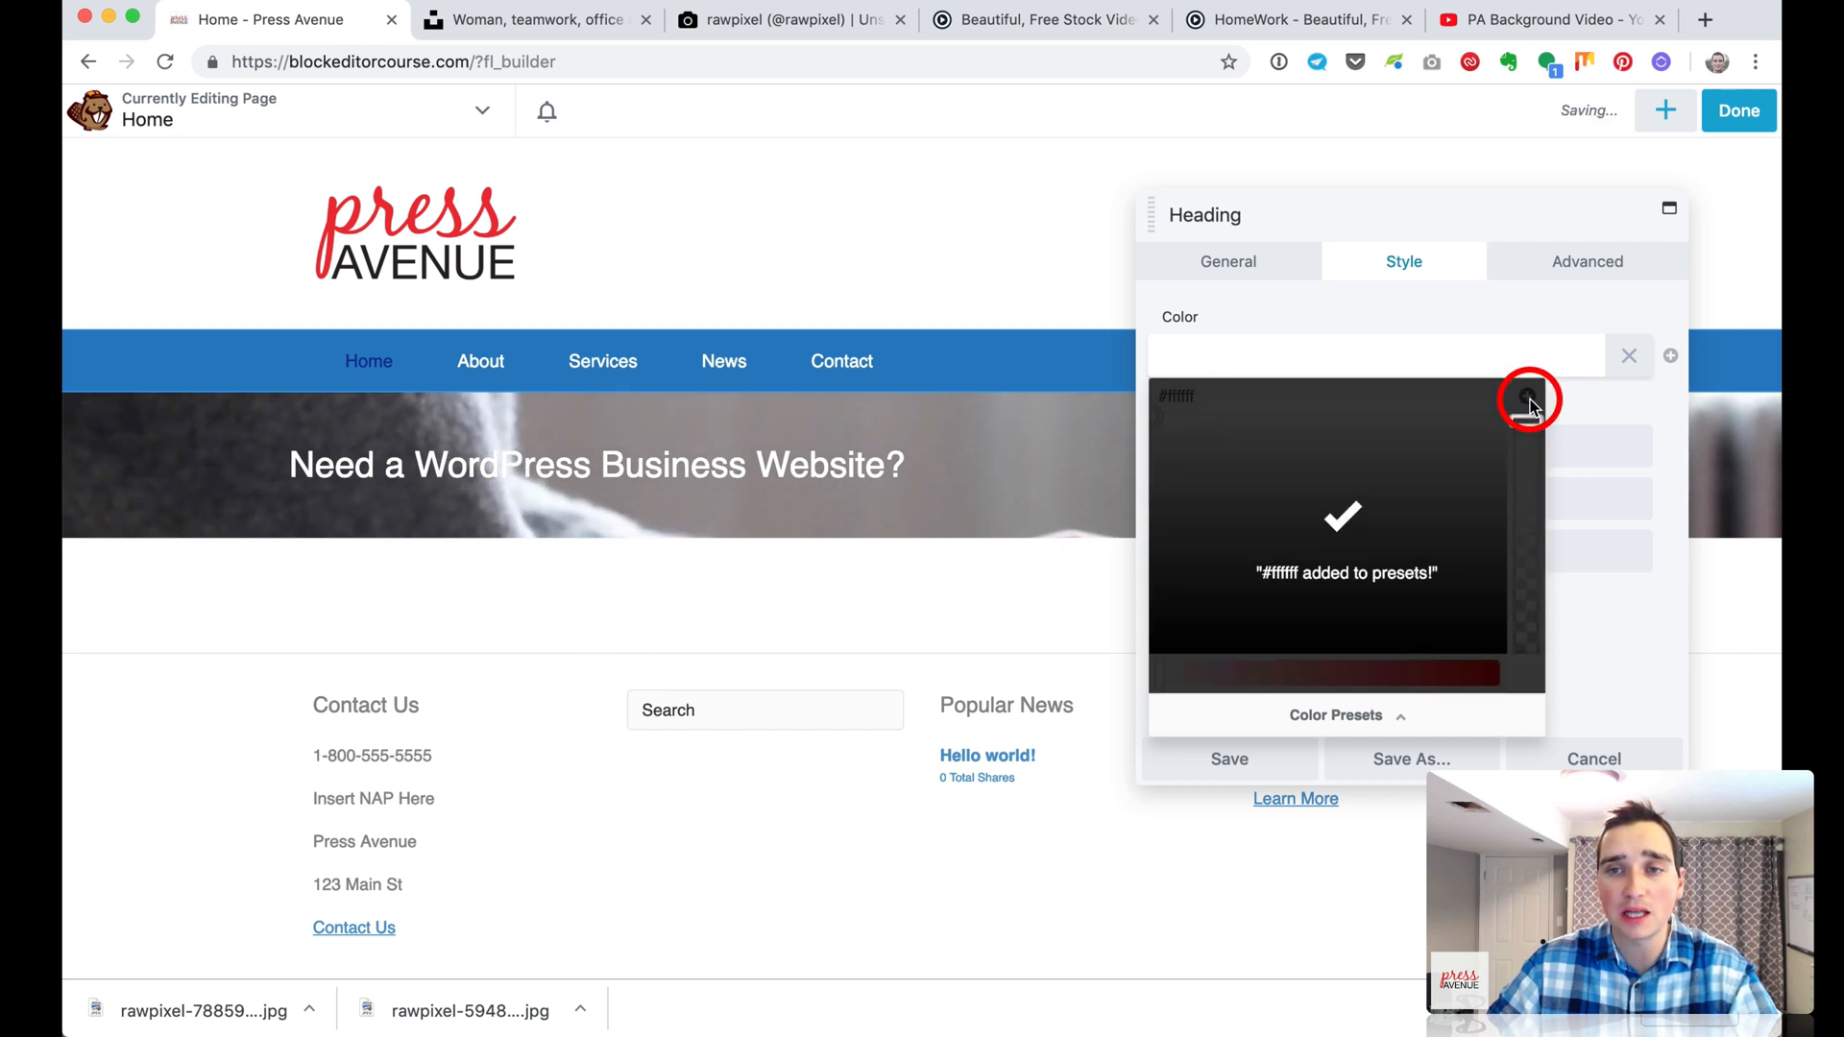
{"action": "left_click", "coordinate": [1582, 410]}
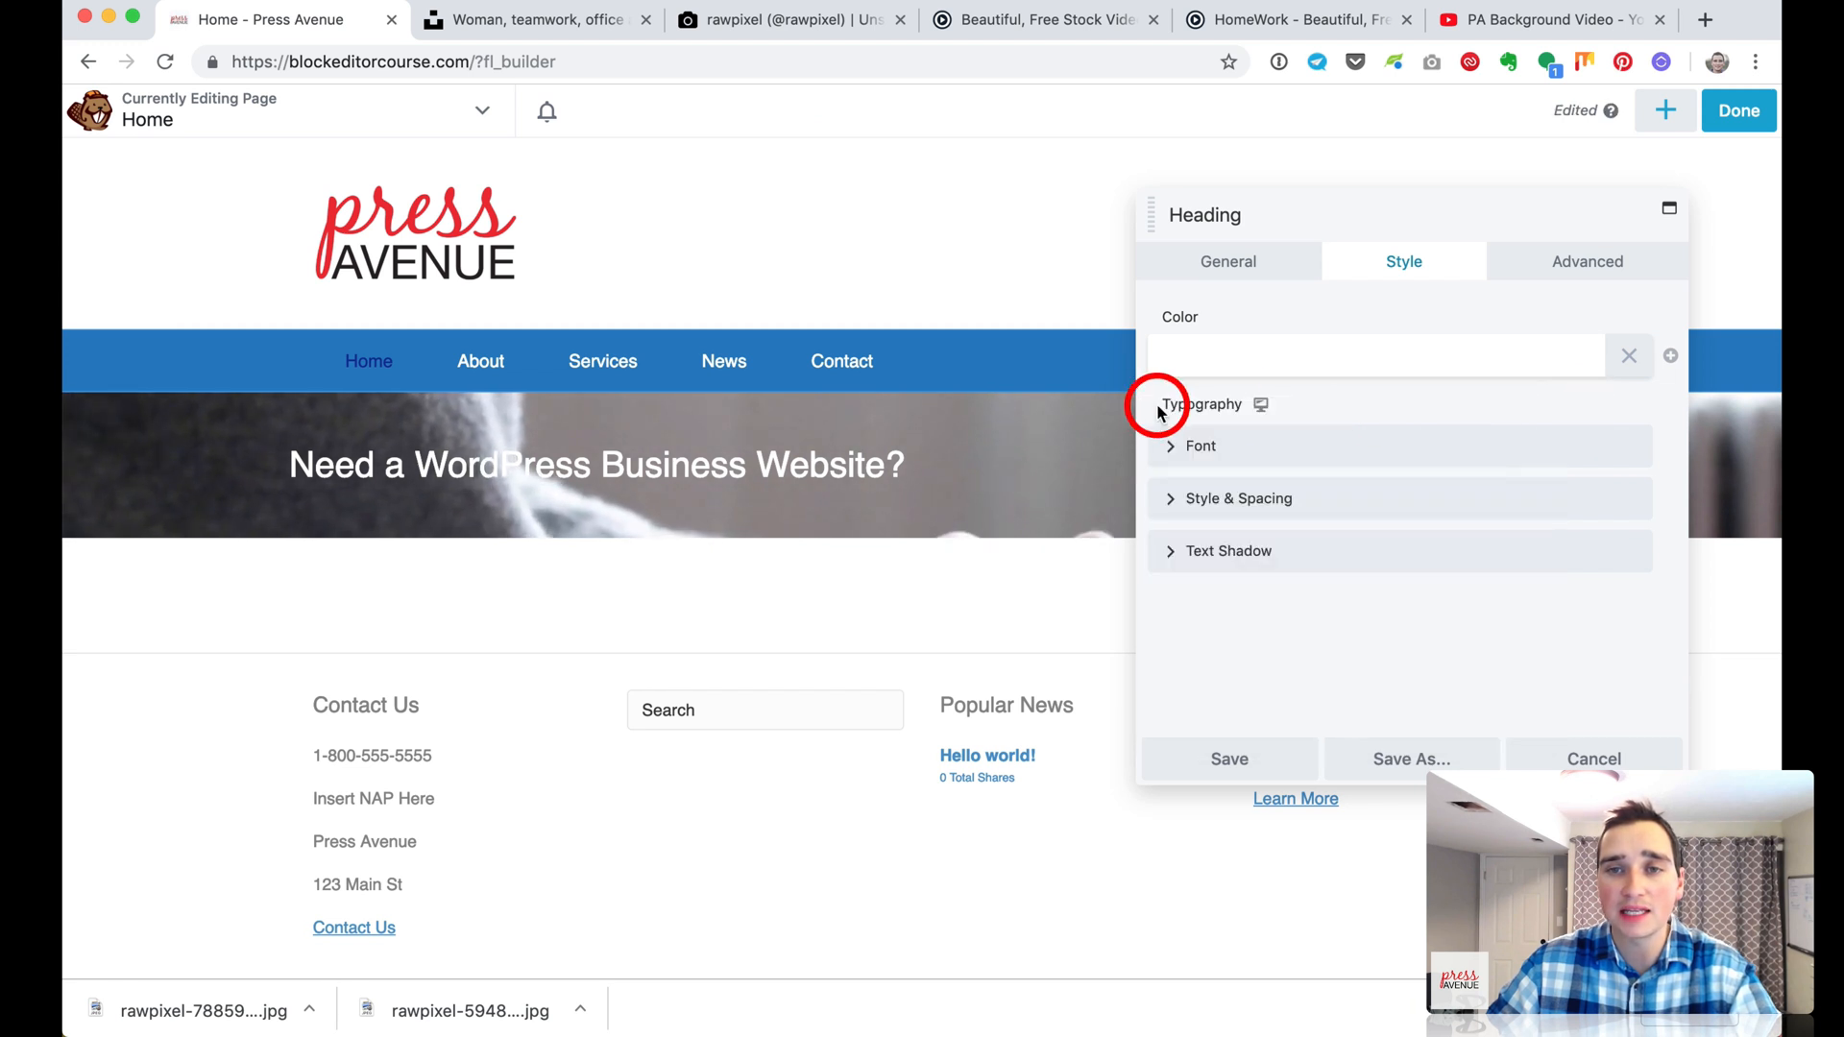
{"action": "left_click", "coordinate": [1222, 360]}
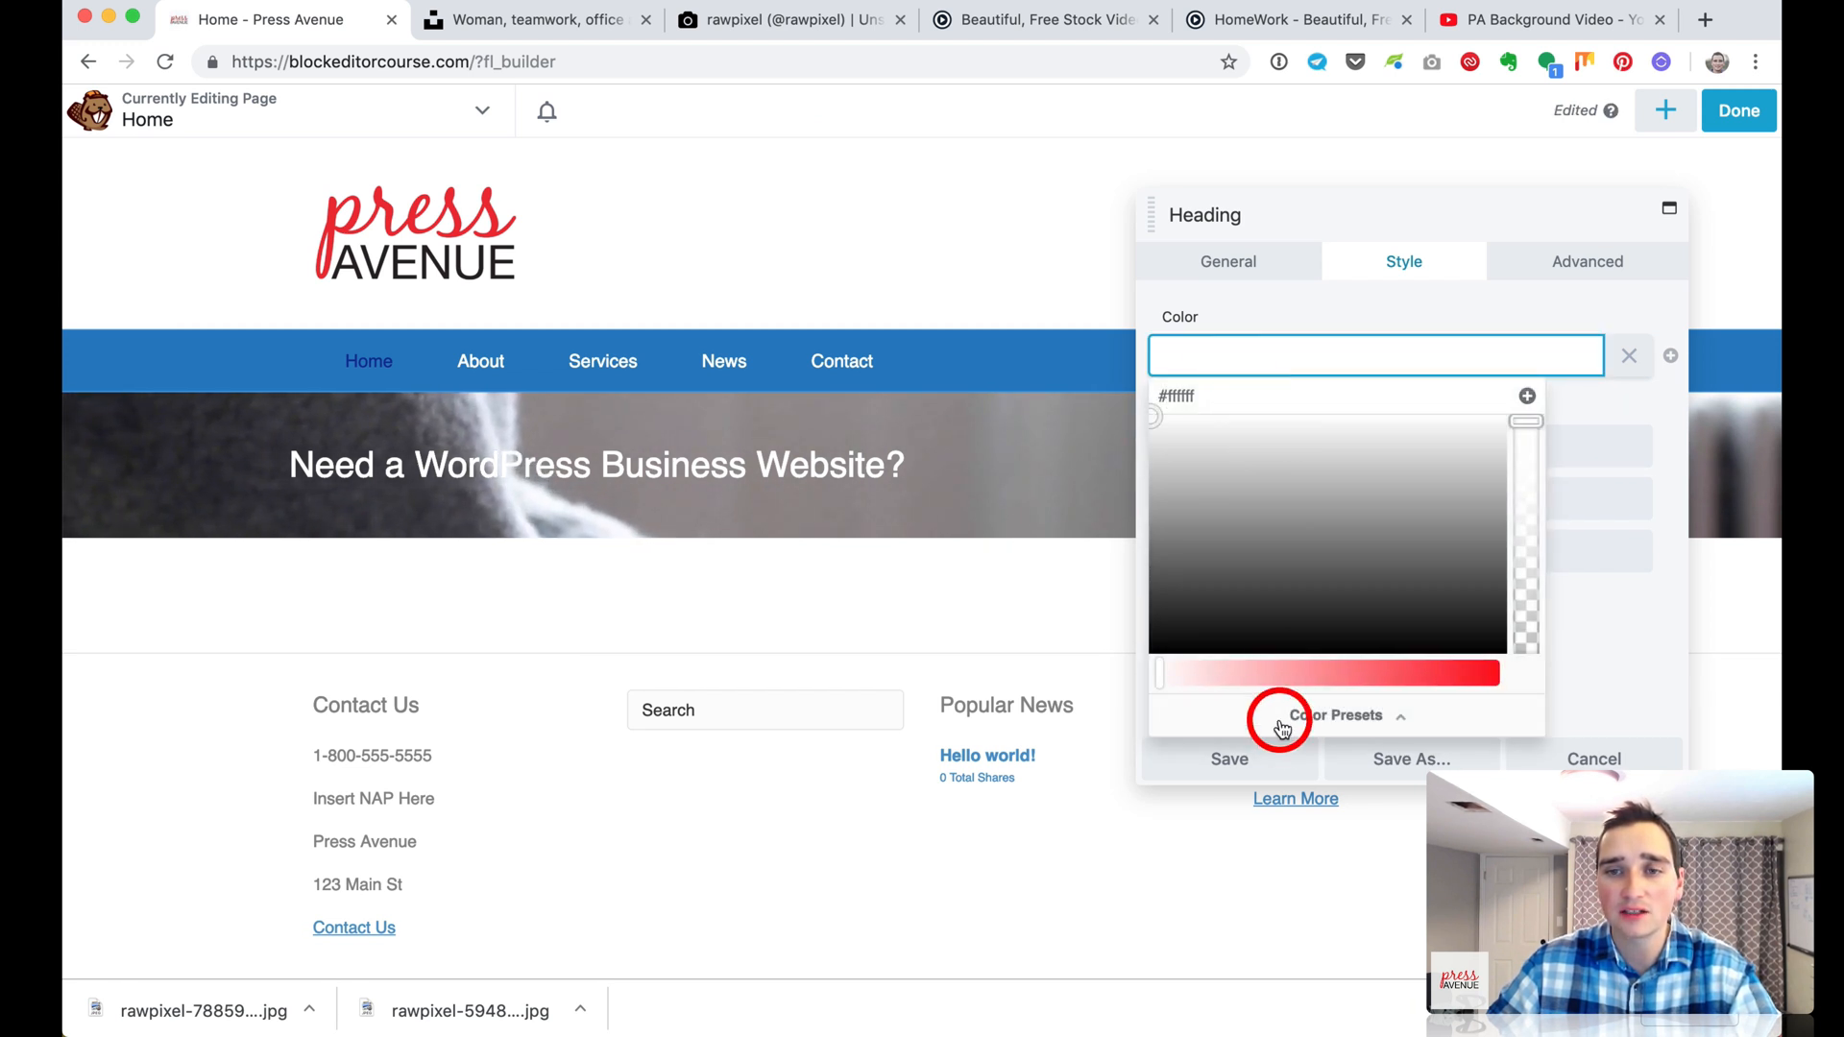
{"action": "left_click", "coordinate": [1326, 723]}
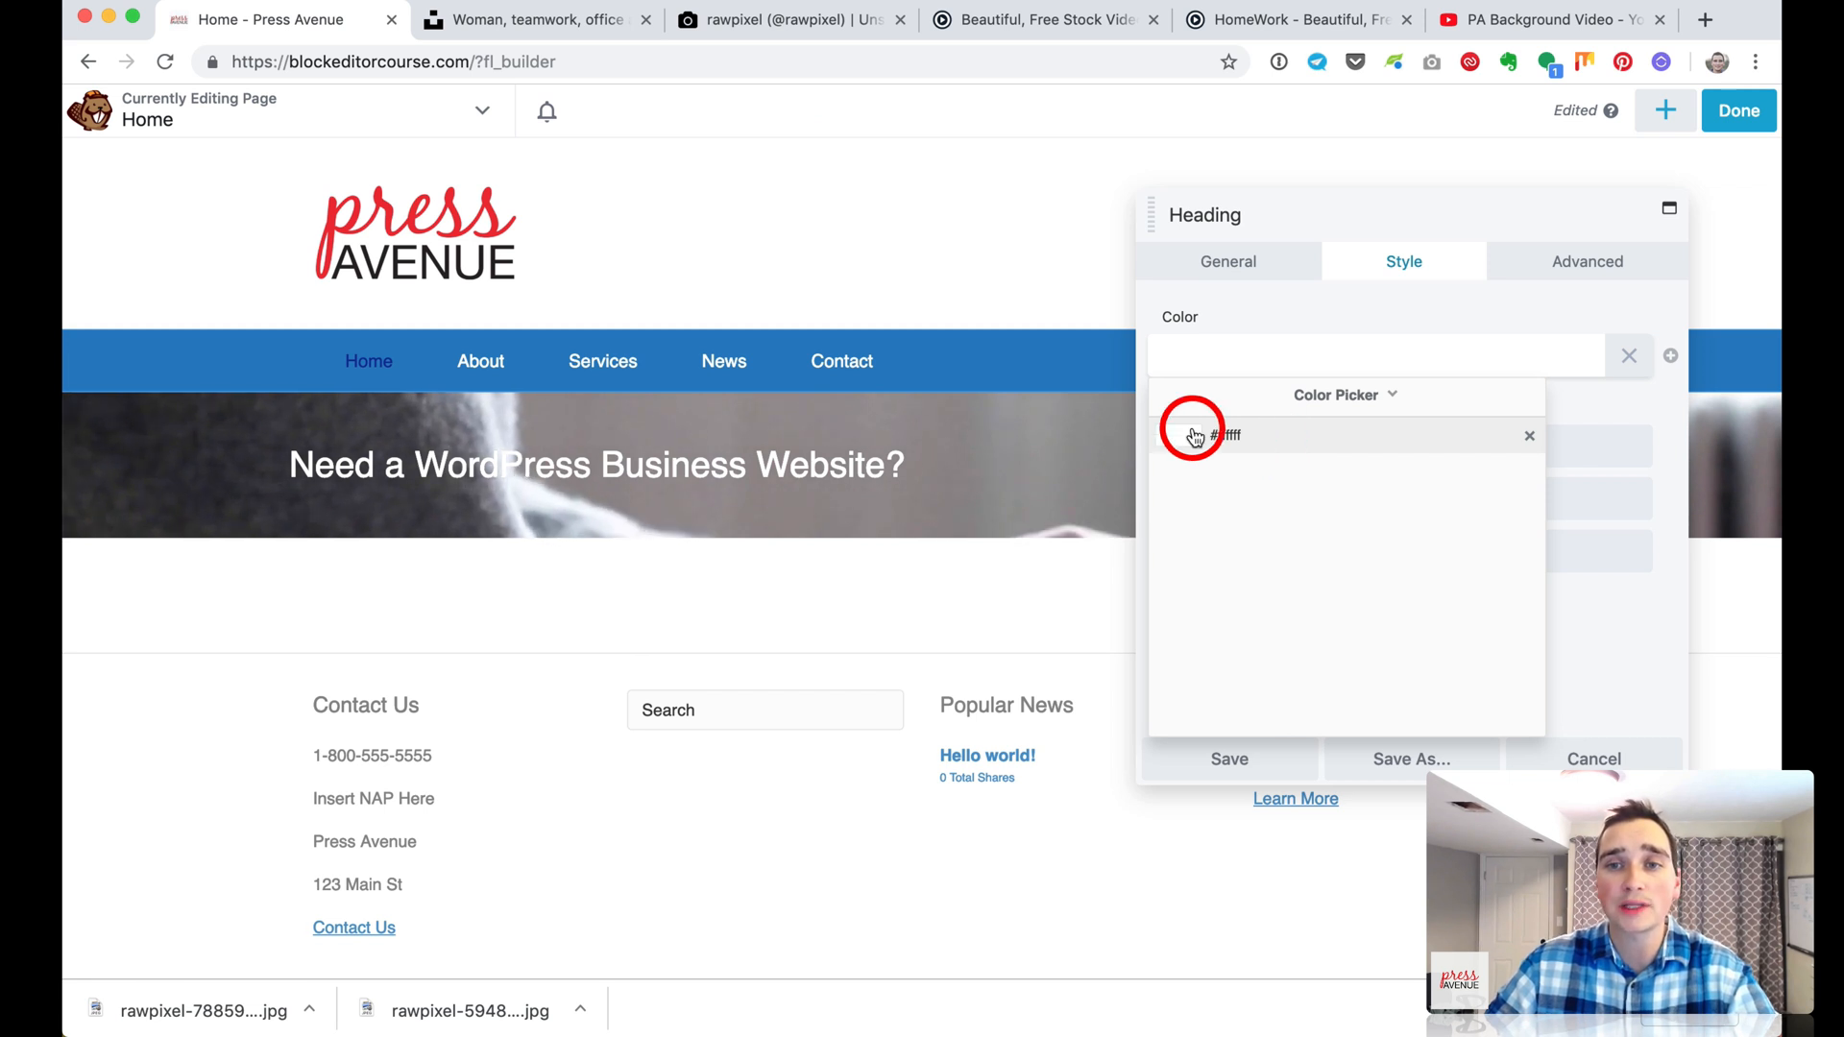
{"action": "left_click", "coordinate": [1311, 395]}
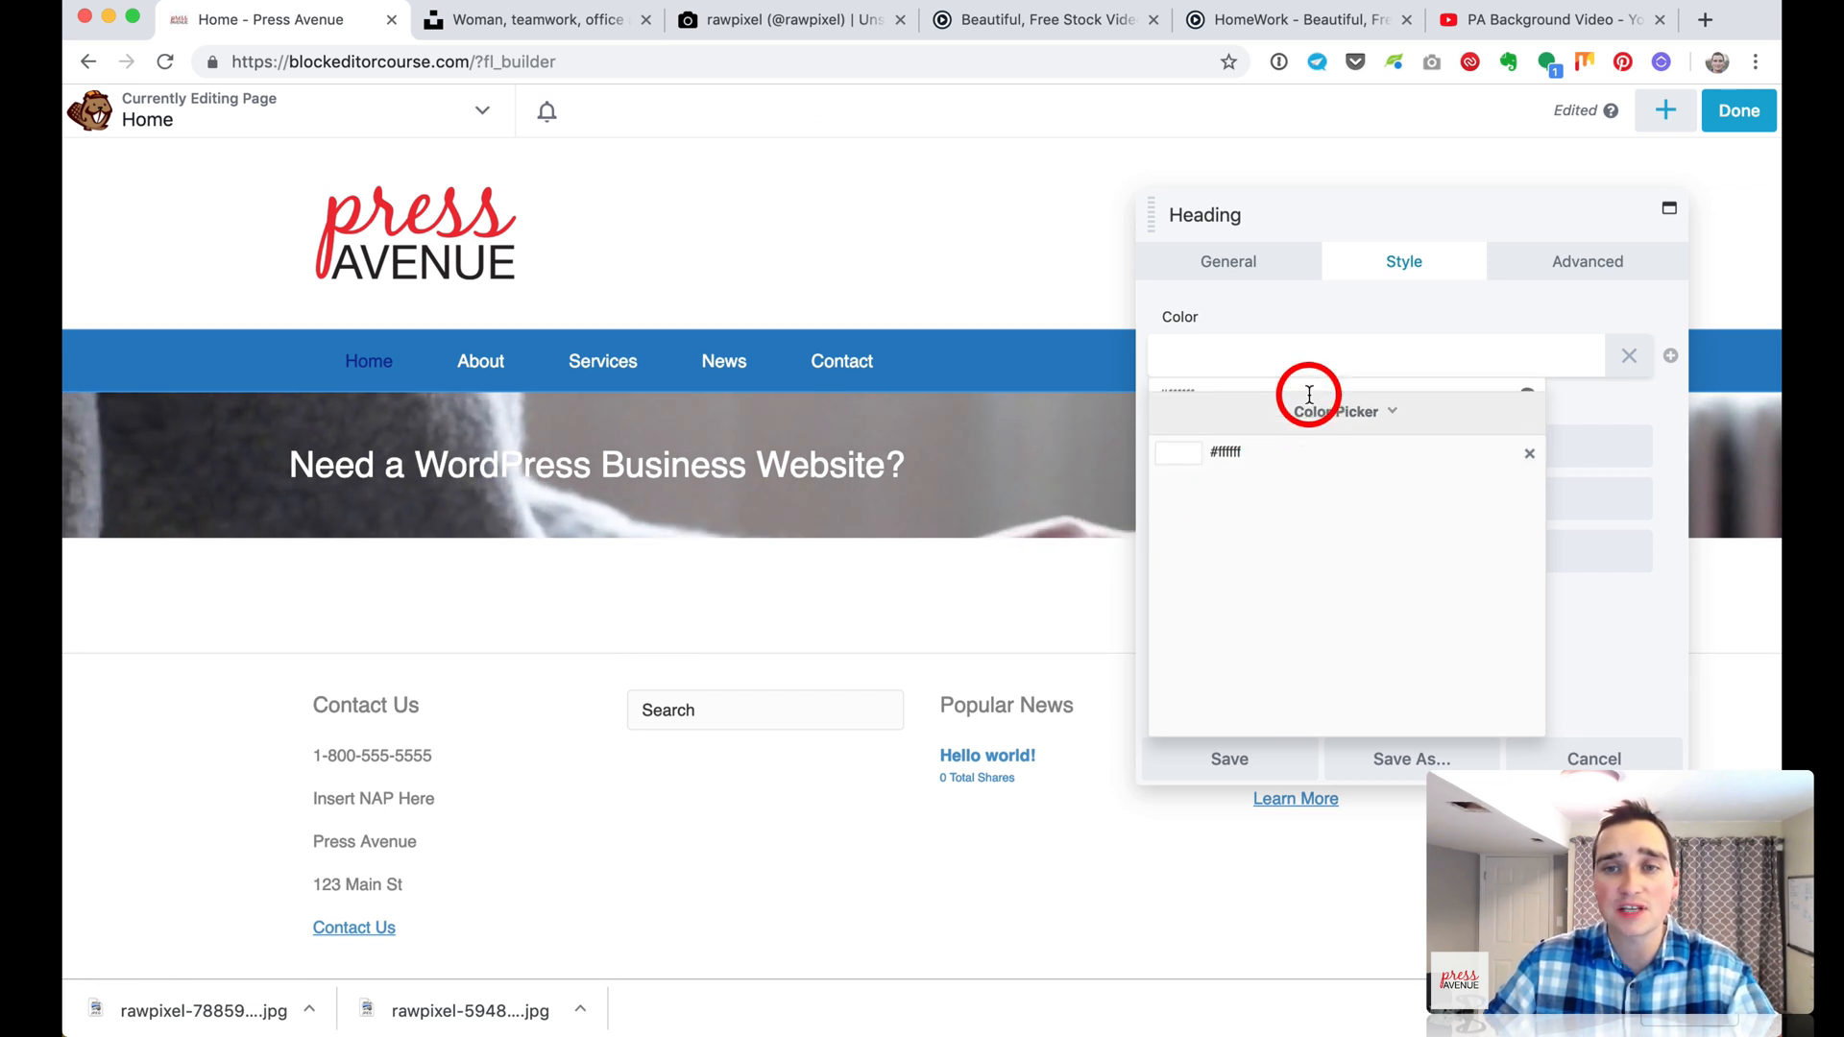
{"action": "left_click", "coordinate": [1311, 309]}
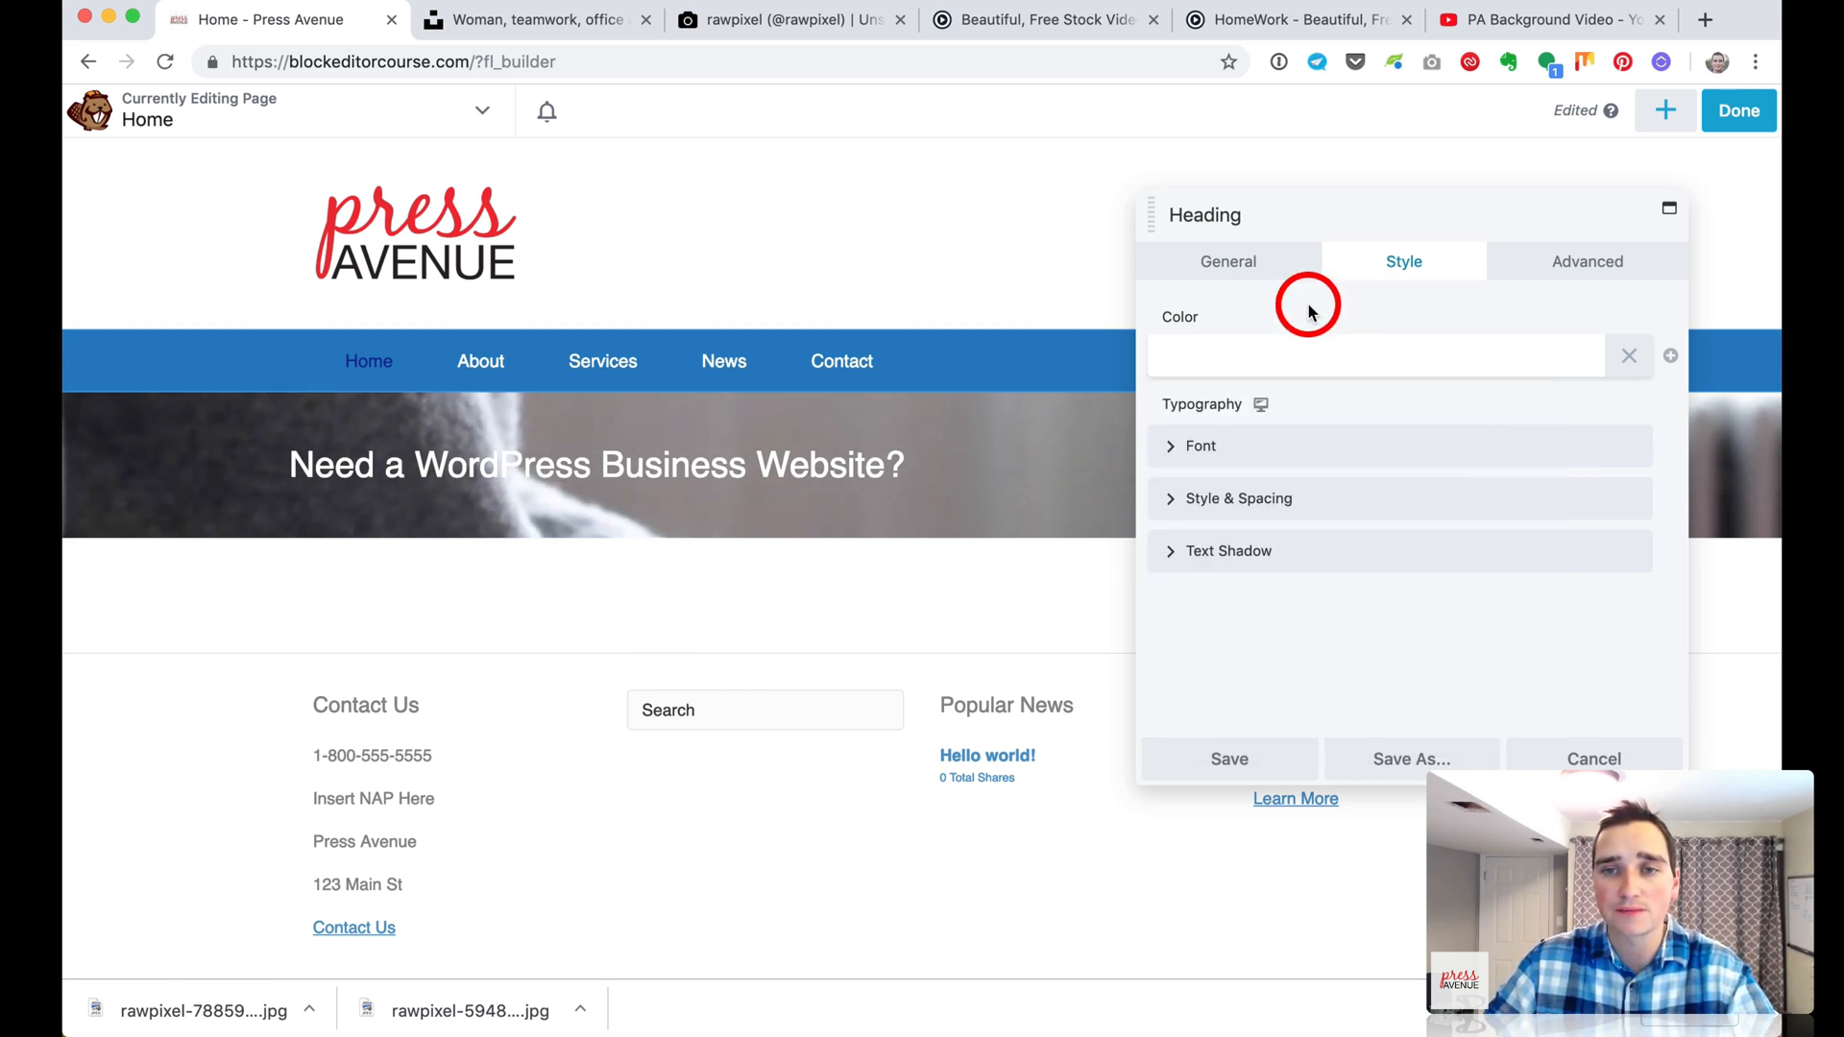
Set the heading's font size to 36 px with left alignment, and save the module
{"action": "left_click", "coordinate": [1212, 446]}
{"action": "left_click", "coordinate": [1183, 613]}
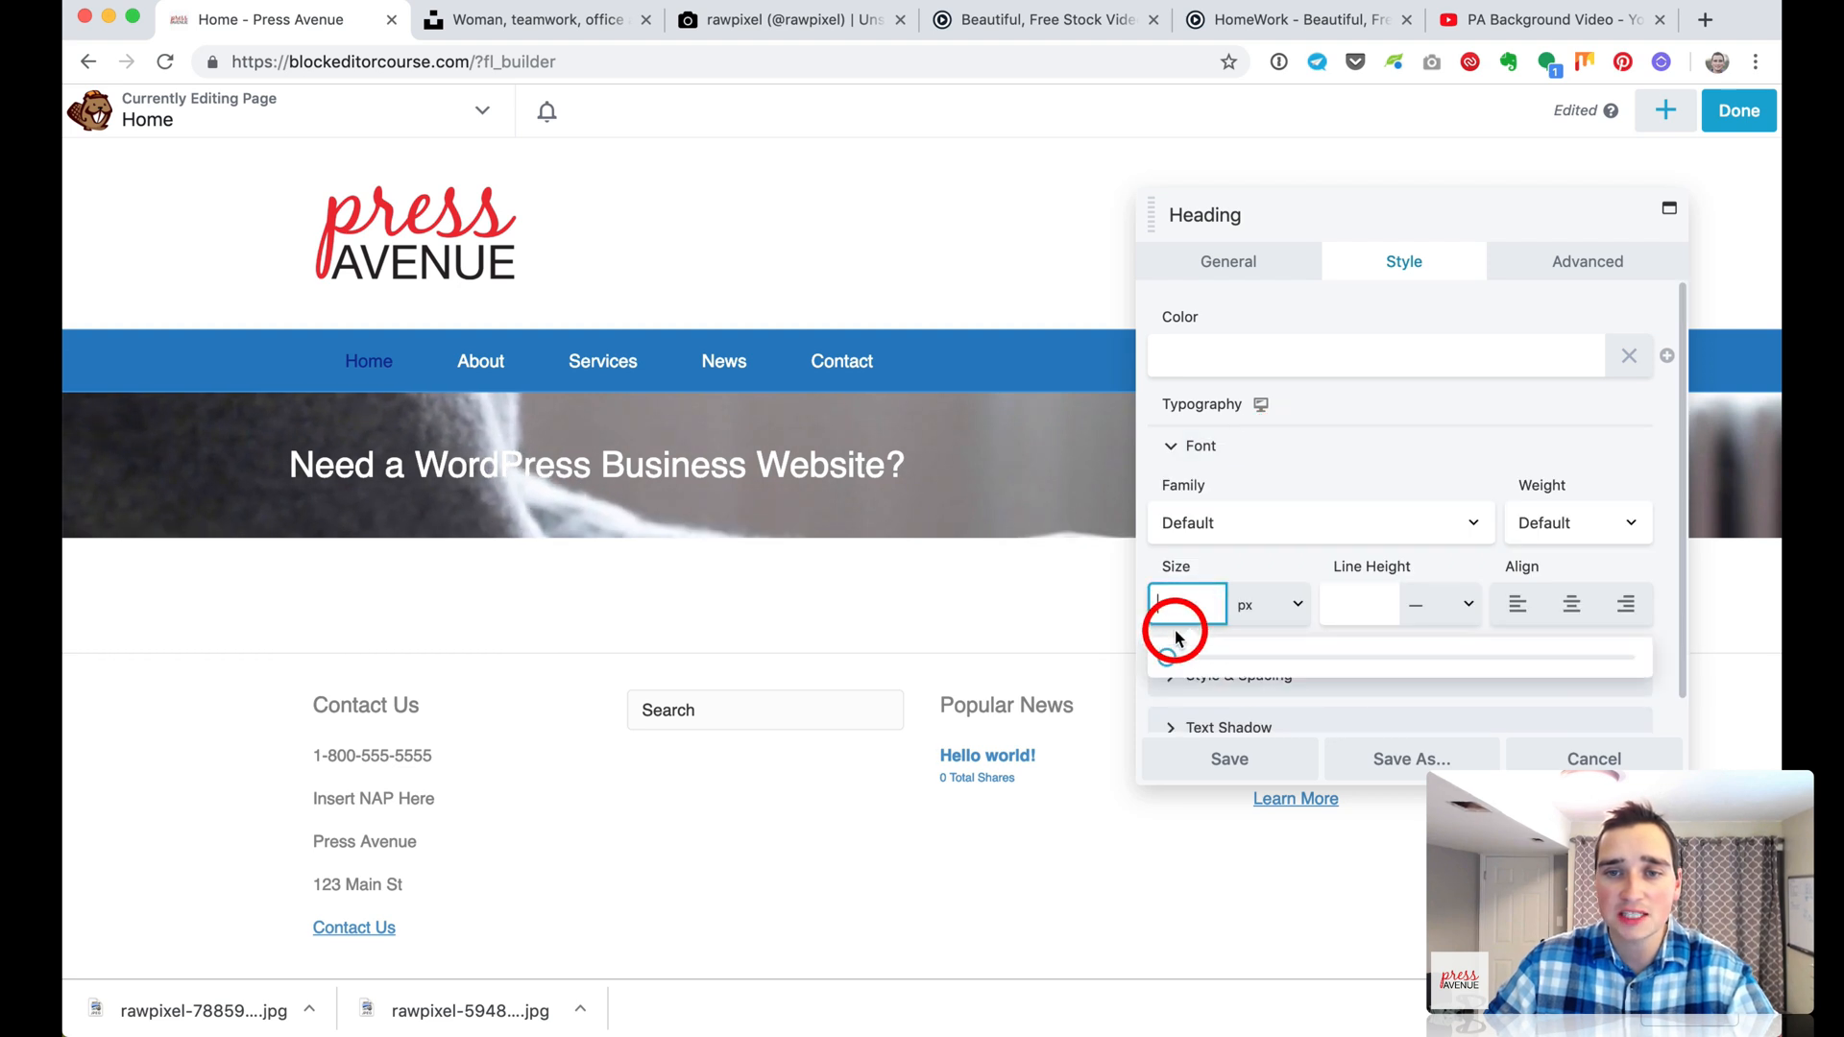
{"action": "left_click_drag", "start_coordinate": [1176, 660], "coordinate": [1338, 660]}
{"action": "left_click_drag", "start_coordinate": [1284, 656], "coordinate": [1340, 657]}
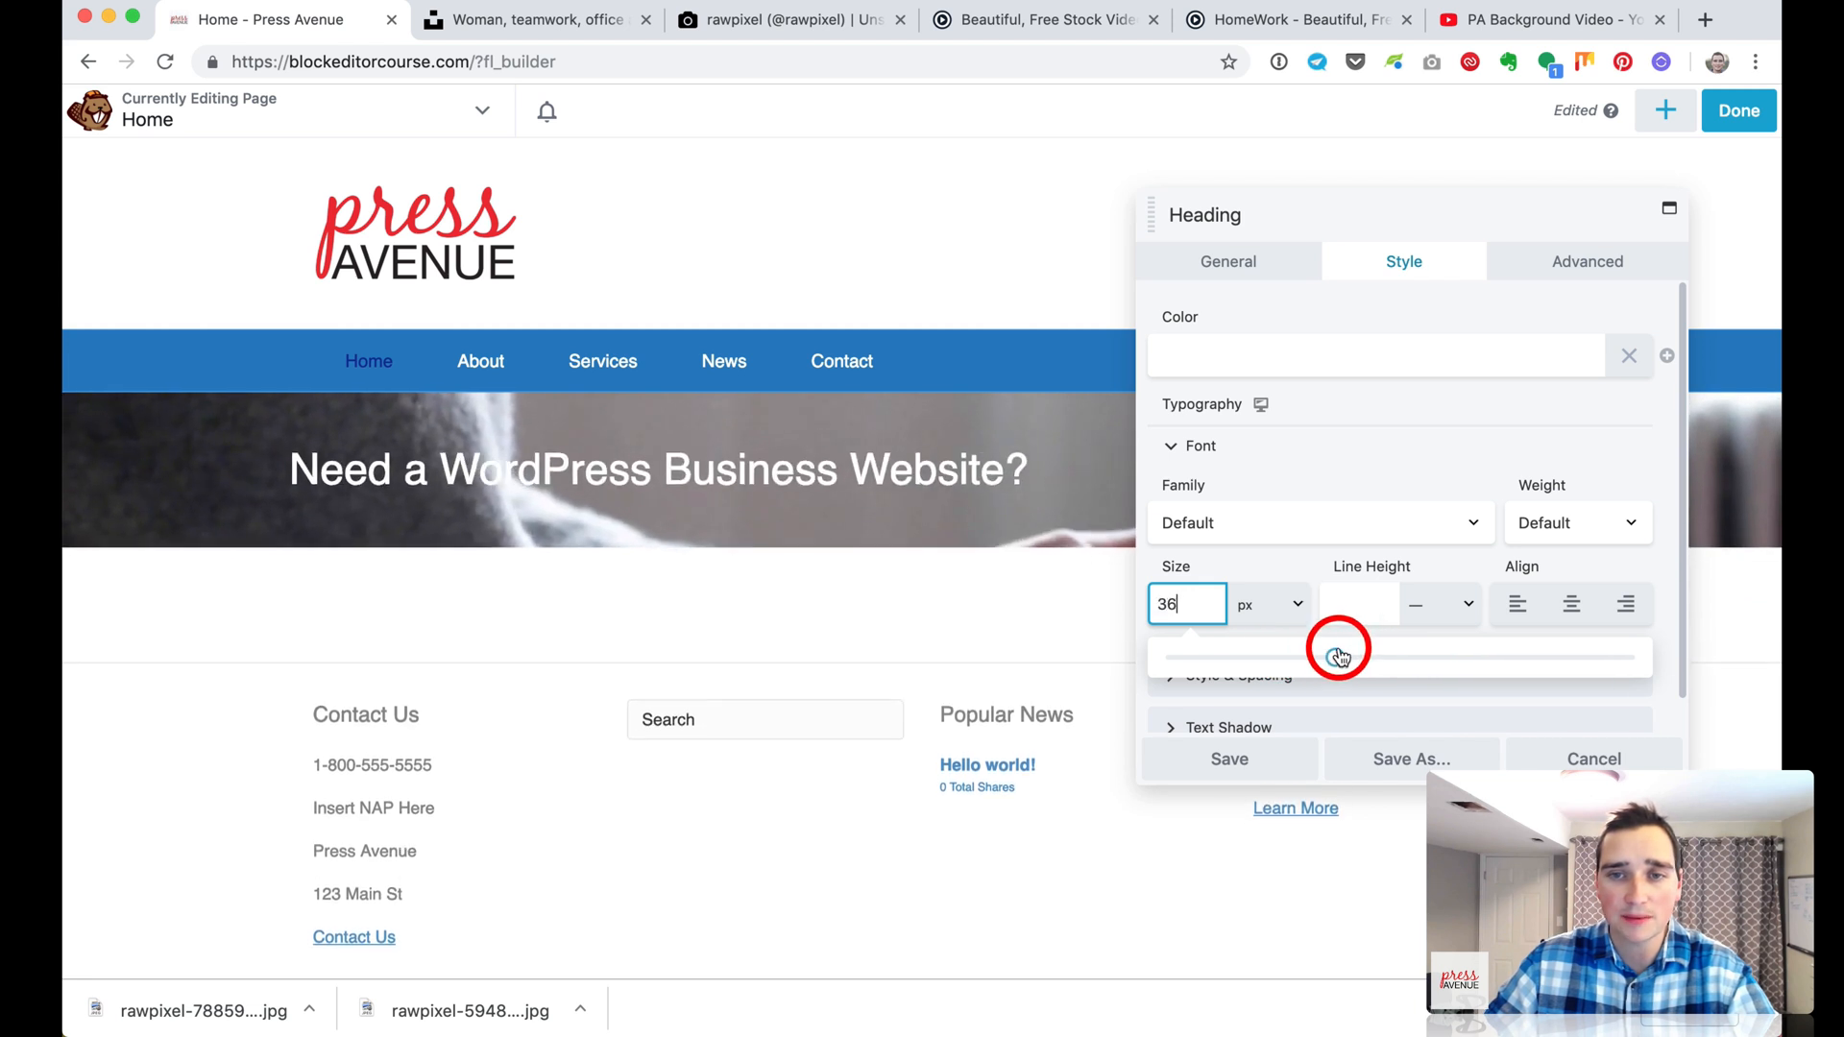
{"action": "left_click", "coordinate": [1571, 605]}
{"action": "left_click", "coordinate": [1515, 605]}
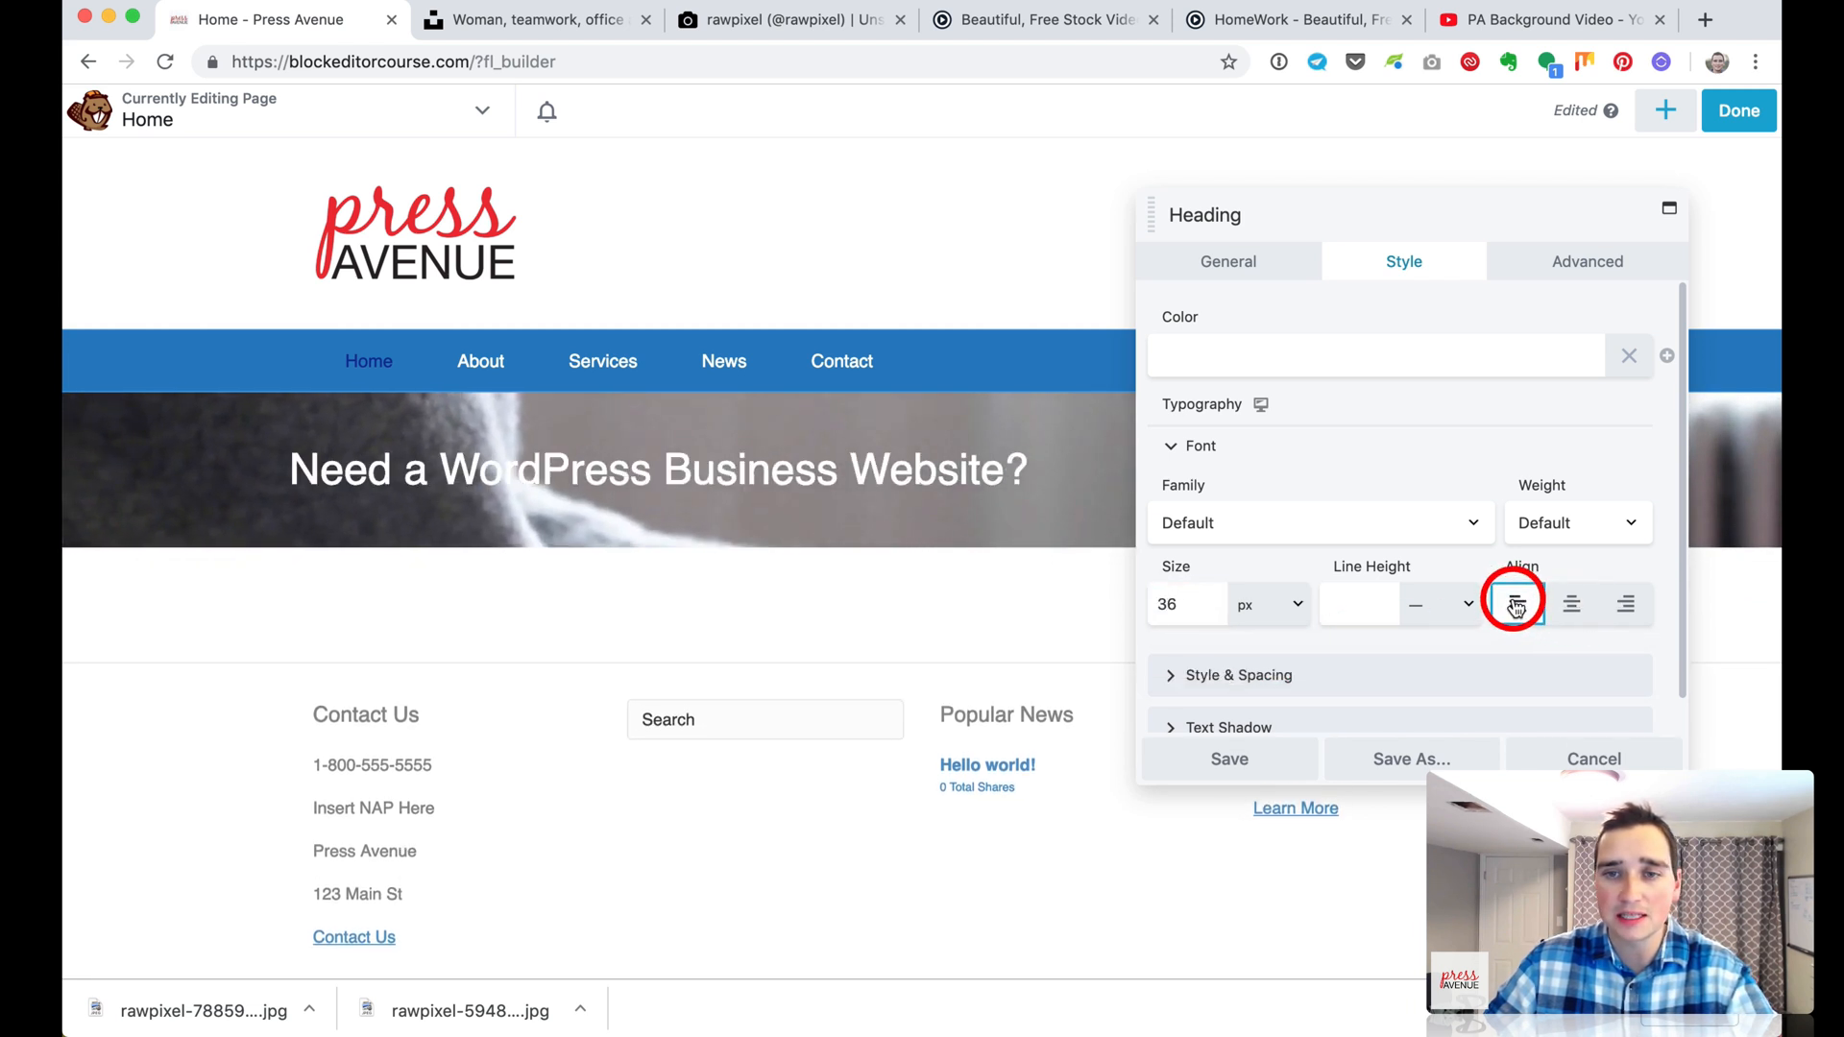
{"action": "scroll", "coordinate": [1313, 693], "scroll_direction": "down", "scroll_amount": 1}
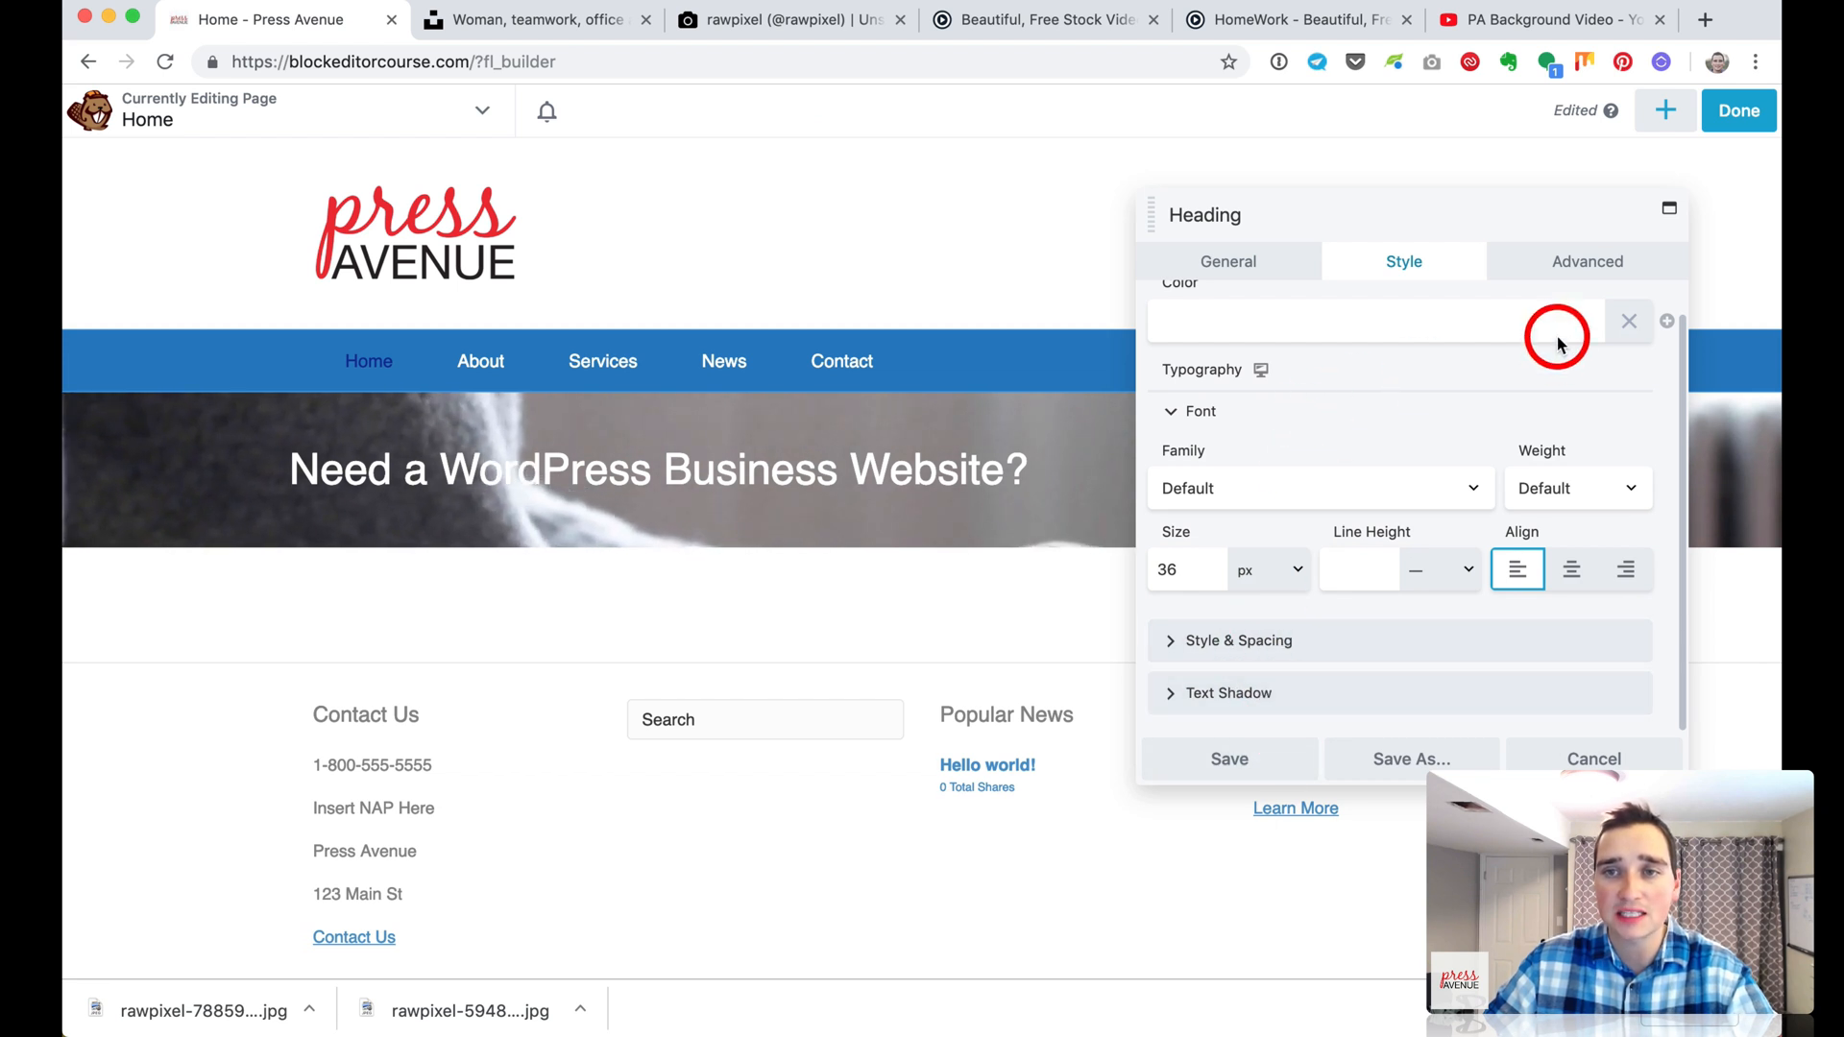
{"action": "left_click", "coordinate": [1250, 780]}
Add an Icon module below the heading and choose the first Font Awesome 5 Brands WordPress icon by searching for "wordp"
{"action": "left_click", "coordinate": [1664, 123]}
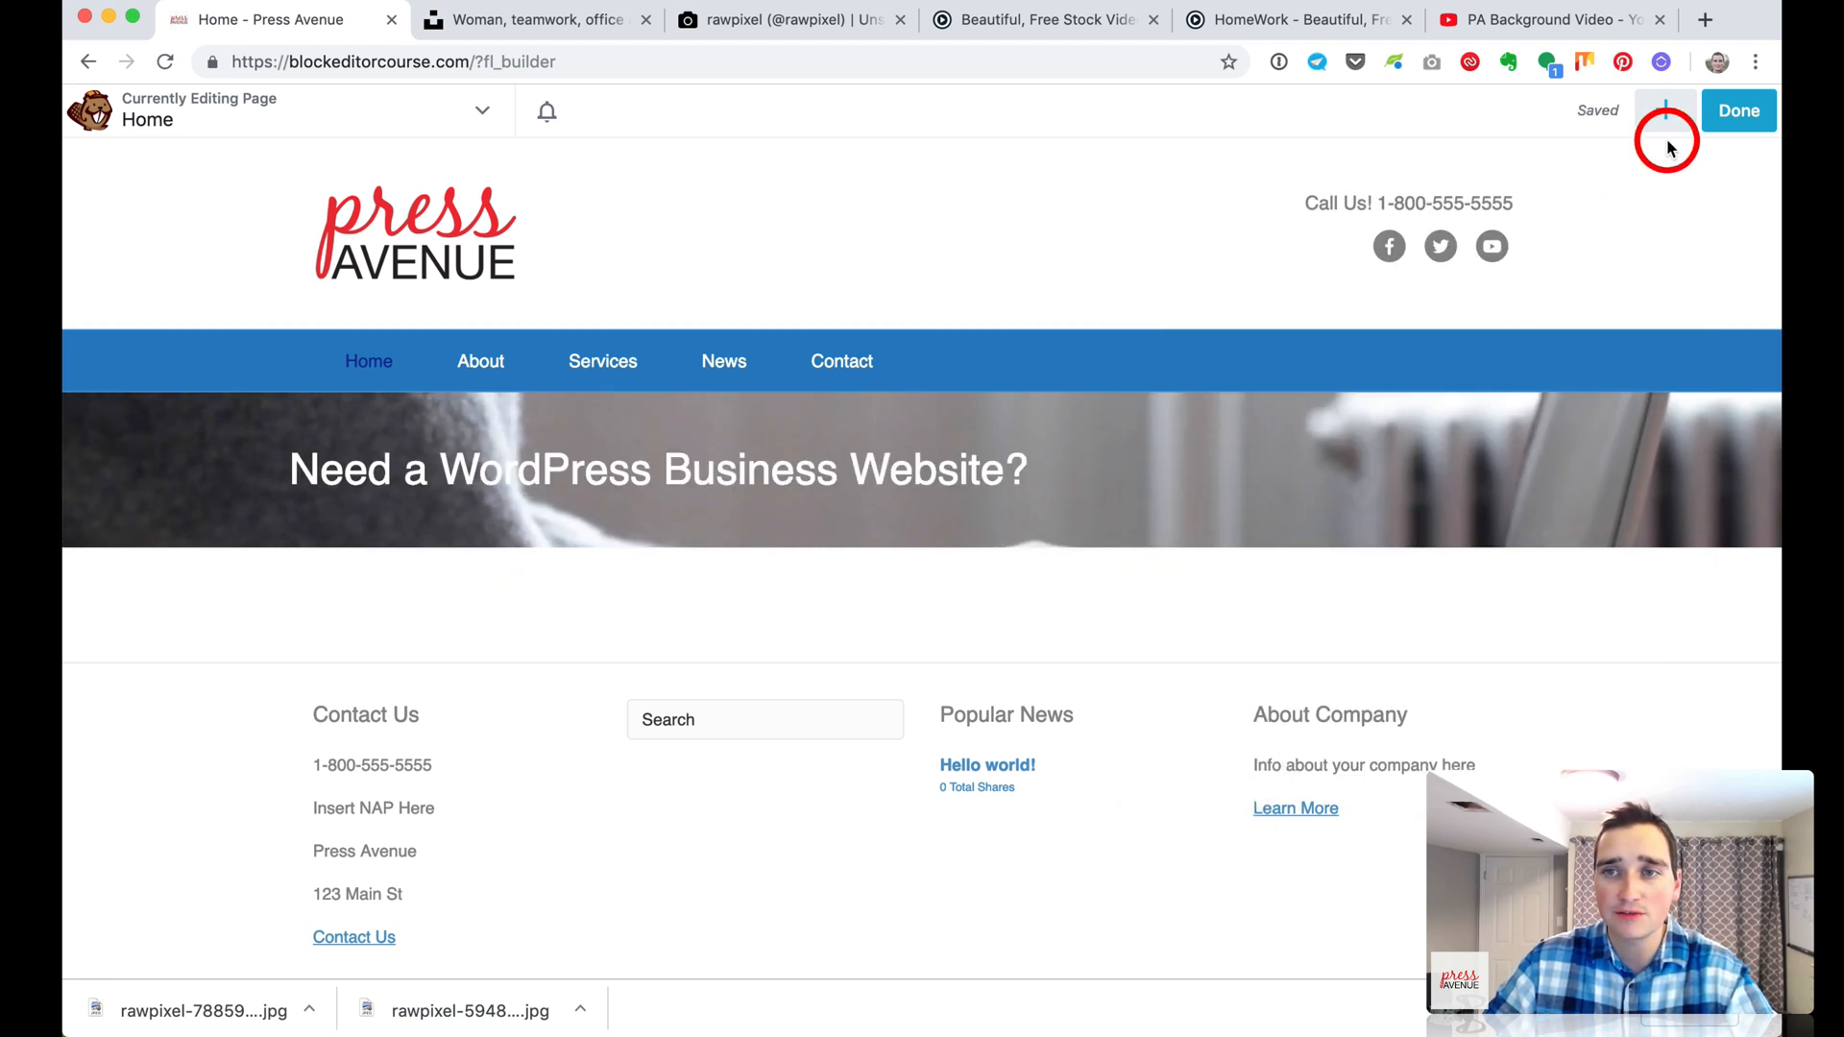
{"action": "scroll", "coordinate": [1646, 720], "scroll_direction": "down", "scroll_amount": 4}
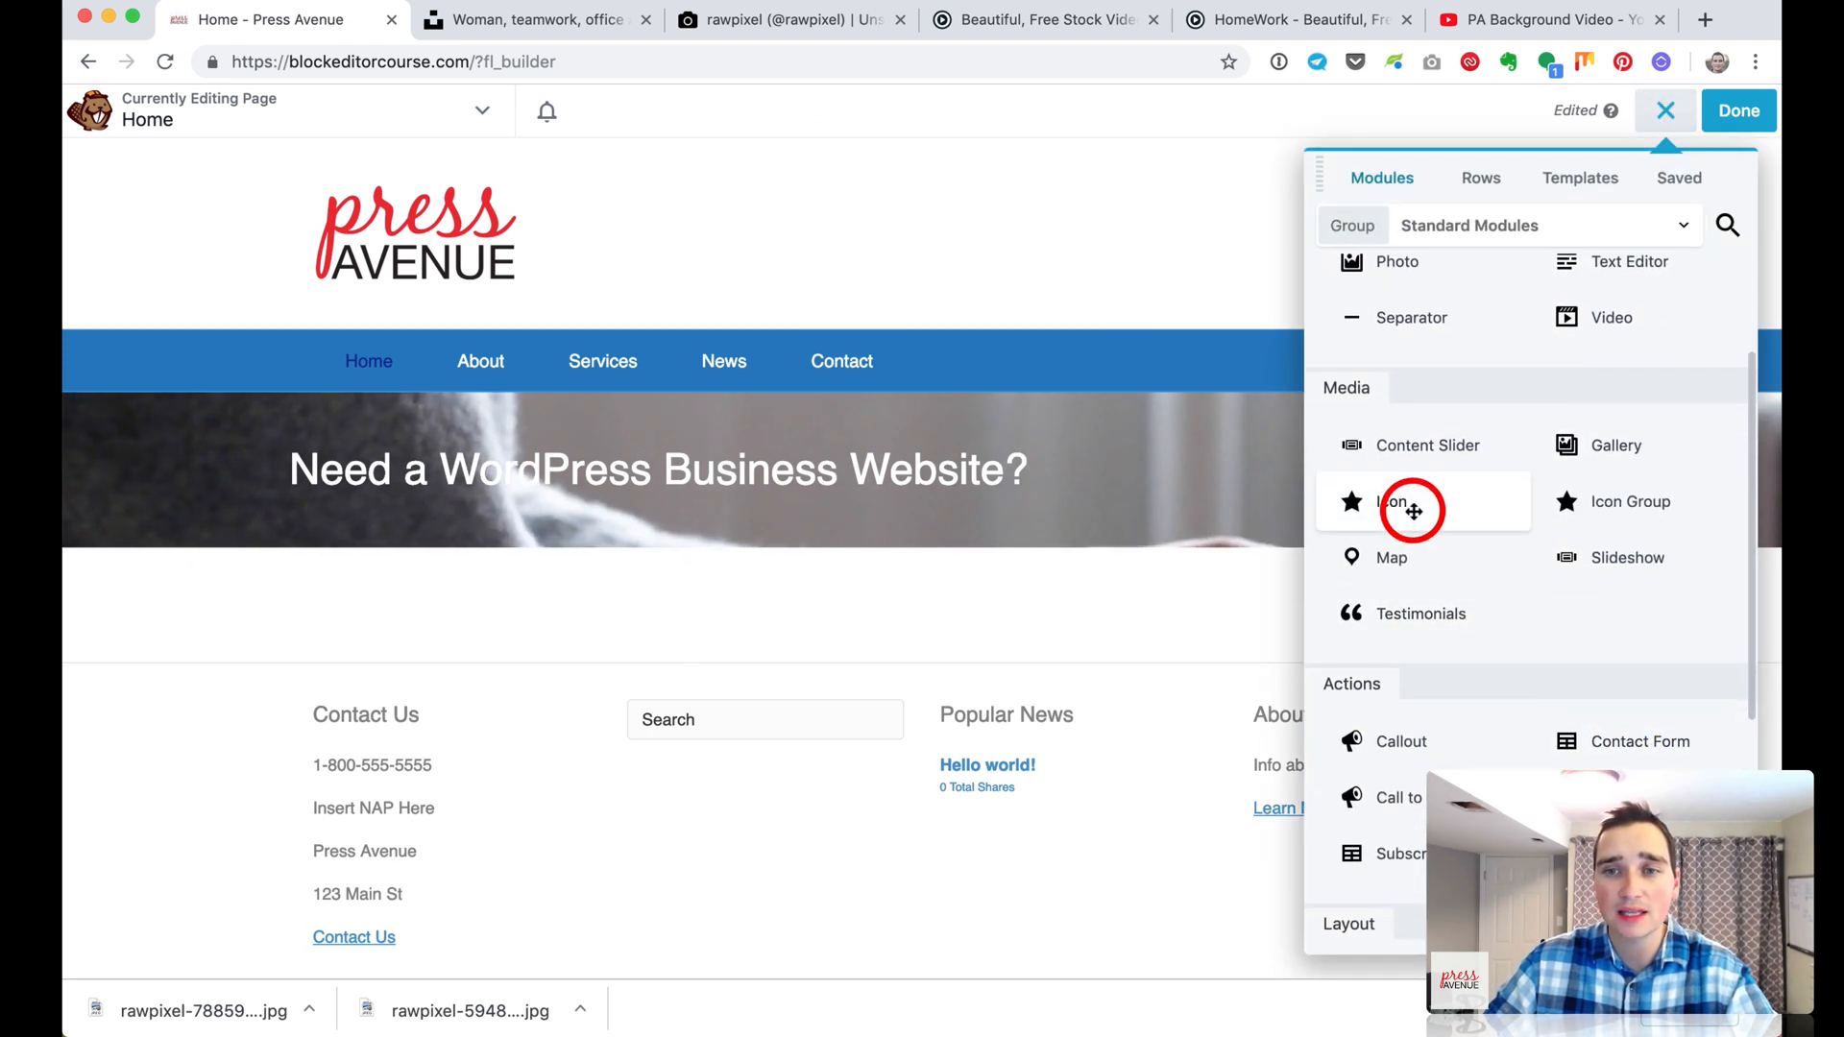
{"action": "left_click_drag", "start_coordinate": [1413, 511], "coordinate": [957, 556]}
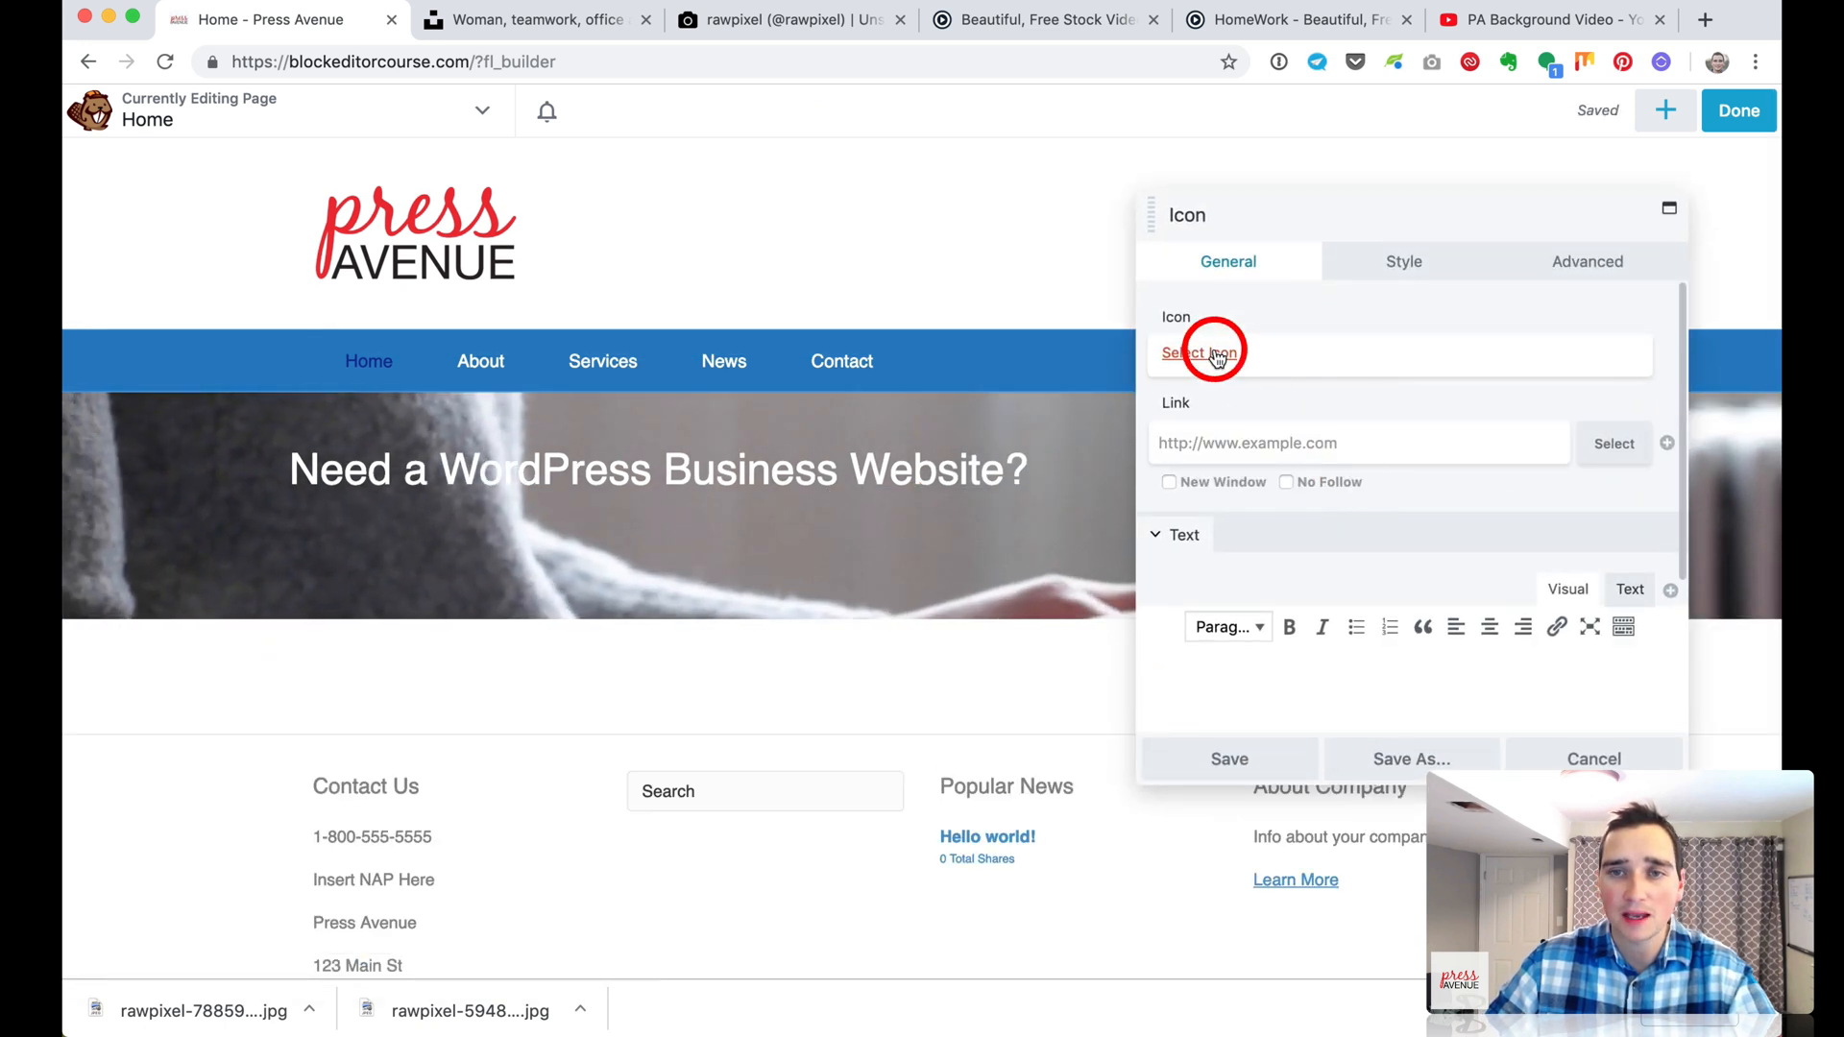
{"action": "left_click", "coordinate": [1216, 355]}
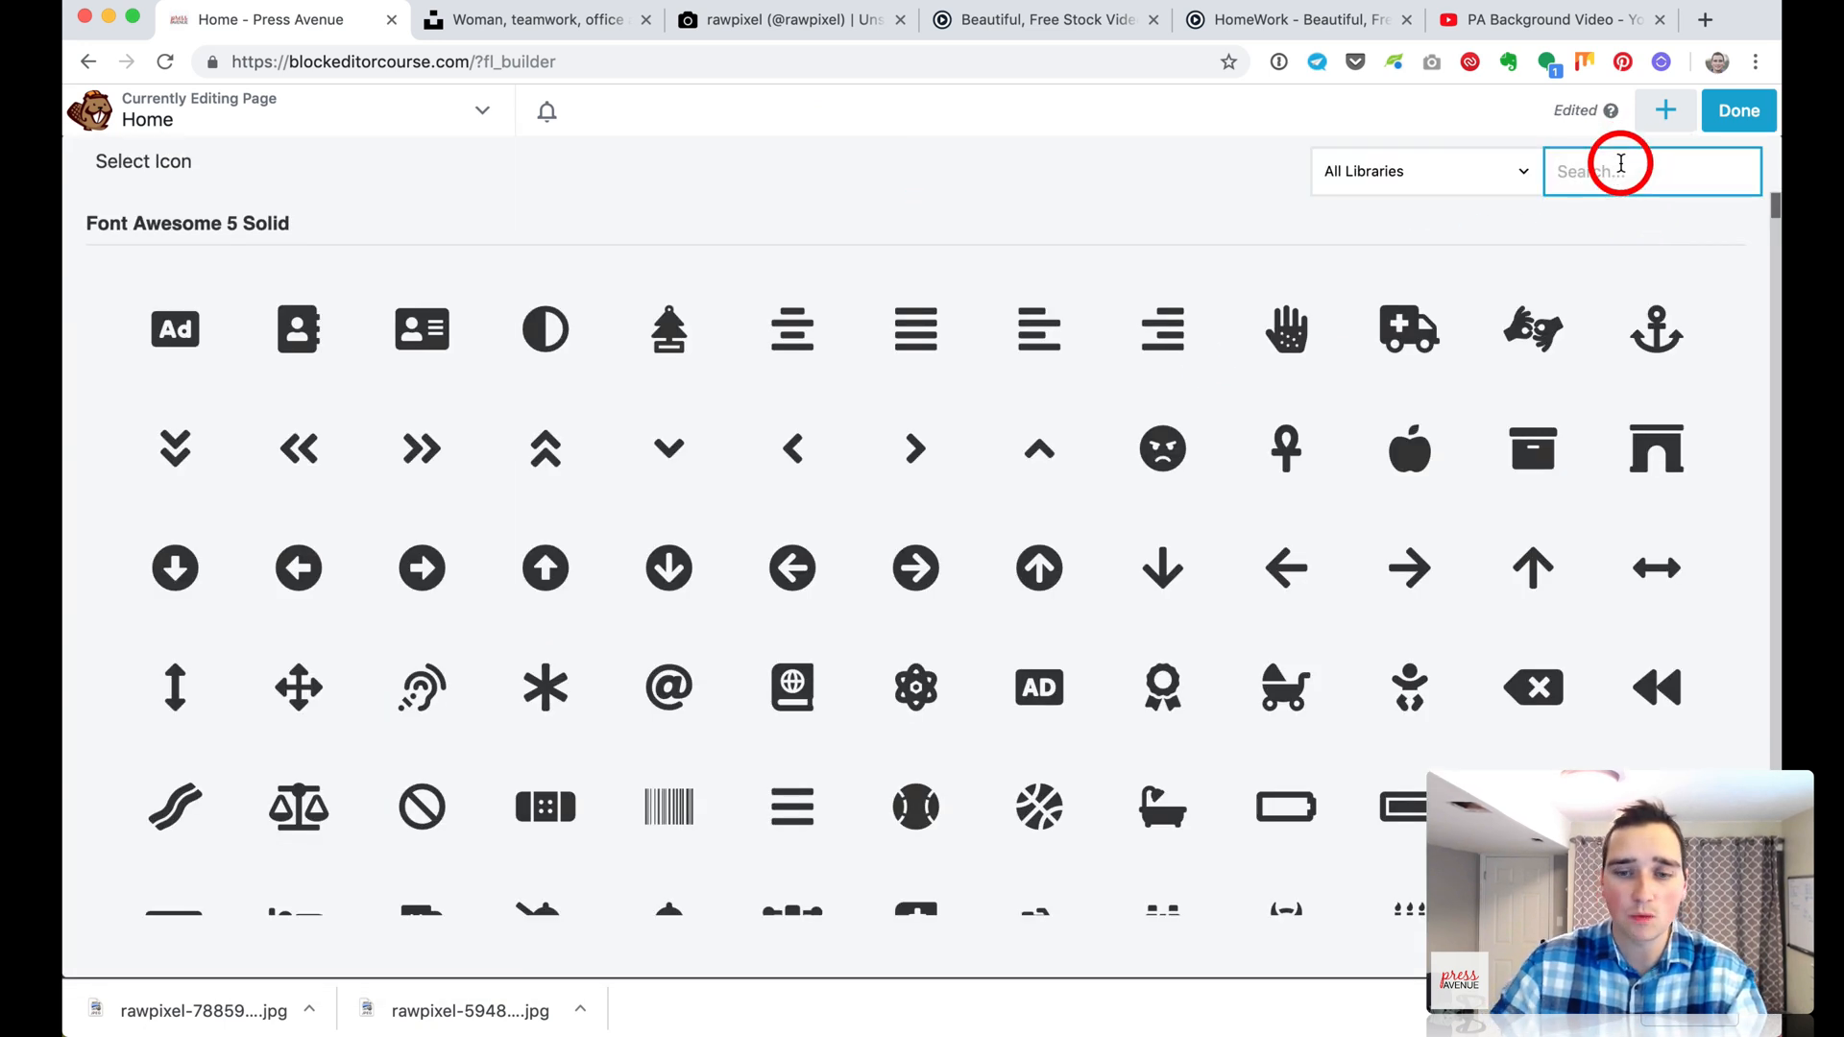
{"action": "type", "text": "wordp"}
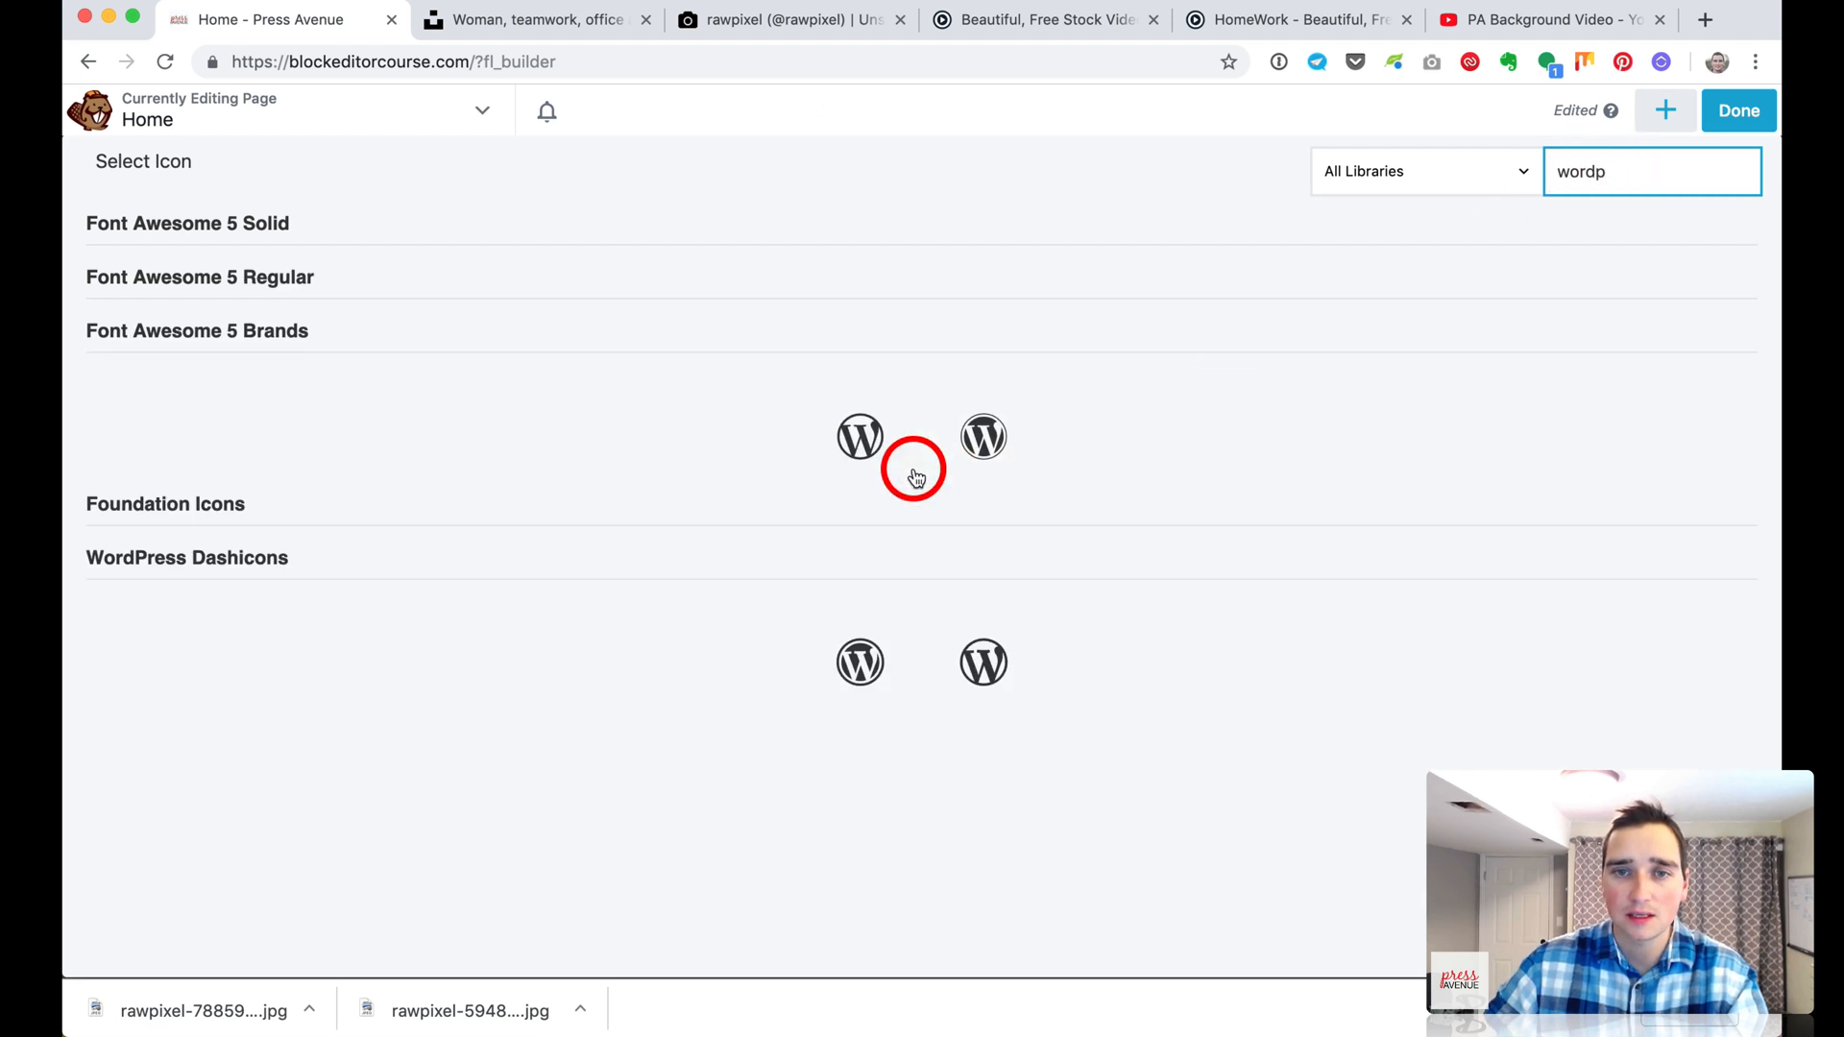
{"action": "left_click", "coordinate": [880, 457]}
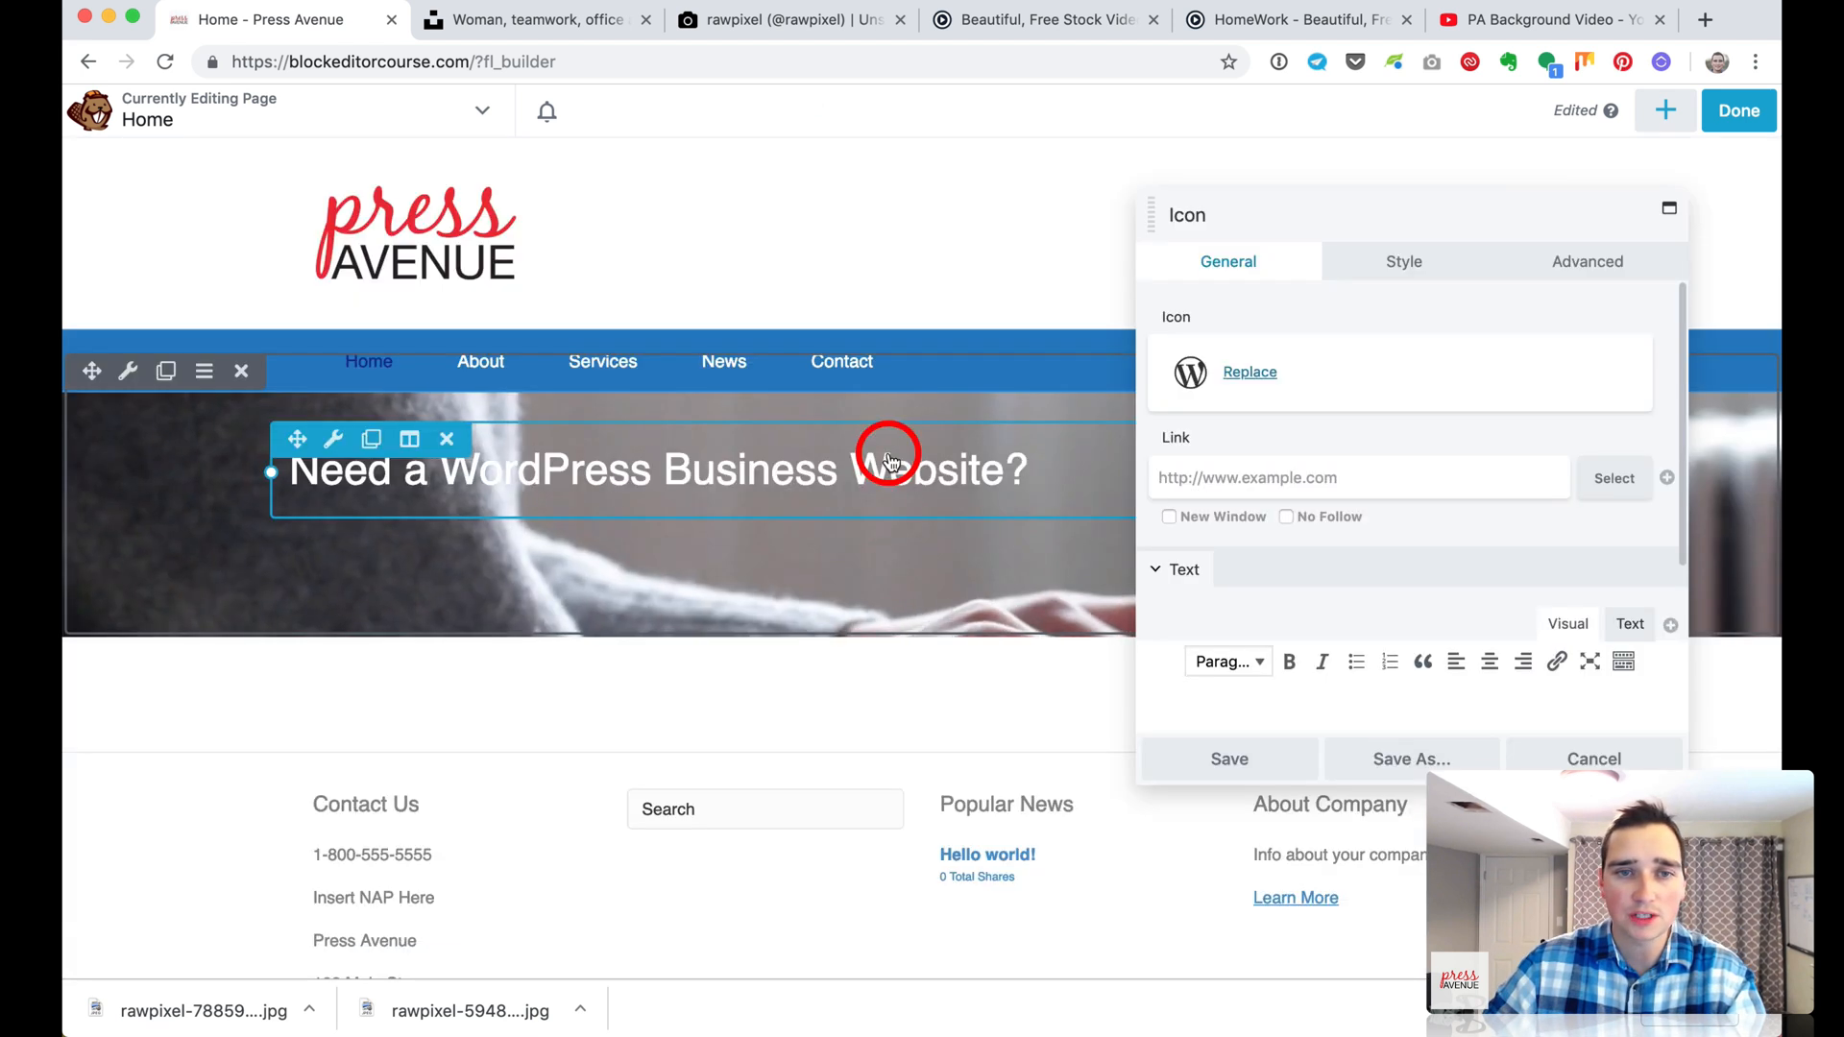
Enter "Easy to use WordPress sites" as the icon's text and save the module
{"action": "scroll", "coordinate": [1342, 491], "scroll_direction": "down", "scroll_amount": 2}
{"action": "scroll", "coordinate": [1342, 509], "scroll_direction": "down", "scroll_amount": 2}
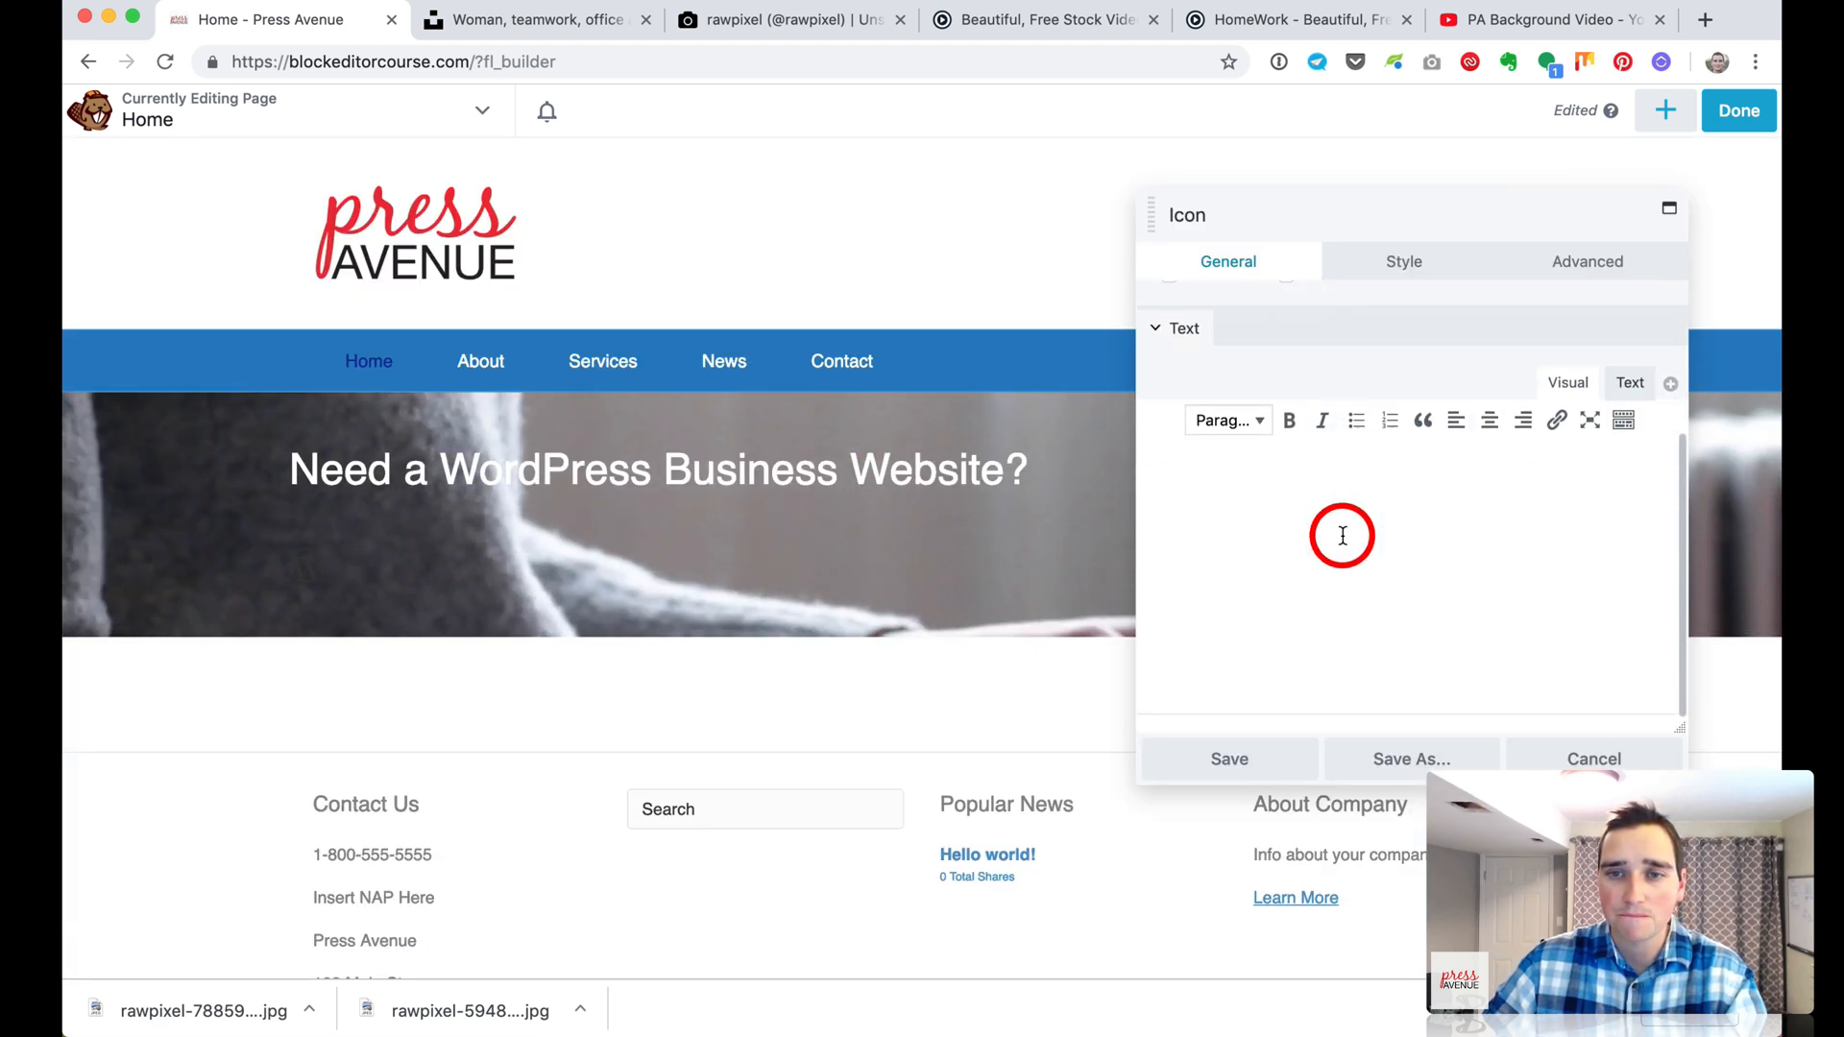
{"action": "left_click", "coordinate": [1343, 534]}
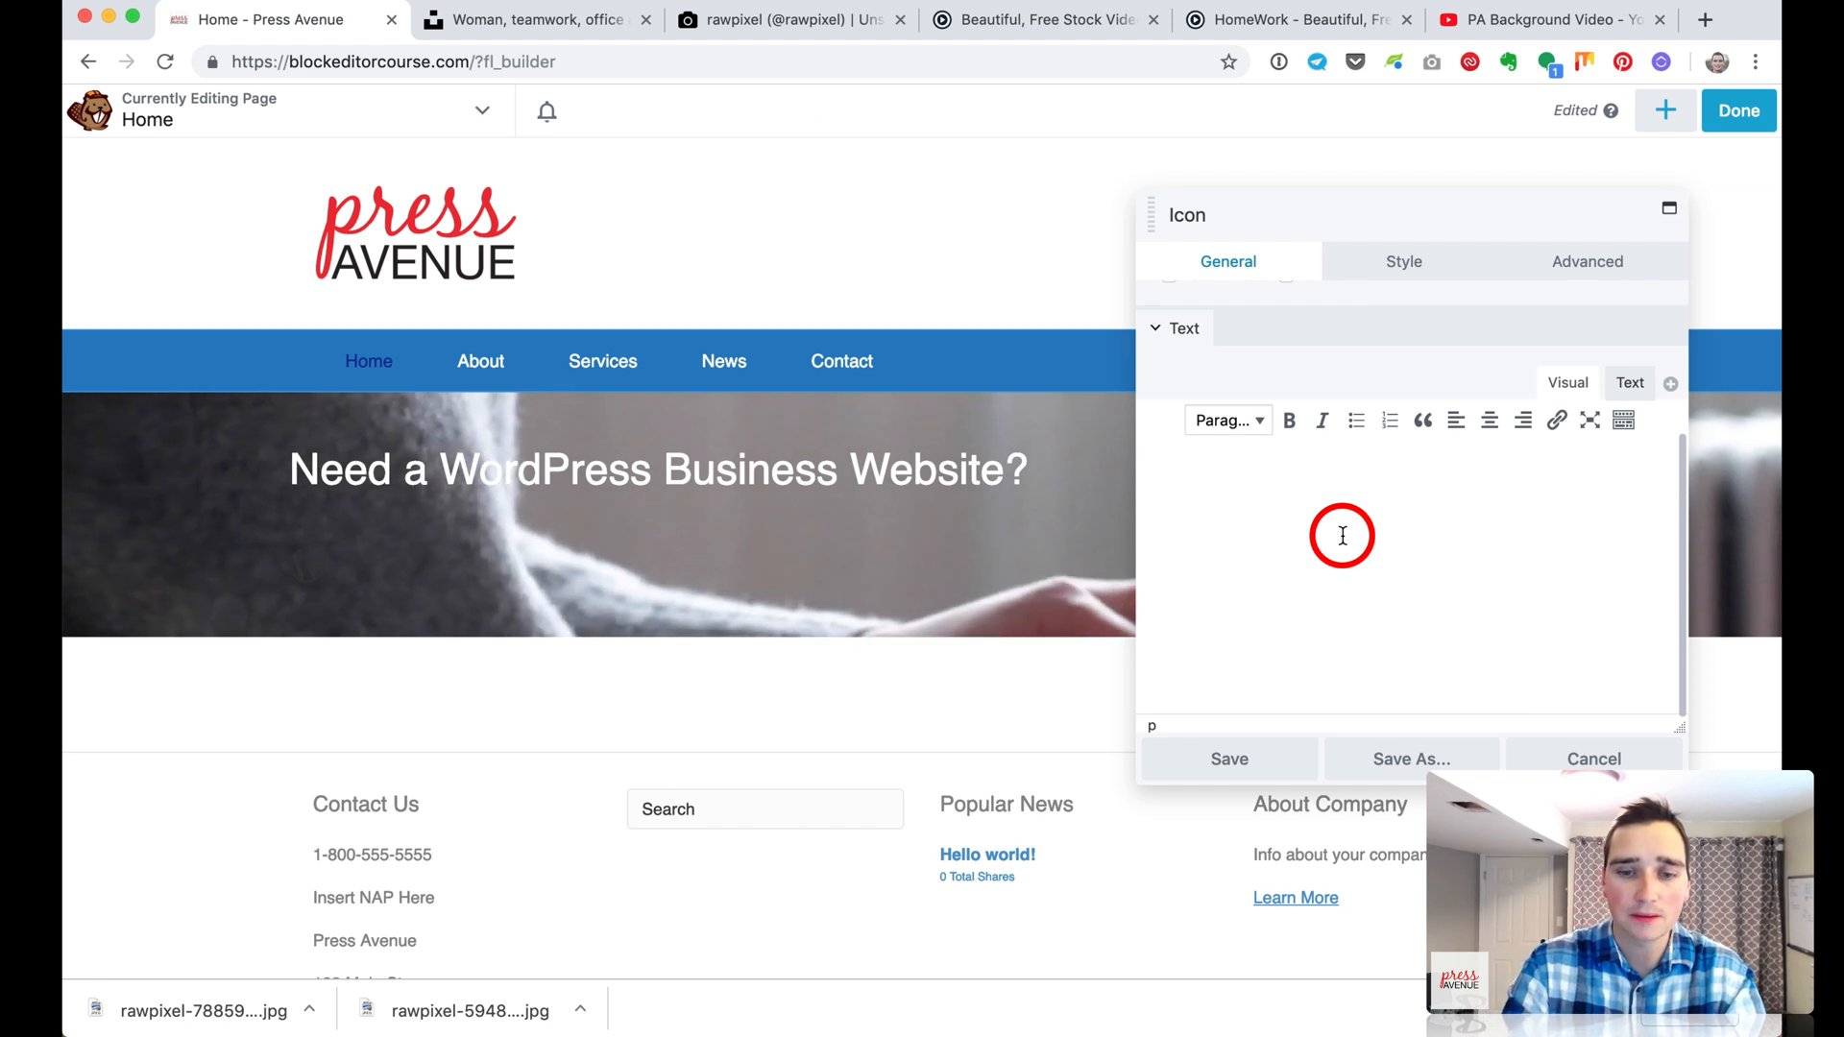
{"action": "type", "text": "Easy to "}
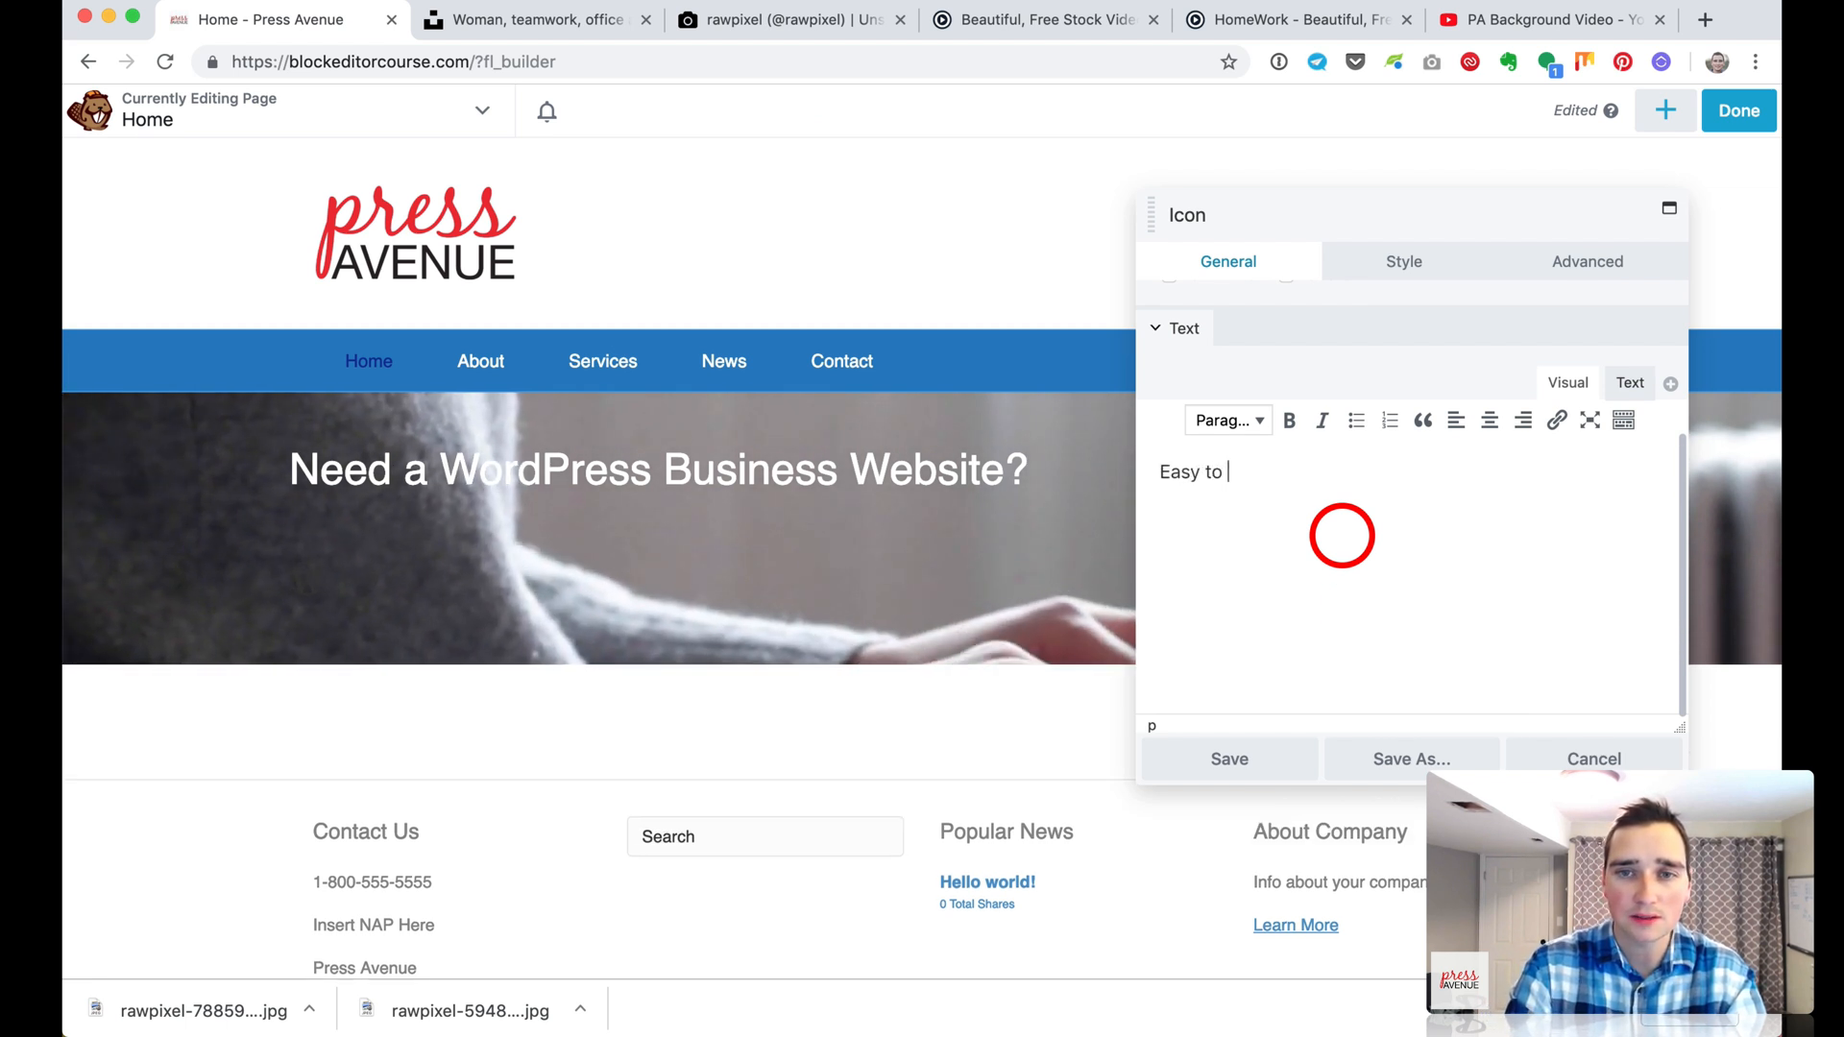
{"action": "type", "text": "use WordPre"}
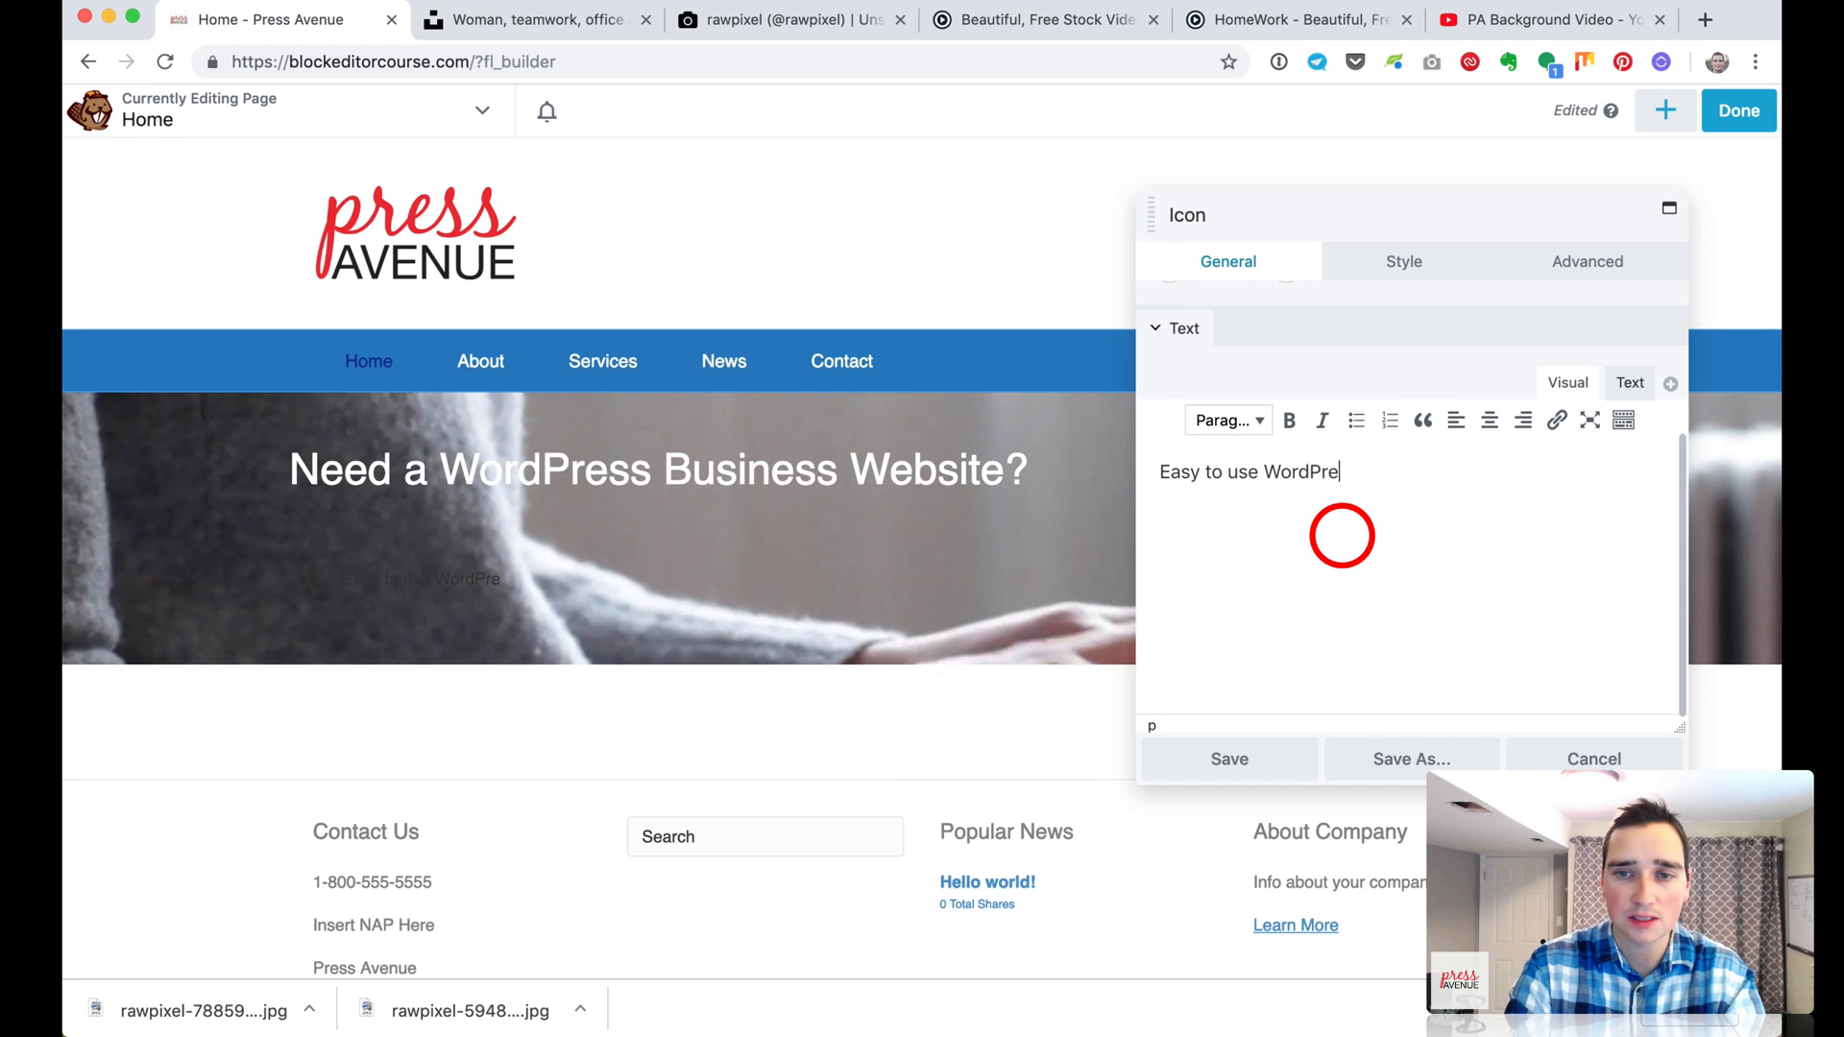
{"action": "type", "text": "ss sites"}
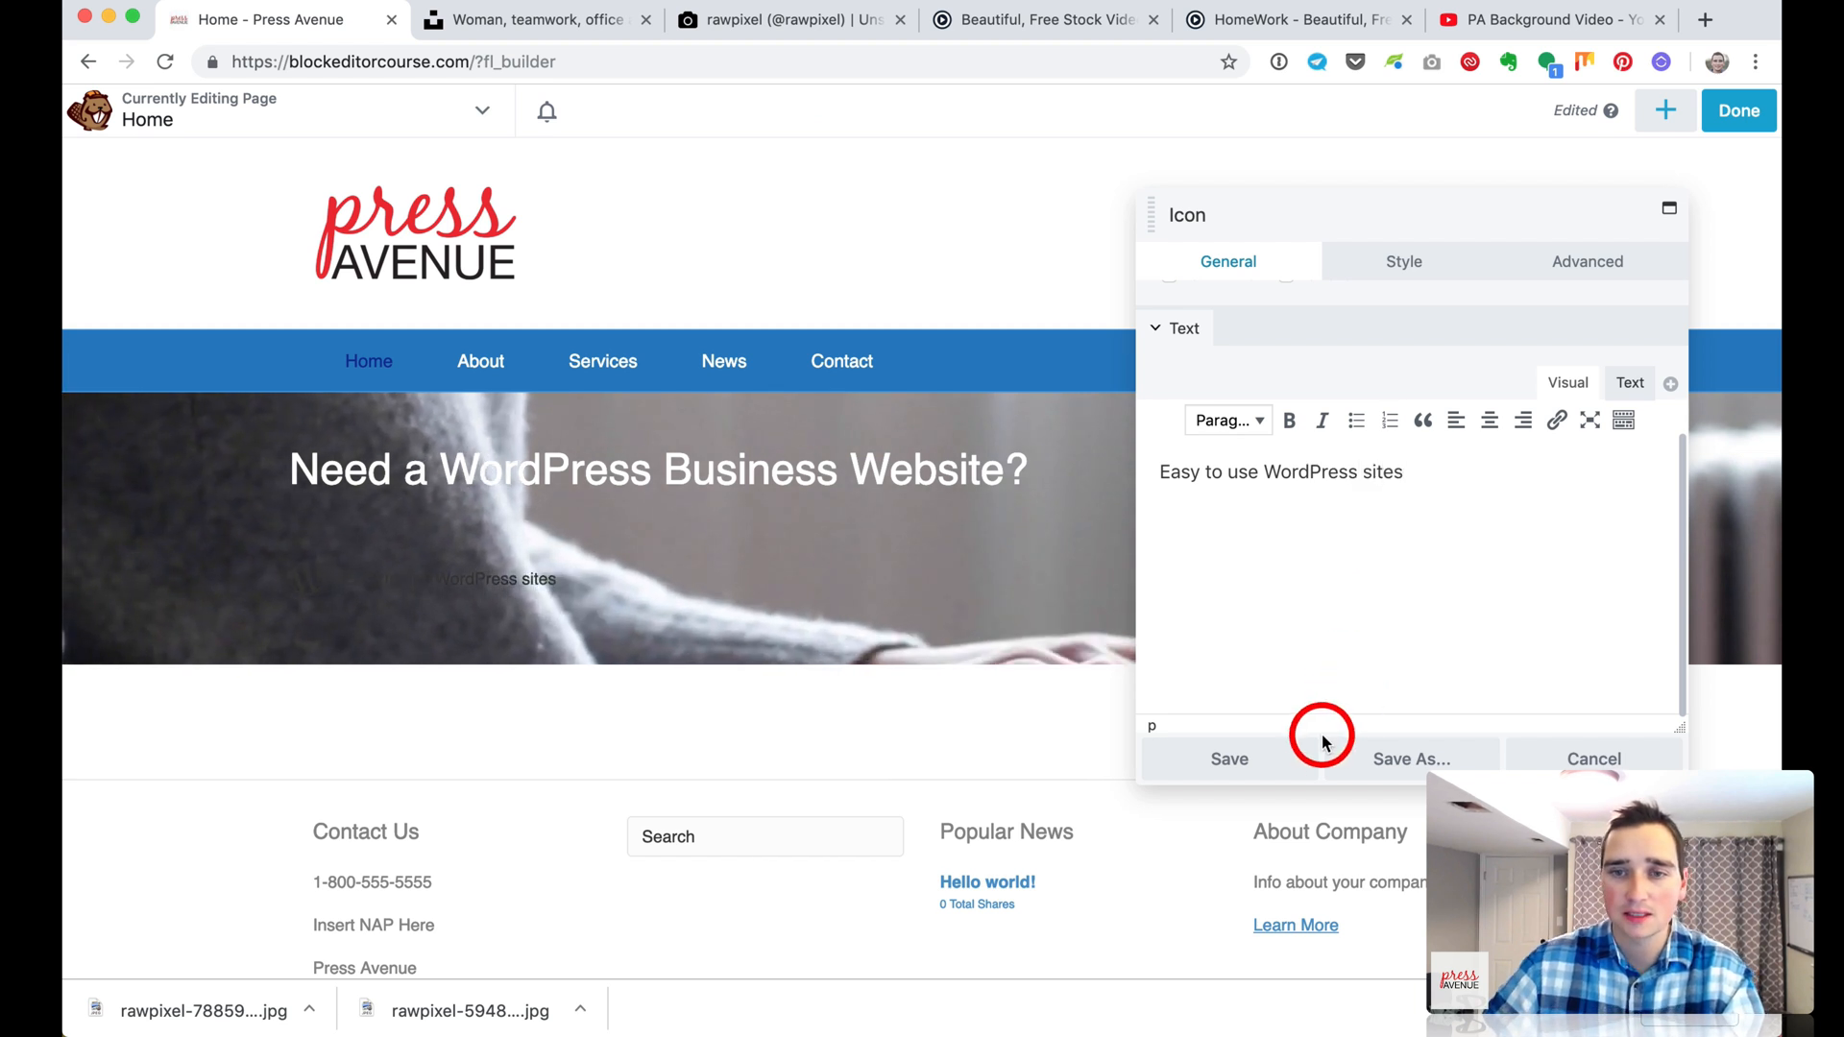
{"action": "left_click", "coordinate": [1295, 758]}
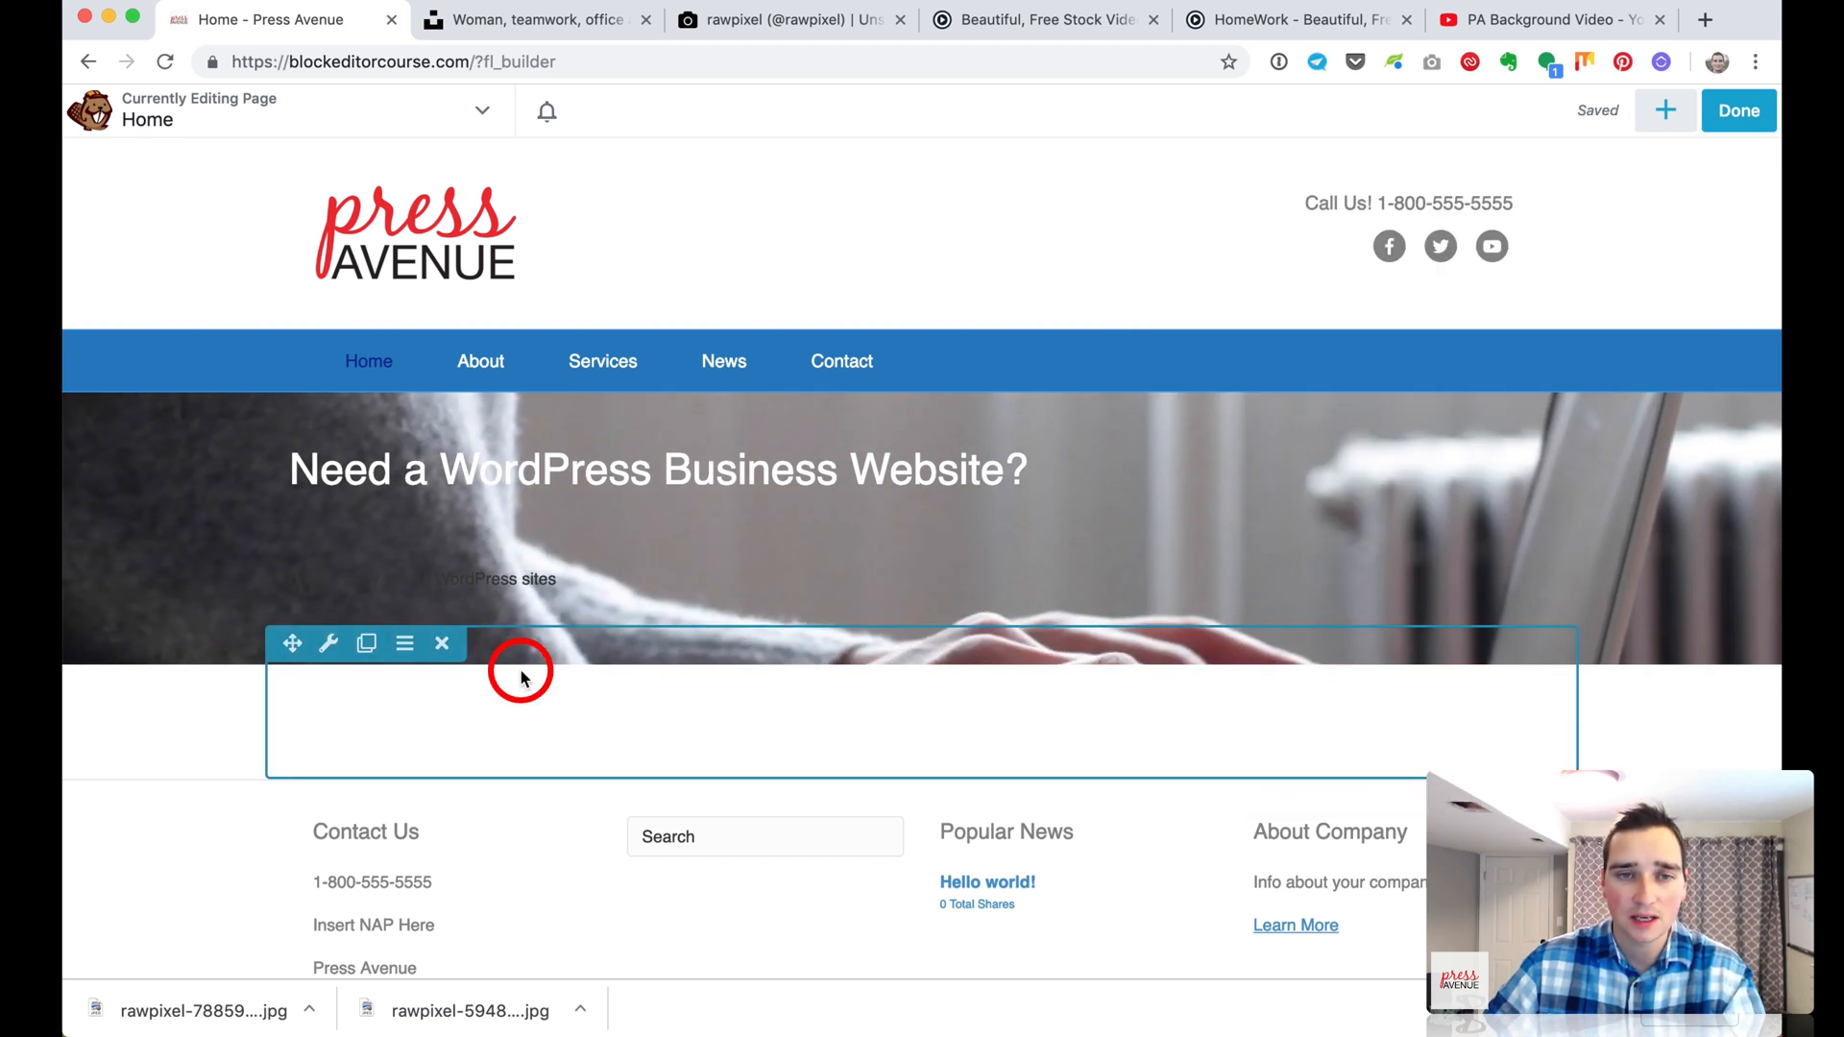
Reopen the Icon module's settings and set the icon color to the saved #ffffff preset
{"action": "left_click", "coordinate": [516, 595]}
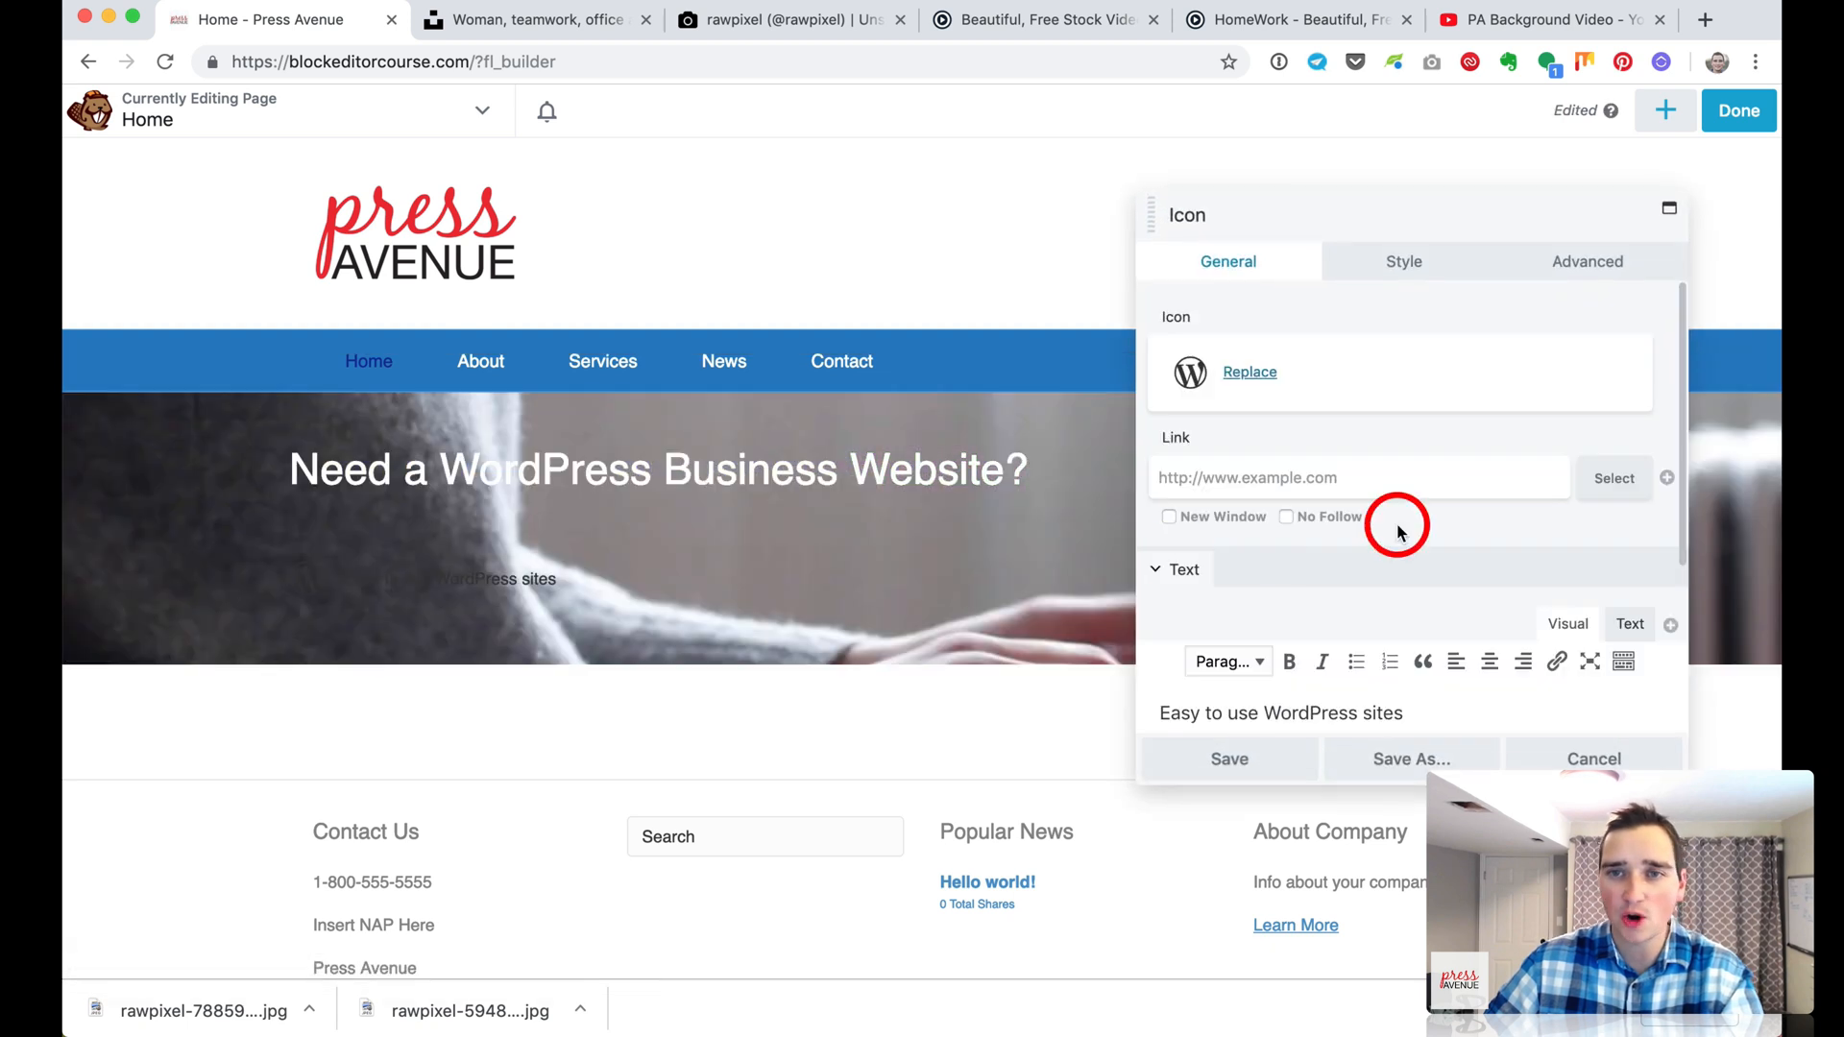
{"action": "left_click", "coordinate": [1373, 266]}
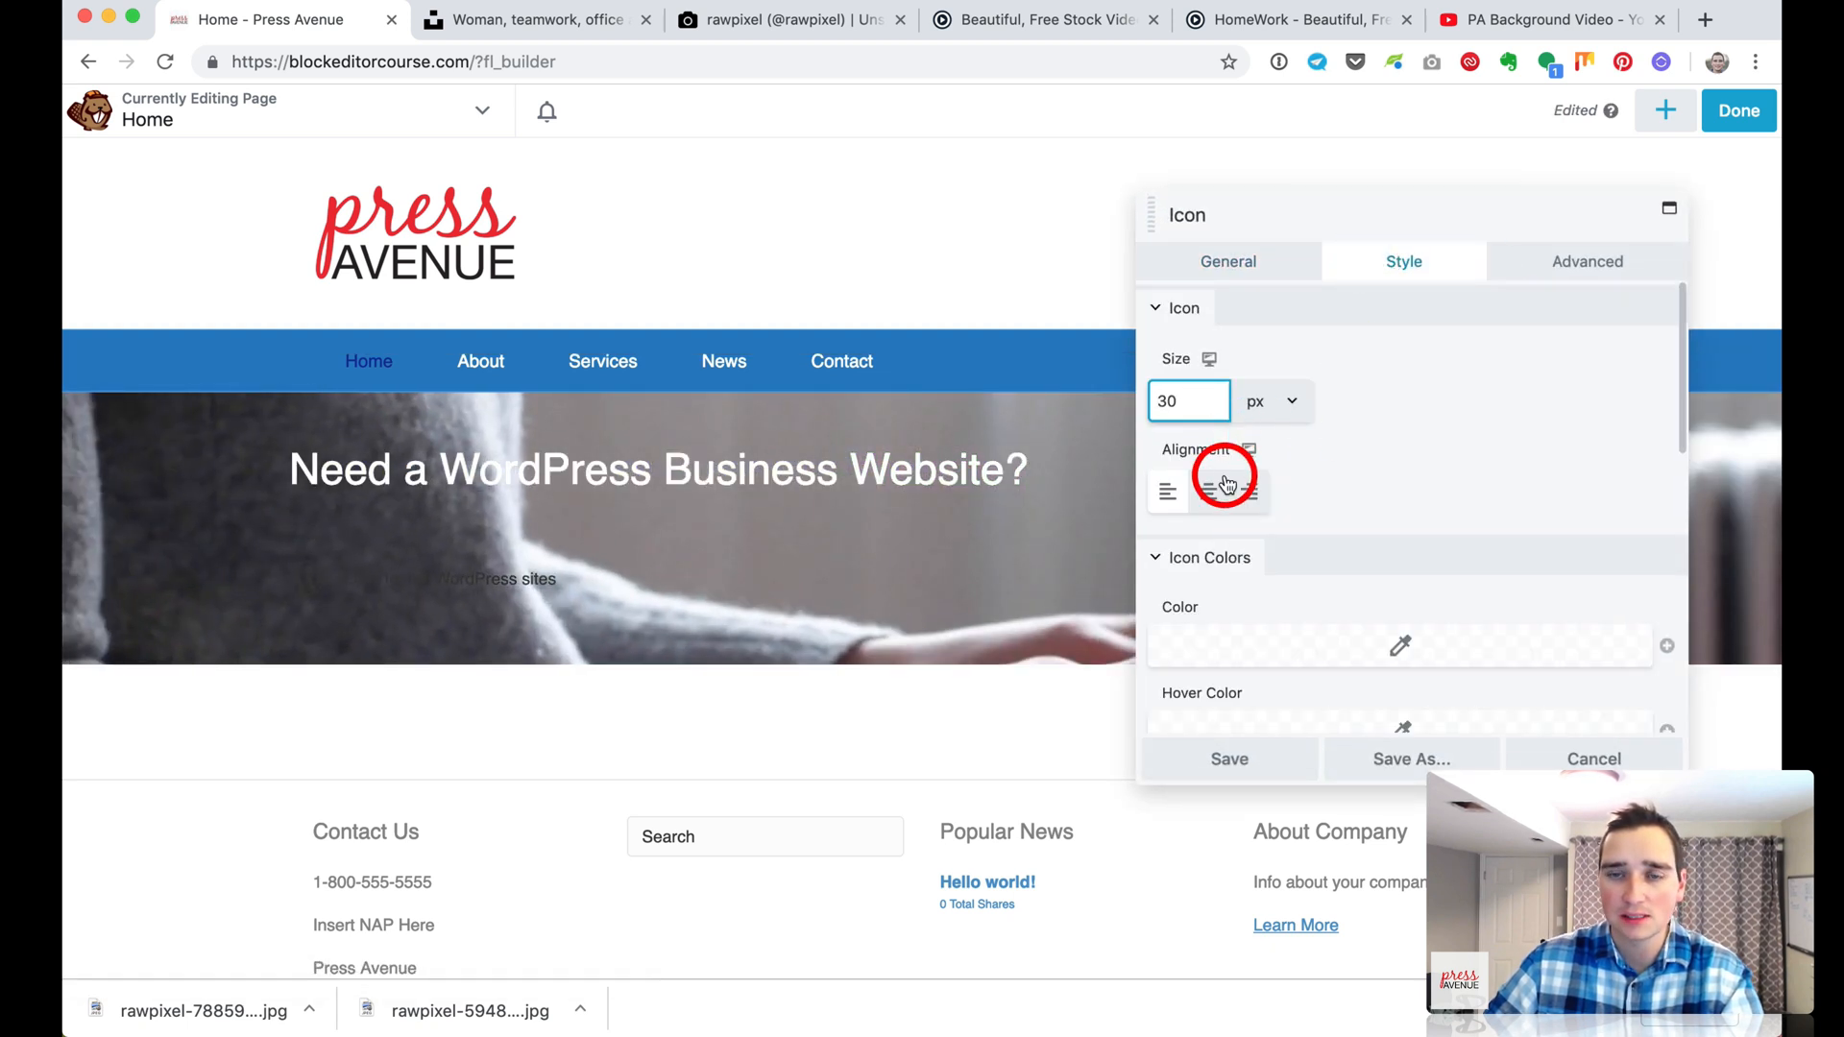
{"action": "scroll", "coordinate": [1249, 494], "scroll_direction": "down", "scroll_amount": 3}
{"action": "left_click", "coordinate": [1376, 474]}
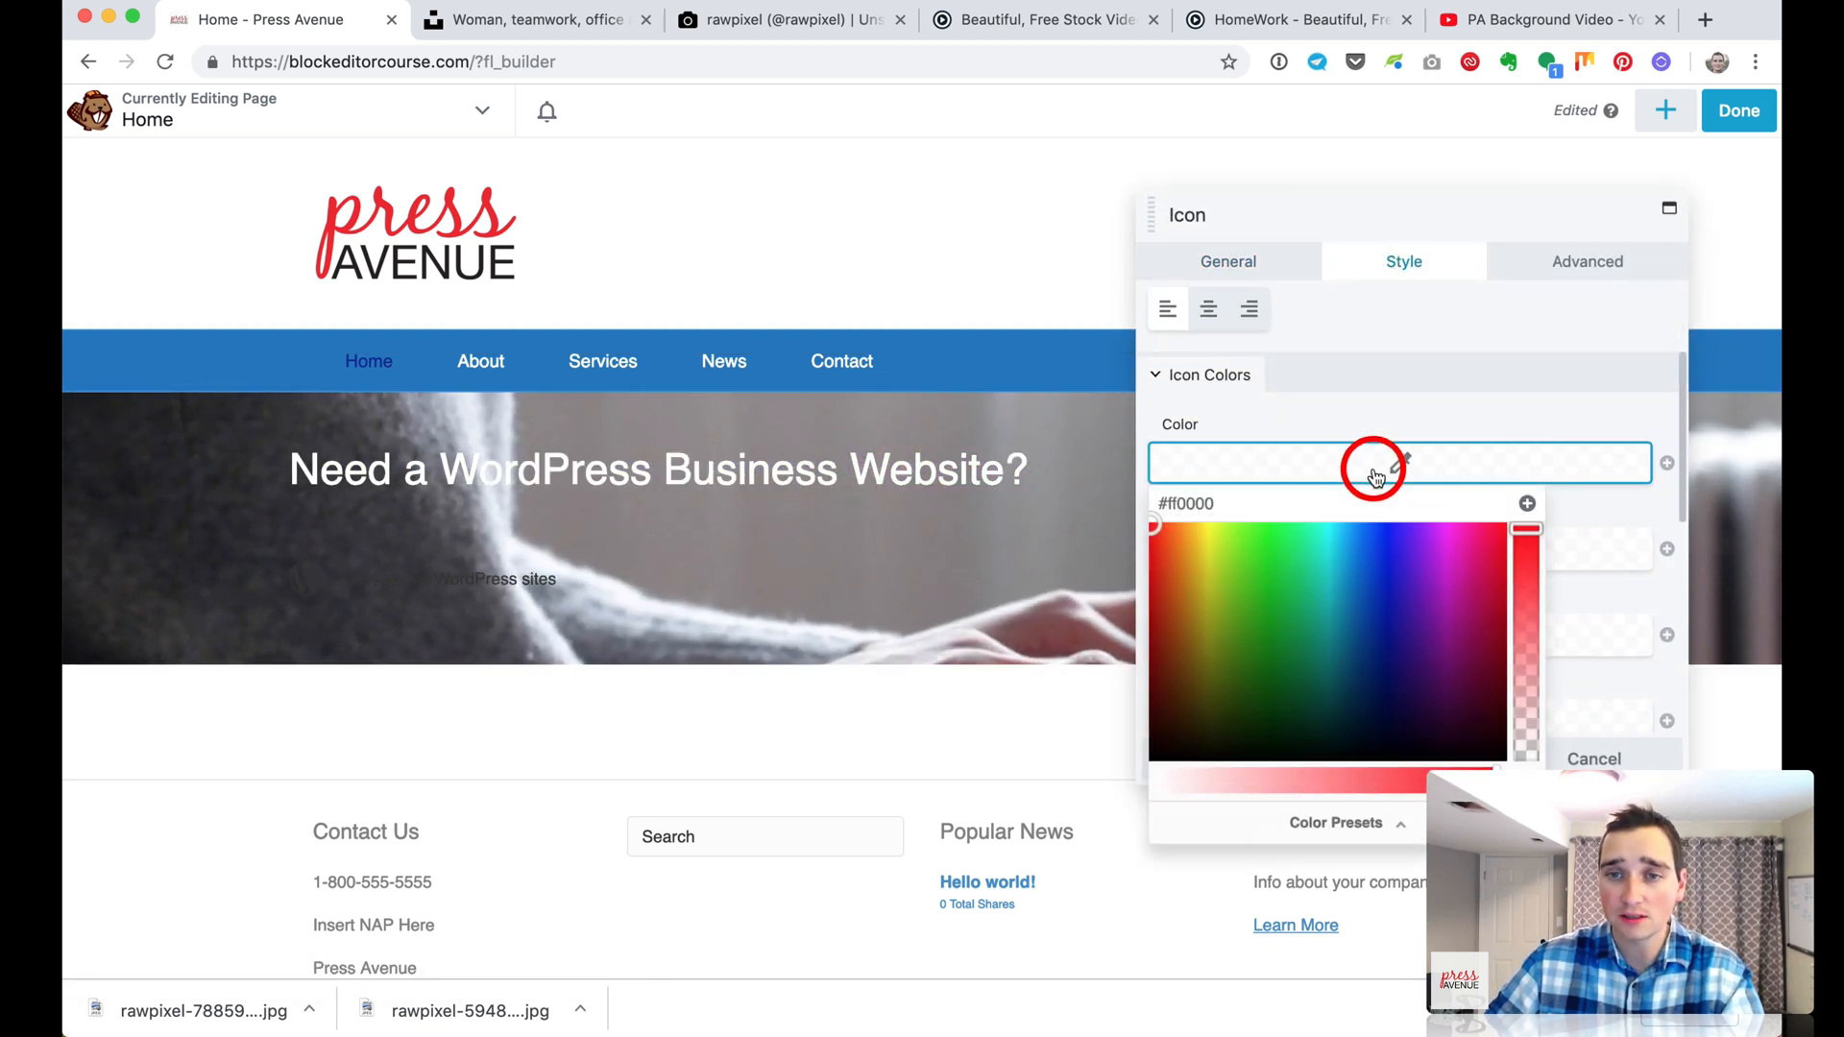
{"action": "left_click", "coordinate": [1397, 824]}
{"action": "left_click", "coordinate": [1277, 546]}
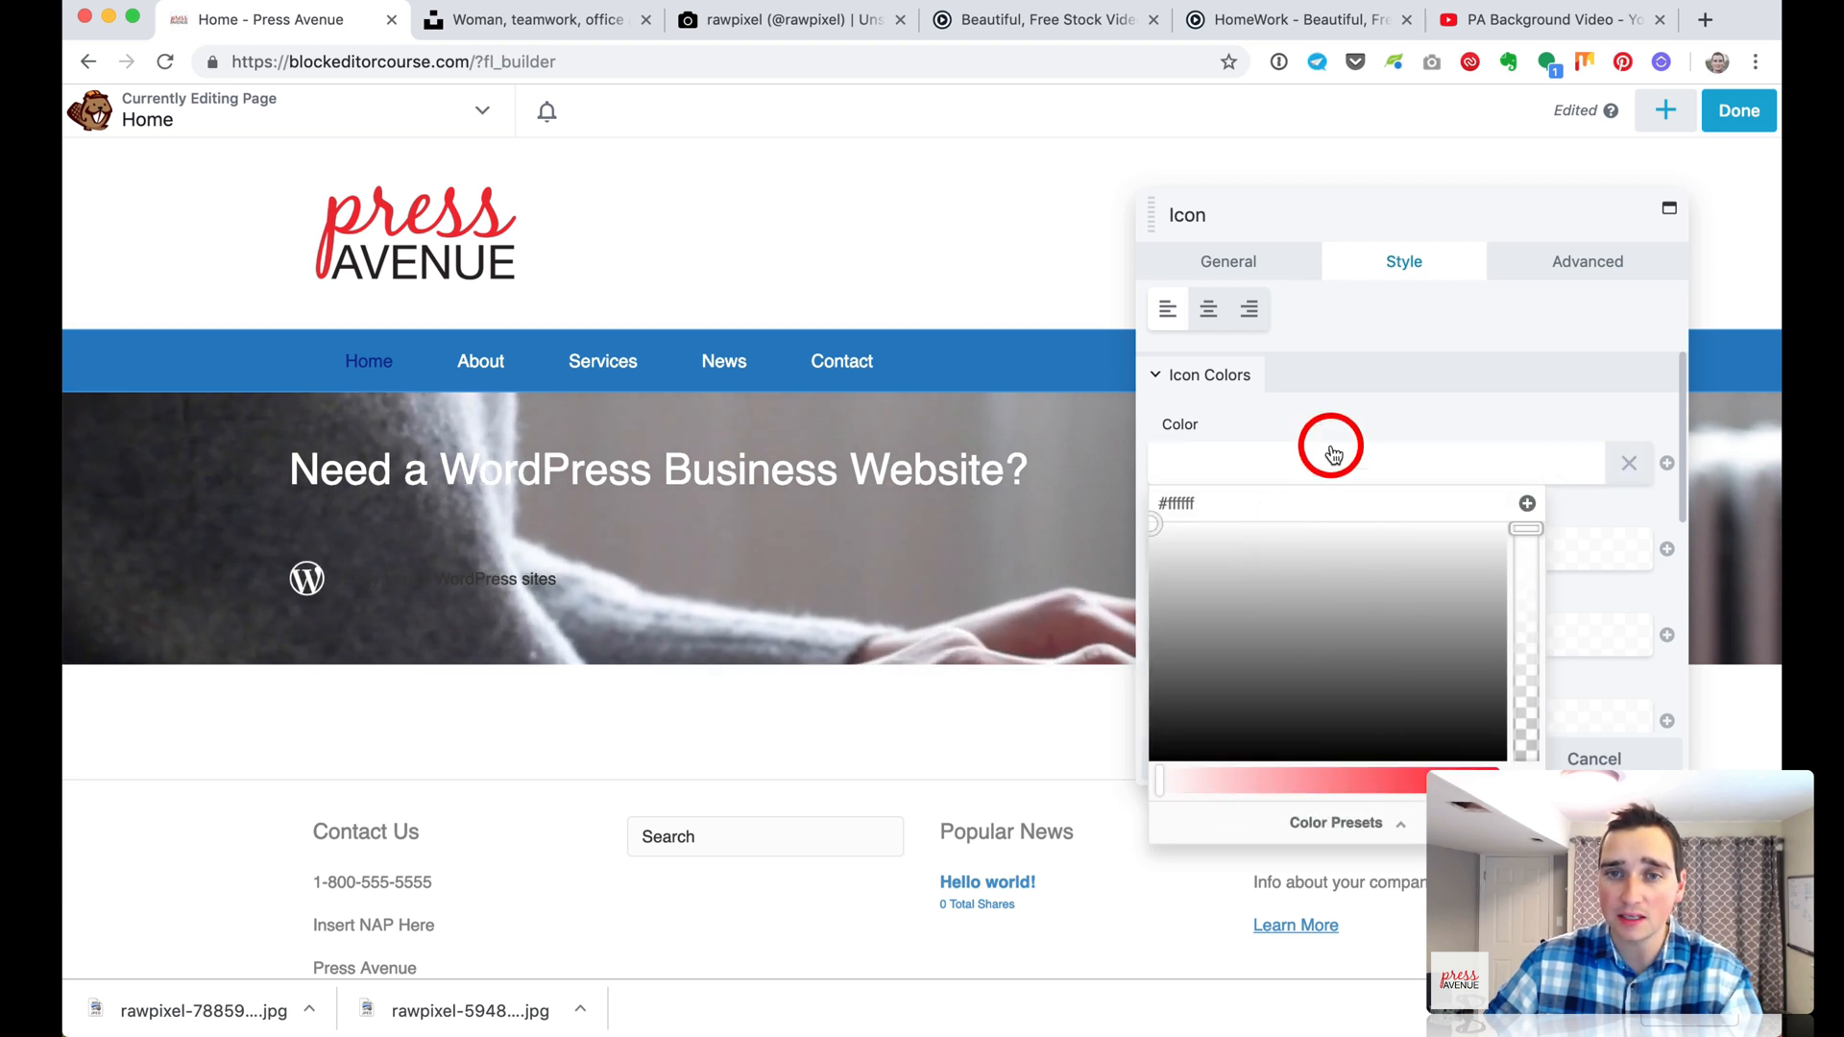
{"action": "left_click", "coordinate": [1335, 415]}
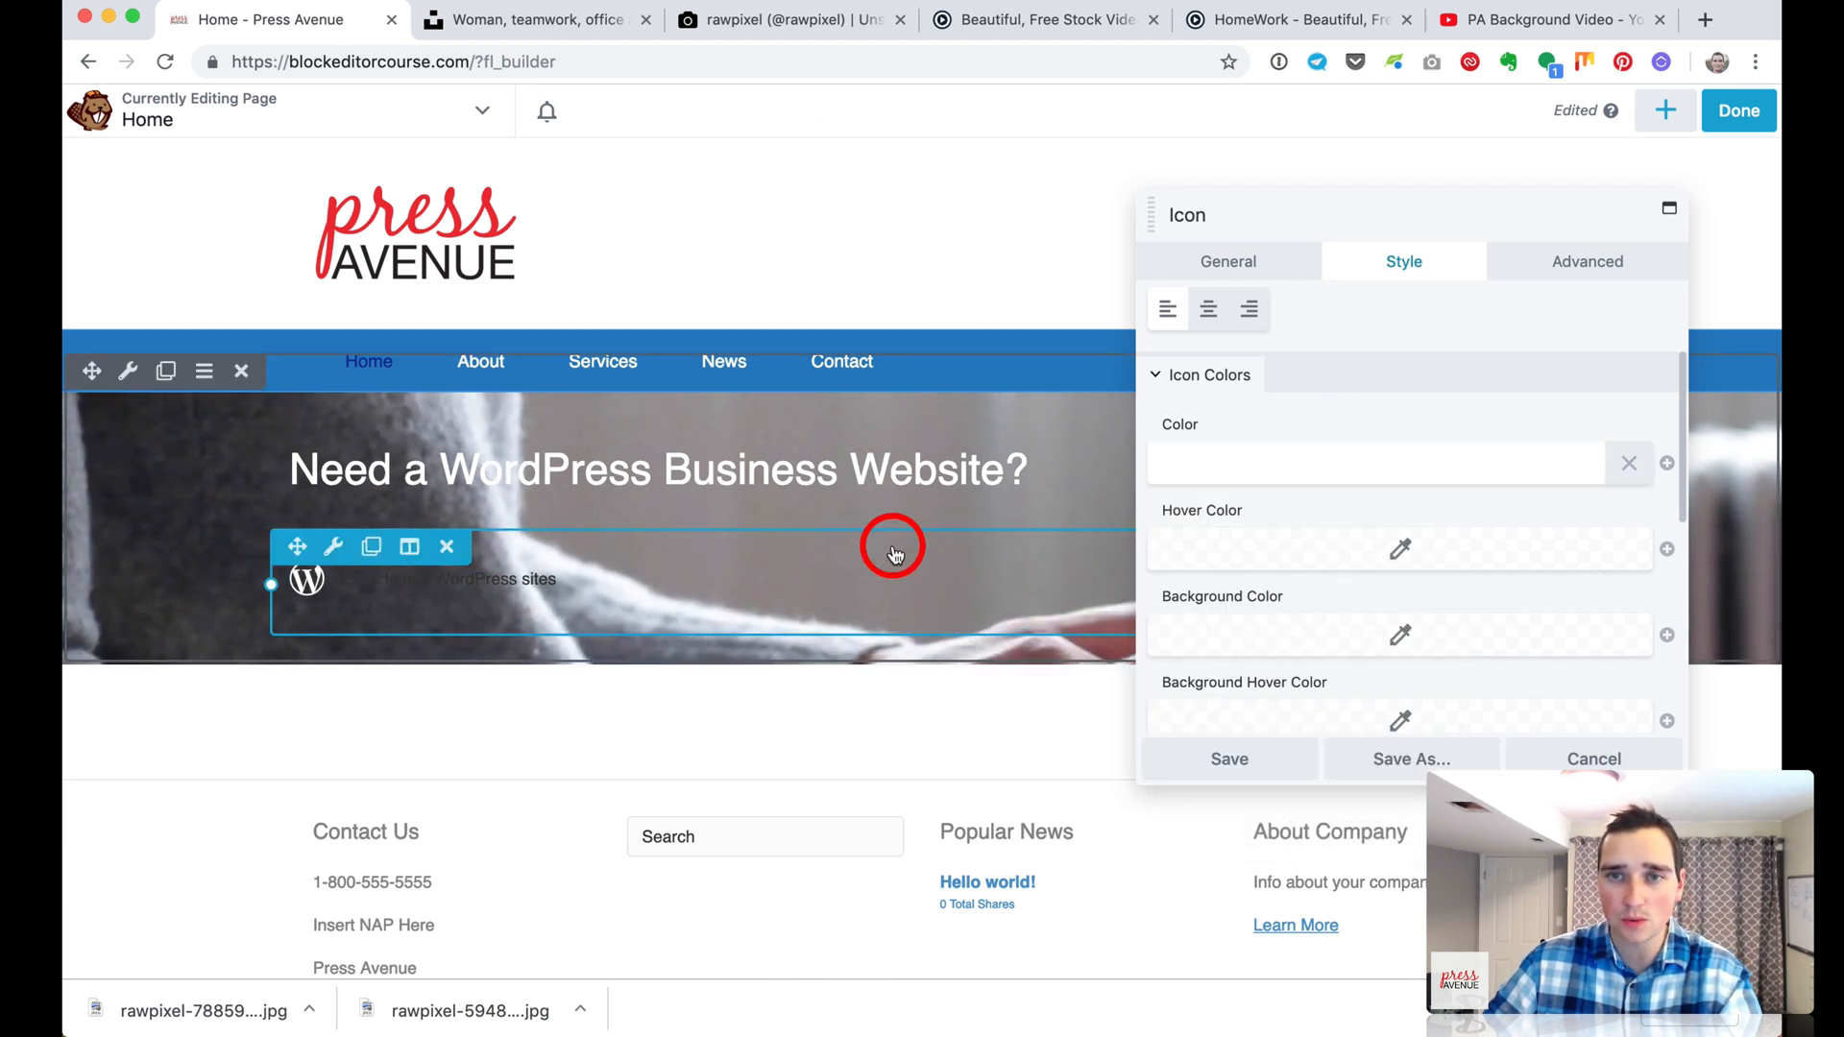
Set the icon module's text color to the saved #ffffff preset
{"action": "scroll", "coordinate": [1335, 540], "scroll_direction": "down", "scroll_amount": 1}
{"action": "scroll", "coordinate": [1335, 539], "scroll_direction": "down", "scroll_amount": 8}
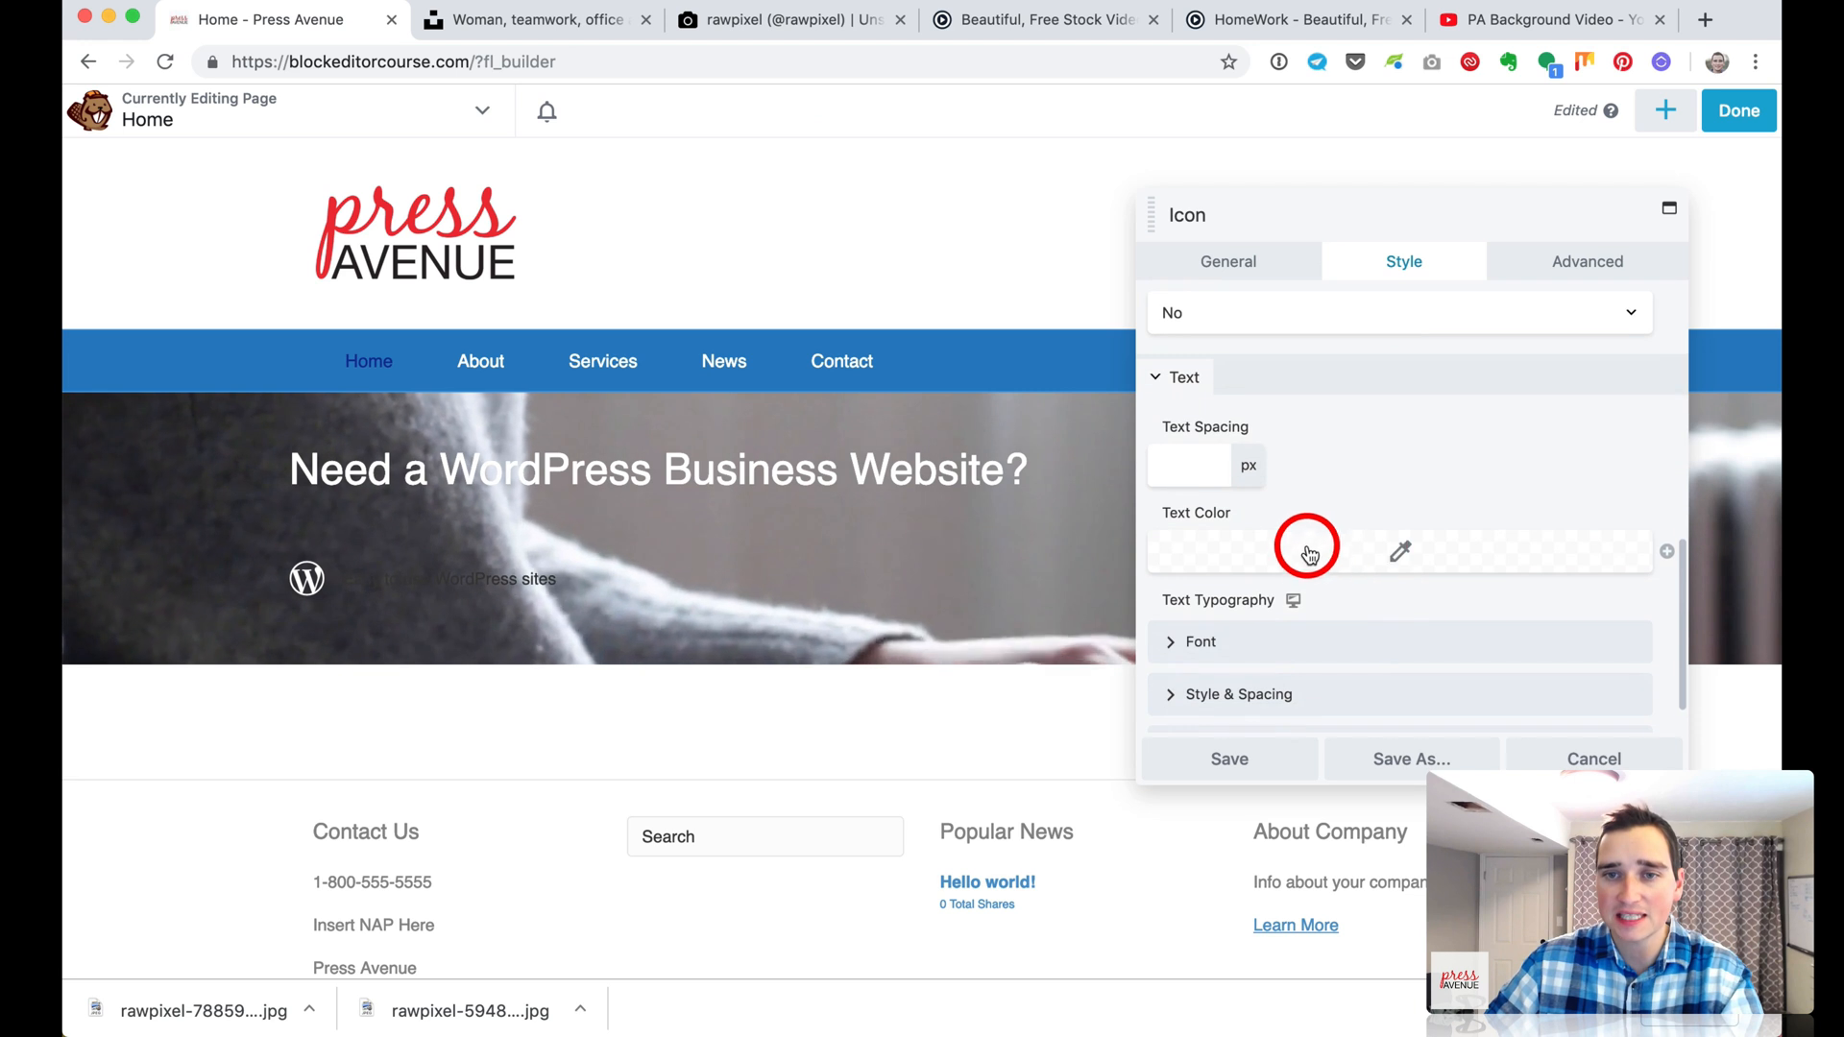
{"action": "left_click", "coordinate": [1307, 559]}
{"action": "left_click", "coordinate": [1399, 902]}
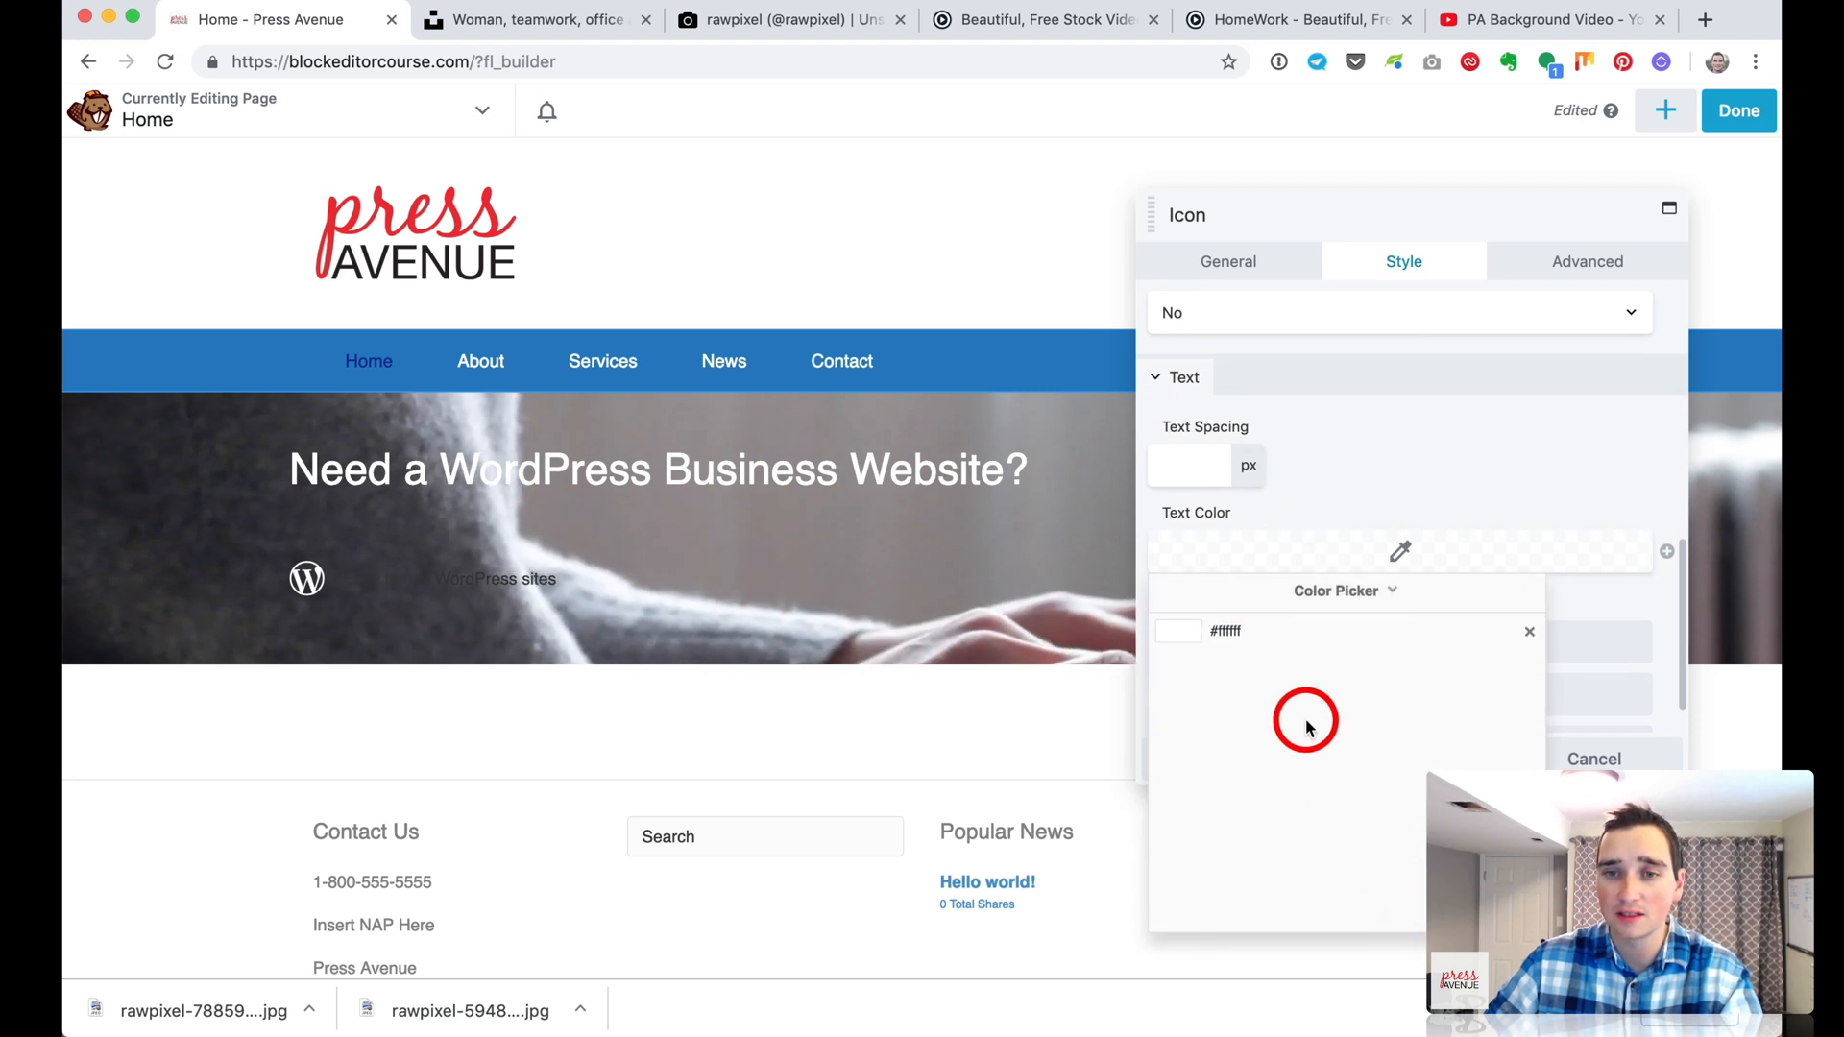
{"action": "left_click", "coordinate": [1264, 634]}
{"action": "left_click", "coordinate": [1404, 447]}
{"action": "scroll", "coordinate": [1354, 562], "scroll_direction": "down", "scroll_amount": 1}
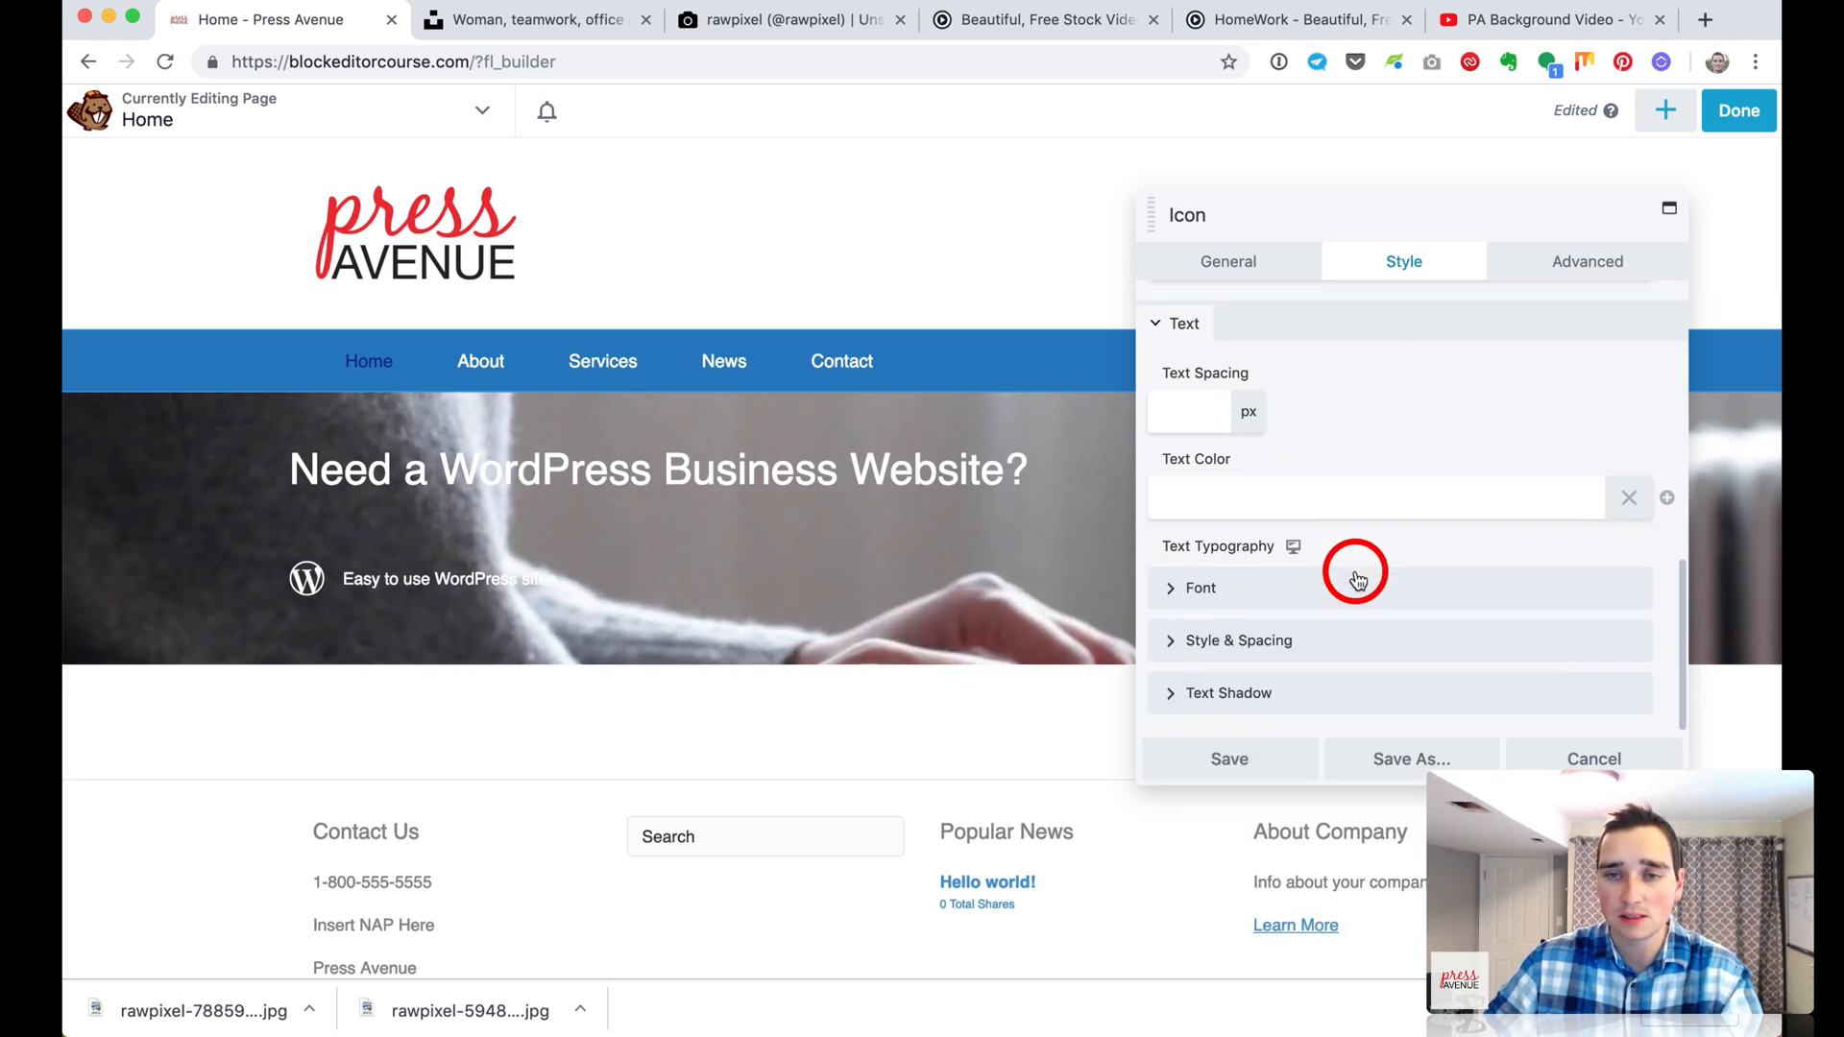
Set the icon text's font size to 26 px and save the module
{"action": "left_click", "coordinate": [1323, 586]}
{"action": "scroll", "coordinate": [1249, 595], "scroll_direction": "down", "scroll_amount": 3}
{"action": "left_click", "coordinate": [1187, 582]}
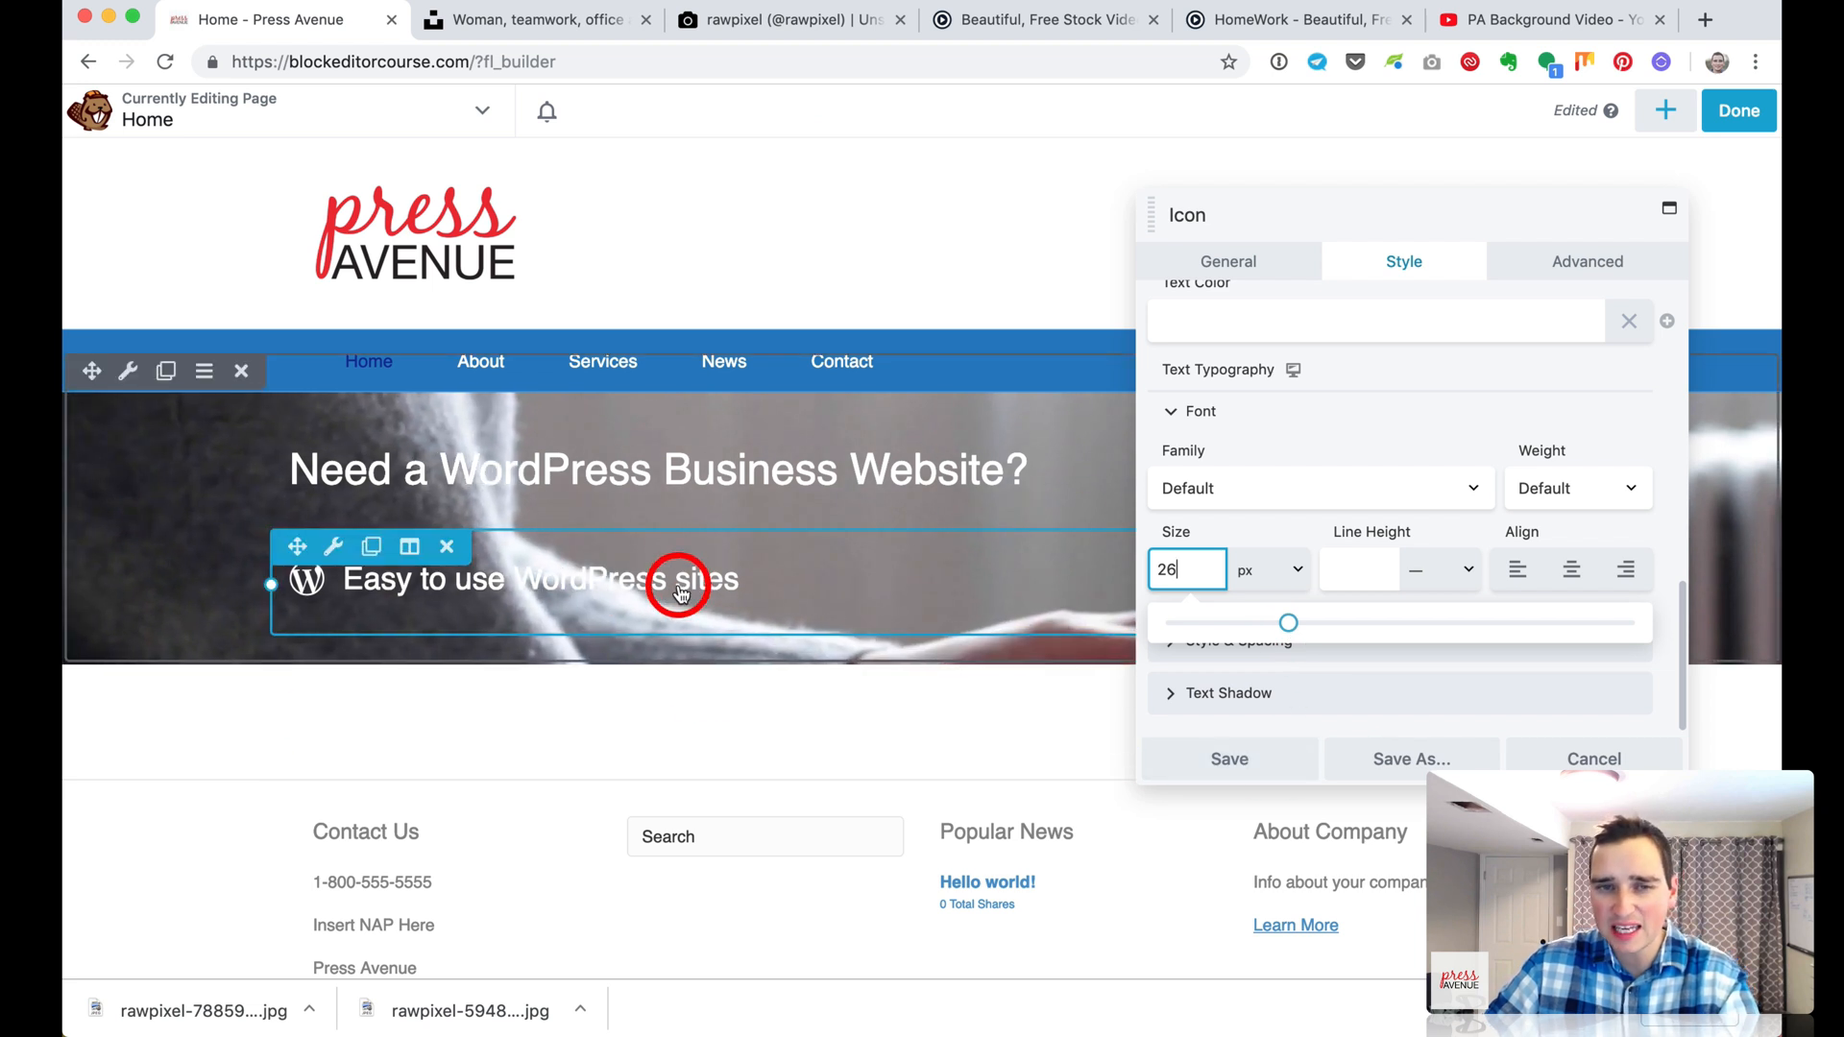
{"action": "left_click", "coordinate": [1247, 758]}
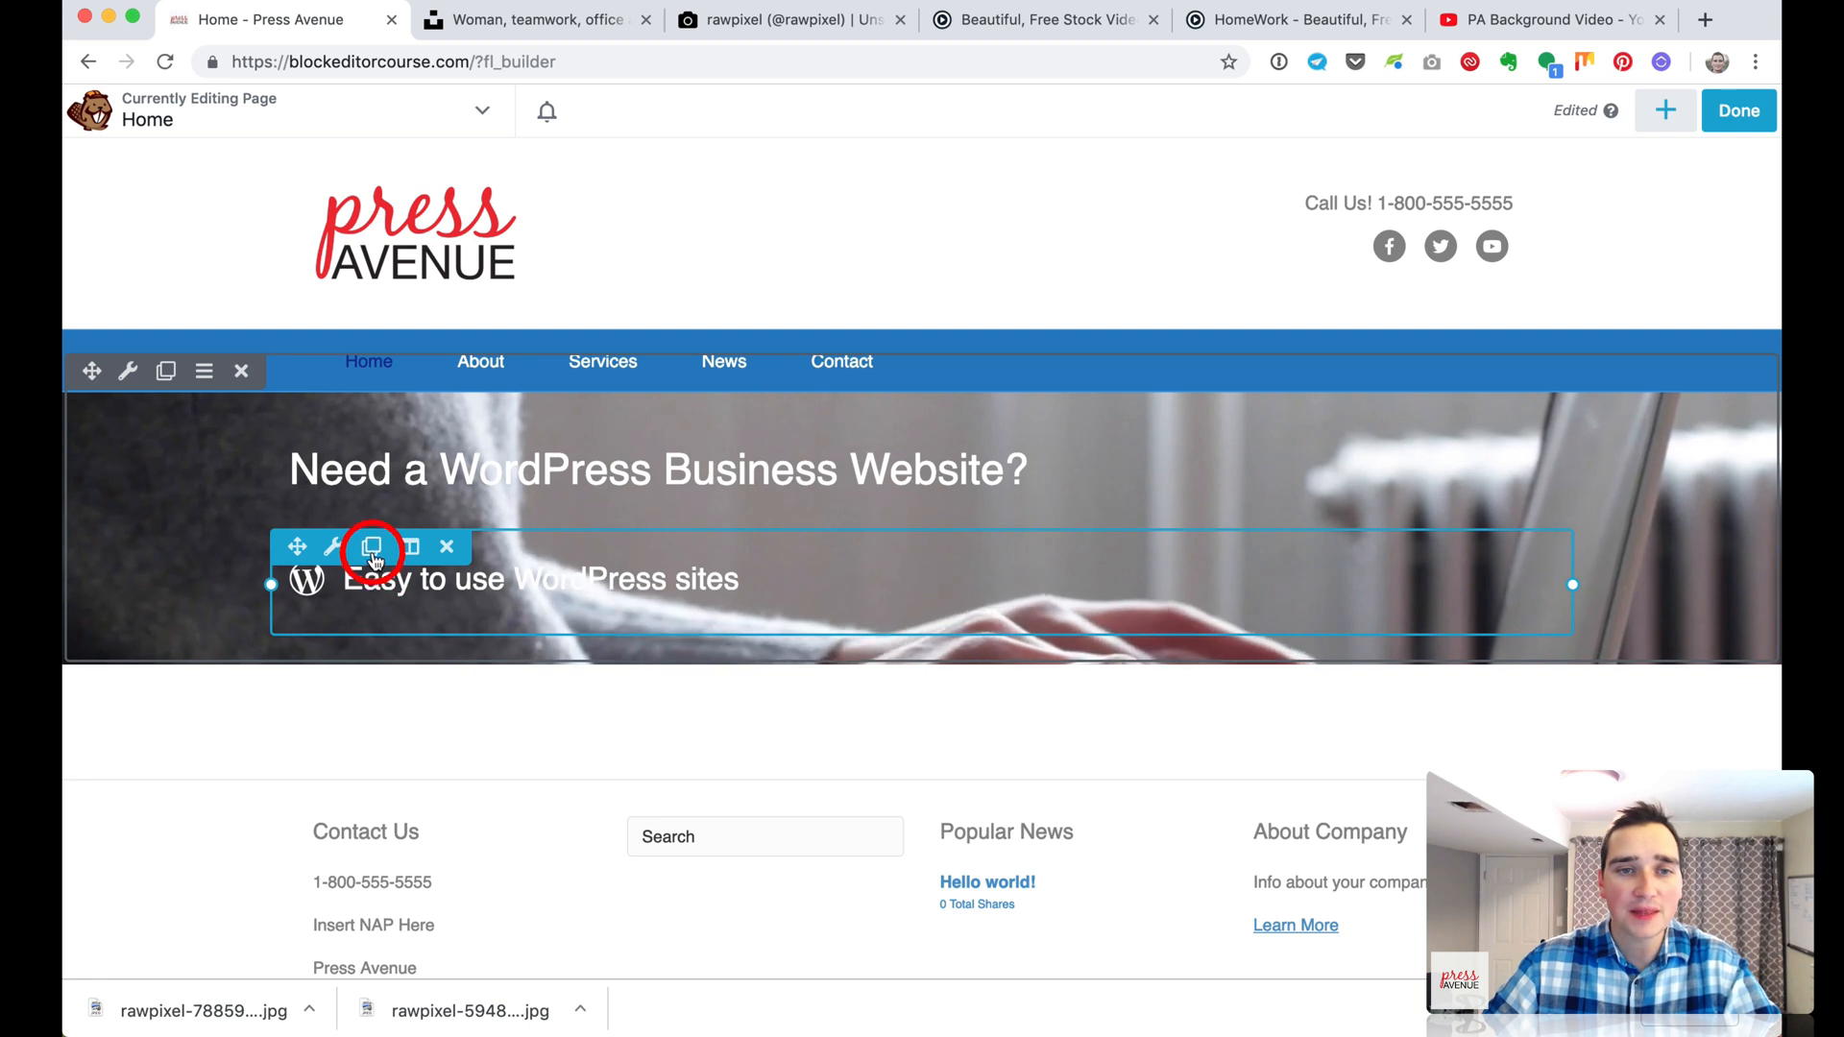
Duplicate the Icon module twice, and save the middle one with its top and bottom margins set to 0 px
{"action": "left_click", "coordinate": [373, 552]}
{"action": "left_click", "coordinate": [372, 552]}
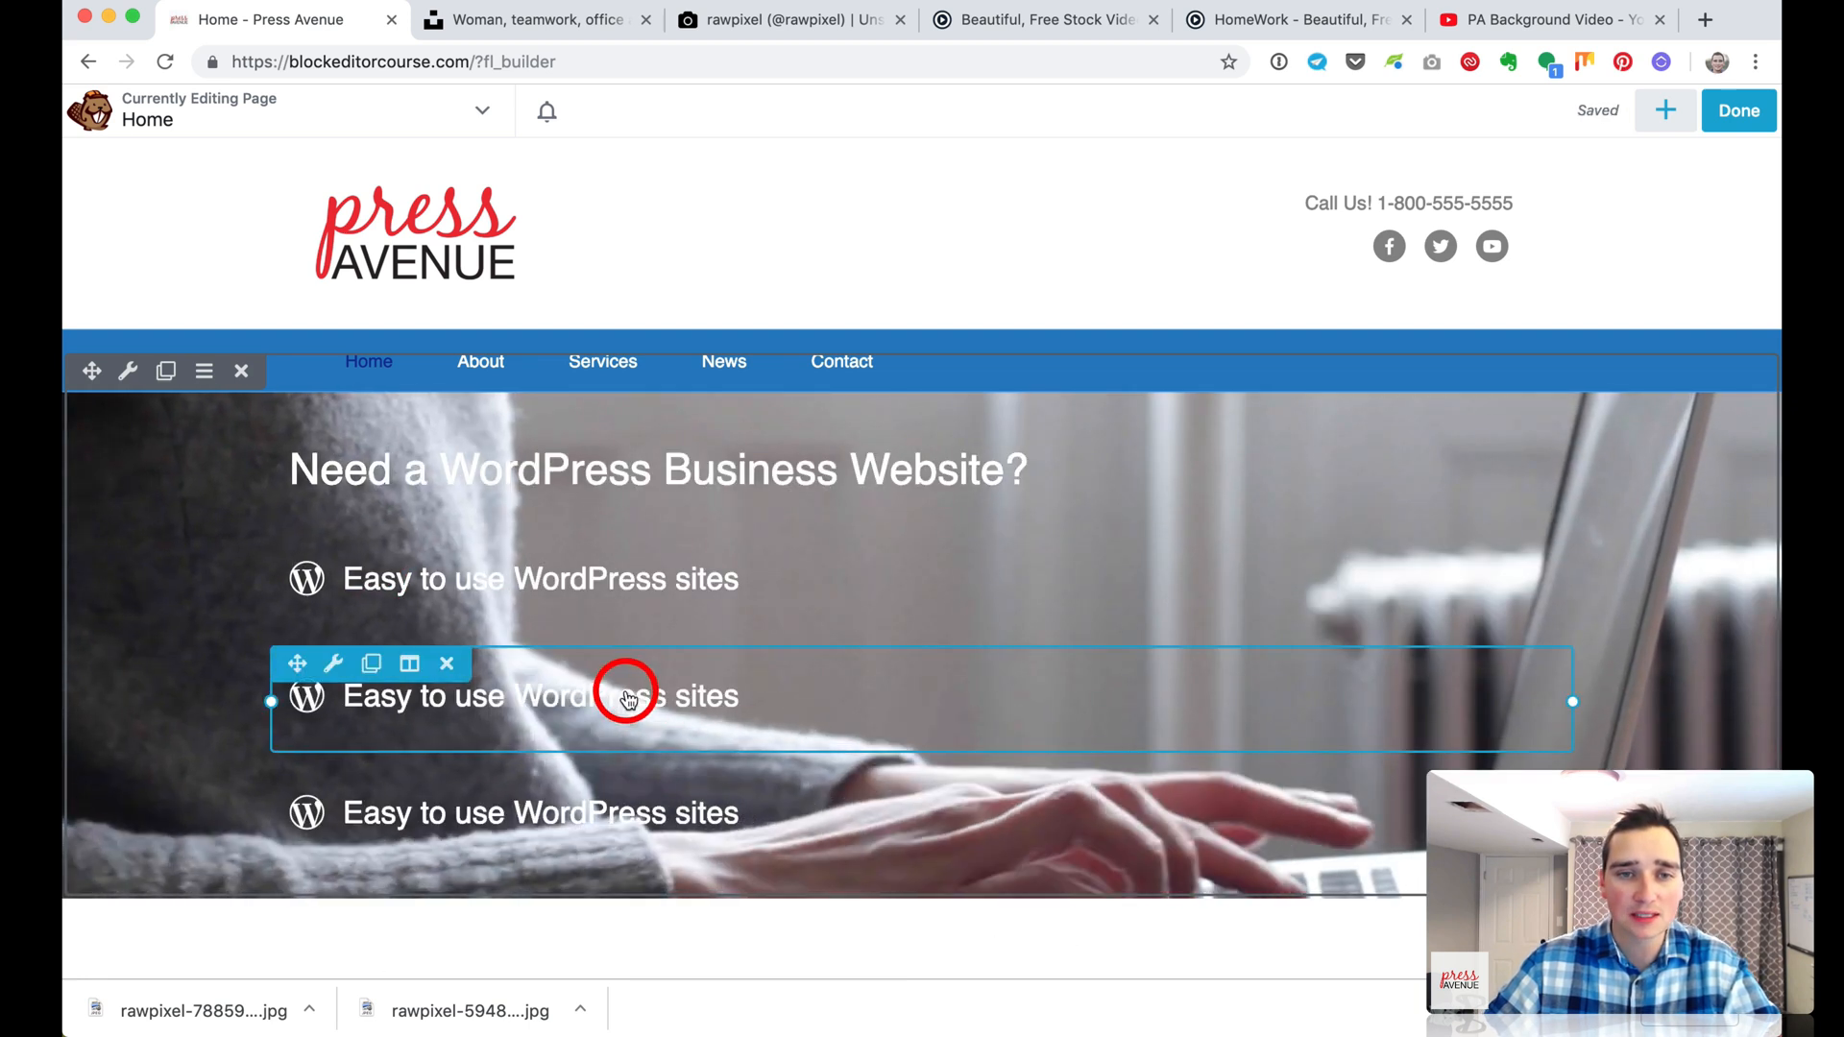
{"action": "left_click", "coordinate": [626, 698]}
{"action": "left_click", "coordinate": [1602, 258]}
{"action": "left_click", "coordinate": [1157, 411]}
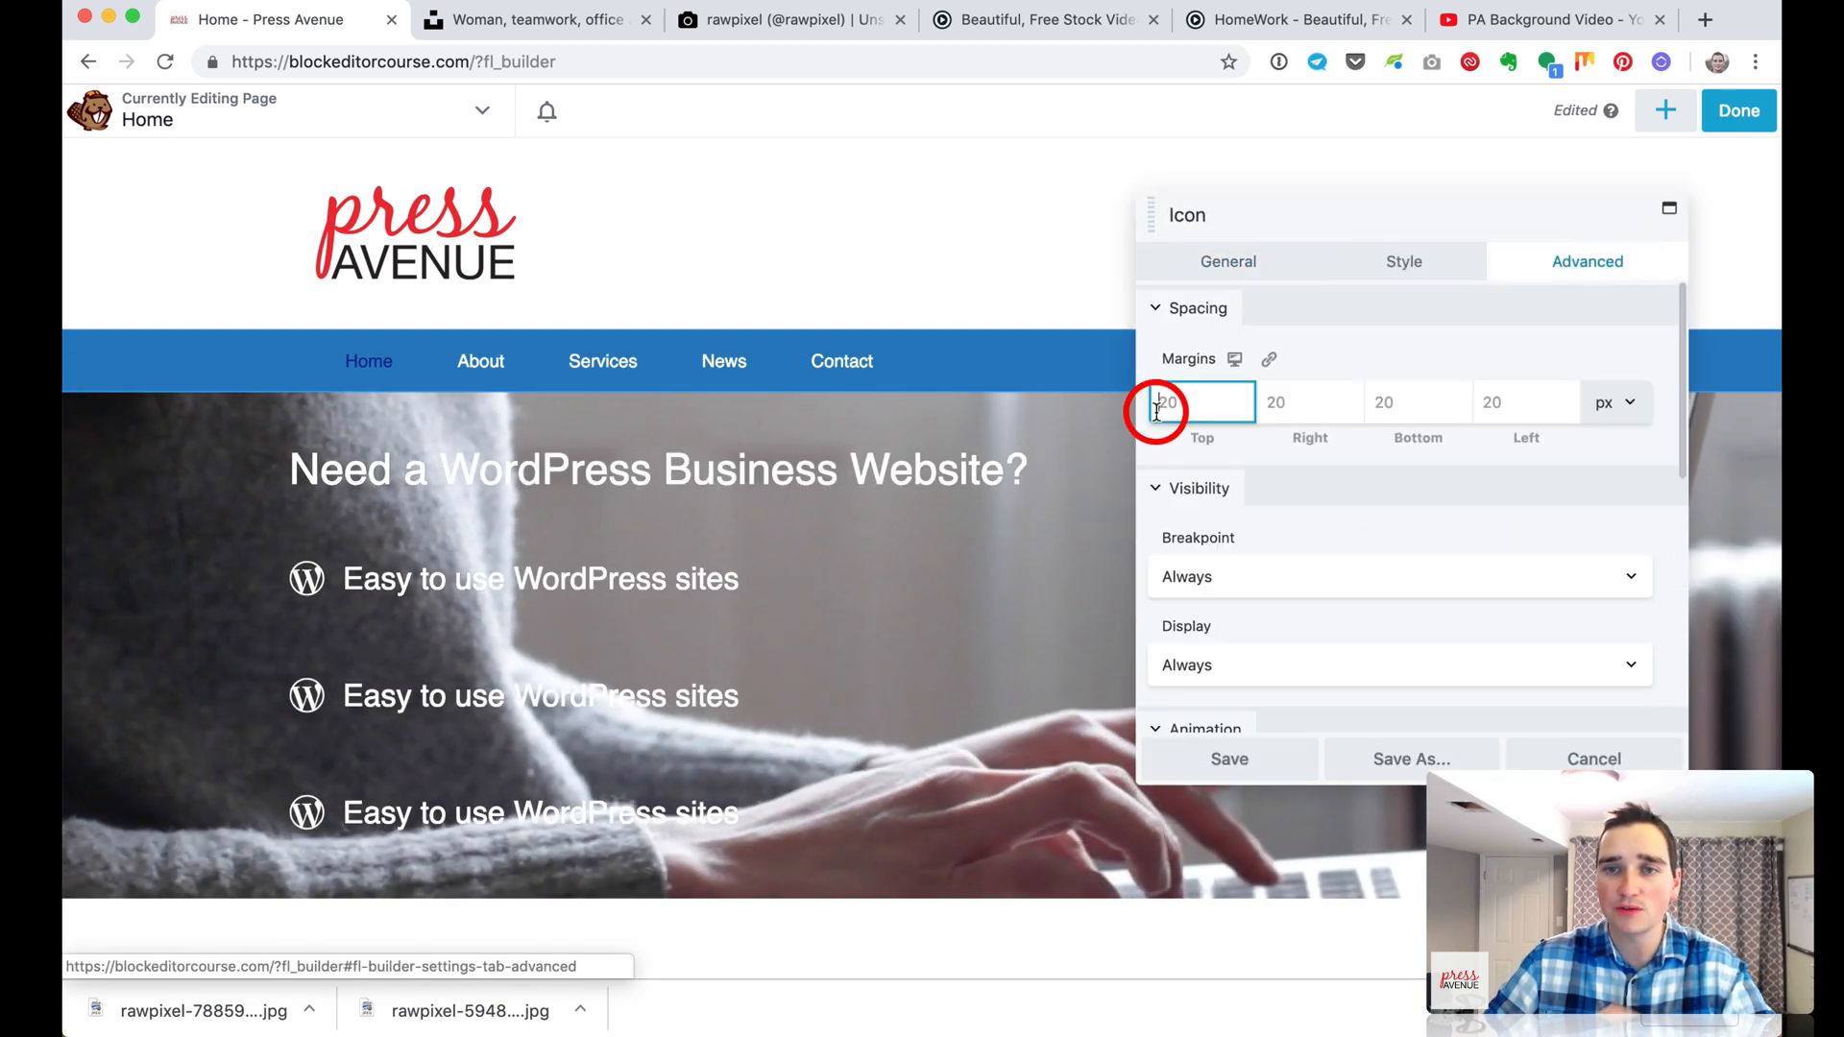
{"action": "type", "text": "0"}
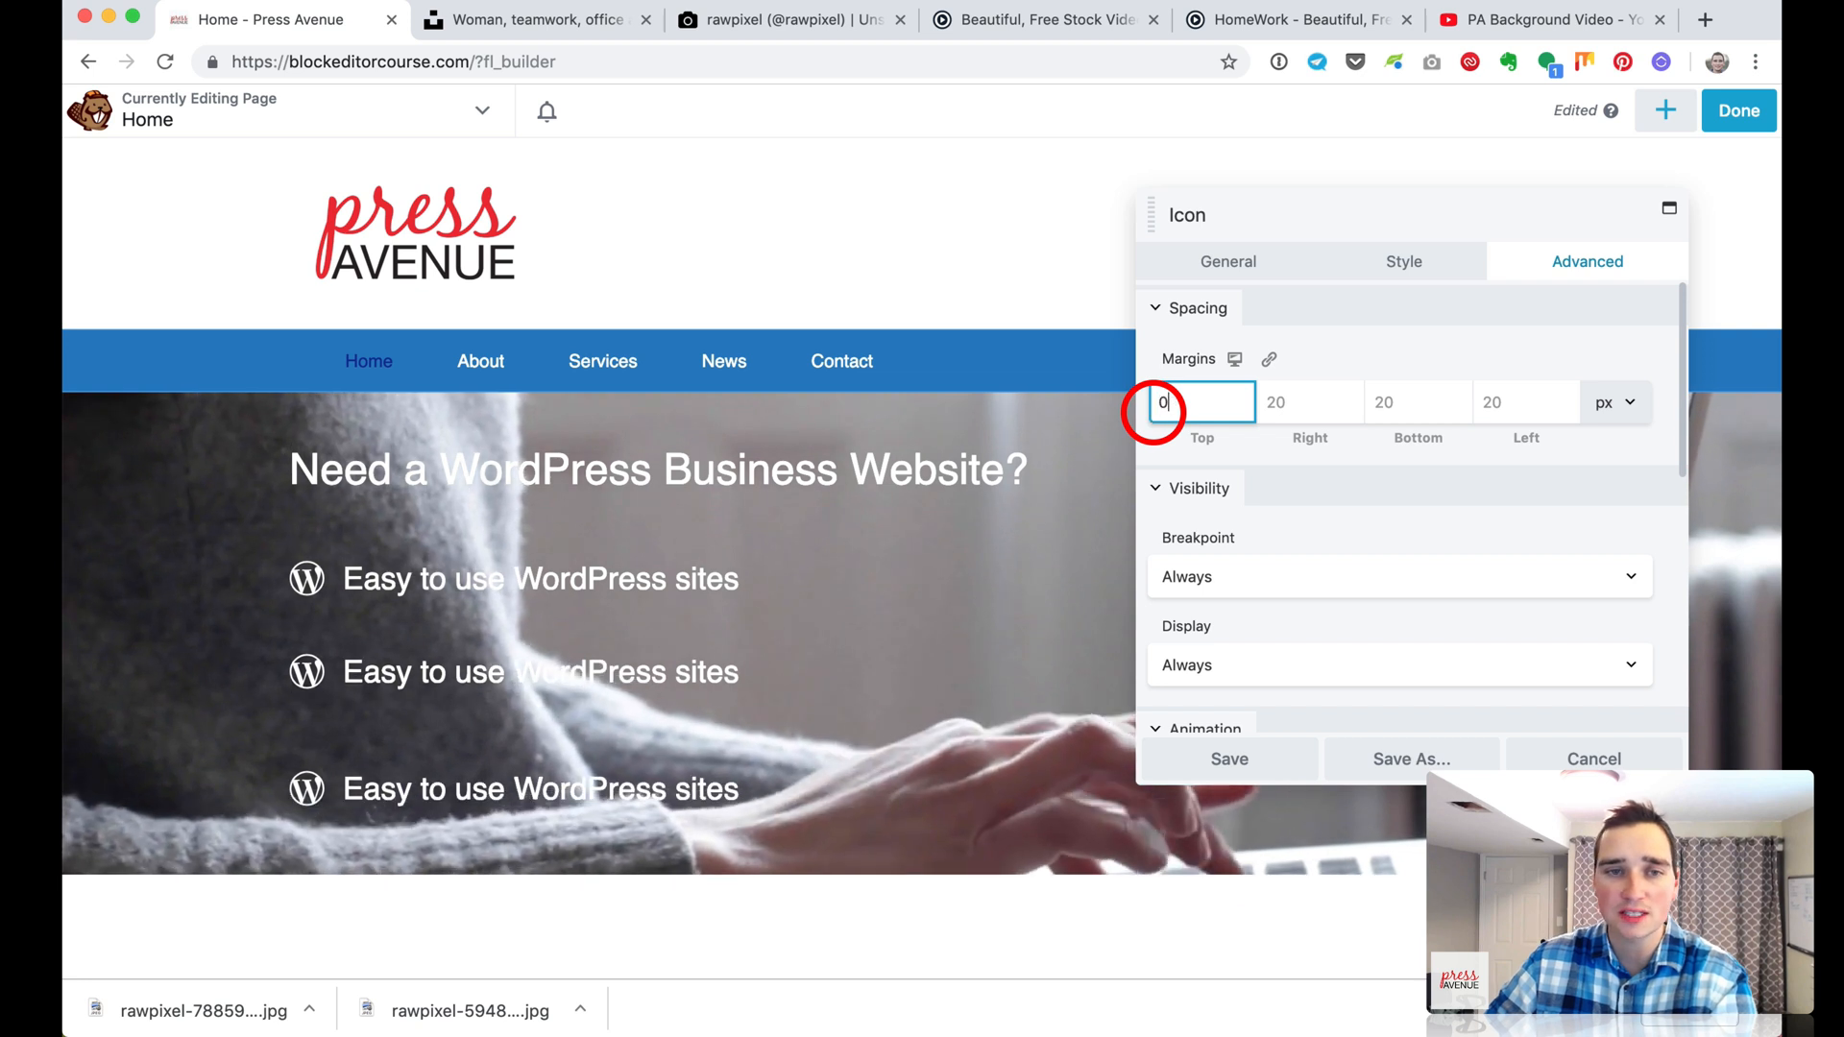
{"action": "left_click", "coordinate": [1460, 417]}
{"action": "type", "text": "0"}
{"action": "left_click", "coordinate": [1287, 752]}
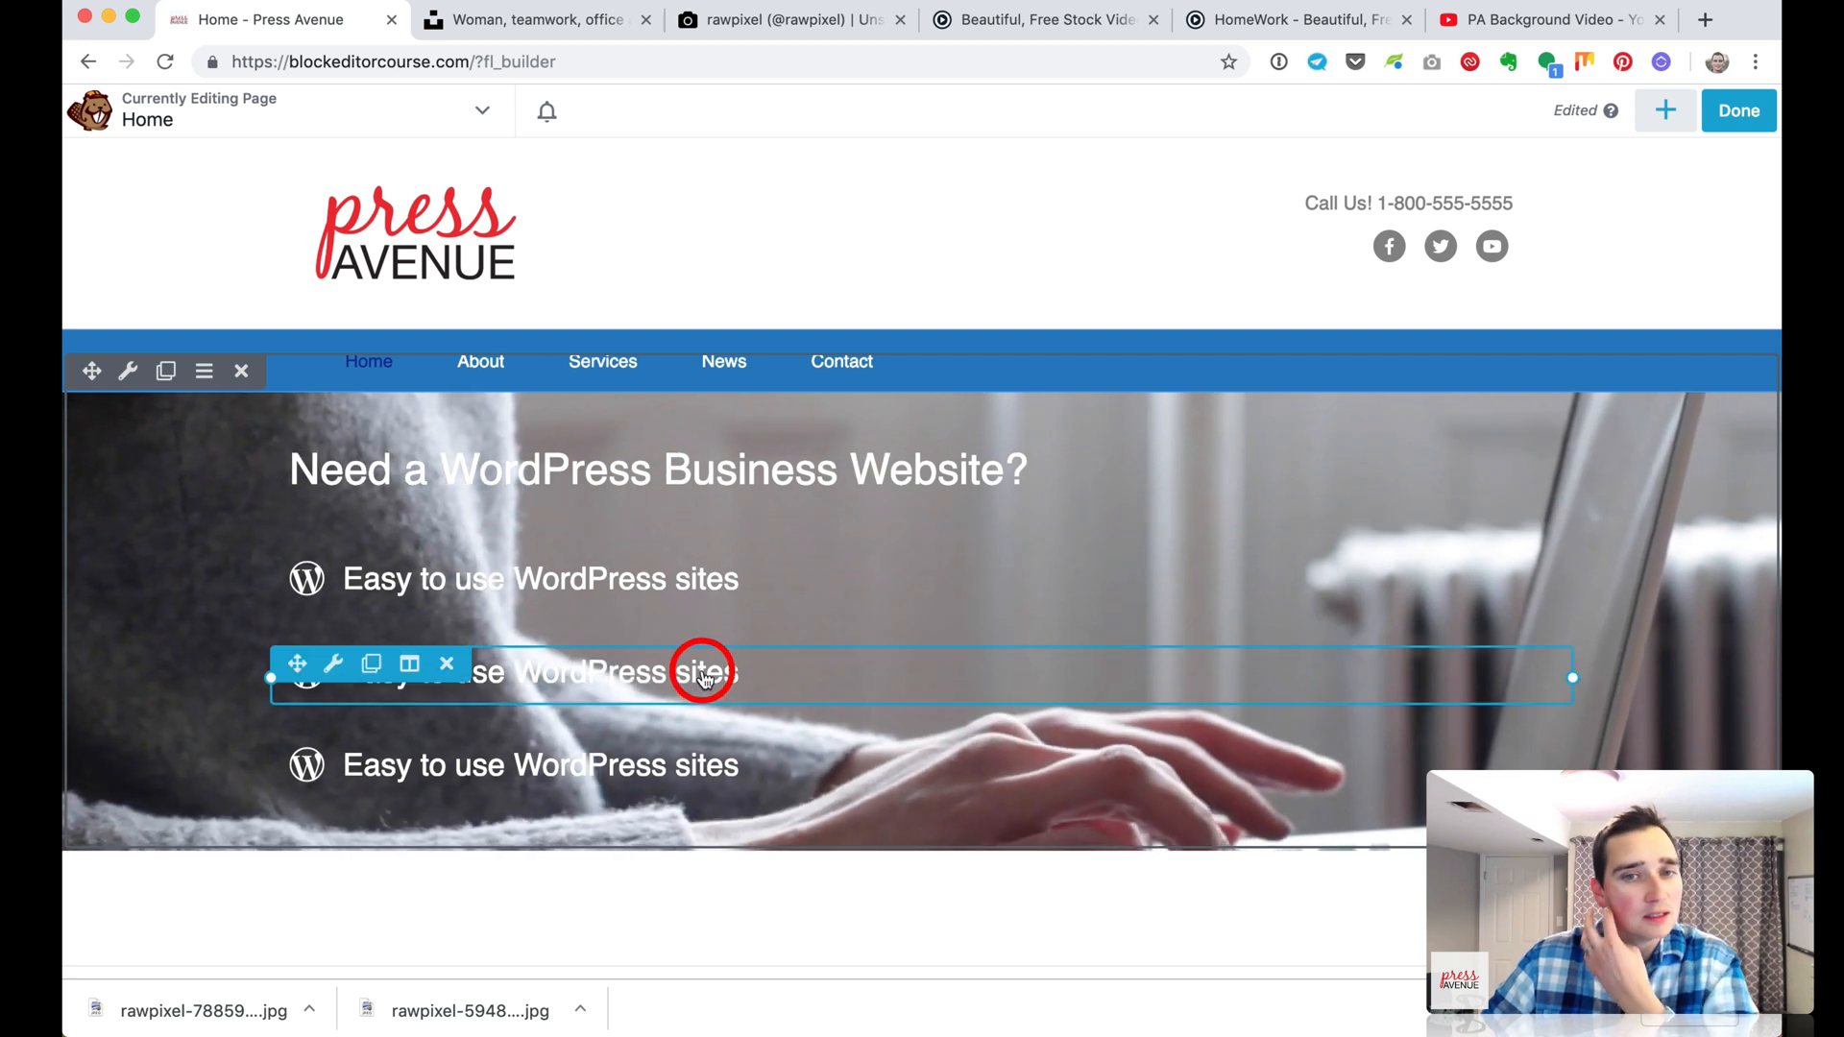
Open the video row's settings and change its background overlay type to Gradient
{"action": "left_click", "coordinate": [130, 381]}
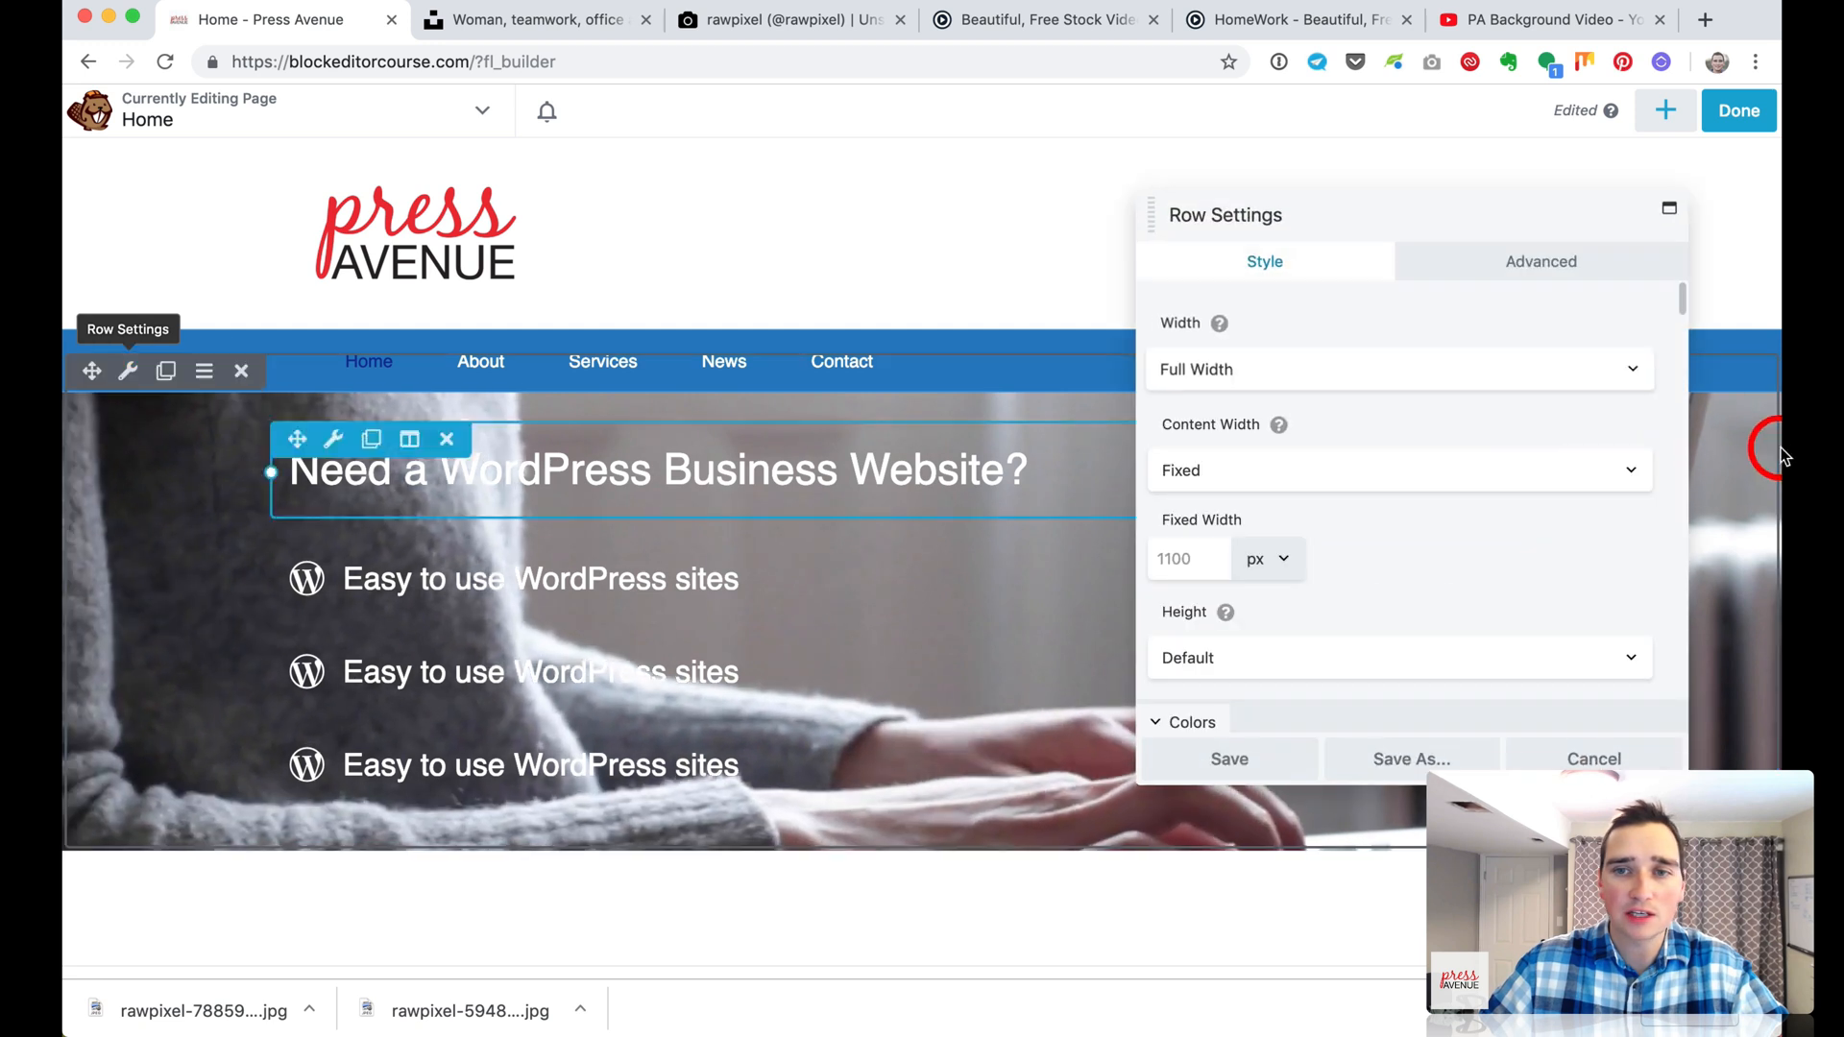
{"action": "scroll", "coordinate": [1461, 503], "scroll_direction": "down", "scroll_amount": 3}
{"action": "scroll", "coordinate": [1463, 516], "scroll_direction": "down", "scroll_amount": 10}
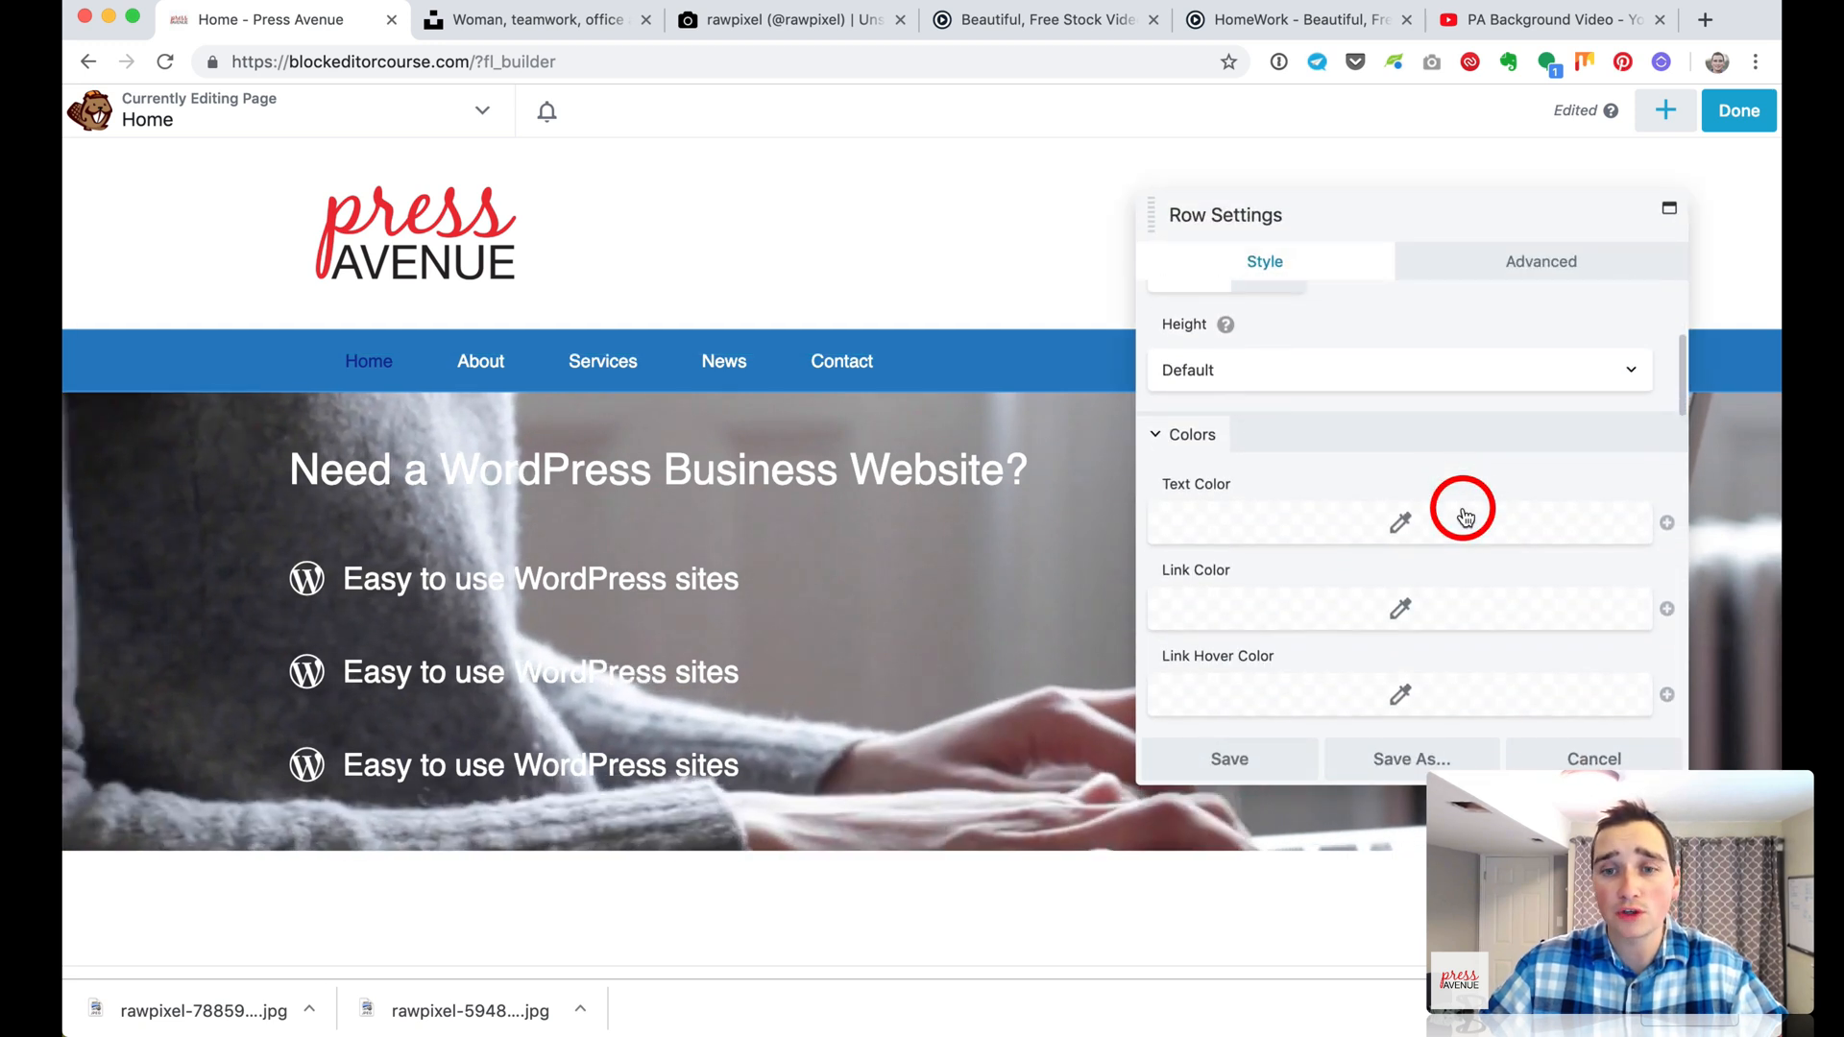
{"action": "scroll", "coordinate": [1464, 515], "scroll_direction": "down", "scroll_amount": 8}
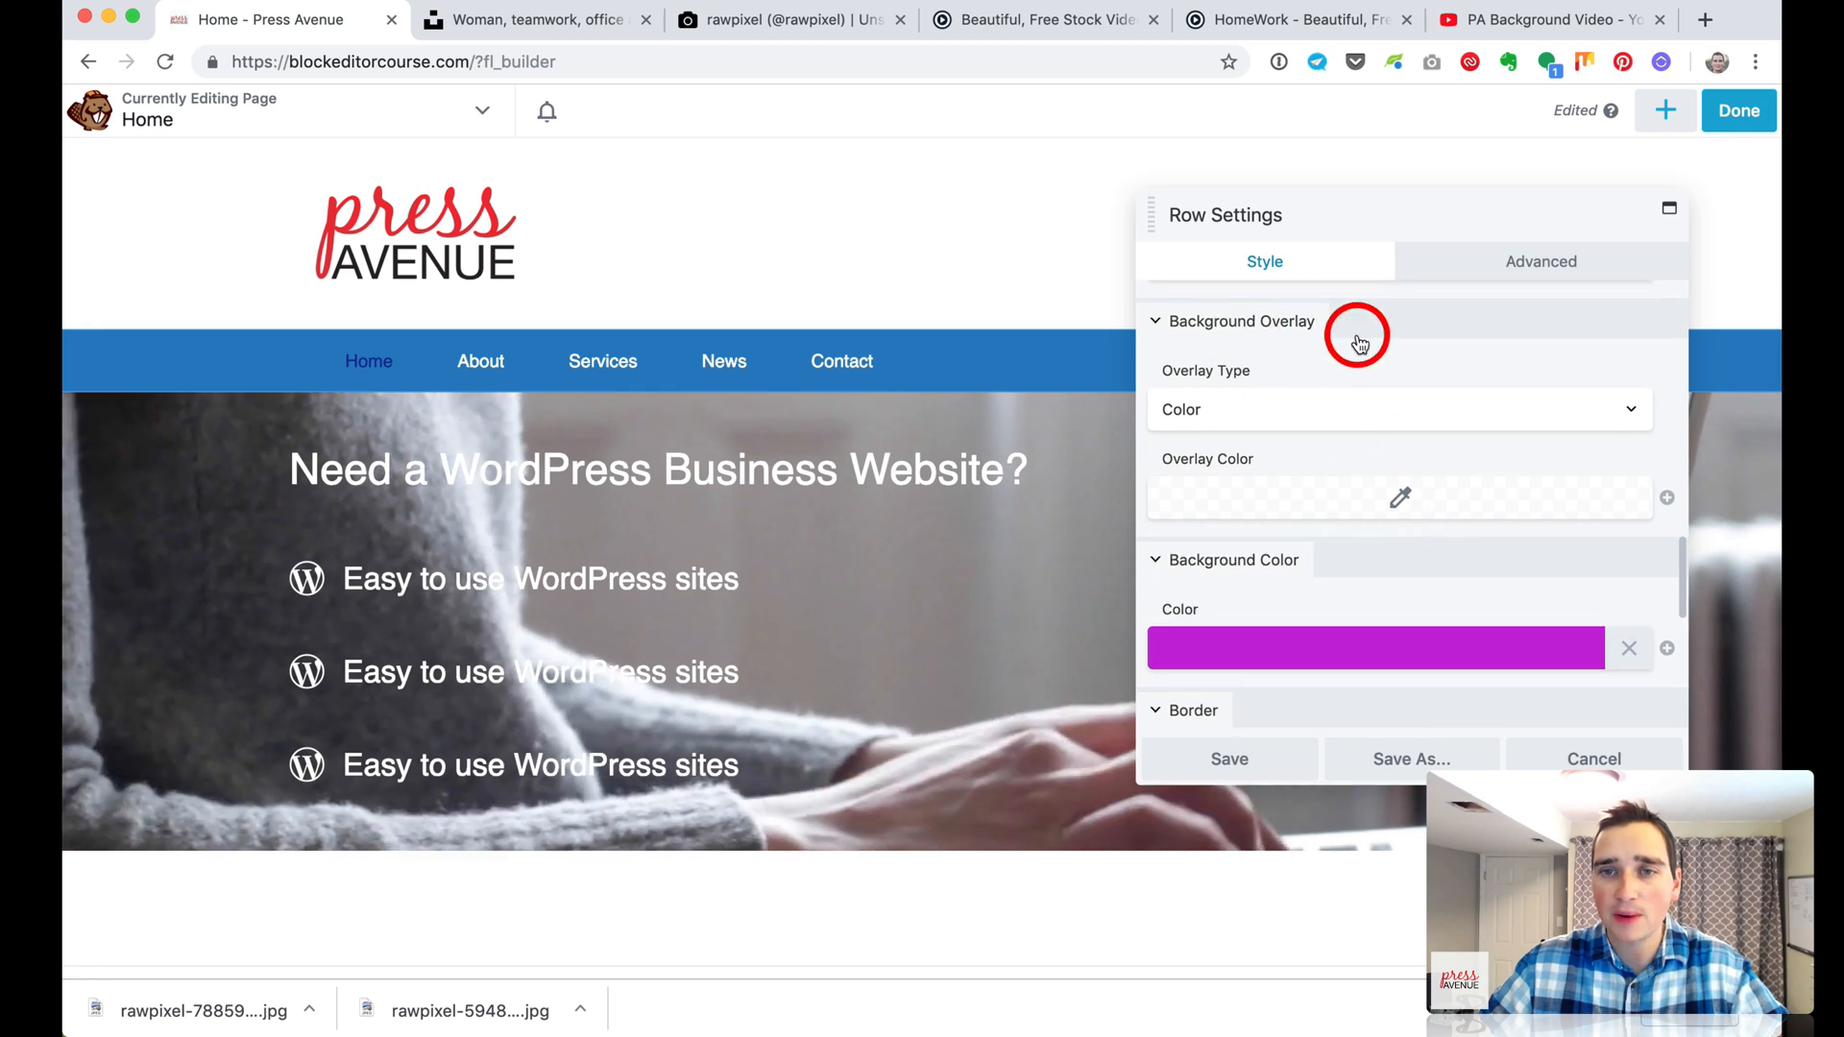
{"action": "left_click", "coordinate": [1329, 411]}
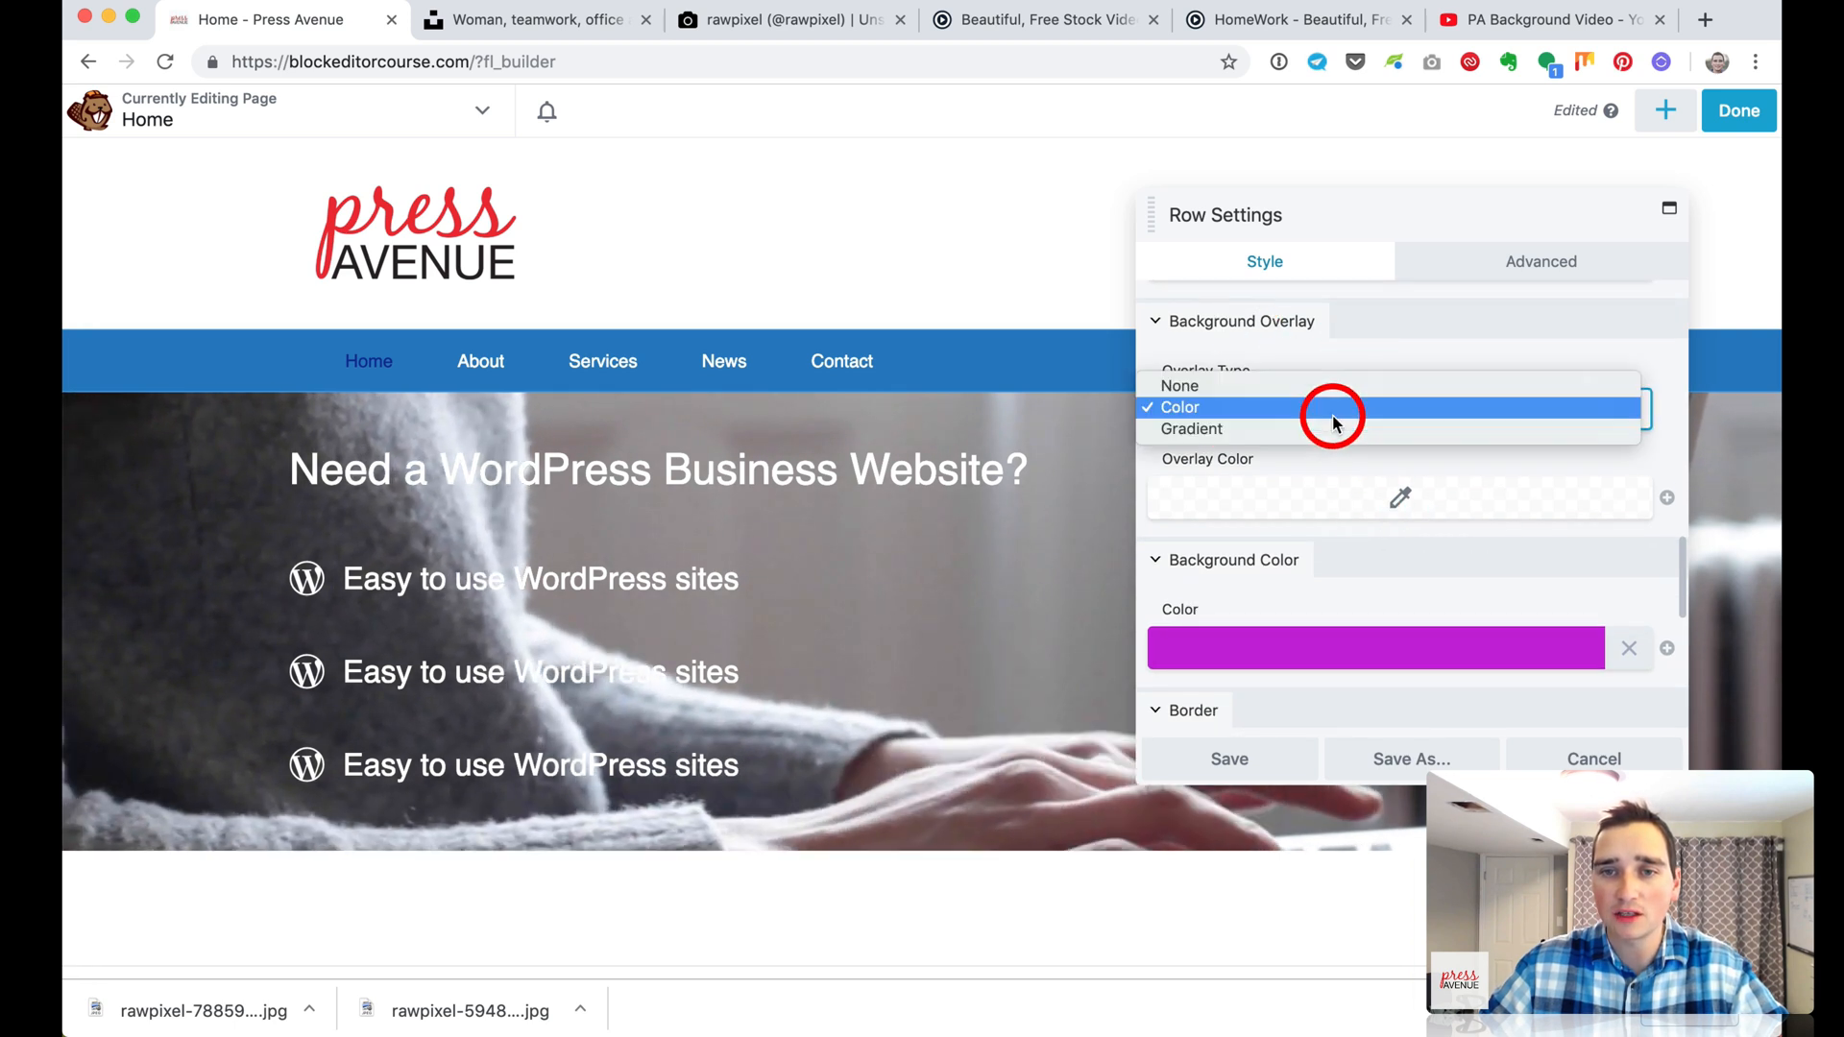
{"action": "left_click", "coordinate": [1329, 427]}
{"action": "scroll", "coordinate": [1388, 451], "scroll_direction": "down", "scroll_amount": 2}
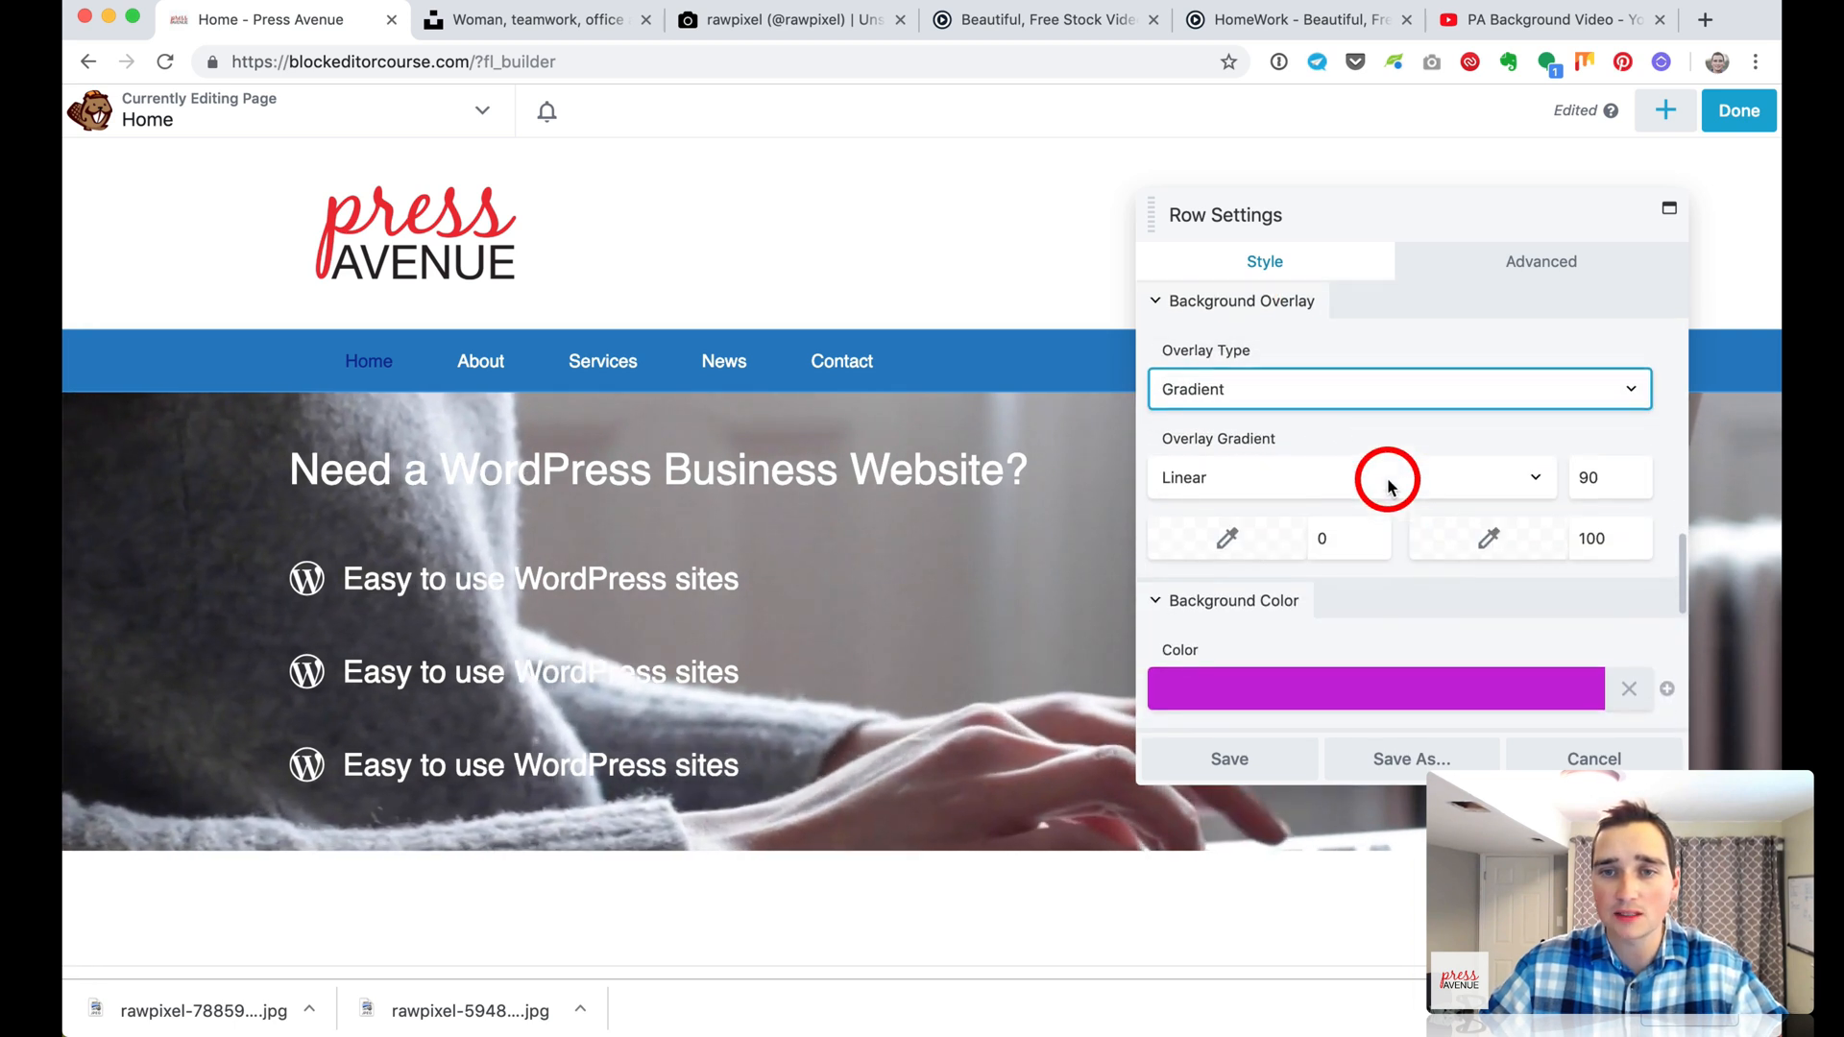
Set the overlay gradient's first color to a semi-transparent blue, rgba(0,158,249,0.75)
{"action": "left_click", "coordinate": [1229, 470]}
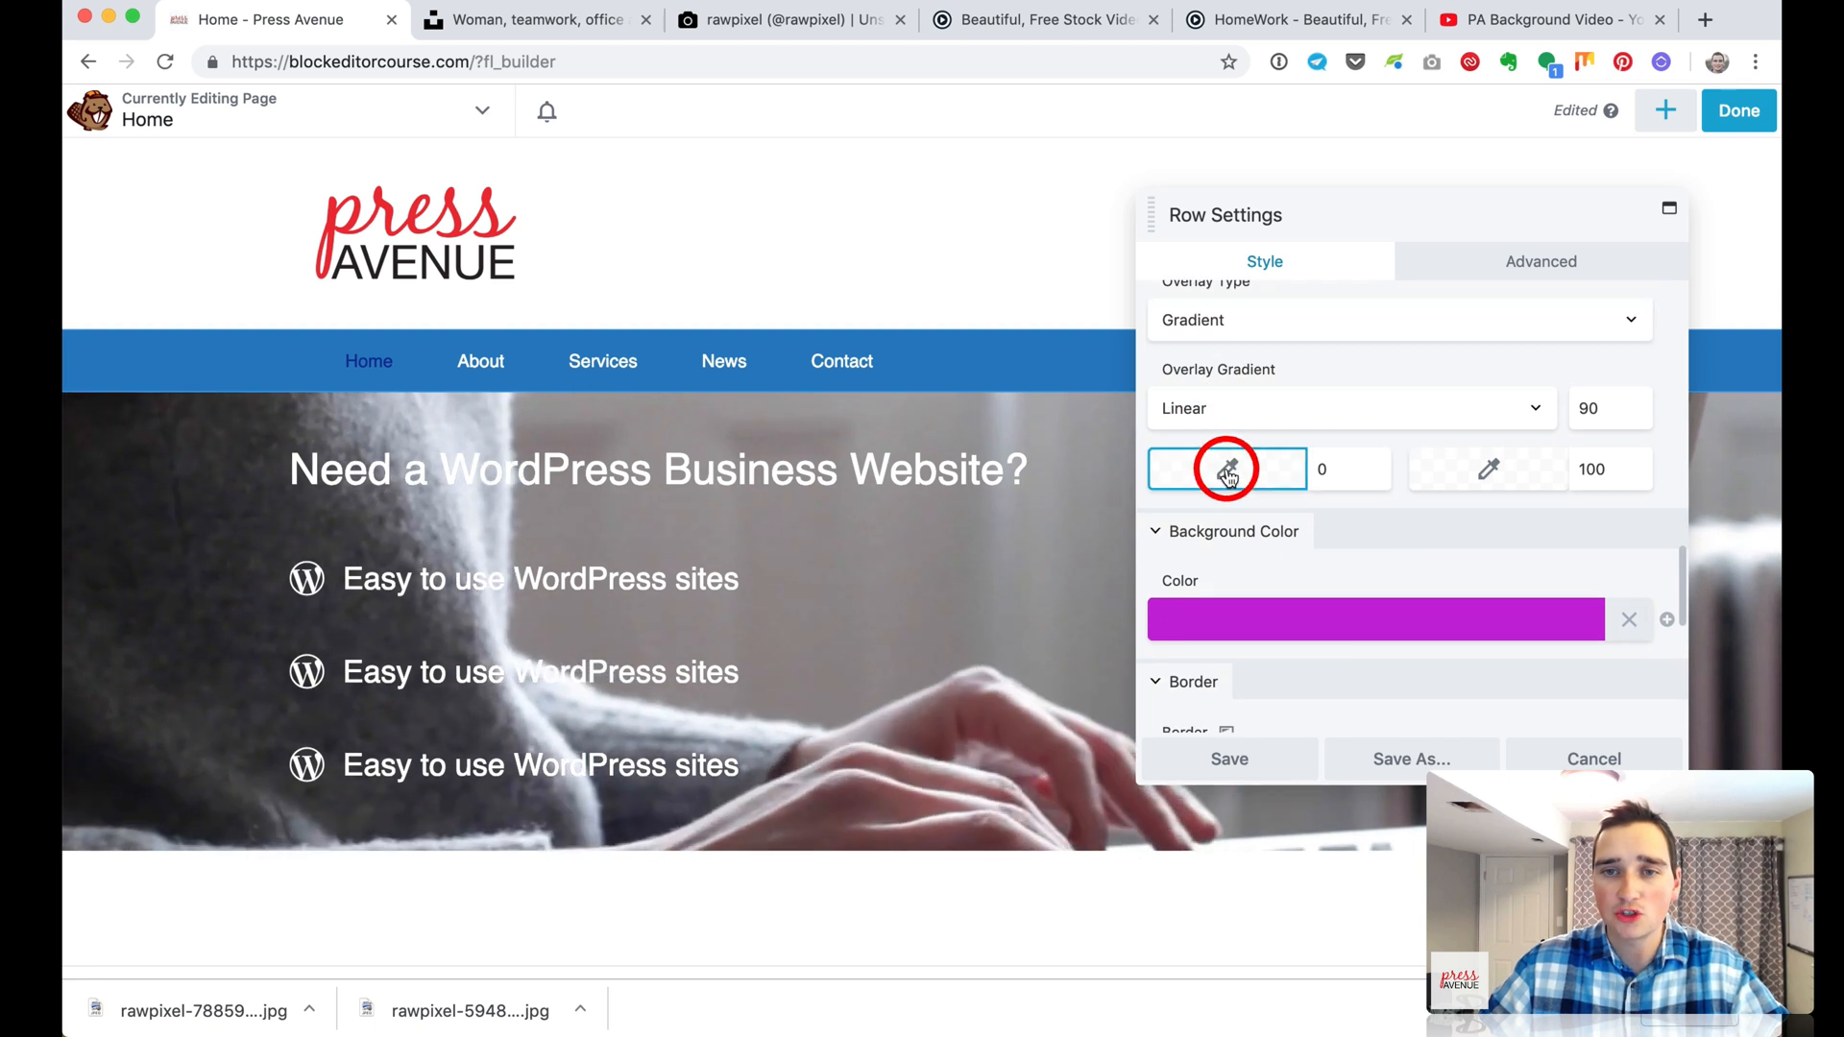
{"action": "left_click_drag", "start_coordinate": [1369, 614], "coordinate": [1350, 536]}
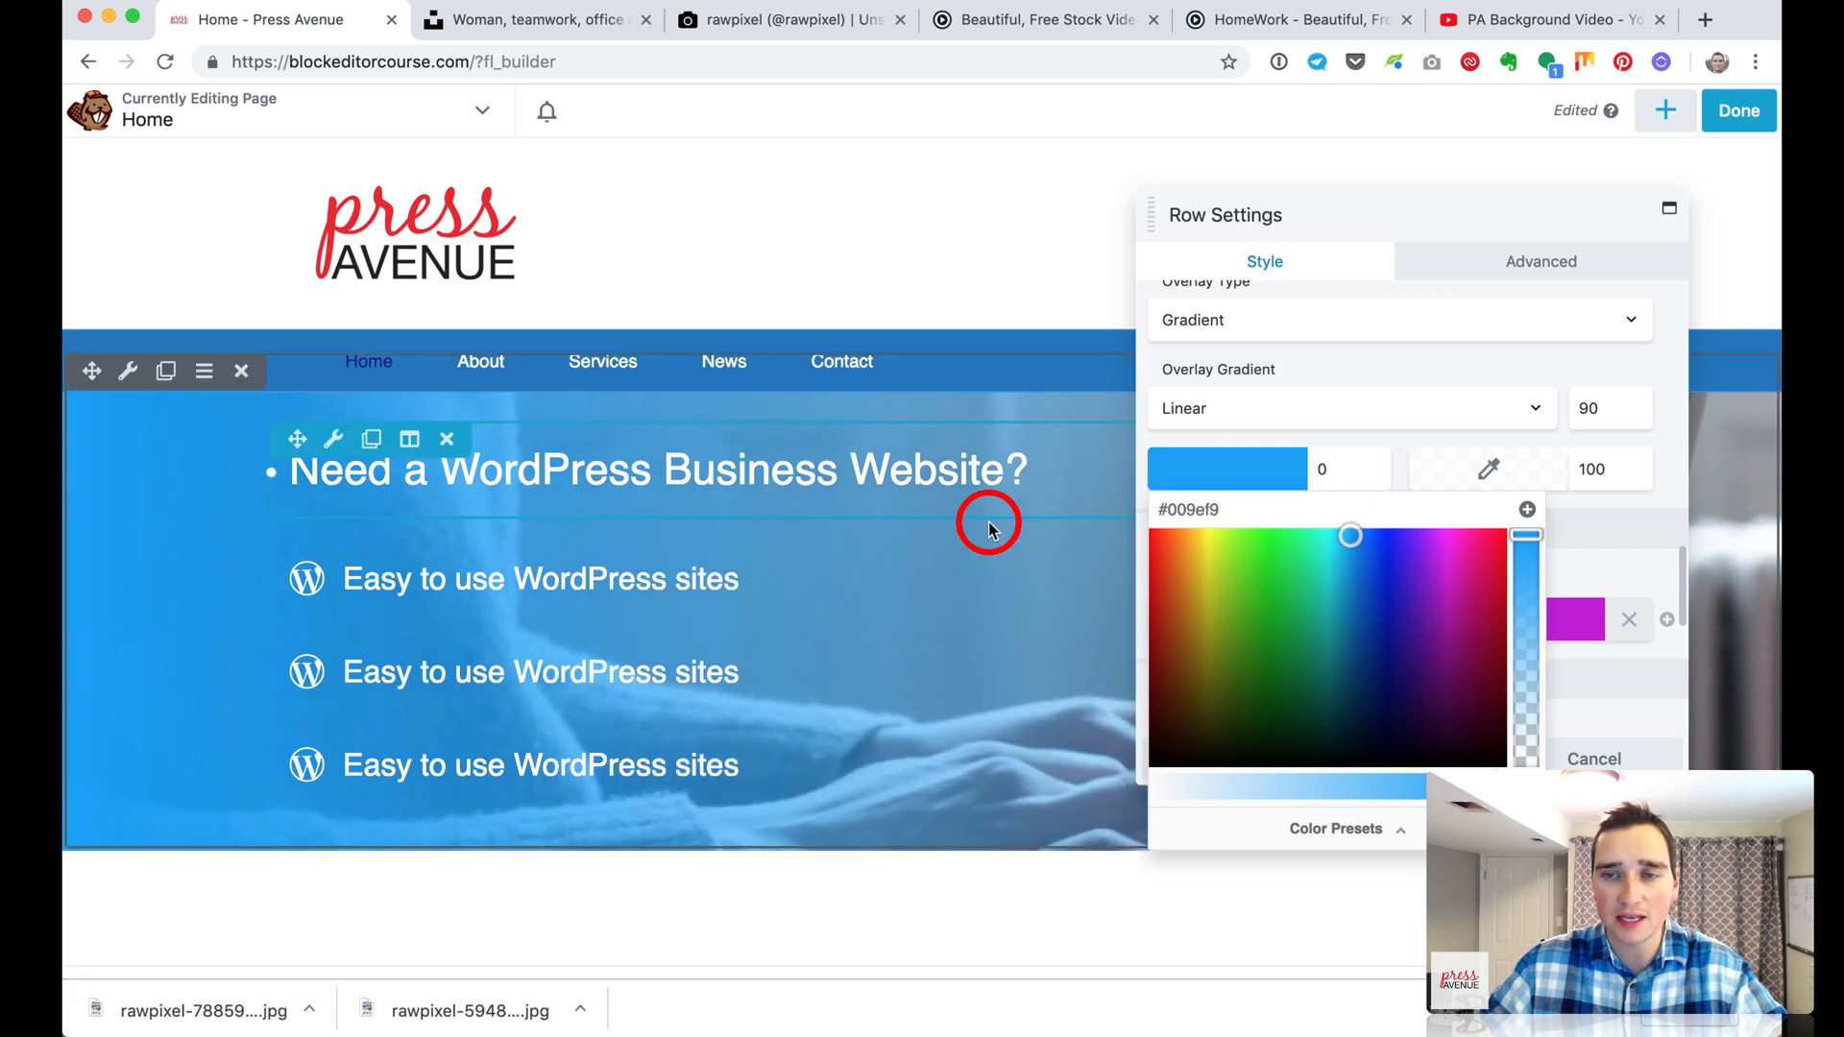
{"action": "left_click_drag", "start_coordinate": [1537, 564], "coordinate": [1537, 576]}
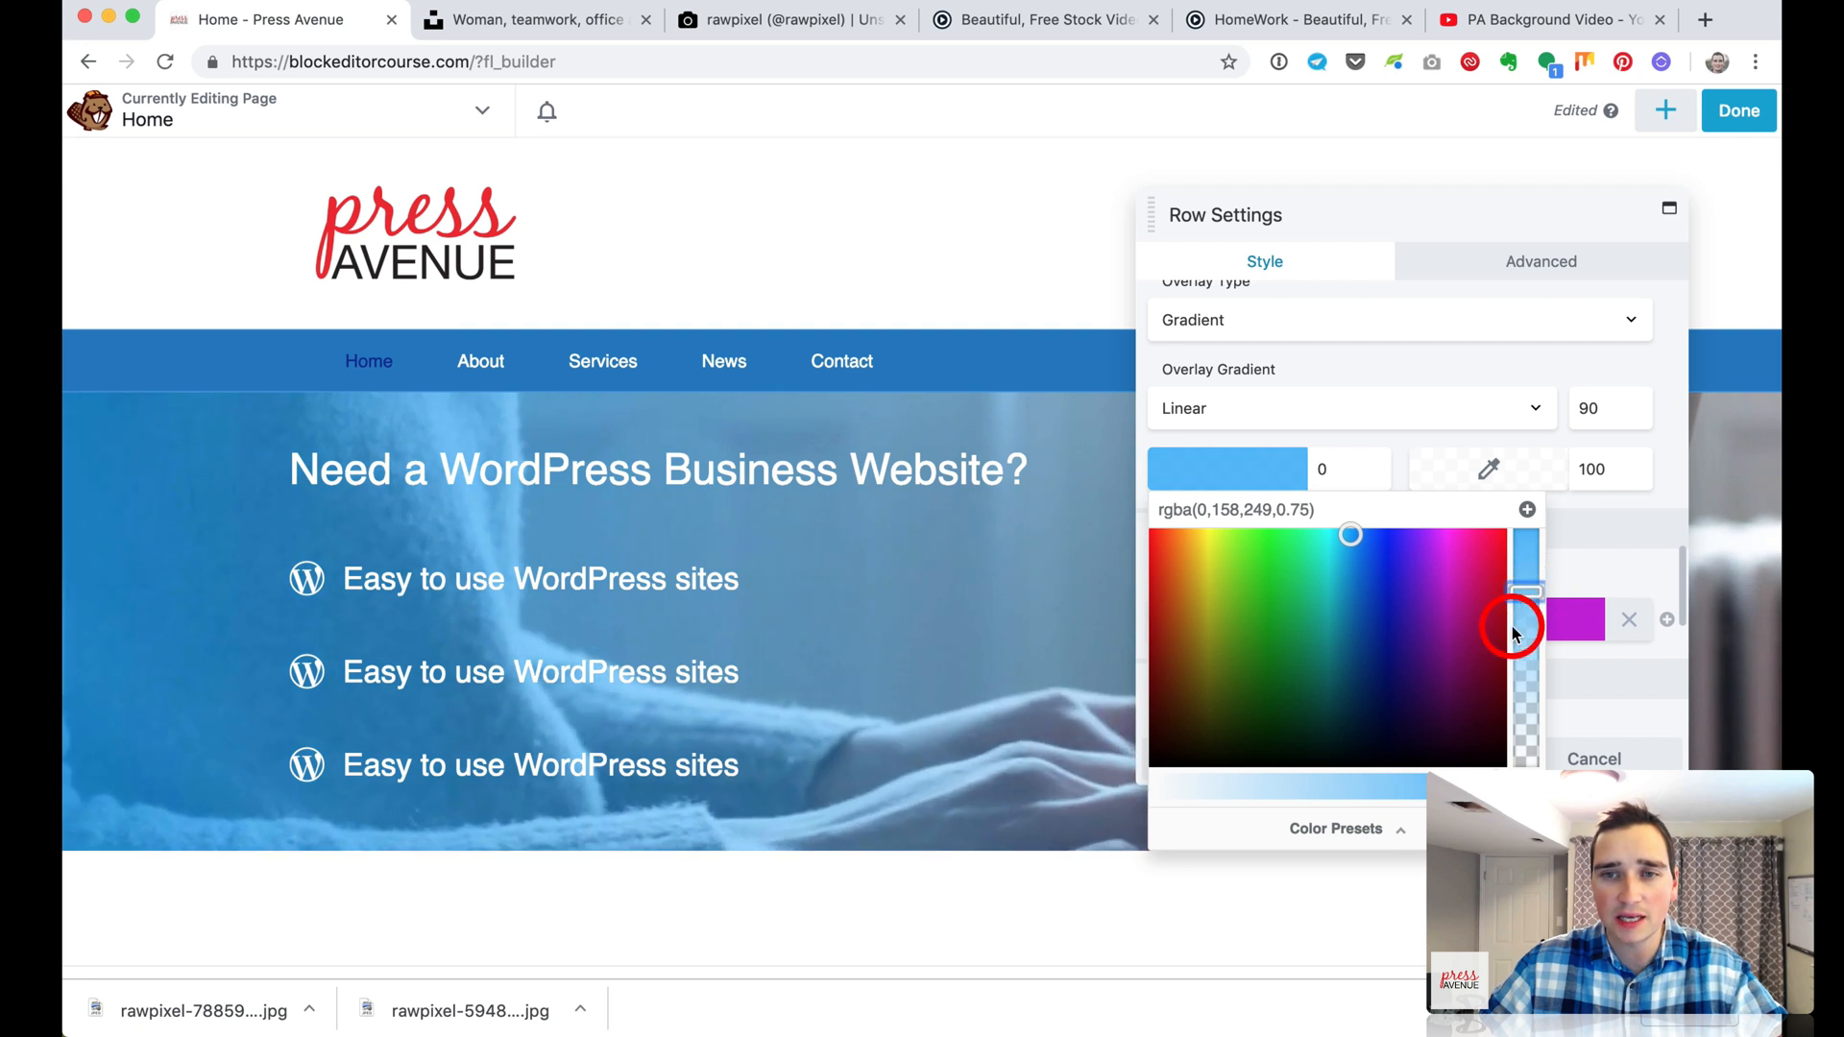
Set the overlay gradient's second color to a semi-transparent purple, rgba(171,0,244,0.57)
{"action": "left_click", "coordinate": [1487, 485]}
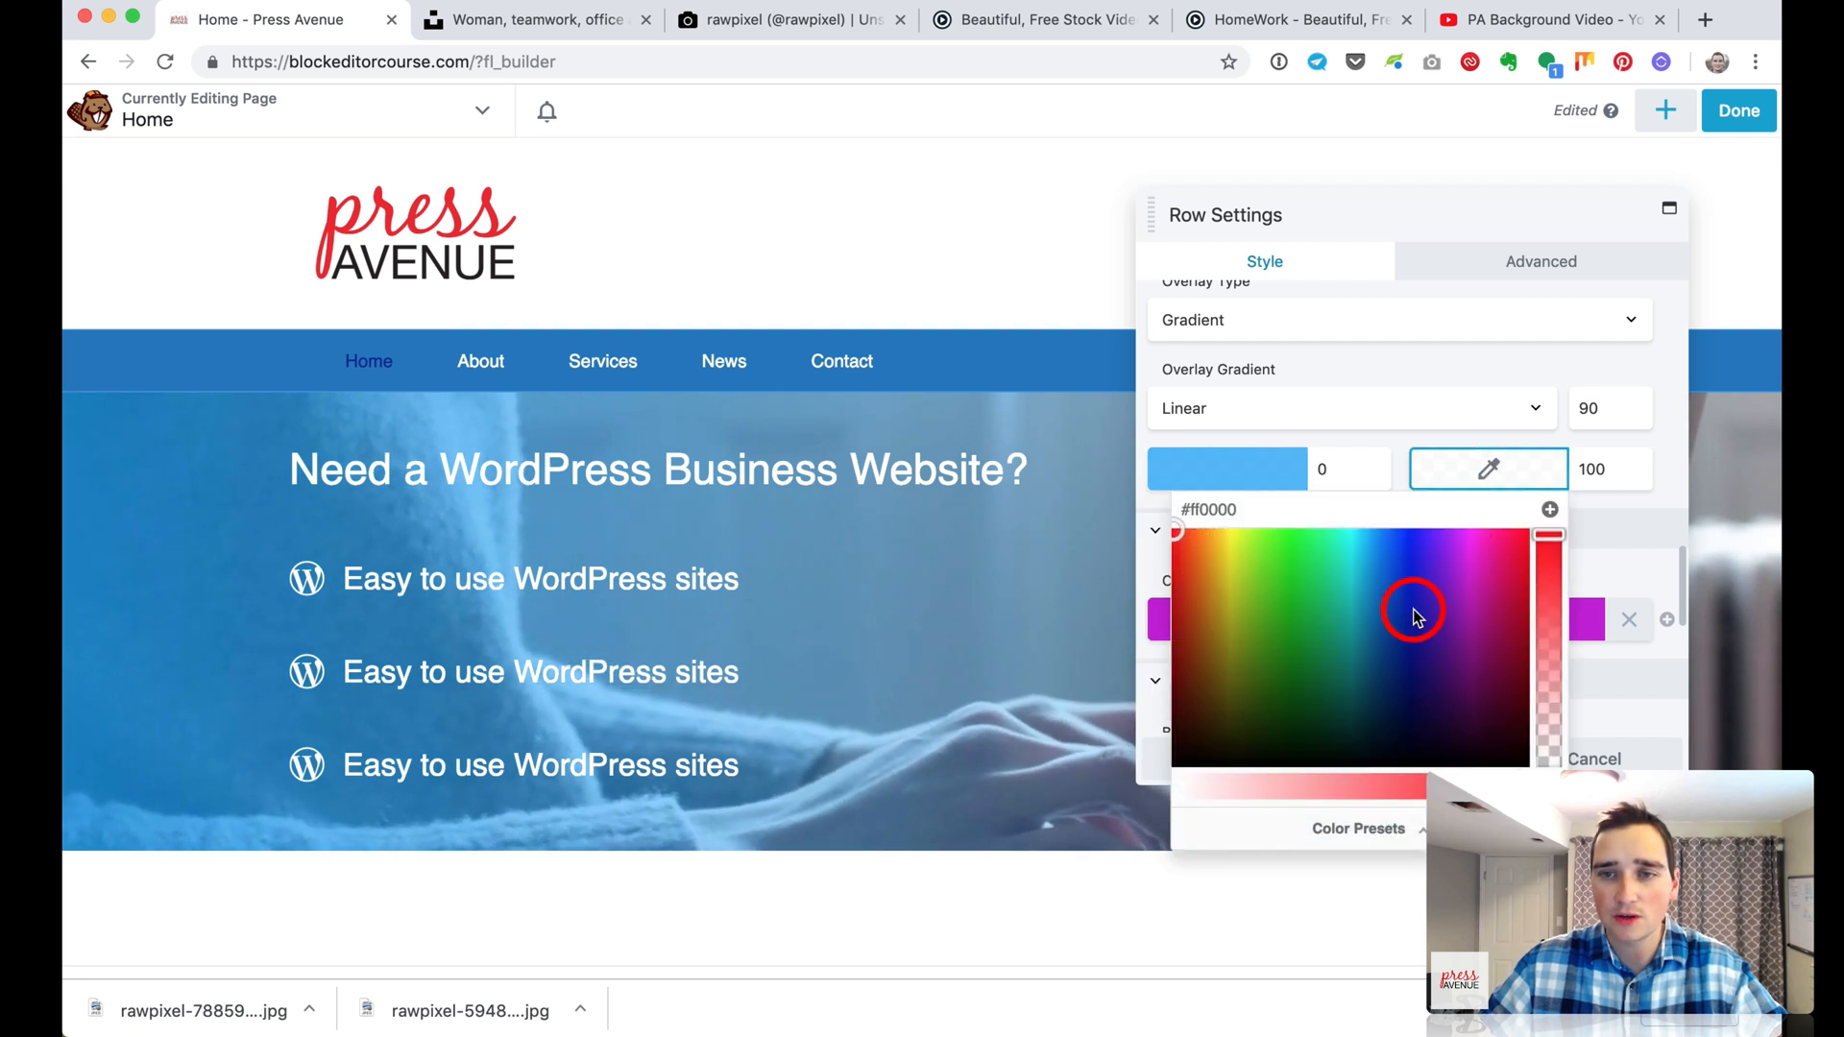
{"action": "left_click_drag", "start_coordinate": [1413, 615], "coordinate": [1551, 636]}
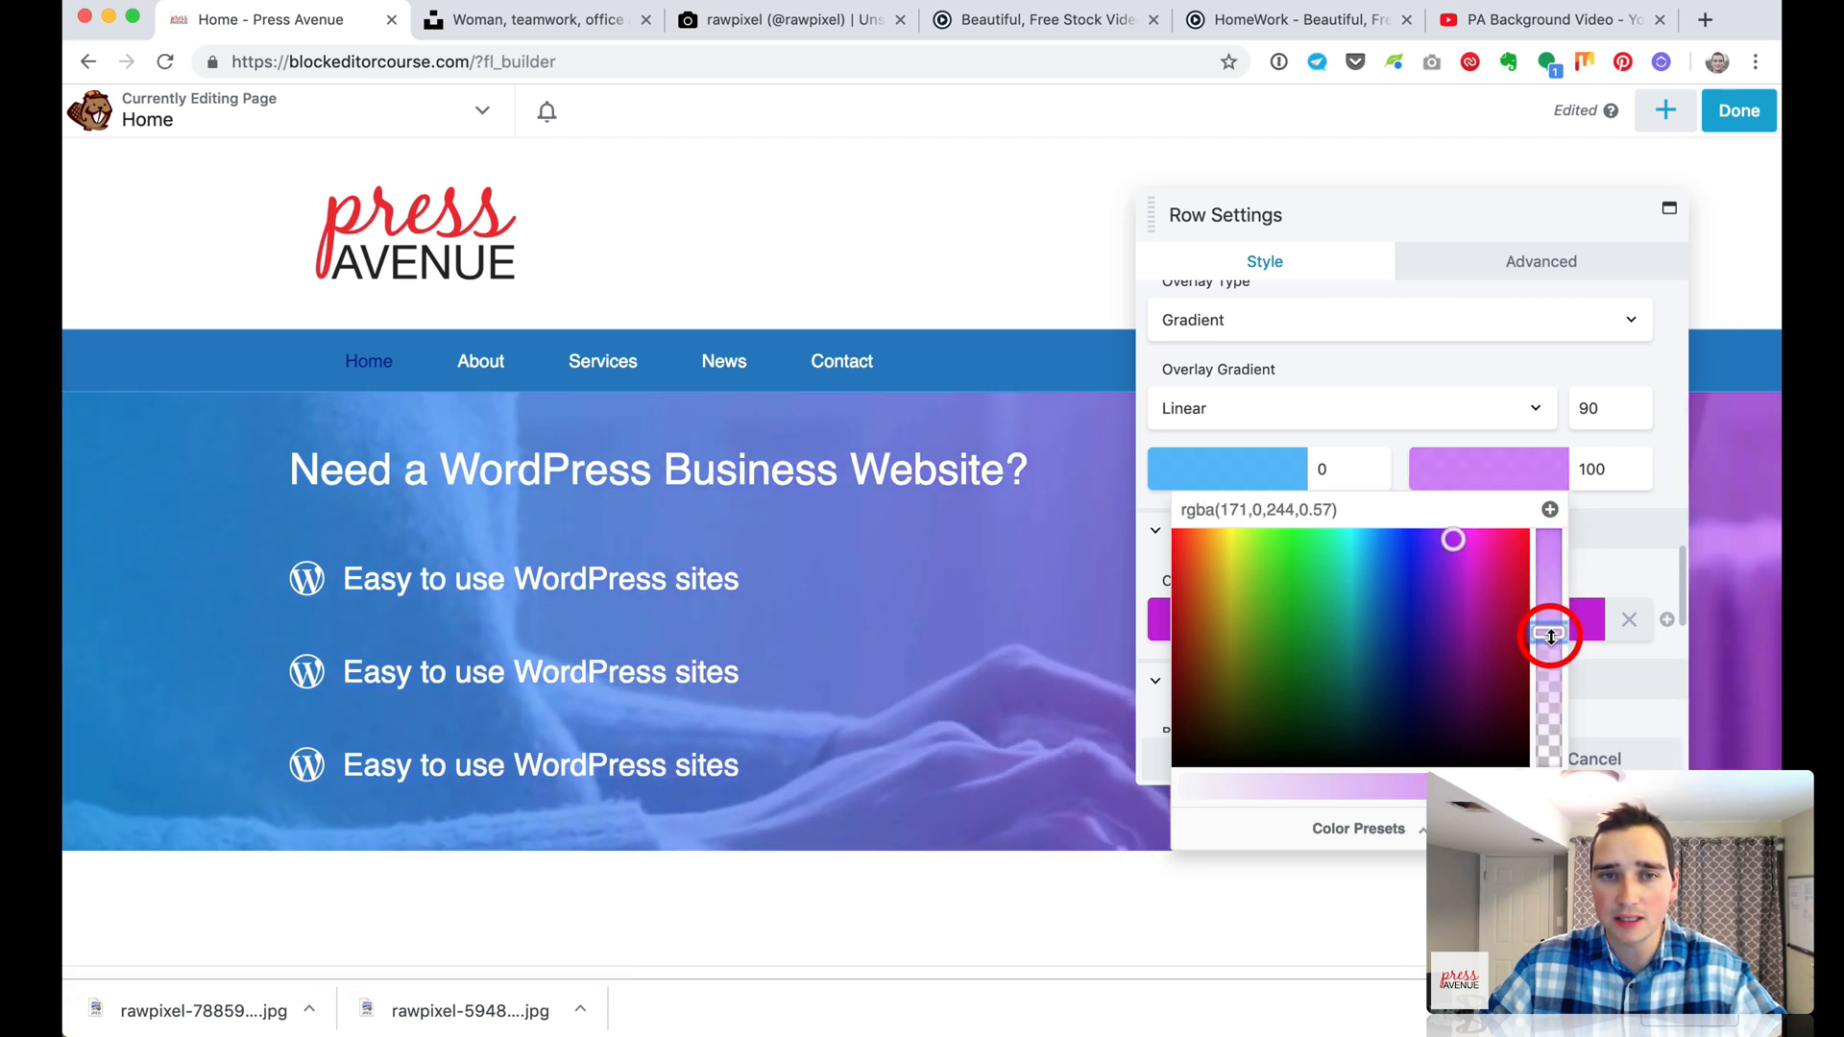
{"action": "left_click", "coordinate": [1420, 395]}
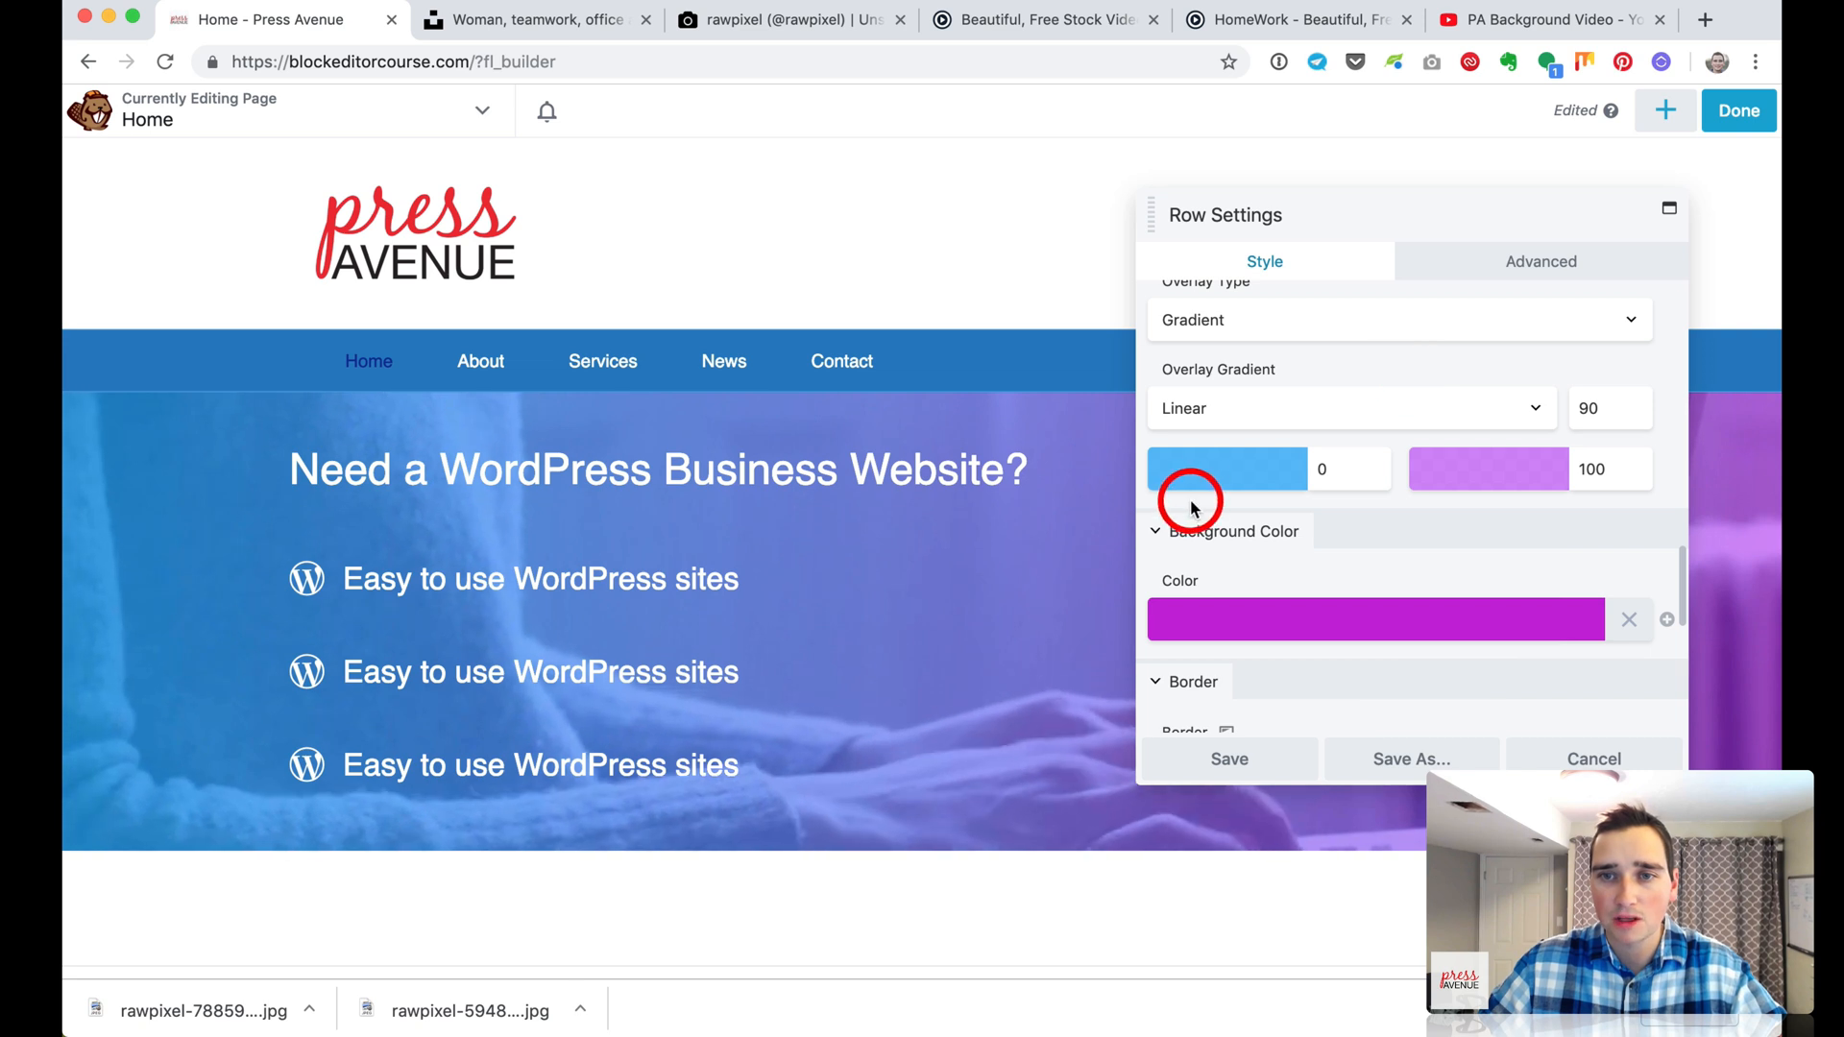
Try moving the gradient's blue stop to about 57 and return it to 0
{"action": "left_click", "coordinate": [1347, 465]}
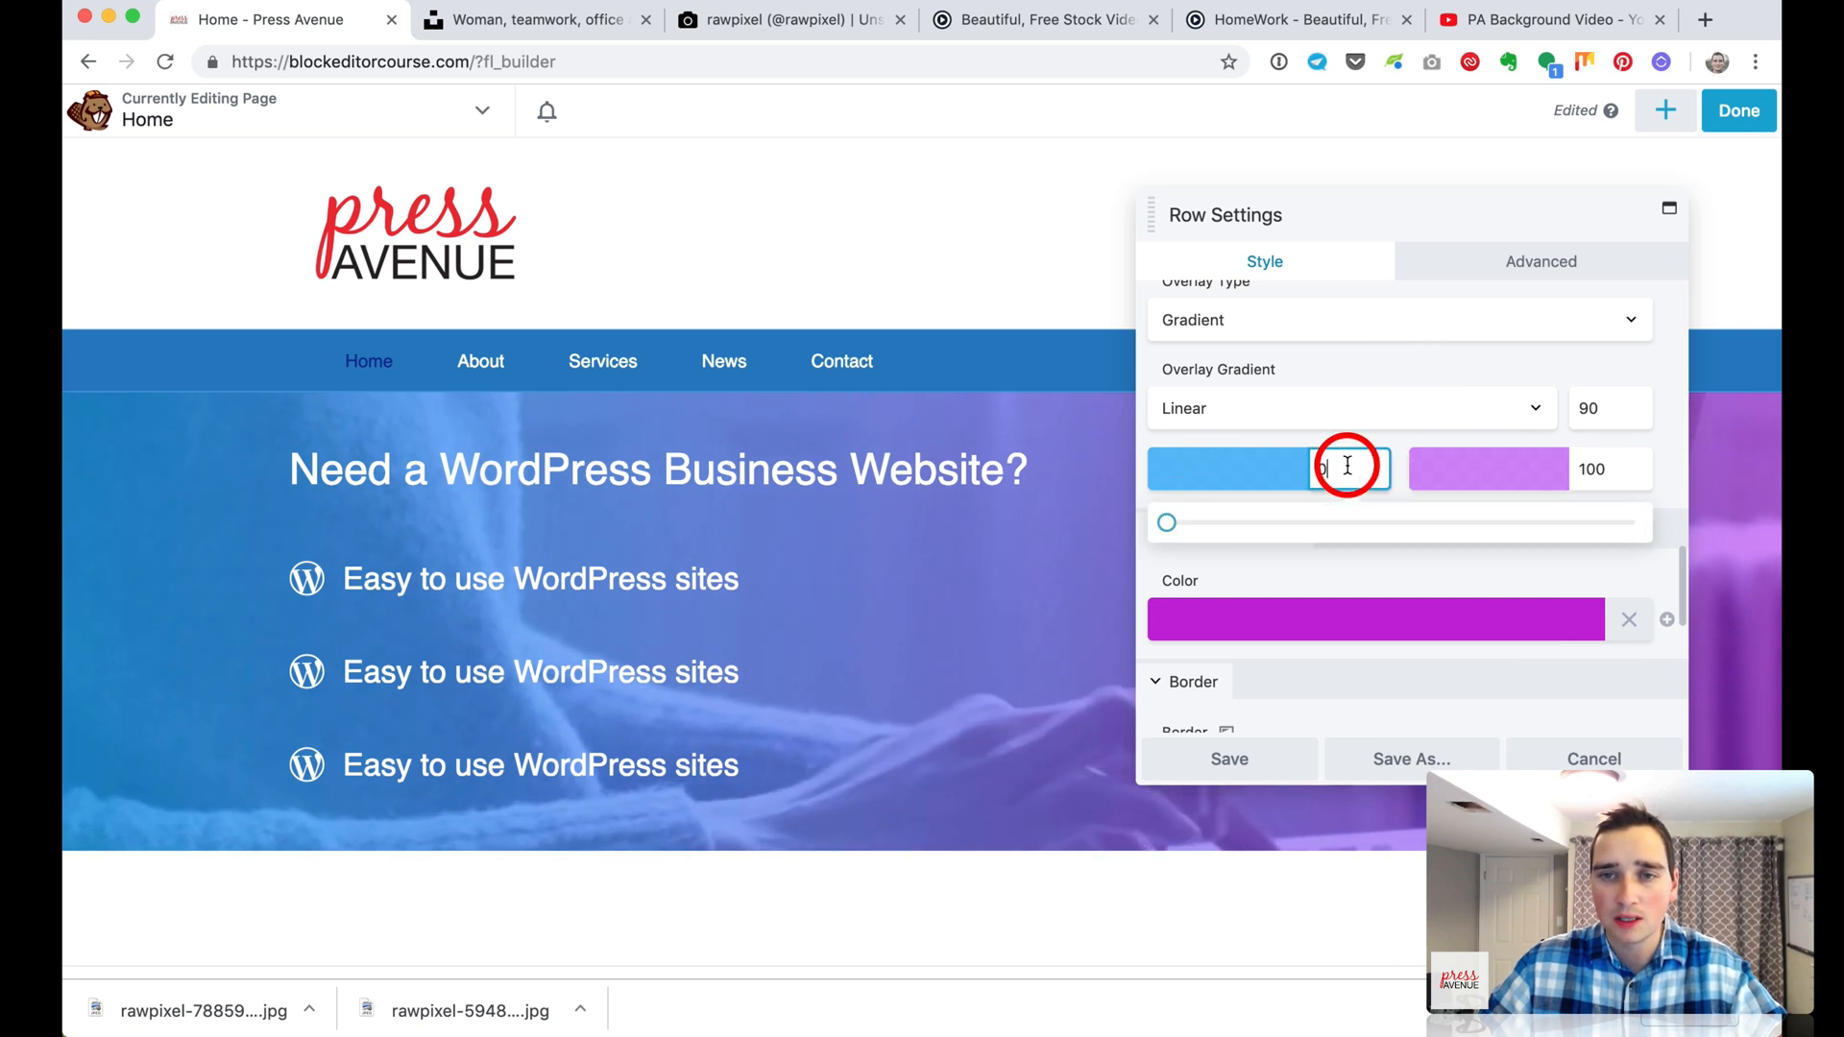
{"action": "left_click_drag", "start_coordinate": [1361, 529], "coordinate": [1466, 531]}
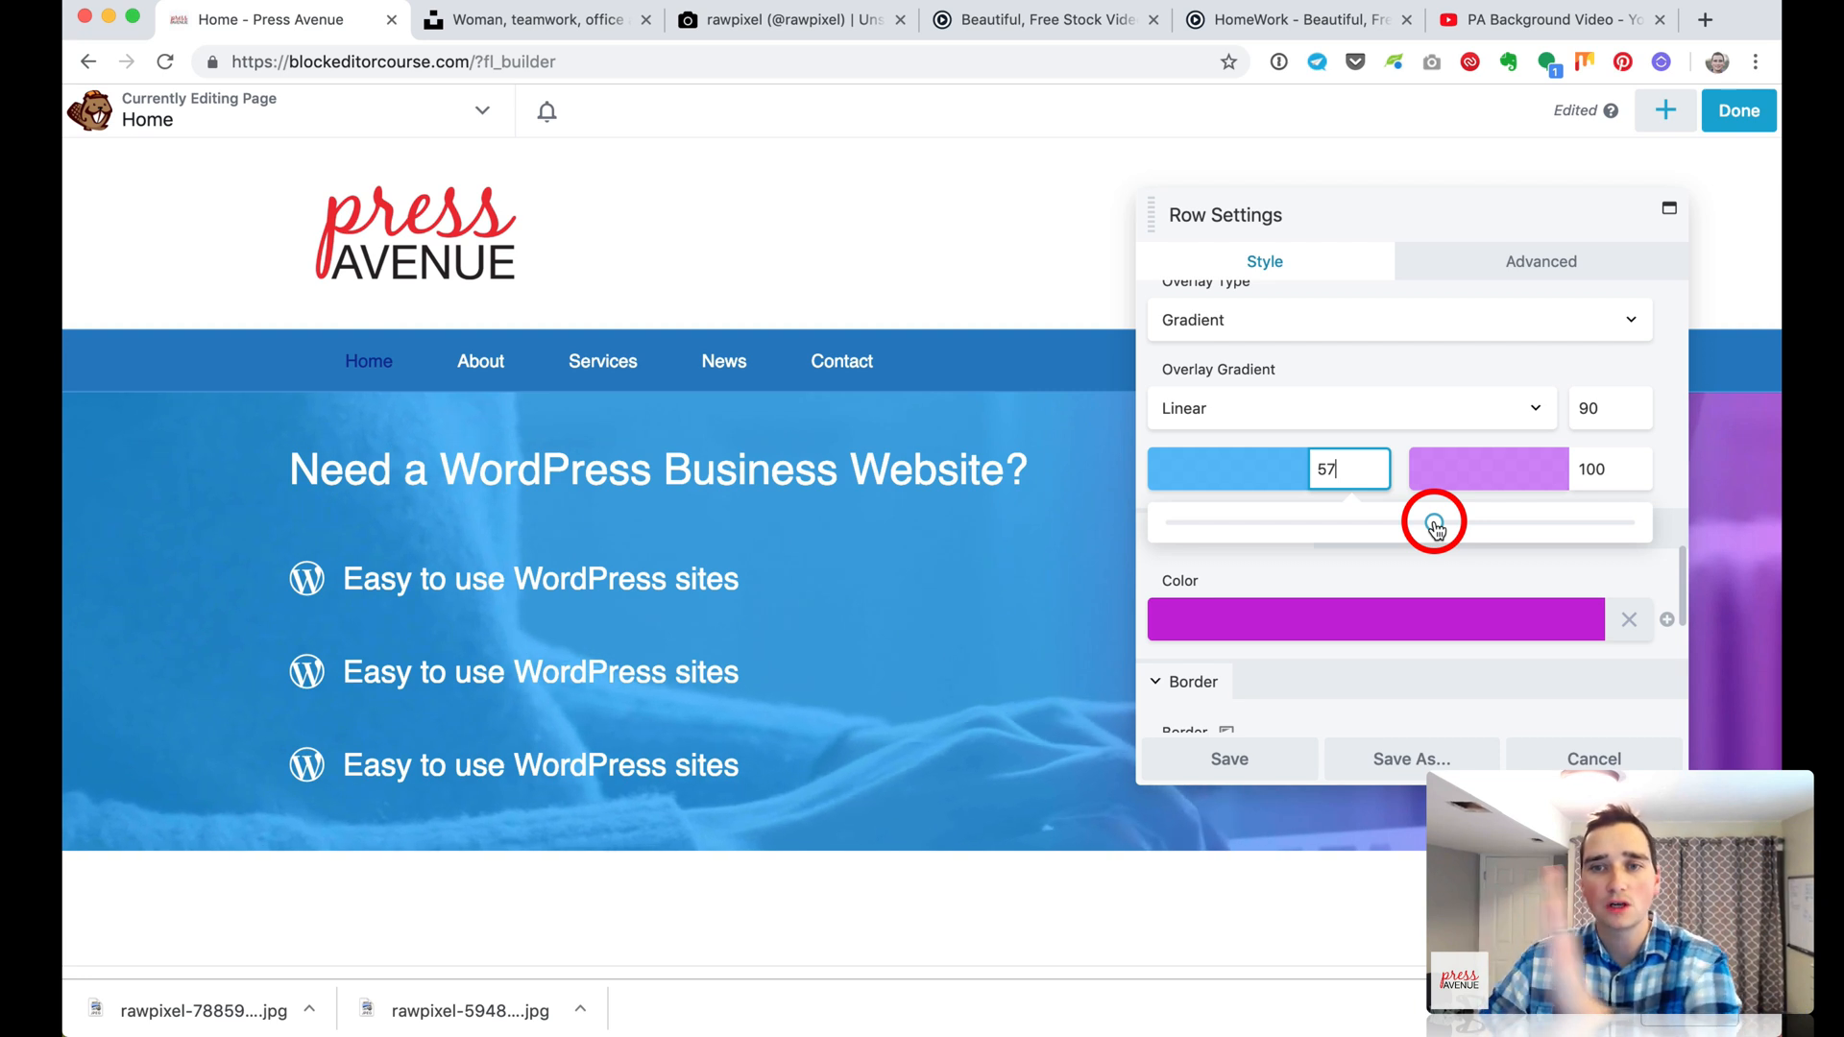
{"action": "left_click_drag", "start_coordinate": [1357, 526], "coordinate": [1162, 511]}
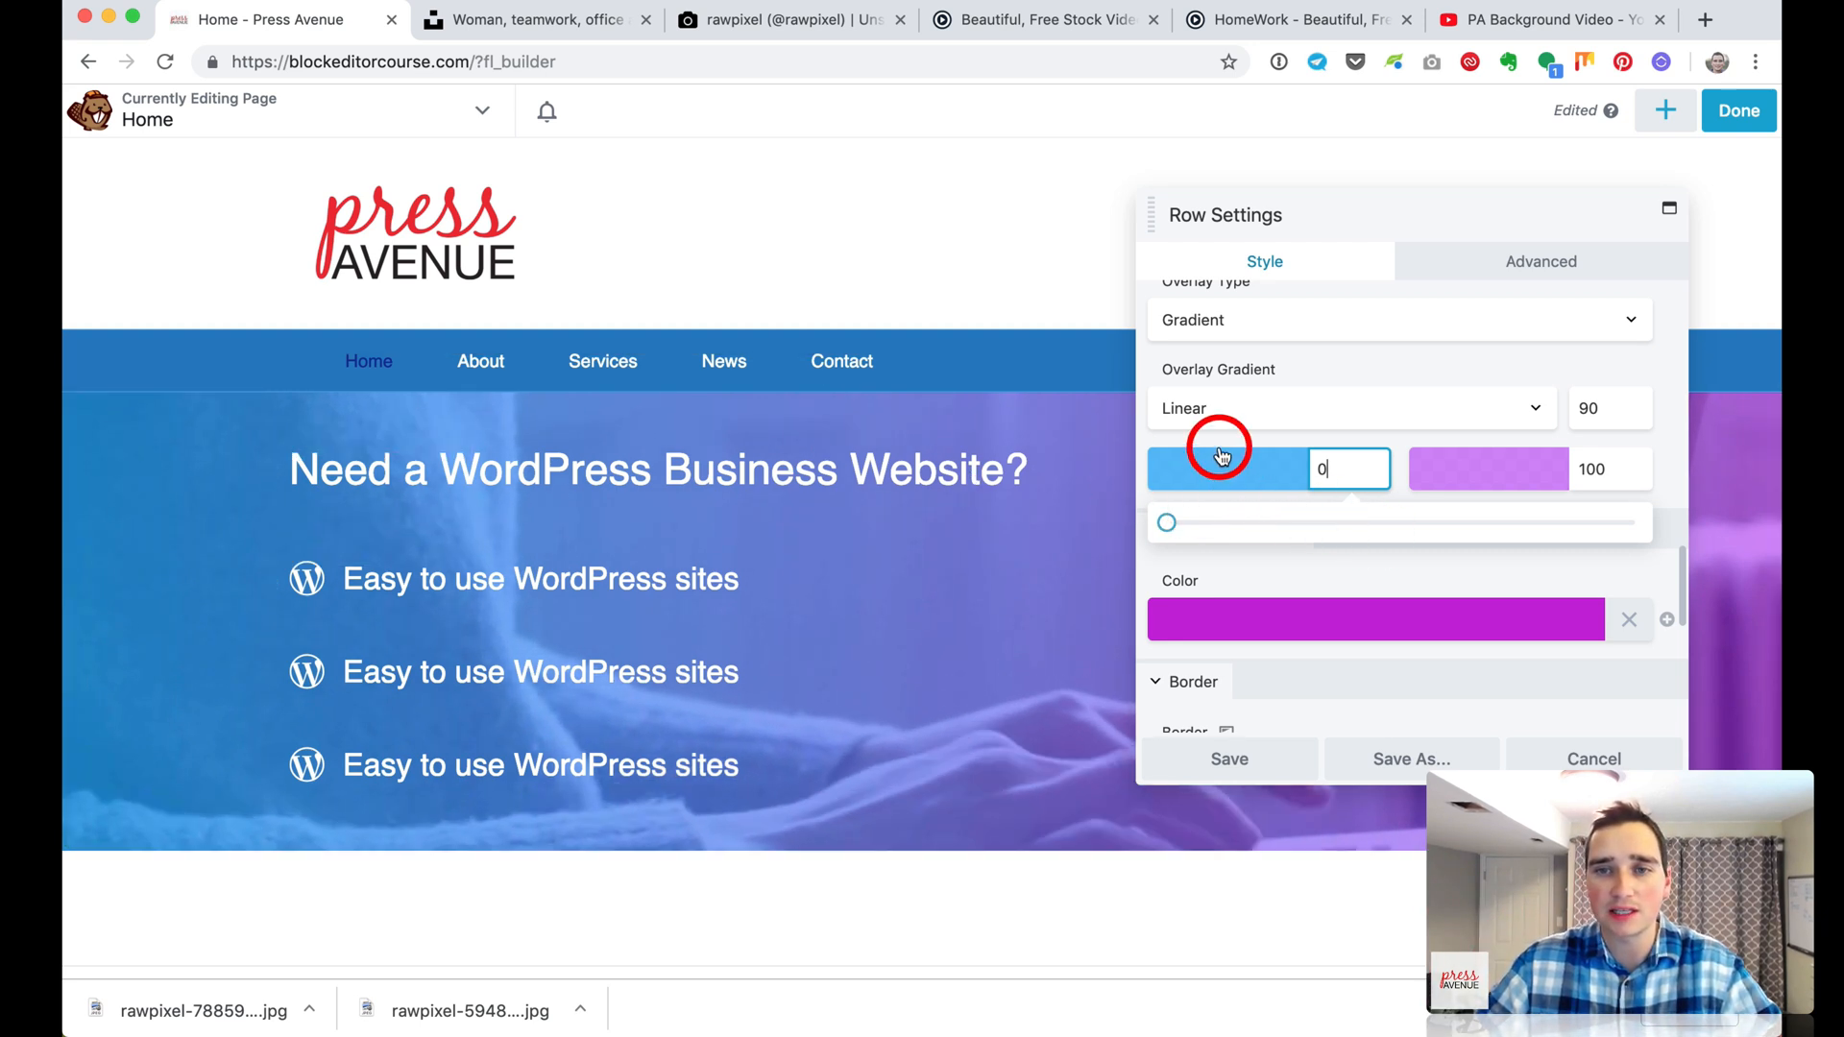
Reduce the linear overlay gradient's angle to the low 40s and save the row settings
{"action": "left_click", "coordinate": [1601, 414]}
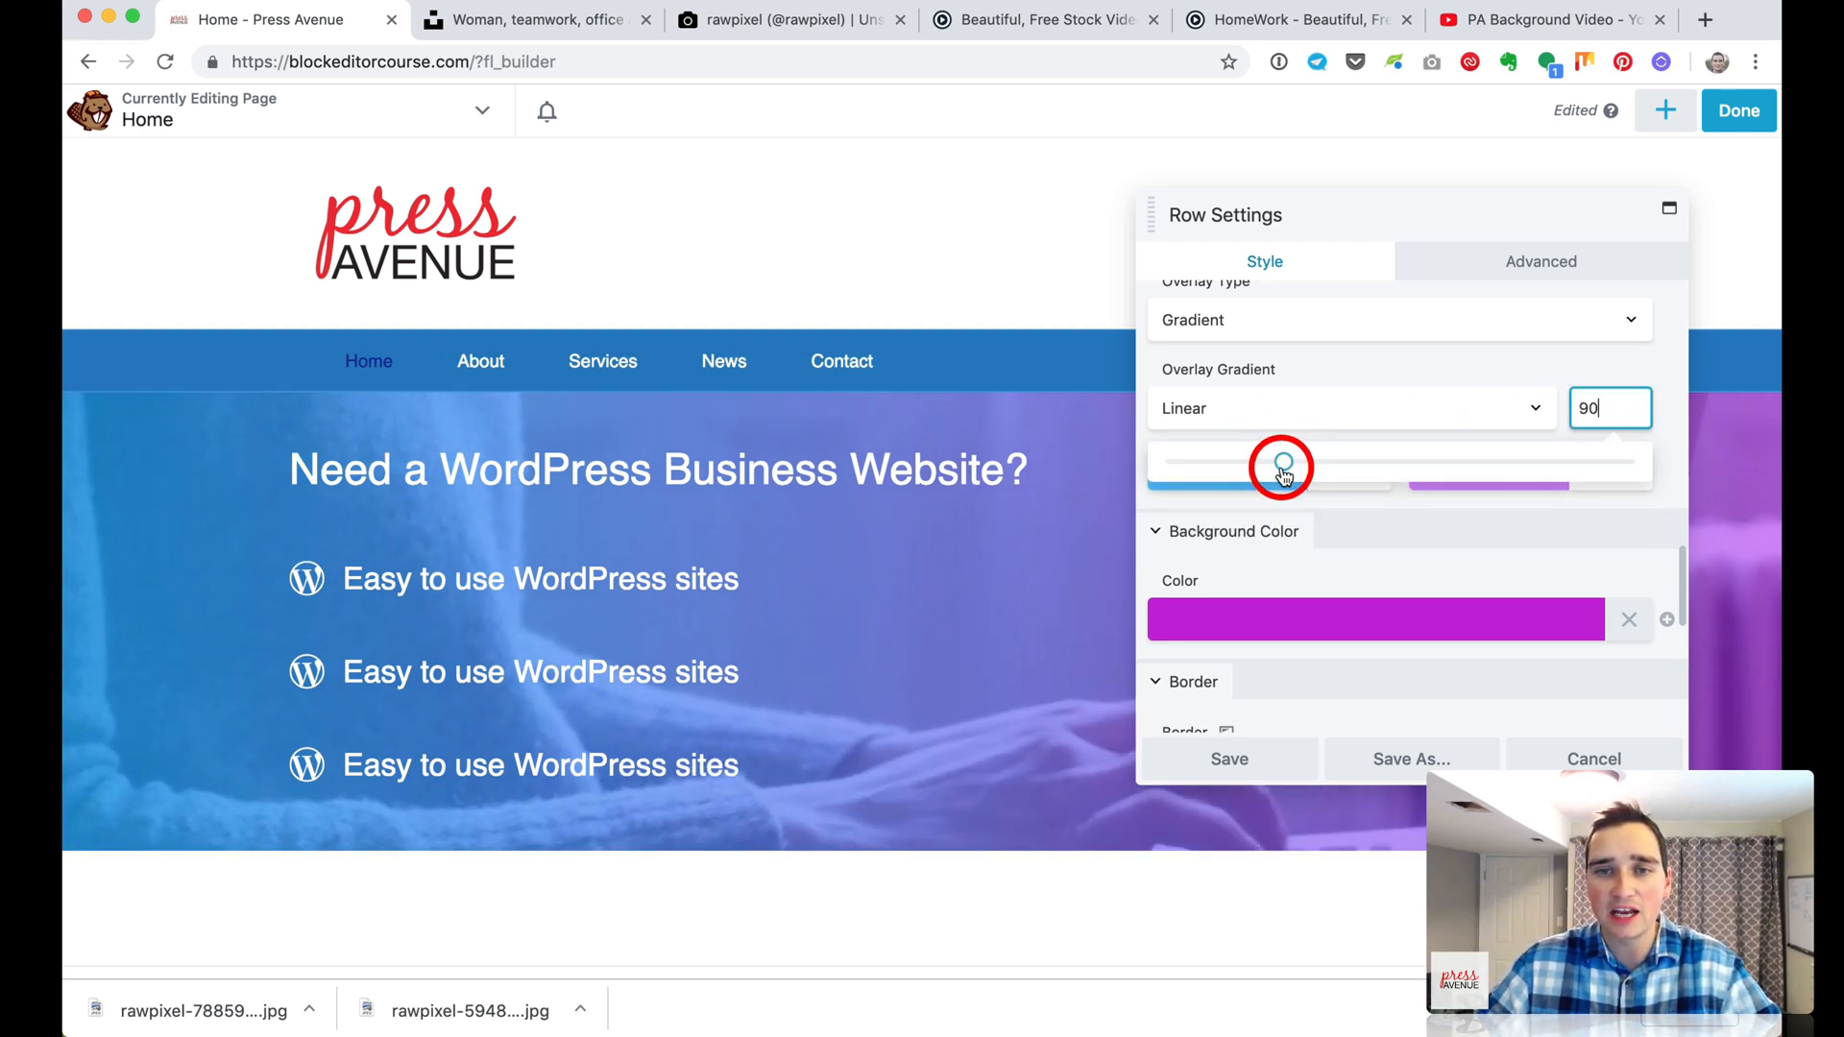
{"action": "left_click_drag", "start_coordinate": [1280, 465], "coordinate": [1224, 473]}
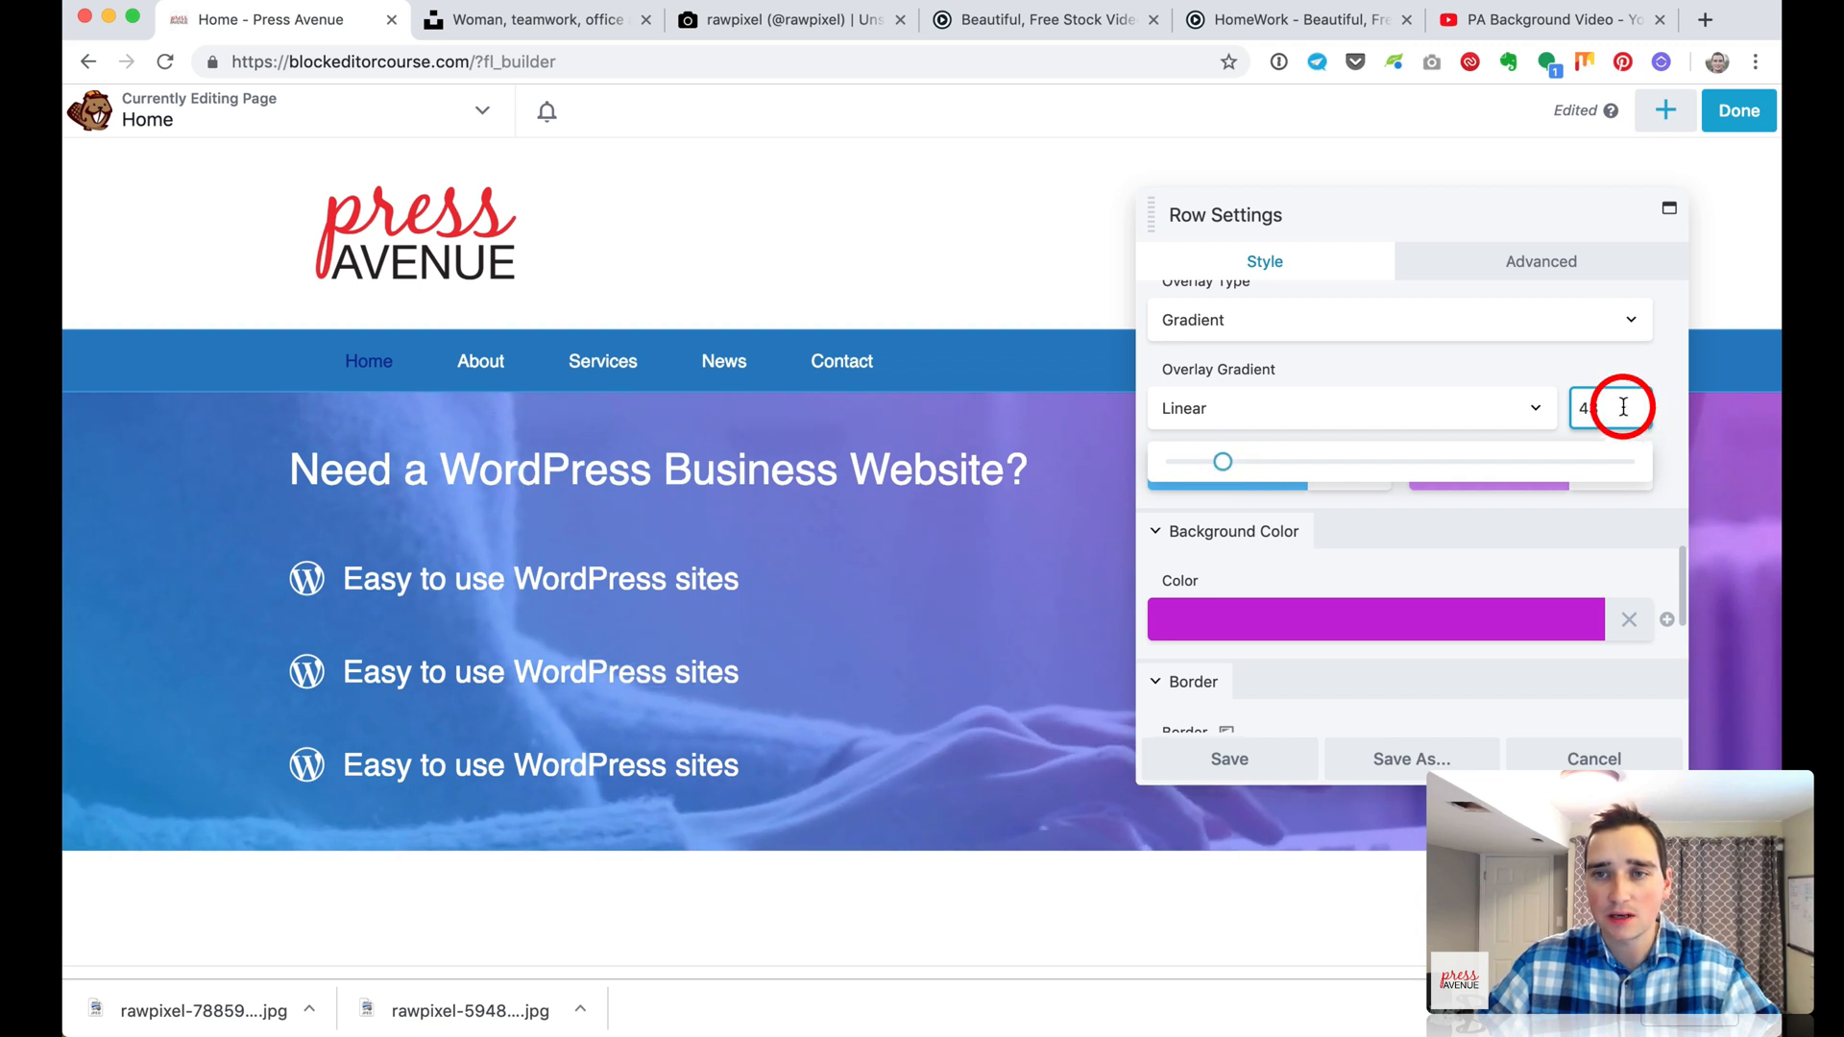
{"action": "left_click", "coordinate": [1412, 385]}
{"action": "scroll", "coordinate": [1394, 491], "scroll_direction": "down", "scroll_amount": 6}
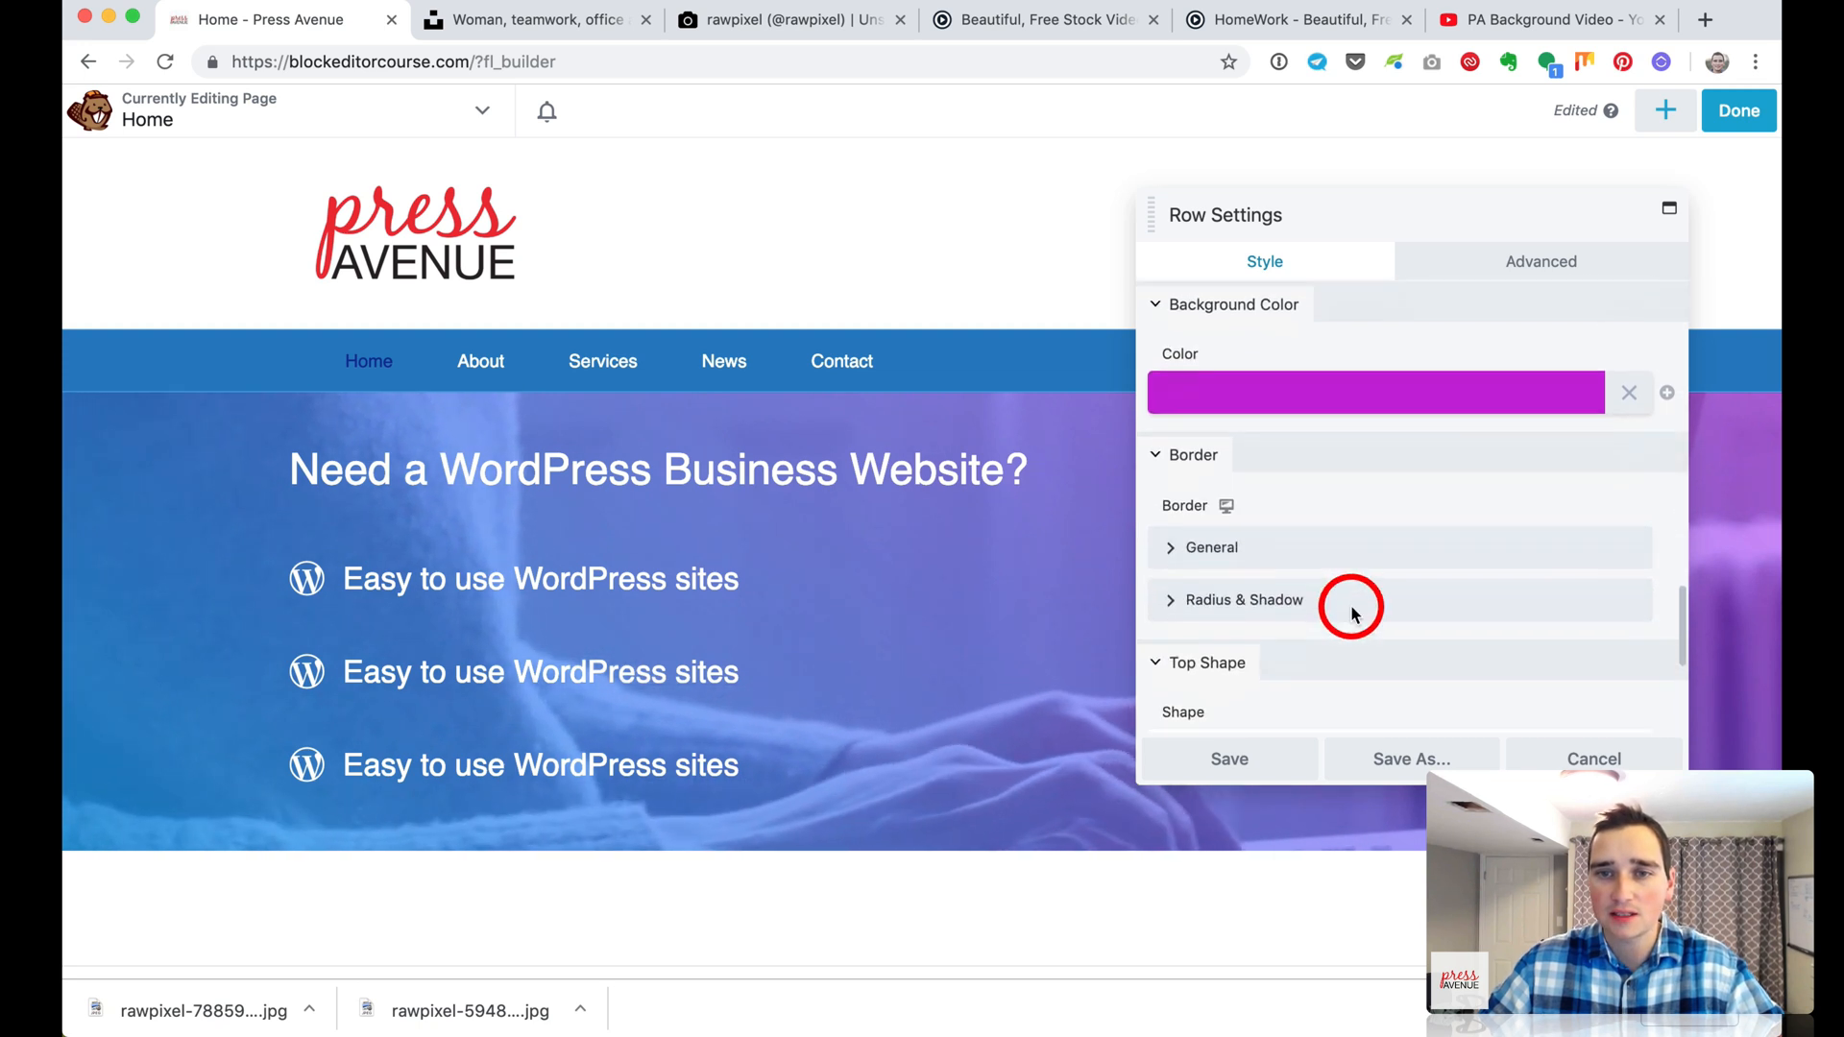
{"action": "left_click", "coordinate": [1275, 759]}
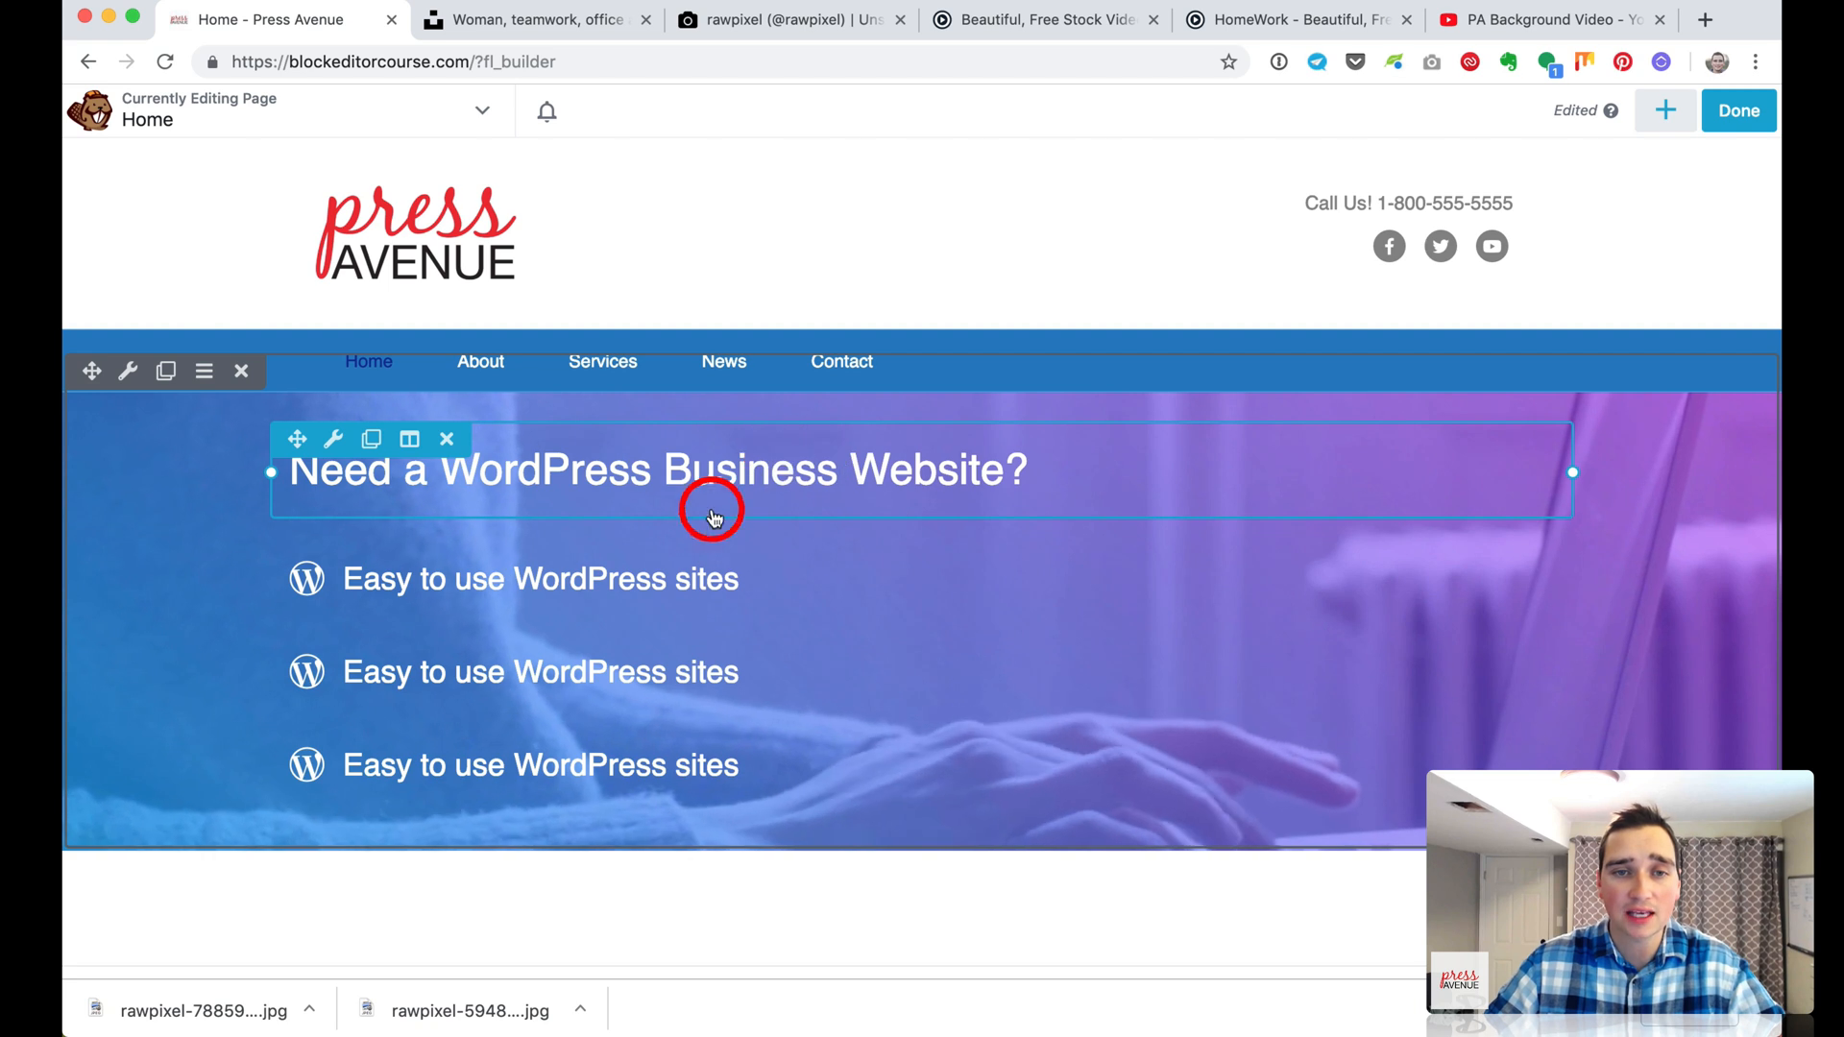
Replace the second Icon module's text with "Create a Business Site Today" and save the module
{"action": "left_click", "coordinate": [659, 663]}
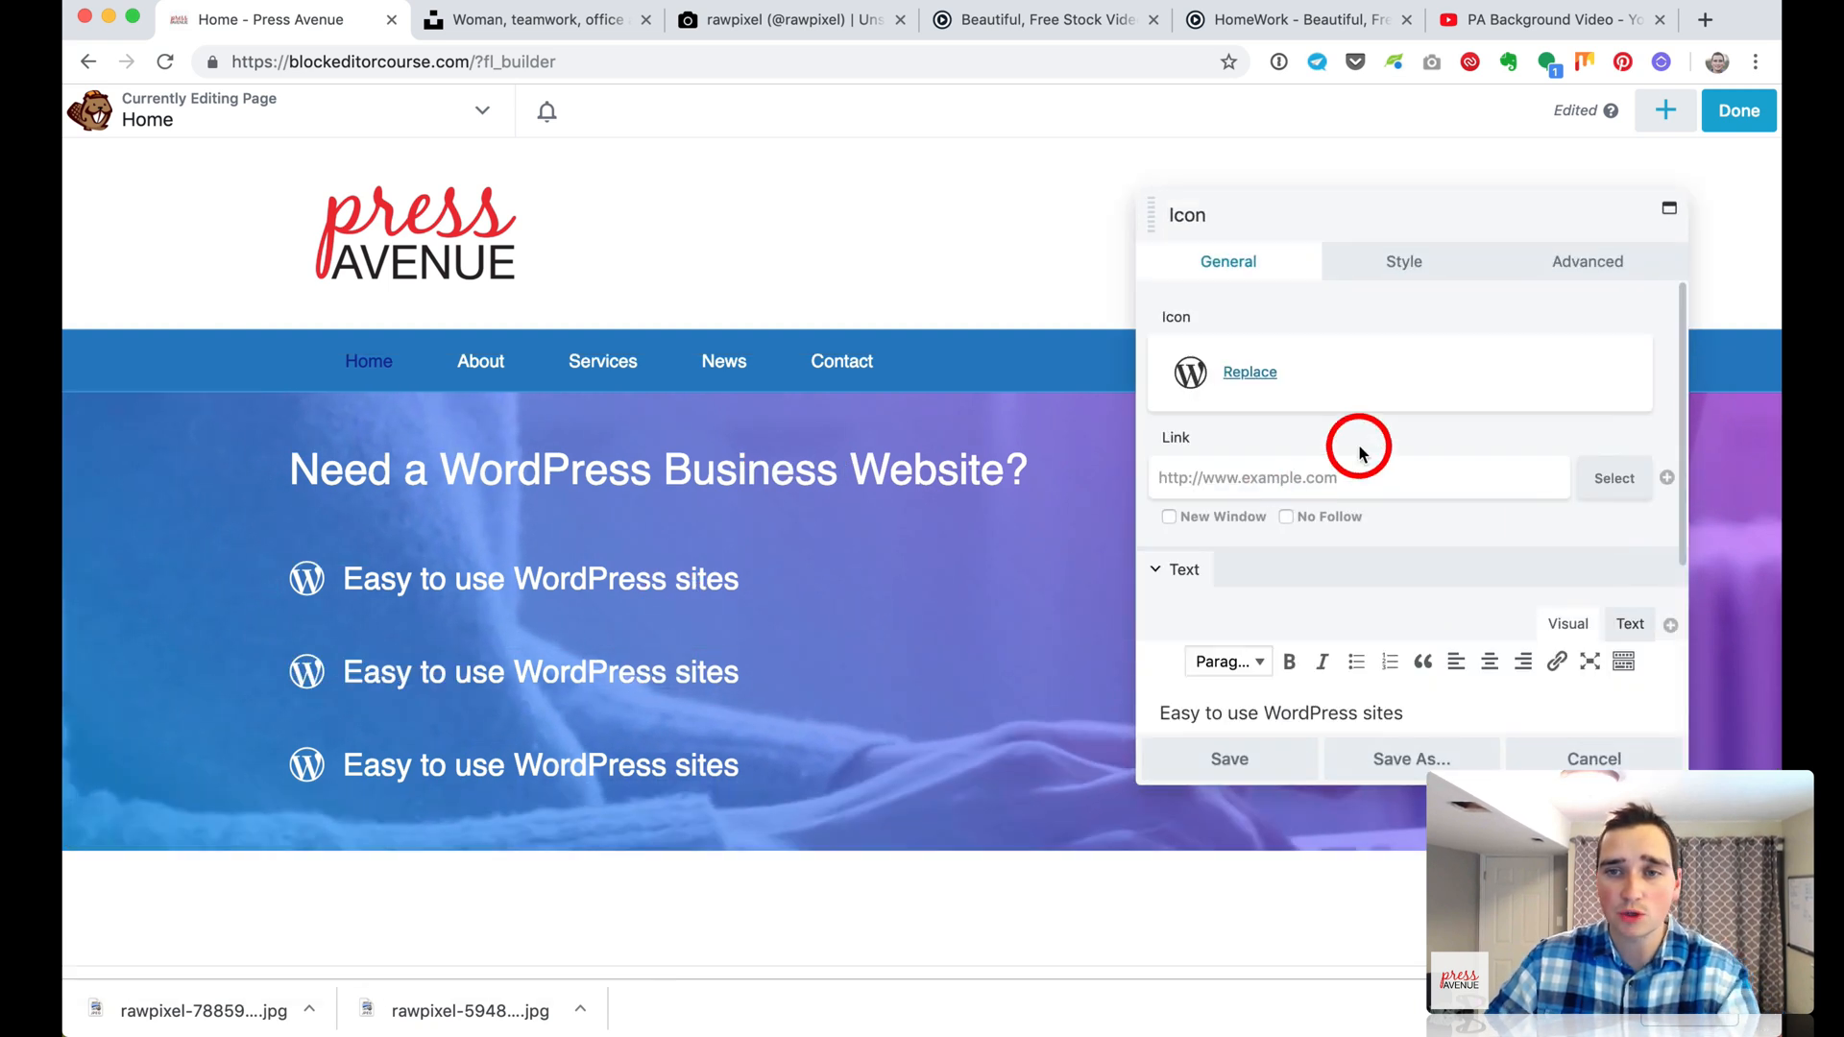
{"action": "scroll", "coordinate": [1377, 480], "scroll_direction": "down", "scroll_amount": 5}
{"action": "left_click_drag", "start_coordinate": [1411, 476], "coordinate": [1211, 434]}
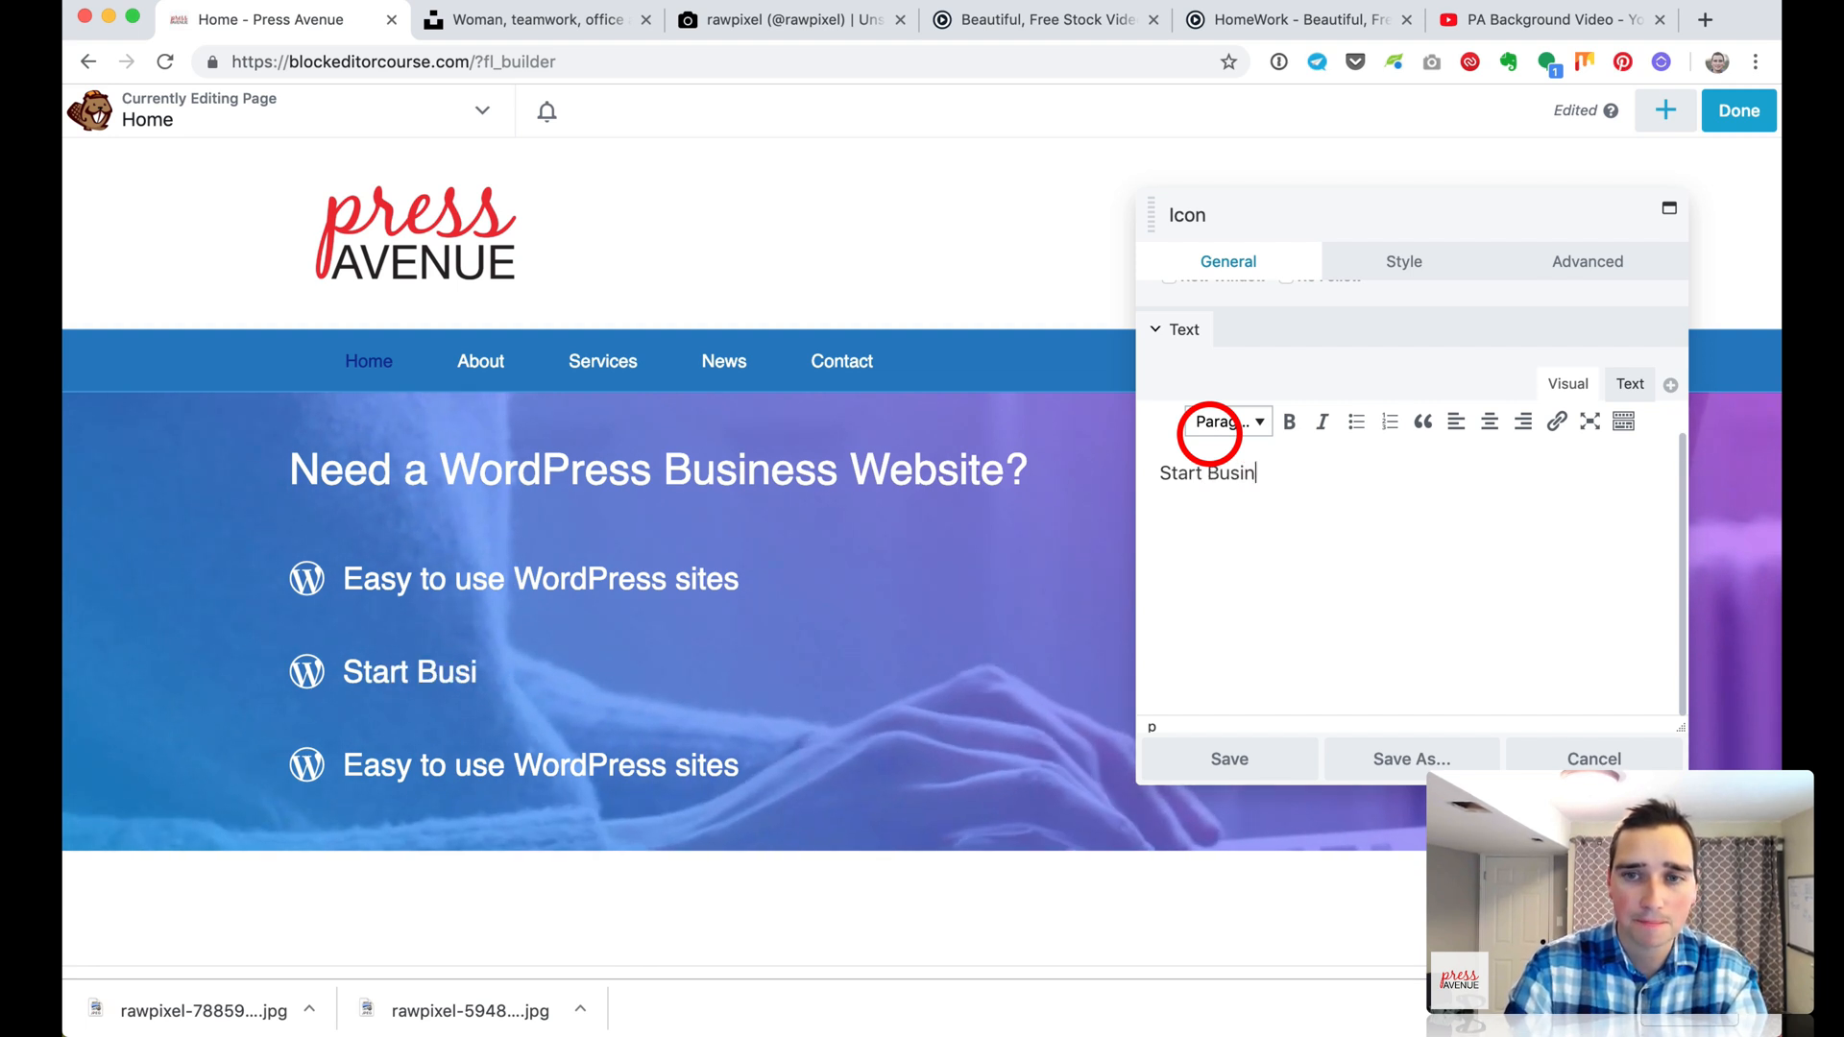
{"action": "key", "text": "BackSpace"}
{"action": "key", "text": "BackSpace"}
{"action": "key", "text": "BackSpace"}
{"action": "key", "text": "BackSpace"}
{"action": "key", "text": "BackSpace"}
{"action": "key", "text": "BackSpace"}
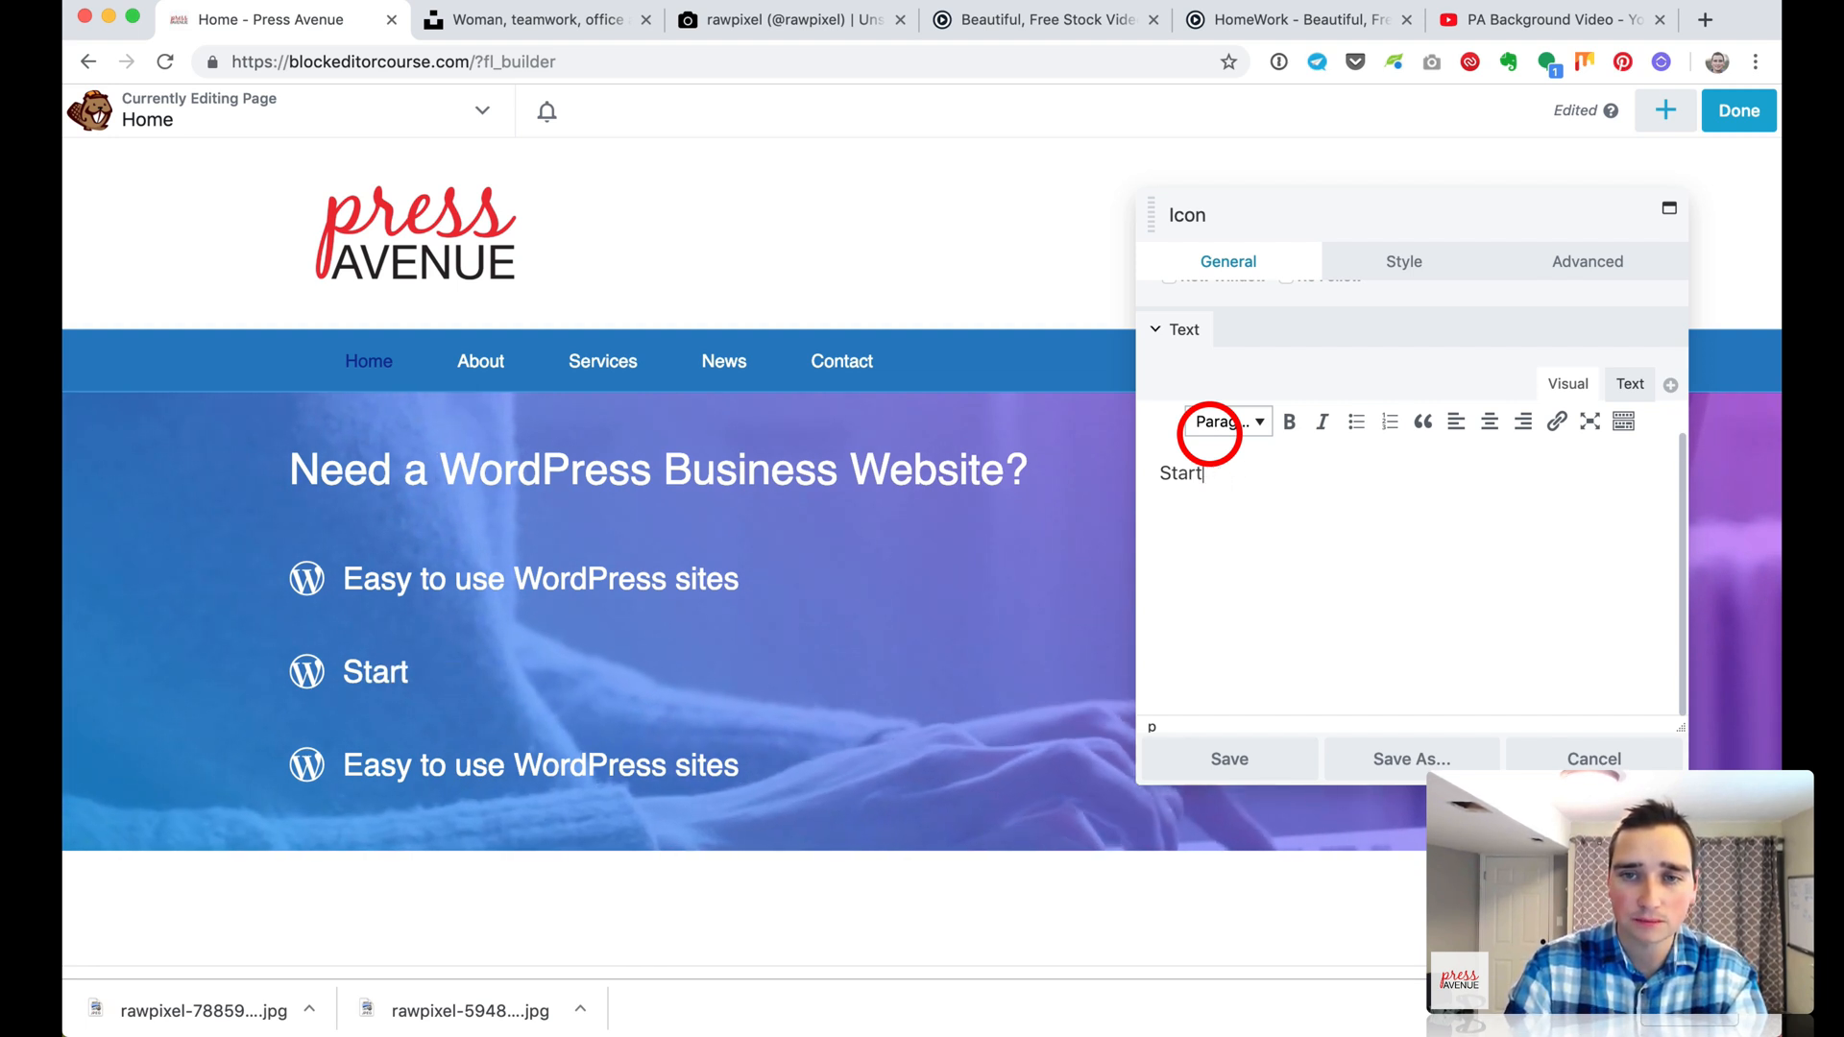
{"action": "key", "text": "BackSpace"}
{"action": "key", "text": "BackSpace"}
{"action": "type", "text": "Cre"}
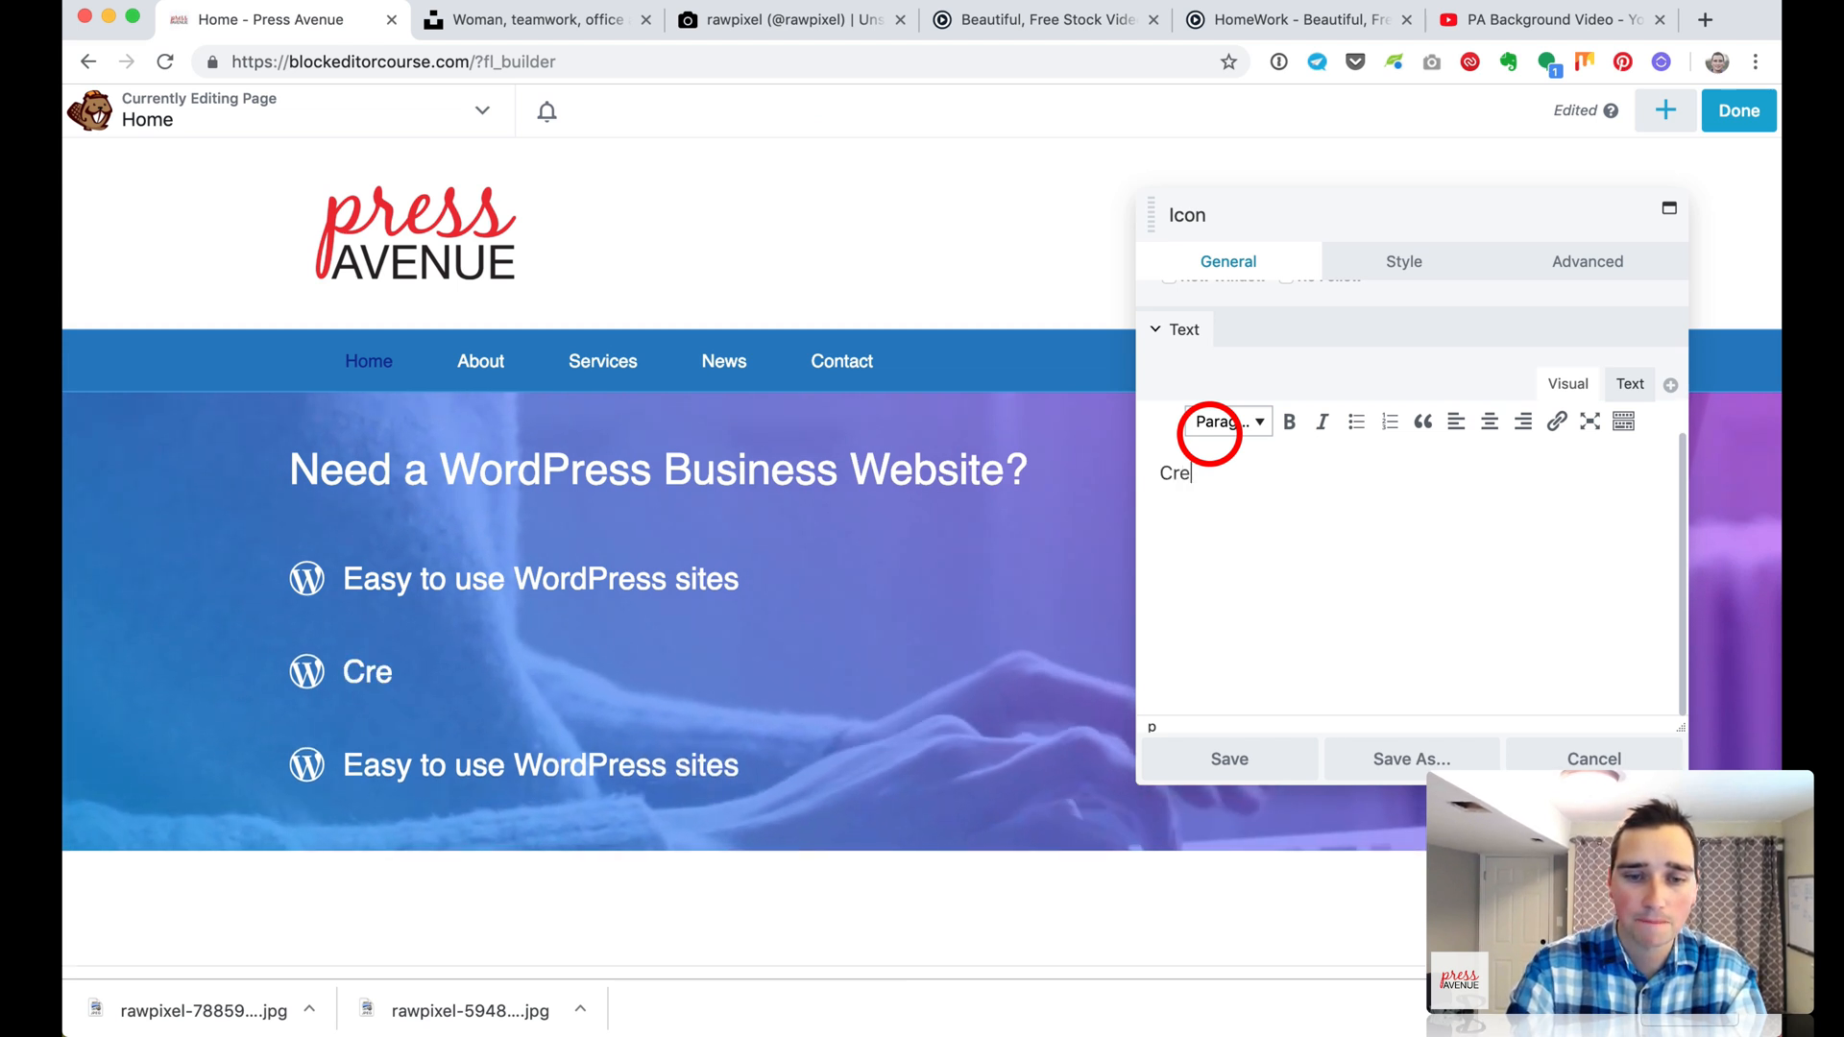
{"action": "type", "text": "ate a Business"}
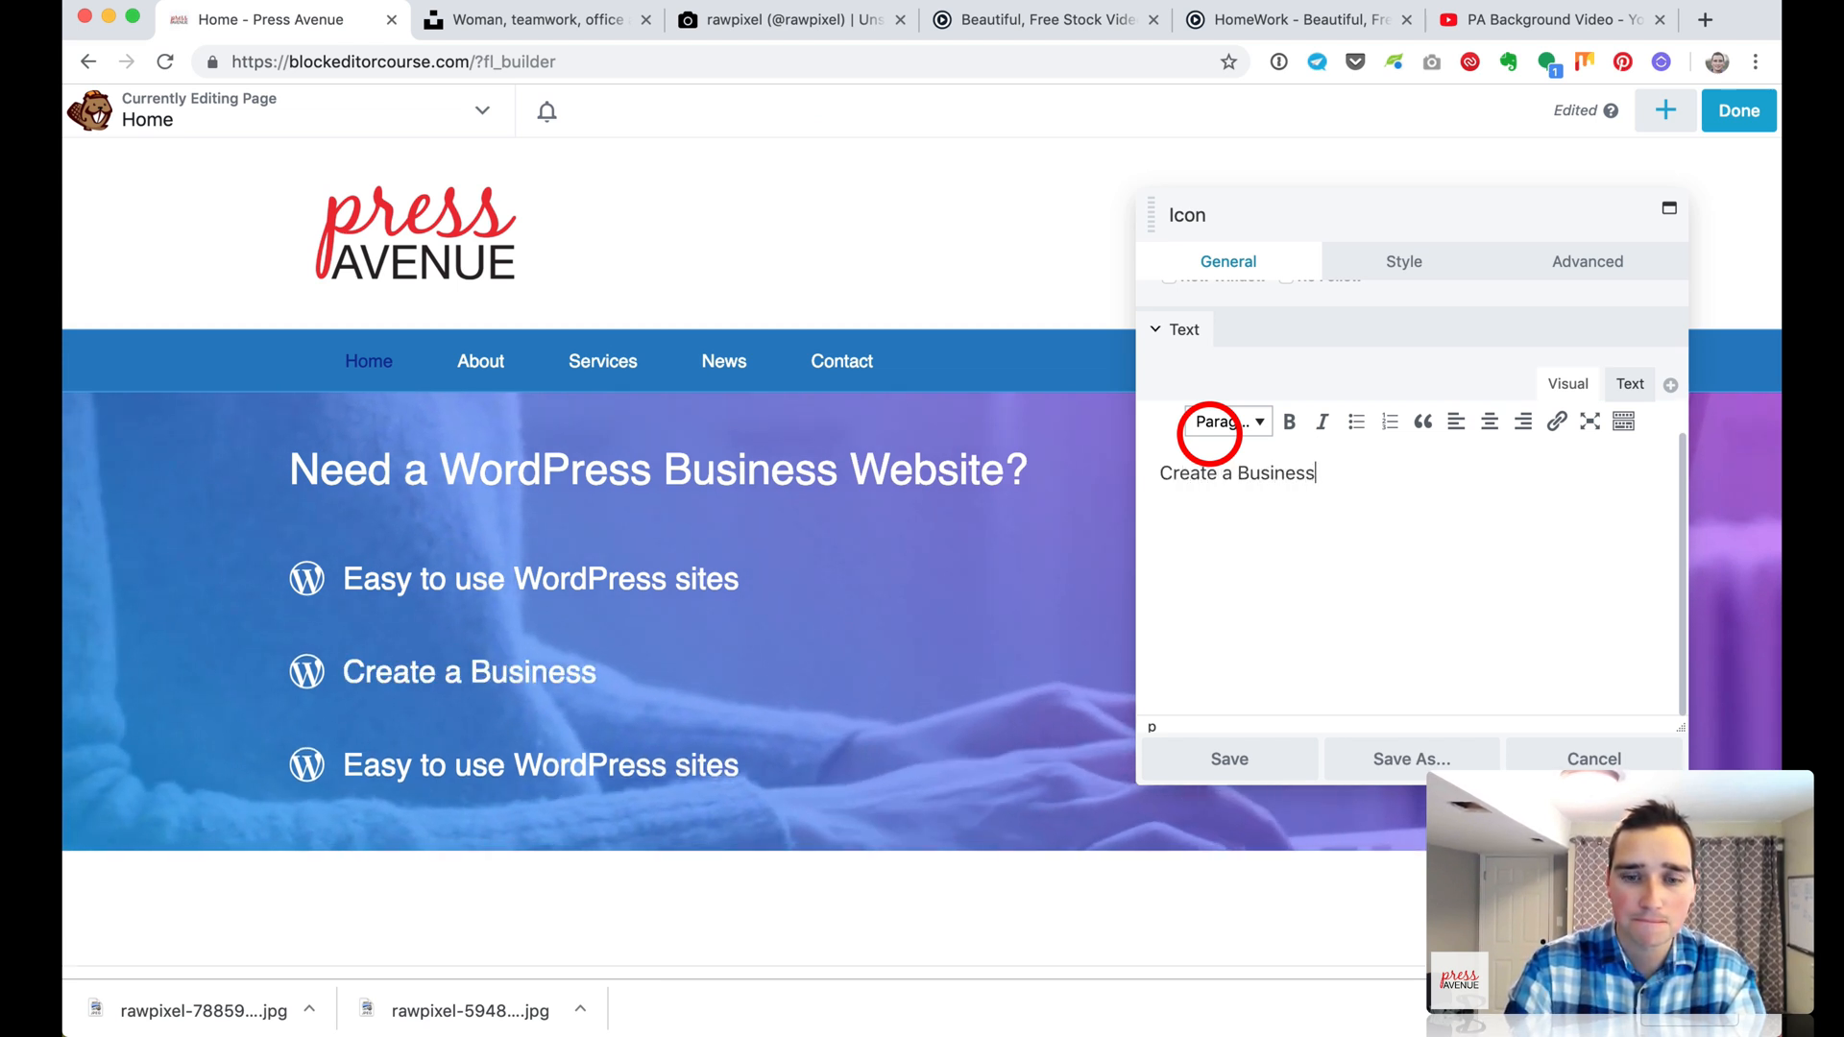
{"action": "type", "text": " Site Today"}
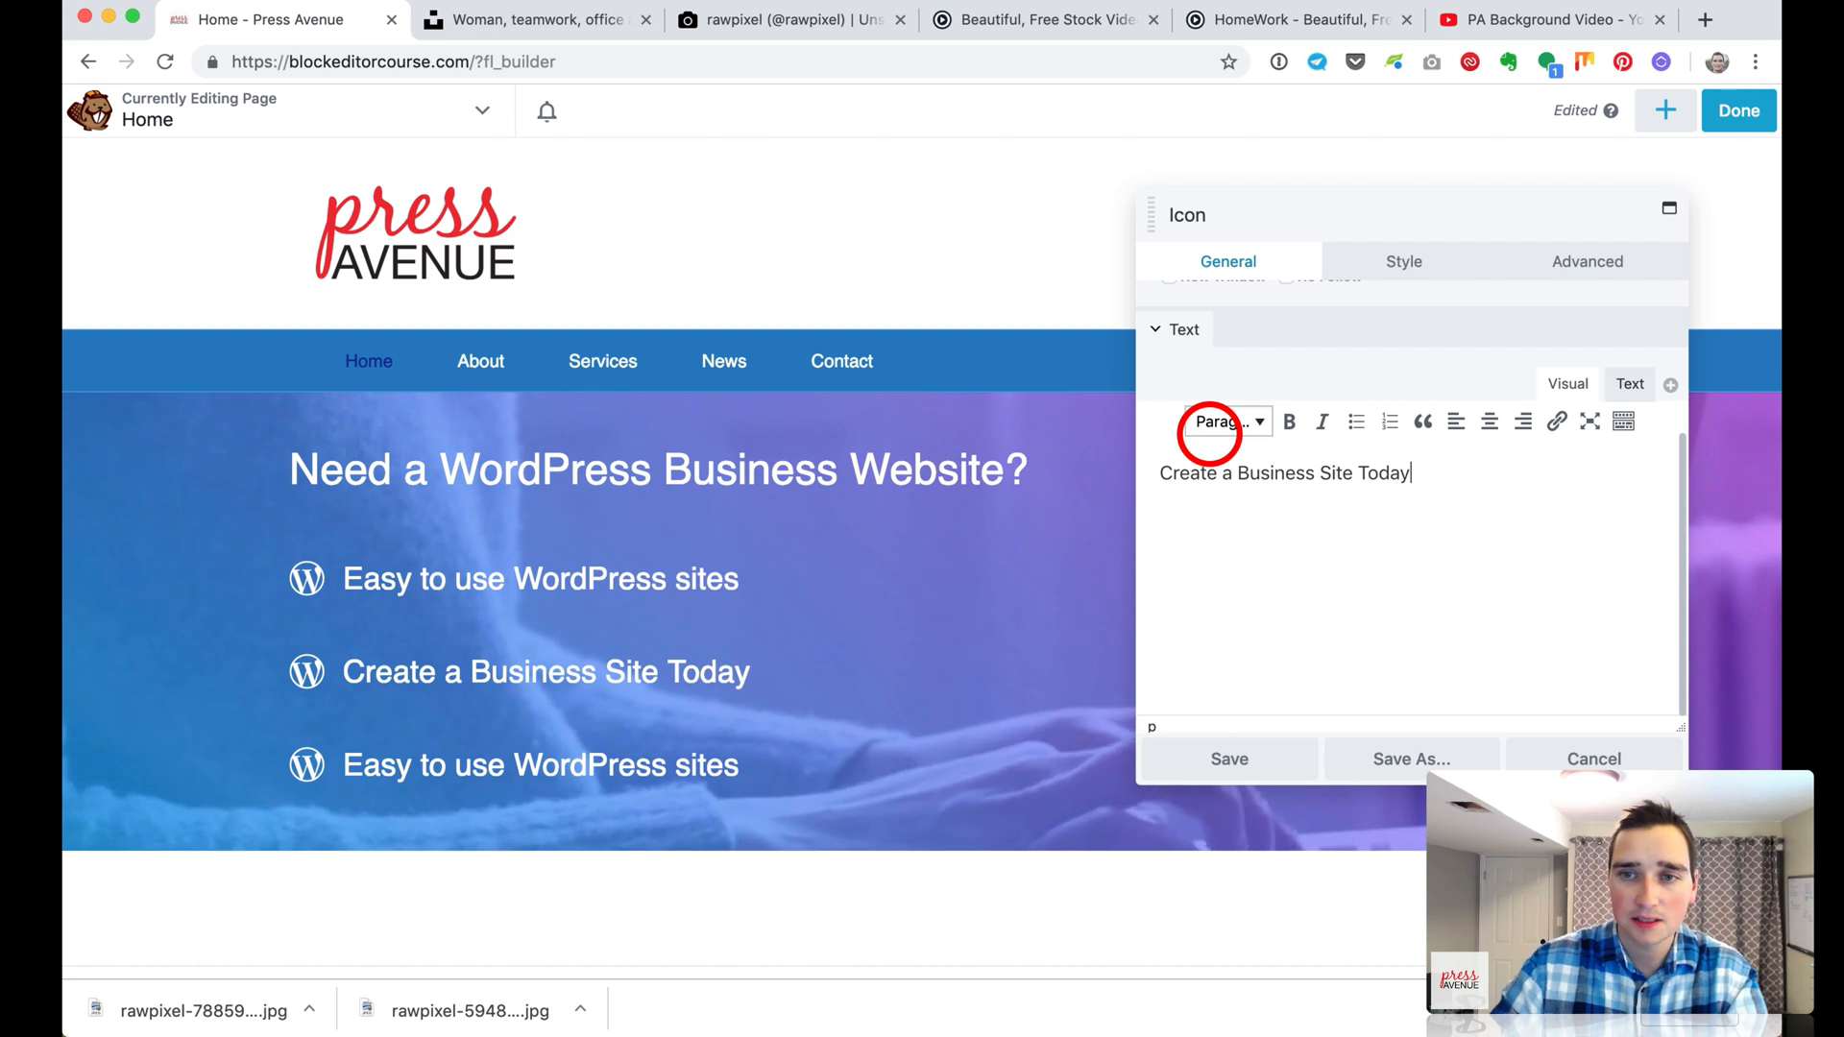
{"action": "left_click", "coordinate": [1245, 759]}
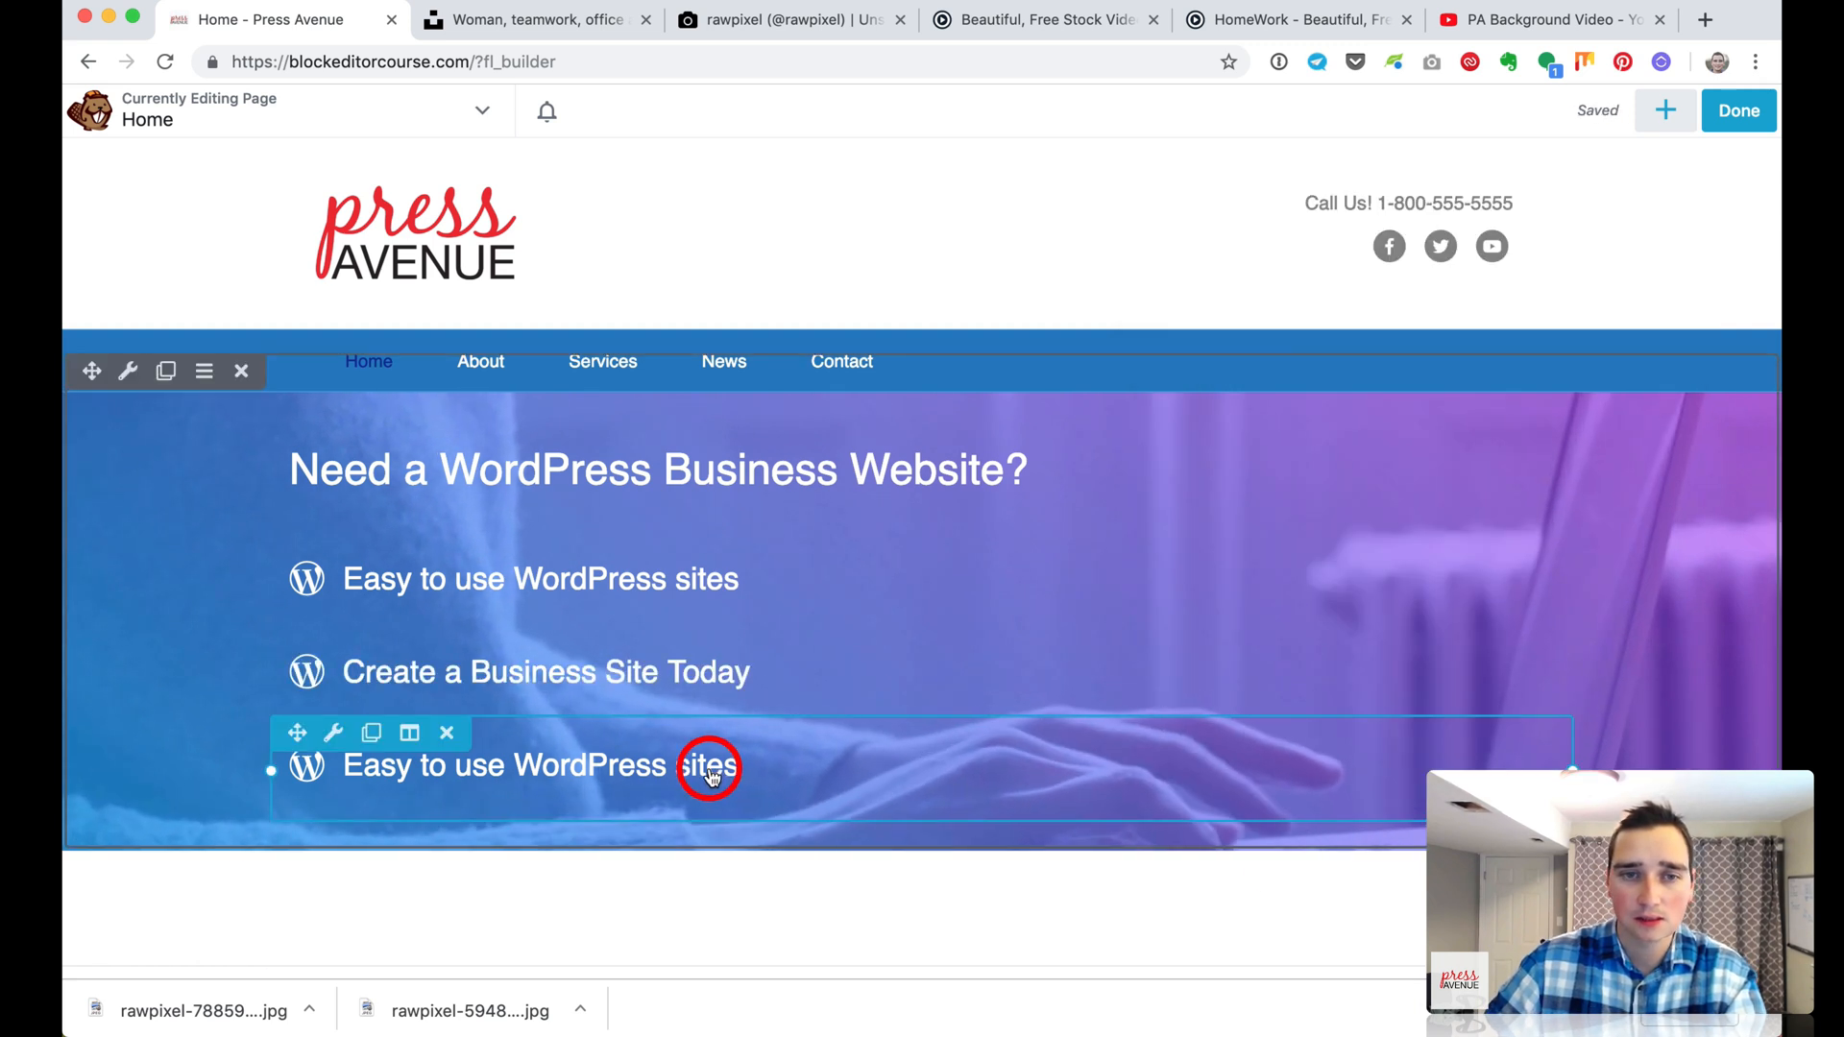
Replace the third Icon module's text with "We Are Here To Help"
{"action": "left_click", "coordinate": [711, 776]}
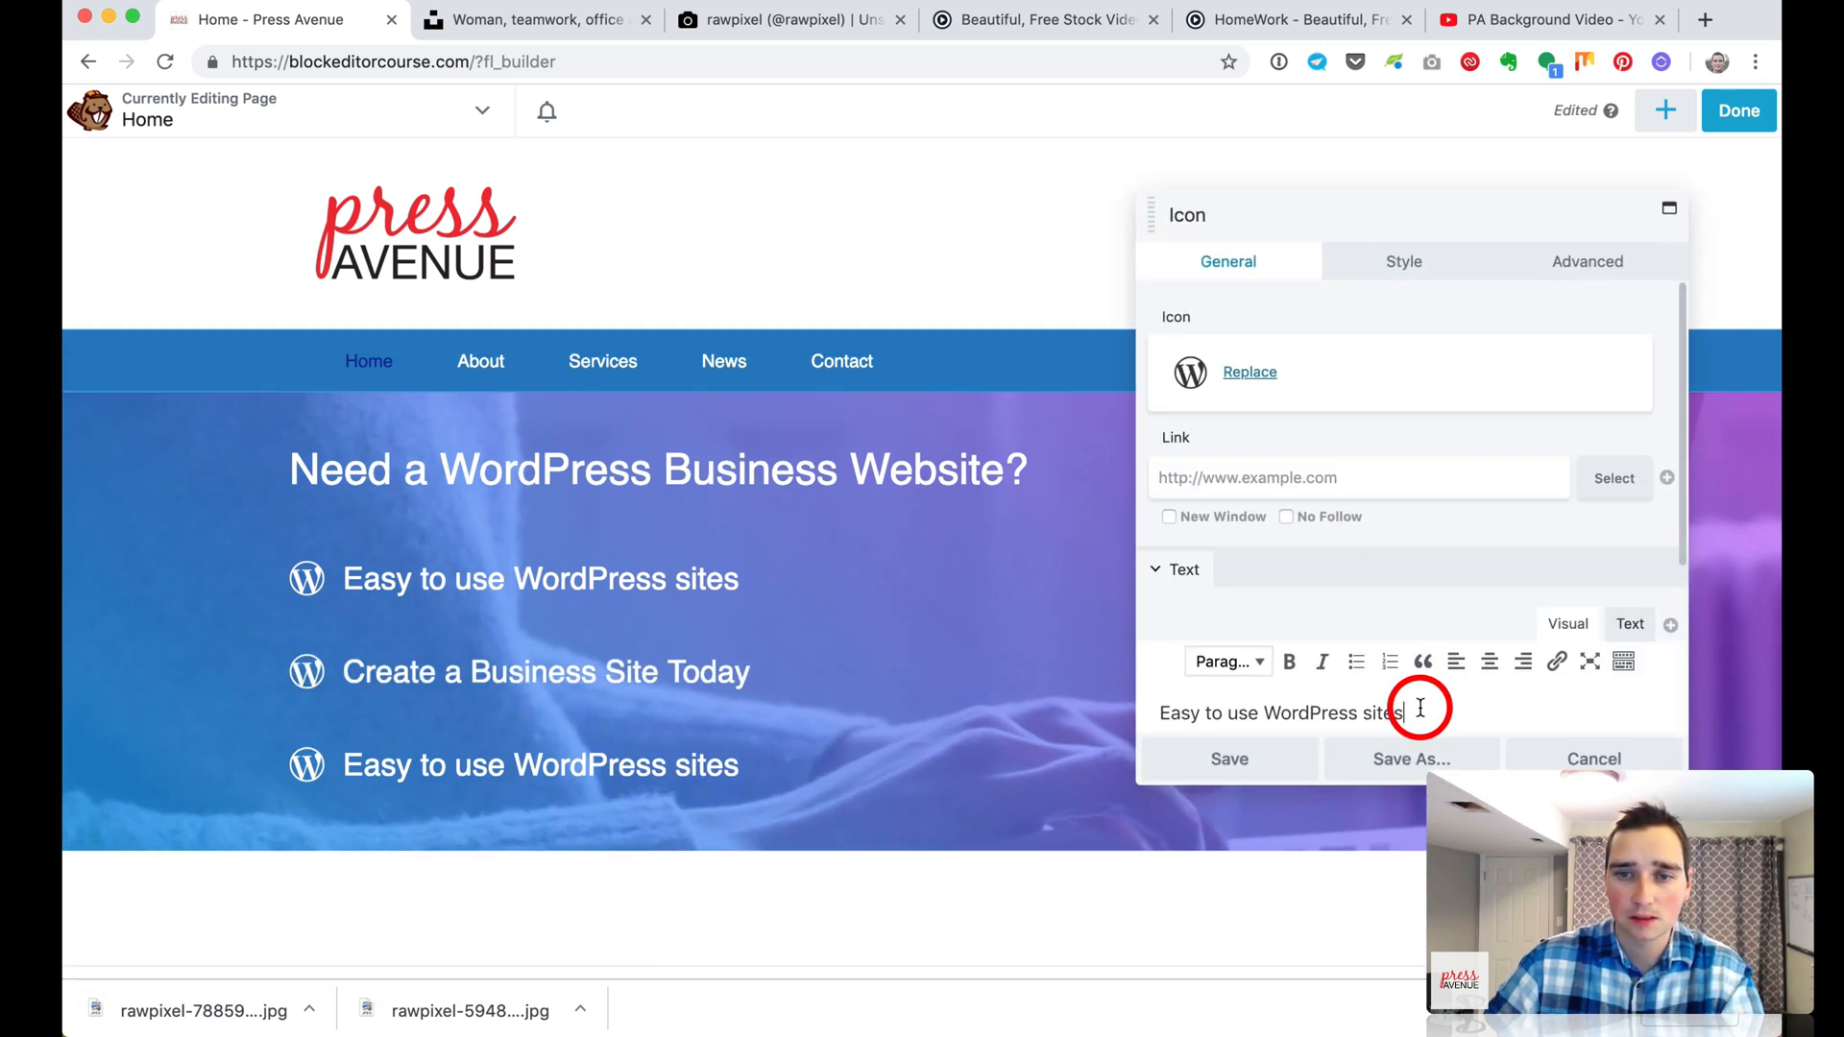
{"action": "key", "text": "super+a"}
{"action": "type", "text": "We Ar"}
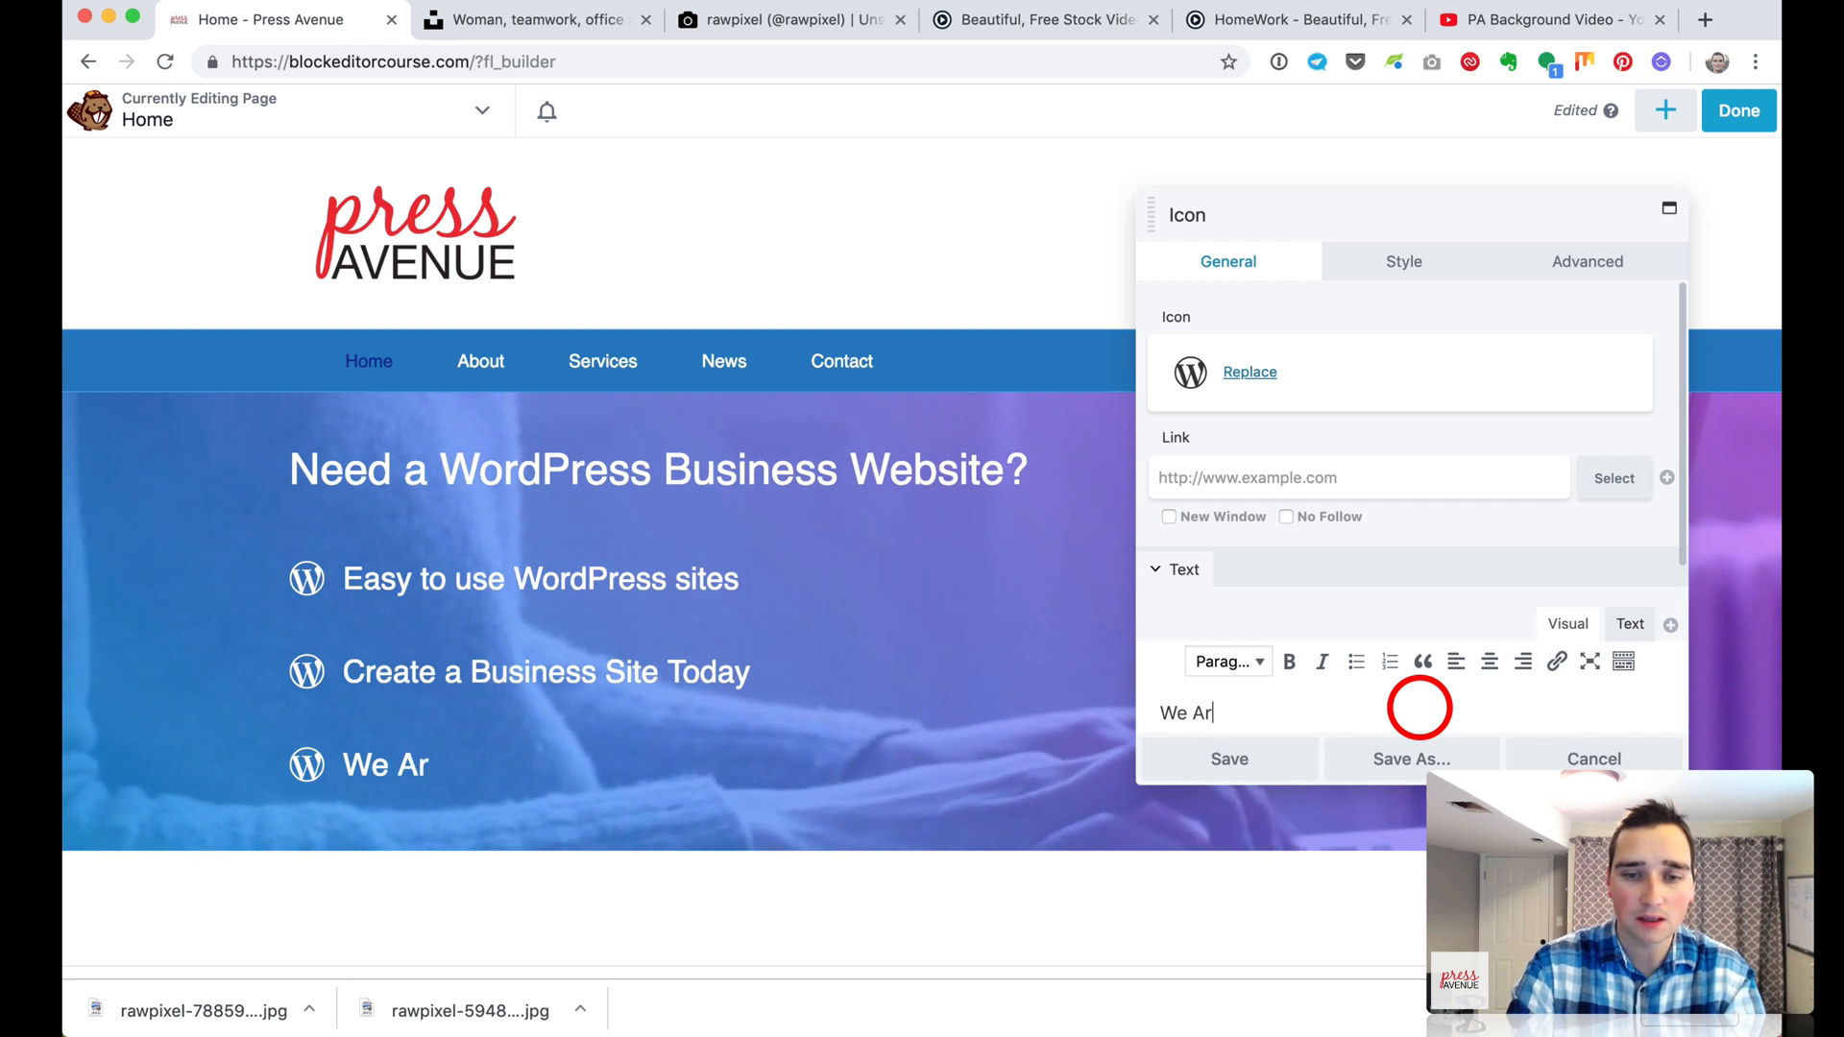
{"action": "type", "text": "e Here To Help"}
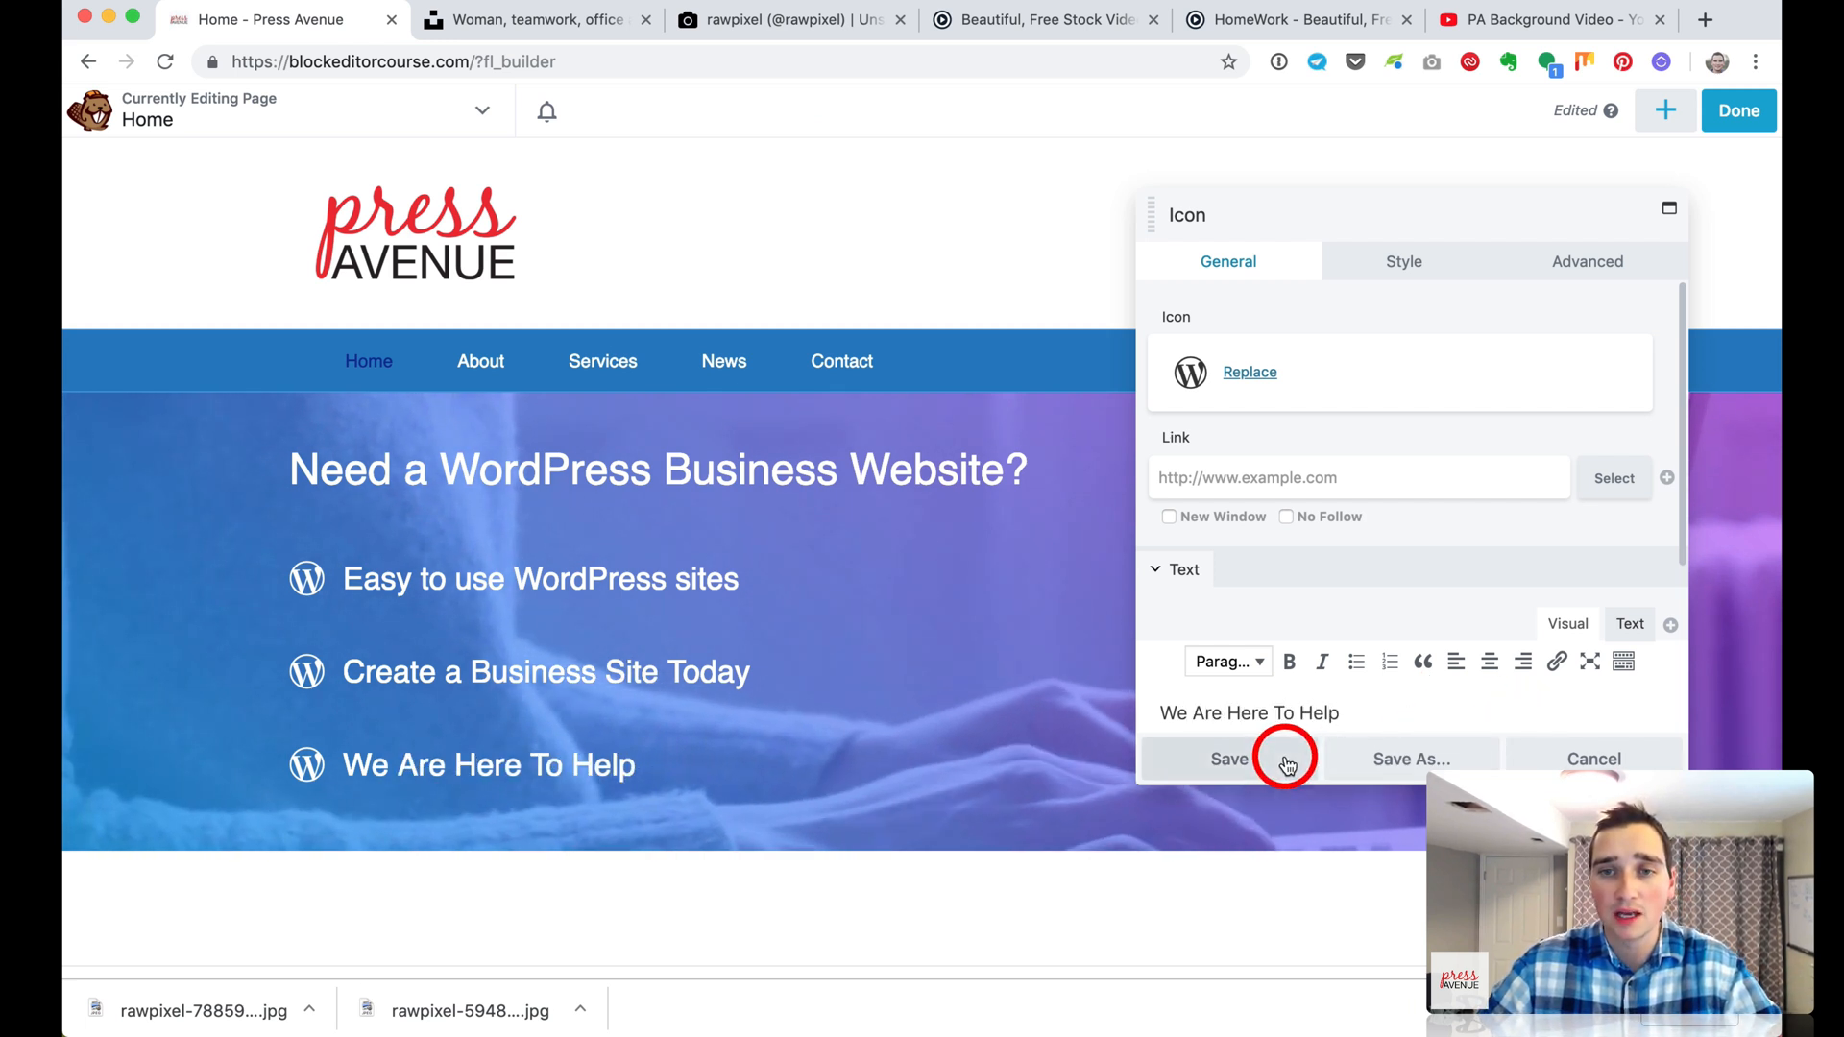
Replace the "We Are Here To Help" module's icon with the birthday cake icon and save the module
{"action": "left_click", "coordinate": [1254, 374]}
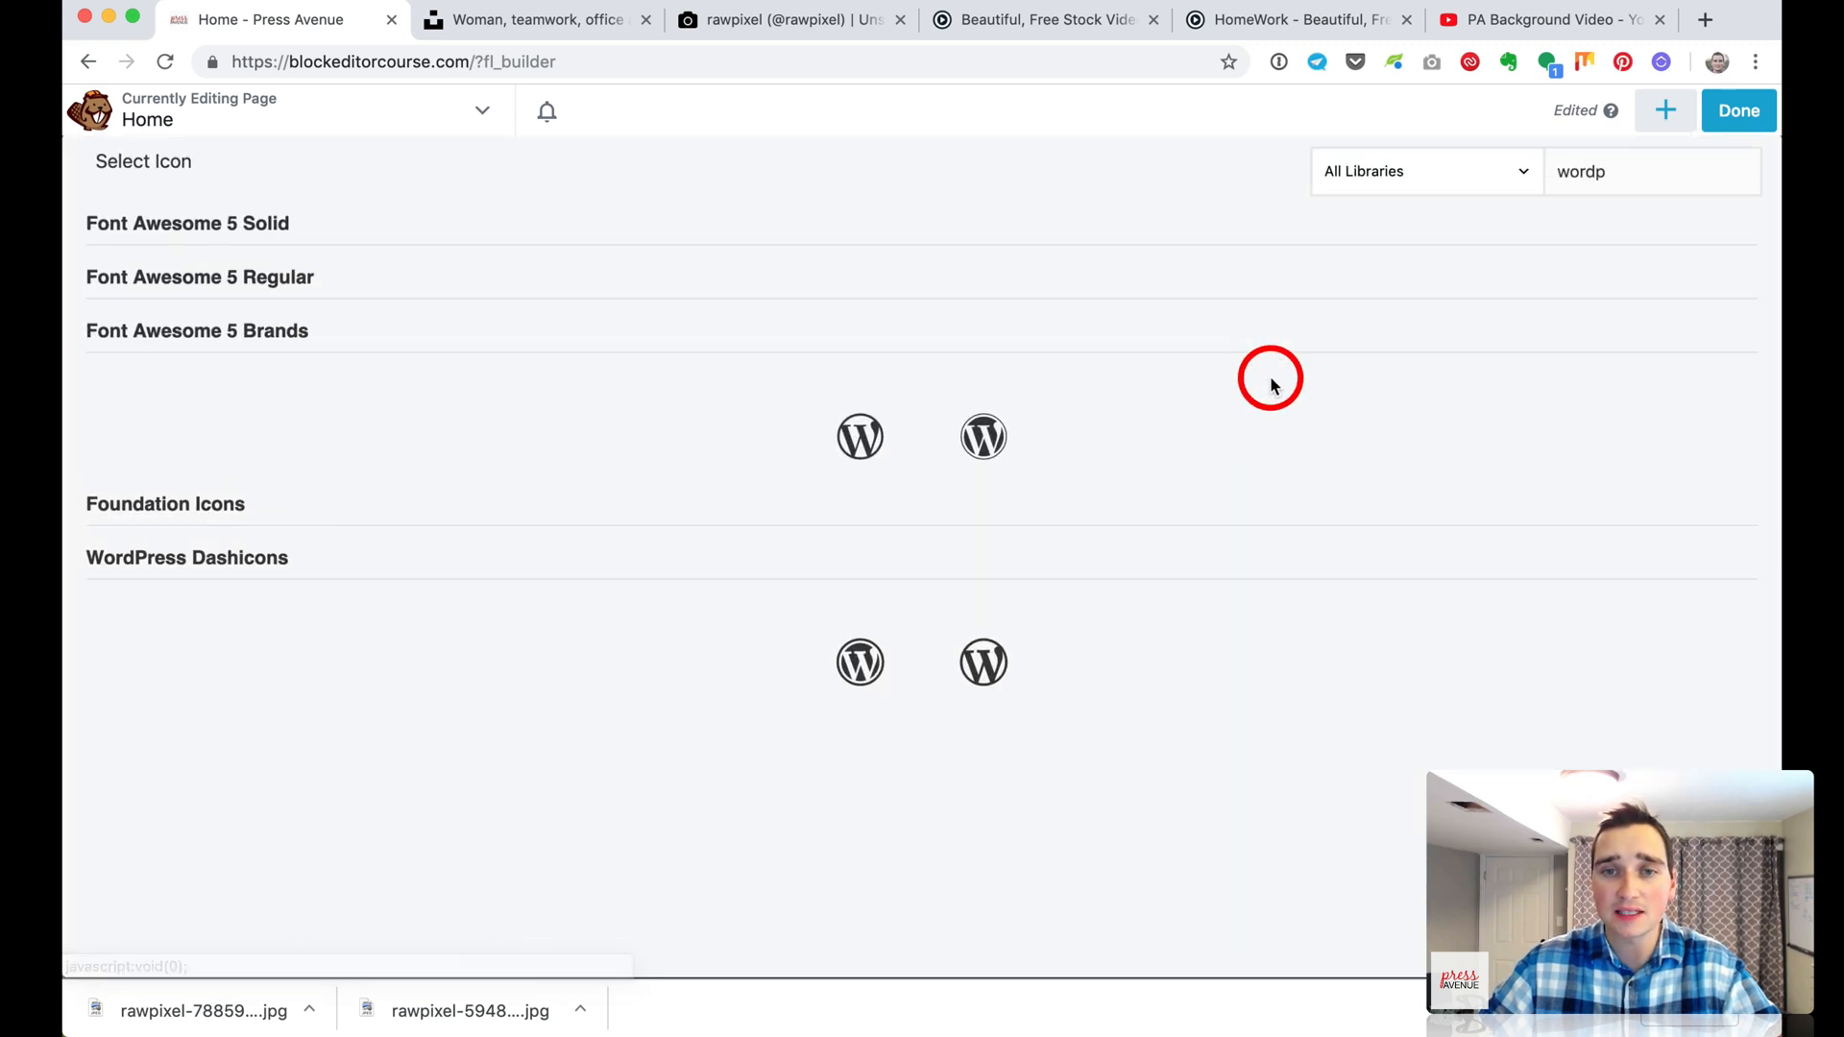
{"action": "key", "text": "BackSpace"}
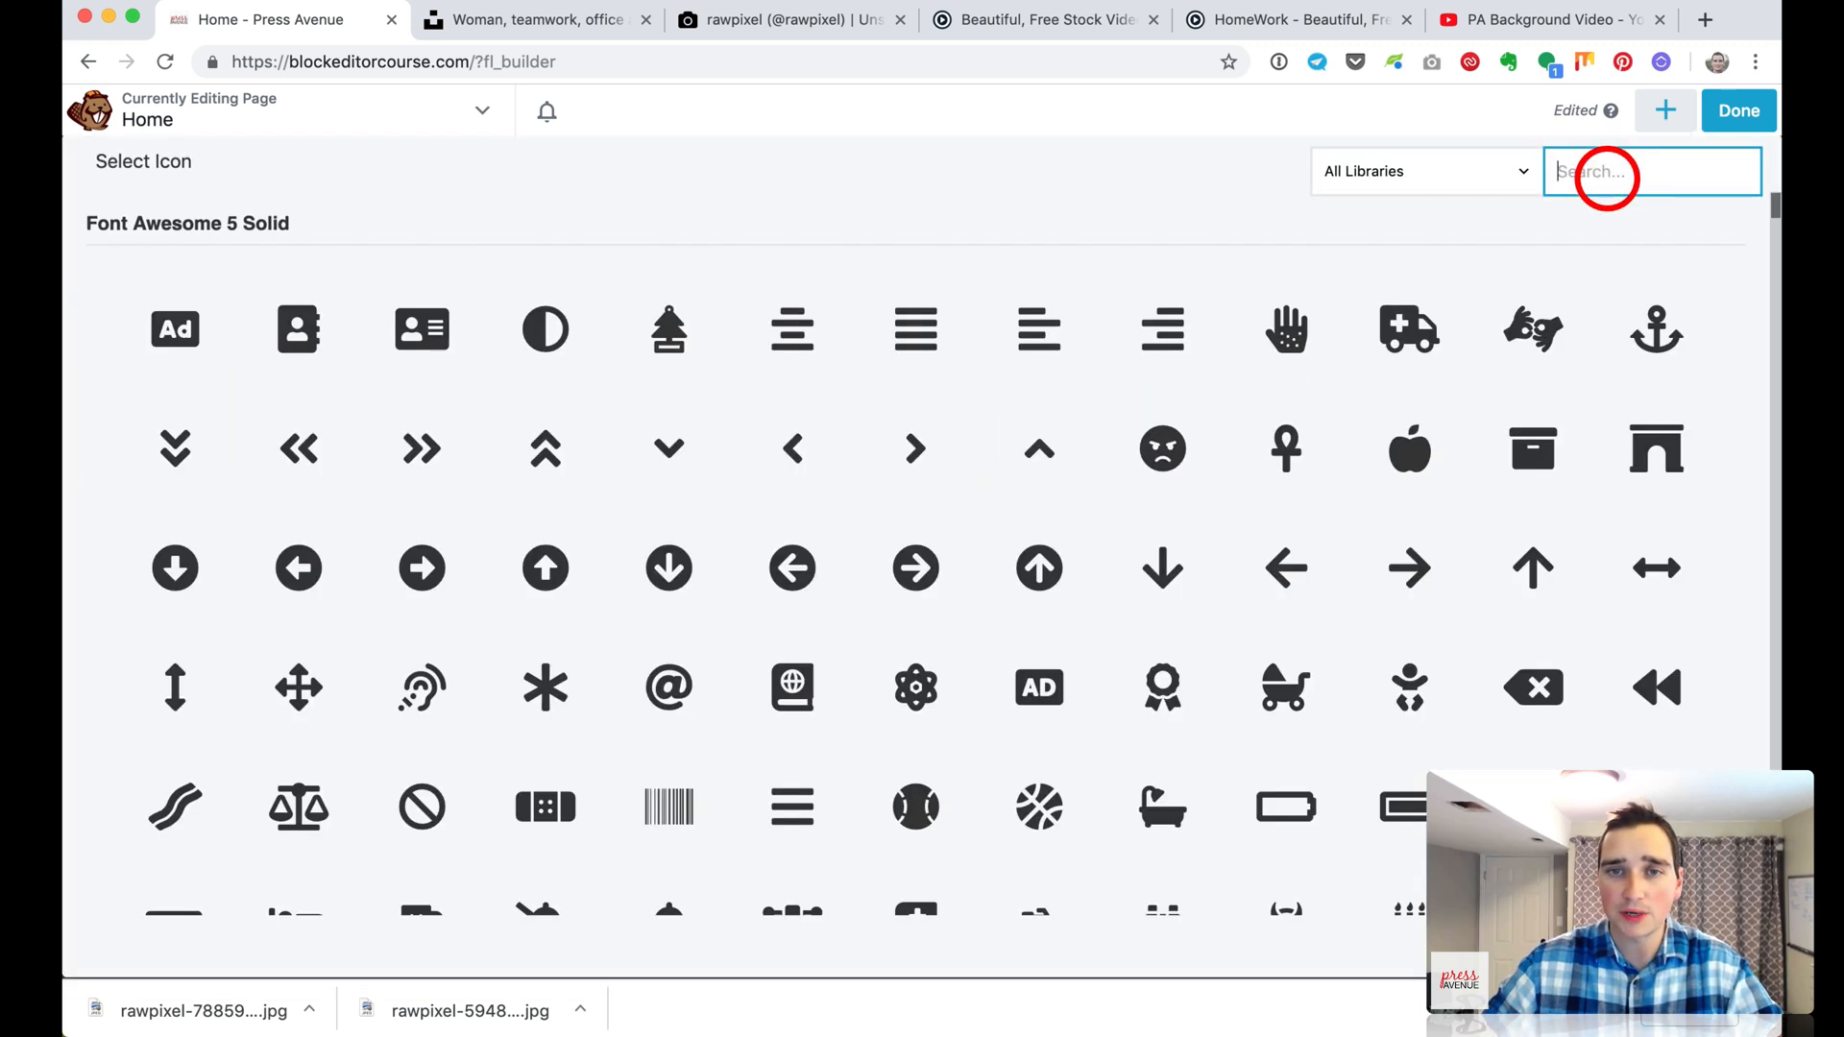
{"action": "scroll", "coordinate": [1188, 528], "scroll_direction": "down", "scroll_amount": 2}
{"action": "scroll", "coordinate": [1188, 530], "scroll_direction": "down", "scroll_amount": 5}
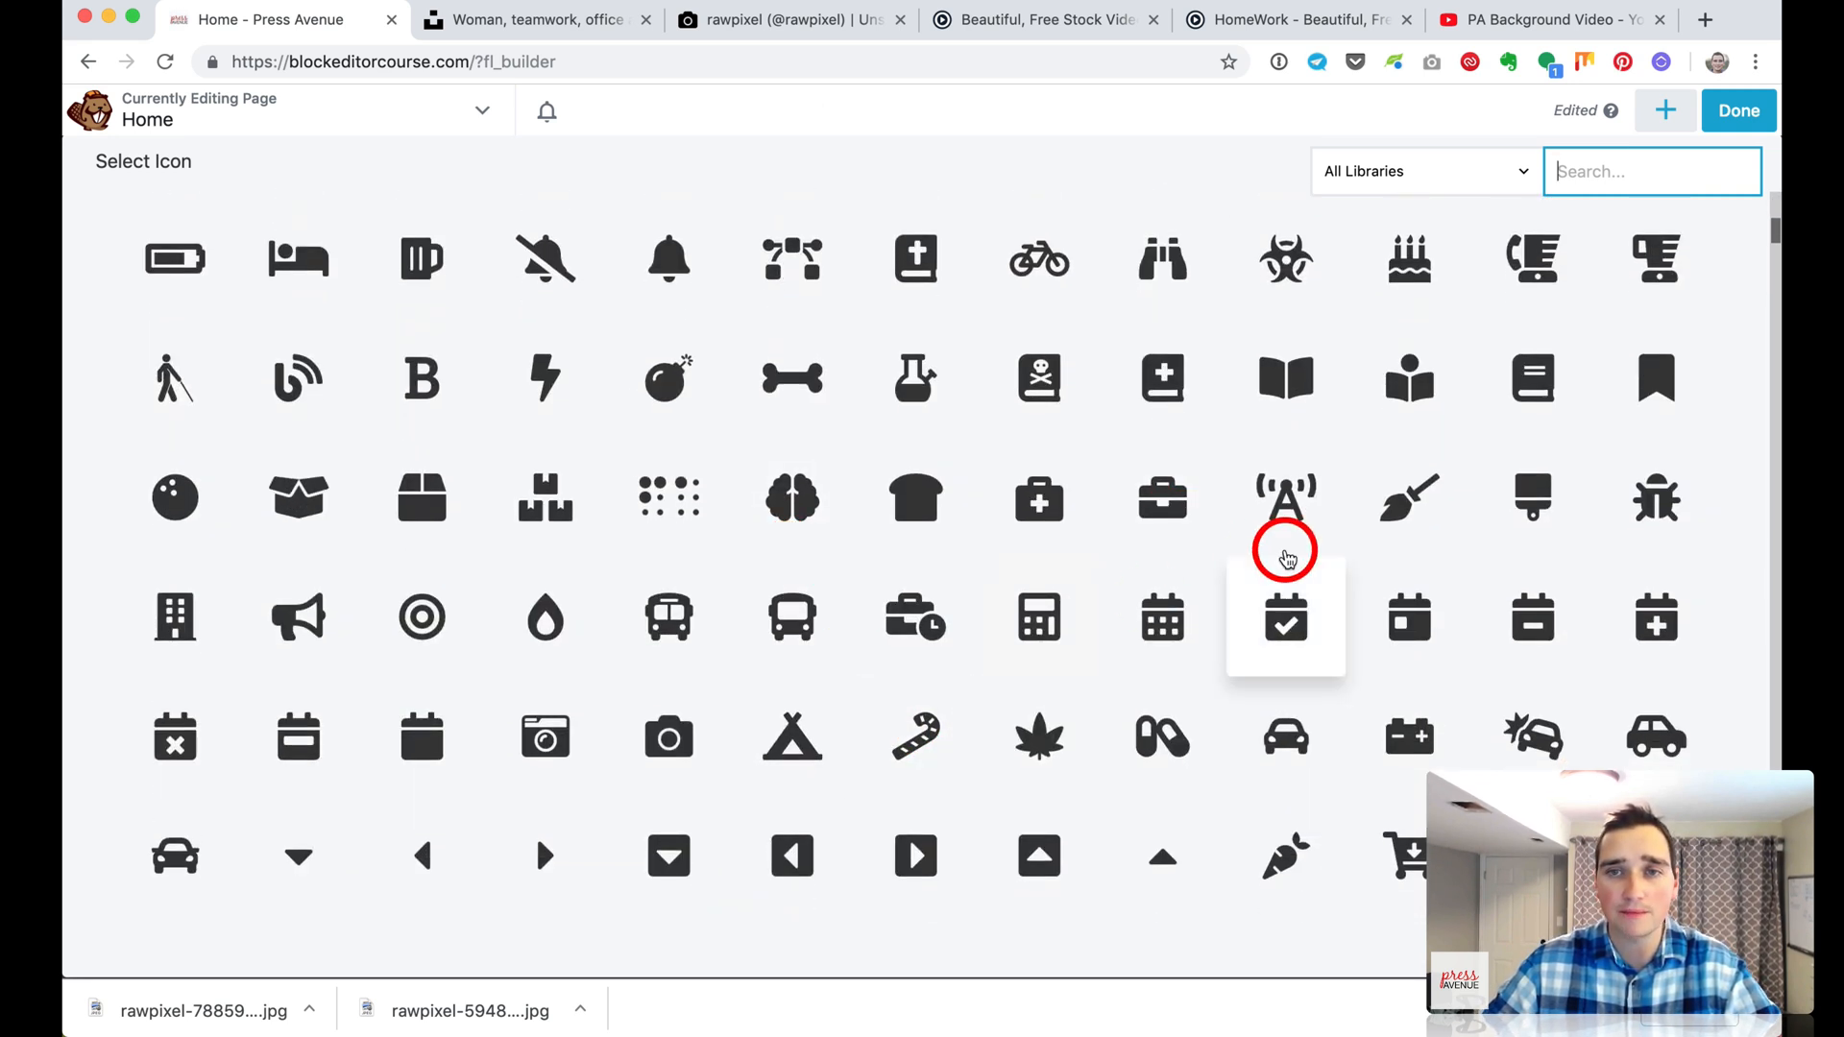
{"action": "scroll", "coordinate": [1285, 562], "scroll_direction": "down", "scroll_amount": 1}
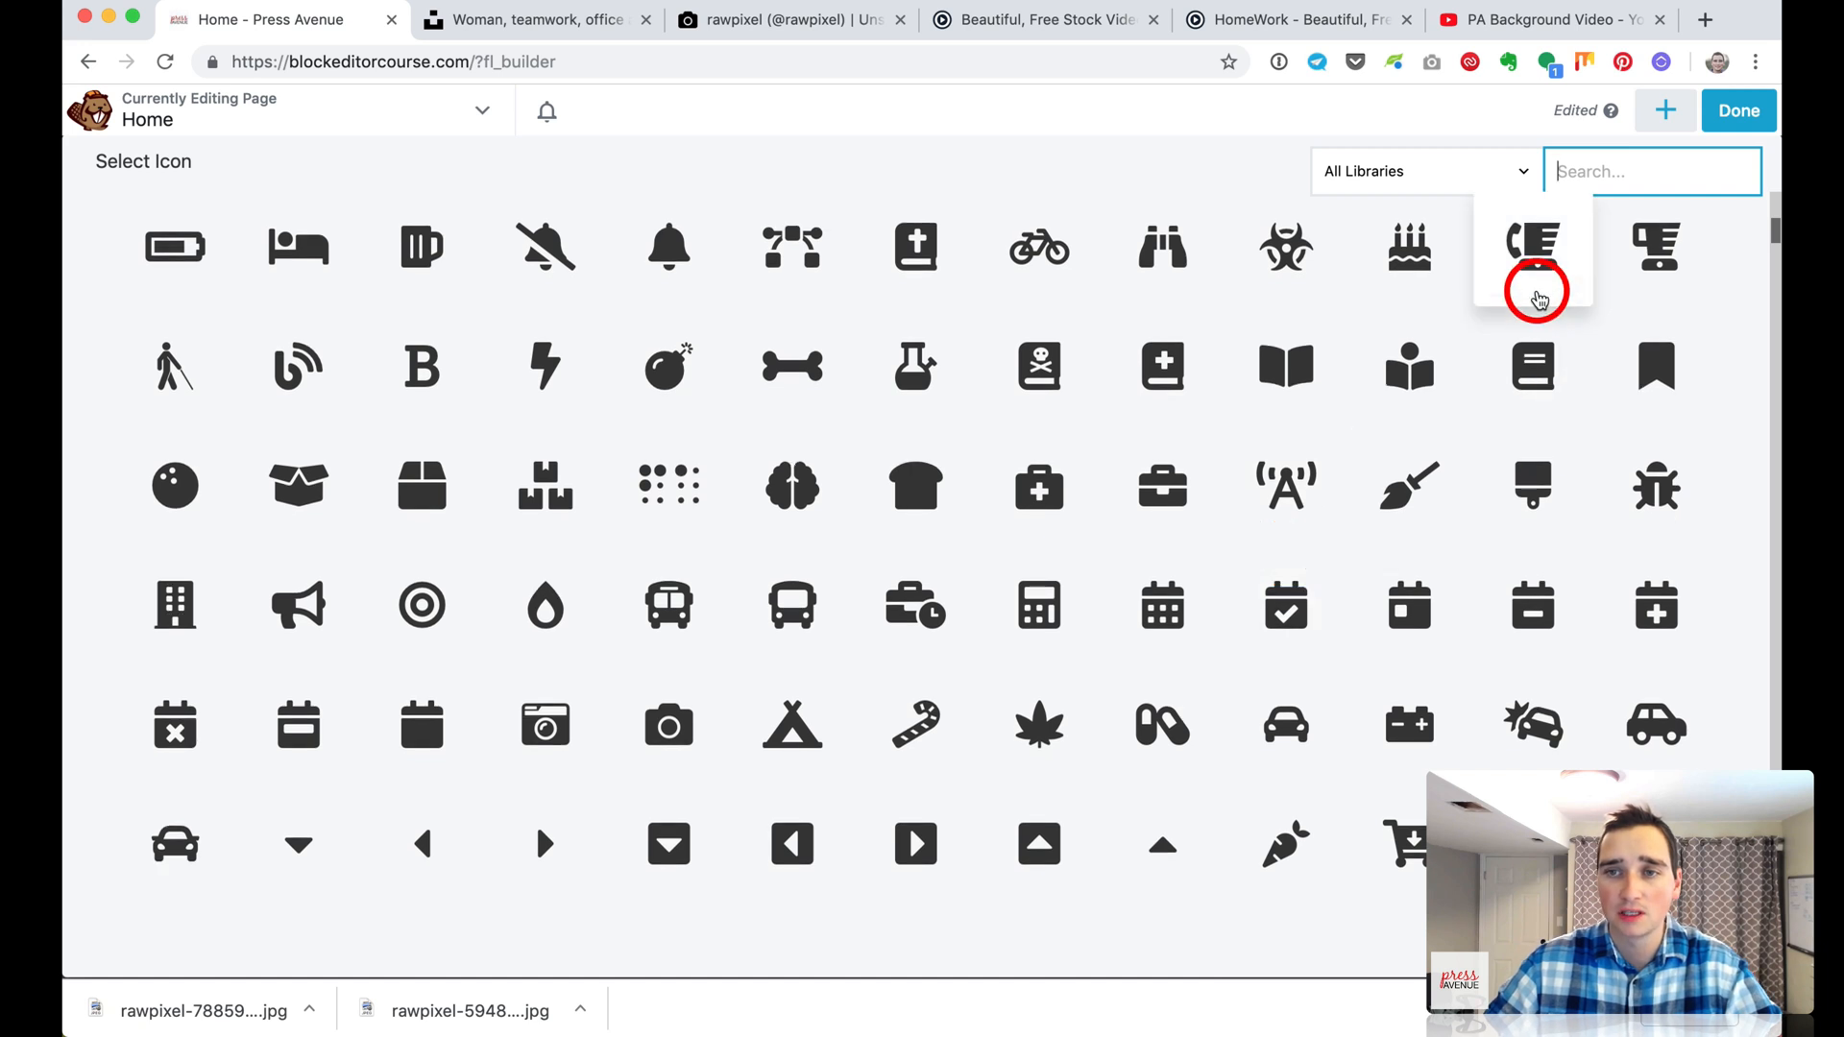
{"action": "left_click", "coordinate": [1412, 240]}
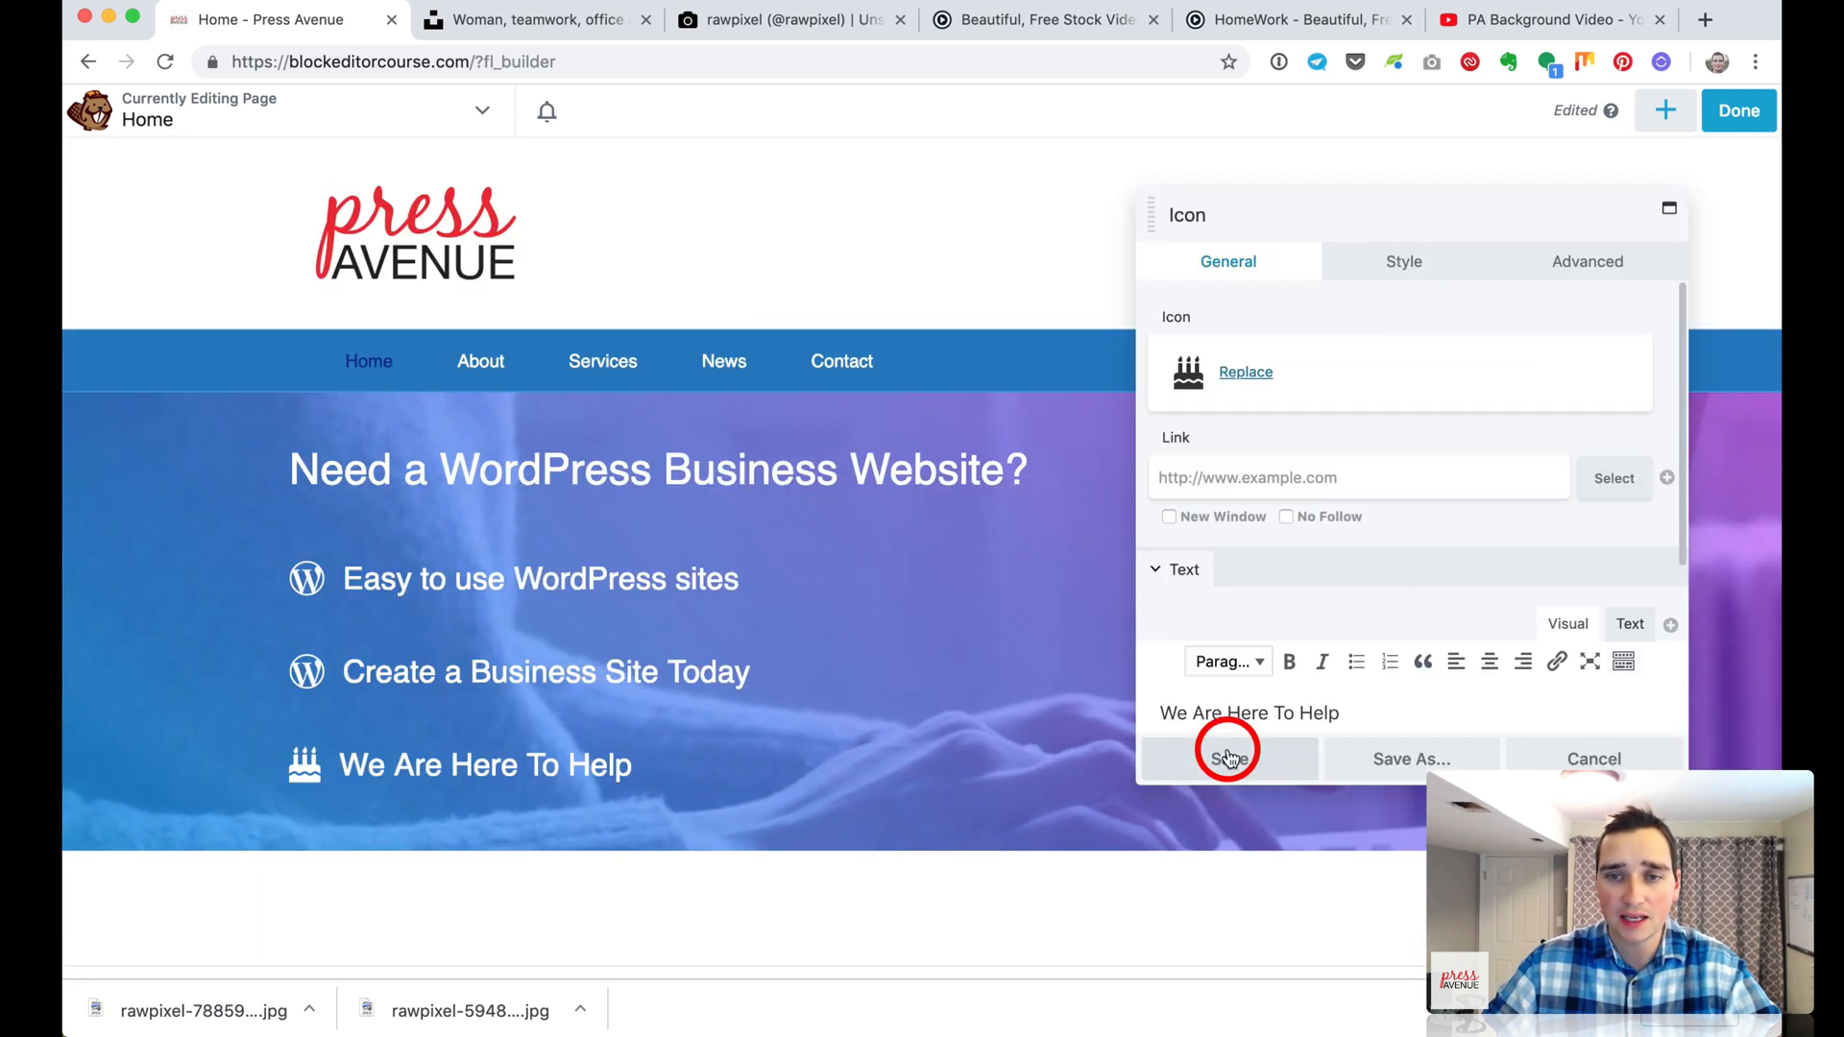
{"action": "left_click", "coordinate": [1176, 762]}
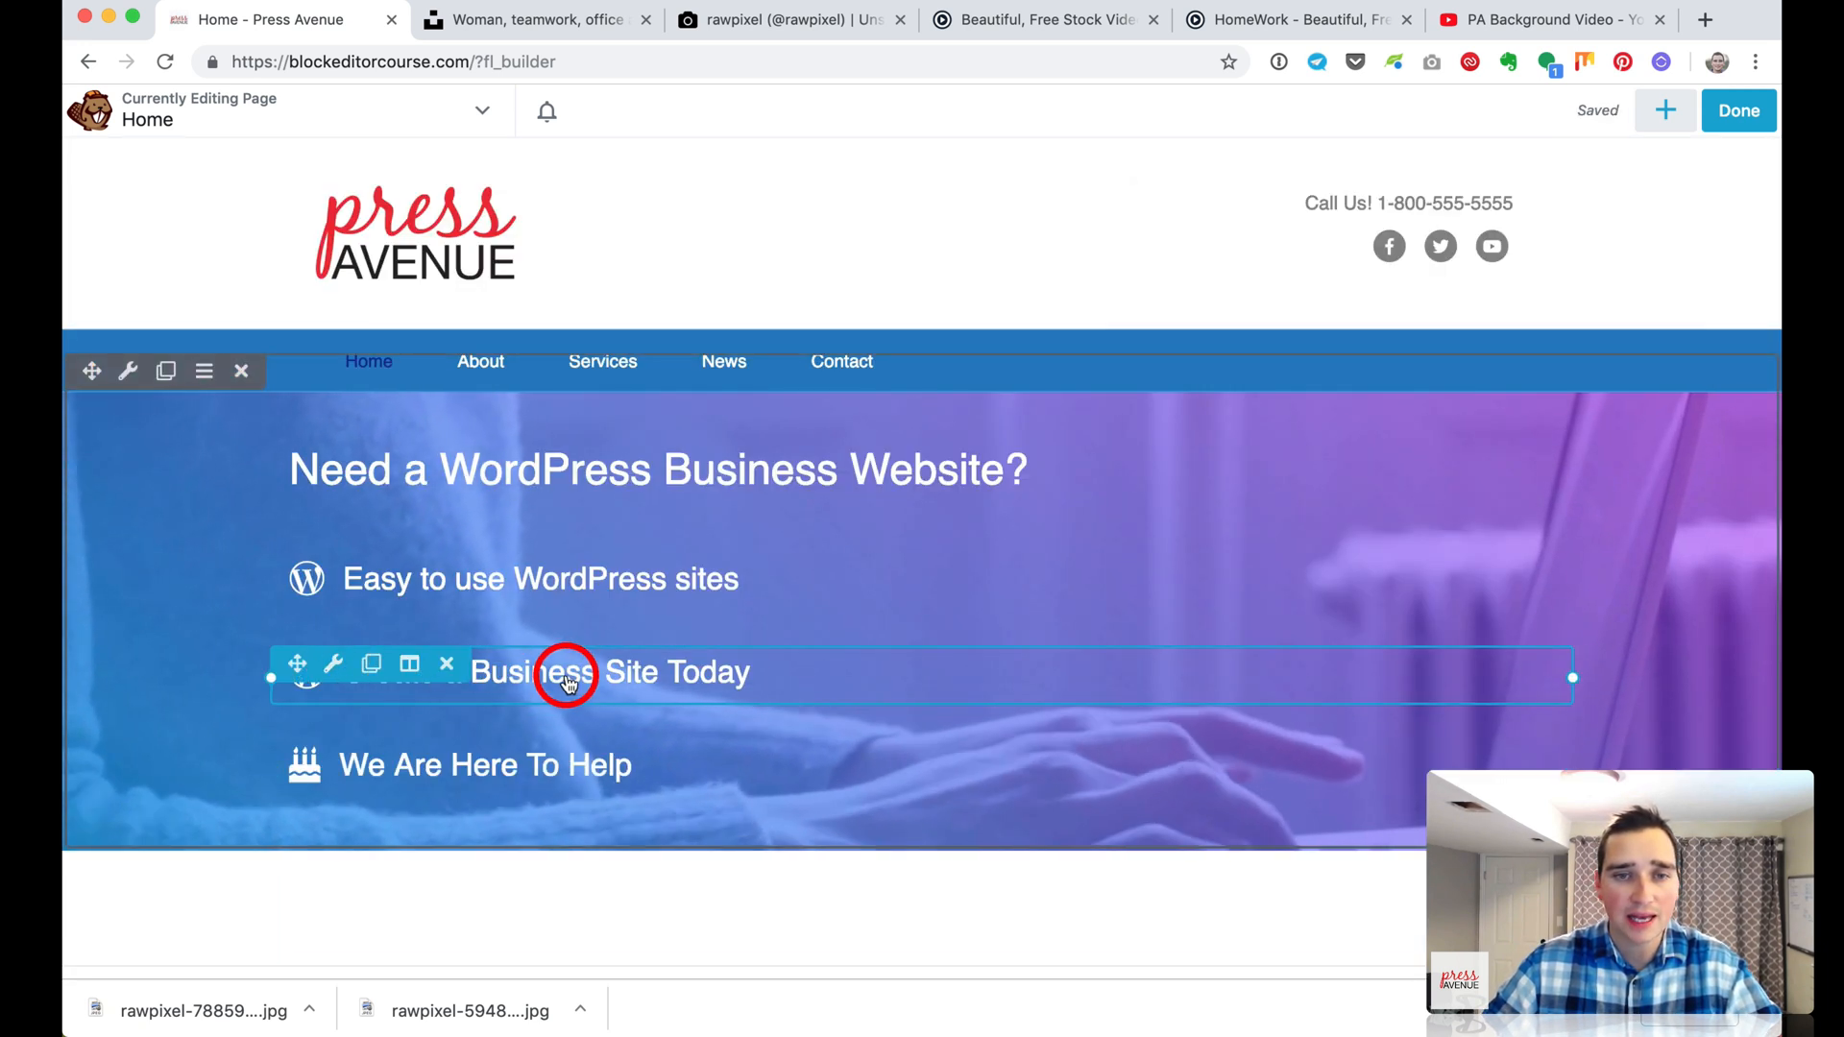
Change the "Create a Business Site Today" module's icon to the multiple-gears icon and save the module
{"action": "left_click", "coordinate": [615, 675]}
{"action": "left_click", "coordinate": [1266, 380]}
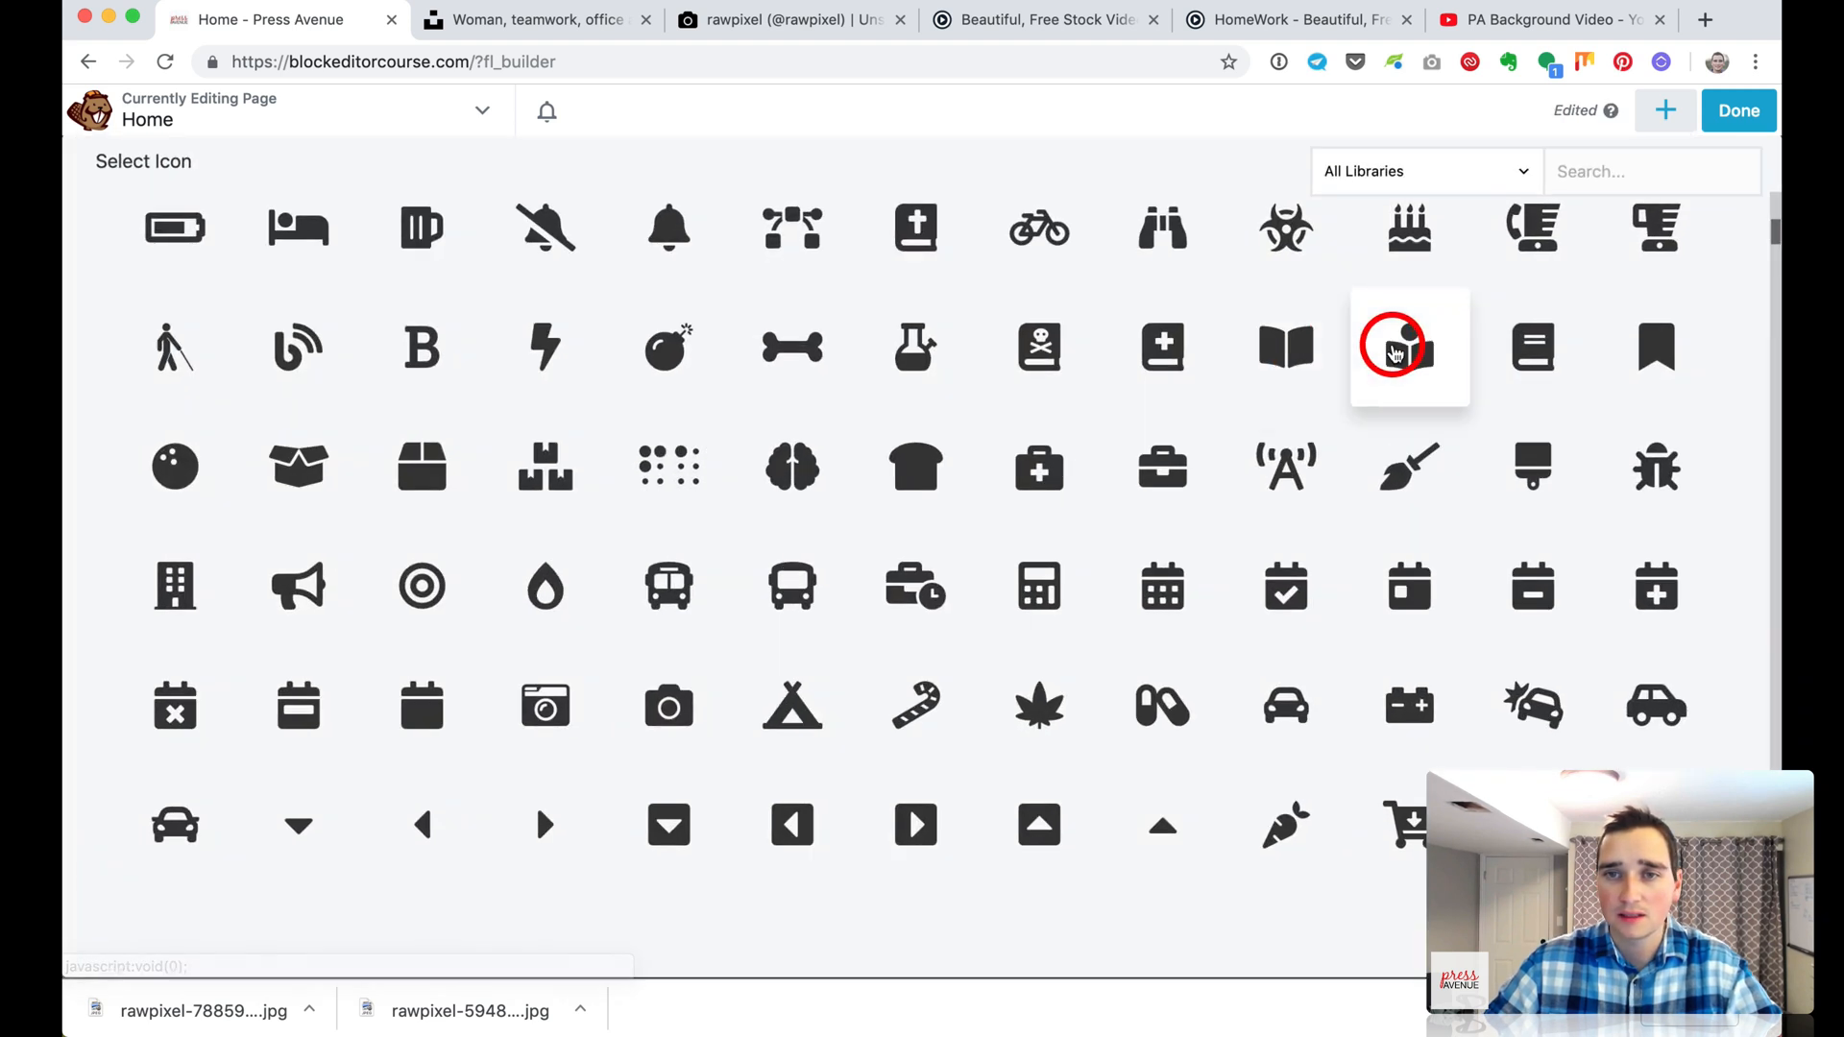
{"action": "scroll", "coordinate": [1403, 357], "scroll_direction": "down", "scroll_amount": 3}
{"action": "scroll", "coordinate": [1402, 357], "scroll_direction": "down", "scroll_amount": 10}
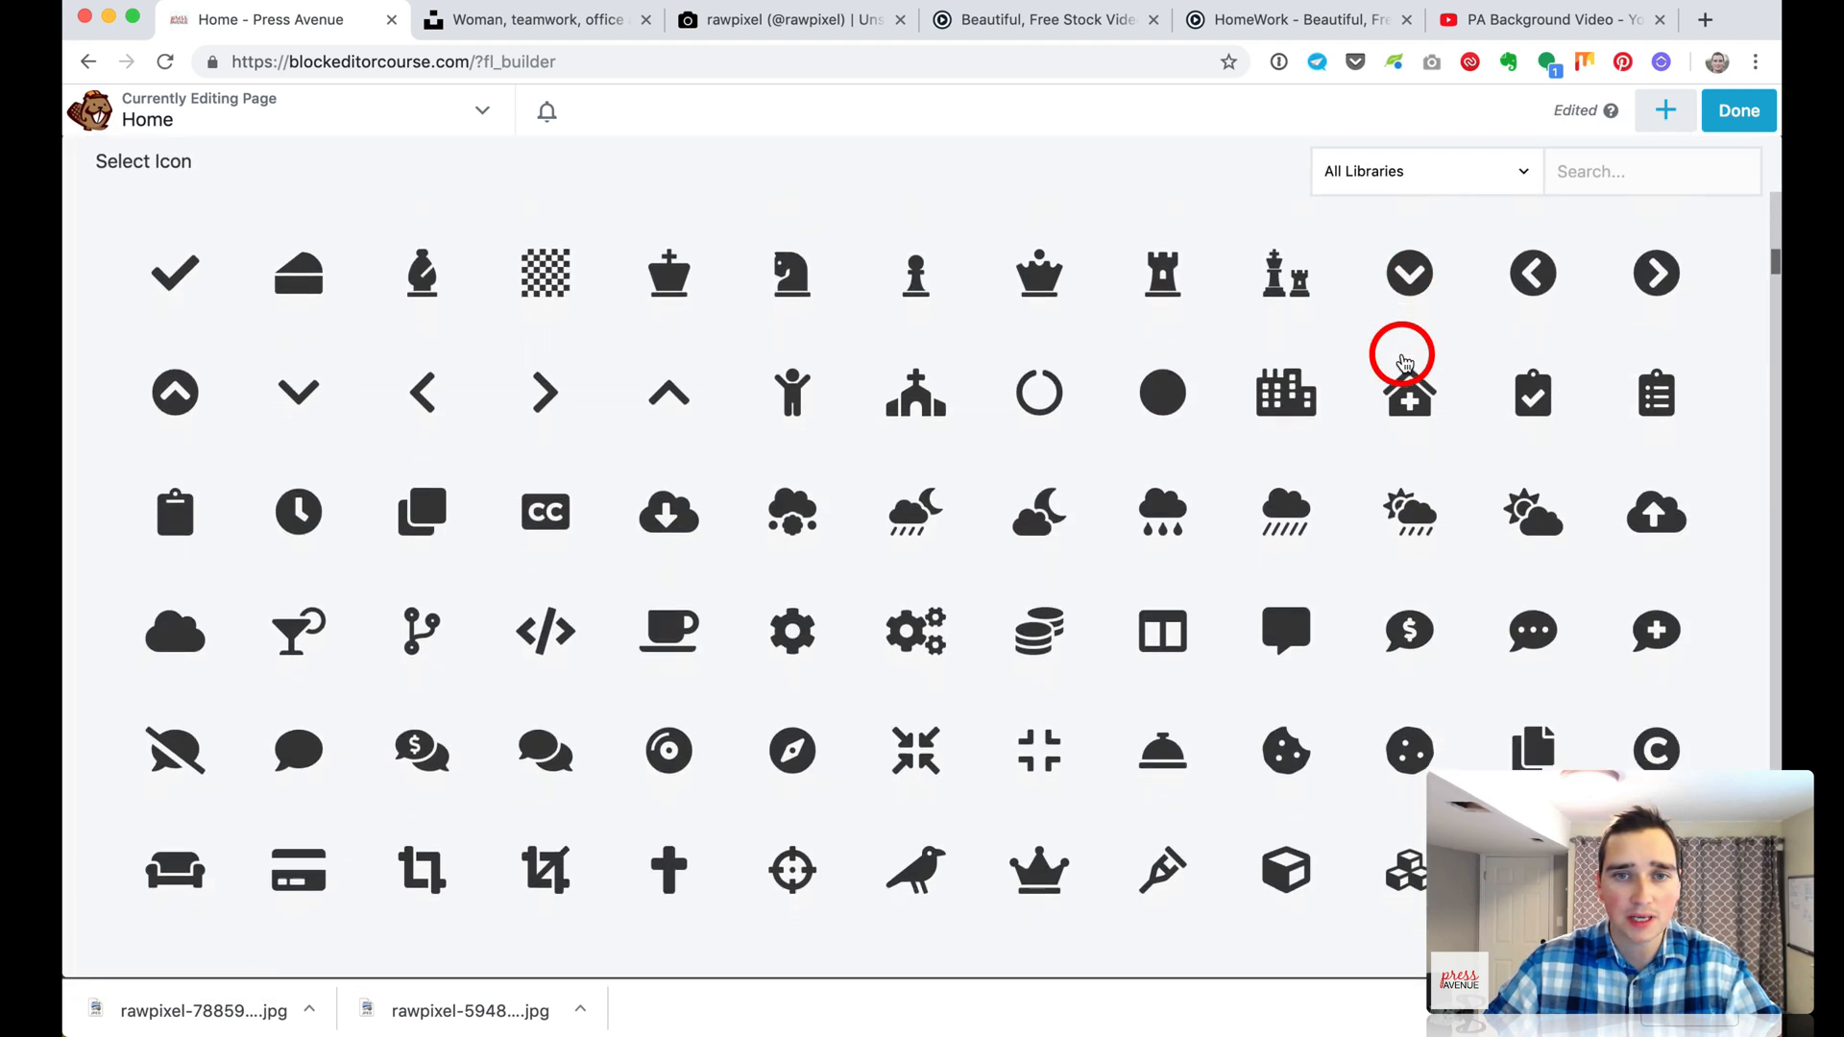
{"action": "scroll", "coordinate": [1402, 357], "scroll_direction": "down", "scroll_amount": 1}
{"action": "left_click", "coordinate": [913, 412]}
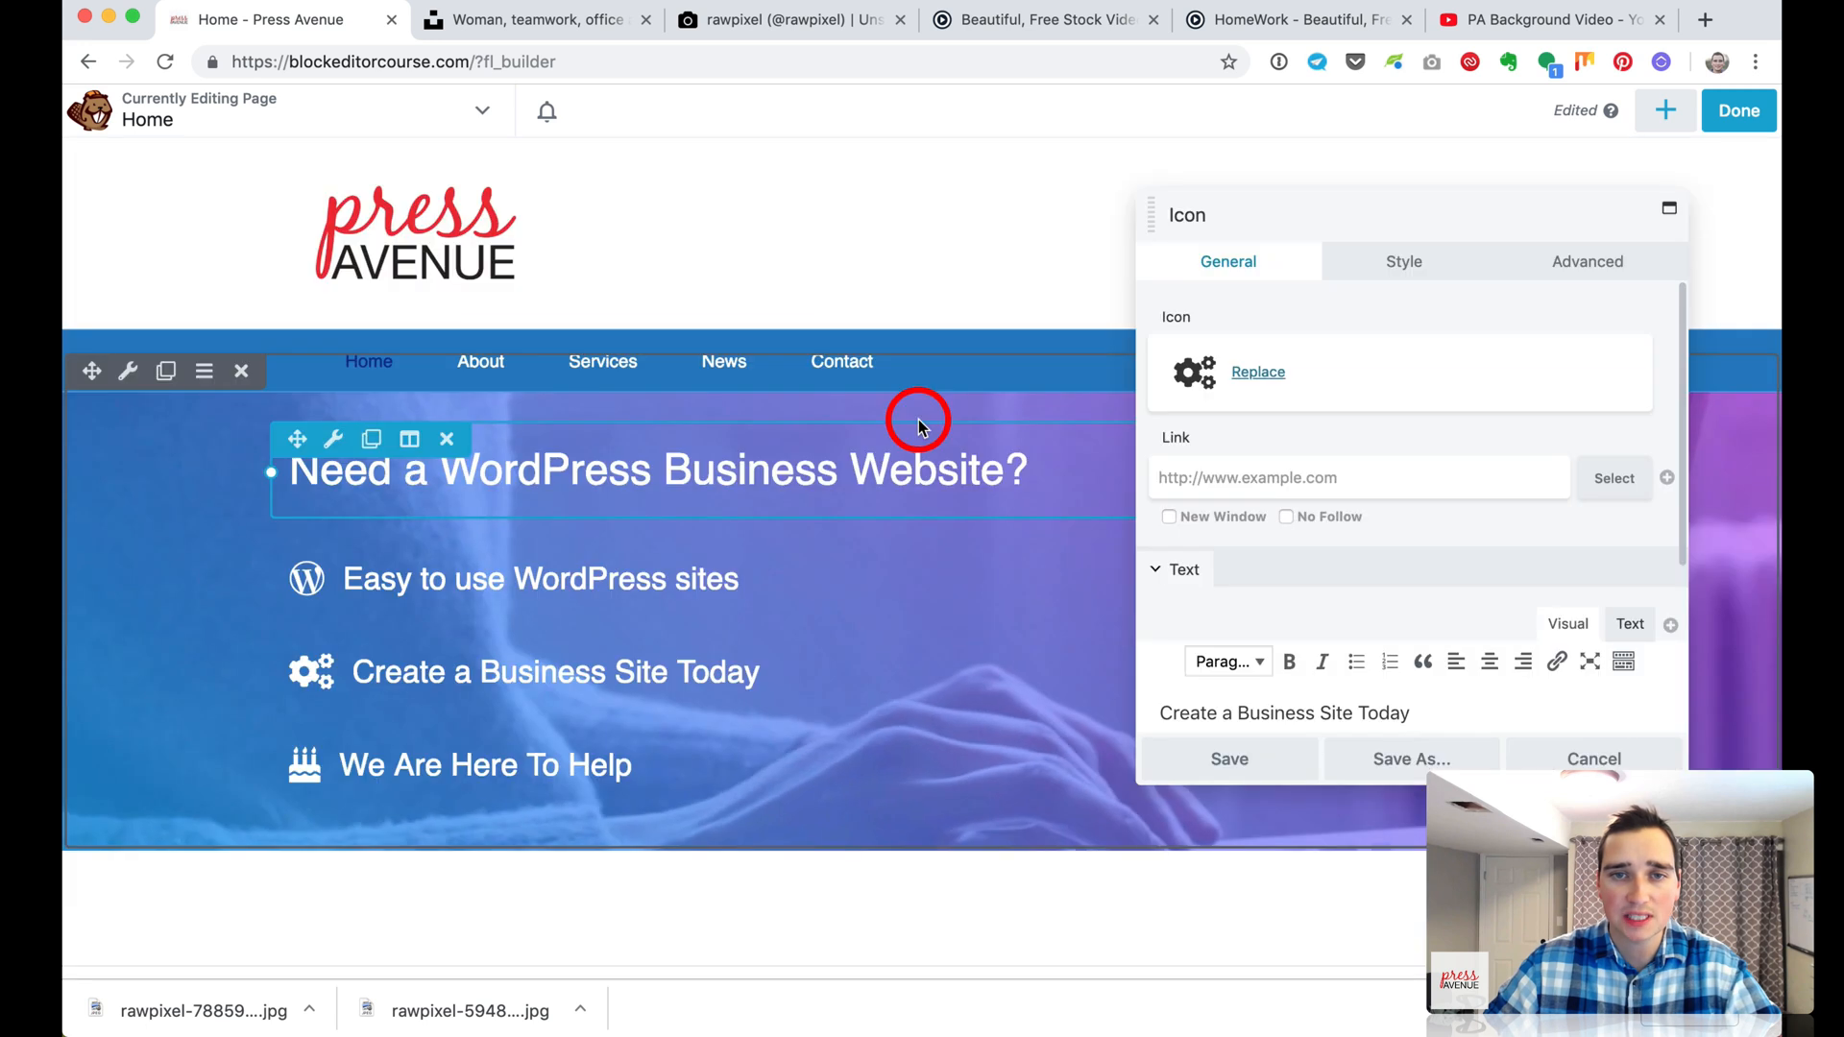
{"action": "left_click", "coordinate": [1270, 762]}
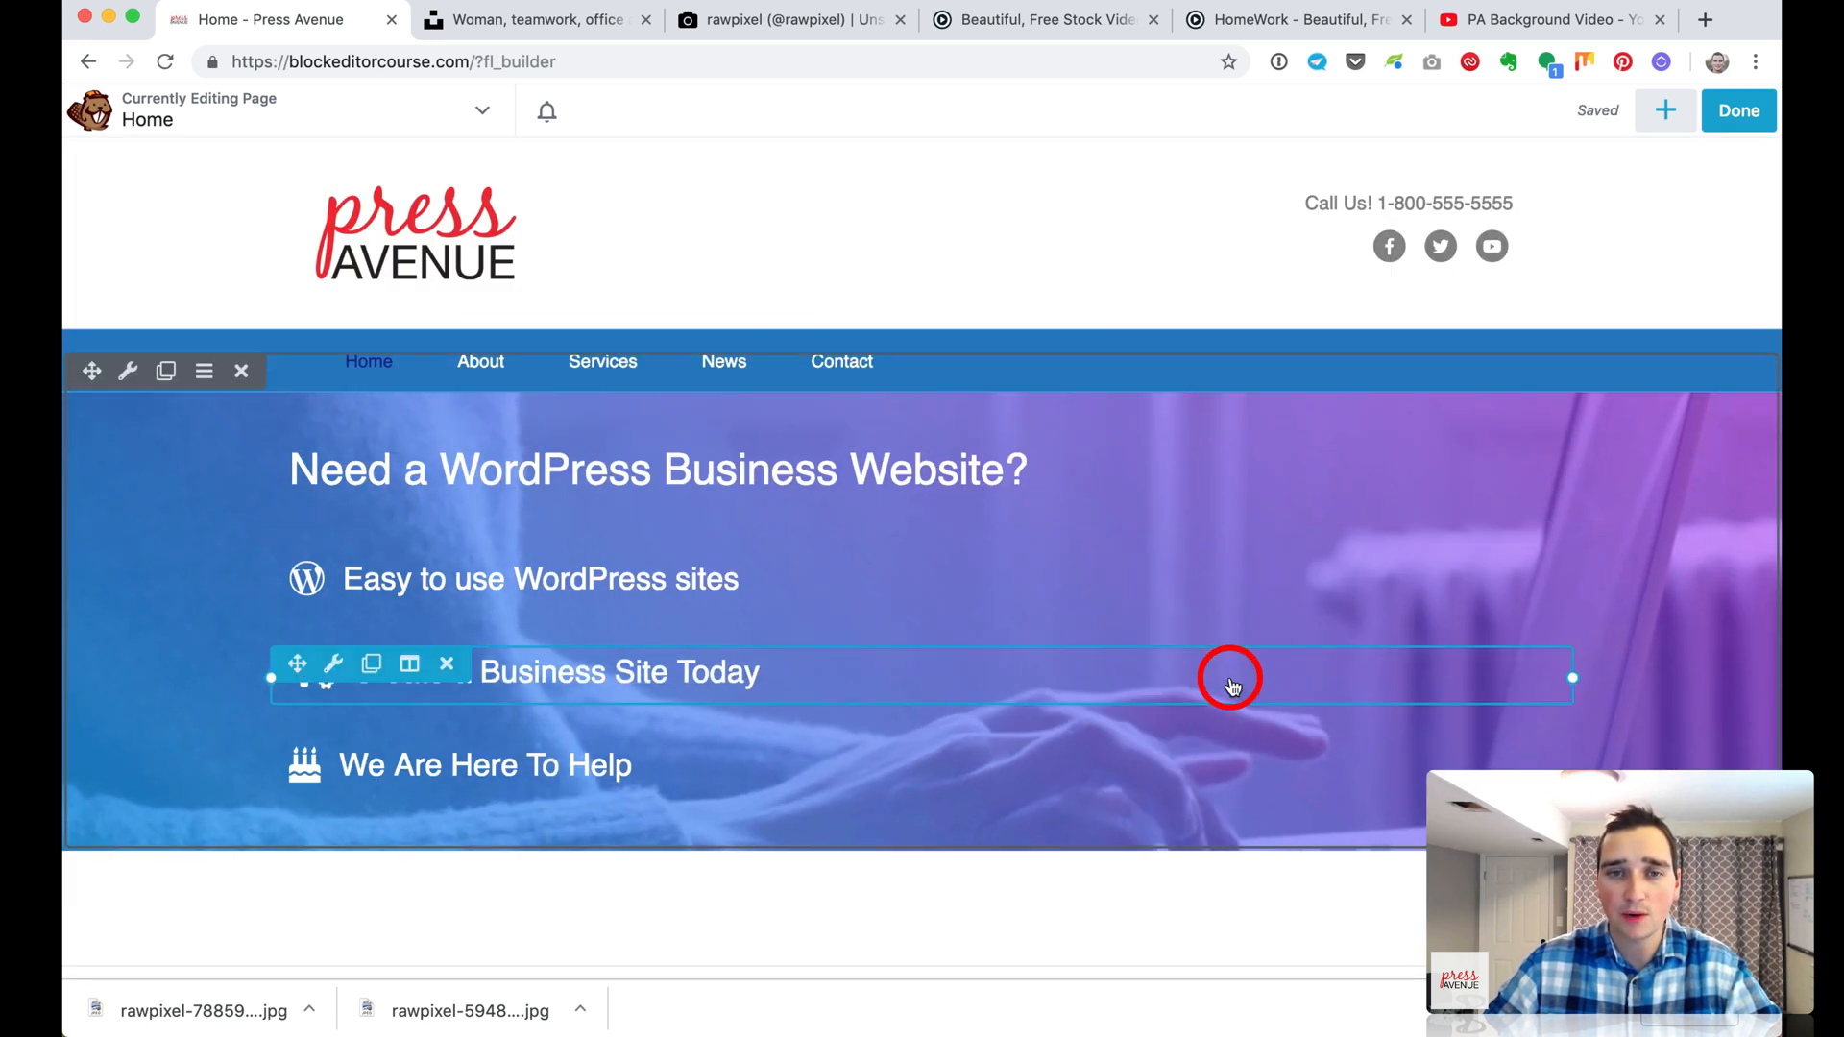
Insert a 2 Columns layout above the heading inside the video background row
{"action": "scroll", "coordinate": [1428, 548], "scroll_direction": "down", "scroll_amount": 1}
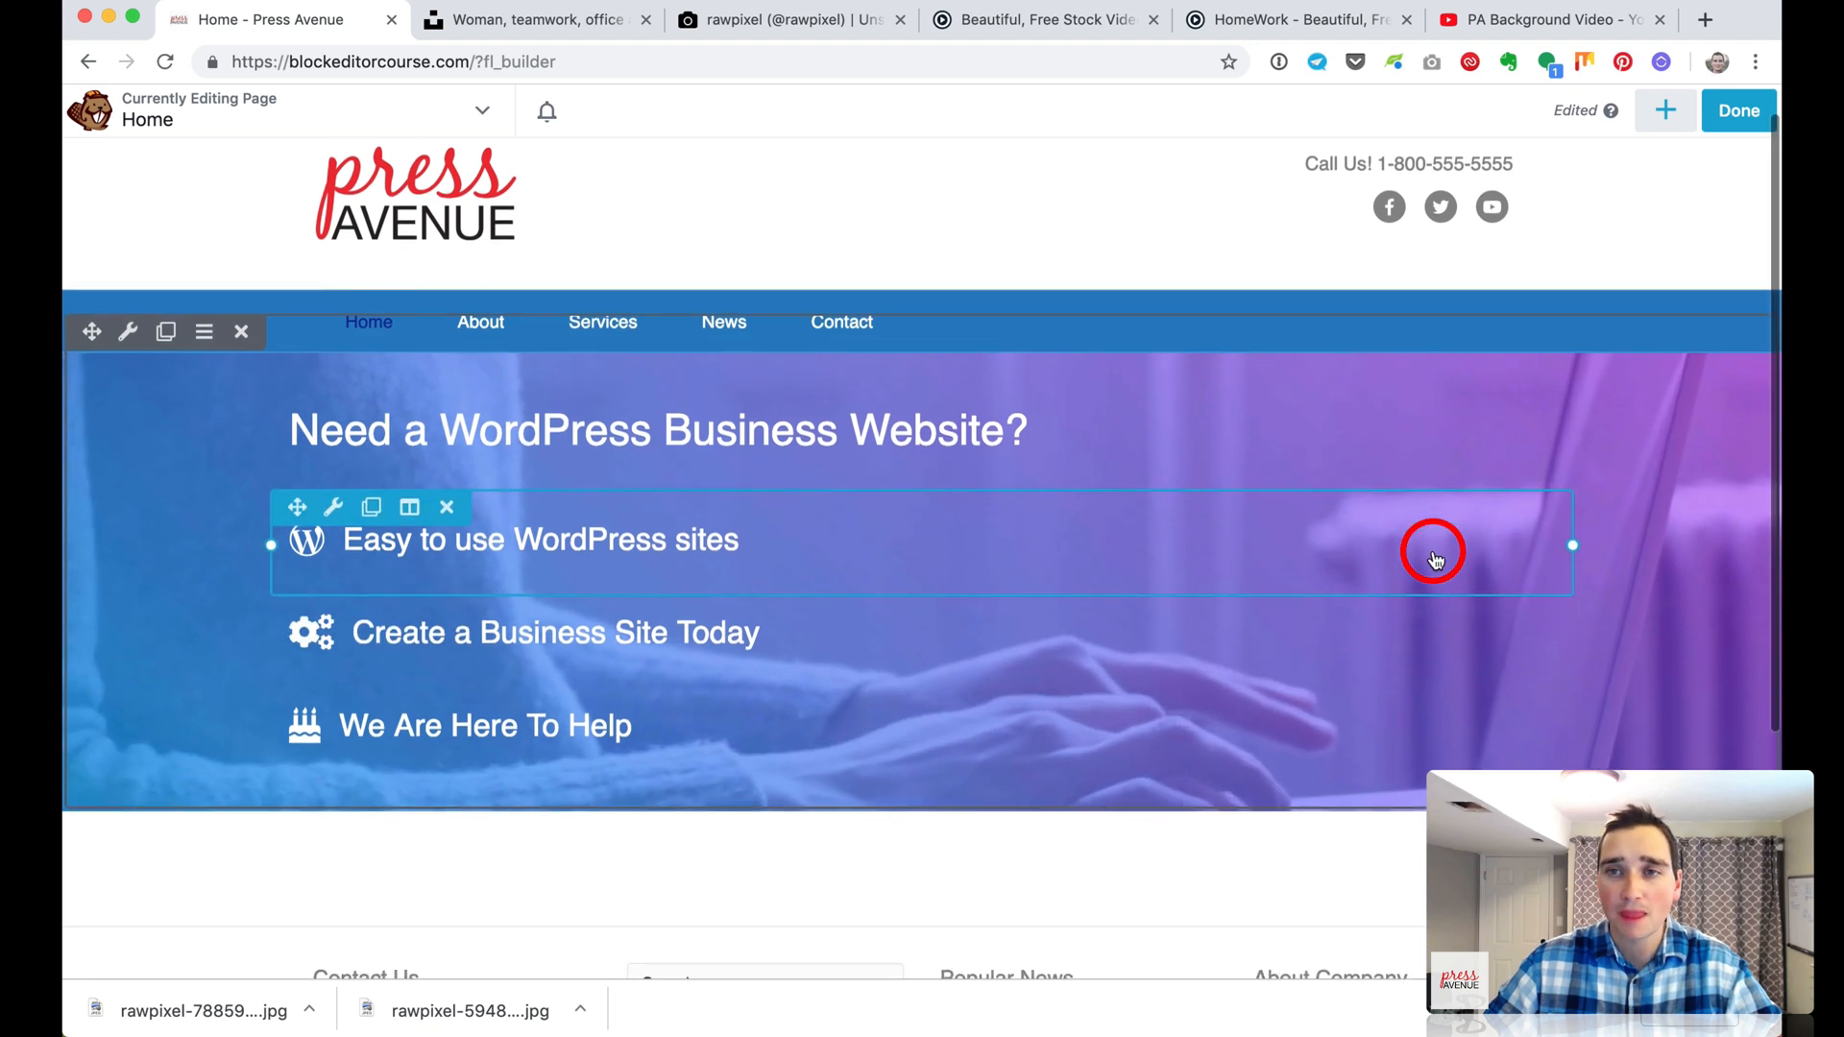
{"action": "scroll", "coordinate": [1432, 557], "scroll_direction": "up", "scroll_amount": 1}
{"action": "left_click", "coordinate": [1657, 117]}
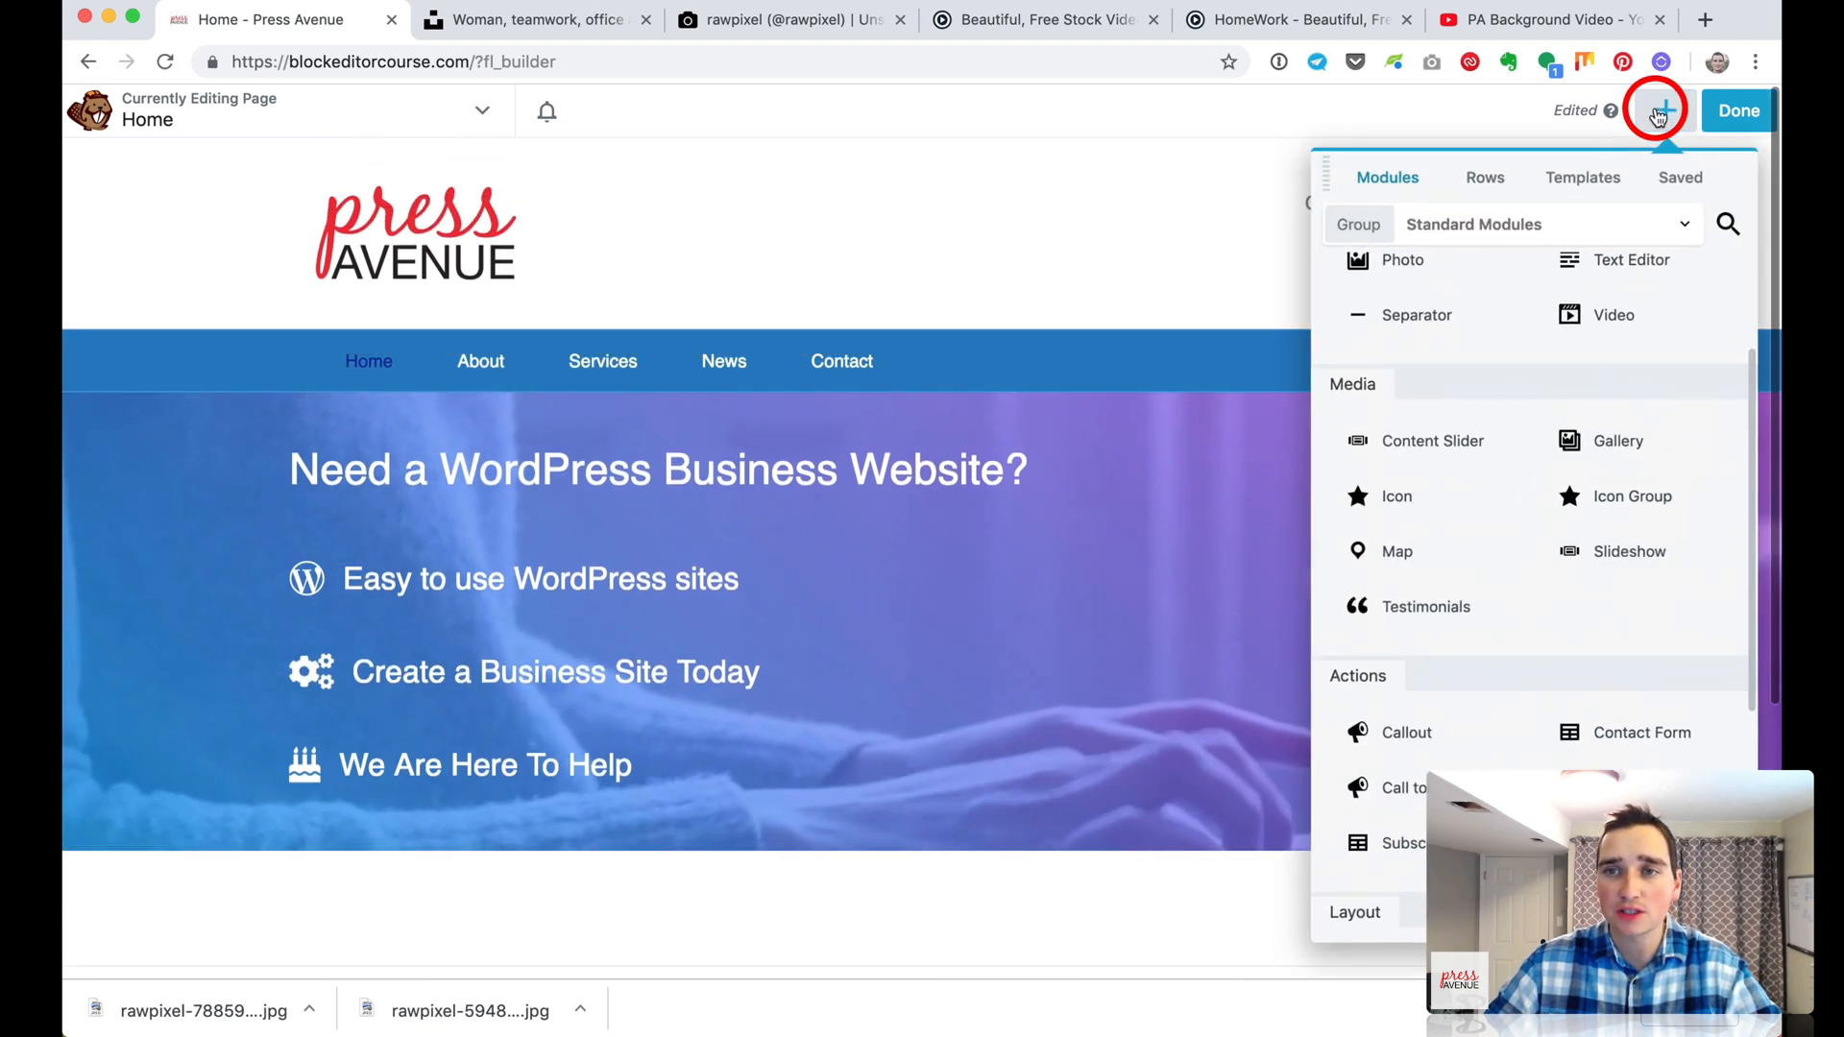
{"action": "left_click", "coordinate": [1482, 182]}
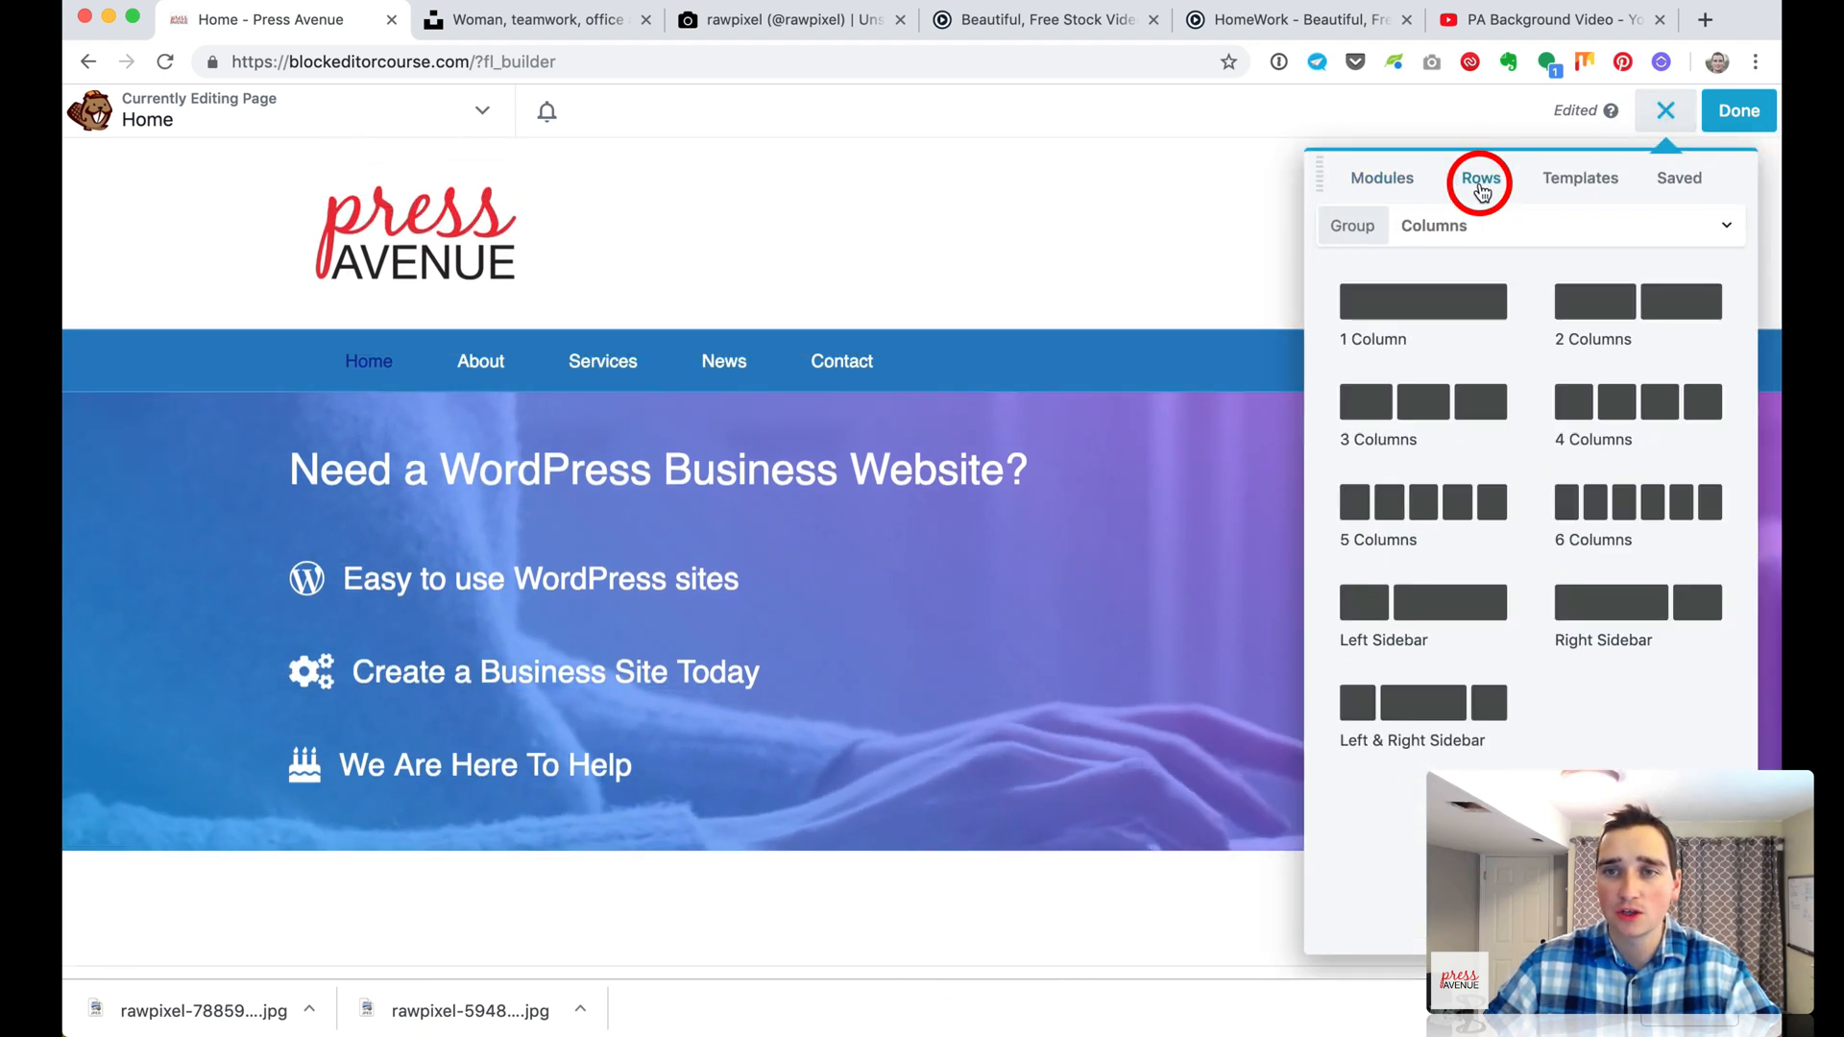
{"action": "left_click_drag", "start_coordinate": [1601, 301], "coordinate": [1184, 499]}
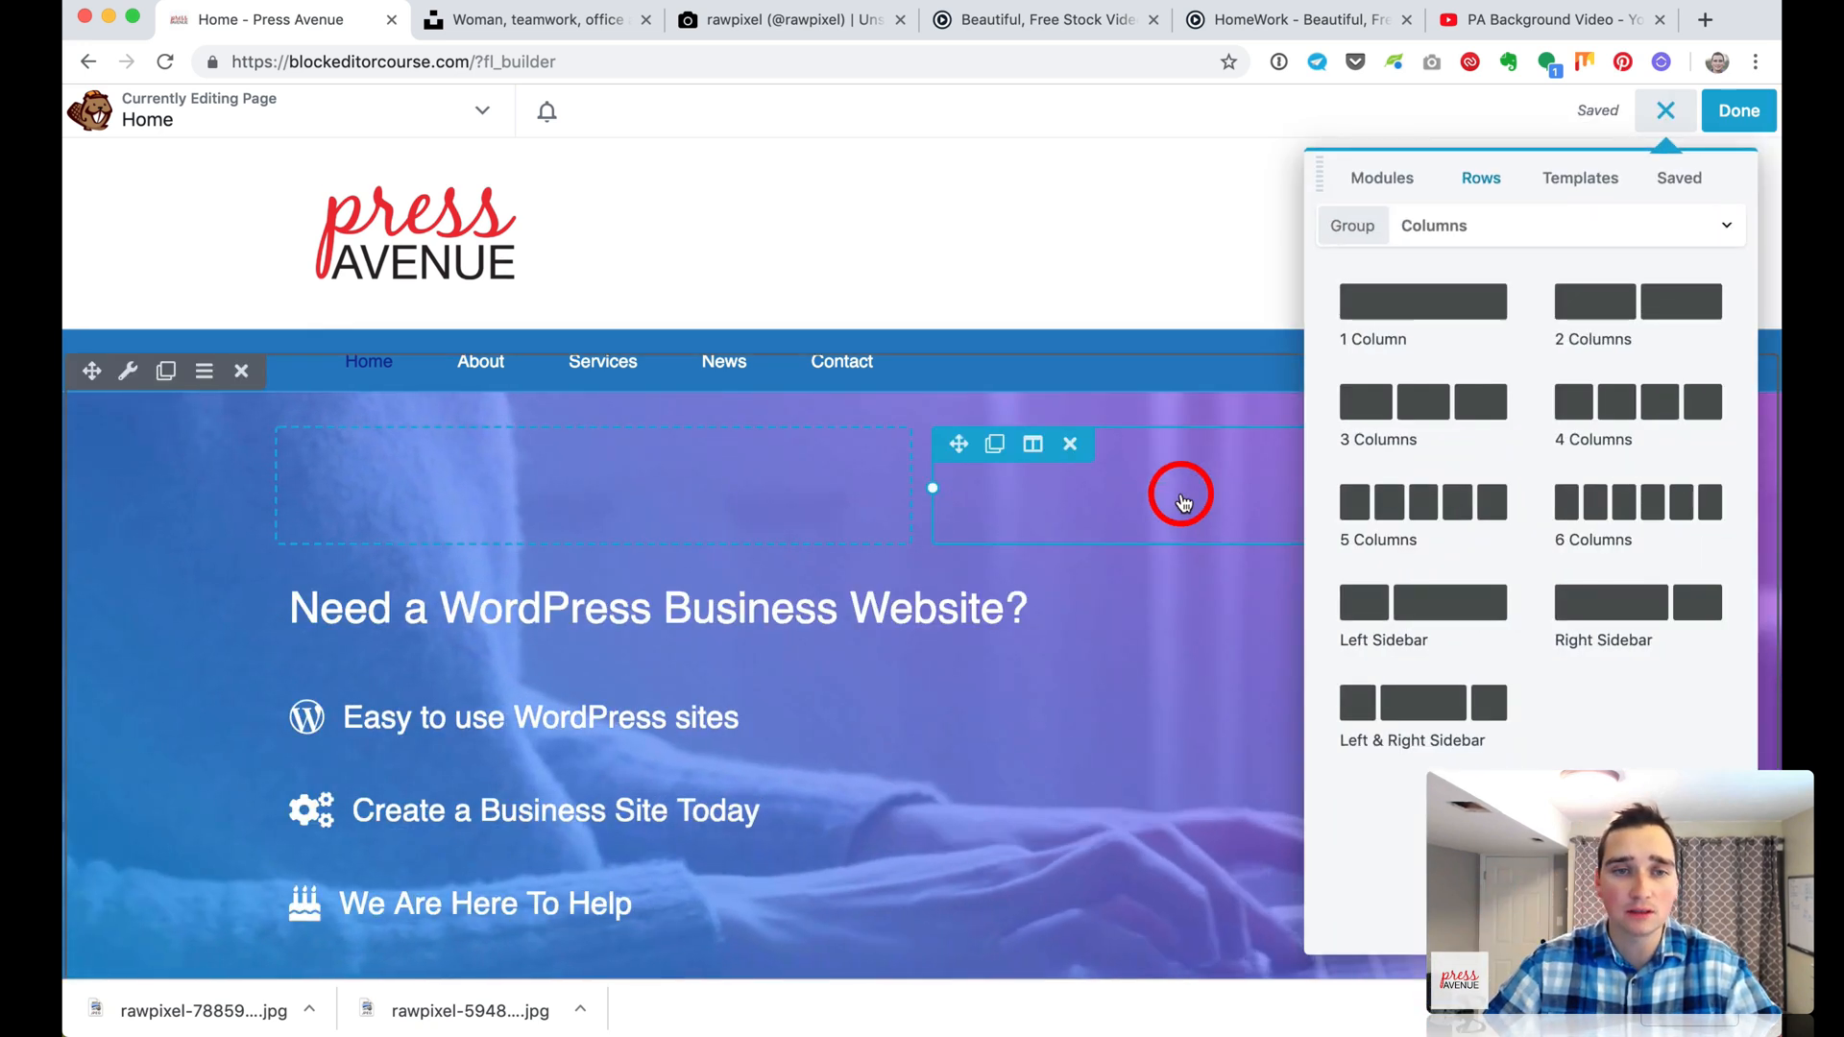
Move the heading and the three Icon modules into the new left column, keeping their order
{"action": "mouse_move", "coordinate": [541, 580]}
{"action": "left_click_drag", "start_coordinate": [301, 580], "coordinate": [440, 568]}
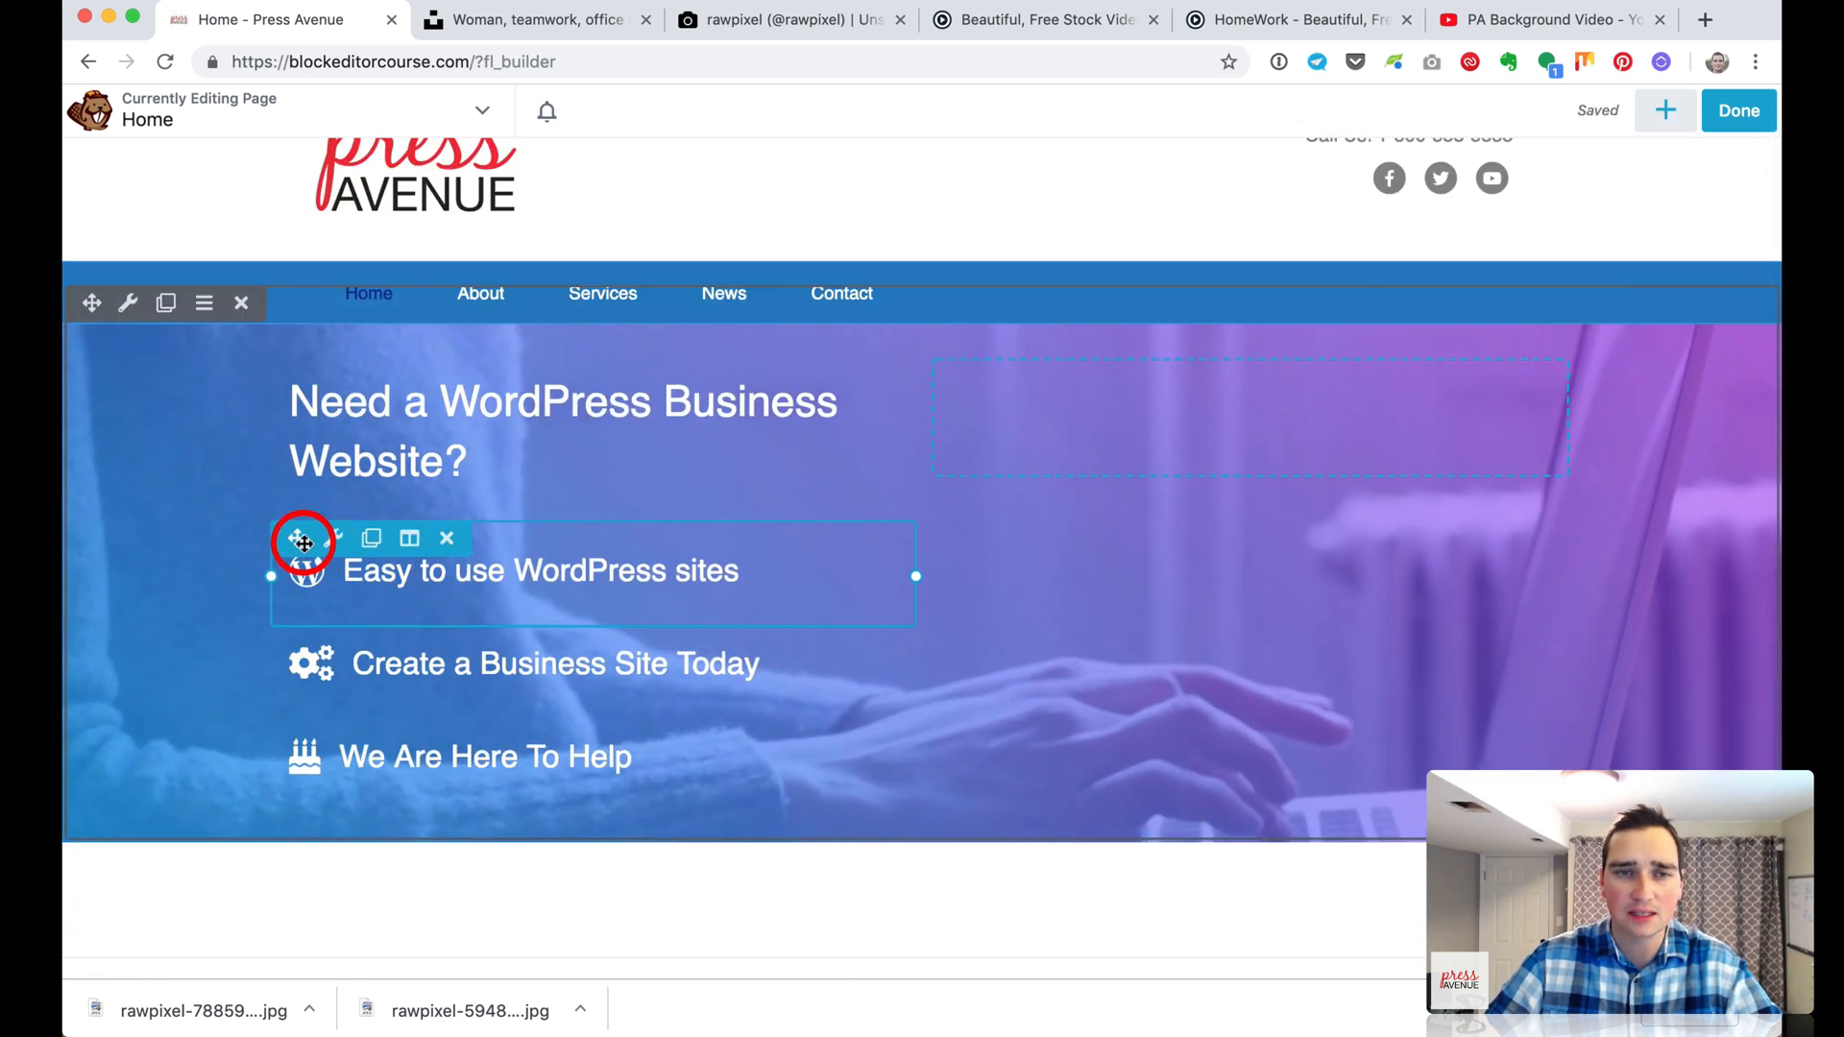
{"action": "left_click_drag", "start_coordinate": [300, 538], "coordinate": [576, 549]}
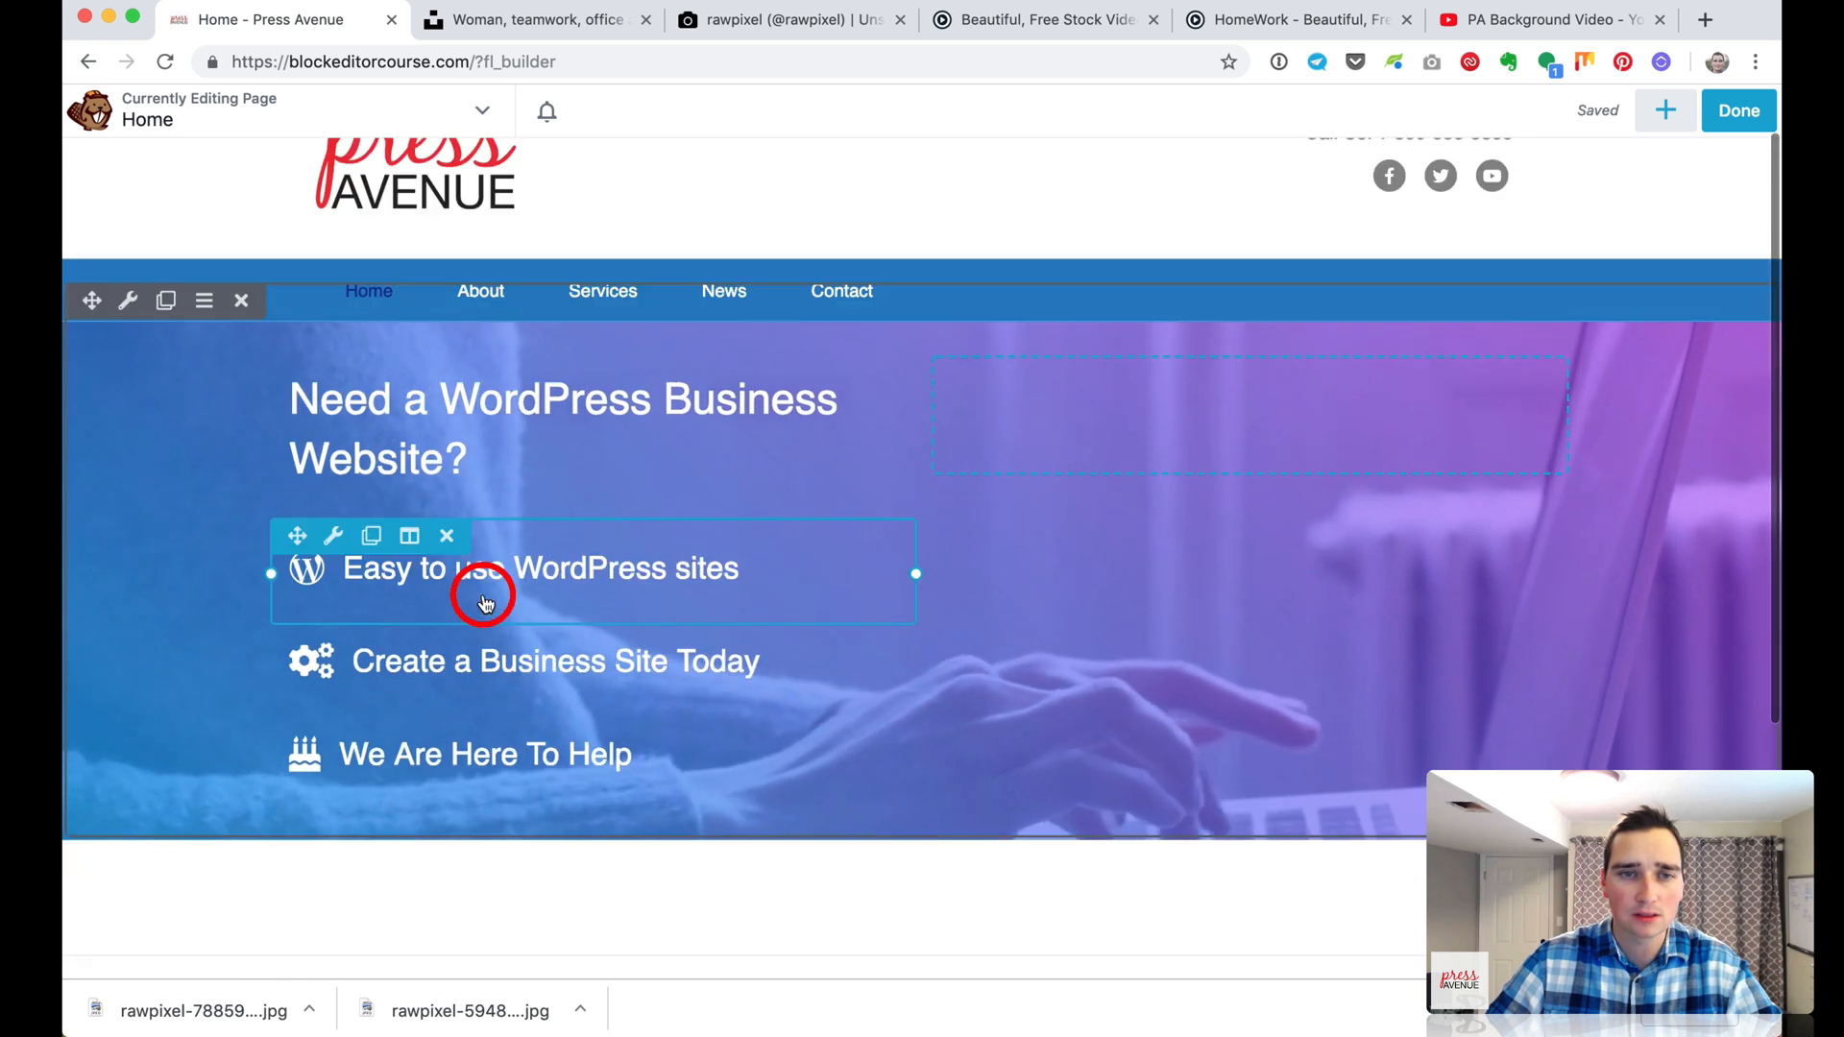
{"action": "left_click_drag", "start_coordinate": [297, 655], "coordinate": [715, 581]}
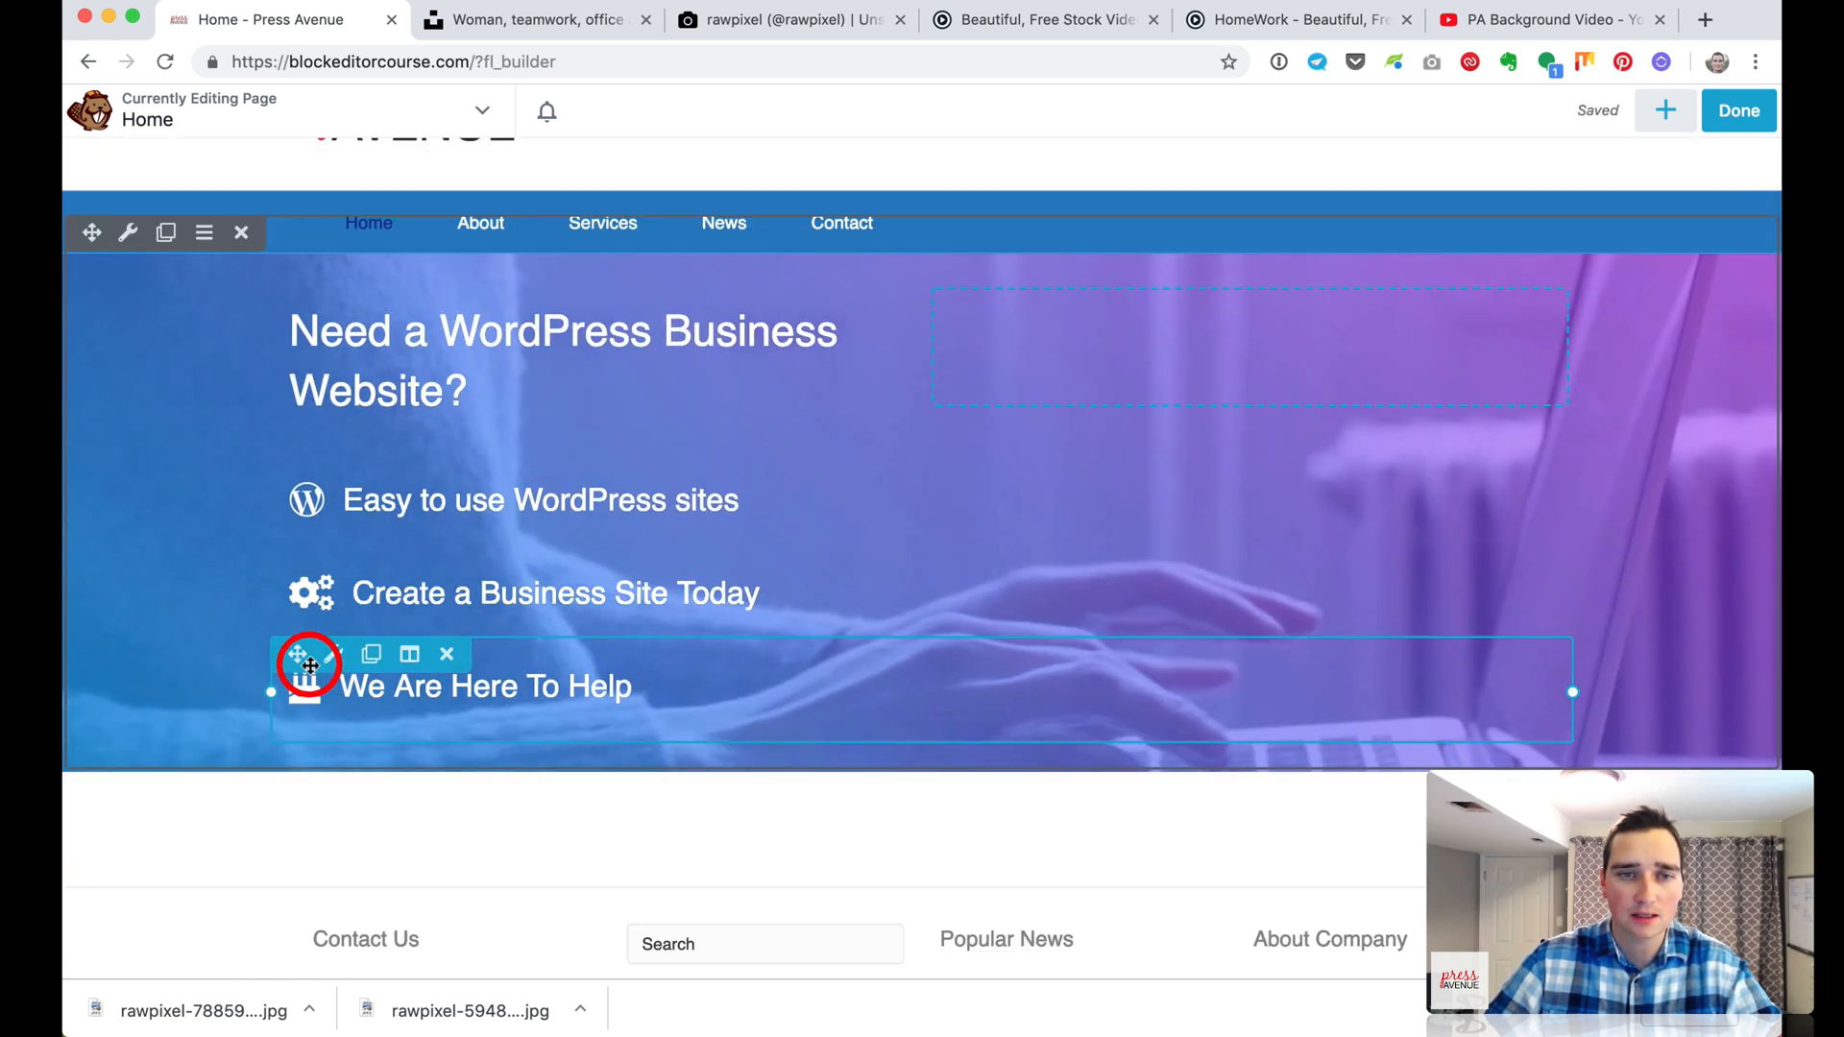
{"action": "left_click_drag", "start_coordinate": [301, 651], "coordinate": [873, 580]}
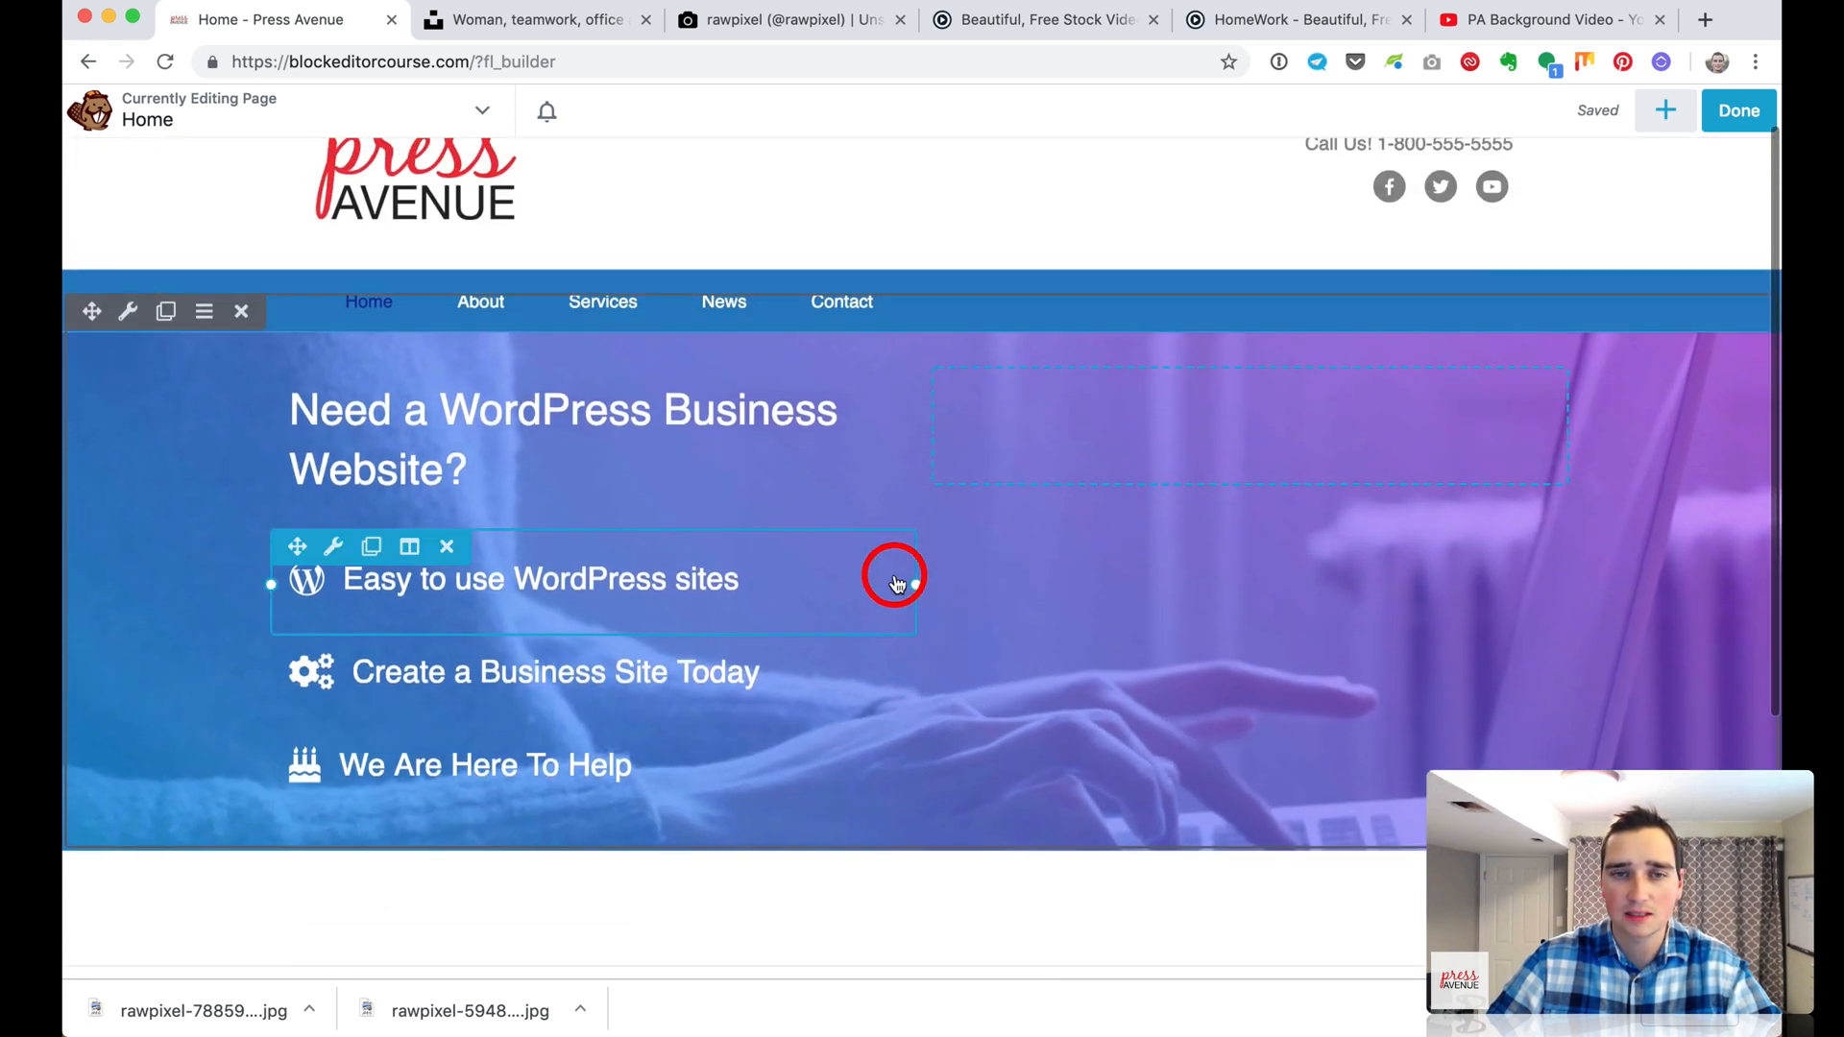
Add a Button module to the empty right column and set its text to "Learn More Today"
{"action": "left_click", "coordinate": [1665, 113]}
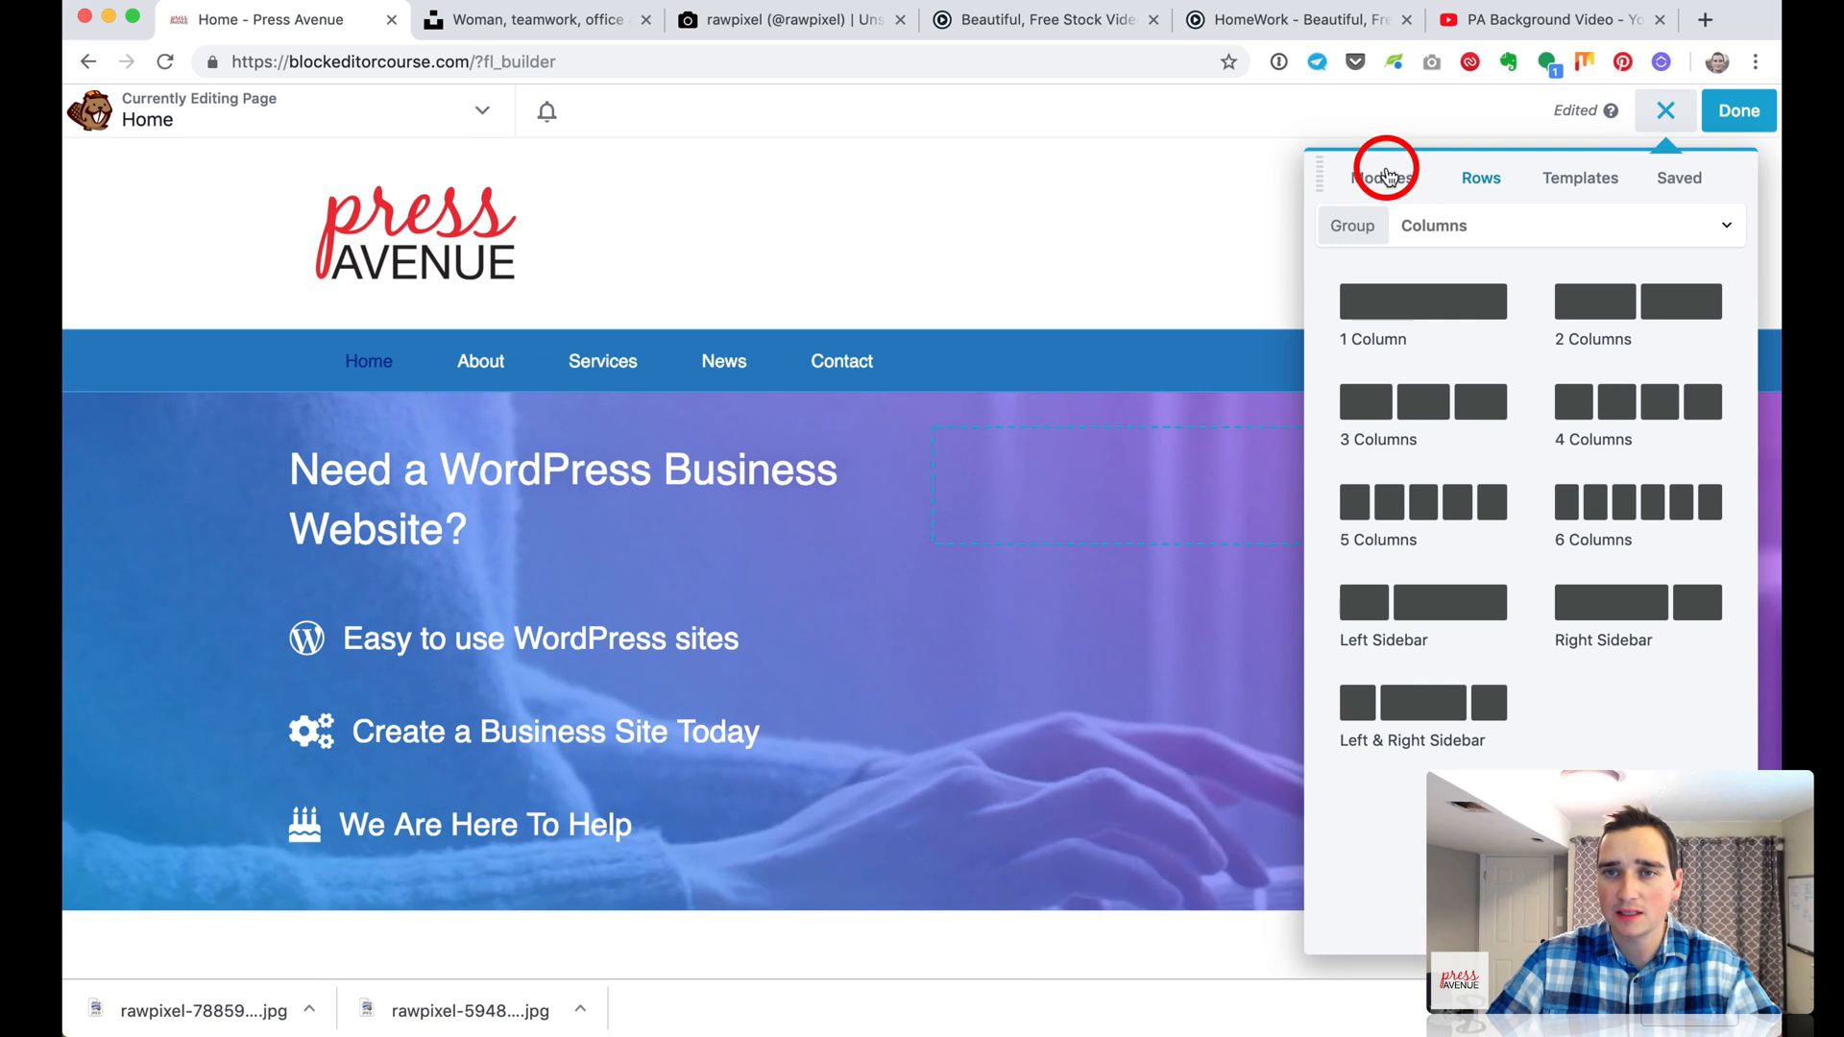
{"action": "left_click", "coordinate": [1386, 176]}
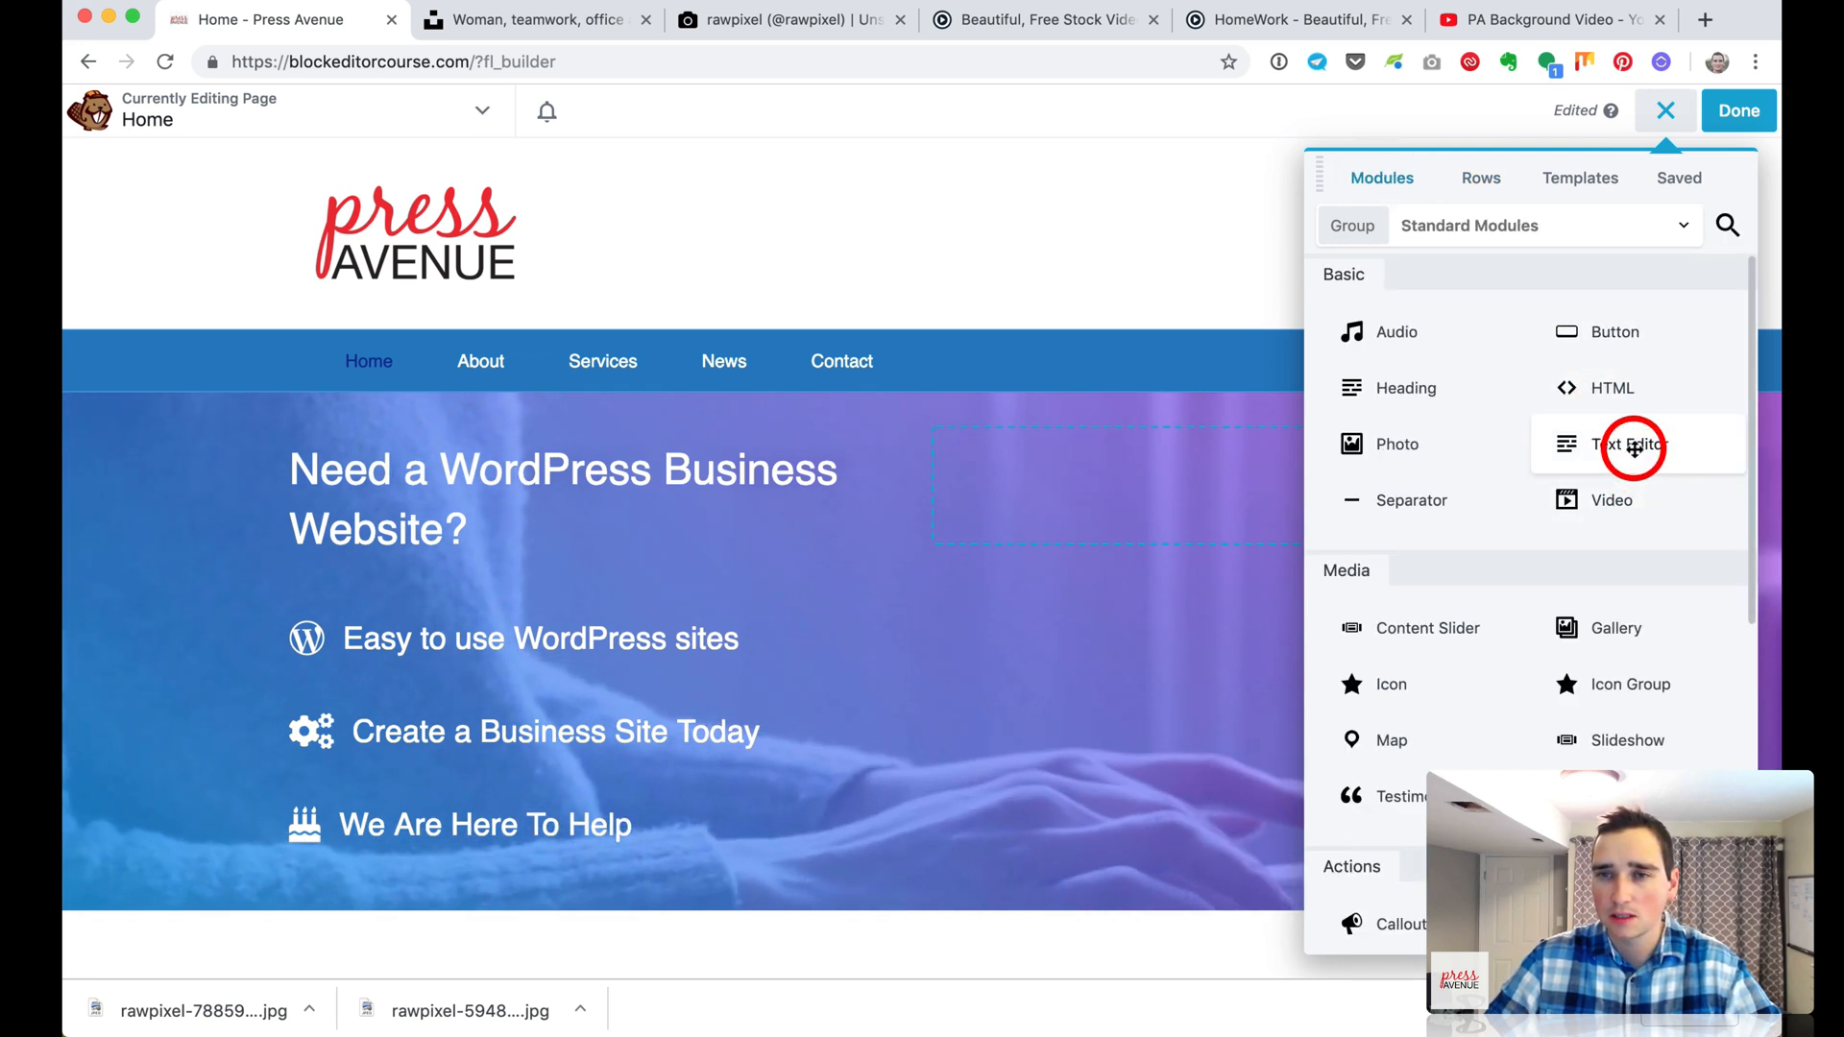
{"action": "left_click_drag", "start_coordinate": [1613, 345], "coordinate": [1409, 559]}
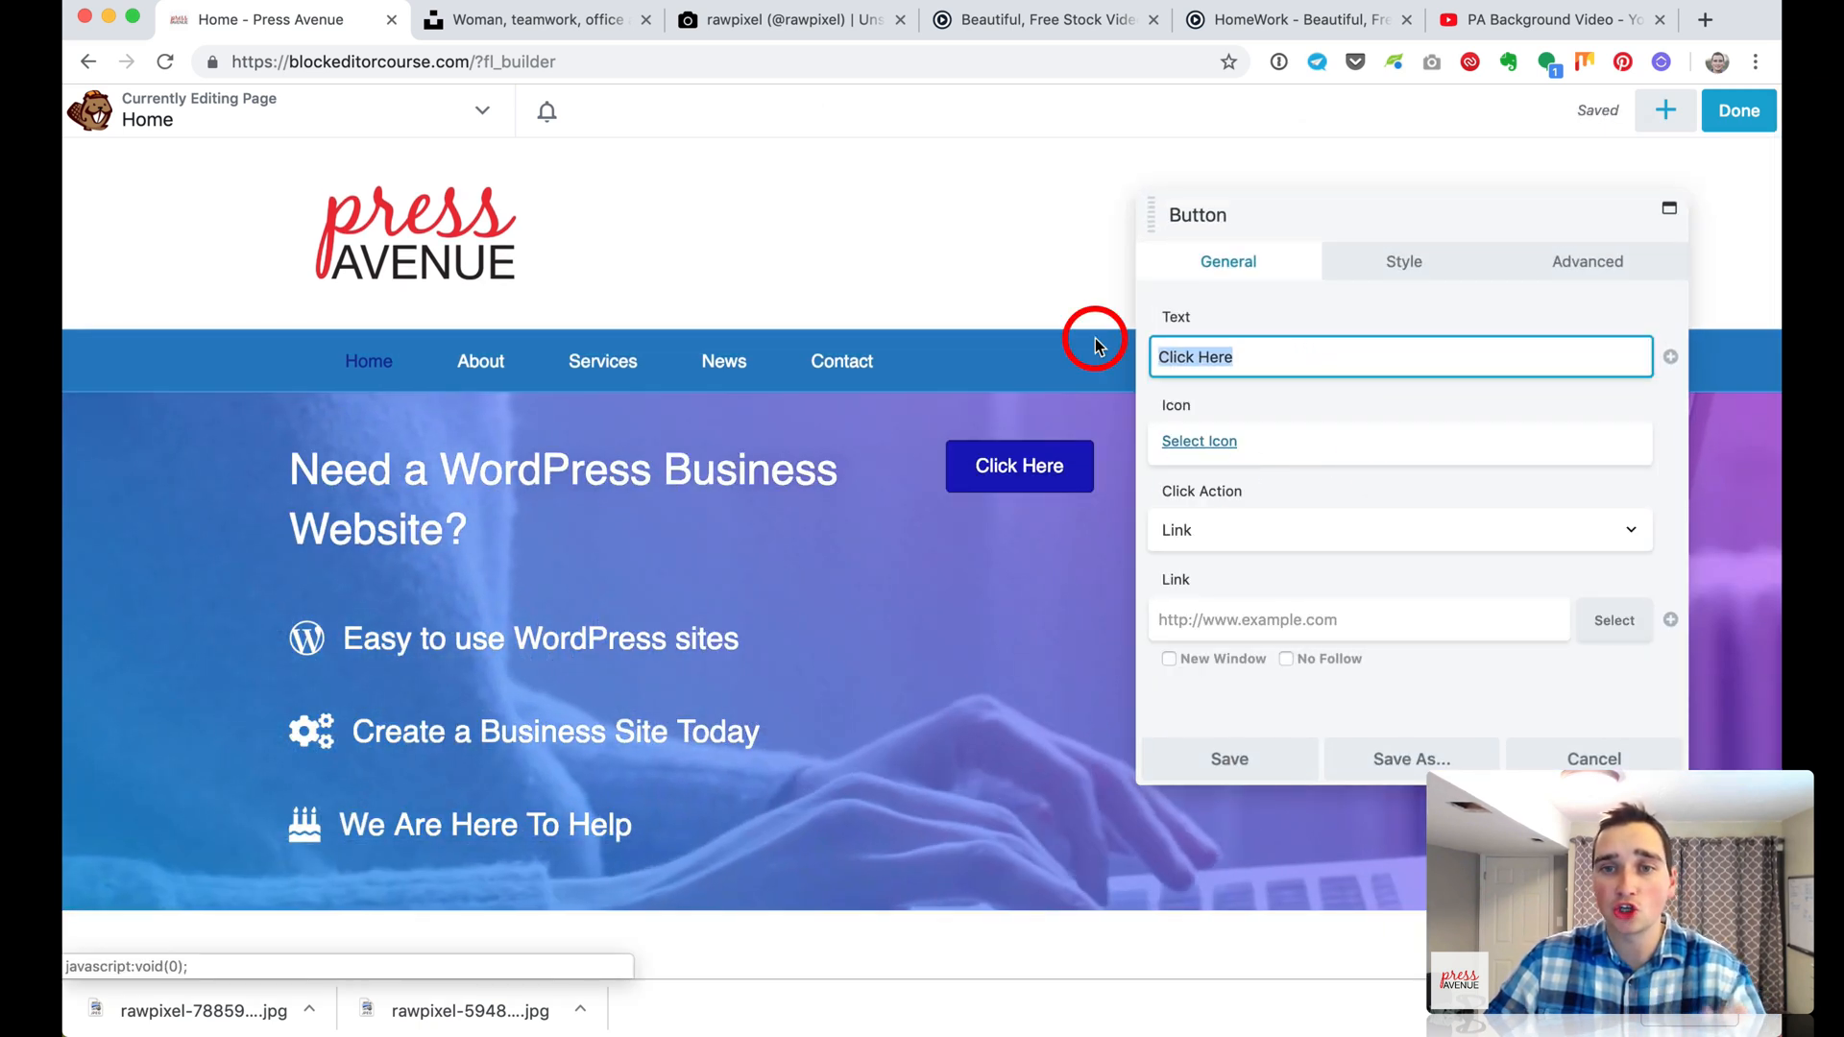
{"action": "type", "text": "Learn M"}
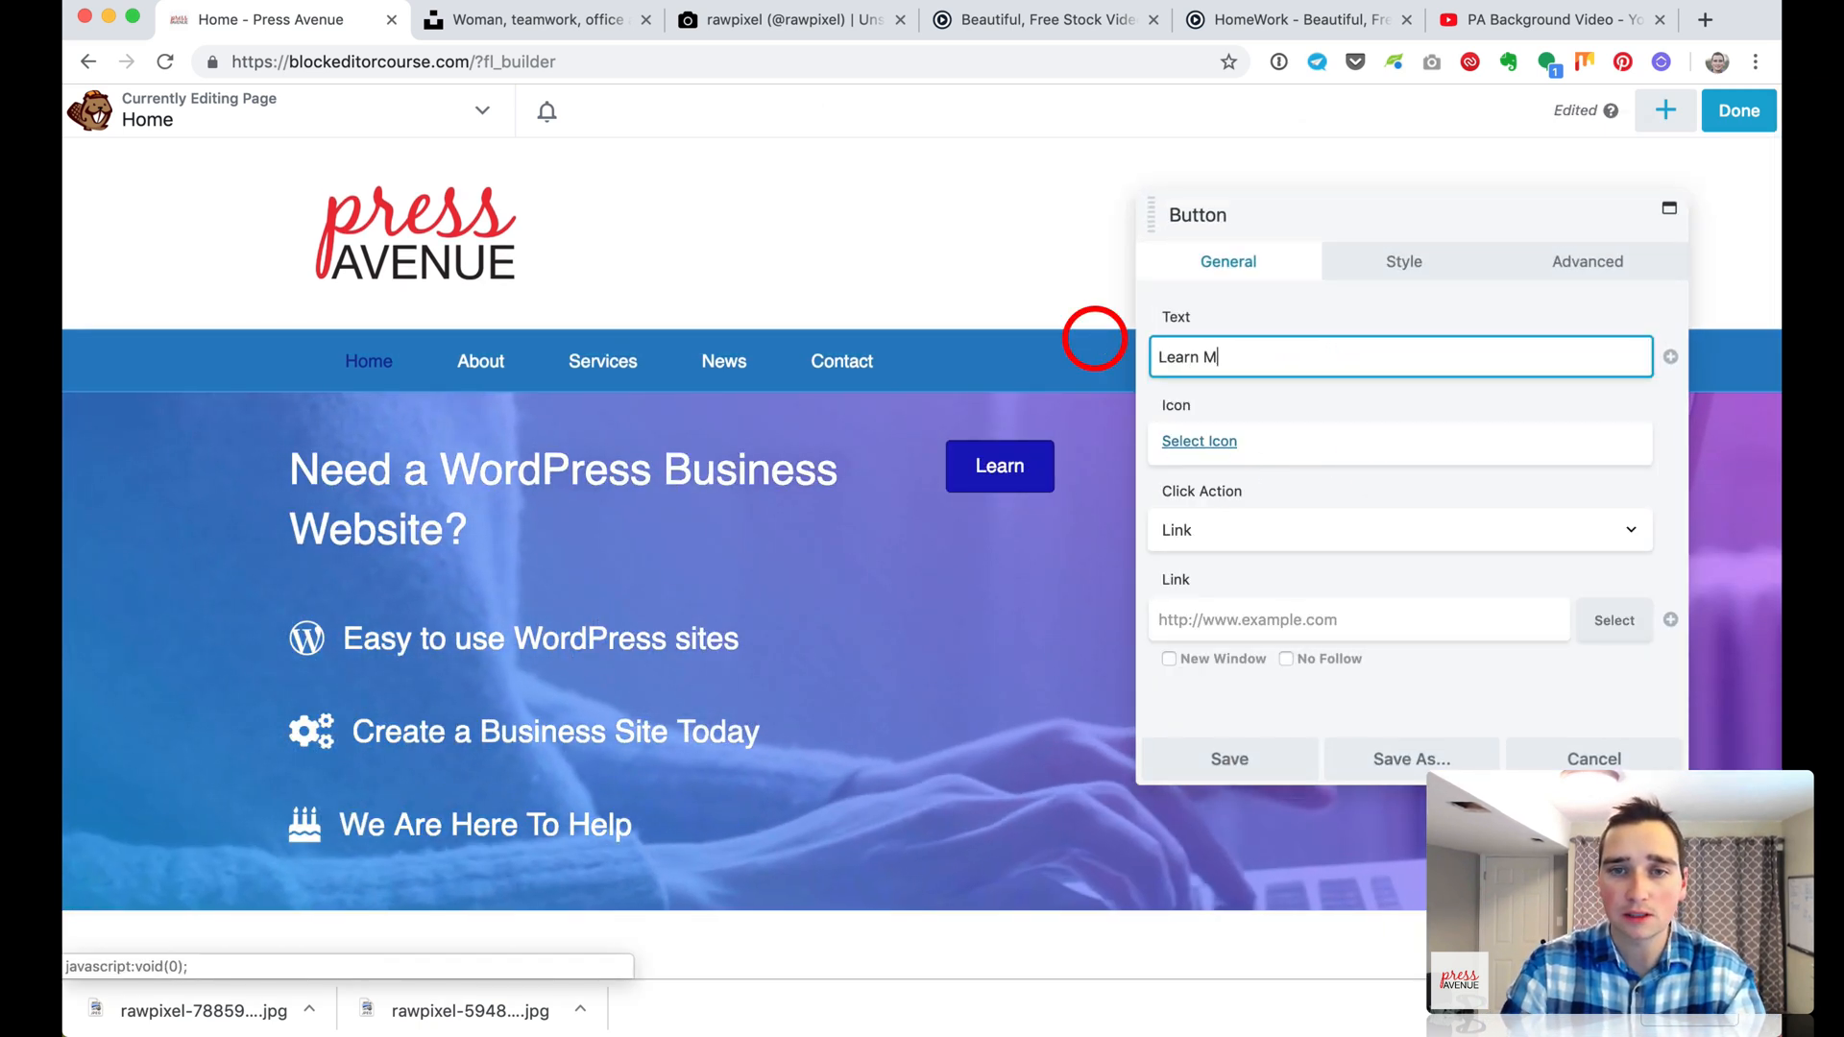
{"action": "type", "text": "ore Today"}
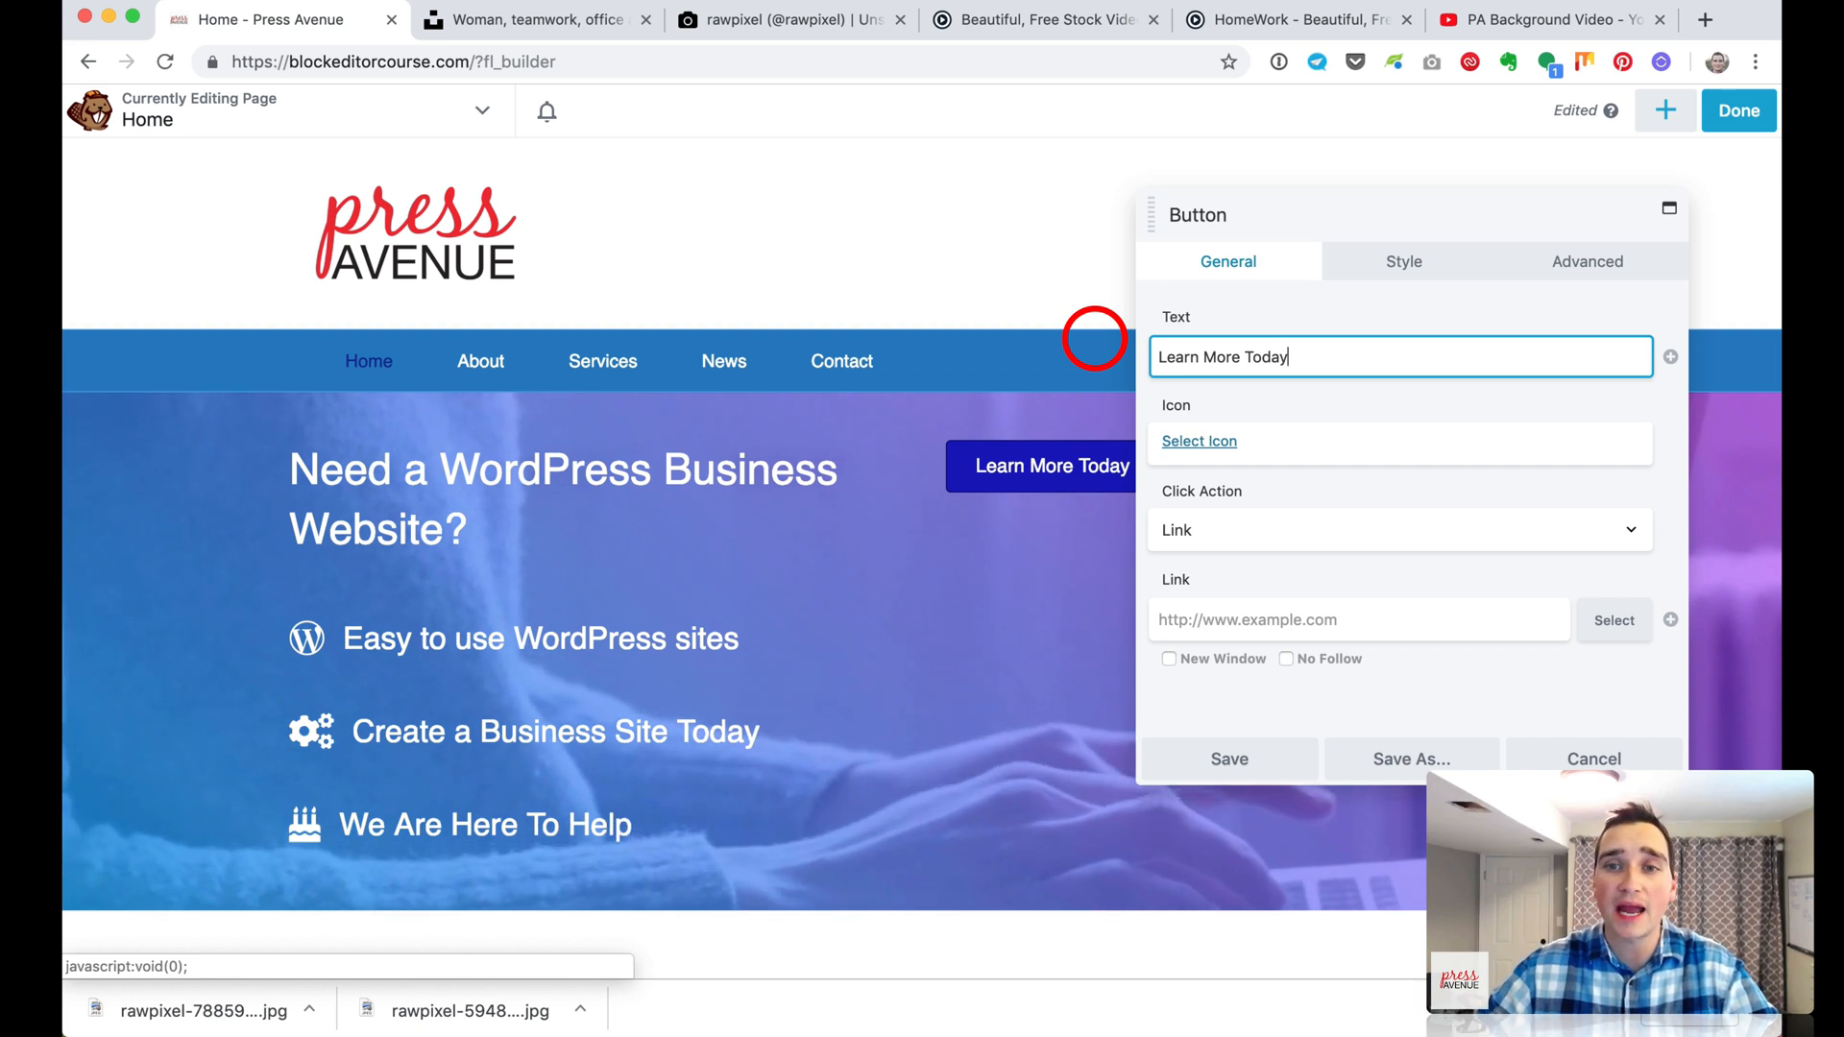
Search the icon library for "arr" and give the button the solid circled right-arrow icon
{"action": "left_click", "coordinate": [1234, 447]}
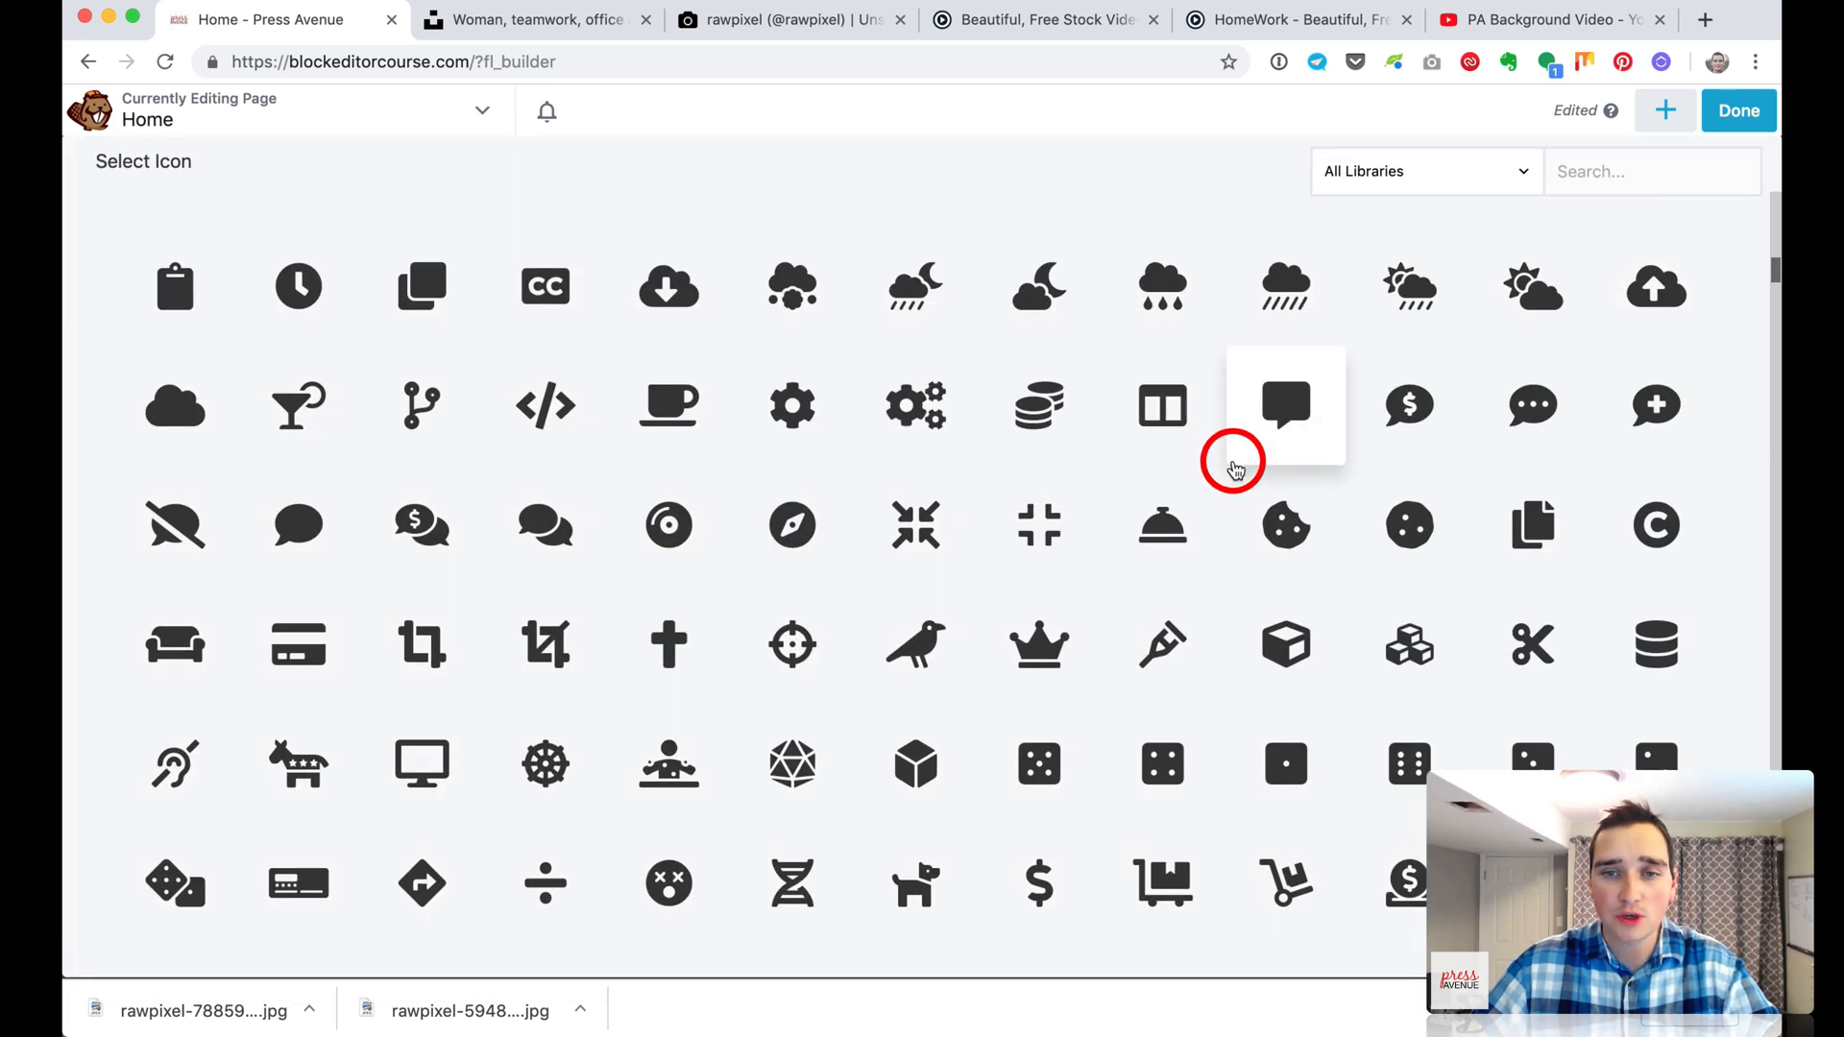
{"action": "scroll", "coordinate": [1234, 461], "scroll_direction": "down", "scroll_amount": 10}
{"action": "scroll", "coordinate": [1229, 461], "scroll_direction": "down", "scroll_amount": 10}
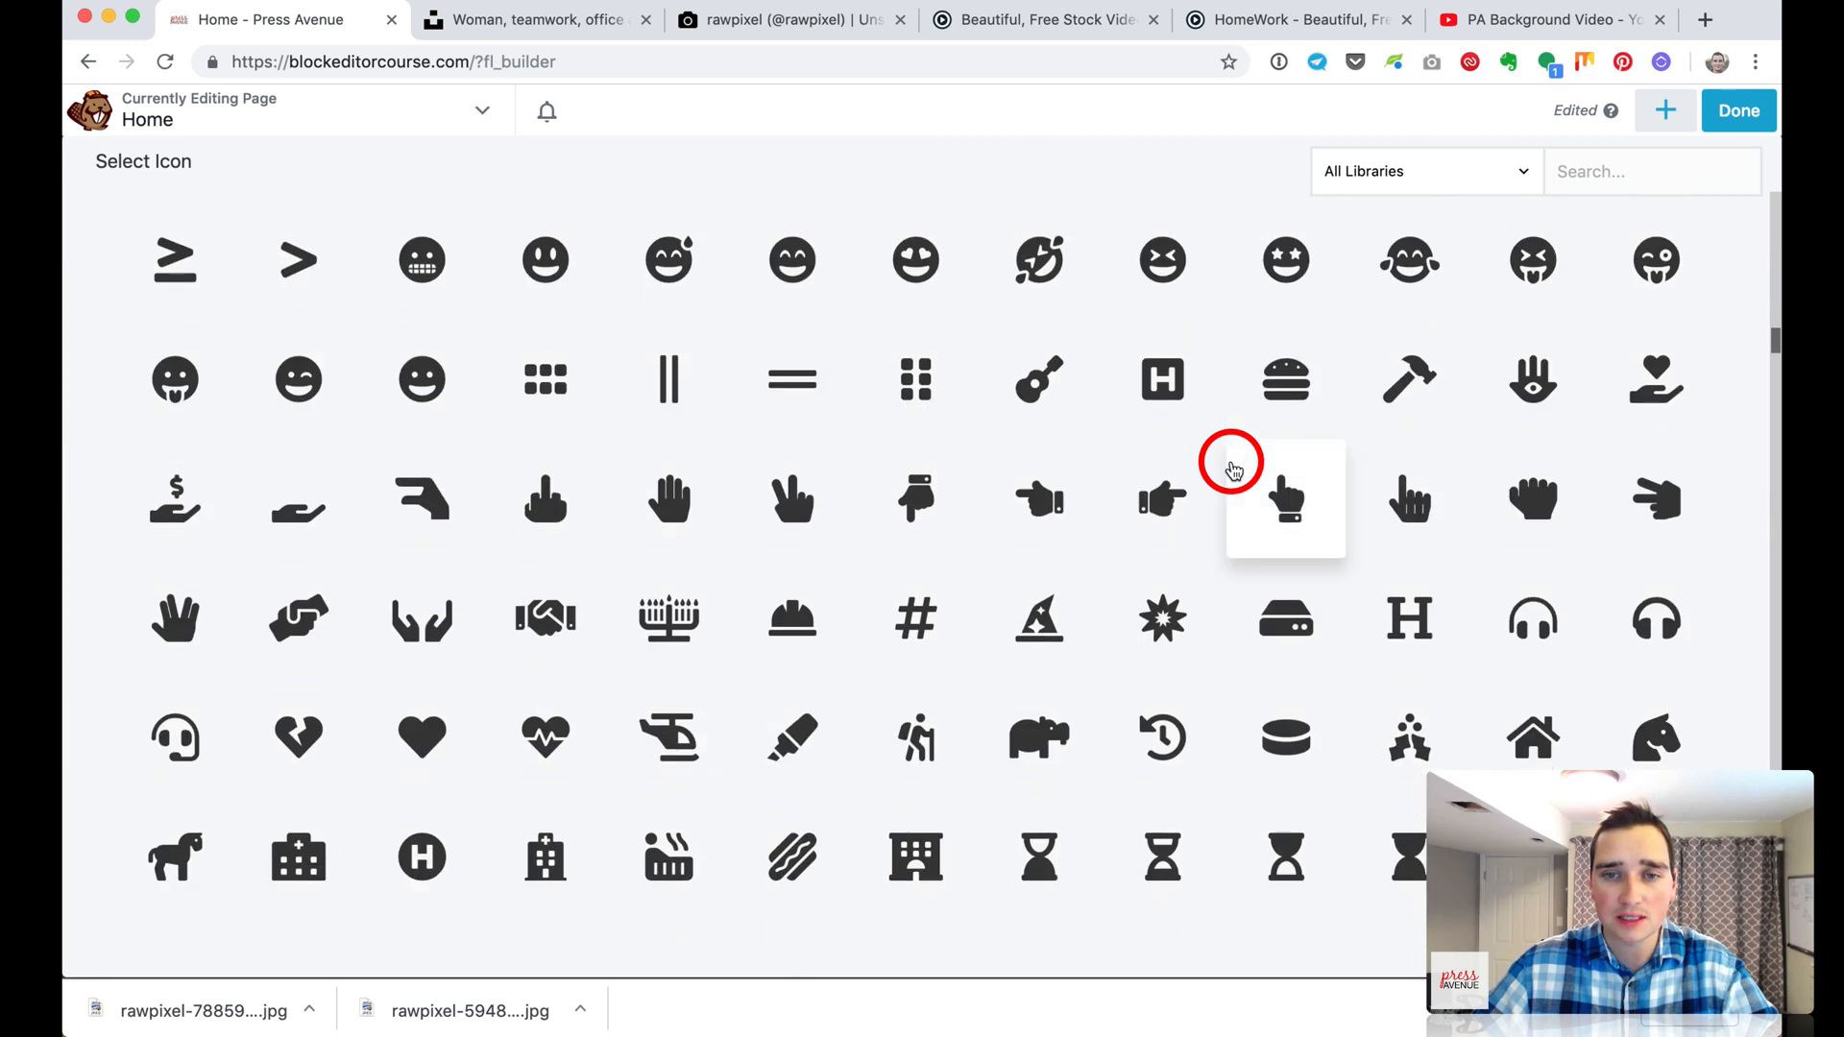
{"action": "scroll", "coordinate": [1229, 459], "scroll_direction": "up", "scroll_amount": 5}
{"action": "left_click", "coordinate": [1645, 161]}
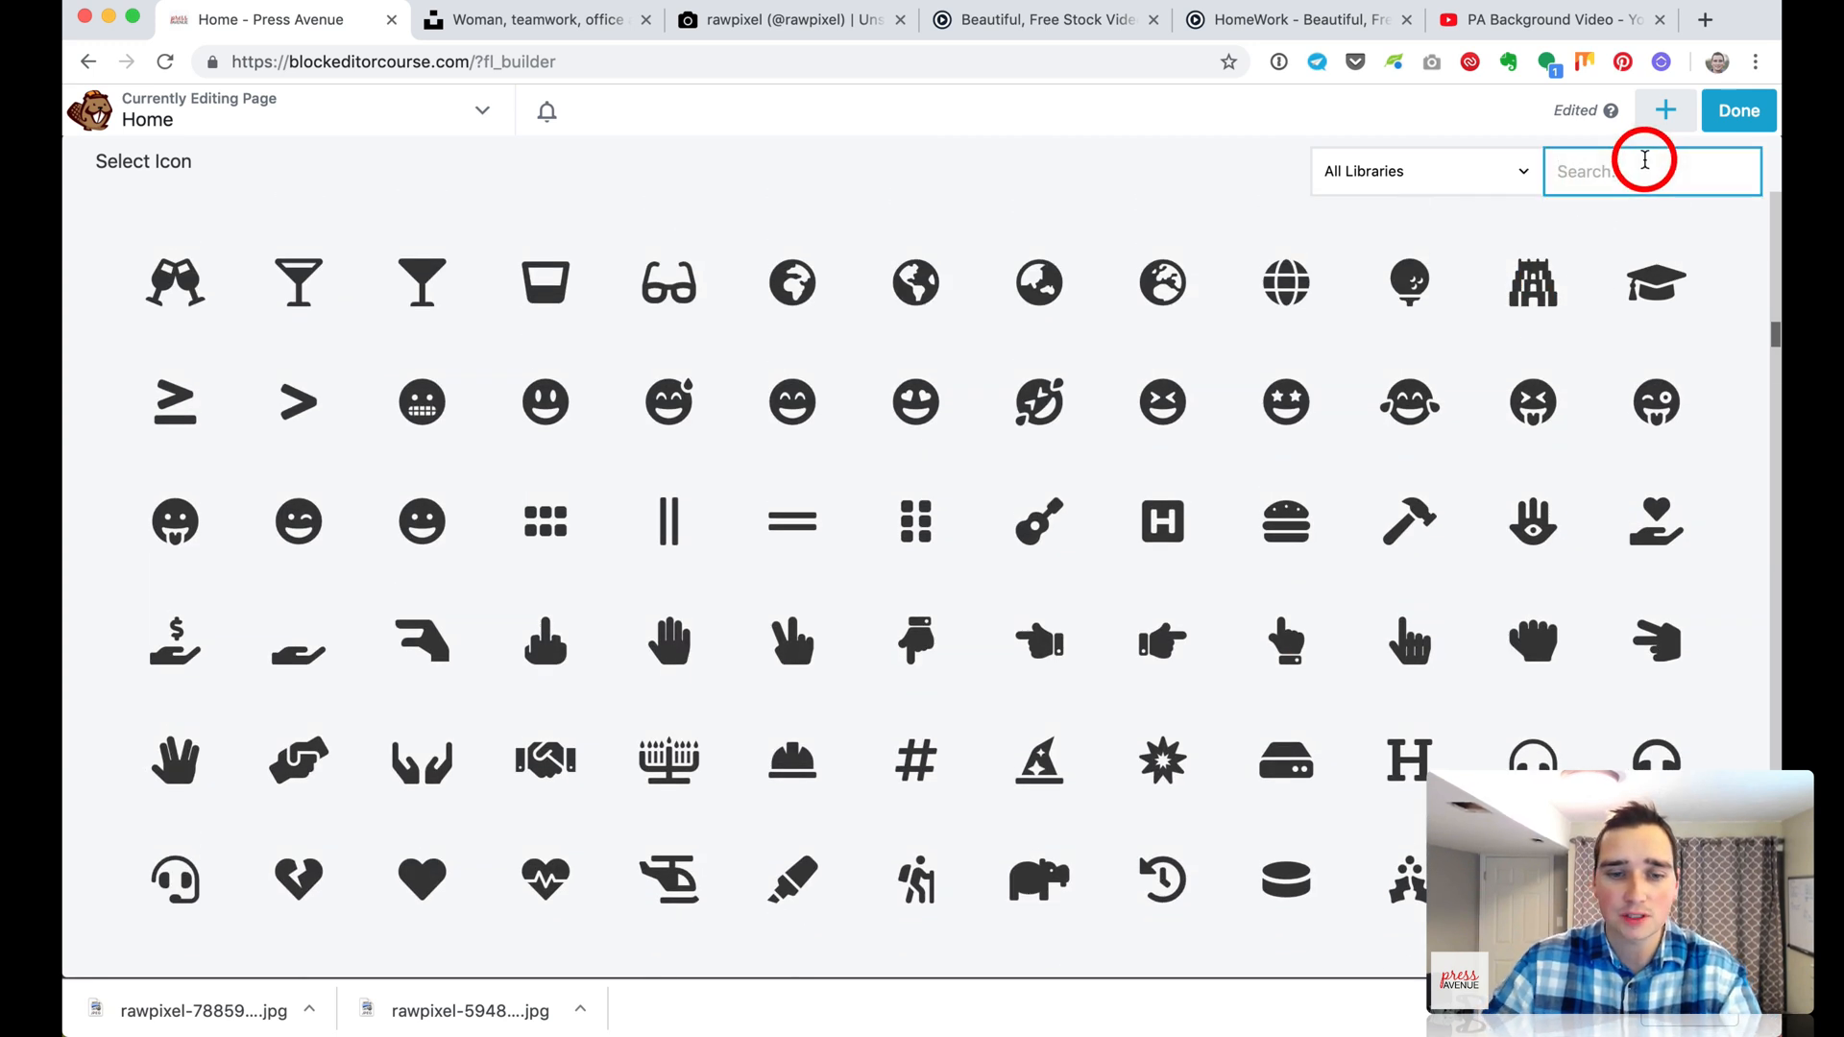
{"action": "type", "text": "arrr"}
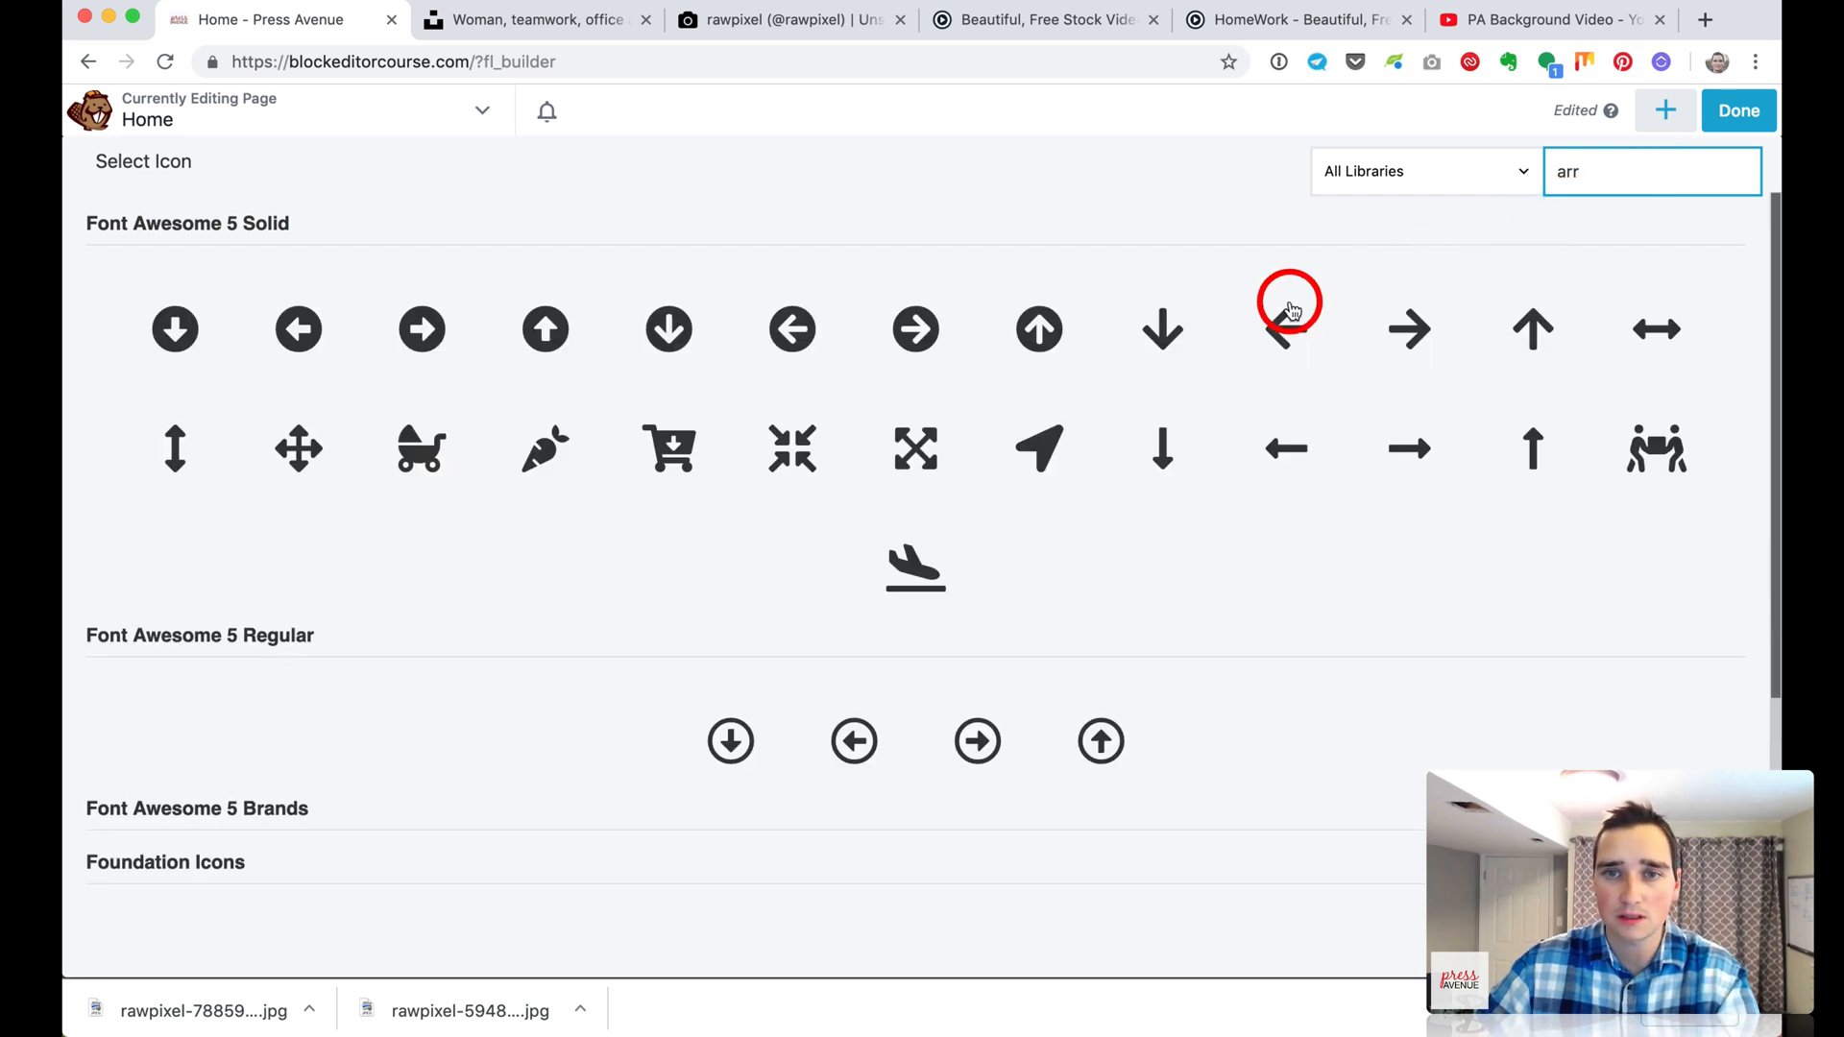
{"action": "left_click", "coordinate": [432, 327]}
Set the button's link to /services
{"action": "scroll", "coordinate": [1436, 499], "scroll_direction": "down", "scroll_amount": 2}
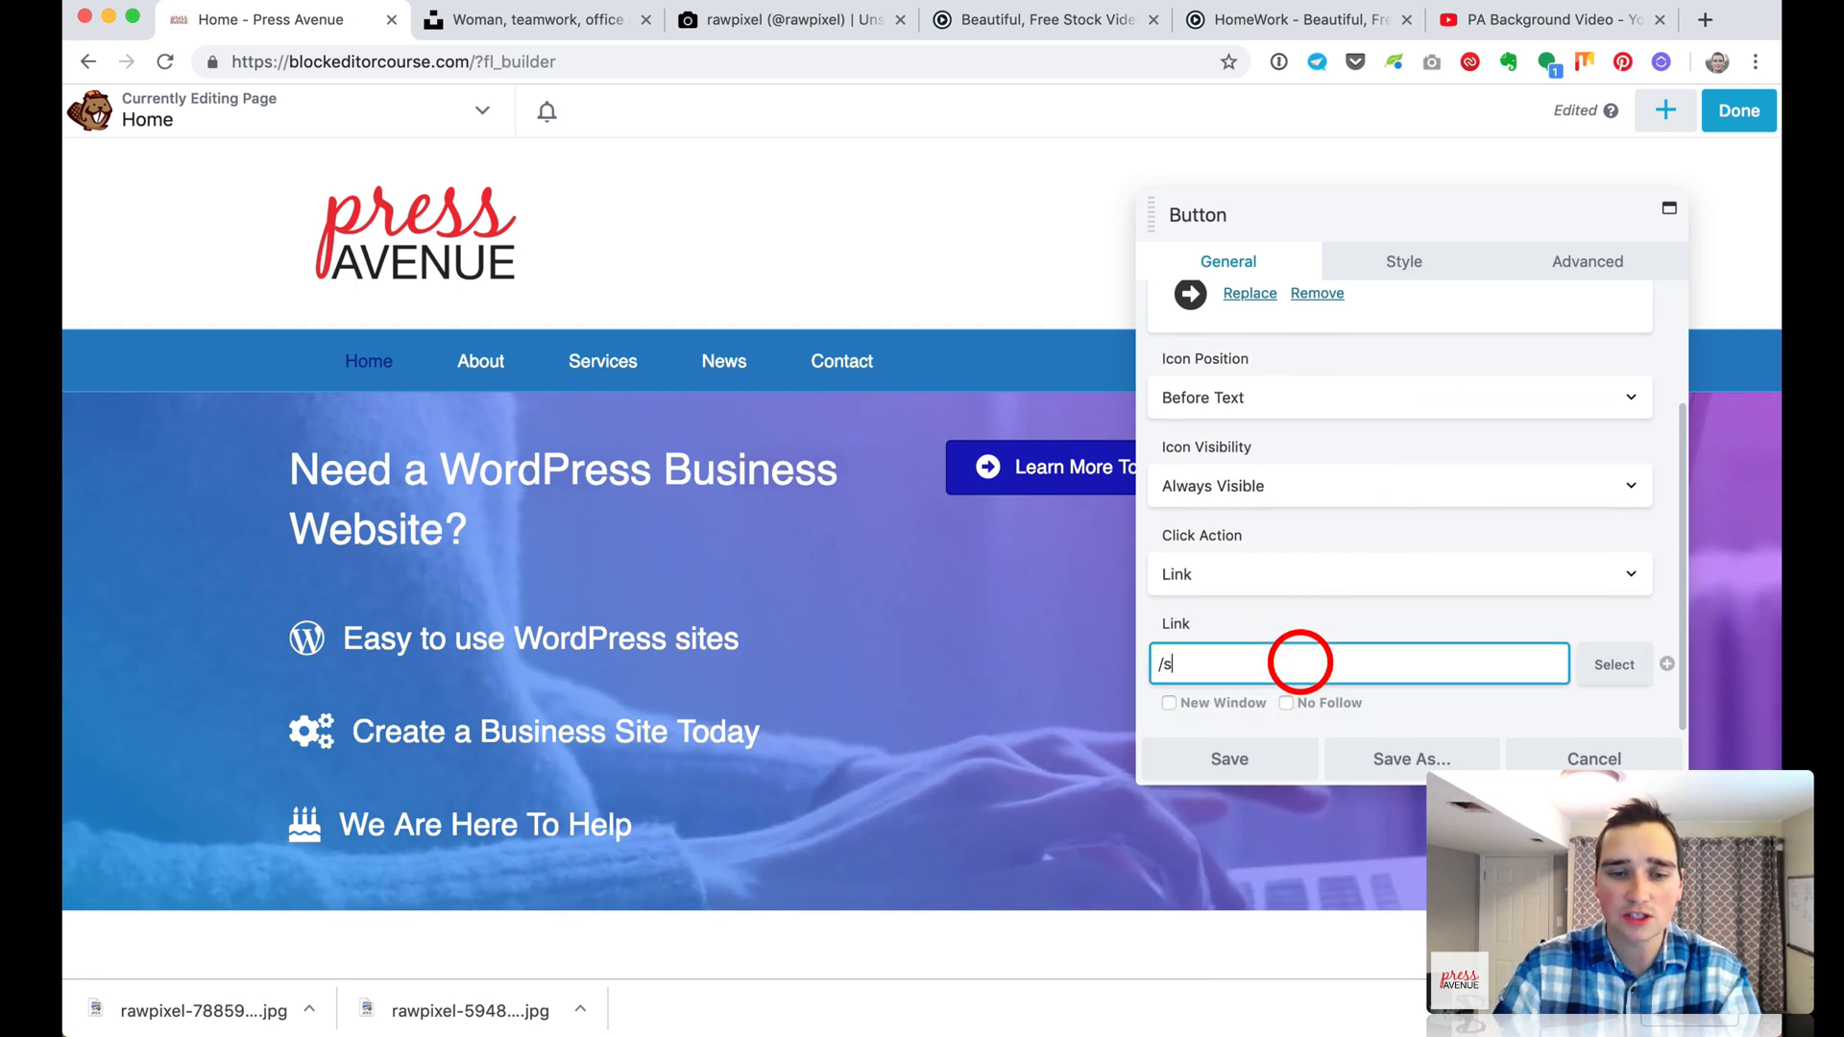
{"action": "type", "text": "ervices"}
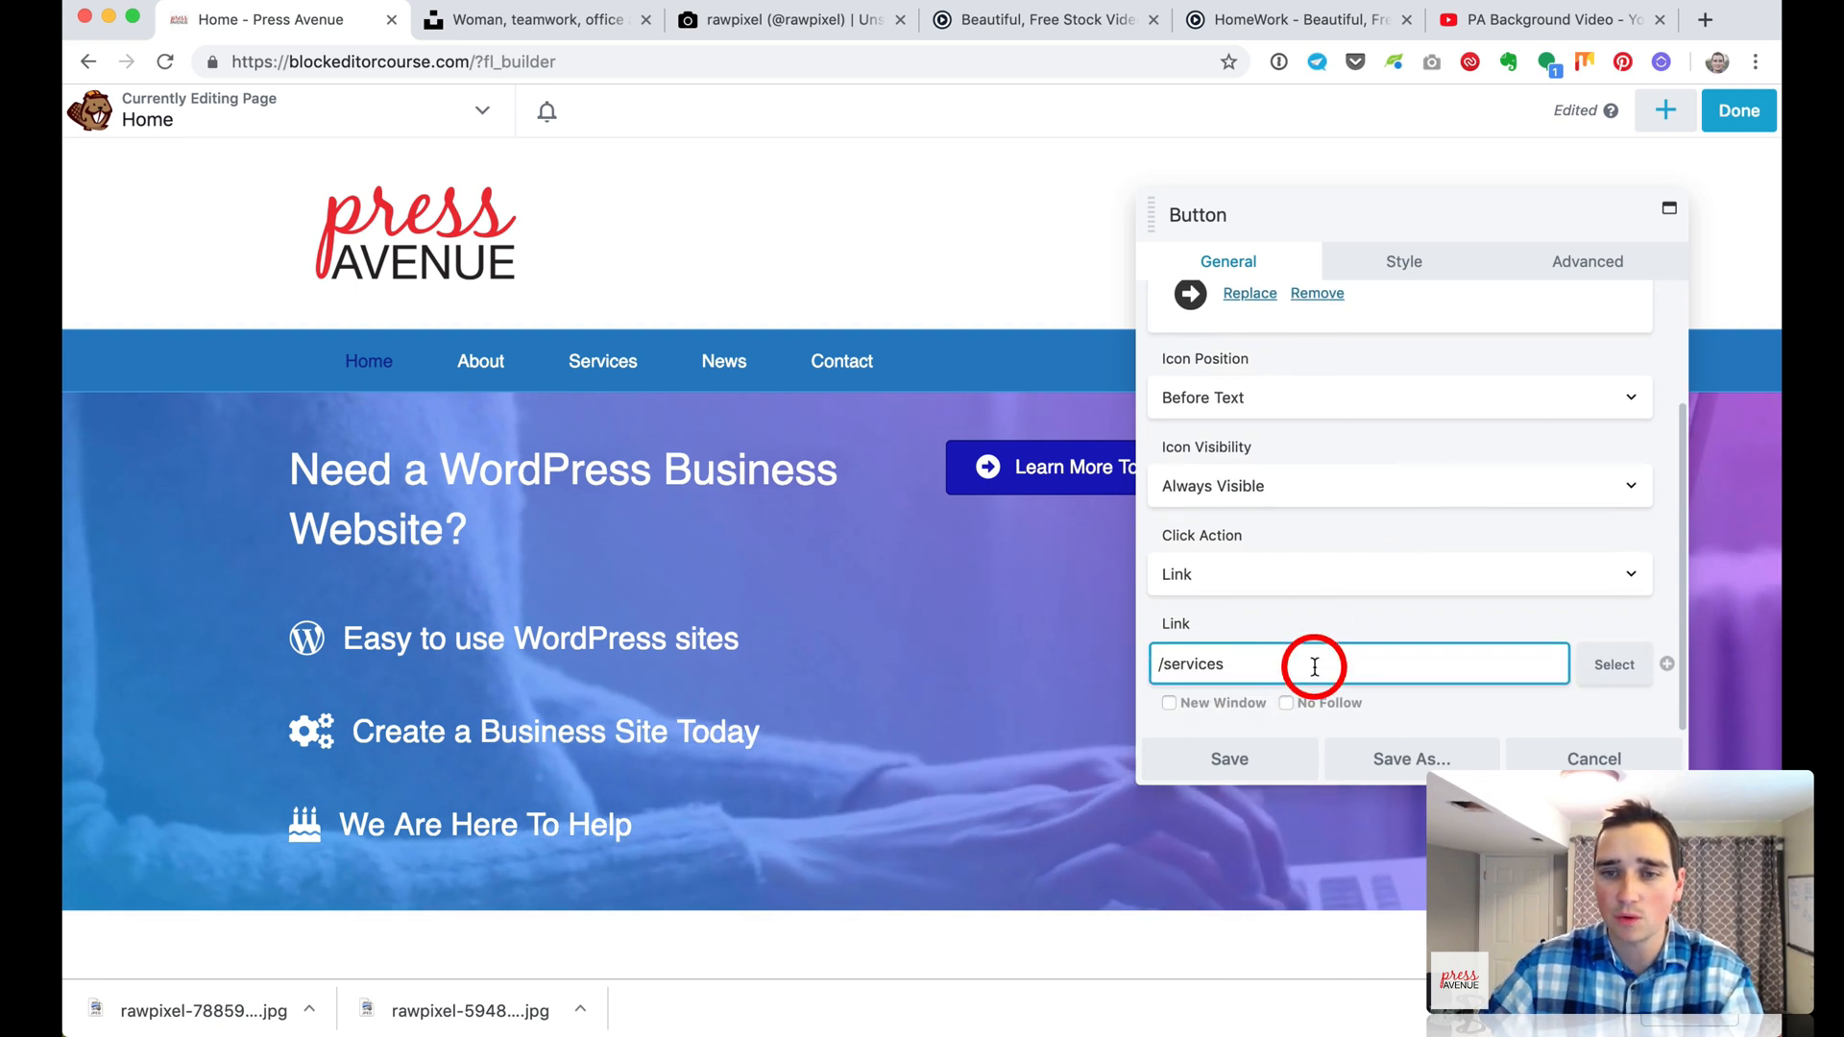
{"action": "left_click", "coordinate": [1263, 766]}
Move the Button settings window clear of the button and set the button's width to Full Width
{"action": "left_click", "coordinate": [1383, 280]}
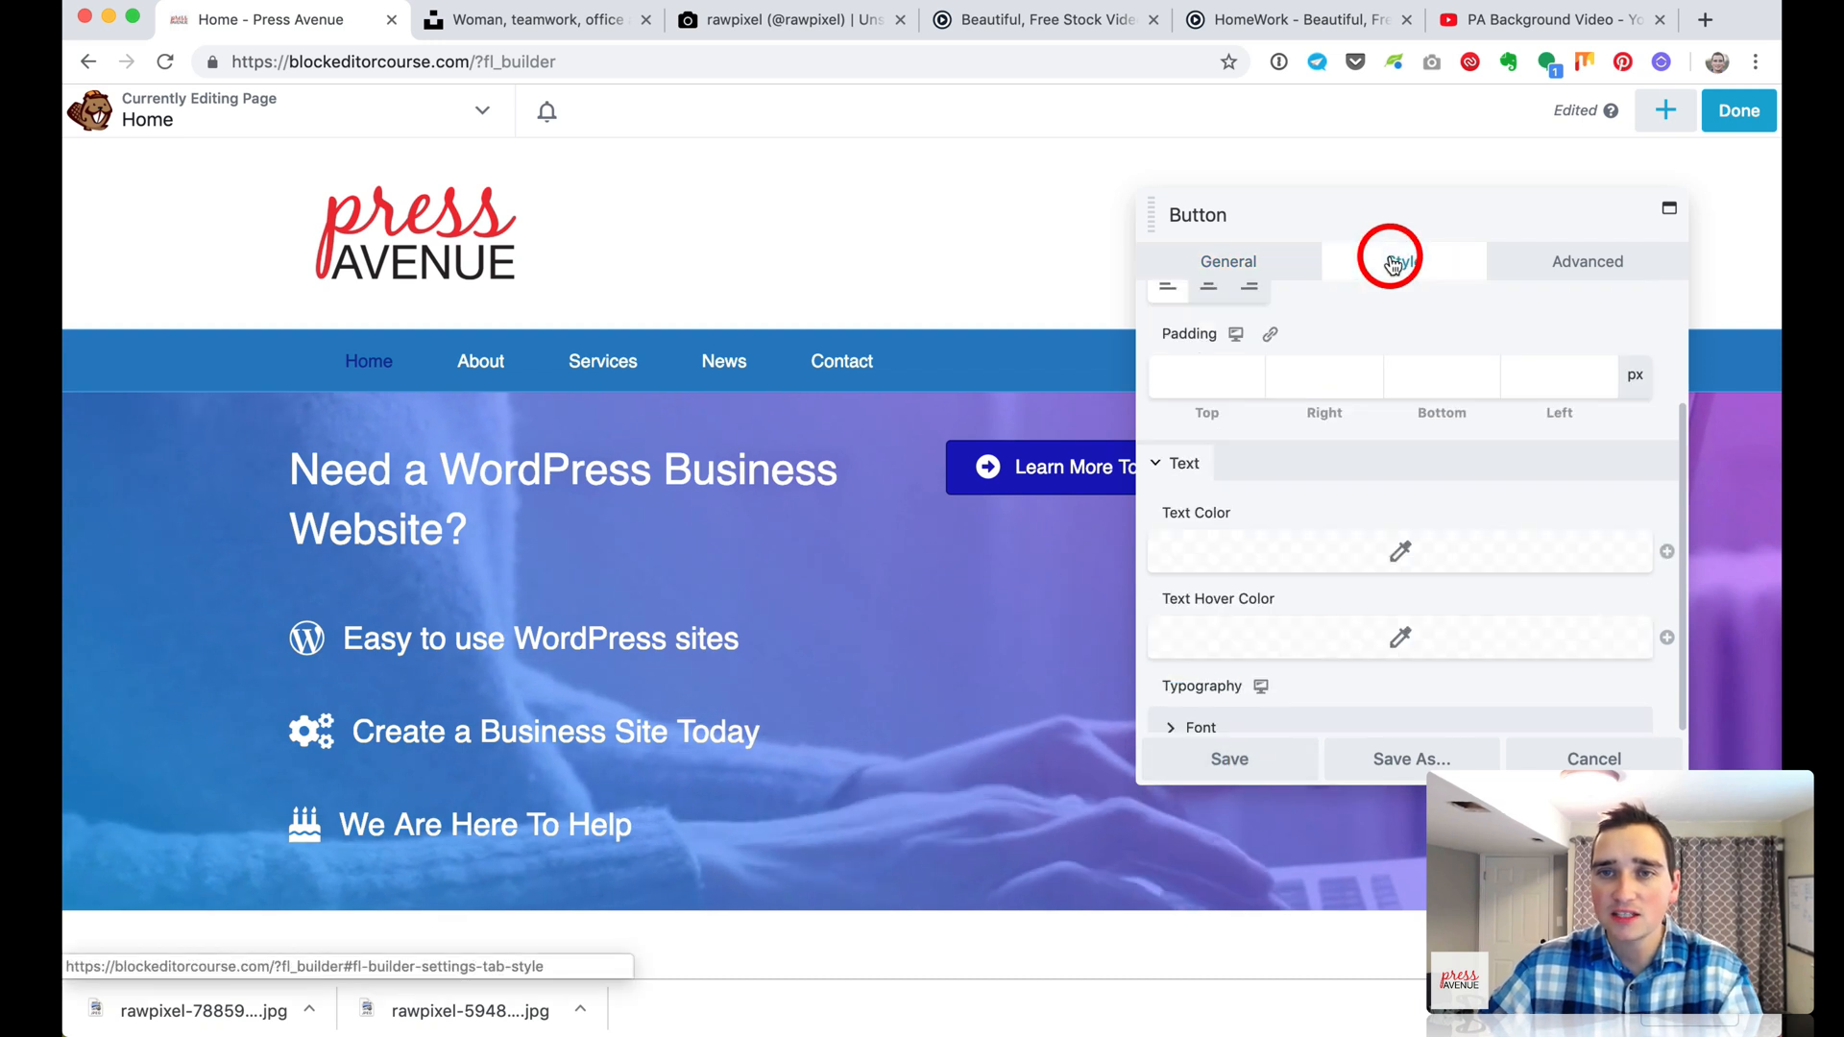
{"action": "mouse_move", "coordinate": [1079, 465]}
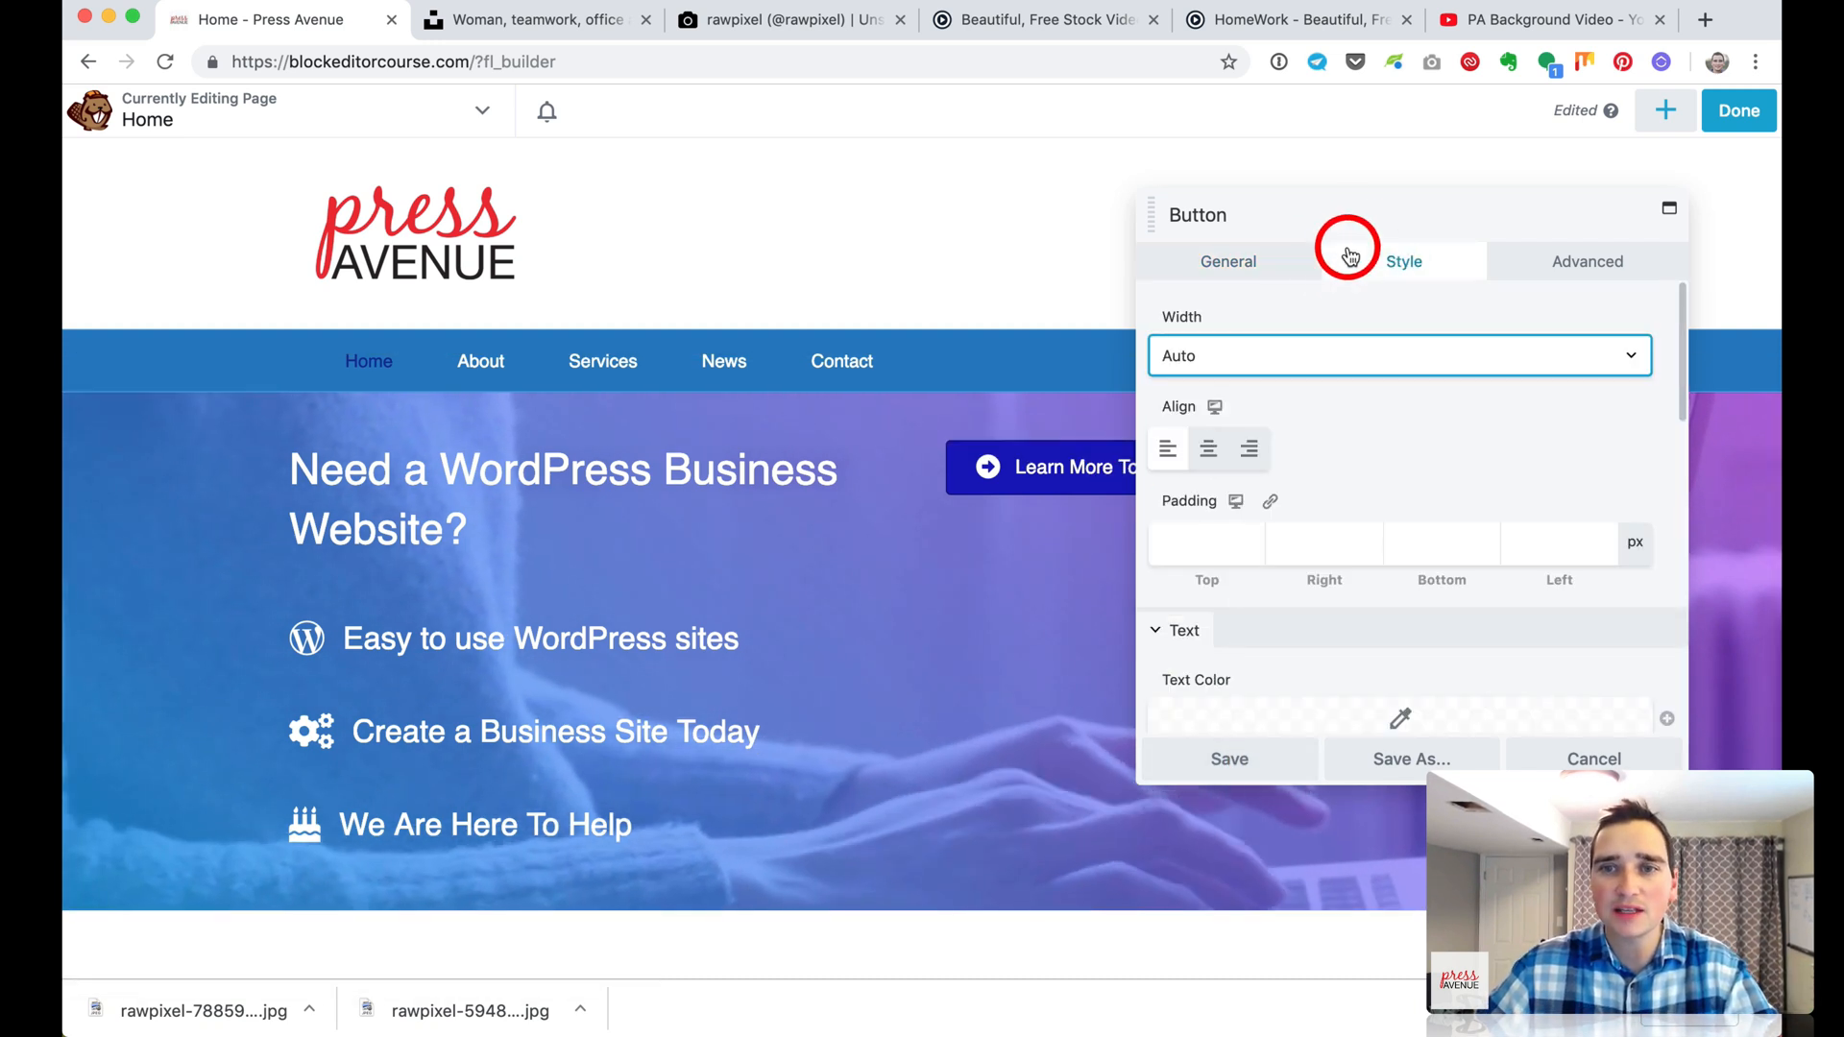
{"action": "left_click_drag", "start_coordinate": [1349, 217], "coordinate": [393, 218]}
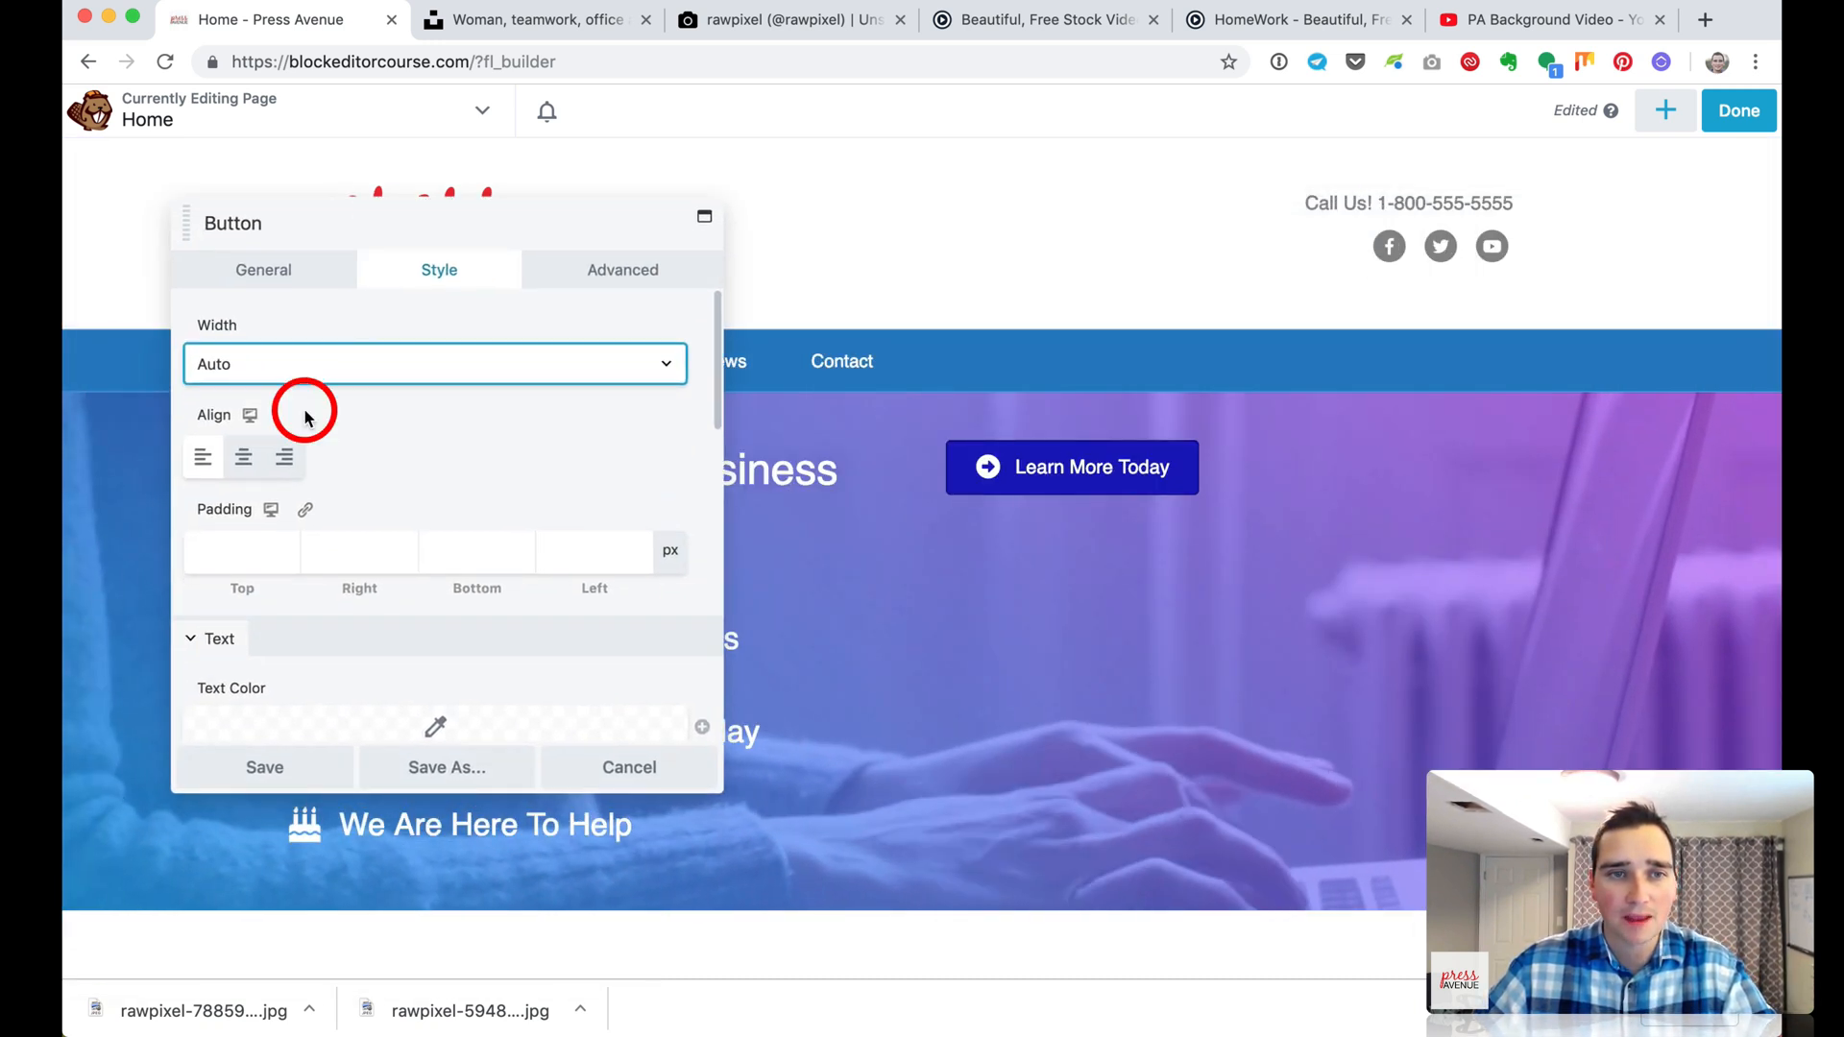
{"action": "left_click", "coordinate": [285, 366]}
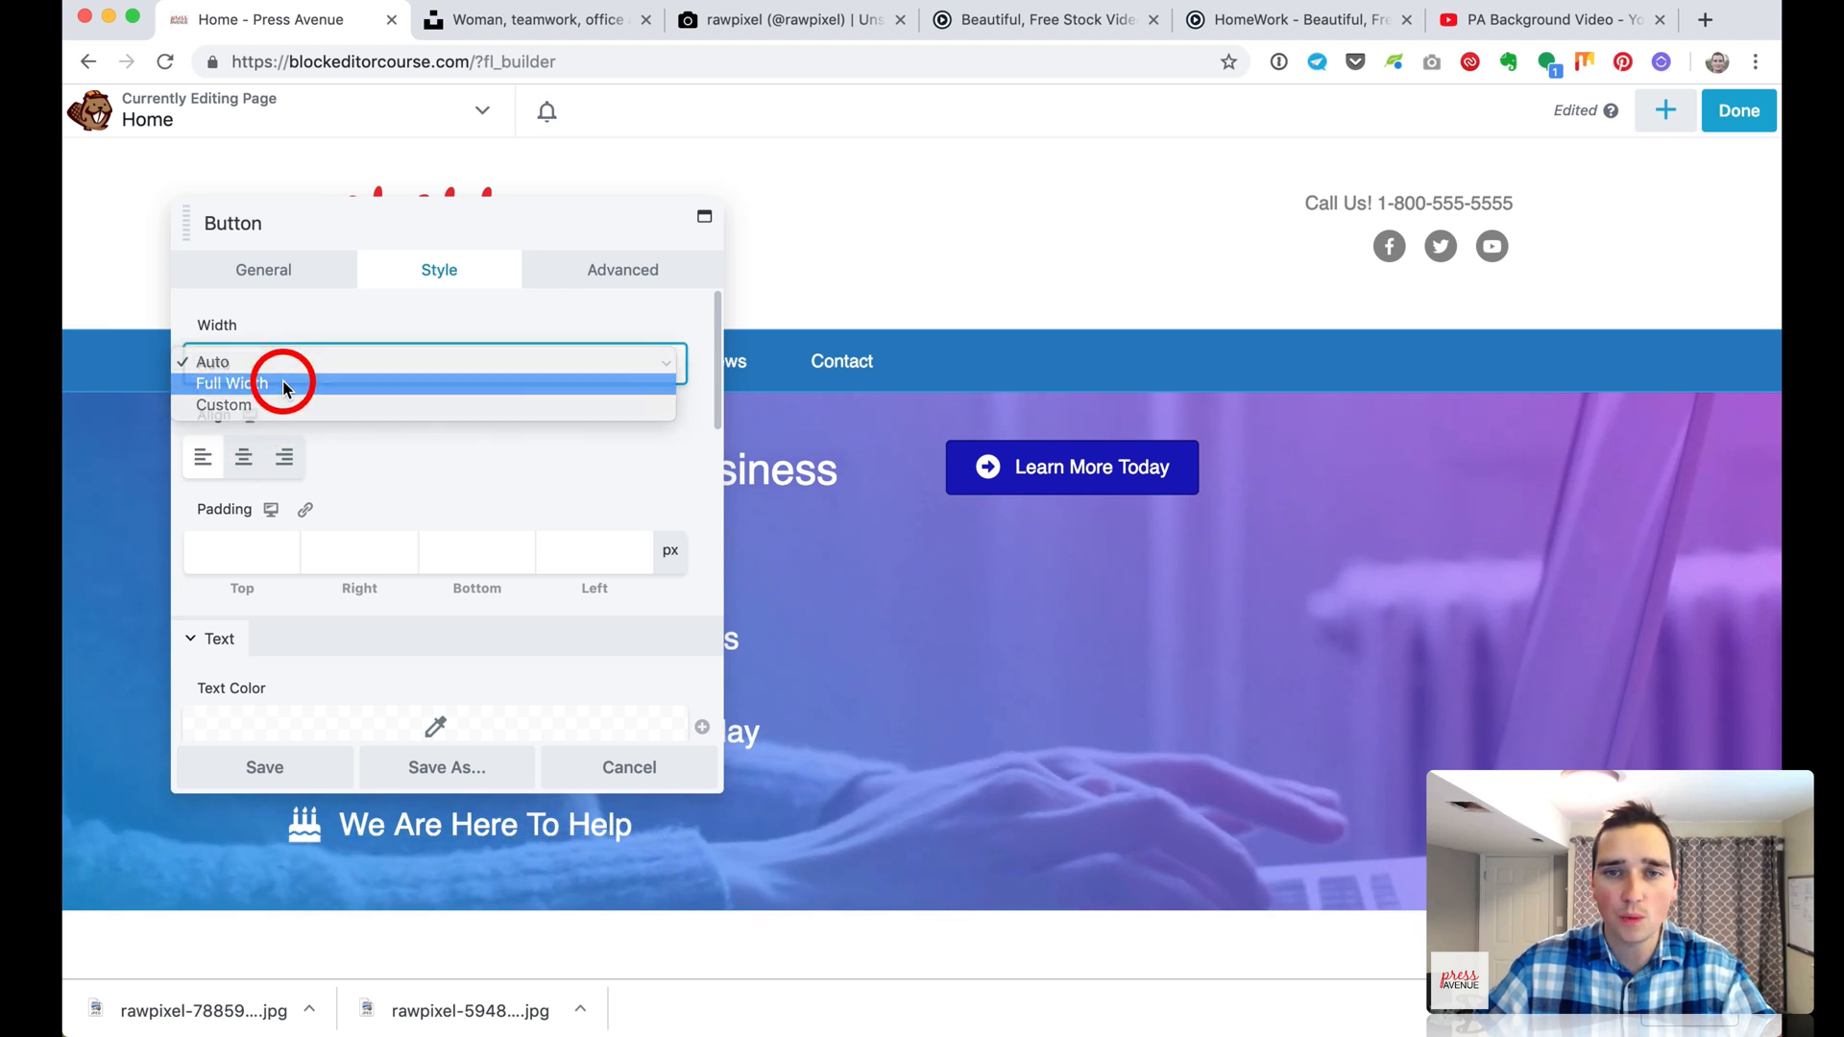
{"action": "left_click", "coordinate": [285, 382]}
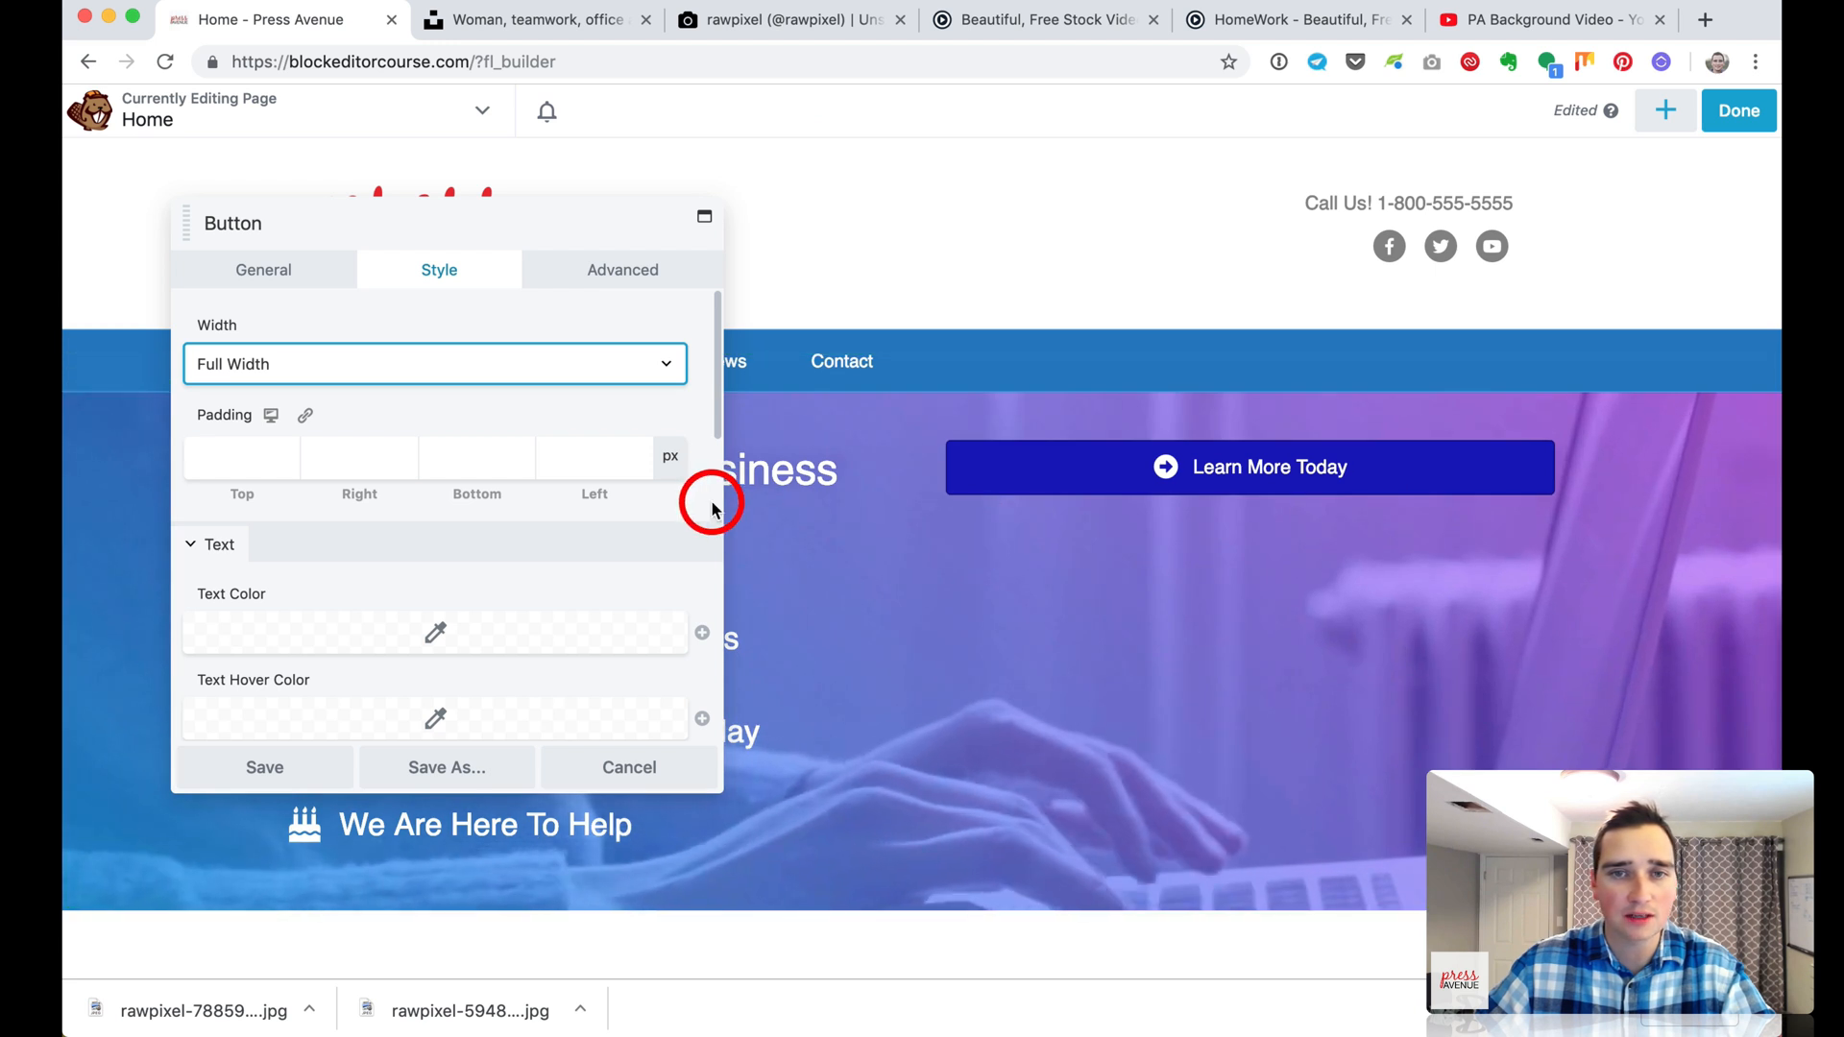
Set the button's text color to bright blue #0079f2
{"action": "scroll", "coordinate": [425, 471], "scroll_direction": "down", "scroll_amount": 4}
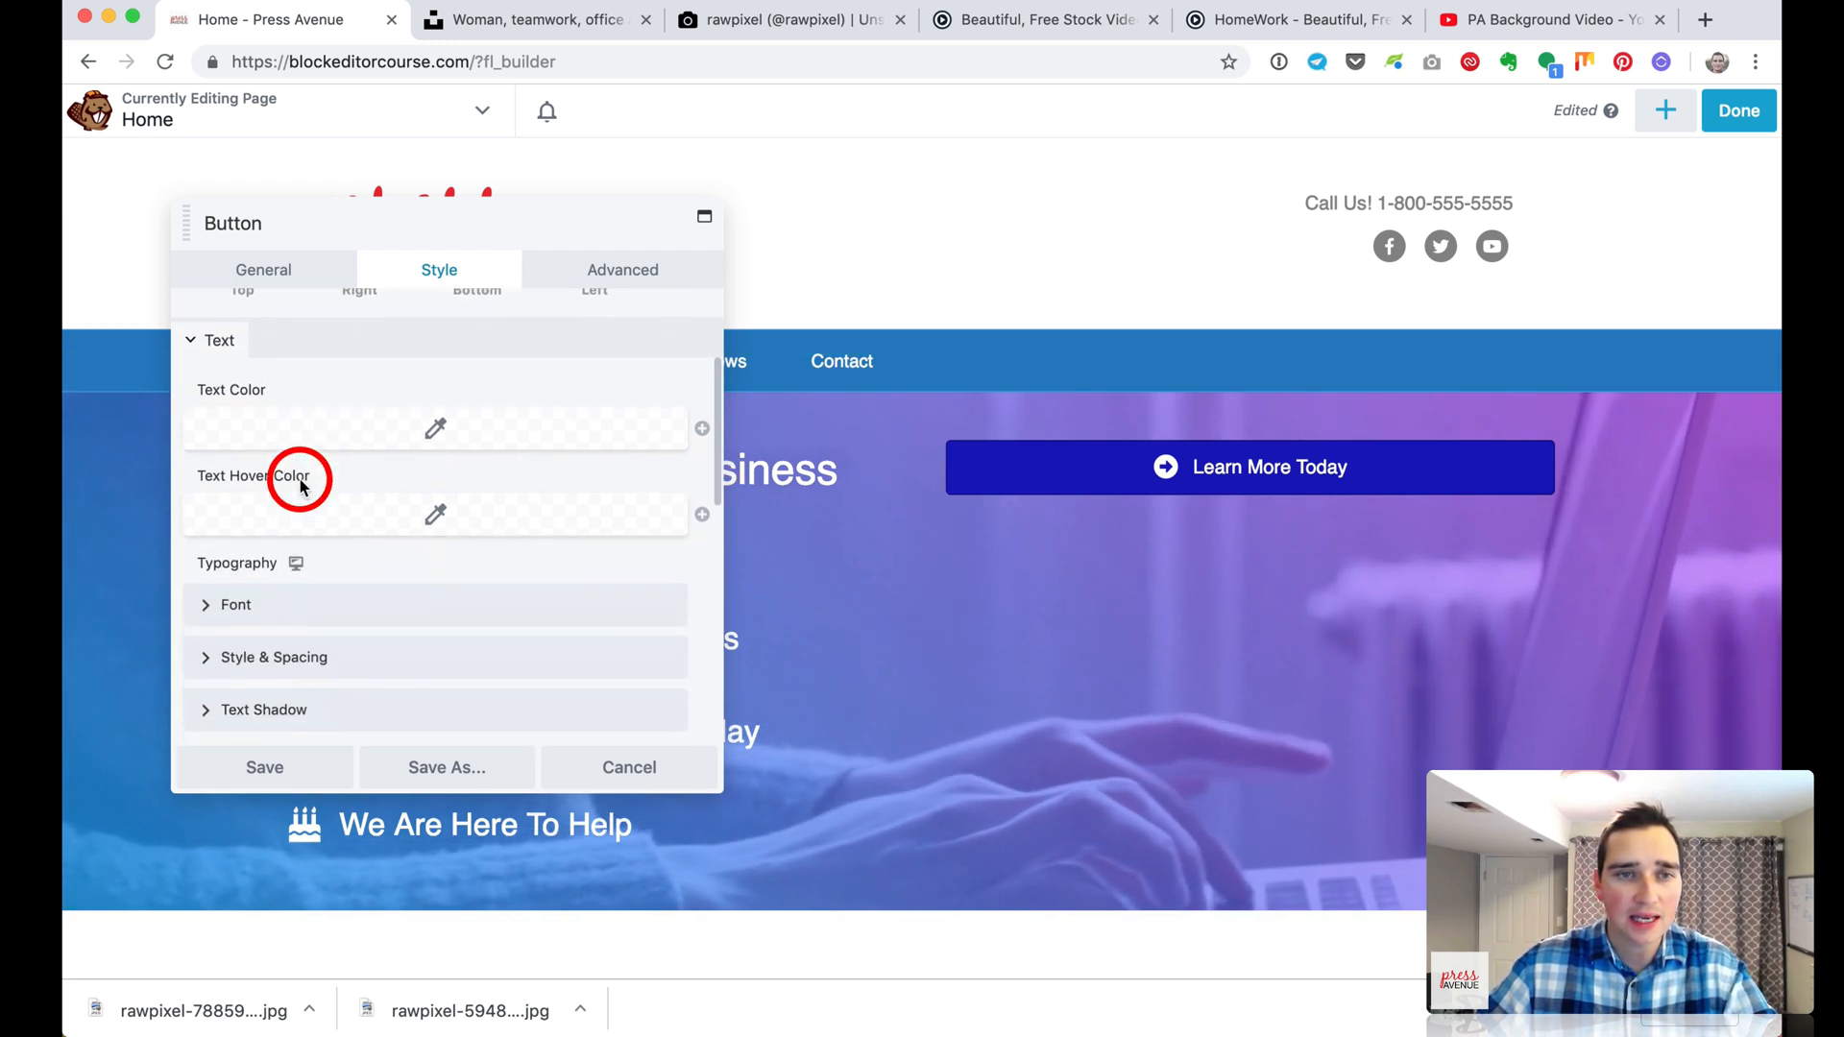
{"action": "left_click", "coordinate": [433, 429]}
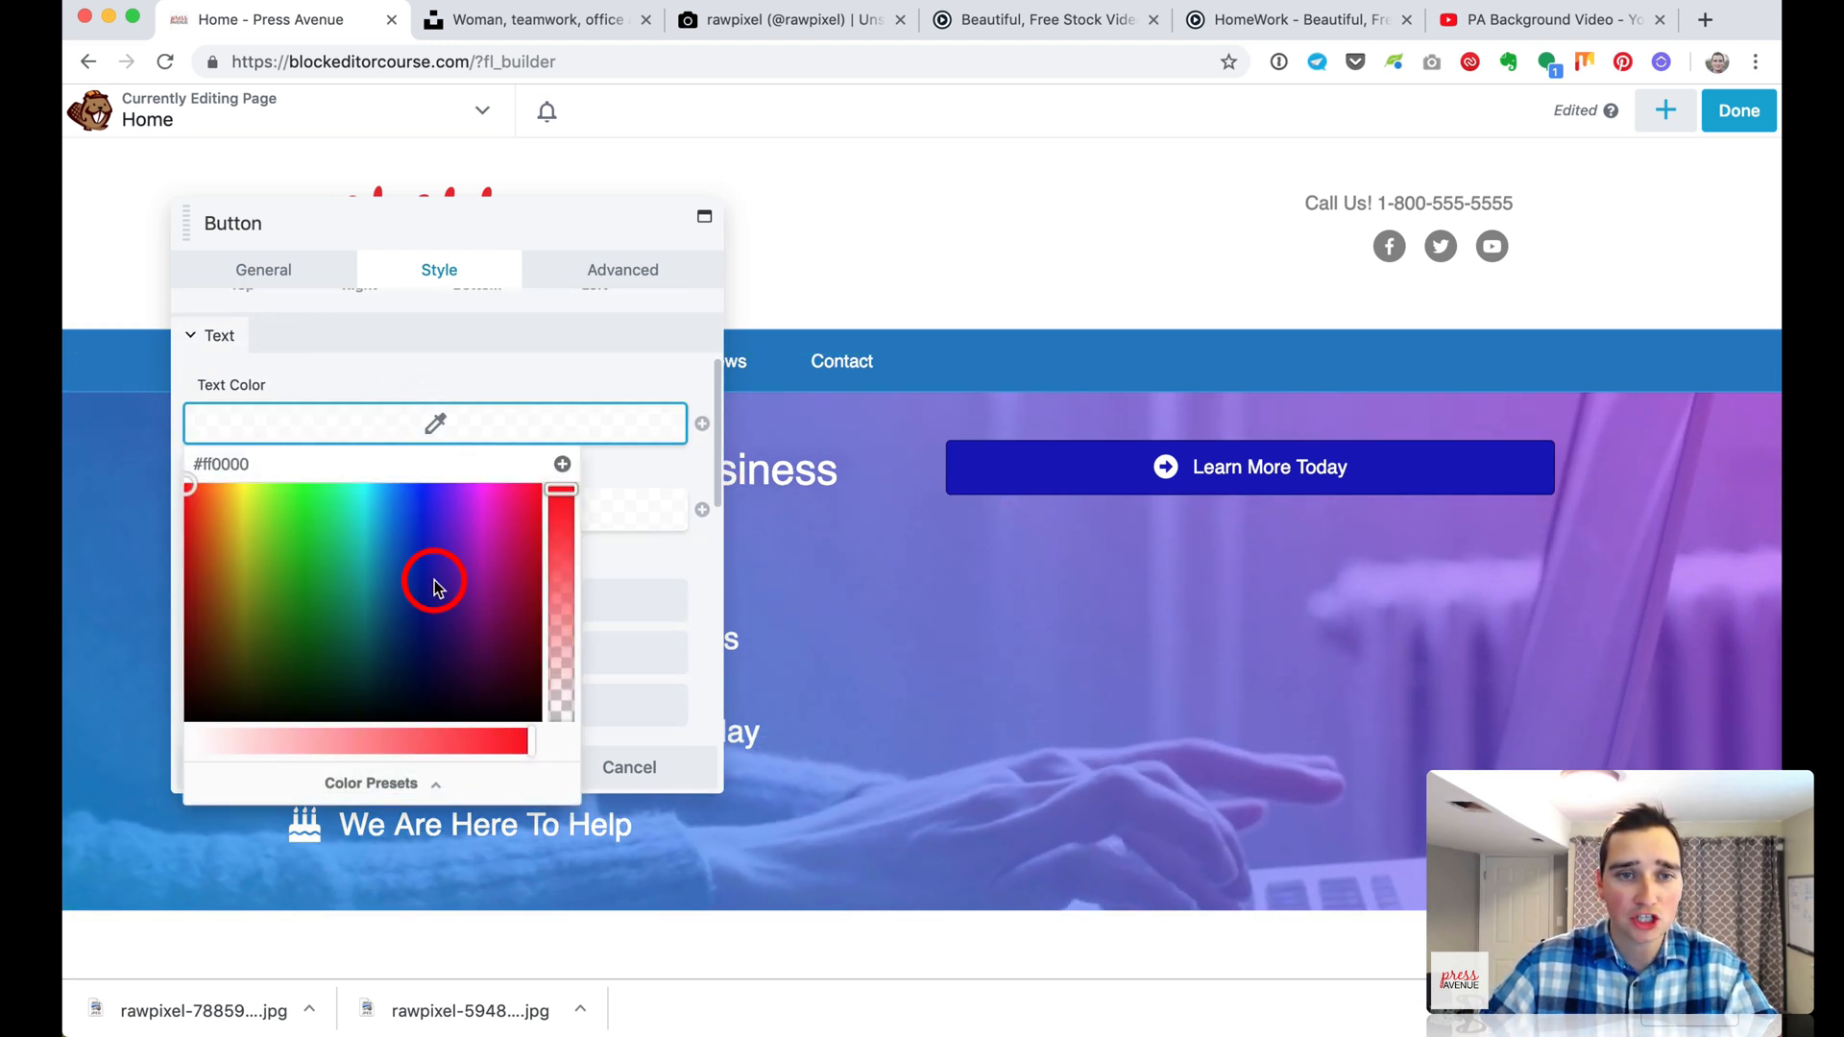
{"action": "left_click_drag", "start_coordinate": [428, 537], "coordinate": [391, 496]}
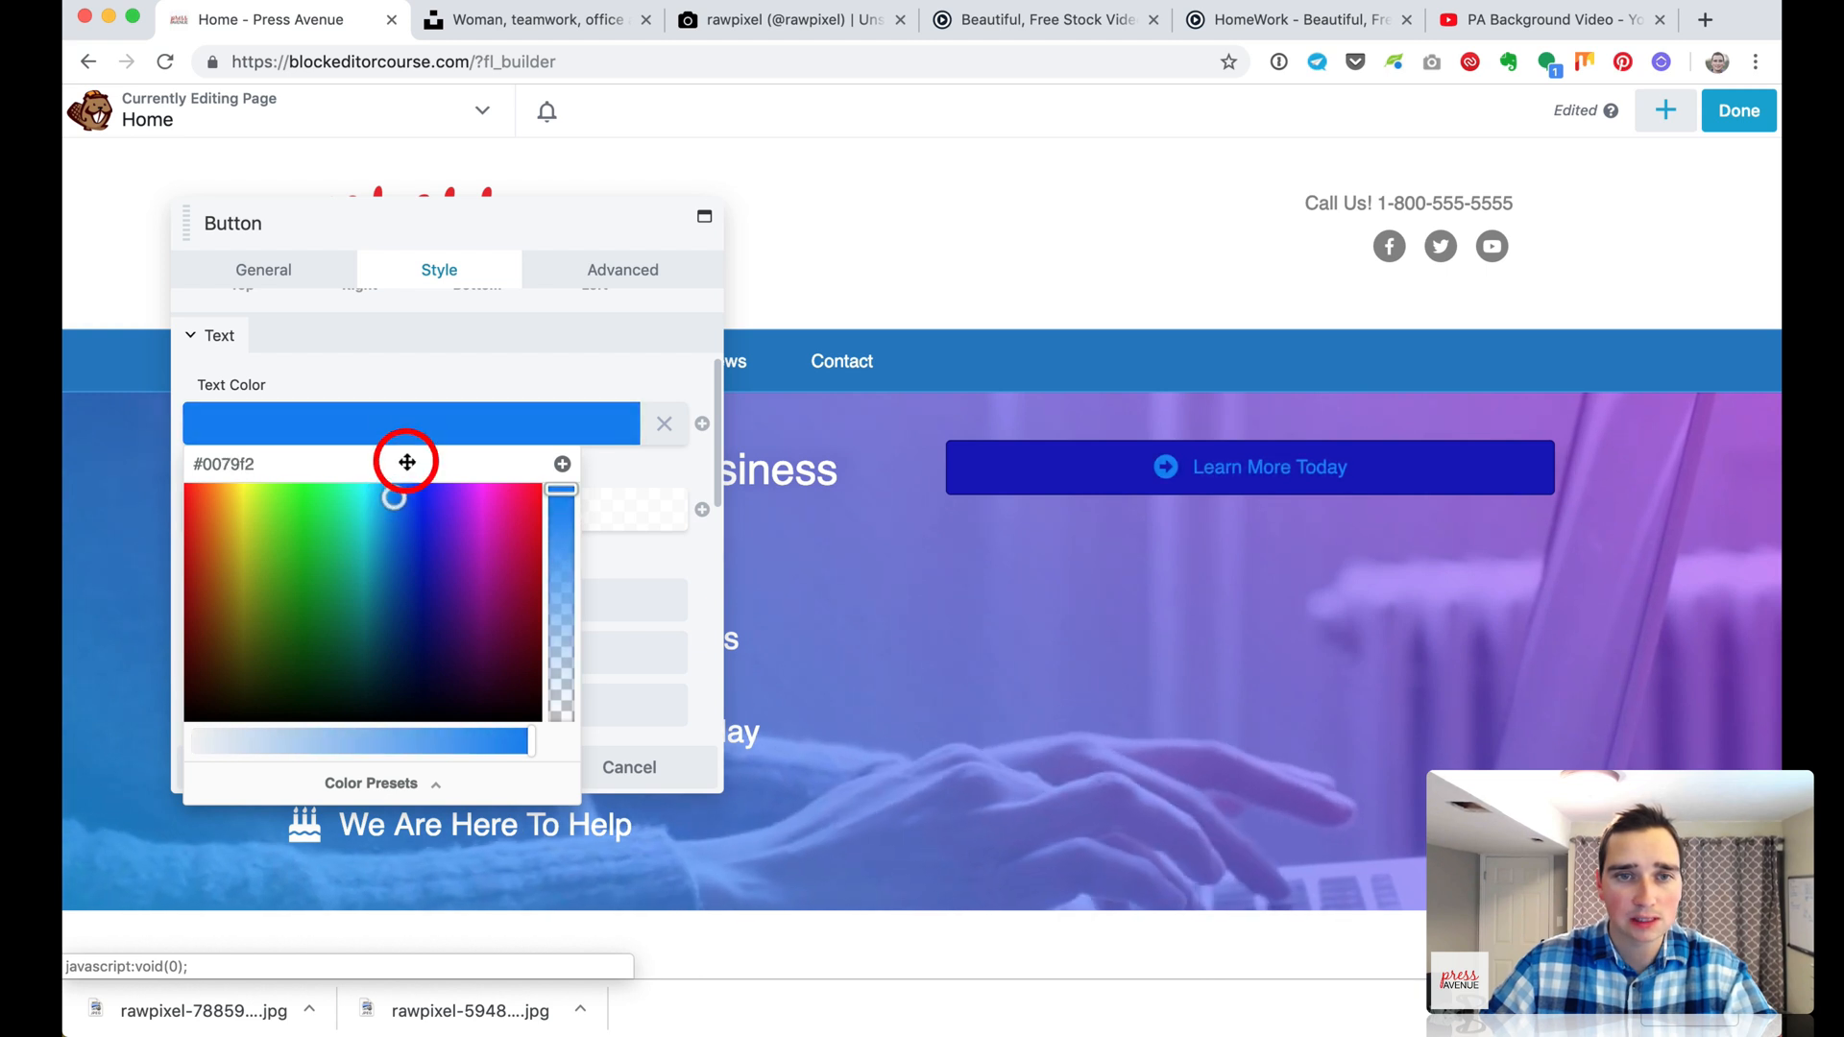
{"action": "left_click", "coordinate": [401, 379]}
Set the button's text hover color to dark blue #0003e5
{"action": "scroll", "coordinate": [427, 546], "scroll_direction": "down", "scroll_amount": 1}
{"action": "left_click", "coordinate": [428, 486]}
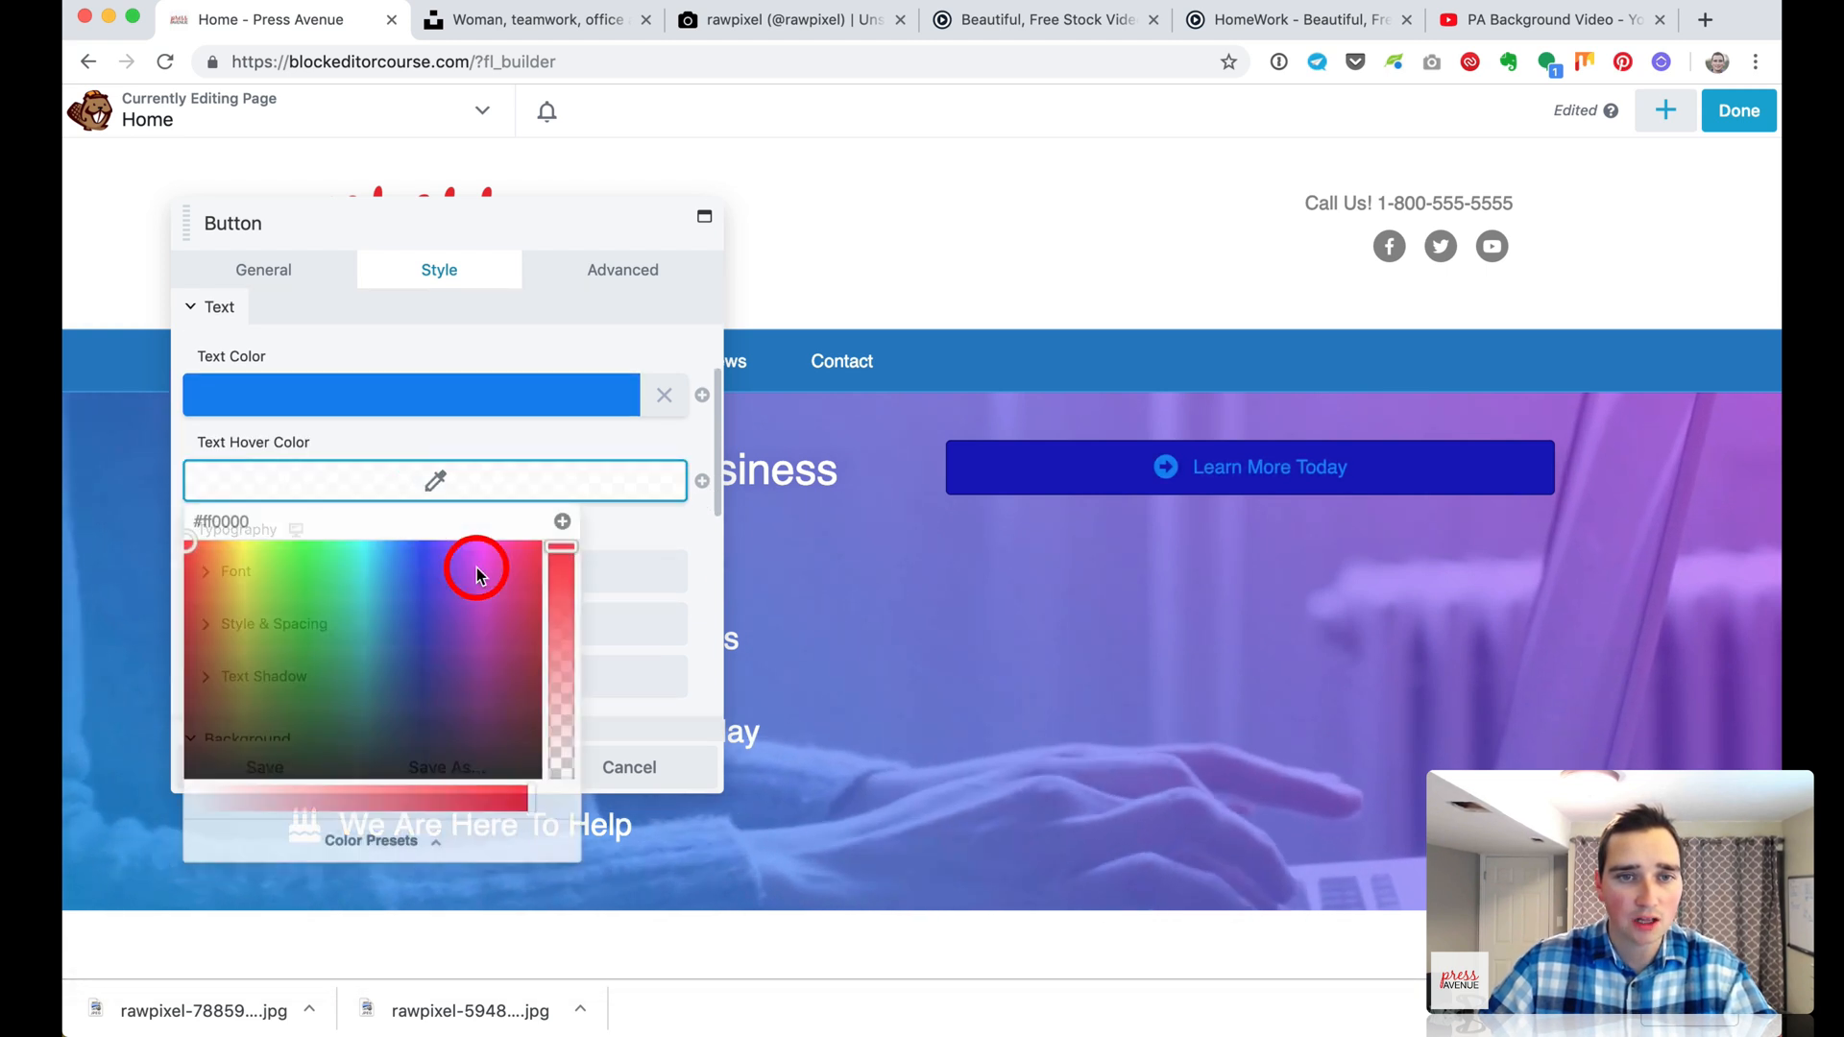
{"action": "left_click_drag", "start_coordinate": [473, 564], "coordinate": [424, 568]}
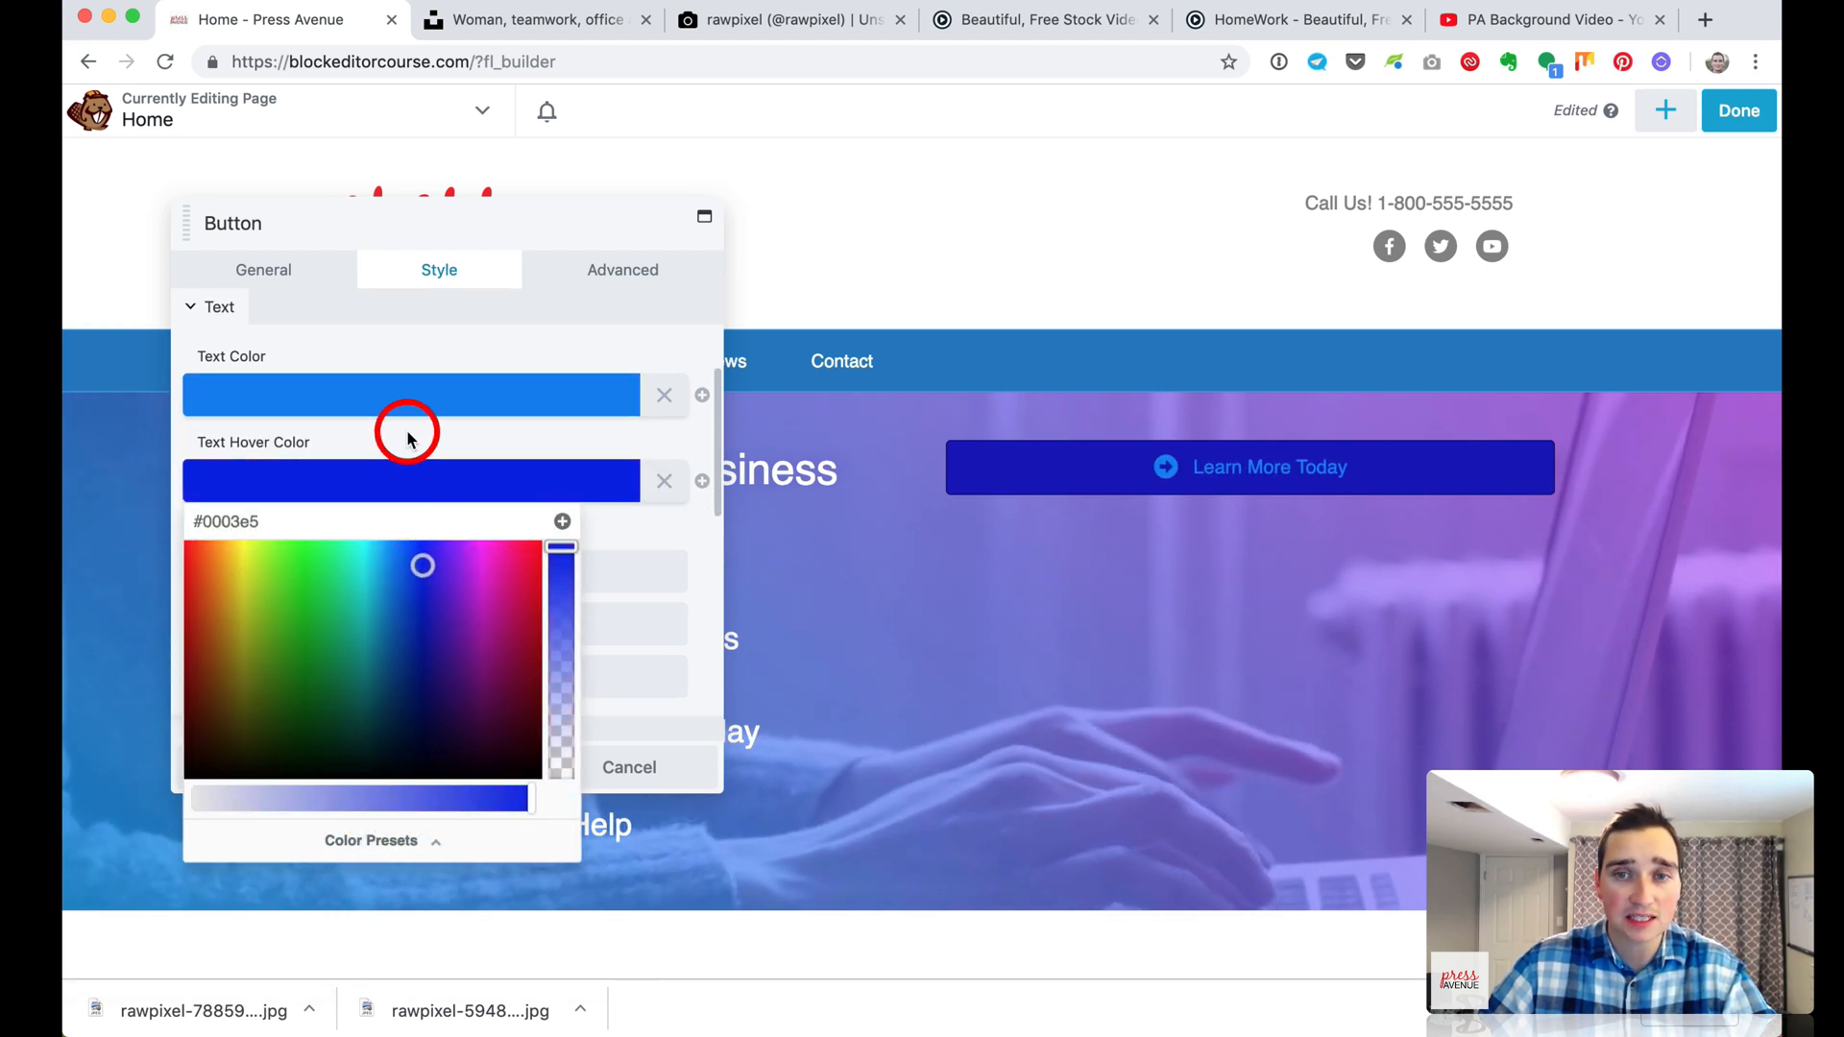
{"action": "left_click", "coordinate": [407, 432]}
Set the button's background color to the white #ffffff color preset
{"action": "scroll", "coordinate": [195, 553], "scroll_direction": "down", "scroll_amount": 3}
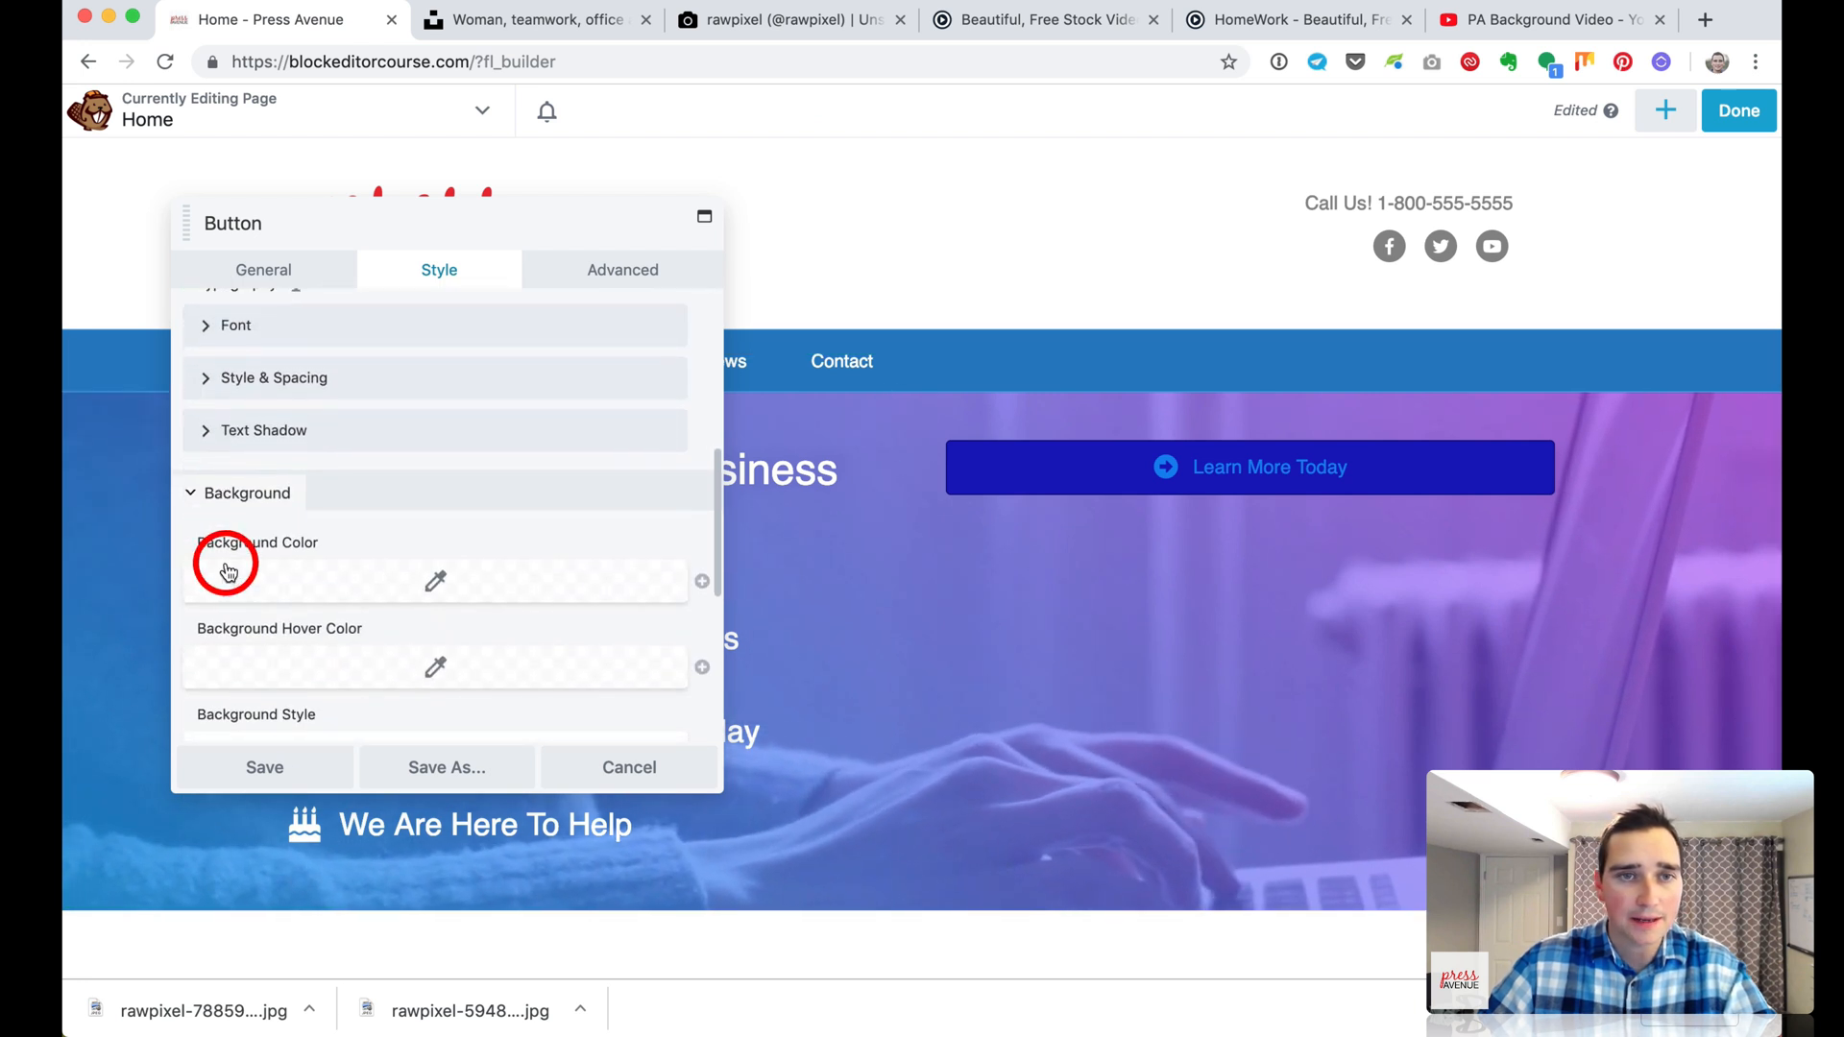
{"action": "scroll", "coordinate": [486, 584], "scroll_direction": "down", "scroll_amount": 2}
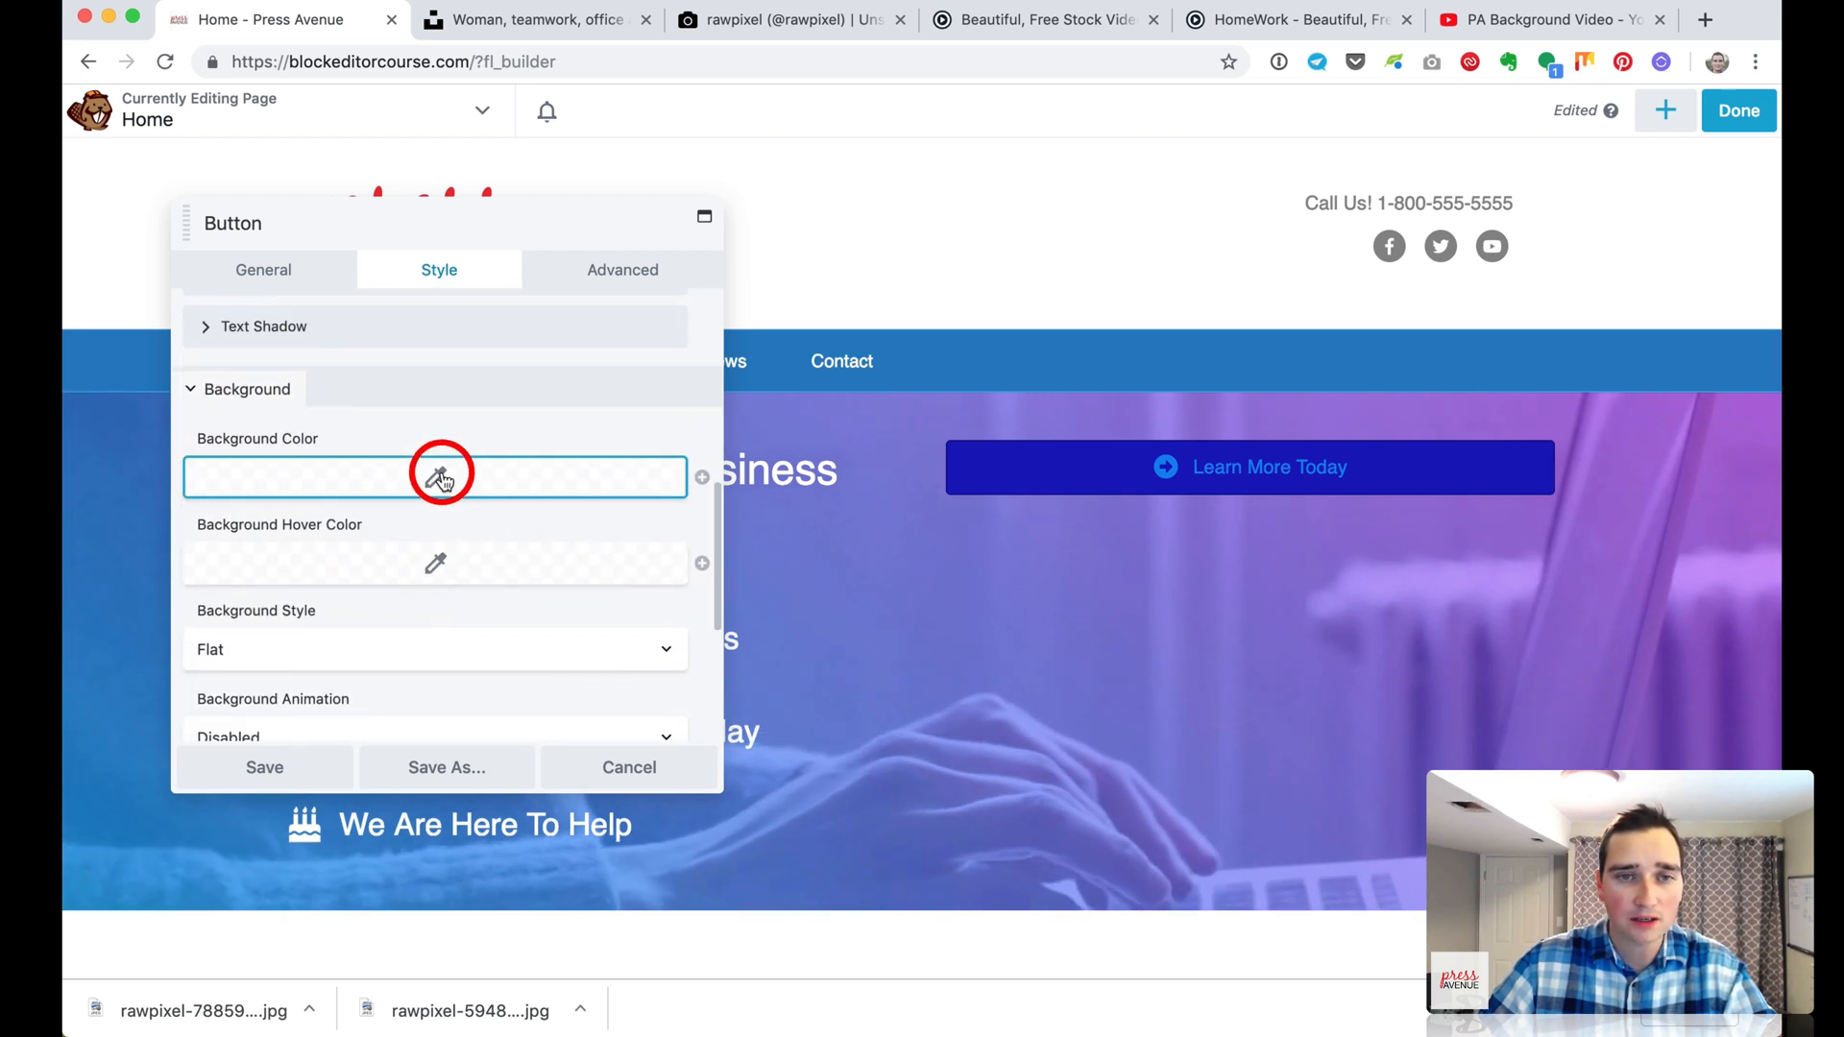
{"action": "left_click", "coordinate": [440, 477]}
{"action": "left_click", "coordinate": [329, 822]}
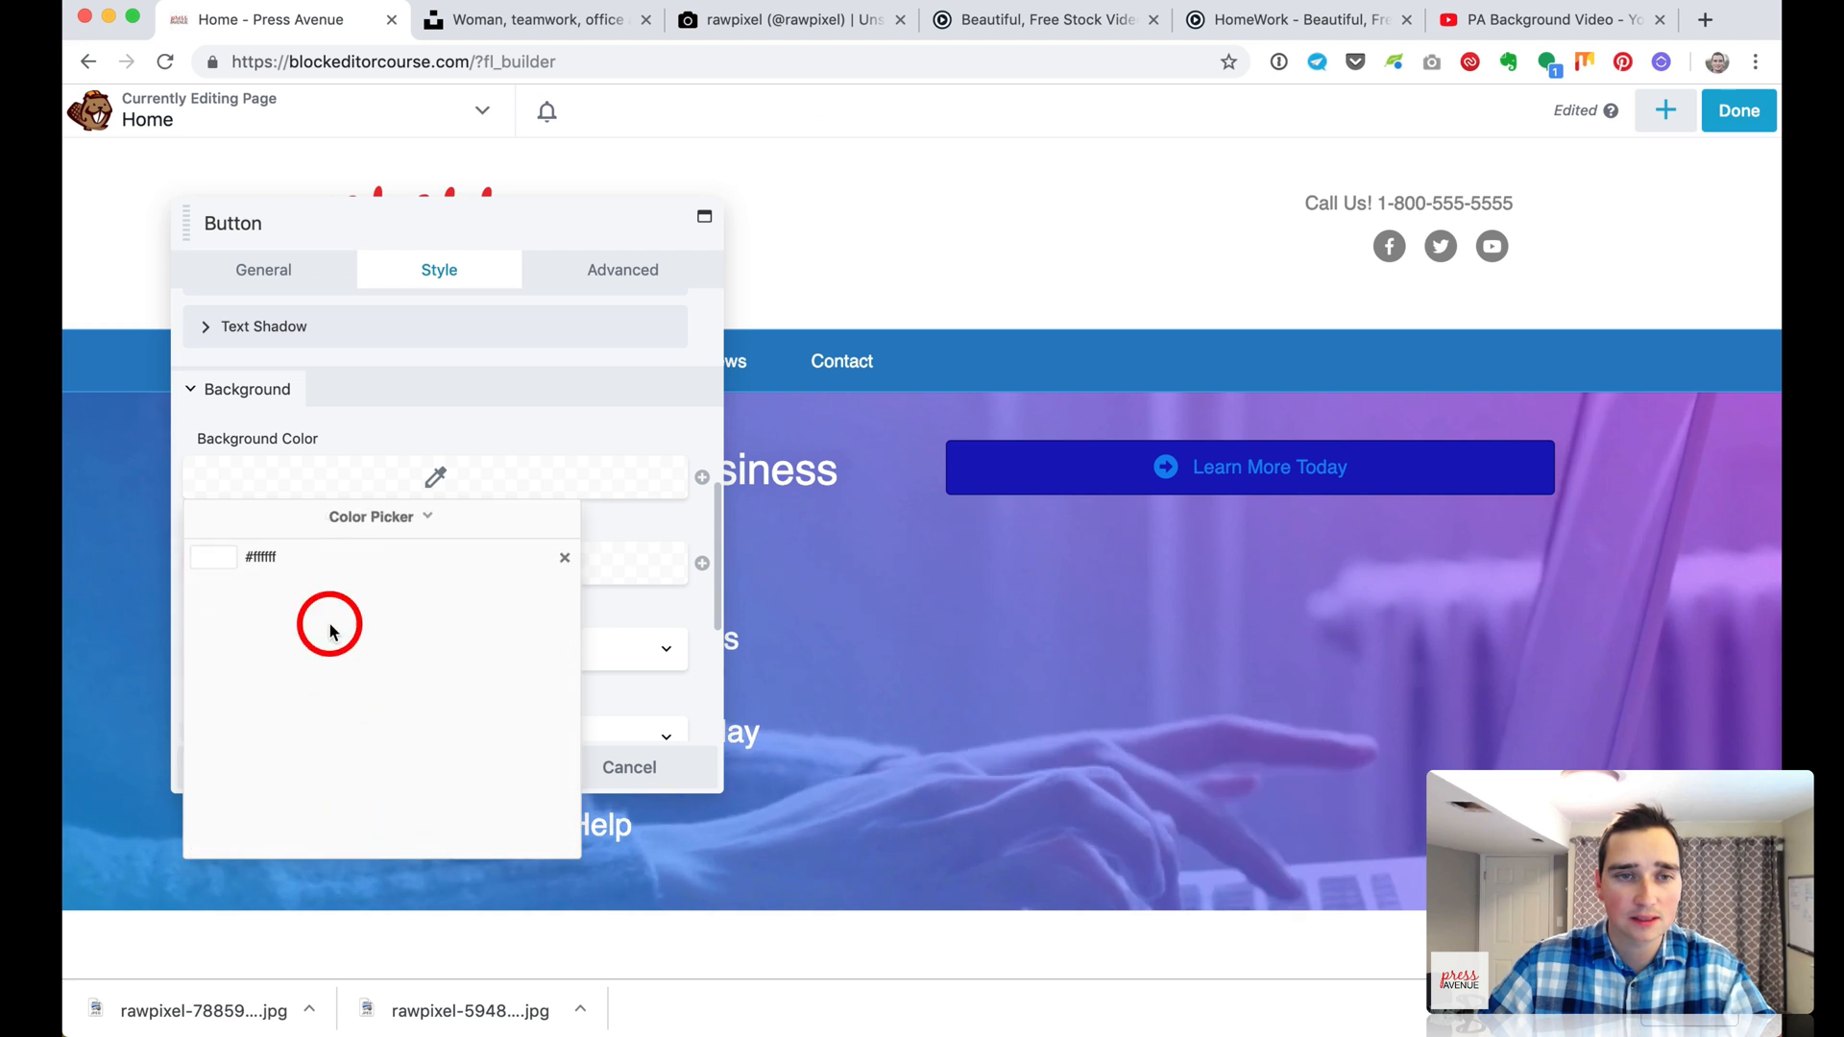
{"action": "left_click", "coordinate": [313, 549]}
{"action": "left_click", "coordinate": [418, 434]}
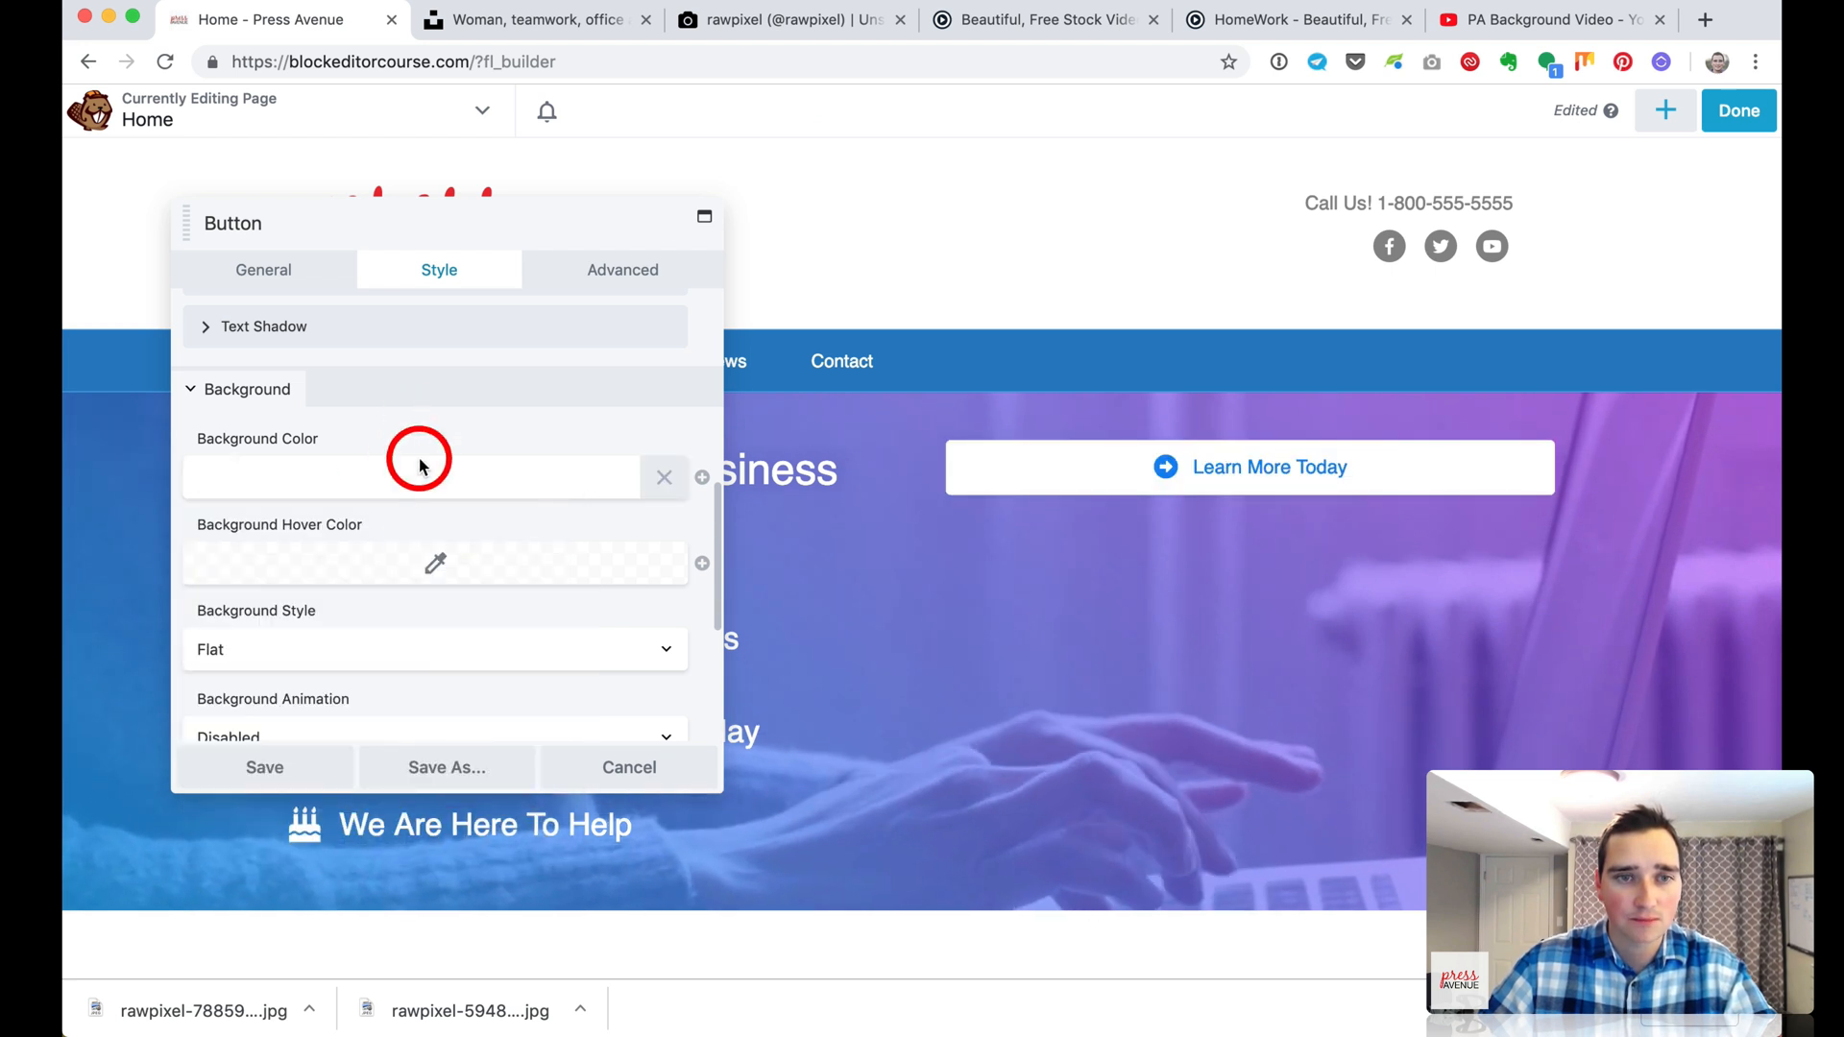
Set the button's background hover color to a slightly transparent pale cyan, rgba(168,239,255,0.94)
{"action": "left_click", "coordinate": [422, 571]}
{"action": "left_click_drag", "start_coordinate": [412, 700], "coordinate": [412, 638]}
{"action": "left_click_drag", "start_coordinate": [321, 877], "coordinate": [568, 708]}
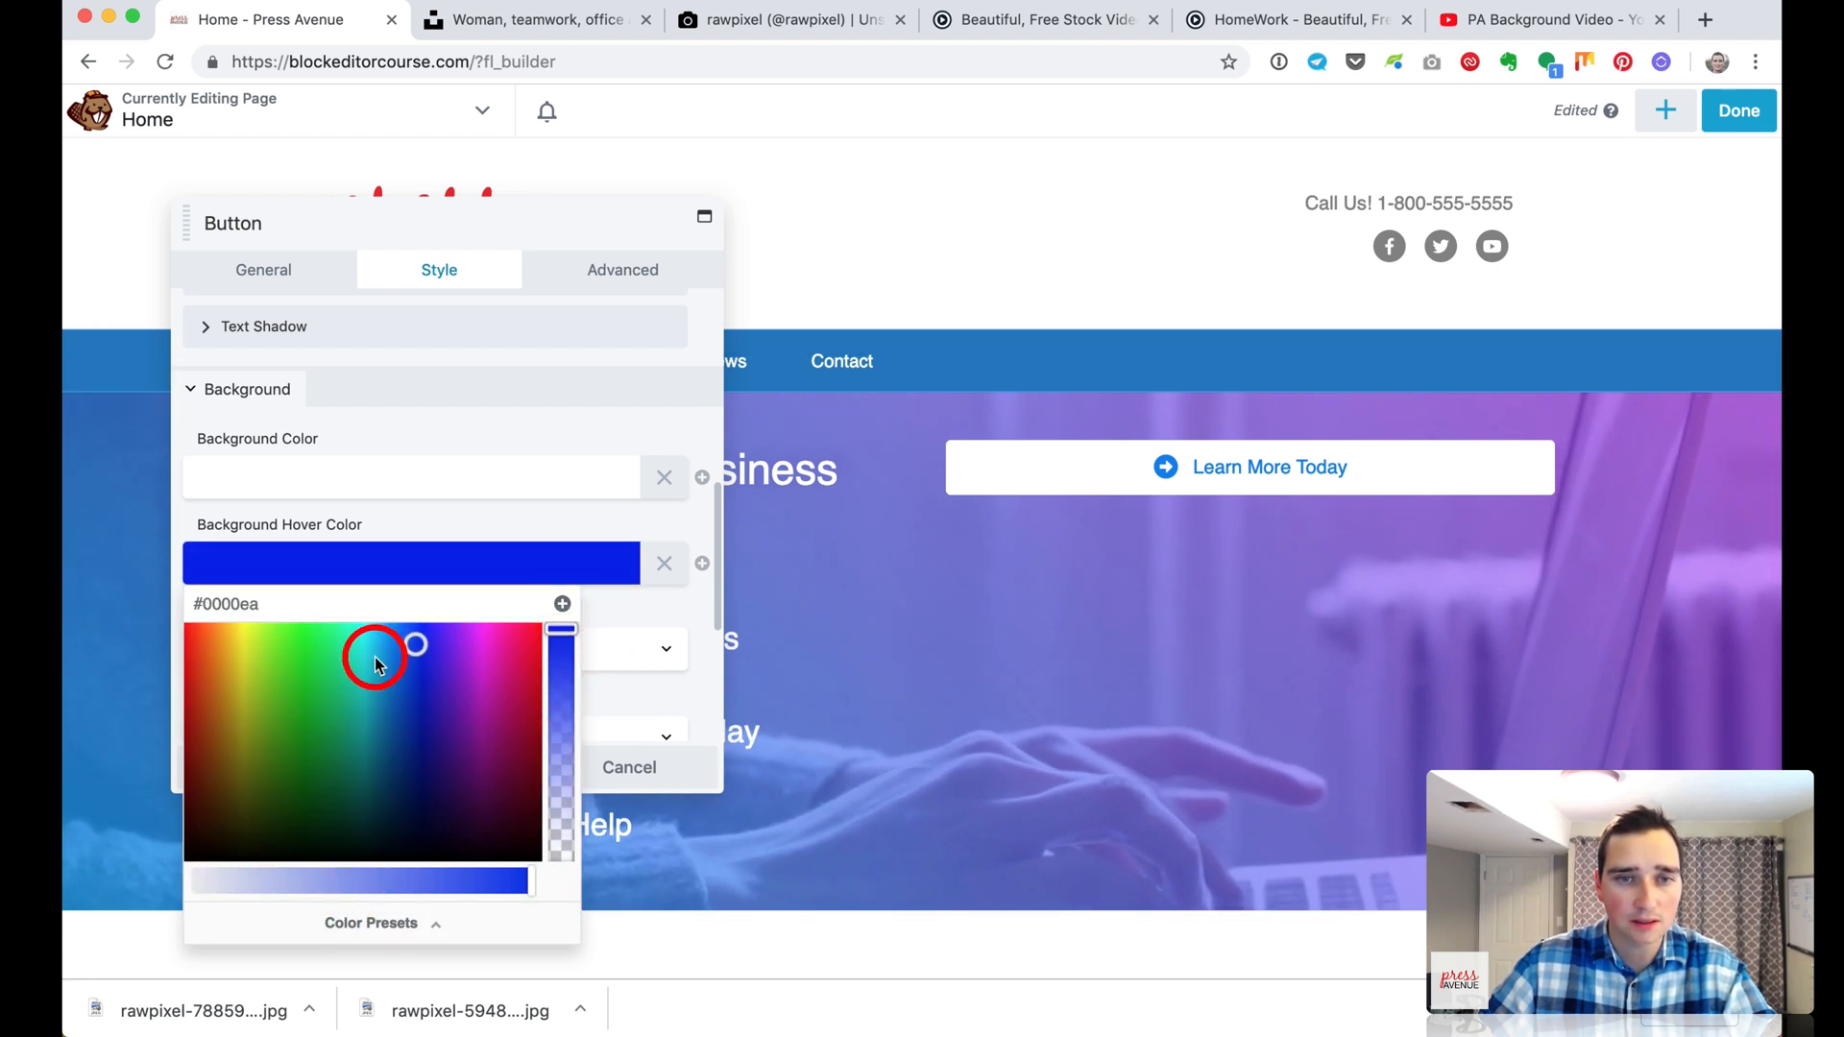
{"action": "left_click_drag", "start_coordinate": [376, 664], "coordinate": [374, 625]}
{"action": "left_click", "coordinate": [564, 639]}
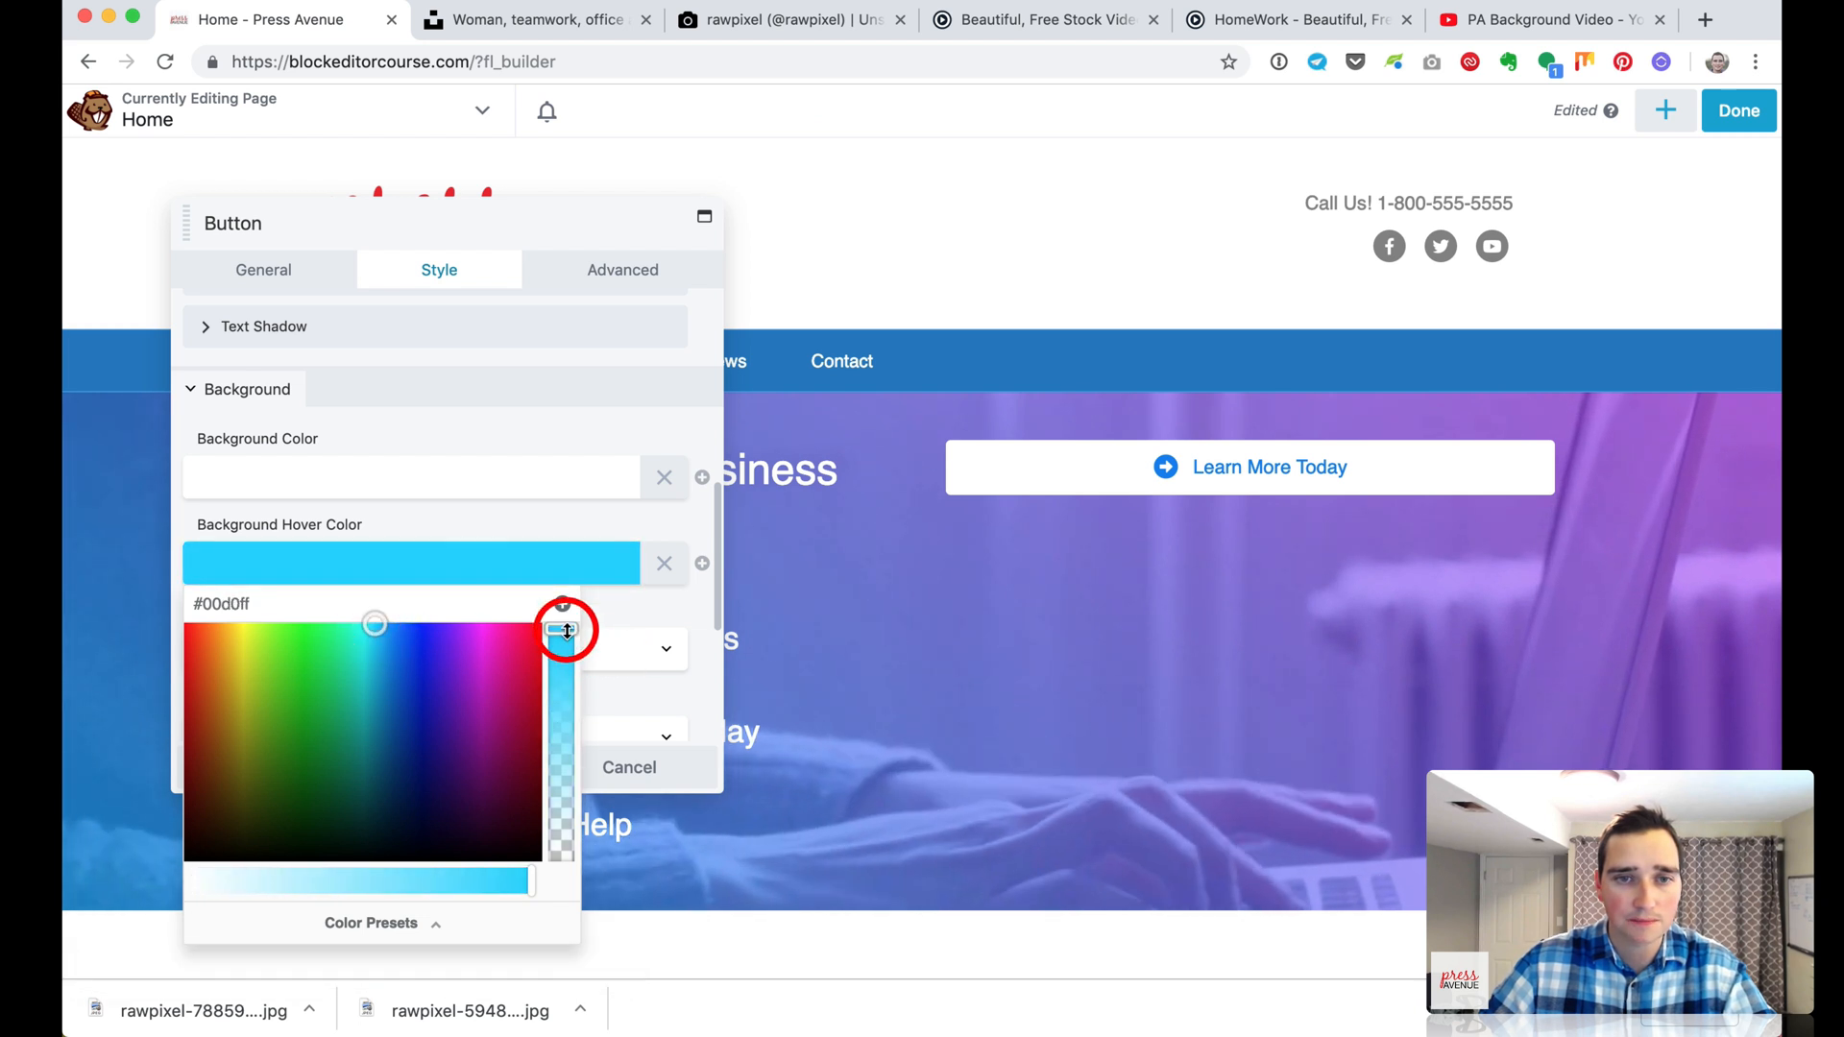
{"action": "left_click_drag", "start_coordinate": [567, 631], "coordinate": [564, 641]}
{"action": "left_click_drag", "start_coordinate": [481, 876], "coordinate": [307, 882]}
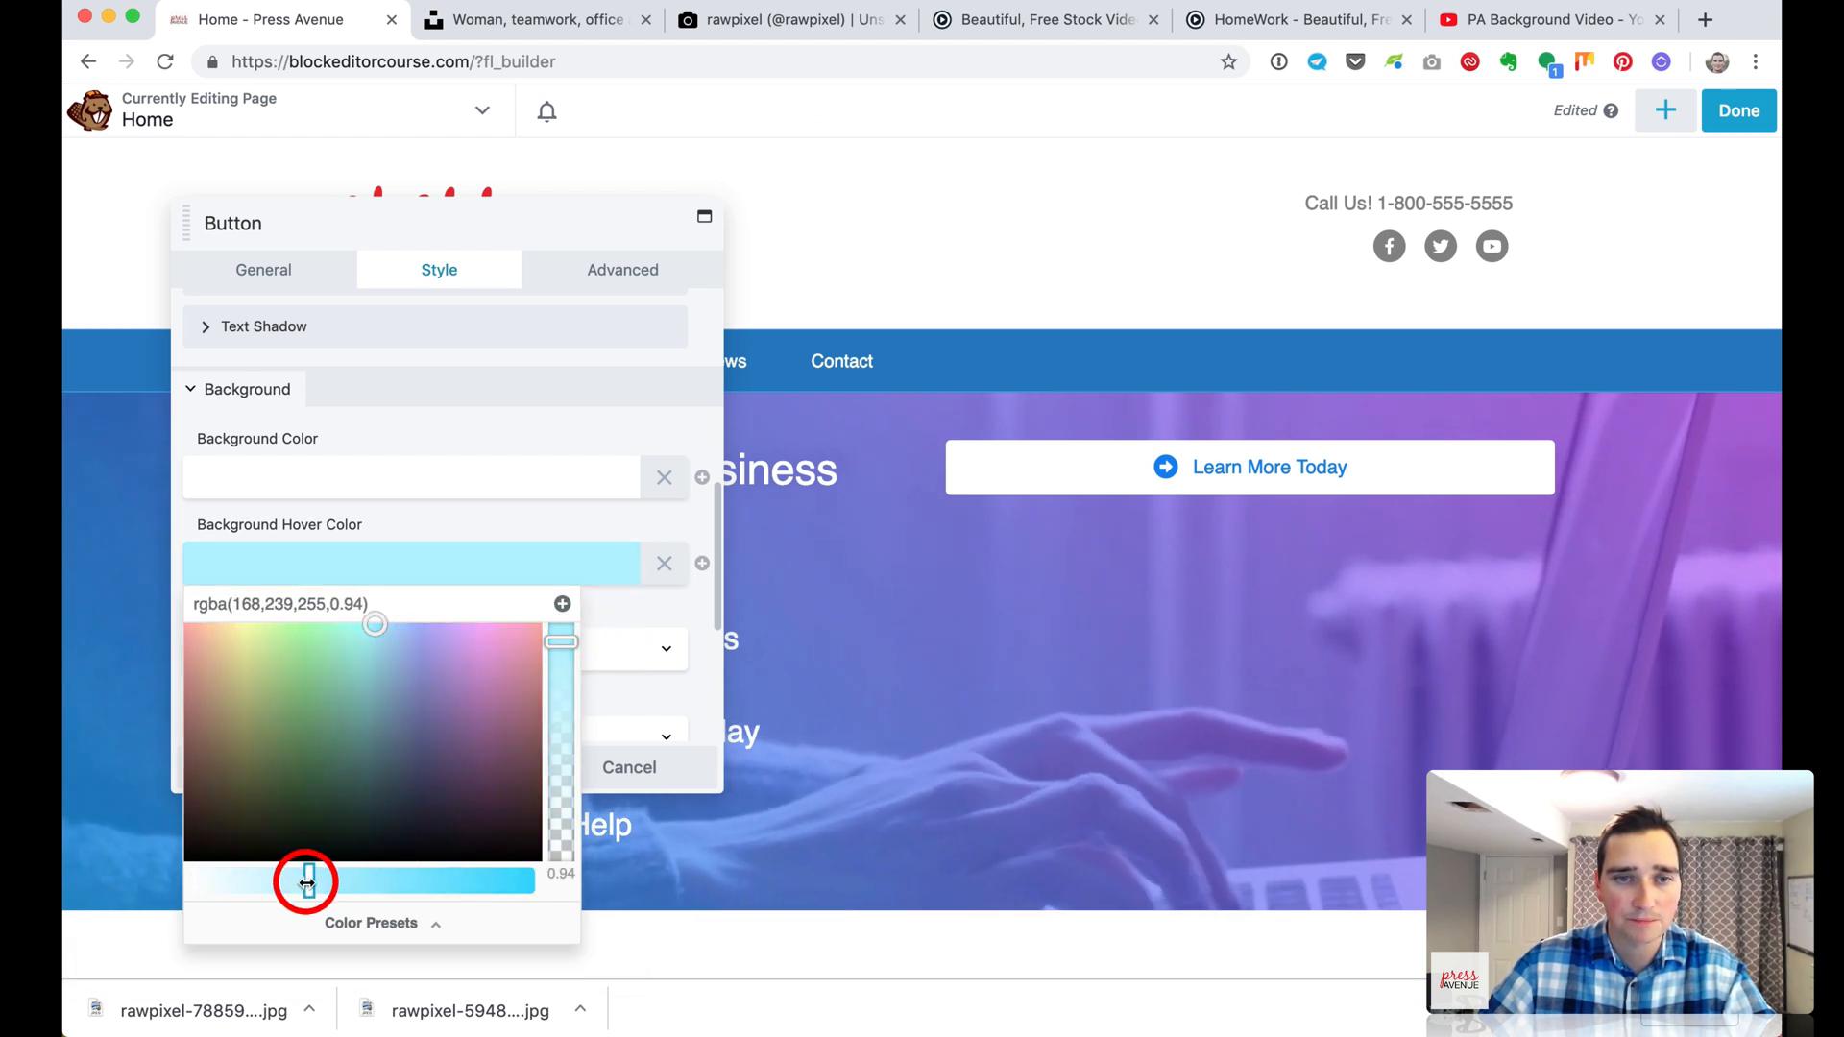
{"action": "left_click", "coordinate": [426, 439]}
Keep the Flat background style, review the border options, and save the button settings
{"action": "scroll", "coordinate": [551, 564], "scroll_direction": "down", "scroll_amount": 3}
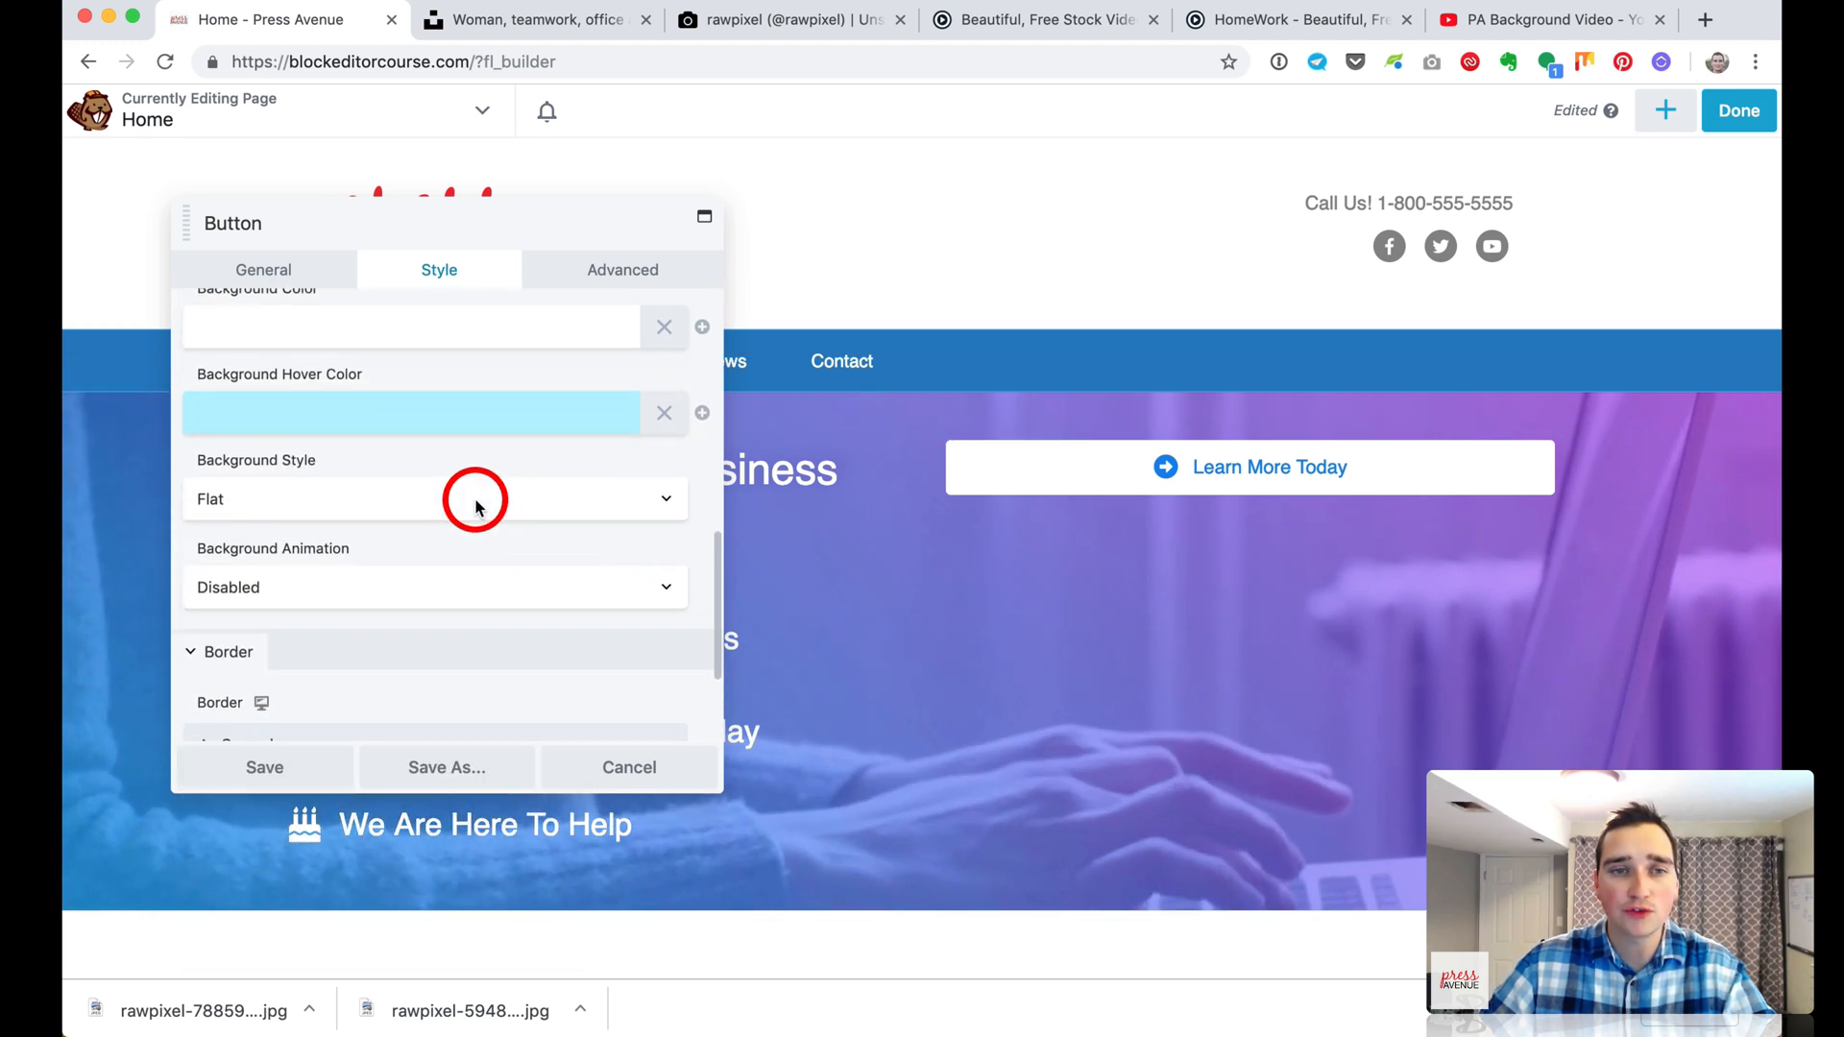
{"action": "left_click", "coordinate": [476, 500]}
{"action": "left_click", "coordinate": [476, 501]}
{"action": "scroll", "coordinate": [478, 538], "scroll_direction": "down", "scroll_amount": 3}
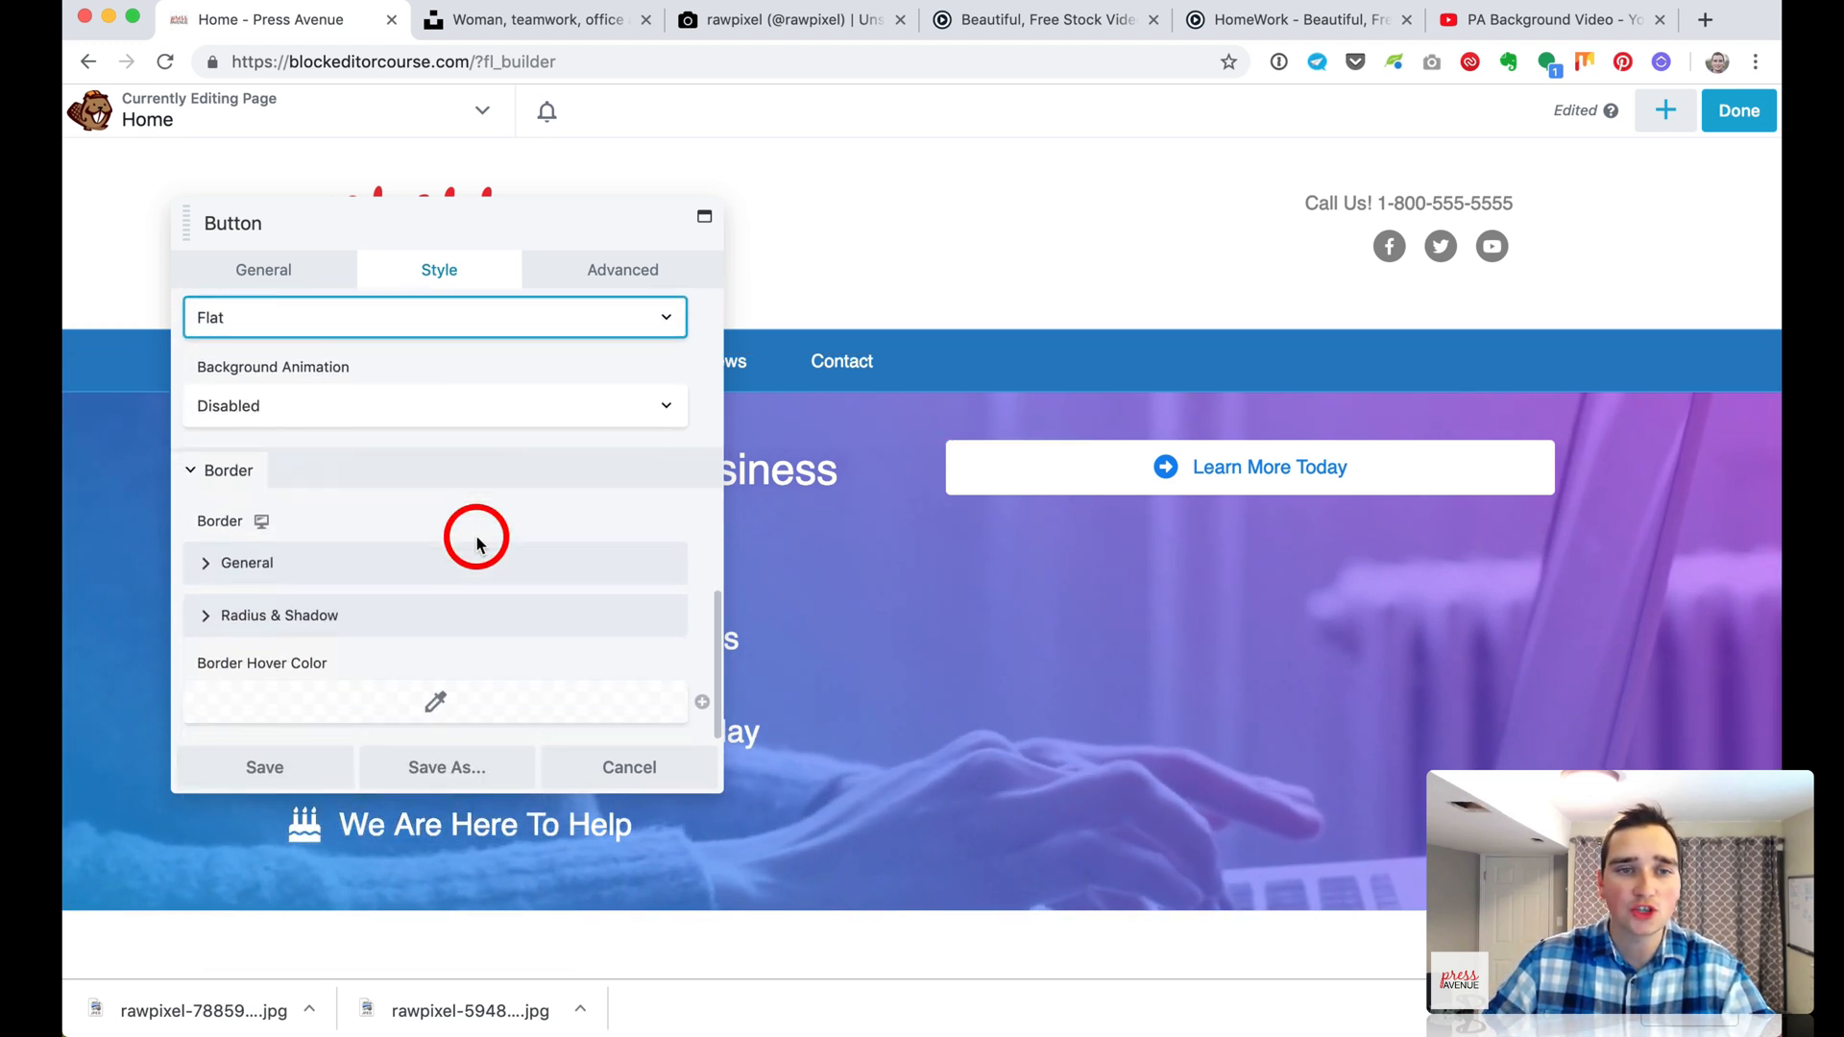
{"action": "left_click", "coordinate": [293, 766]}
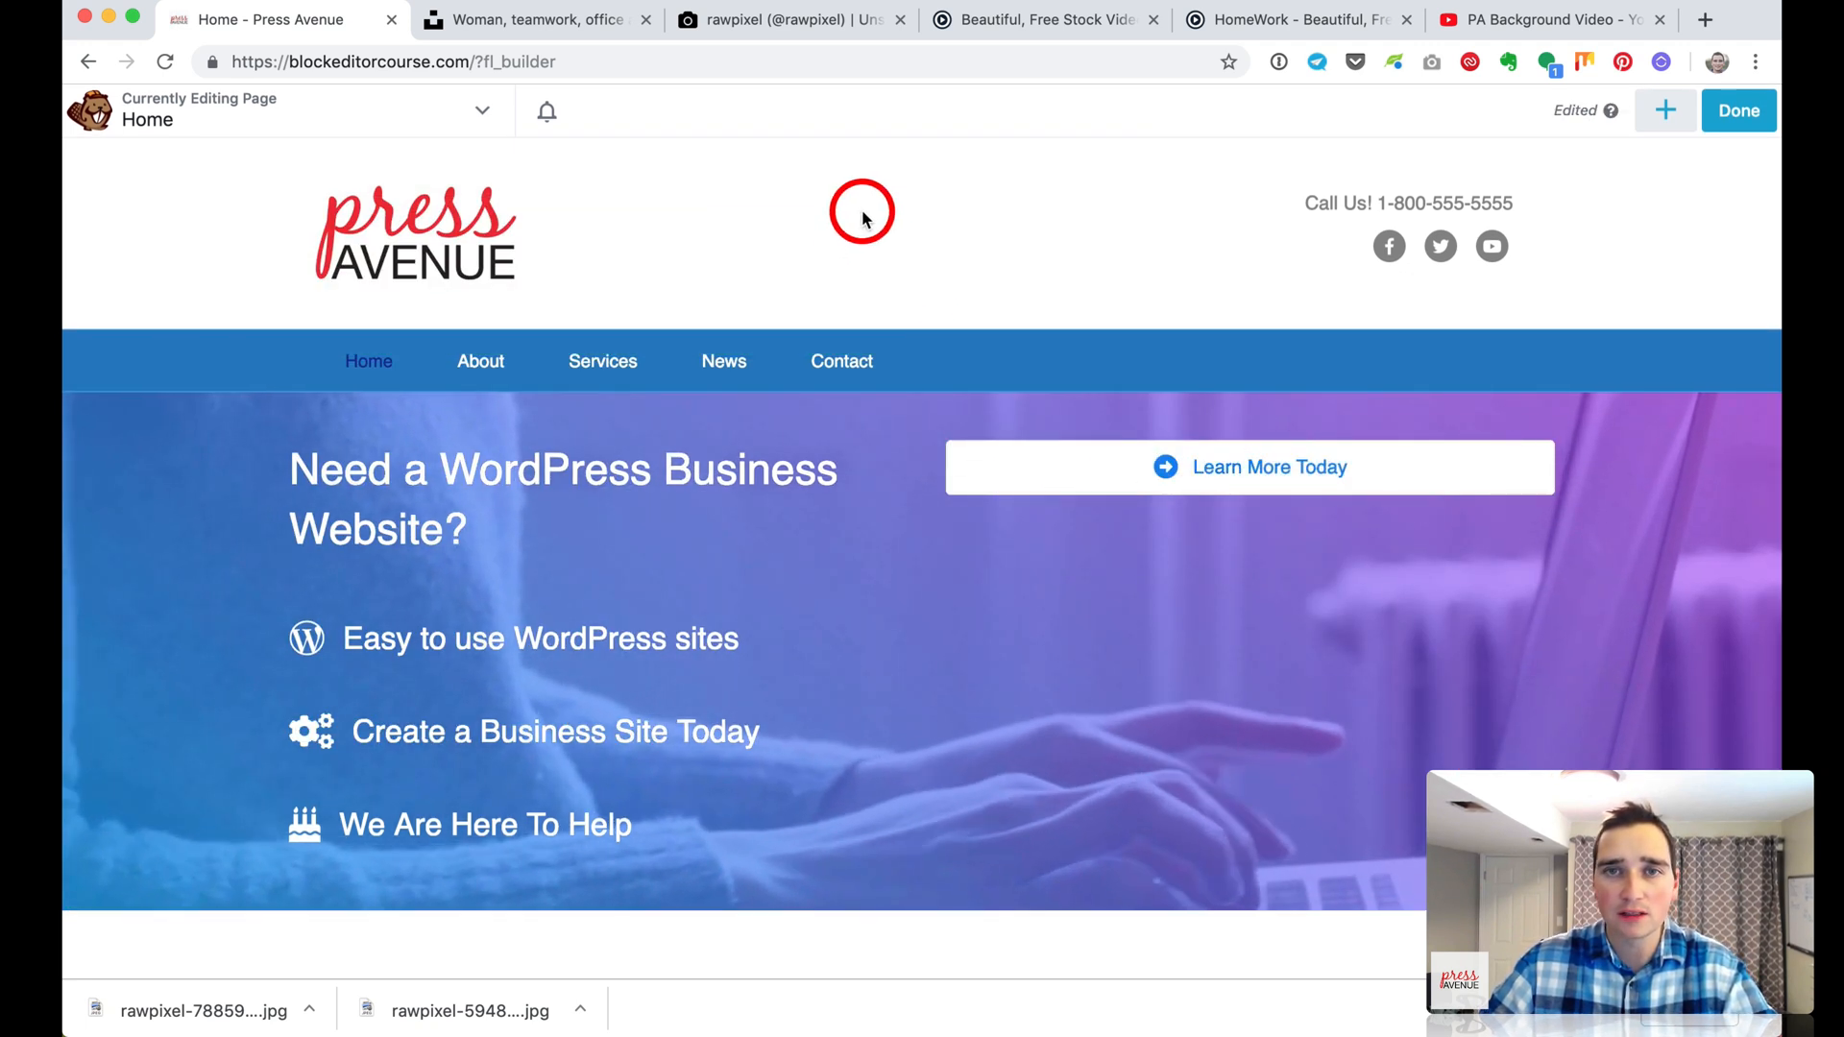
Switch to Unsplash and close the open photo to return to the start of the business search results
{"action": "left_click", "coordinate": [494, 20]}
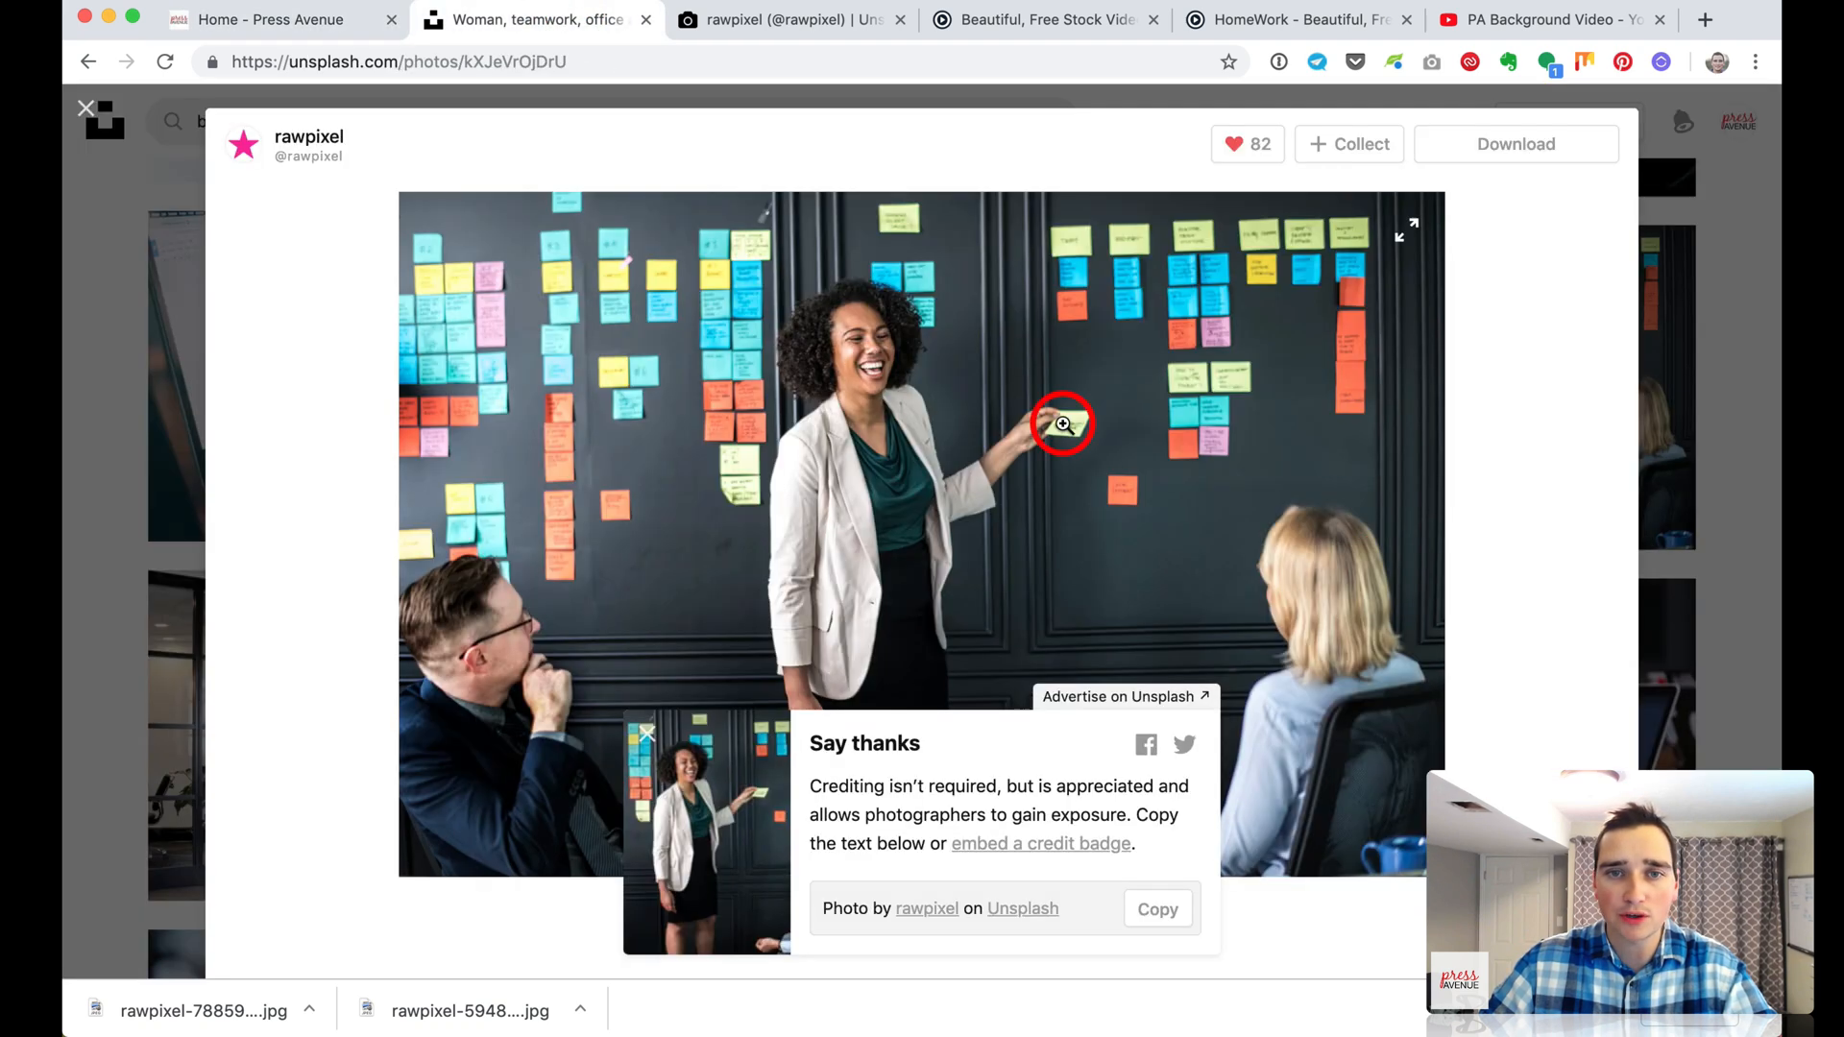
{"action": "left_click", "coordinate": [1676, 169]}
{"action": "scroll", "coordinate": [989, 299], "scroll_direction": "up", "scroll_amount": 15}
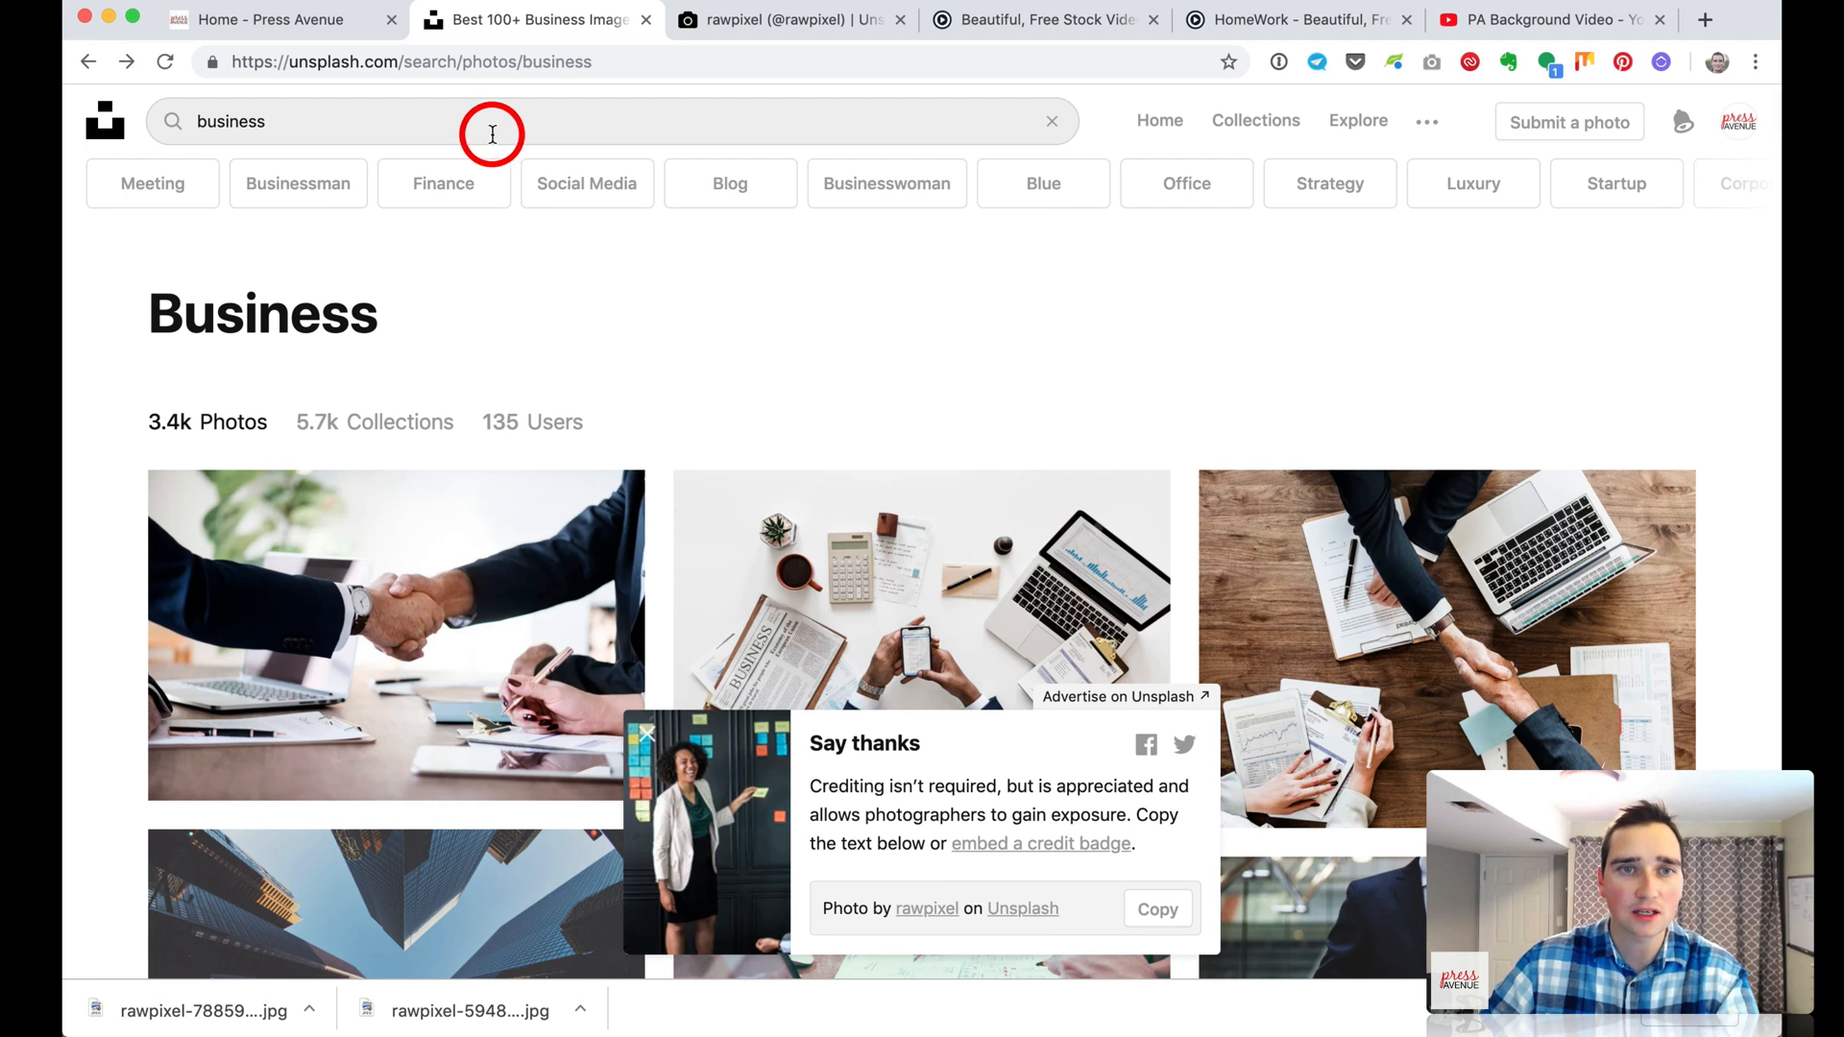
Search Unsplash for "business woman" photos
{"action": "left_click", "coordinate": [478, 128]}
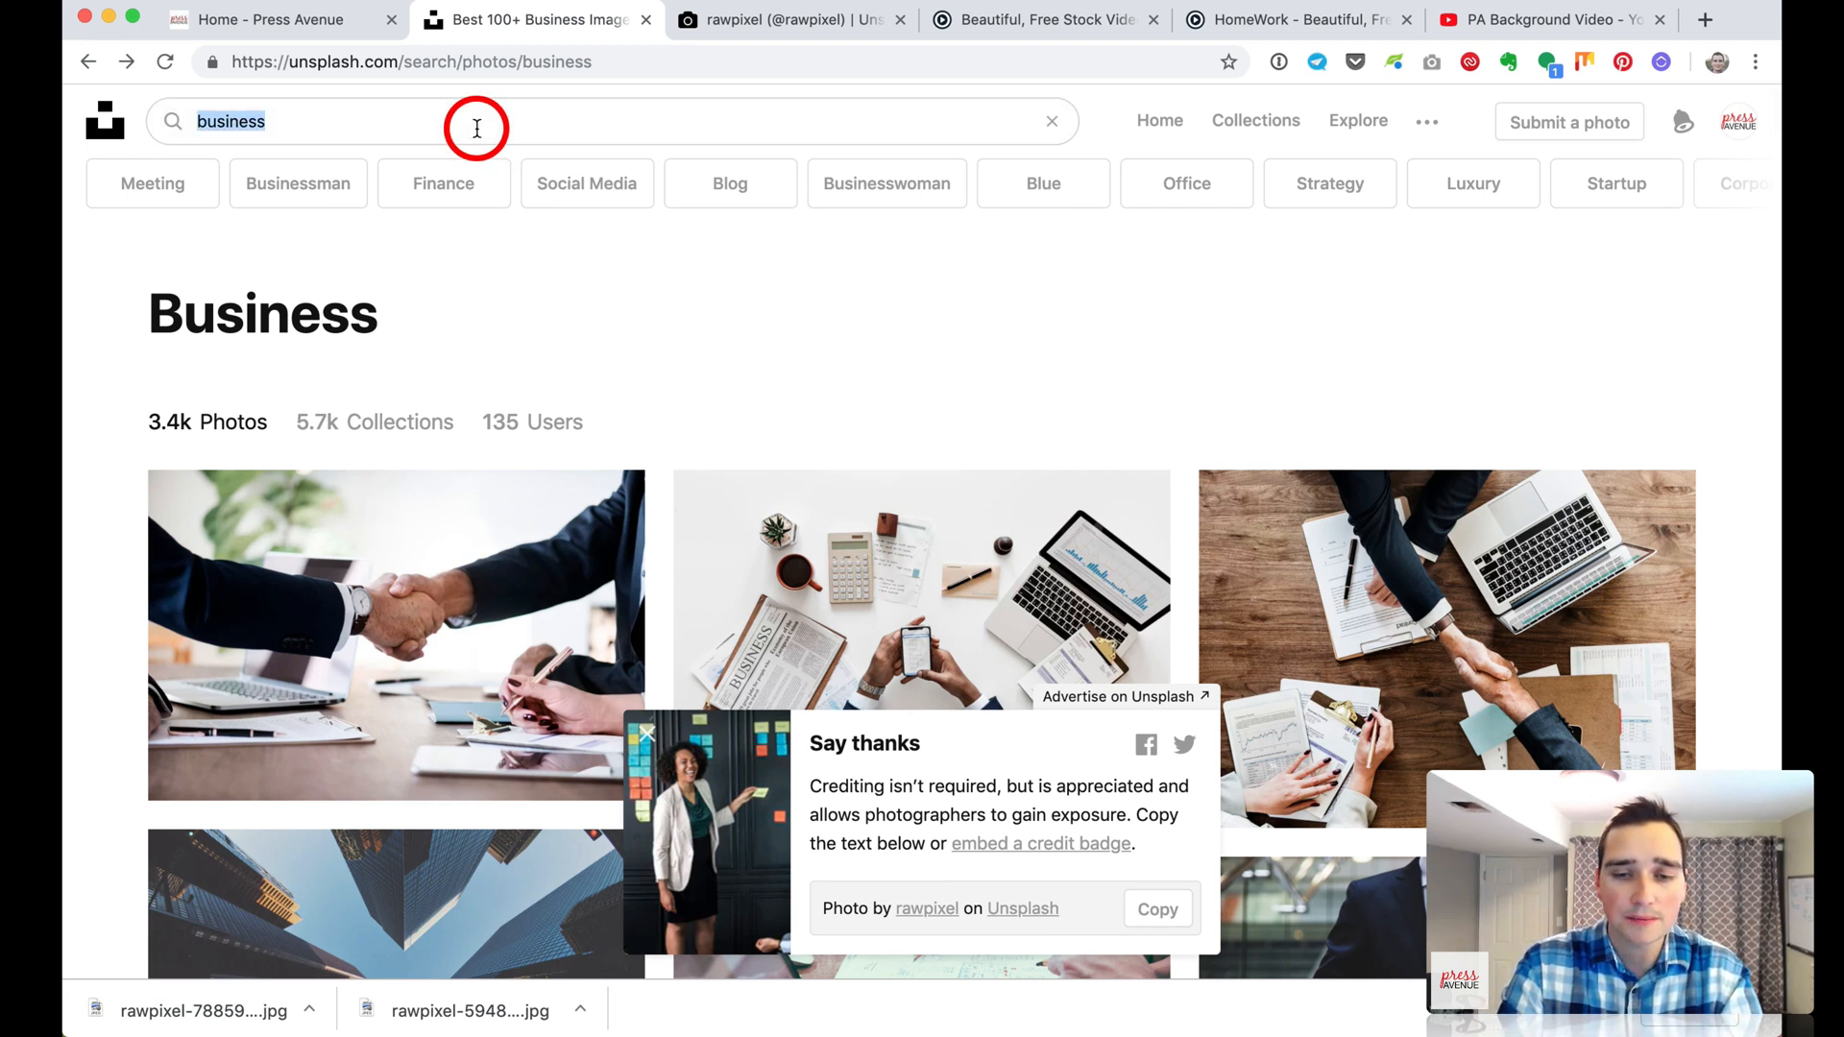
{"action": "type", "text": "wo"}
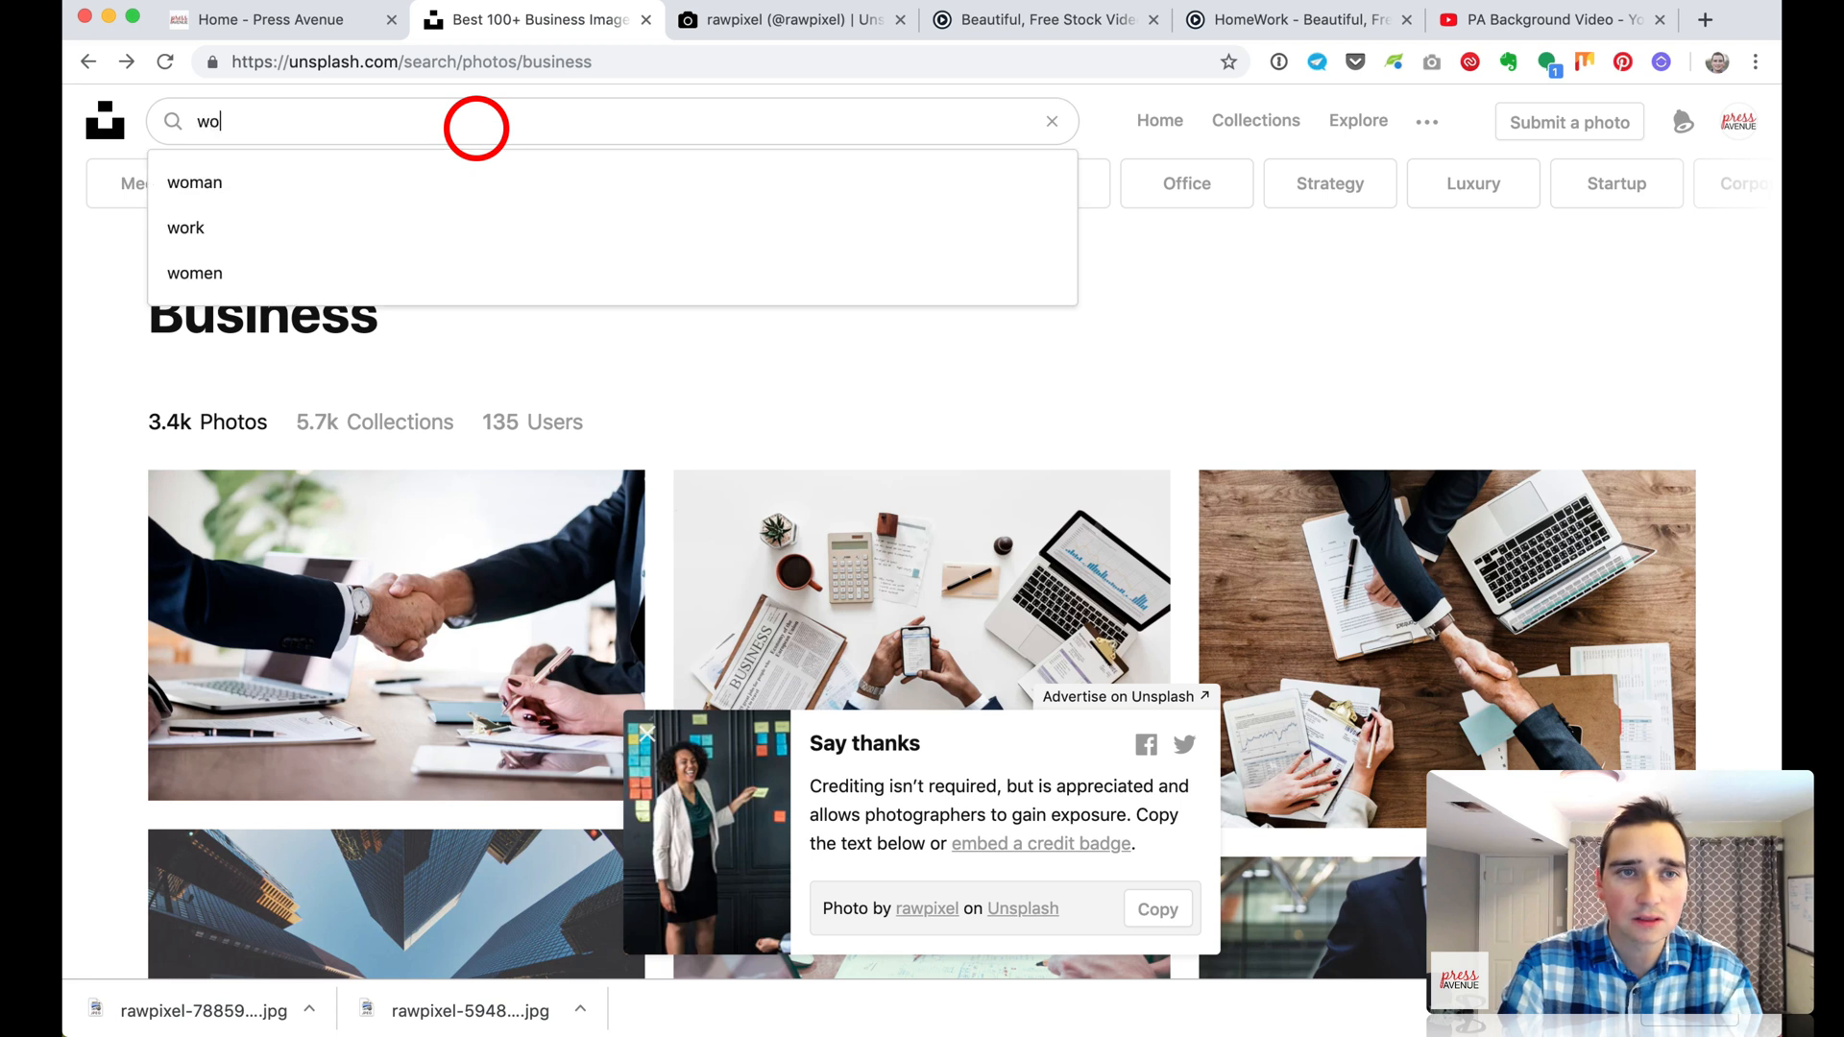
{"action": "type", "text": "m"}
{"action": "key", "text": "BackSpace"}
{"action": "key", "text": "BackSpace"}
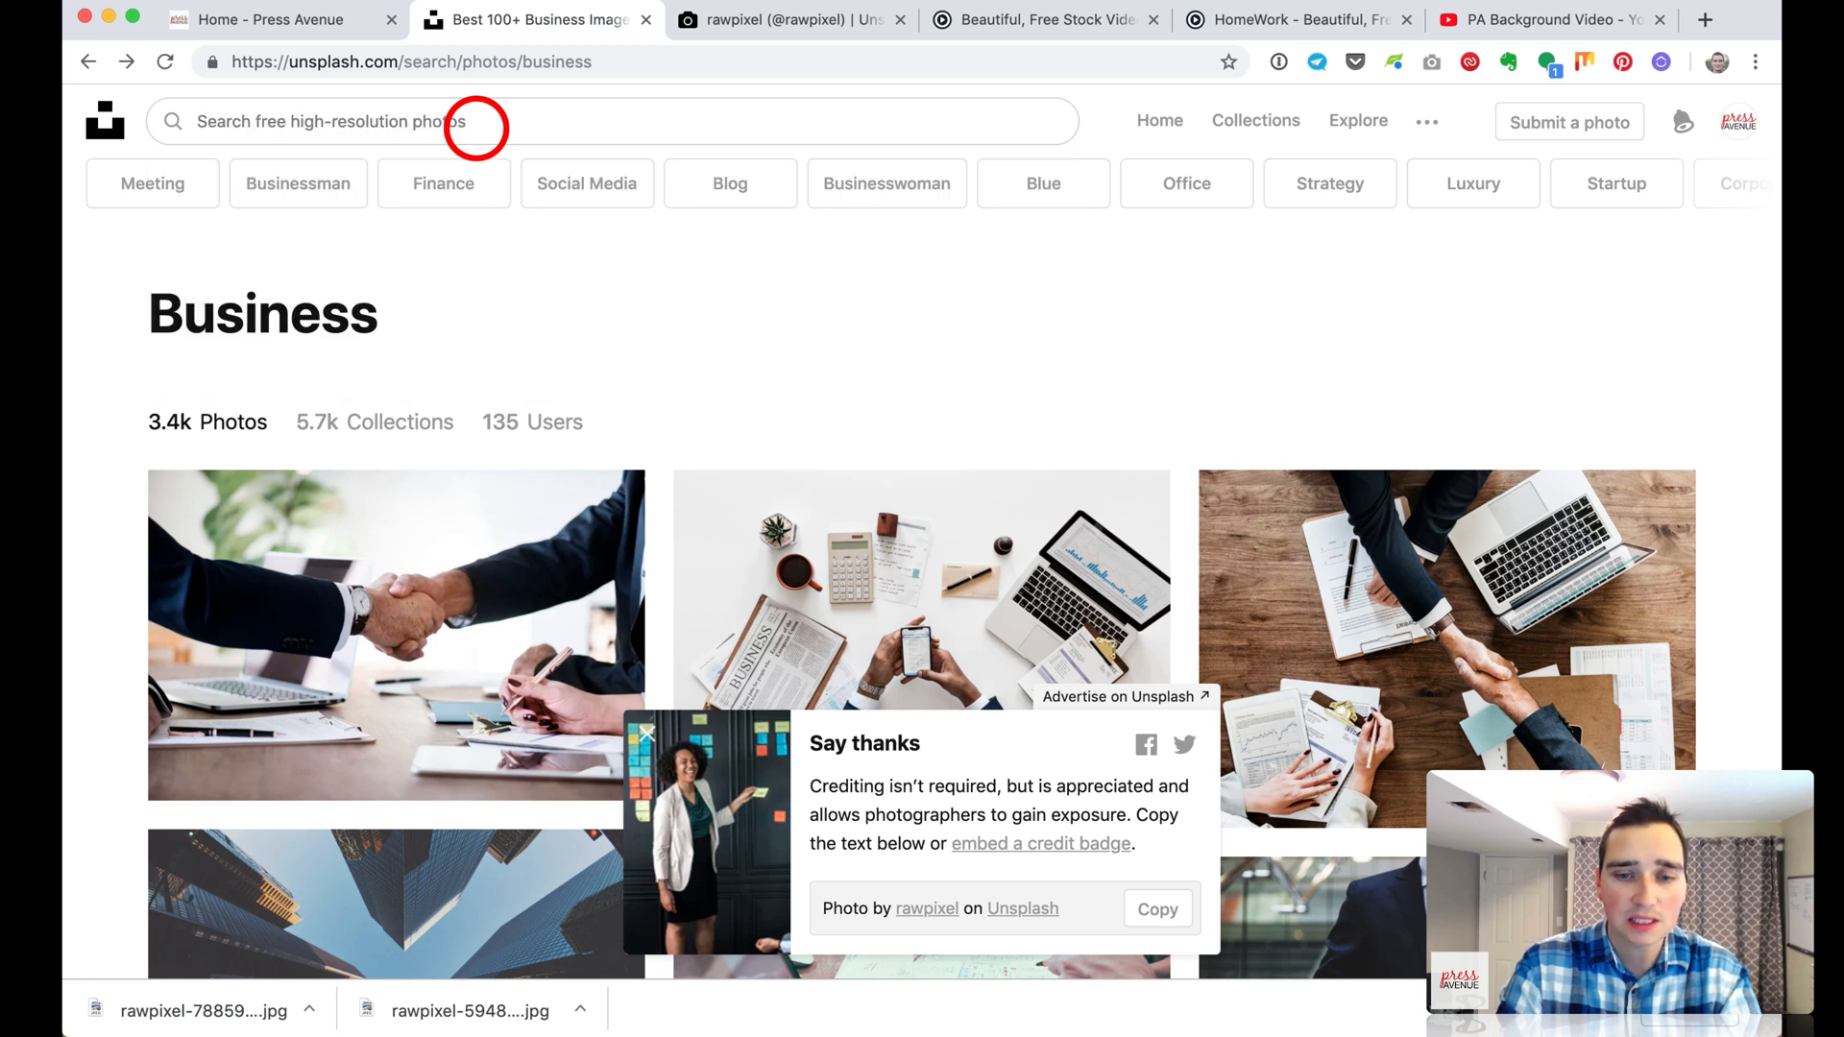
{"action": "type", "text": "bu"}
{"action": "key", "text": "Down"}
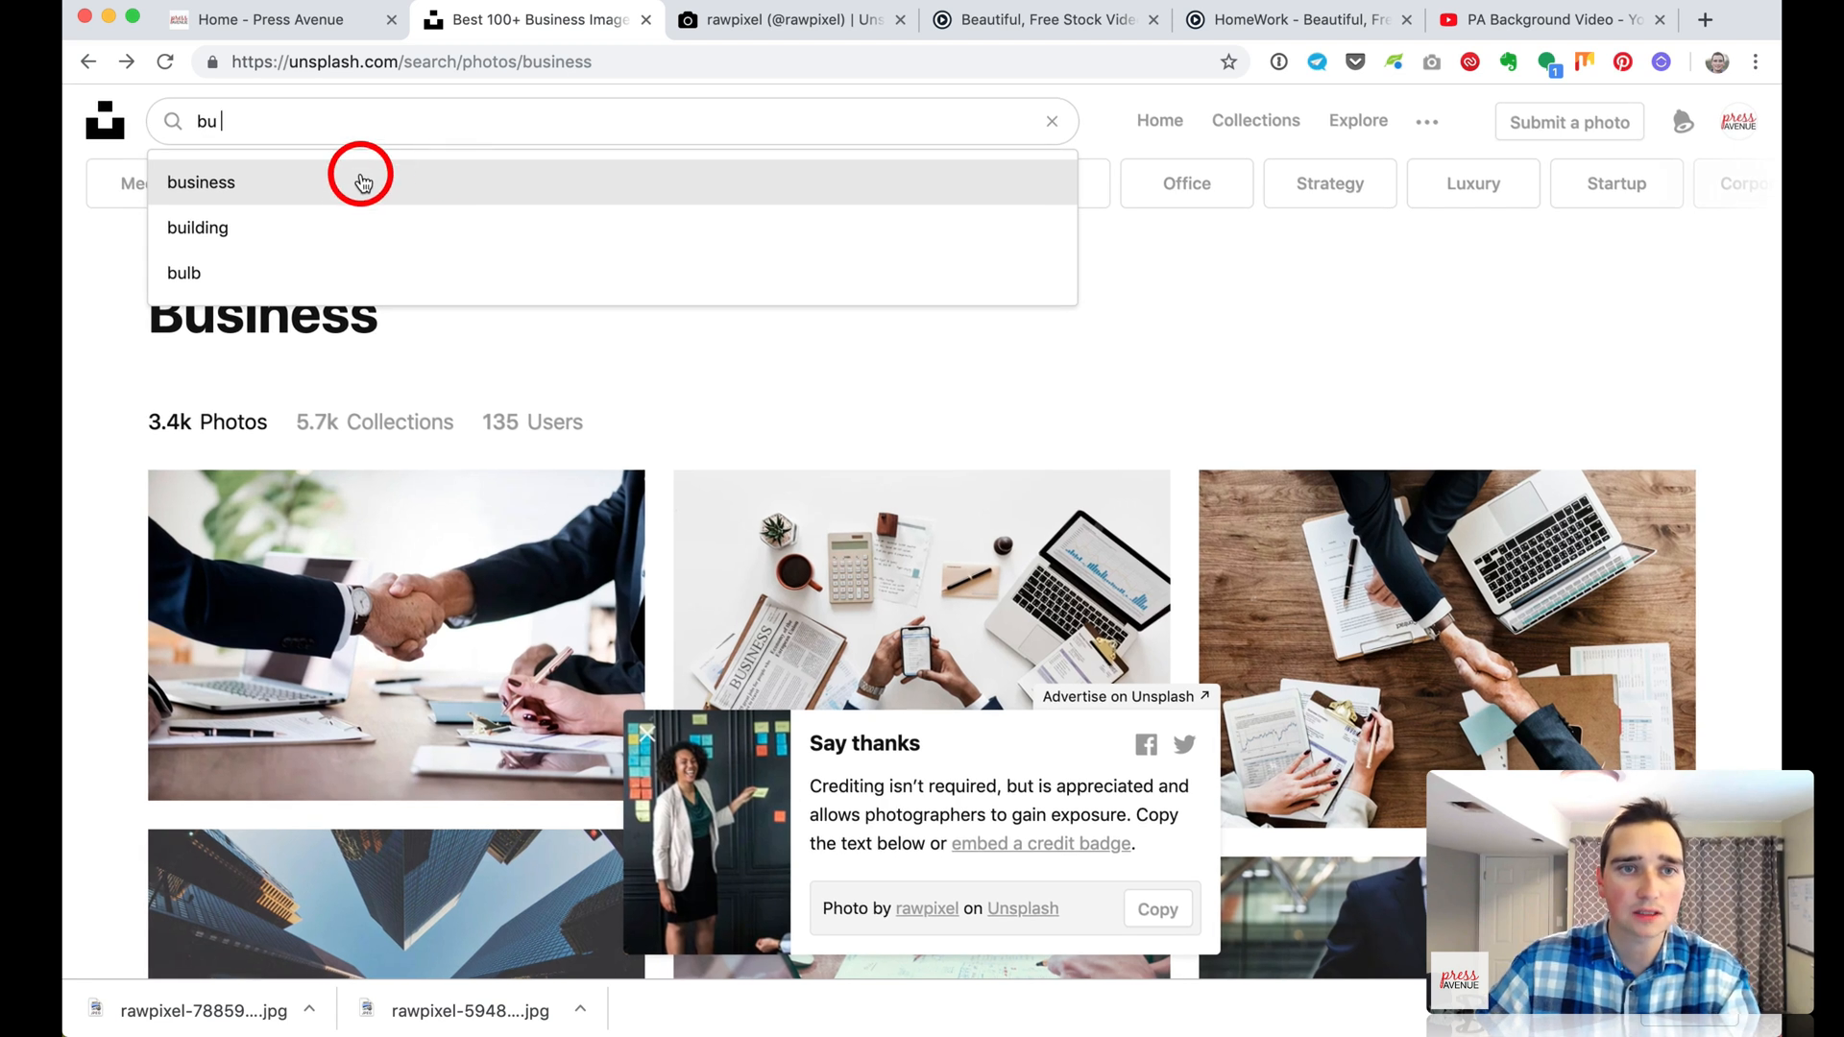
{"action": "left_click", "coordinate": [360, 179]}
{"action": "type", "text": "w"}
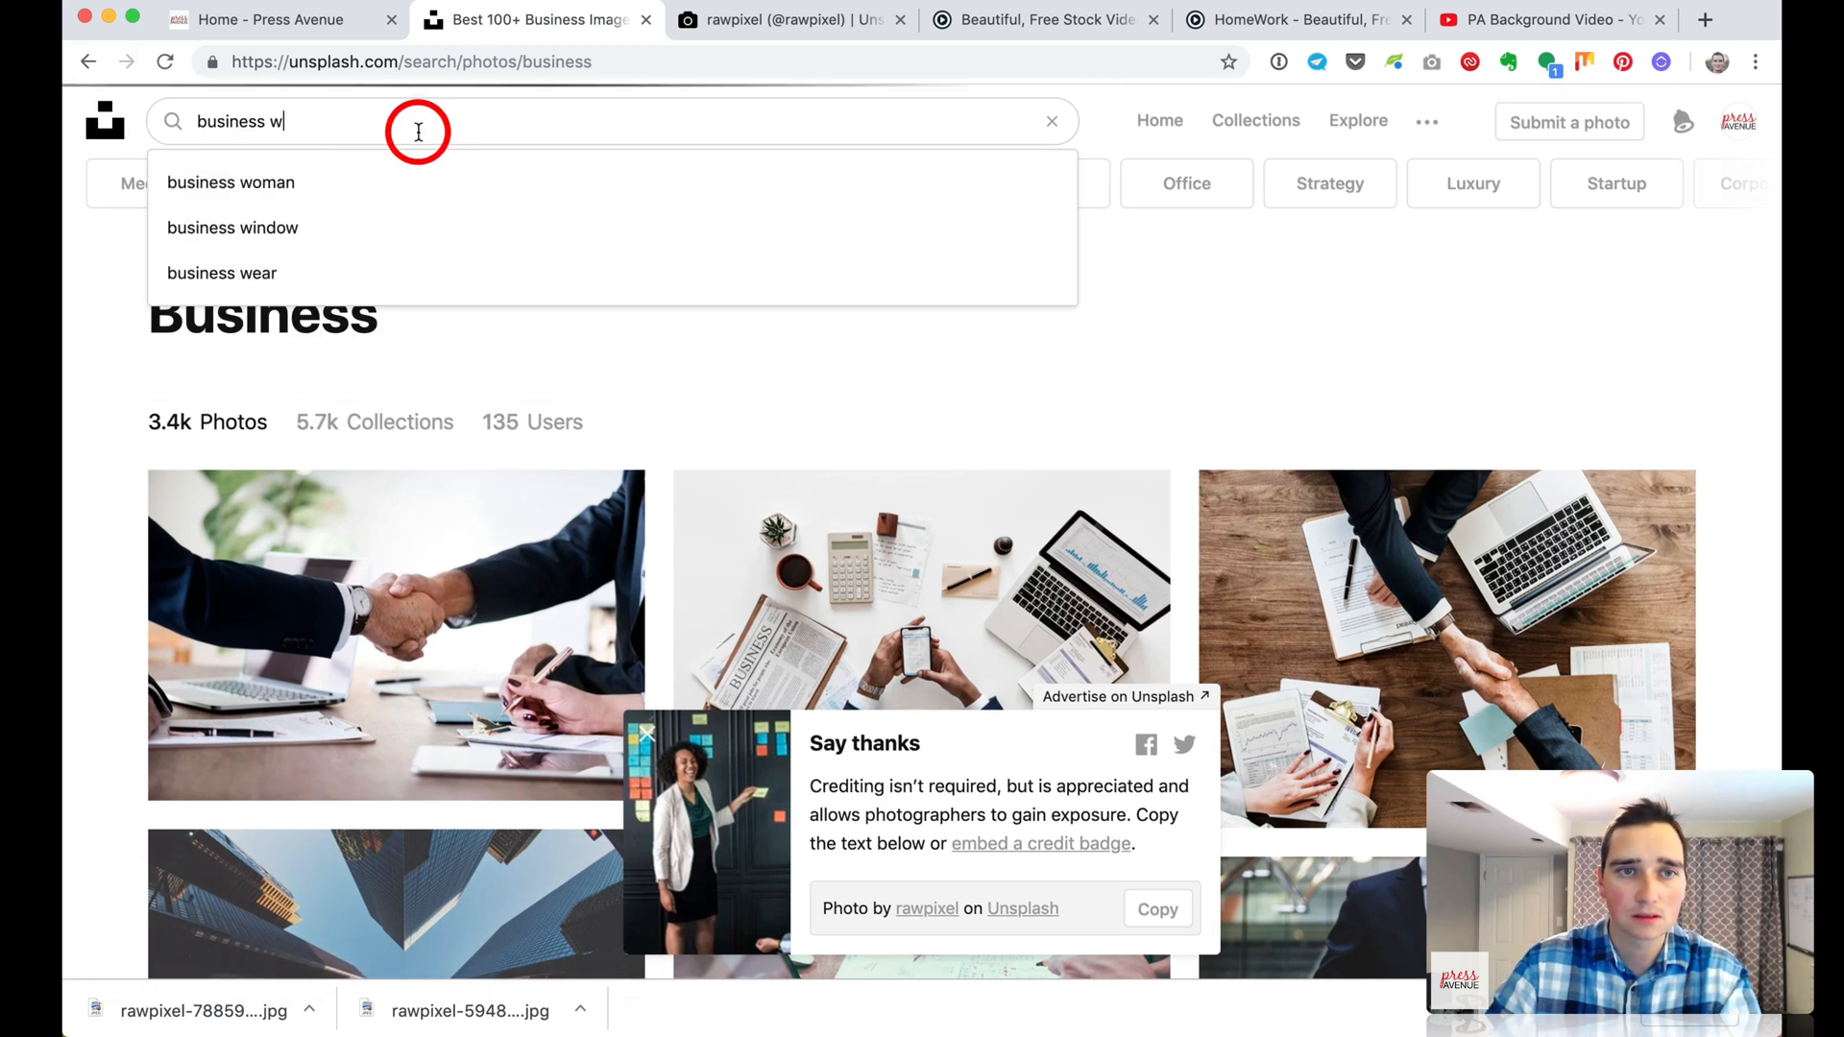
{"action": "left_click", "coordinate": [352, 179]}
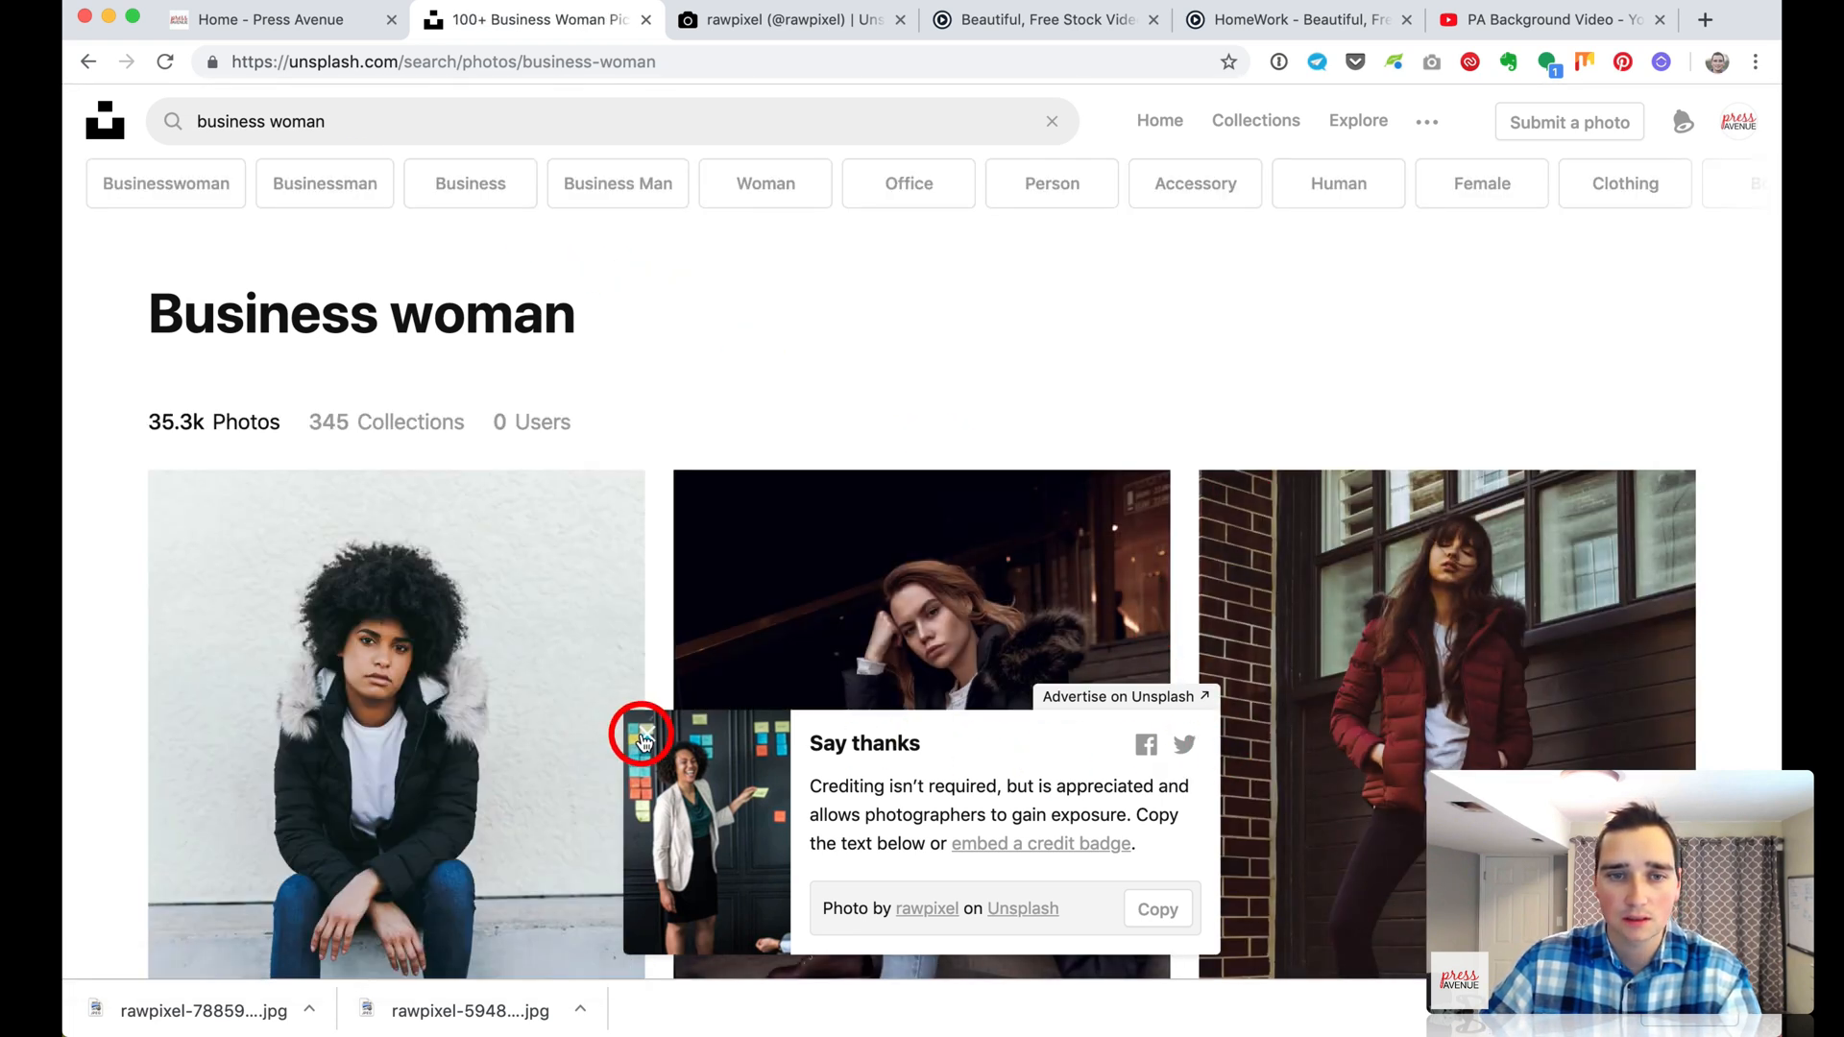
Download the rawpixel photo of the smiling woman in a striped blouse behind laptops from the "business woman" results
{"action": "left_click", "coordinate": [641, 739]}
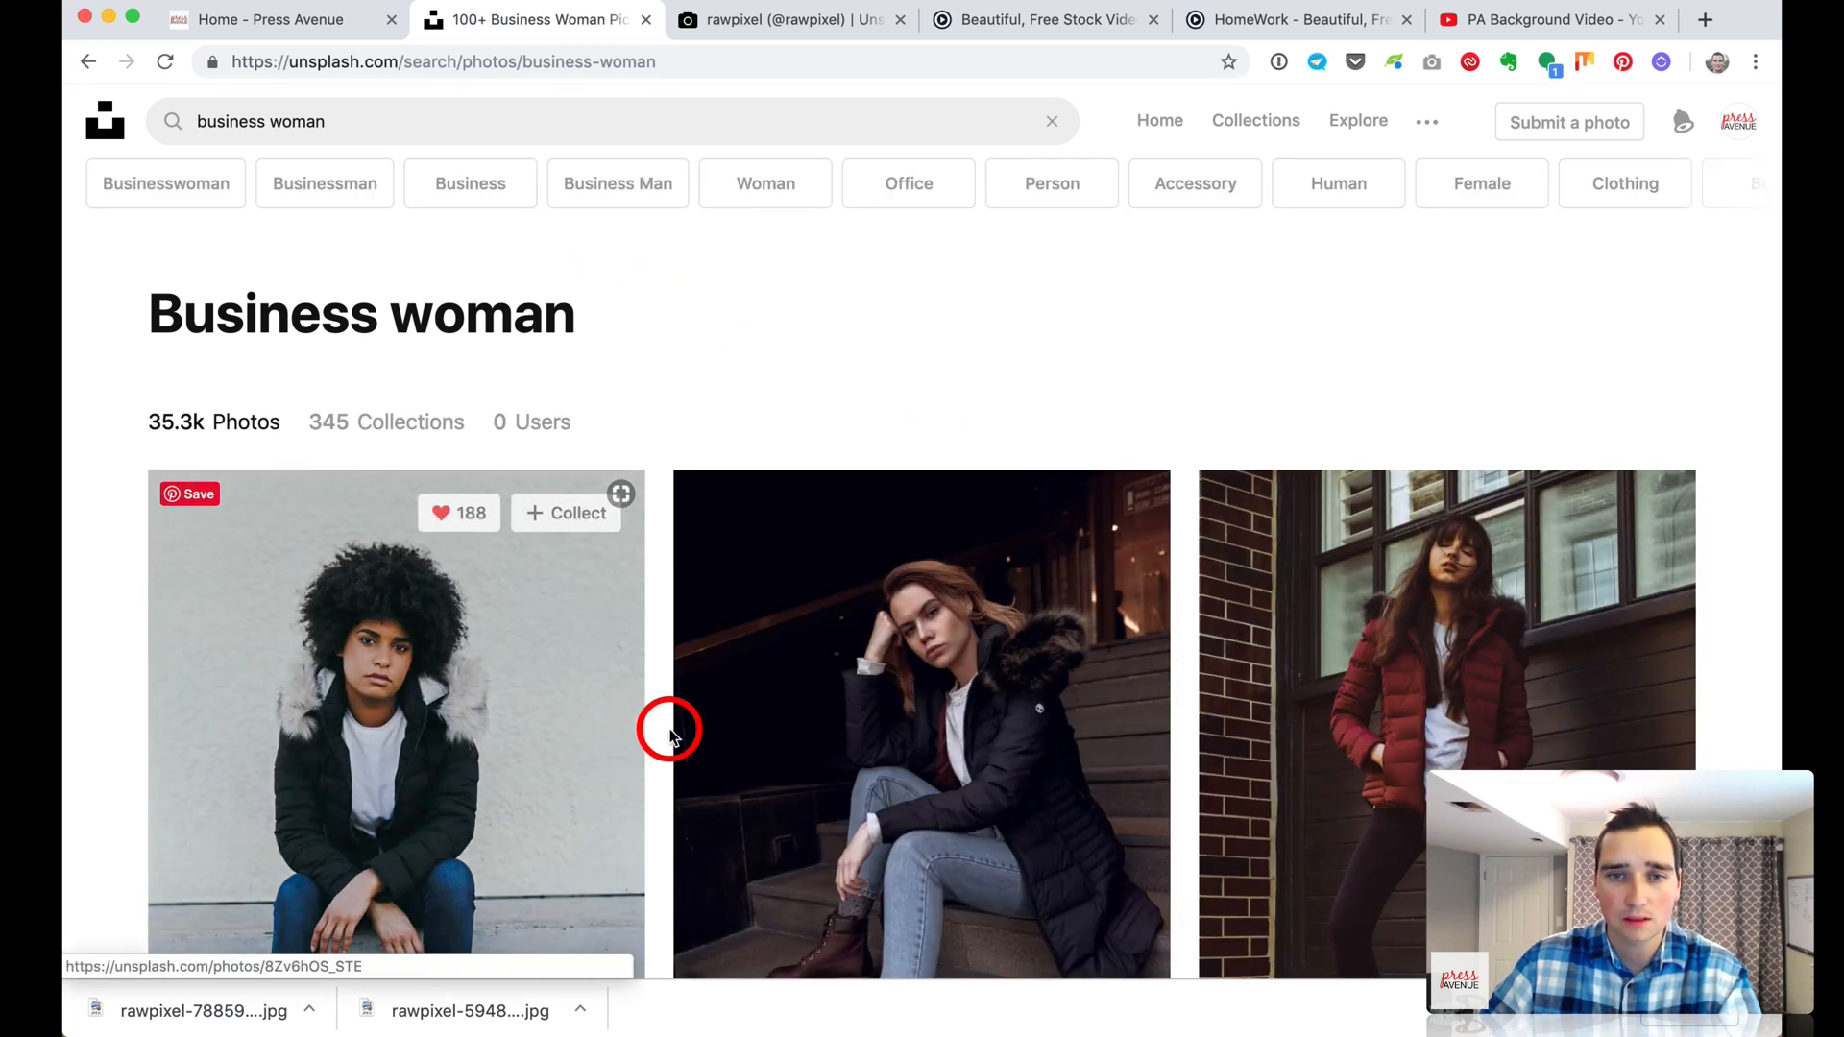
{"action": "scroll", "coordinate": [1033, 741], "scroll_direction": "down", "scroll_amount": 10}
{"action": "scroll", "coordinate": [1035, 742], "scroll_direction": "down", "scroll_amount": 3}
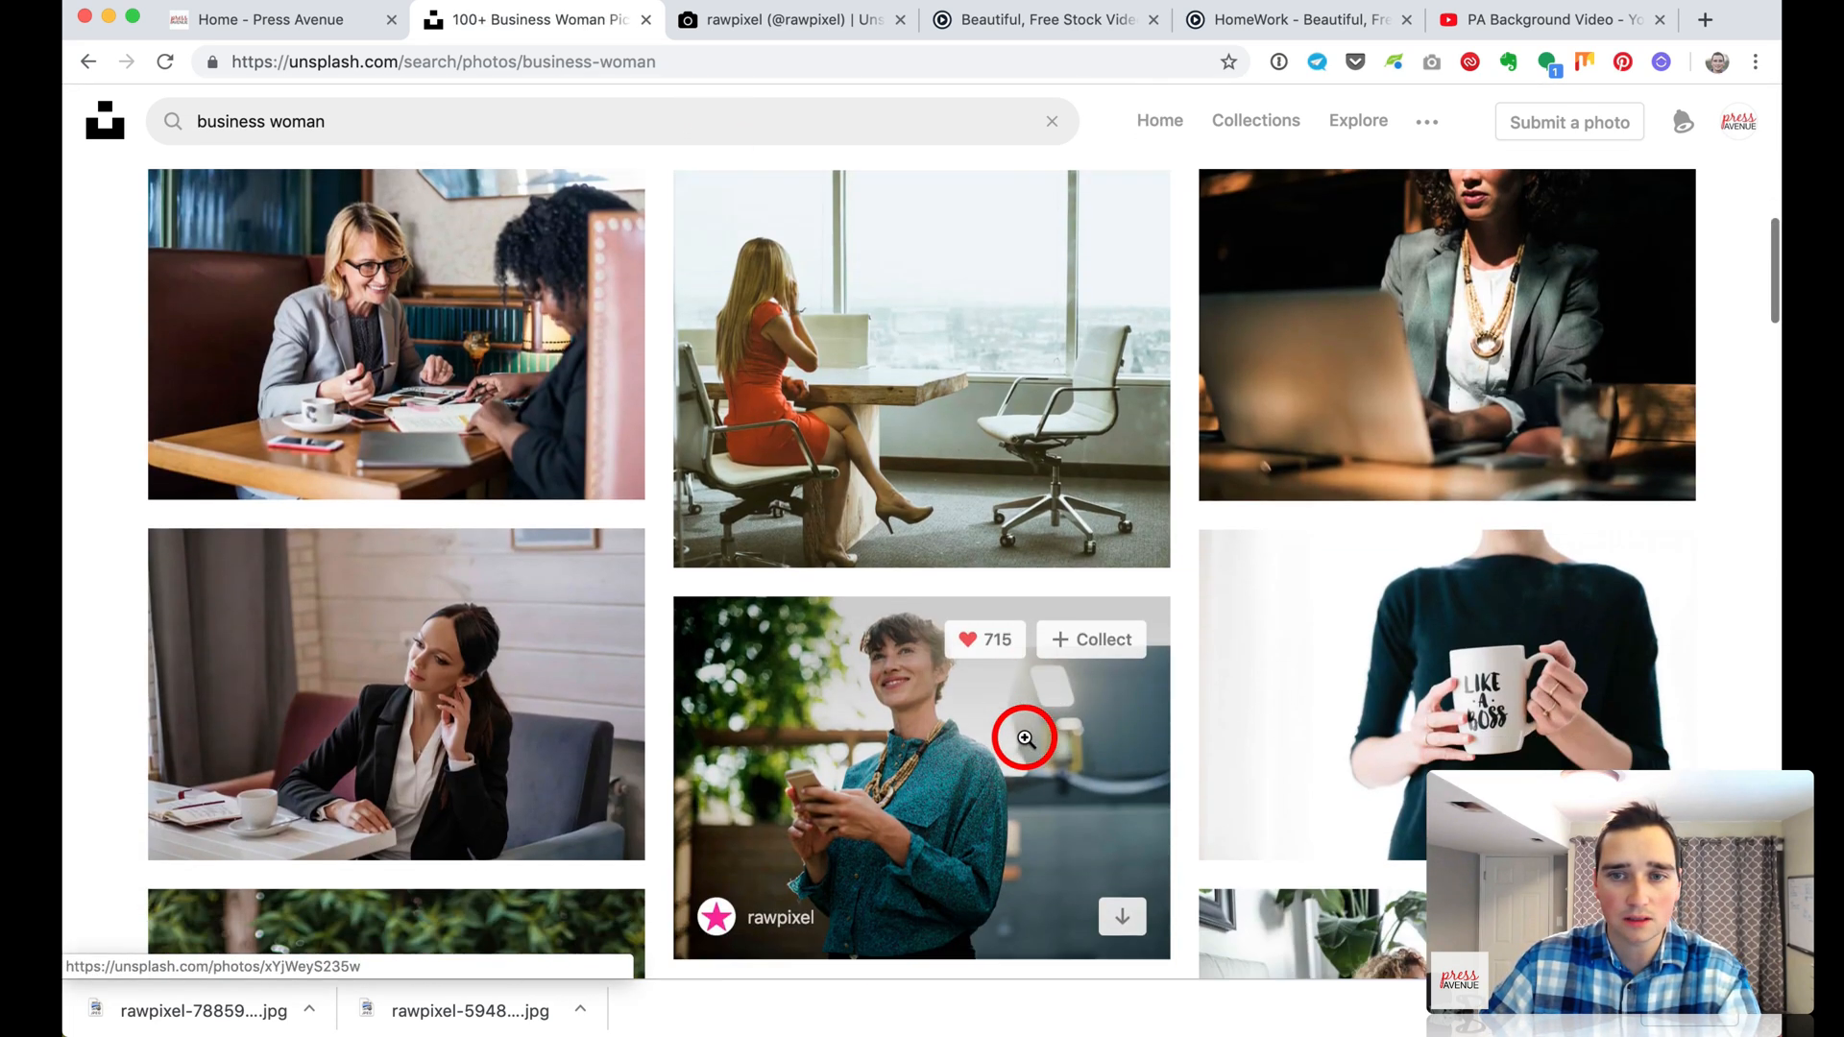
{"action": "scroll", "coordinate": [1025, 737], "scroll_direction": "down", "scroll_amount": 9}
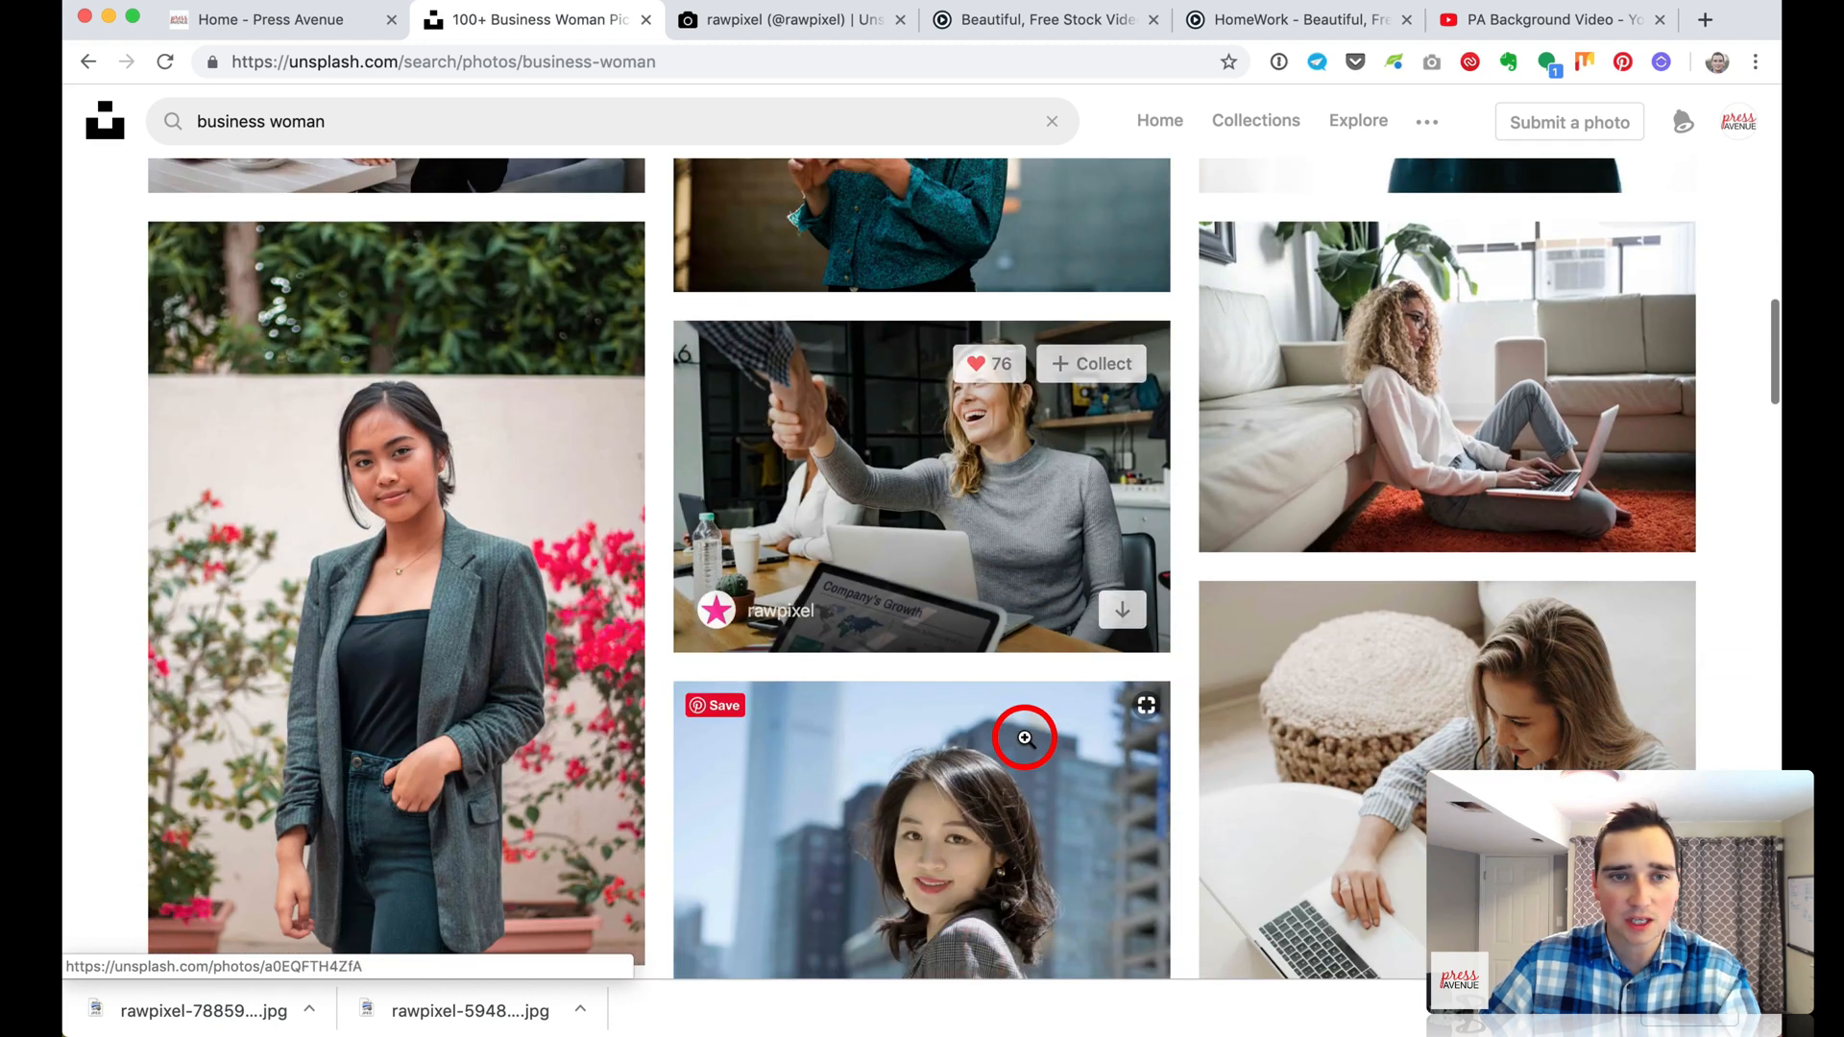
{"action": "scroll", "coordinate": [1025, 738], "scroll_direction": "down", "scroll_amount": 5}
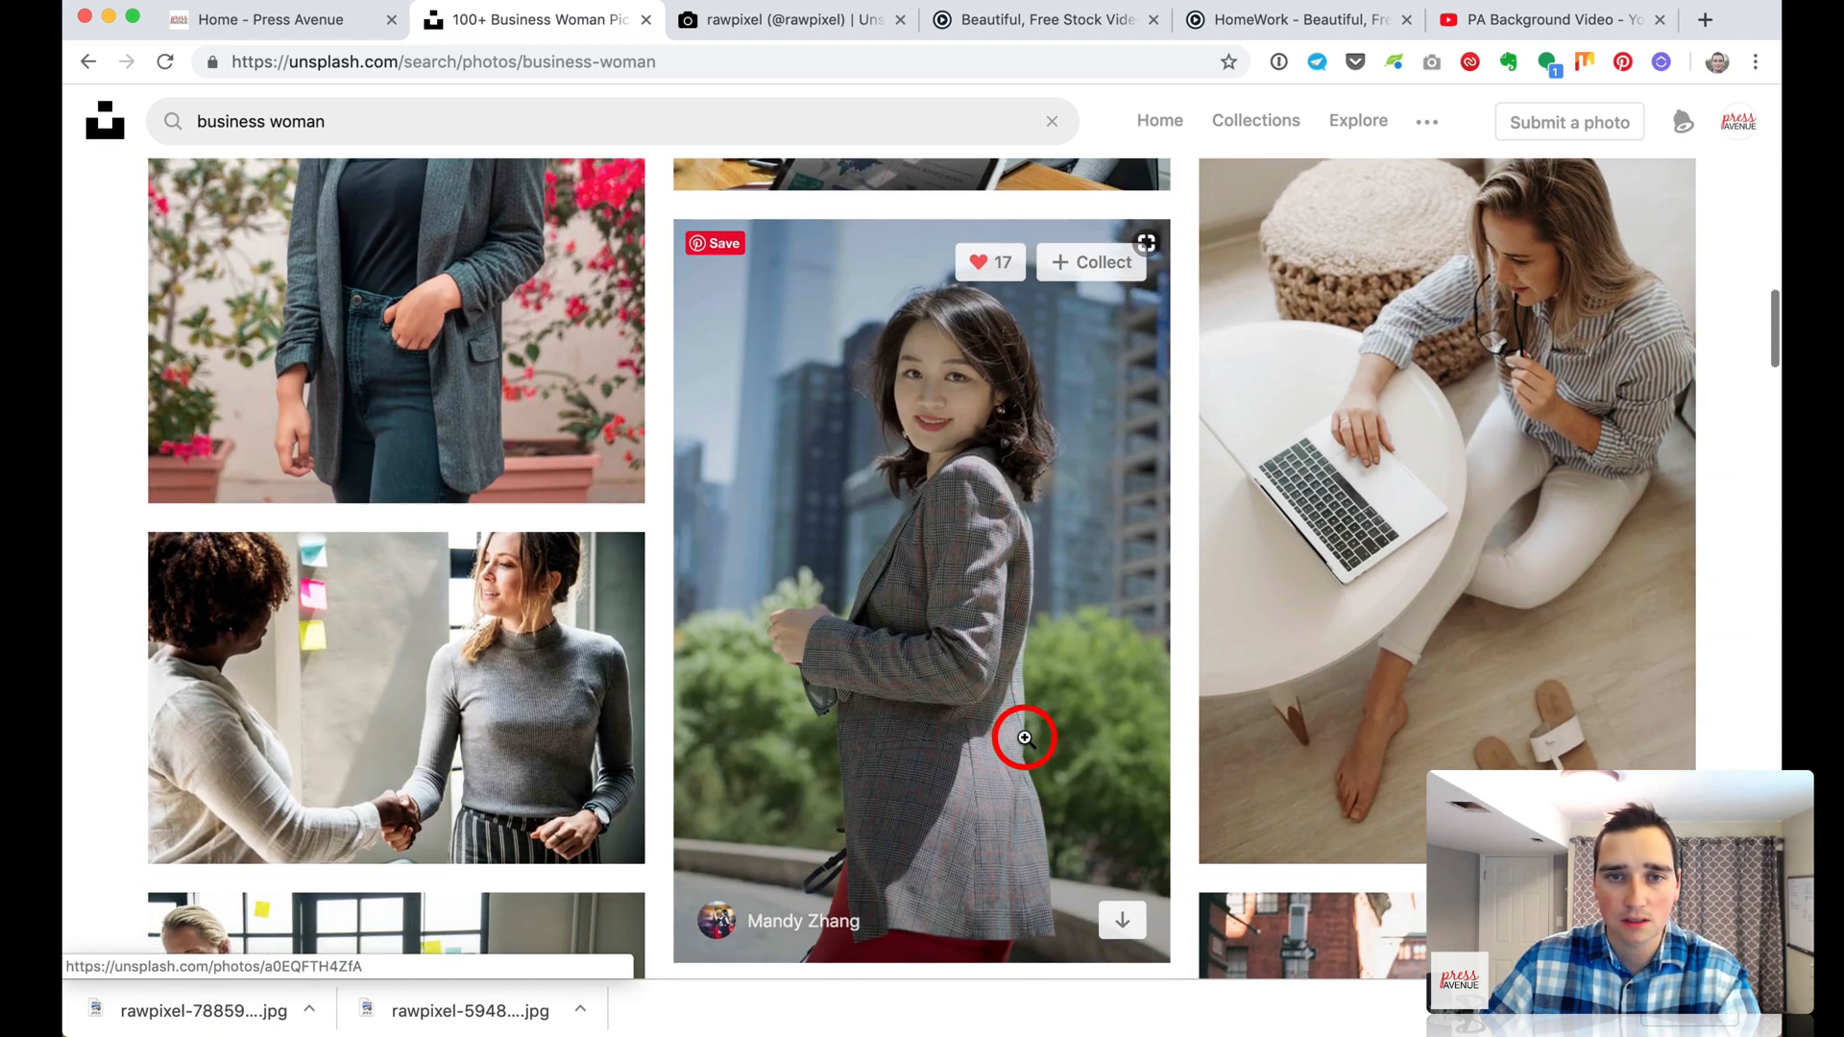
{"action": "scroll", "coordinate": [1025, 738], "scroll_direction": "down", "scroll_amount": 9}
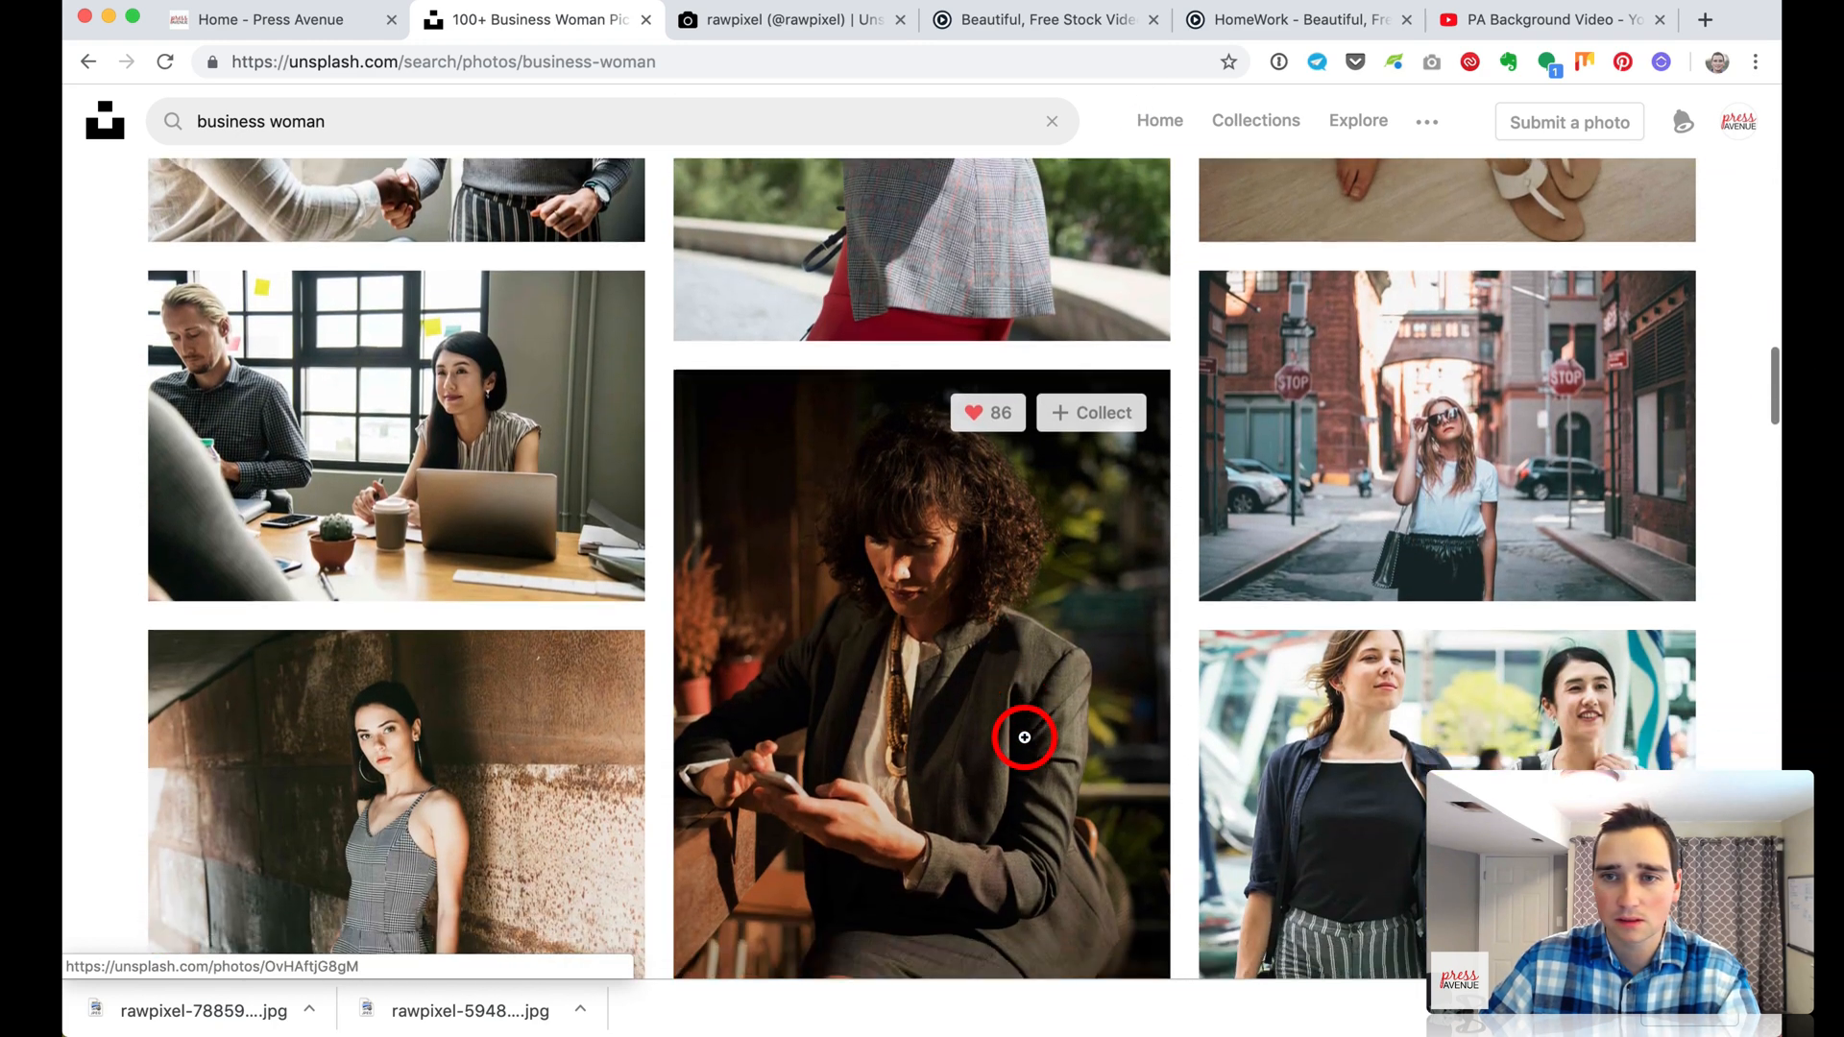
{"action": "scroll", "coordinate": [1025, 738], "scroll_direction": "down", "scroll_amount": 3}
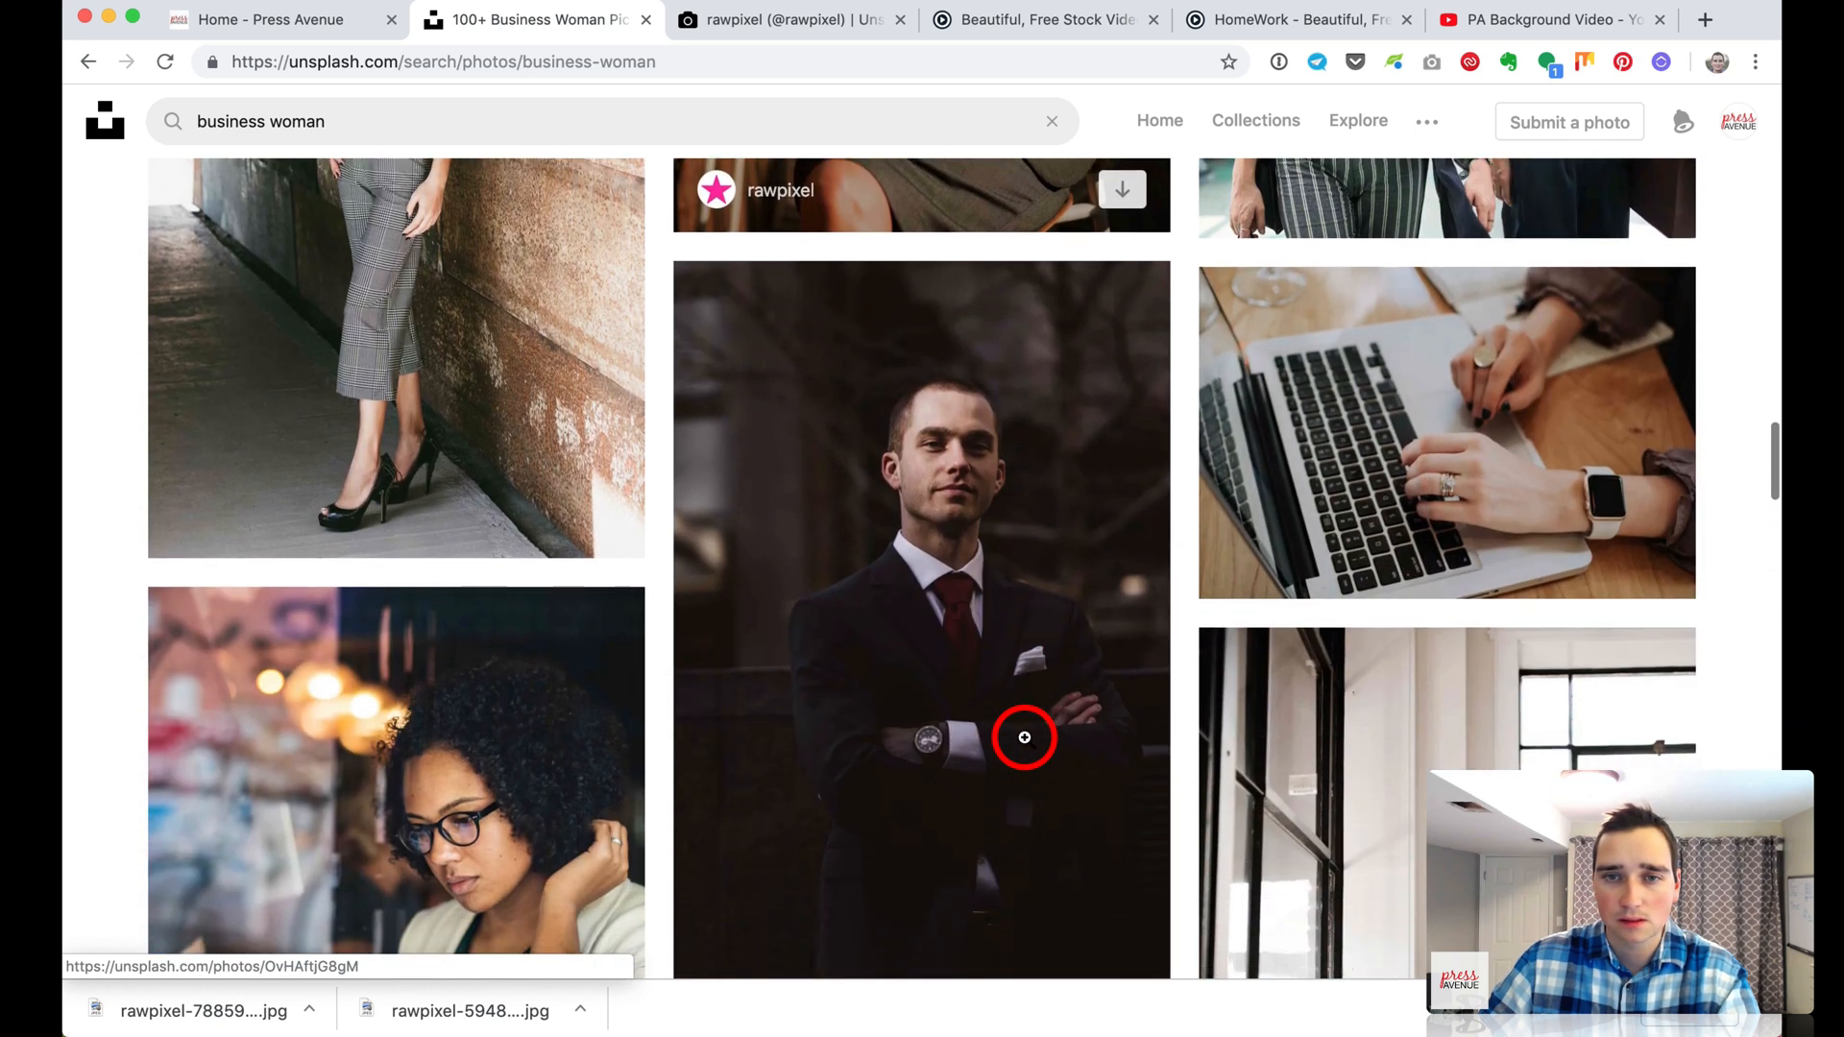
{"action": "scroll", "coordinate": [1105, 444], "scroll_direction": "down", "scroll_amount": 12}
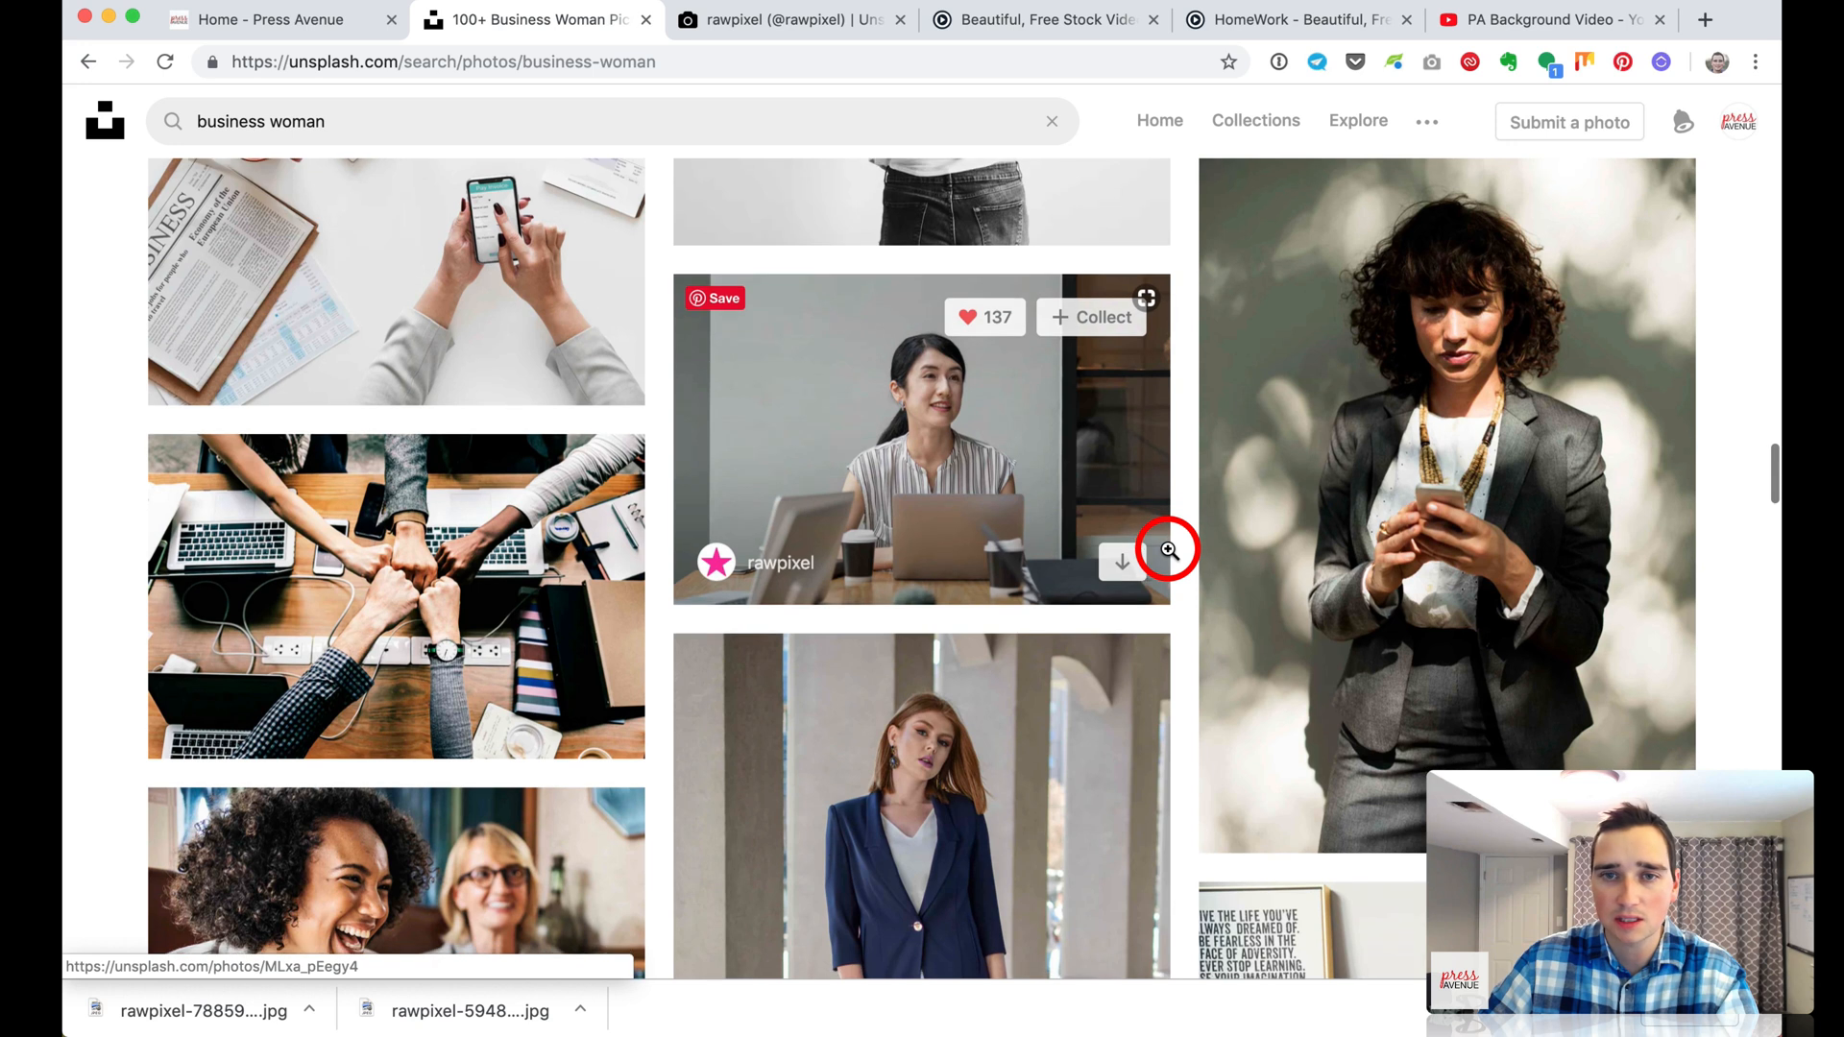
{"action": "scroll", "coordinate": [1169, 549], "scroll_direction": "up", "scroll_amount": 3}
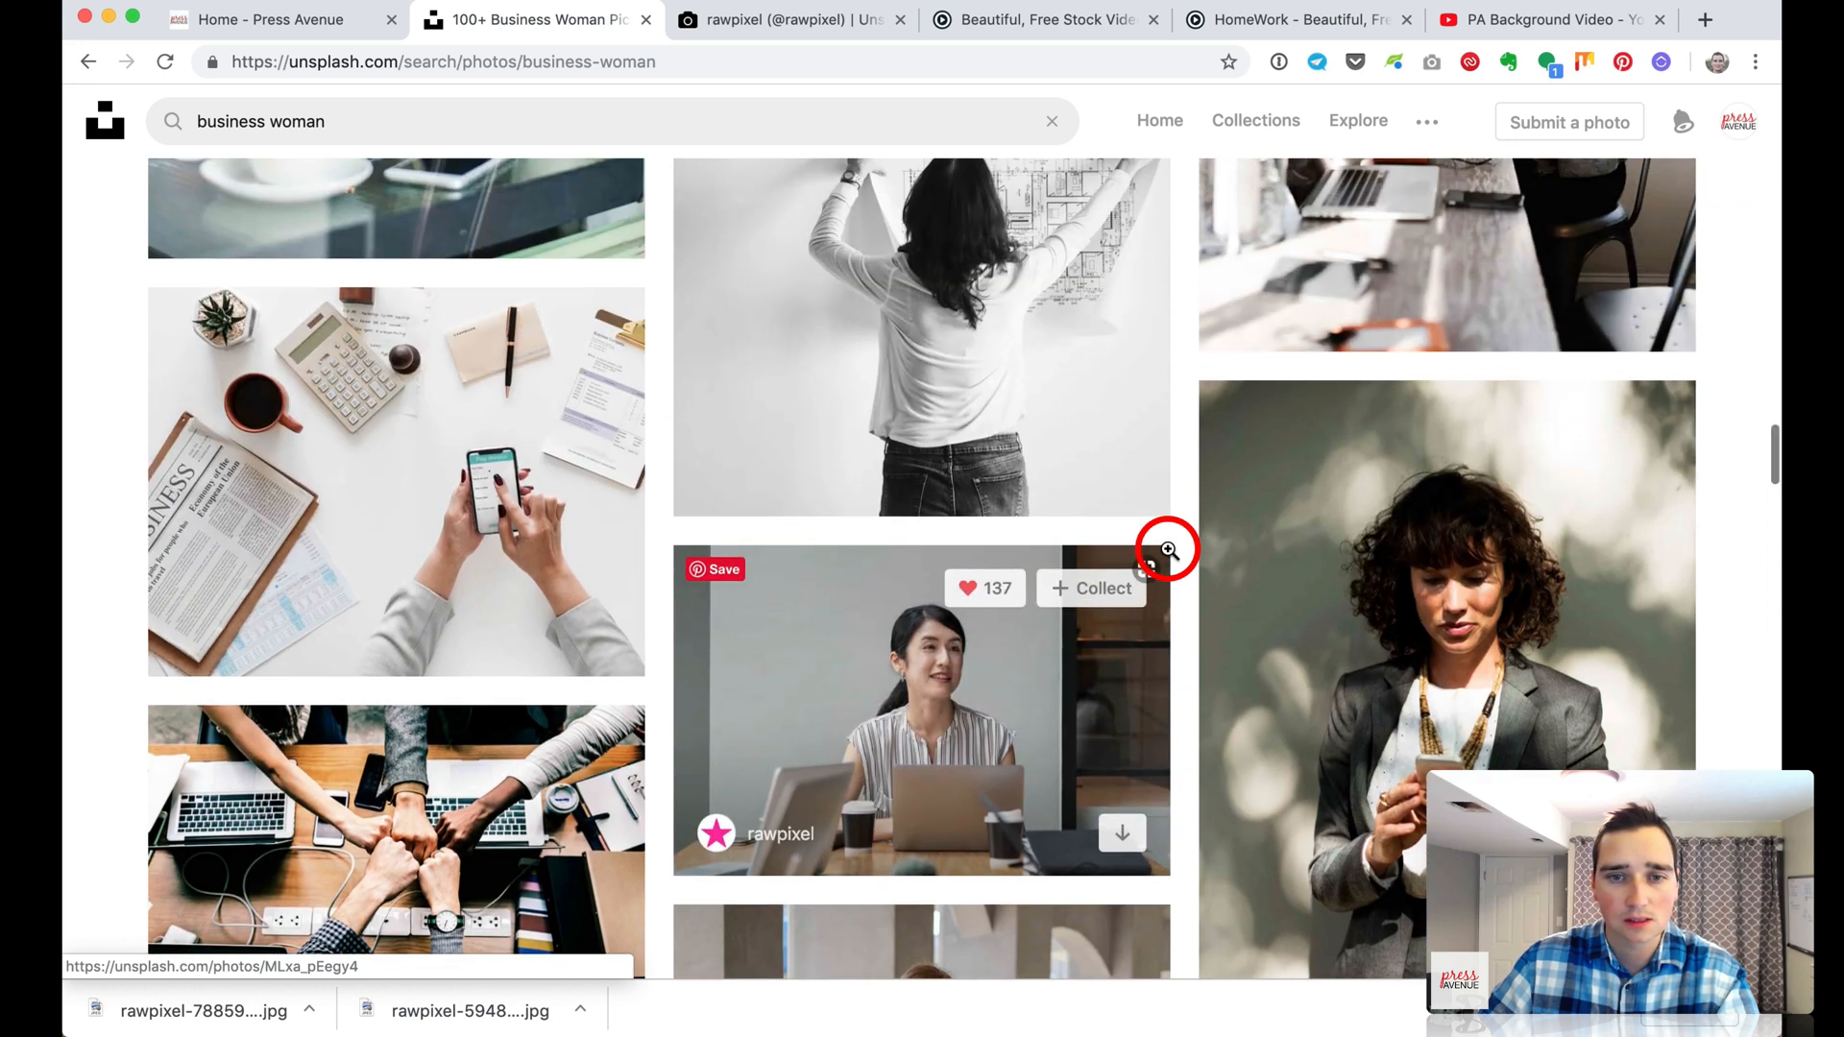
{"action": "scroll", "coordinate": [1169, 549], "scroll_direction": "down", "scroll_amount": 3}
{"action": "left_click", "coordinate": [1049, 521]}
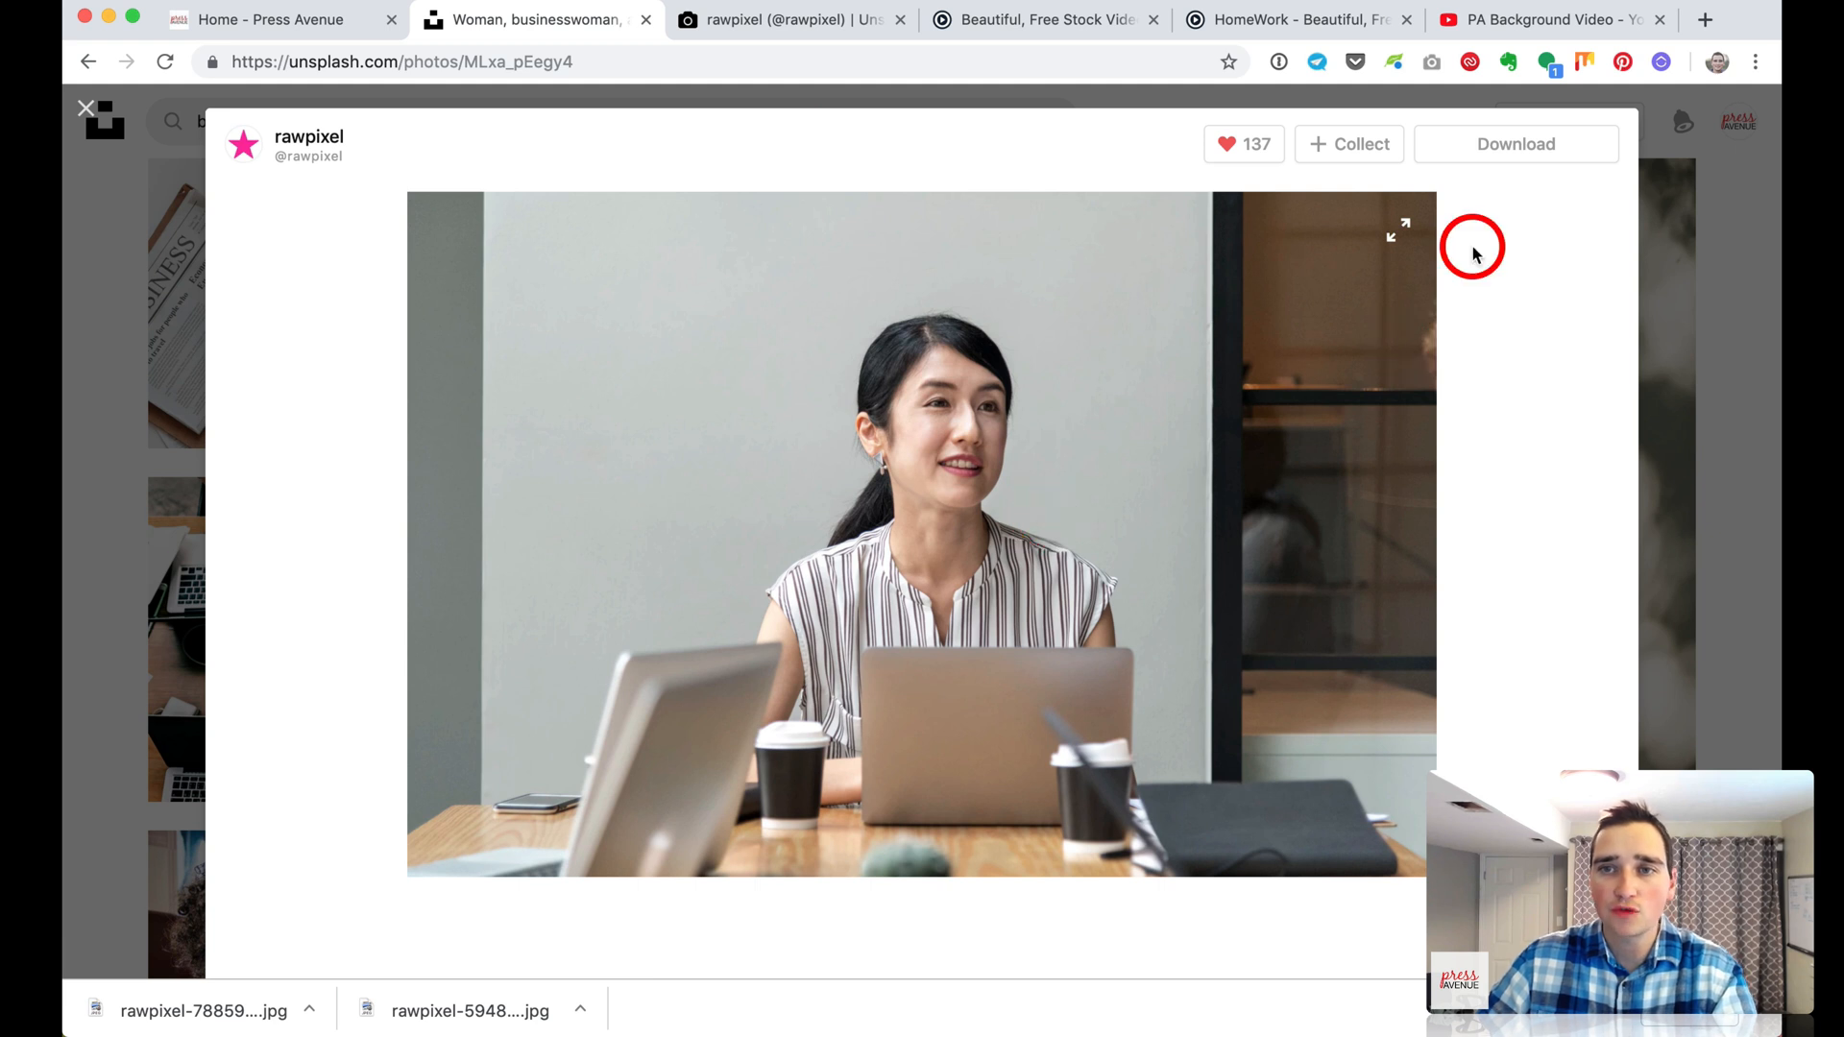
{"action": "left_click", "coordinate": [1518, 154]}
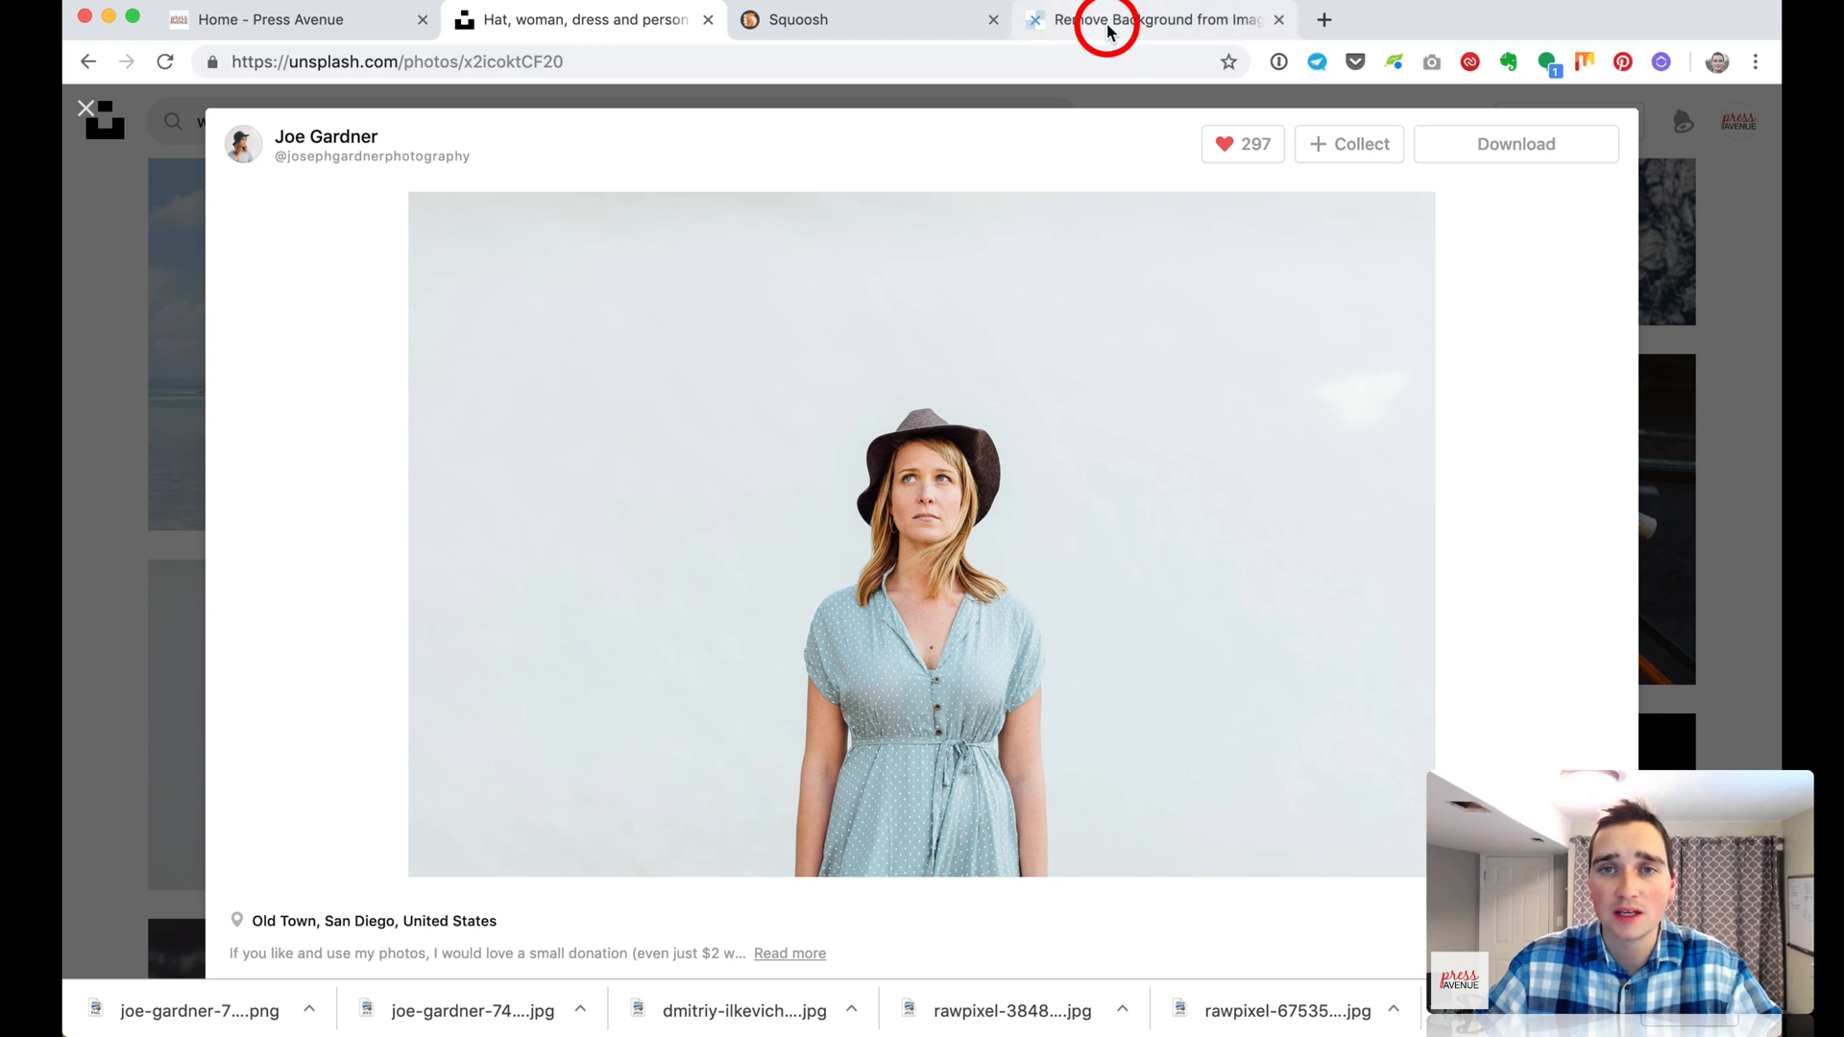
Switch to remove.bg, reload its start page and try removing the background from the rawpixel photo of the woman behind laptops
{"action": "left_click_drag", "start_coordinate": [1107, 29], "coordinate": [1107, 30]}
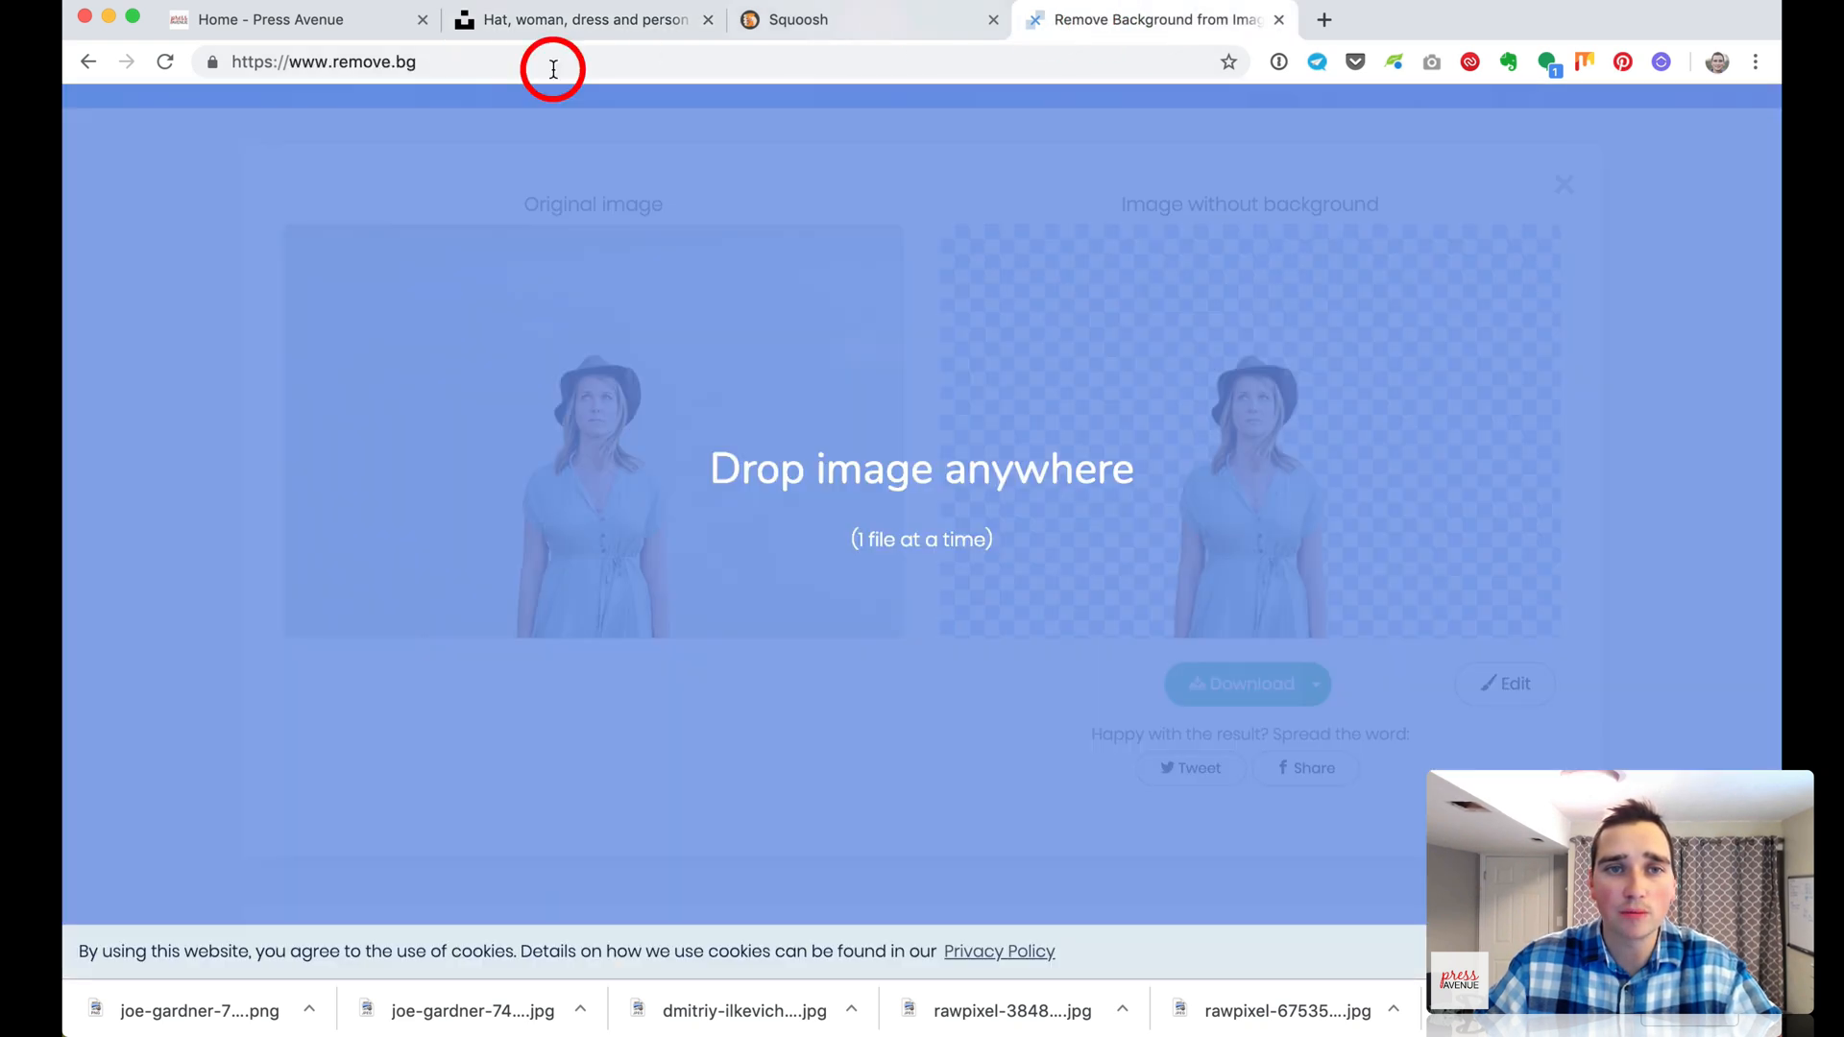
{"action": "left_click", "coordinate": [458, 62]}
{"action": "key", "text": "Return"}
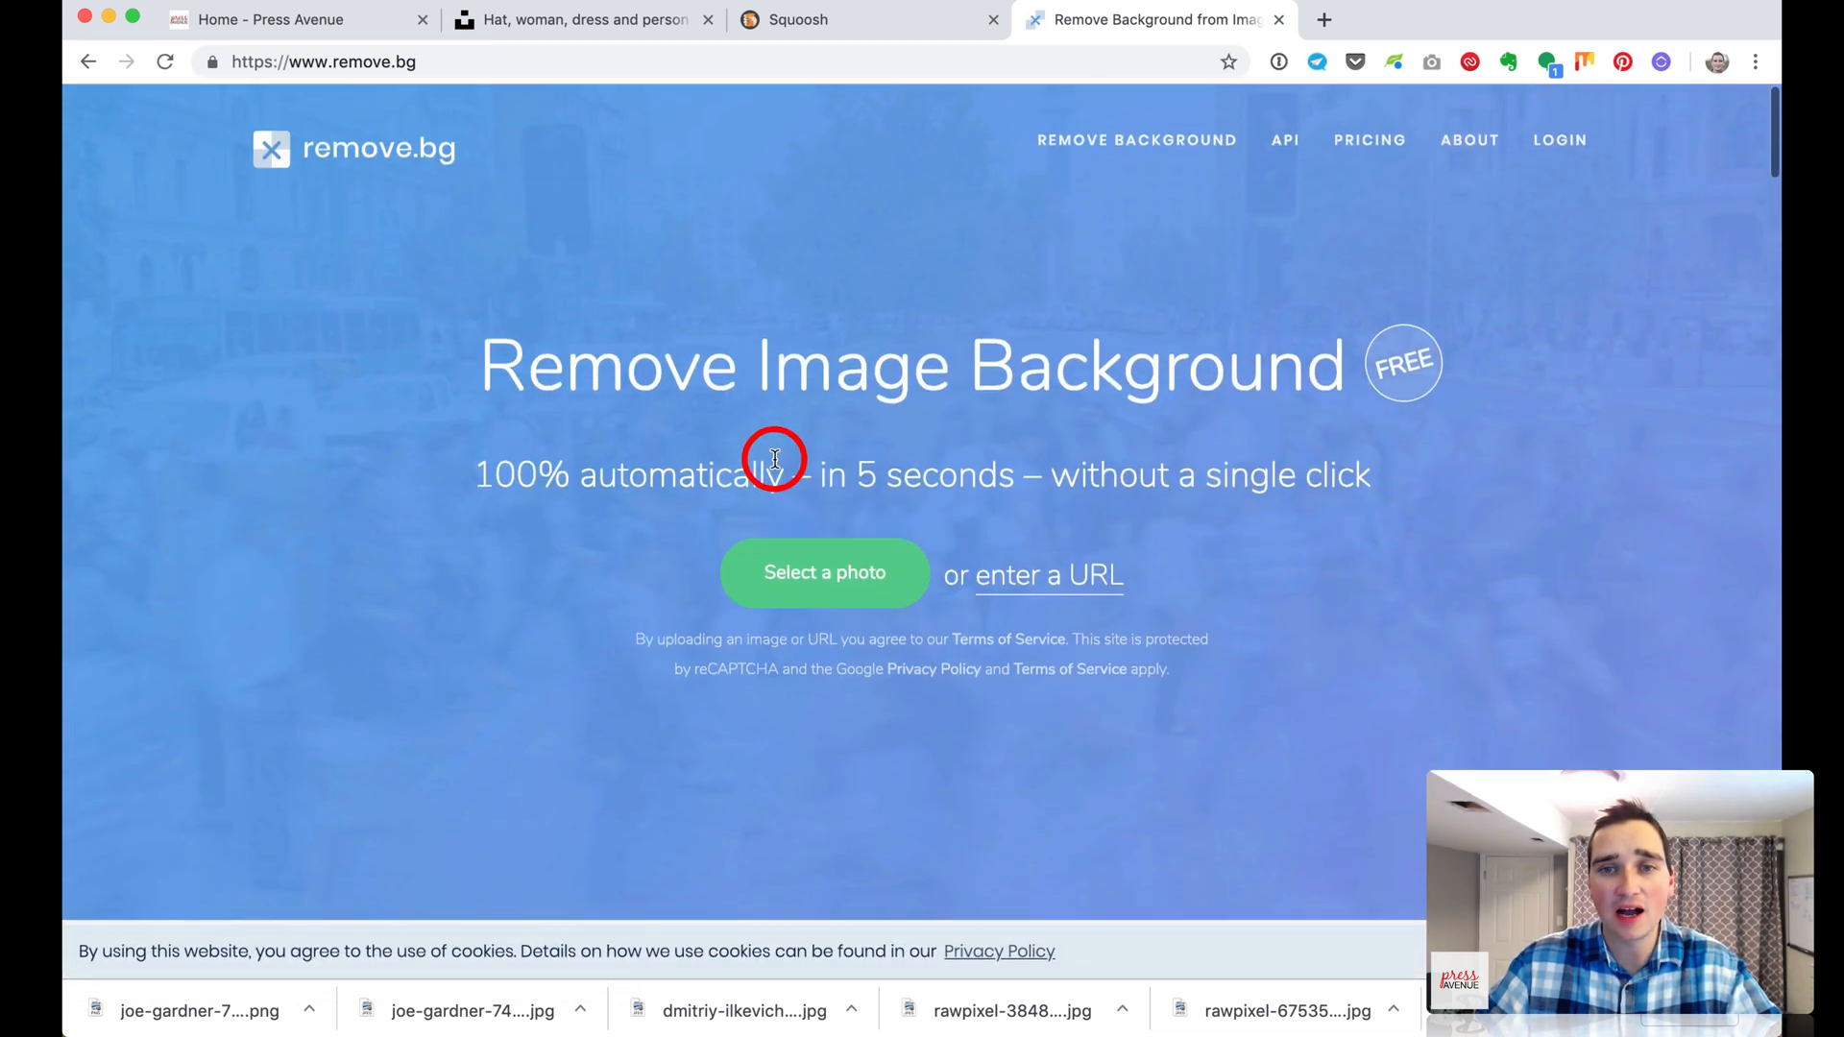
{"action": "left_click_drag", "start_coordinate": [727, 356], "coordinate": [1216, 363]}
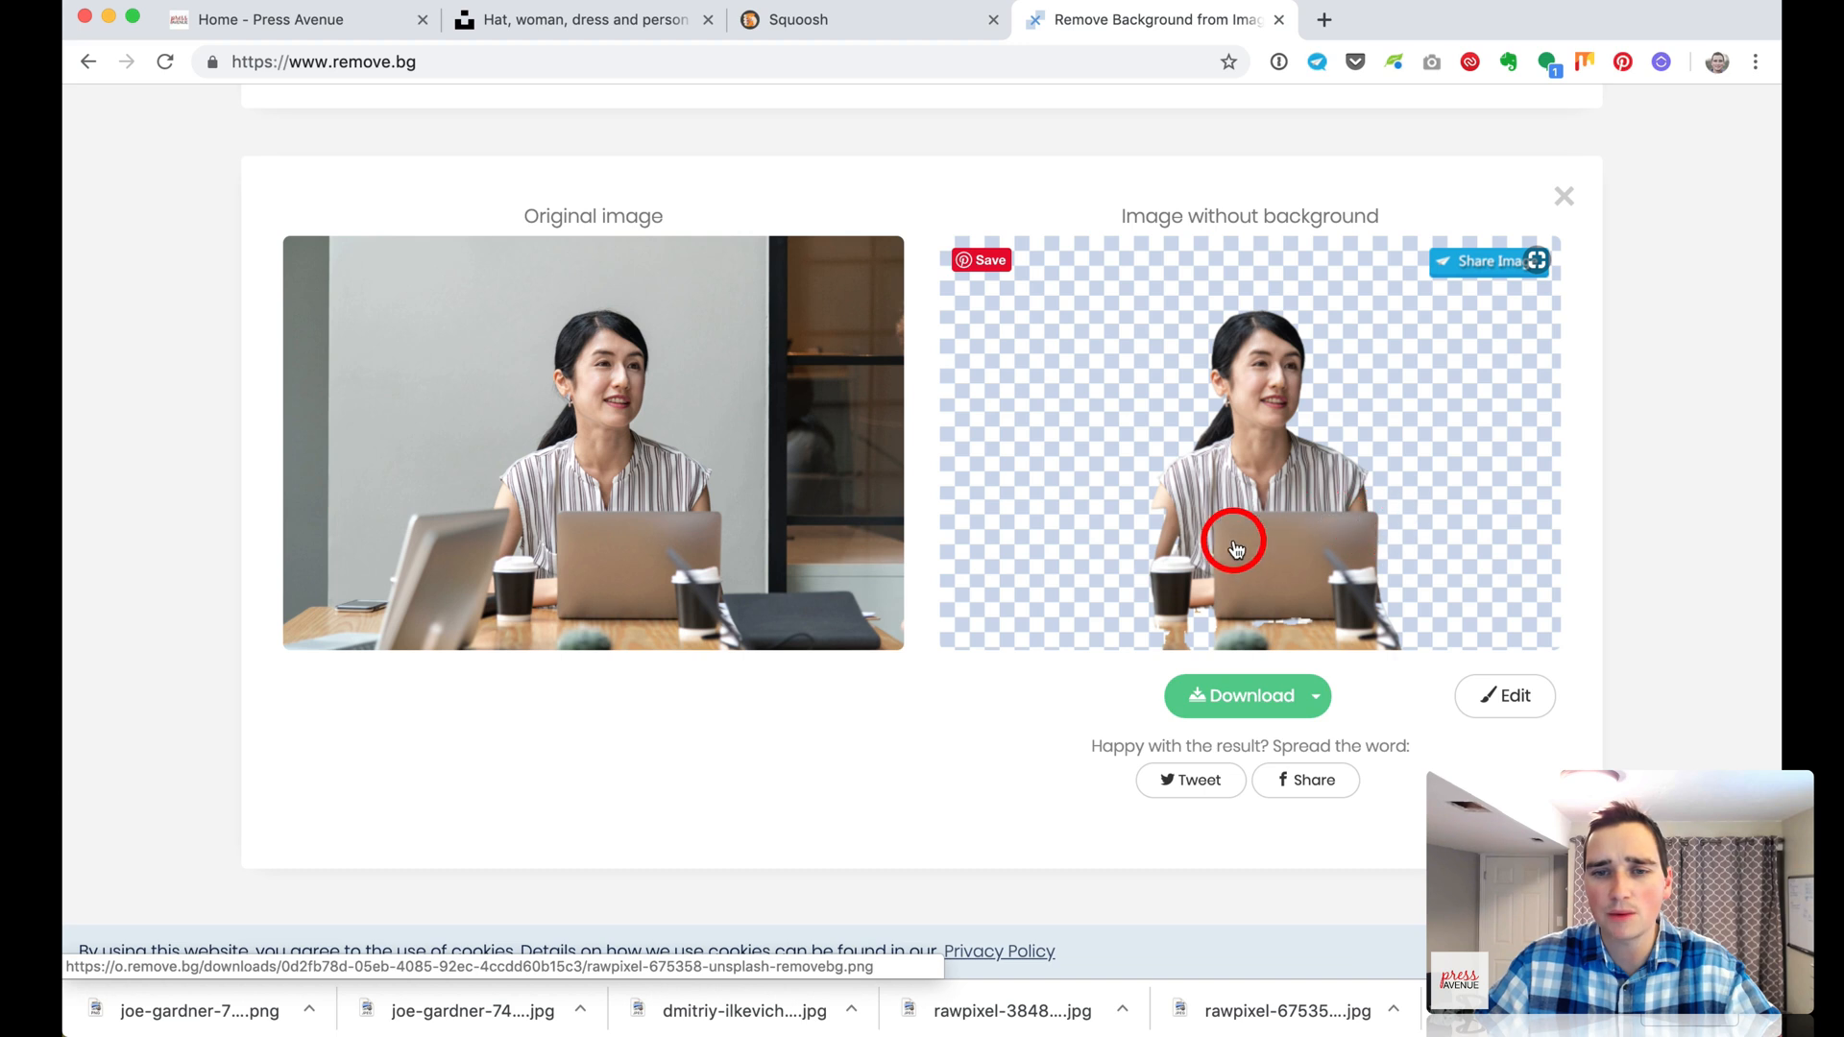
{"action": "scroll", "coordinate": [1008, 481], "scroll_direction": "up", "scroll_amount": 15}
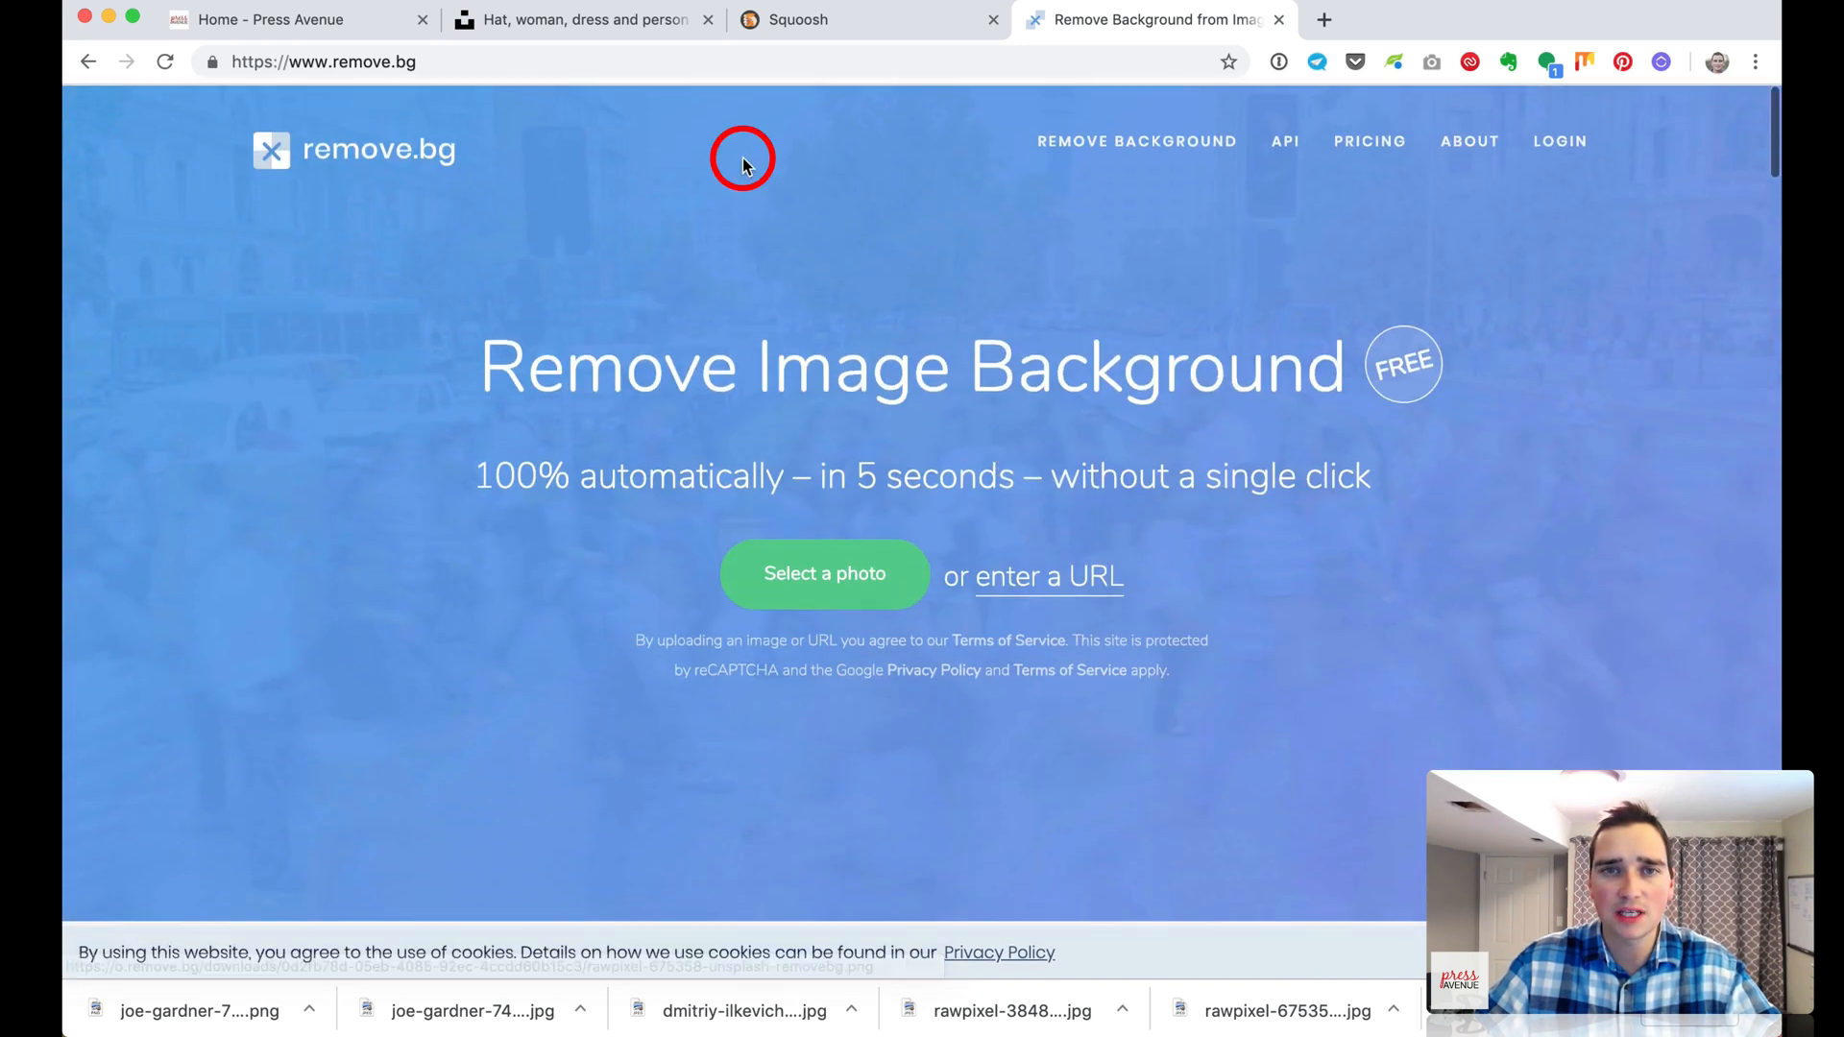
Download the Unsplash photo of the woman in a hat and blue dress, and remove its background with remove.bg
{"action": "left_click", "coordinate": [542, 19]}
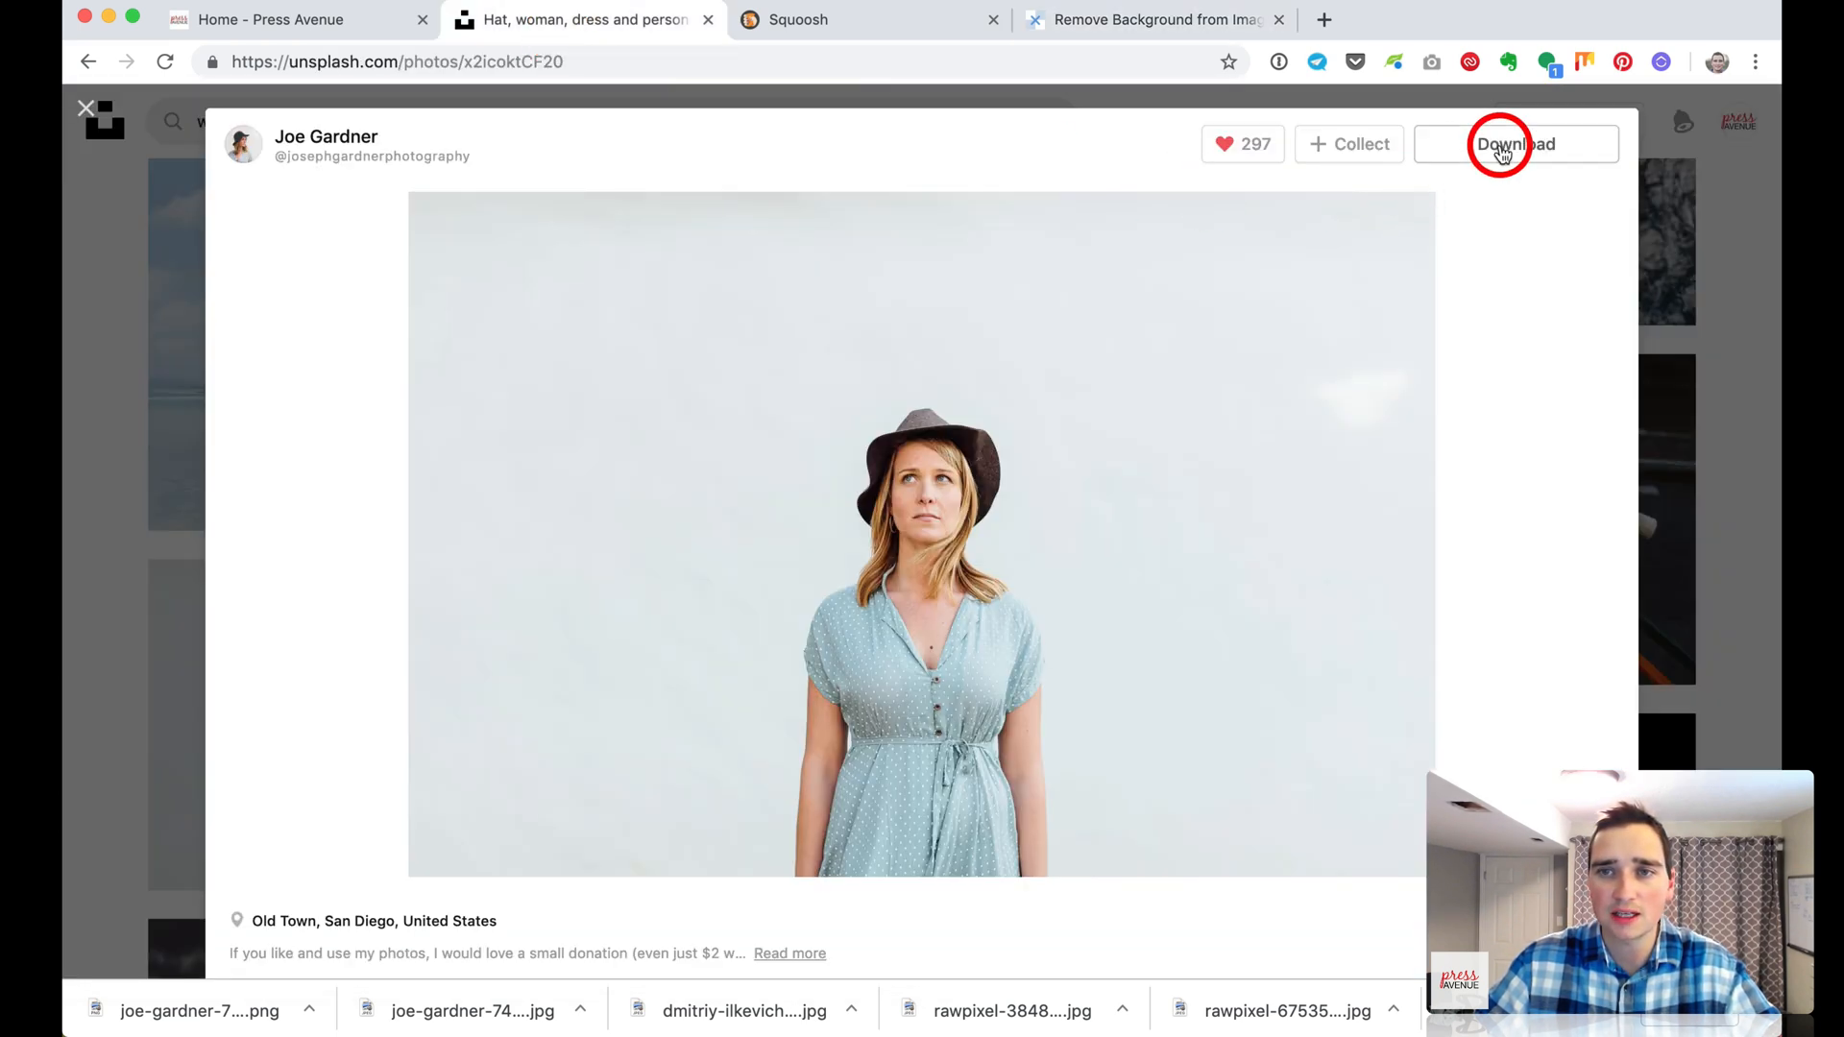
{"action": "left_click", "coordinate": [1501, 146]}
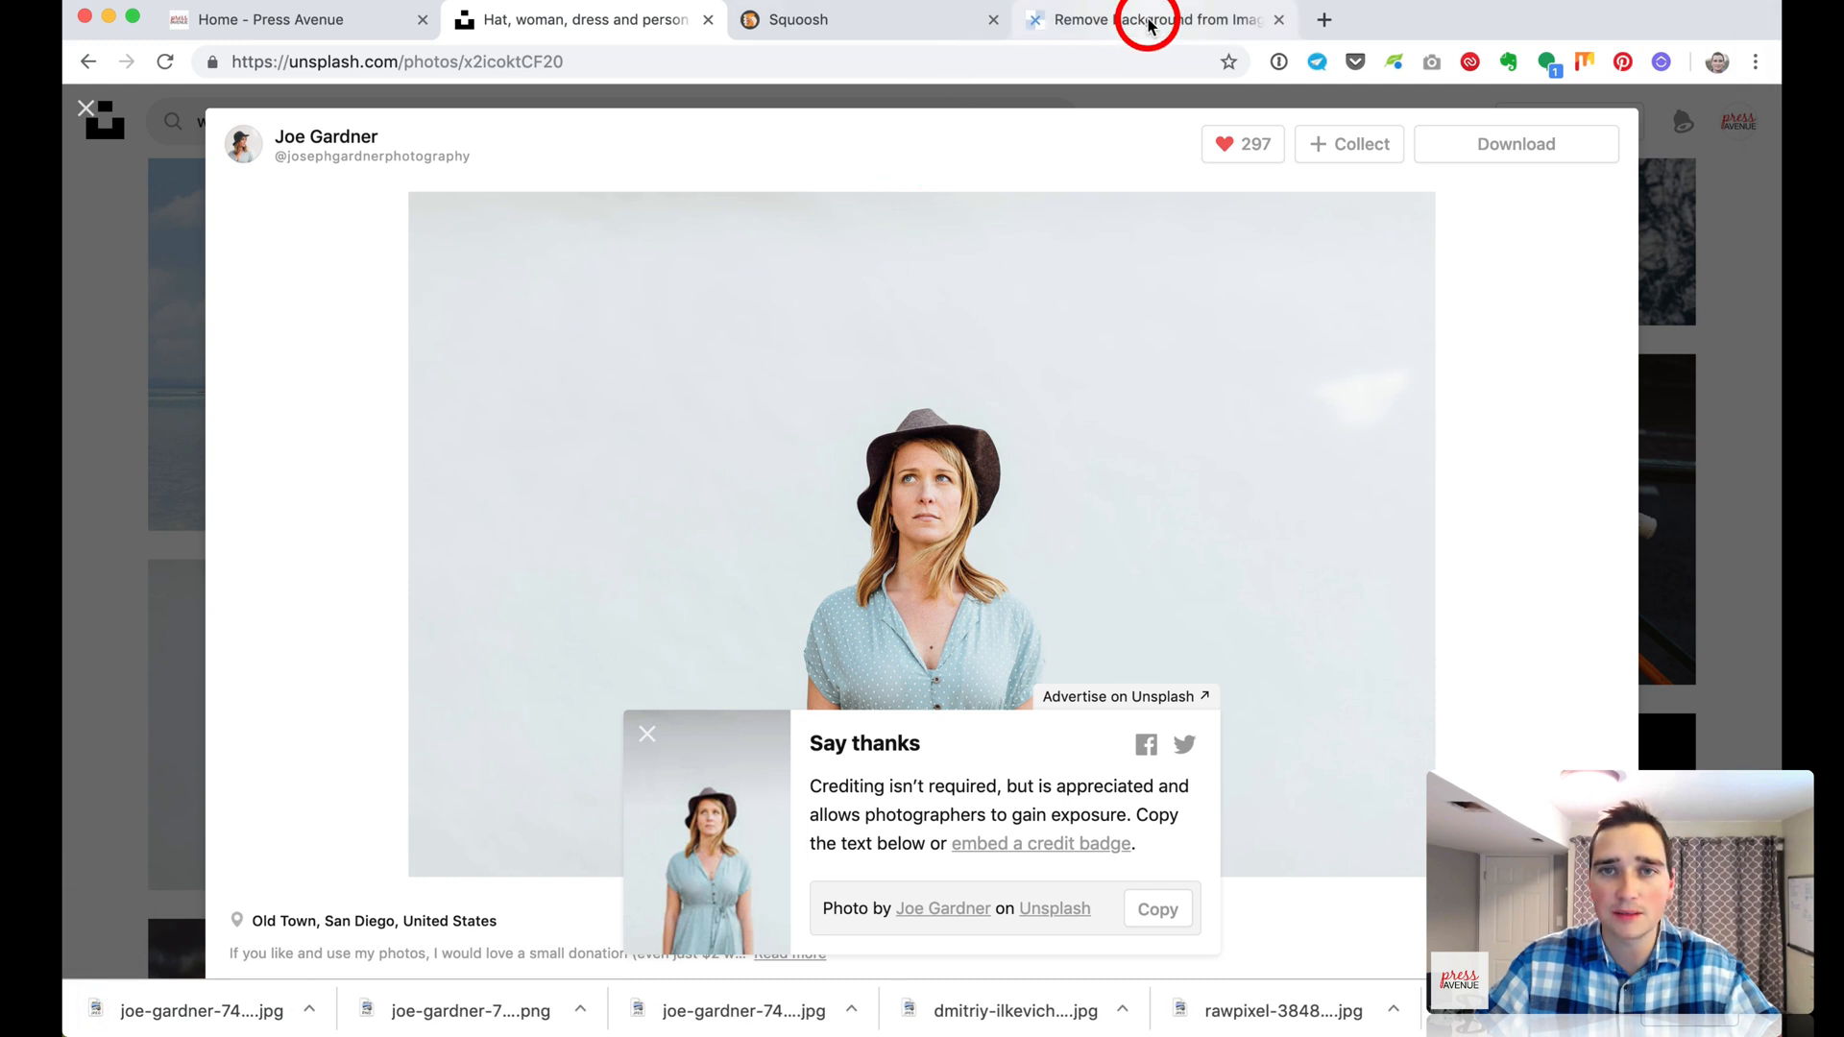
{"action": "left_click", "coordinate": [1148, 23]}
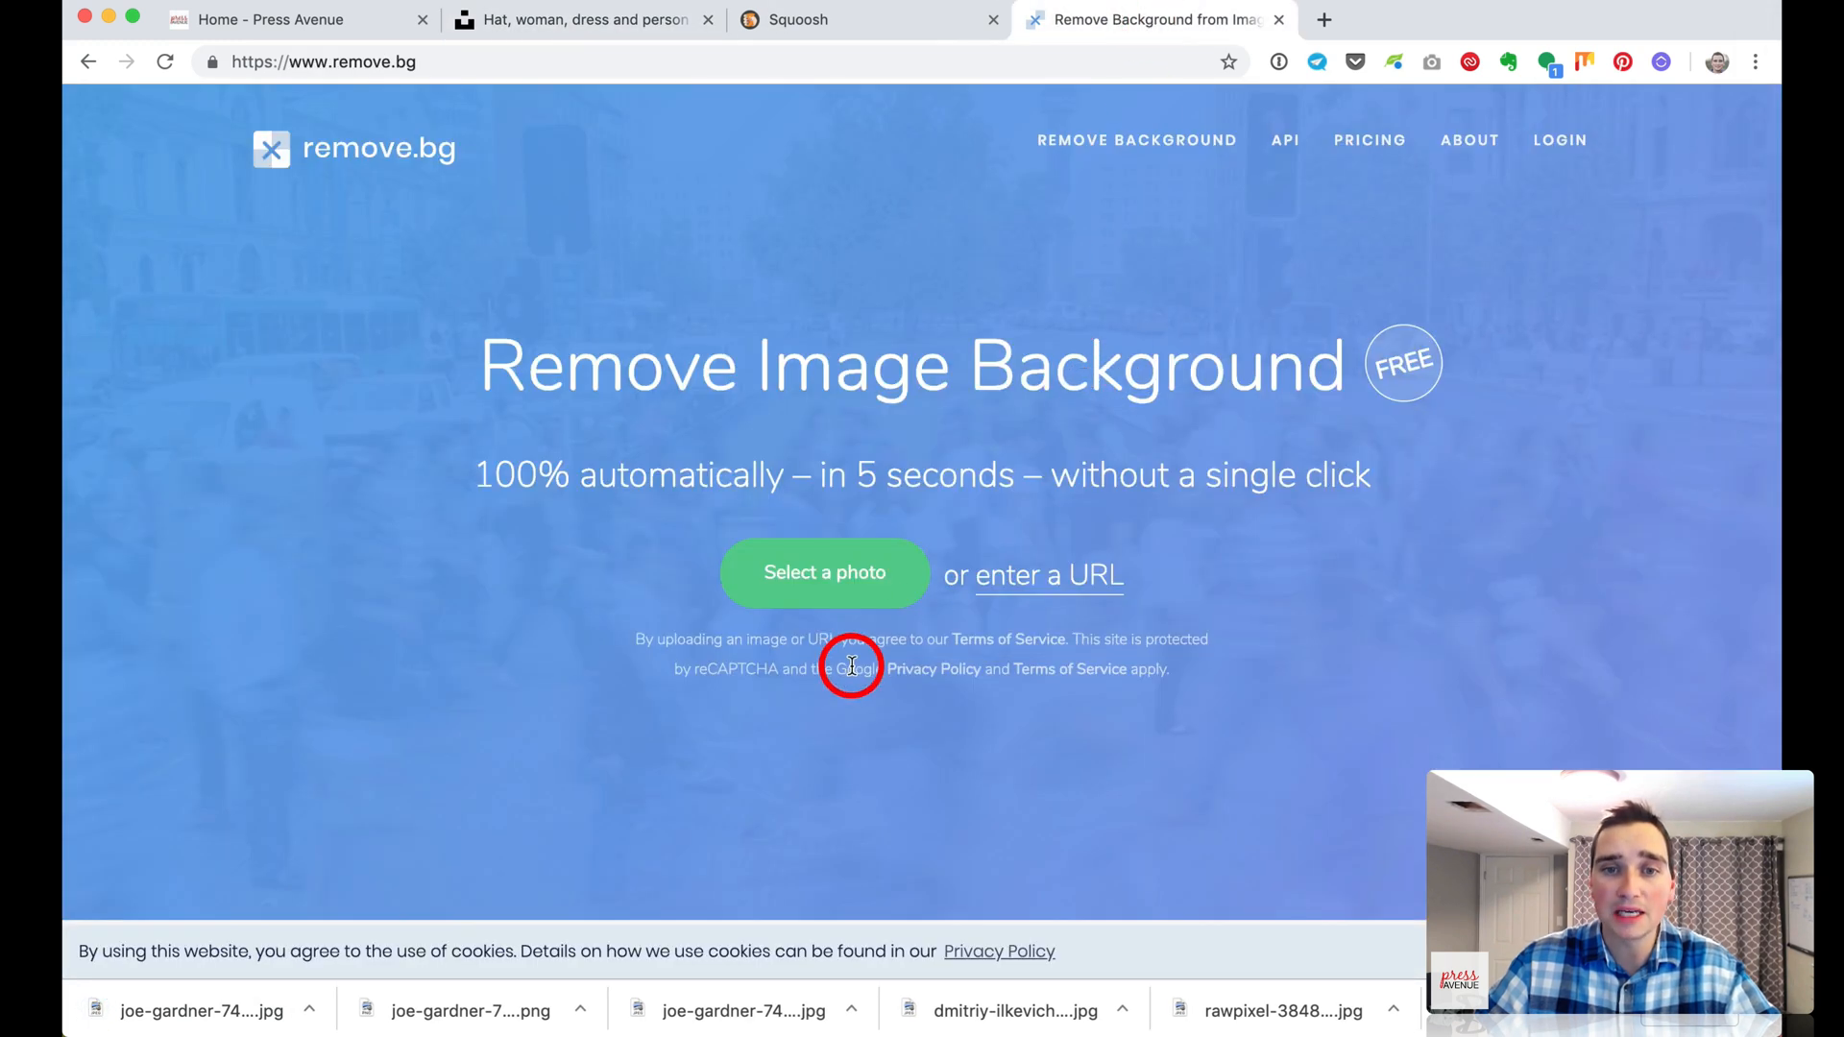
{"action": "left_click", "coordinate": [793, 585]}
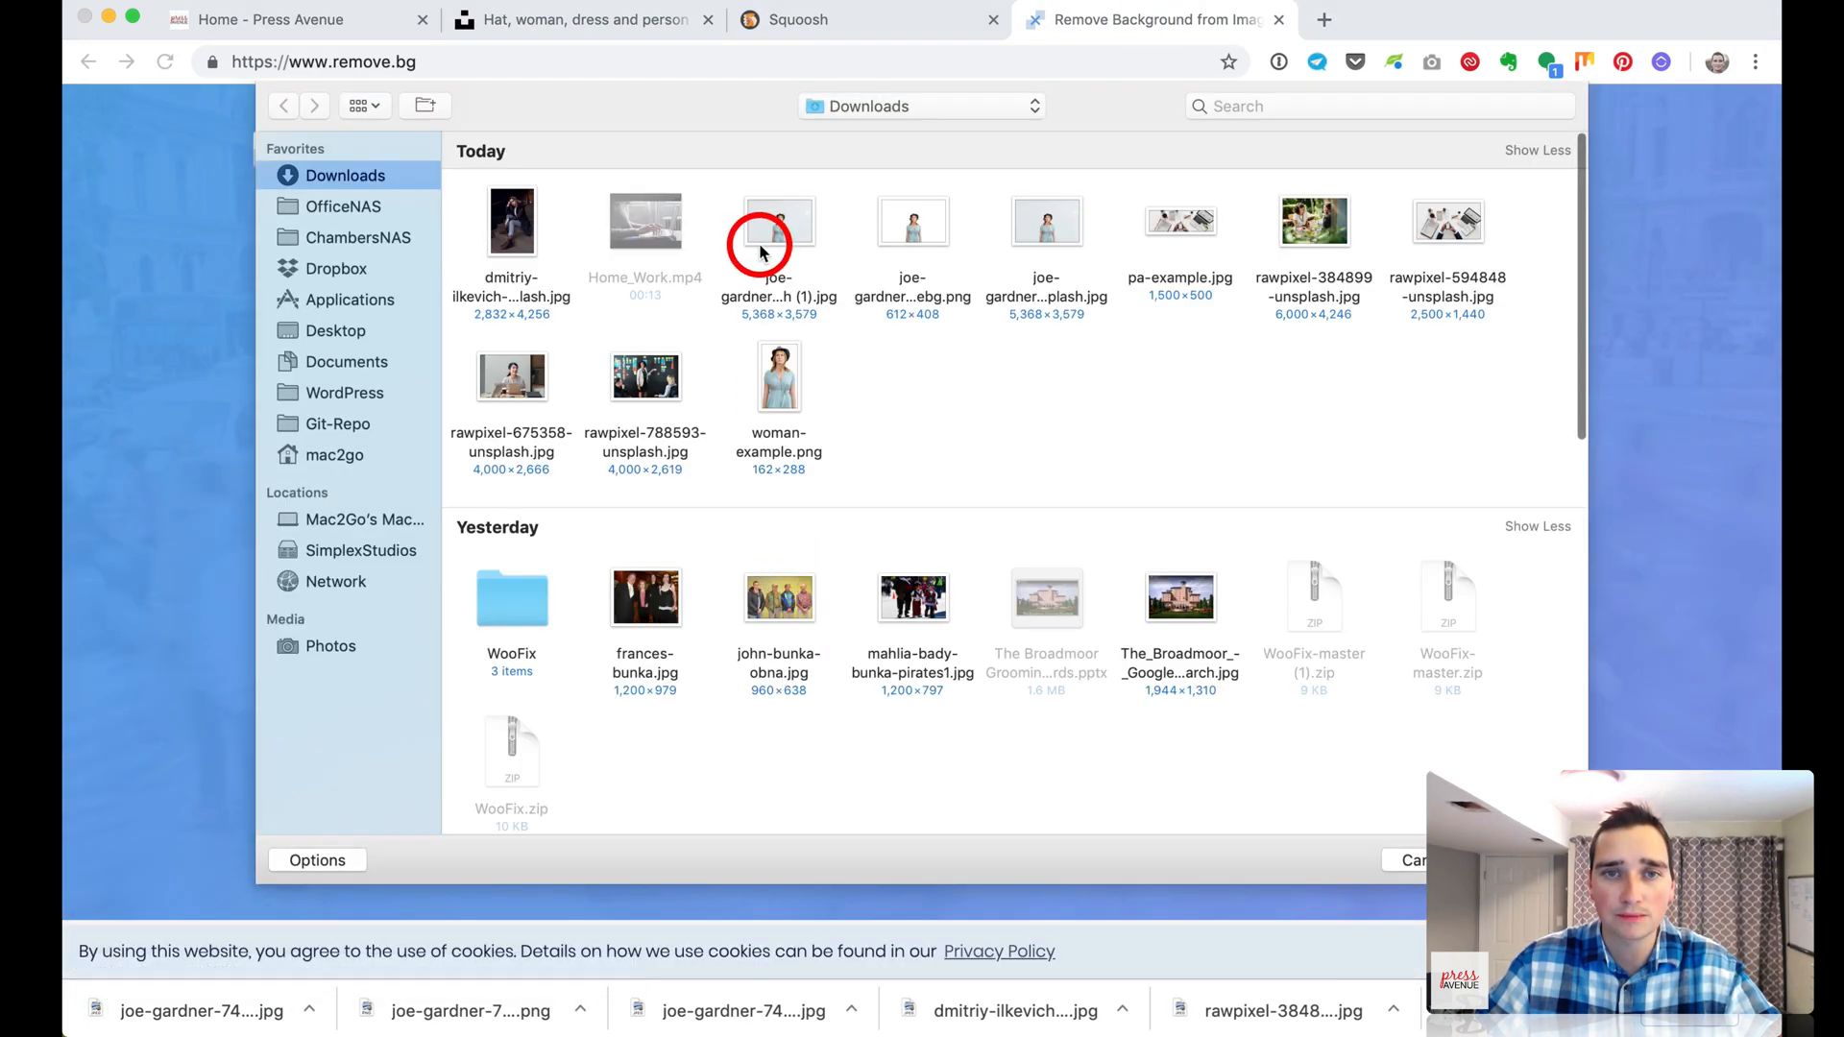
{"action": "double_click", "coordinate": [766, 213]}
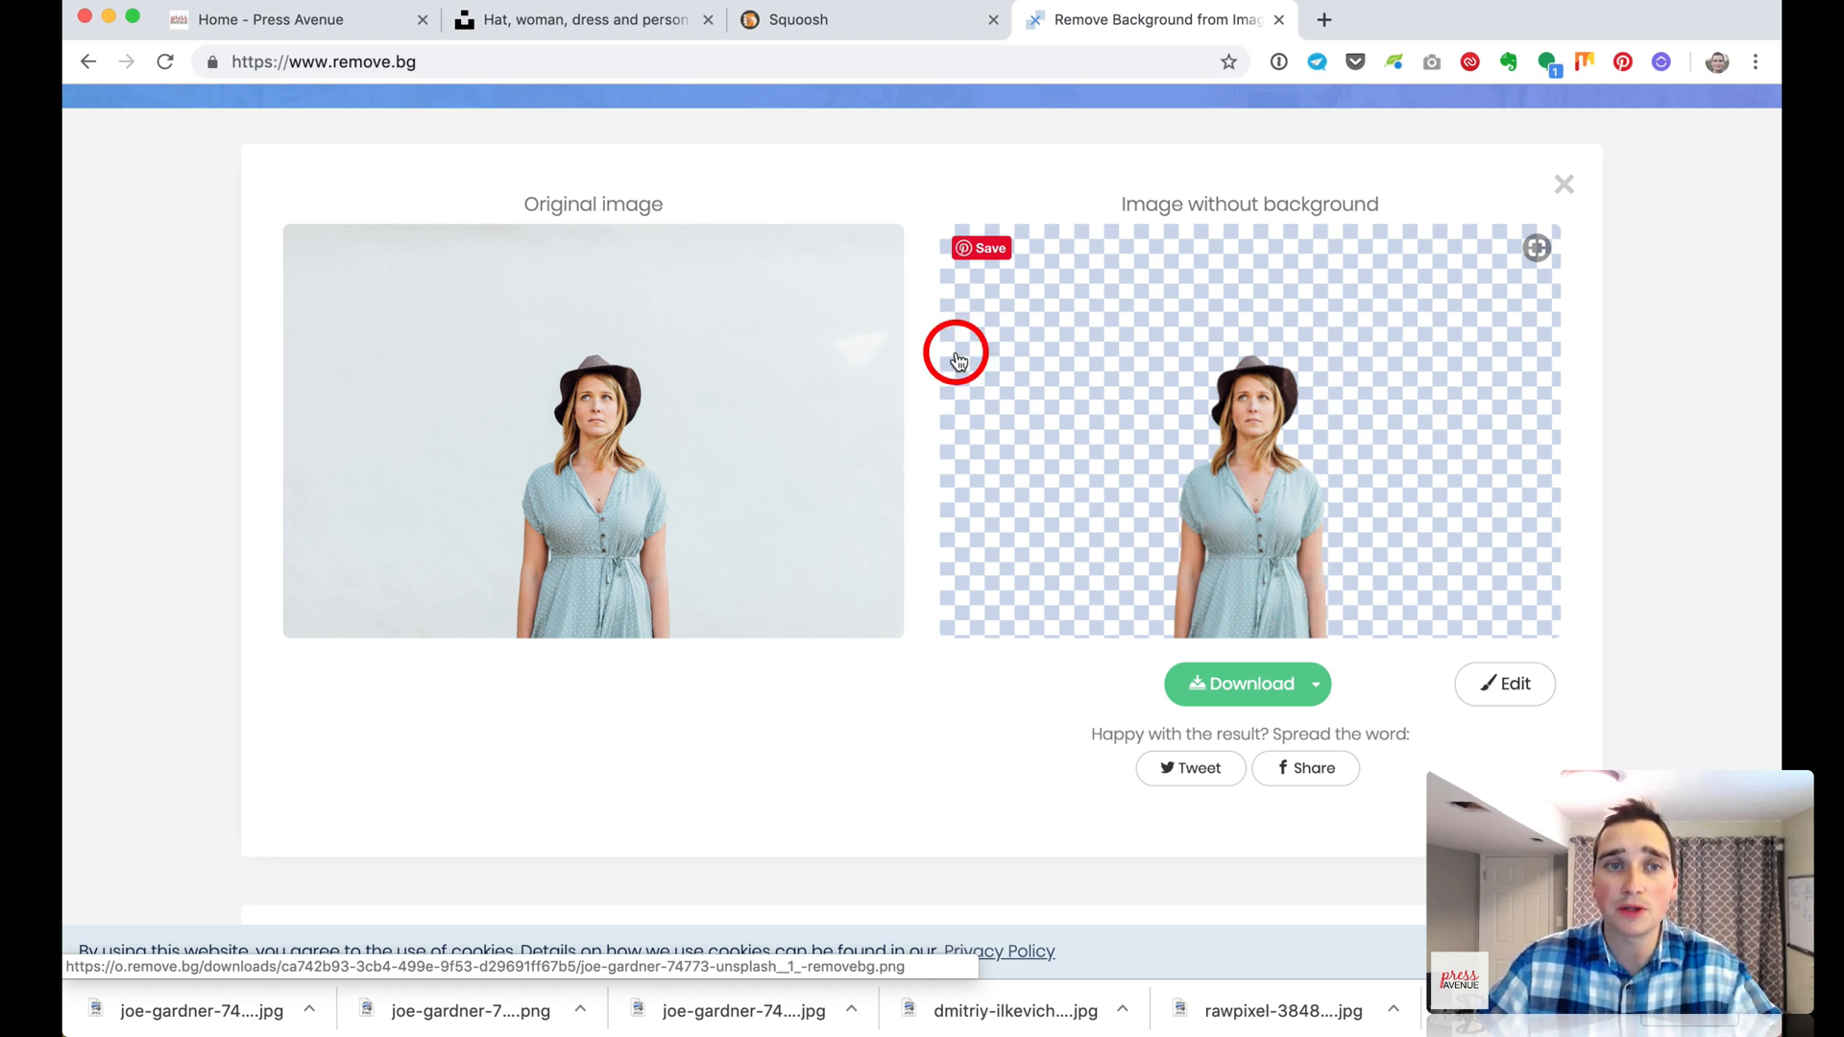
Switch to the Home page editor and add a Photo module below the Learn More Today button
{"action": "left_click", "coordinate": [310, 20]}
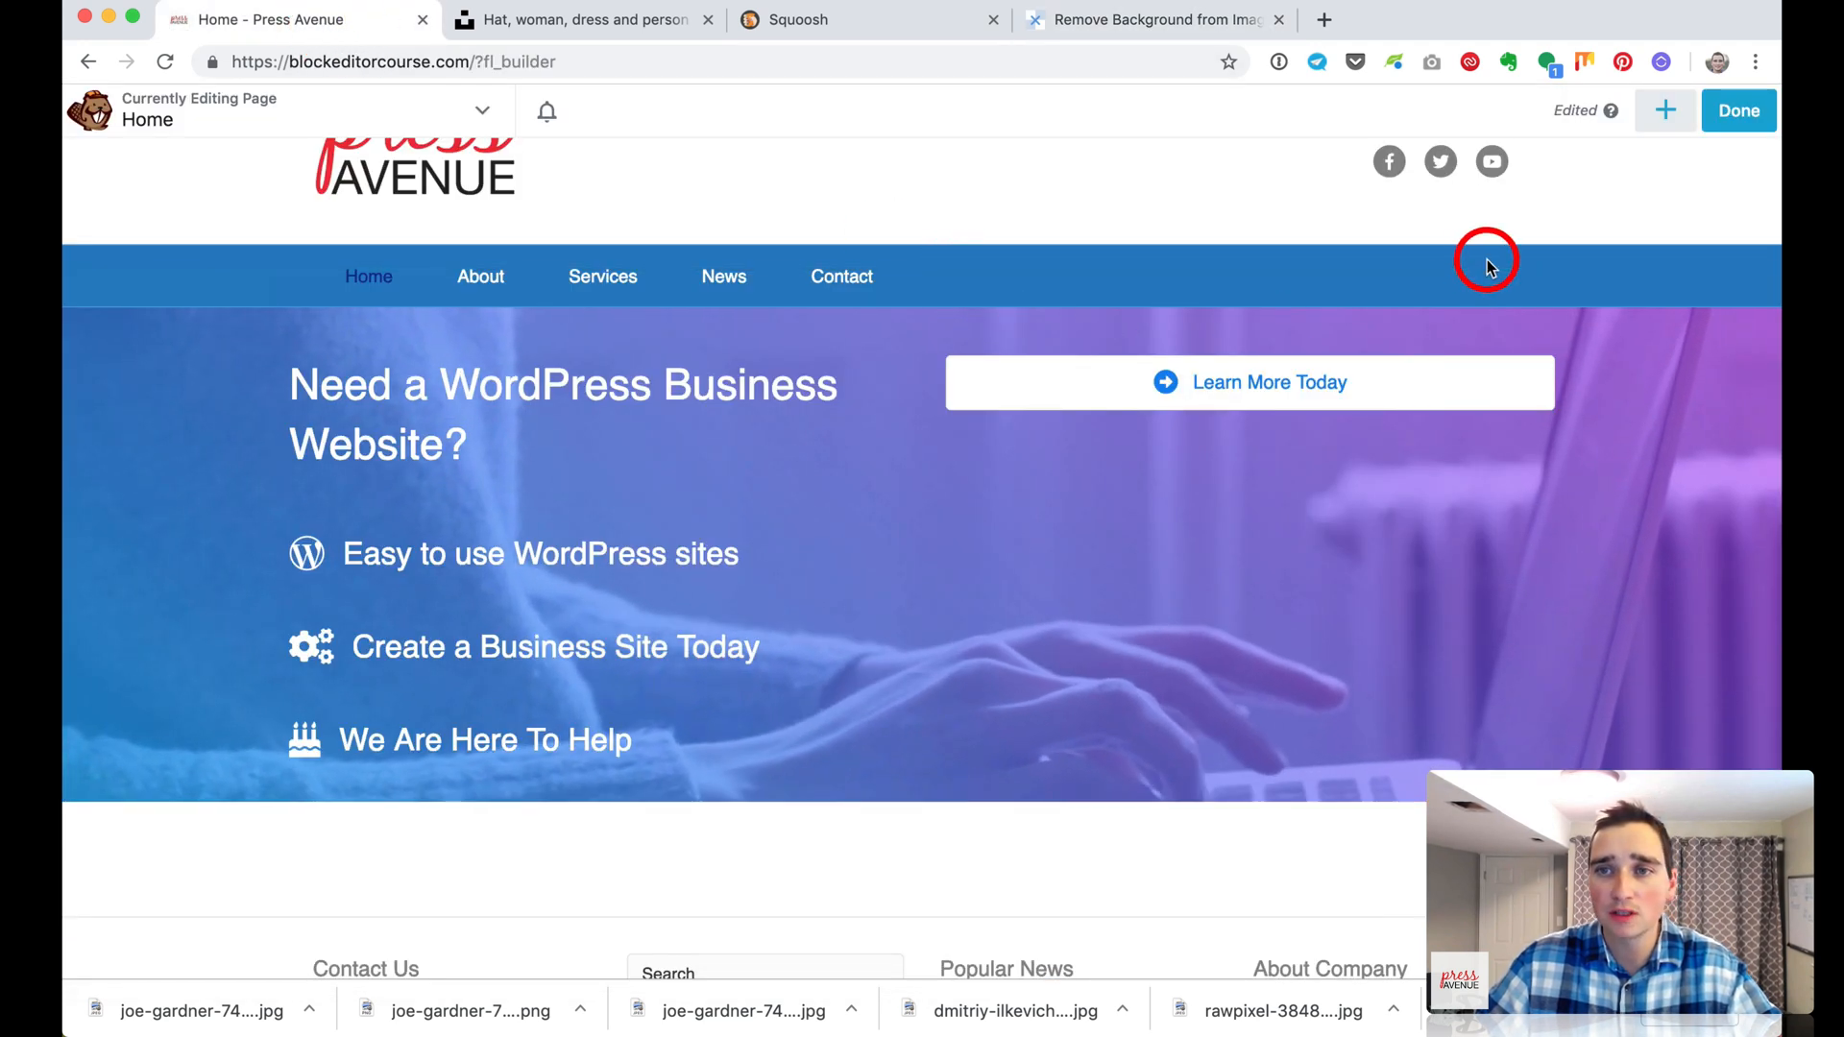
{"action": "left_click", "coordinate": [1666, 123]}
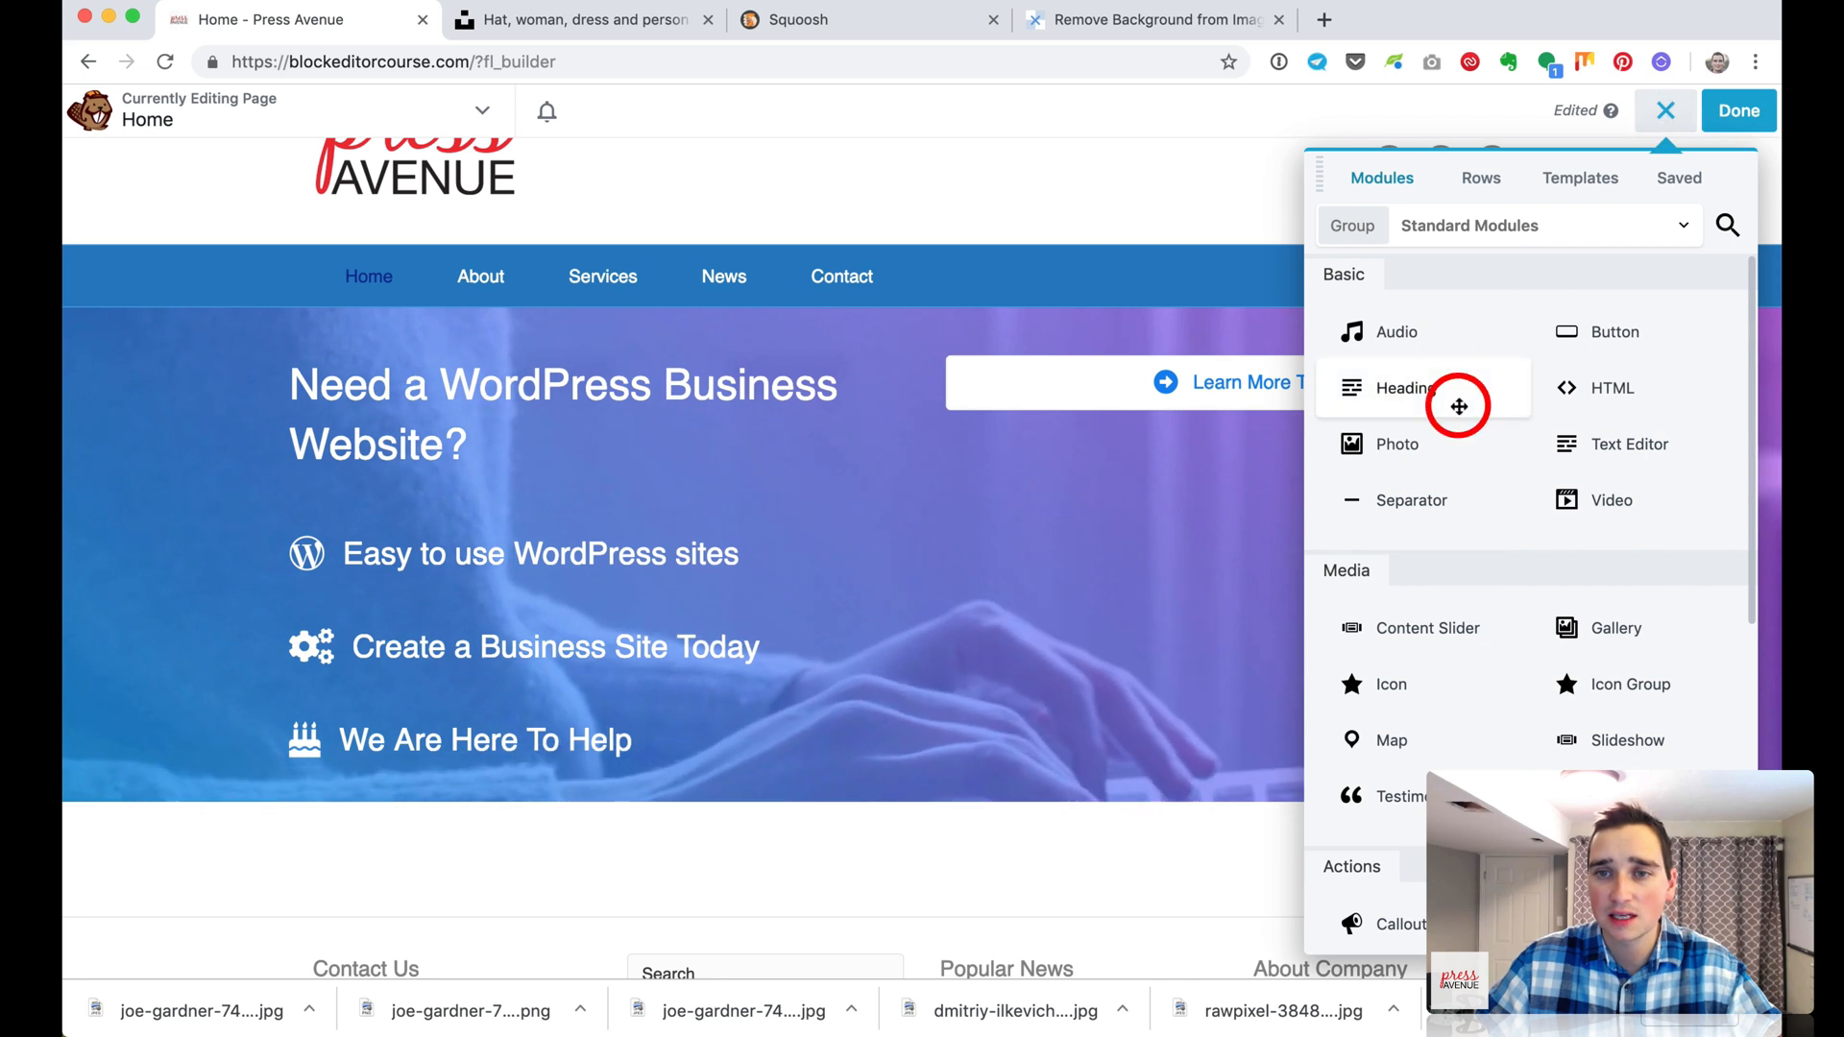
{"action": "left_click_drag", "start_coordinate": [1440, 423], "coordinate": [1424, 541]}
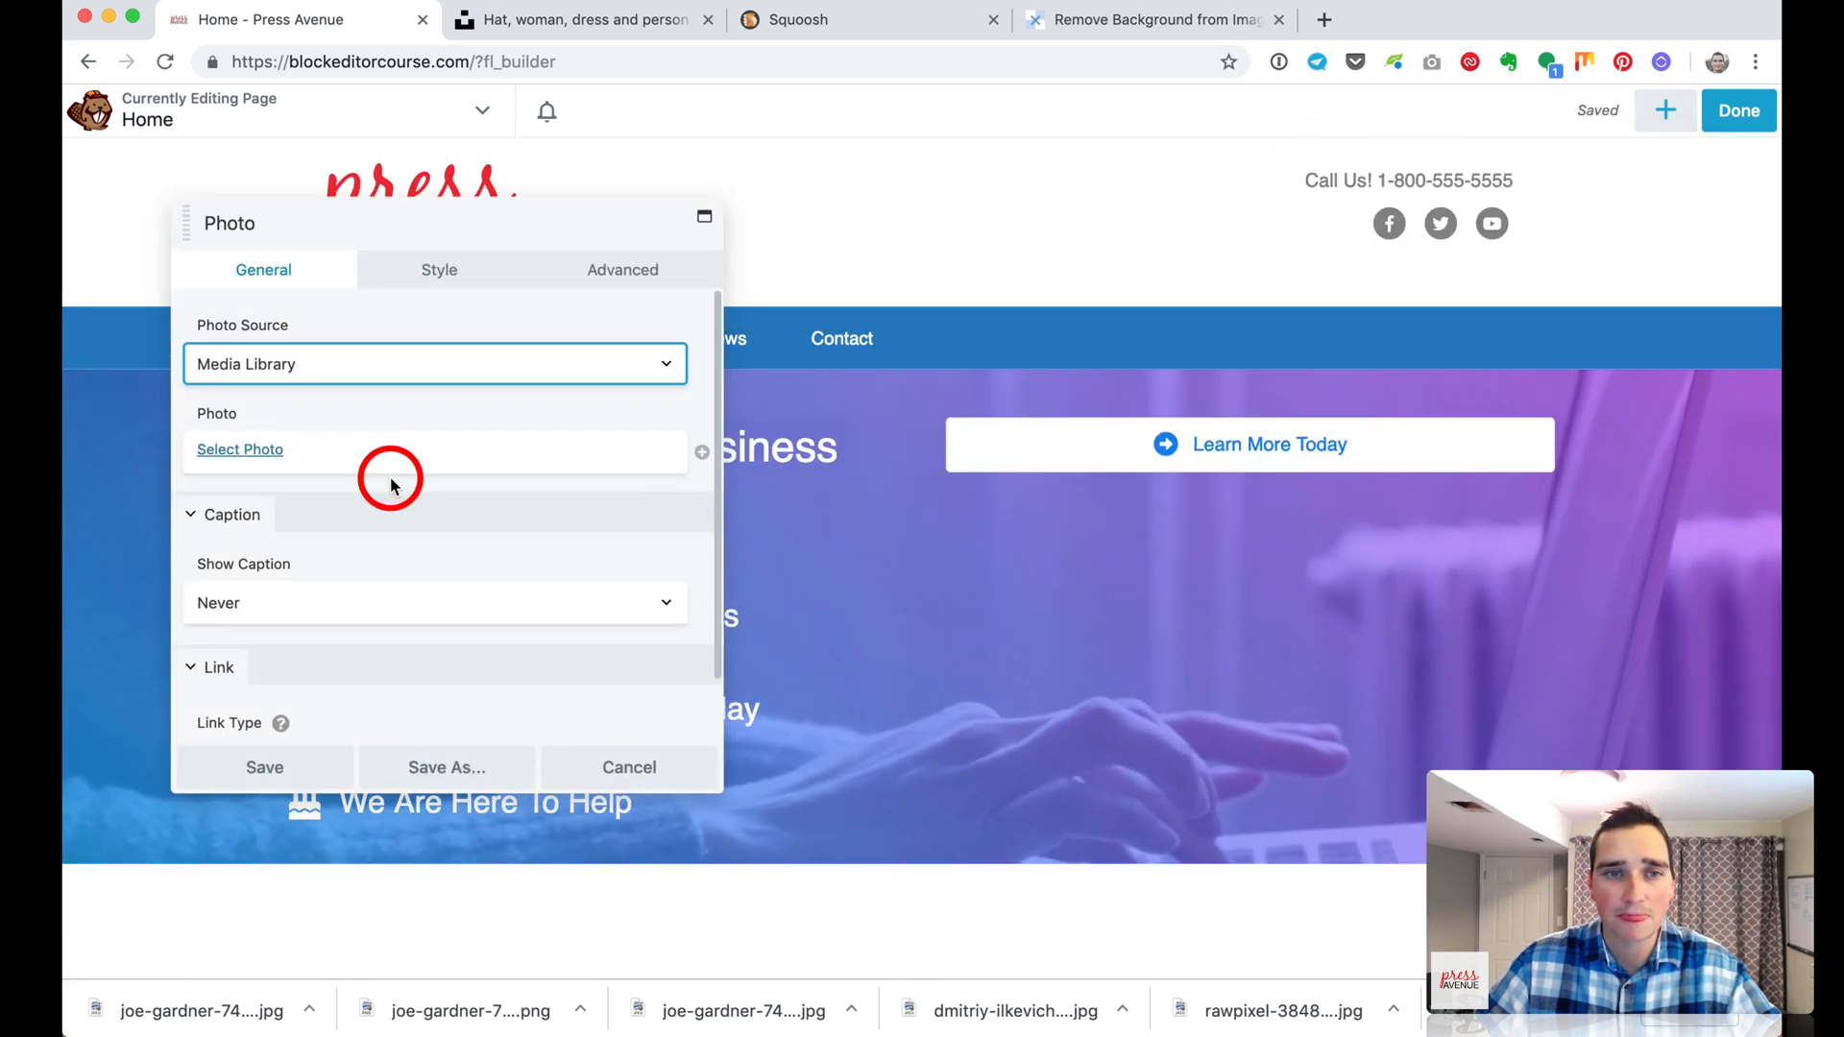
Set the module's photo to woman-example.png from the media library
{"action": "left_click", "coordinate": [263, 449]}
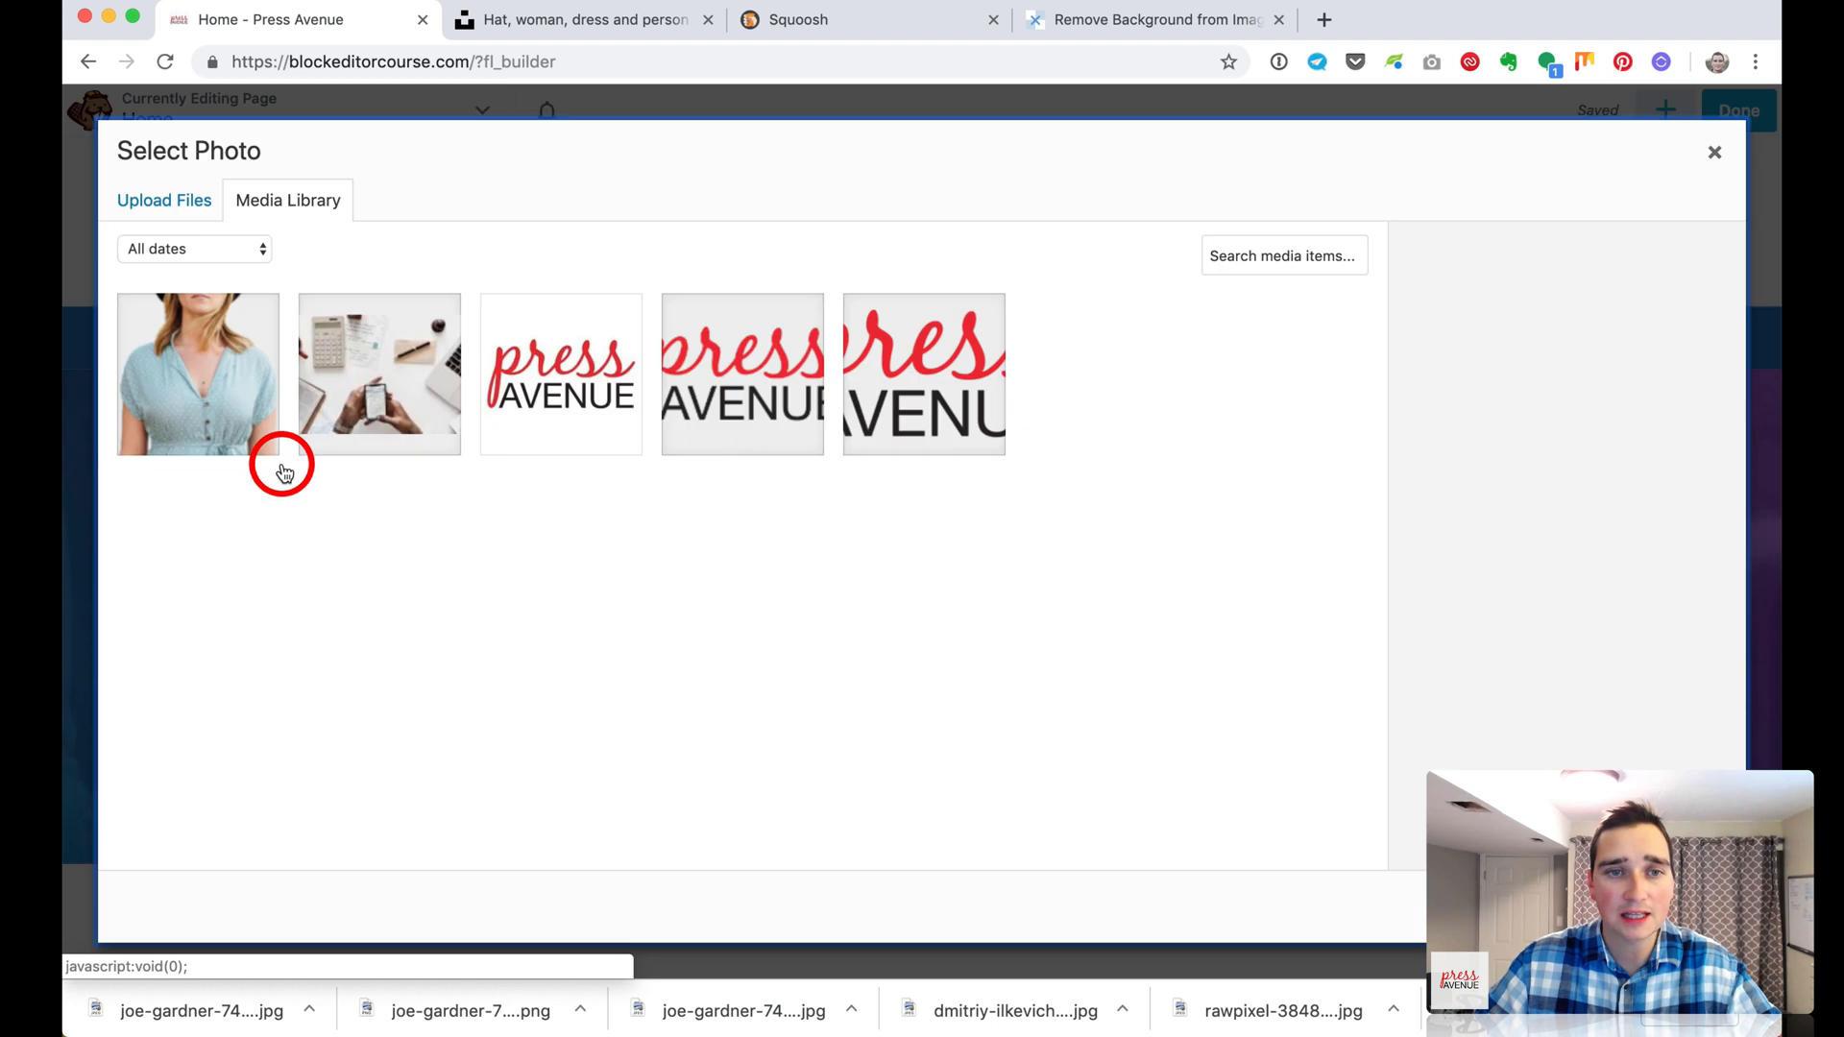
{"action": "left_click", "coordinate": [173, 349]}
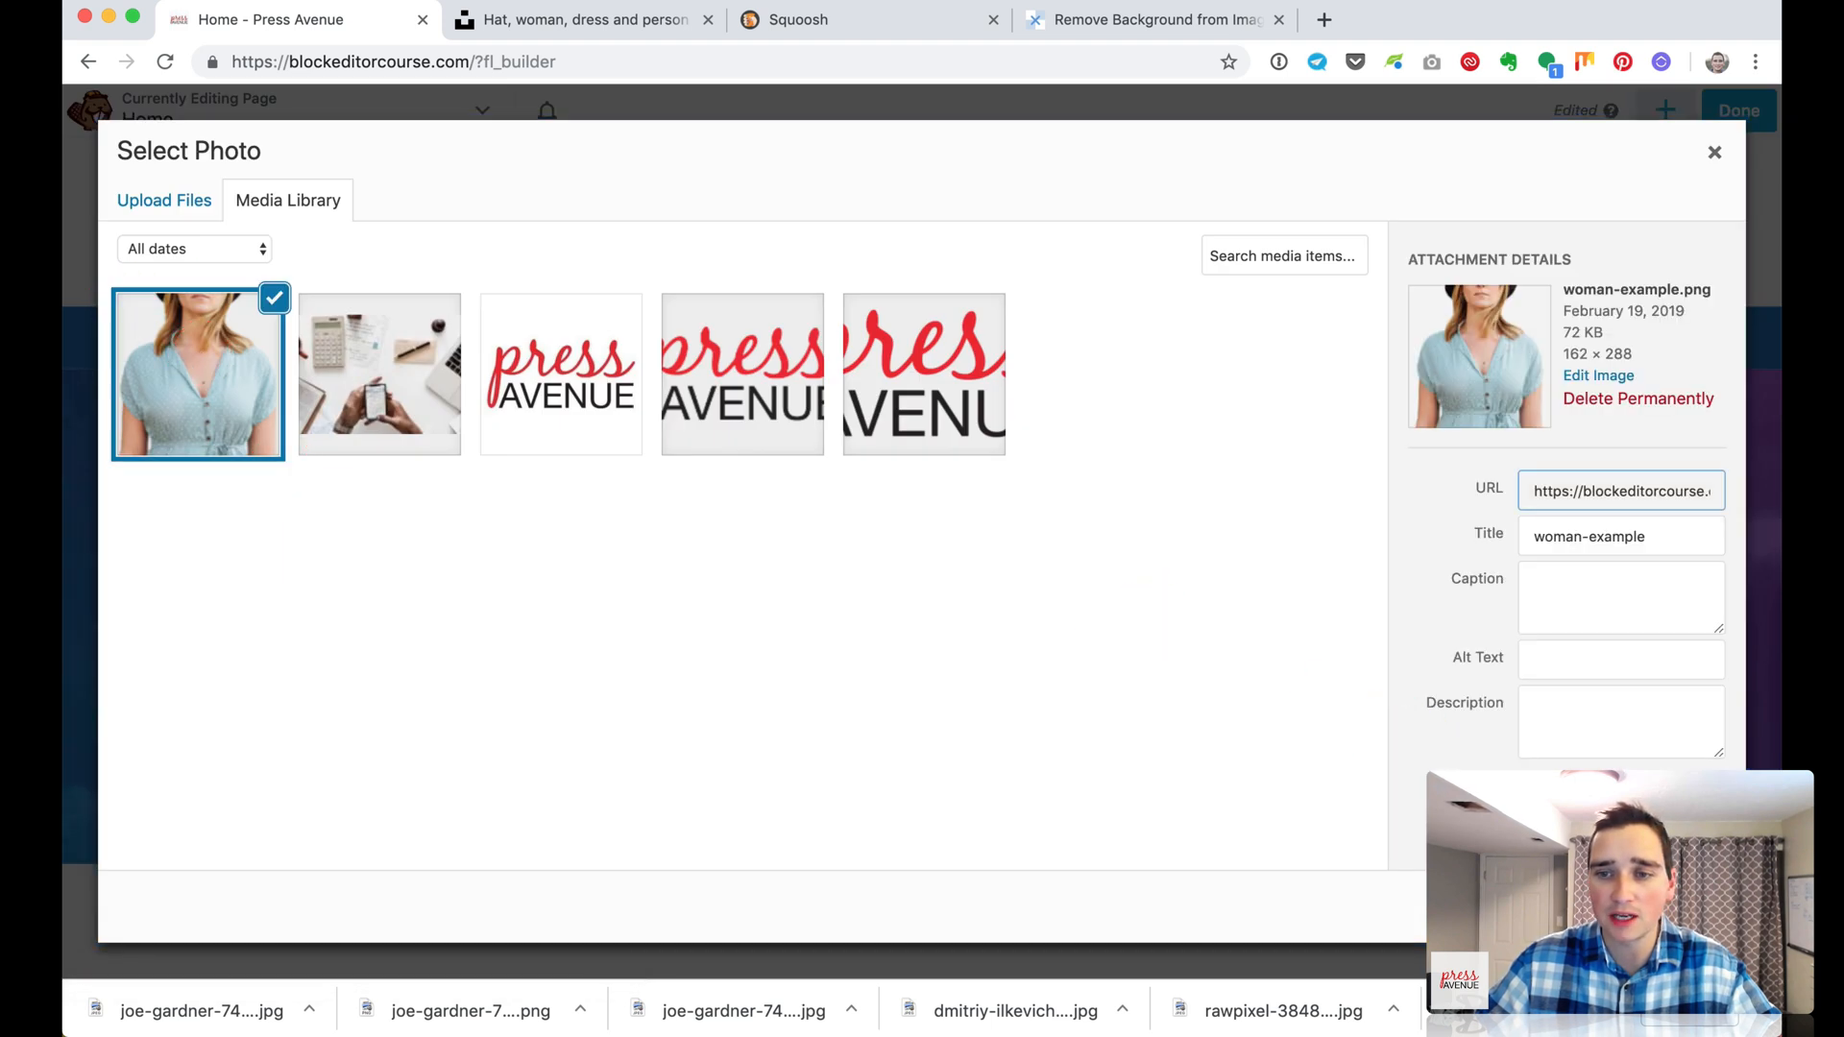
{"action": "left_click", "coordinate": [1669, 906]}
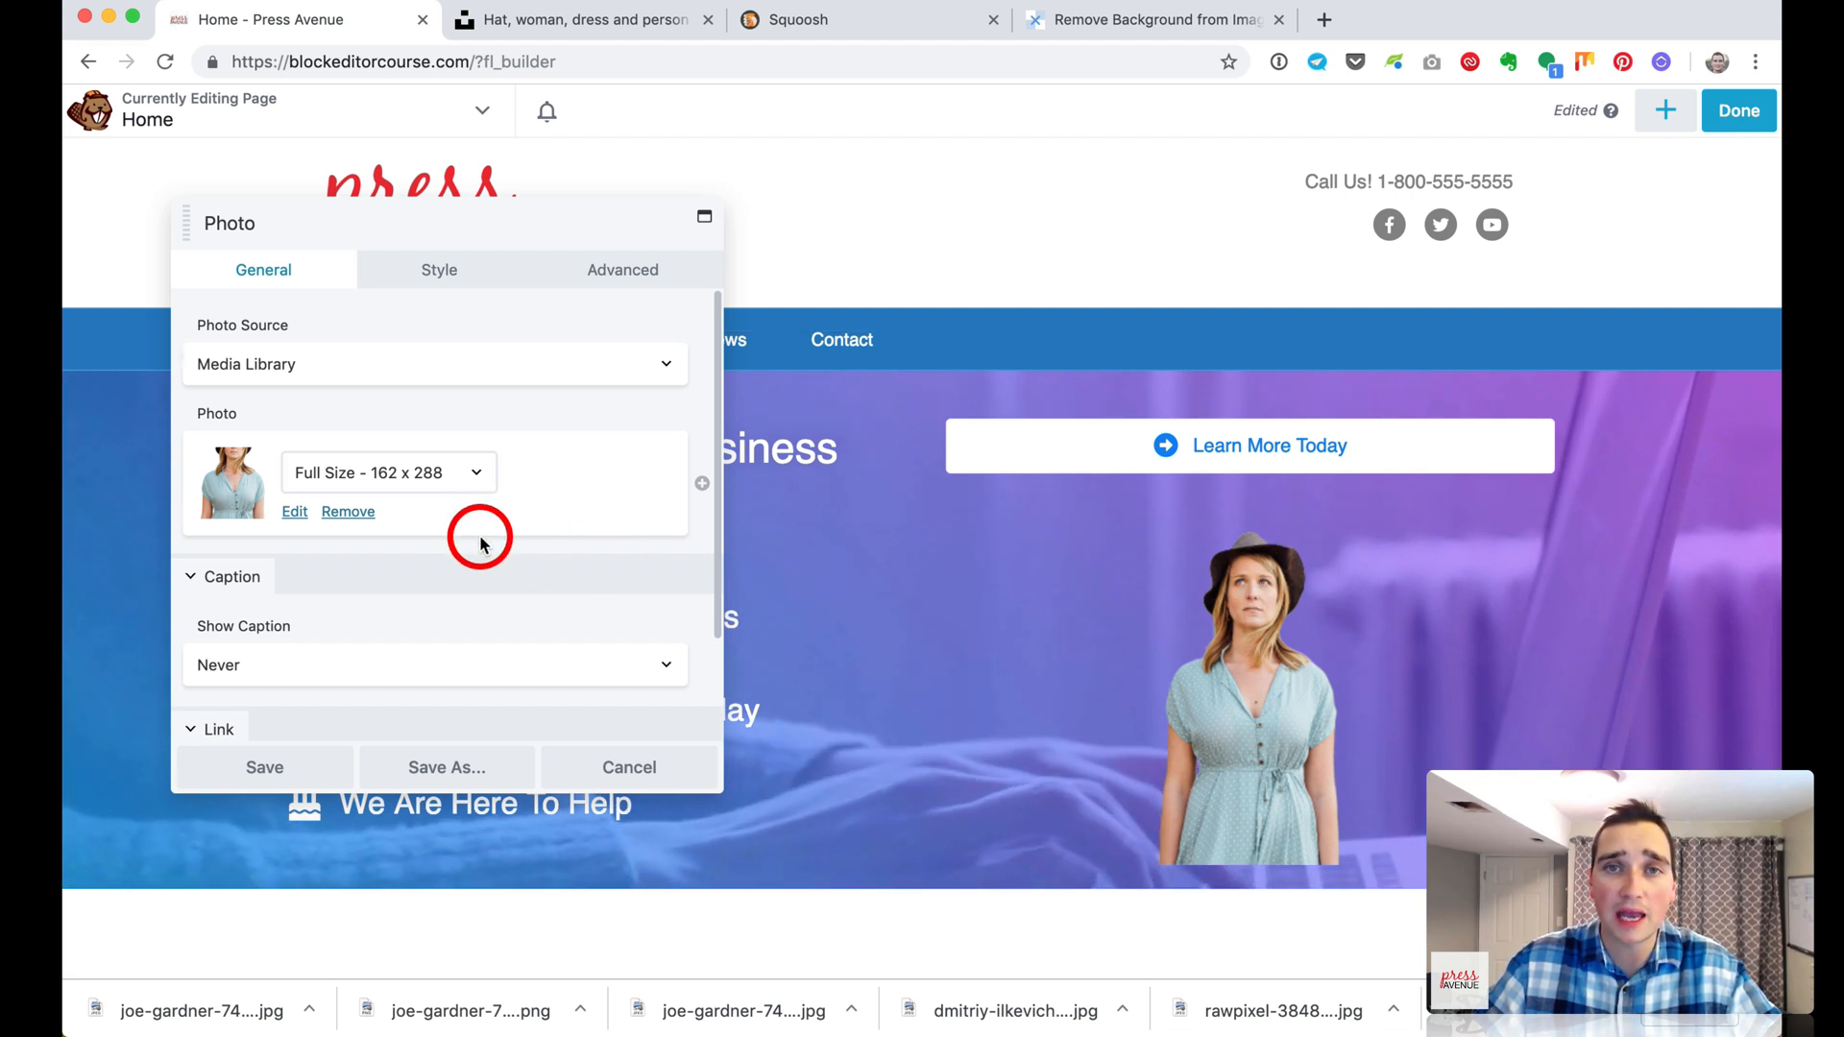
Review the photo module's caption and link options, and open its bottom margin for editing
{"action": "scroll", "coordinate": [480, 543], "scroll_direction": "down", "scroll_amount": 2}
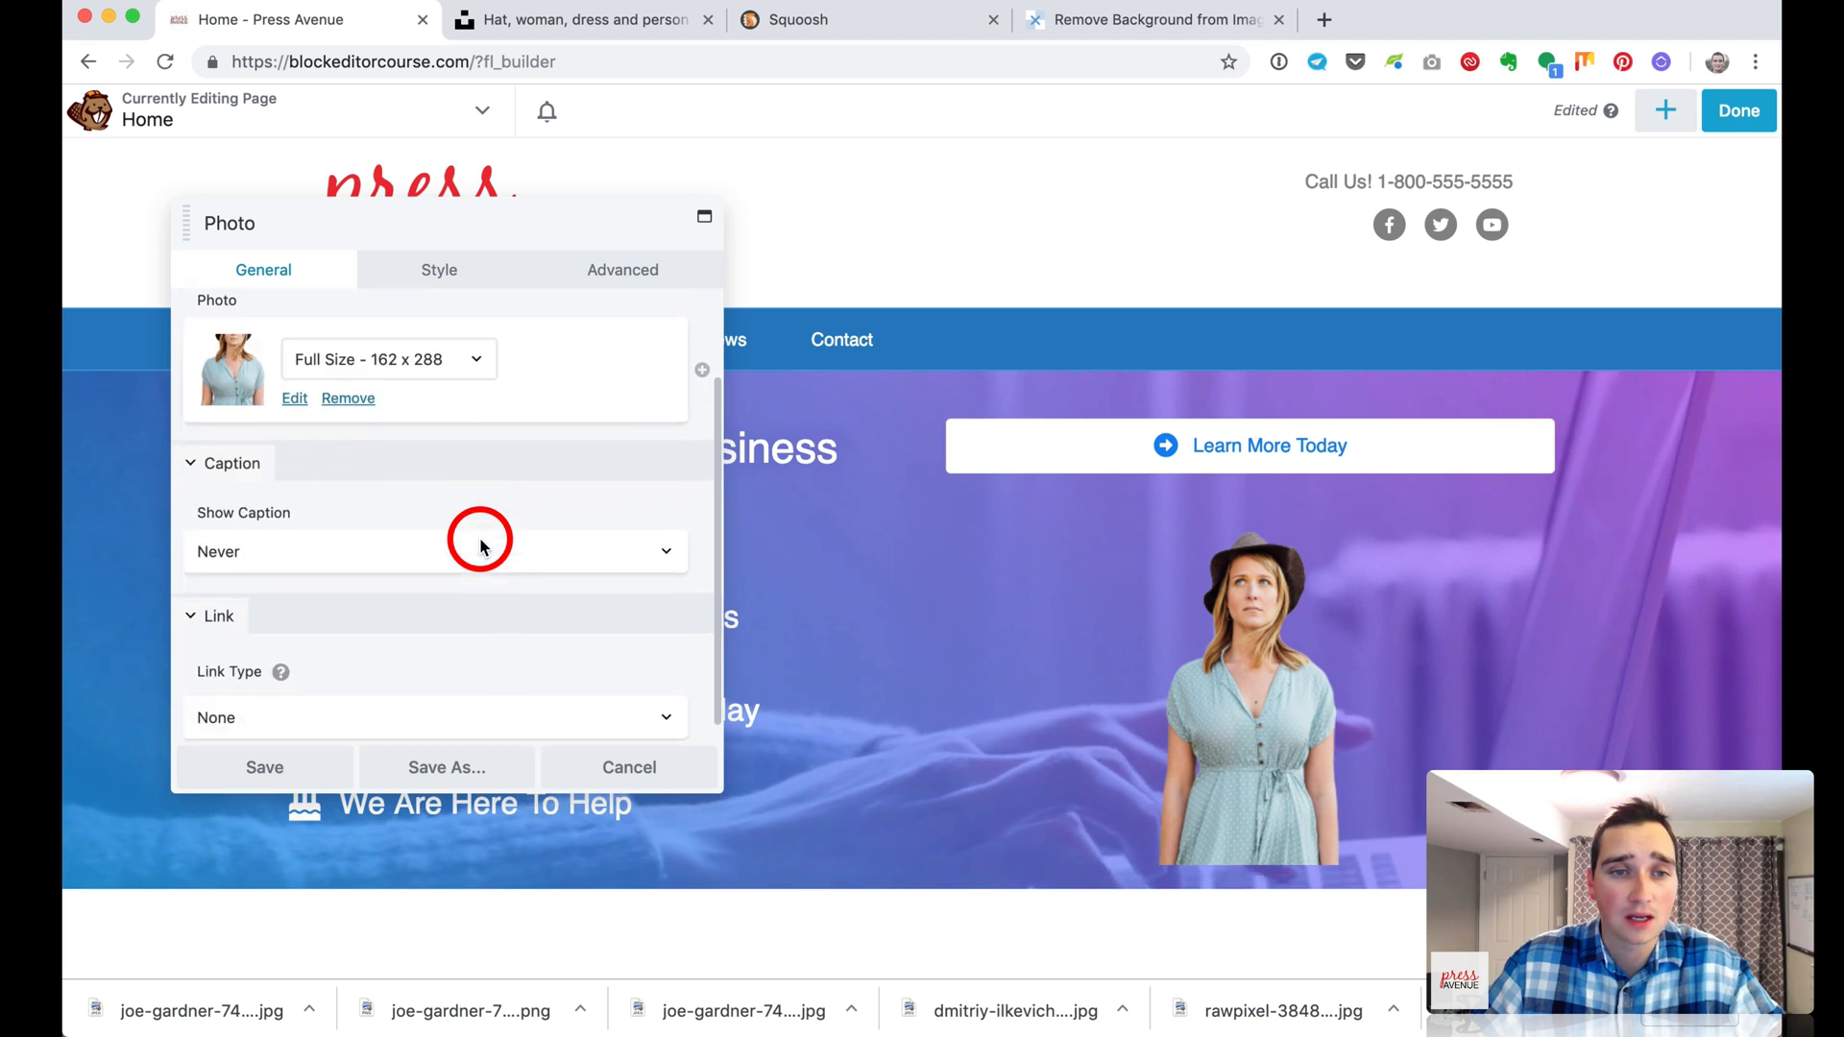
{"action": "scroll", "coordinate": [481, 543], "scroll_direction": "up", "scroll_amount": 2}
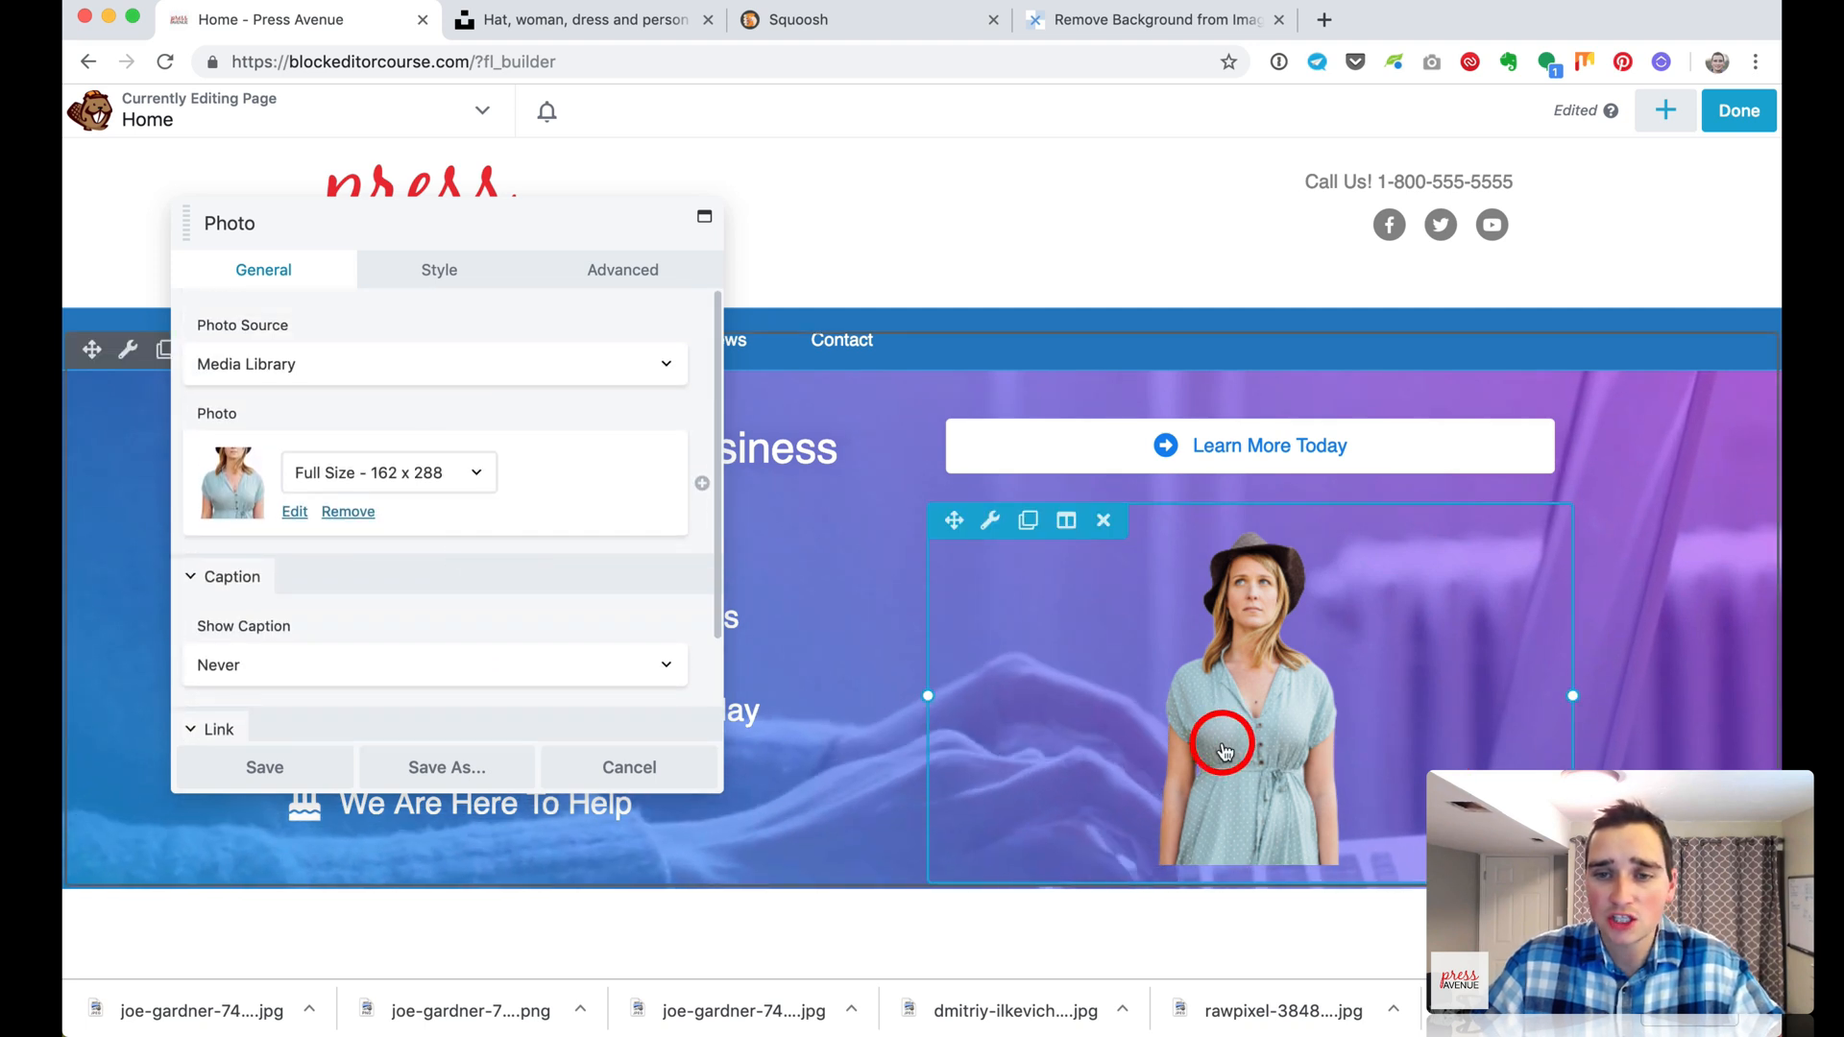
{"action": "left_click", "coordinate": [626, 277]}
{"action": "left_click", "coordinate": [458, 404]}
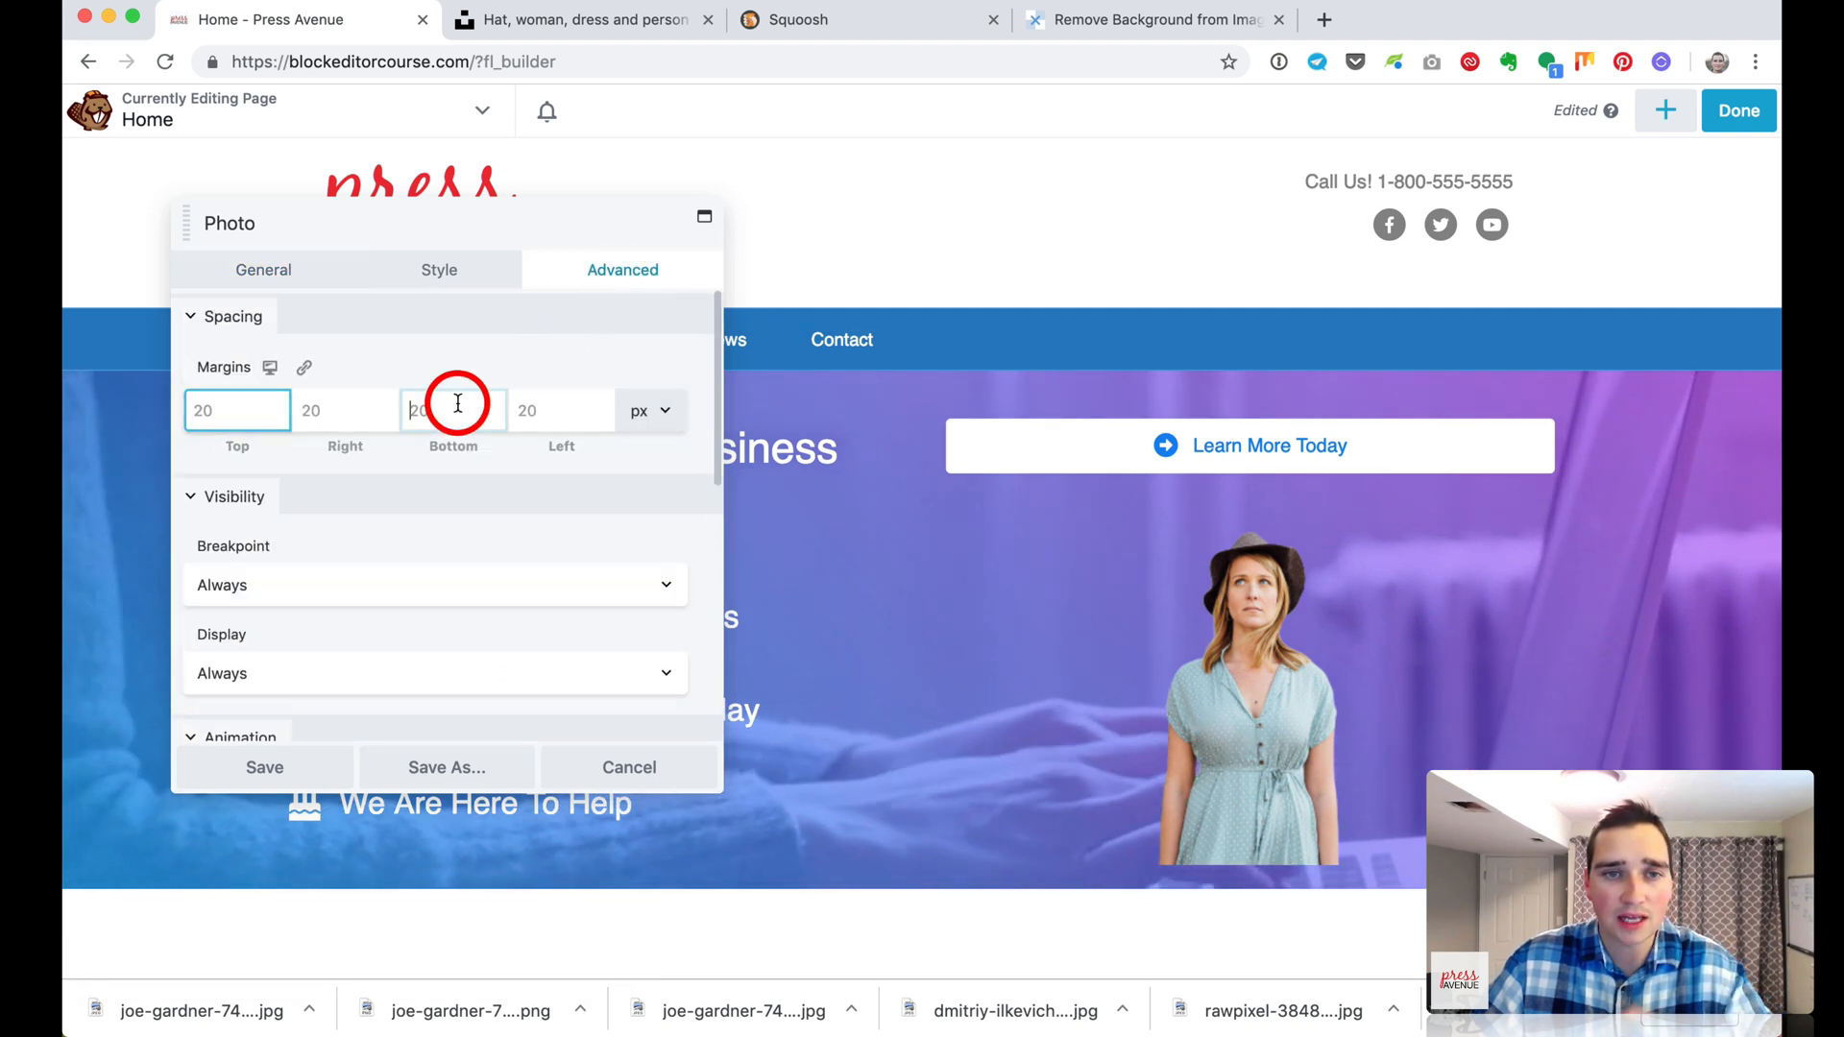
Set the photo module's bottom margin to 0 px and save its settings
{"action": "type", "text": "0"}
{"action": "left_click", "coordinate": [320, 765]}
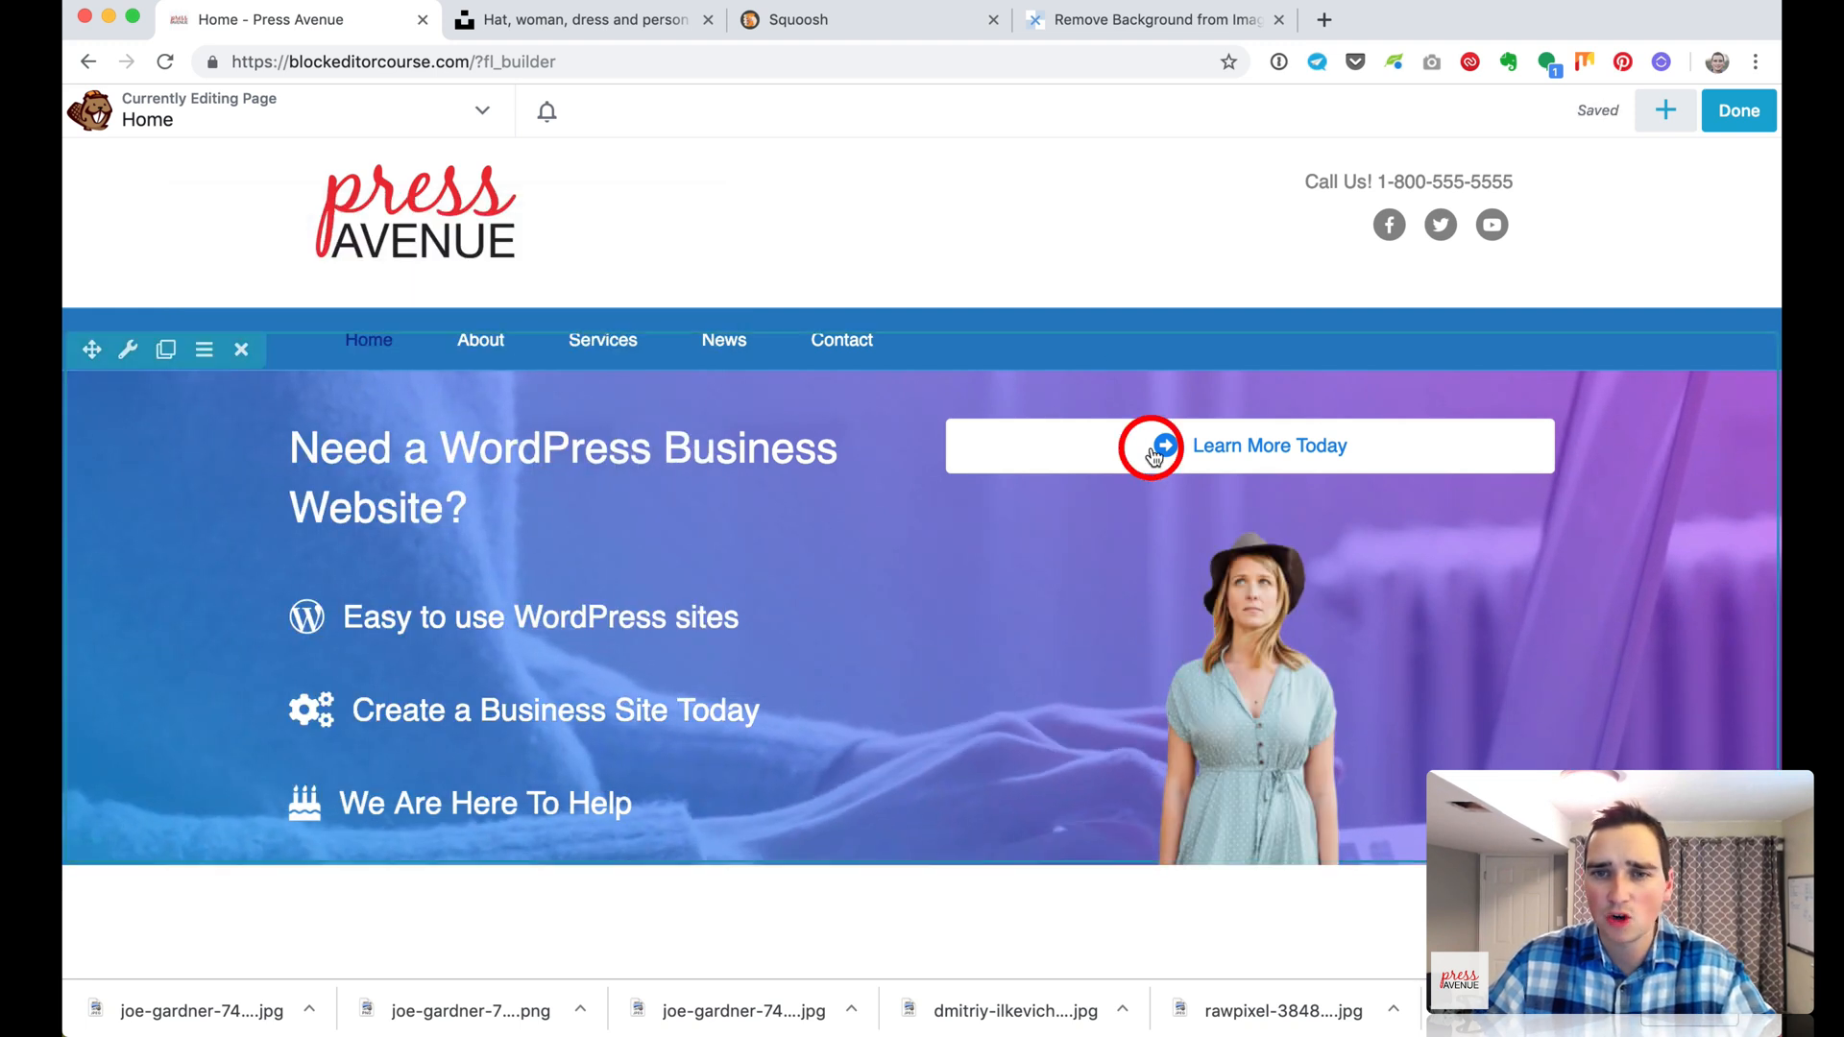
Move the heading into its own full-width line above both columns and the Learn More Today button beneath the "We Are Here To Help" line
{"action": "mouse_move", "coordinate": [1028, 452]}
{"action": "mouse_move", "coordinate": [428, 458]}
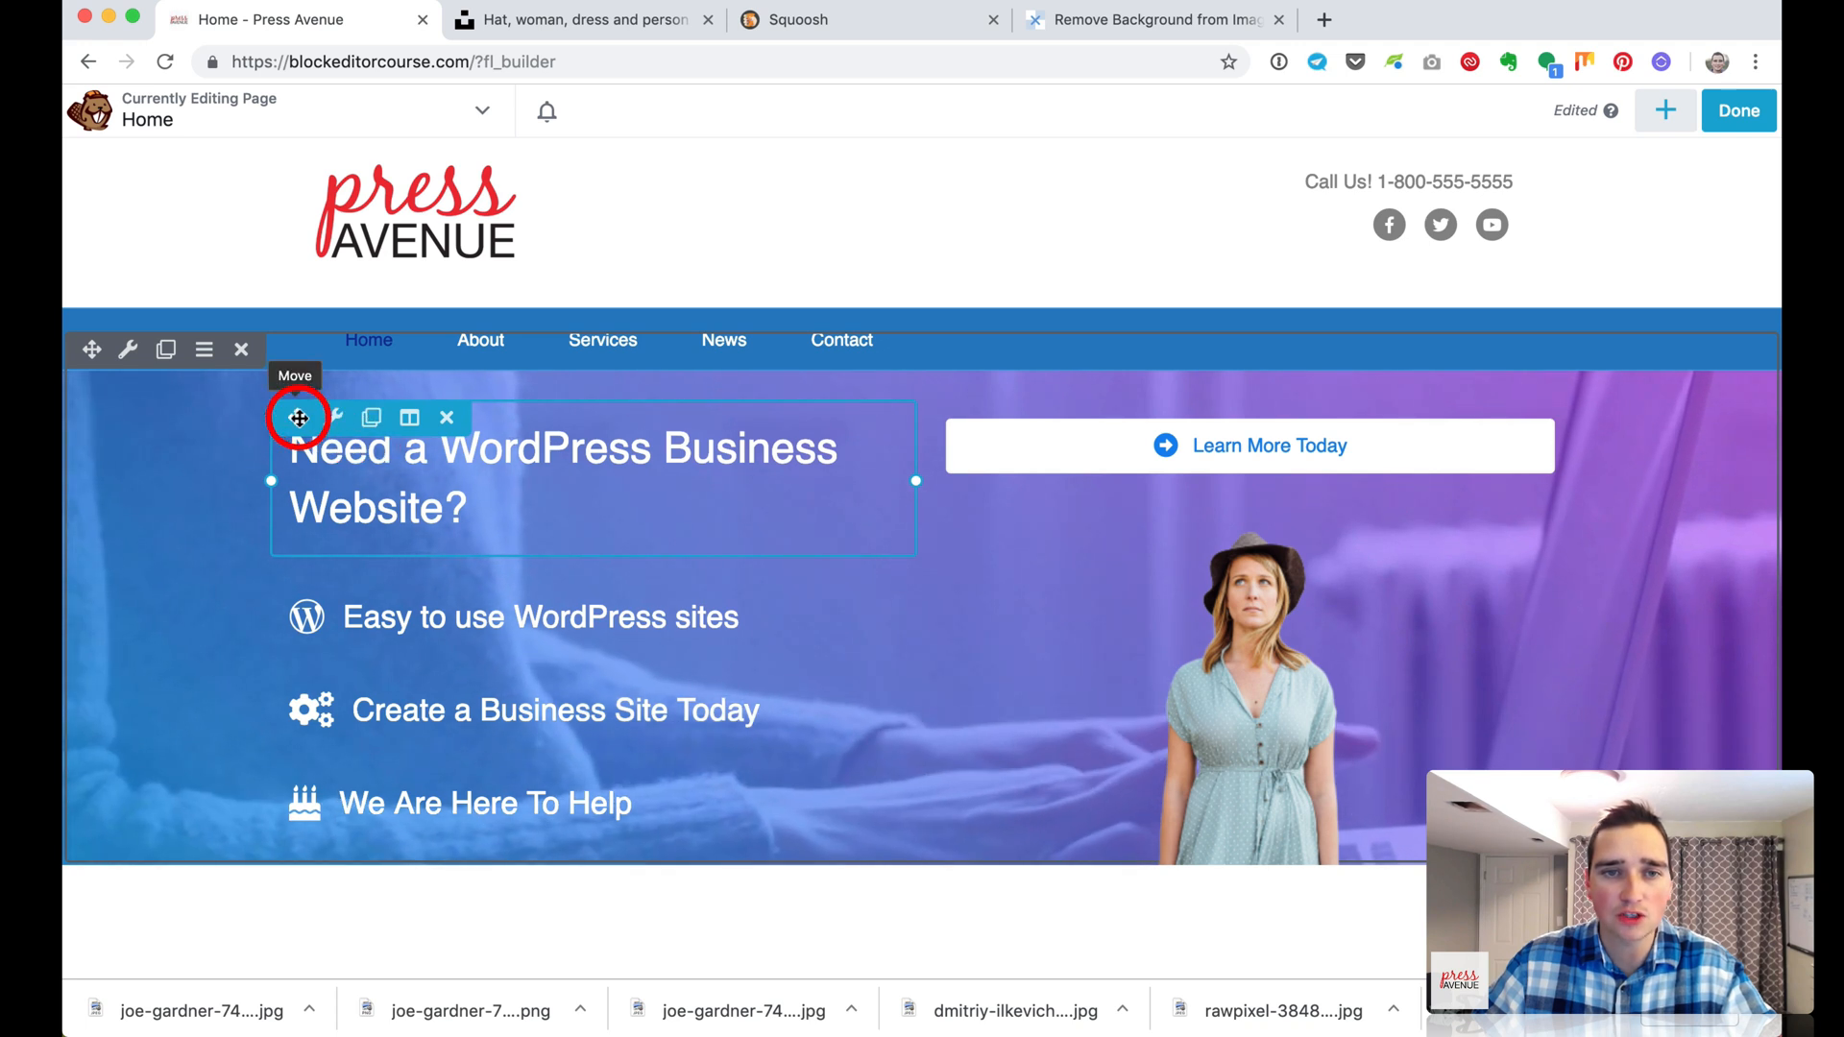
{"action": "left_click_drag", "start_coordinate": [298, 418], "coordinate": [452, 375]}
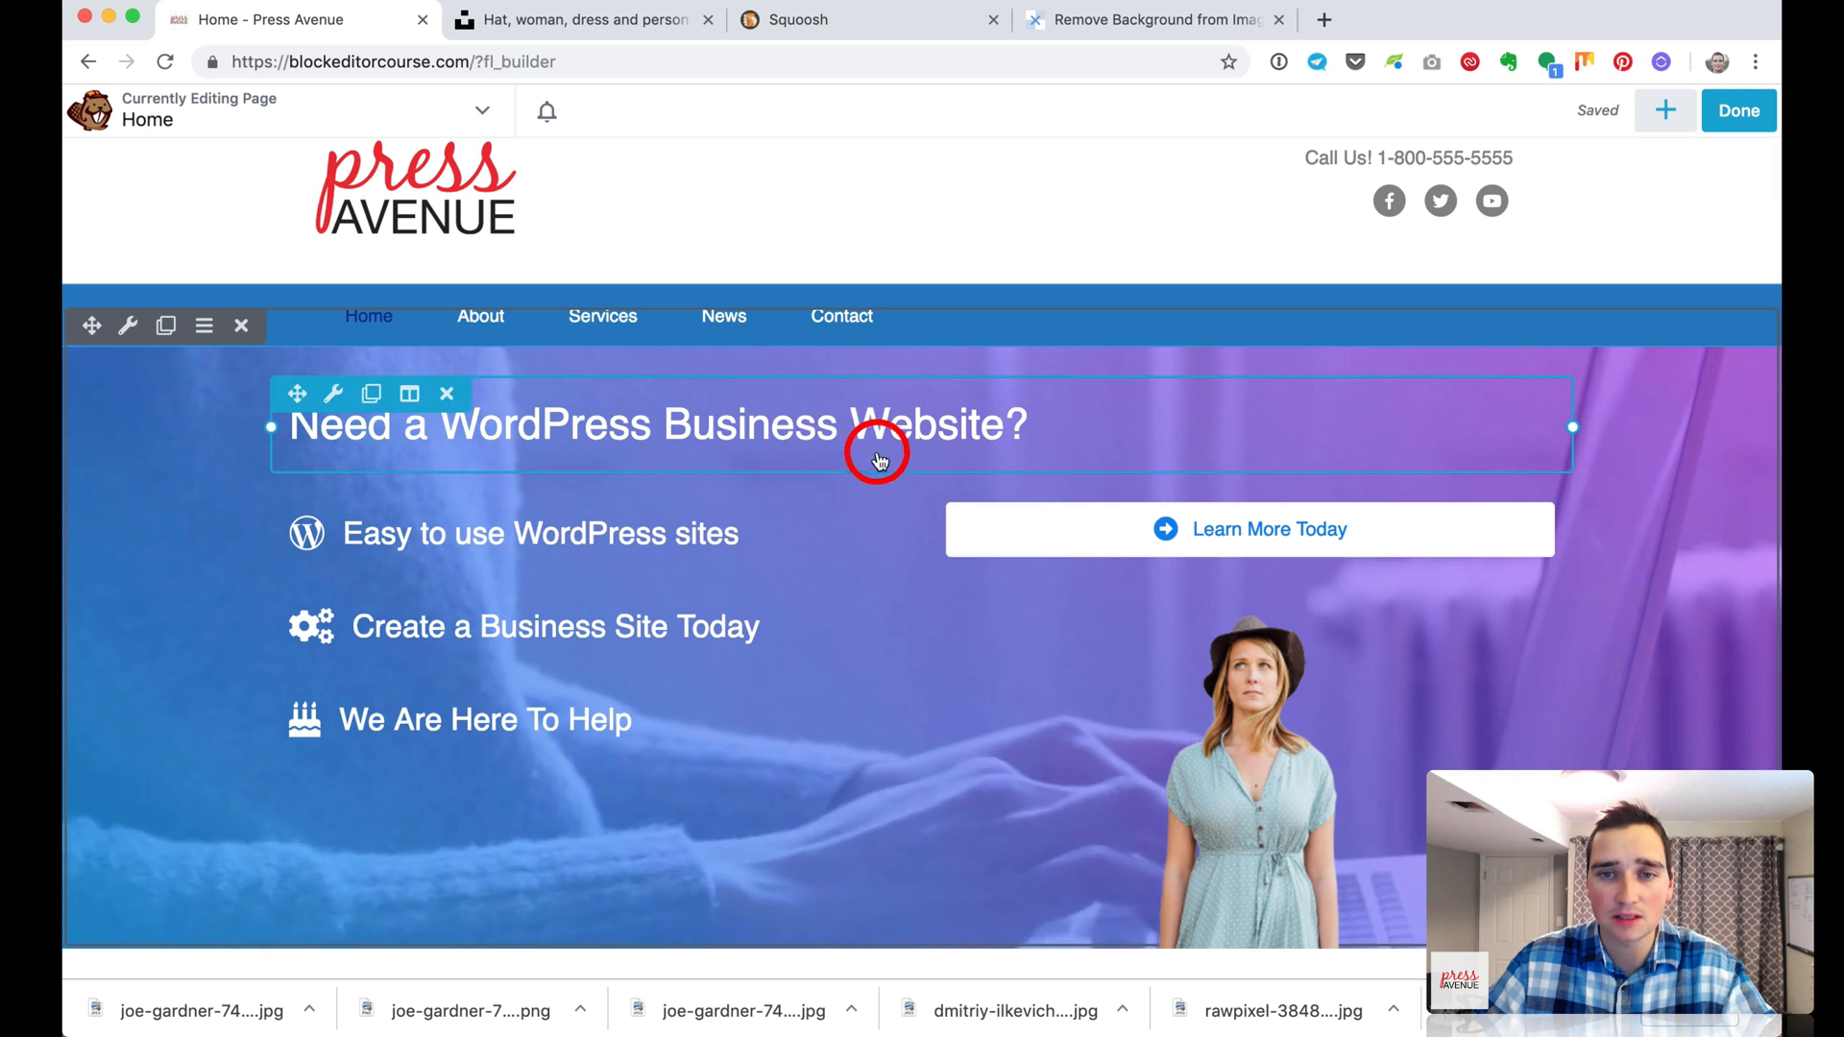
{"action": "mouse_move", "coordinate": [1041, 520]}
{"action": "left_click_drag", "start_coordinate": [964, 501], "coordinate": [615, 696]}
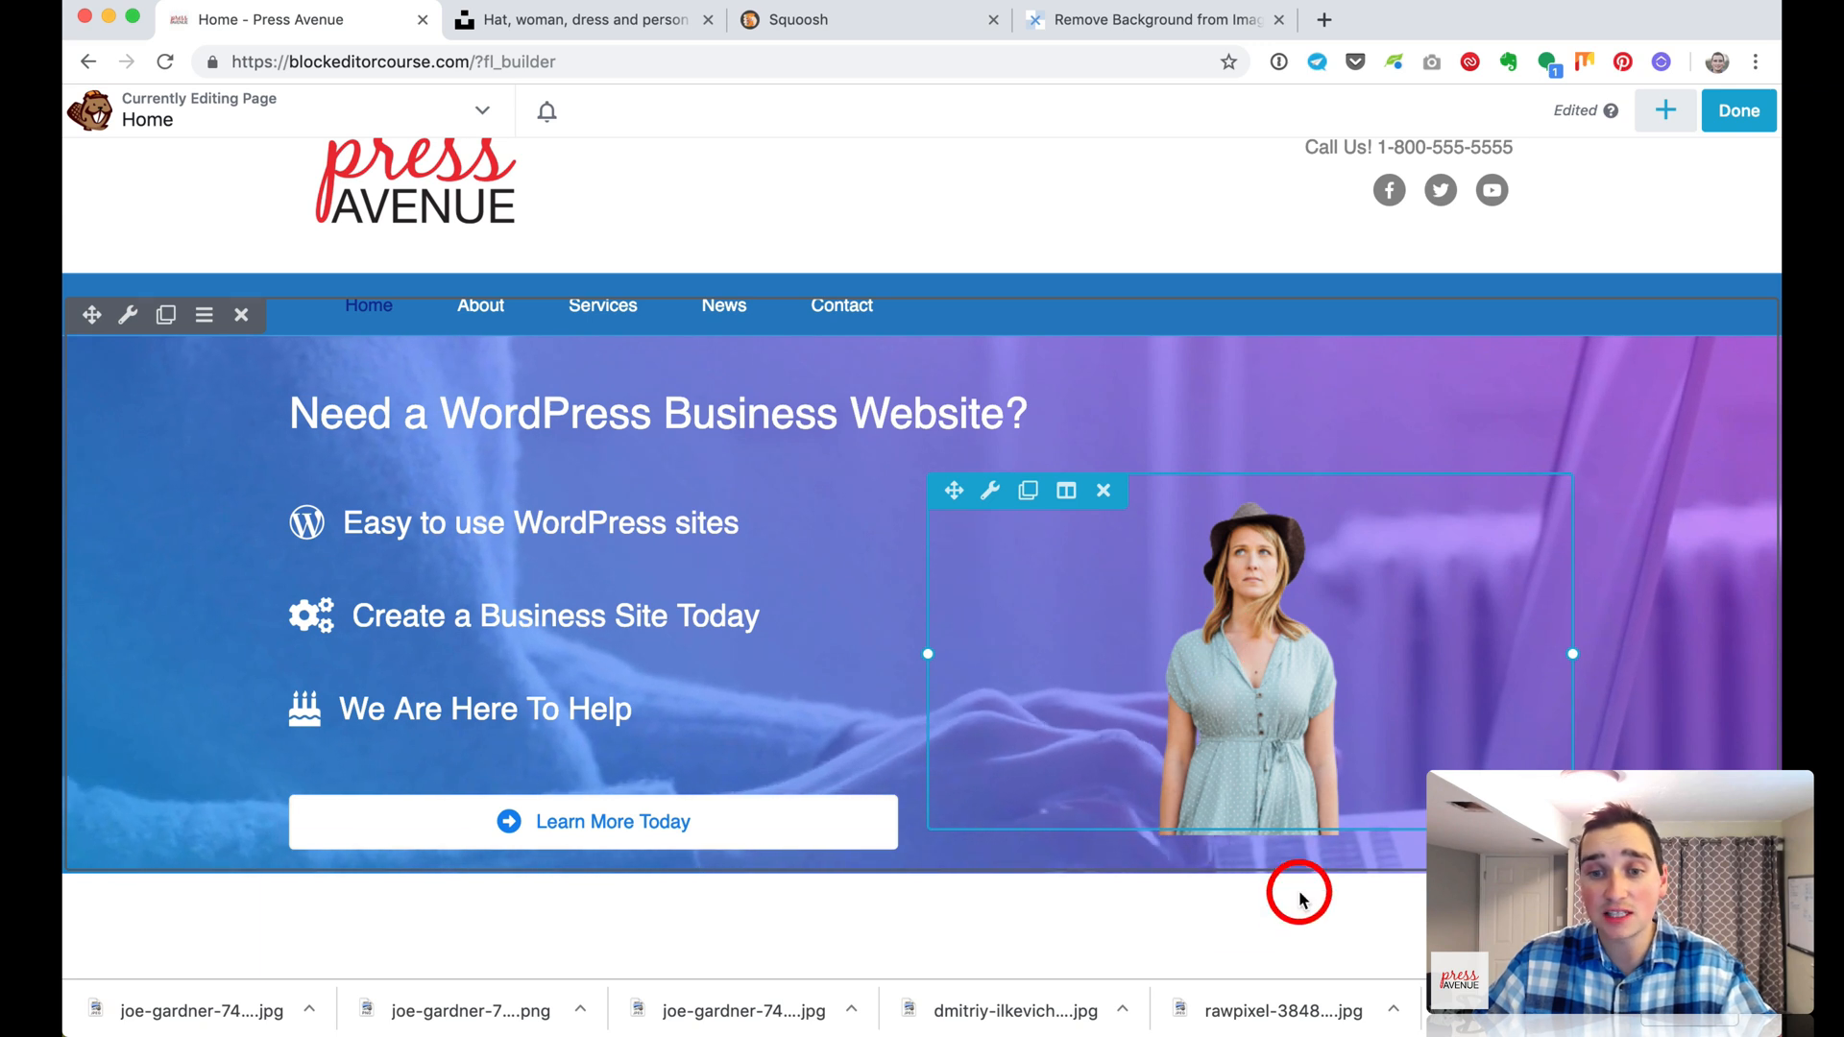
{"action": "mouse_move", "coordinate": [1293, 915]}
{"action": "mouse_move", "coordinate": [1198, 706]}
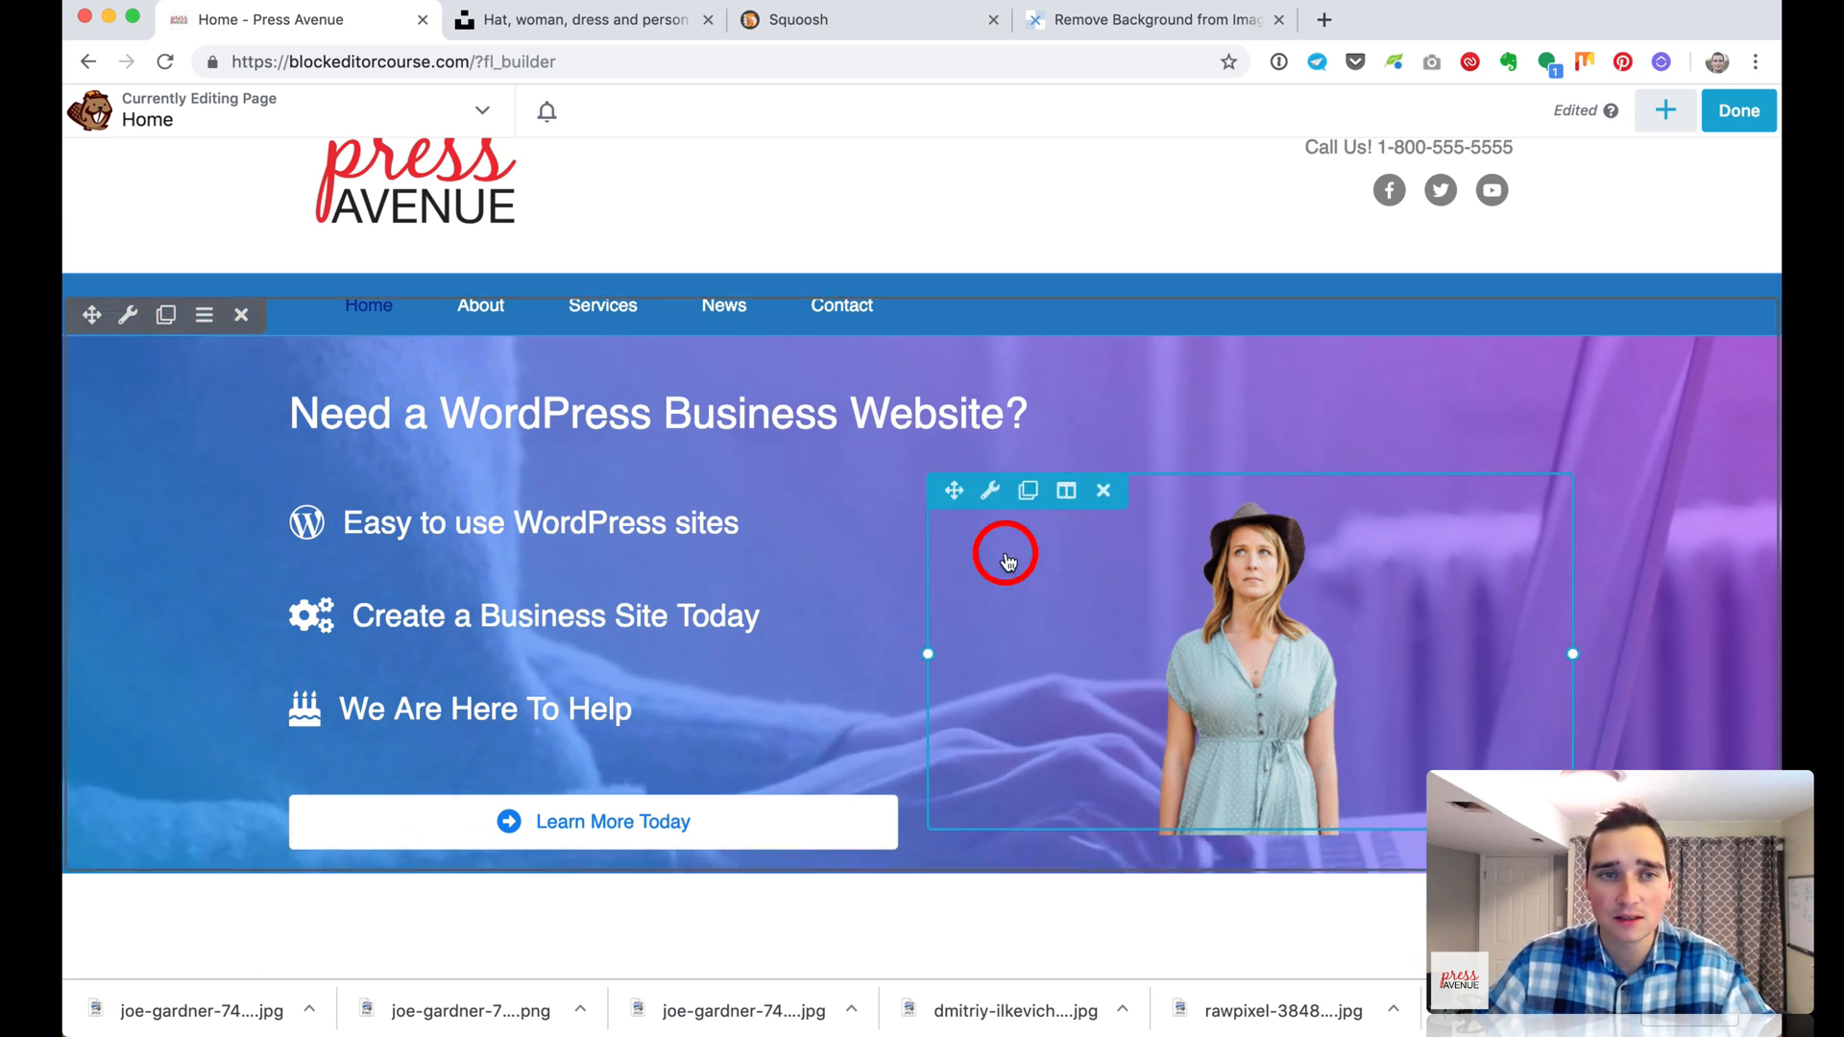
{"action": "left_click", "coordinate": [128, 315]}
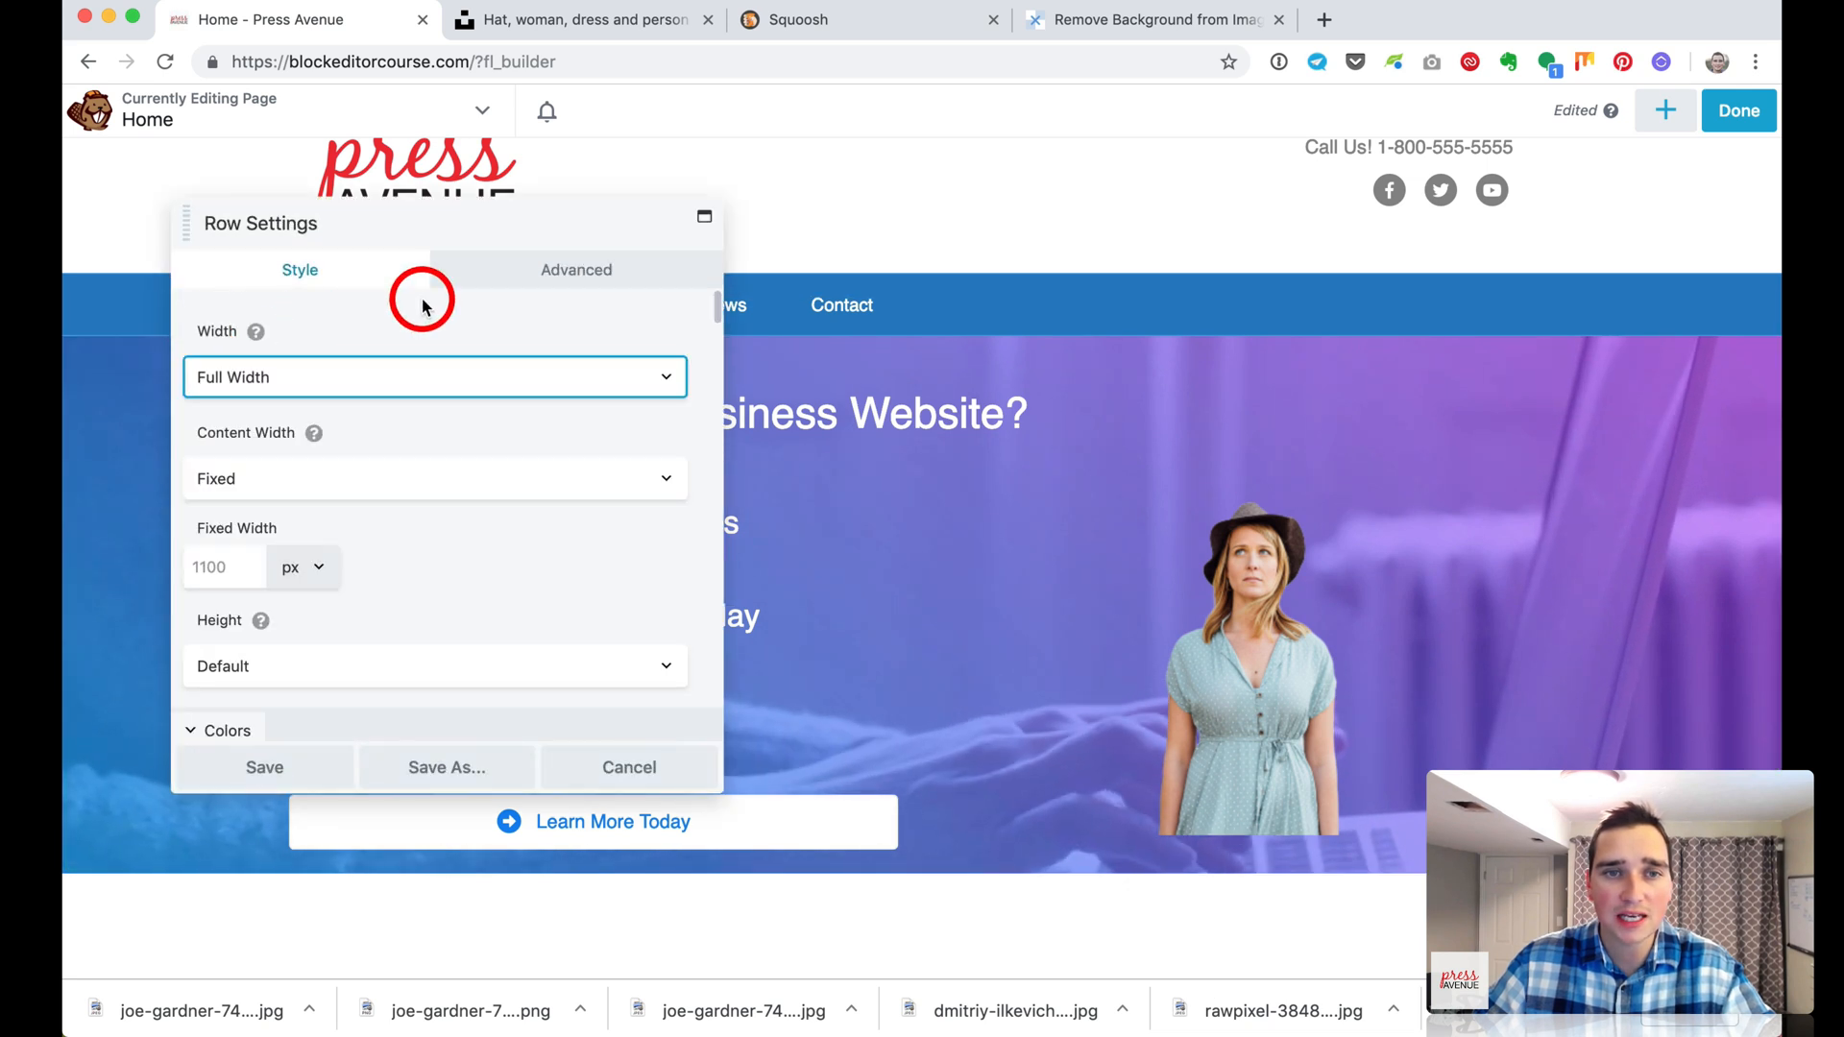
{"action": "left_click", "coordinate": [557, 275]}
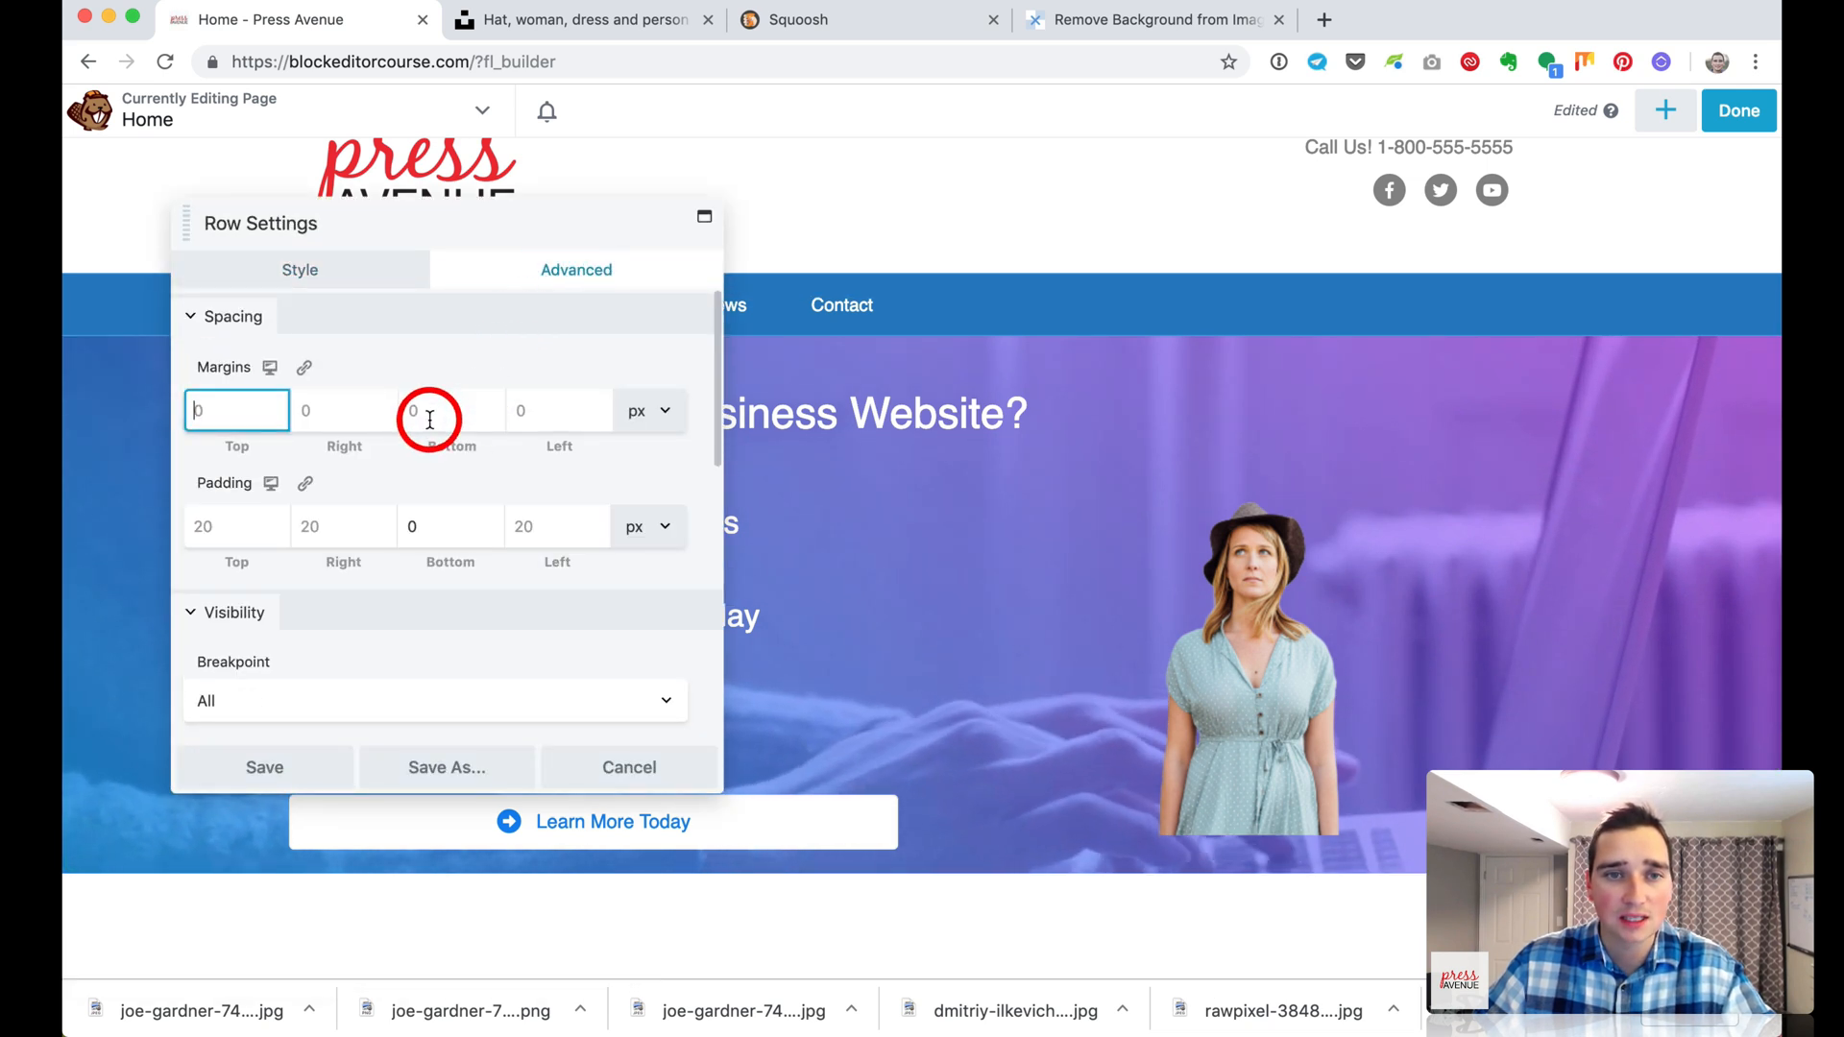
{"action": "left_click", "coordinate": [319, 776]}
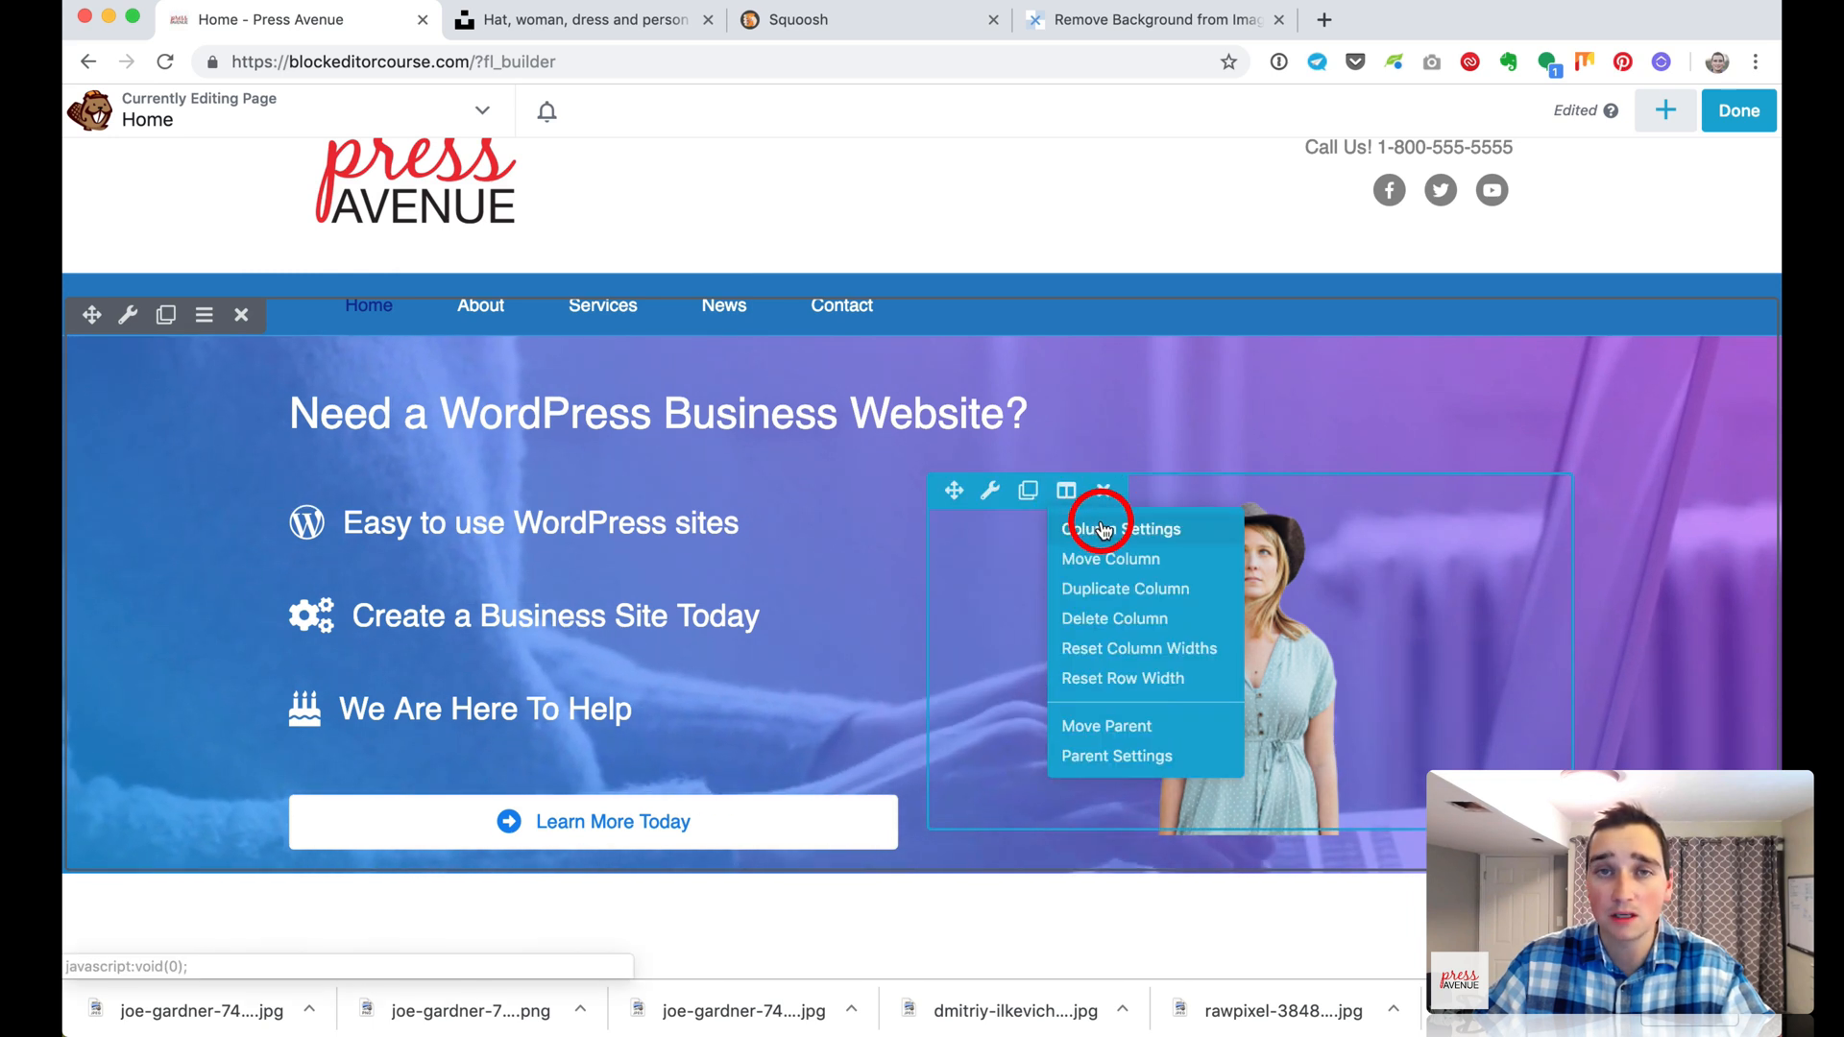
Turn on Equalize Heights for the photo's column and set its vertical alignment to Bottom, saving the column settings
{"action": "left_click", "coordinate": [1095, 519]}
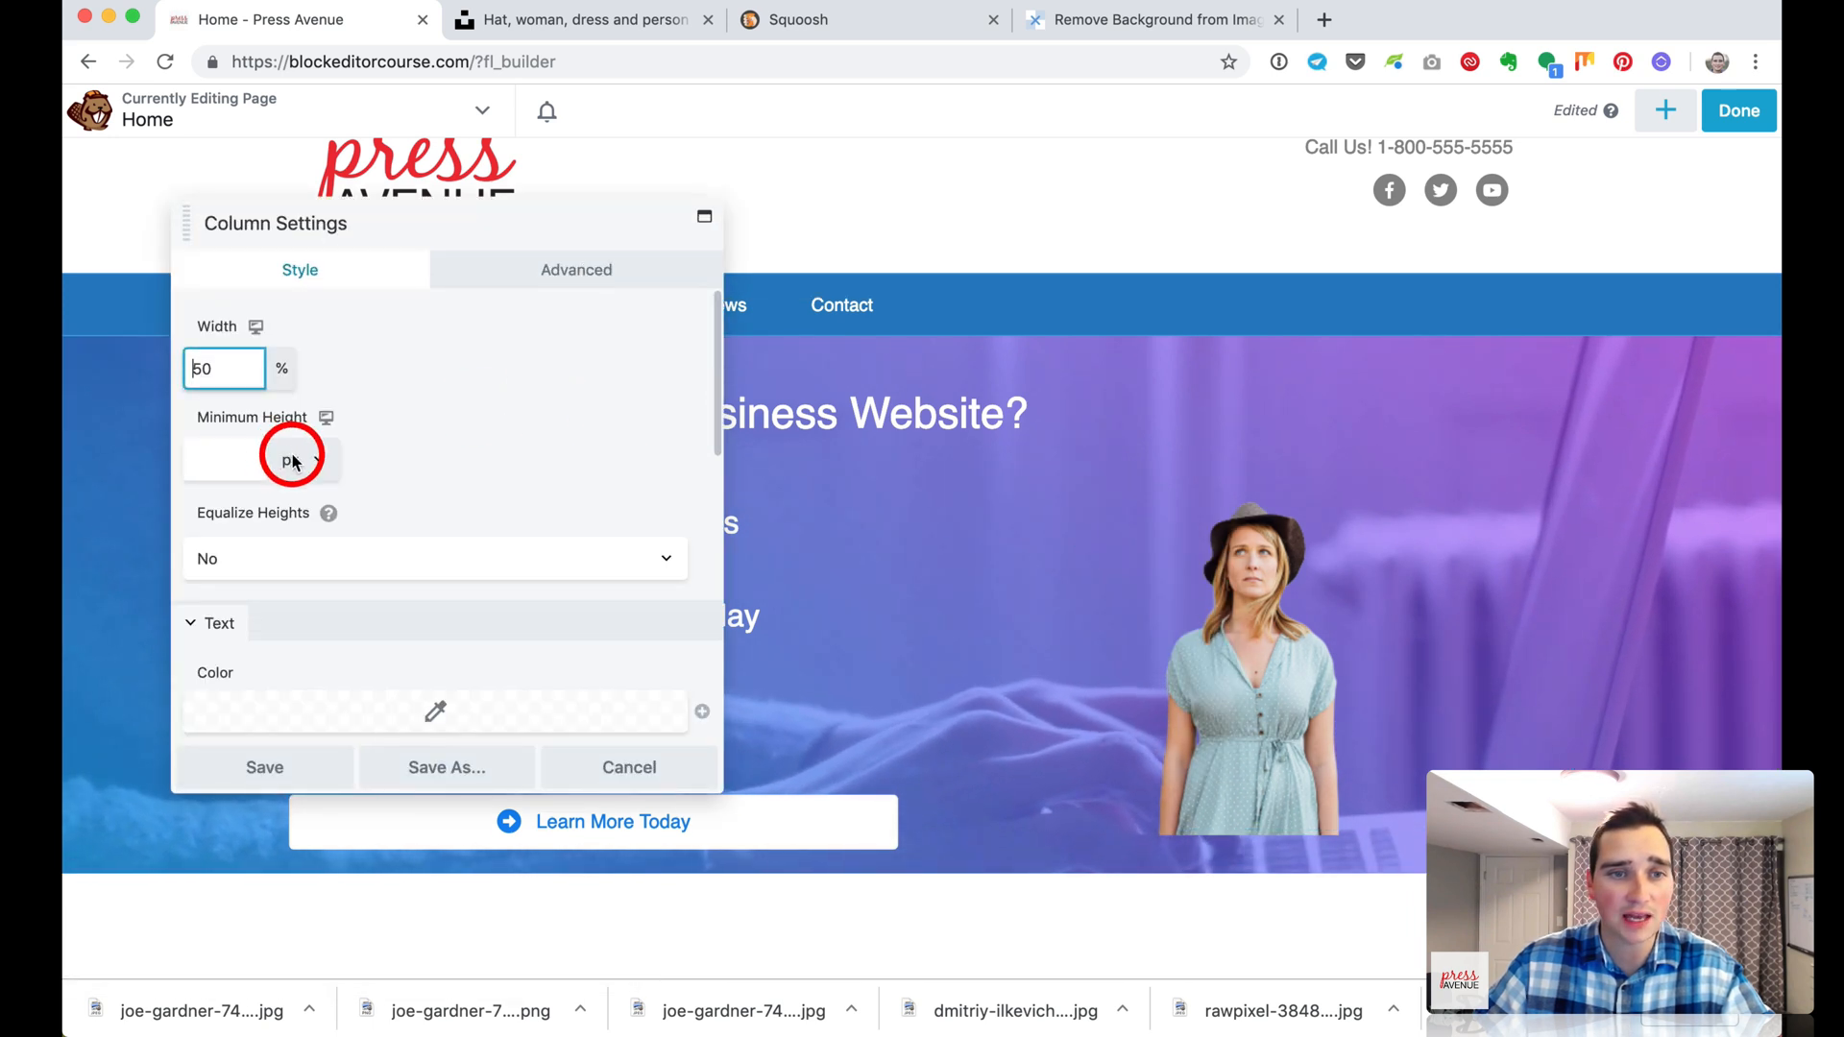
{"action": "left_click", "coordinate": [358, 563]}
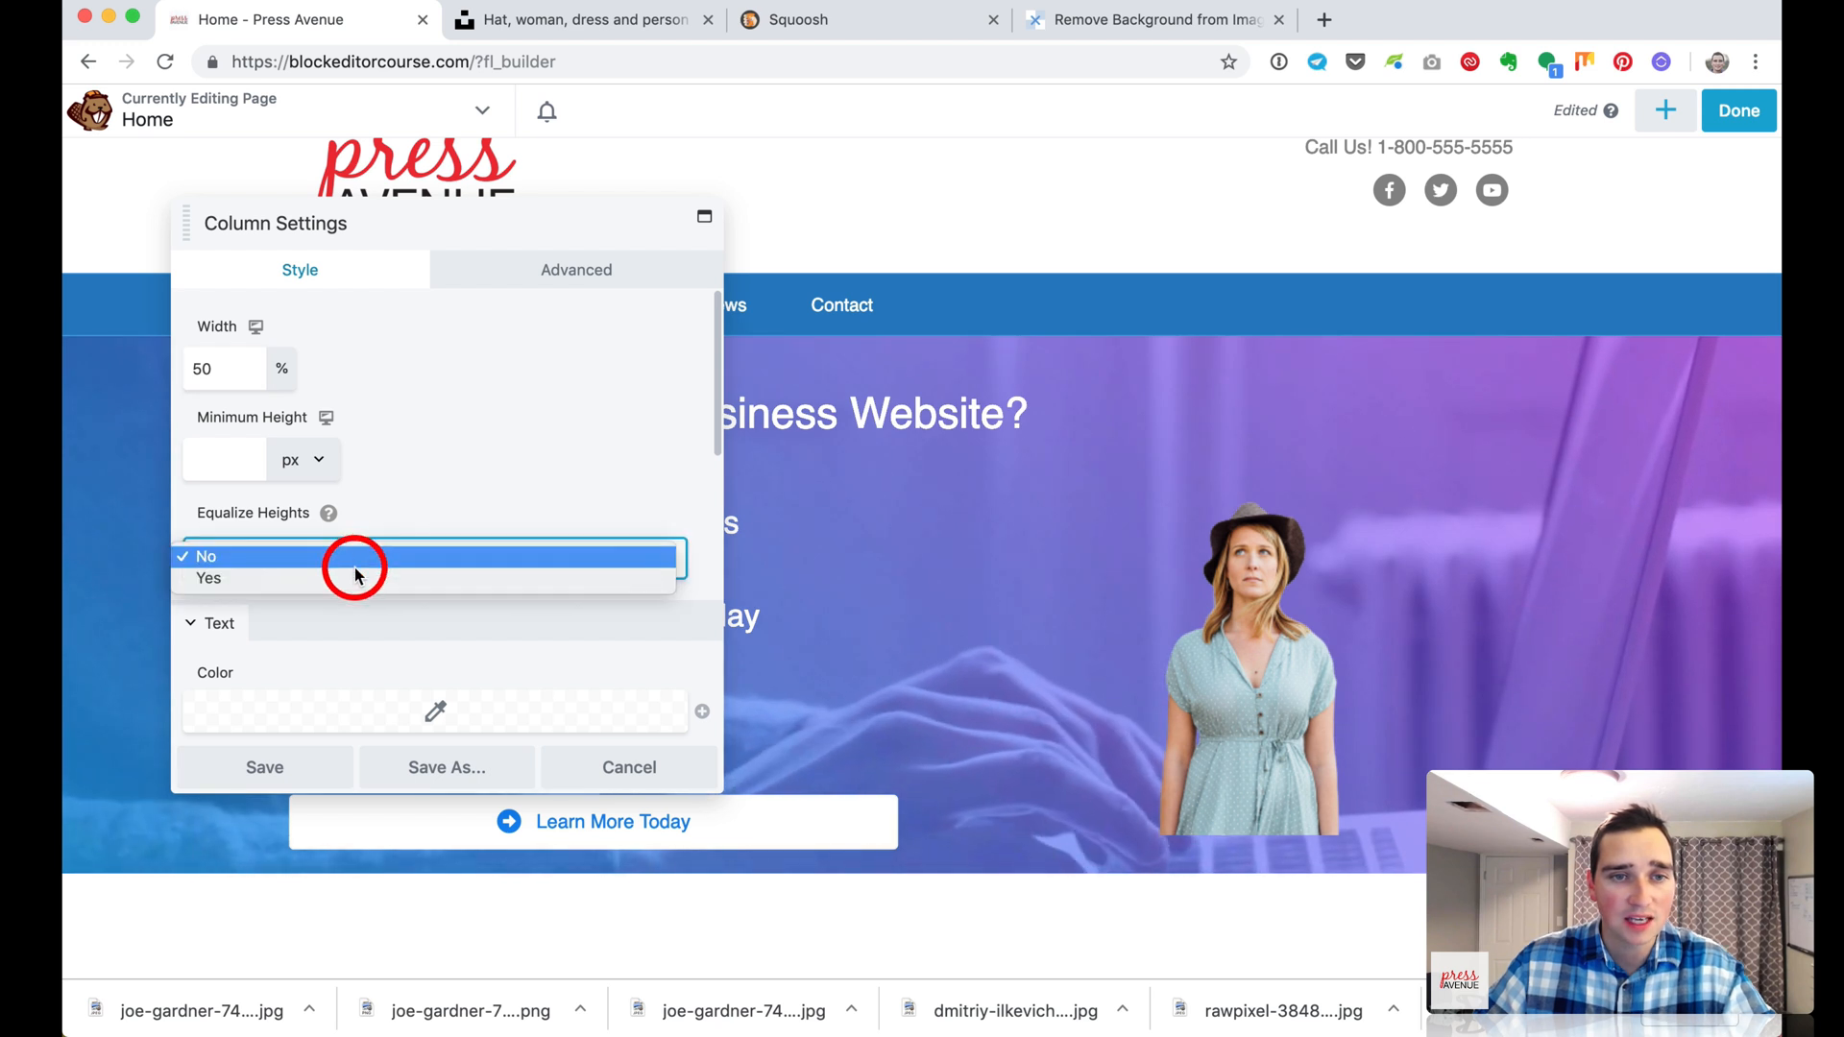
{"action": "left_click", "coordinate": [355, 577]}
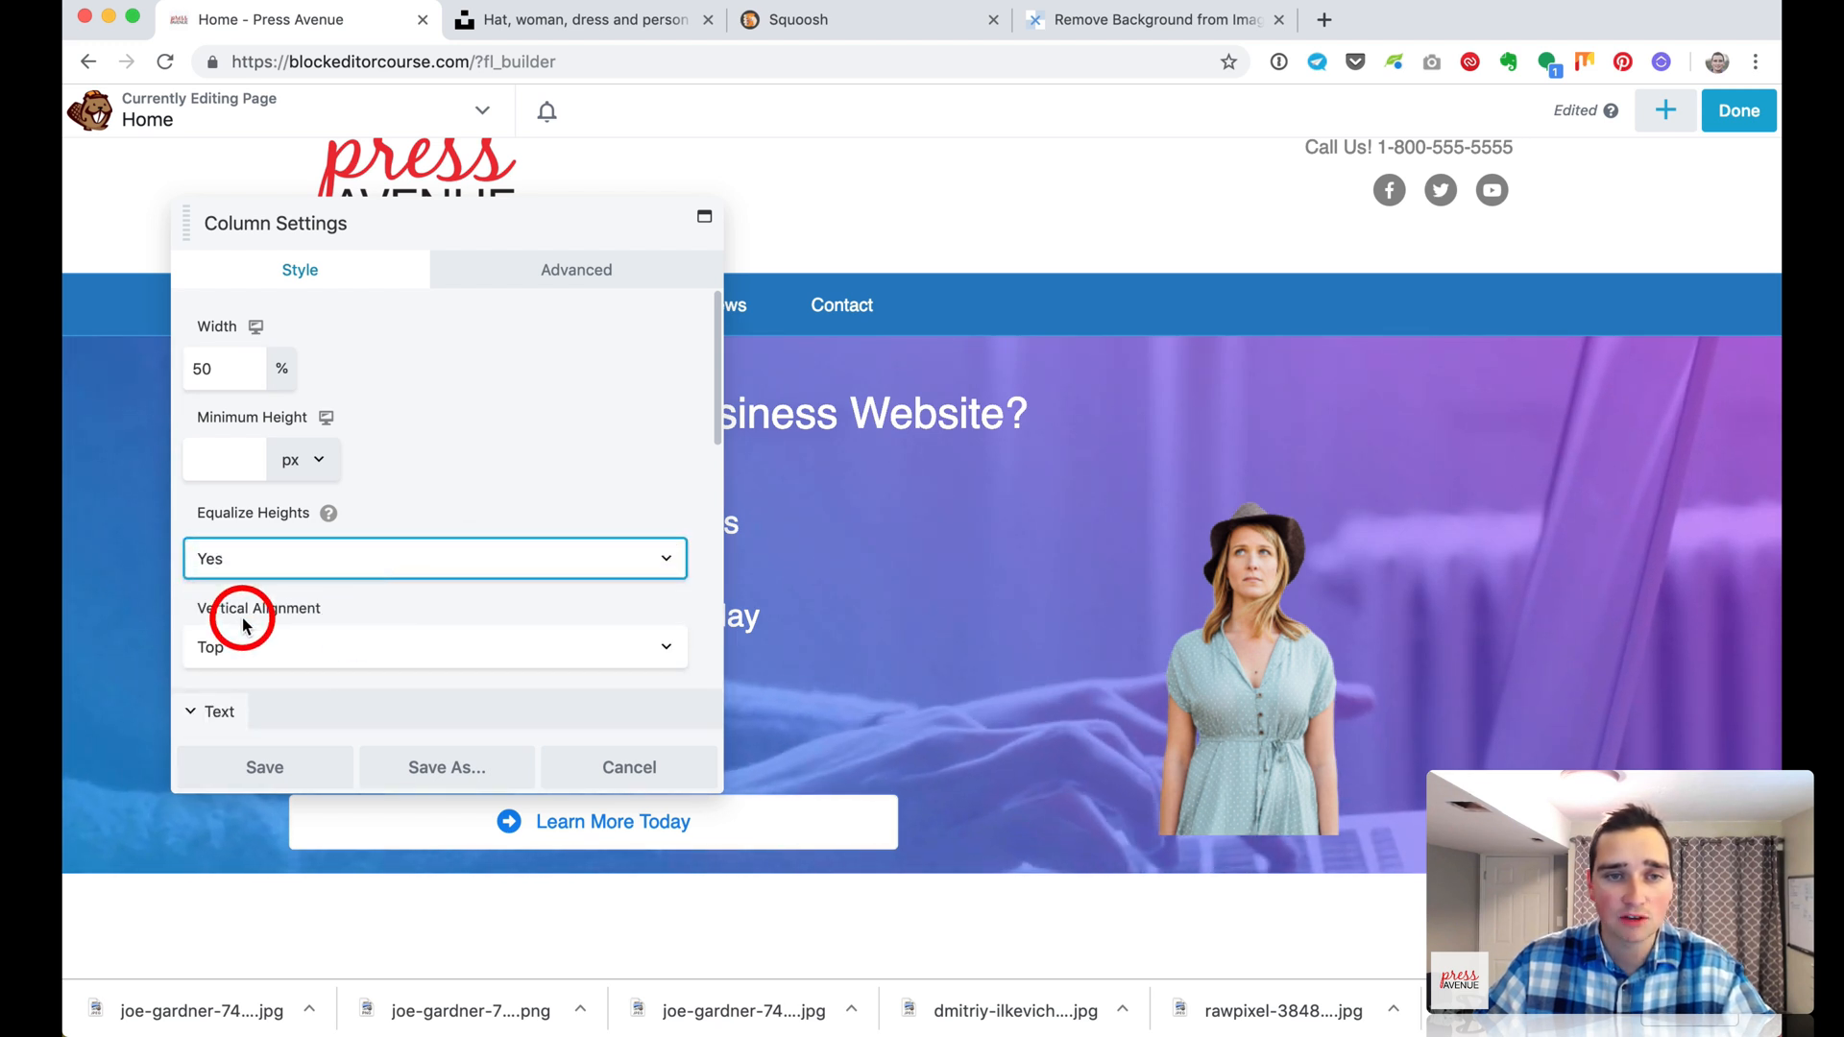
{"action": "left_click", "coordinate": [298, 646]}
{"action": "left_click", "coordinate": [314, 686]}
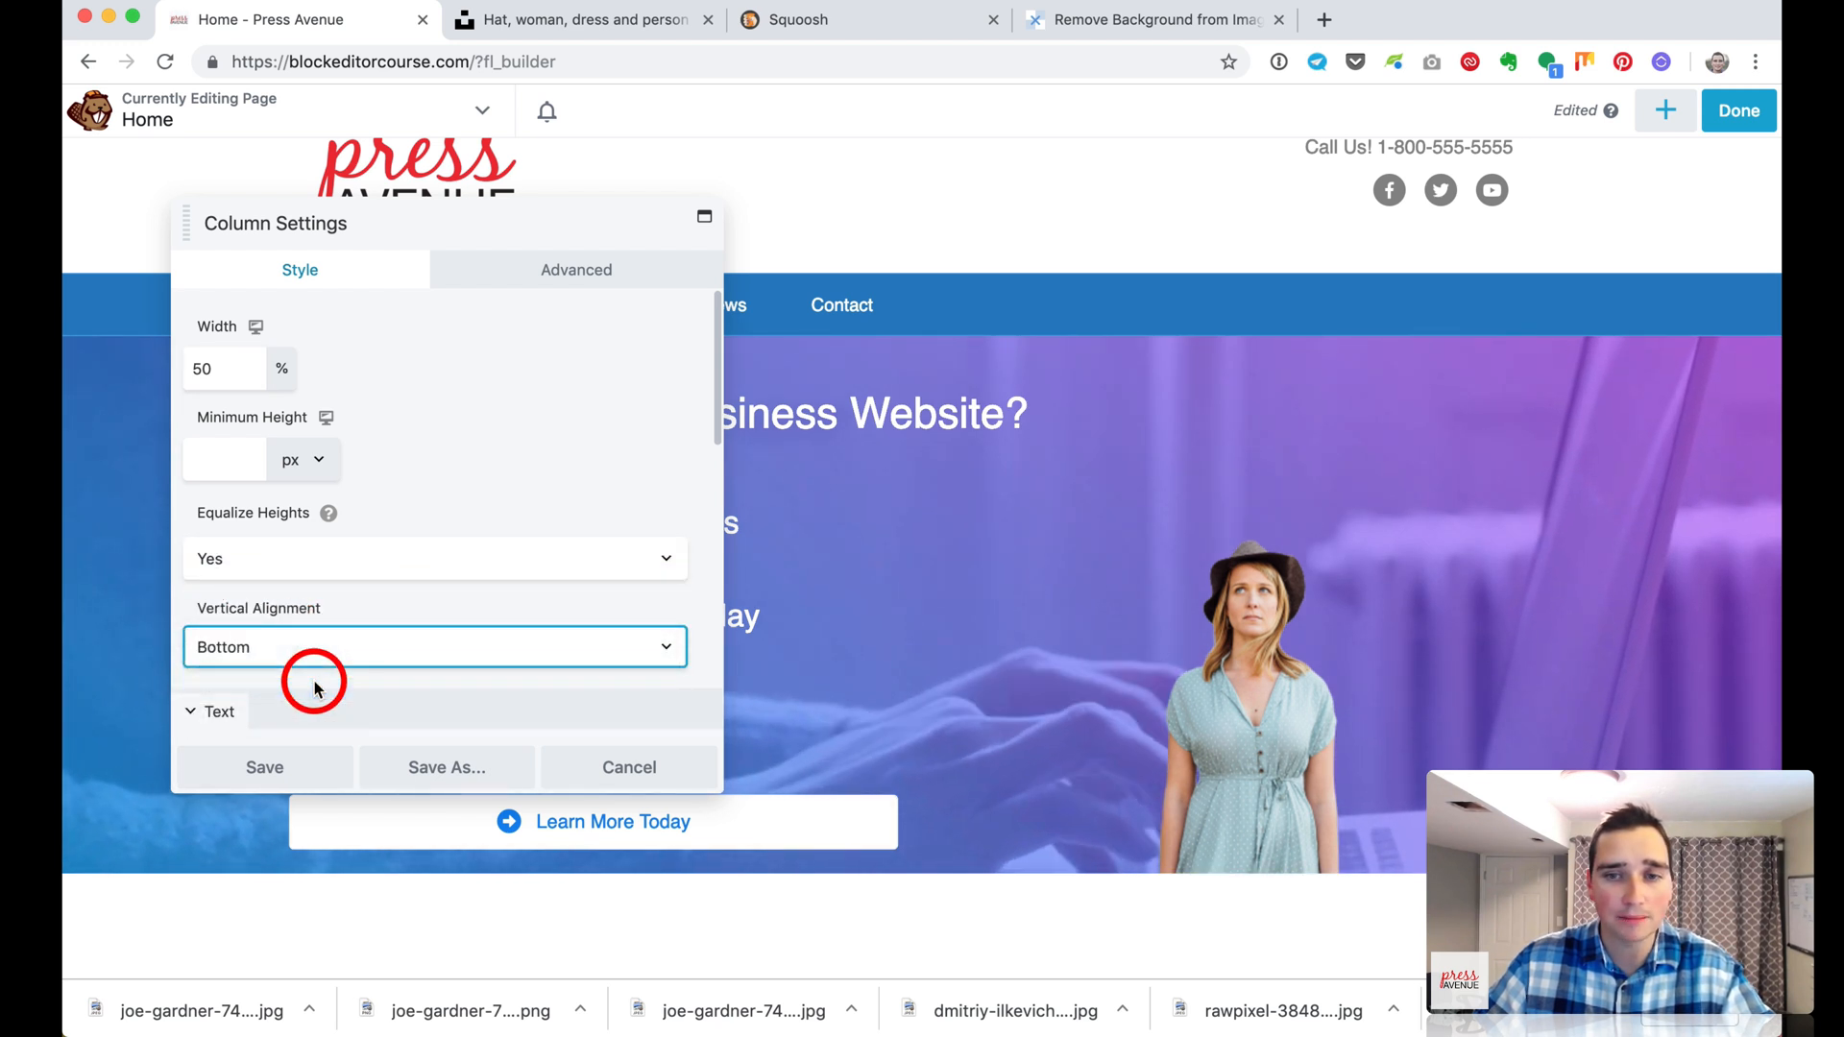
{"action": "left_click", "coordinate": [301, 782]}
{"action": "left_click", "coordinate": [1255, 620]}
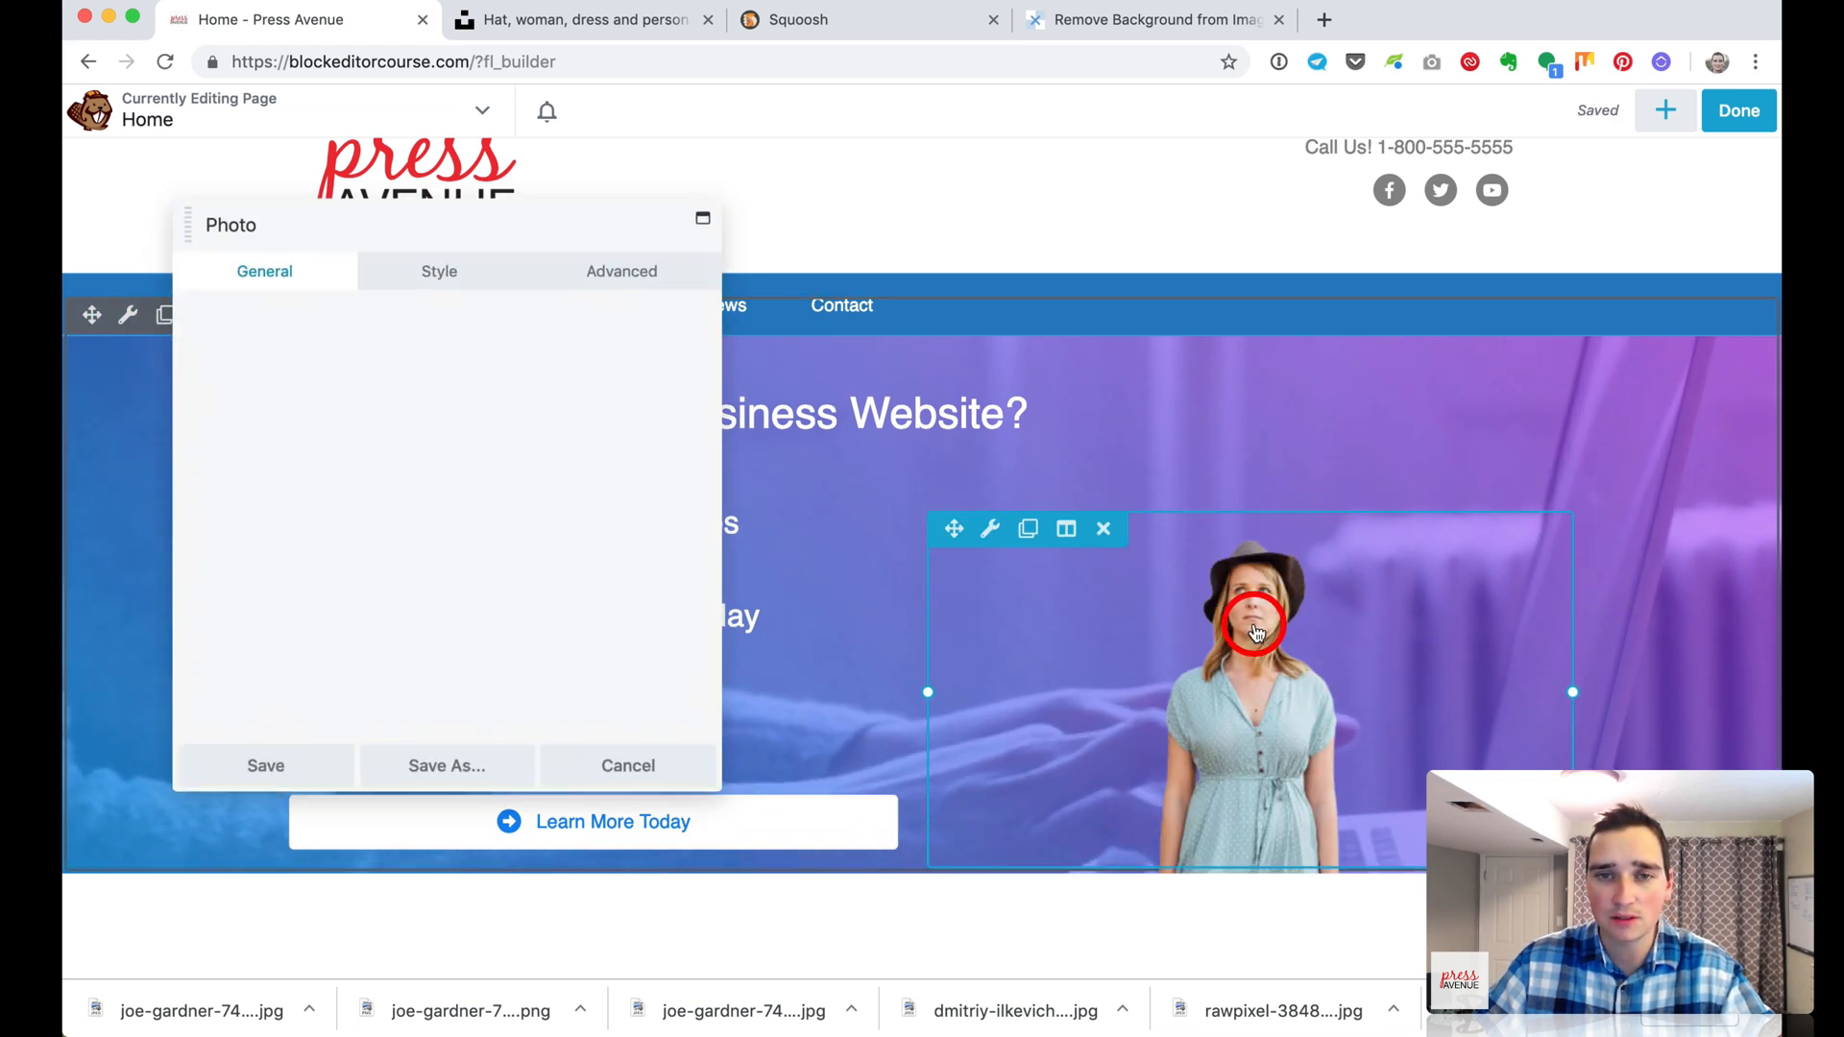
{"action": "left_click", "coordinate": [301, 782]}
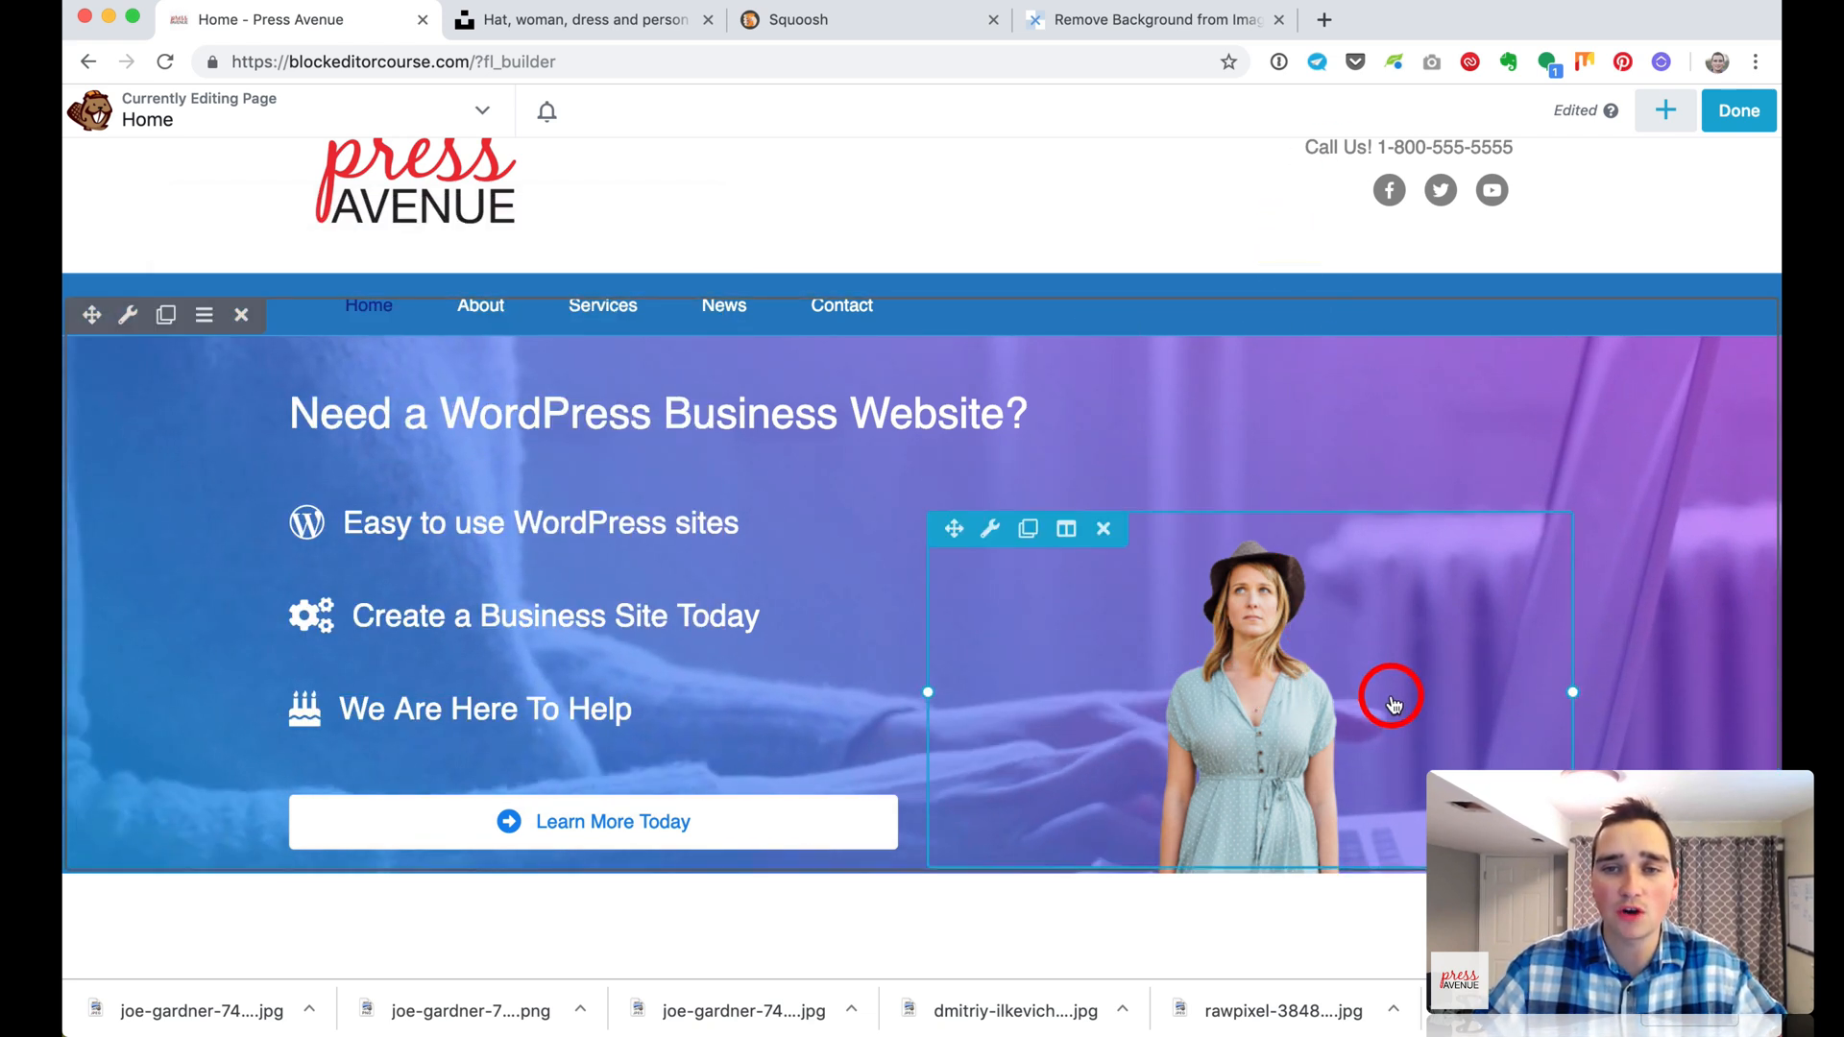
Delete the empty row between the hero section and the footer
{"action": "scroll", "coordinate": [859, 247], "scroll_direction": "up", "scroll_amount": 2}
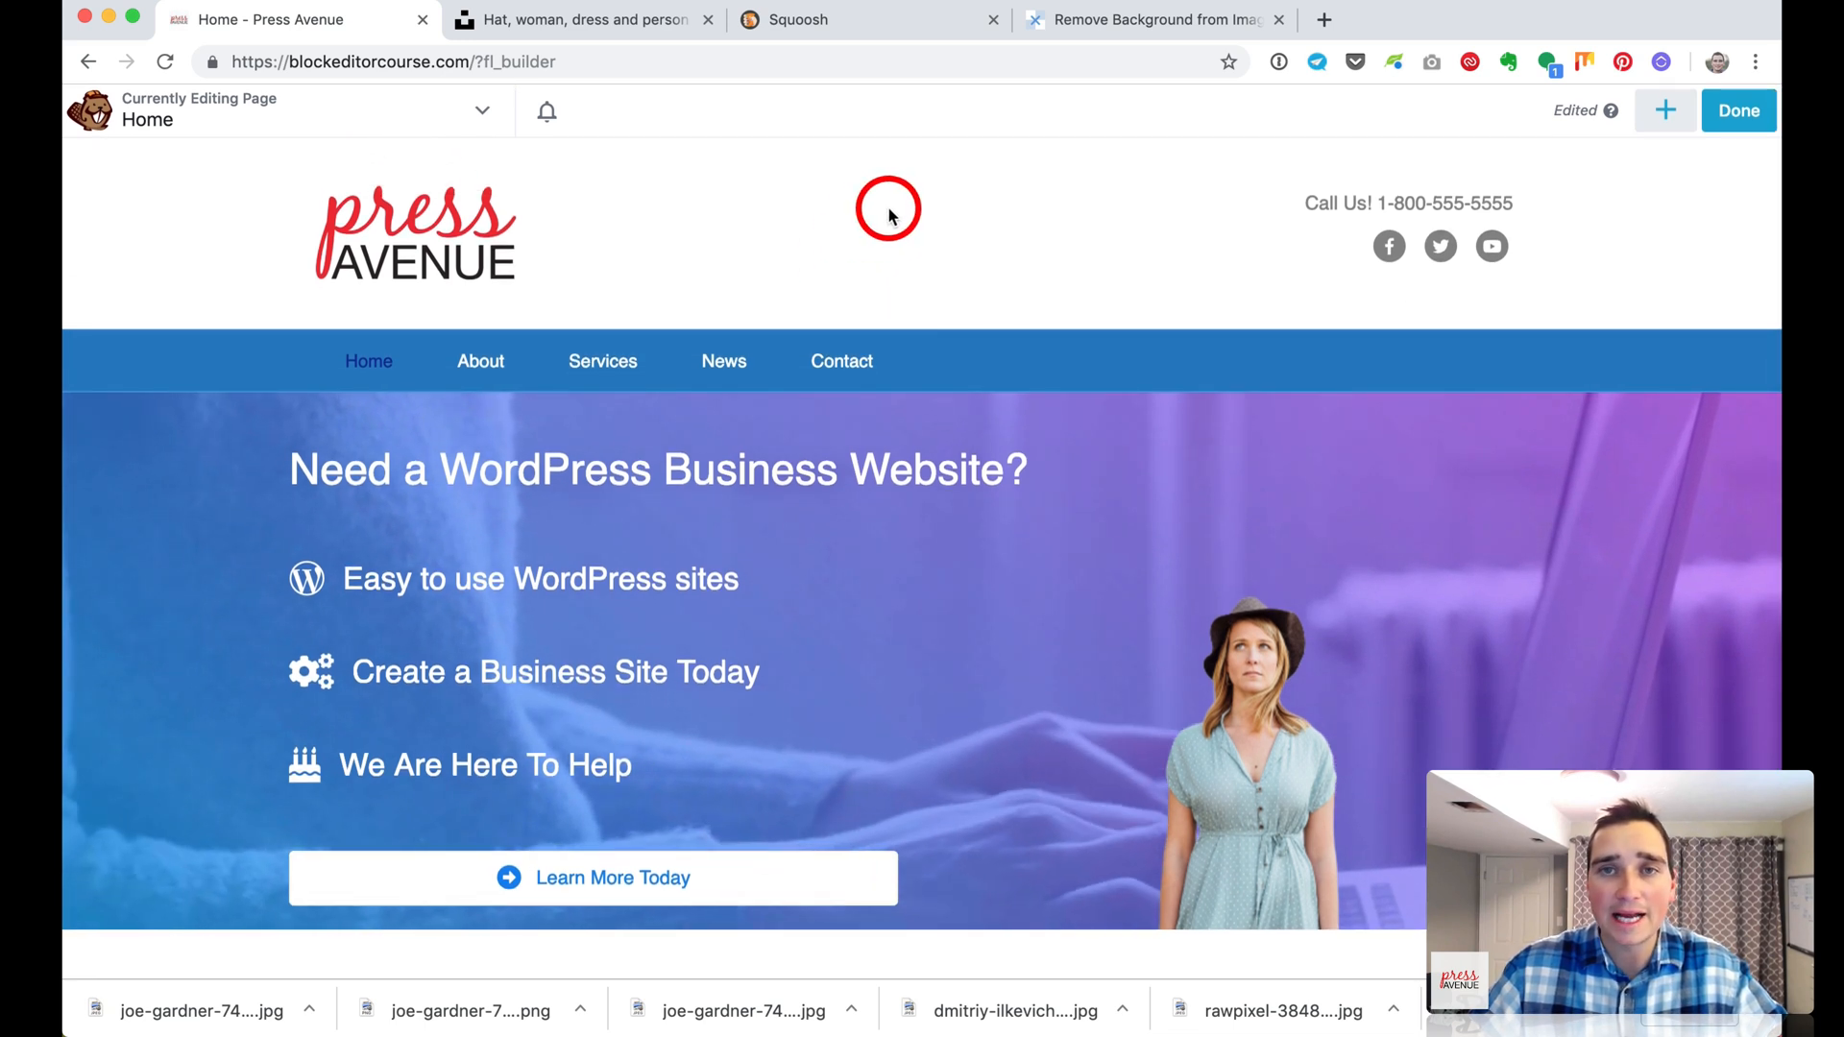
{"action": "scroll", "coordinate": [924, 285], "scroll_direction": "down", "scroll_amount": 5}
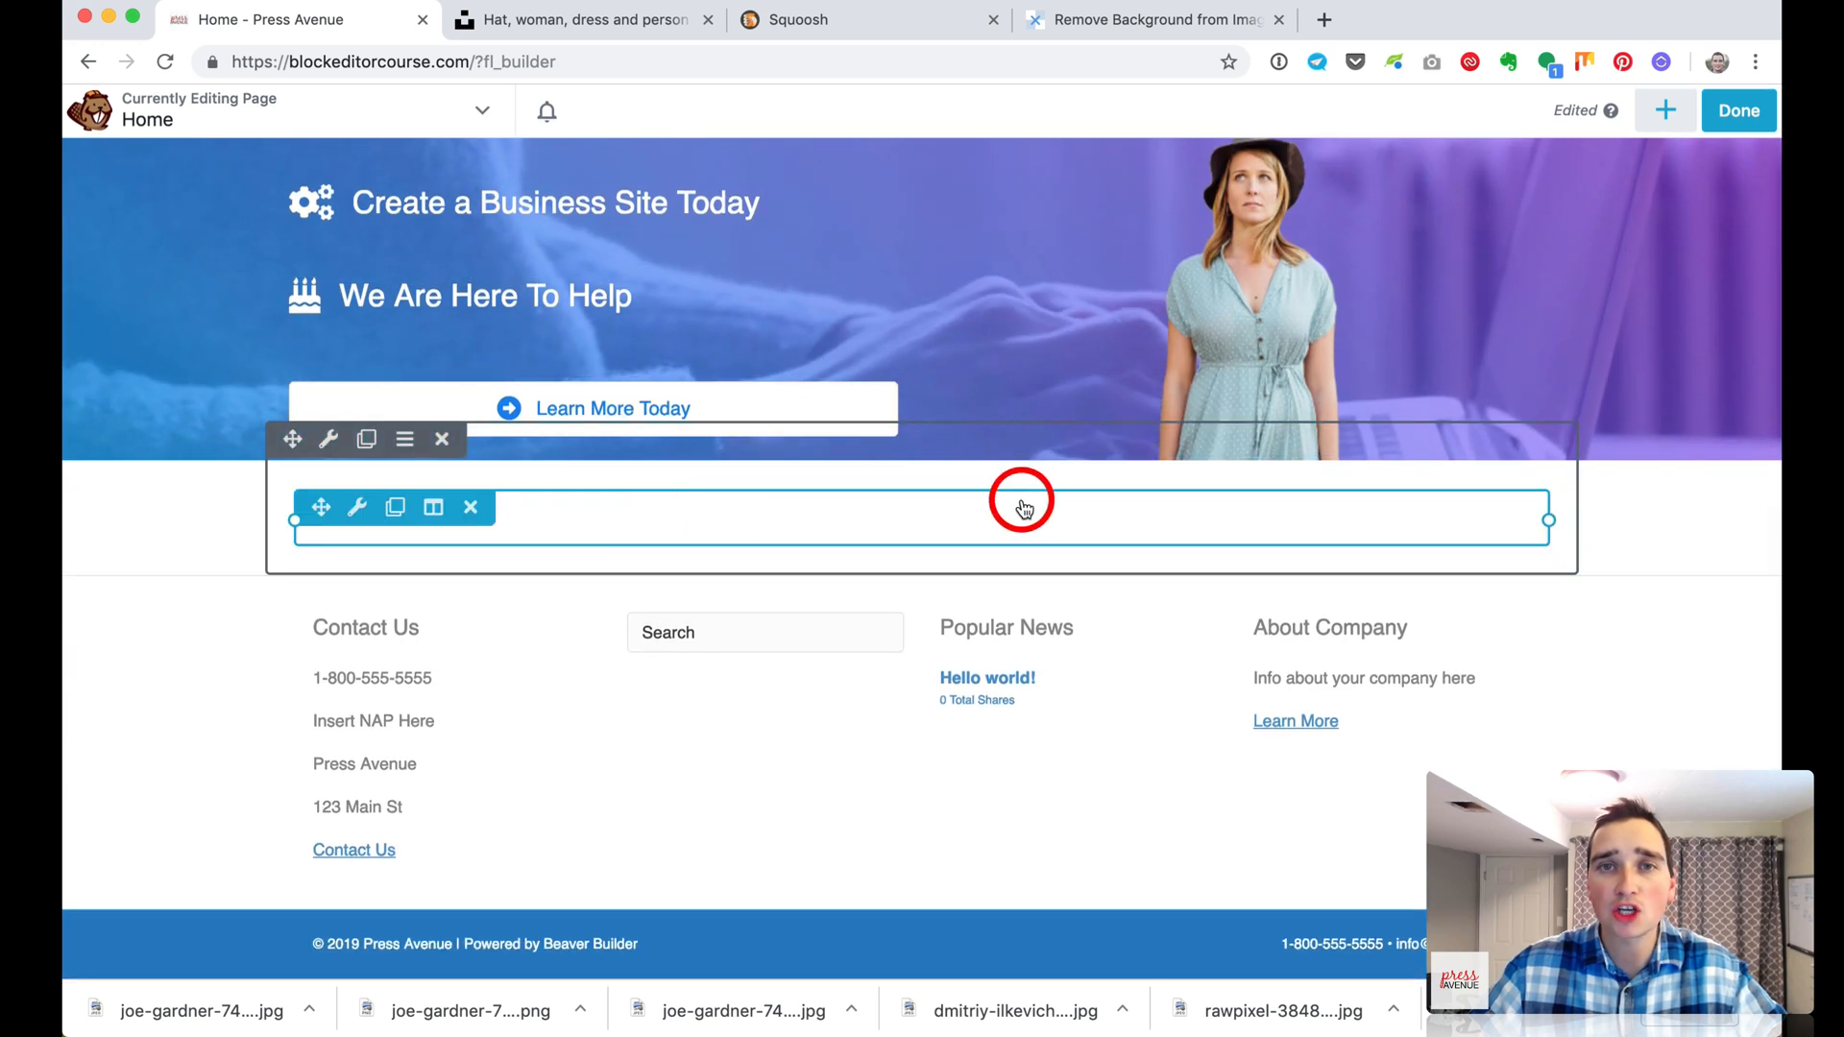
{"action": "left_click", "coordinate": [442, 439]}
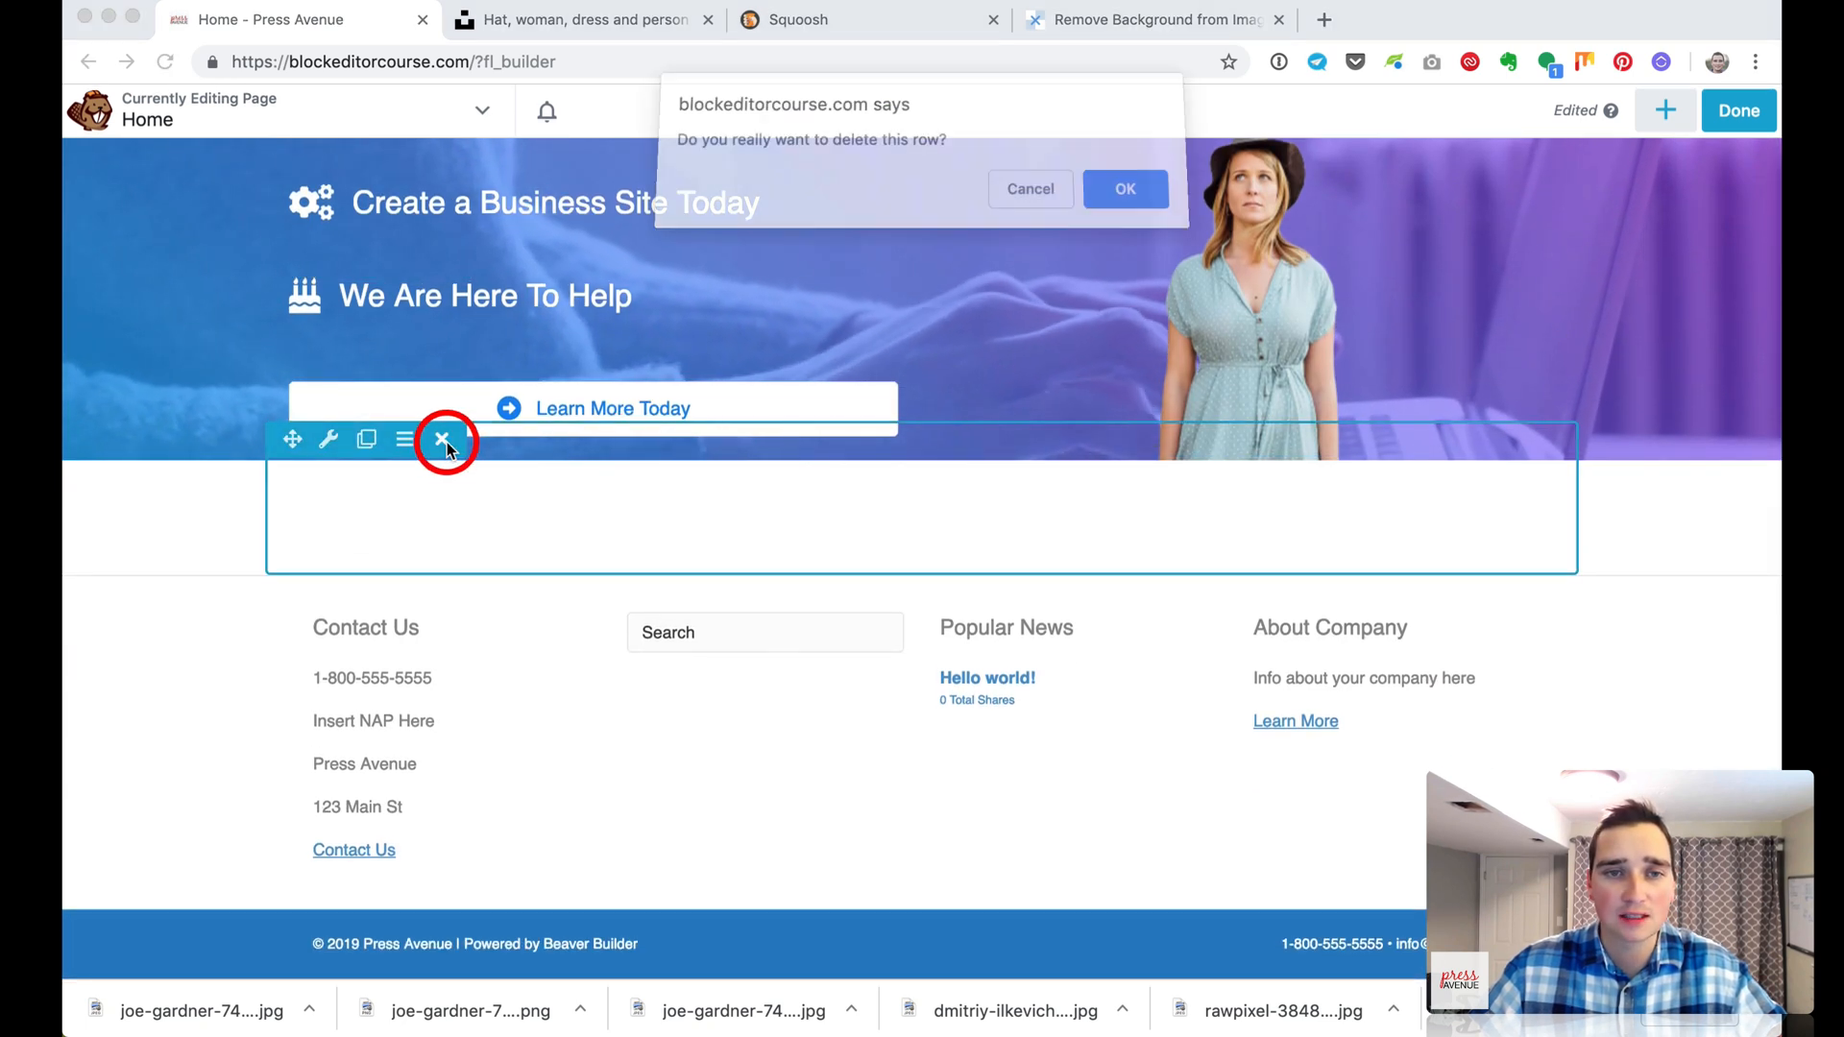
{"action": "left_click", "coordinate": [1119, 197]}
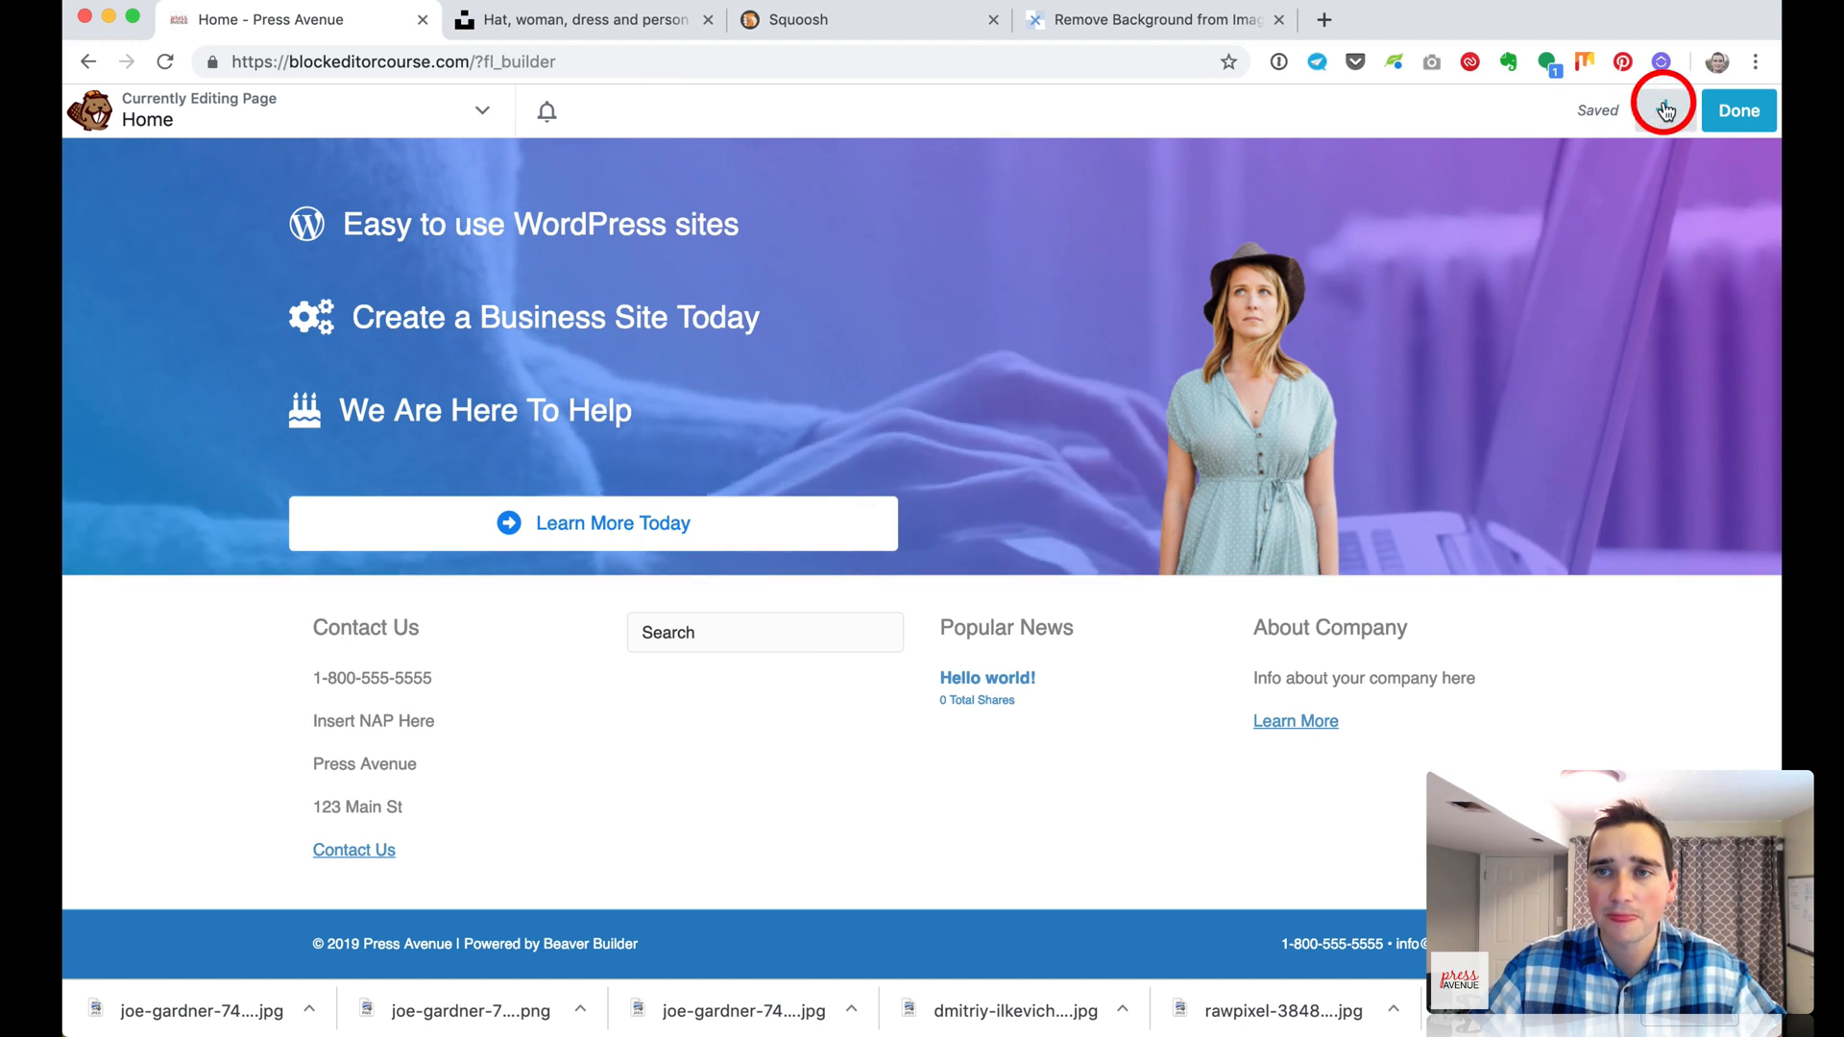
Insert a 3 Columns row directly below the hero section
{"action": "left_click", "coordinate": [1665, 110]}
{"action": "left_click", "coordinate": [1476, 174]}
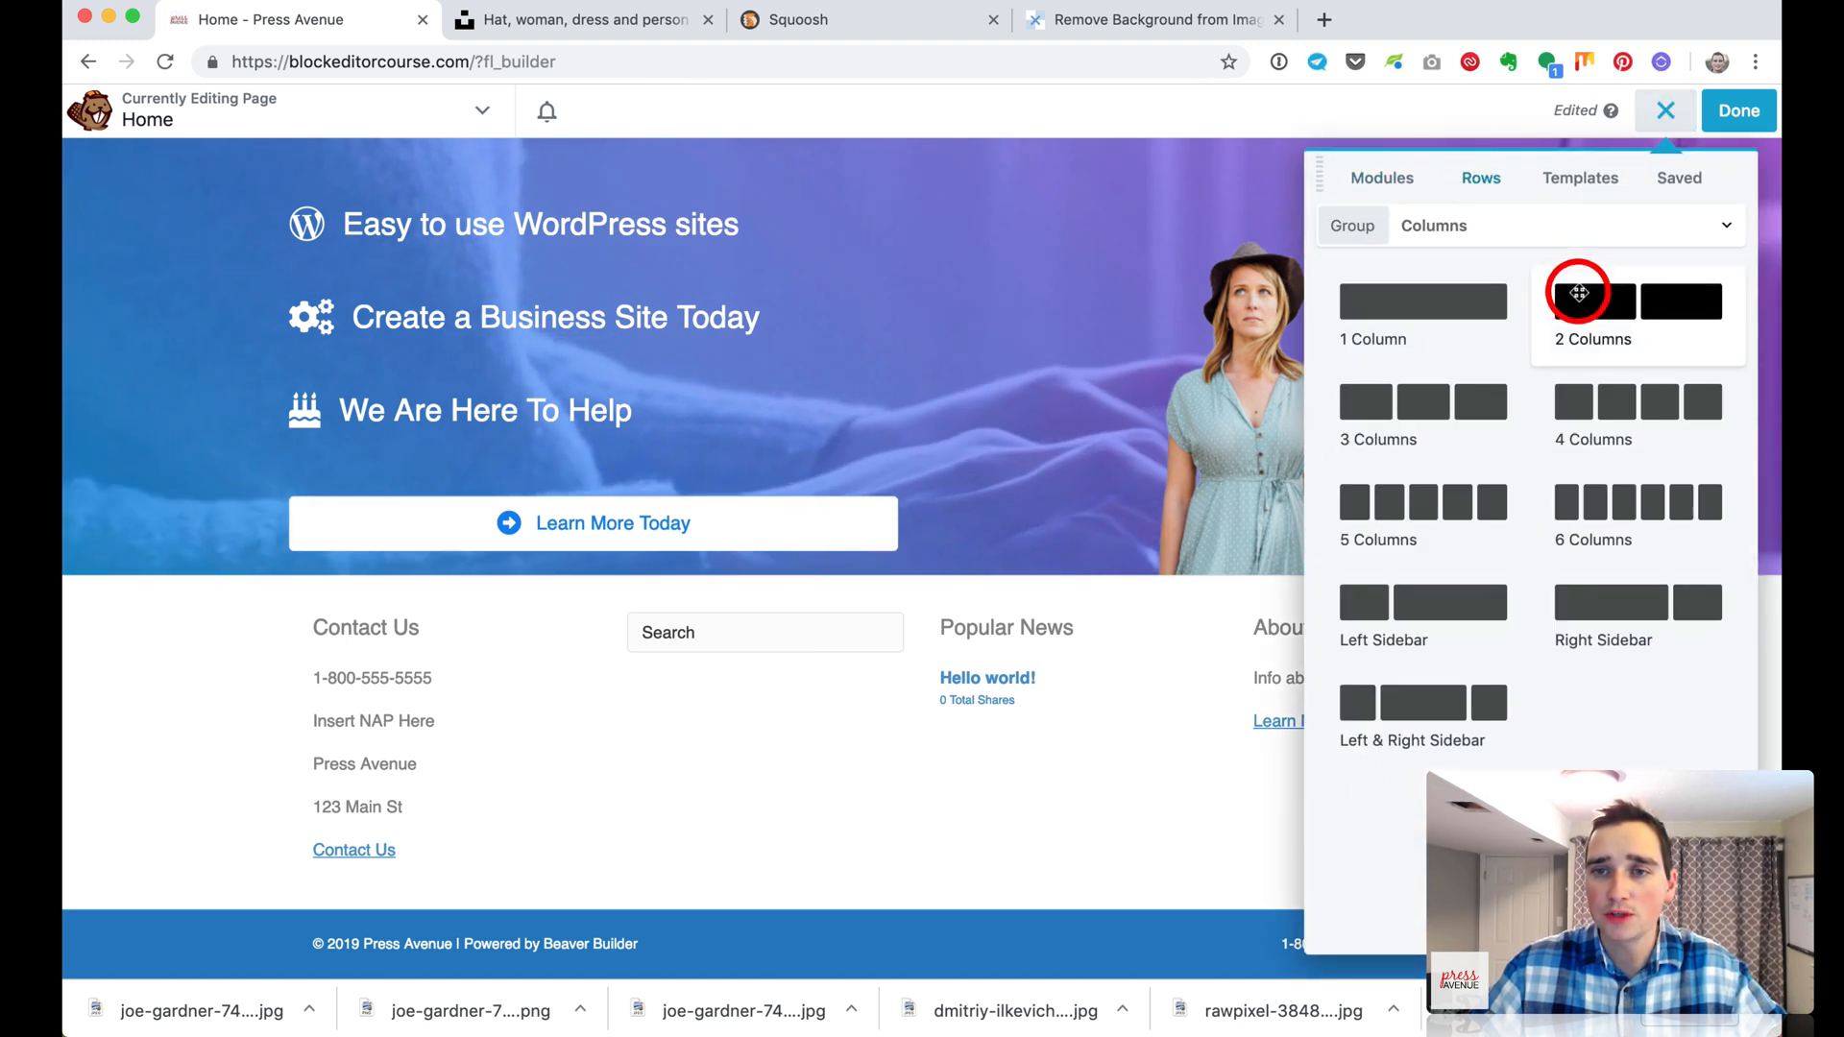
{"action": "left_click_drag", "start_coordinate": [1432, 403], "coordinate": [1227, 843]}
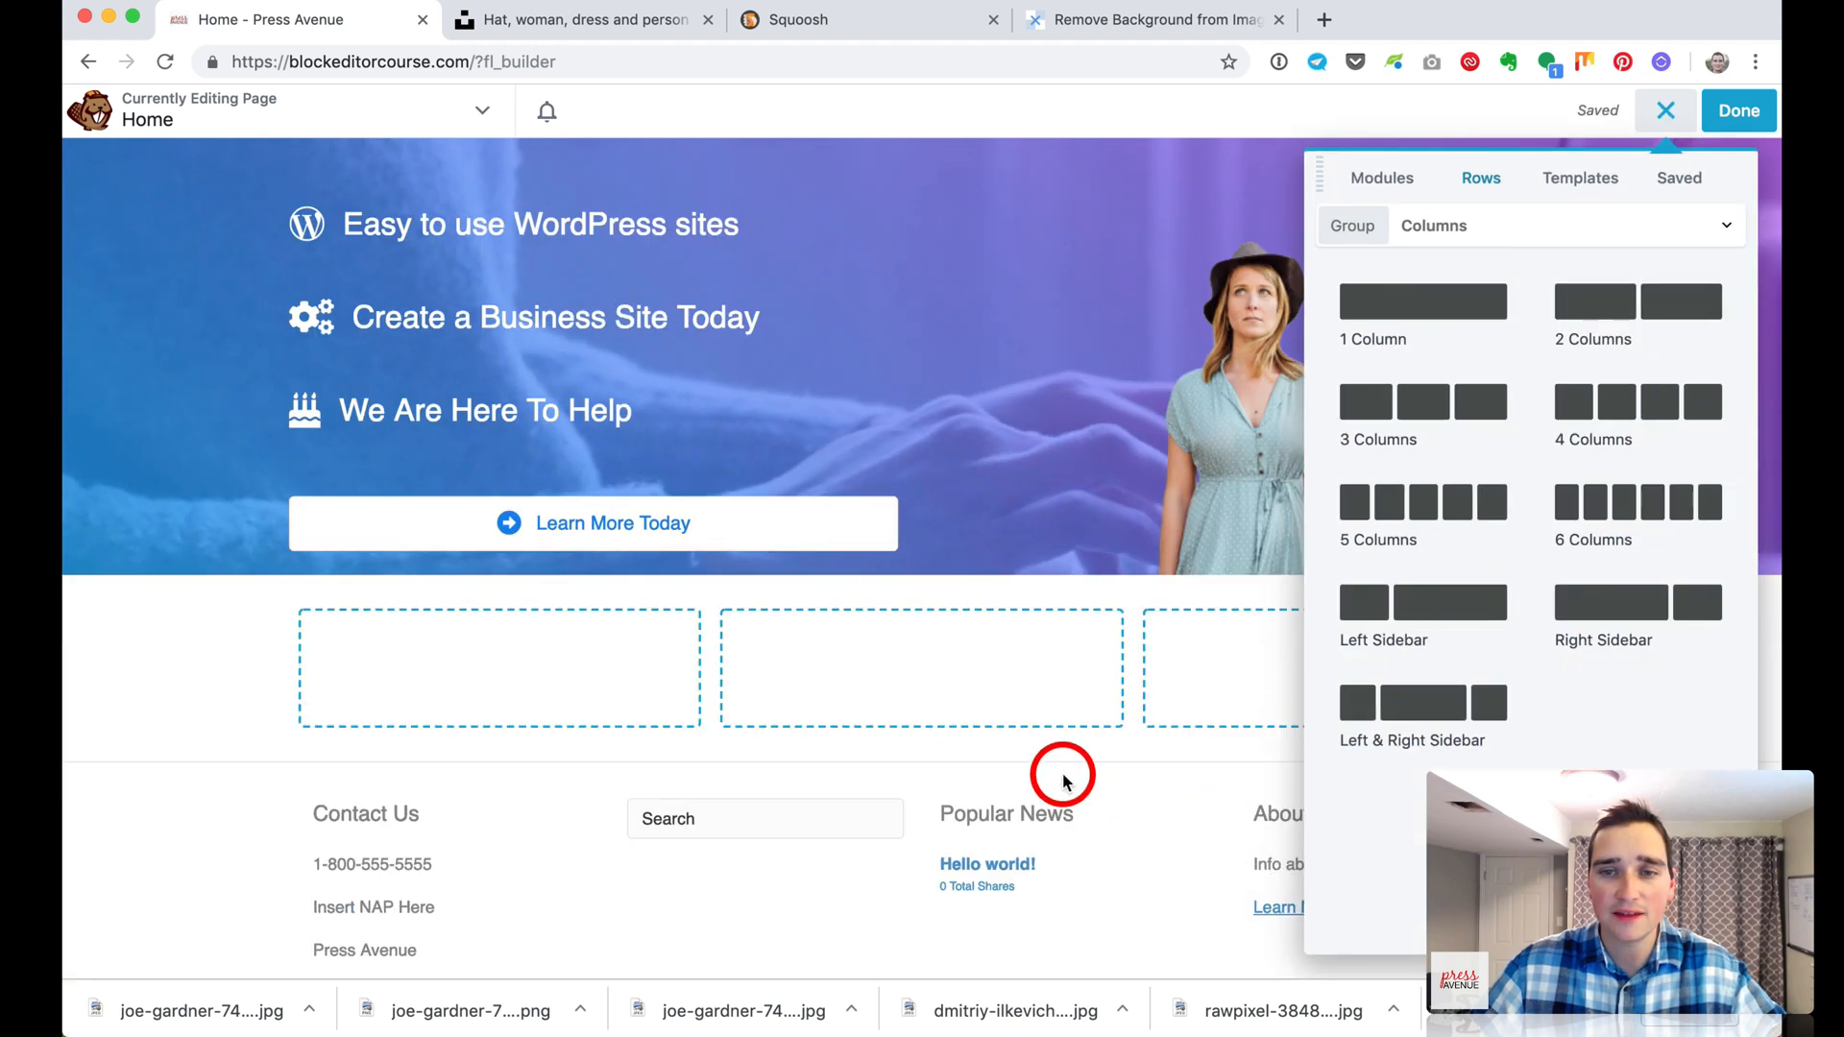
{"action": "left_click", "coordinate": [1666, 112]}
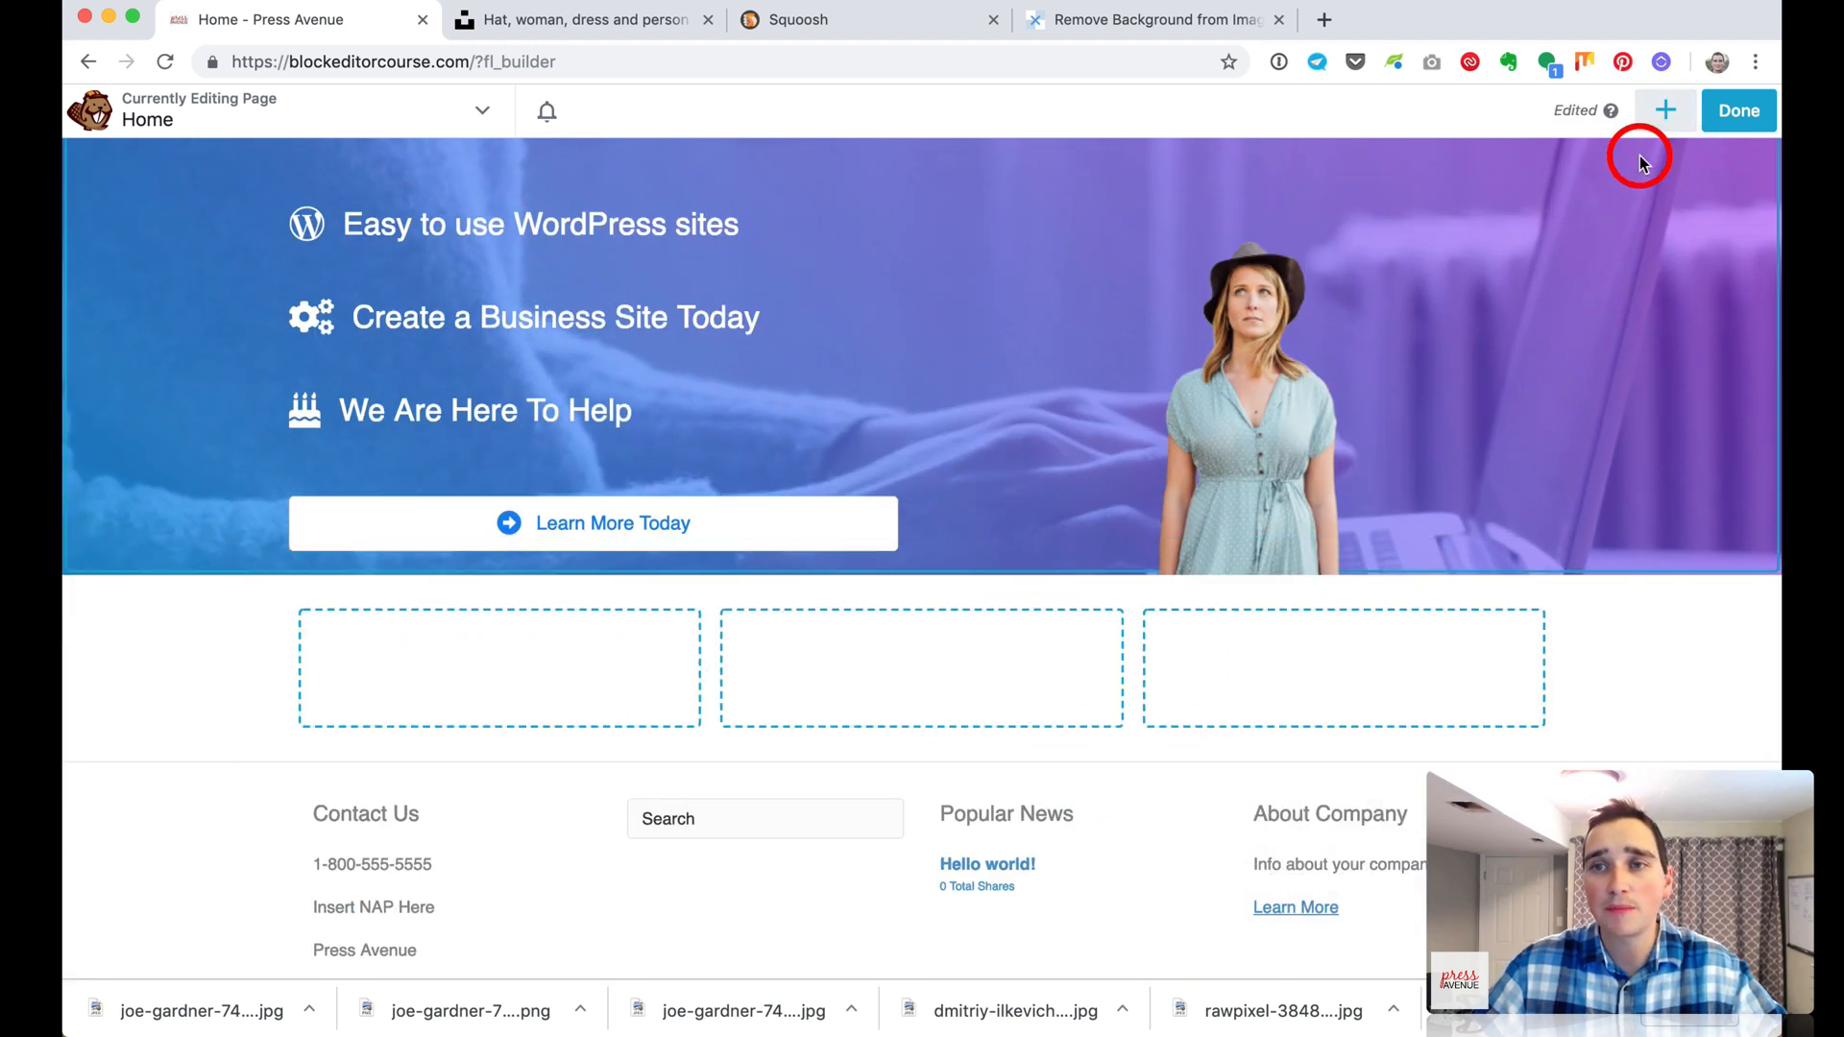
Add an Icon module to the first column of the new row and choose the WordPress logo as its icon
{"action": "left_click", "coordinate": [1664, 115]}
{"action": "left_click", "coordinate": [1412, 182]}
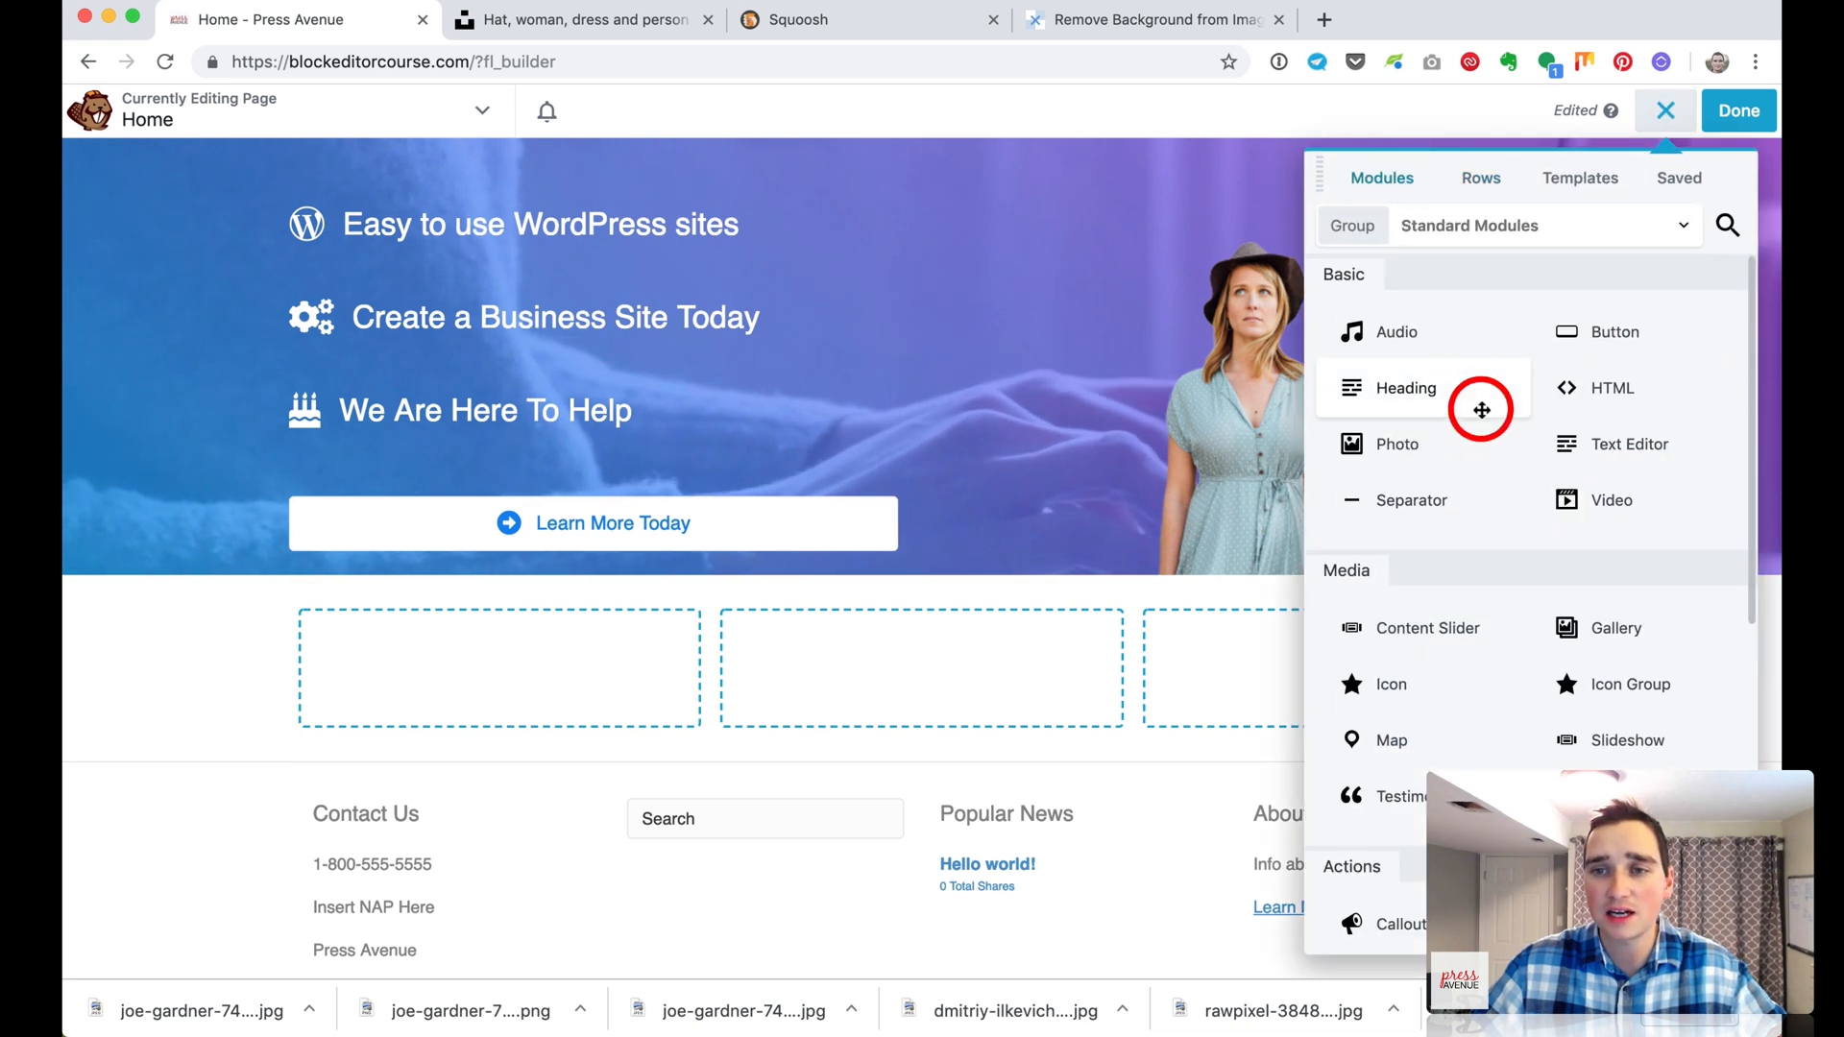
{"action": "scroll", "coordinate": [1635, 713], "scroll_direction": "down", "scroll_amount": 2}
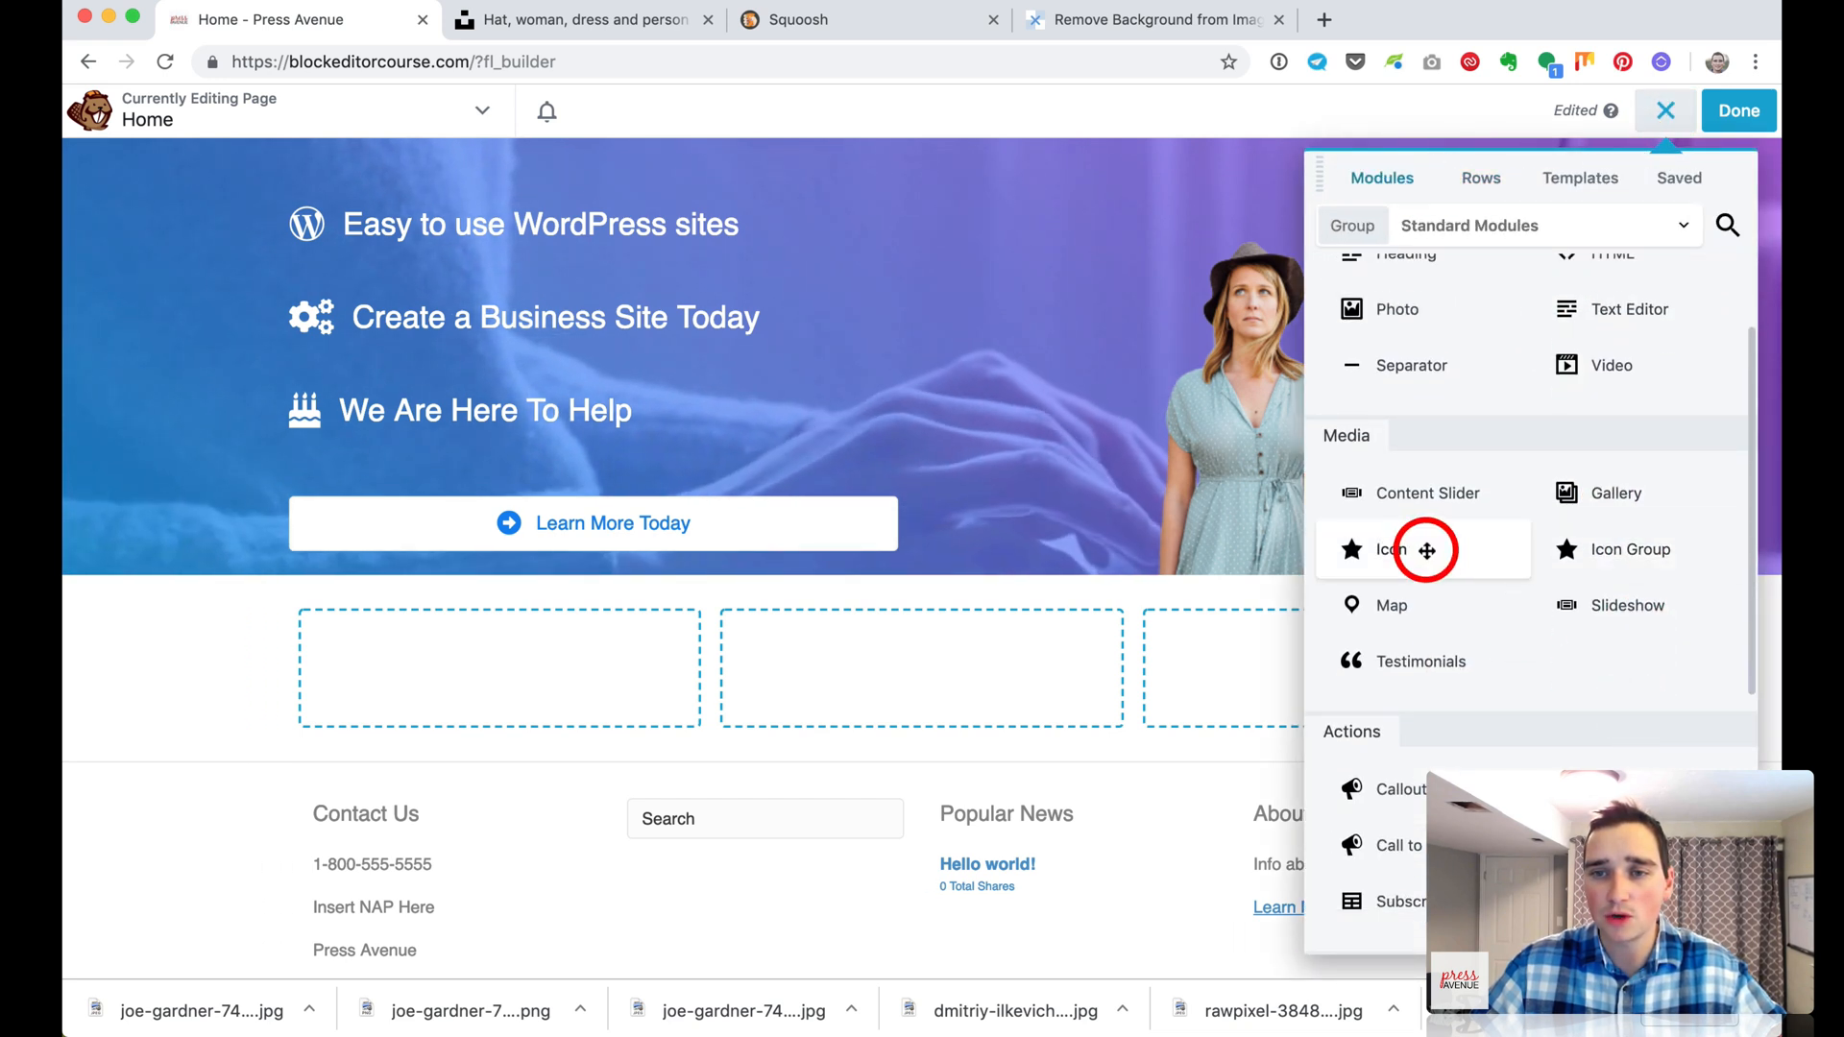
{"action": "left_click_drag", "start_coordinate": [1428, 549], "coordinate": [687, 673]}
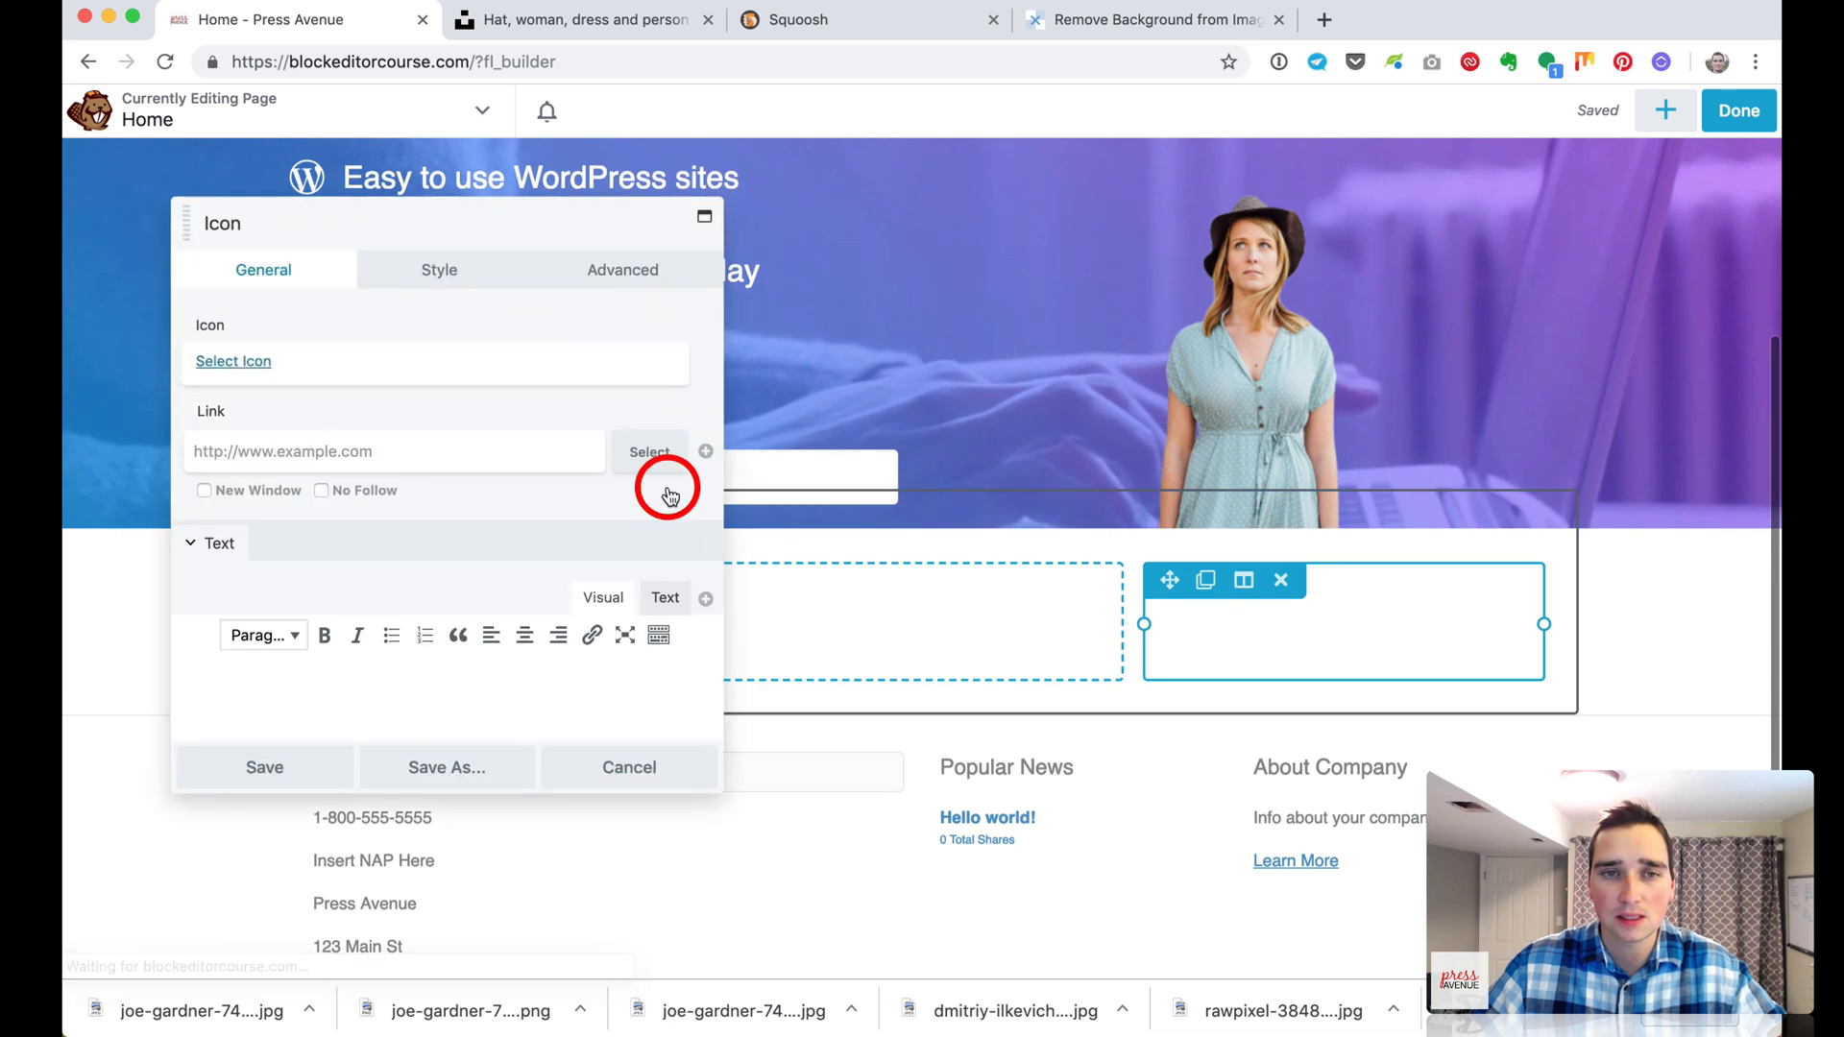
{"action": "left_click", "coordinate": [235, 355]}
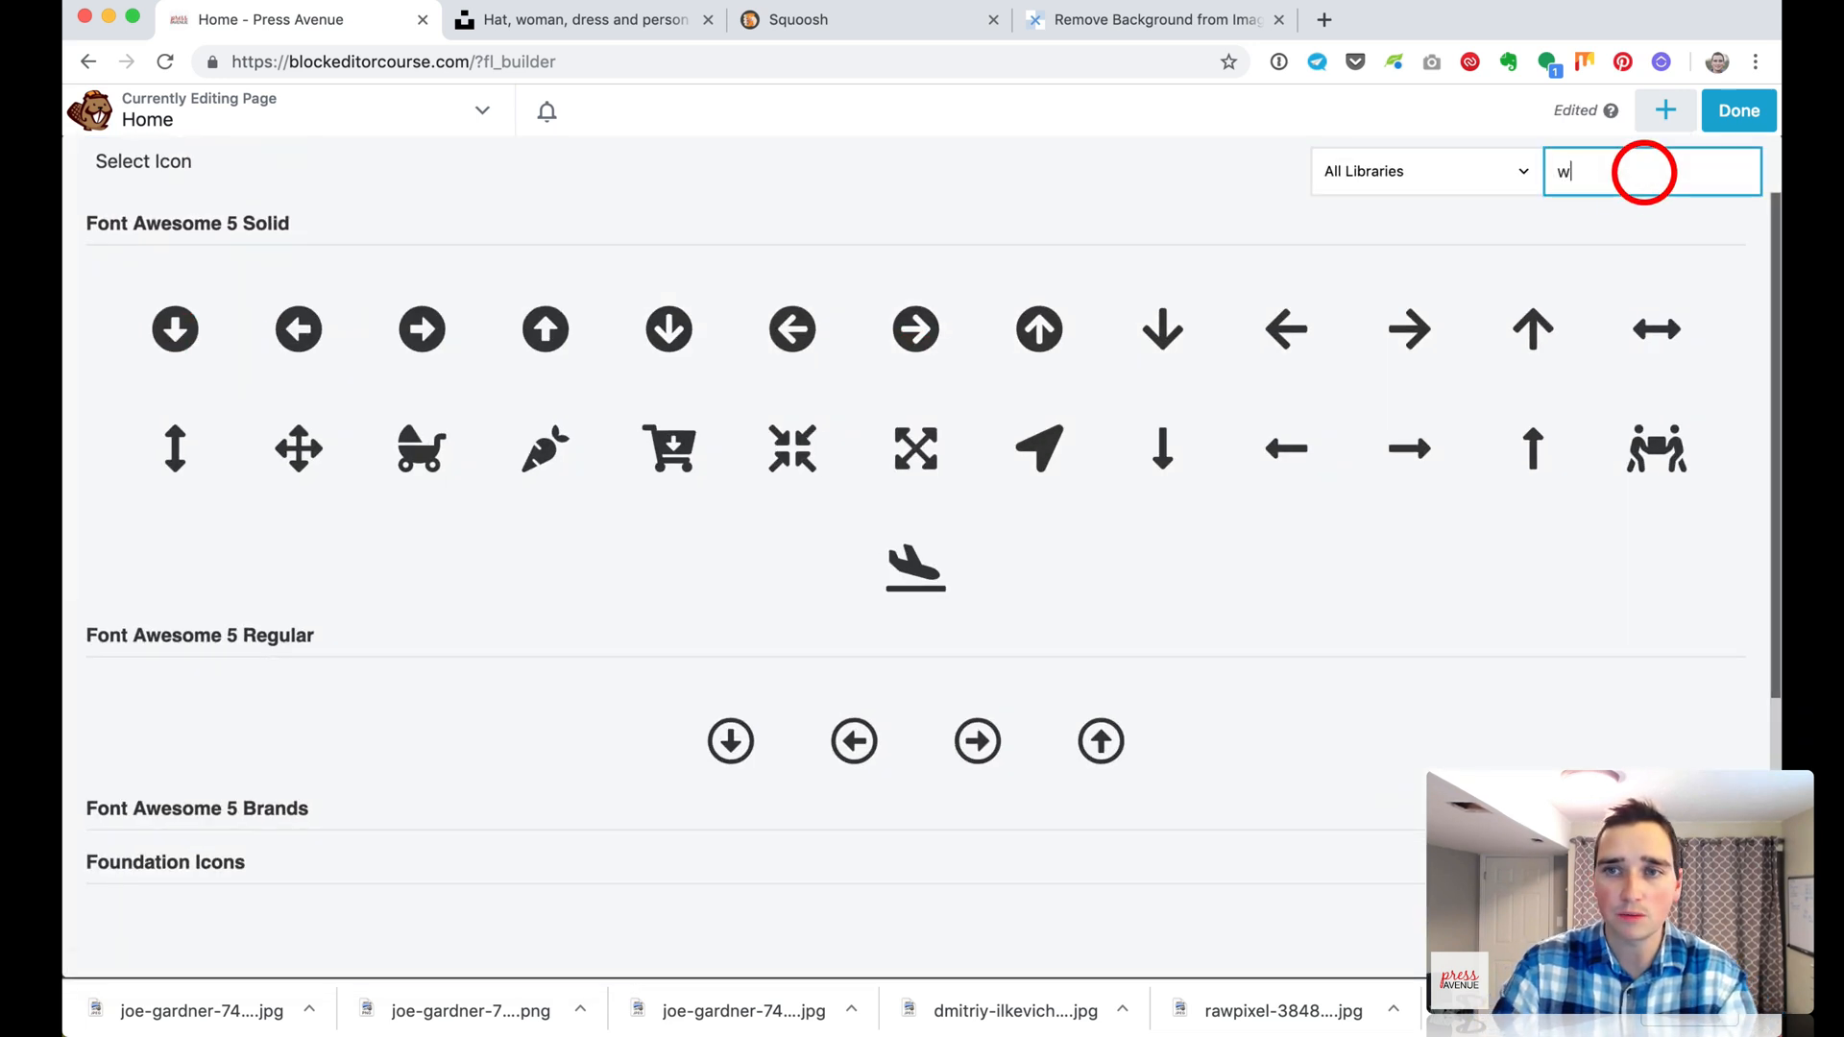
{"action": "type", "text": "ordpre"}
{"action": "left_click", "coordinate": [1015, 441]}
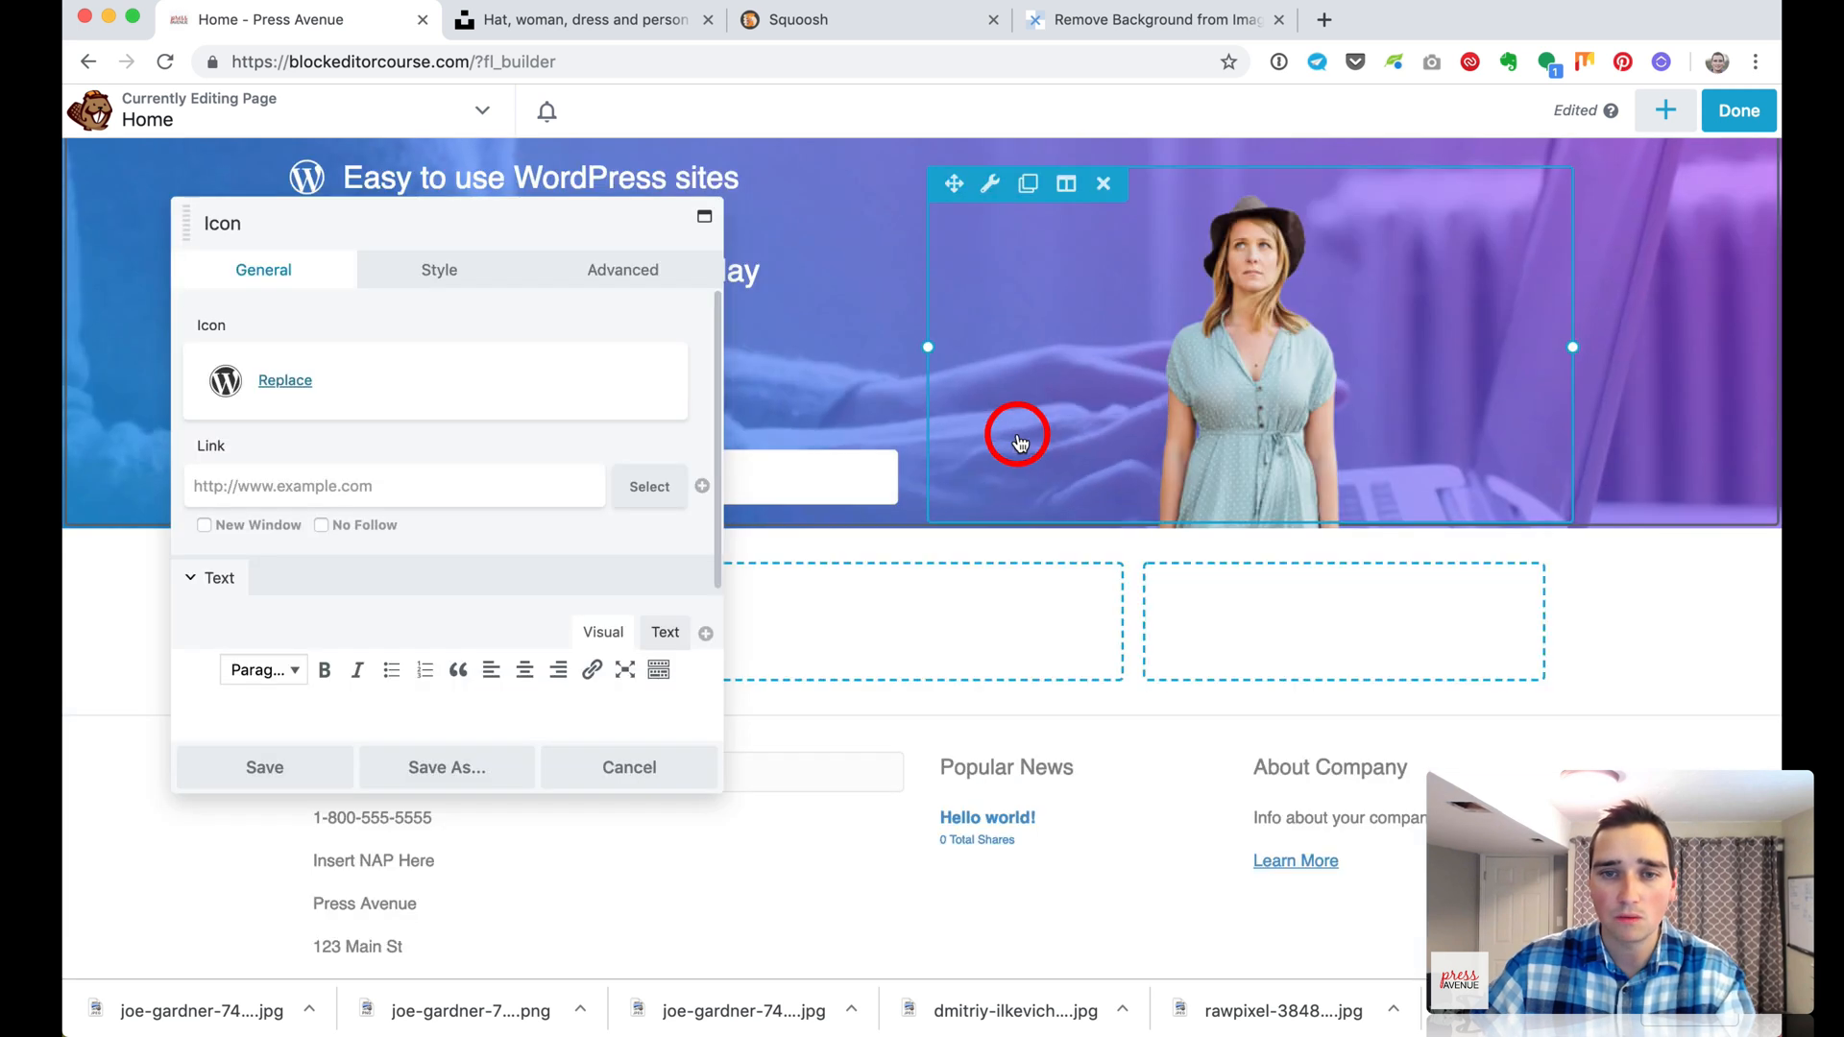
Set the WordPress icon's size to 100 px and center it in its column
{"action": "left_click_drag", "start_coordinate": [439, 235], "coordinate": [1248, 242]}
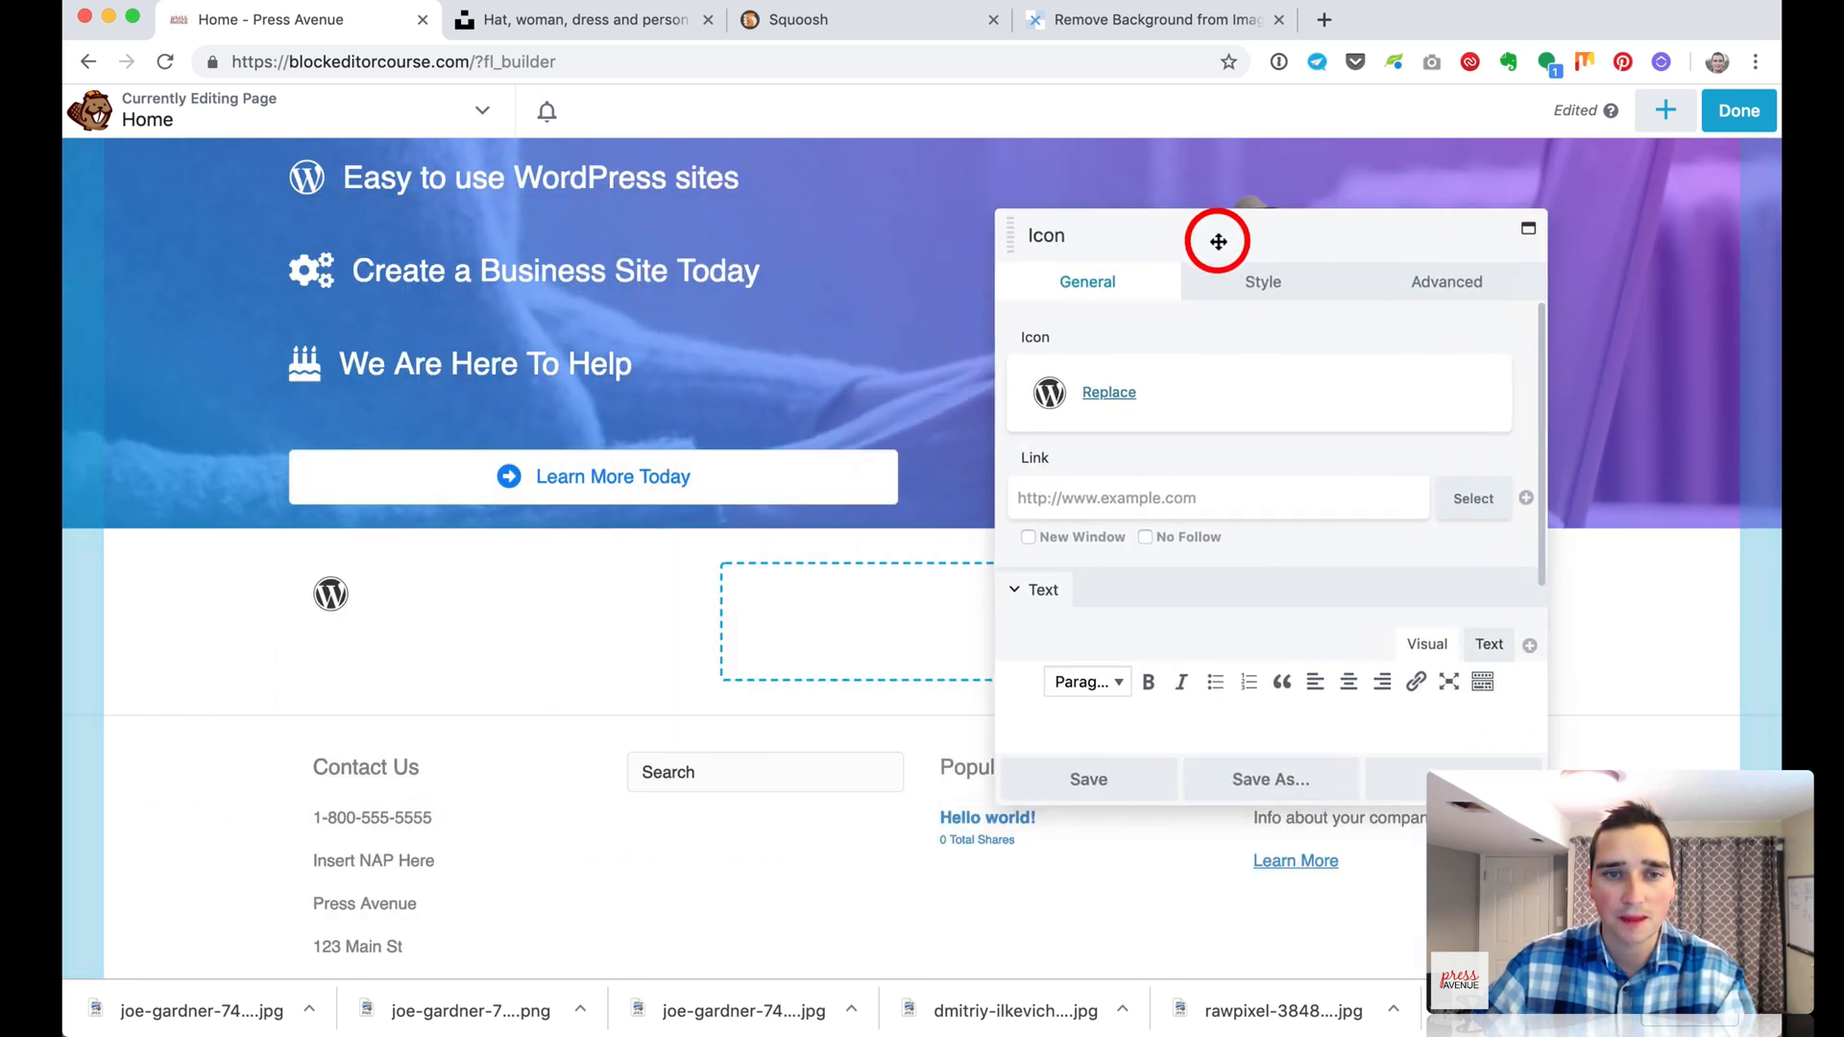
{"action": "left_click", "coordinate": [1270, 286]}
{"action": "left_click", "coordinate": [1053, 424]}
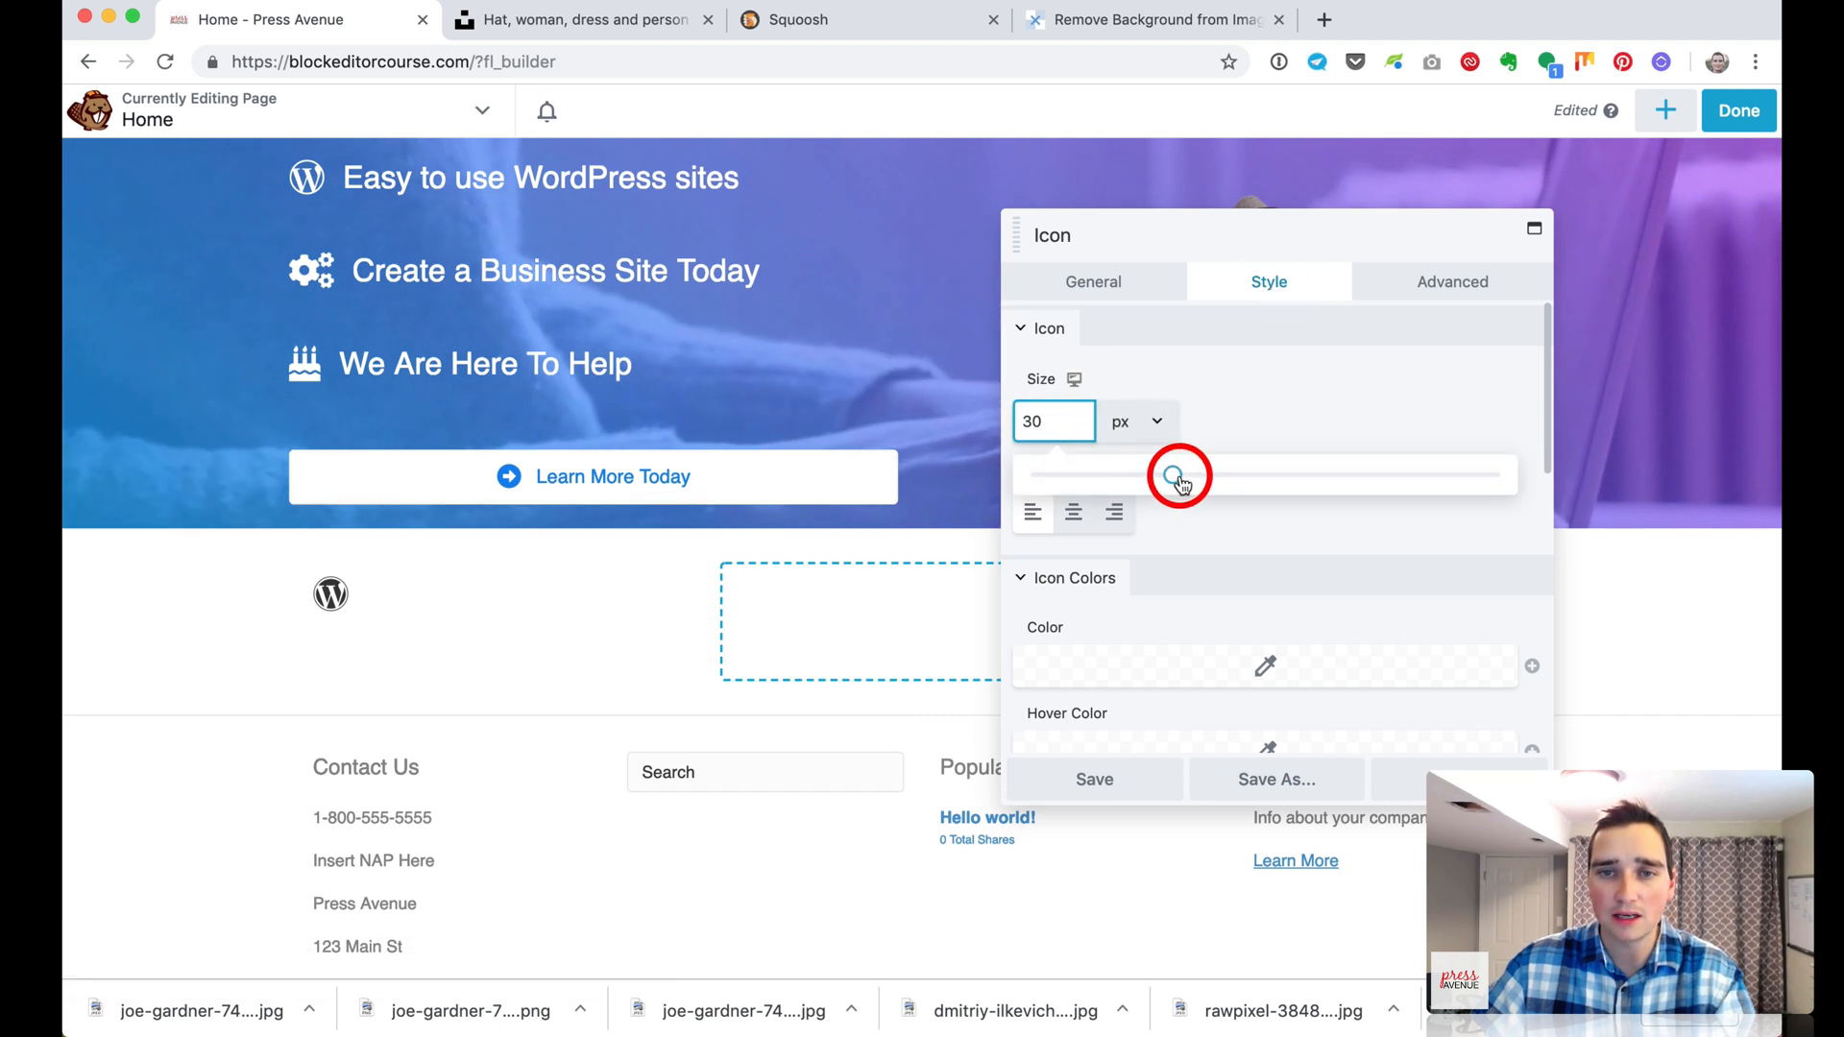
{"action": "left_click_drag", "start_coordinate": [1390, 495], "coordinate": [1518, 496]}
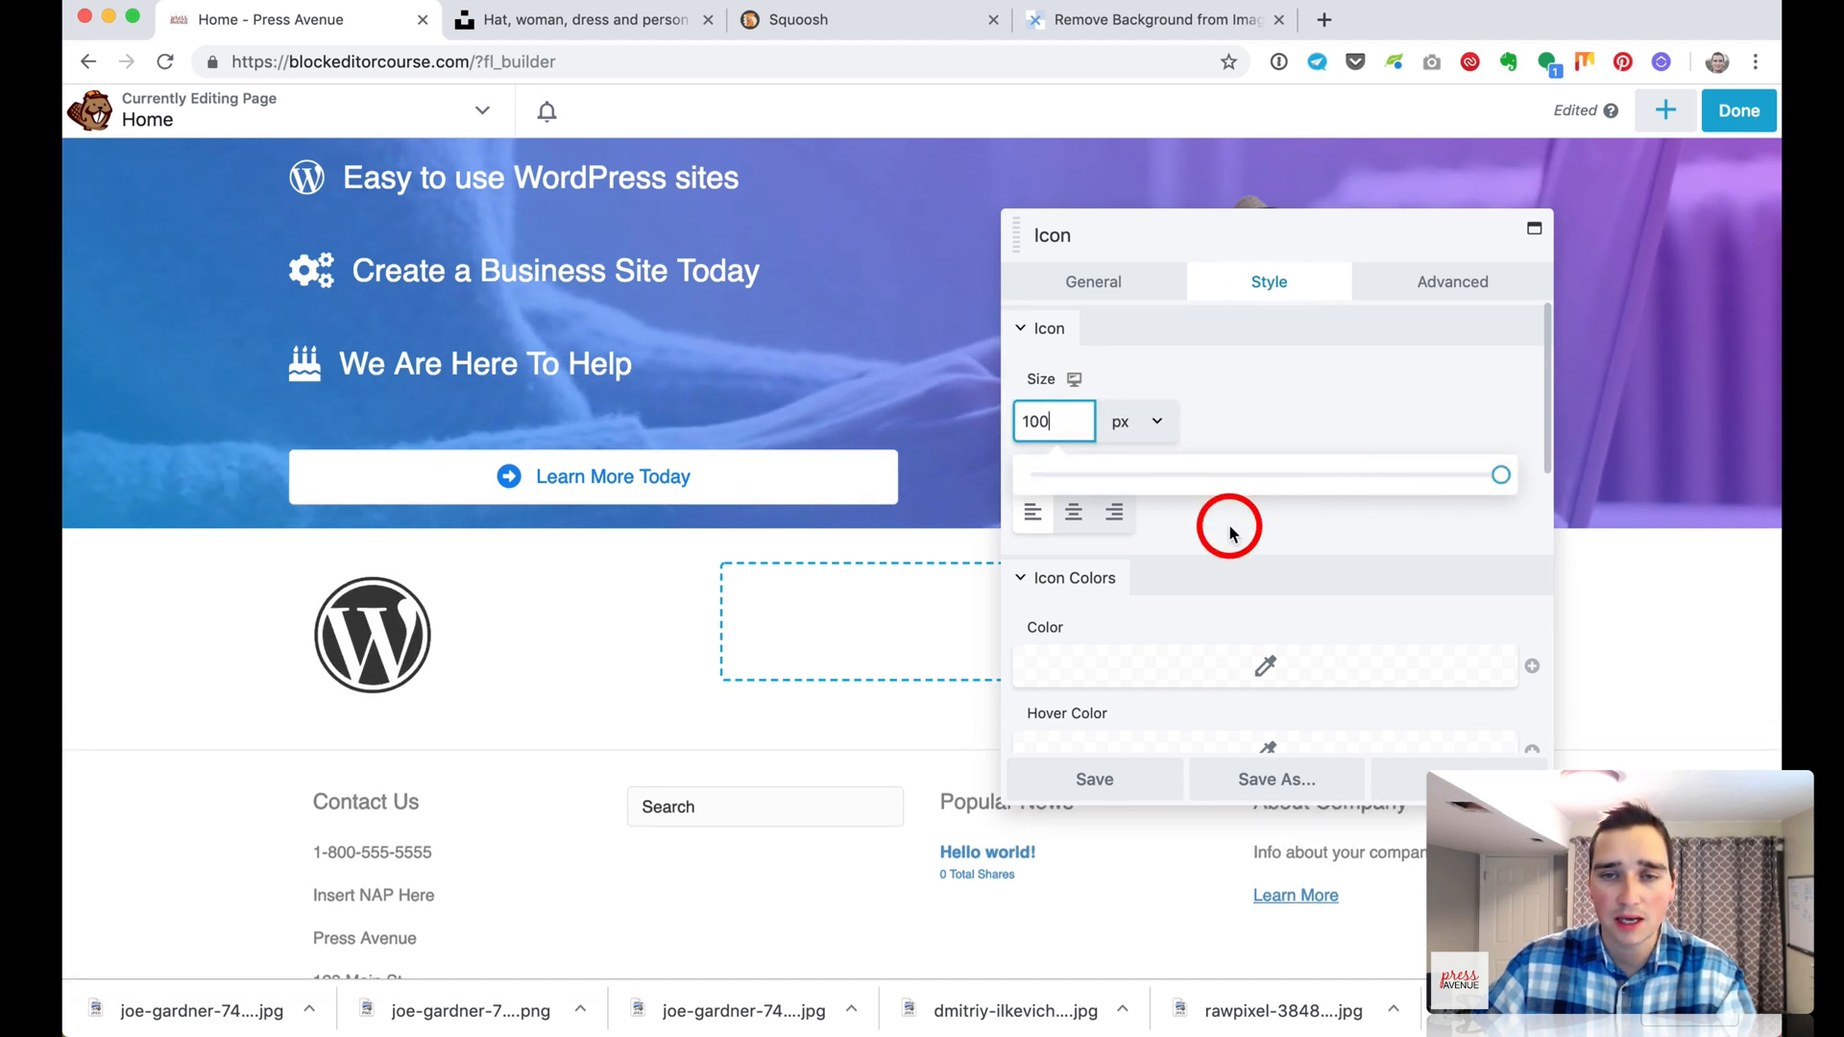
{"action": "left_click", "coordinate": [1075, 518]}
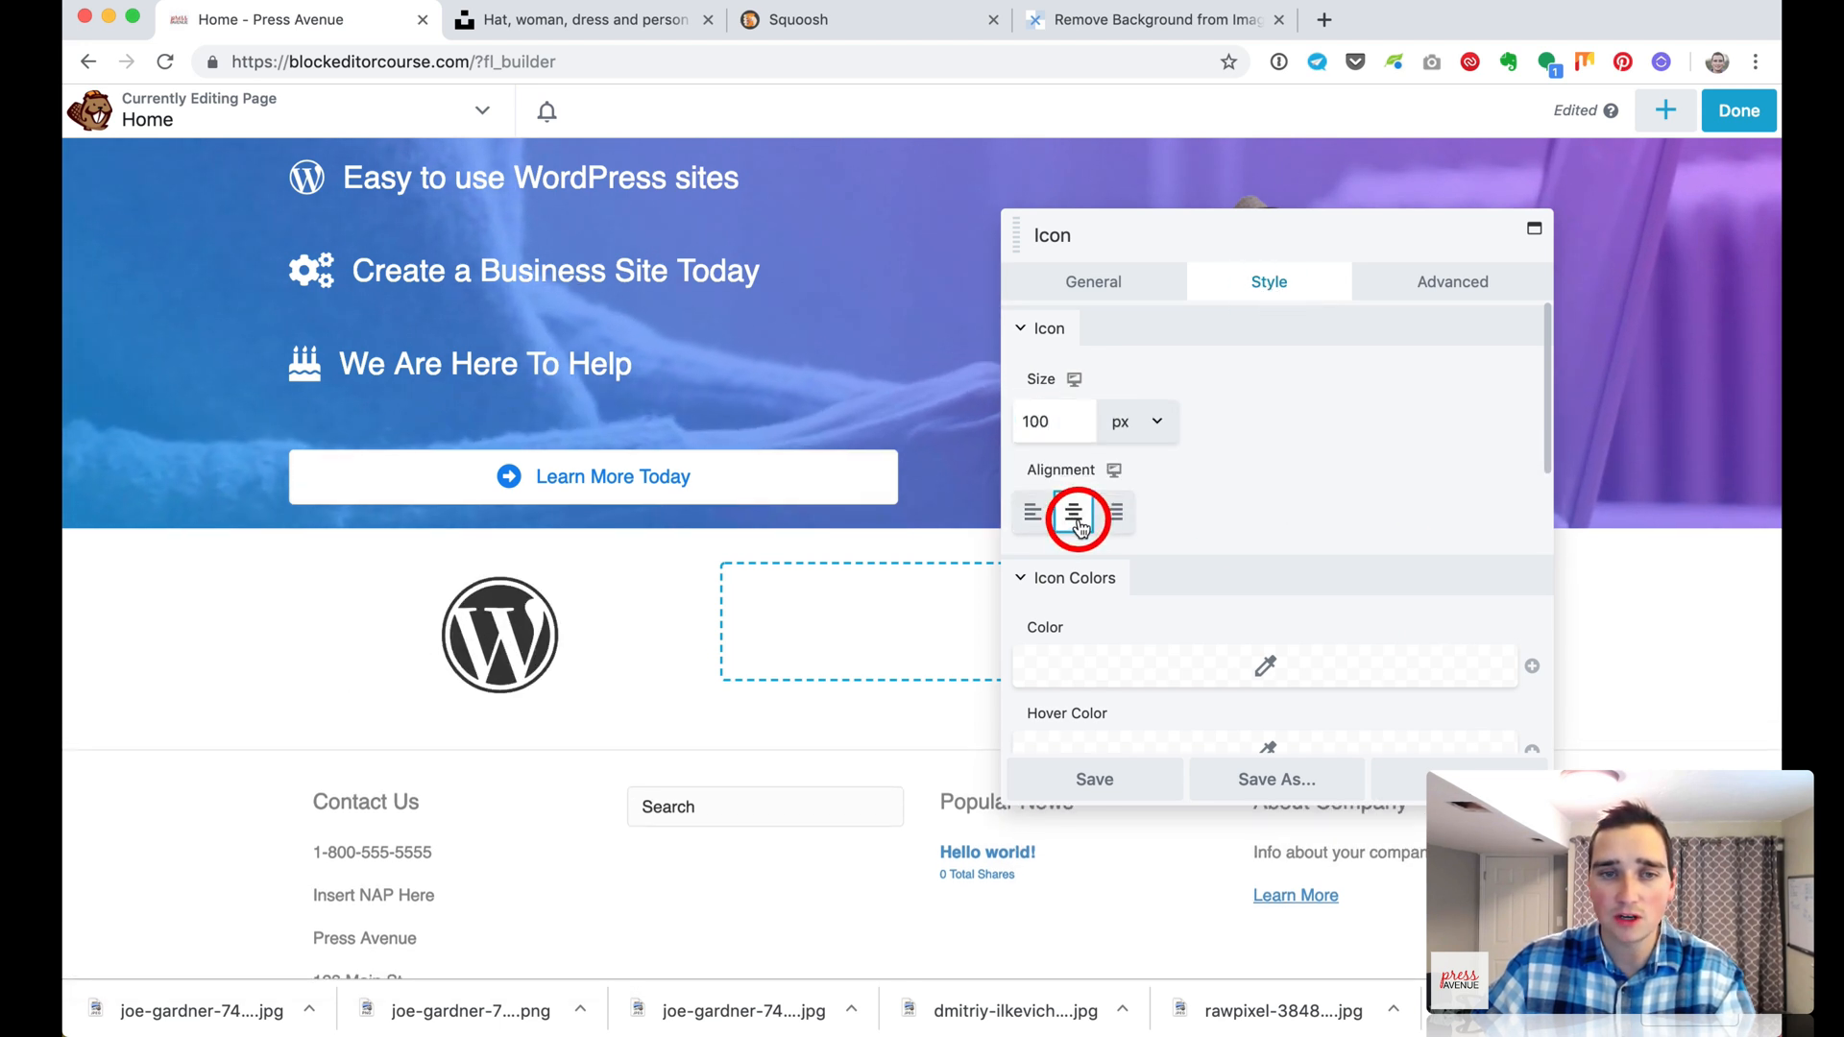
Give the WordPress icon the blue color #005eed and save the module
{"action": "scroll", "coordinate": [1274, 491], "scroll_direction": "down", "scroll_amount": 3}
{"action": "left_click", "coordinate": [1268, 500]}
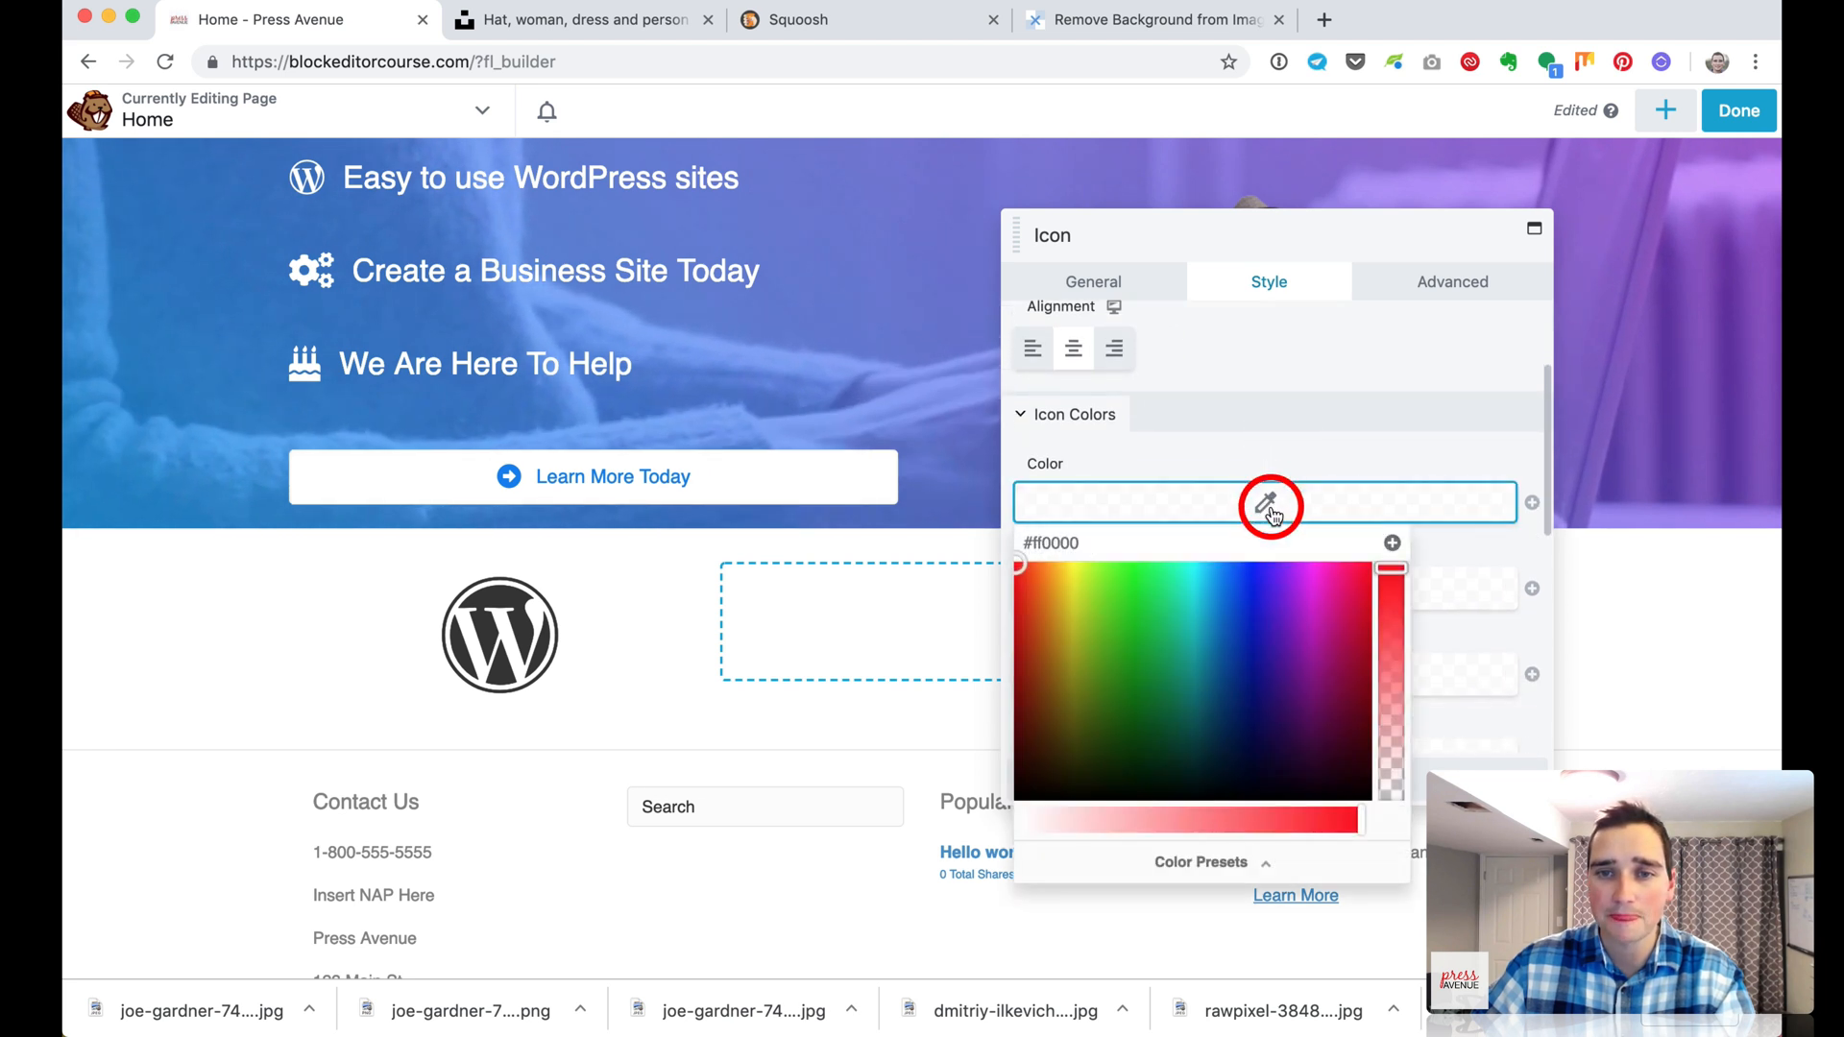
{"action": "left_click_drag", "start_coordinate": [1242, 621], "coordinate": [1228, 580]}
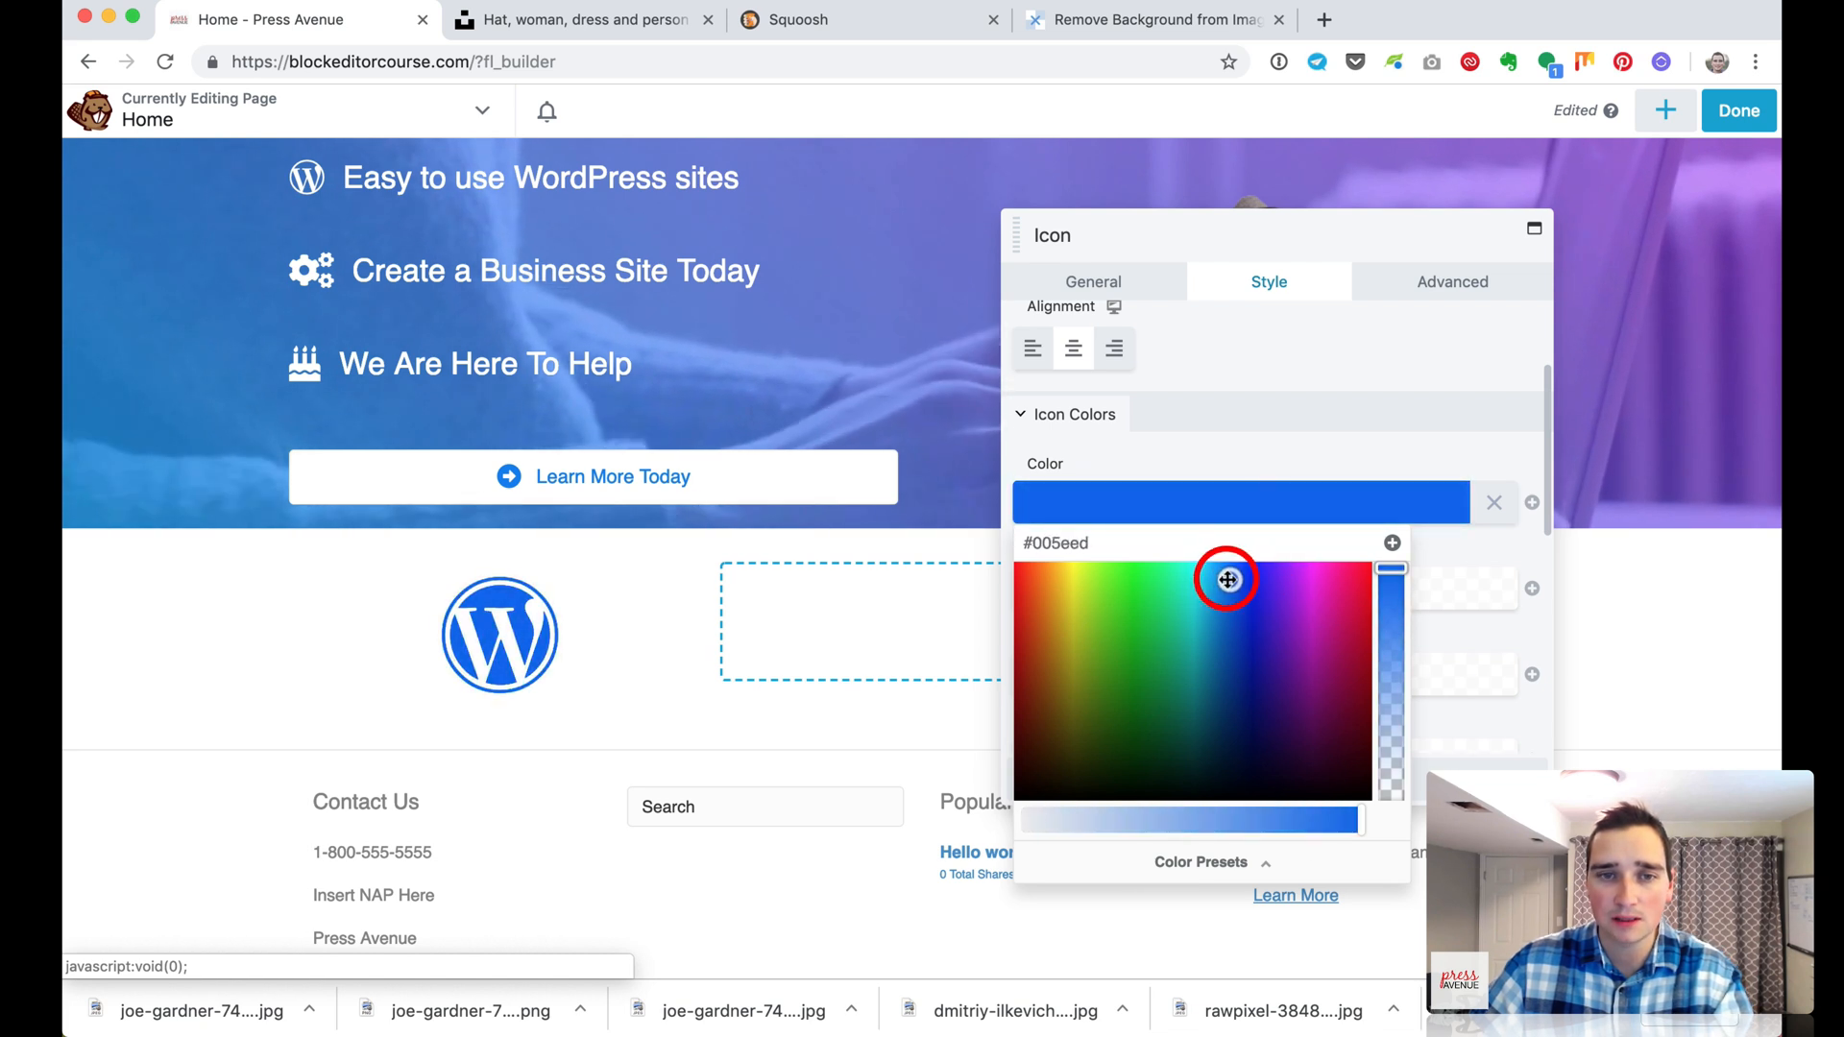
{"action": "left_click", "coordinate": [1237, 377]}
{"action": "scroll", "coordinate": [1173, 442], "scroll_direction": "down", "scroll_amount": 5}
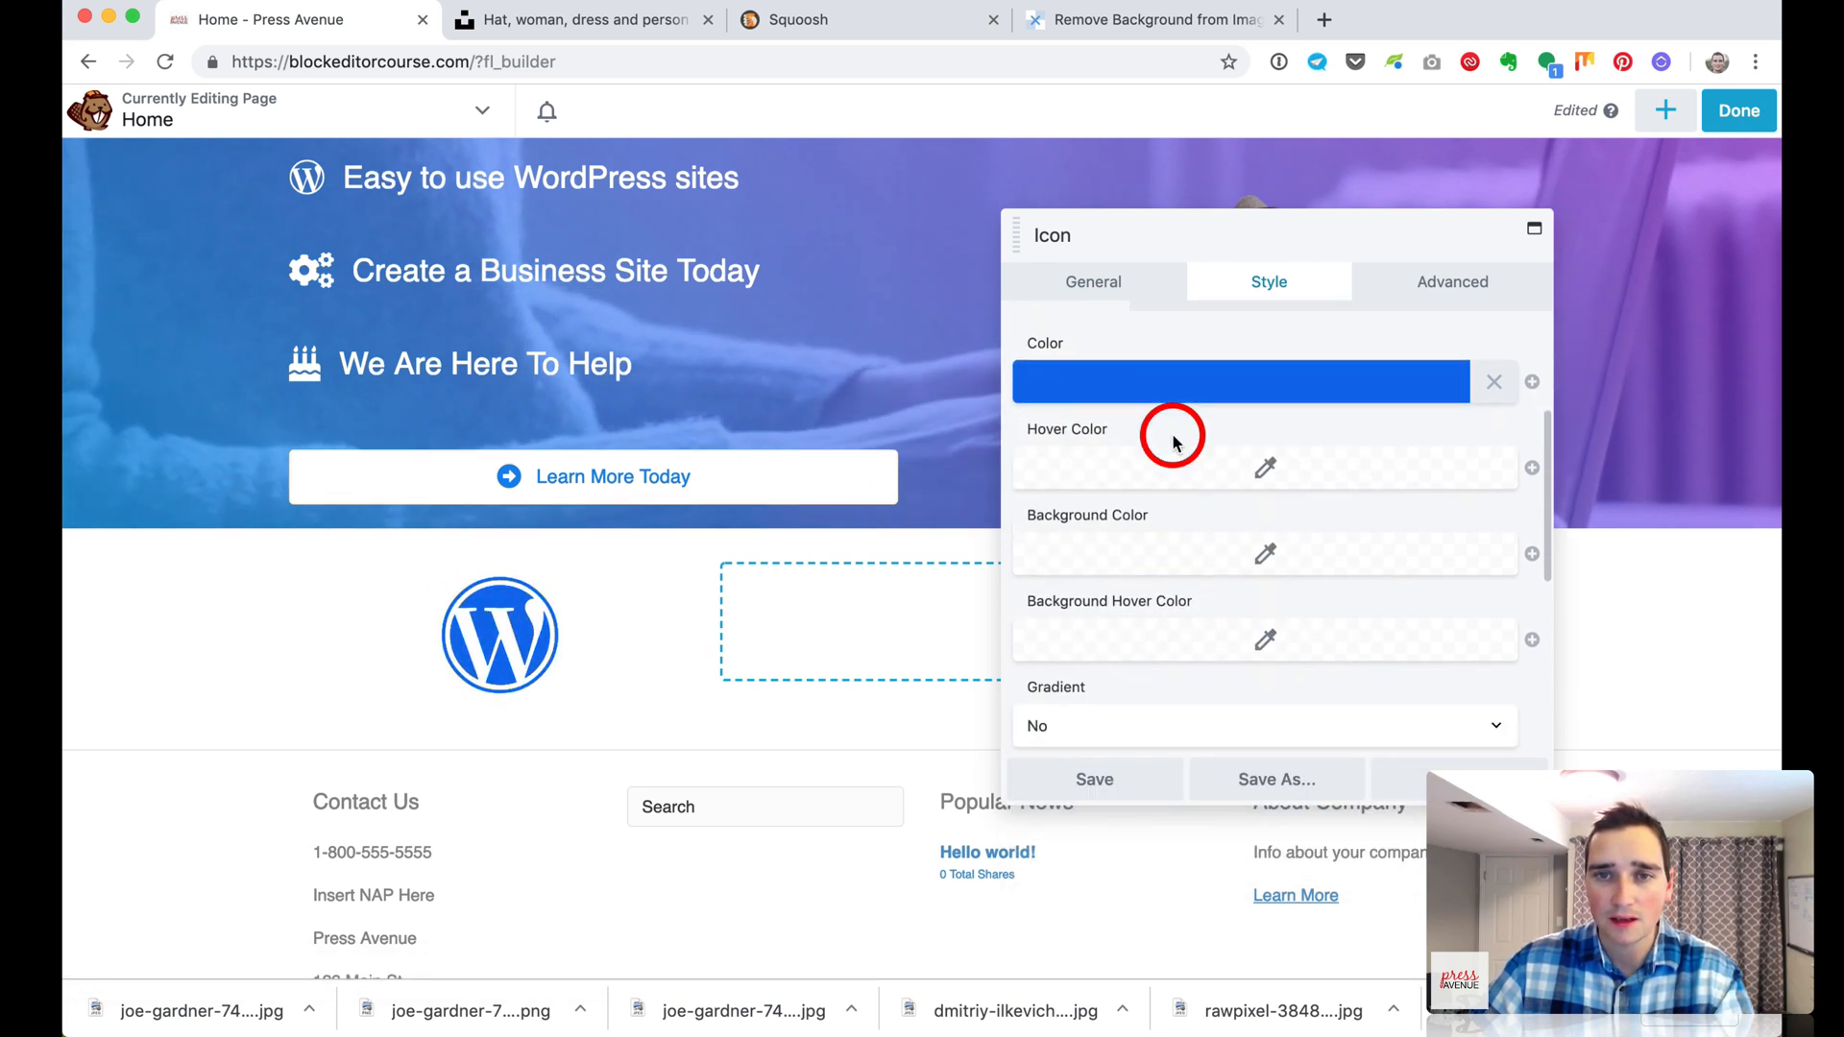
{"action": "left_click", "coordinate": [1119, 782]}
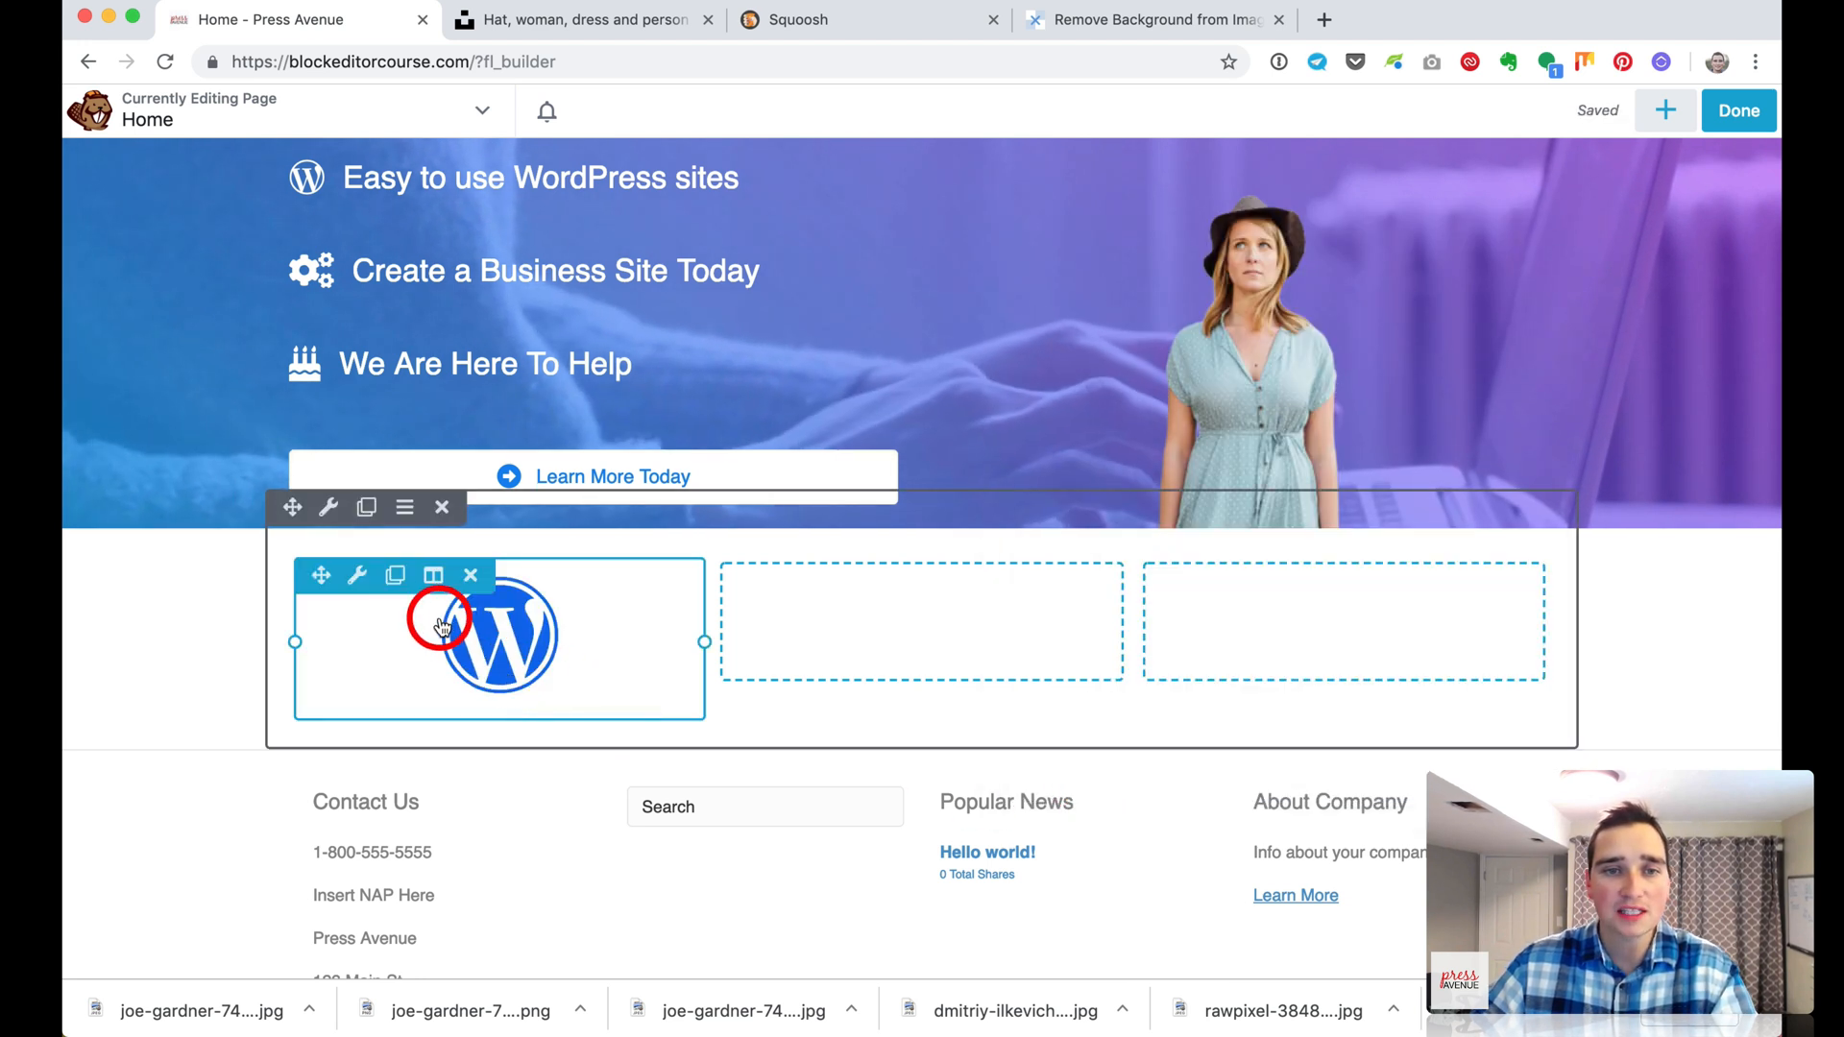
Duplicate the WordPress icon module and place one copy in each of the second and third columns
{"action": "left_click", "coordinate": [397, 580]}
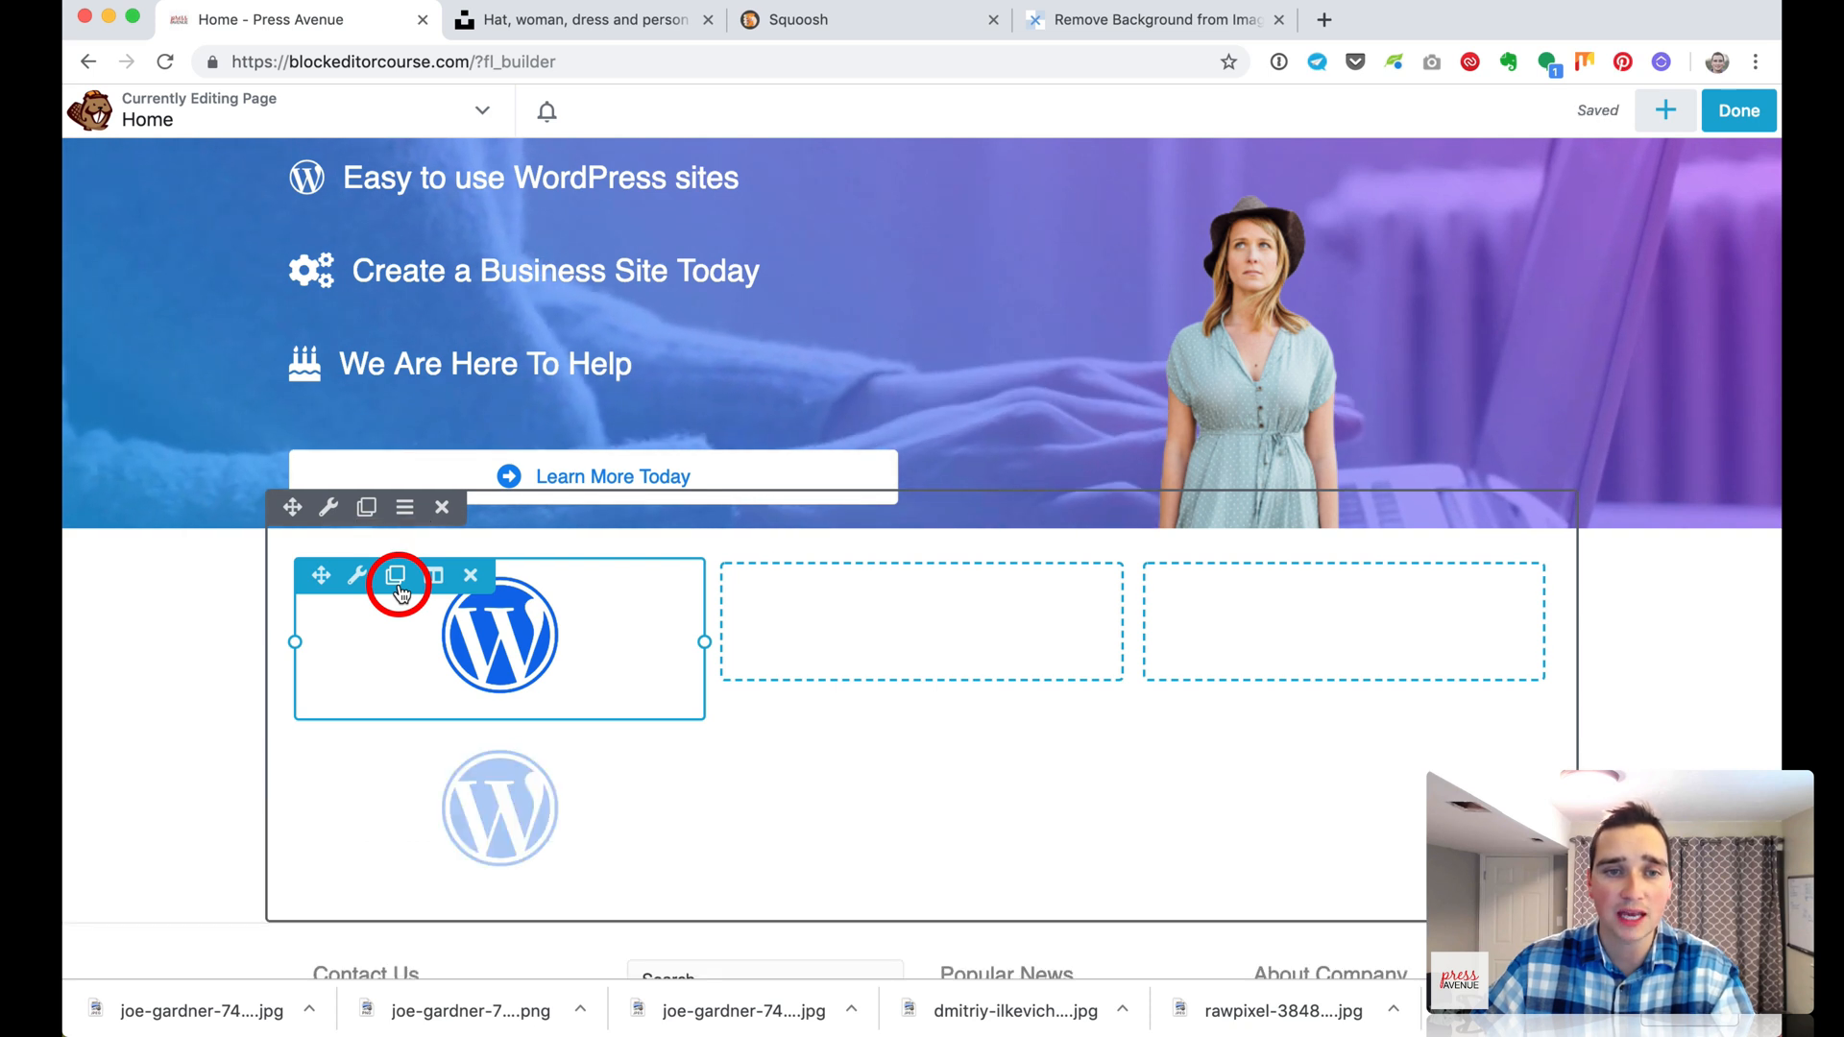
{"action": "left_click_drag", "start_coordinate": [319, 574], "coordinate": [787, 604]}
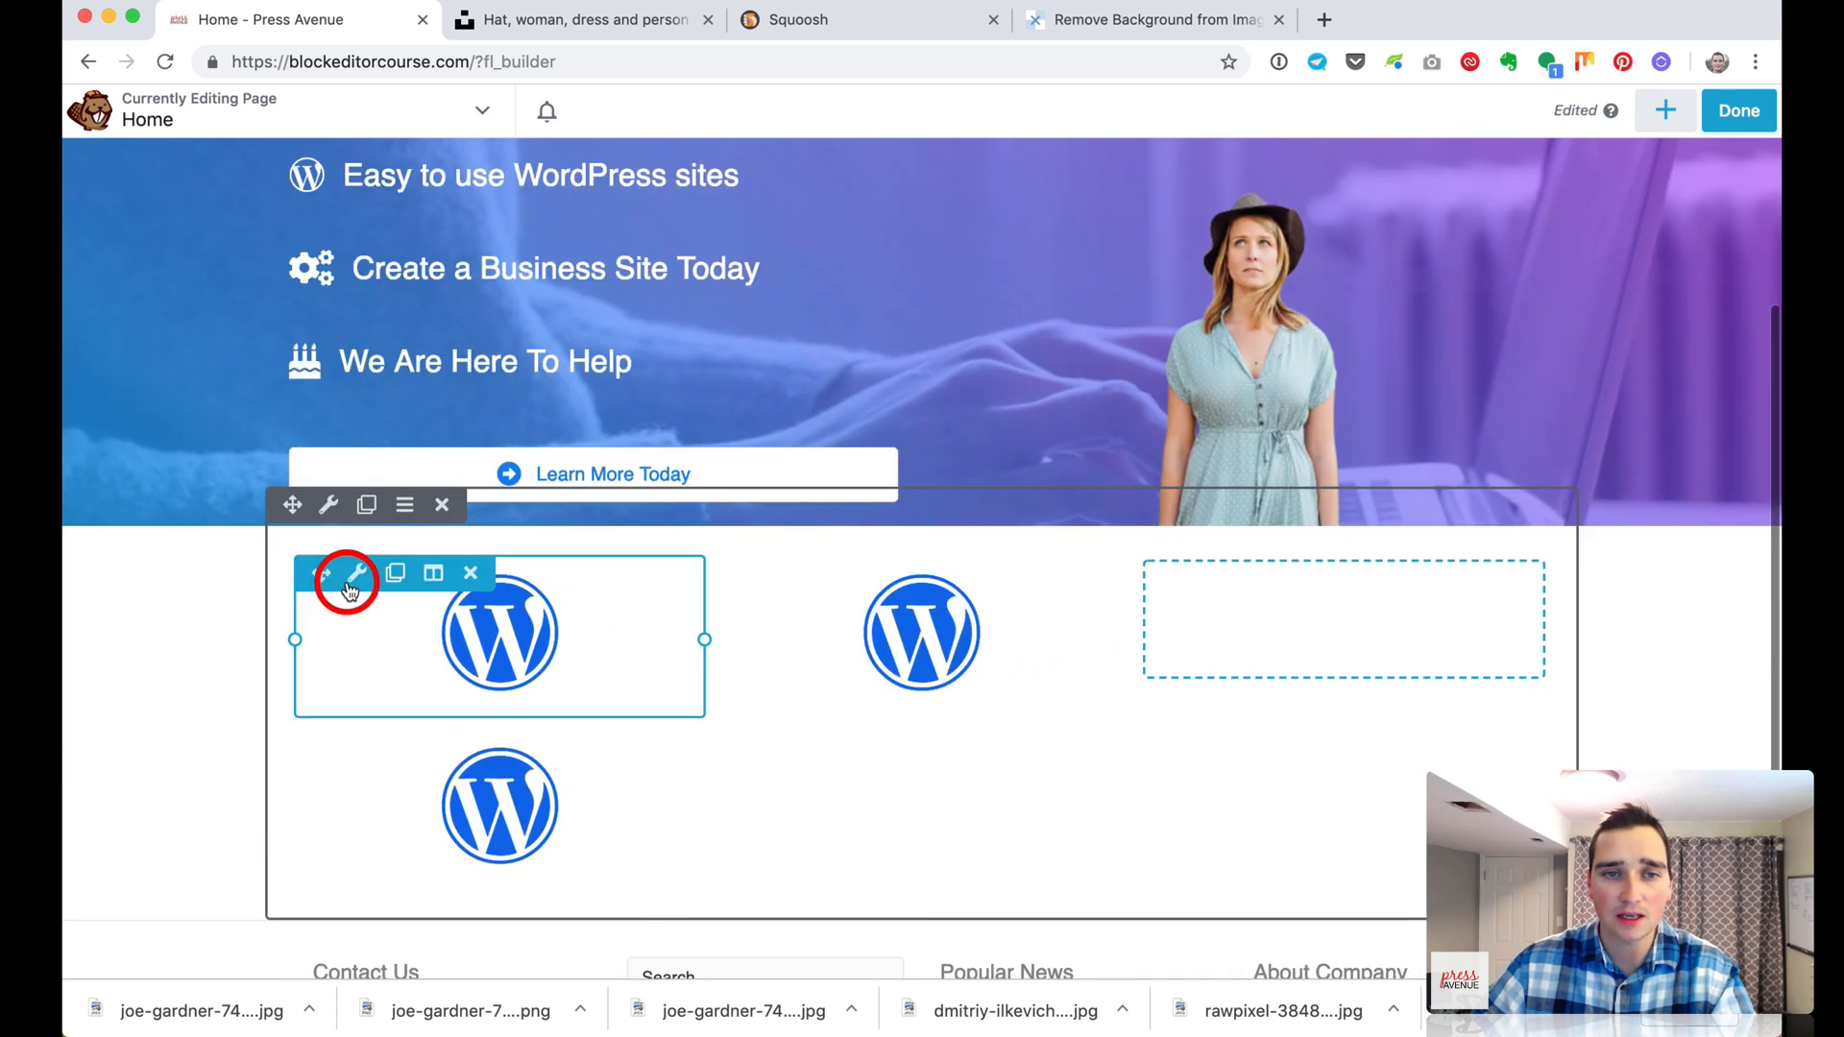
{"action": "left_click_drag", "start_coordinate": [486, 569], "coordinate": [1229, 591]}
Replace the second column's icon with the Font Awesome fingerprint, searching the icon library for "ge", and save the module
{"action": "left_click", "coordinate": [979, 625]}
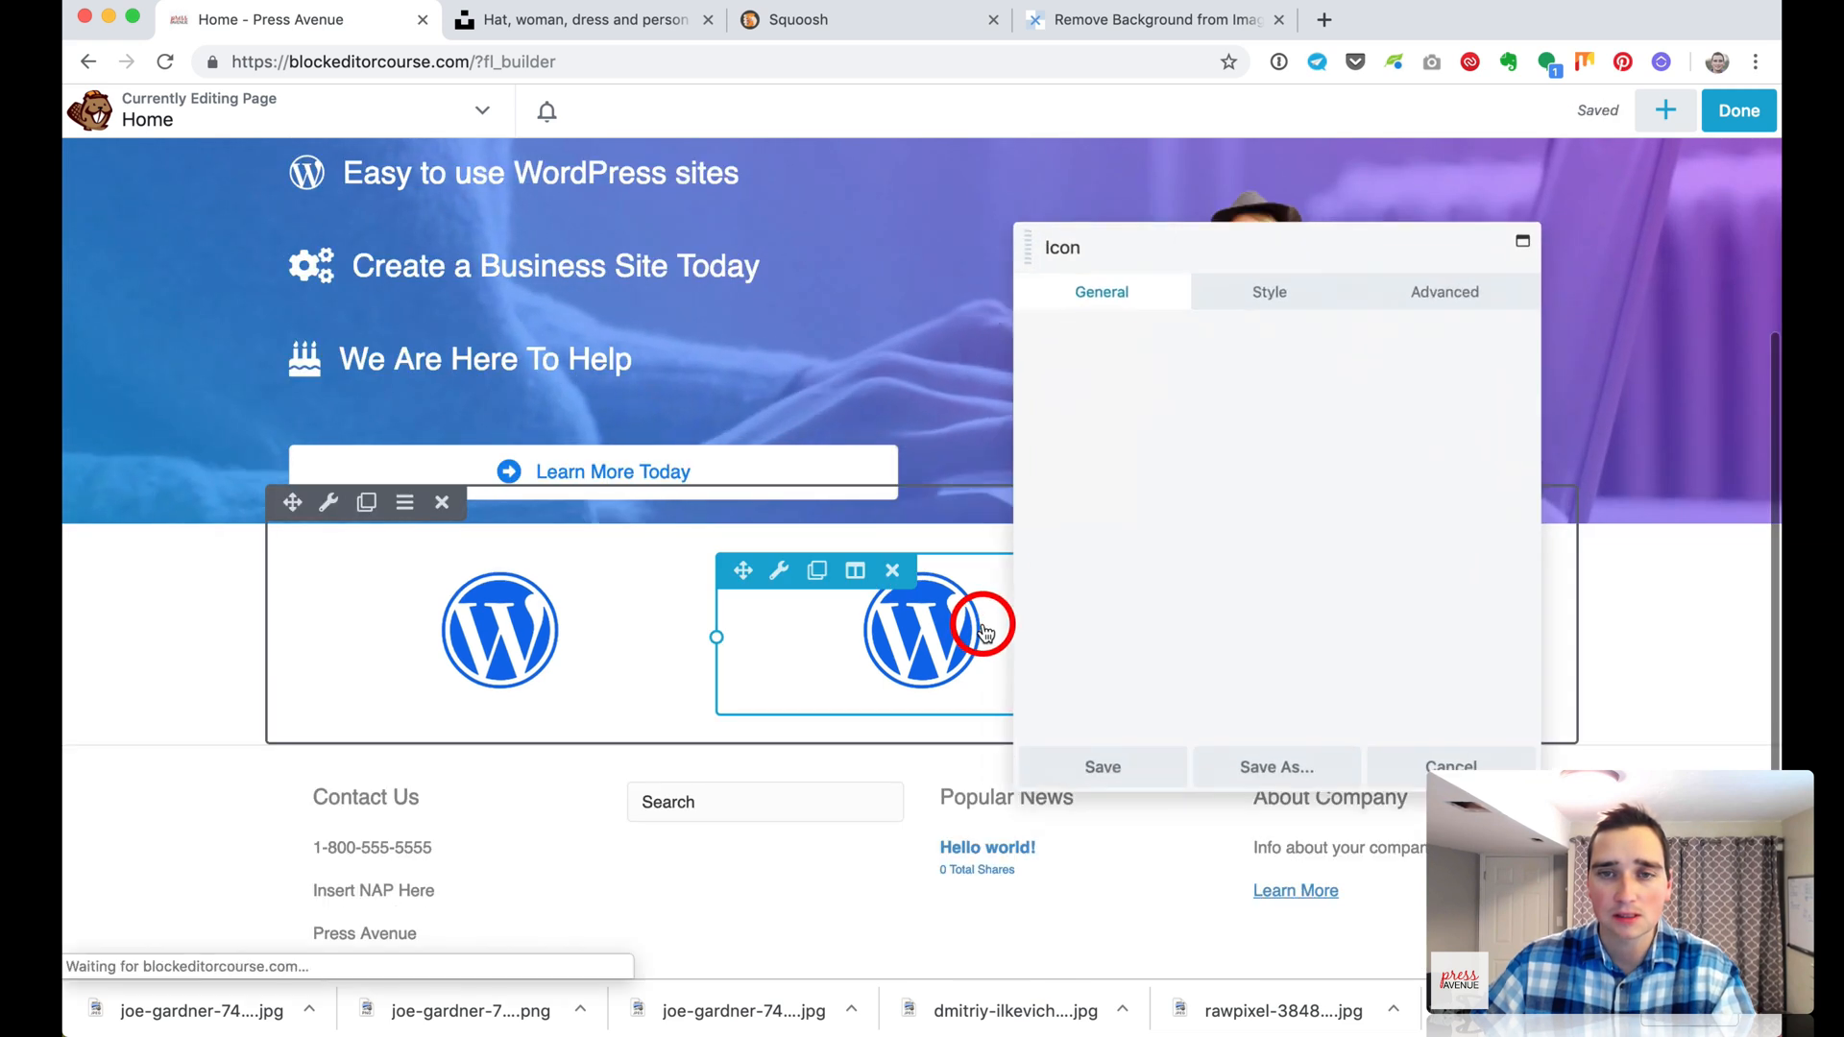
{"action": "left_click", "coordinate": [1113, 392]}
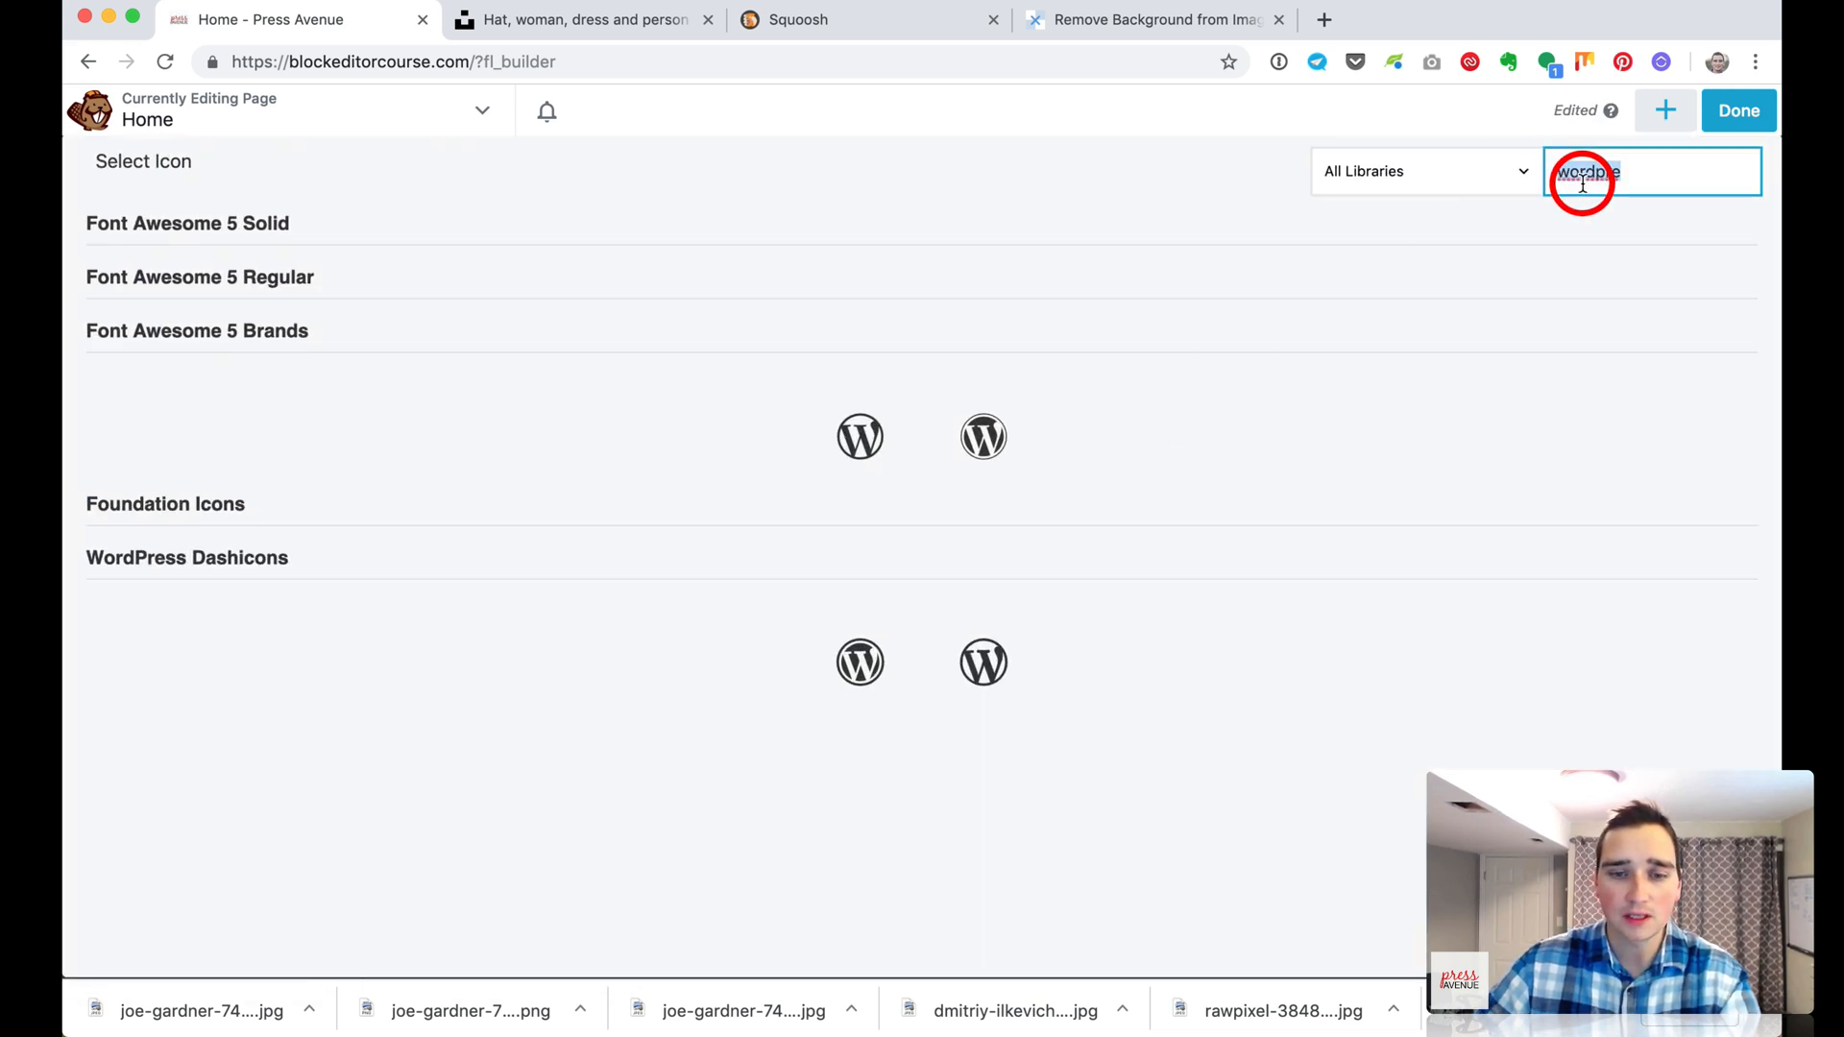
{"action": "type", "text": "e"}
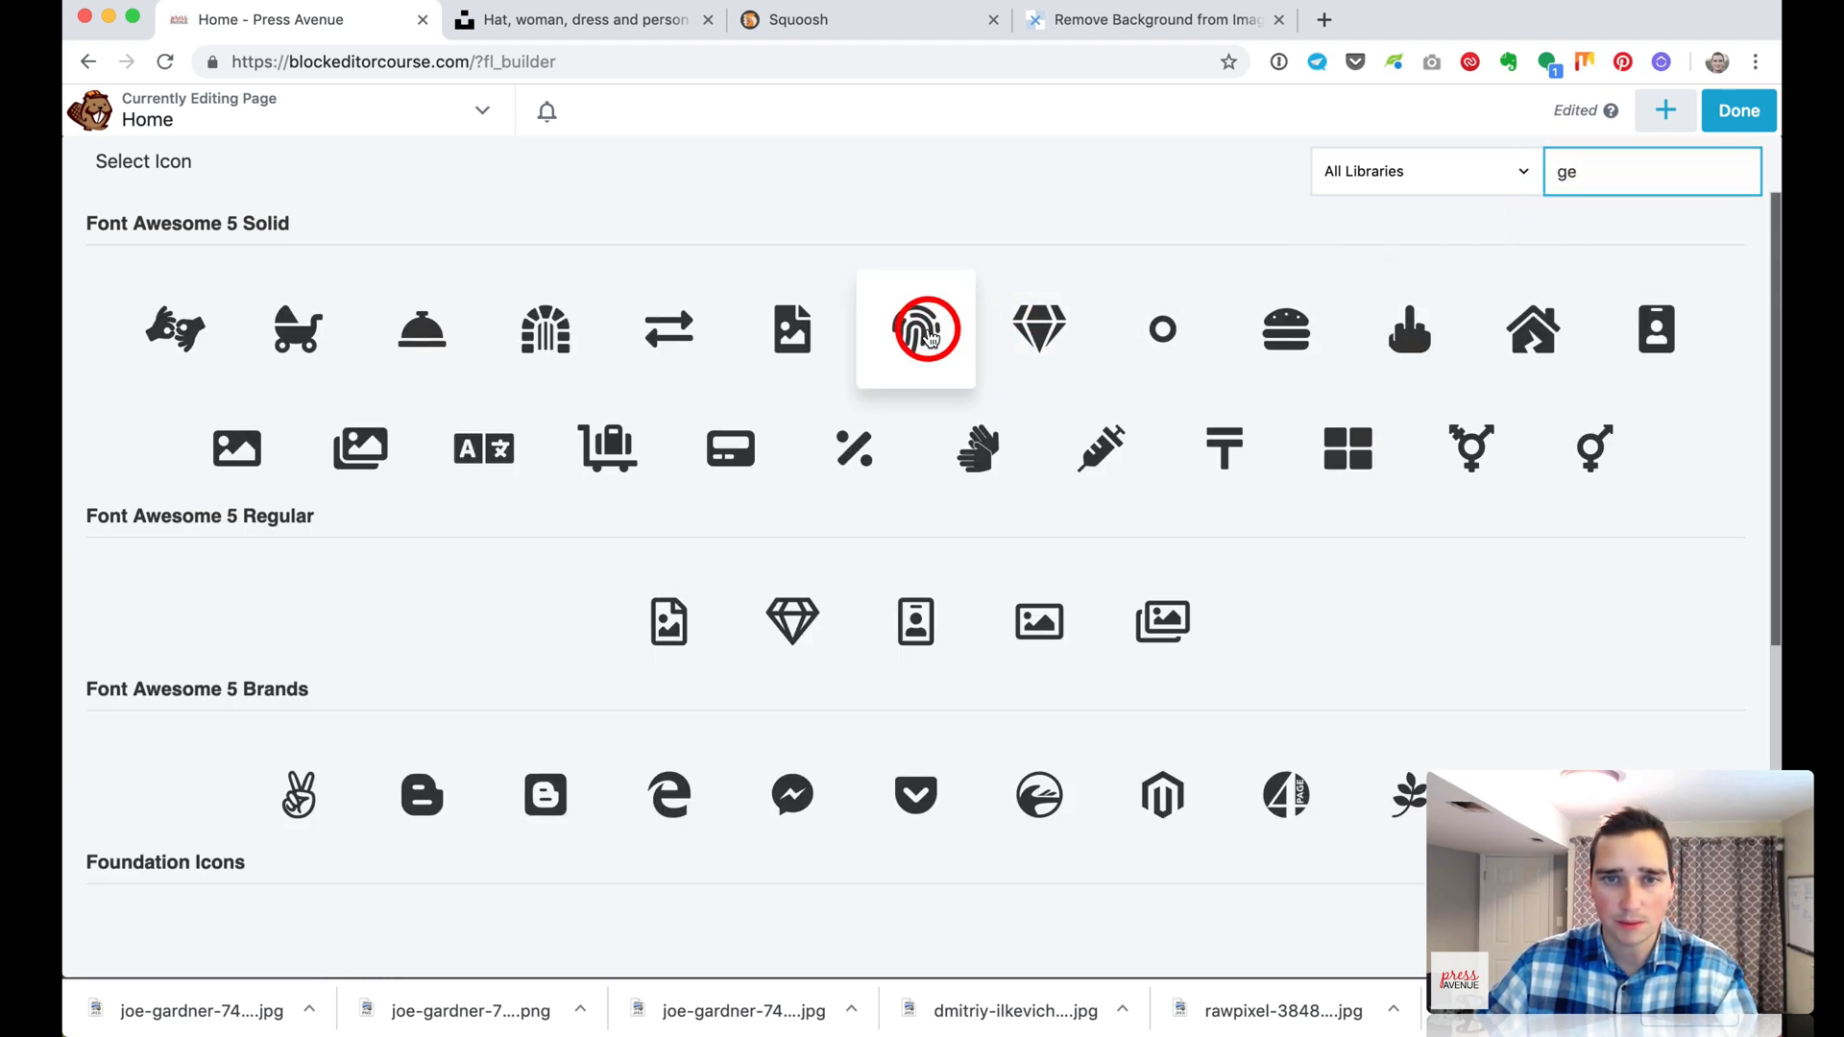
{"action": "left_click", "coordinate": [924, 334]}
{"action": "left_click", "coordinate": [1131, 774]}
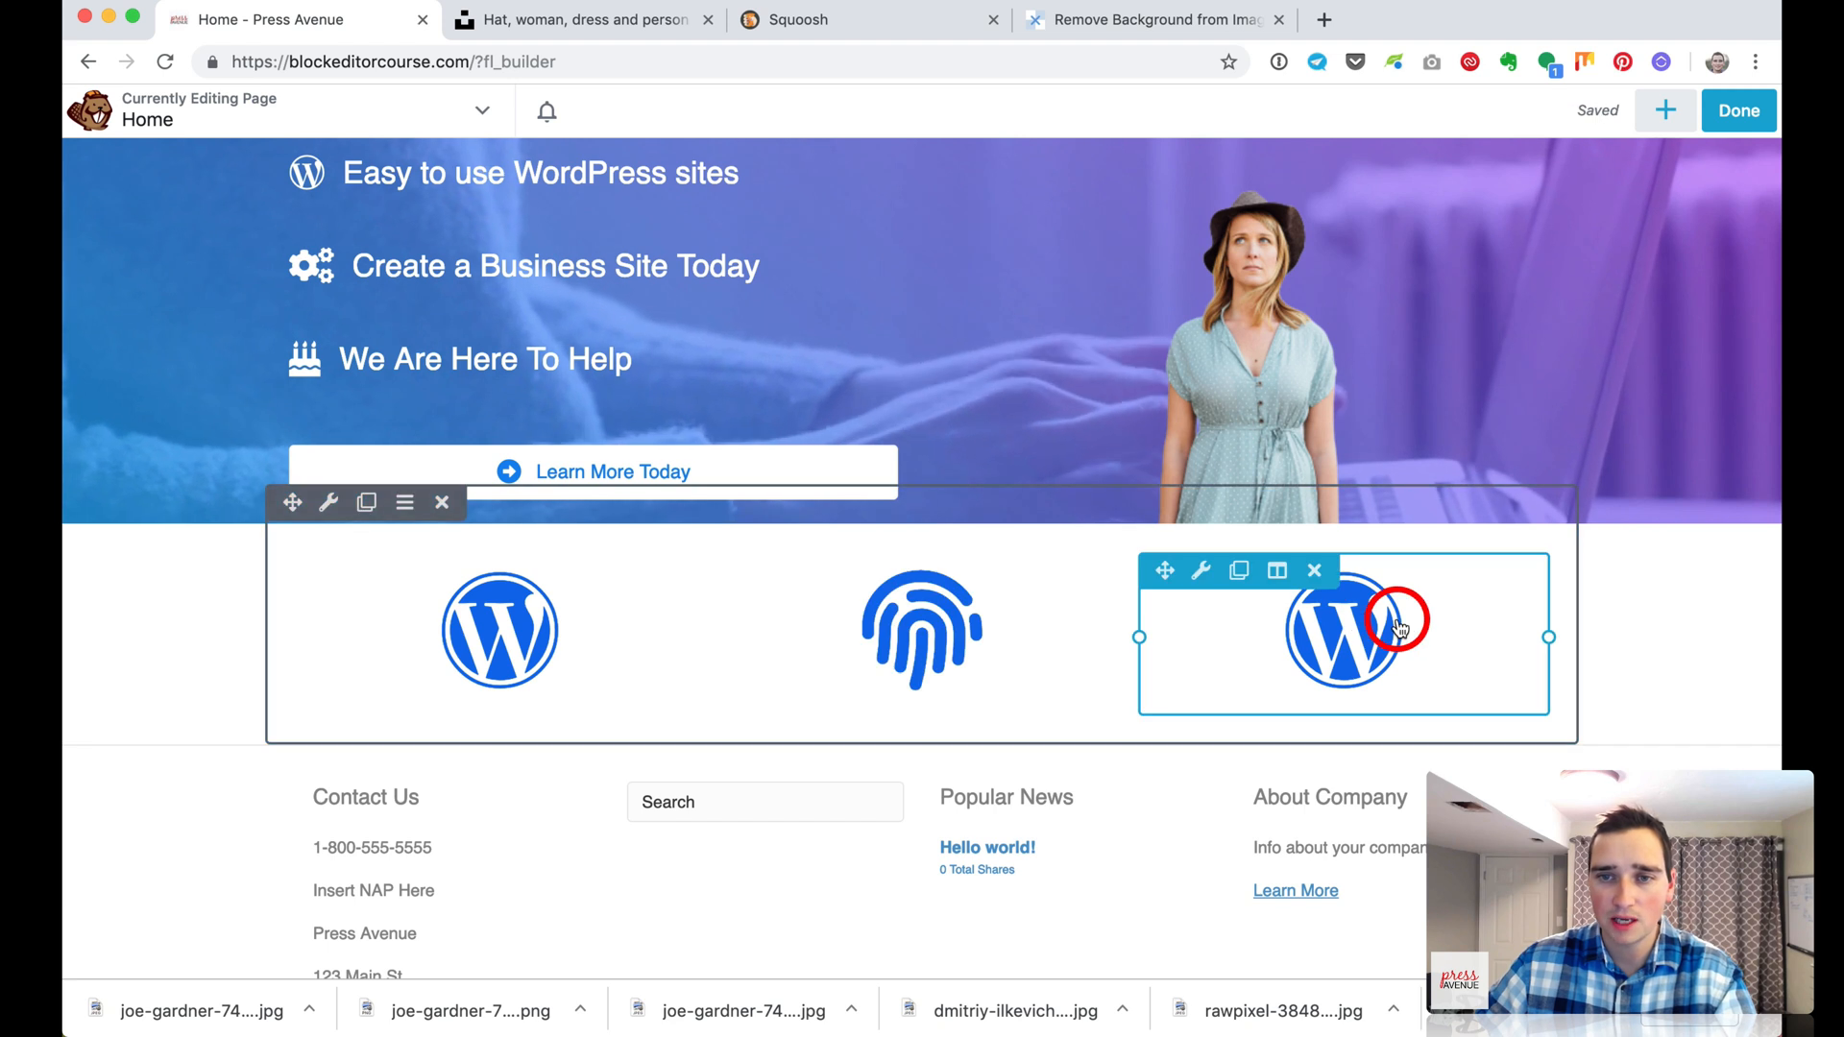
Replace the third column's icon with the solid briefcase from the icon library and save the module
{"action": "left_click", "coordinate": [1397, 619]}
{"action": "left_click", "coordinate": [1129, 398]}
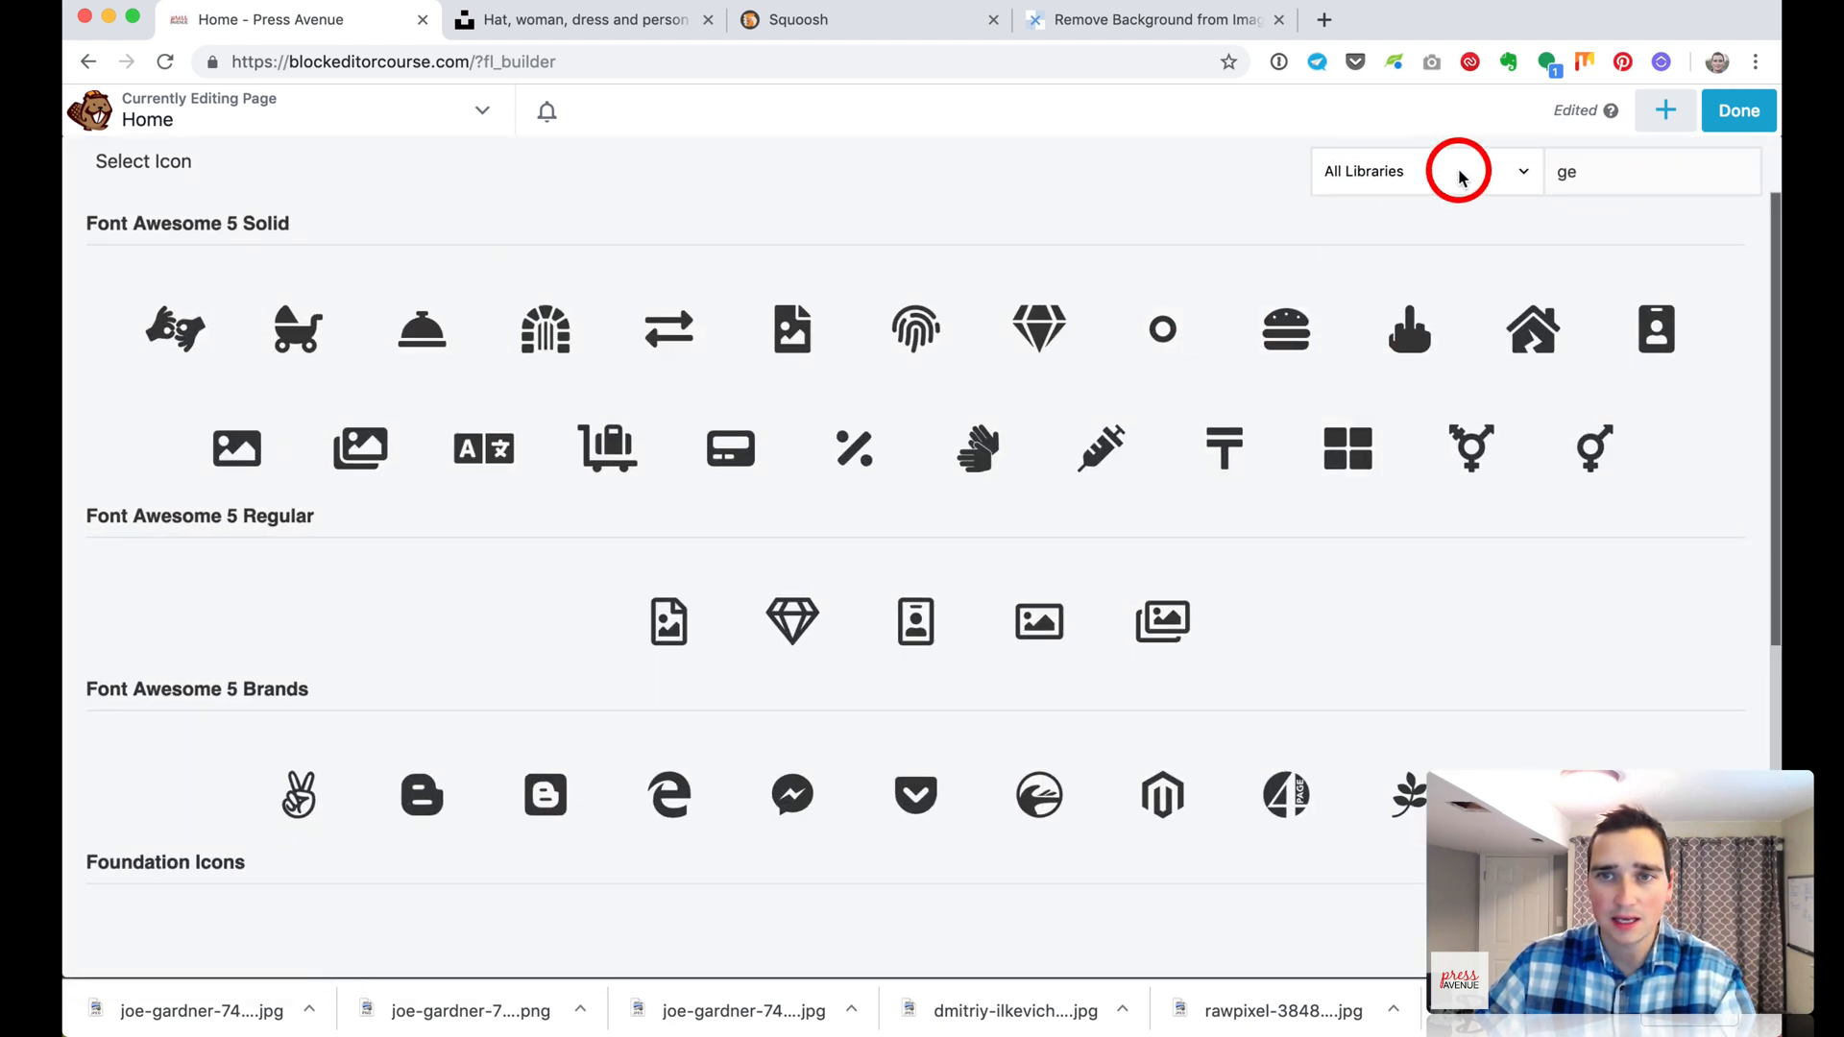
{"action": "double_click", "coordinate": [1627, 173]}
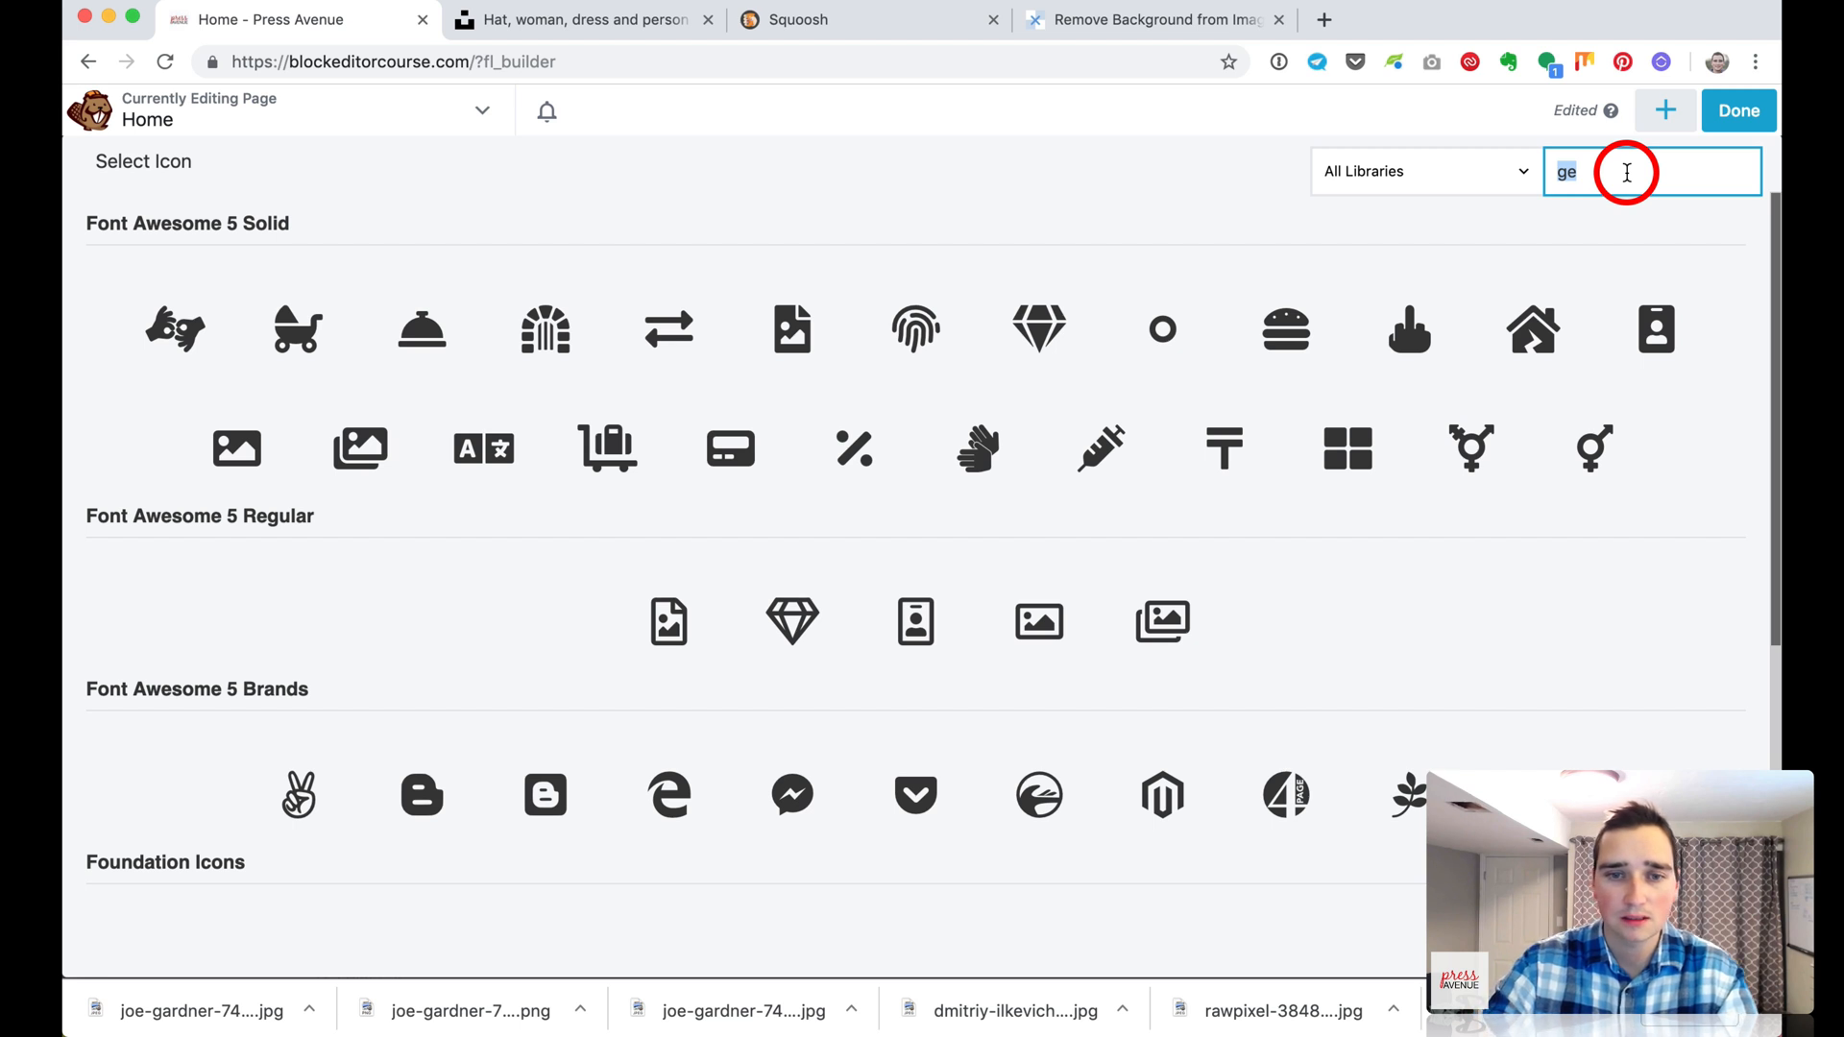
{"action": "type", "text": "supp"}
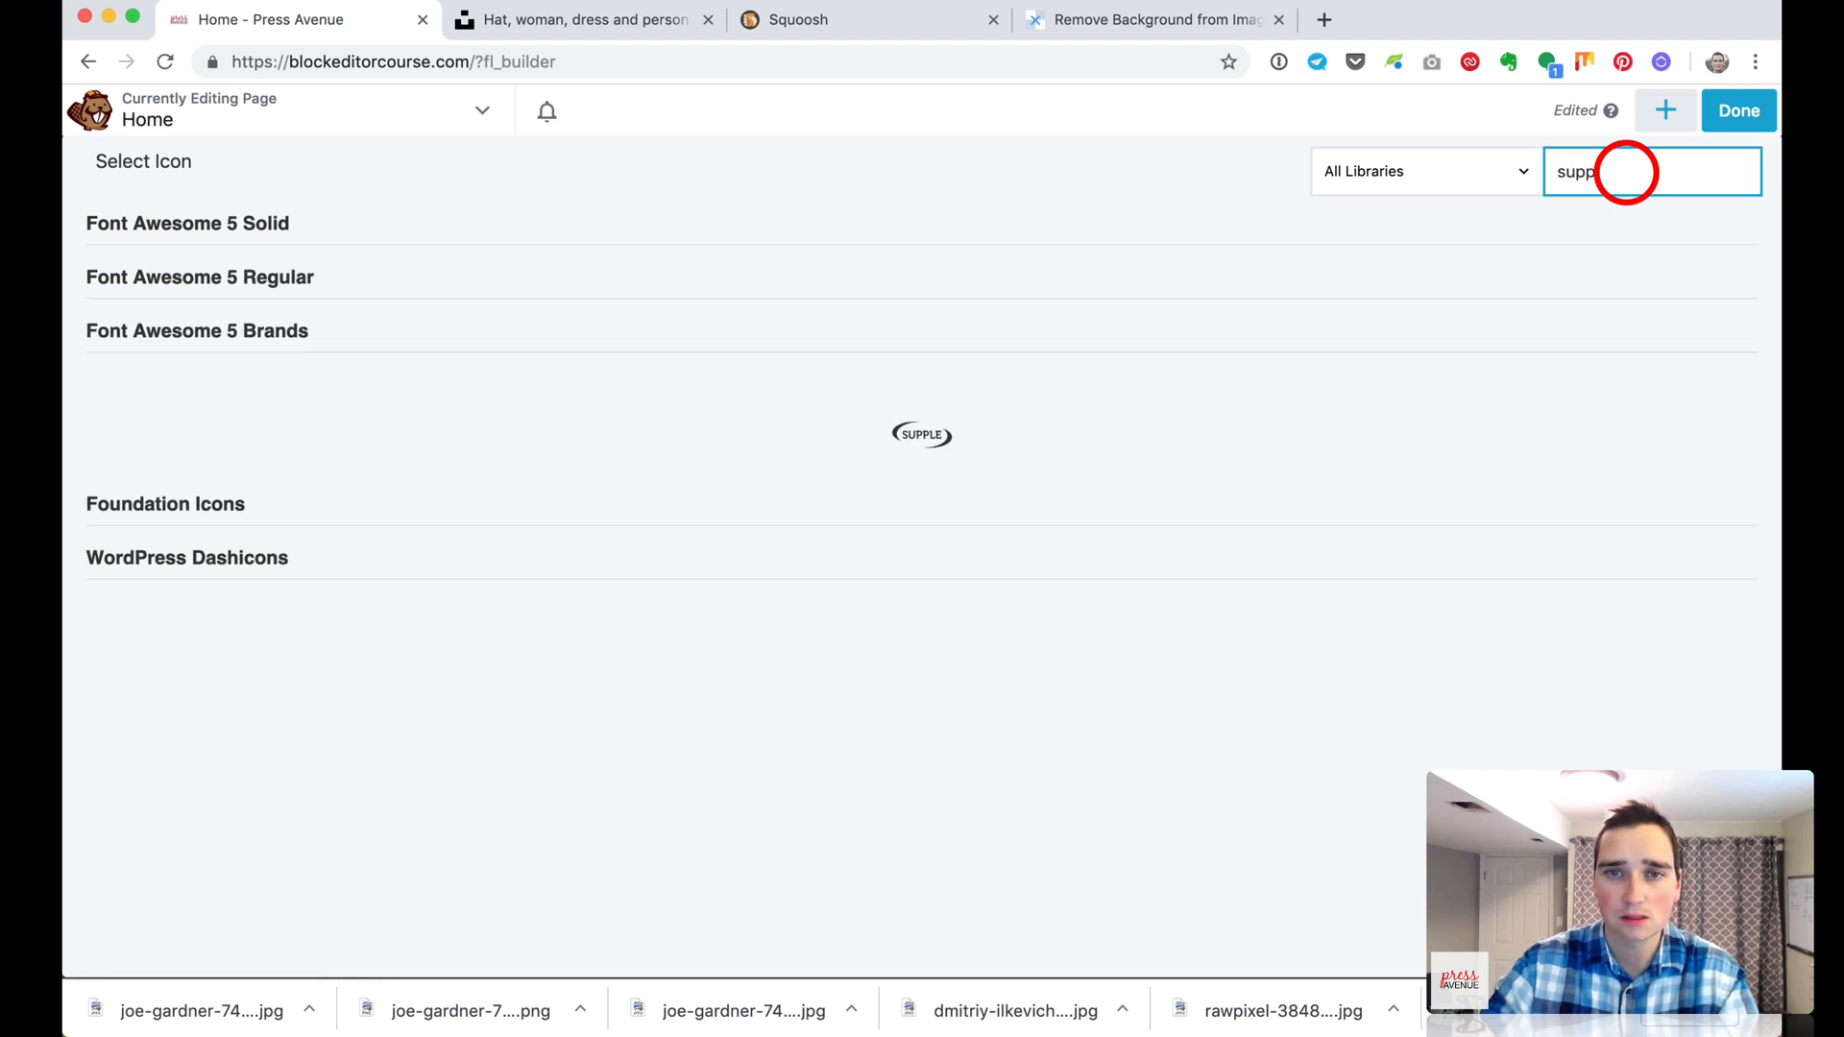
{"action": "key", "text": "BackSpace"}
{"action": "key", "text": "BackSpace"}
{"action": "key", "text": "BackSpace"}
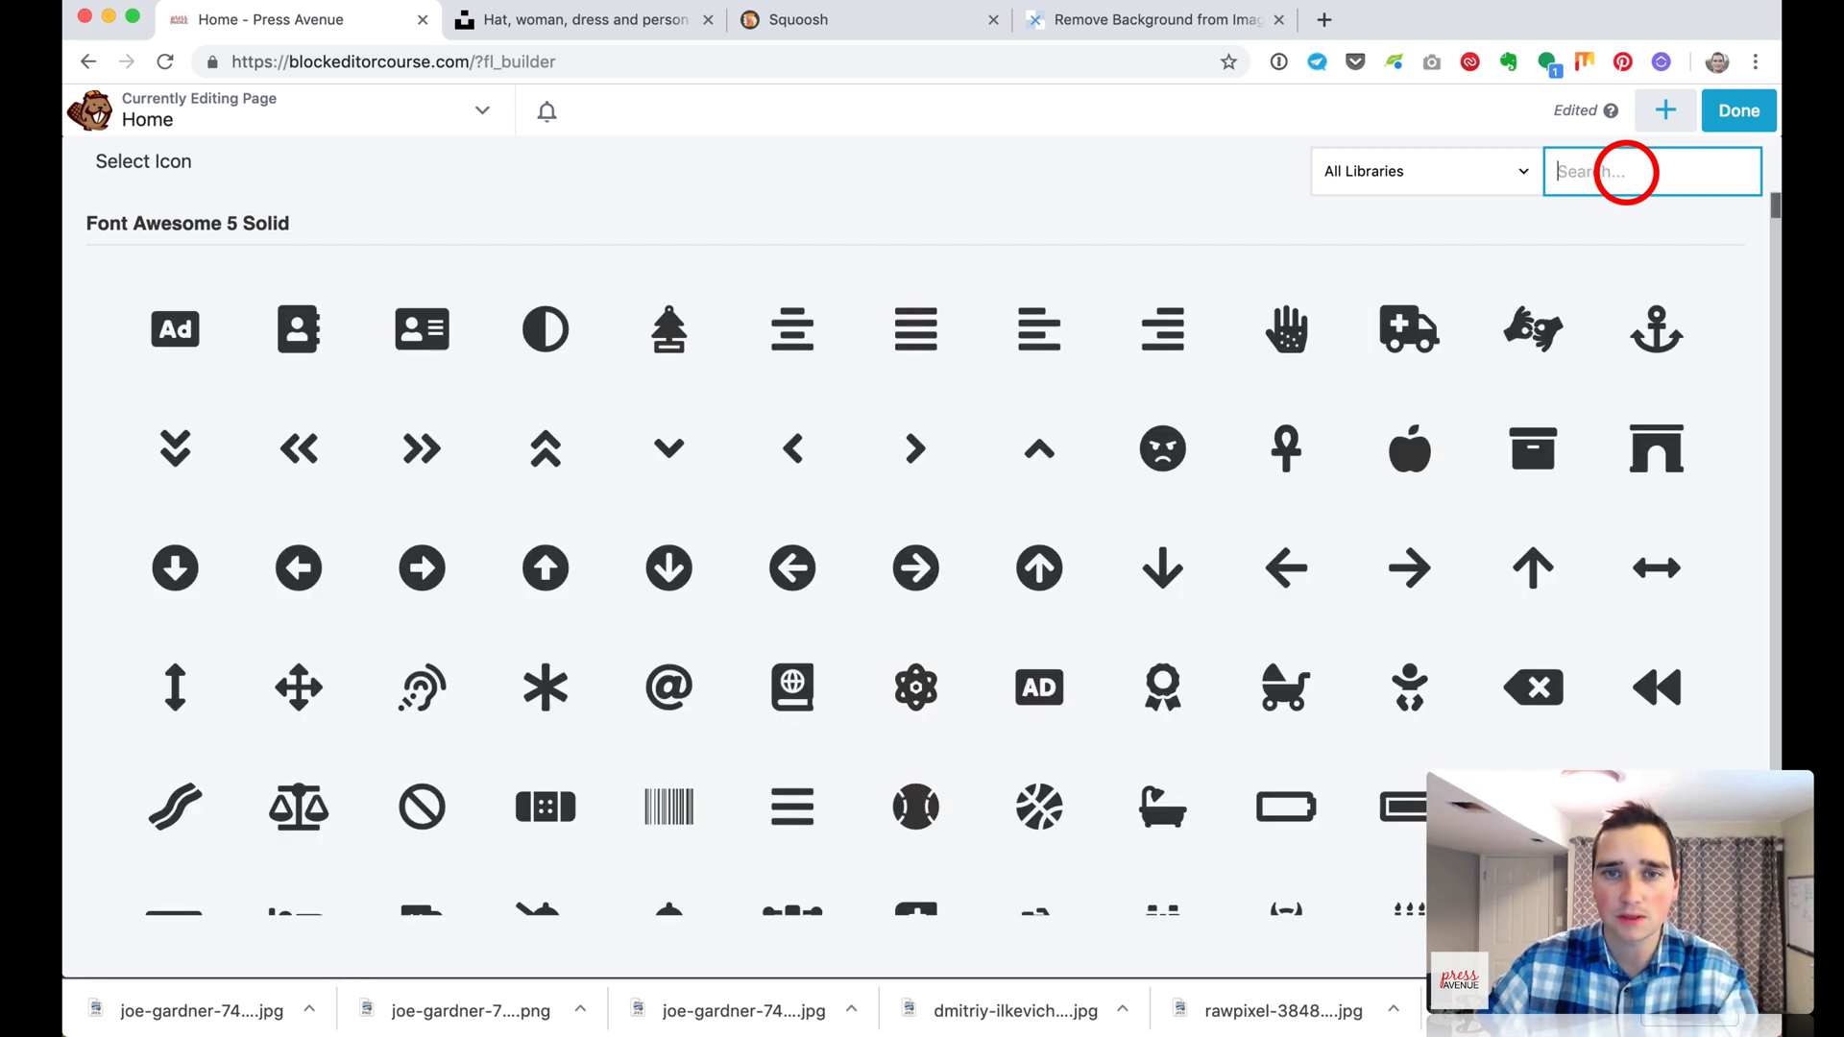
{"action": "scroll", "coordinate": [928, 384], "scroll_direction": "down", "scroll_amount": 10}
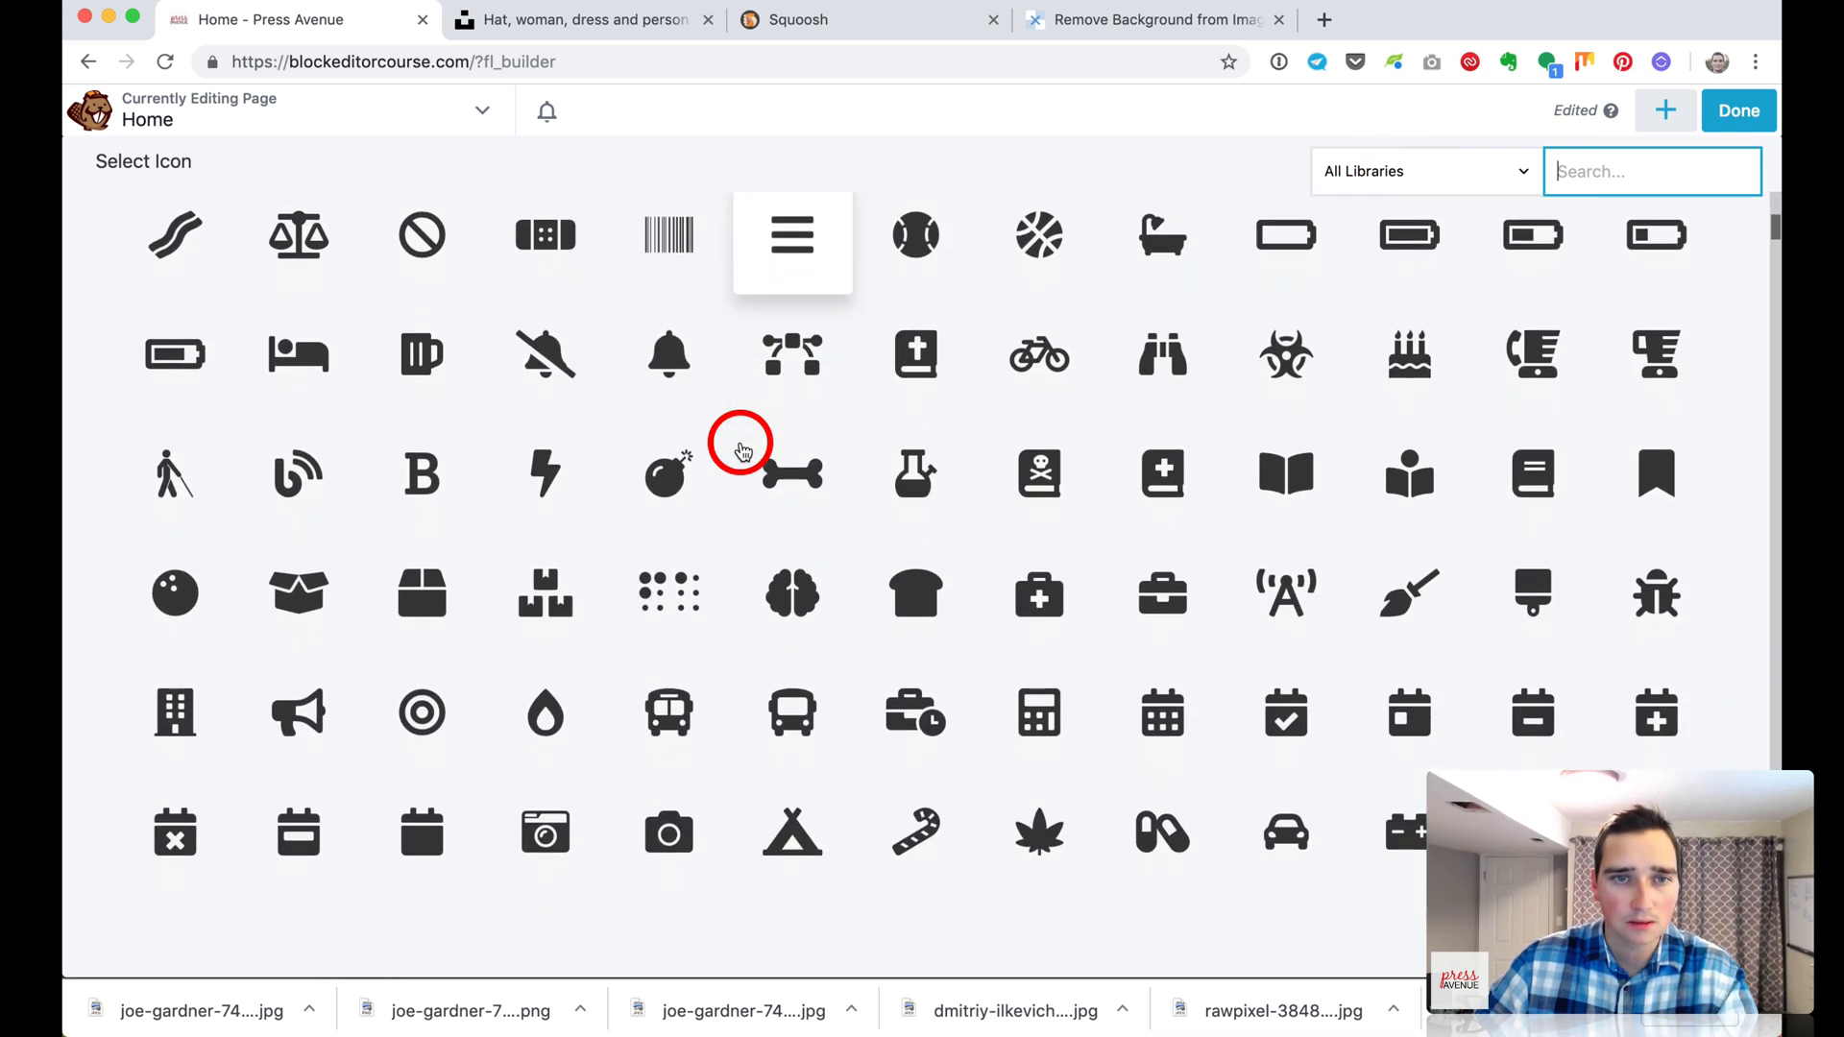
{"action": "scroll", "coordinate": [743, 449], "scroll_direction": "down", "scroll_amount": 4}
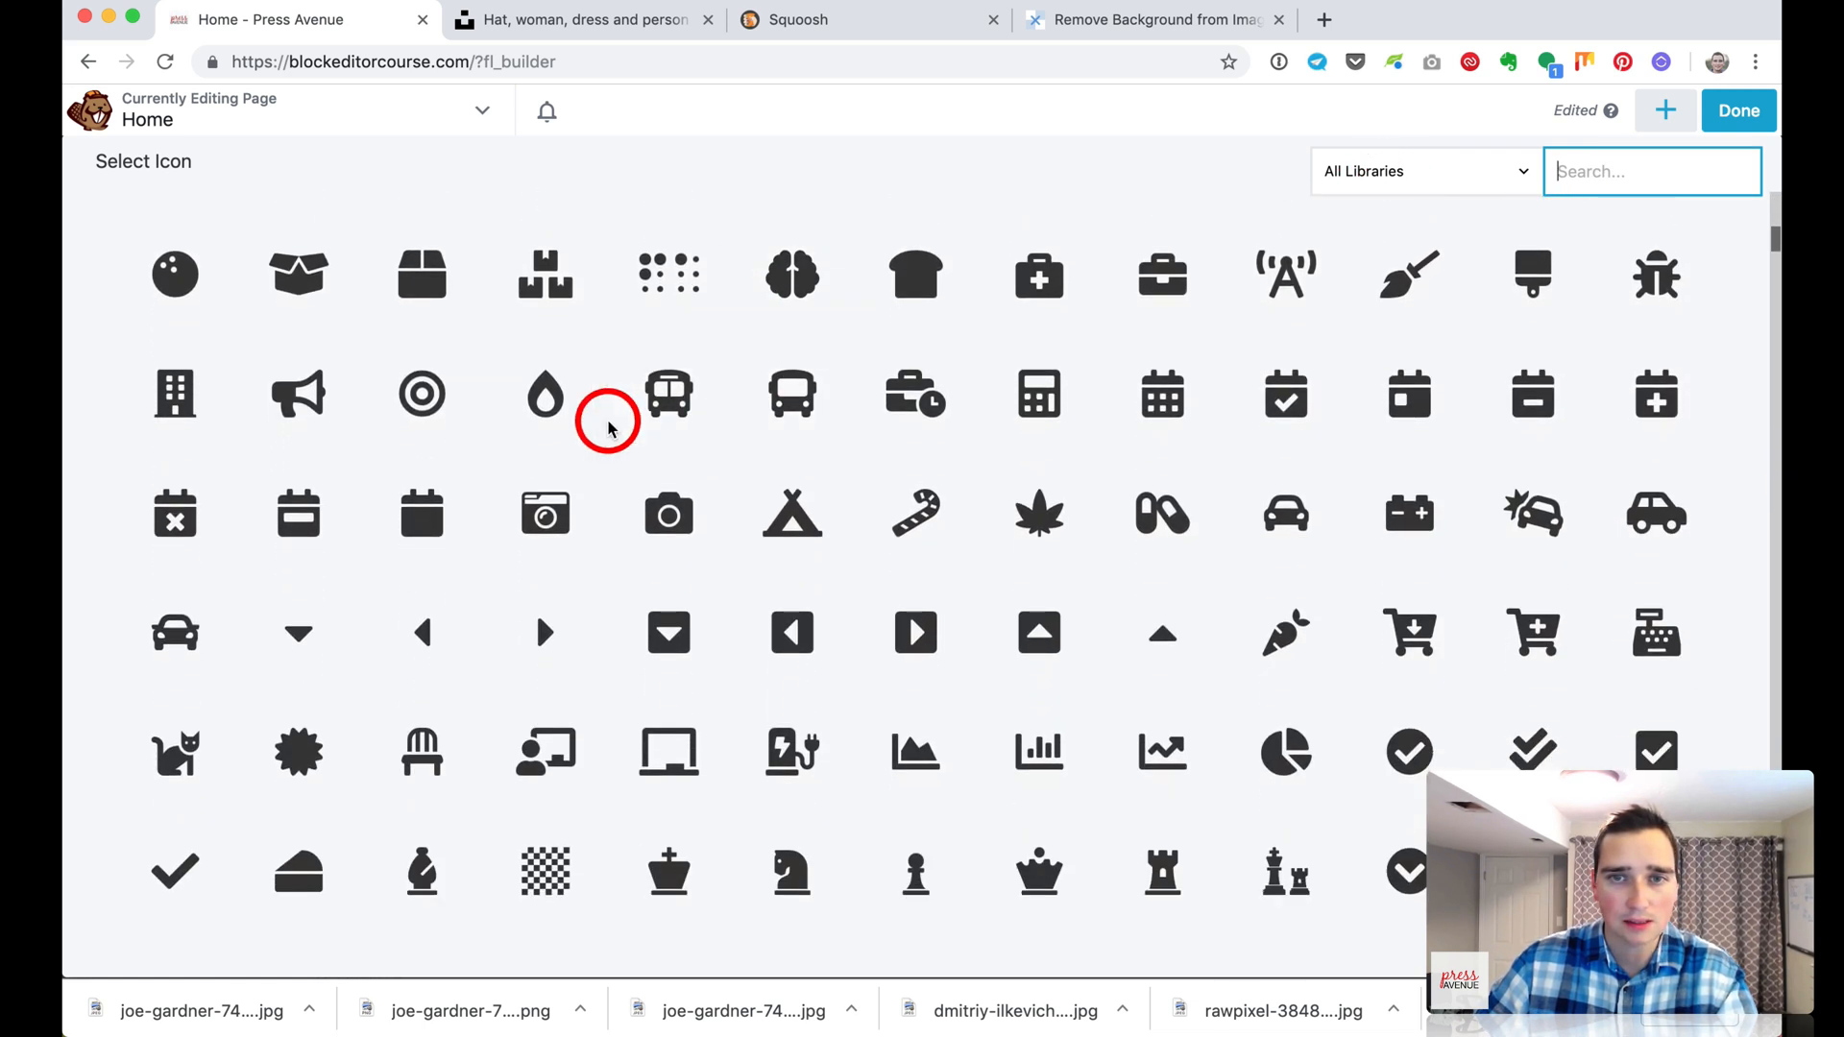
{"action": "left_click", "coordinate": [1143, 281]}
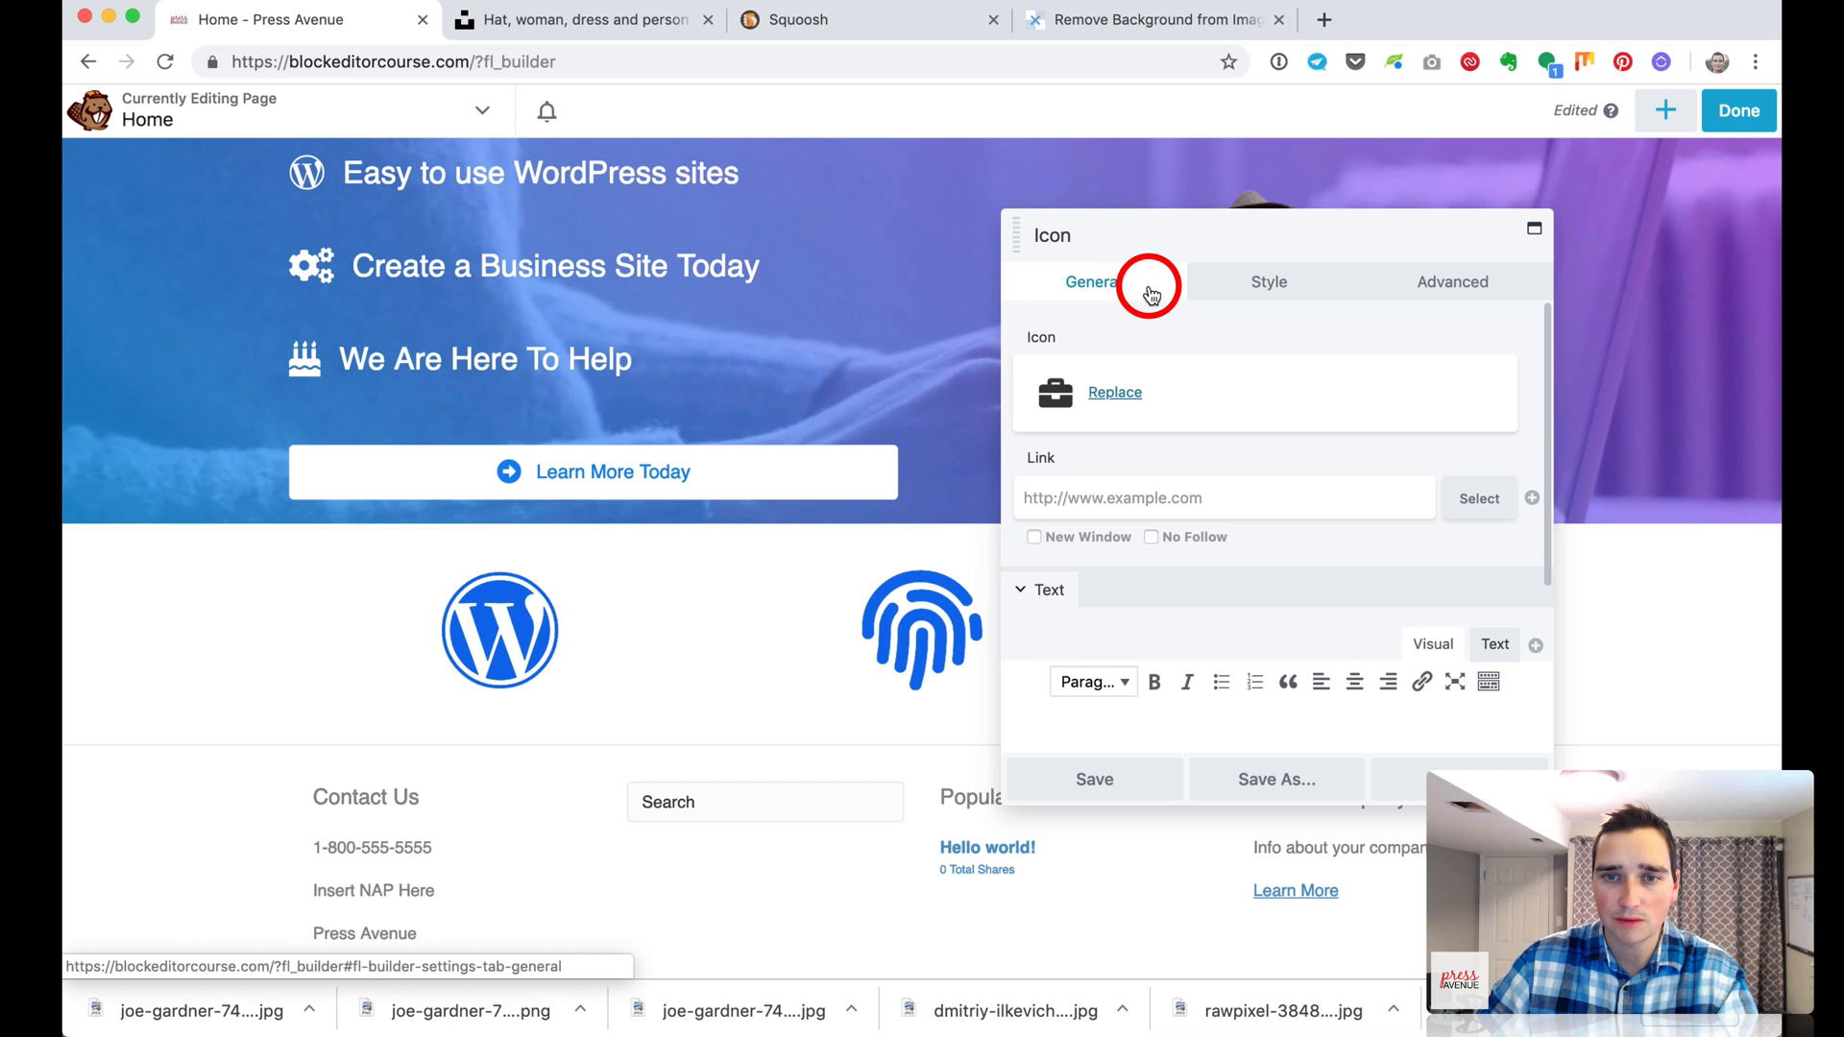
{"action": "left_click", "coordinate": [1117, 781]}
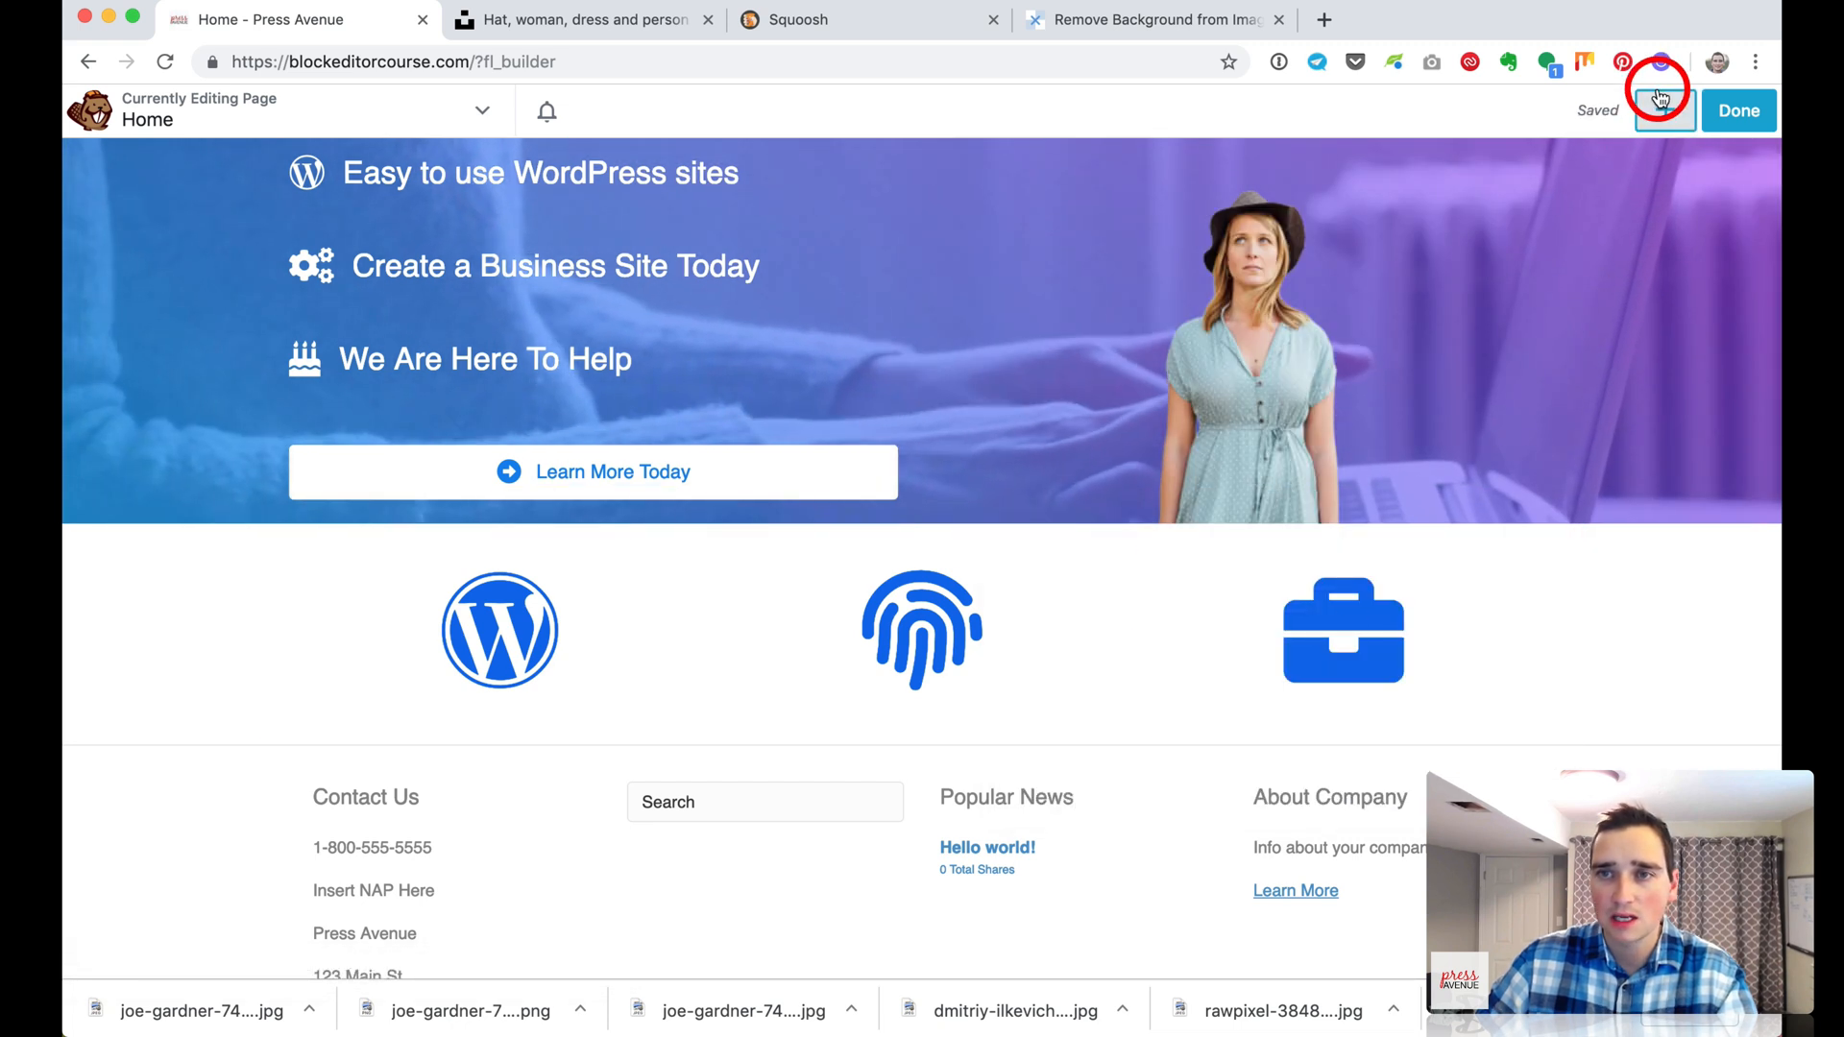
Add a Heading module below the WordPress icon with the text "Business Websites" and the h2 tag
{"action": "left_click", "coordinate": [1665, 110]}
{"action": "scroll", "coordinate": [1556, 345], "scroll_direction": "up", "scroll_amount": 2}
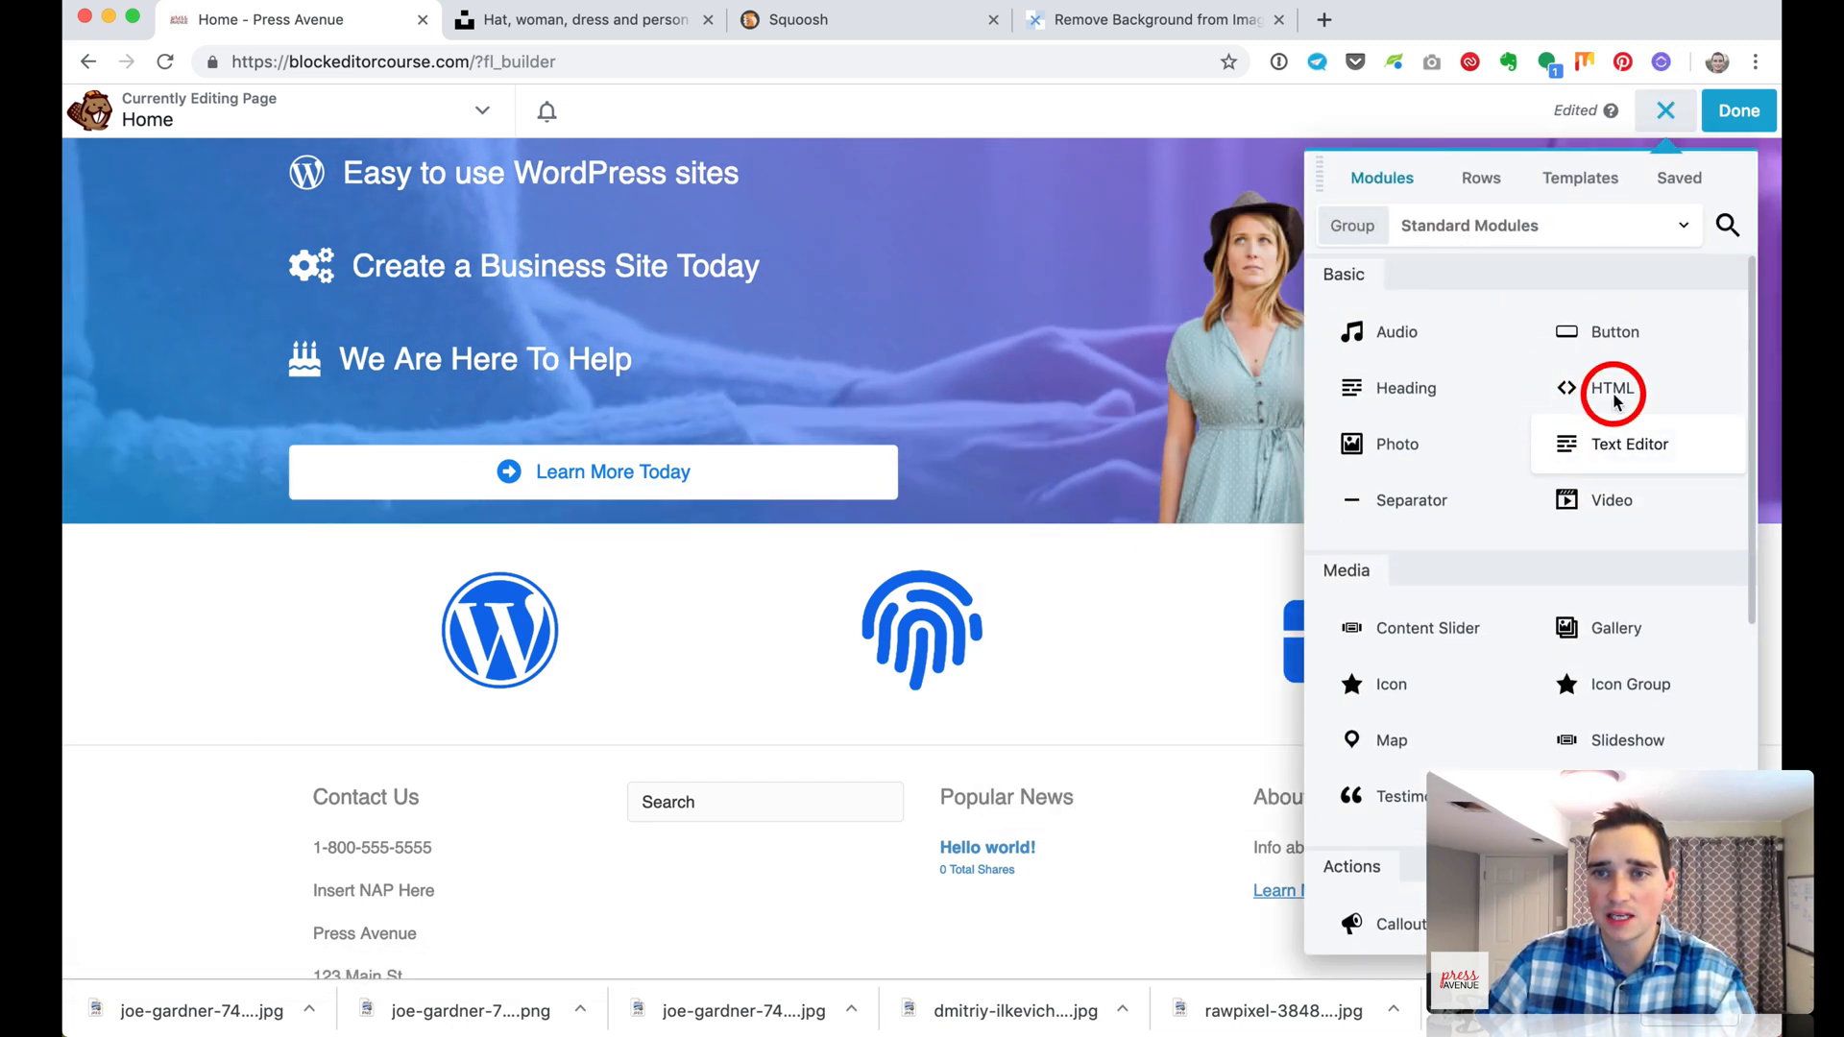
{"action": "left_click_drag", "start_coordinate": [1317, 400], "coordinate": [663, 823]}
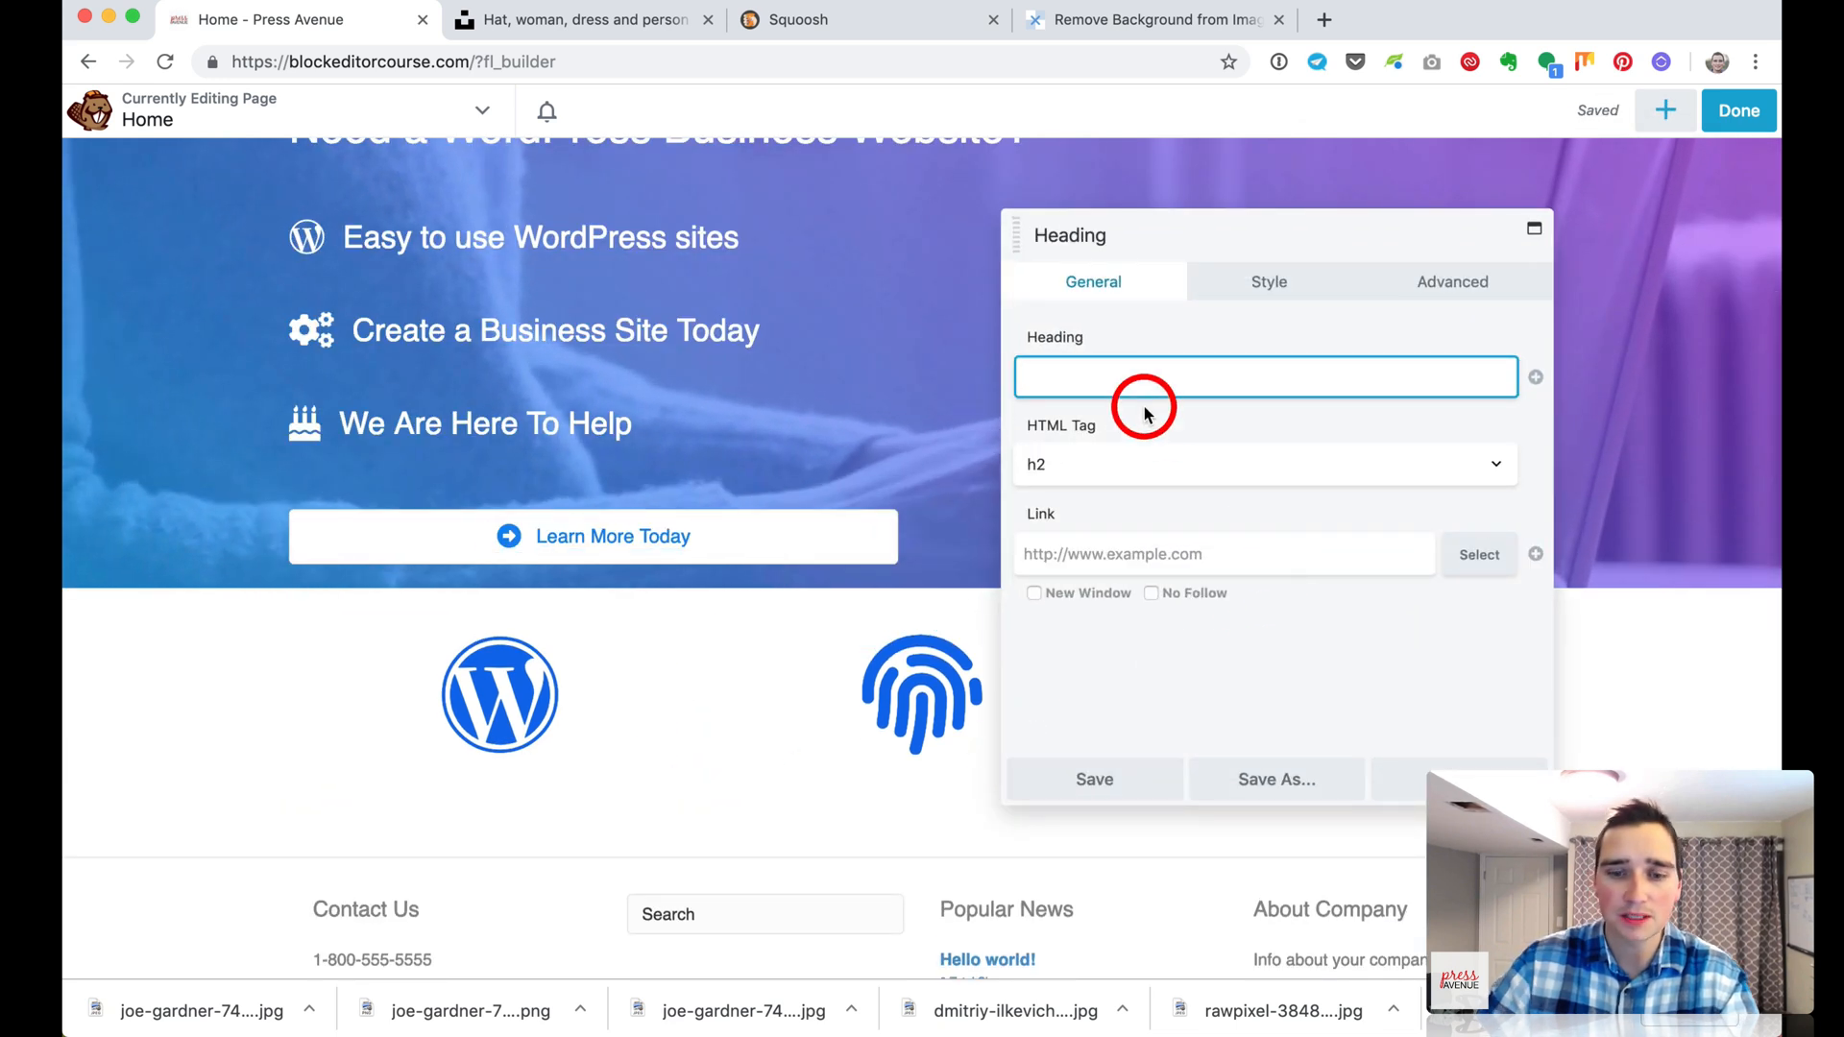
{"action": "type", "text": "Business We"}
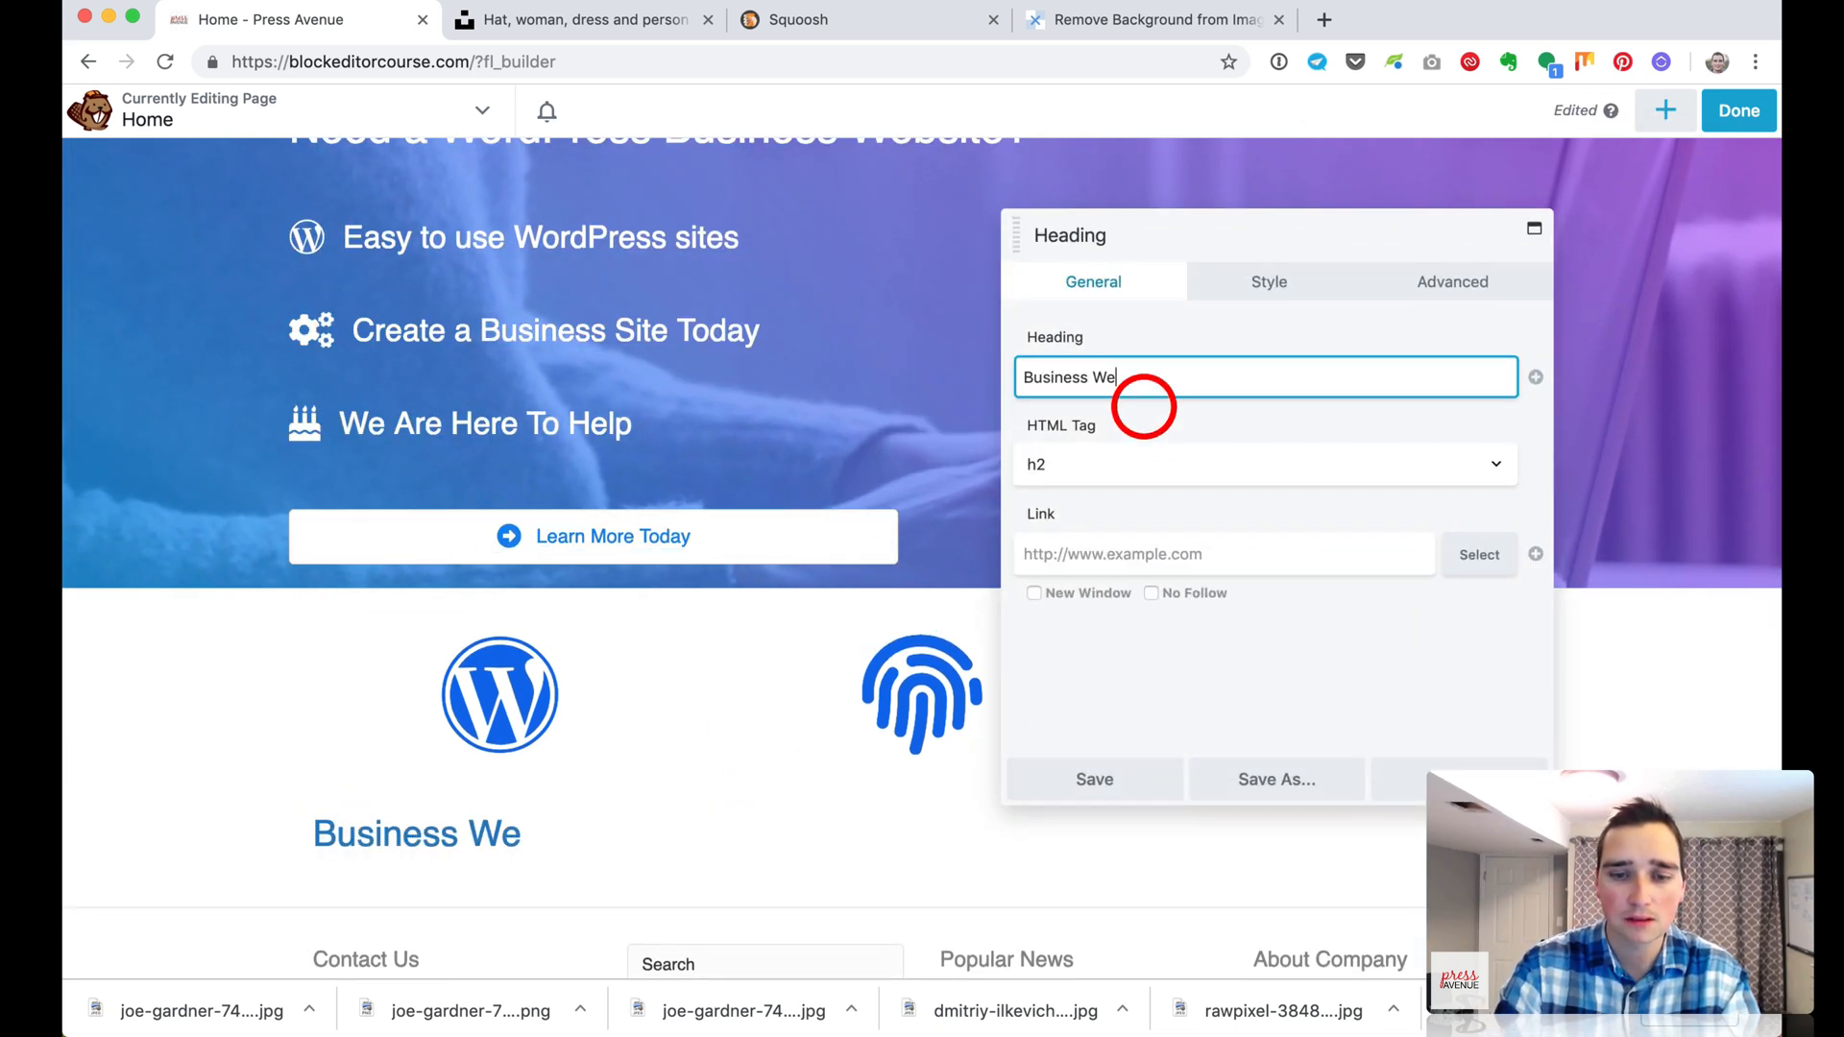
{"action": "type", "text": "bsites"}
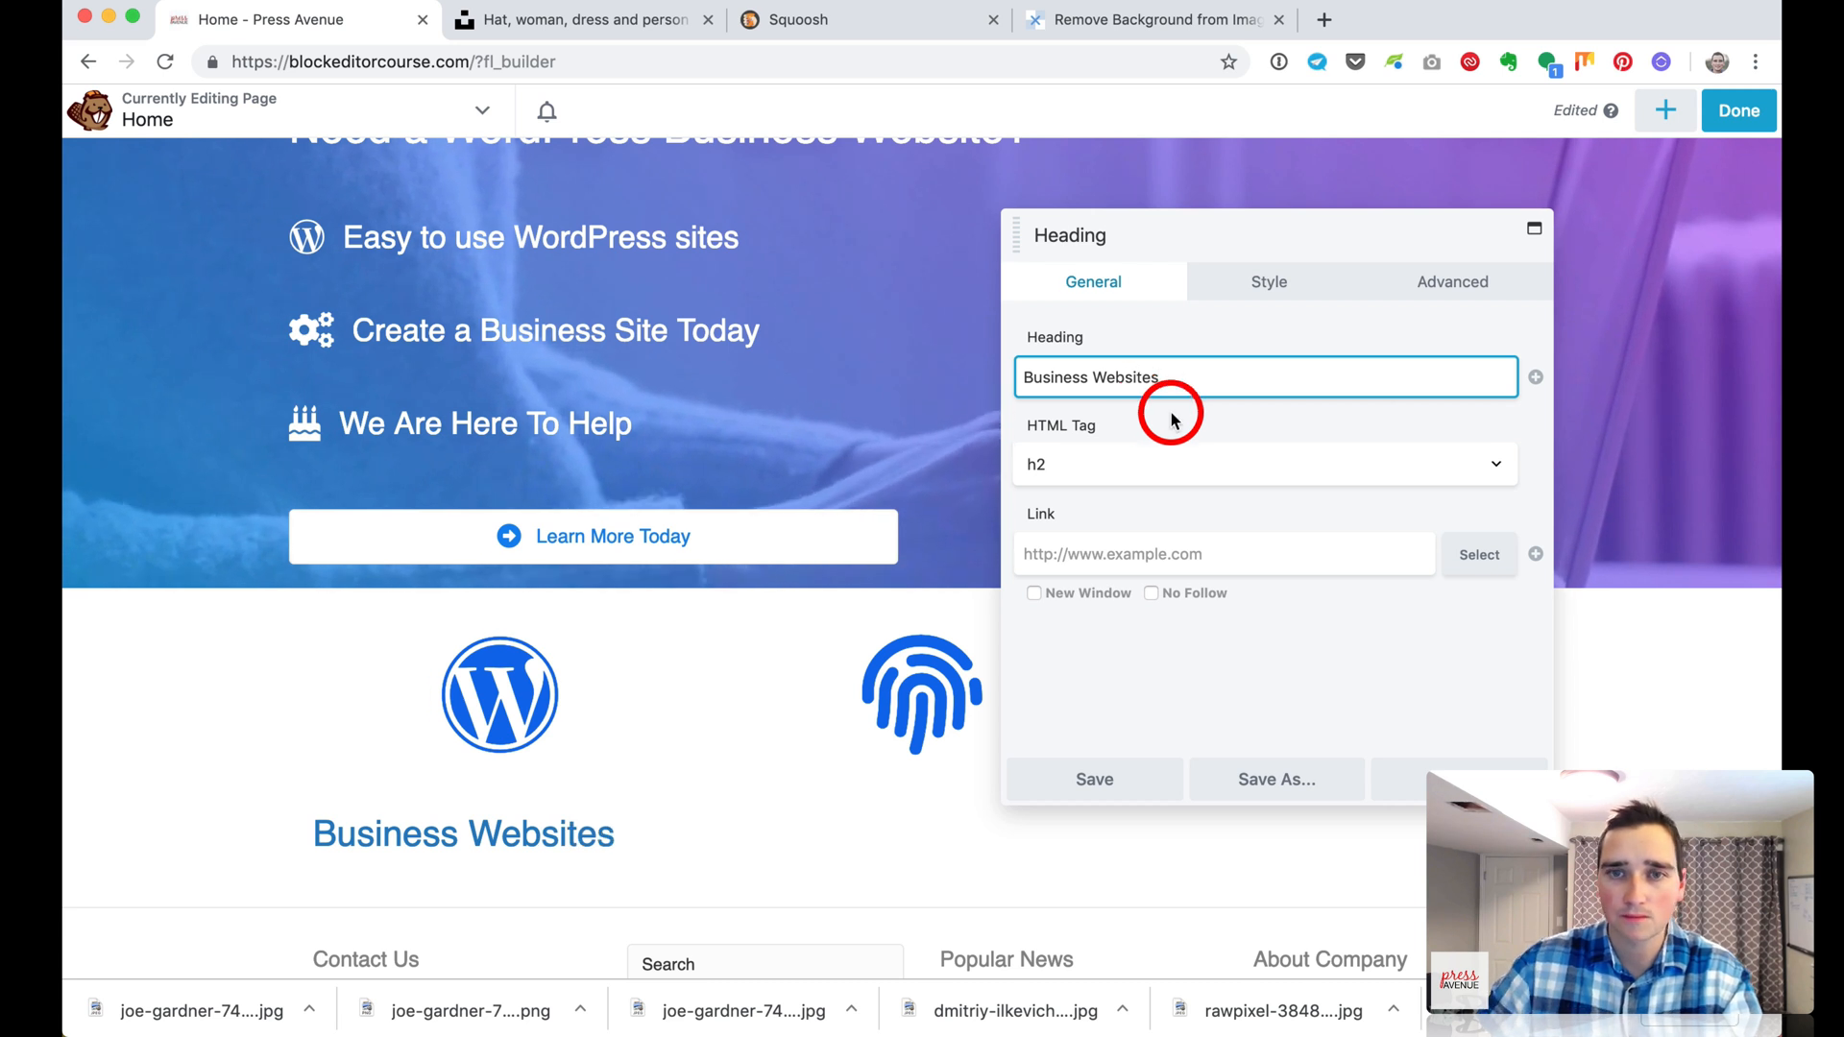
{"action": "left_click", "coordinate": [1247, 286]}
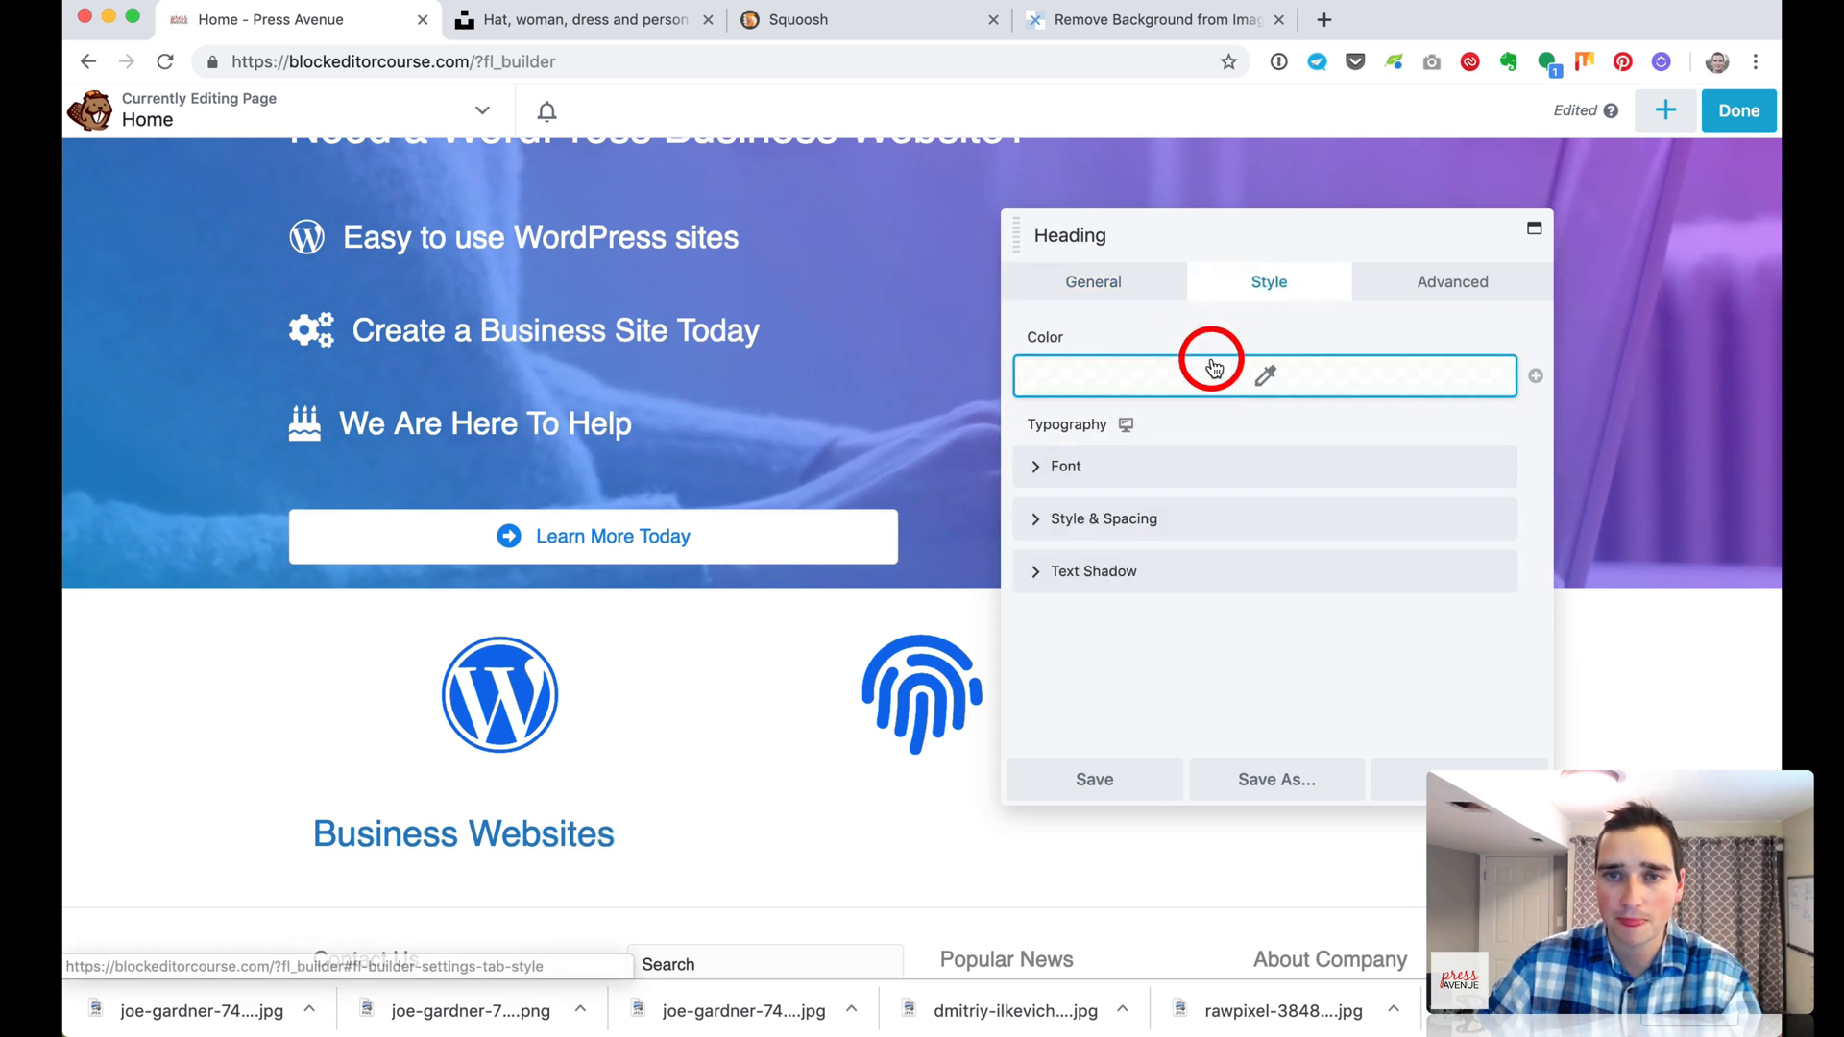
{"action": "left_click", "coordinate": [1136, 281]}
{"action": "left_click", "coordinate": [1135, 480]}
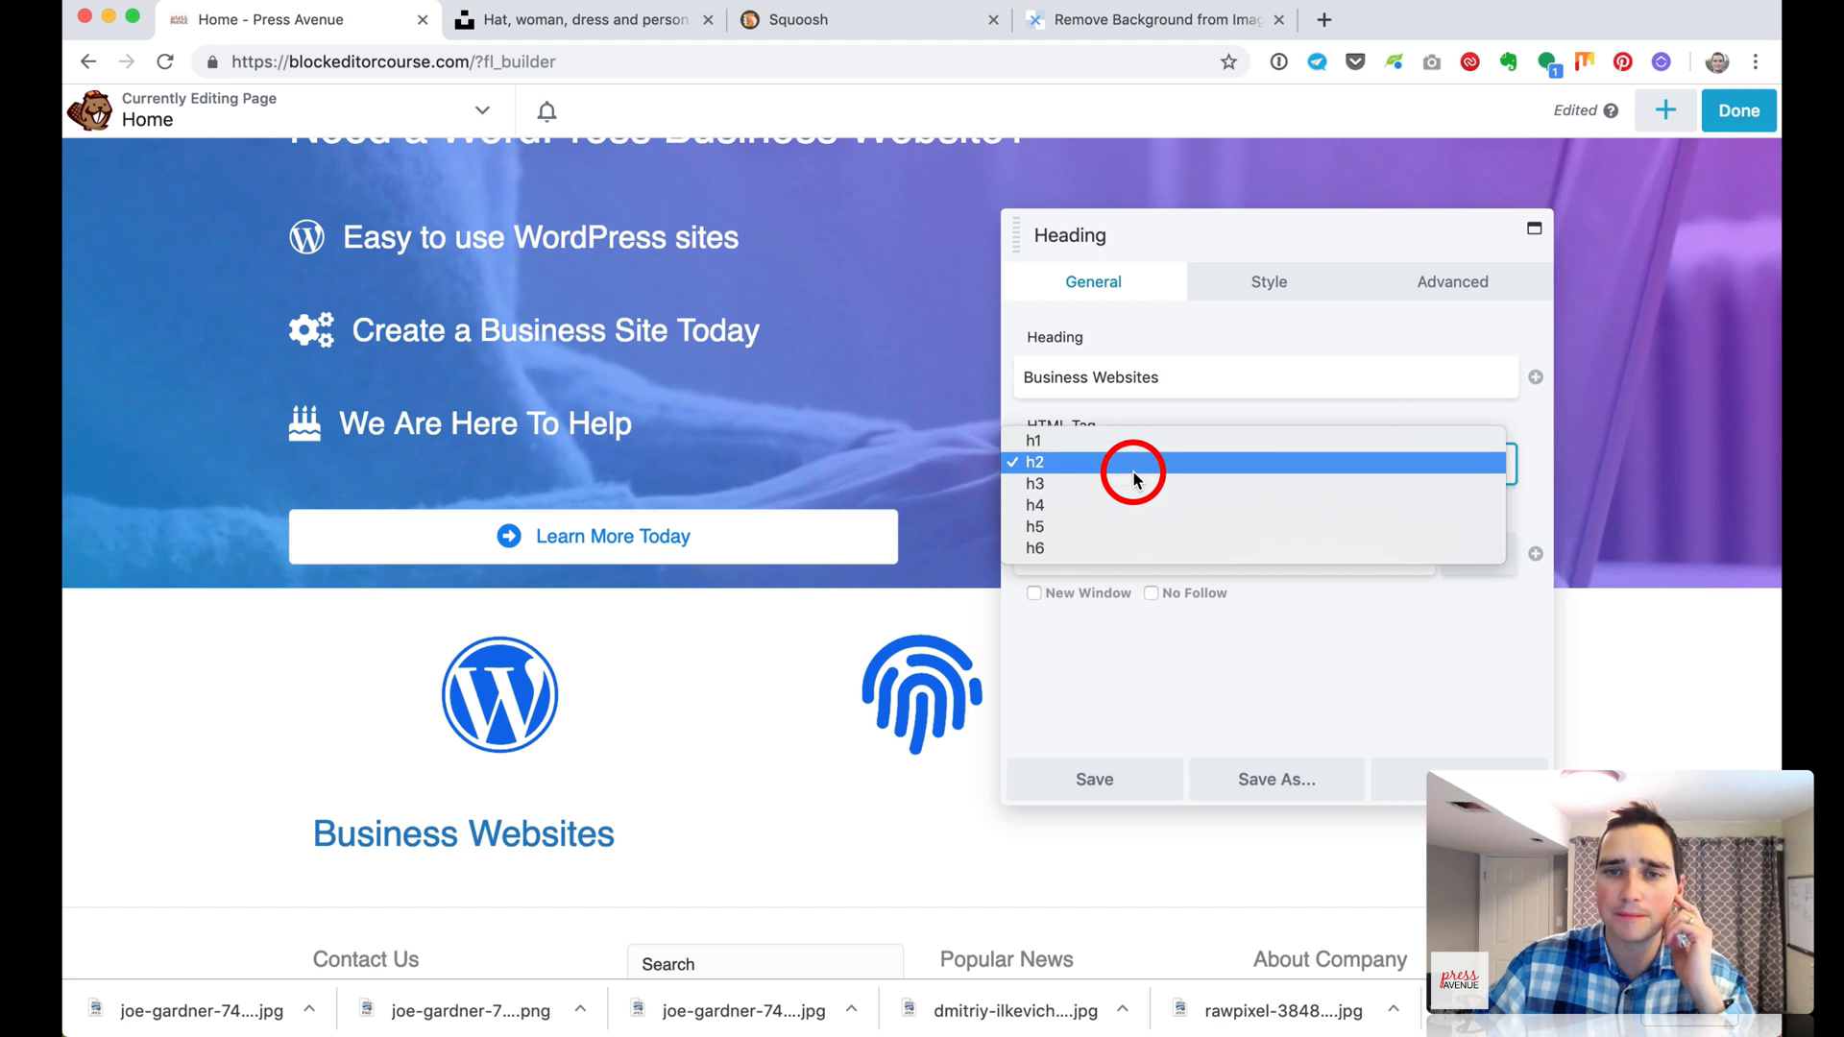
{"action": "left_click", "coordinate": [1136, 479]}
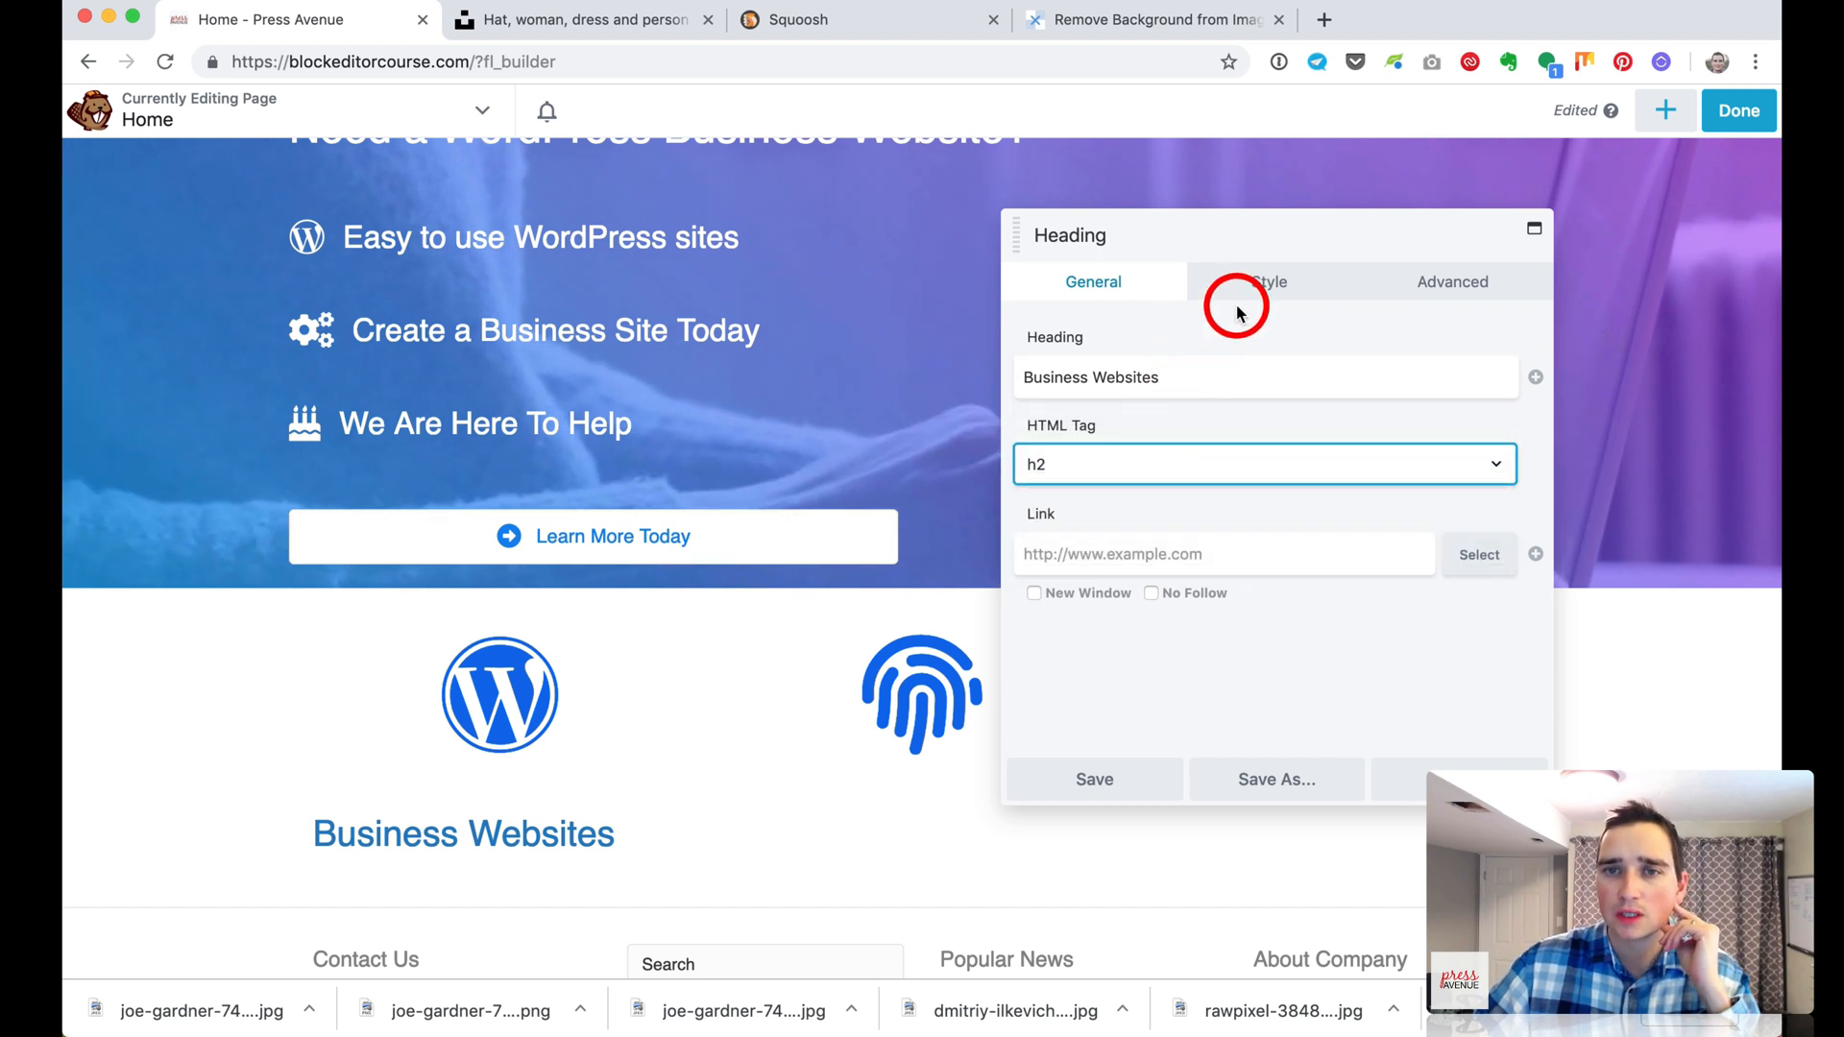
Center the "Business Websites" heading and set its font size to 29 px
{"action": "left_click", "coordinate": [1239, 288]}
{"action": "left_click", "coordinate": [1114, 470]}
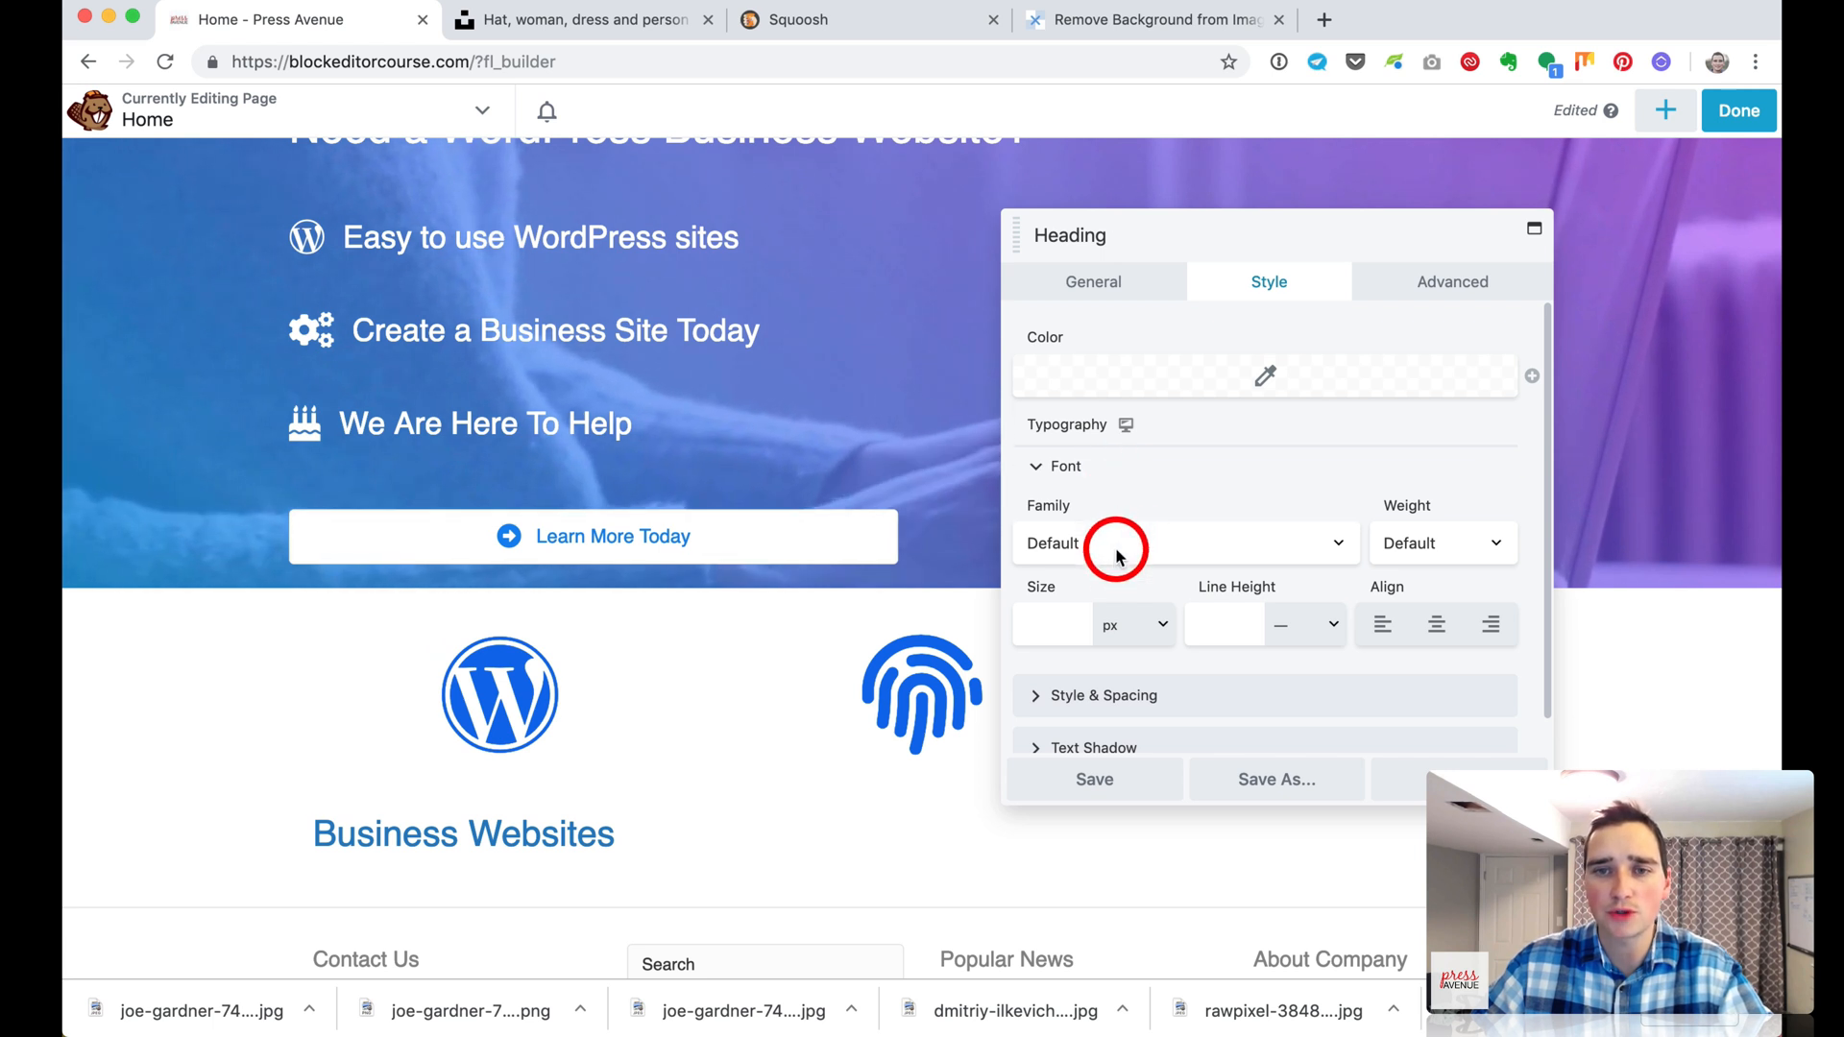
{"action": "left_click", "coordinate": [1056, 614]}
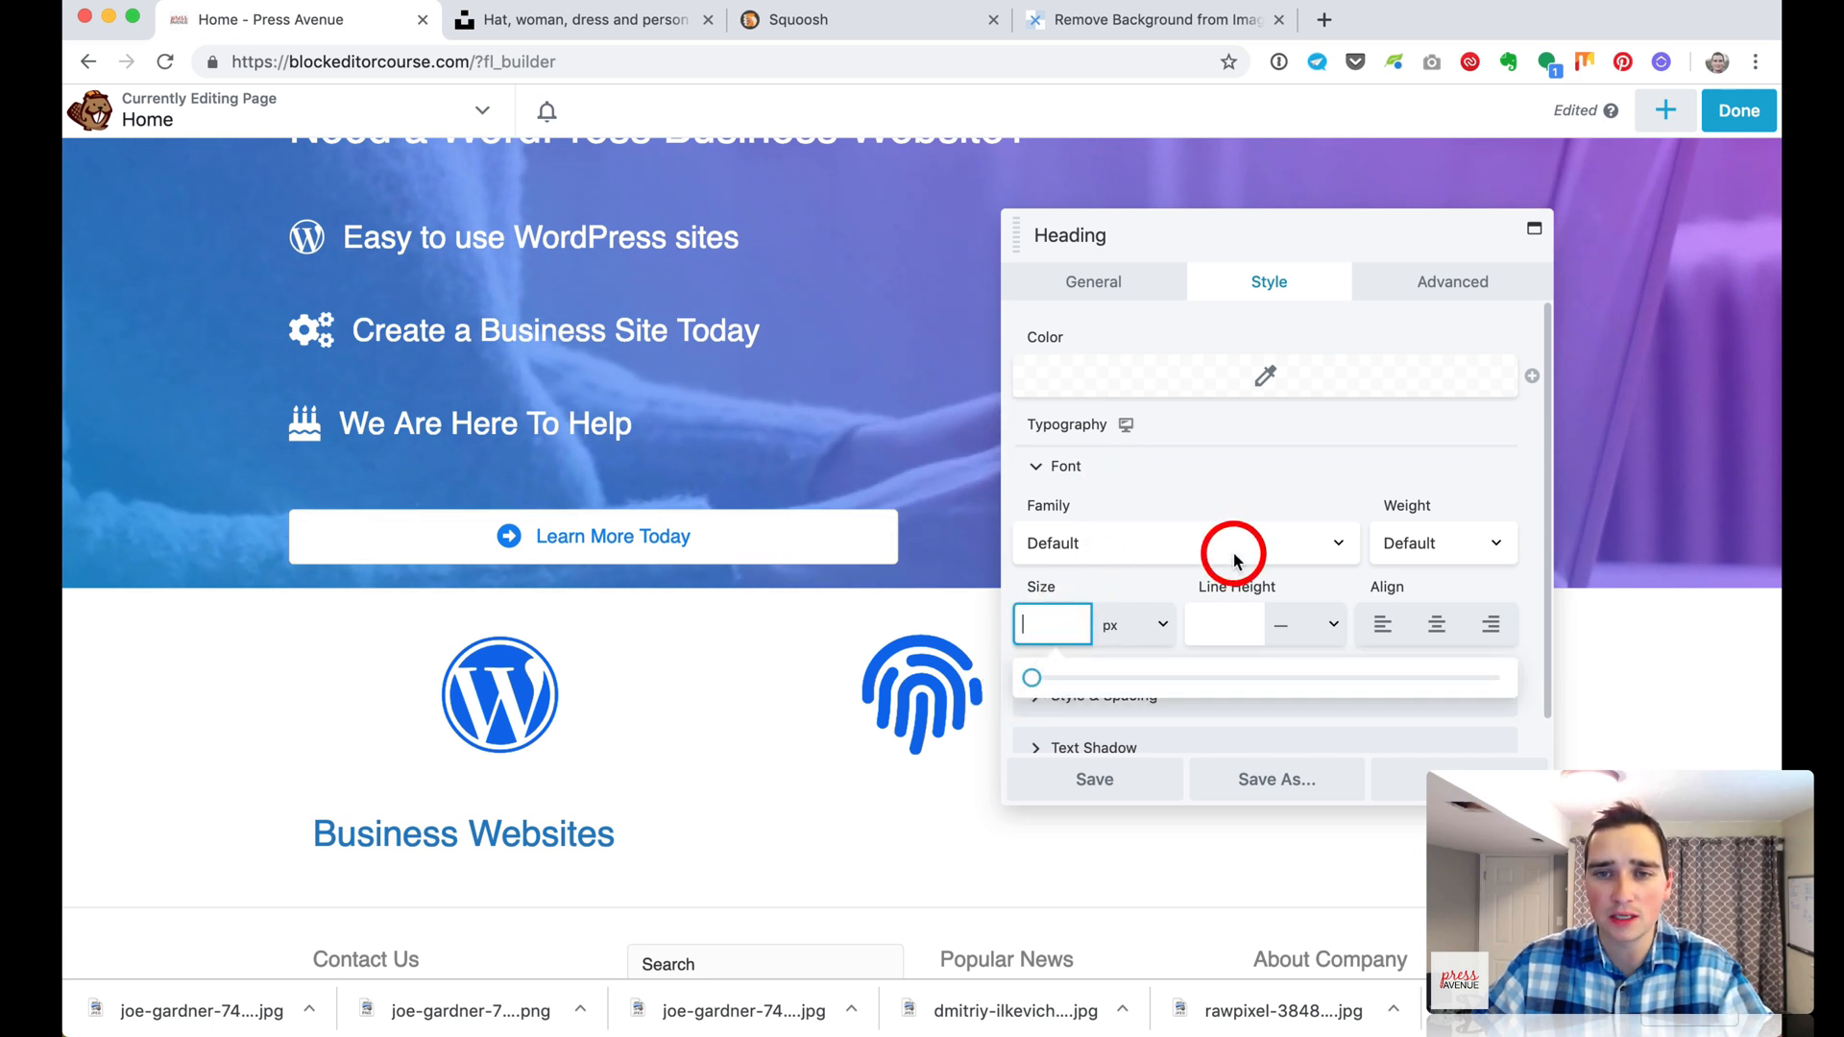
{"action": "left_click", "coordinate": [1435, 624]}
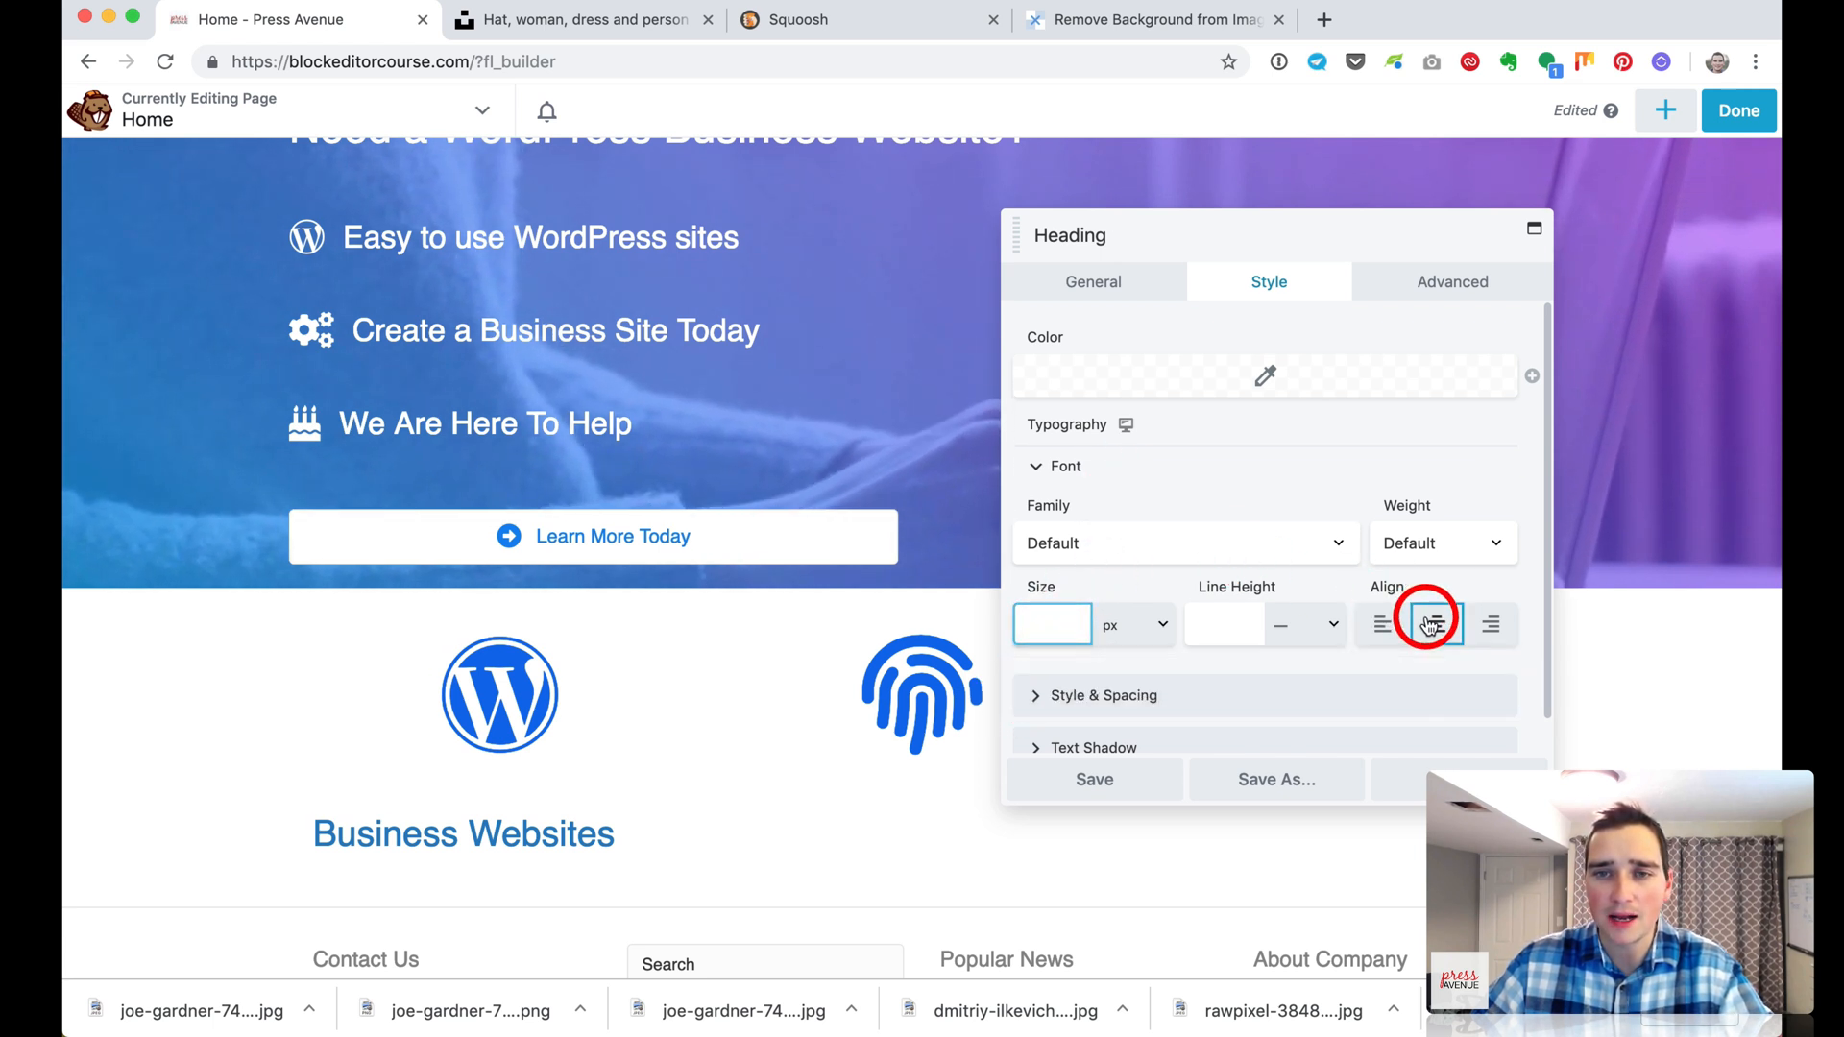
{"action": "left_click", "coordinate": [1069, 615]}
{"action": "left_click_drag", "start_coordinate": [1041, 674], "coordinate": [1168, 684]}
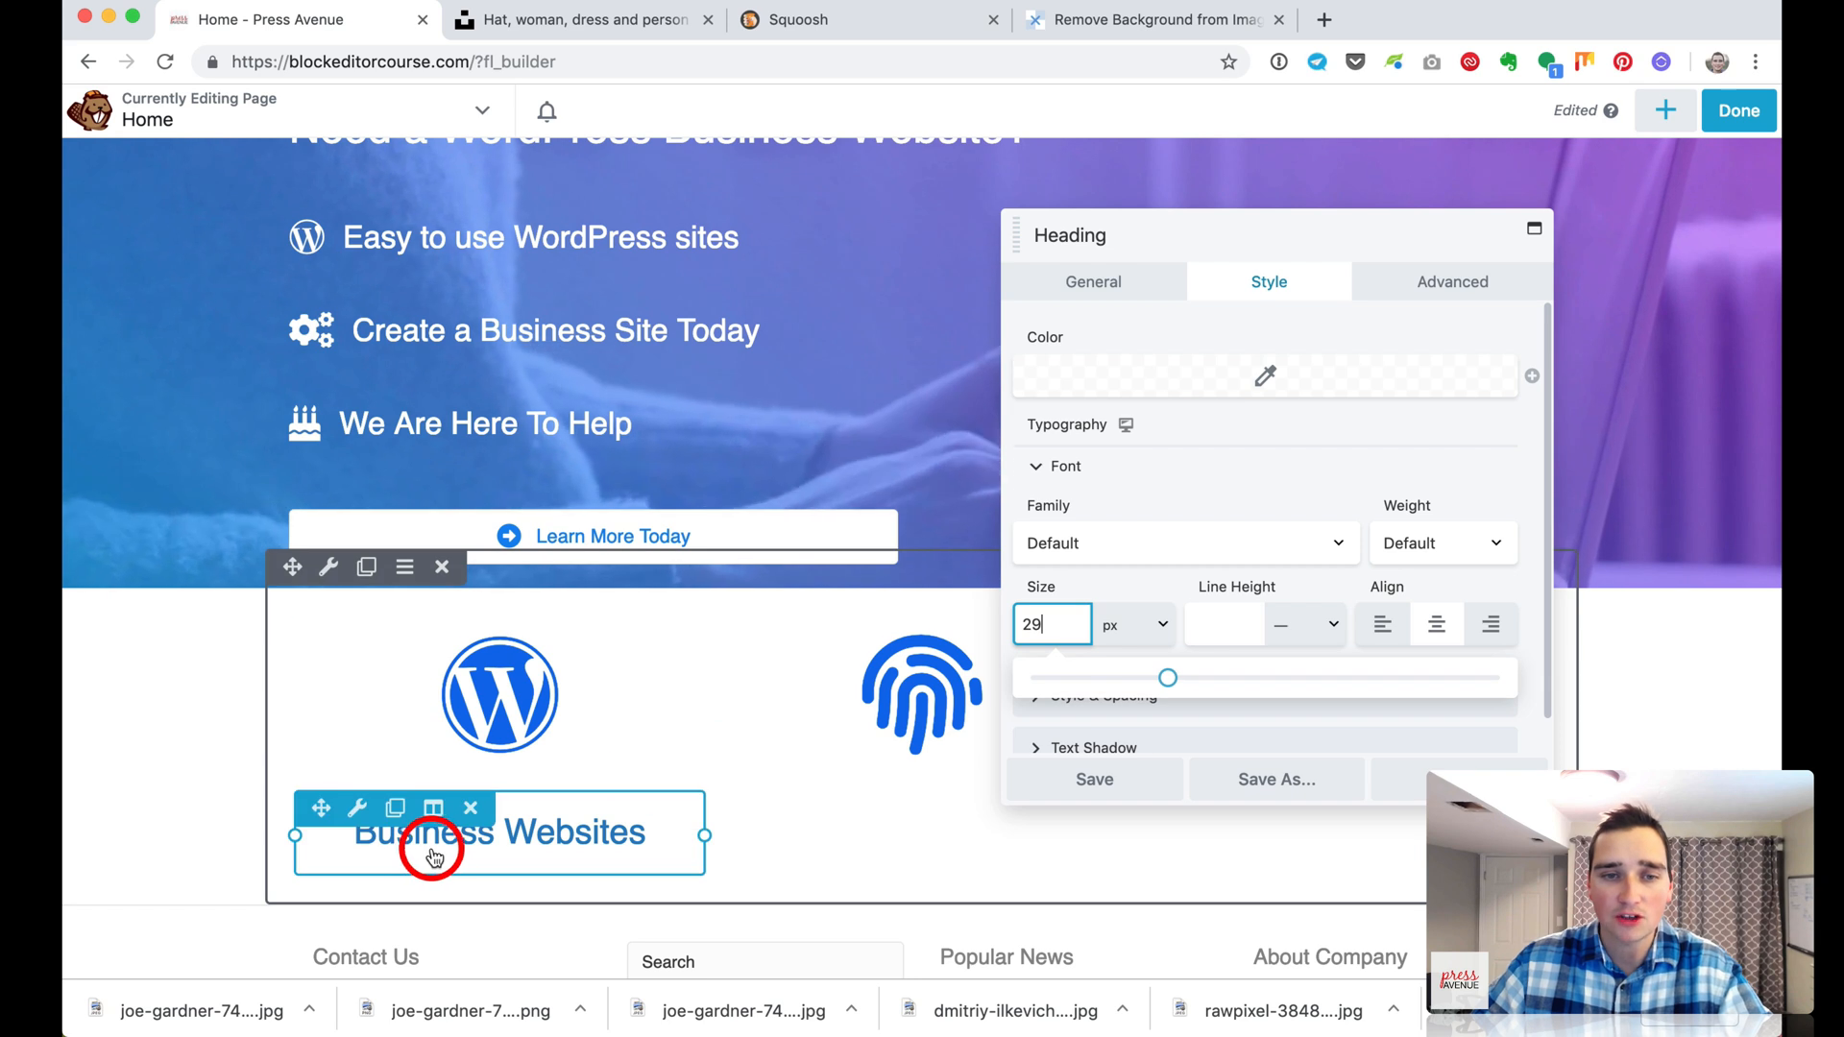
Set the "Business Websites" heading's top margin to 0 px and save the module
{"action": "left_click", "coordinate": [1420, 293]}
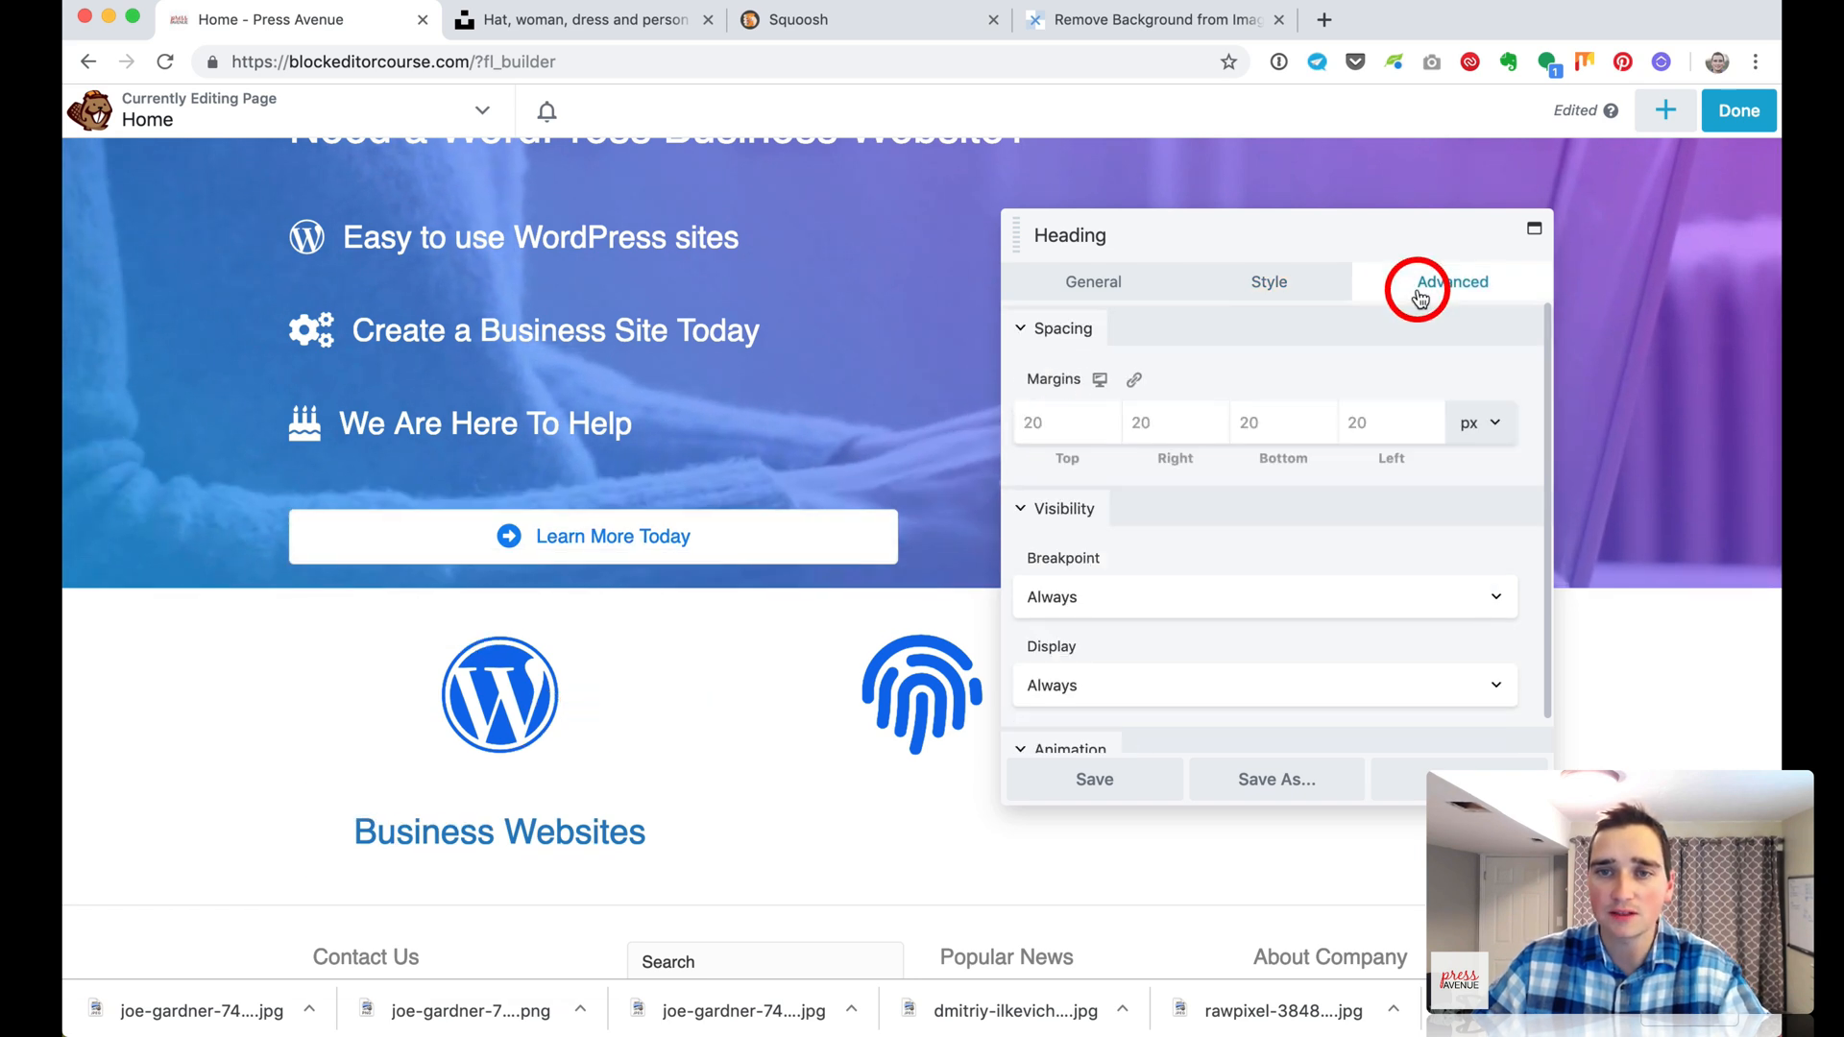
{"action": "type", "text": "0"}
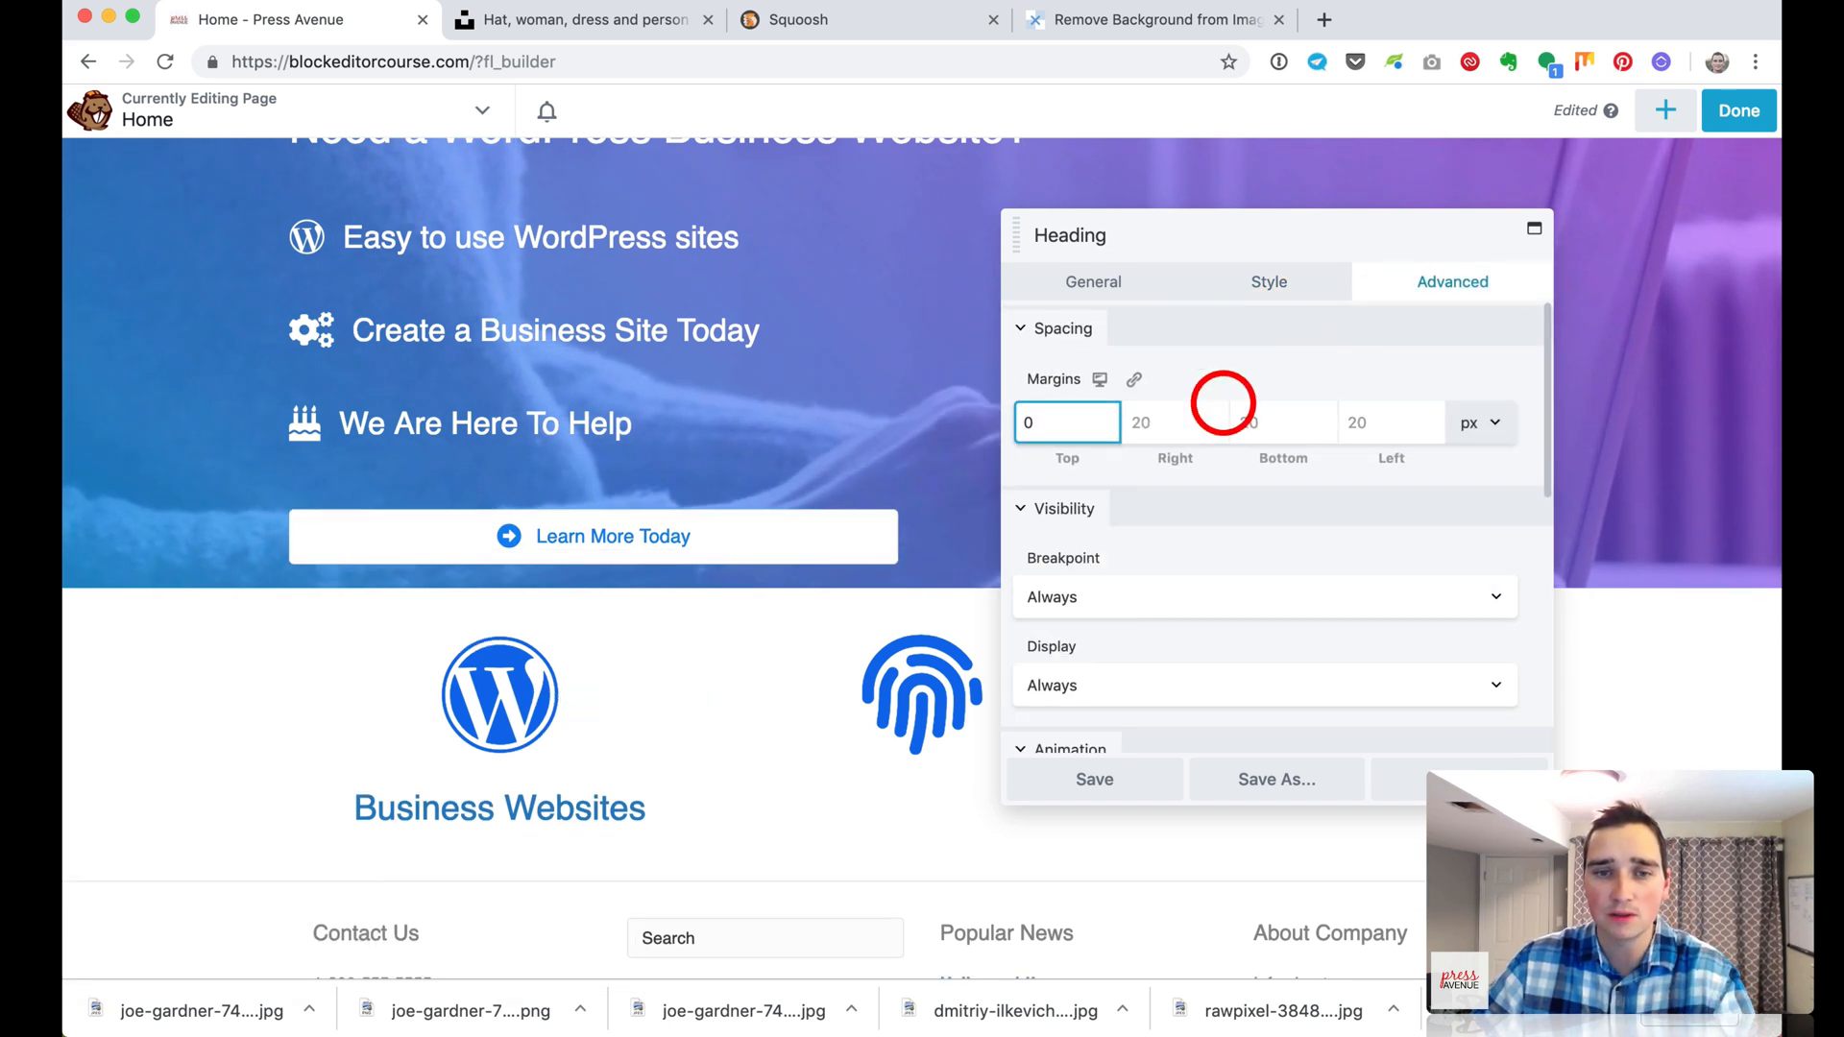
{"action": "left_click", "coordinate": [1133, 780]}
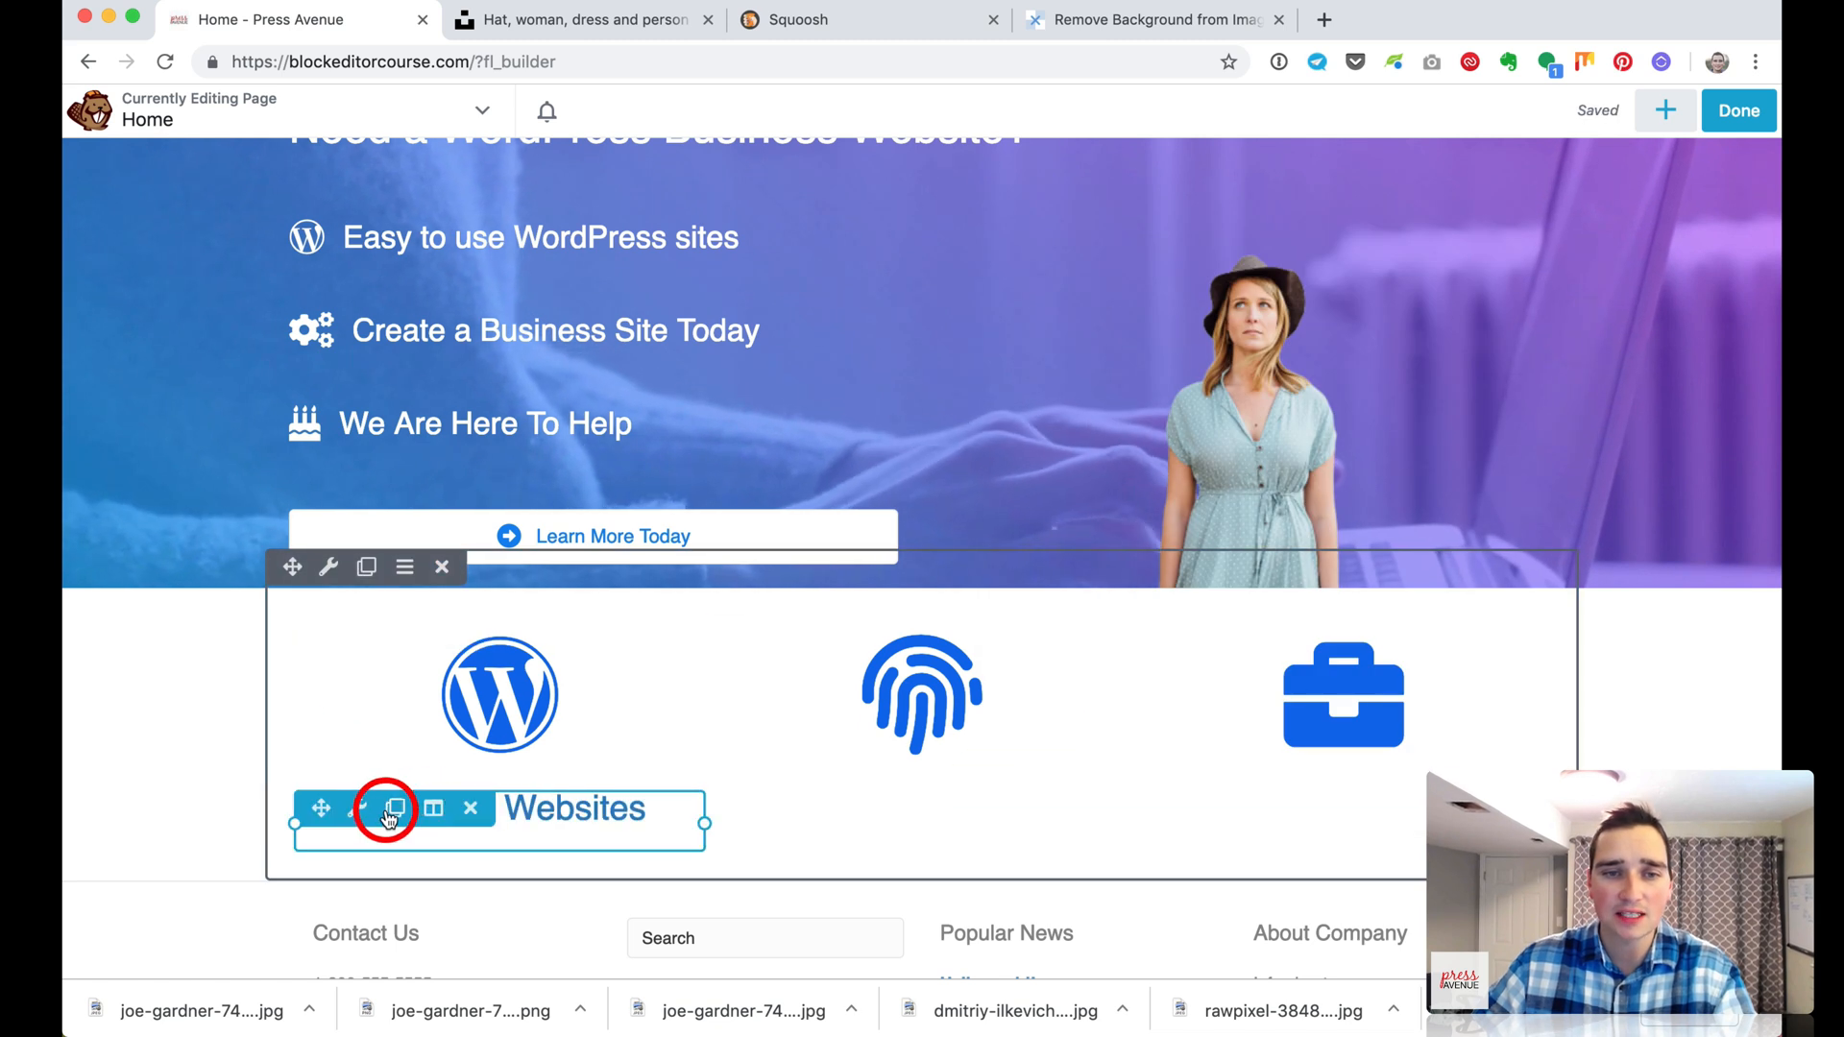
Duplicate the "Business Websites" heading twice and place the copies below the fingerprint and briefcase icons
{"action": "left_click", "coordinate": [389, 815]}
{"action": "left_click", "coordinate": [389, 815]}
{"action": "left_click_drag", "start_coordinate": [320, 806], "coordinate": [939, 827]}
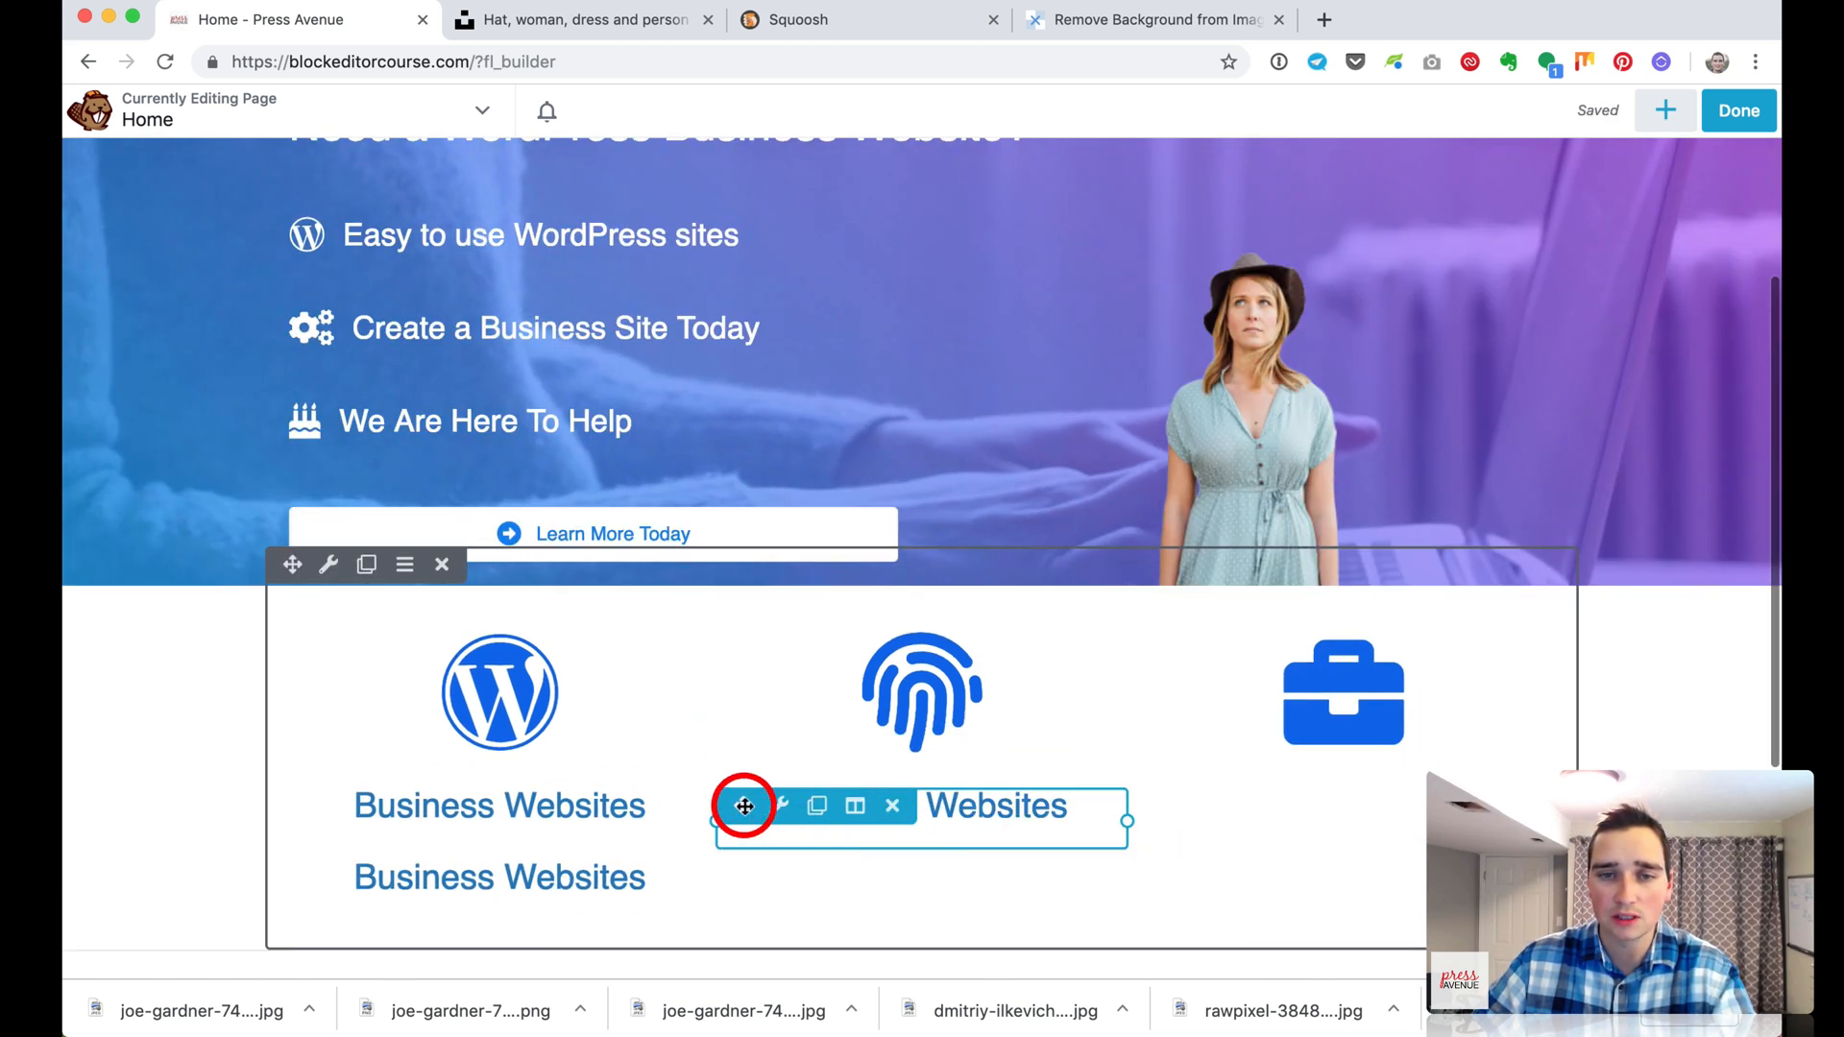
{"action": "left_click_drag", "start_coordinate": [470, 795], "coordinate": [1316, 804]}
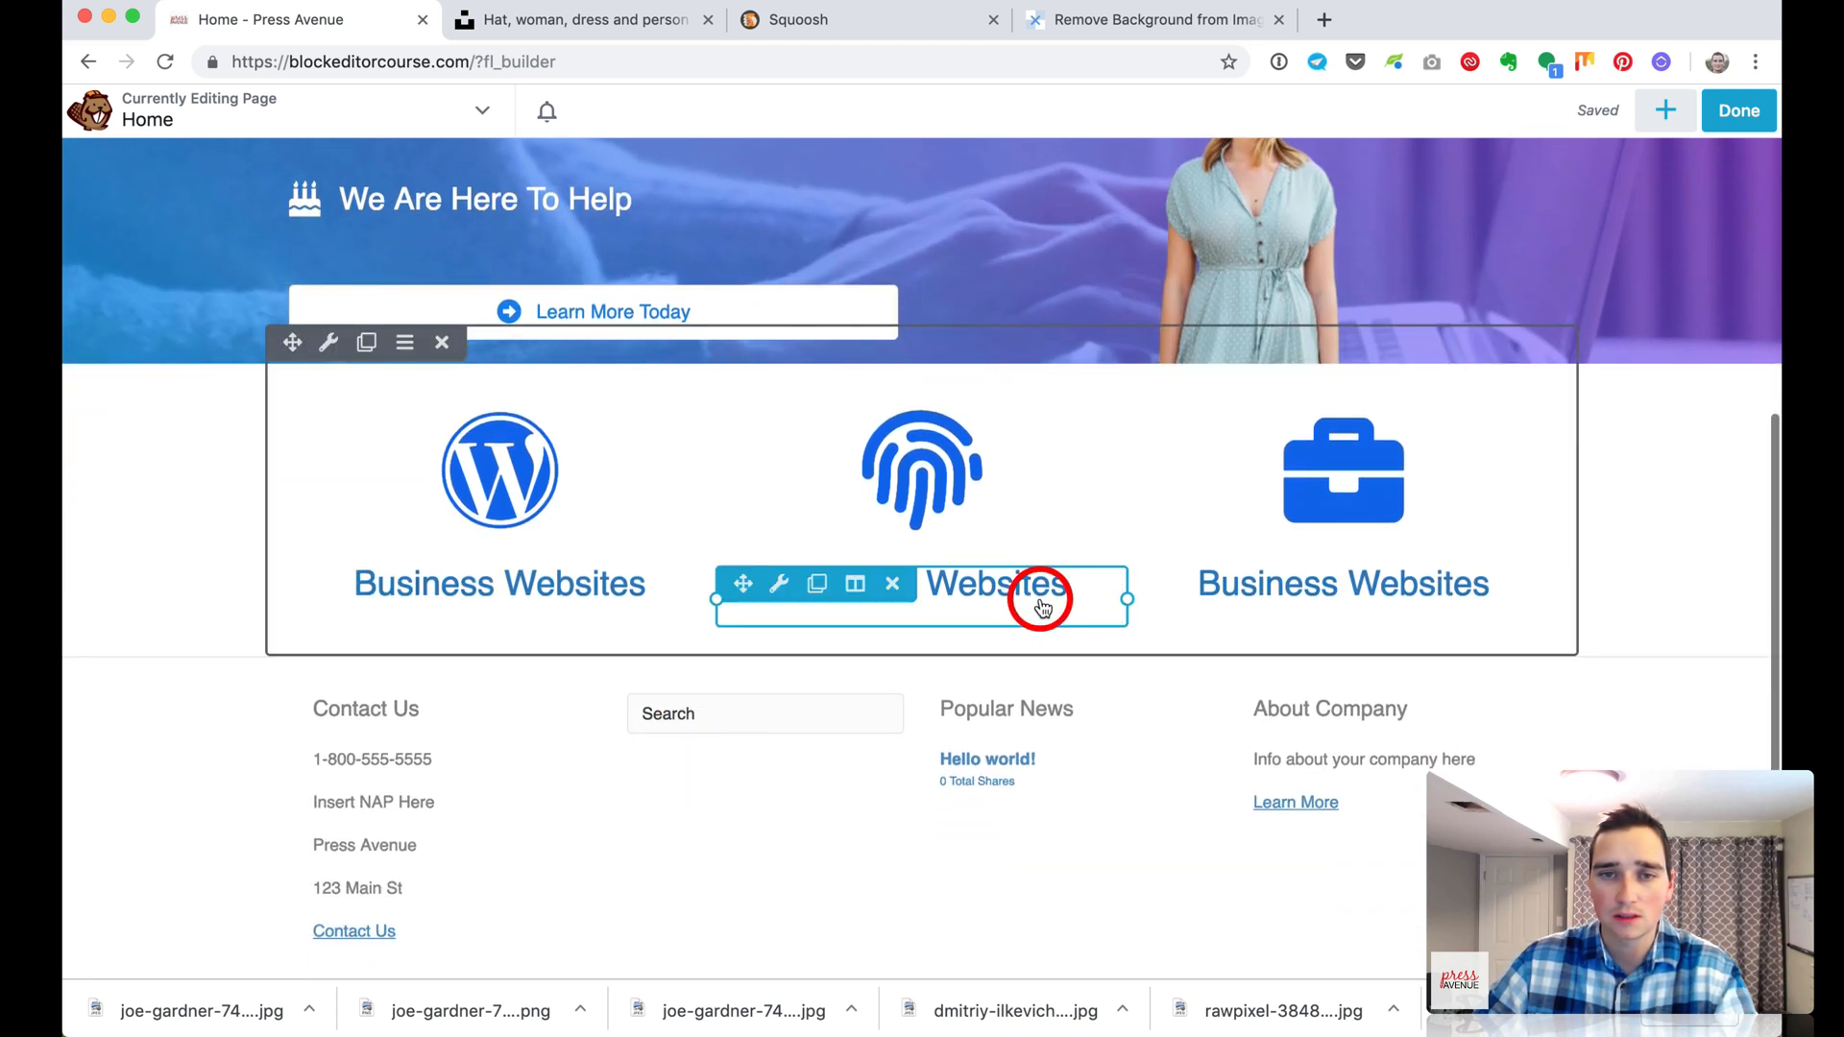
Change the heading below the fingerprint icon to "Business Security" and save the module
{"action": "left_click", "coordinate": [1043, 607]}
{"action": "triple_click", "coordinate": [1284, 377]}
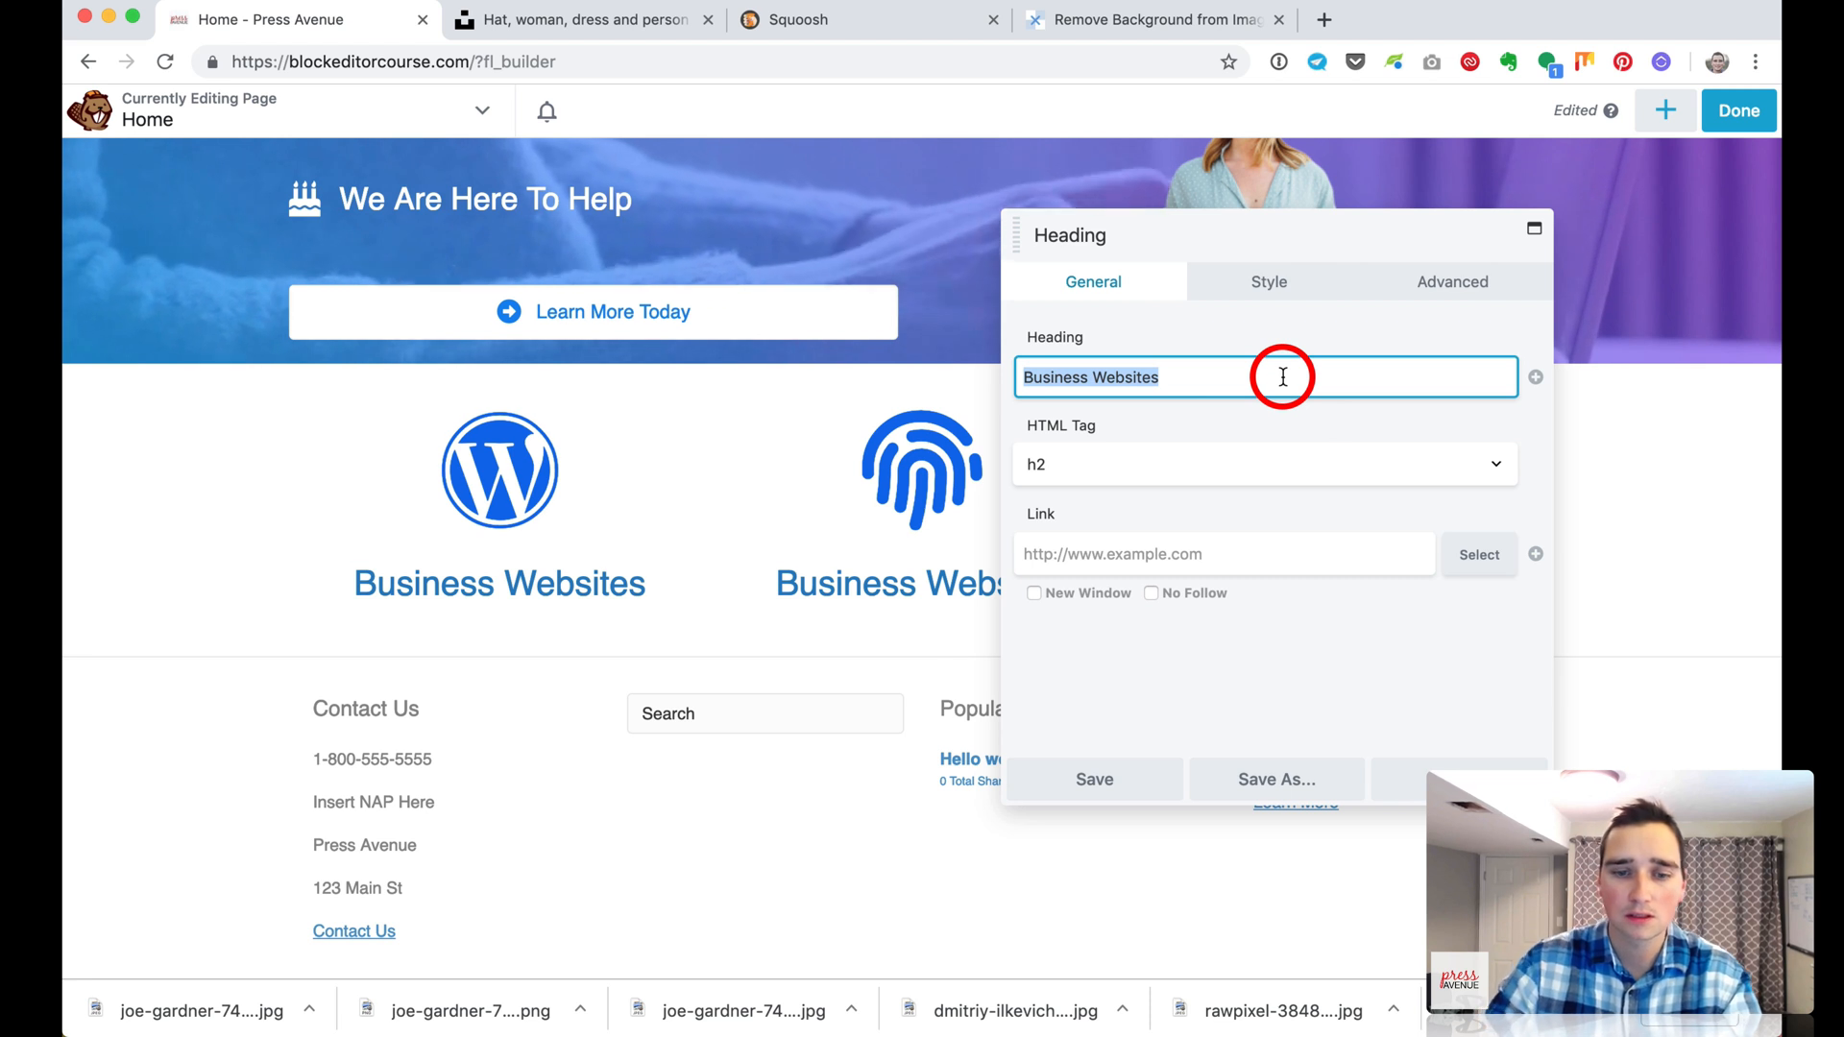
{"action": "type", "text": "Security"}
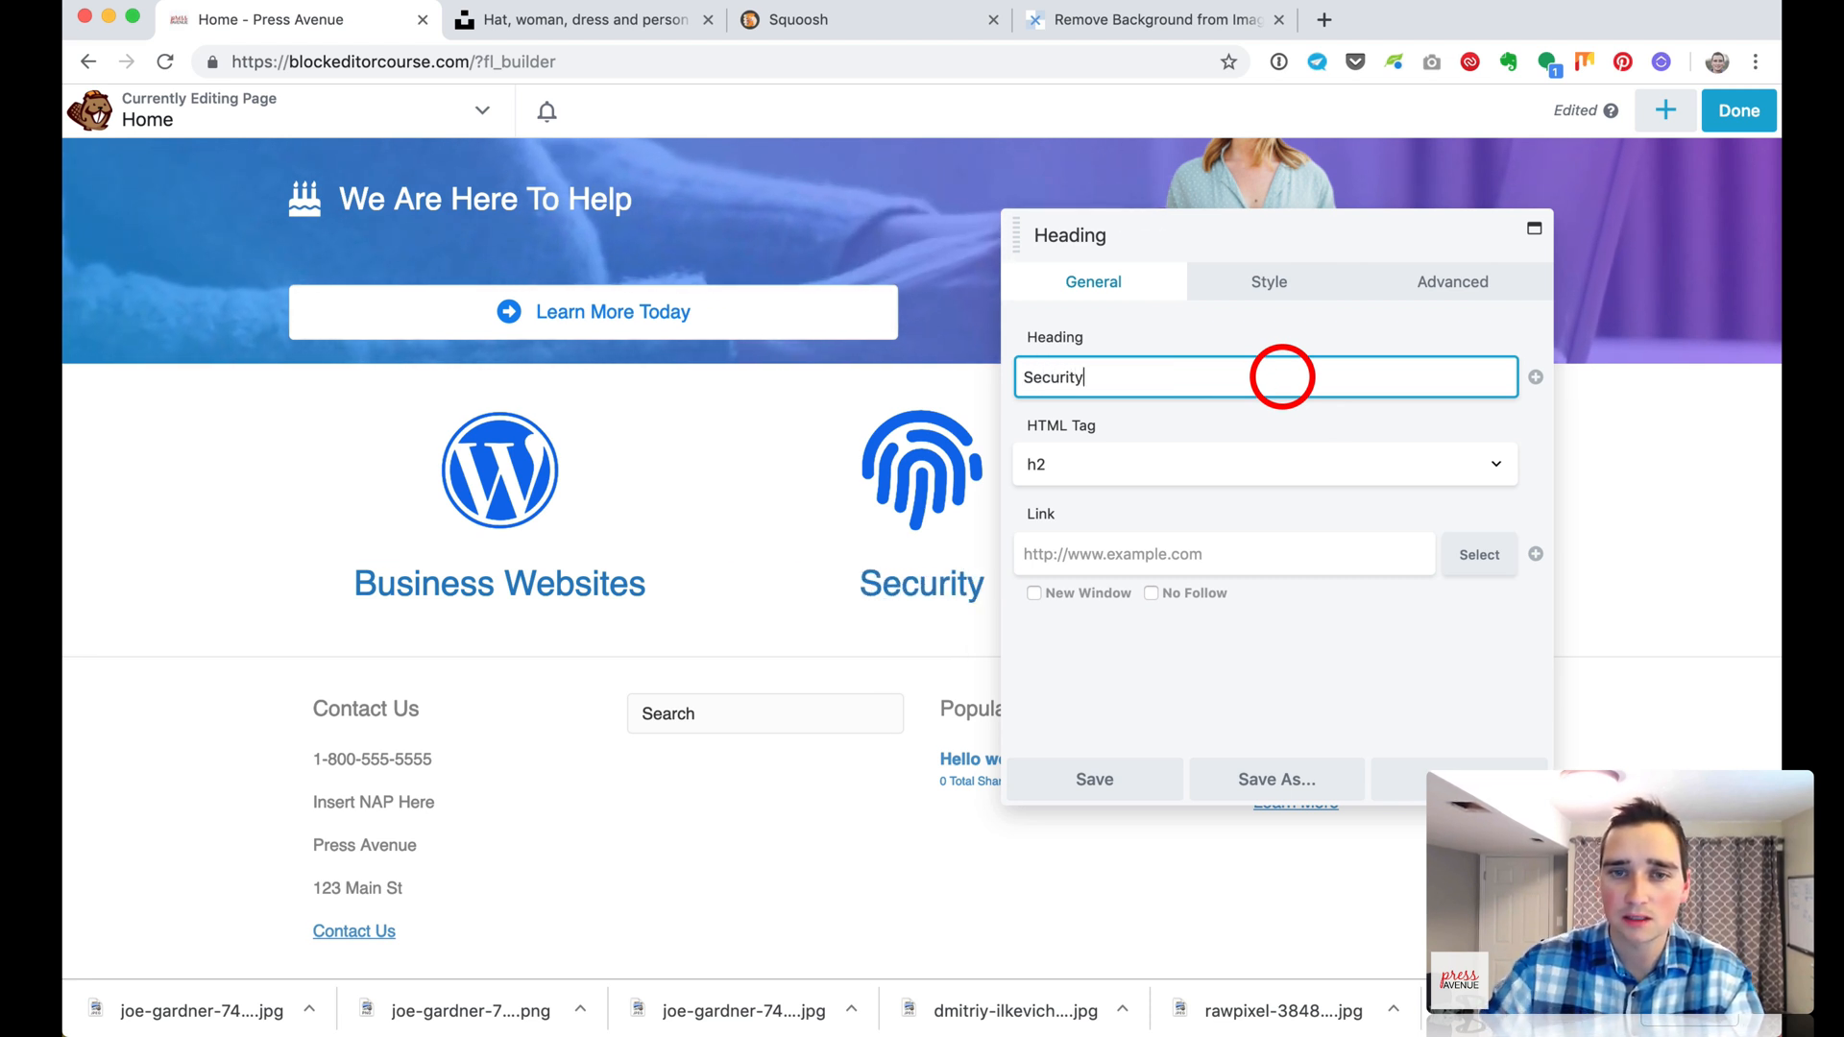
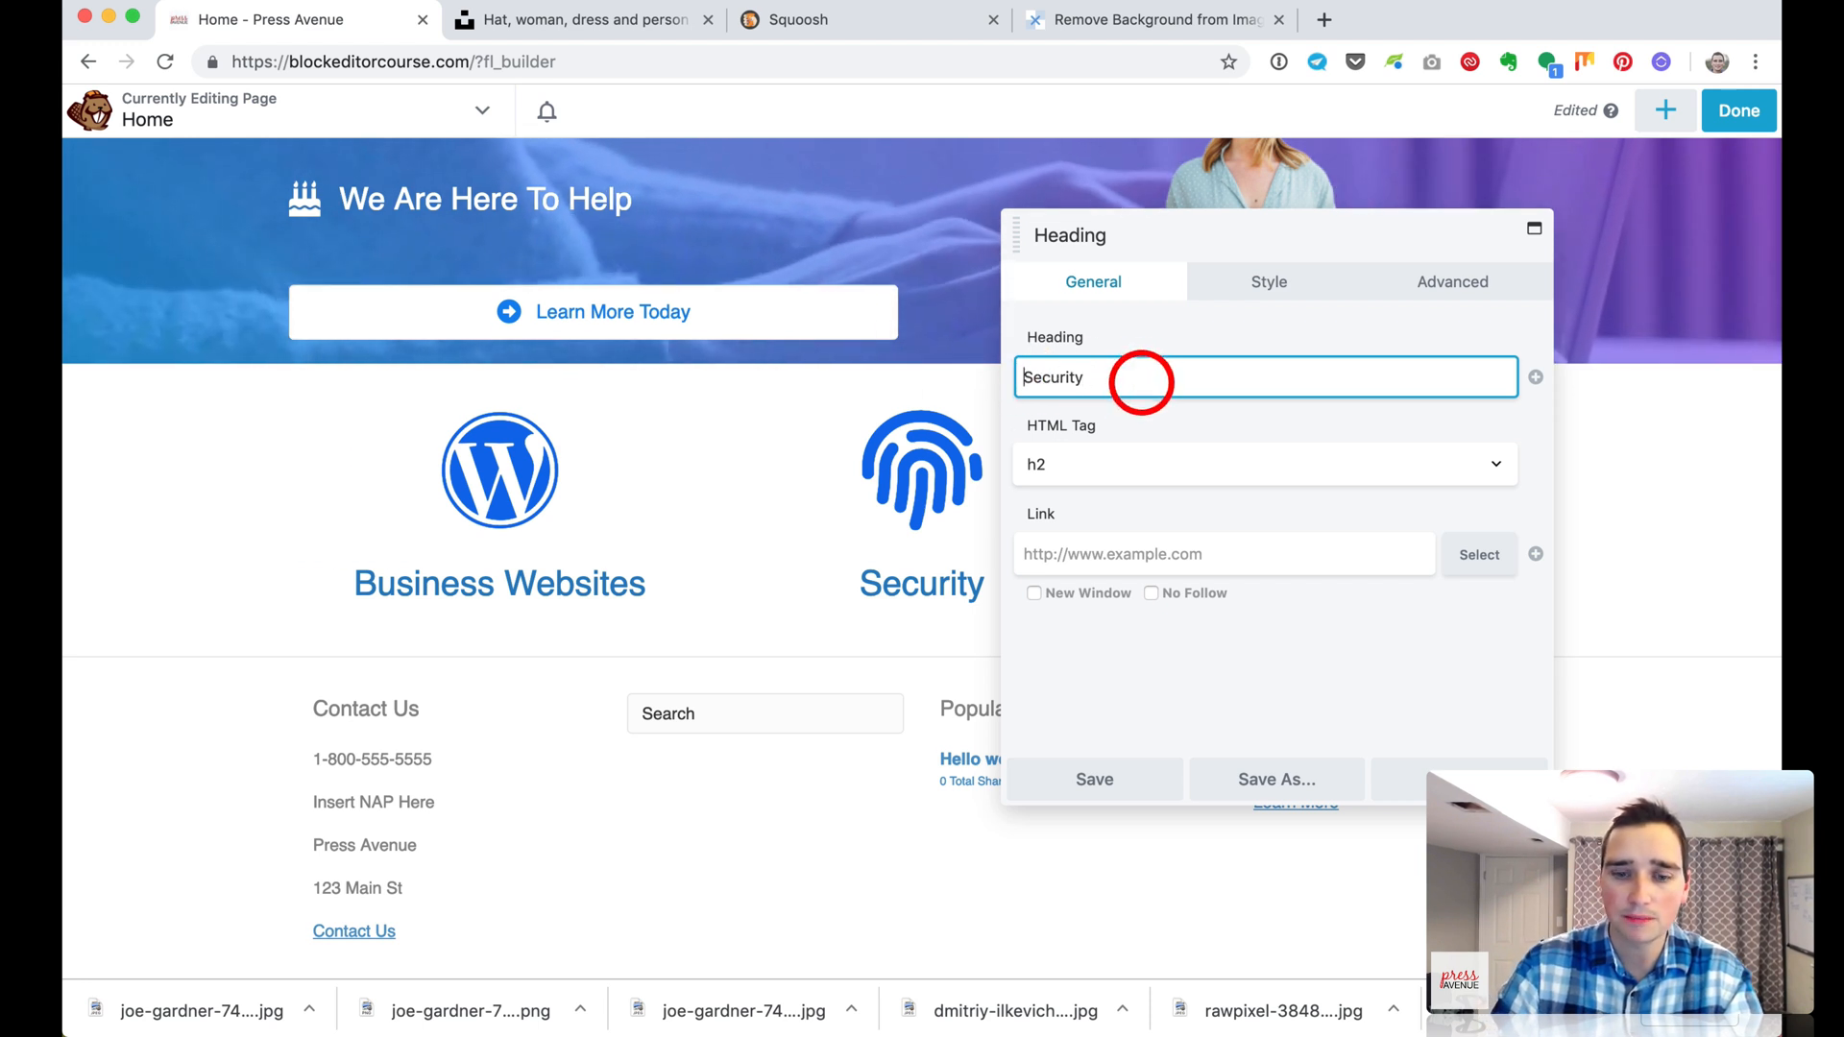
{"action": "type", "text": "siness"}
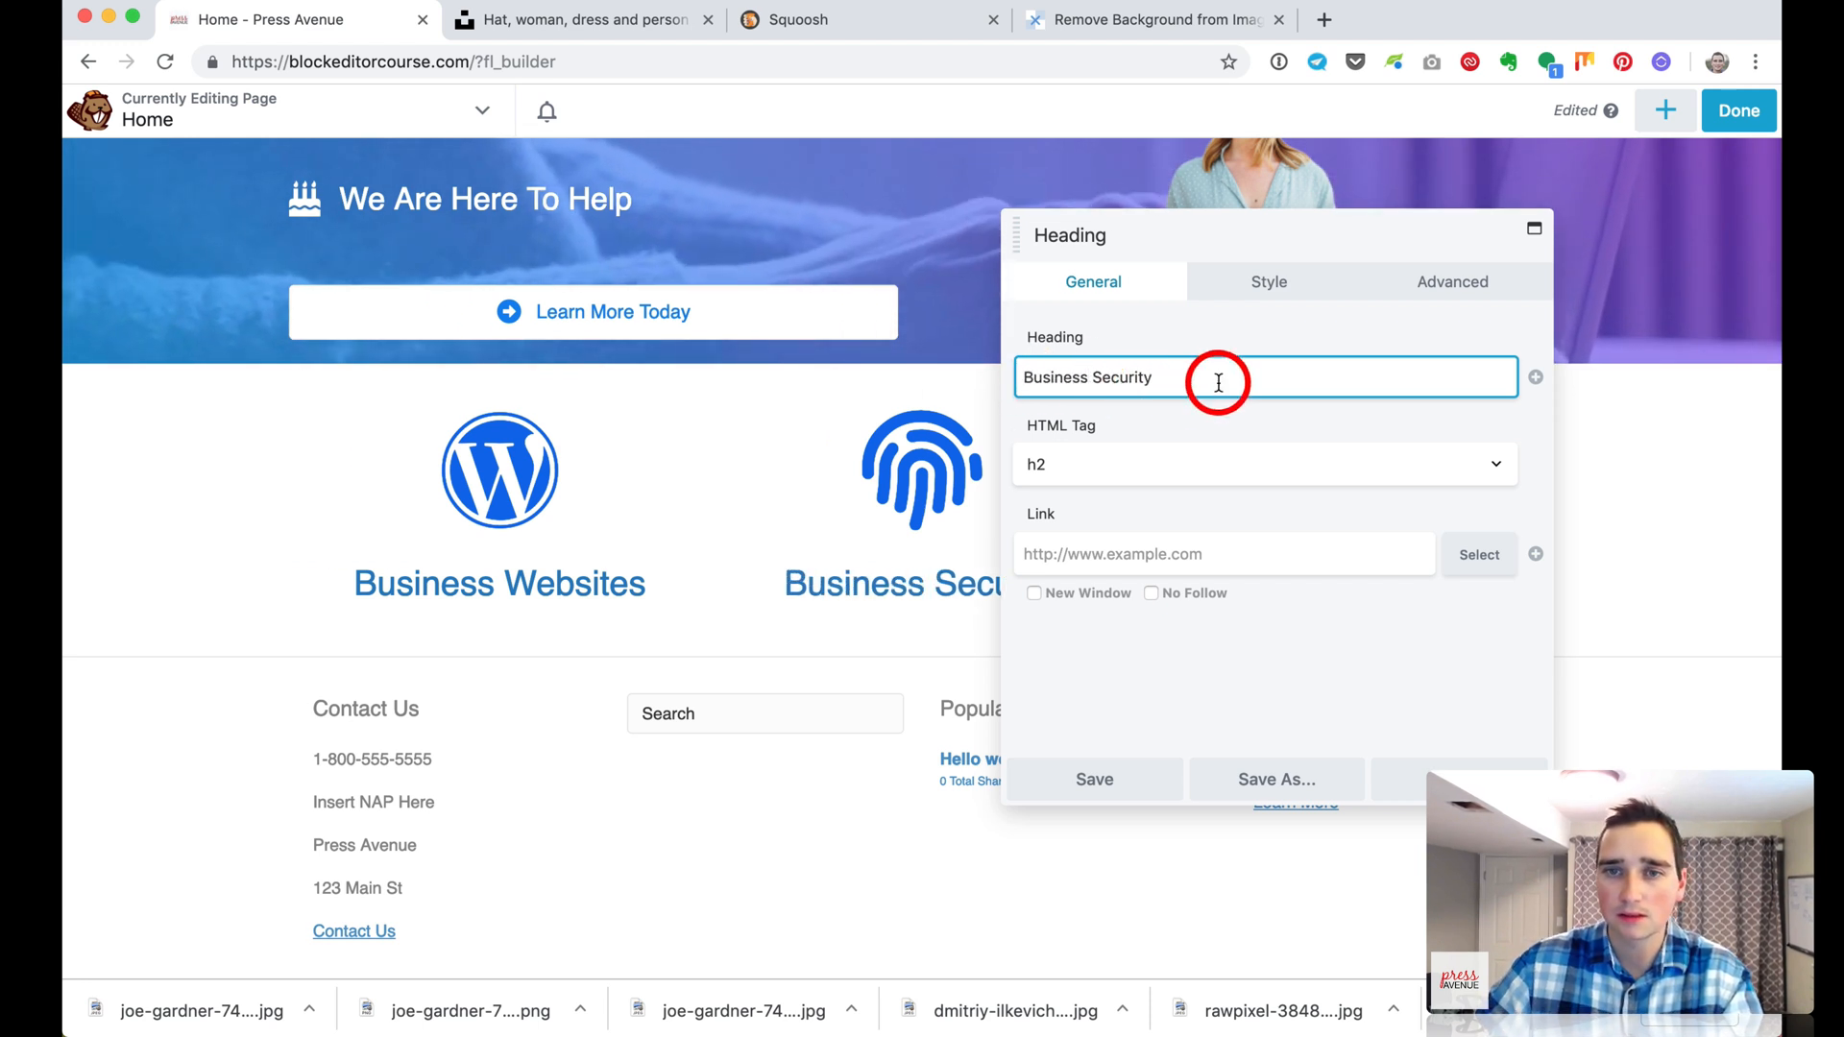
{"action": "left_click", "coordinate": [1143, 769]}
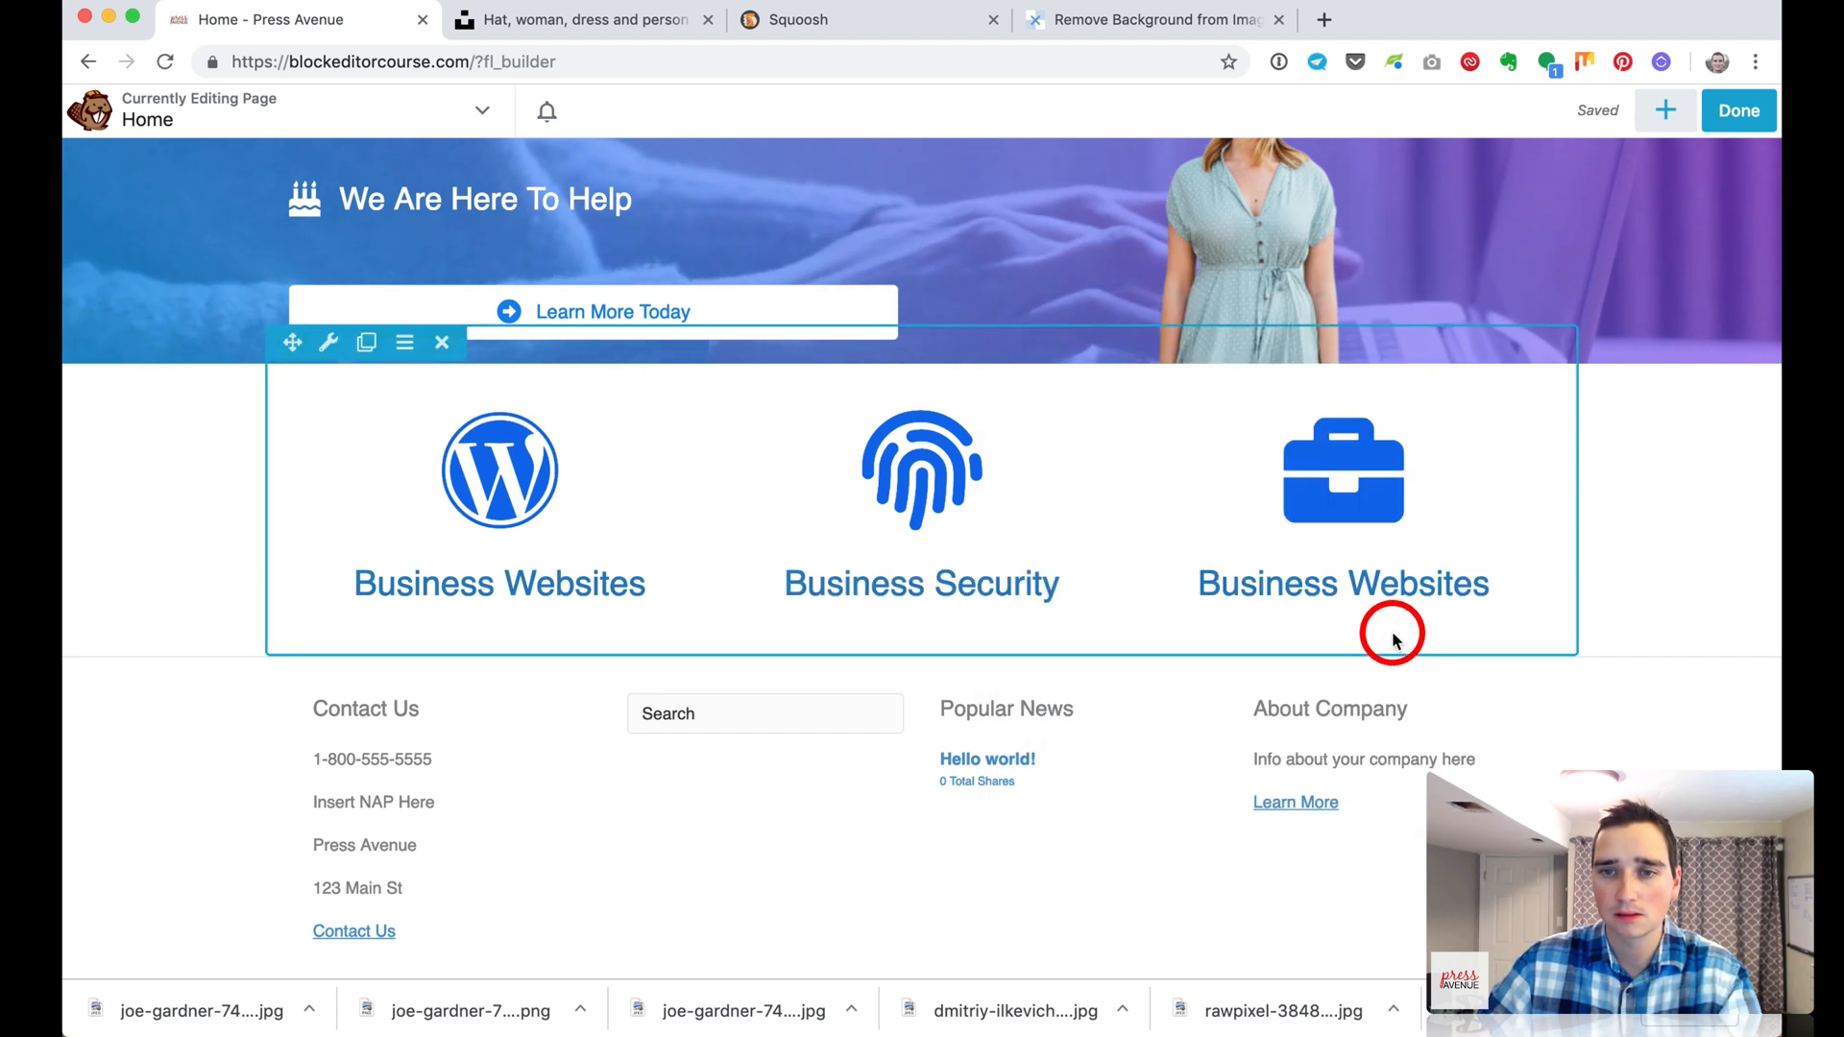
Change the heading below the briefcase icon to "Business Support" and save the module
{"action": "left_click", "coordinate": [1428, 605]}
{"action": "double_click", "coordinate": [1065, 380]}
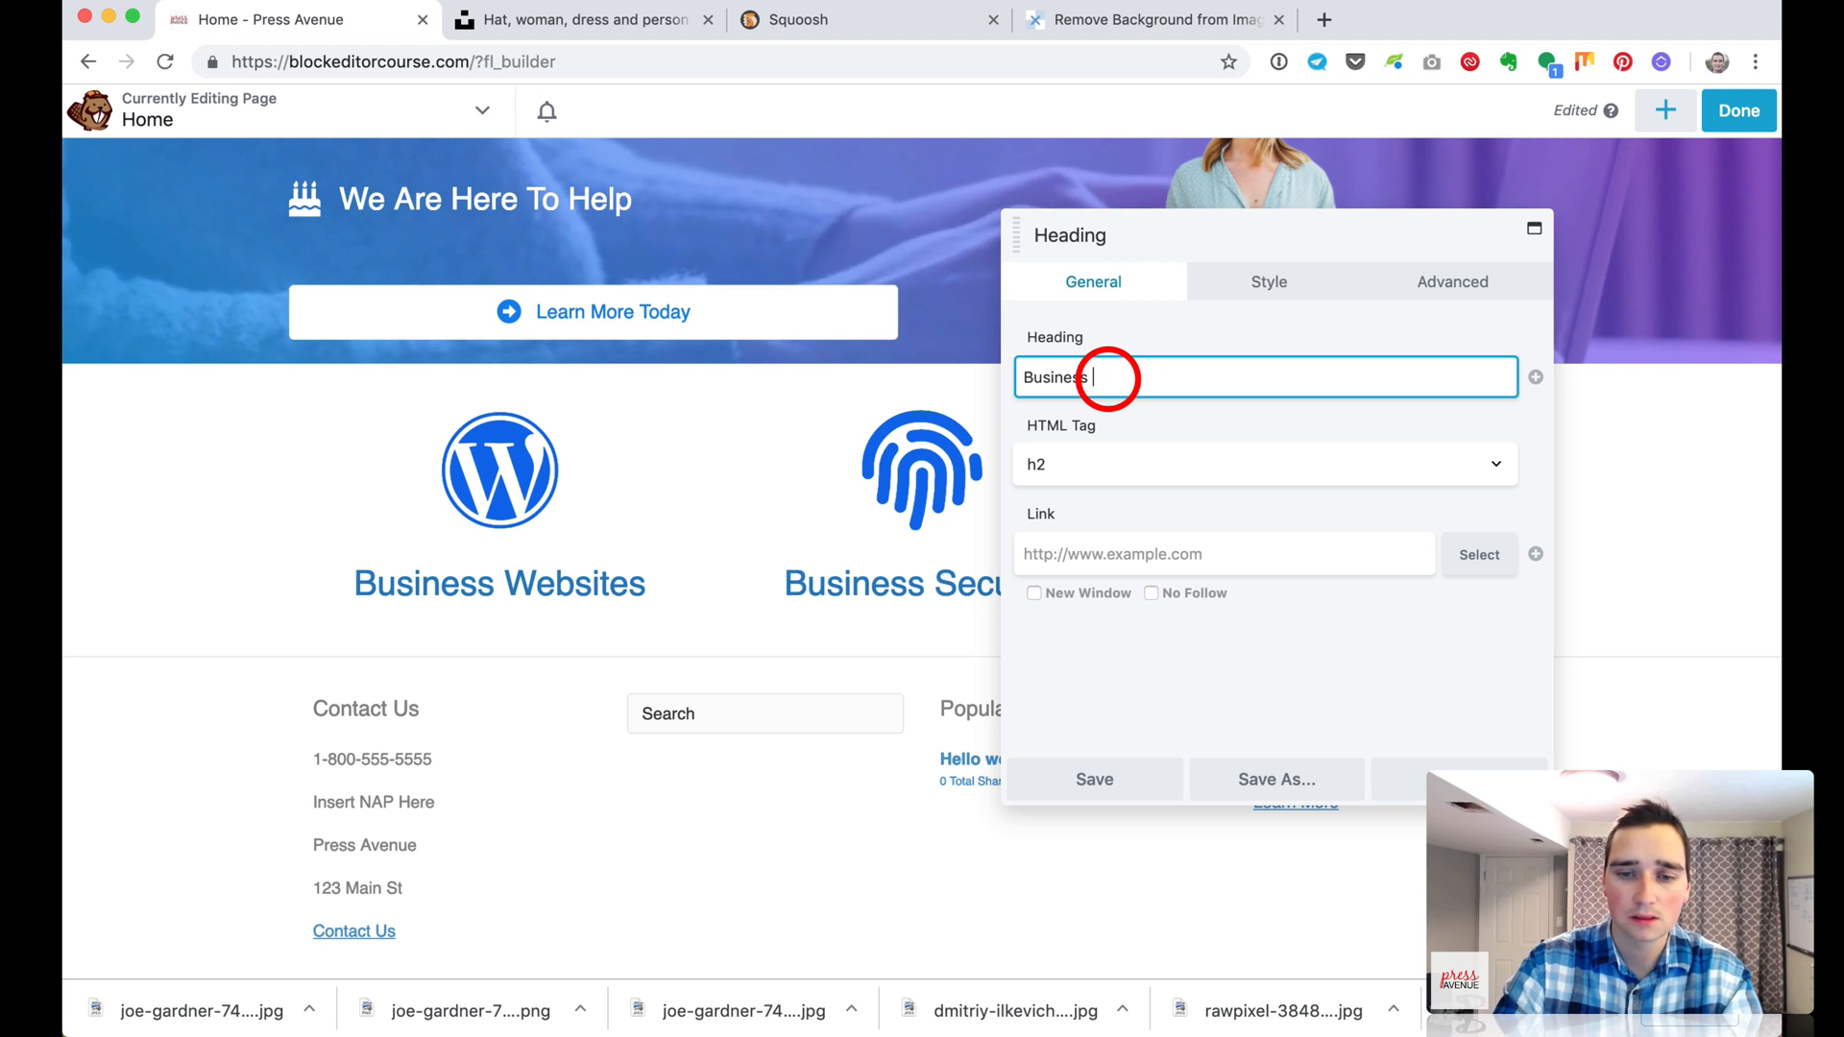
{"action": "left_click", "coordinate": [1090, 787]}
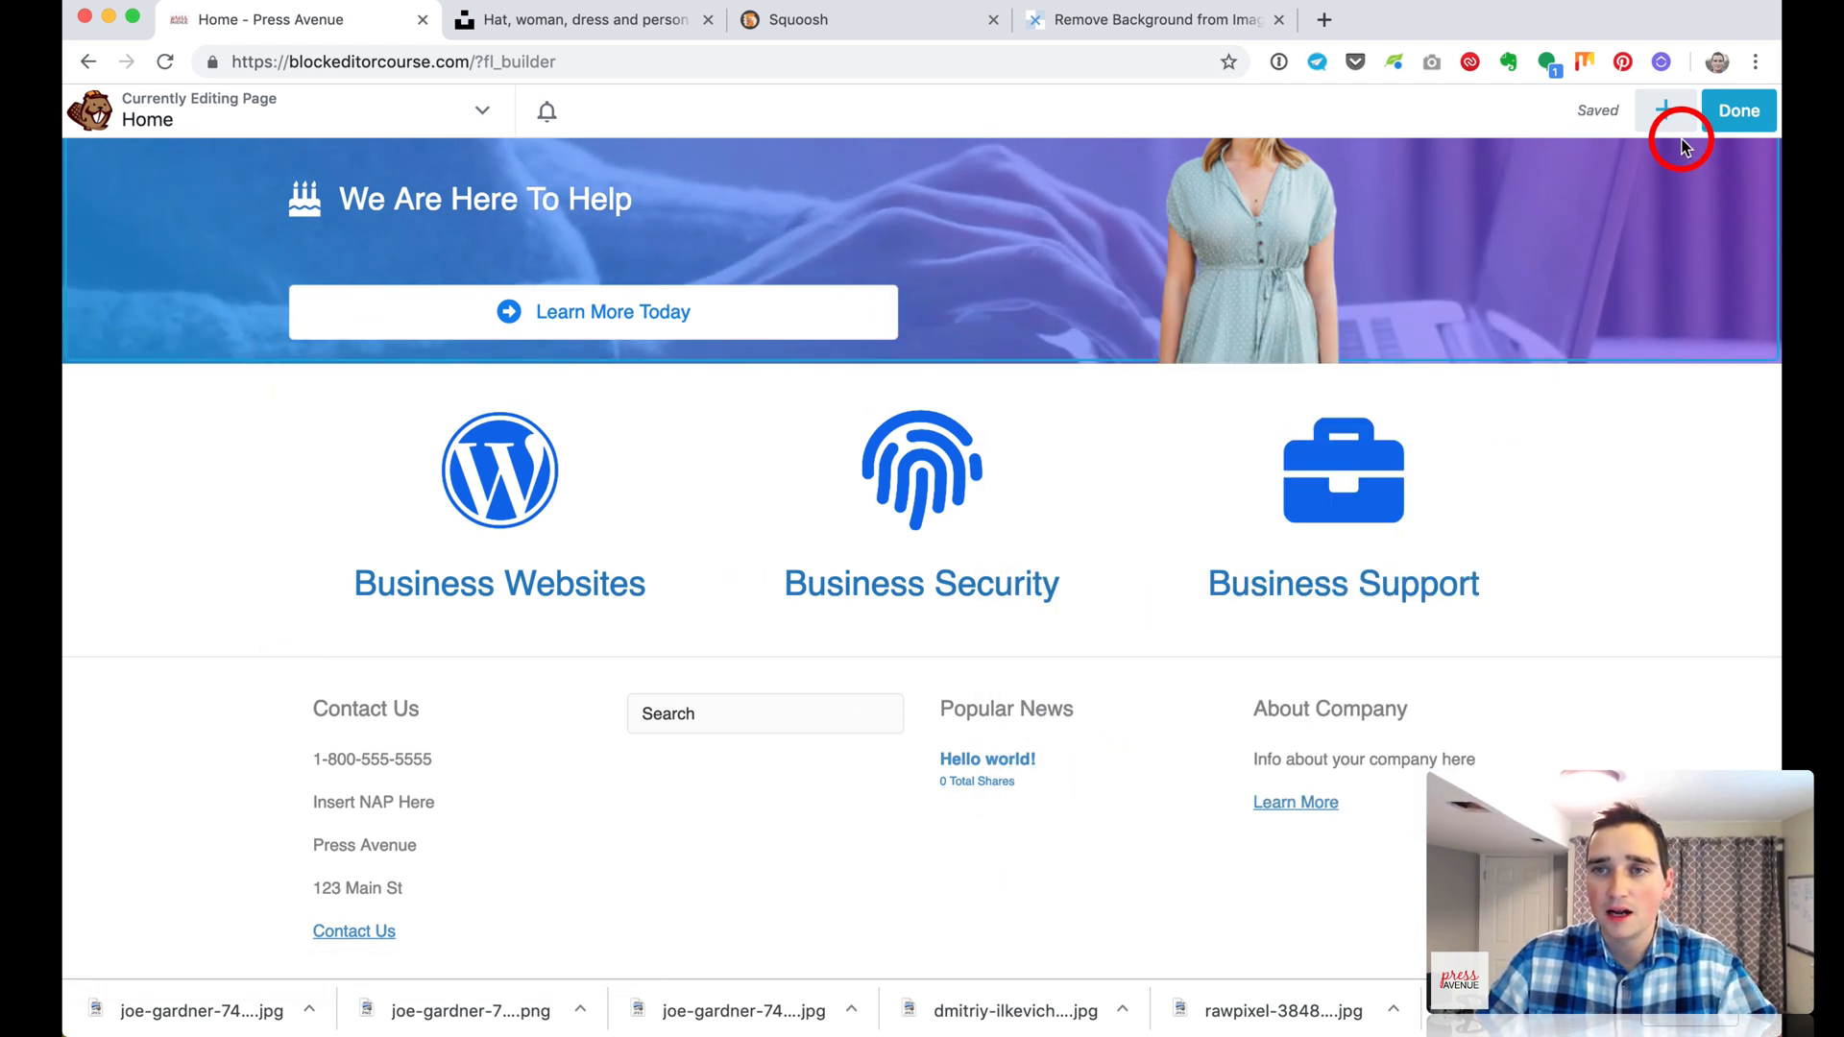
Link the "Business Websites" heading to the Home page by searching for the post title "home", and save the module
{"action": "left_click", "coordinate": [1670, 110]}
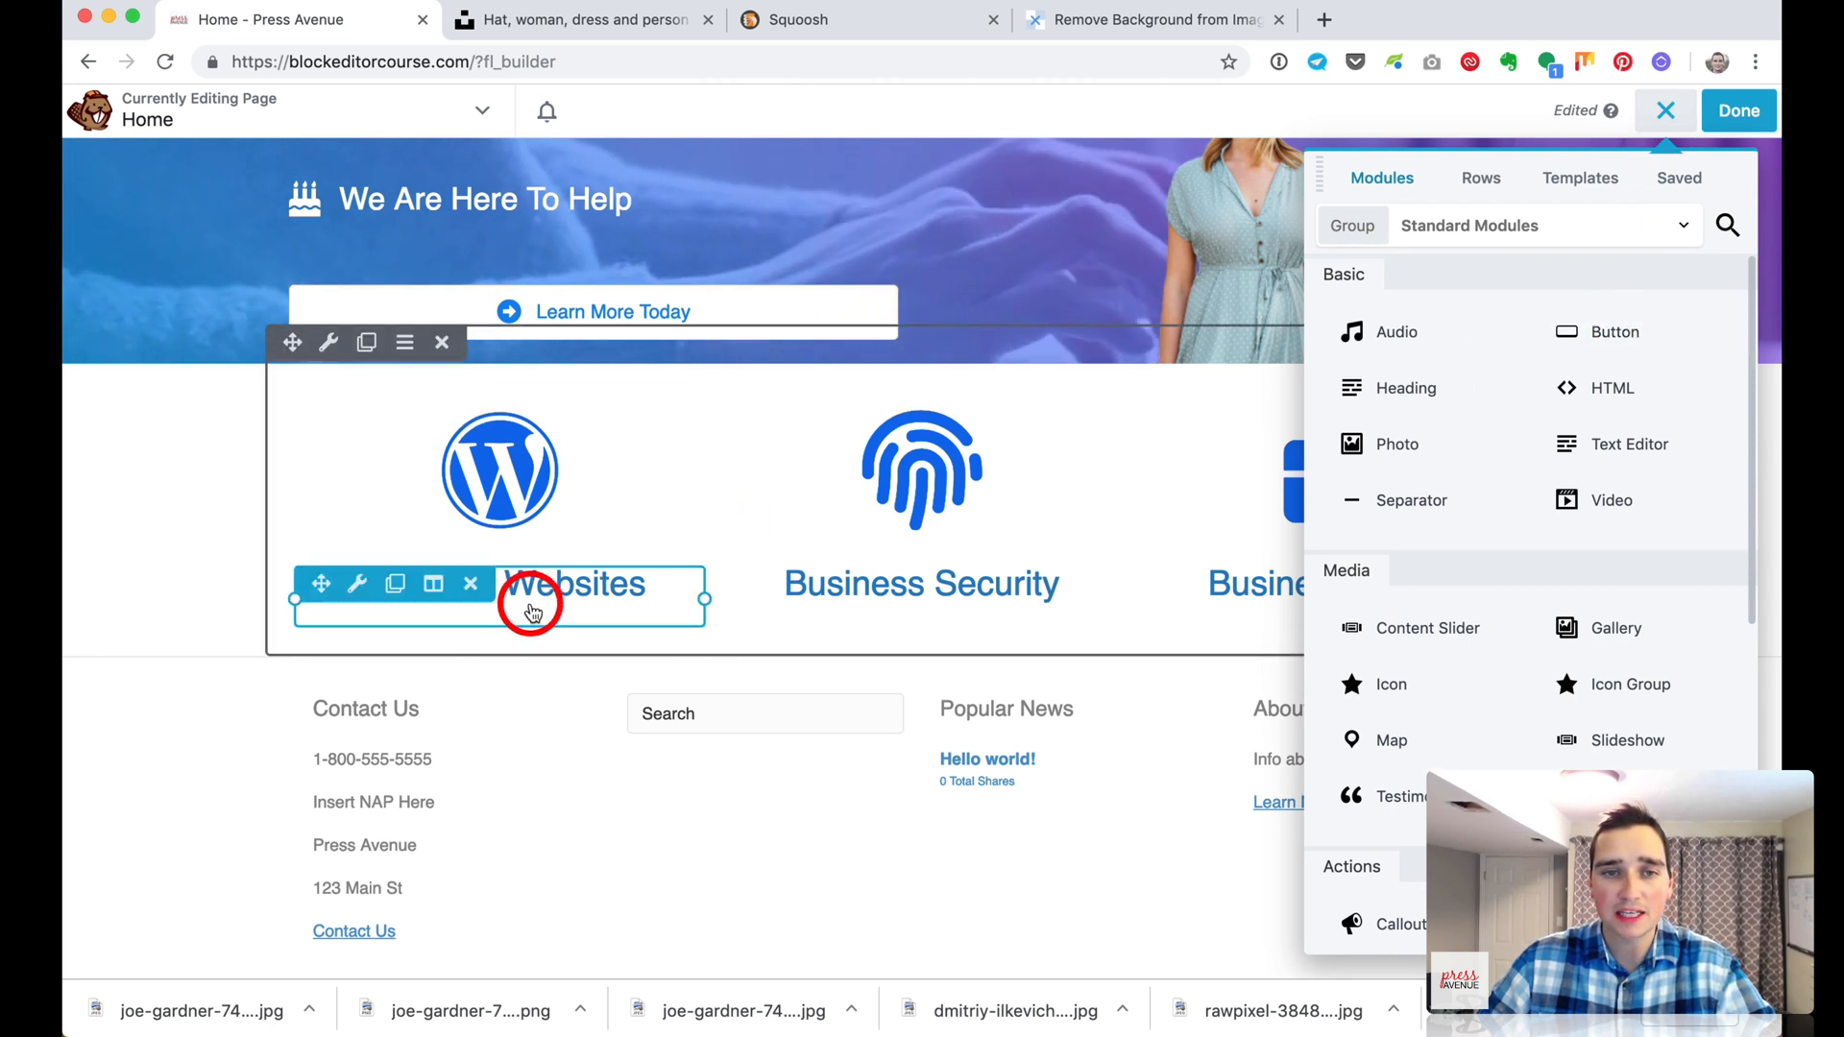
{"action": "left_click", "coordinate": [578, 588]}
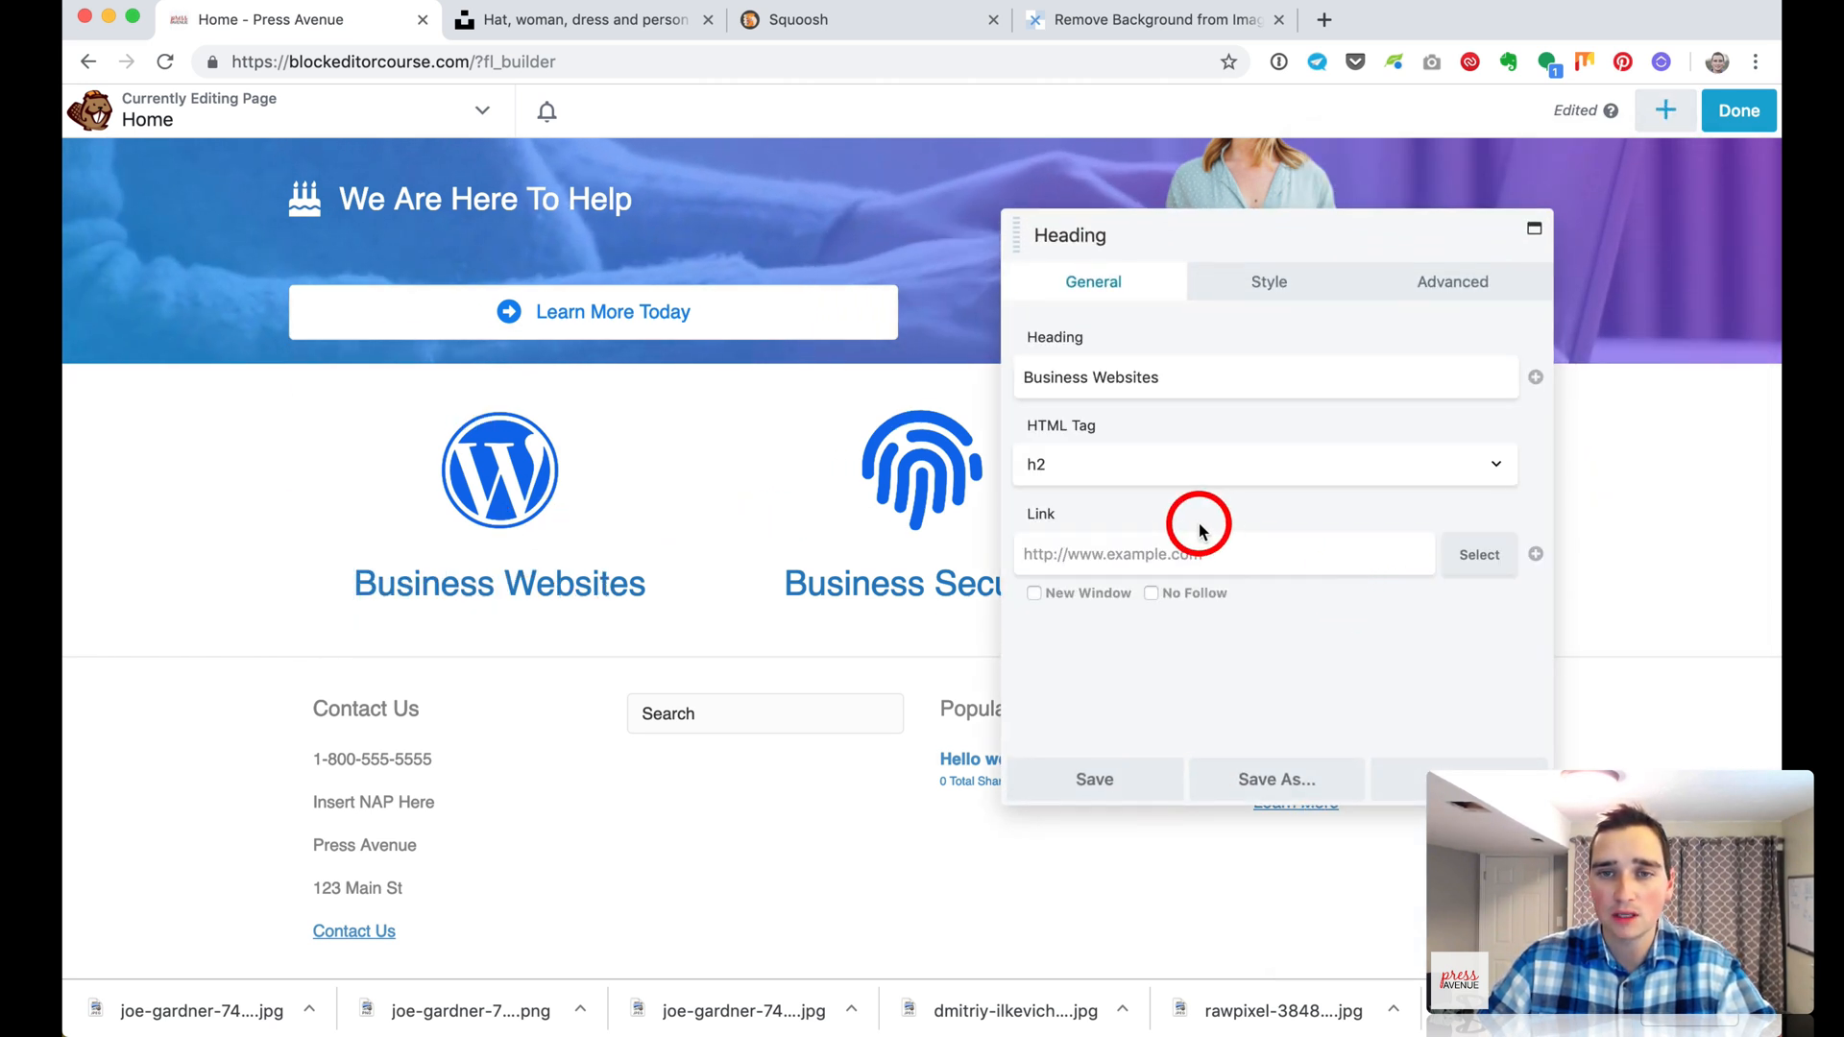
{"action": "left_click", "coordinate": [1160, 549]}
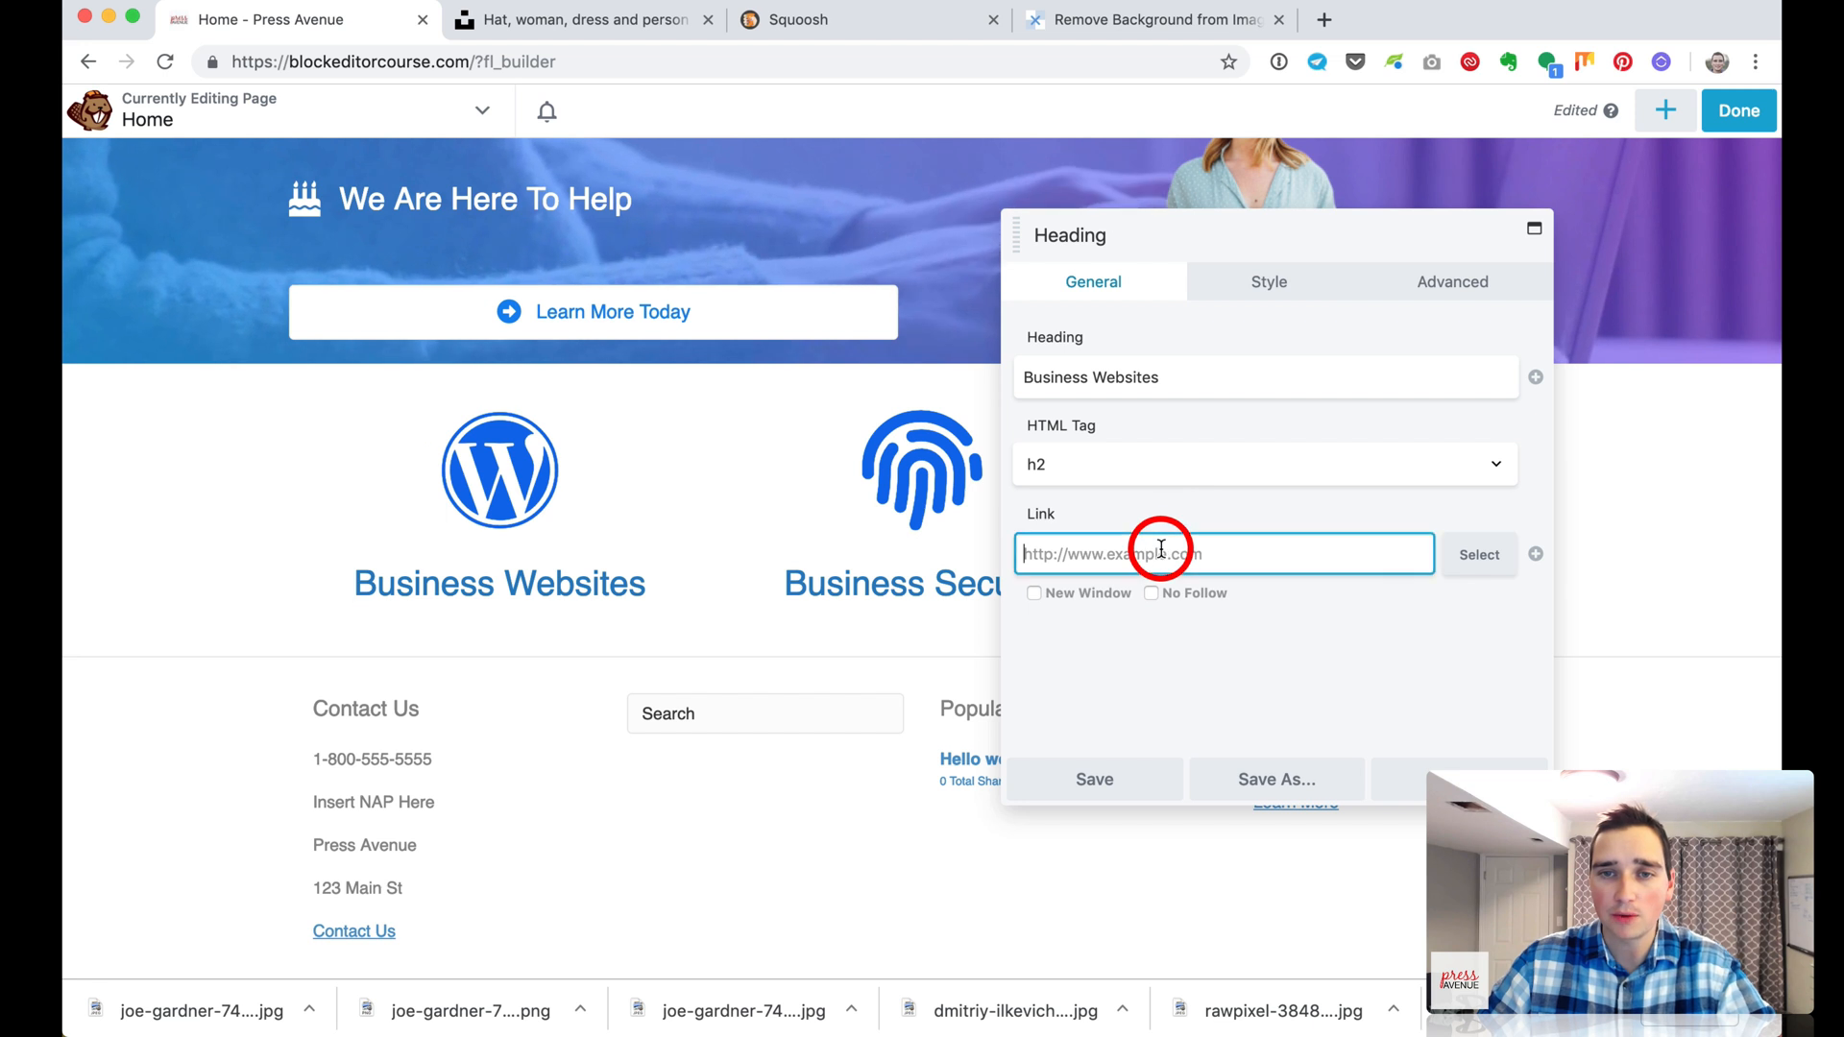
{"action": "left_click", "coordinate": [1498, 576]}
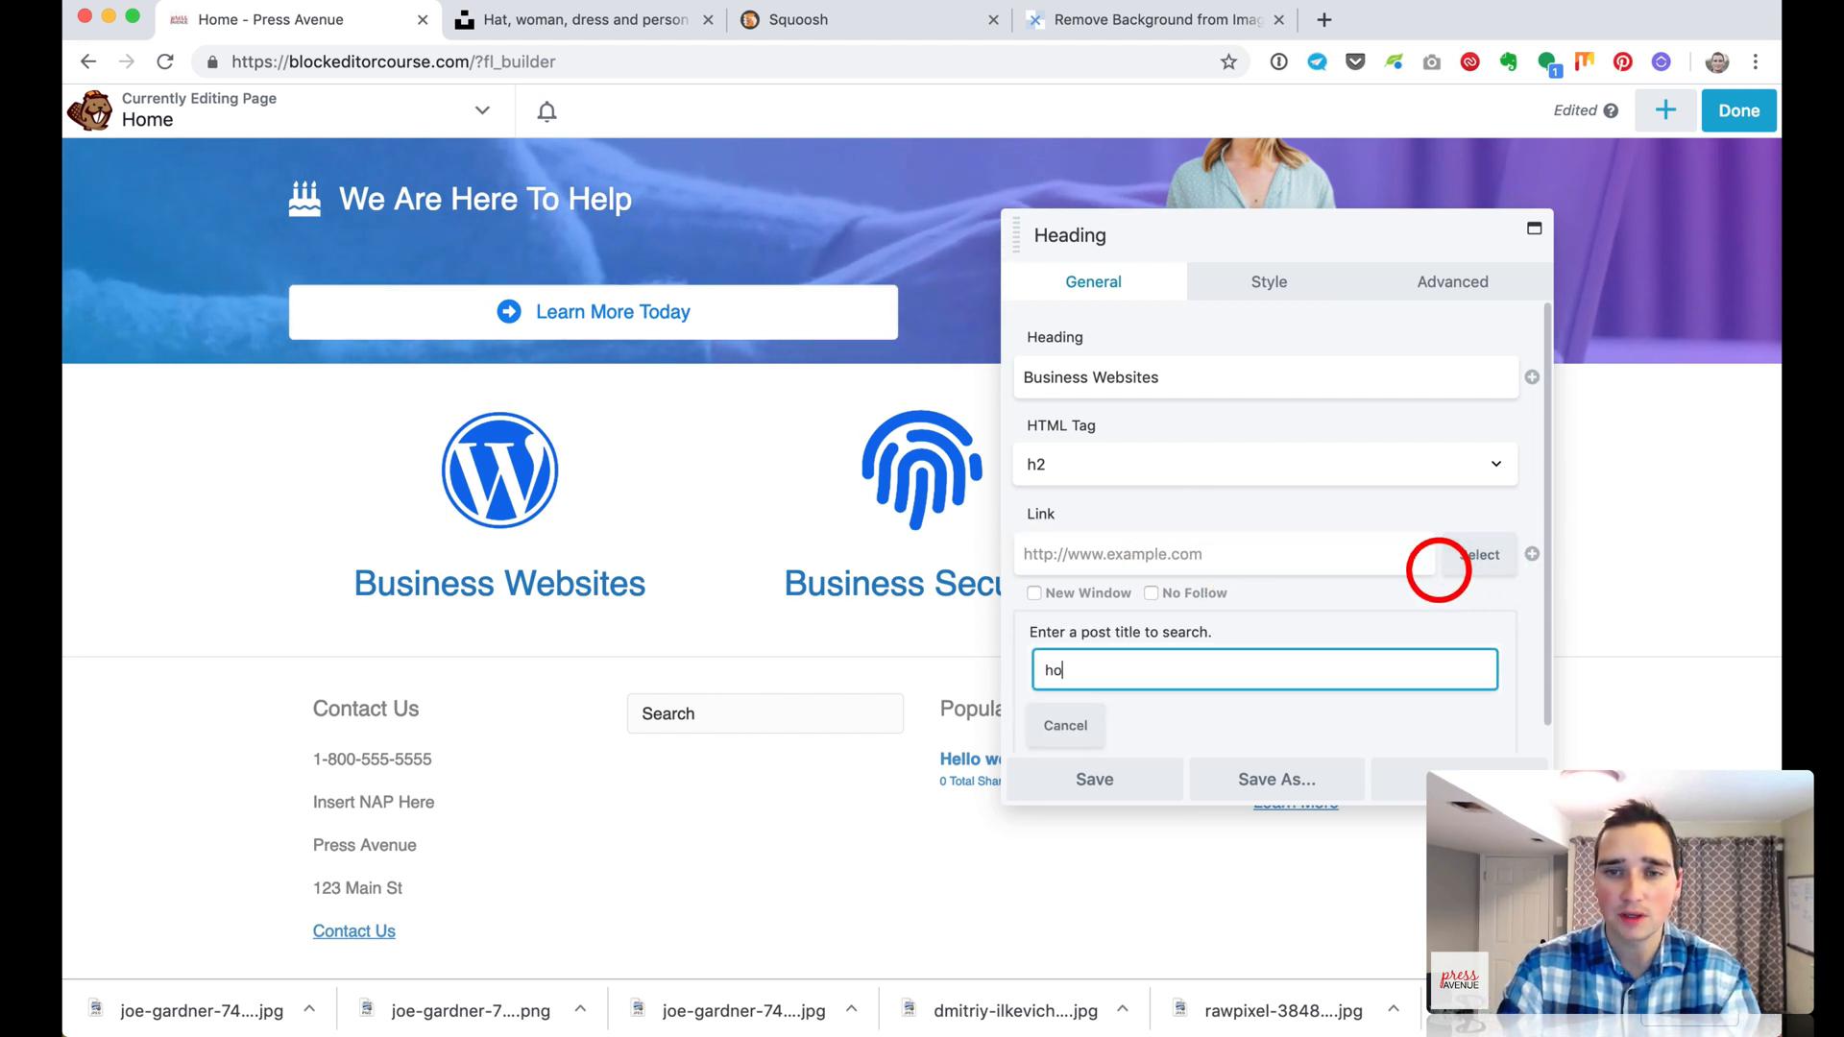
{"action": "scroll", "coordinate": [1336, 690], "scroll_direction": "down", "scroll_amount": 1}
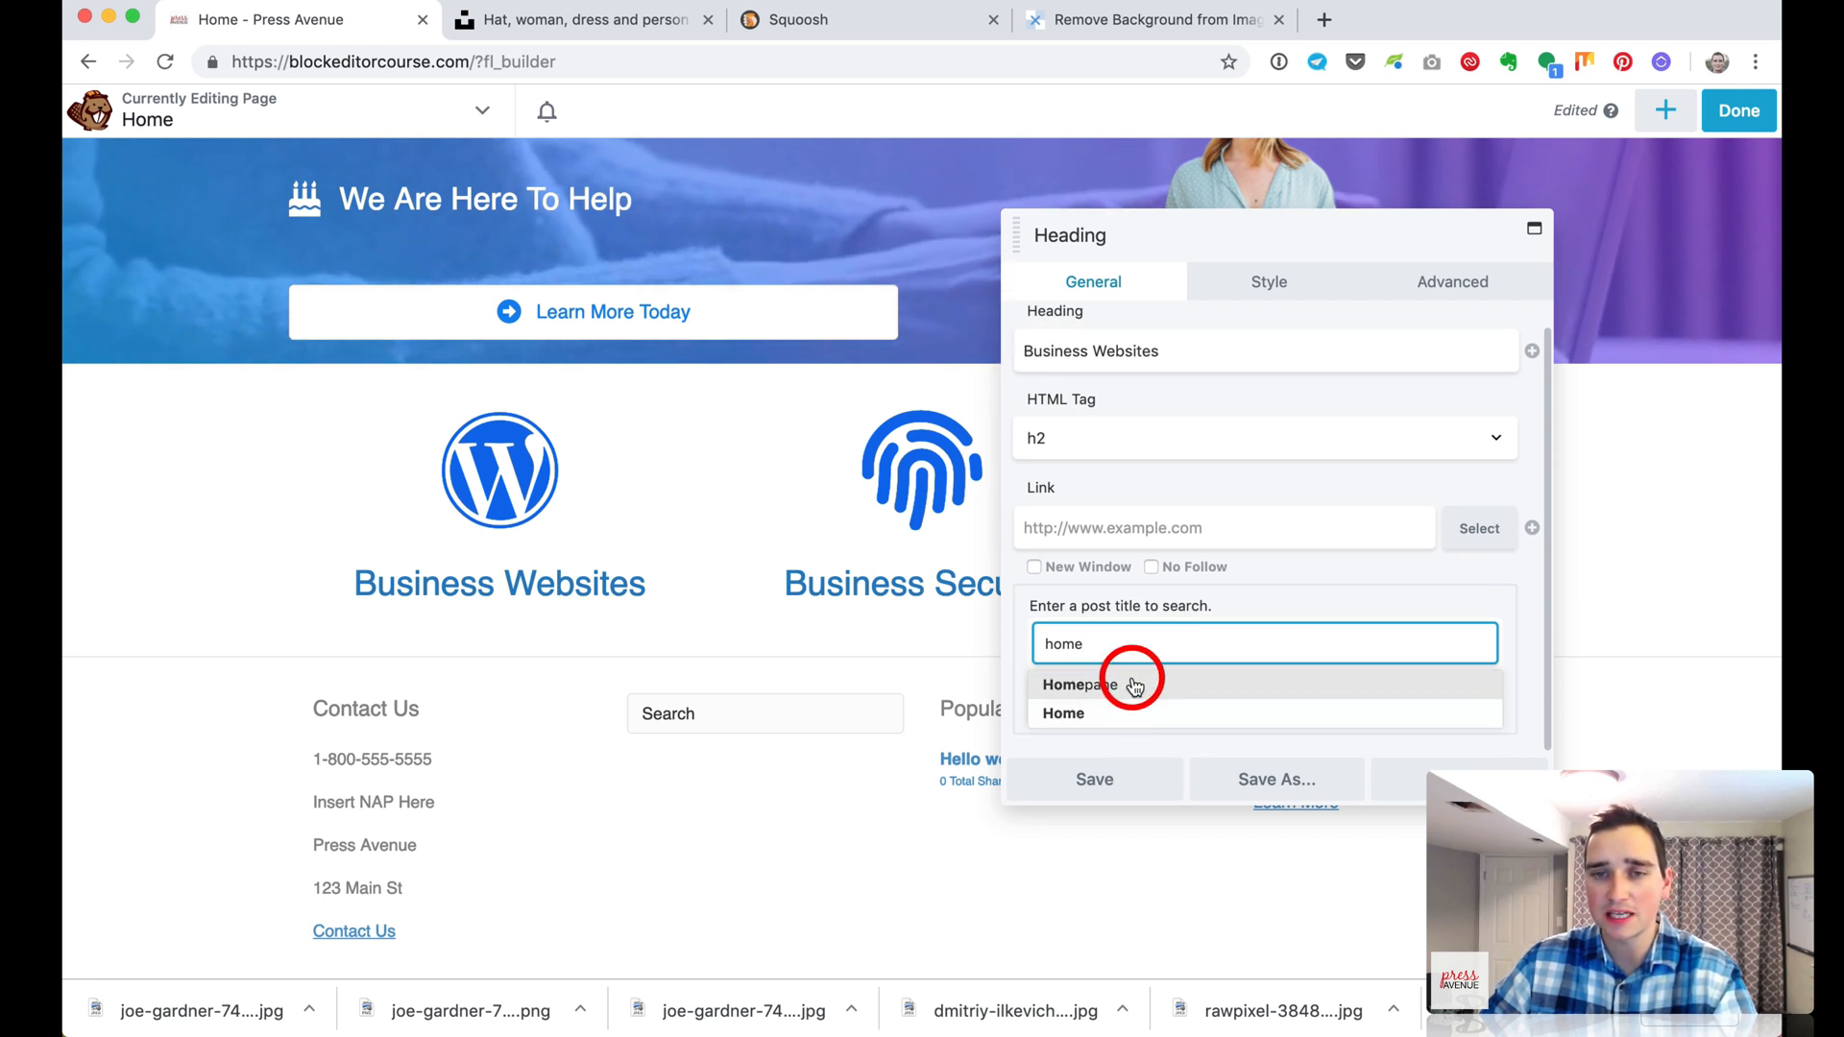
{"action": "left_click_drag", "start_coordinate": [1120, 638], "coordinate": [1020, 639]}
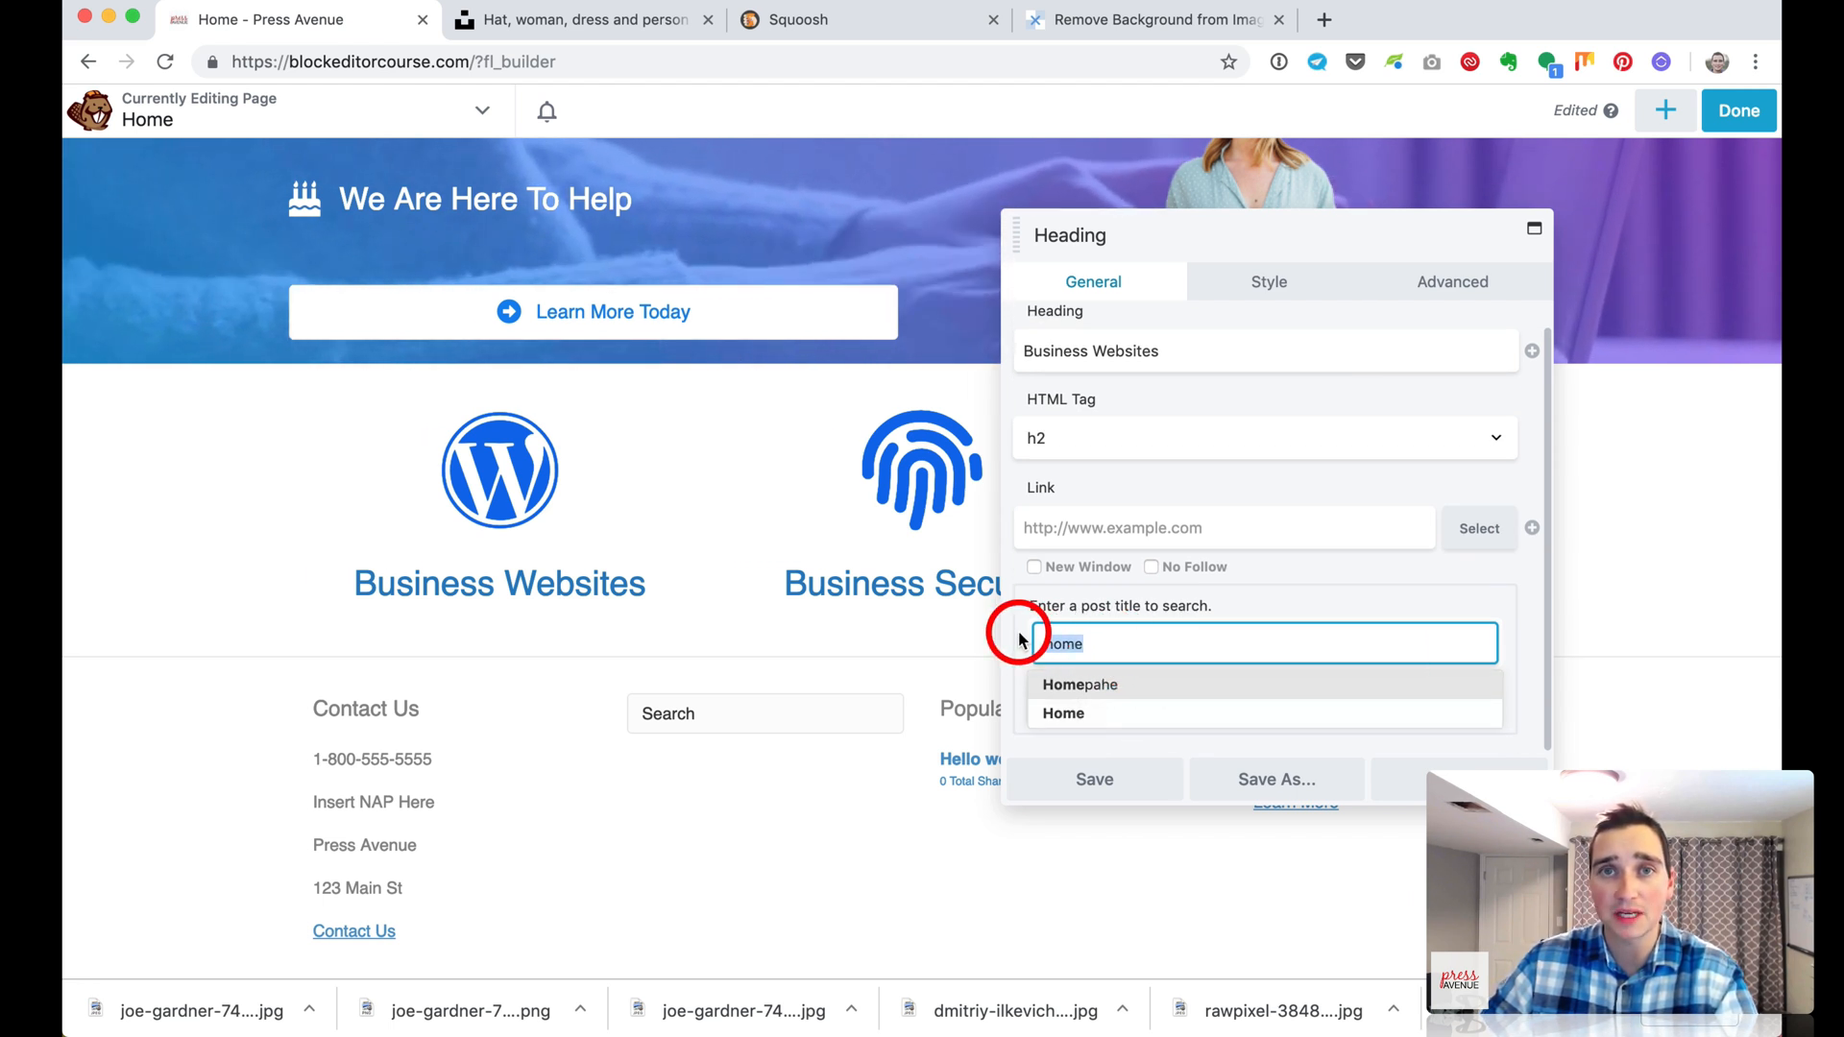
{"action": "left_click", "coordinate": [1066, 714]}
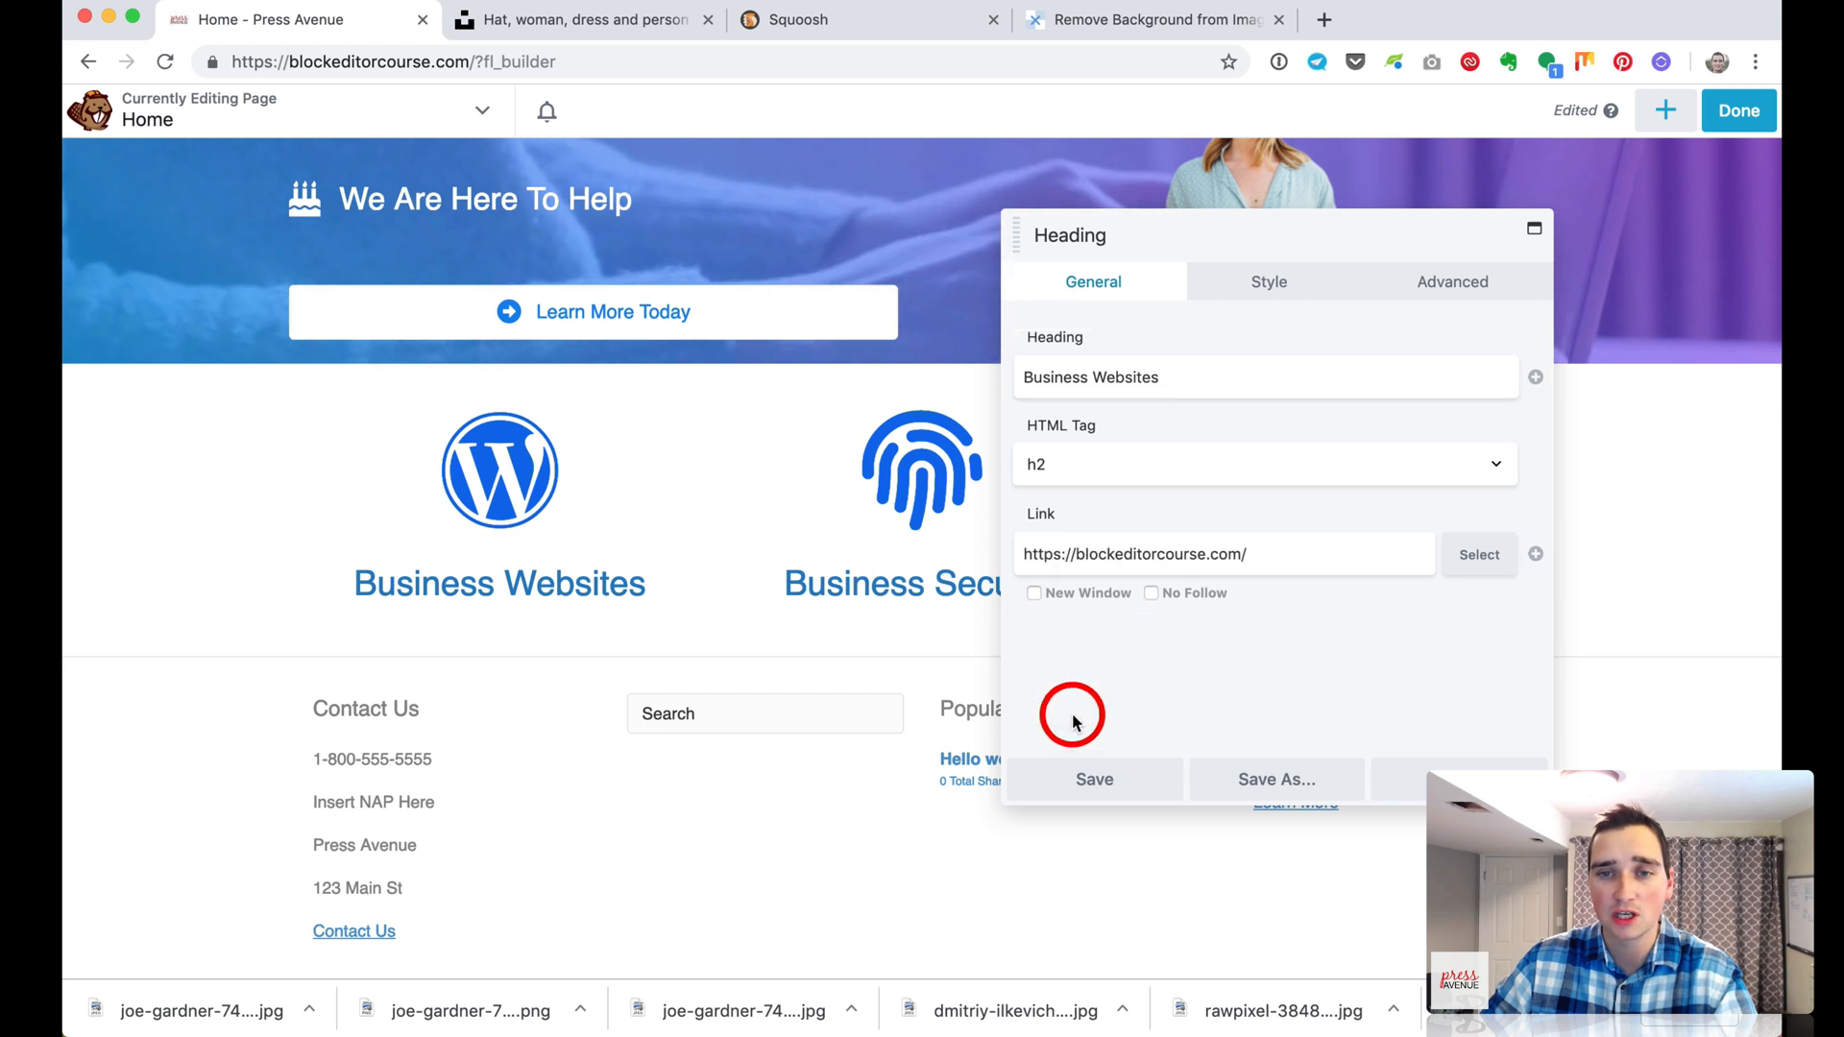
{"action": "left_click_drag", "start_coordinate": [1061, 557], "coordinate": [1322, 560]}
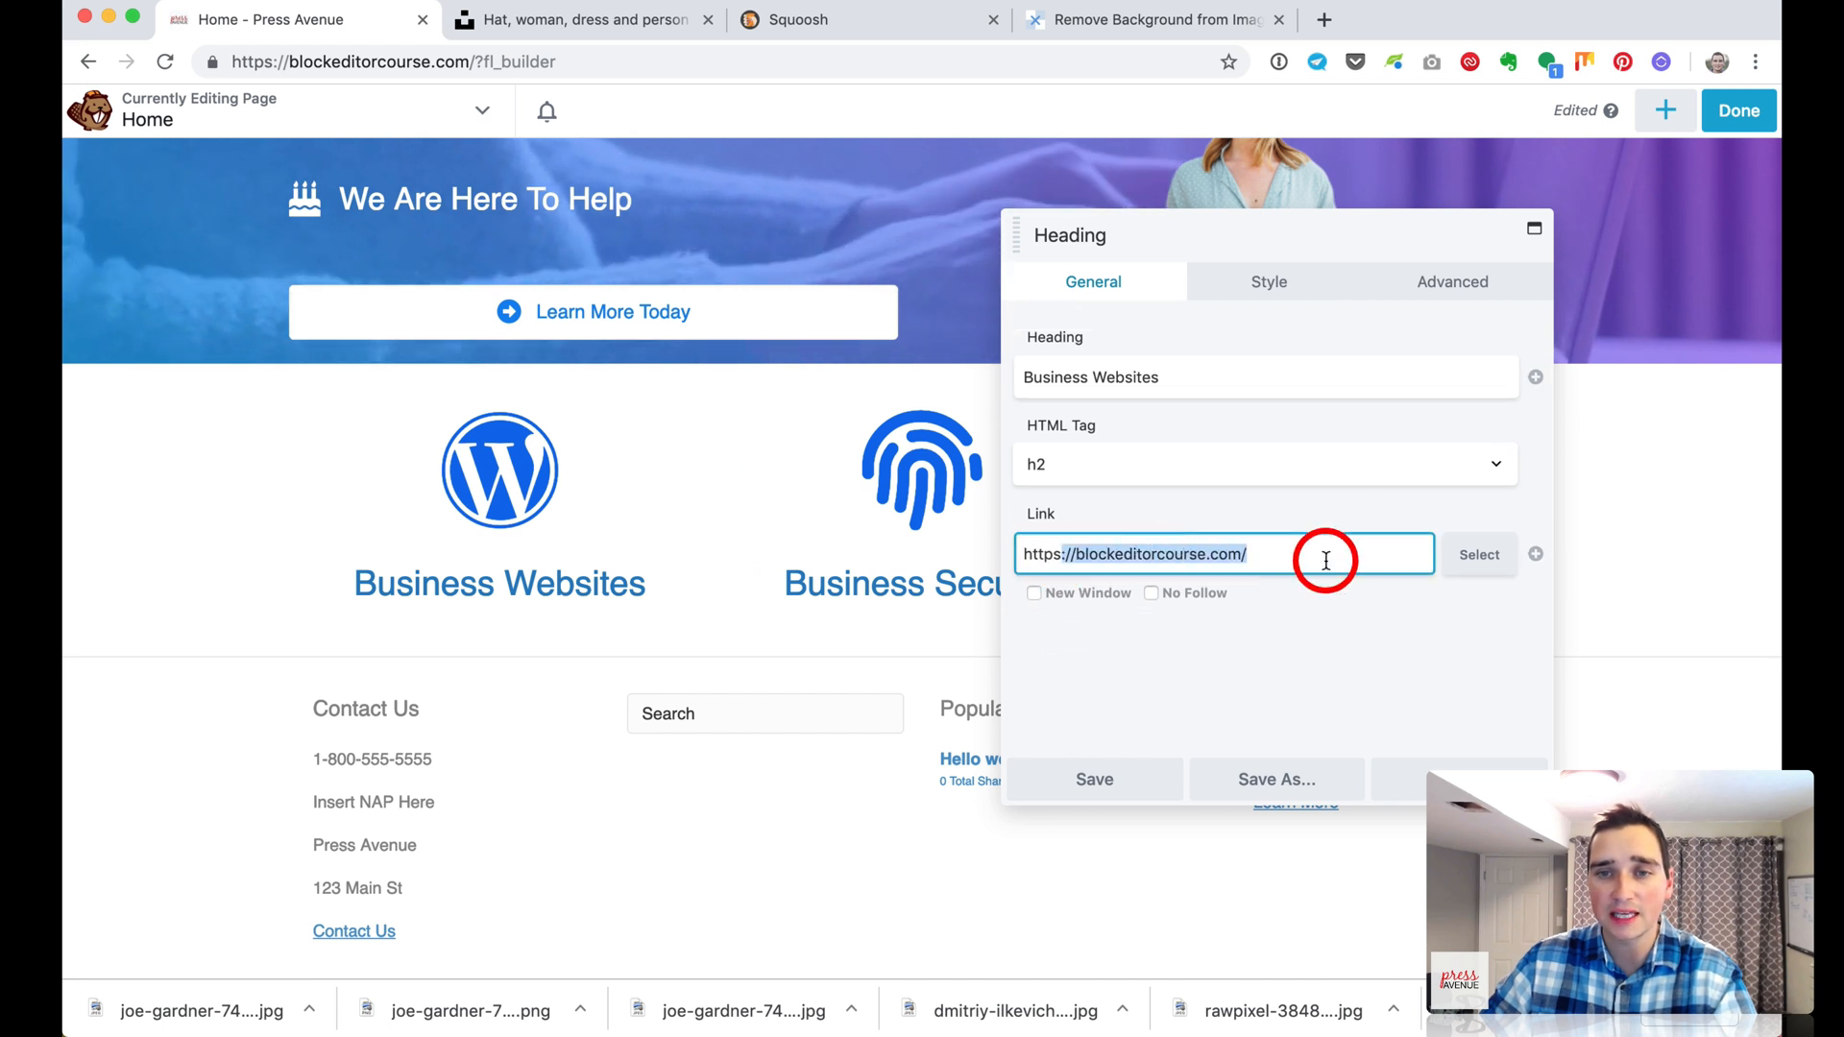
{"action": "left_click", "coordinate": [1151, 776]}
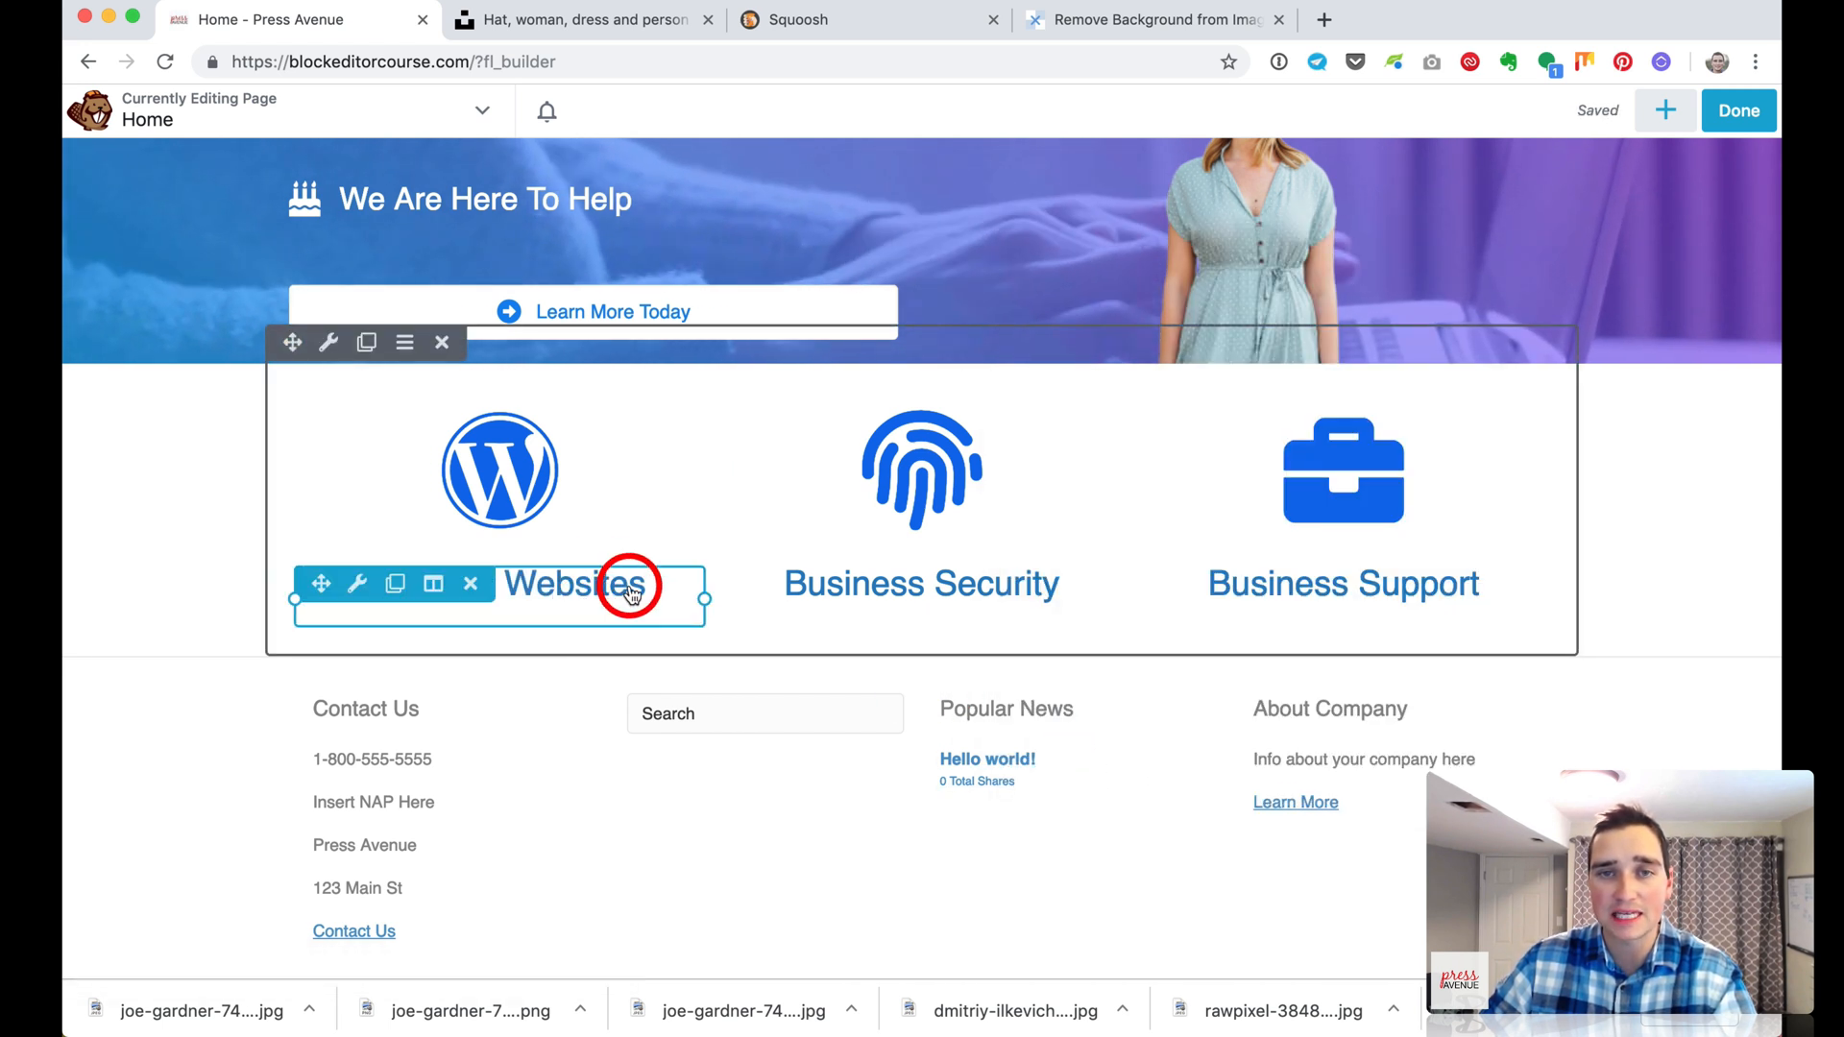
Try to link the WordPress icon to an about page by searching post titles for "about" and "/about", and save the module
{"action": "left_click", "coordinate": [576, 441]}
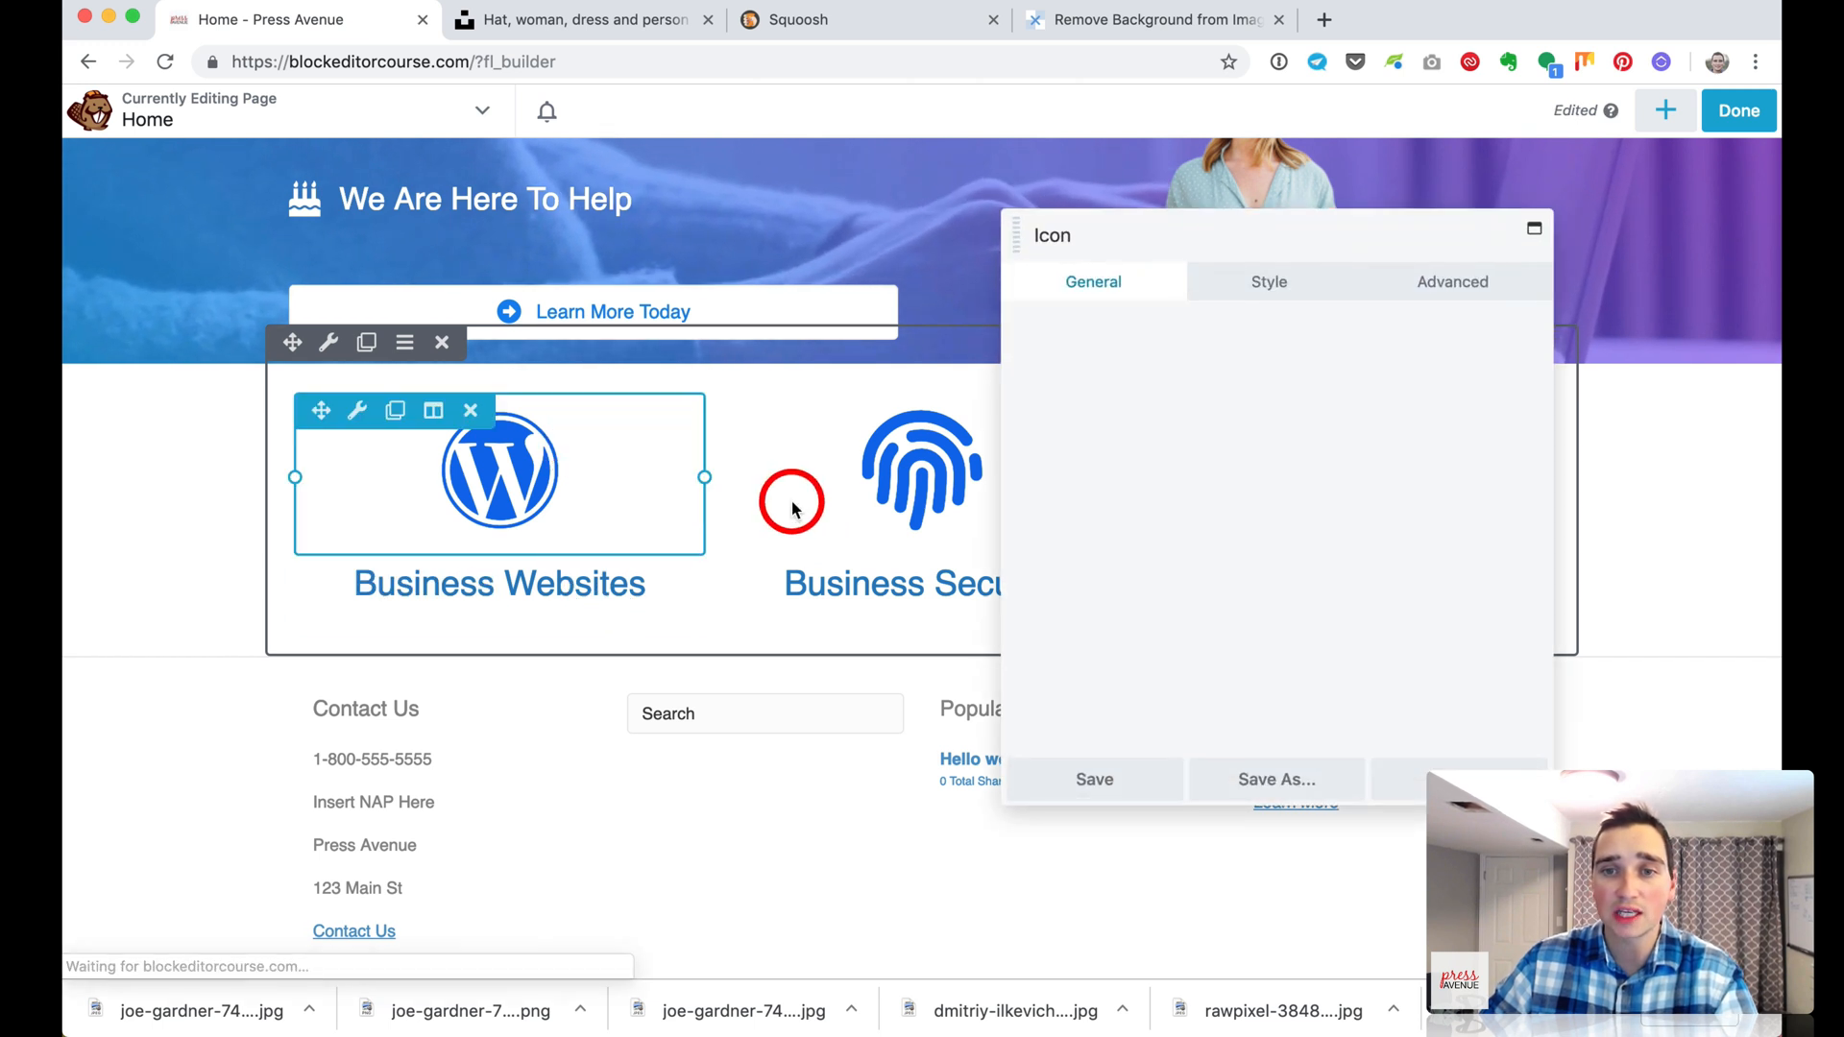
{"action": "scroll", "coordinate": [1370, 588], "scroll_direction": "down", "scroll_amount": 1}
{"action": "left_click", "coordinate": [1117, 454]}
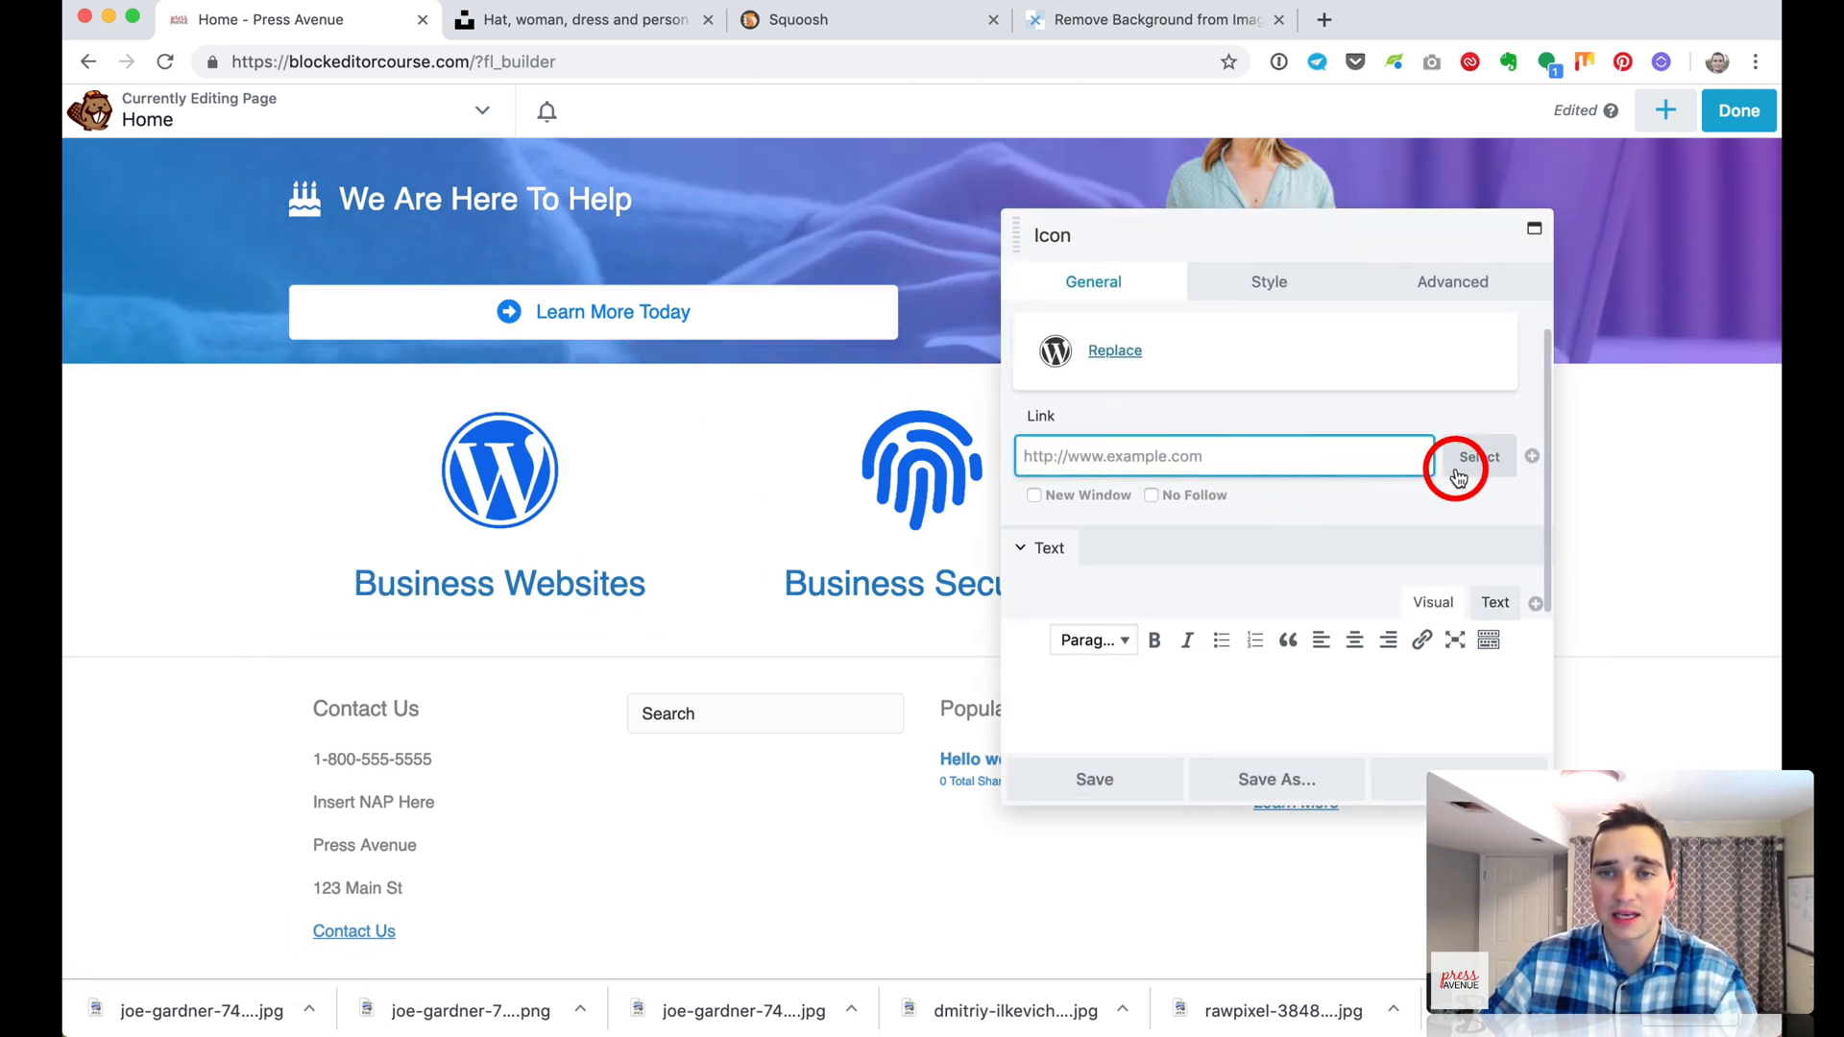
{"action": "left_click", "coordinate": [1460, 459]}
{"action": "type", "text": "abou"}
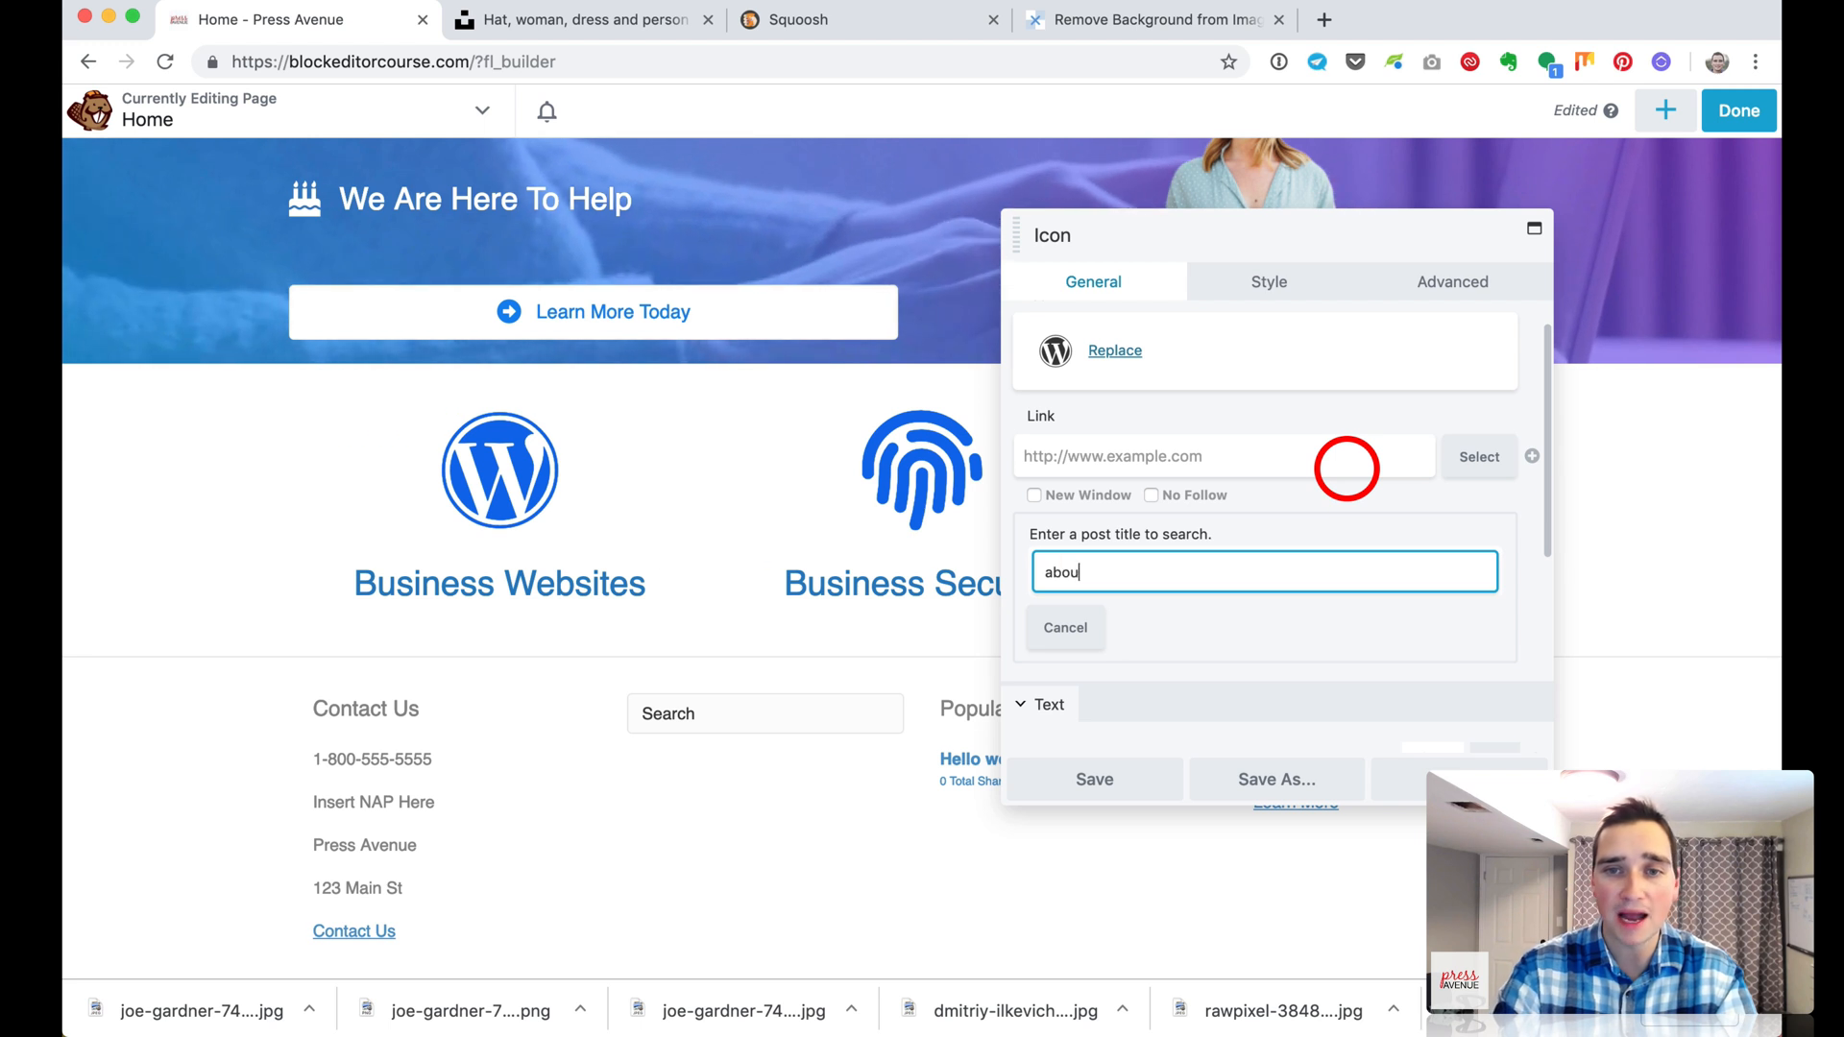
{"action": "type", "text": "t"}
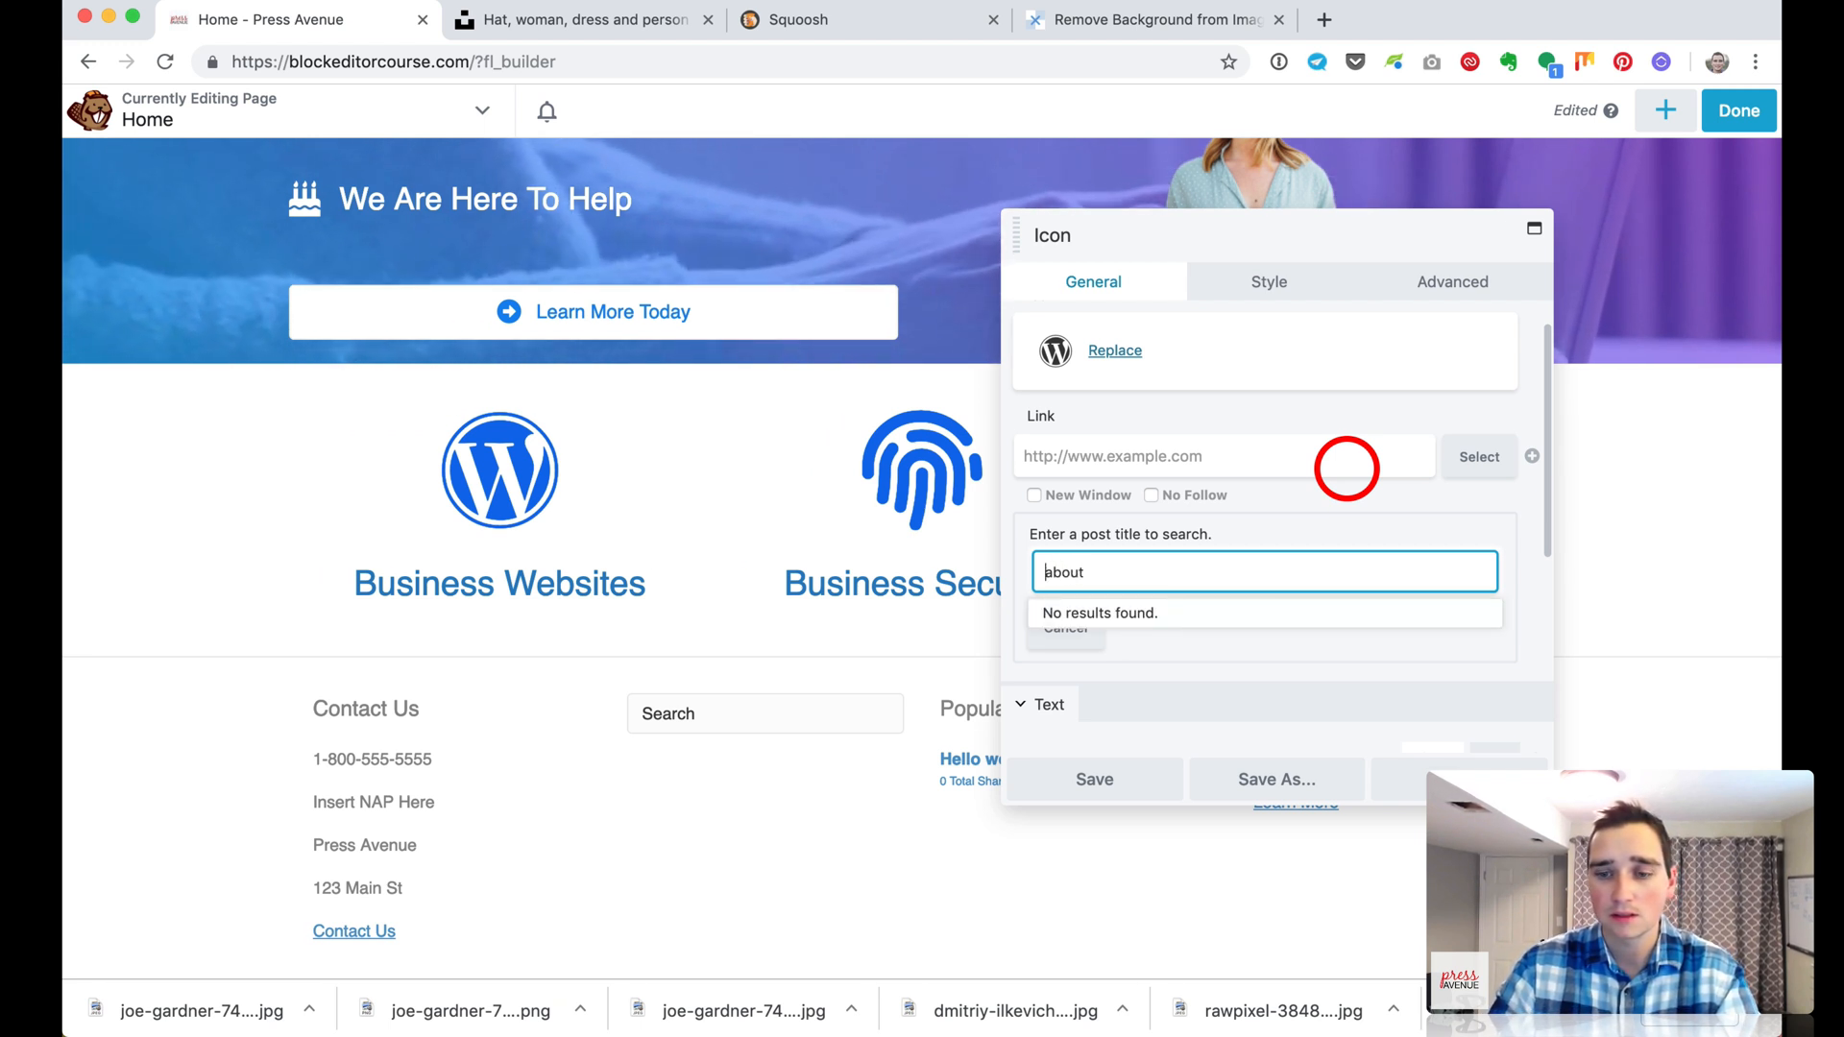
{"action": "left_click", "coordinate": [1335, 533]}
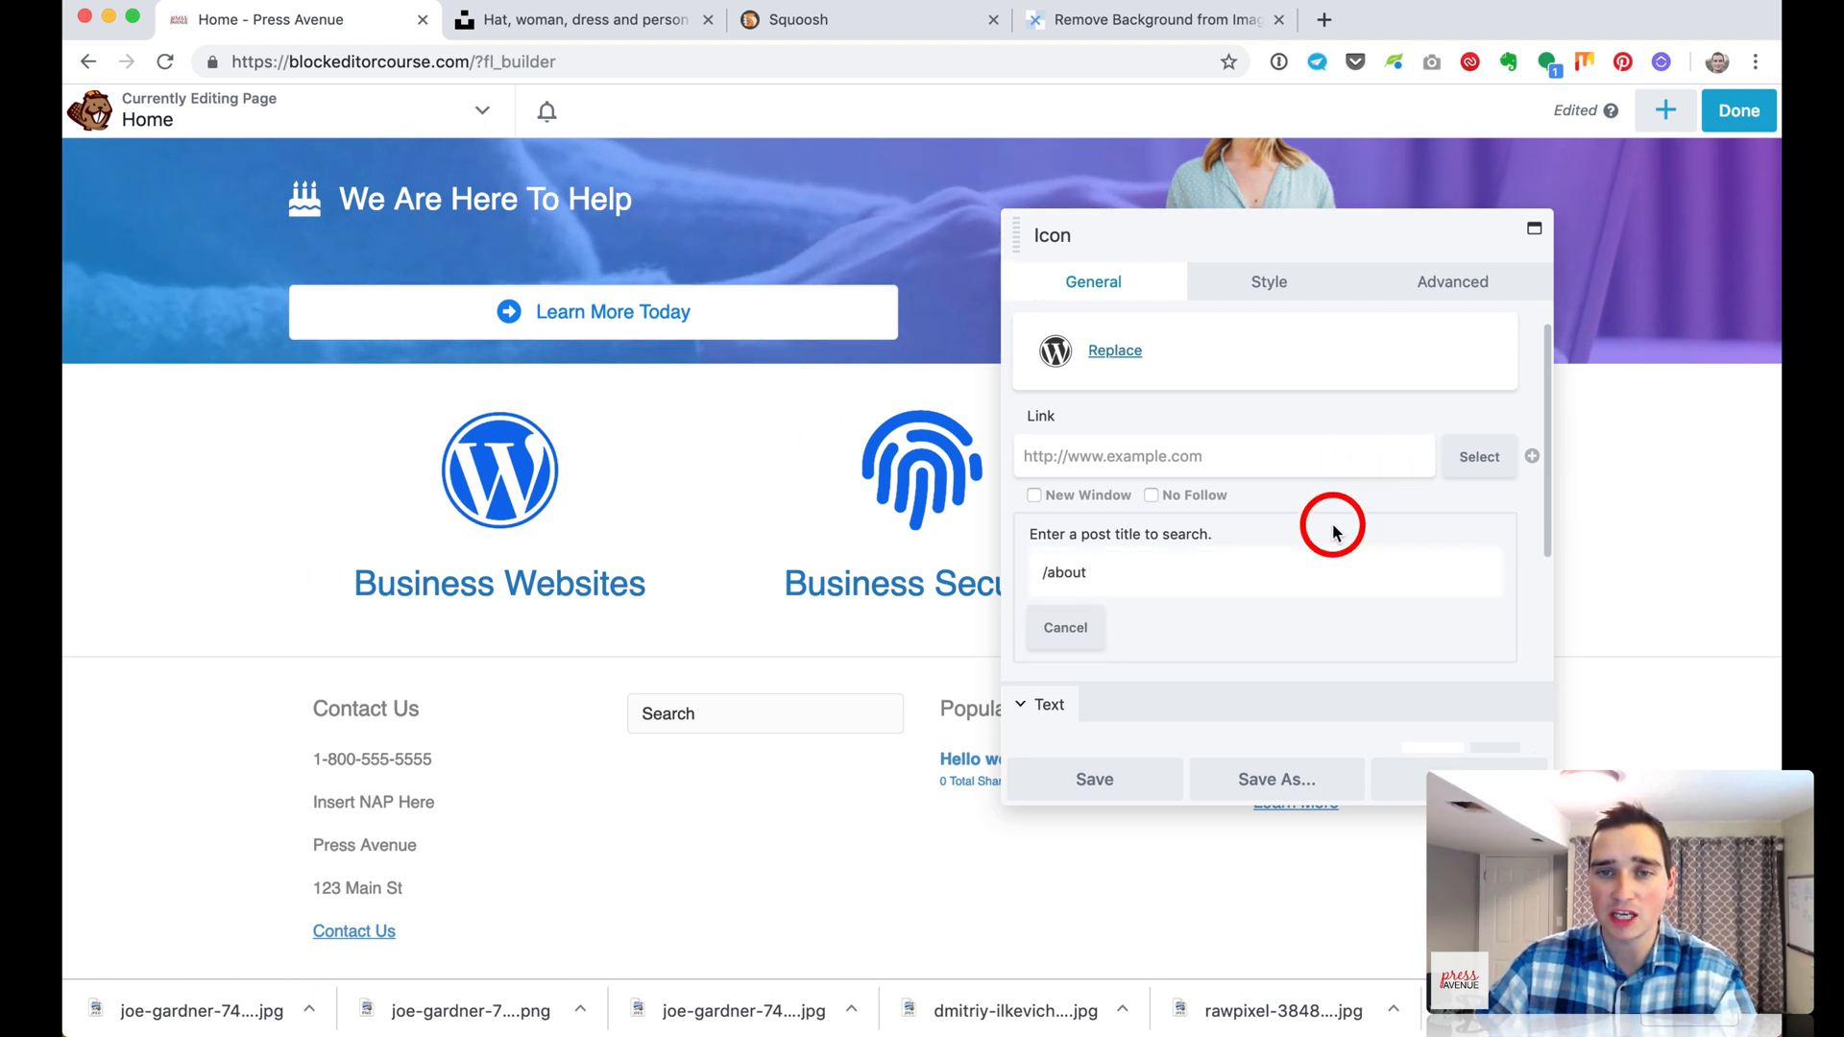
{"action": "left_click", "coordinate": [1100, 783]}
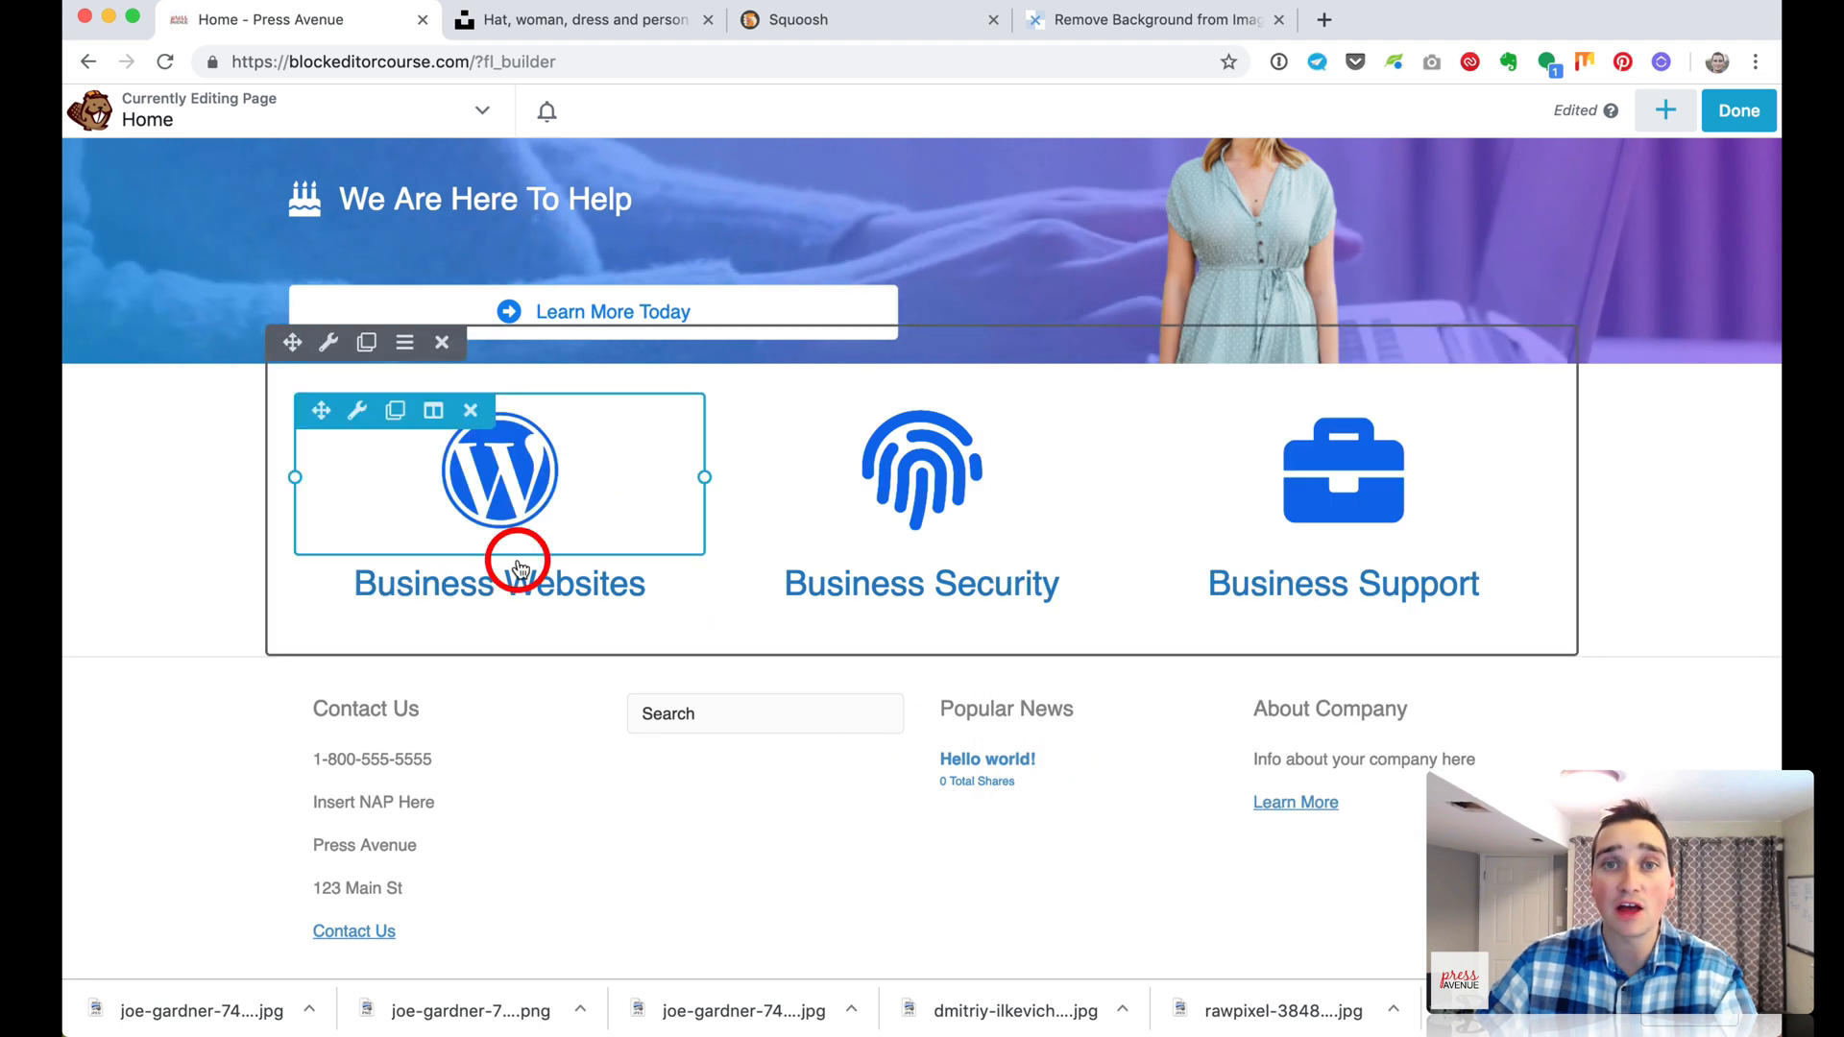
Add a one-column row below the row of icons and headings
{"action": "scroll", "coordinate": [807, 627], "scroll_direction": "down", "scroll_amount": 2}
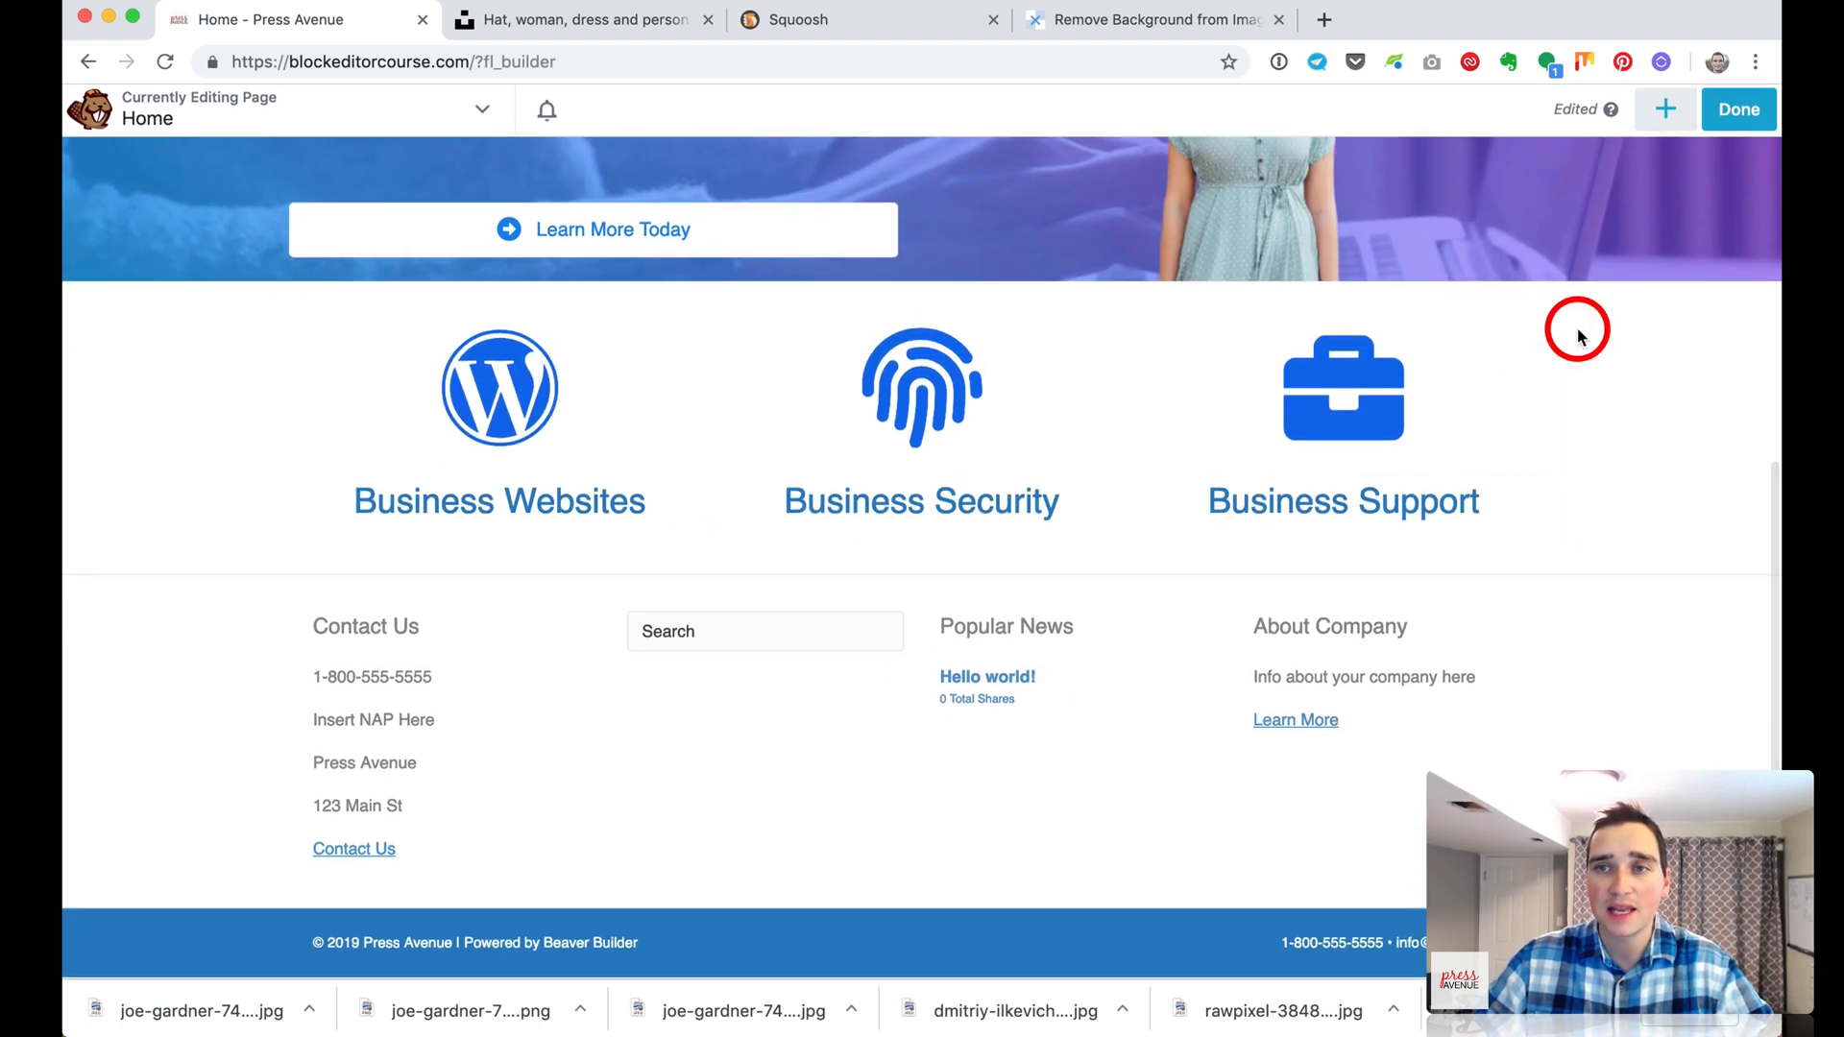
{"action": "left_click", "coordinate": [1659, 128]}
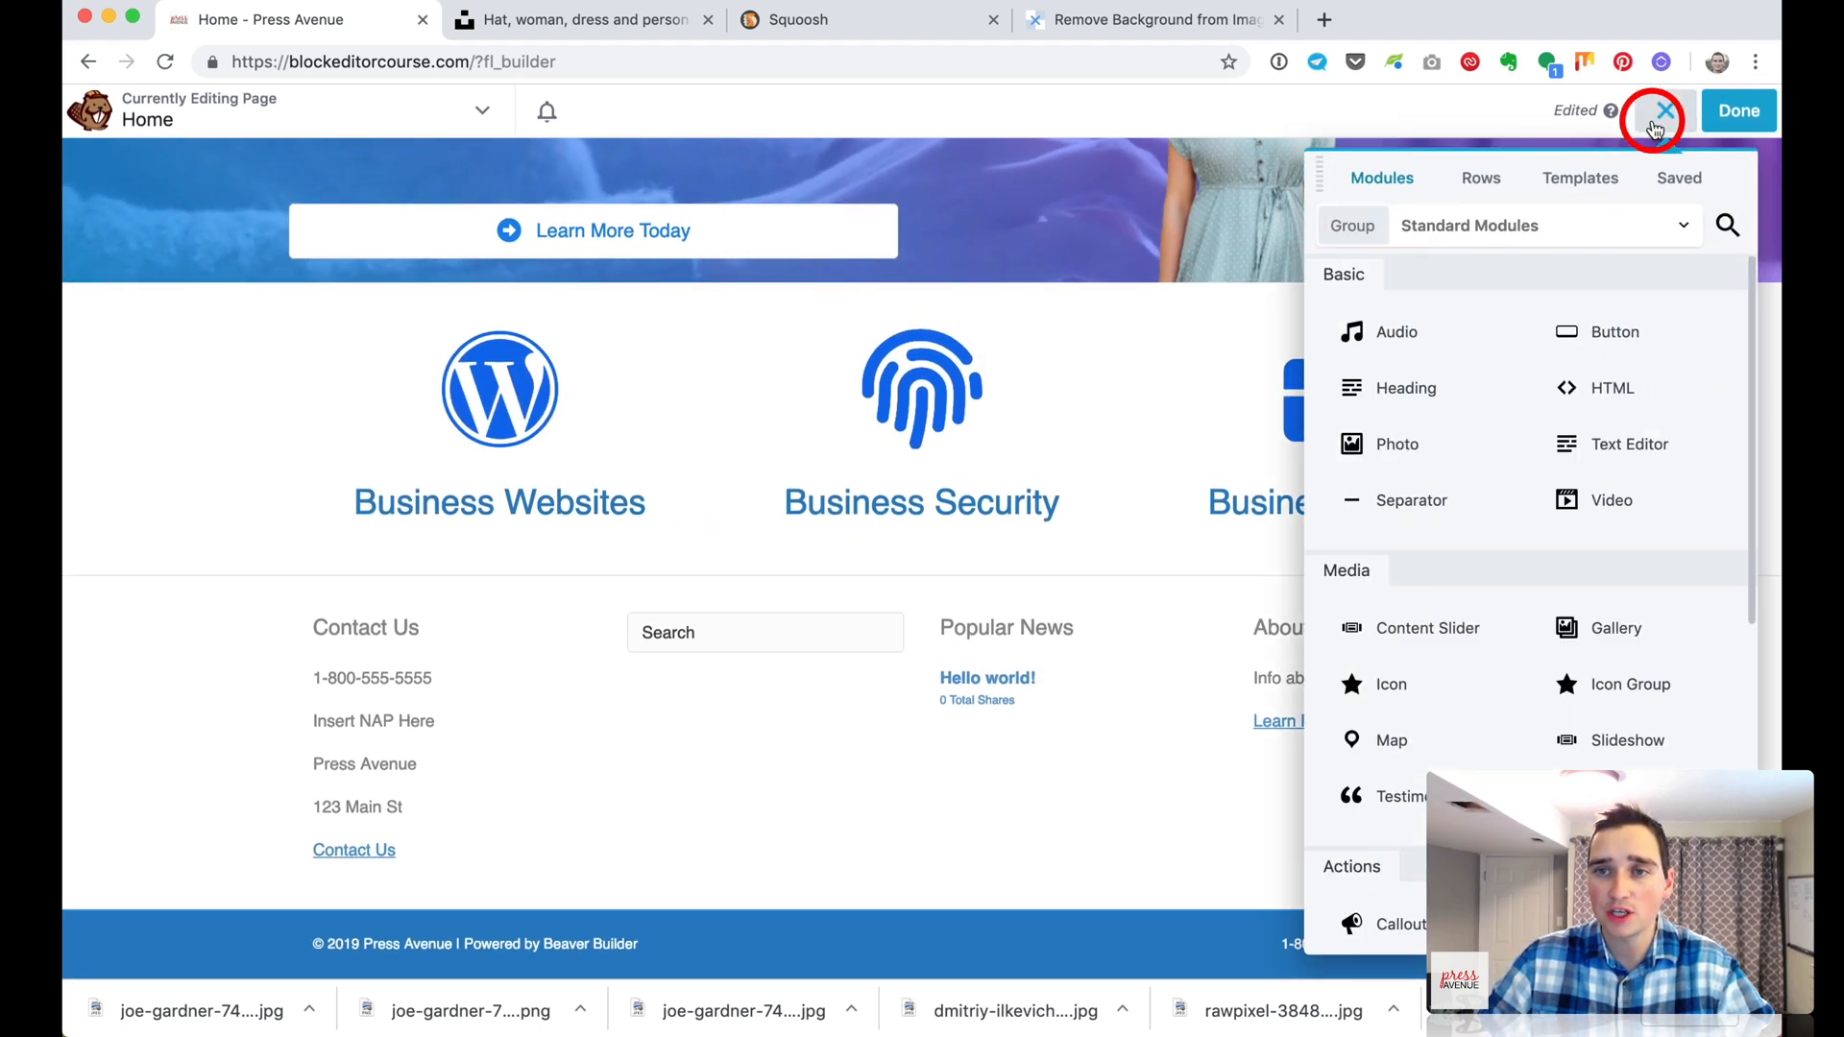
{"action": "left_click", "coordinate": [1488, 179]}
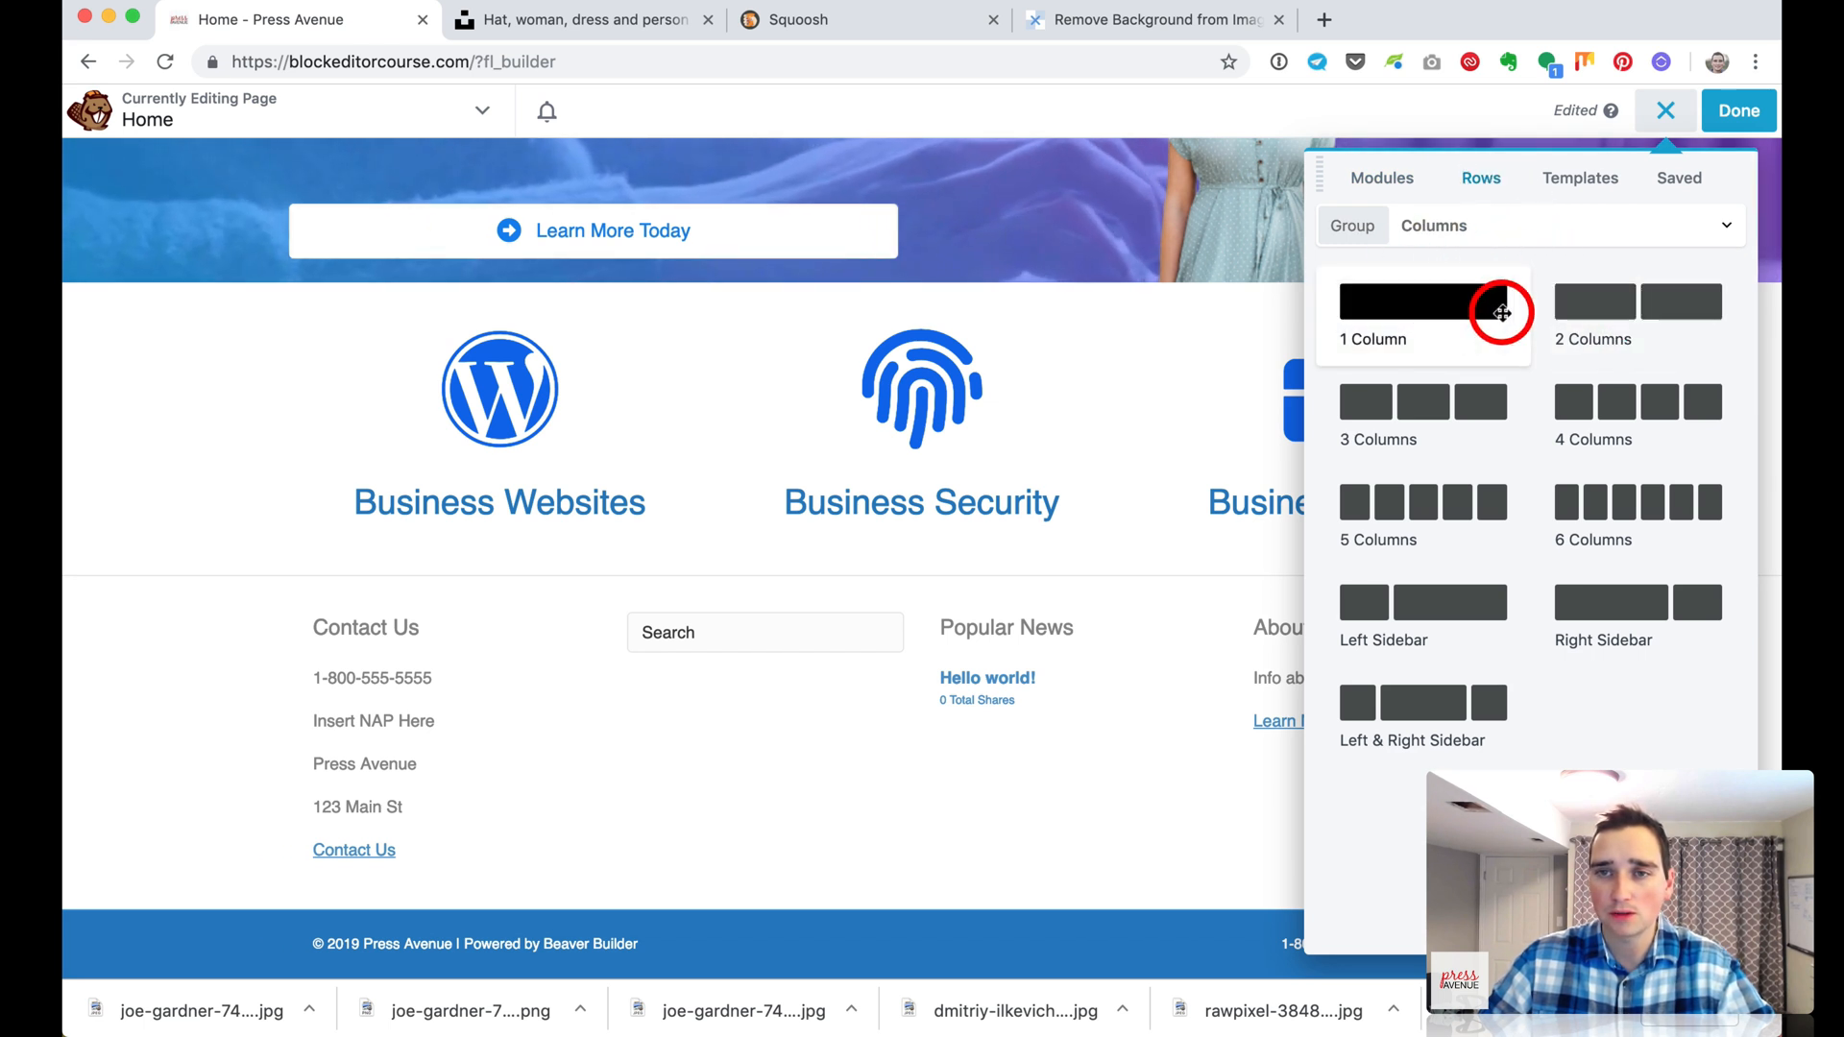
{"action": "left_click_drag", "start_coordinate": [1498, 308], "coordinate": [1317, 741]}
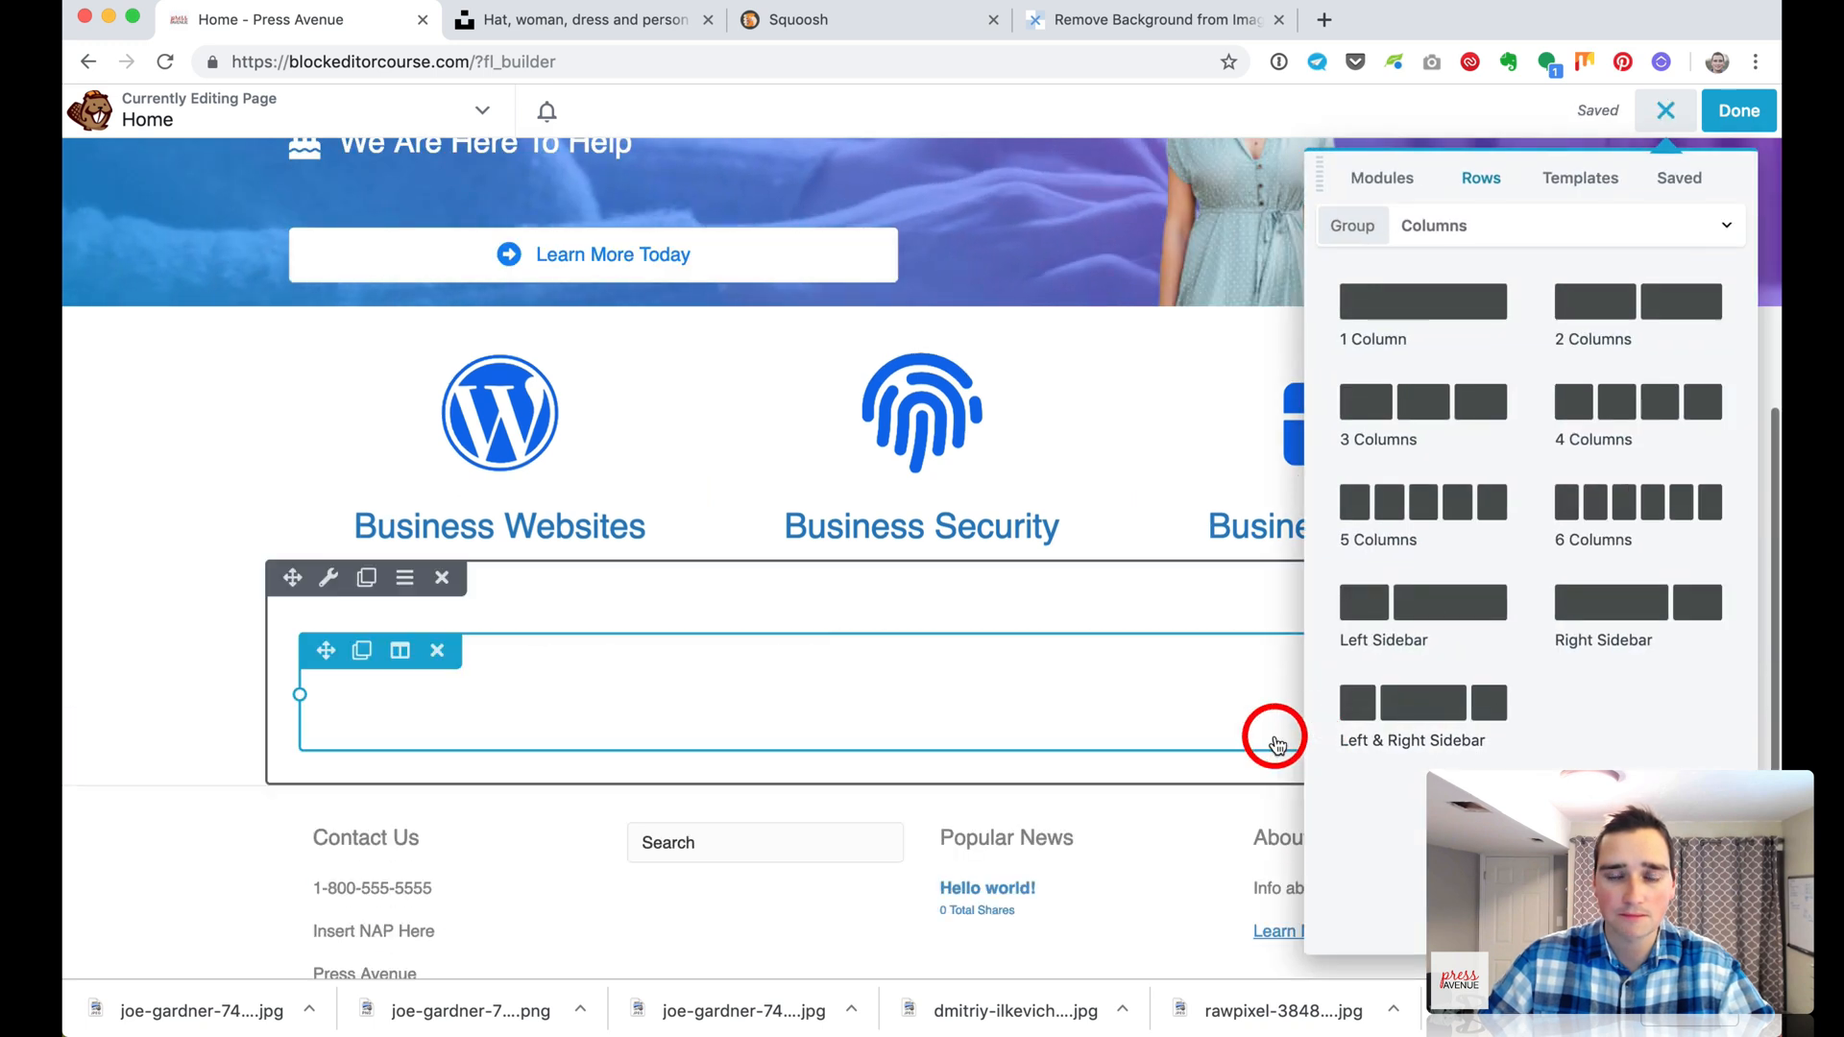
Set the new empty row's width to Full Width and save the row settings
{"action": "left_click", "coordinate": [327, 588]}
{"action": "left_click", "coordinate": [1166, 395]}
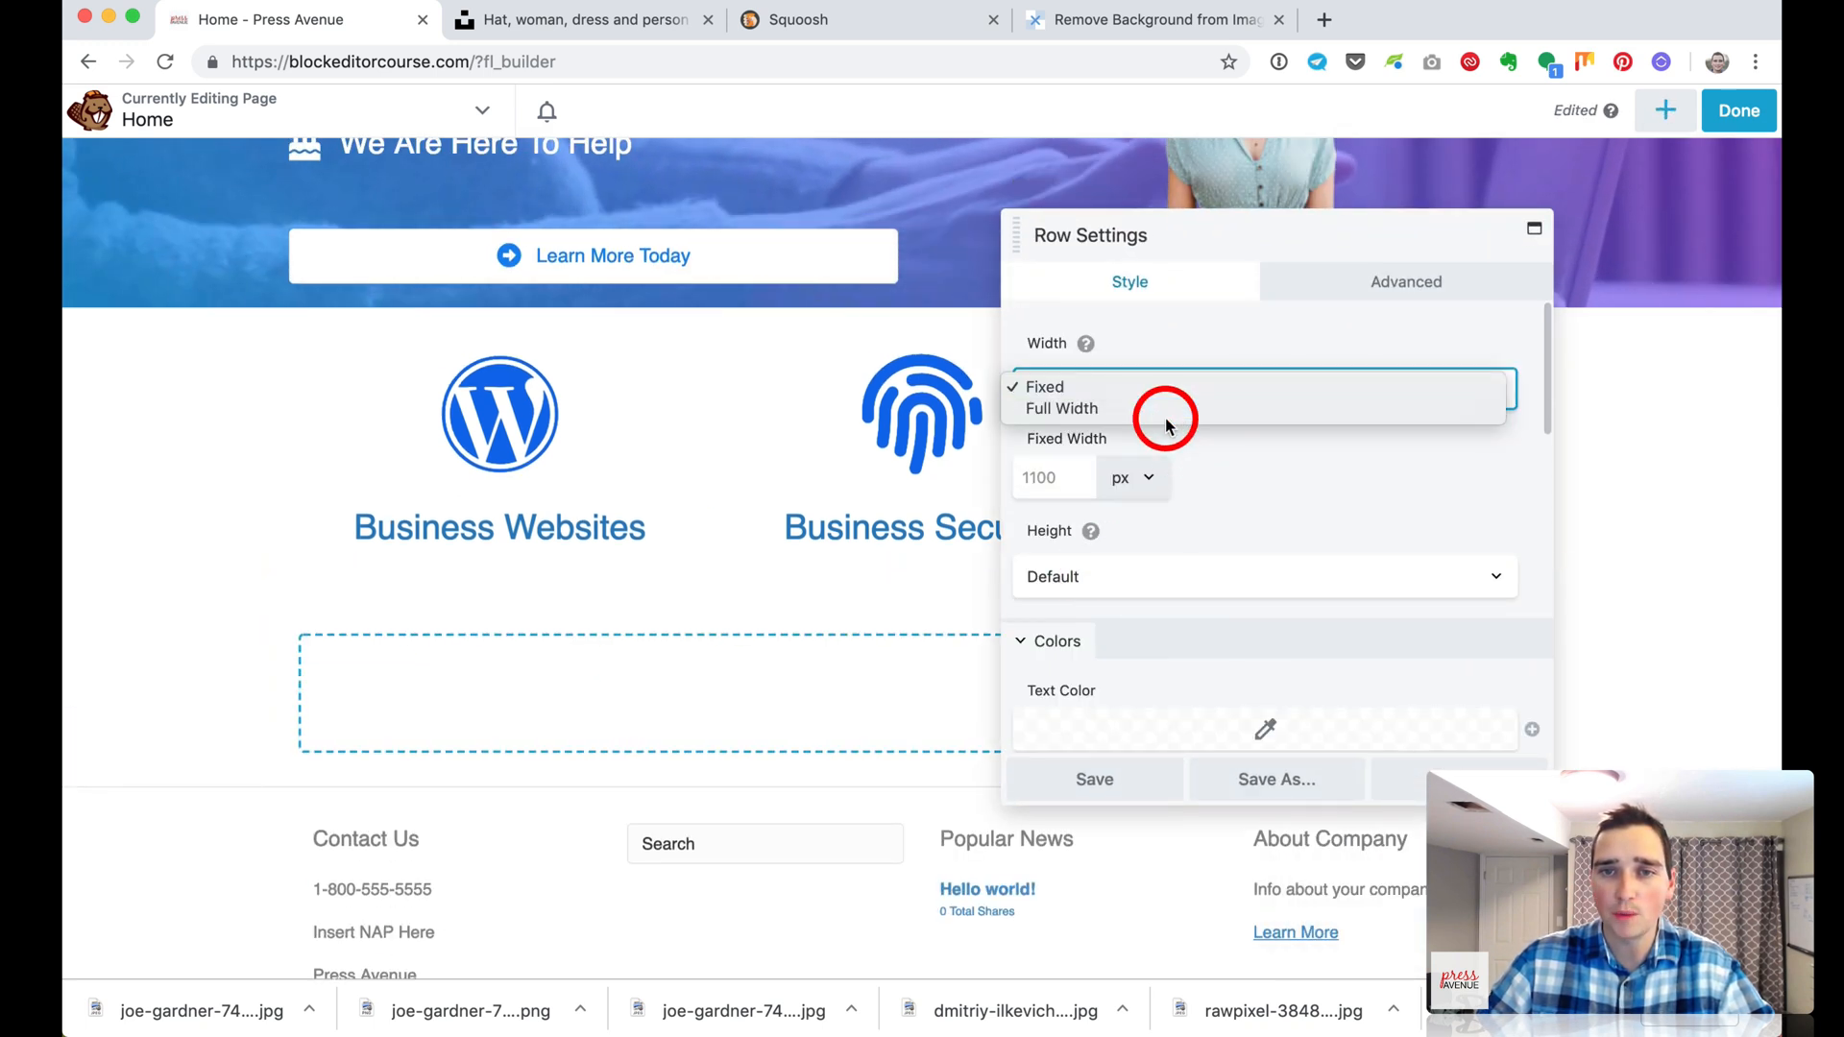
{"action": "left_click", "coordinate": [1162, 412]}
{"action": "left_click", "coordinate": [1142, 781]}
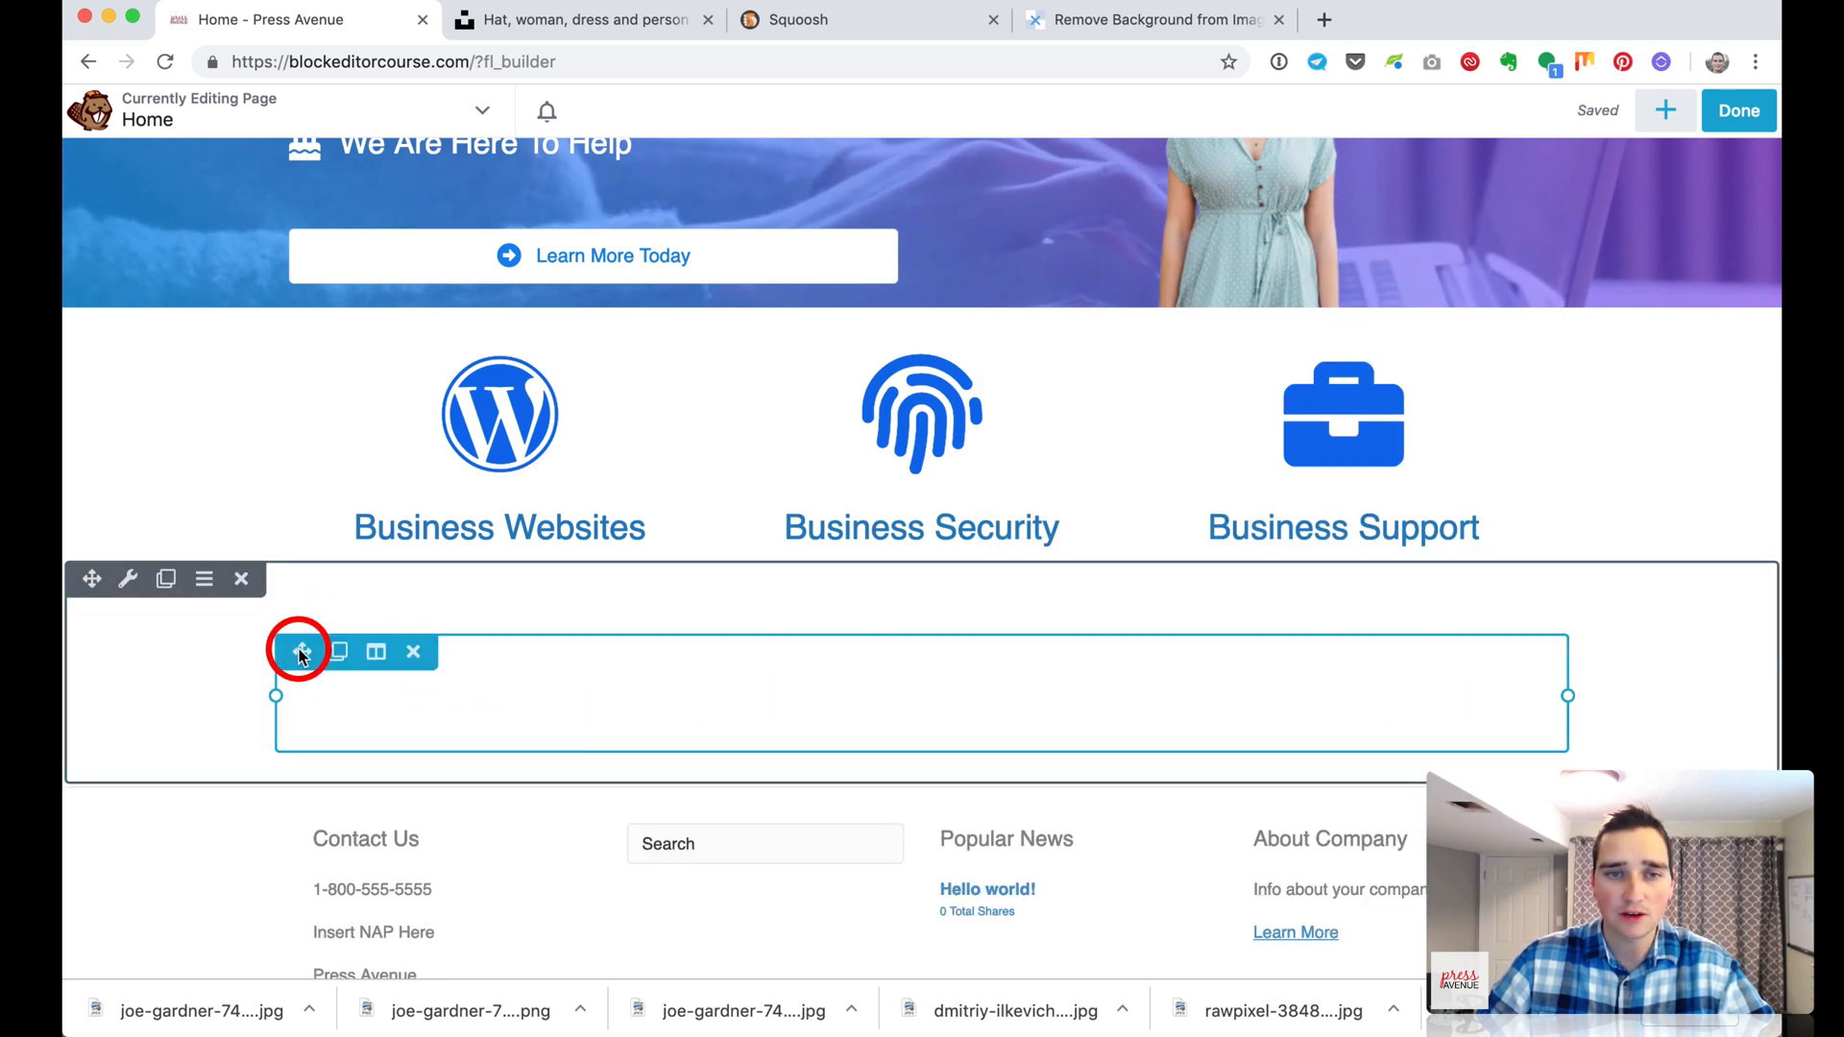
Add a Testimonials module to the empty full-width row below the icons
{"action": "left_click", "coordinate": [1671, 125]}
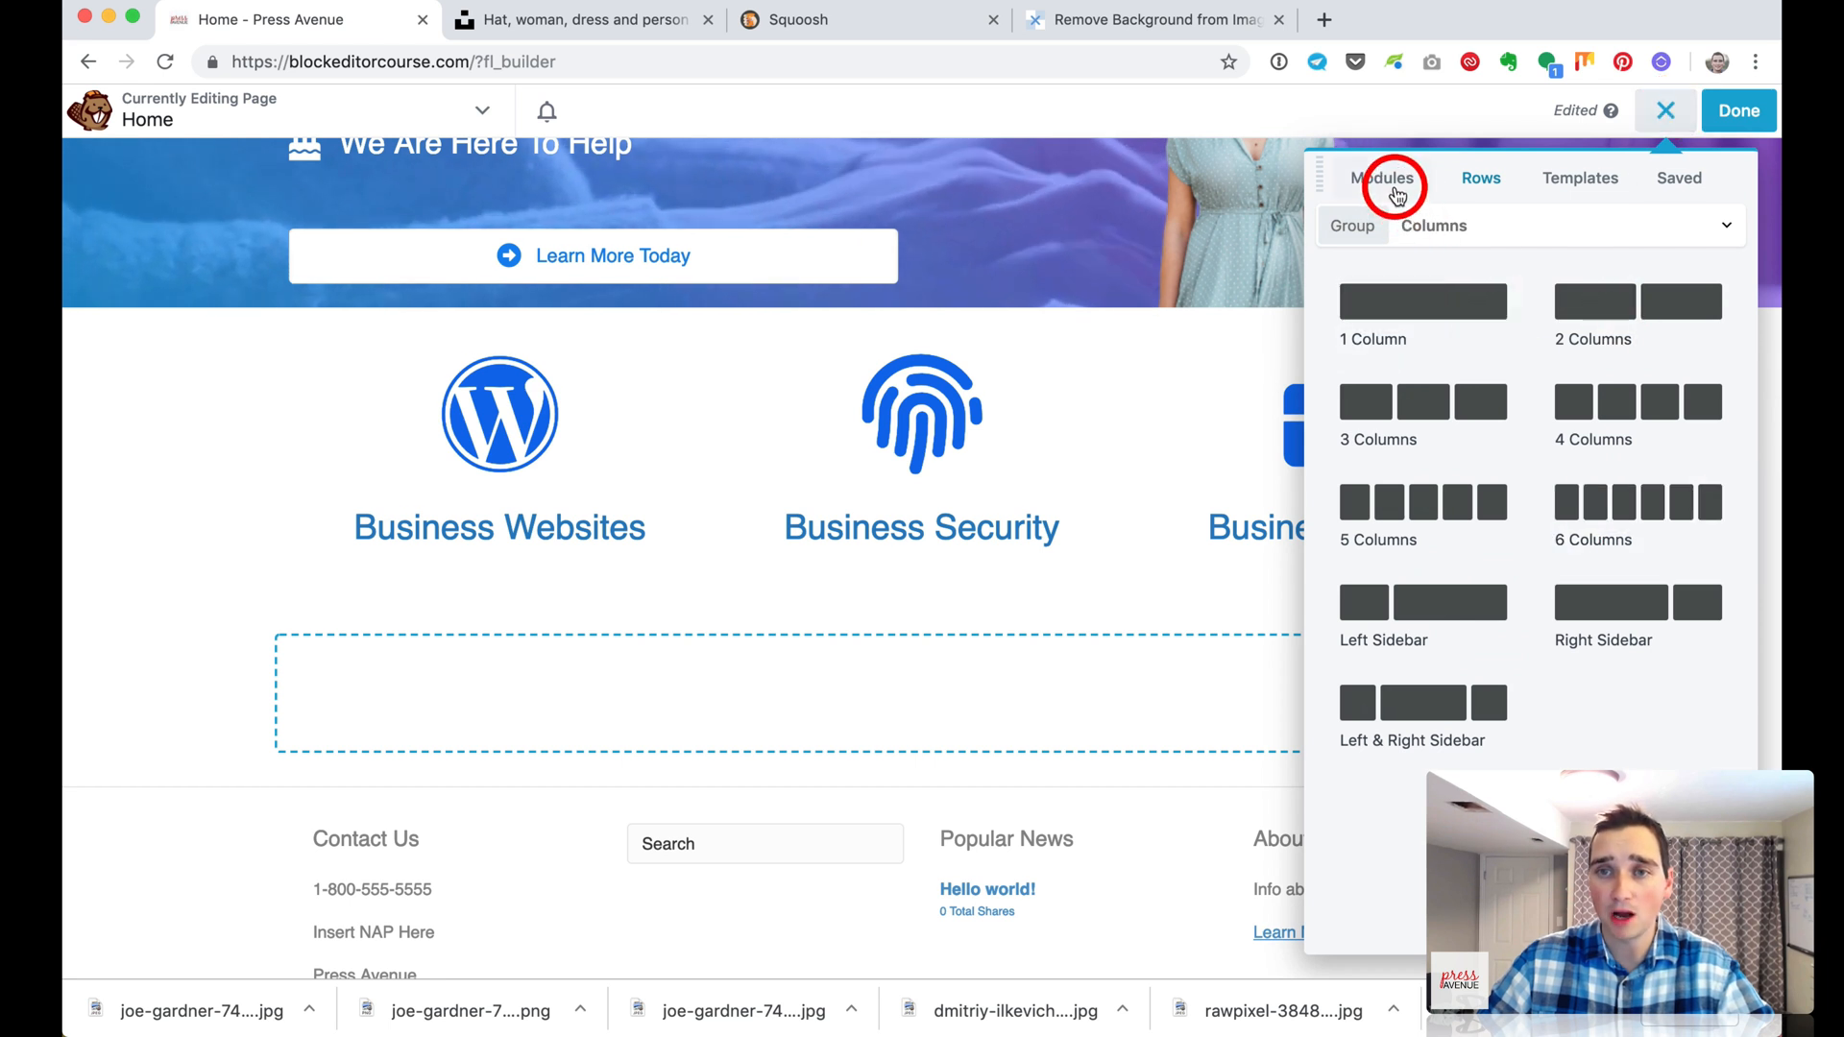
{"action": "left_click", "coordinate": [1394, 182]}
{"action": "scroll", "coordinate": [1628, 483], "scroll_direction": "down", "scroll_amount": 2}
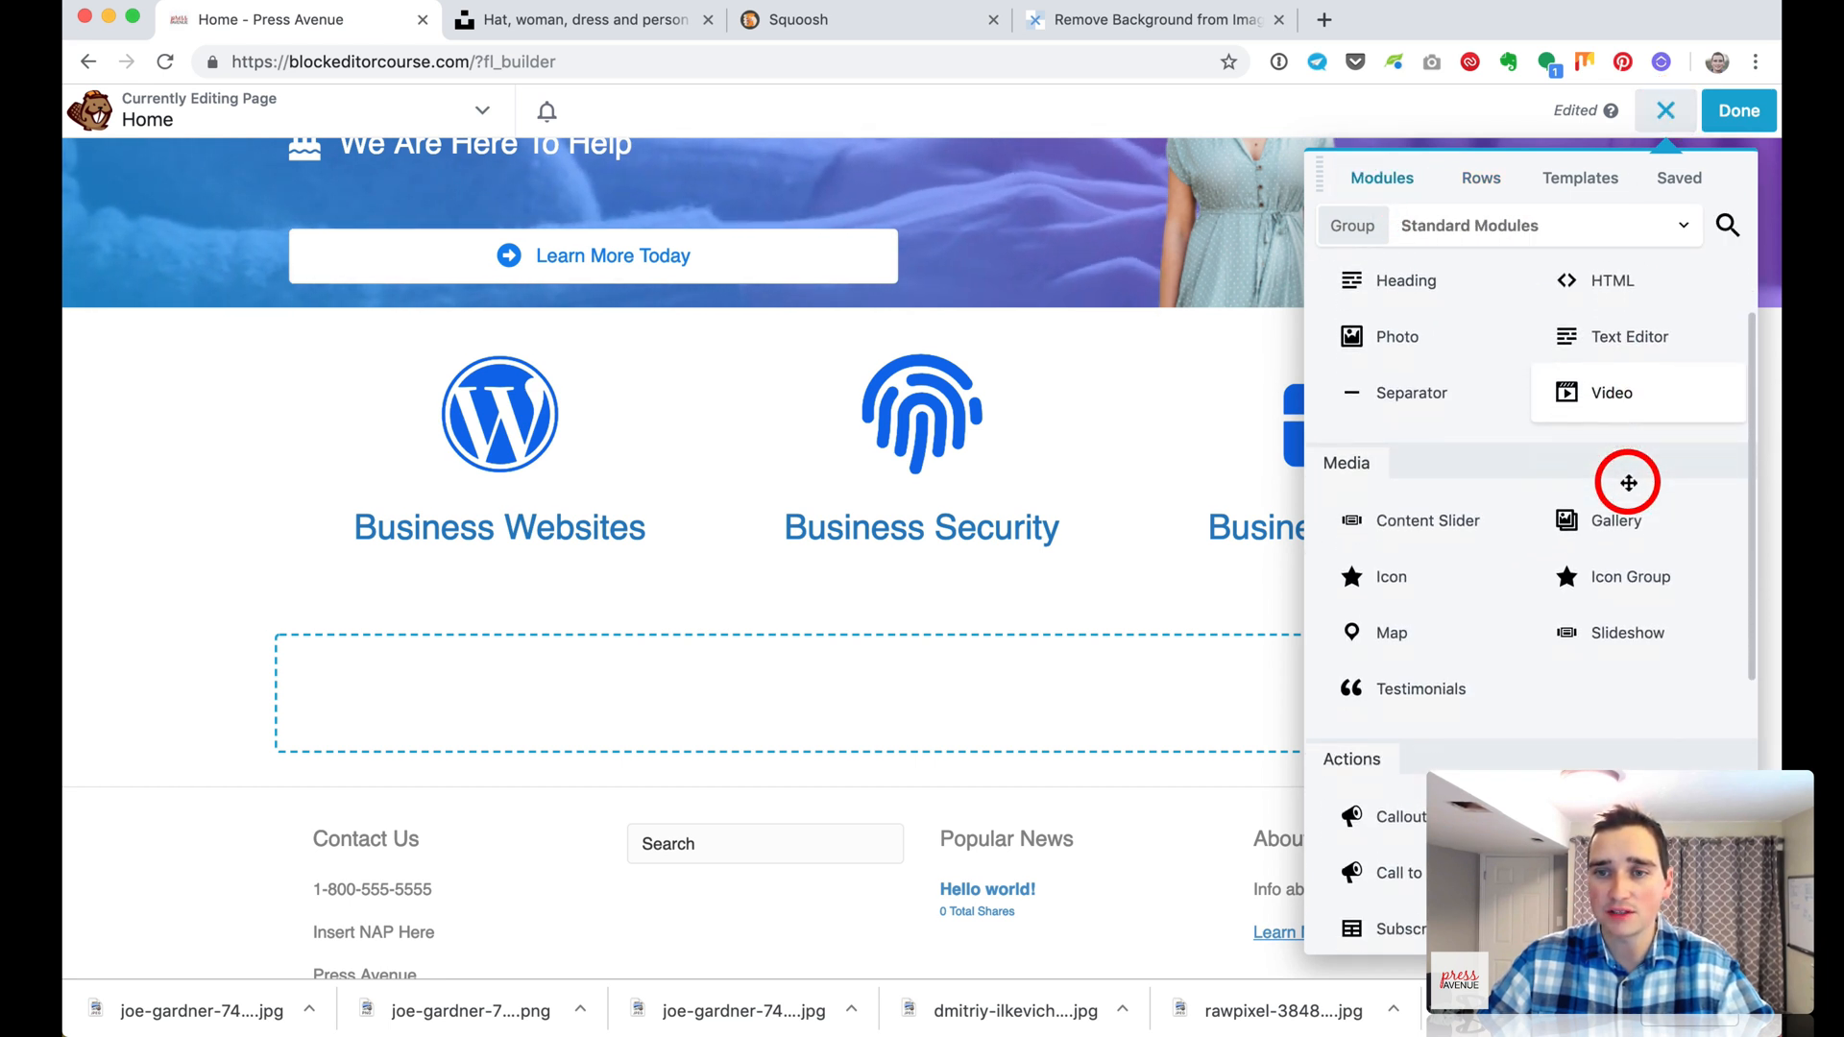
{"action": "scroll", "coordinate": [1628, 483], "scroll_direction": "down", "scroll_amount": 6}
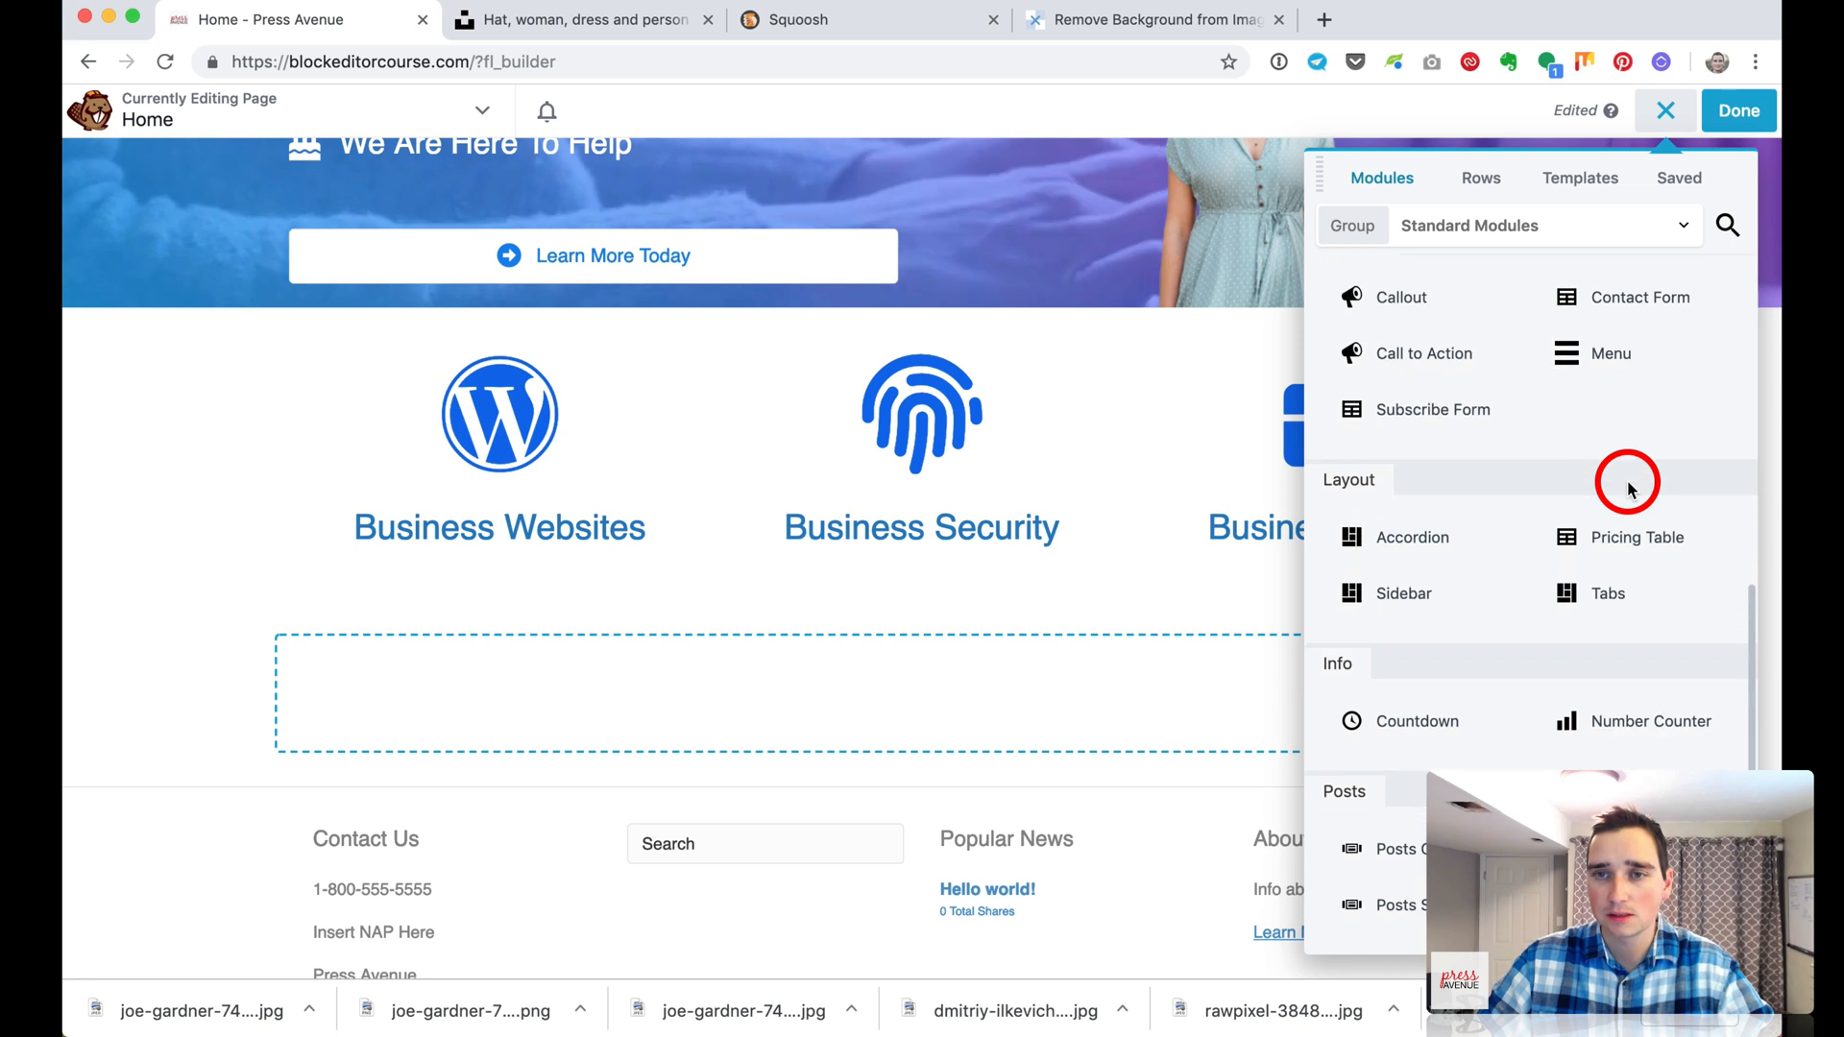
{"action": "scroll", "coordinate": [1628, 490], "scroll_direction": "up", "scroll_amount": 5}
{"action": "left_click_drag", "start_coordinate": [1479, 534], "coordinate": [1093, 876]}
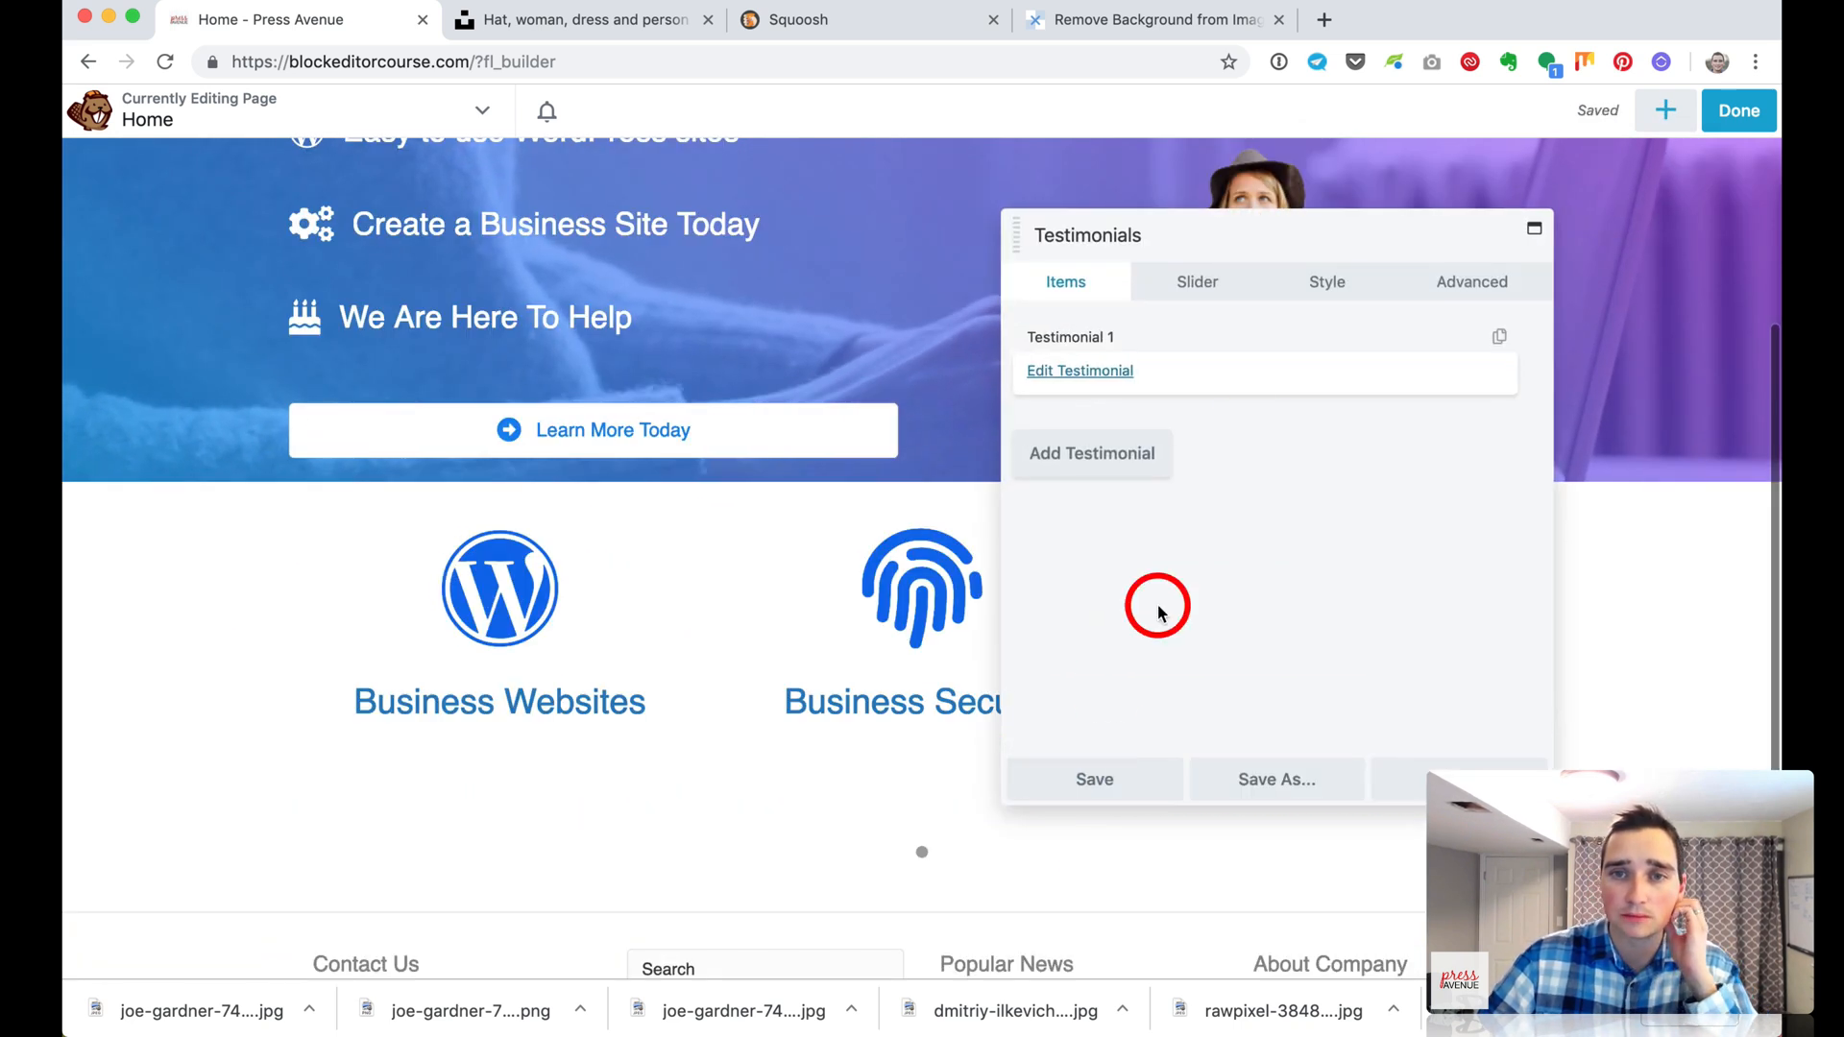
Write the first testimonial as "This company is fantastic. I highly recommend them." with a right-aligned "~ Name L." line, and save it
{"action": "scroll", "coordinate": [1225, 463], "scroll_direction": "down", "scroll_amount": 2}
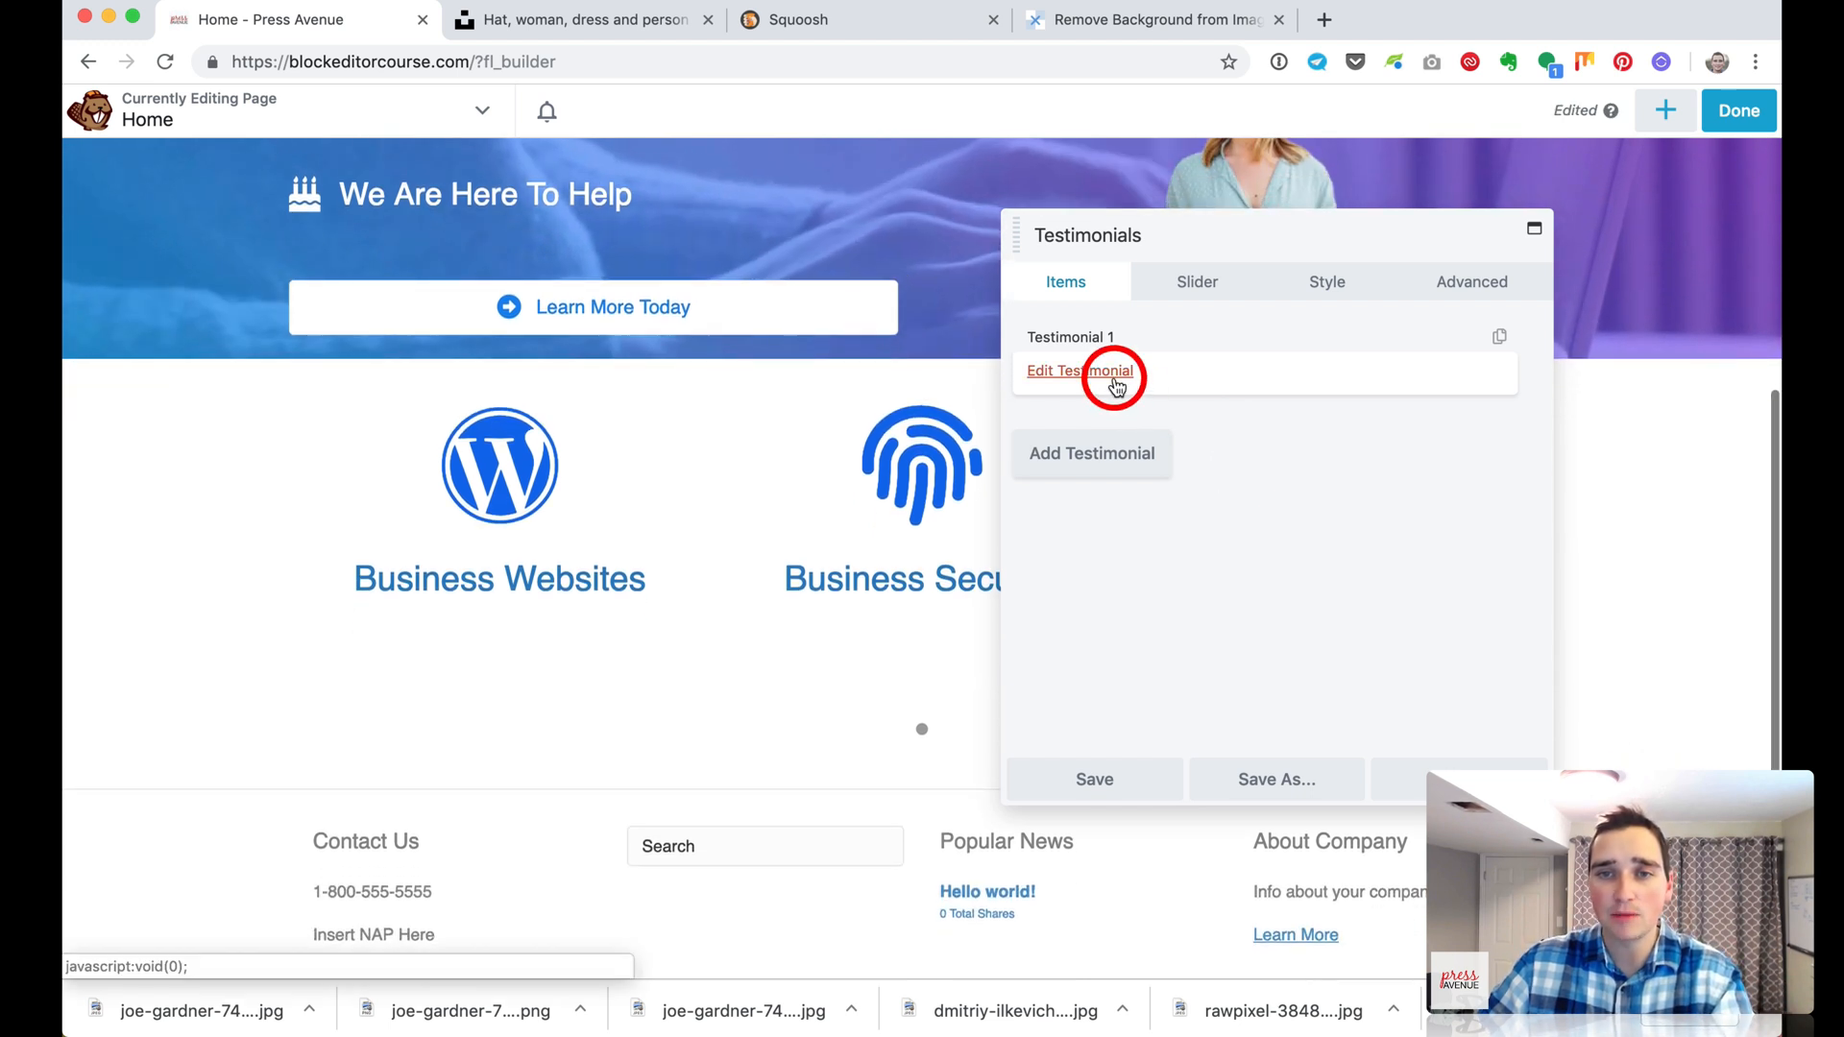
{"action": "left_click", "coordinate": [1114, 382]}
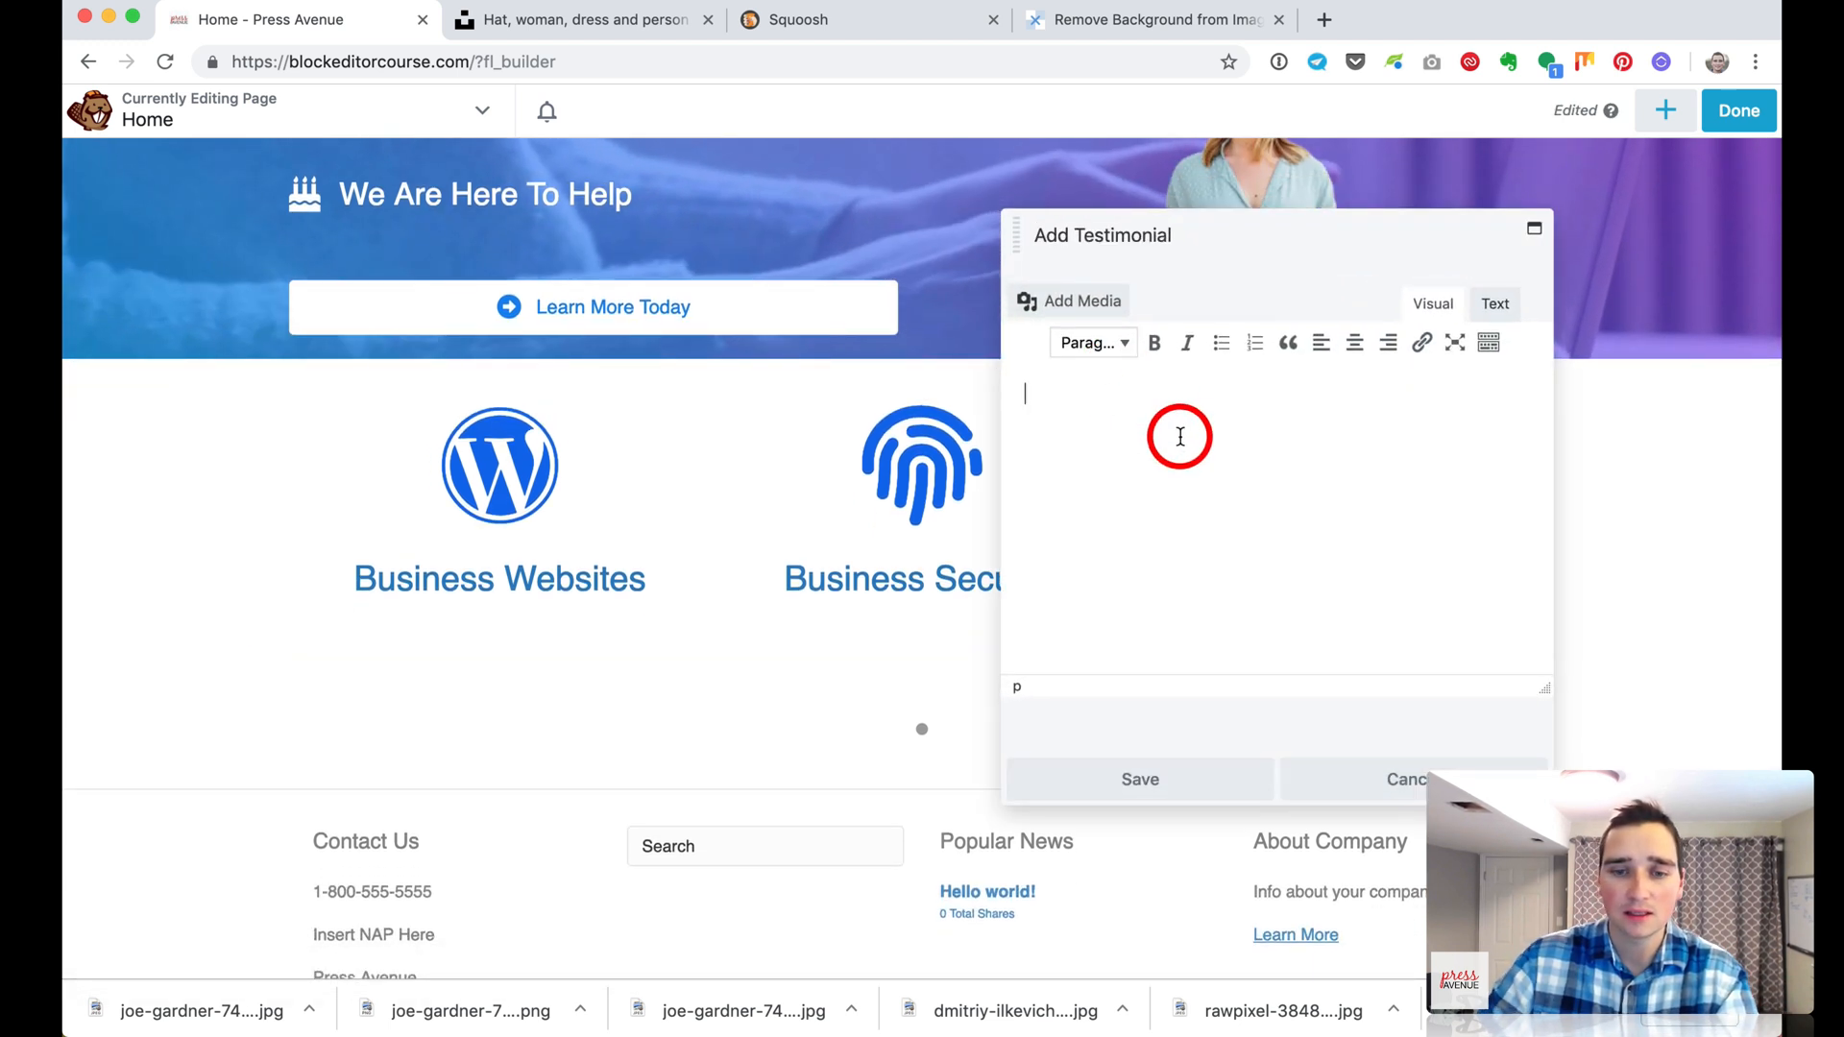
{"action": "type", "text": "This company is fan"}
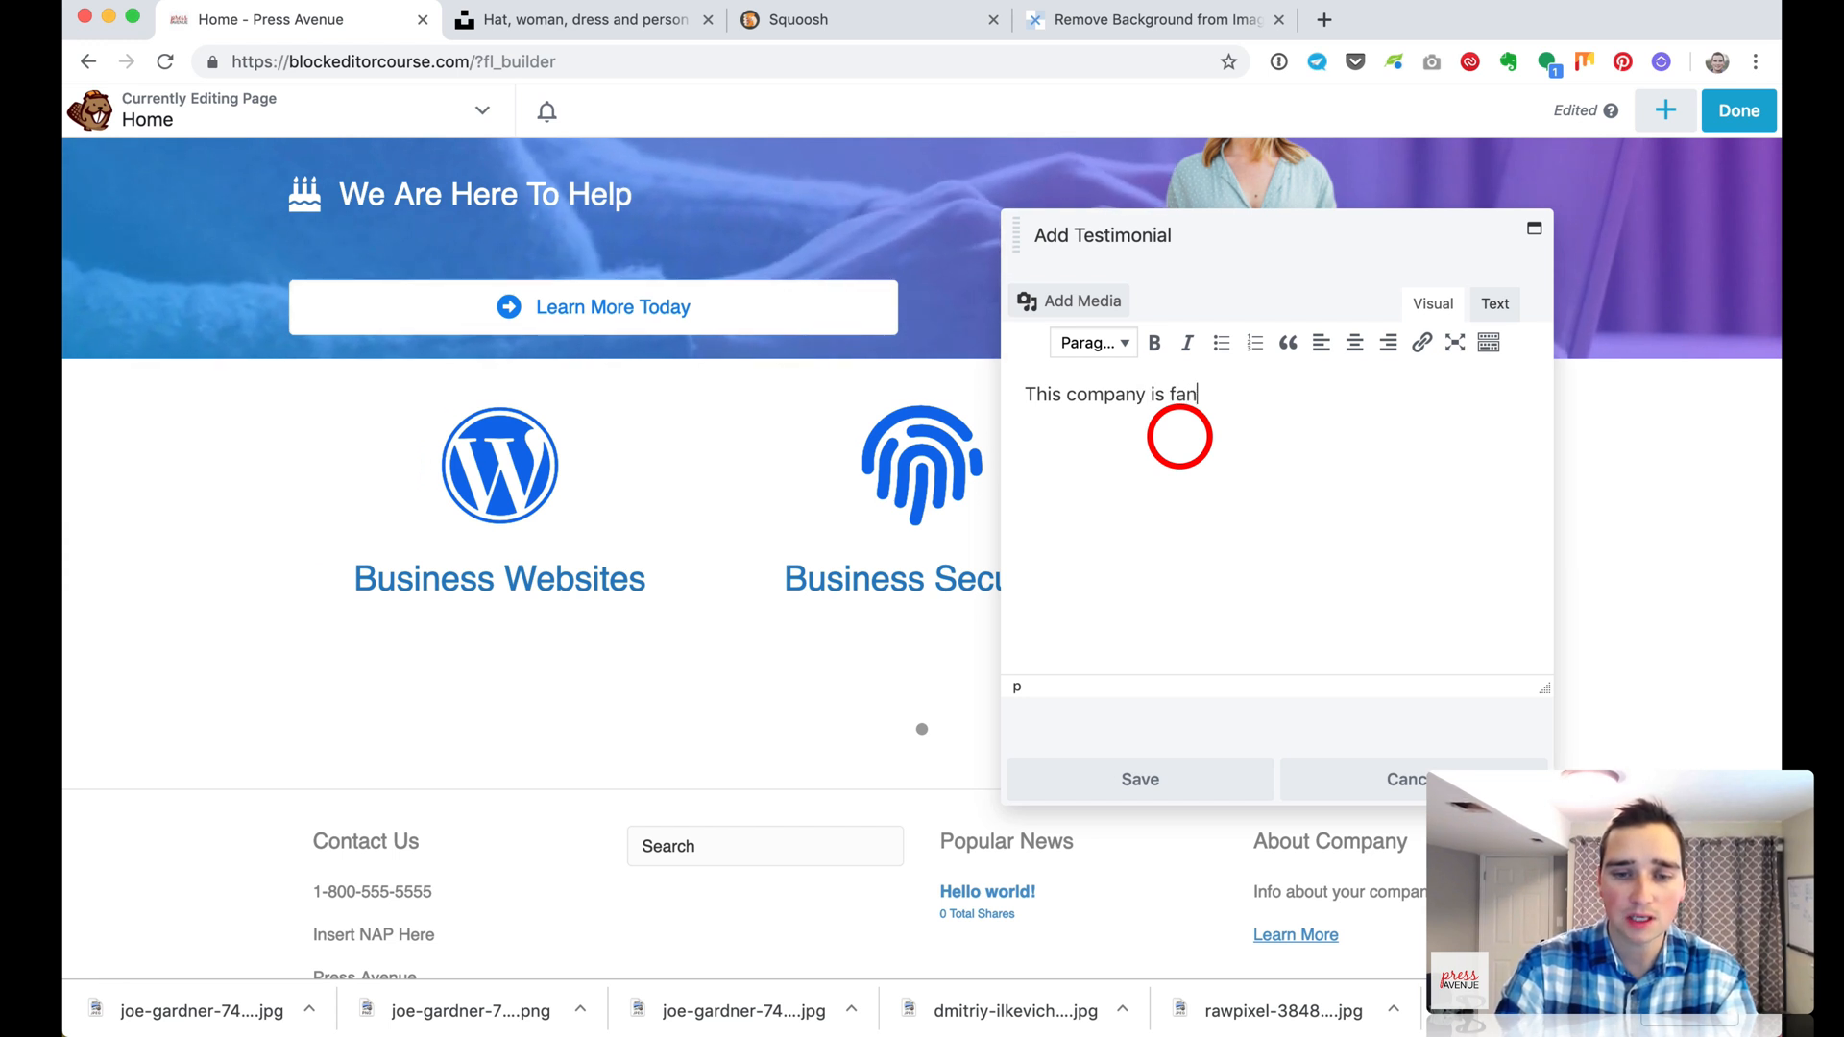
{"action": "type", "text": "tastic. I highly recommend them."}
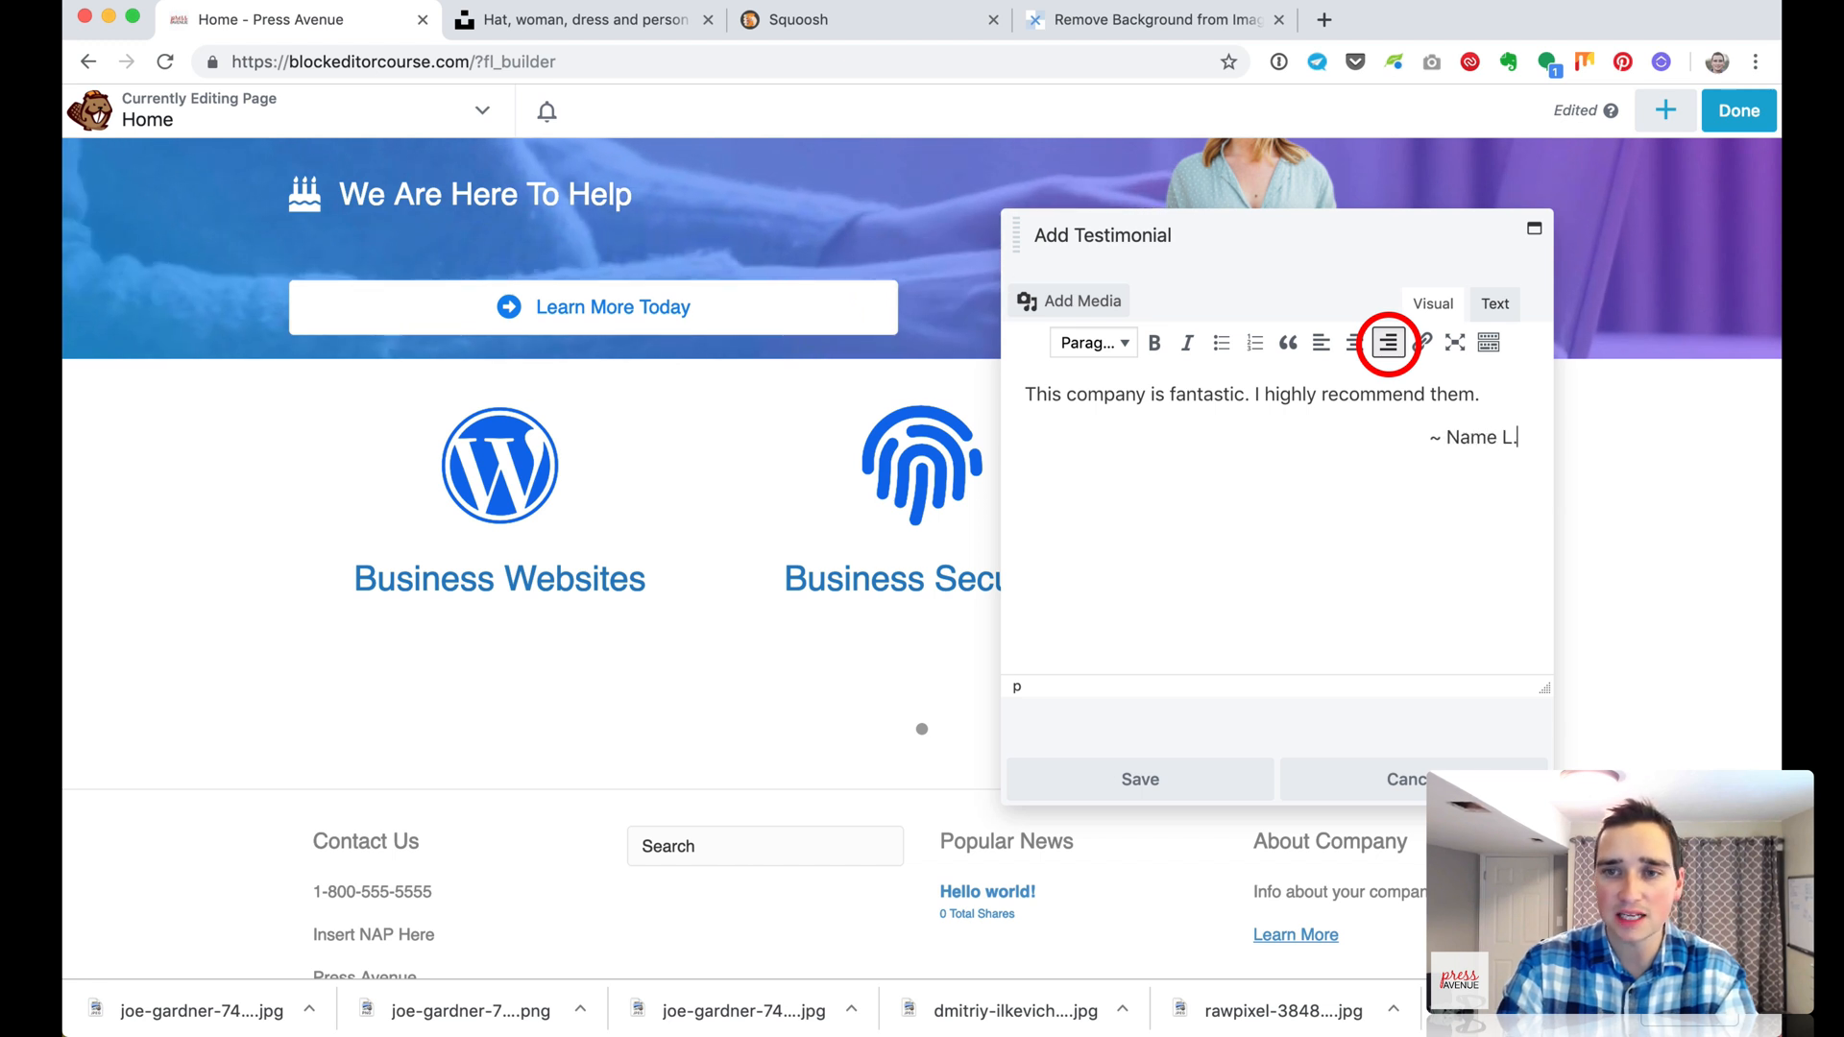
{"action": "left_click", "coordinate": [1224, 778]}
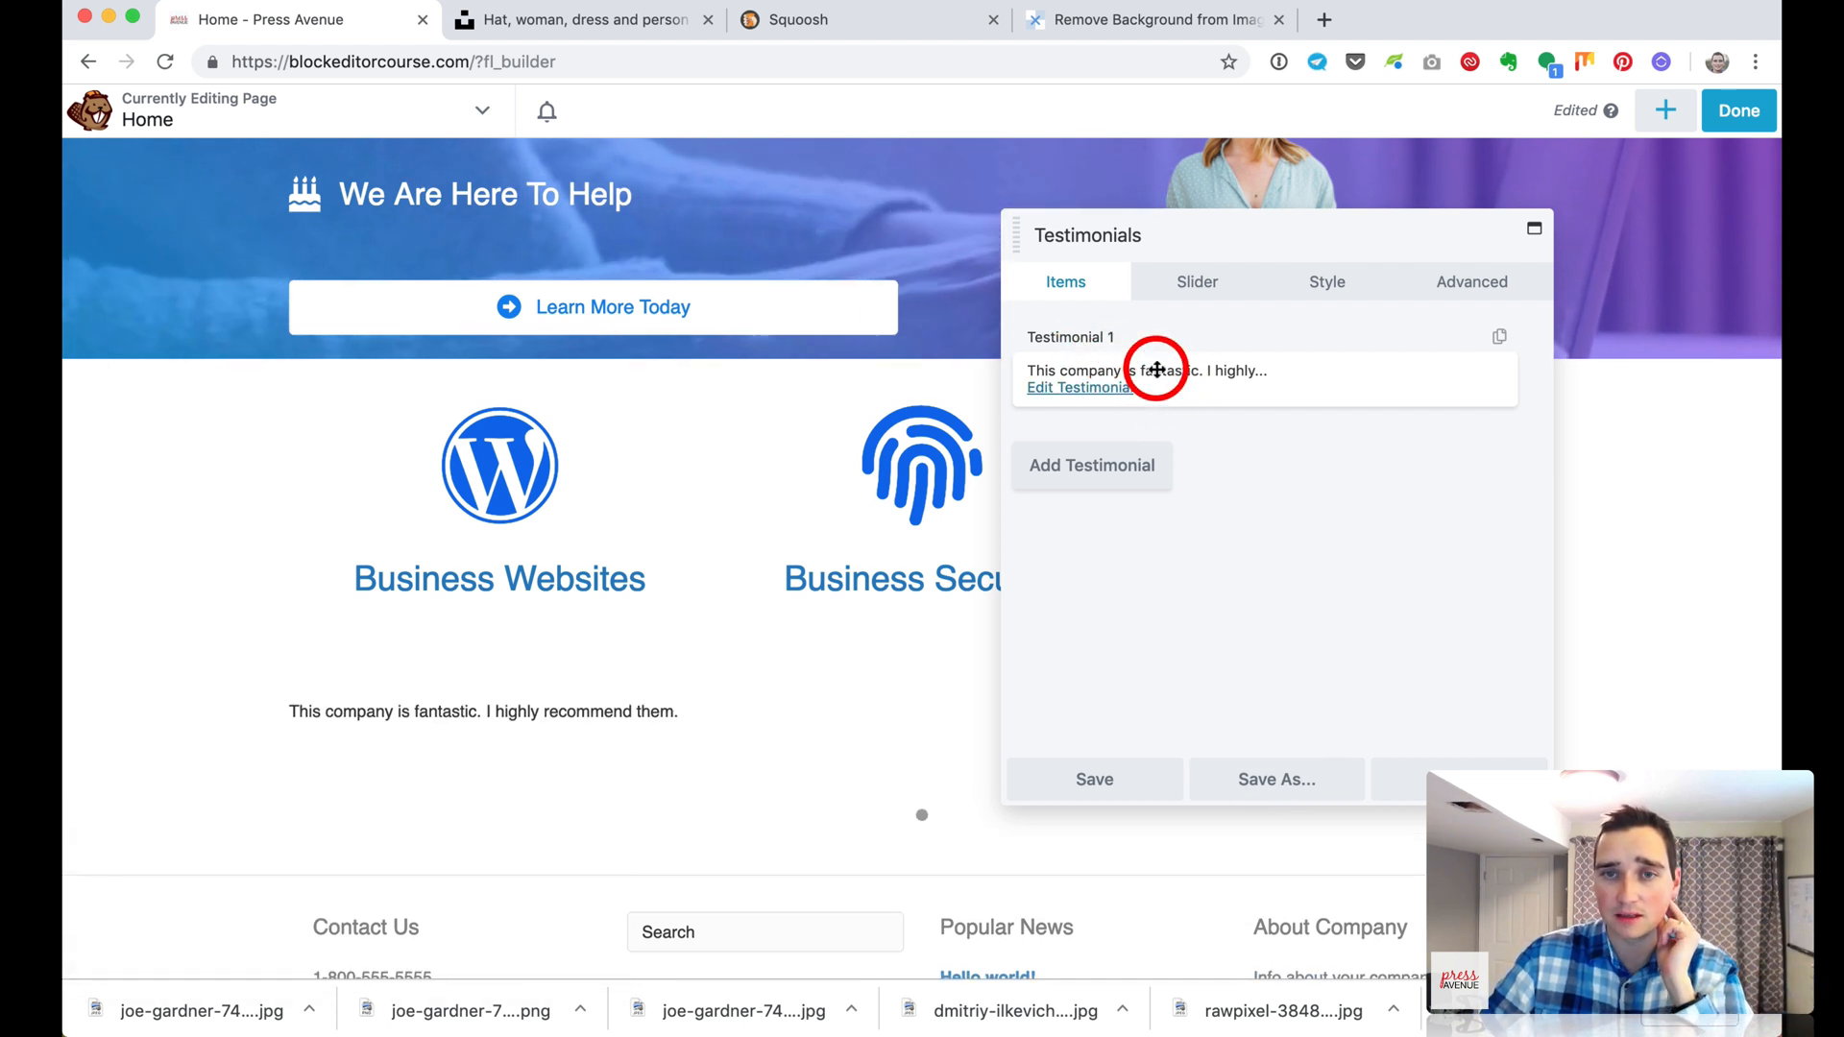
Set the testimonials slider's transition to Fade
{"action": "left_click_drag", "start_coordinate": [1223, 234], "coordinate": [1061, 156]}
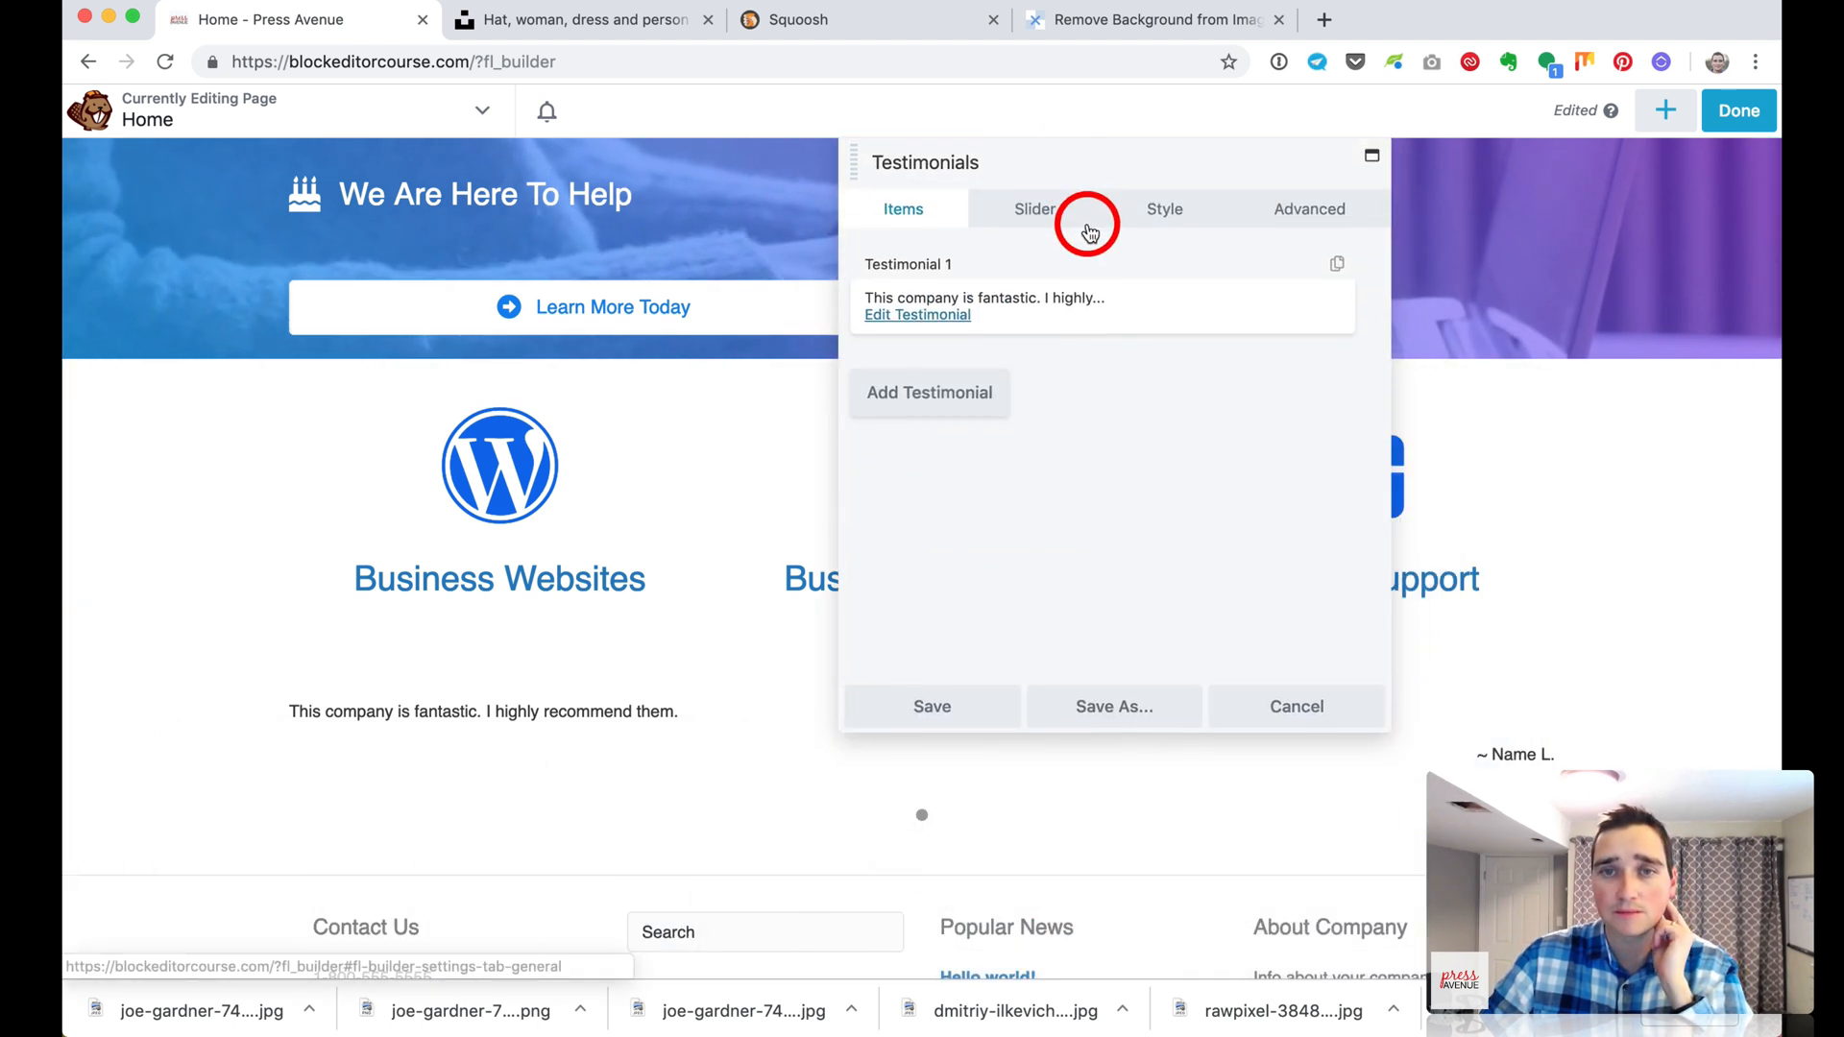
{"action": "left_click", "coordinate": [1042, 215]}
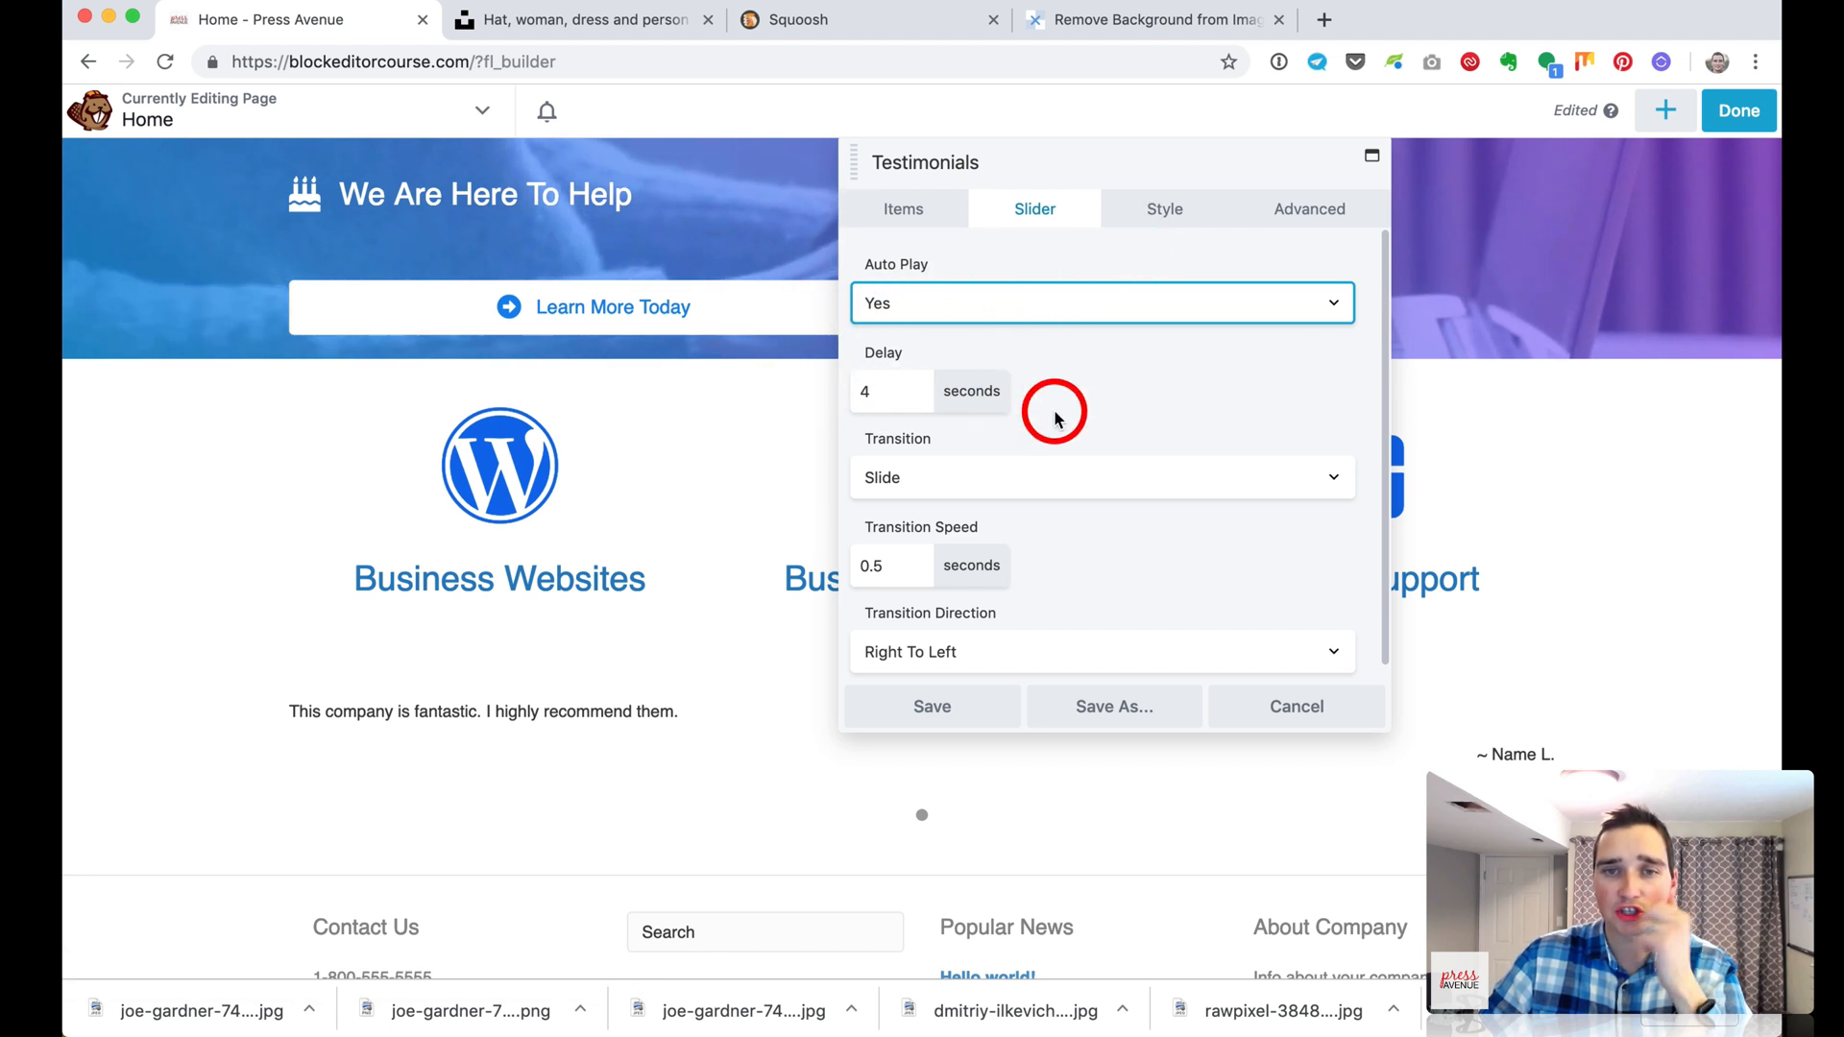
{"action": "scroll", "coordinate": [1057, 423], "scroll_direction": "down", "scroll_amount": 1}
{"action": "left_click", "coordinate": [1049, 475]}
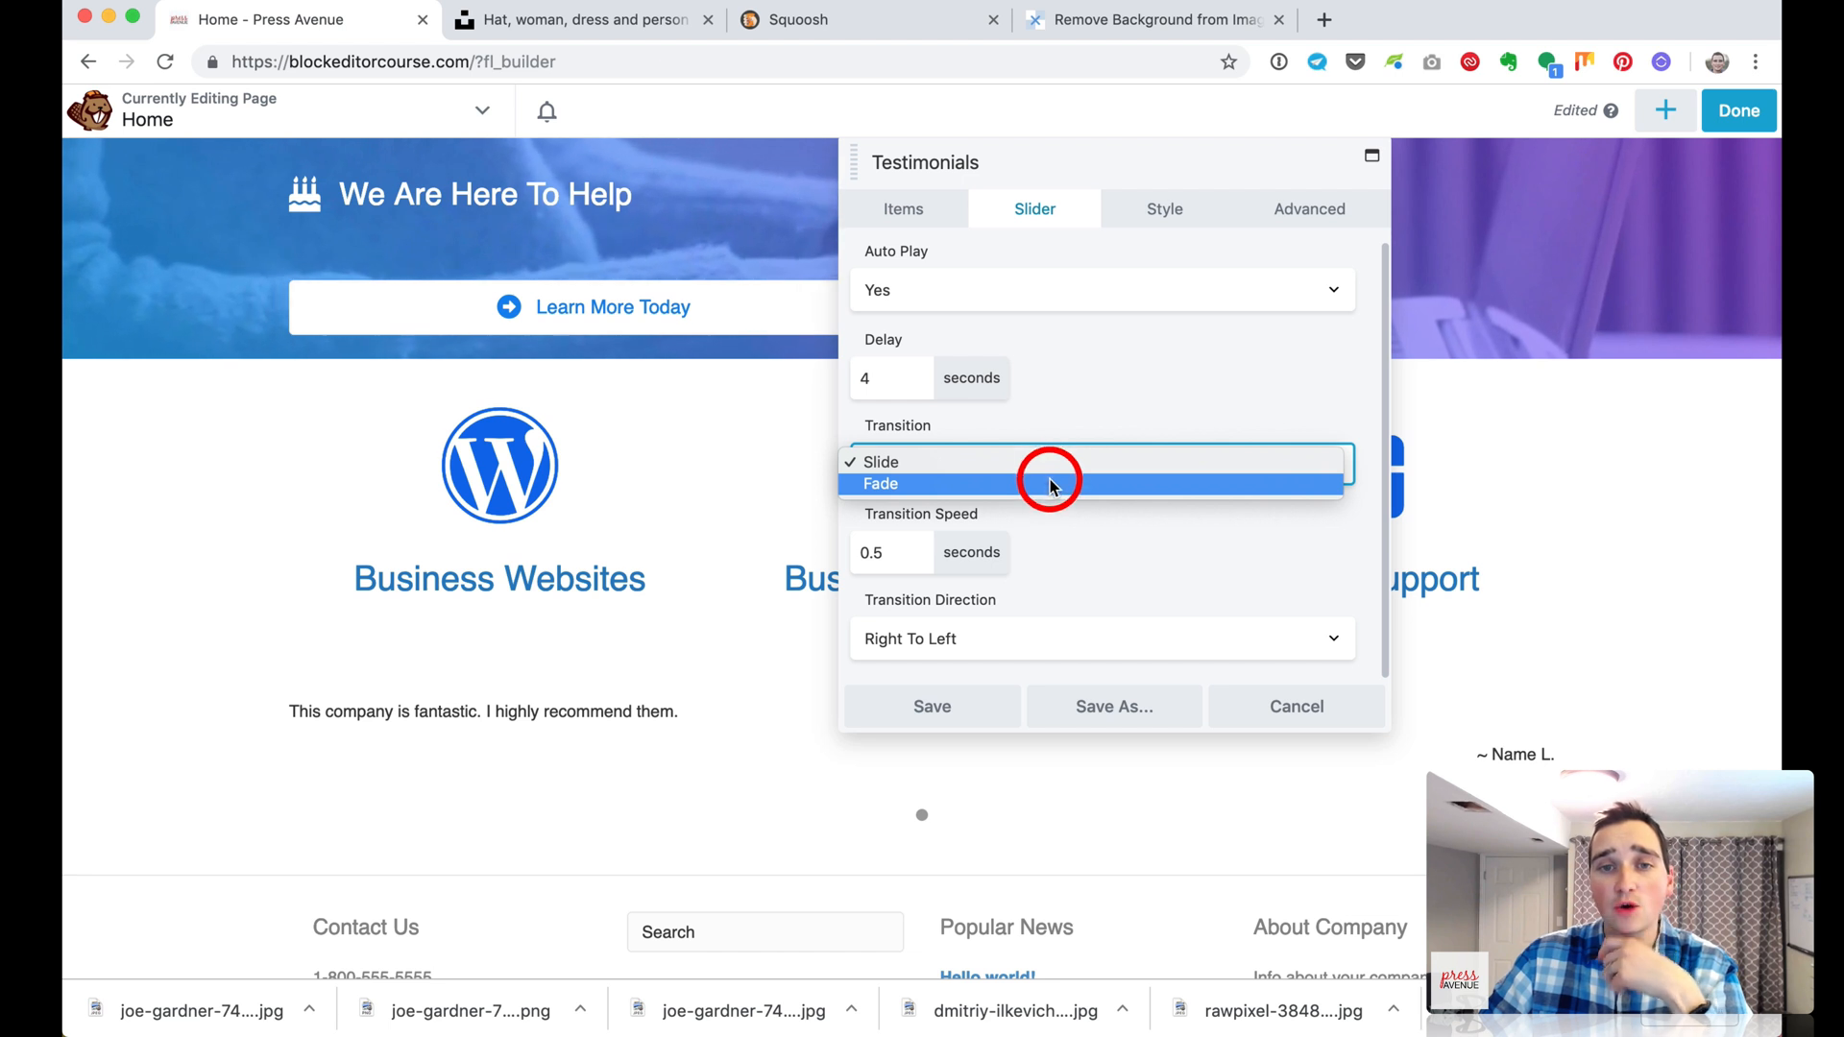
{"action": "left_click", "coordinate": [1051, 485]}
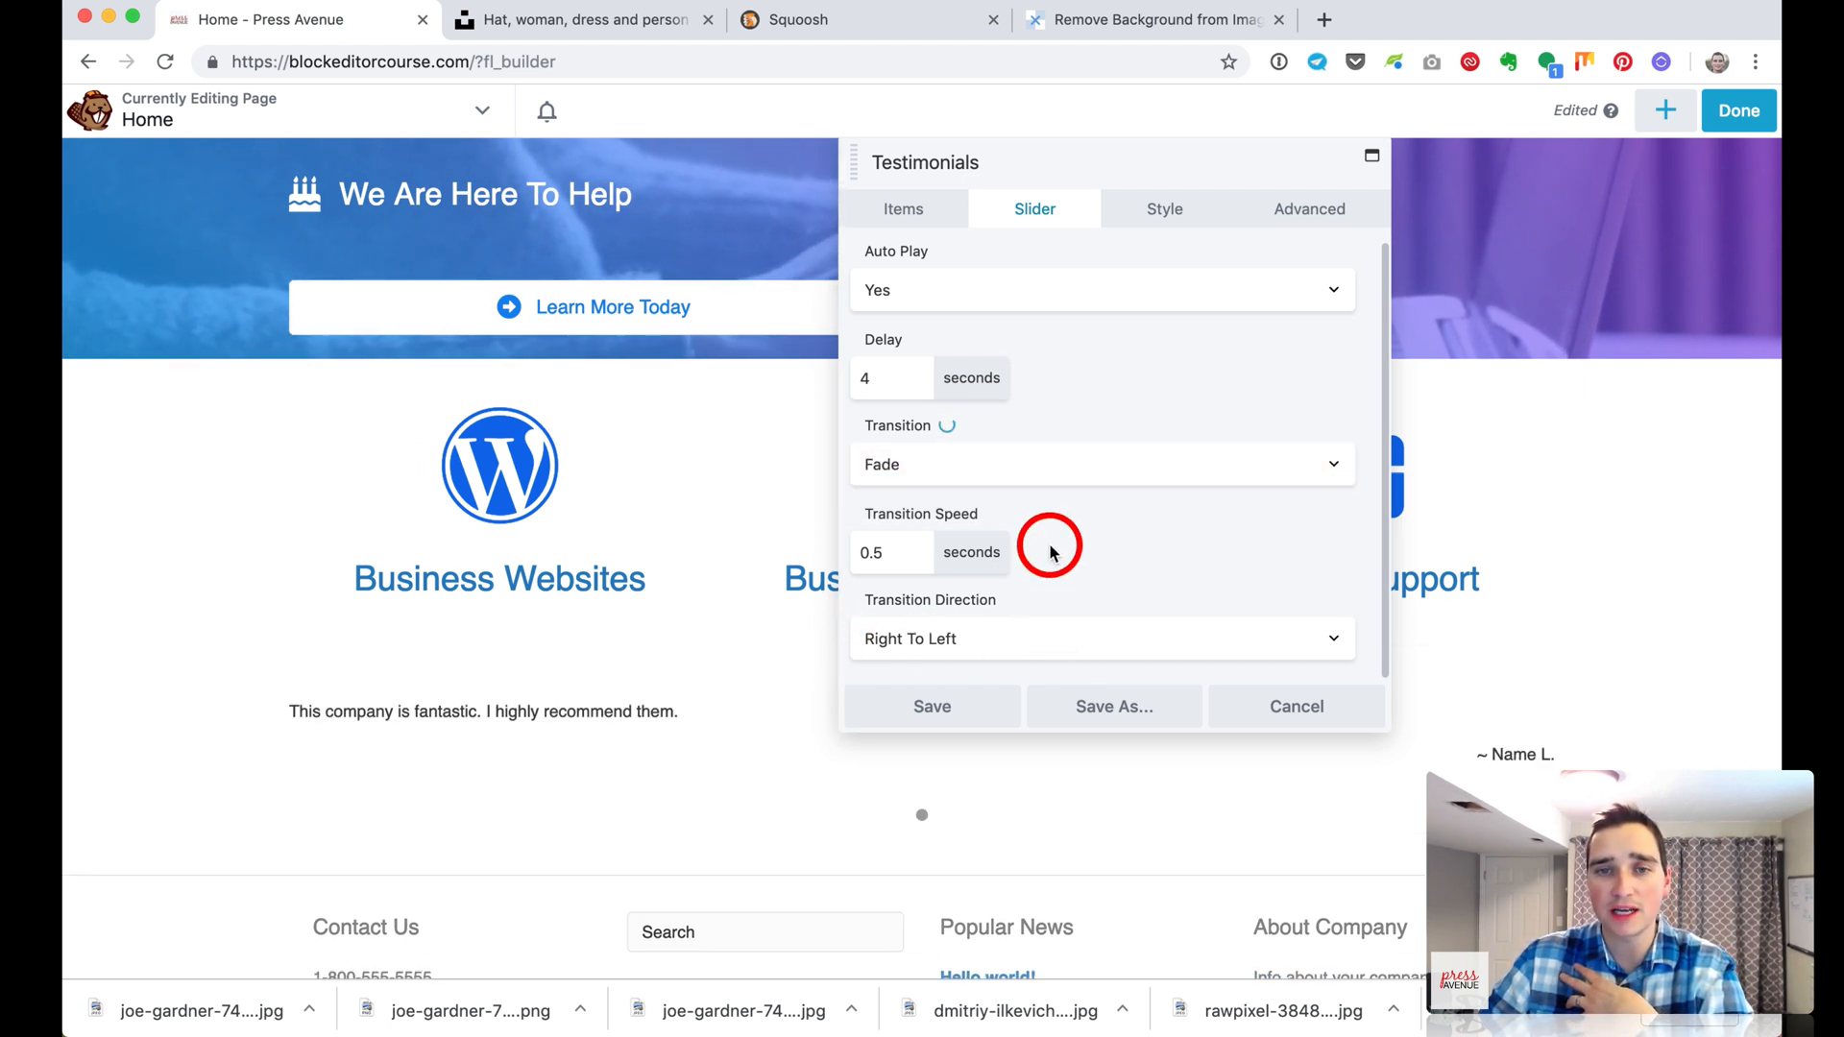
Try the Compact layout for the testimonials module and return it to Wide
{"action": "left_click", "coordinate": [1157, 216]}
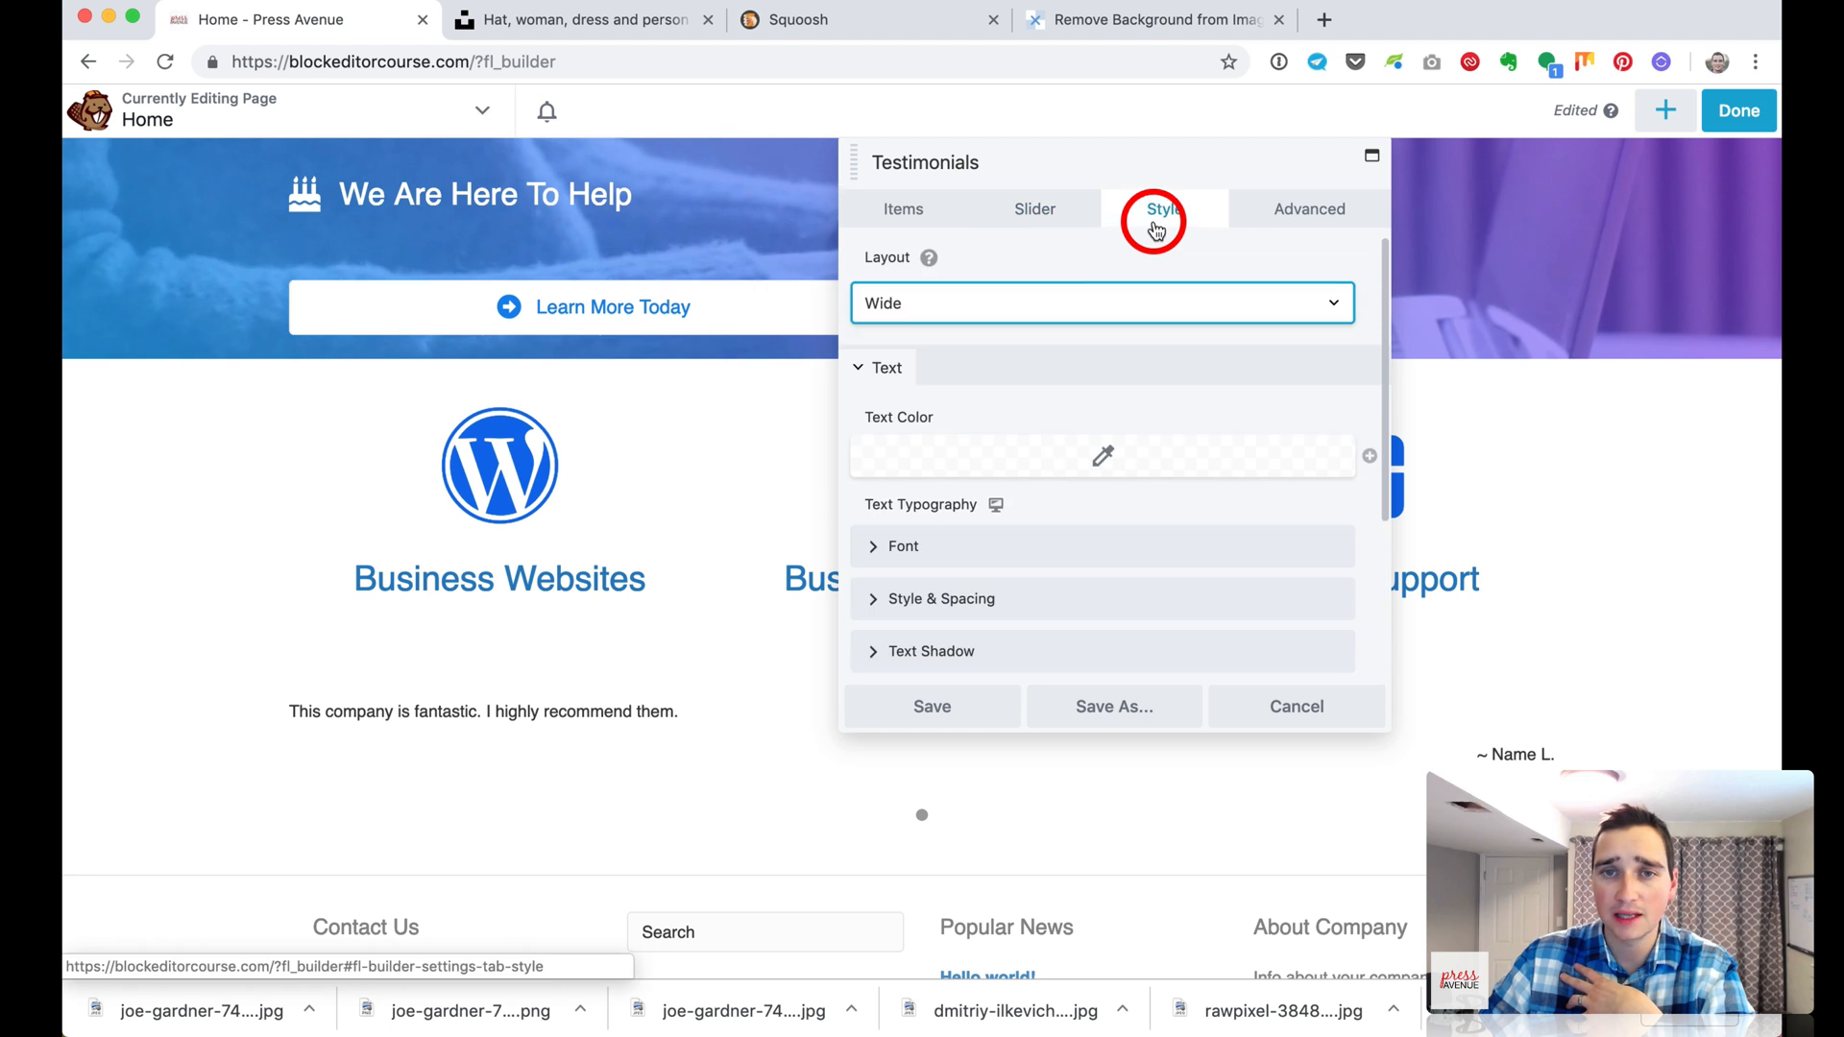
{"action": "left_click", "coordinate": [1054, 305]}
{"action": "left_click", "coordinate": [1054, 318]}
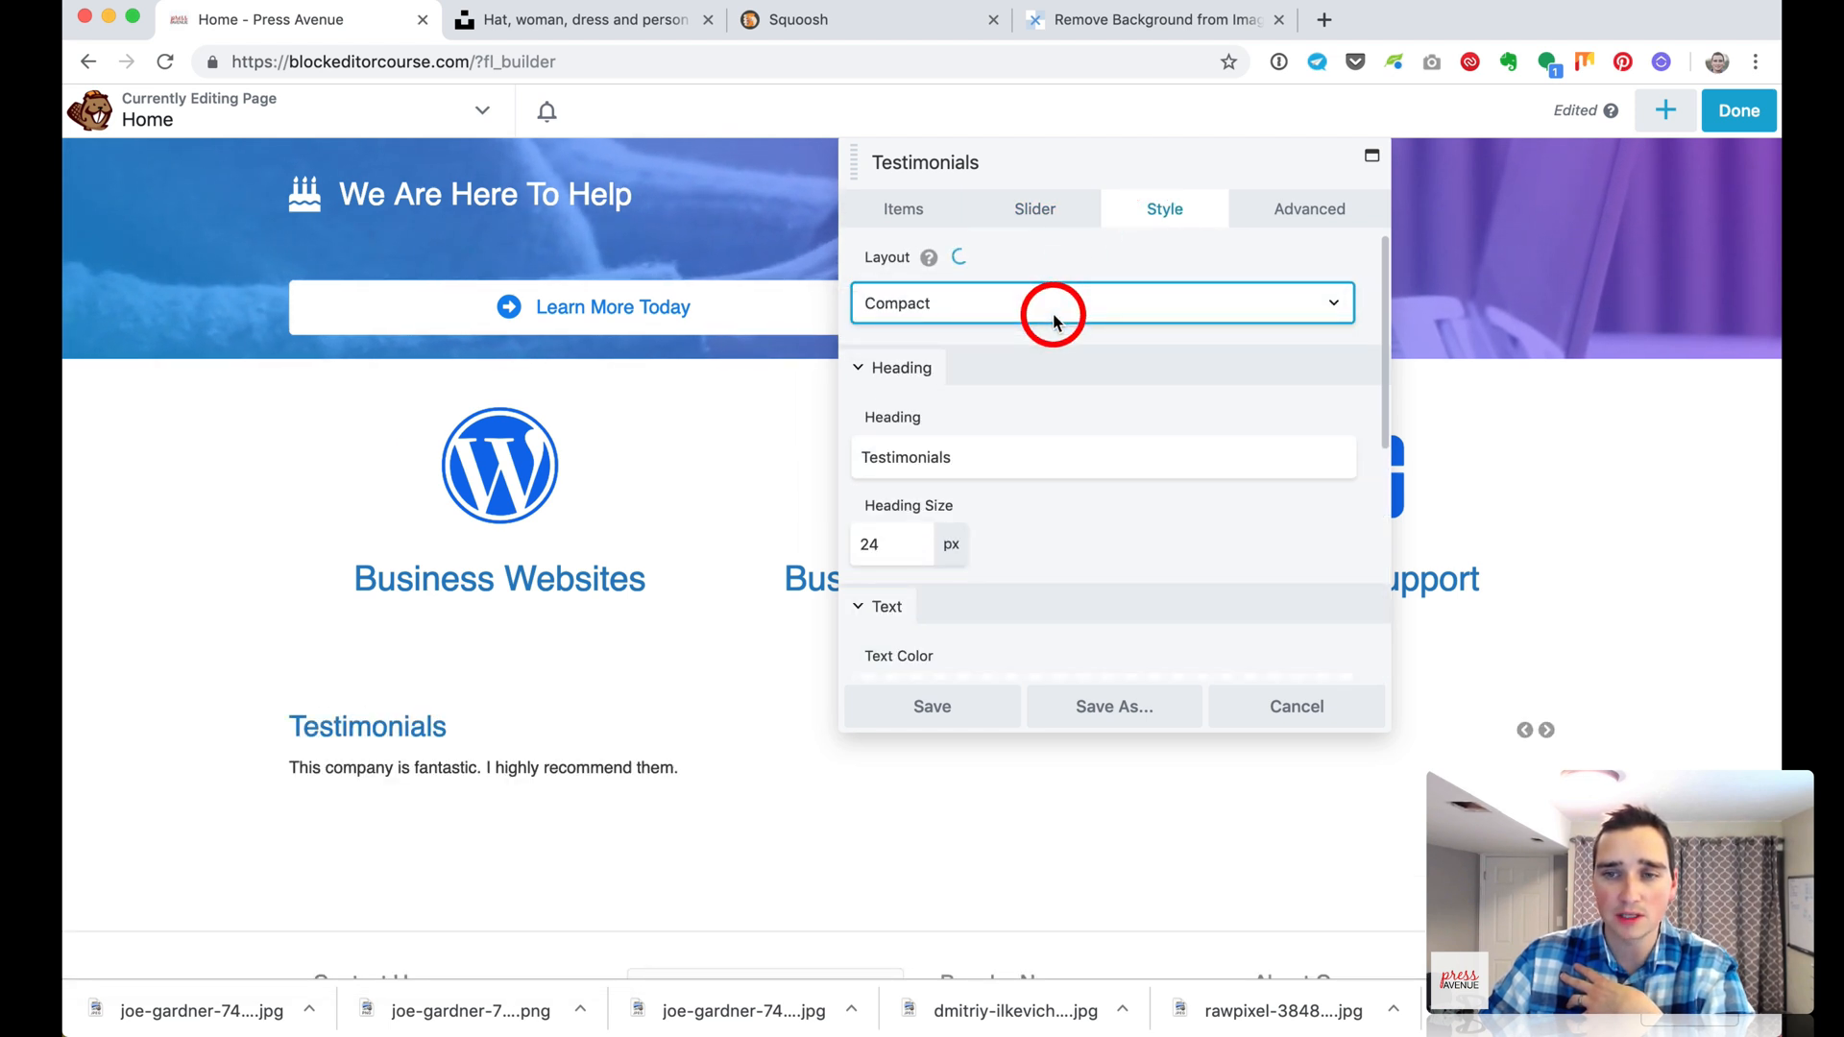
{"action": "left_click", "coordinate": [1053, 317]}
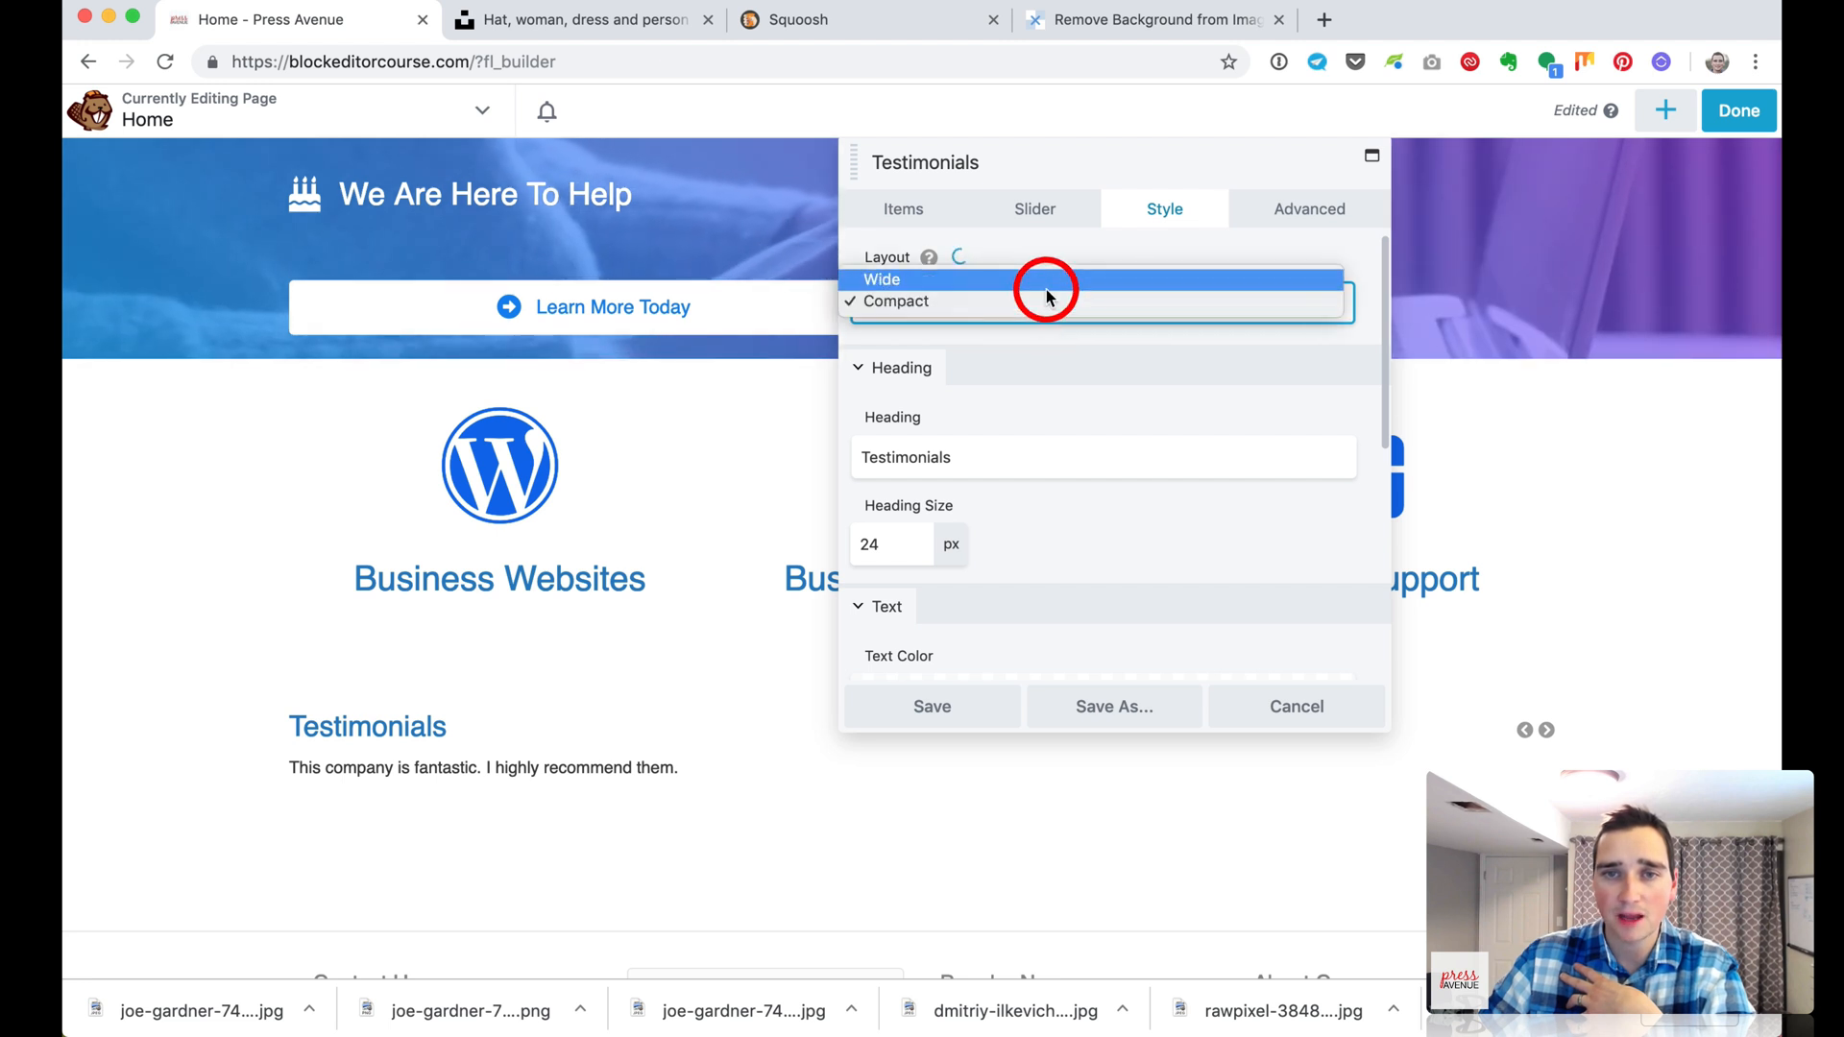
{"action": "left_click", "coordinate": [1047, 280]}
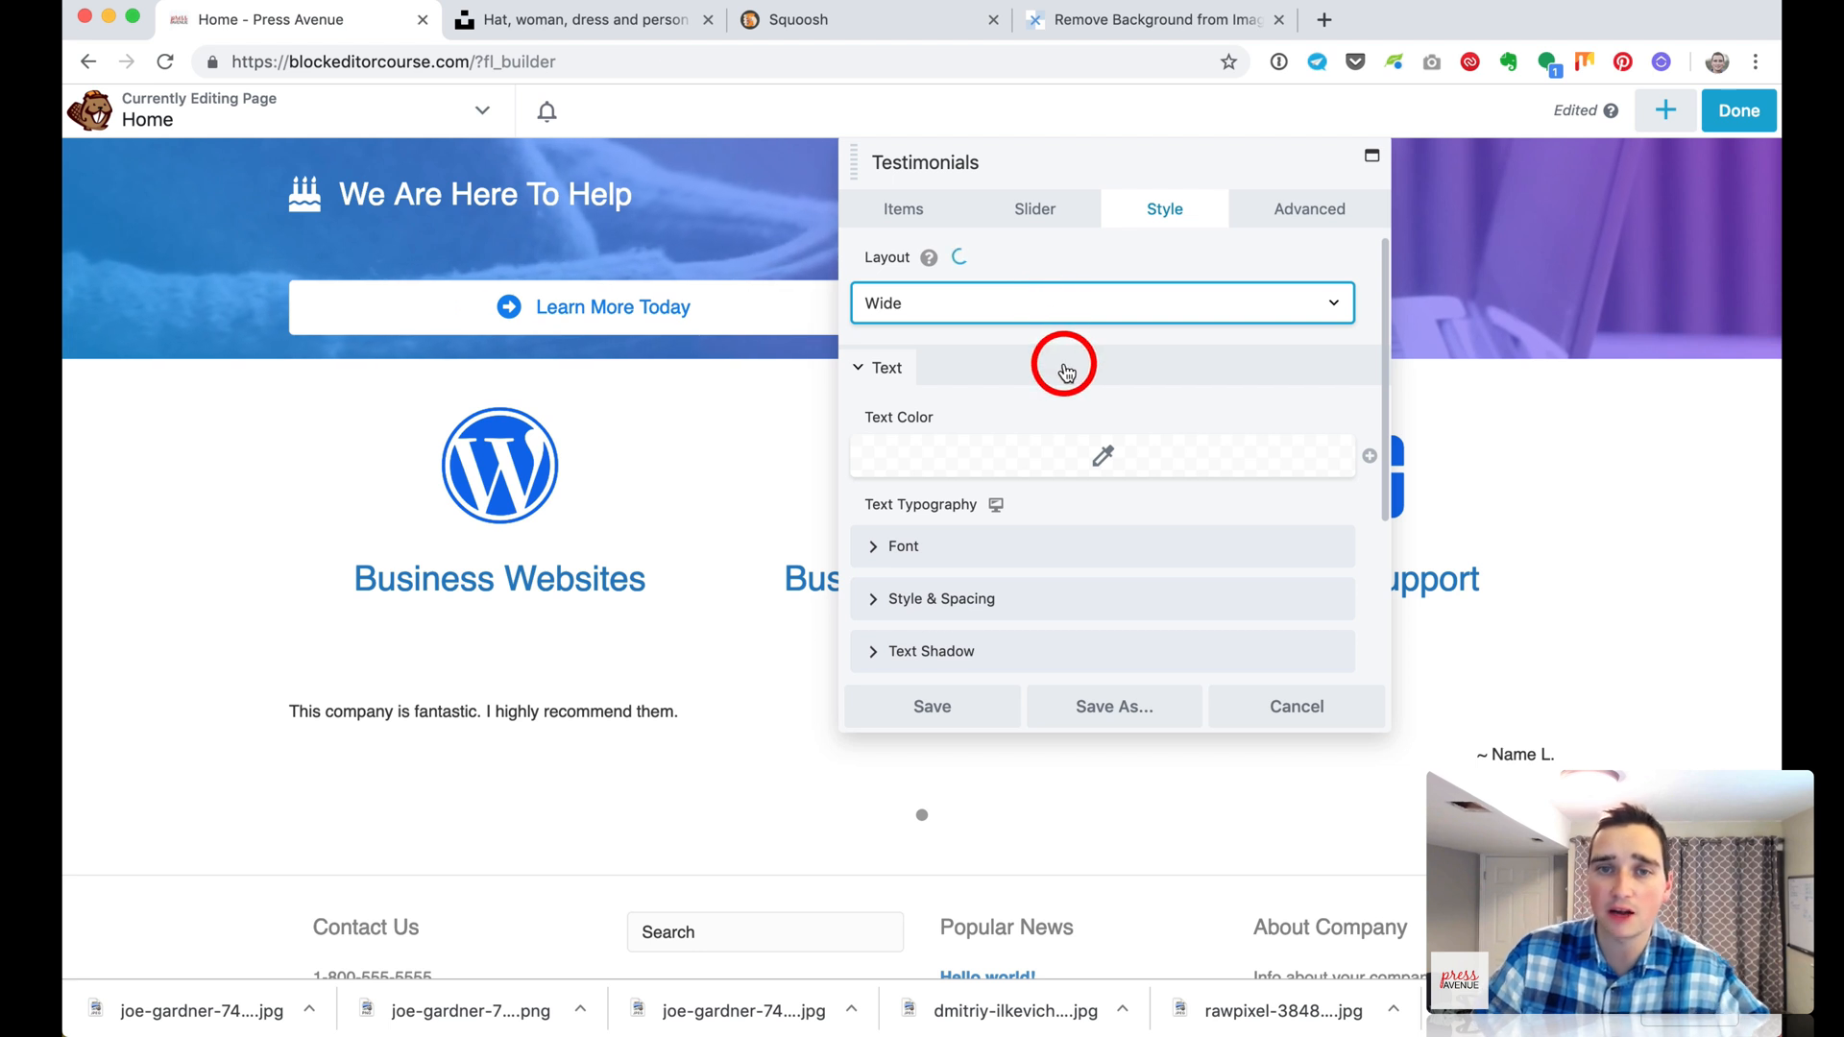
Center the testimonial text and enlarge its font to slightly less than 26 px
{"action": "scroll", "coordinate": [1104, 507], "scroll_direction": "down", "scroll_amount": 3}
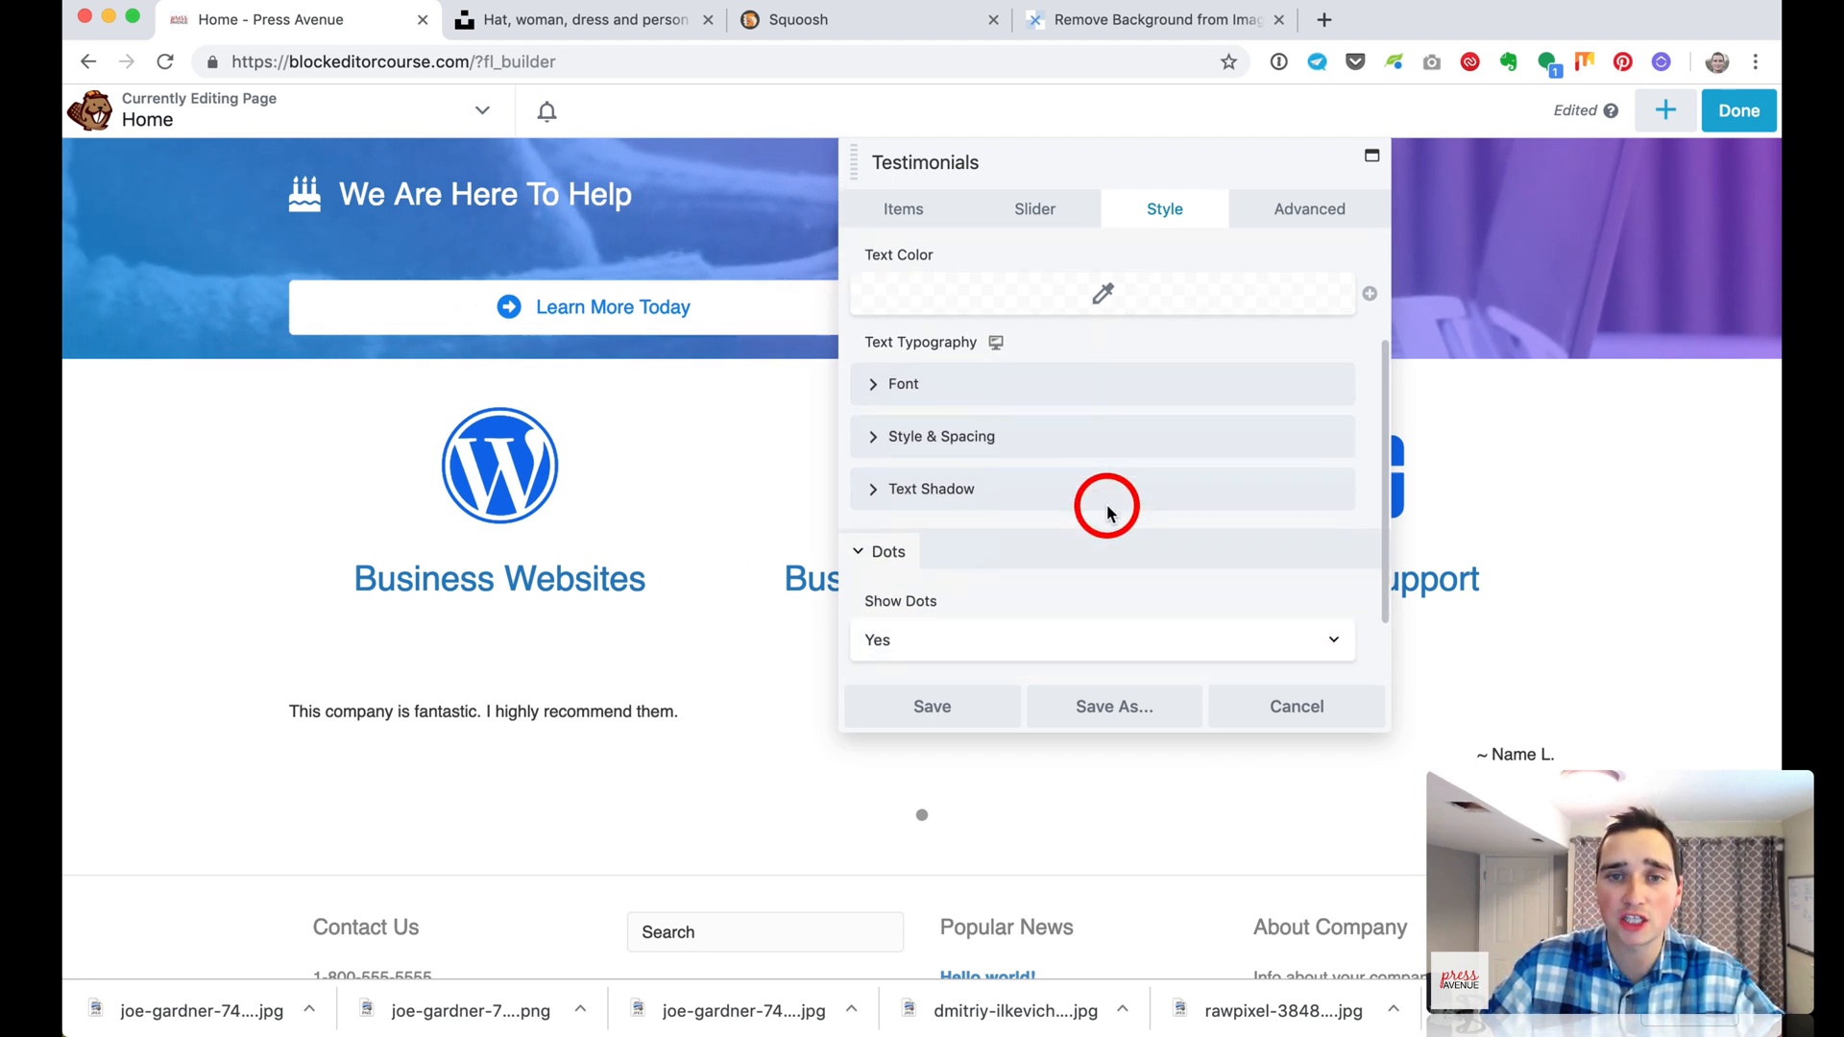
{"action": "left_click", "coordinate": [976, 357]}
{"action": "left_click", "coordinate": [897, 514]}
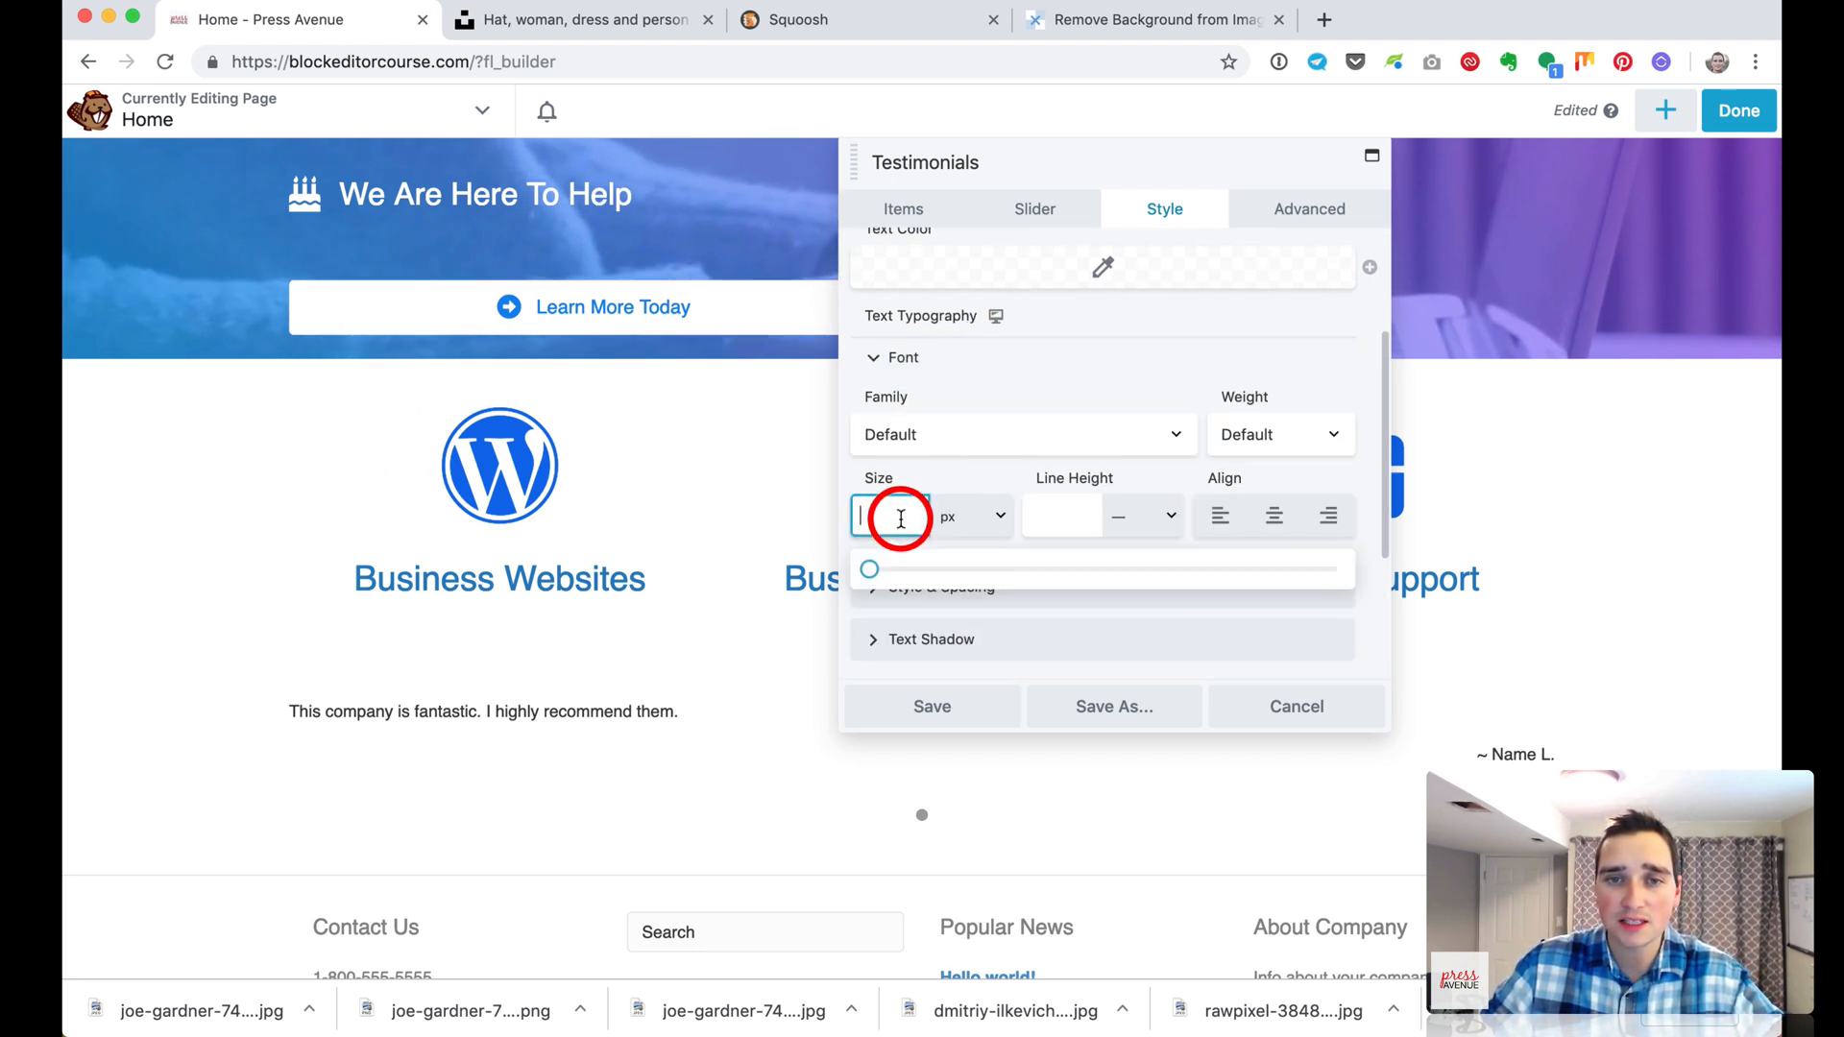
{"action": "left_click_drag", "start_coordinate": [889, 569], "coordinate": [989, 573]}
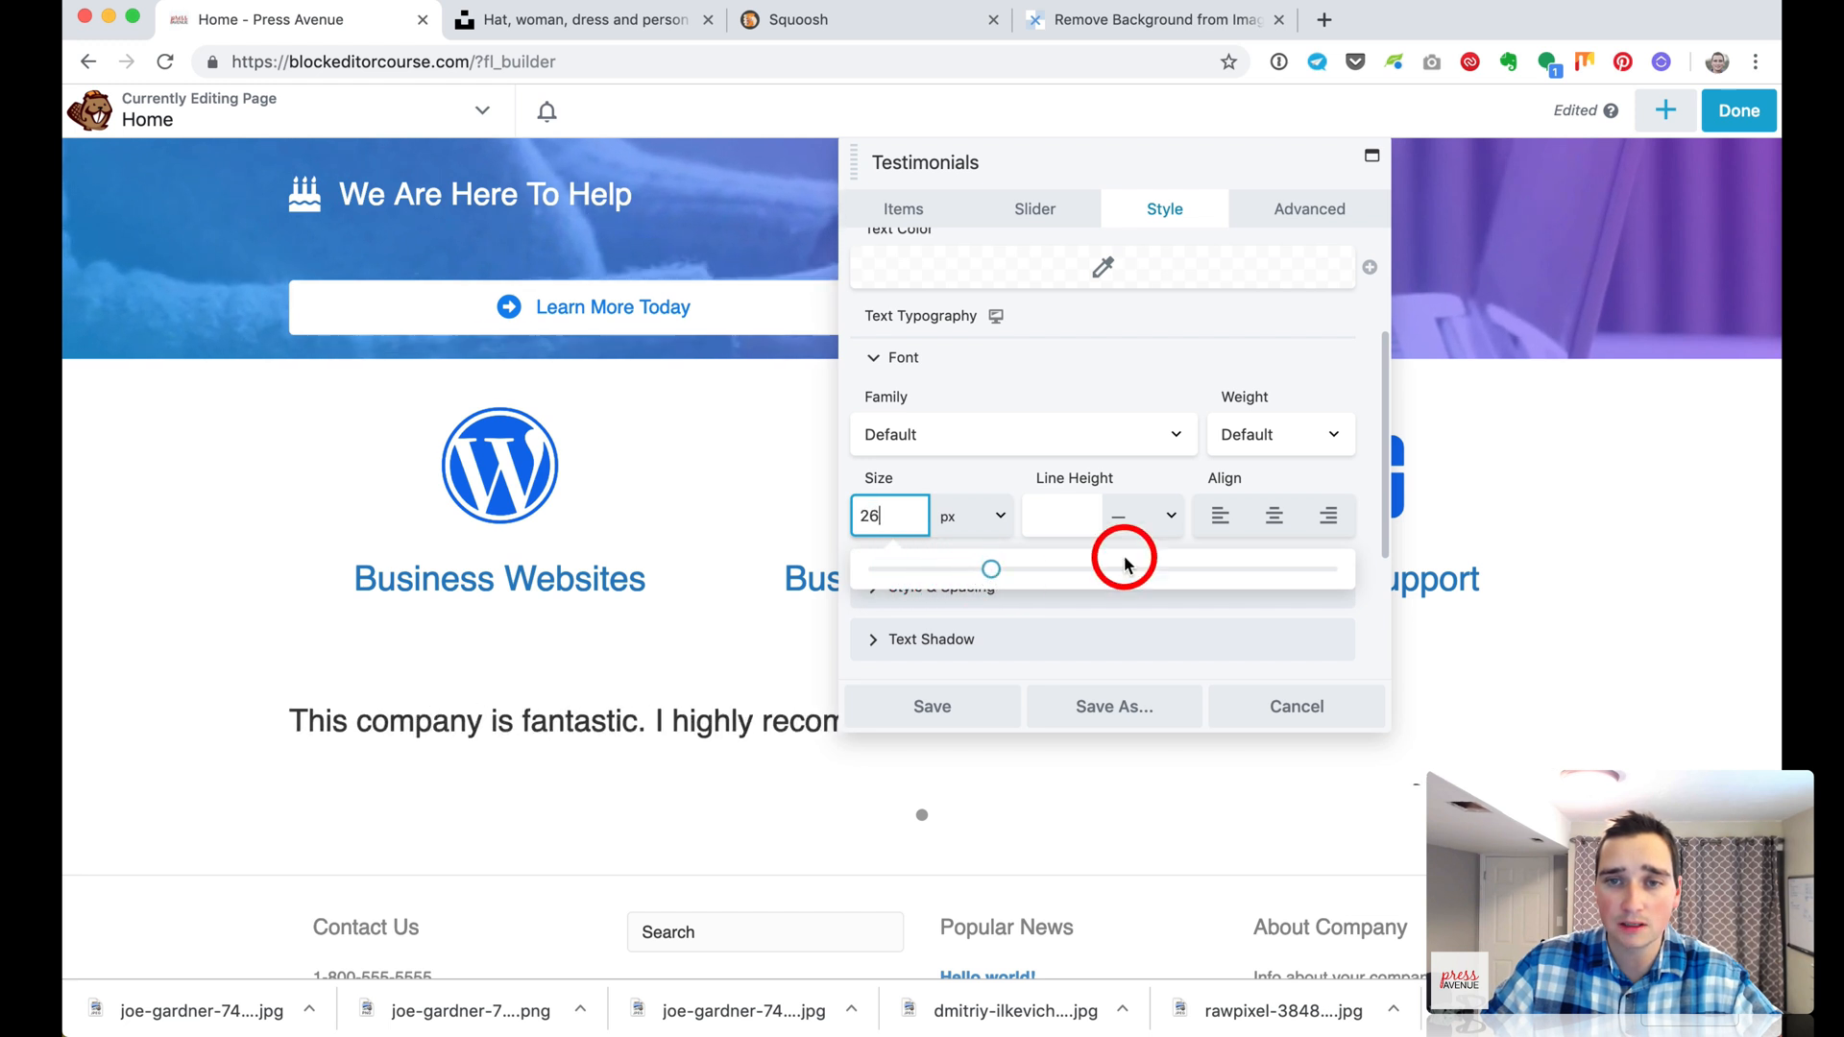
{"action": "left_click", "coordinate": [1284, 519]}
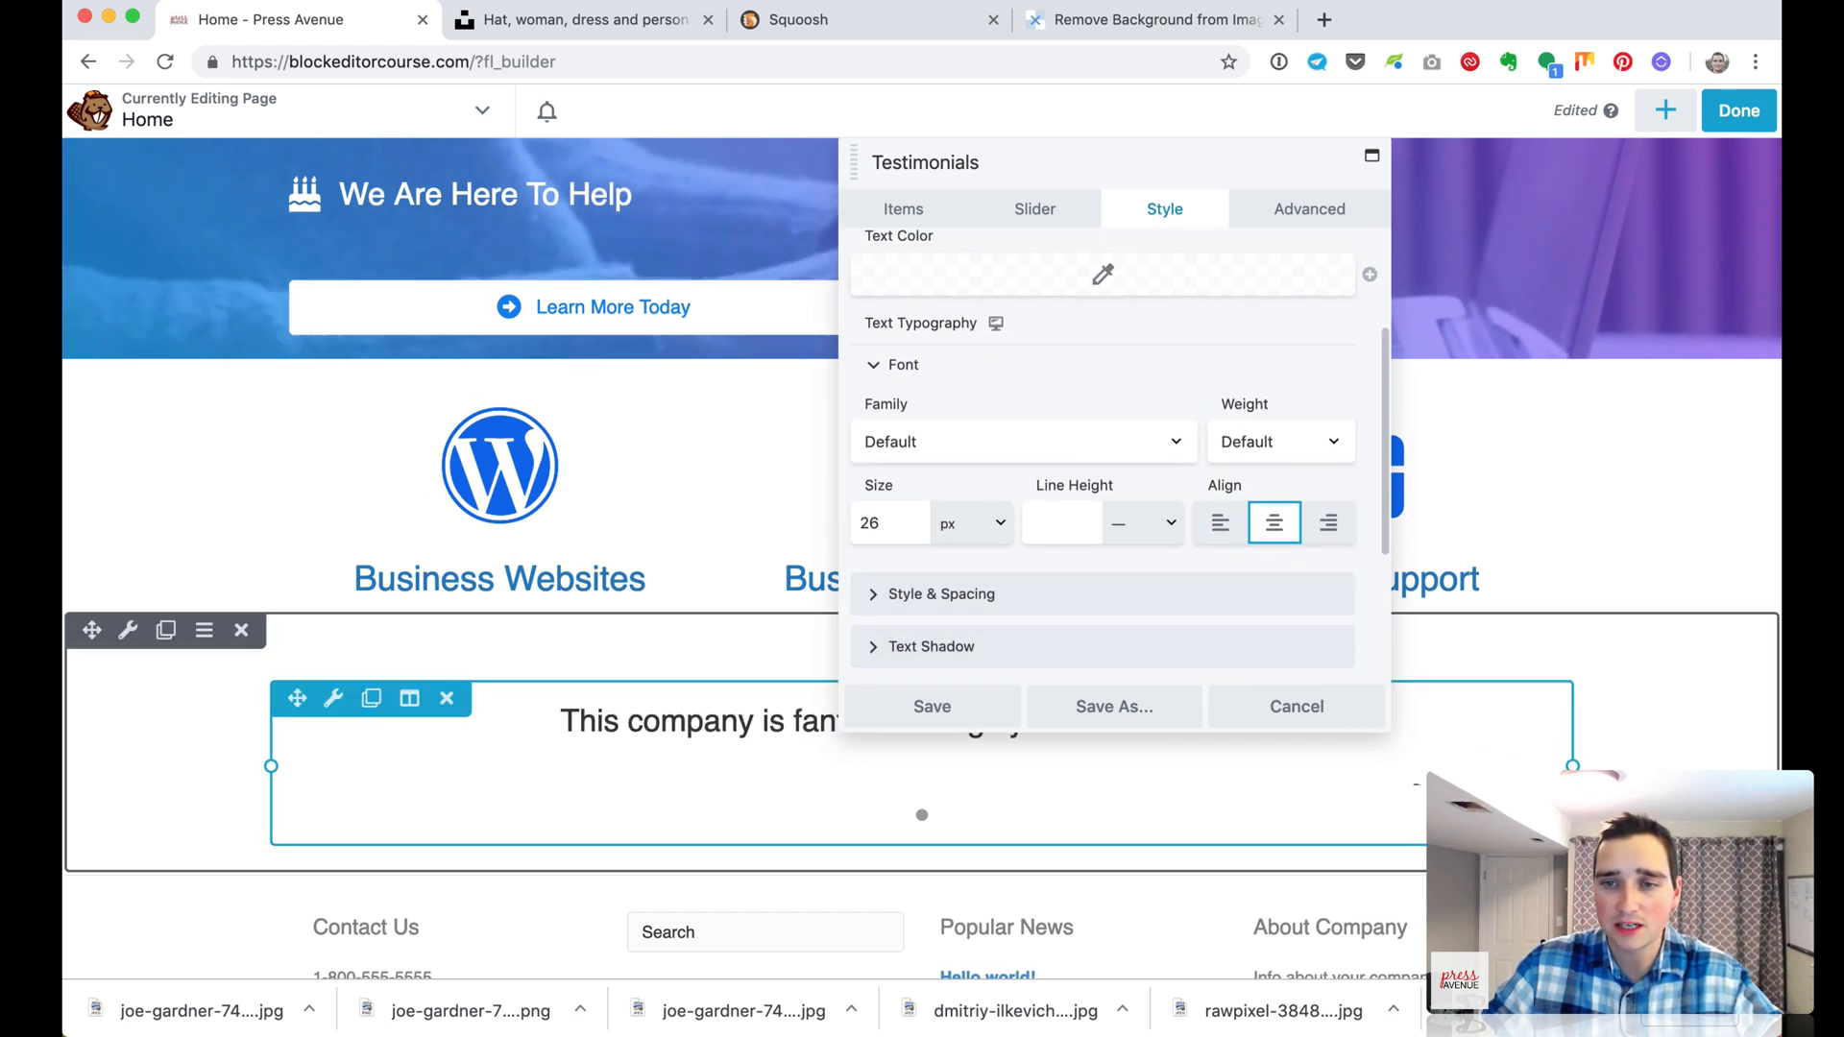
{"action": "left_click", "coordinate": [1090, 531]}
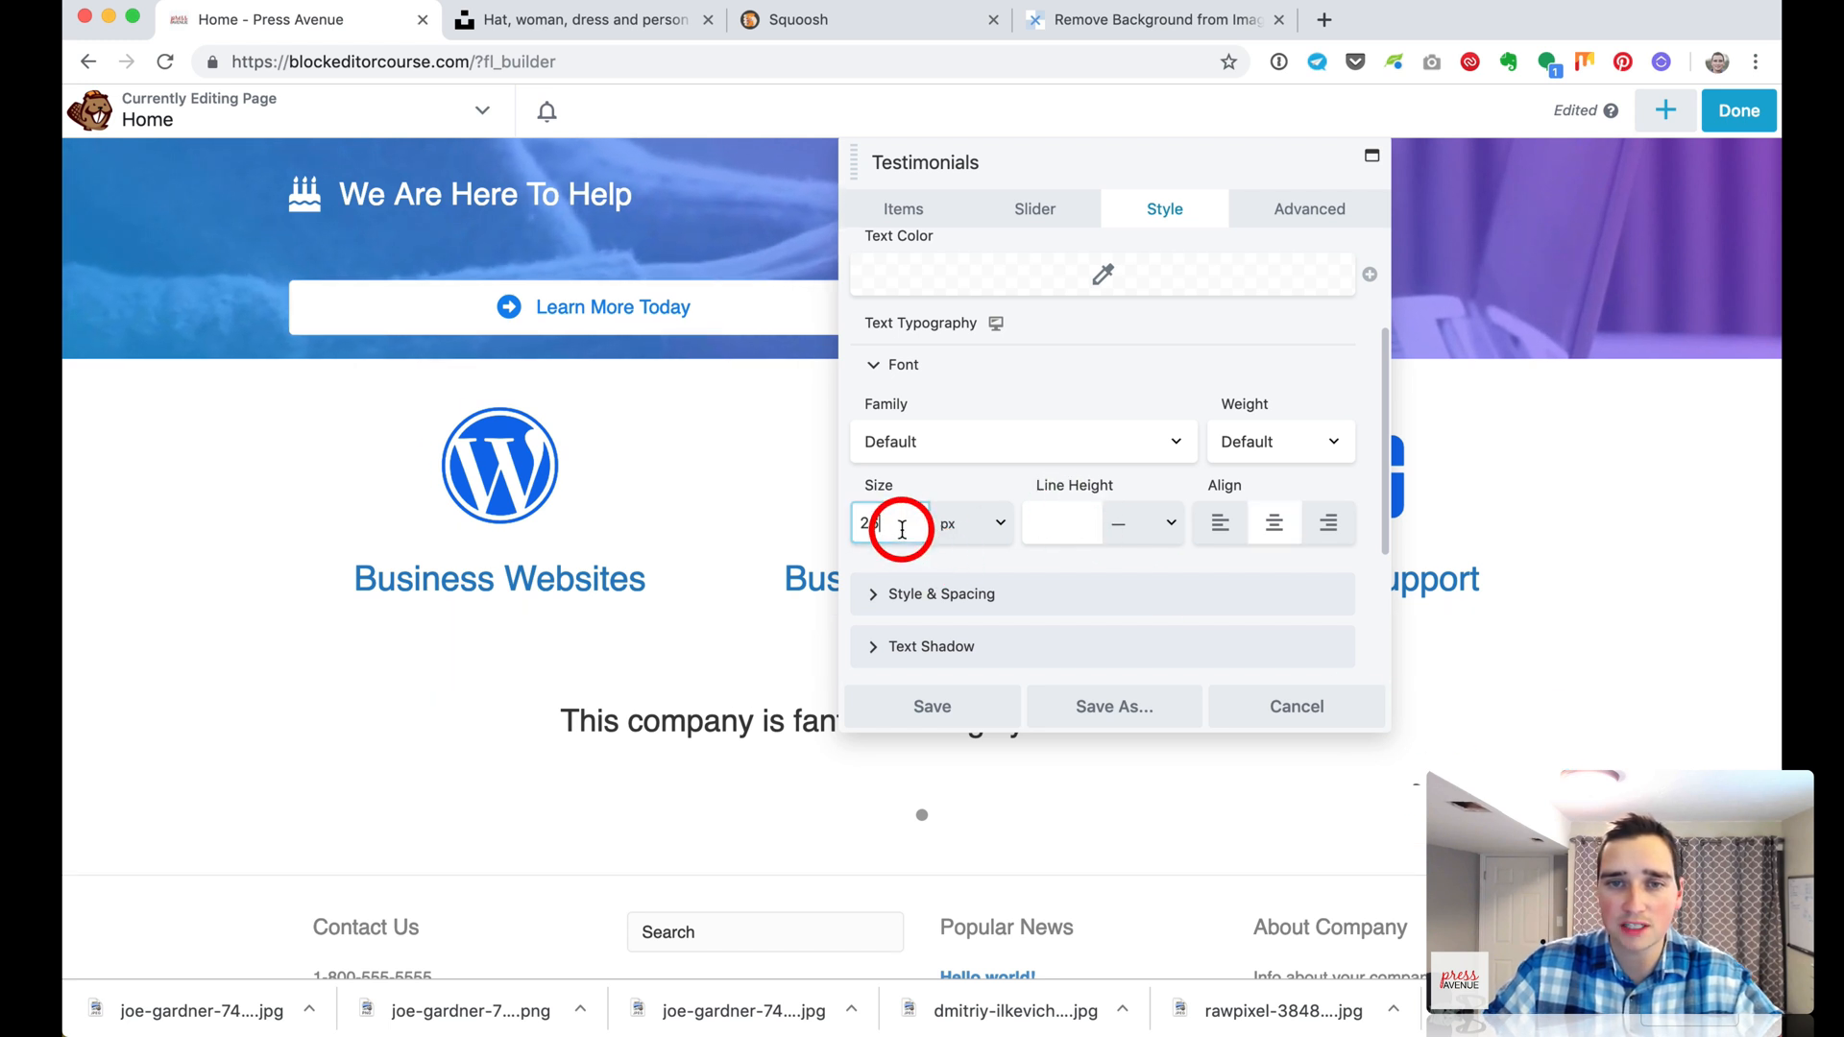
{"action": "mouse_move", "coordinate": [1006, 585]}
{"action": "left_mouse_down"}
{"action": "mouse_move", "coordinate": [958, 577]}
{"action": "mouse_move", "coordinate": [973, 574]}
{"action": "left_mouse_up"}
Center the "~ Name L." line in the first testimonial and save that testimonial
{"action": "left_click", "coordinate": [920, 217]}
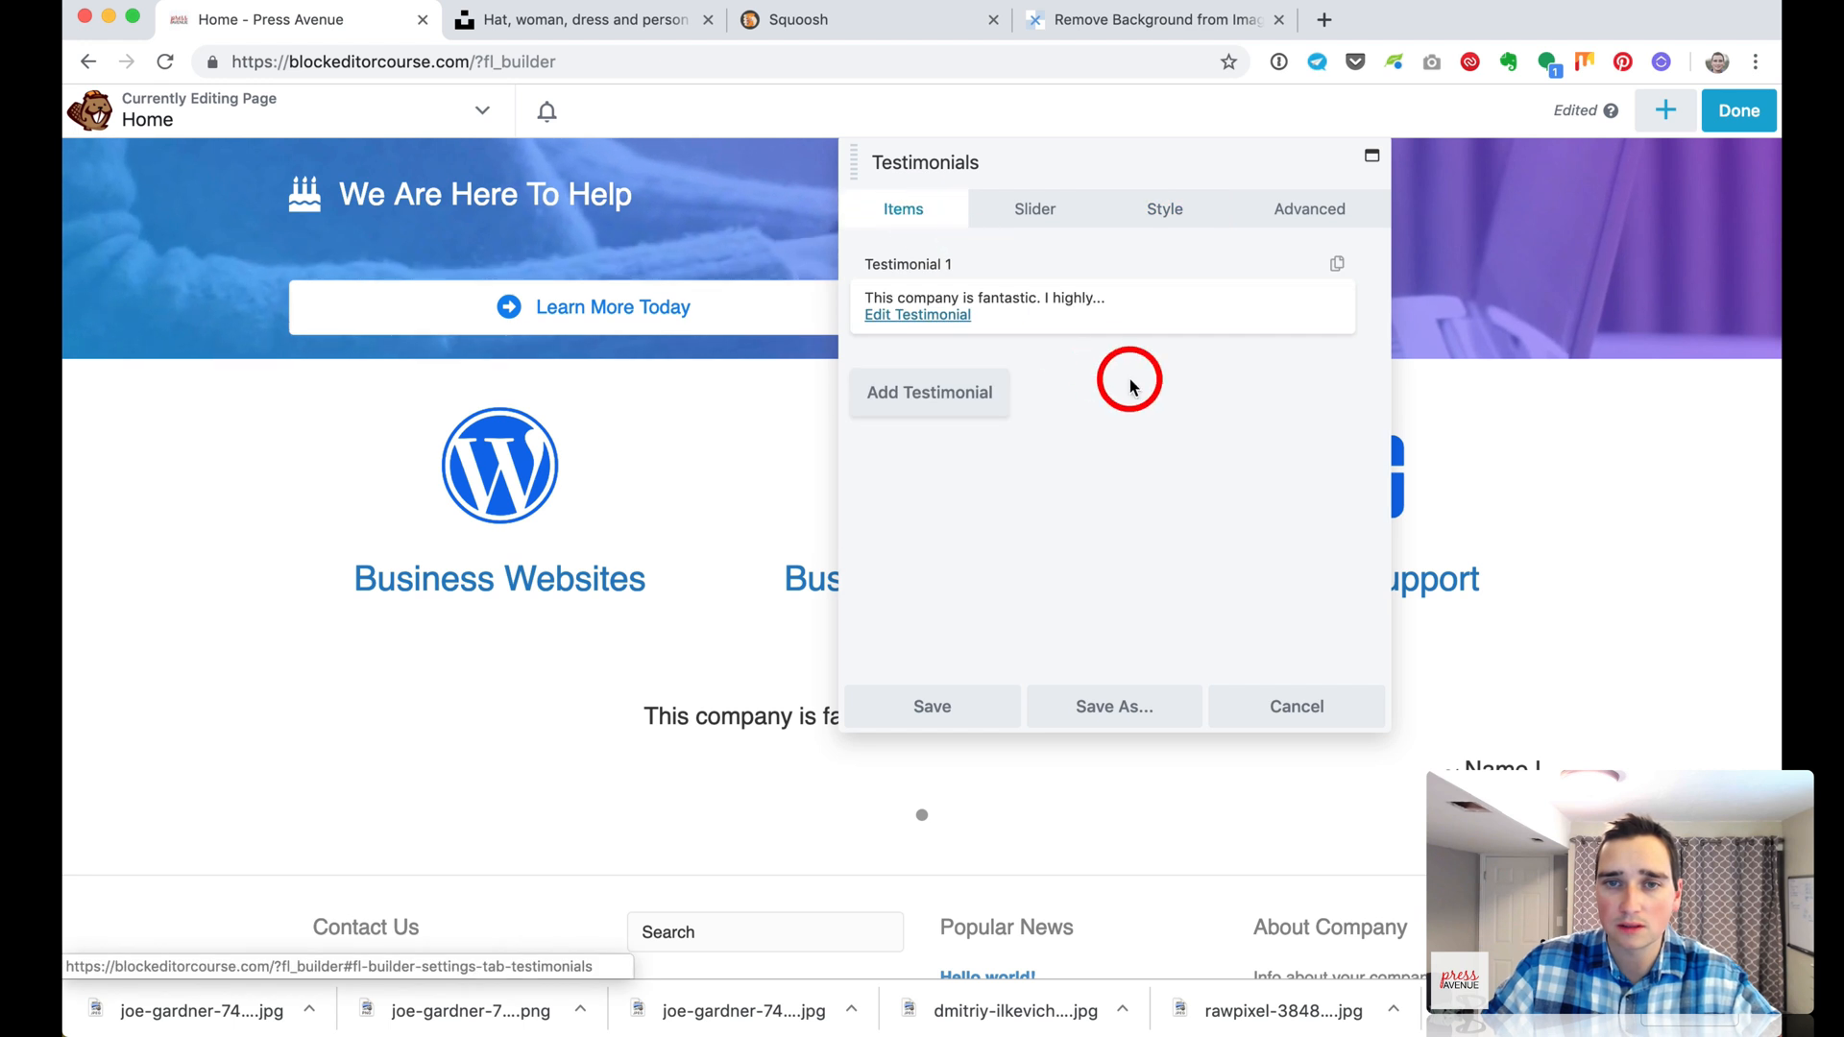
{"action": "left_click", "coordinate": [931, 314]}
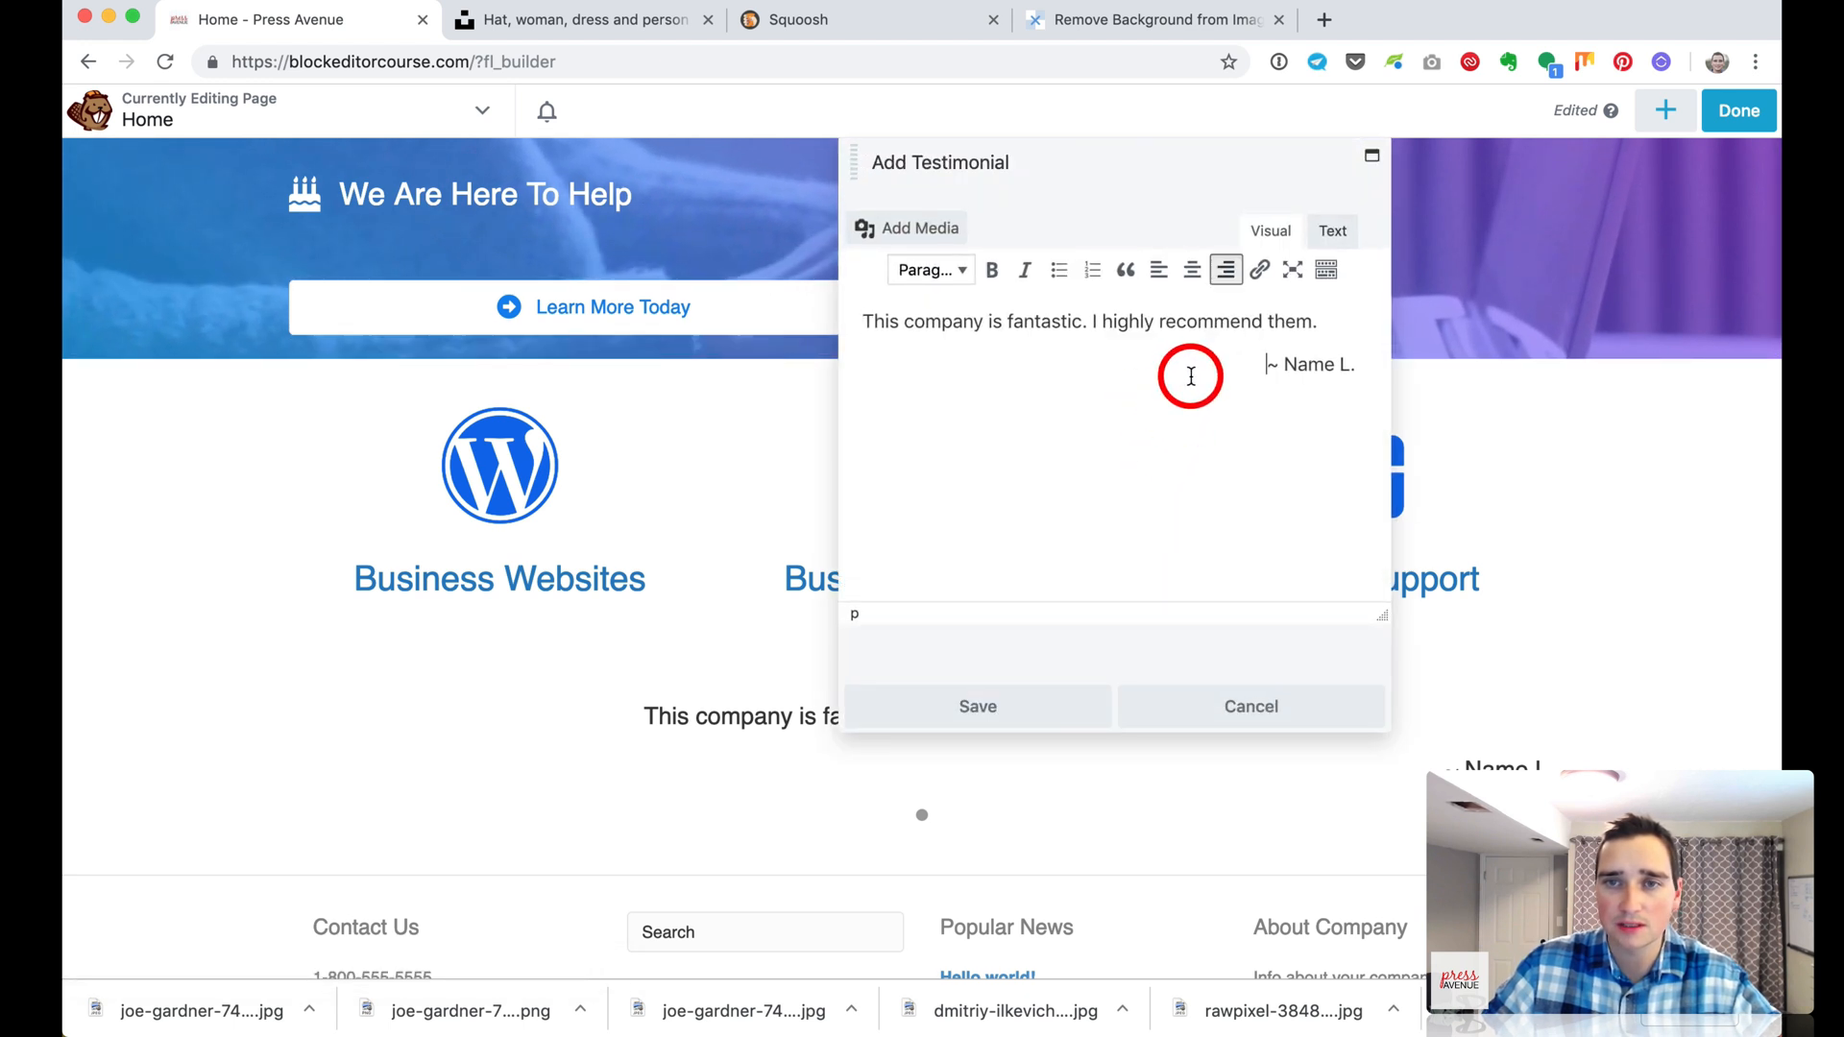
{"action": "left_click", "coordinate": [1040, 692]}
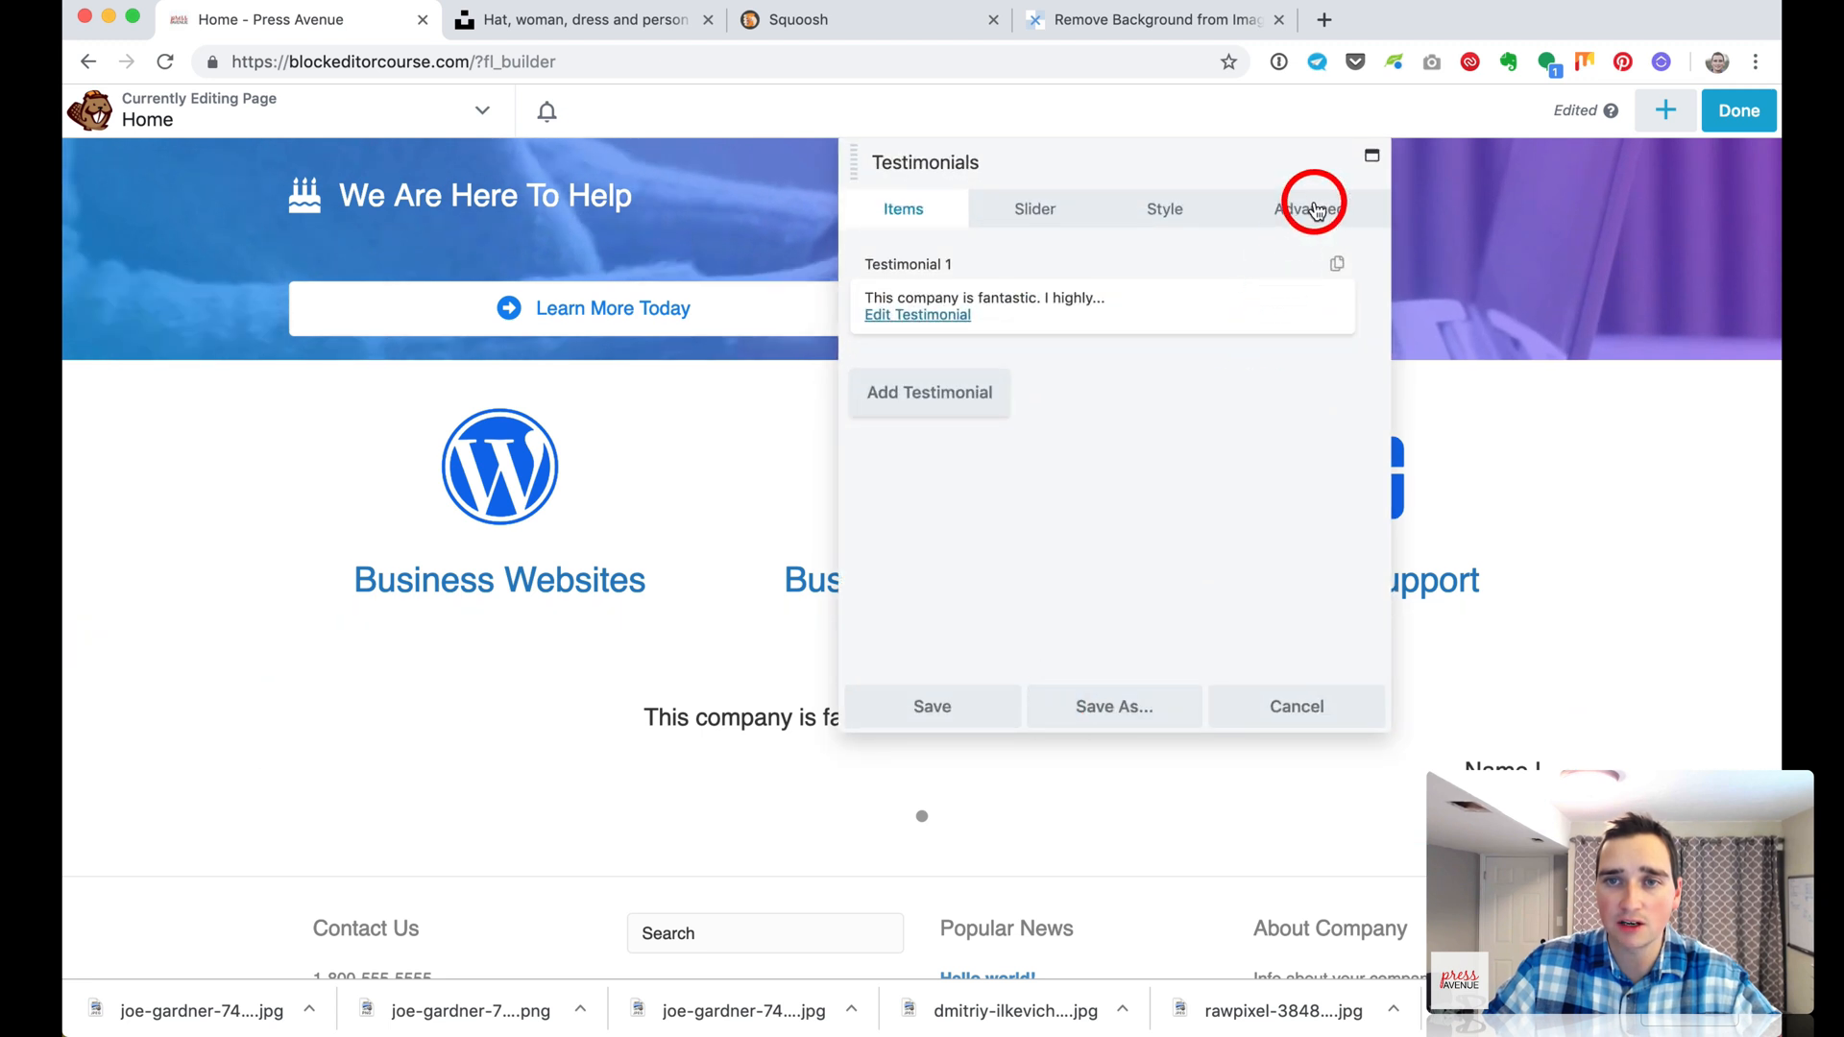
Duplicate the first testimonial twice so the slider holds three testimonials
{"action": "left_click_drag", "start_coordinate": [1130, 150], "coordinate": [1477, 165]}
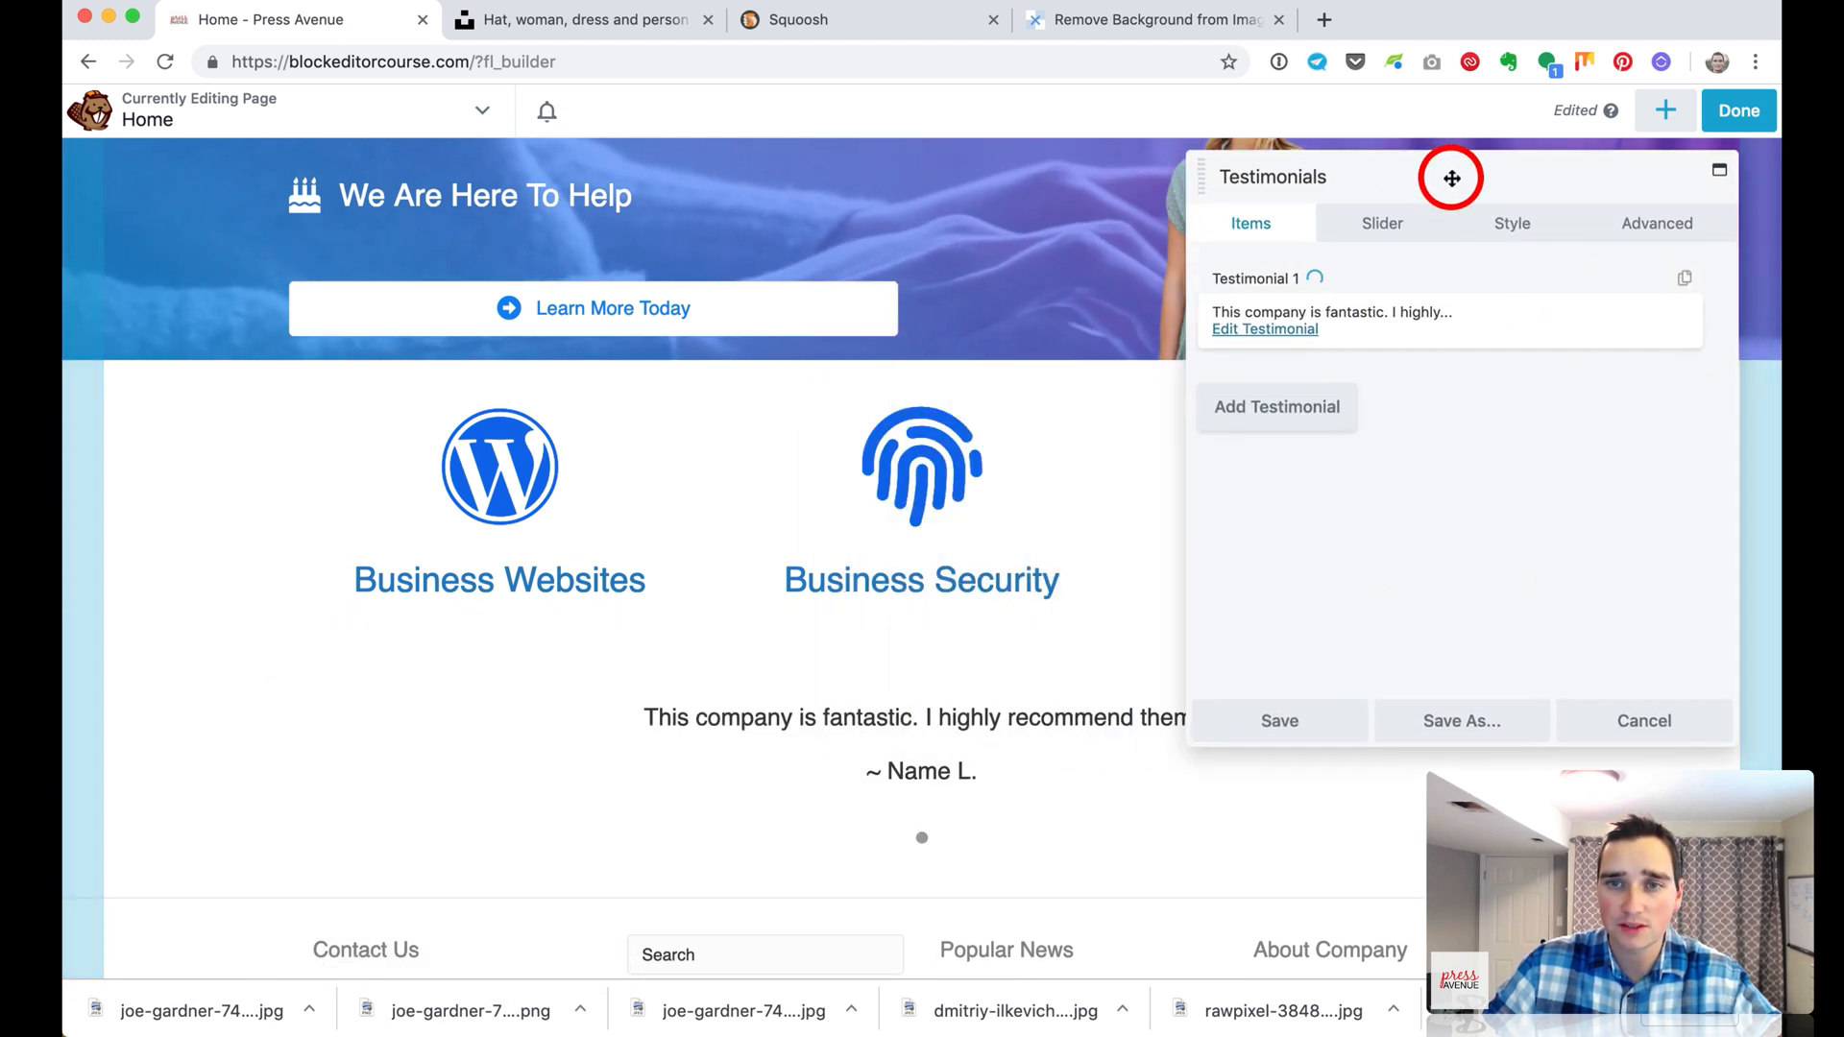
{"action": "left_click", "coordinate": [1686, 281]}
{"action": "left_click", "coordinate": [1683, 280]}
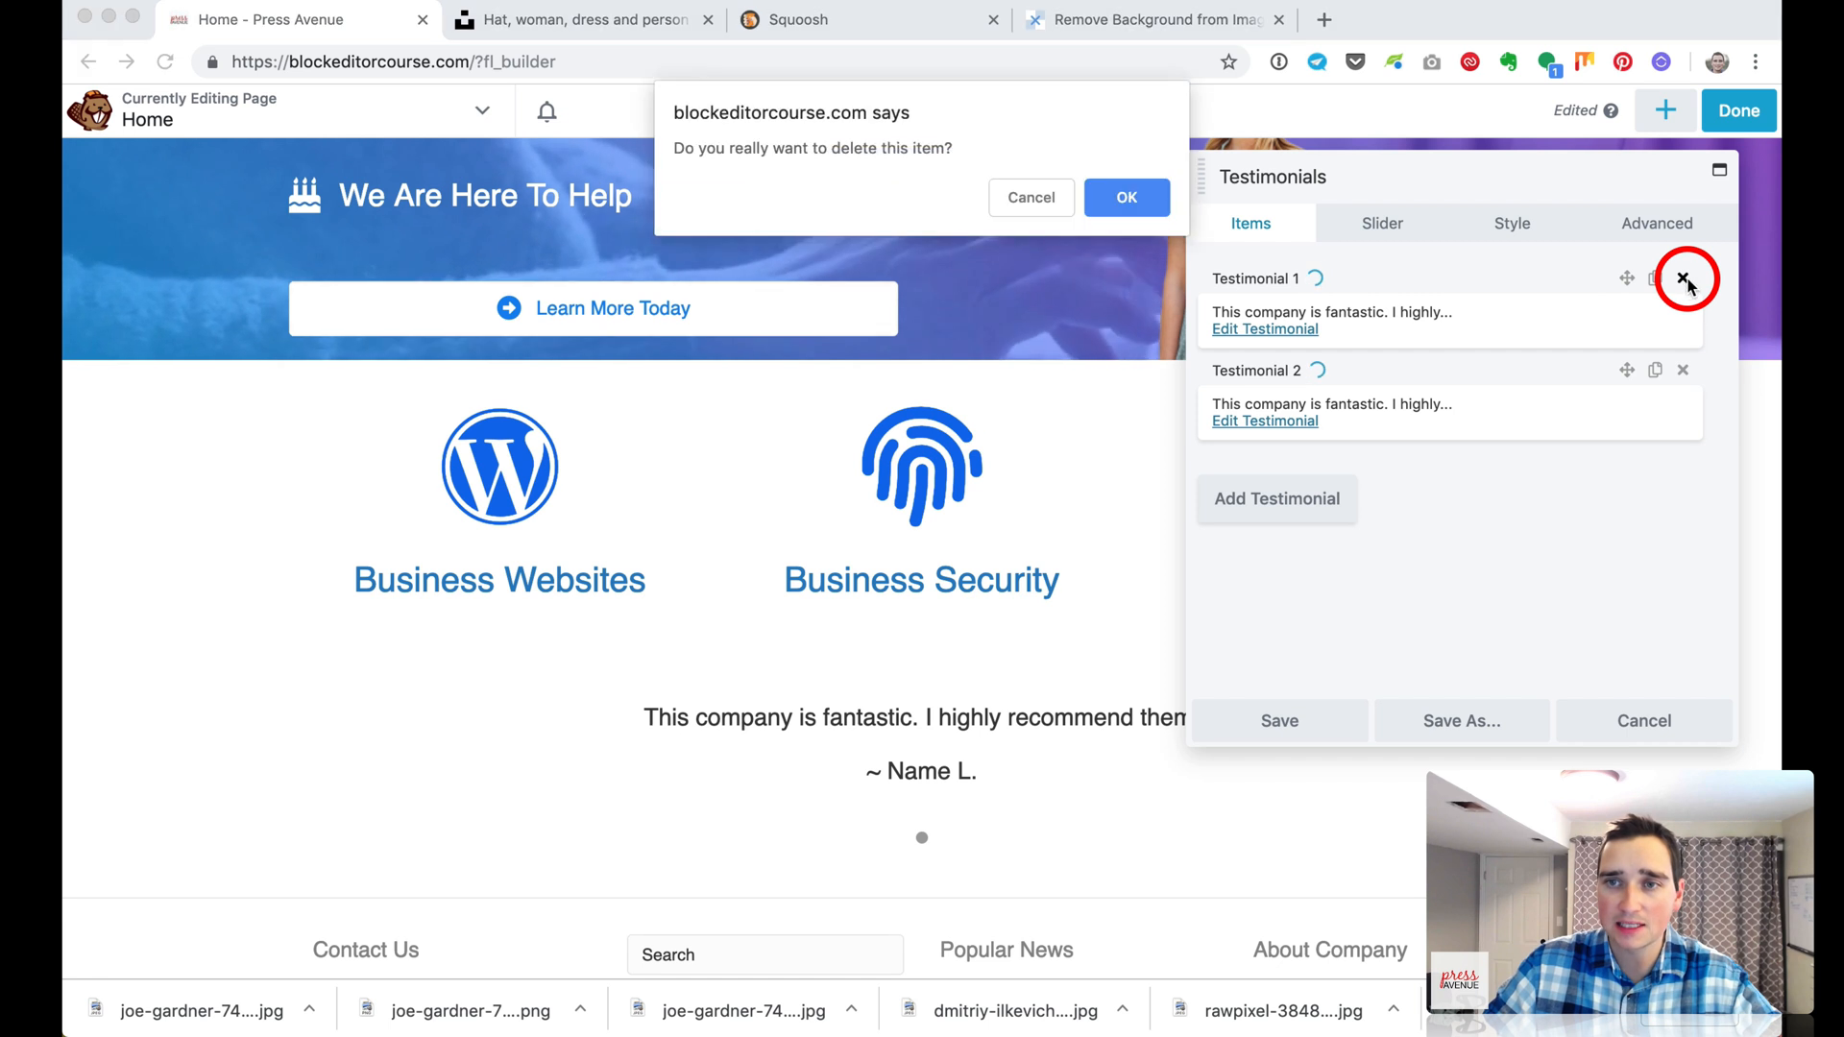
{"action": "left_click", "coordinate": [1116, 200]}
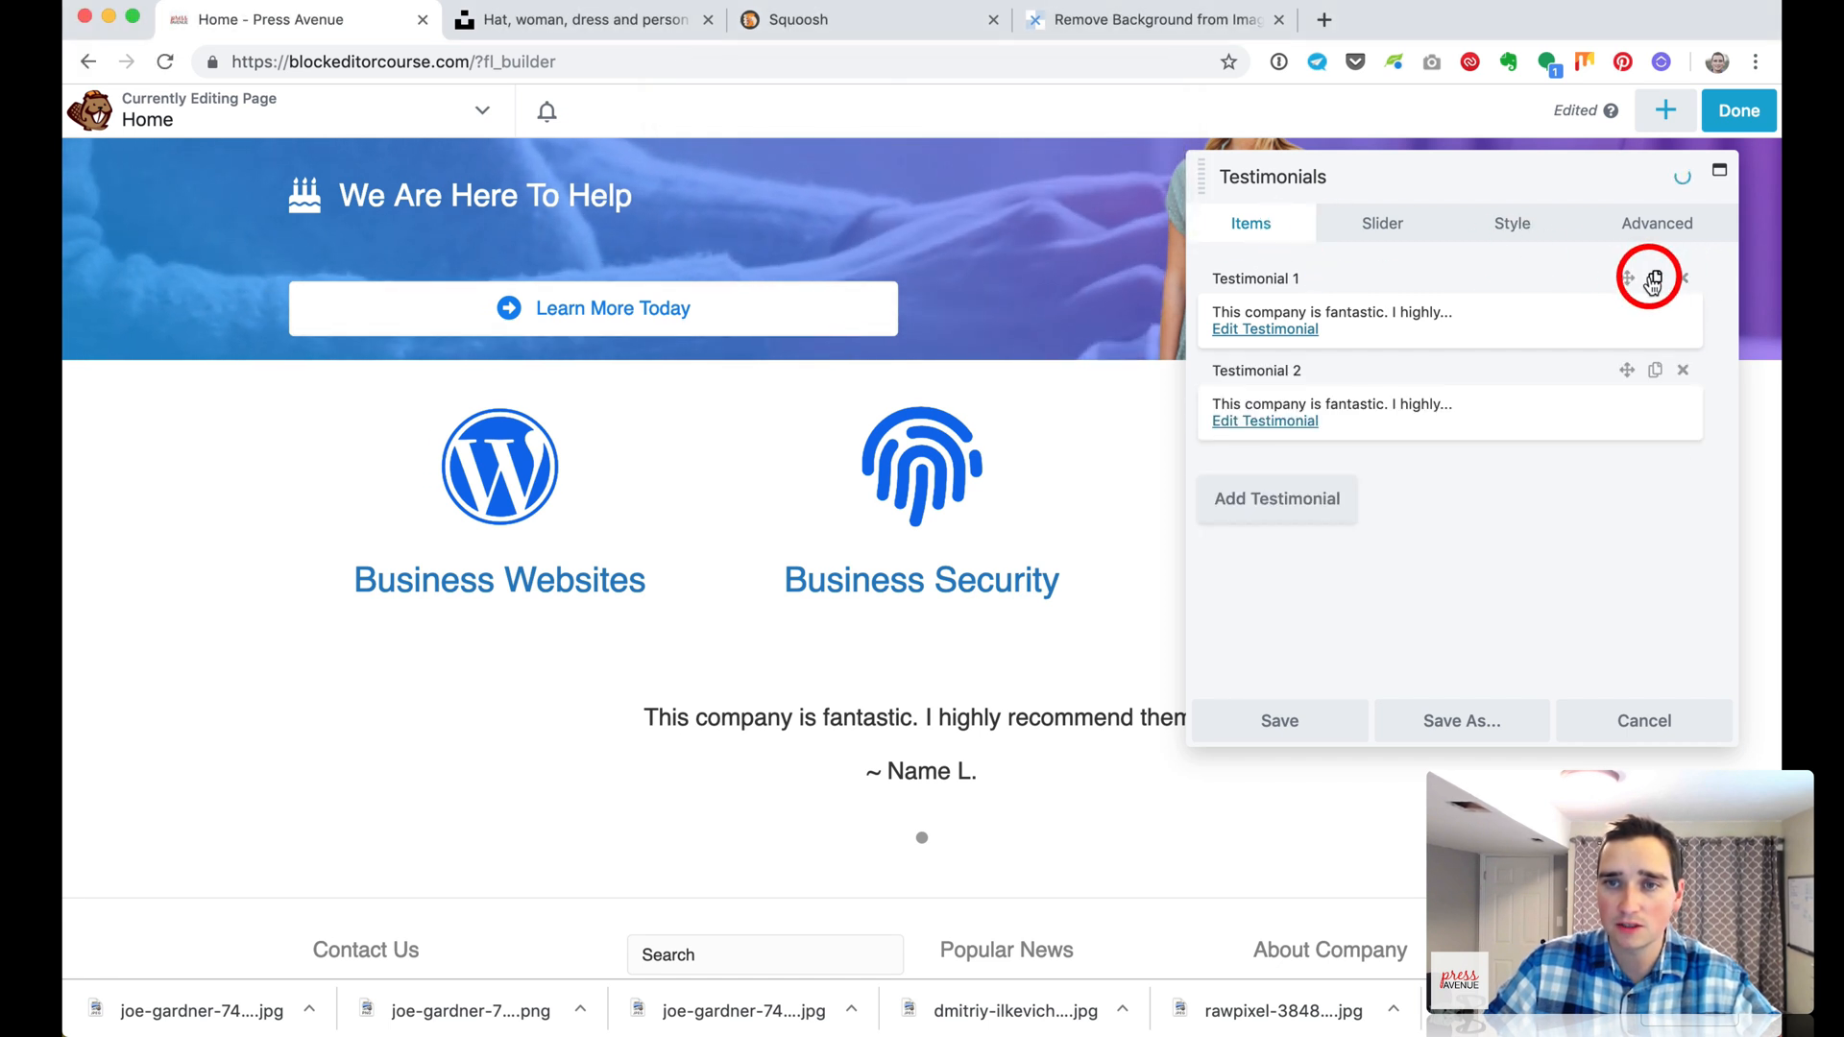
{"action": "left_click_drag", "start_coordinate": [1624, 278], "coordinate": [1621, 414]}
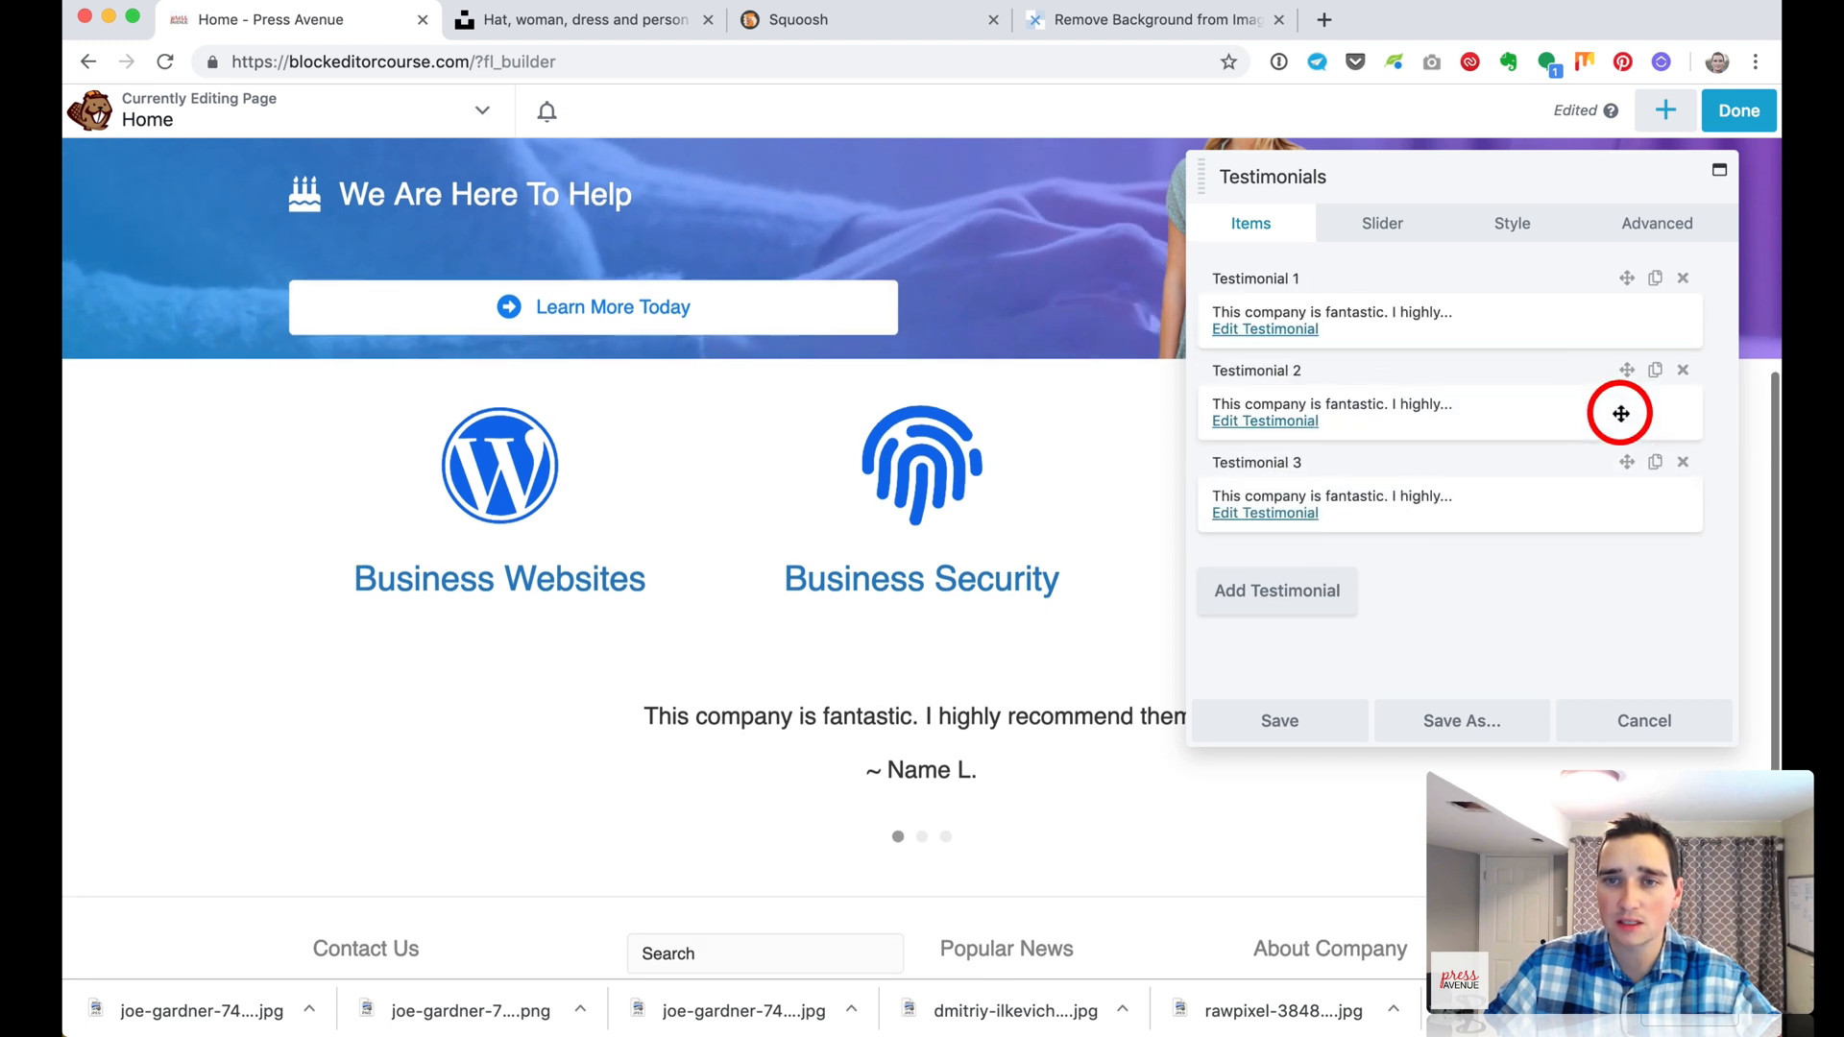
Replace "company" with "business" in the second testimonial and save it
{"action": "left_click", "coordinate": [1295, 422]}
{"action": "double_click", "coordinate": [1298, 332]}
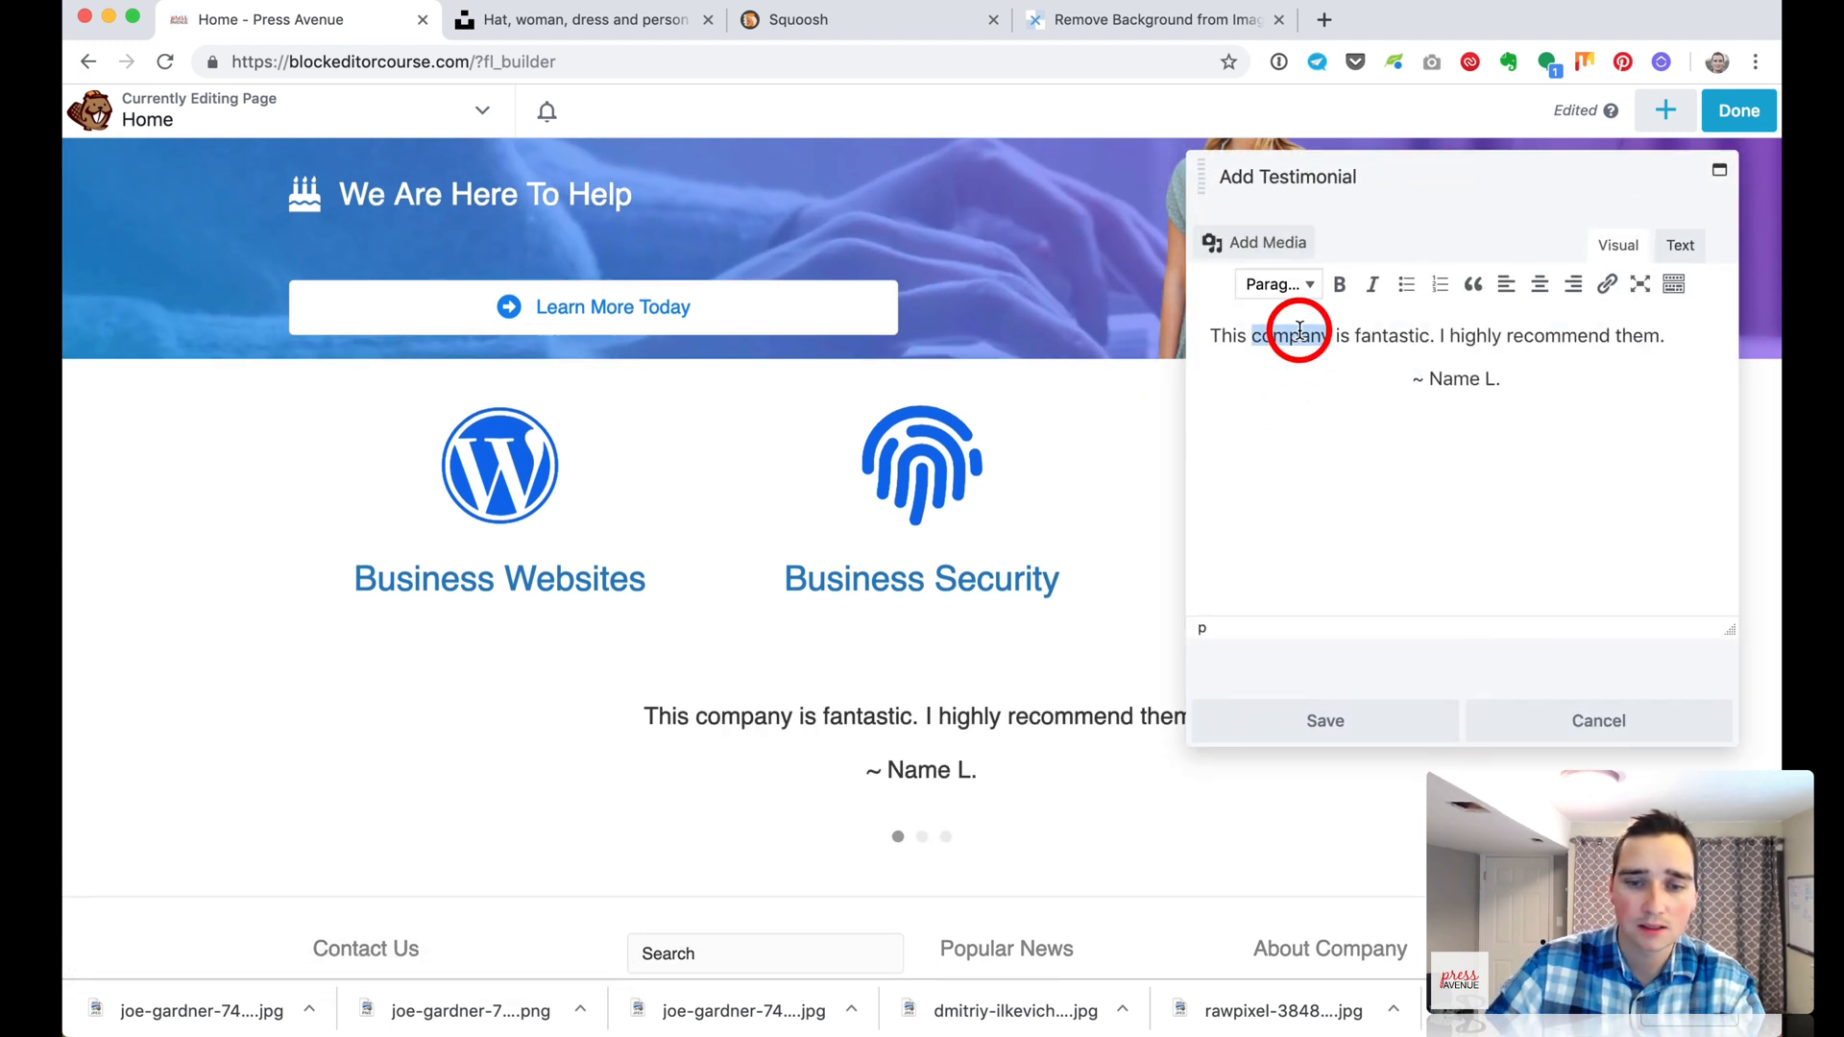
{"action": "left_click", "coordinate": [1369, 710]}
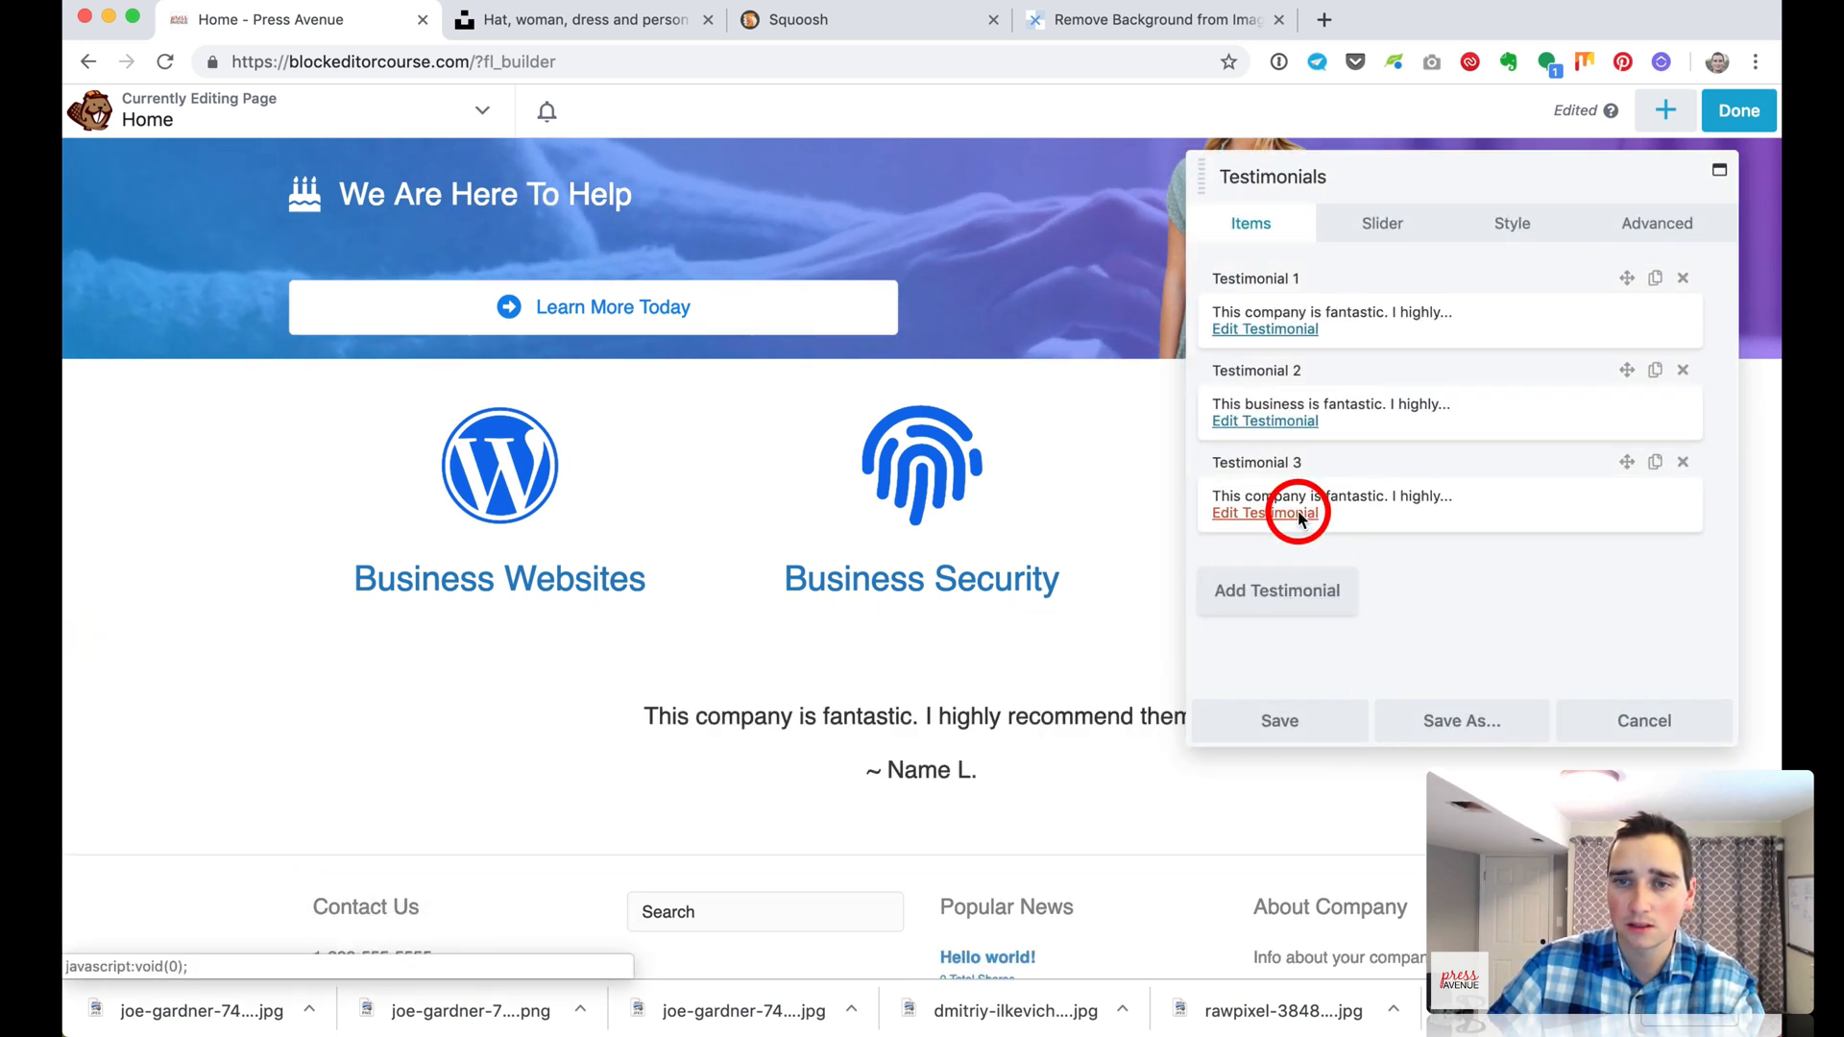
Replace "company" with "person" in the third testimonial, then save it and the Testimonials module
{"action": "left_click", "coordinate": [1299, 518]}
{"action": "double_click", "coordinate": [1279, 333]}
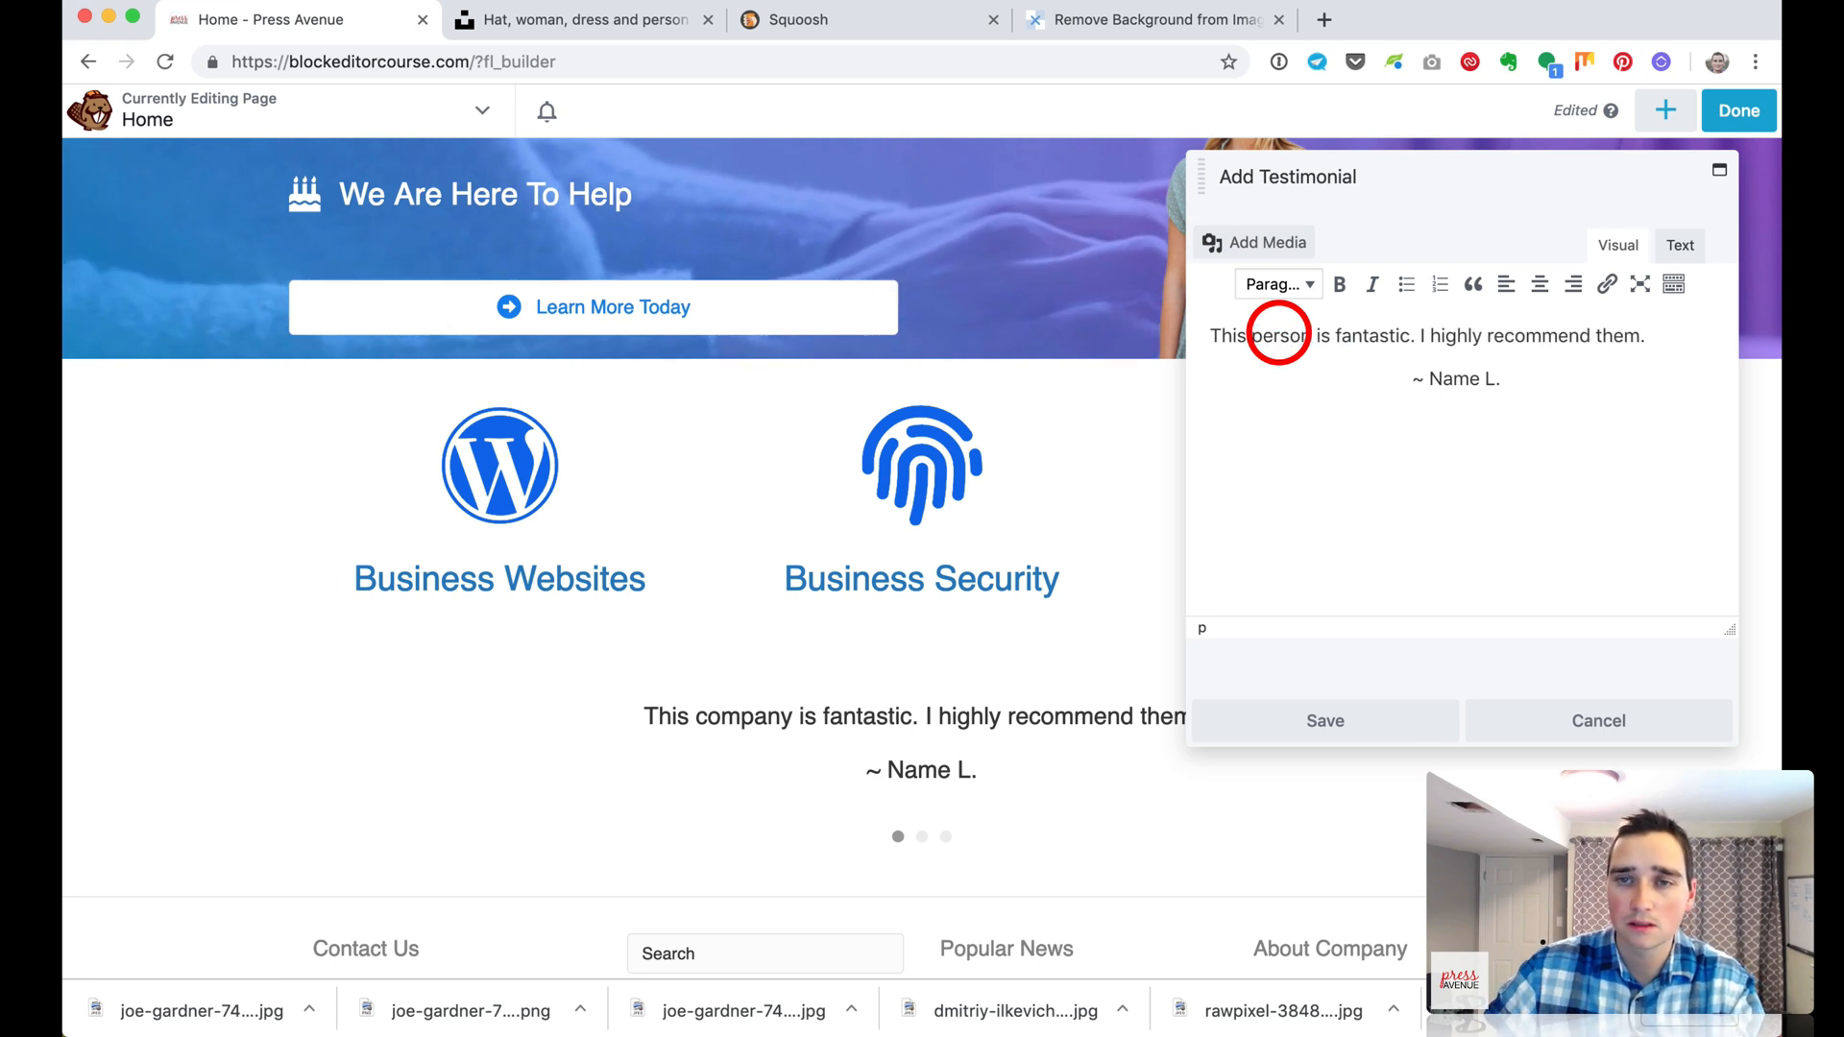
{"action": "type", "text": "person"}
{"action": "left_click", "coordinate": [1287, 720]}
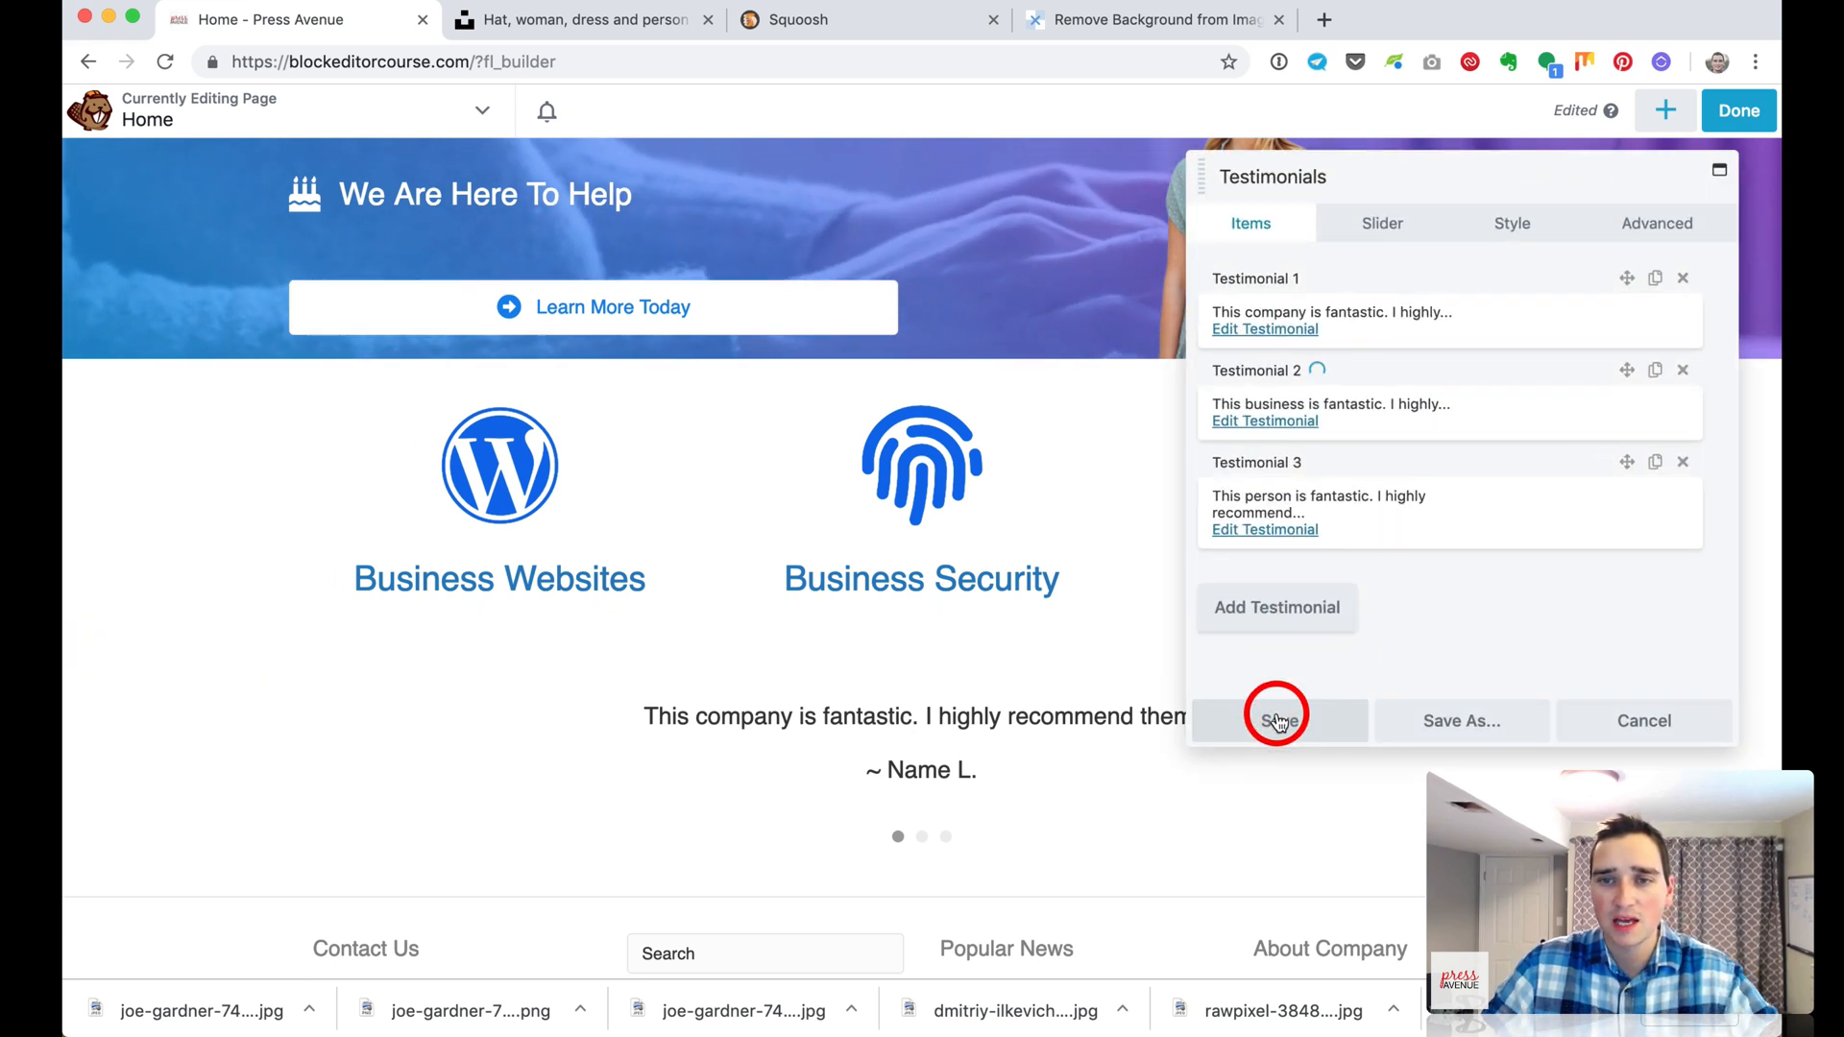
{"action": "left_click", "coordinate": [1276, 721]}
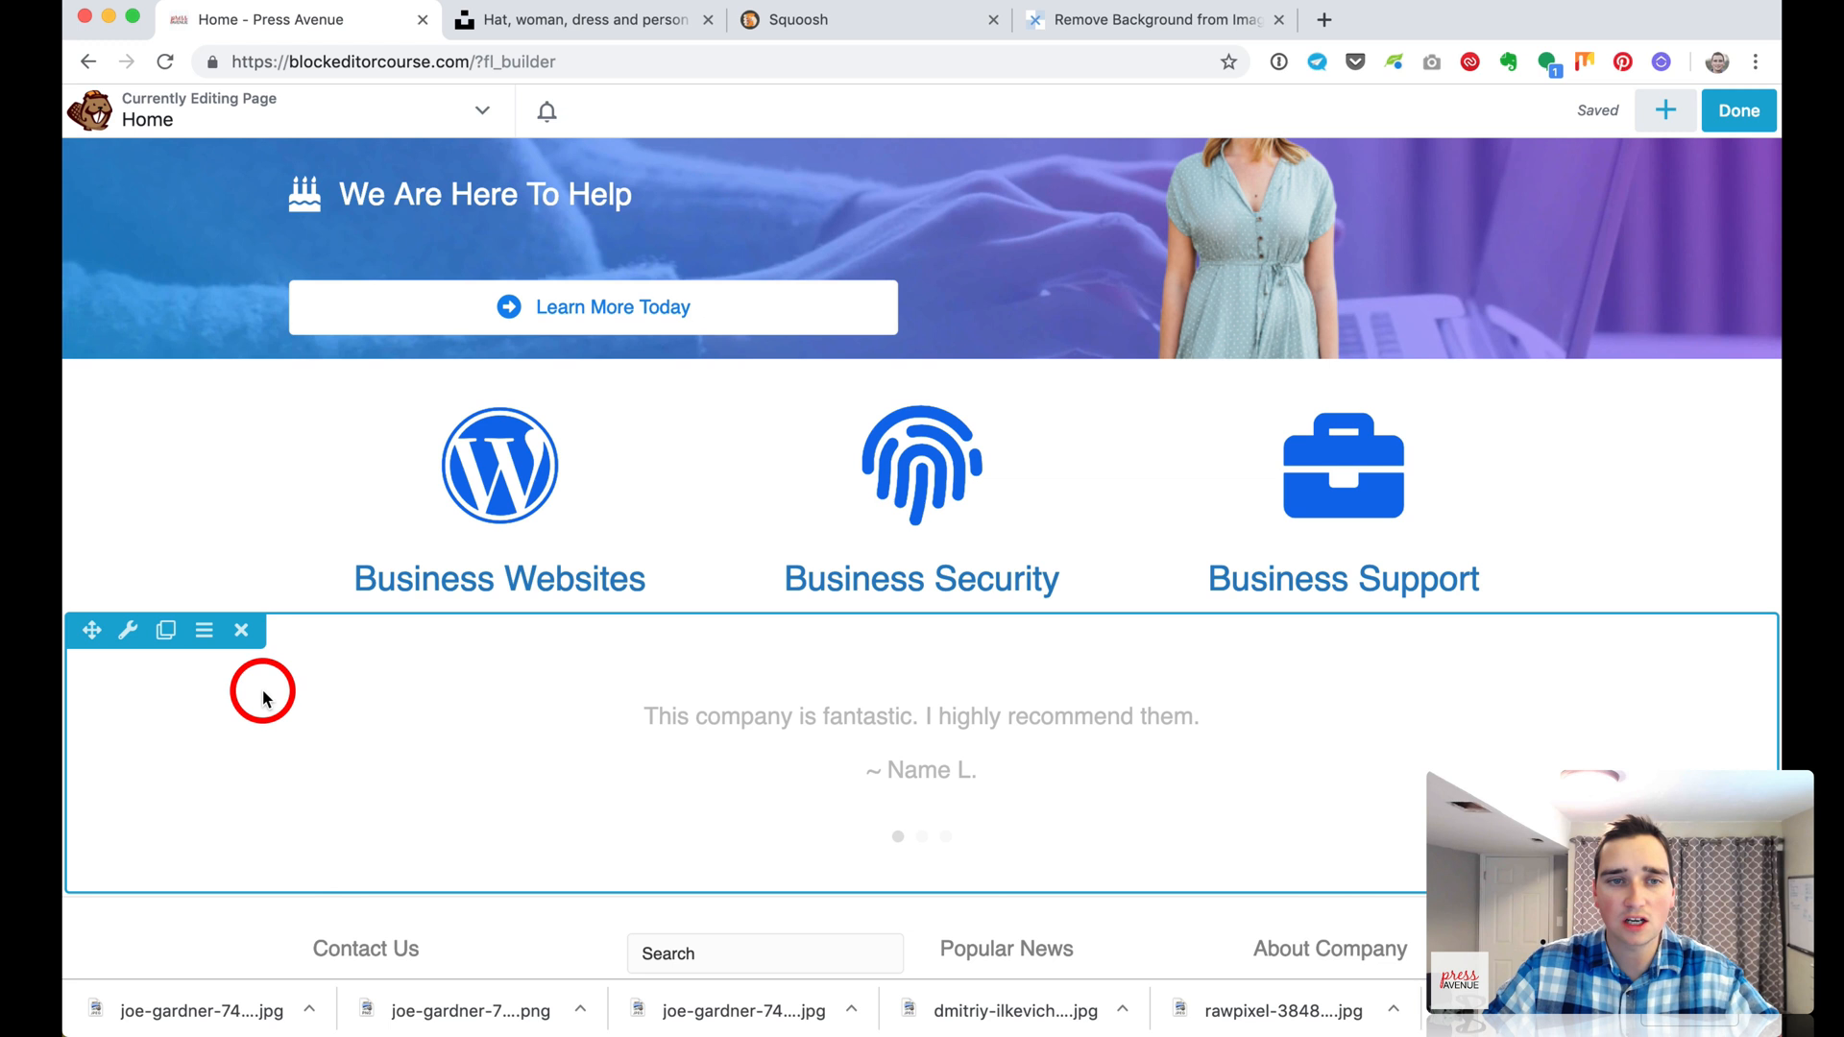
Set the background type of the testimonials row to Color in its row settings
{"action": "left_click", "coordinate": [128, 632]}
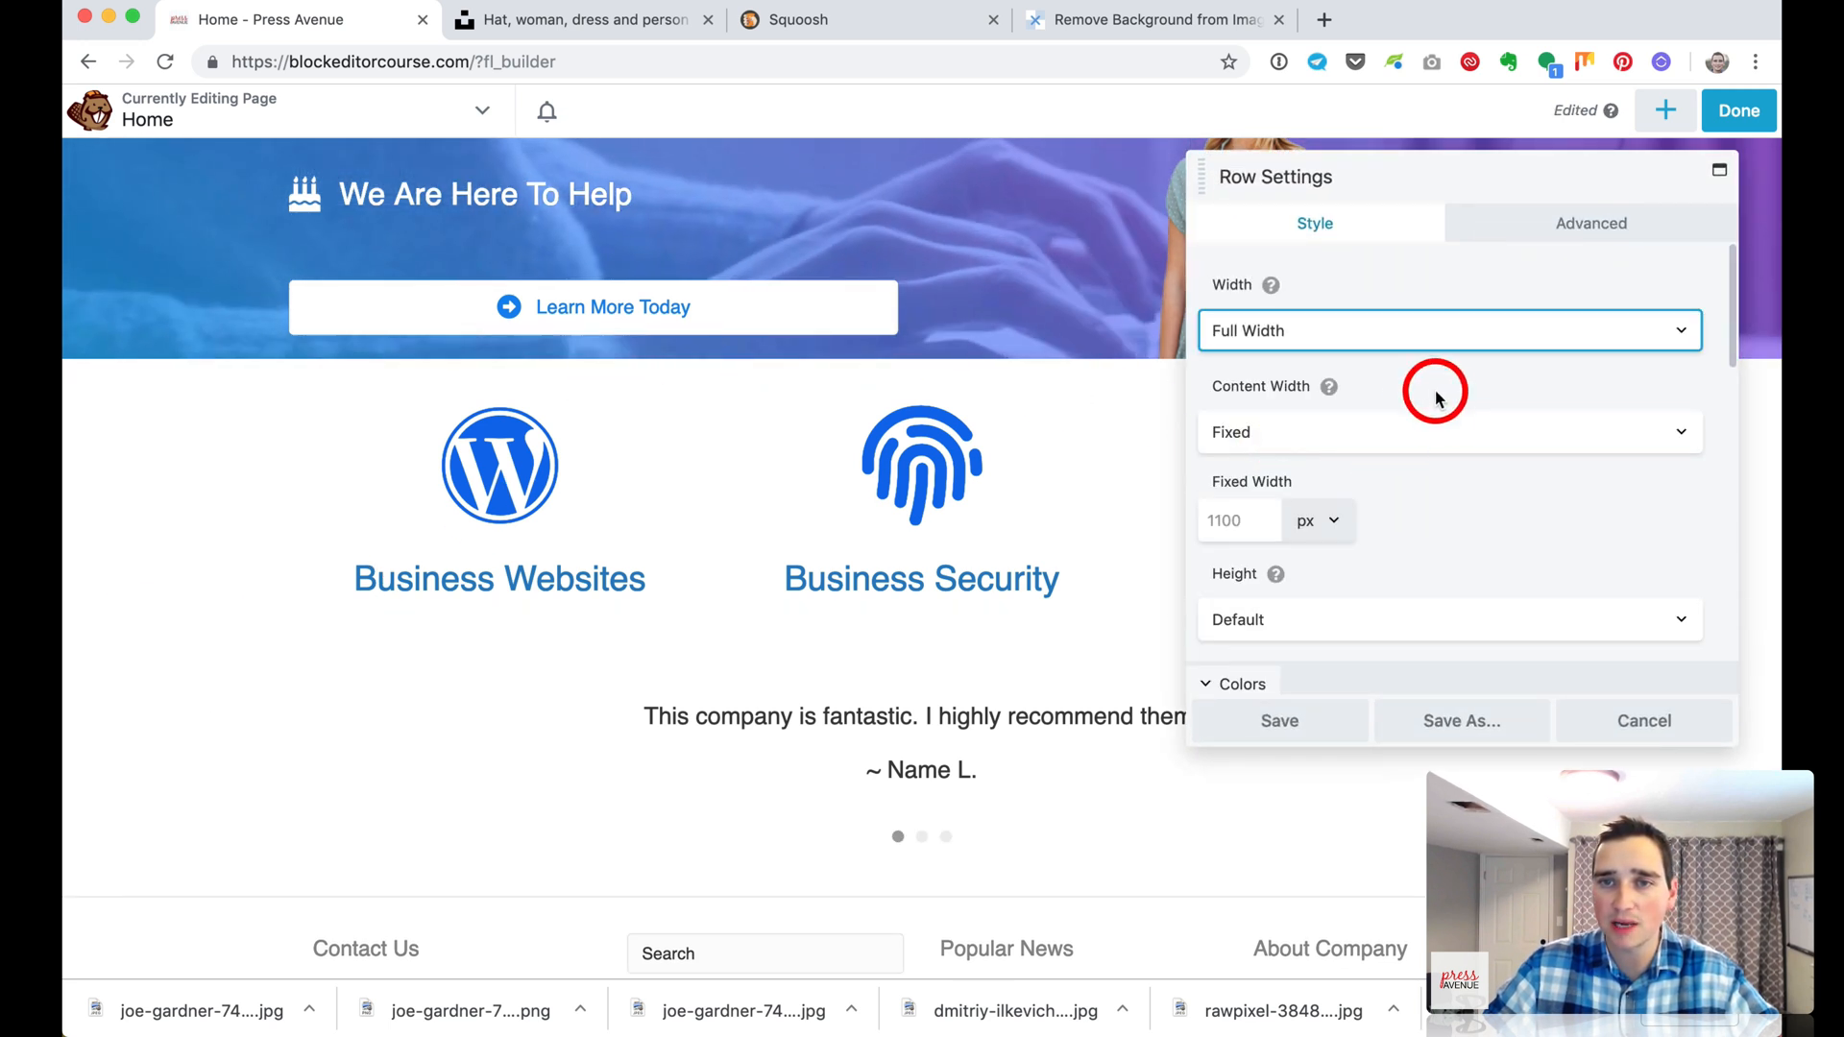
{"action": "scroll", "coordinate": [1423, 434], "scroll_direction": "down", "scroll_amount": 10}
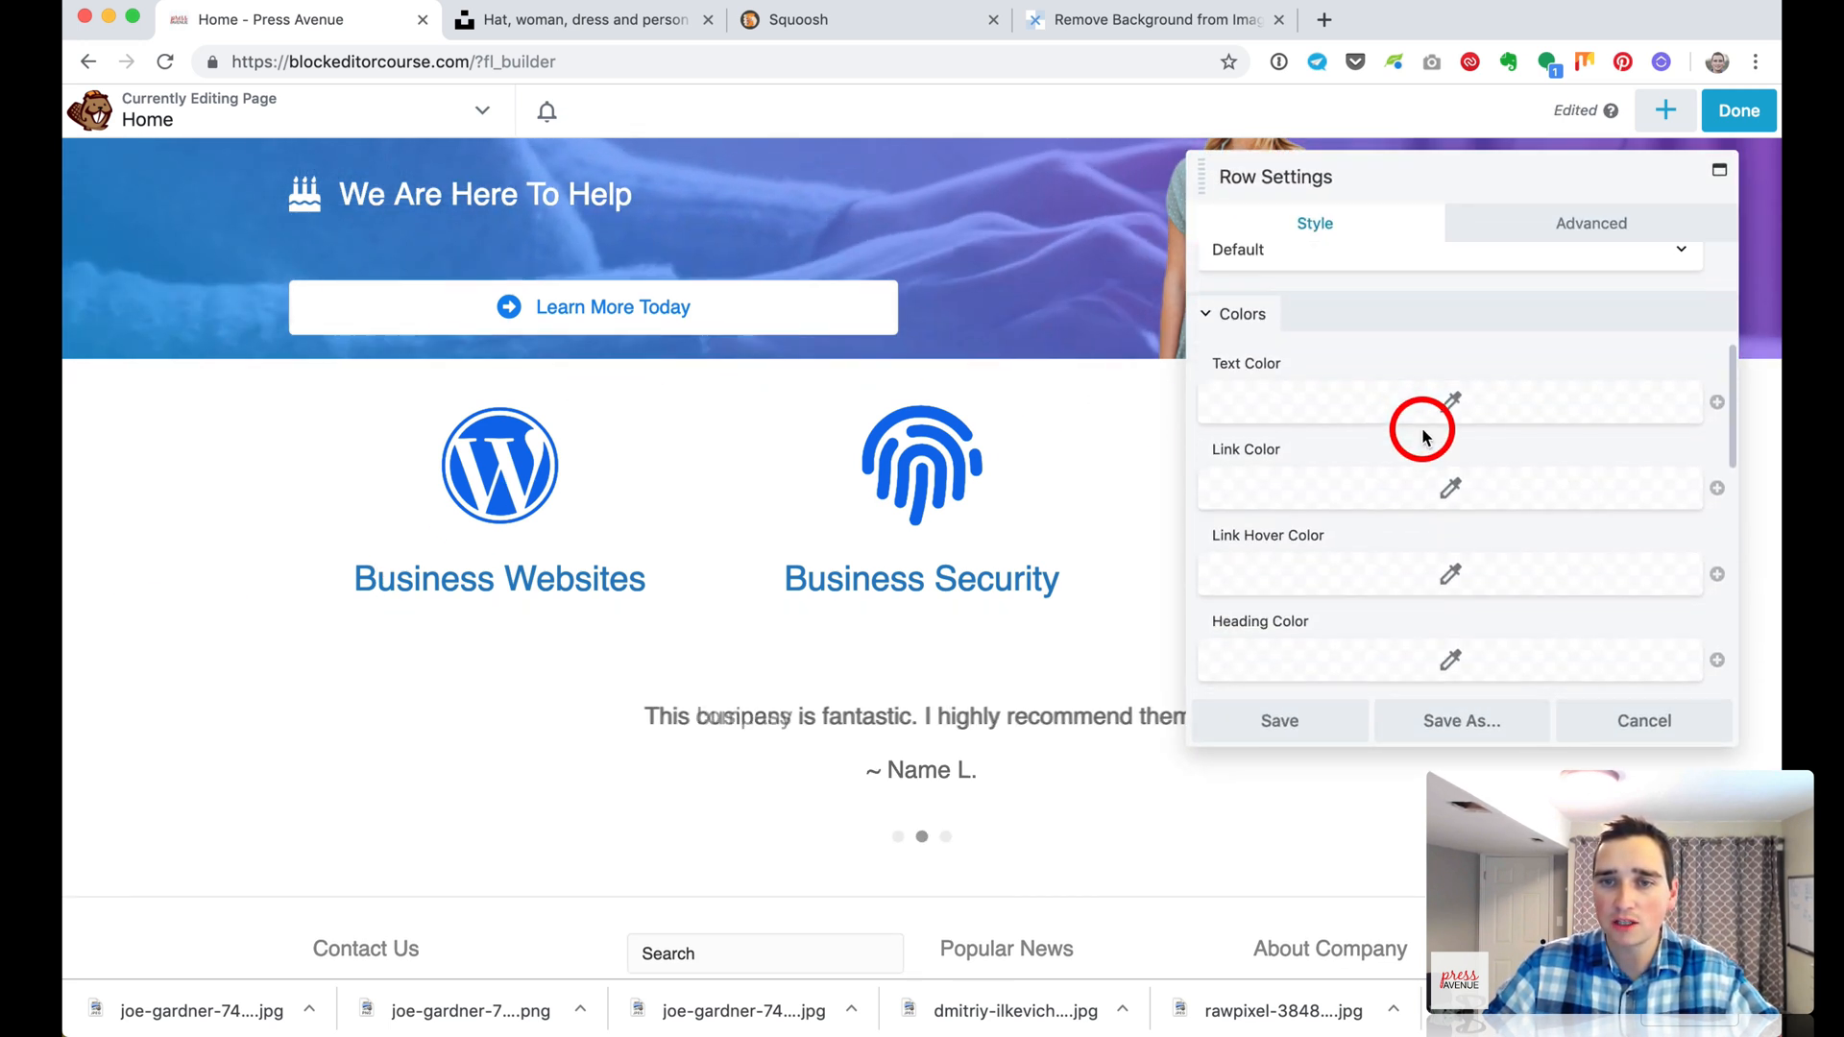
{"action": "scroll", "coordinate": [1422, 435], "scroll_direction": "down", "scroll_amount": 3}
{"action": "left_click", "coordinate": [1393, 480]}
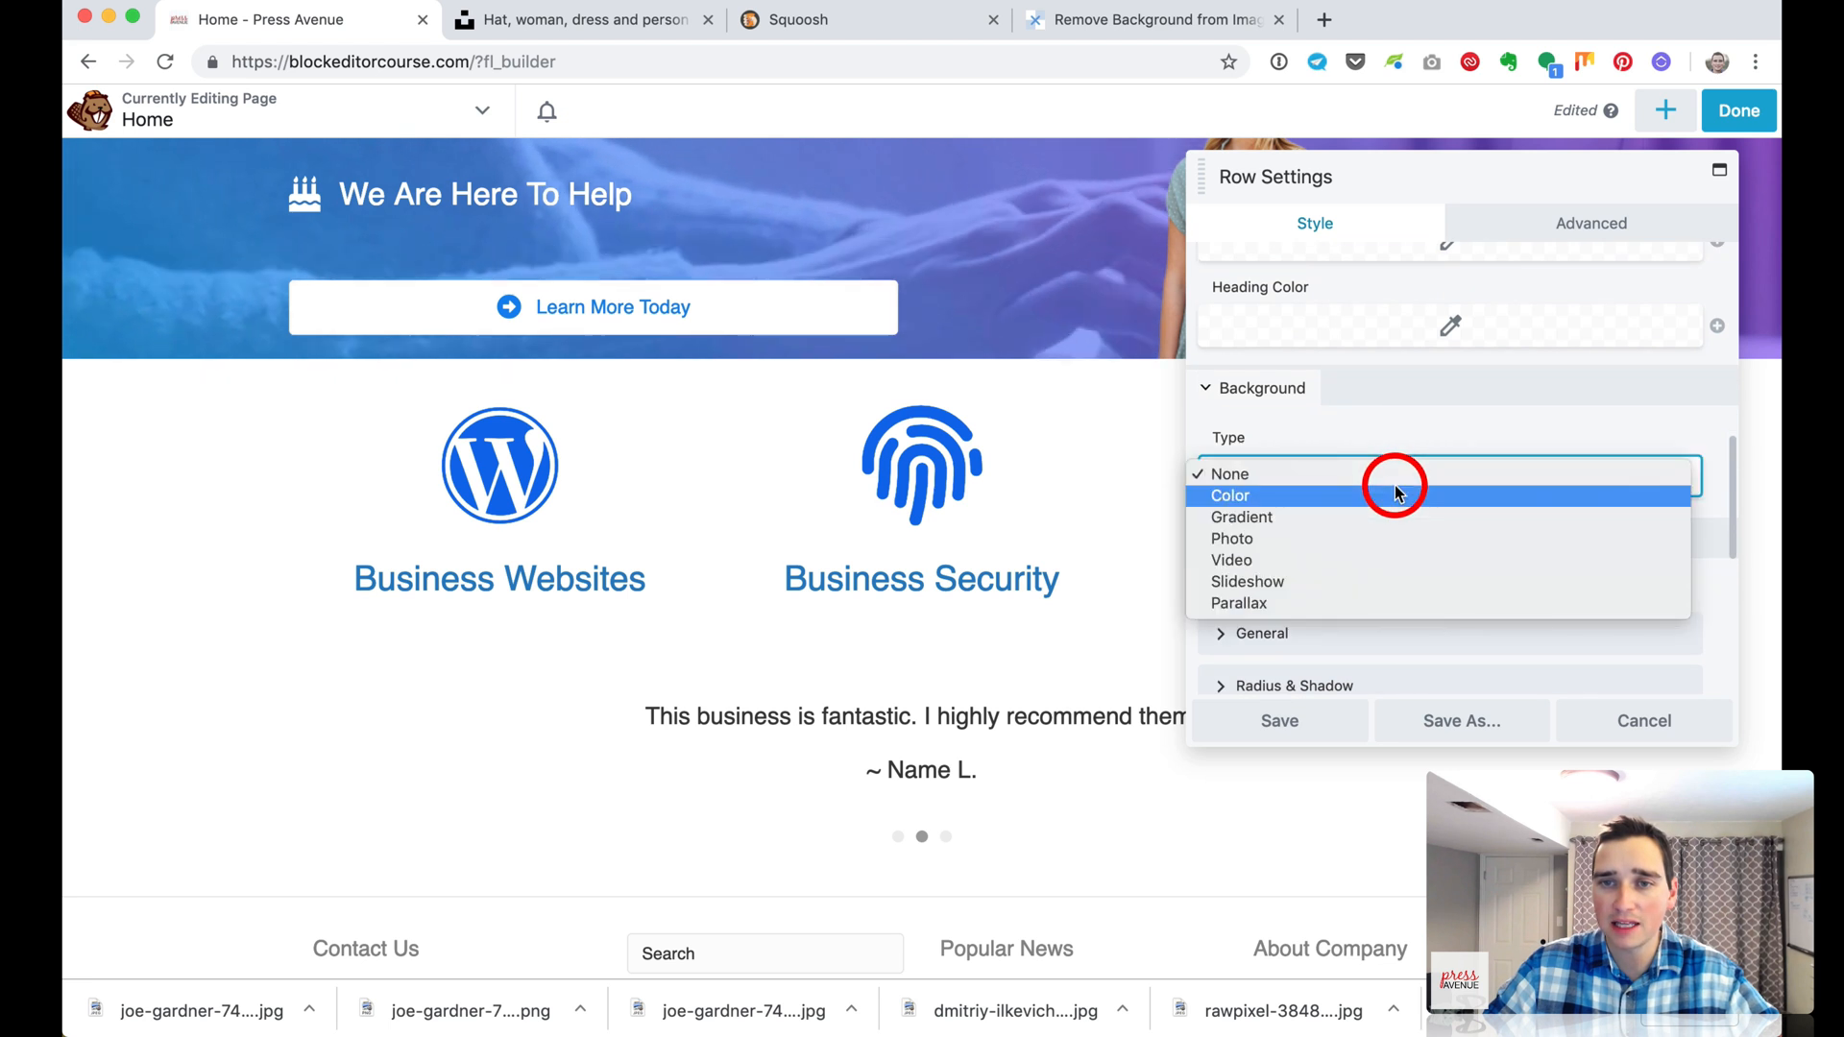
{"action": "left_click", "coordinate": [1397, 491]}
{"action": "scroll", "coordinate": [1408, 504], "scroll_direction": "down", "scroll_amount": 2}
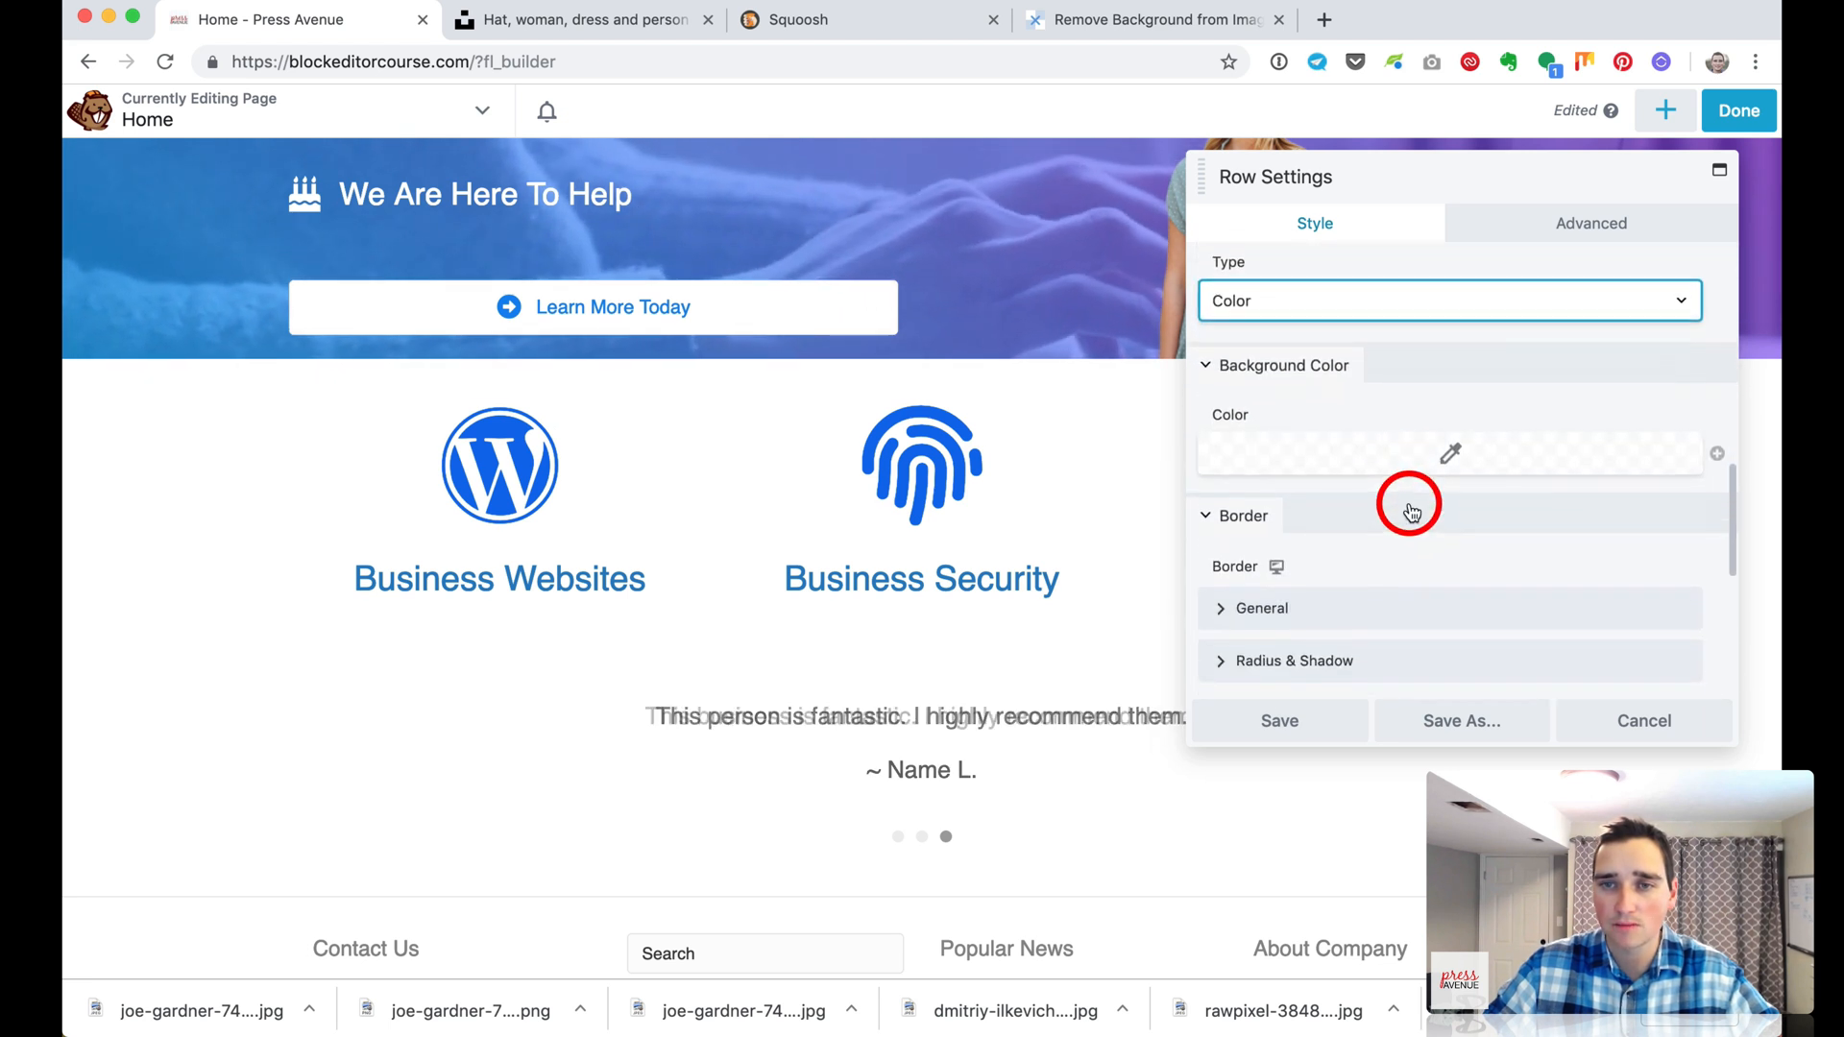
Give the testimonials row a translucent light blue background of rgba(0,159,239,0.22) and save the row settings
{"action": "left_click", "coordinate": [1460, 445]}
{"action": "left_click", "coordinate": [1402, 531]}
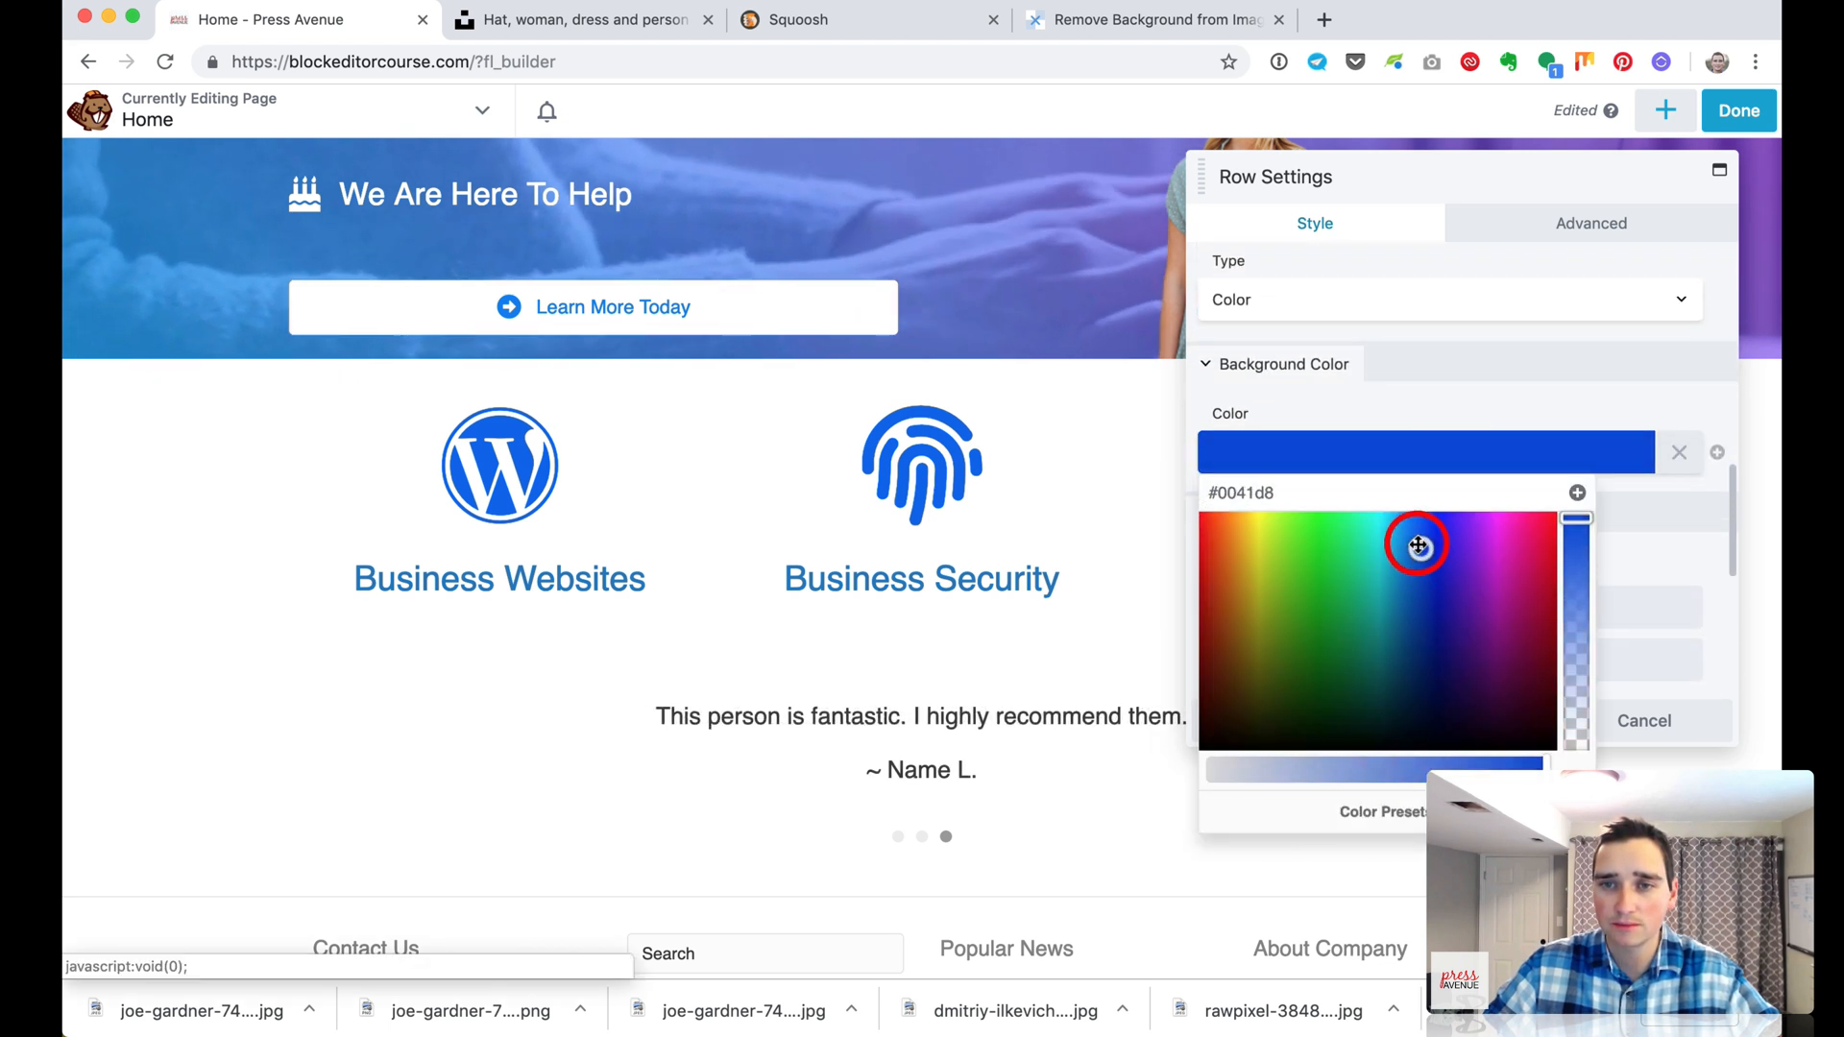
{"action": "left_click_drag", "start_coordinate": [1580, 521], "coordinate": [1582, 701]}
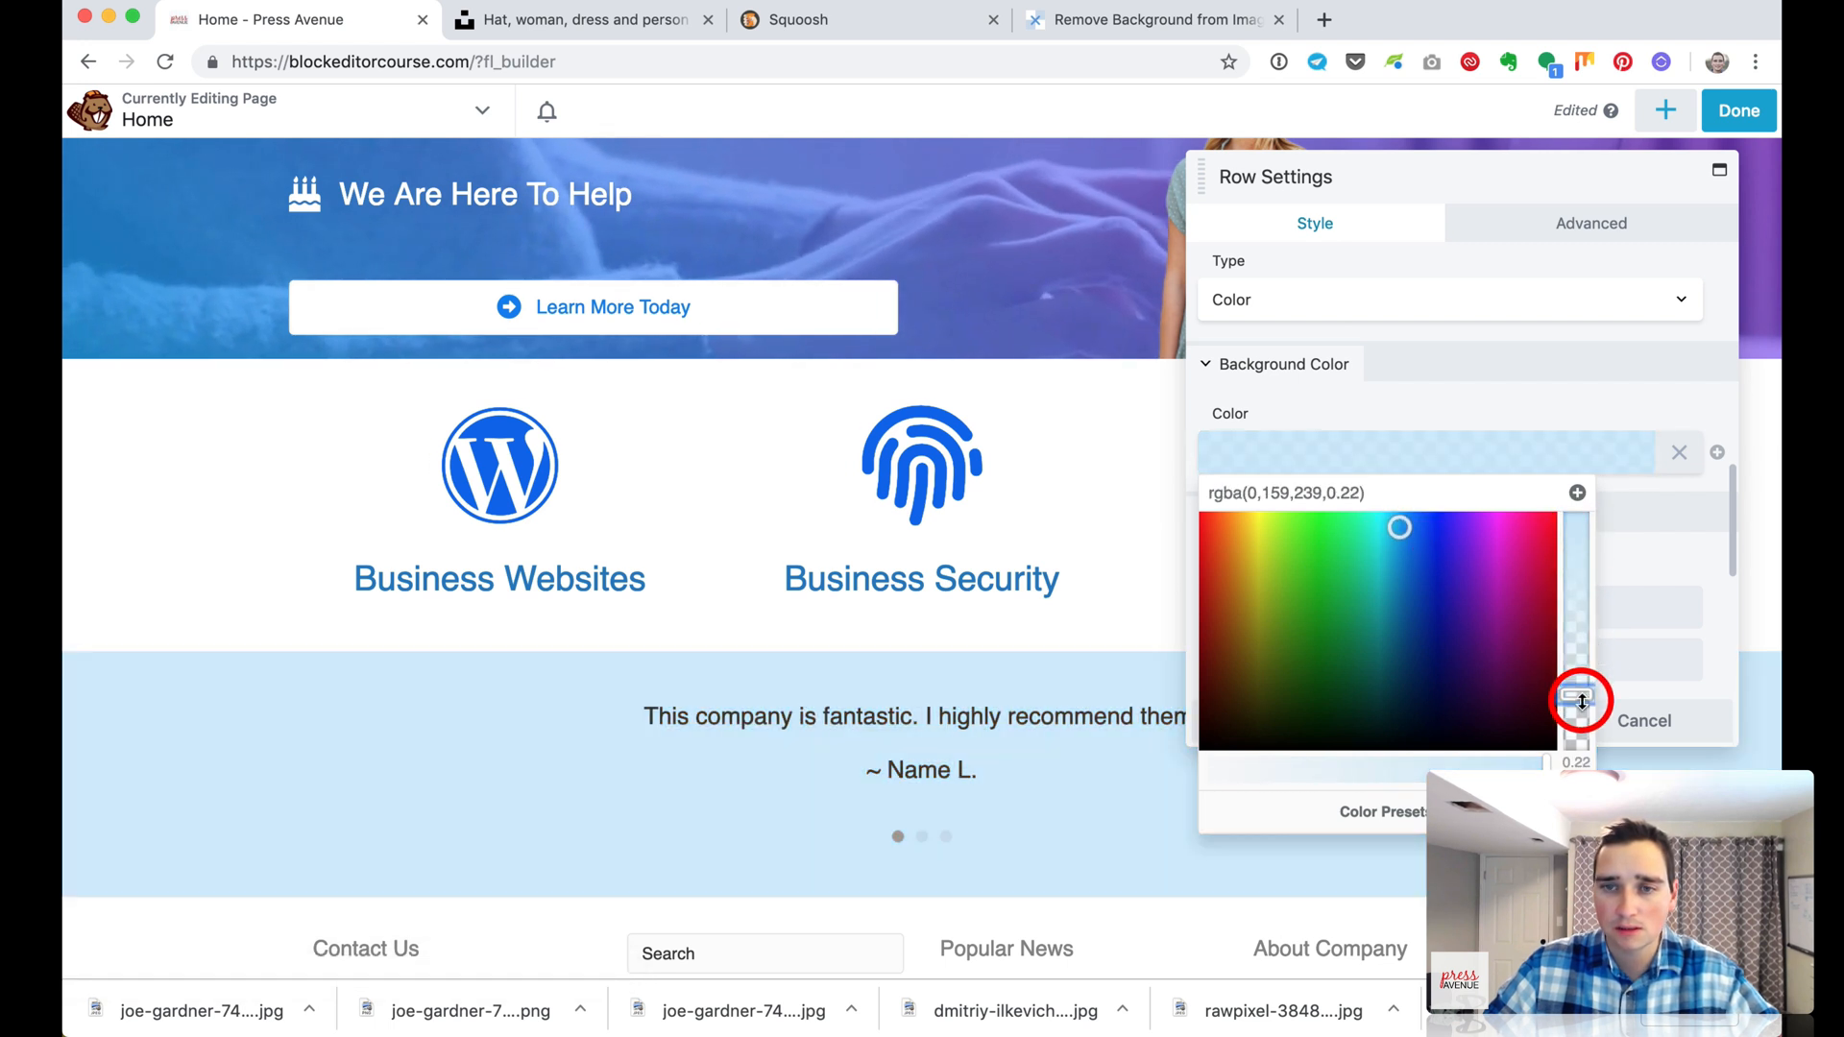
{"action": "left_click", "coordinate": [1432, 394]}
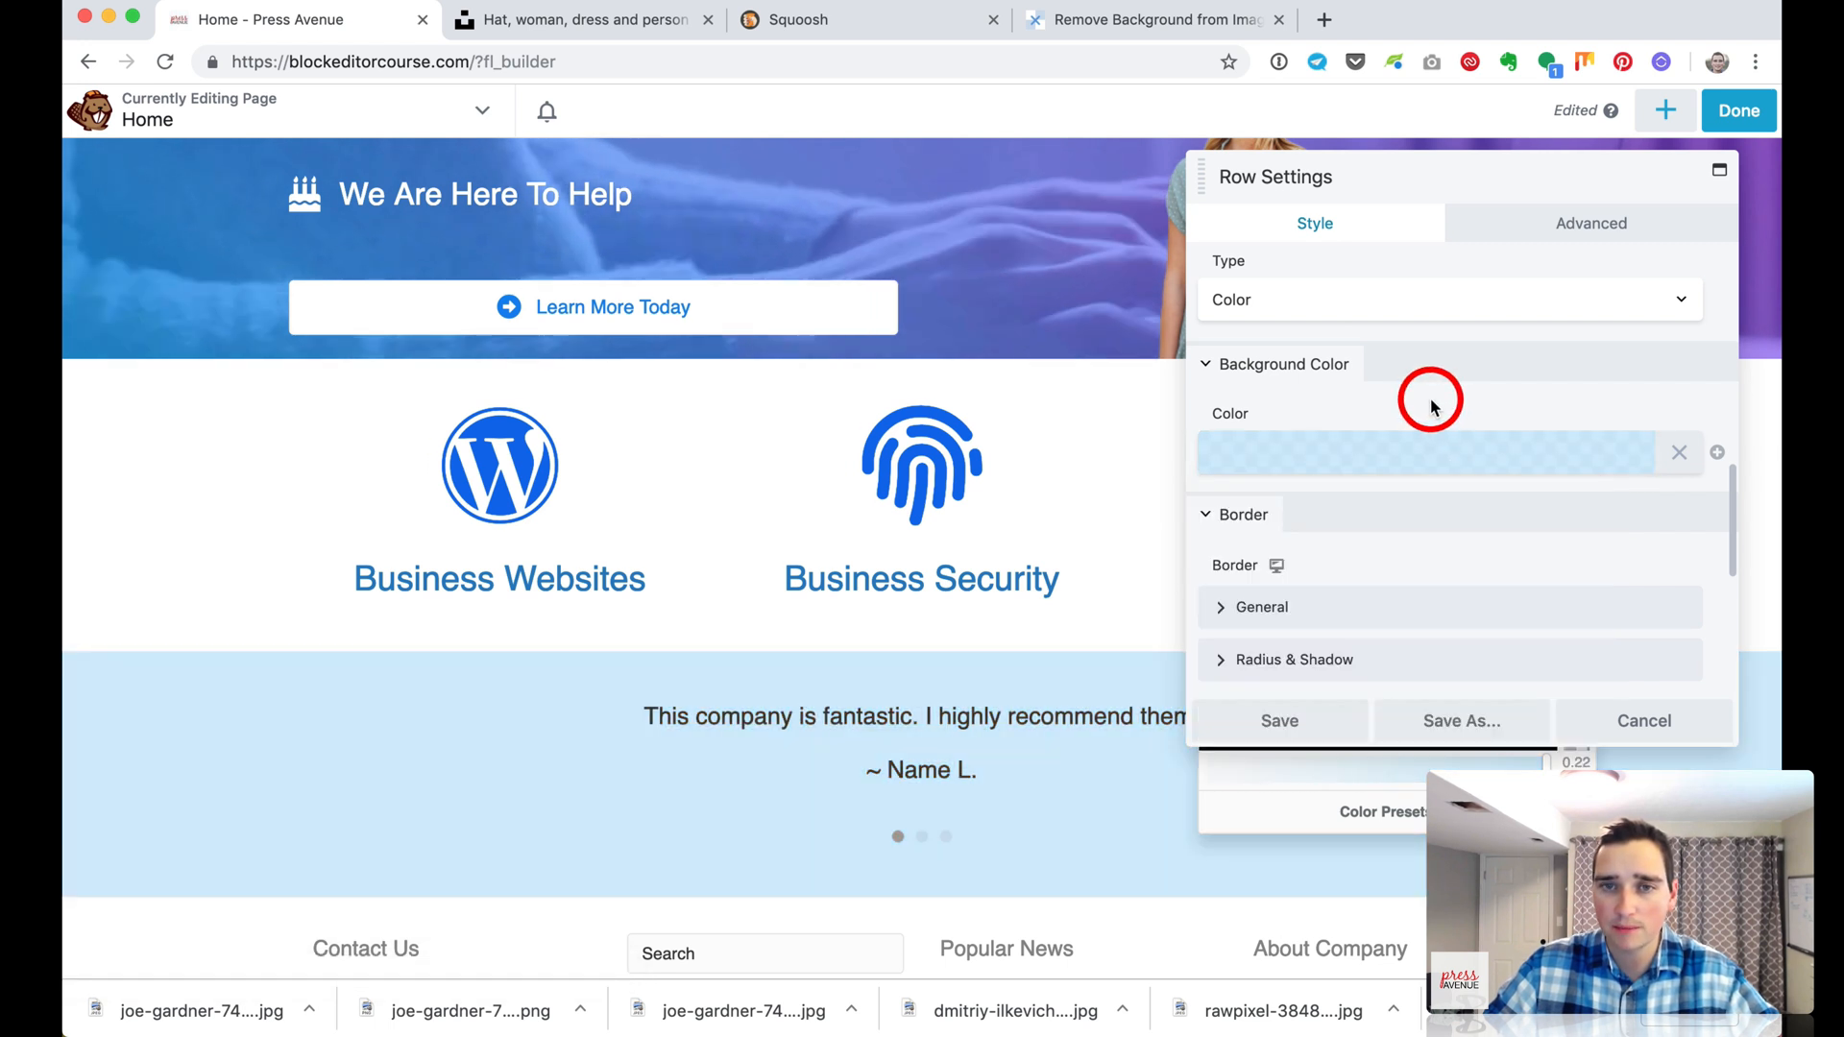
{"action": "left_click", "coordinate": [1325, 724]}
{"action": "scroll", "coordinate": [729, 744], "scroll_direction": "down", "scroll_amount": 3}
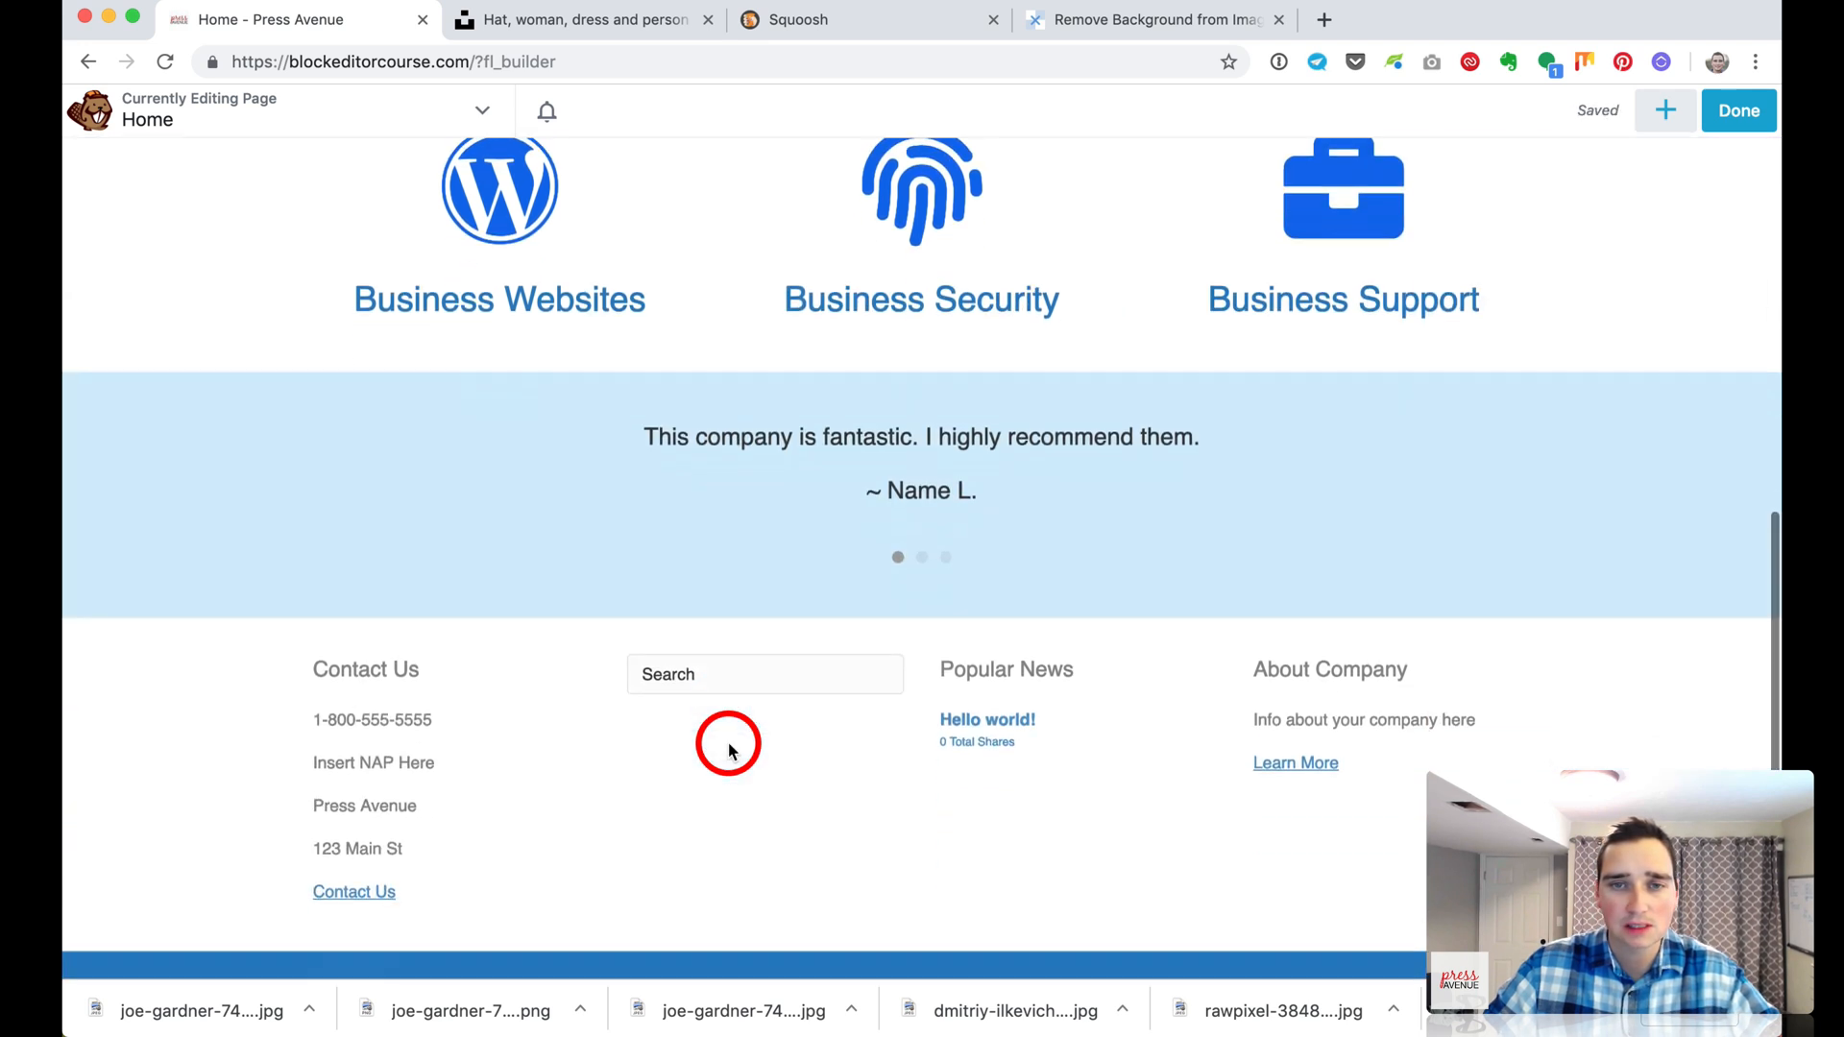
{"action": "scroll", "coordinate": [924, 549], "scroll_direction": "up", "scroll_amount": 1}
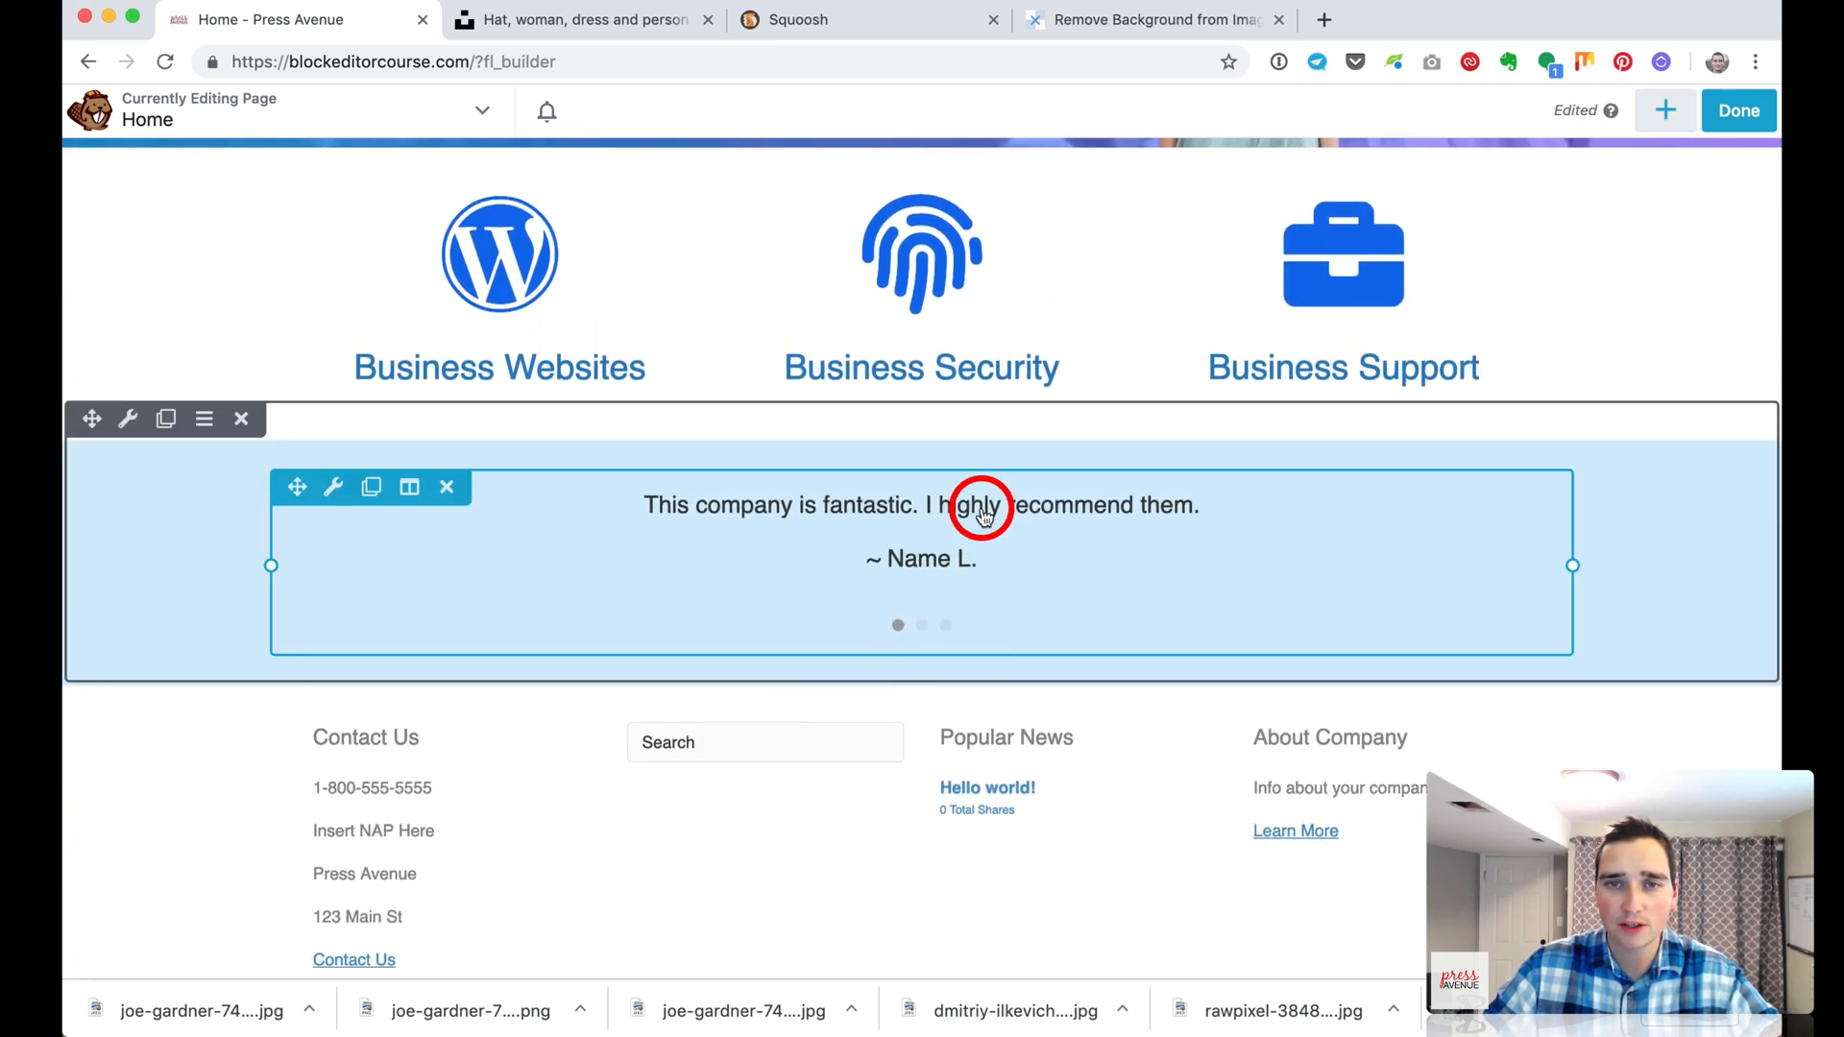
{"action": "scroll", "coordinate": [982, 516], "scroll_direction": "up", "scroll_amount": 5}
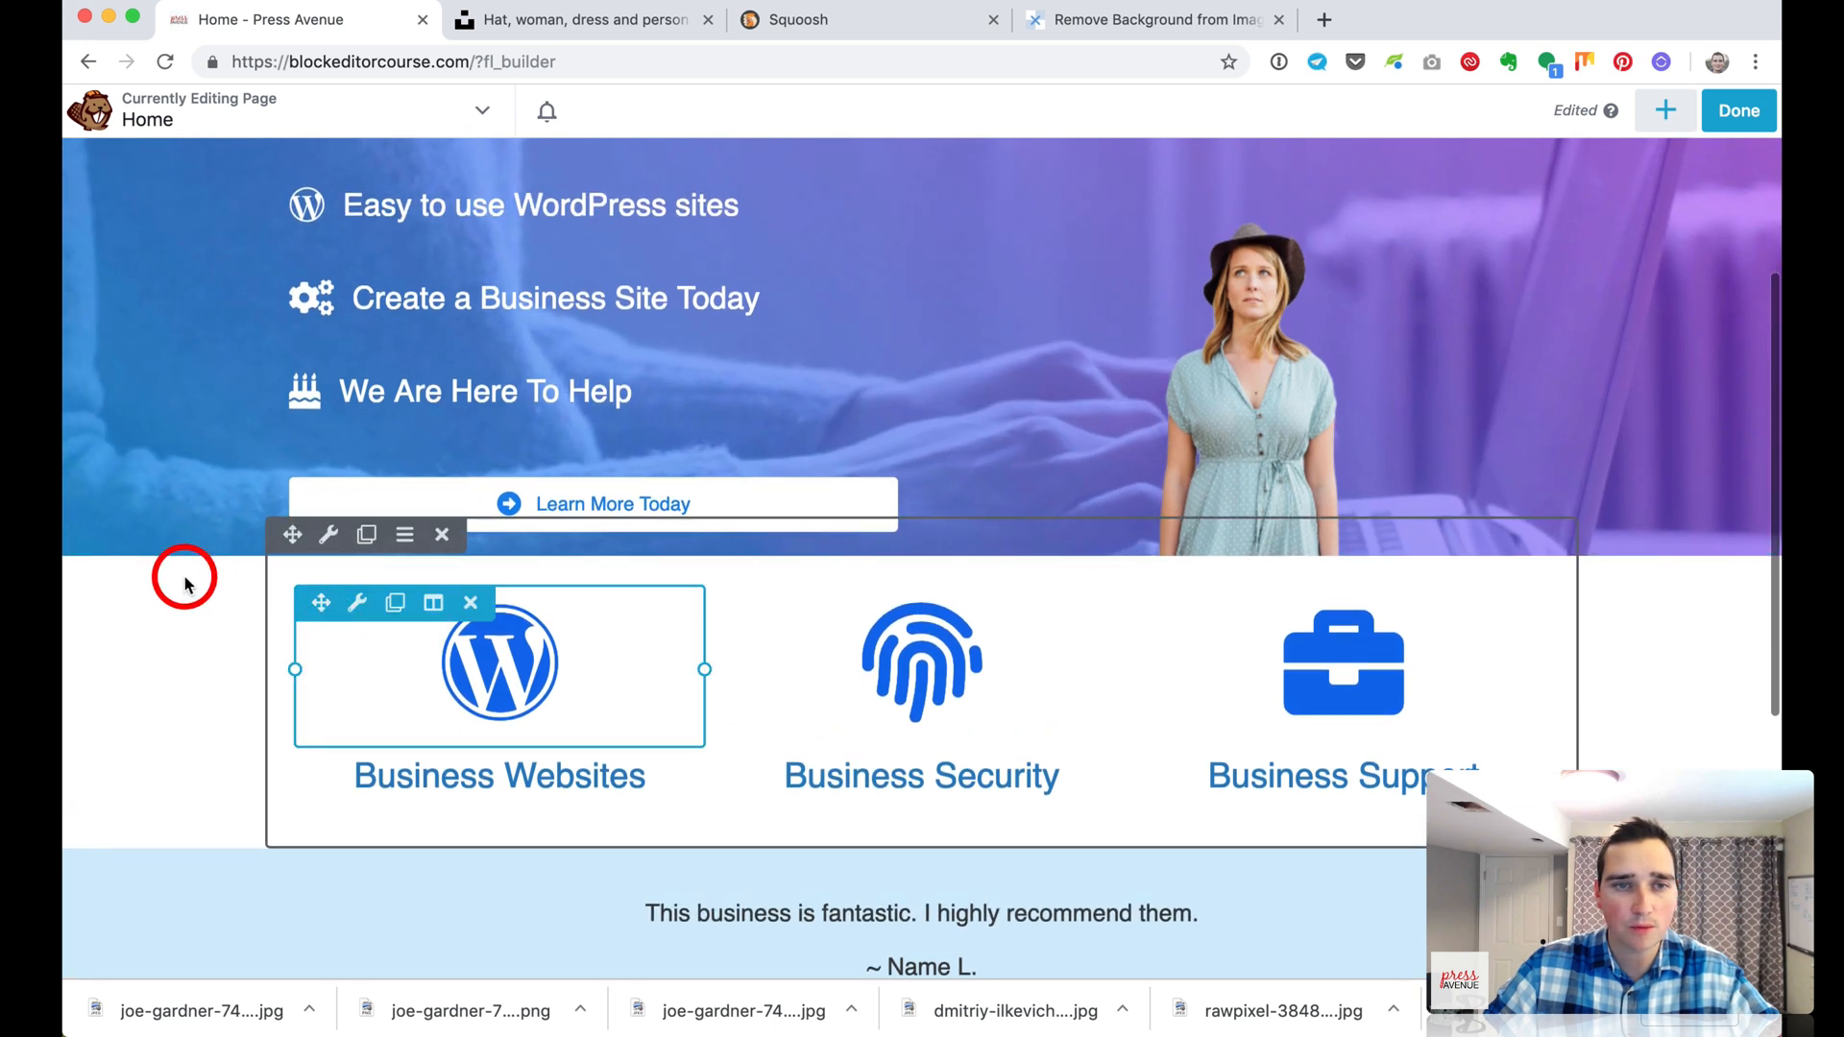
Set the icon-and-heading row's margins to 50 px at top and bottom and 0 px at right and left, then save
{"action": "left_click", "coordinate": [329, 534]}
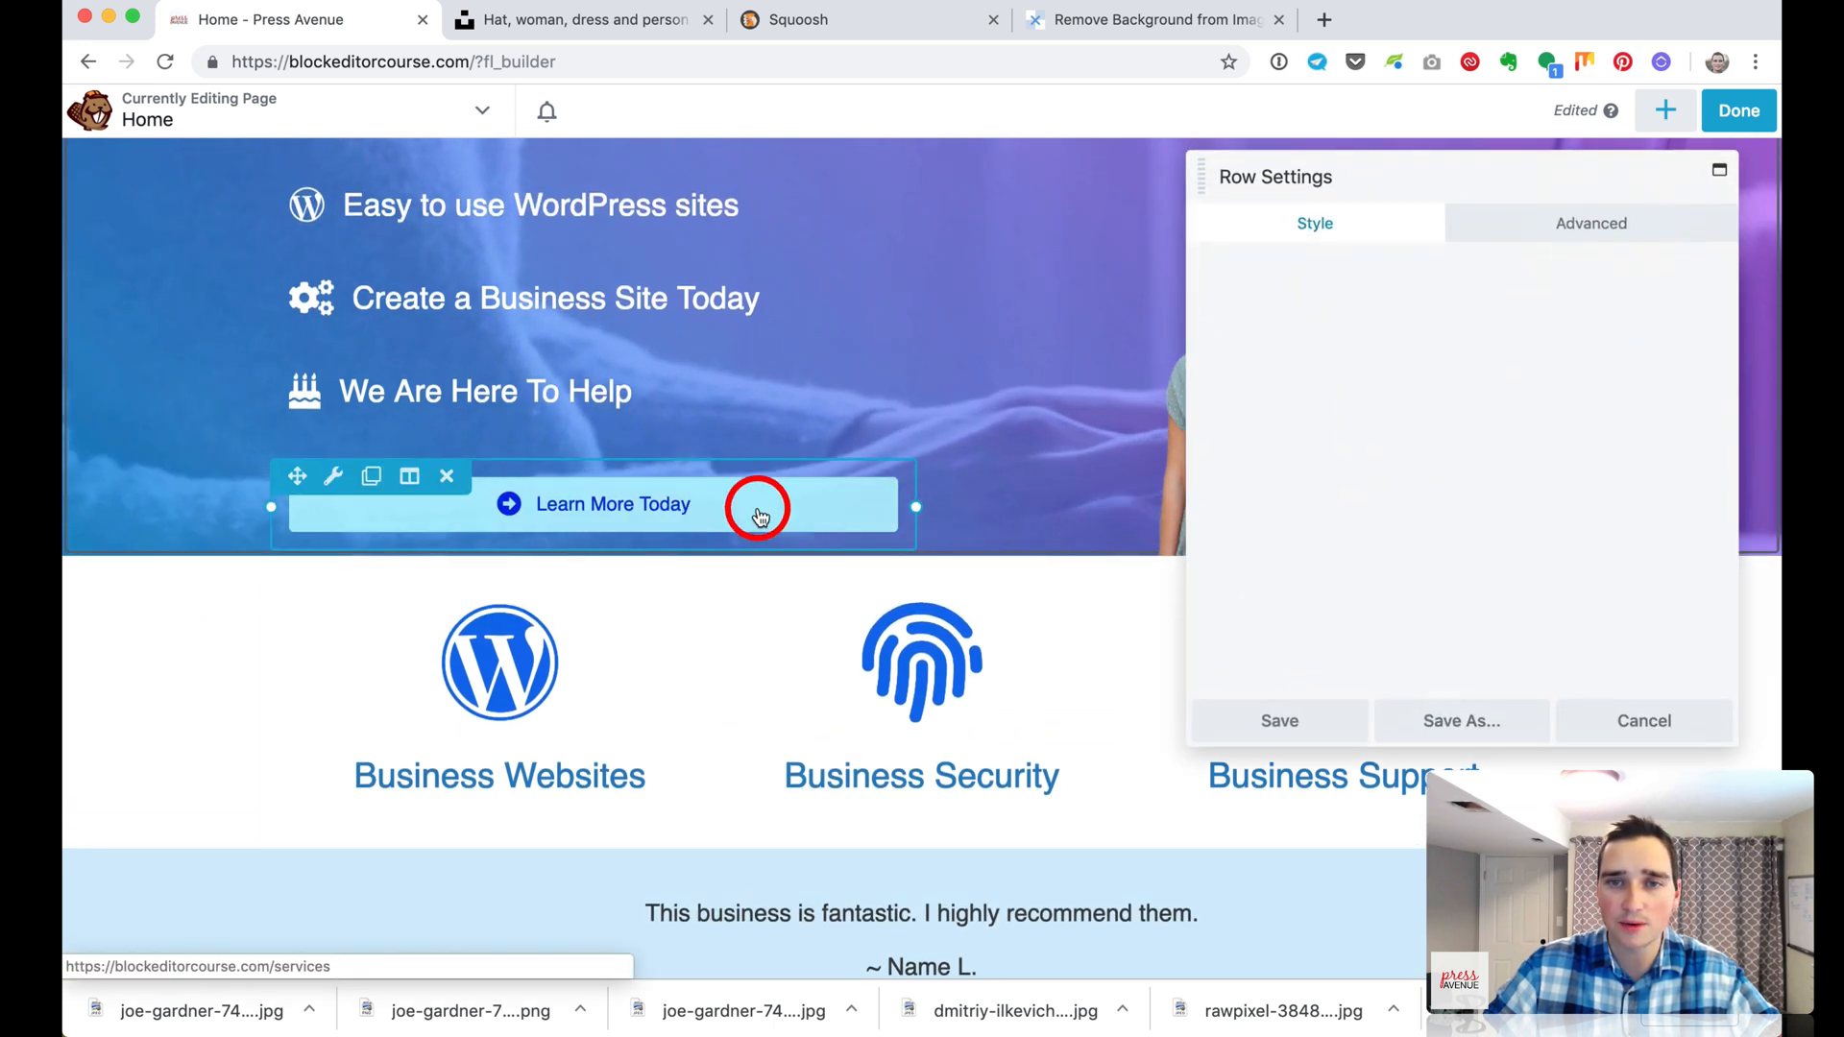
{"action": "left_click", "coordinate": [1561, 234]}
{"action": "left_click", "coordinate": [1245, 365]}
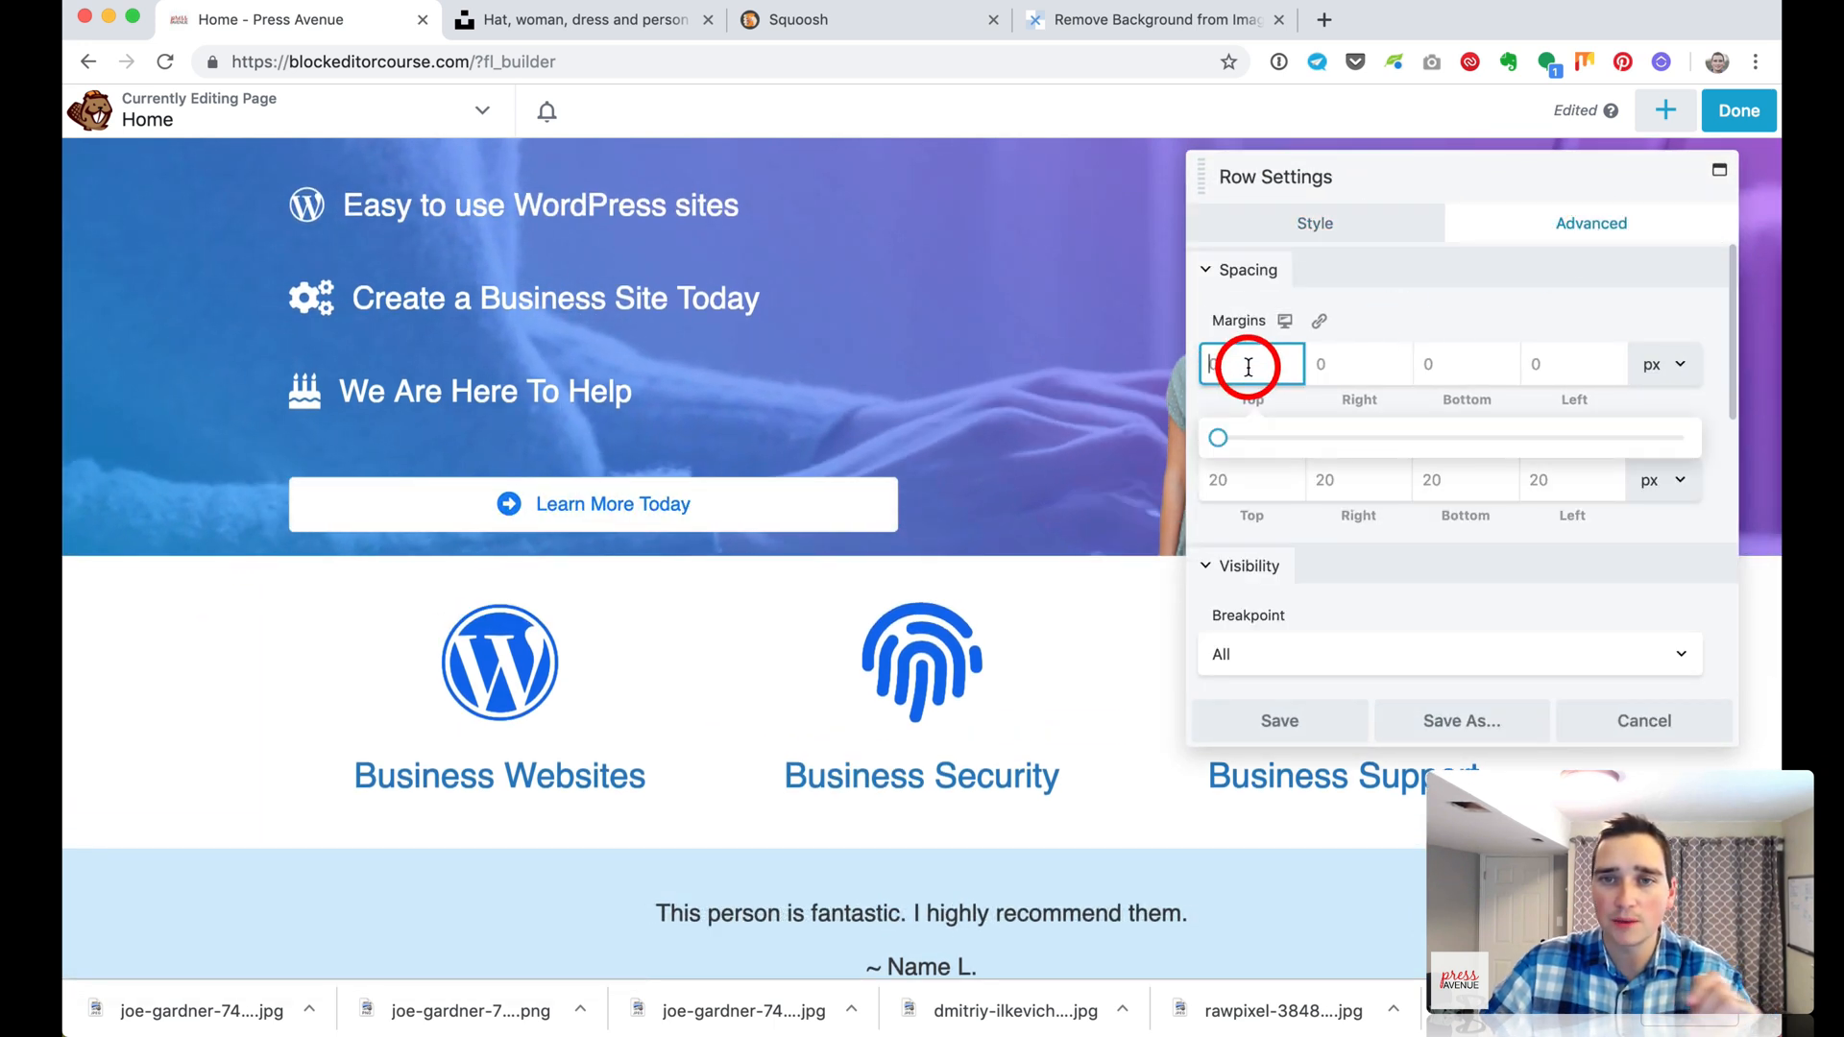
{"action": "type", "text": "50"}
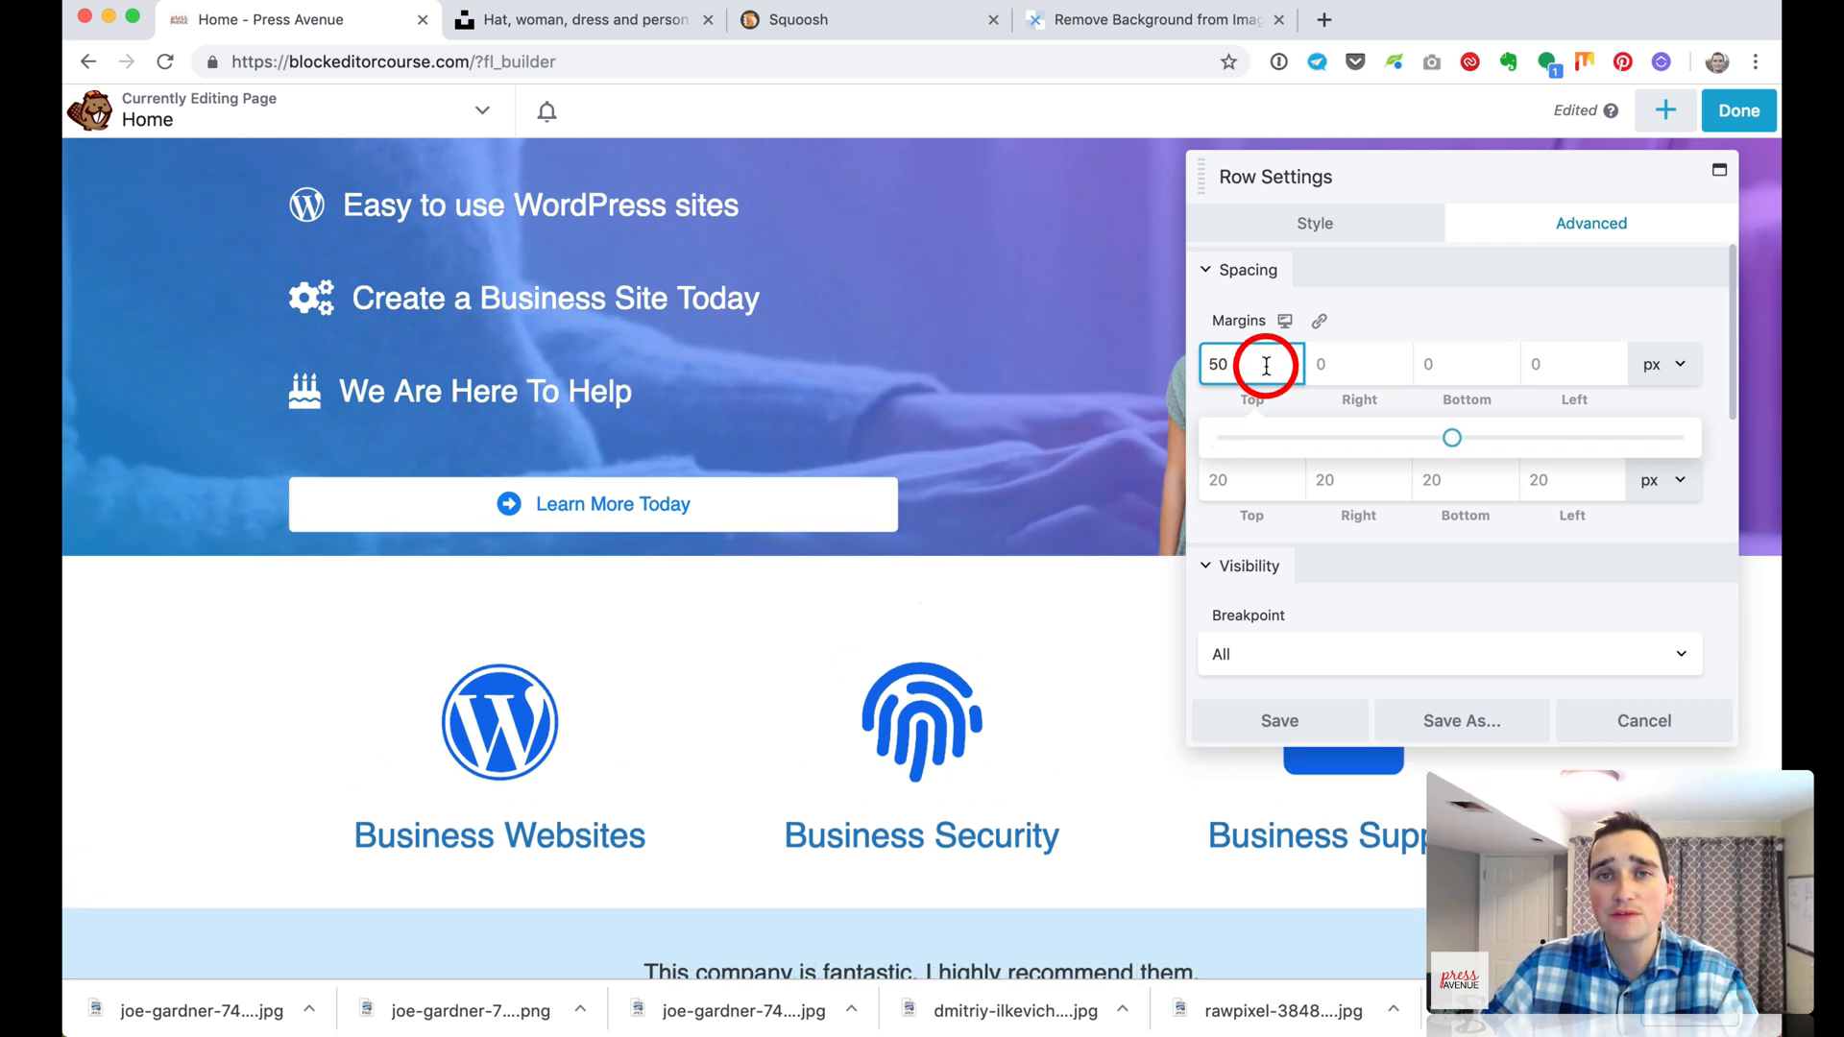
{"action": "left_click", "coordinate": [1319, 321]}
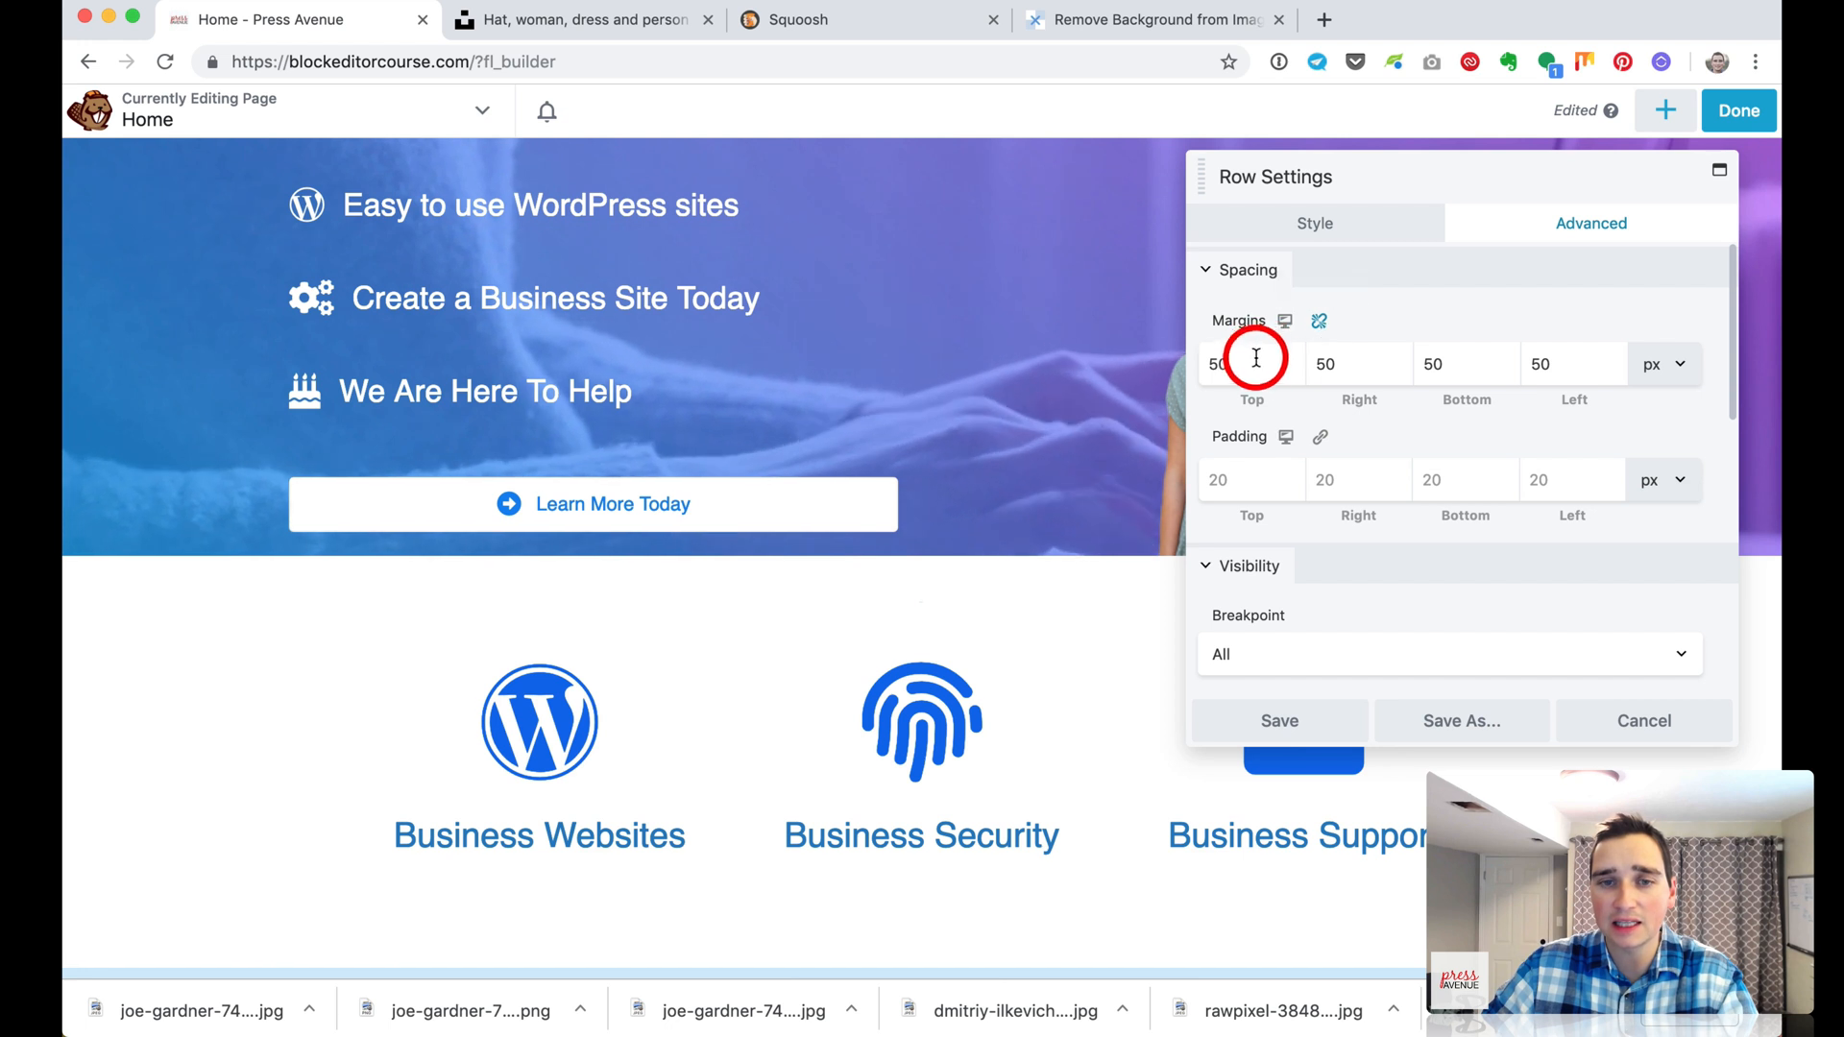
{"action": "double_click", "coordinate": [1350, 353]}
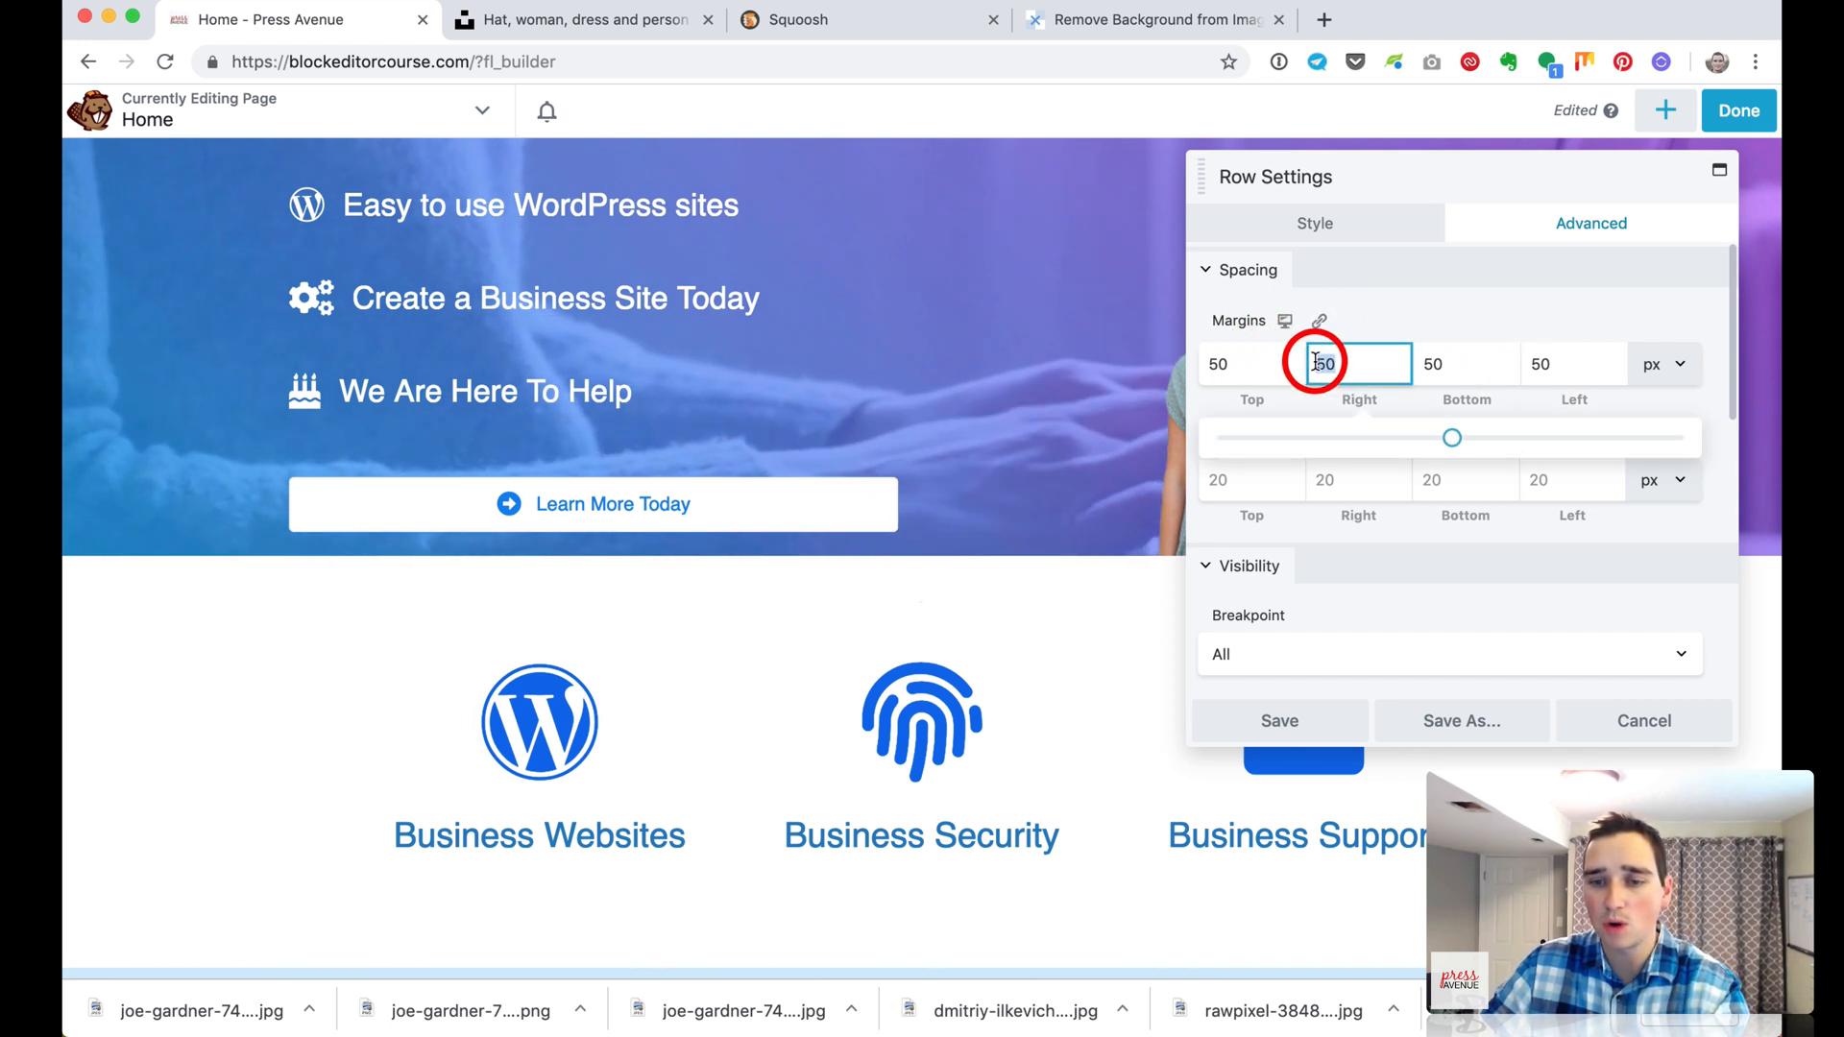
{"action": "type", "text": "0"}
{"action": "key", "text": "Tab"}
{"action": "type", "text": "0"}
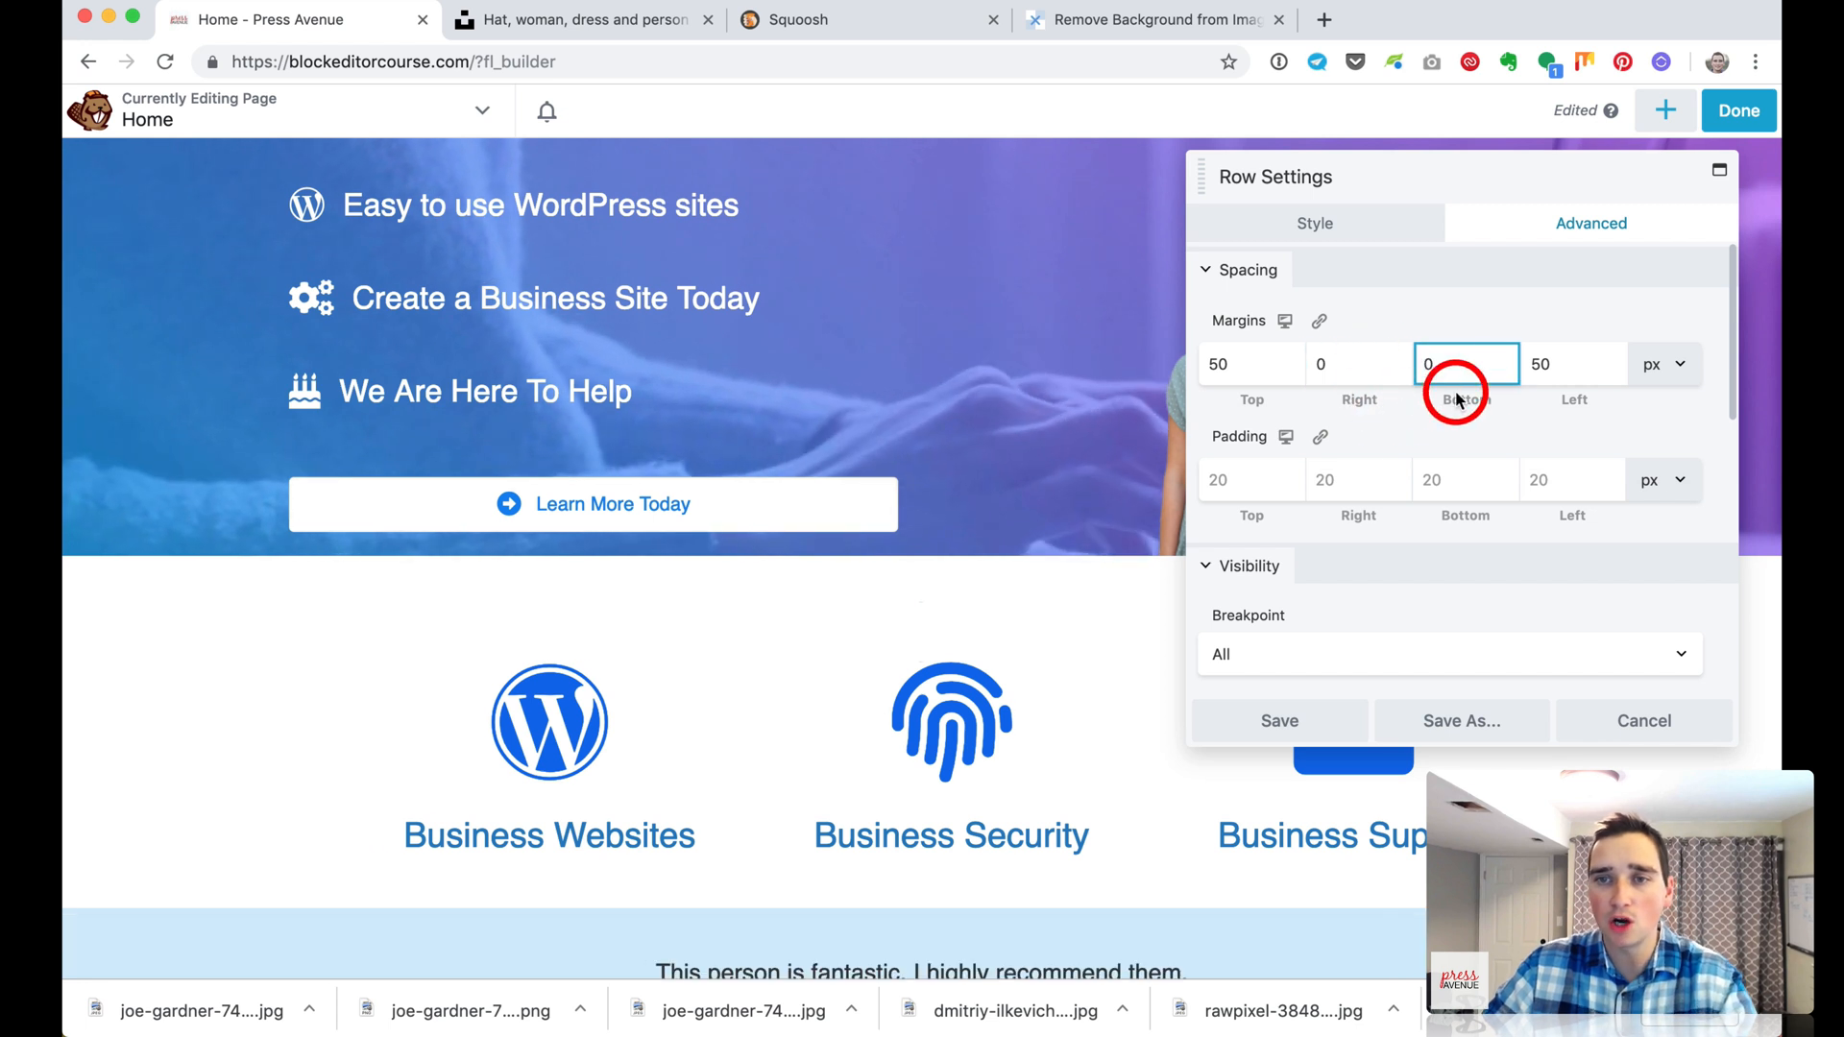
{"action": "type", "text": "50"}
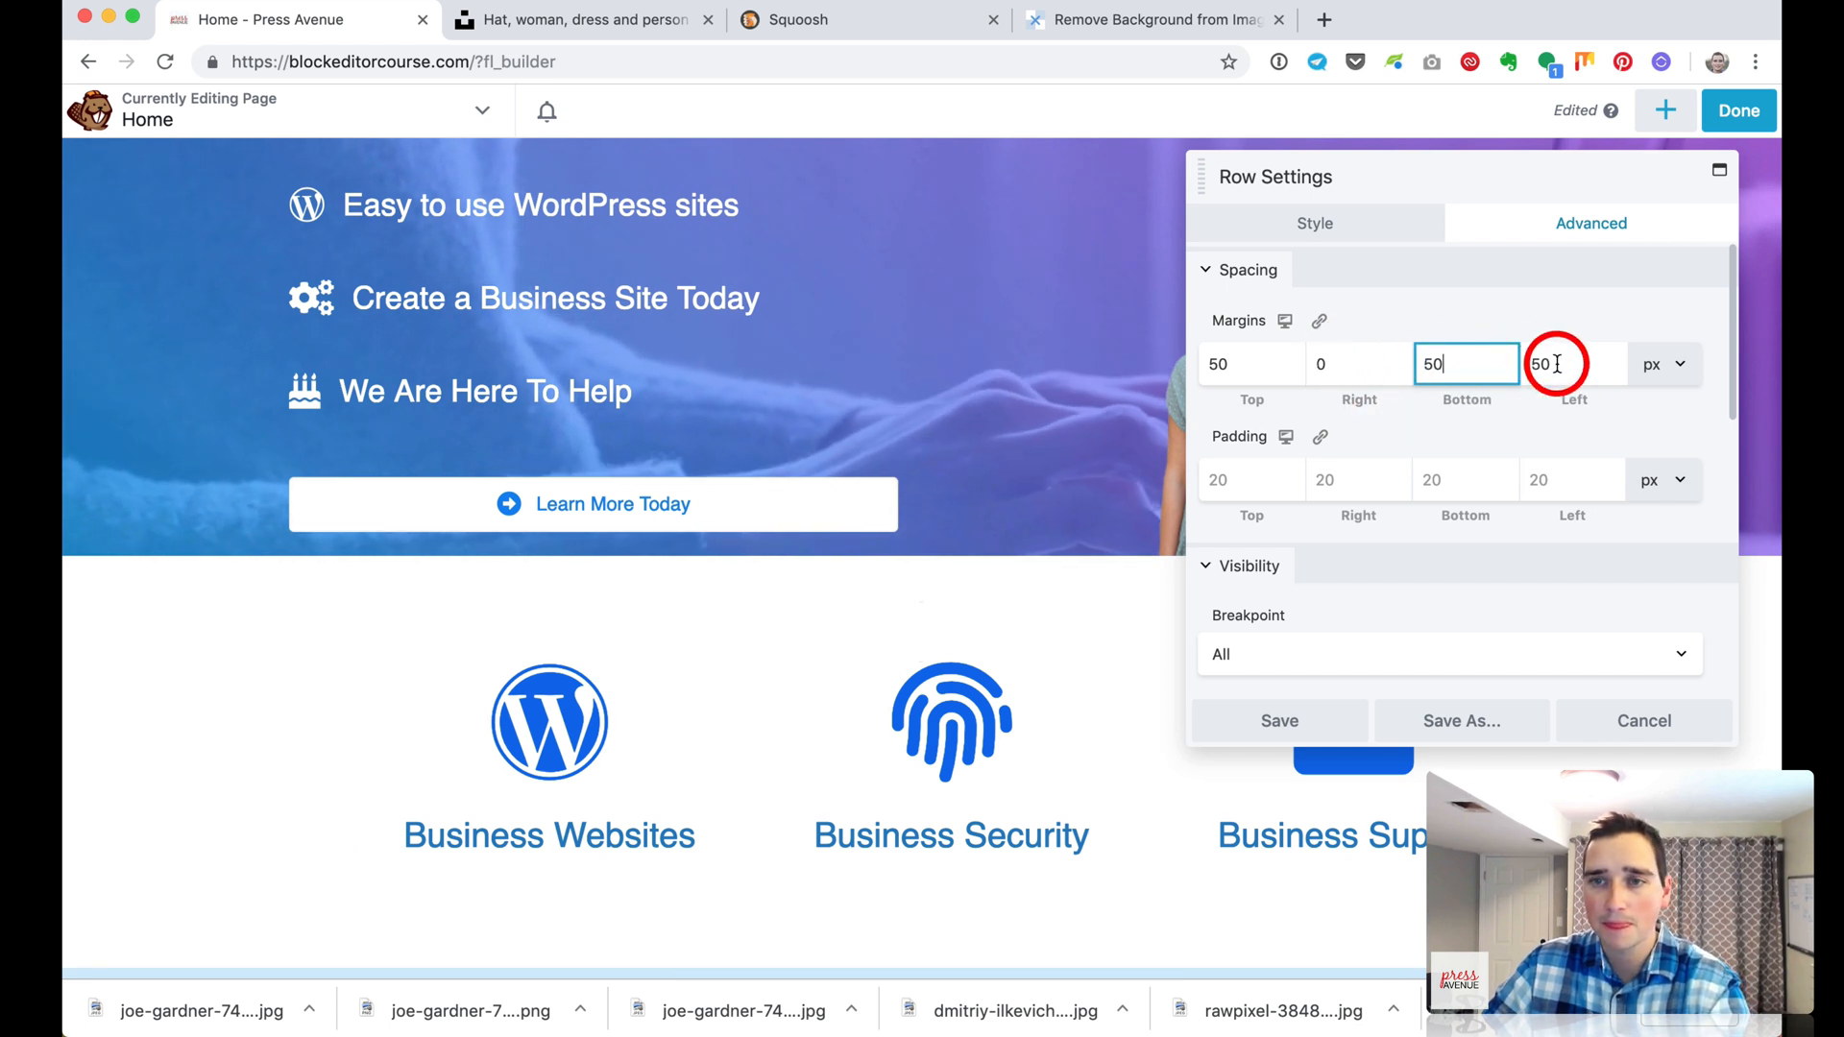
{"action": "type", "text": "0"}
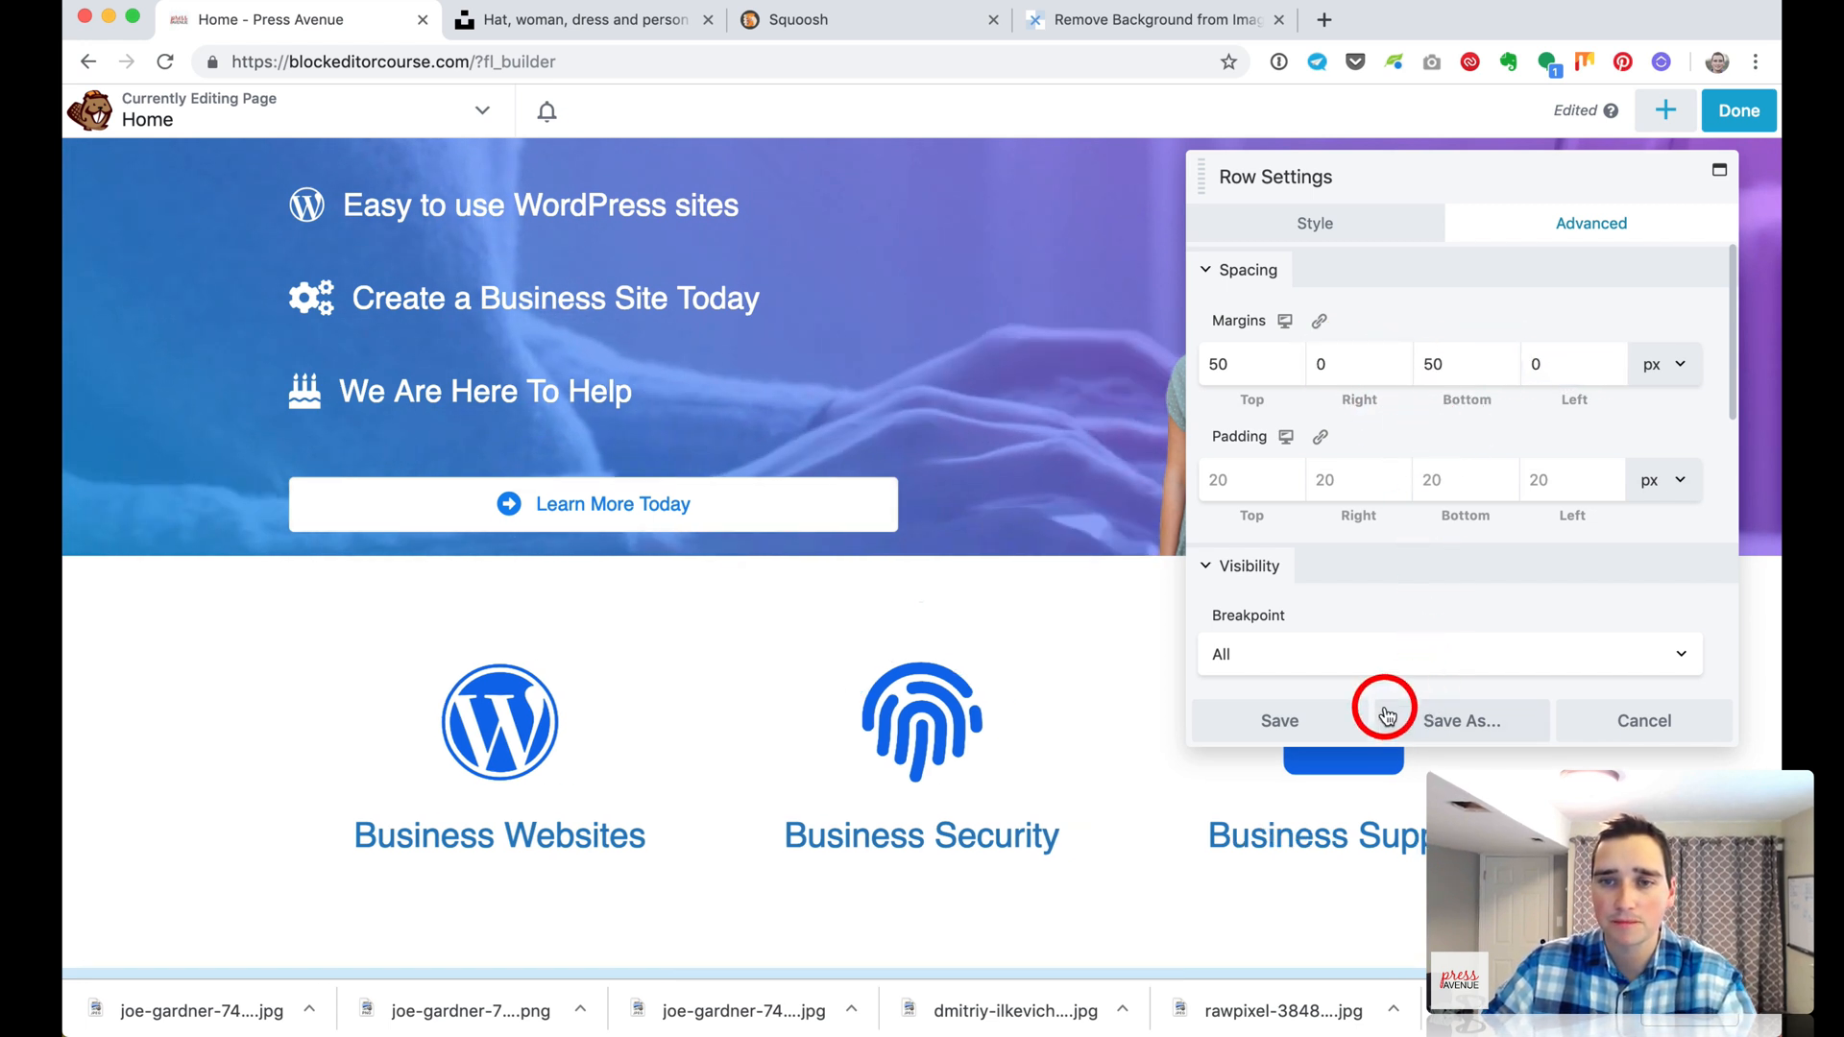
{"action": "left_click", "coordinate": [1279, 720]}
Finish editing the home page and store its changes
{"action": "scroll", "coordinate": [1120, 589], "scroll_direction": "up", "scroll_amount": 5}
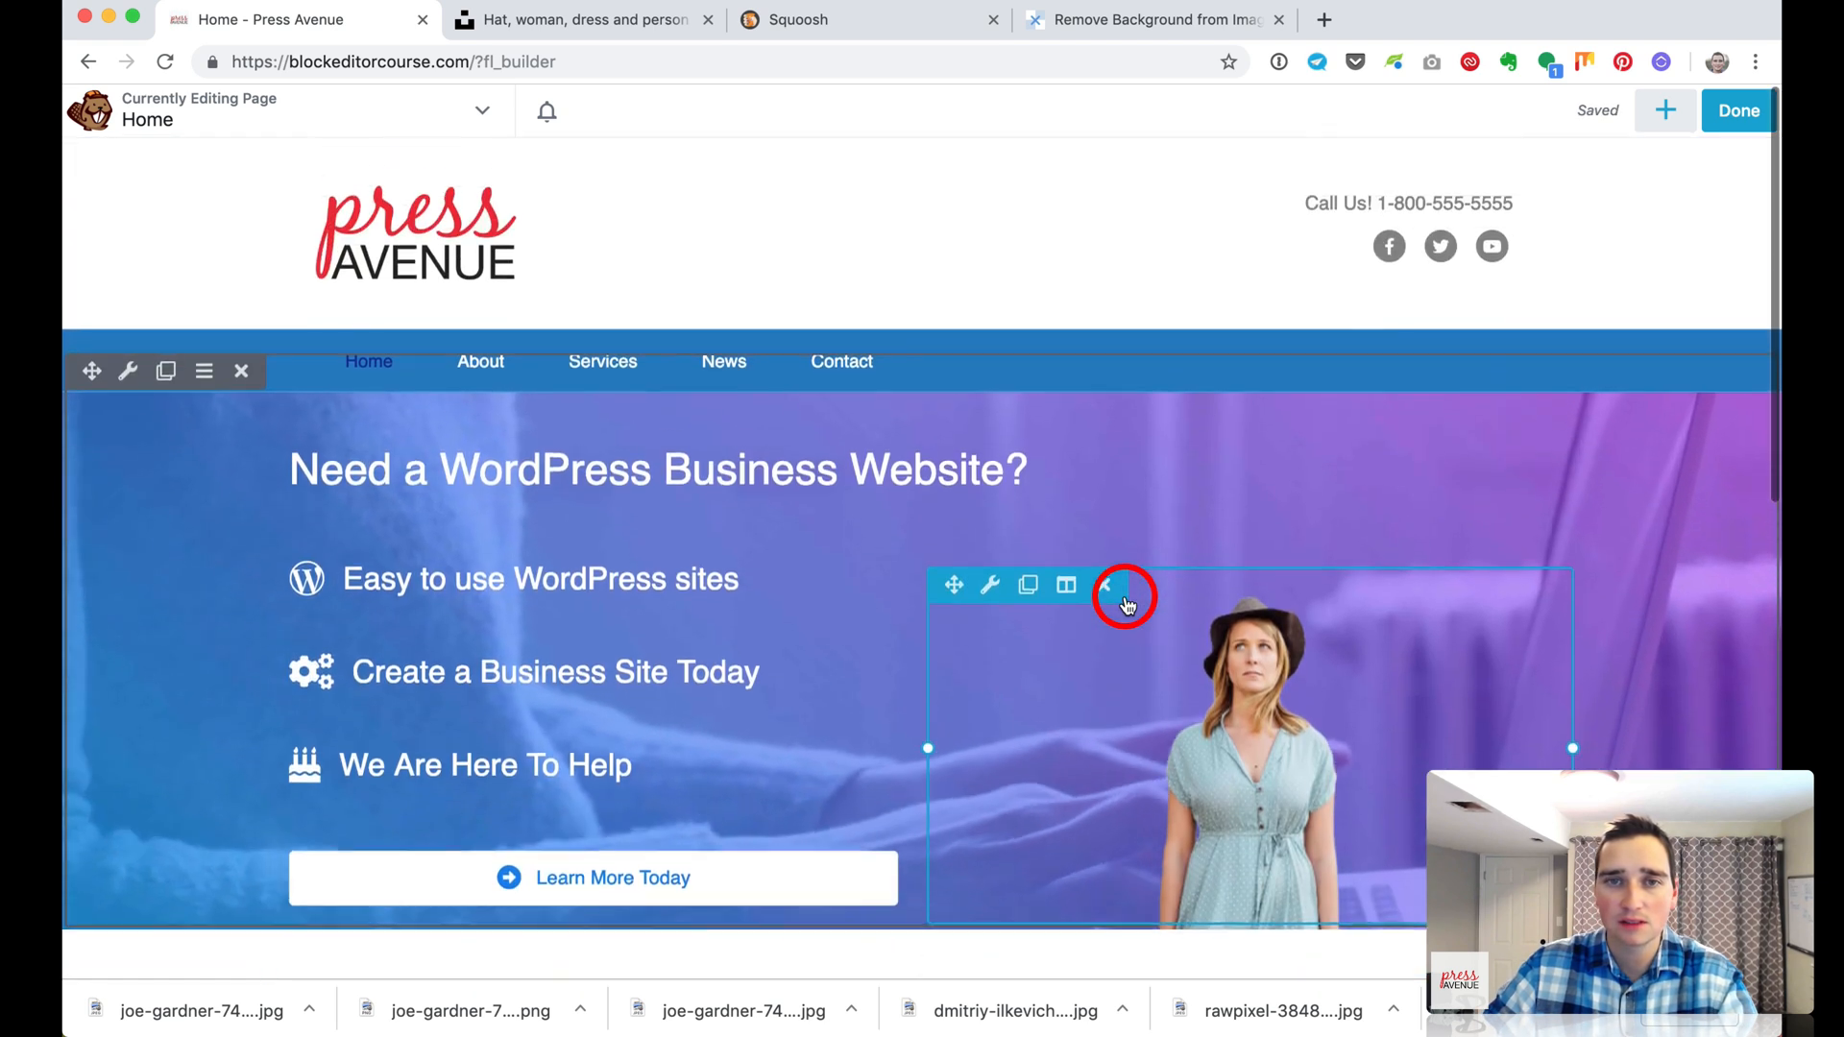
{"action": "scroll", "coordinate": [1133, 610], "scroll_direction": "down", "scroll_amount": 1}
{"action": "scroll", "coordinate": [1316, 687], "scroll_direction": "down", "scroll_amount": 7}
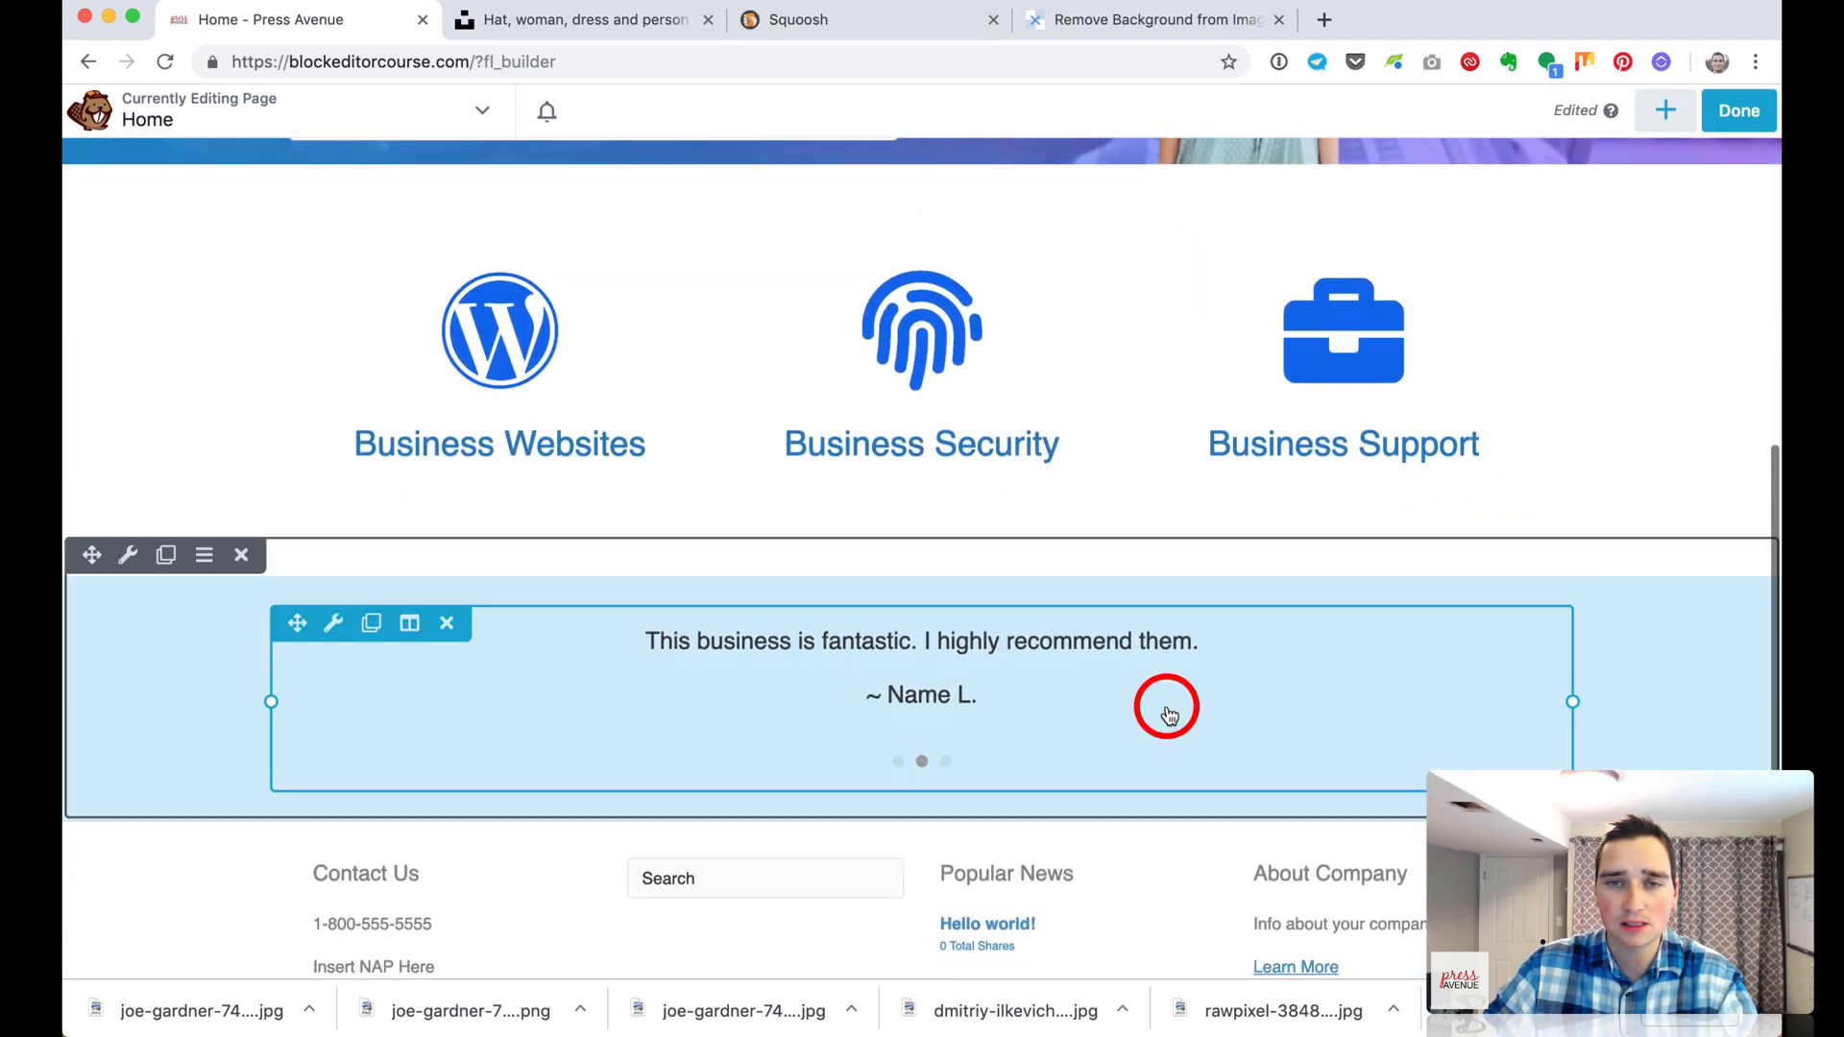
{"action": "scroll", "coordinate": [688, 404], "scroll_direction": "down", "scroll_amount": 2}
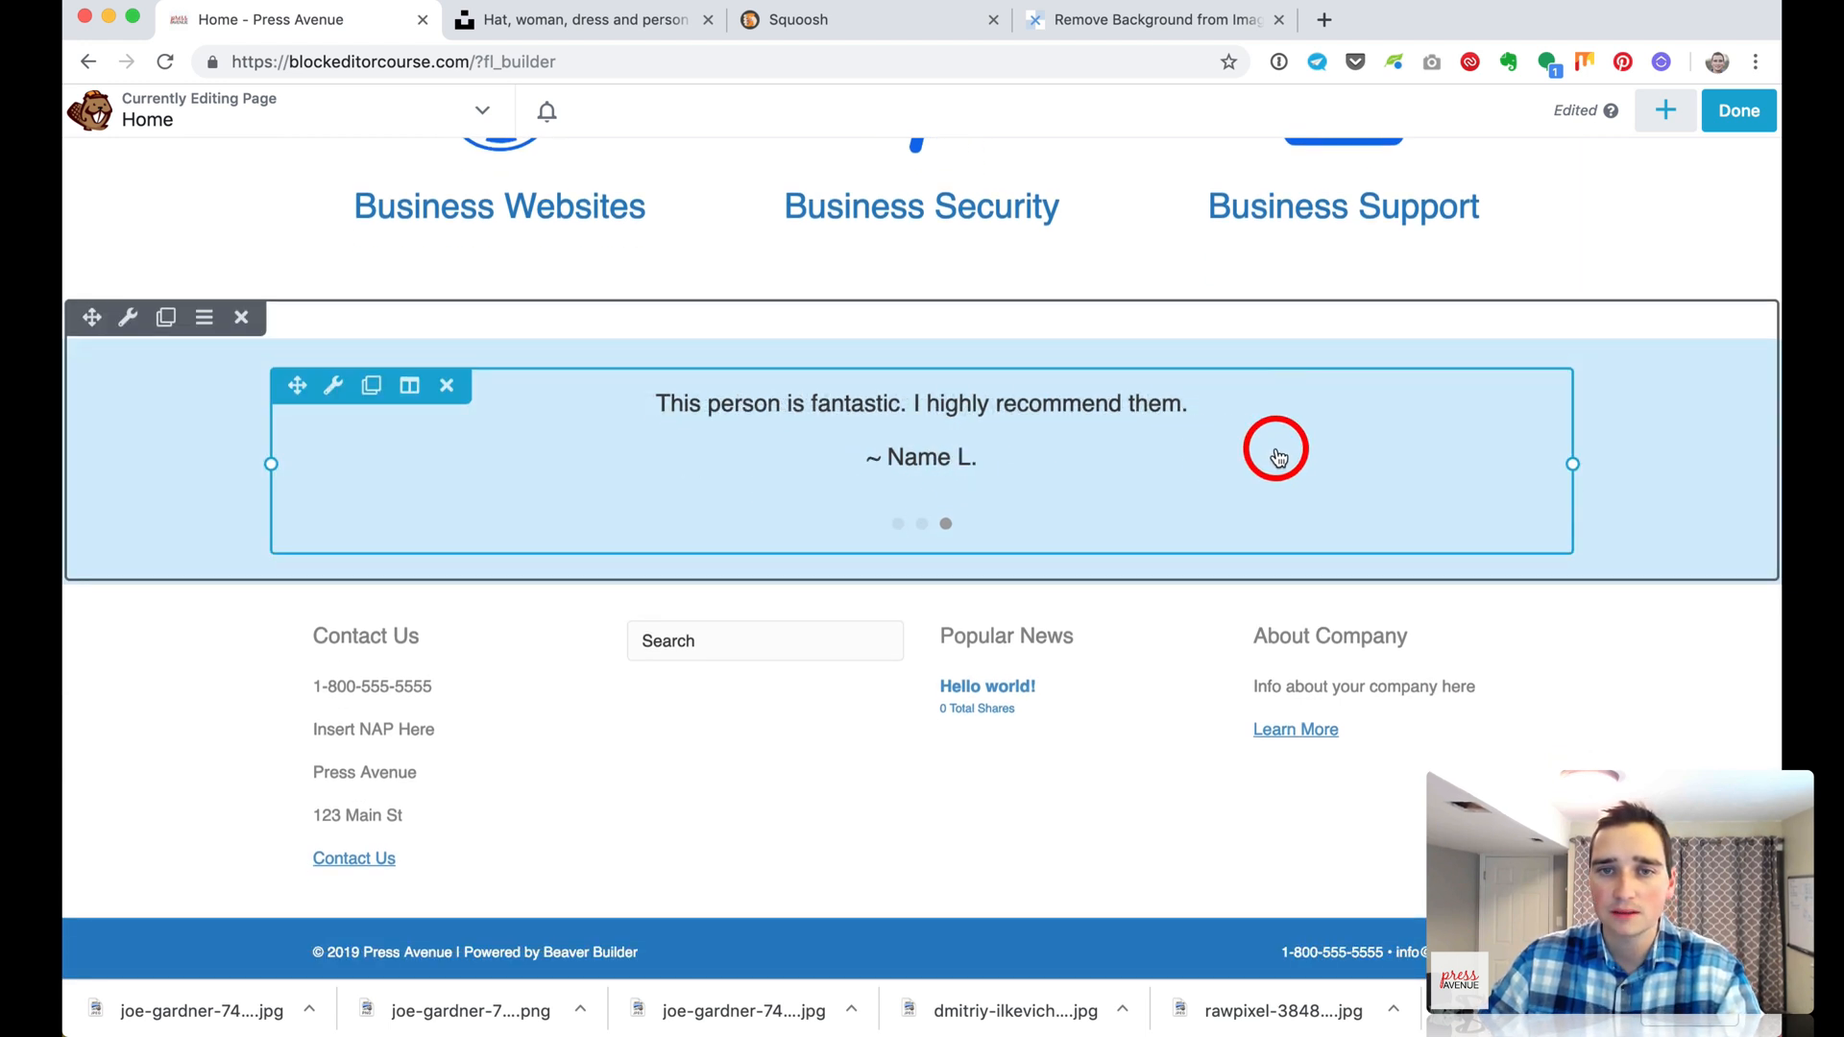
{"action": "left_click", "coordinate": [1736, 113]}
{"action": "left_click", "coordinate": [1311, 328]}
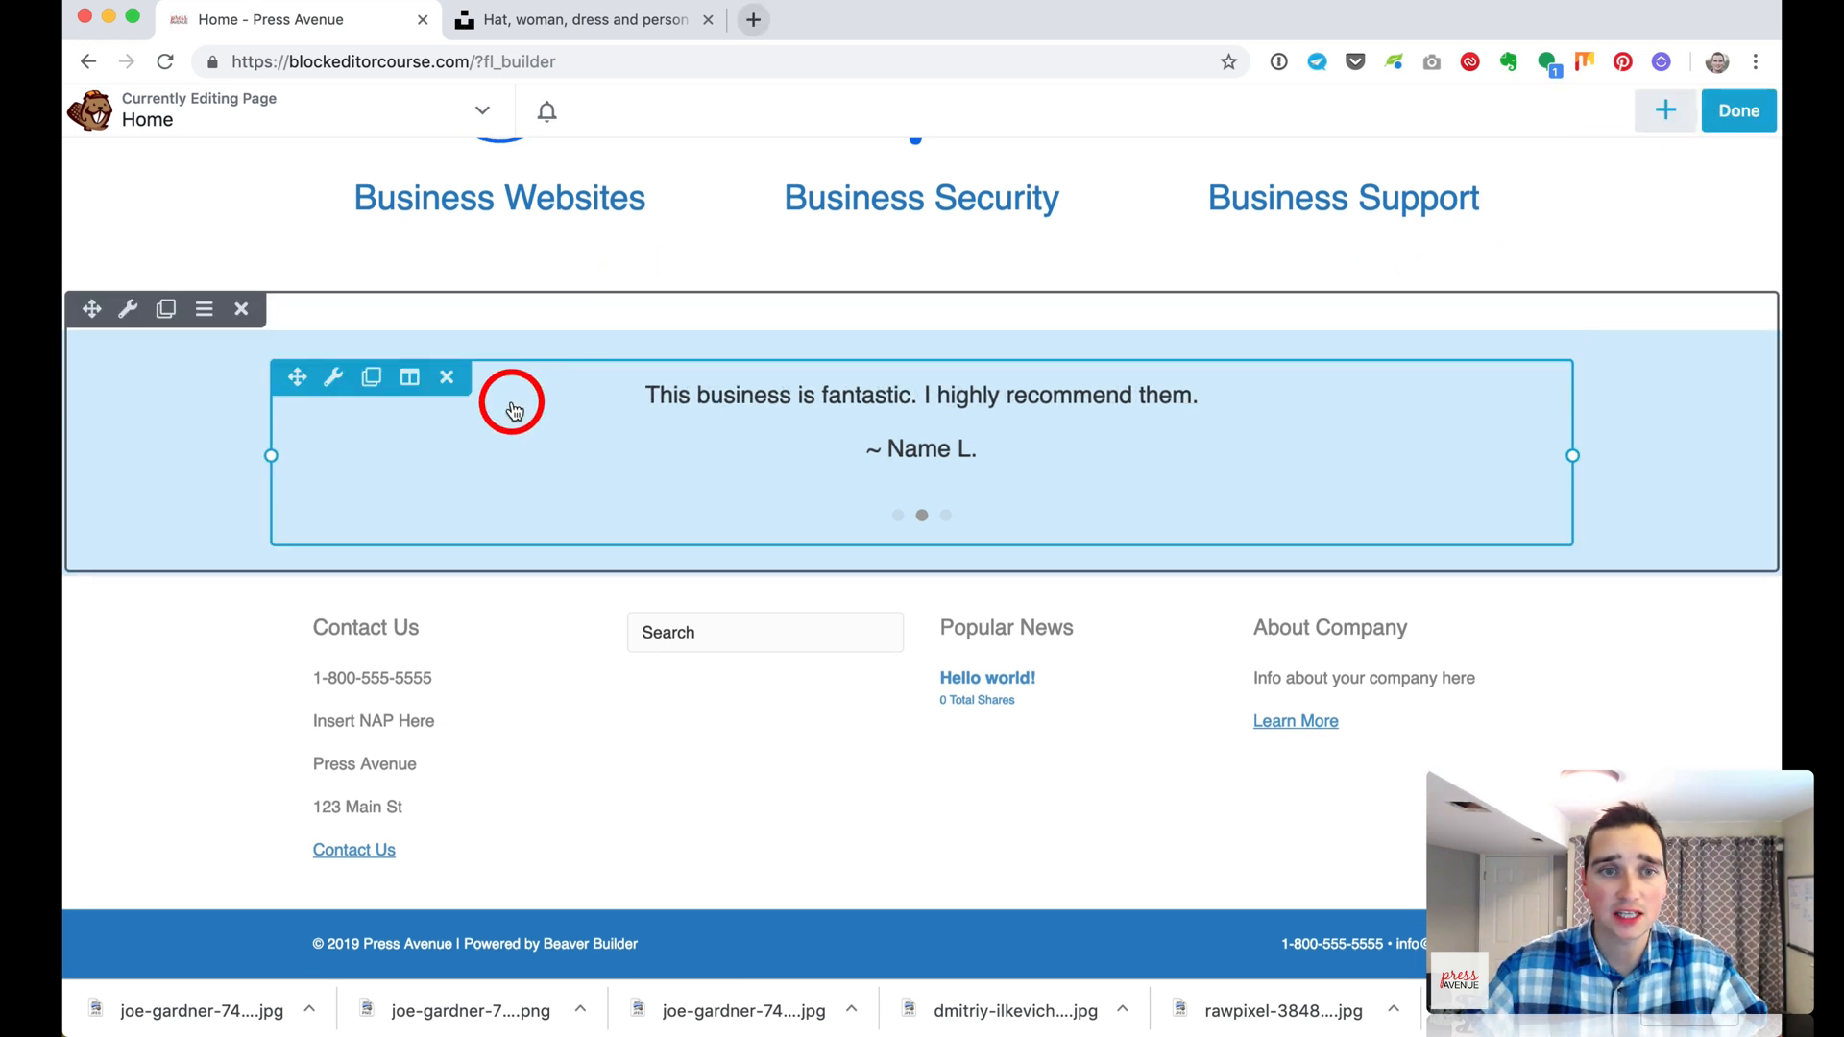
Change the testimonials row's background type to Photo and use pa-example.jpg from the media library
{"action": "left_click", "coordinate": [131, 313]}
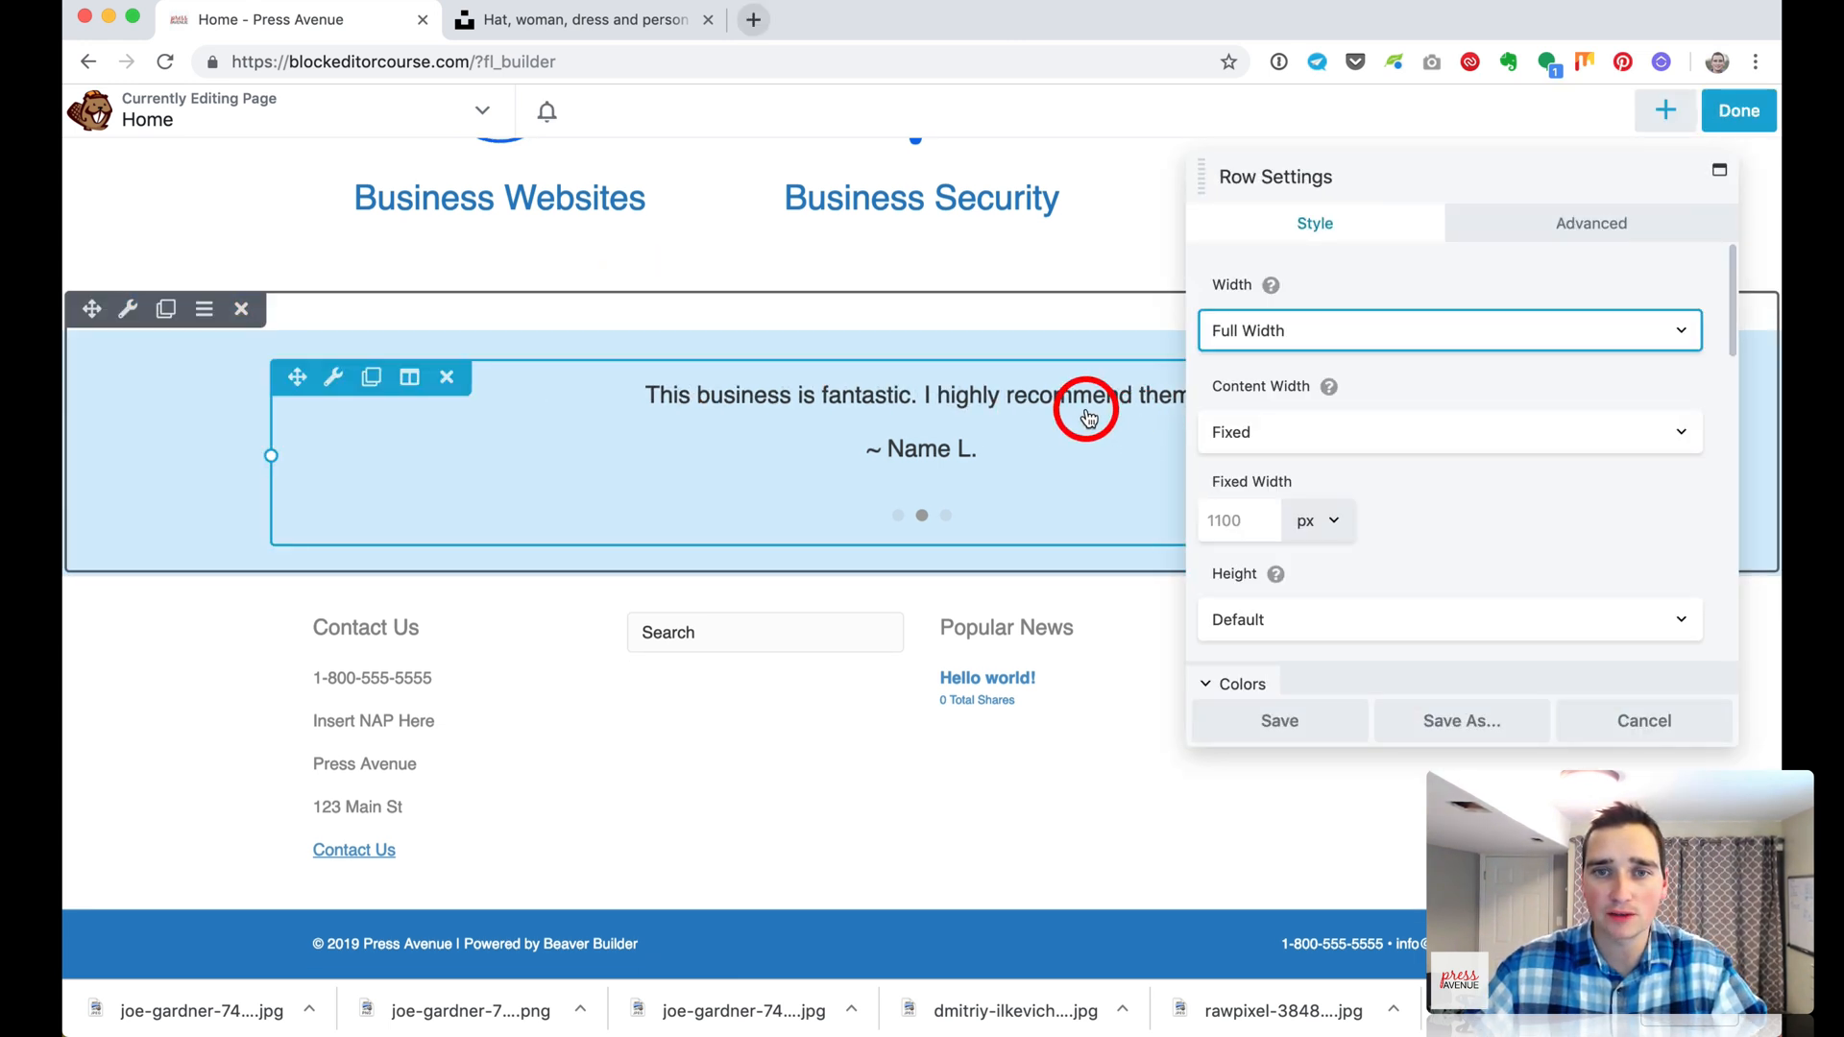
{"action": "scroll", "coordinate": [1528, 392], "scroll_direction": "down", "scroll_amount": 10}
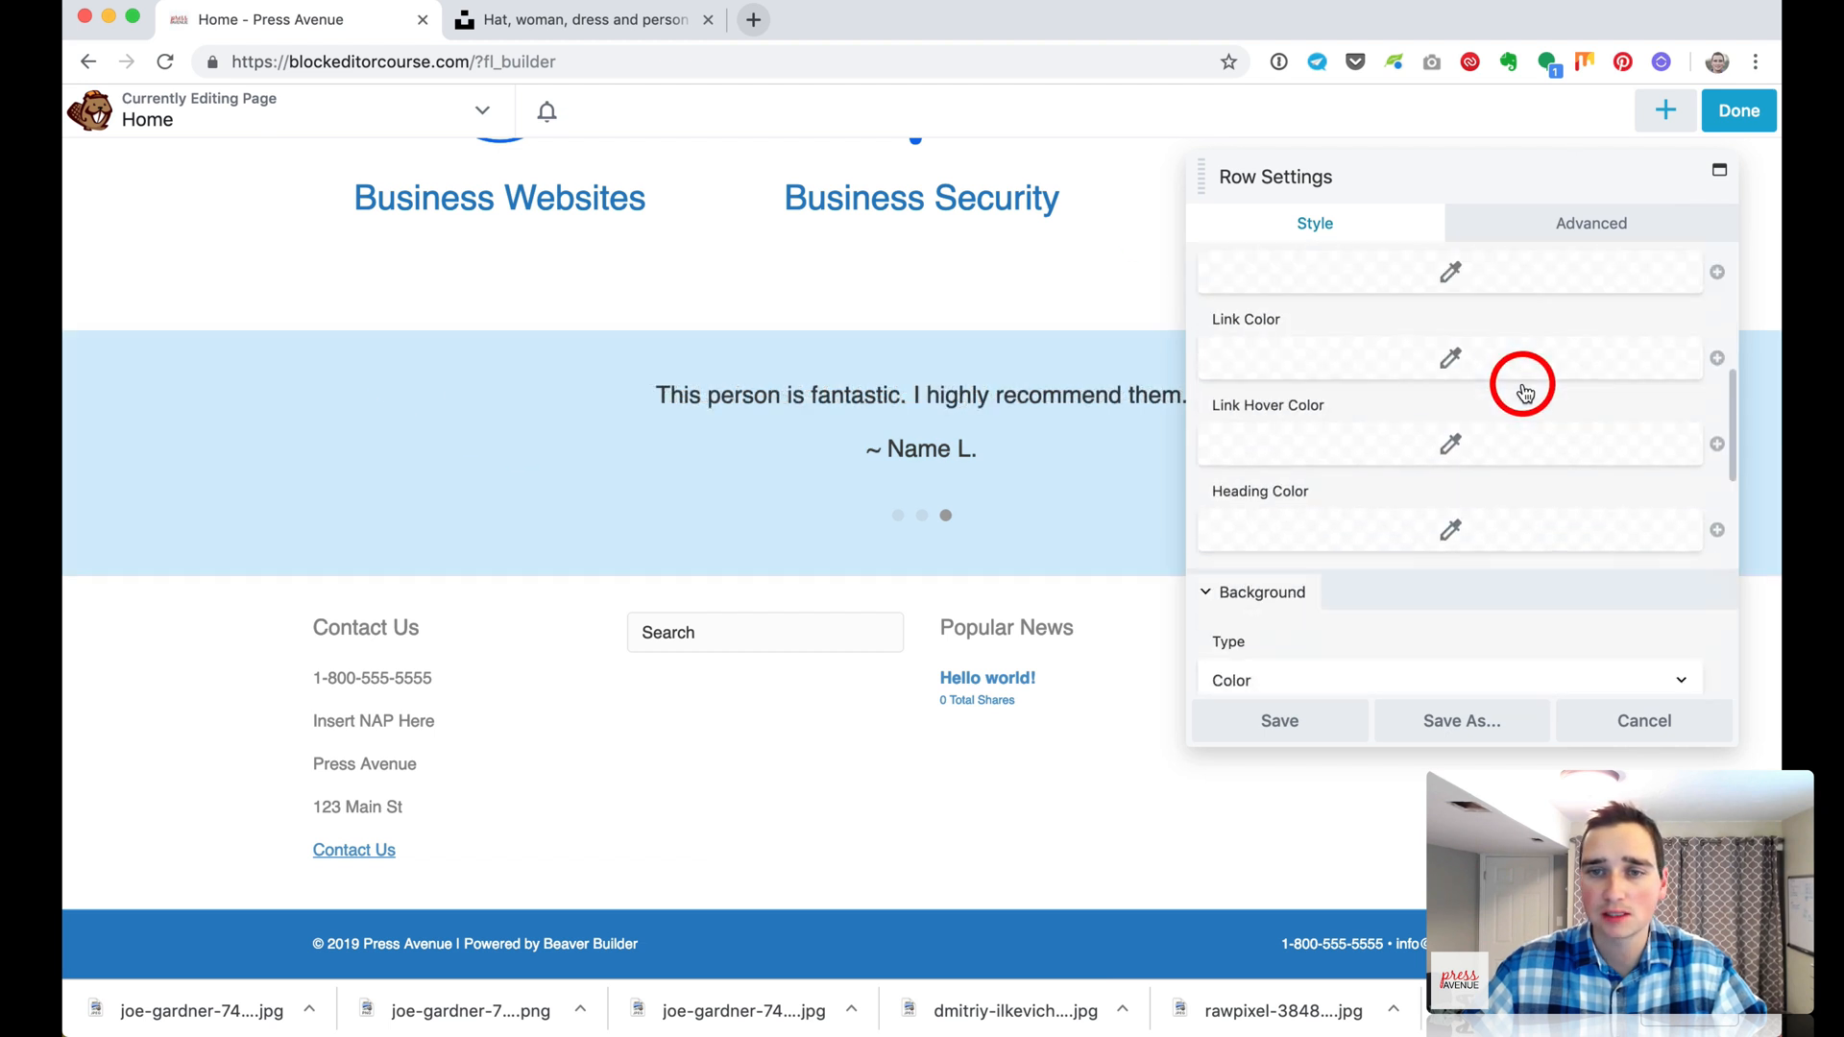
{"action": "left_click", "coordinate": [1415, 381]}
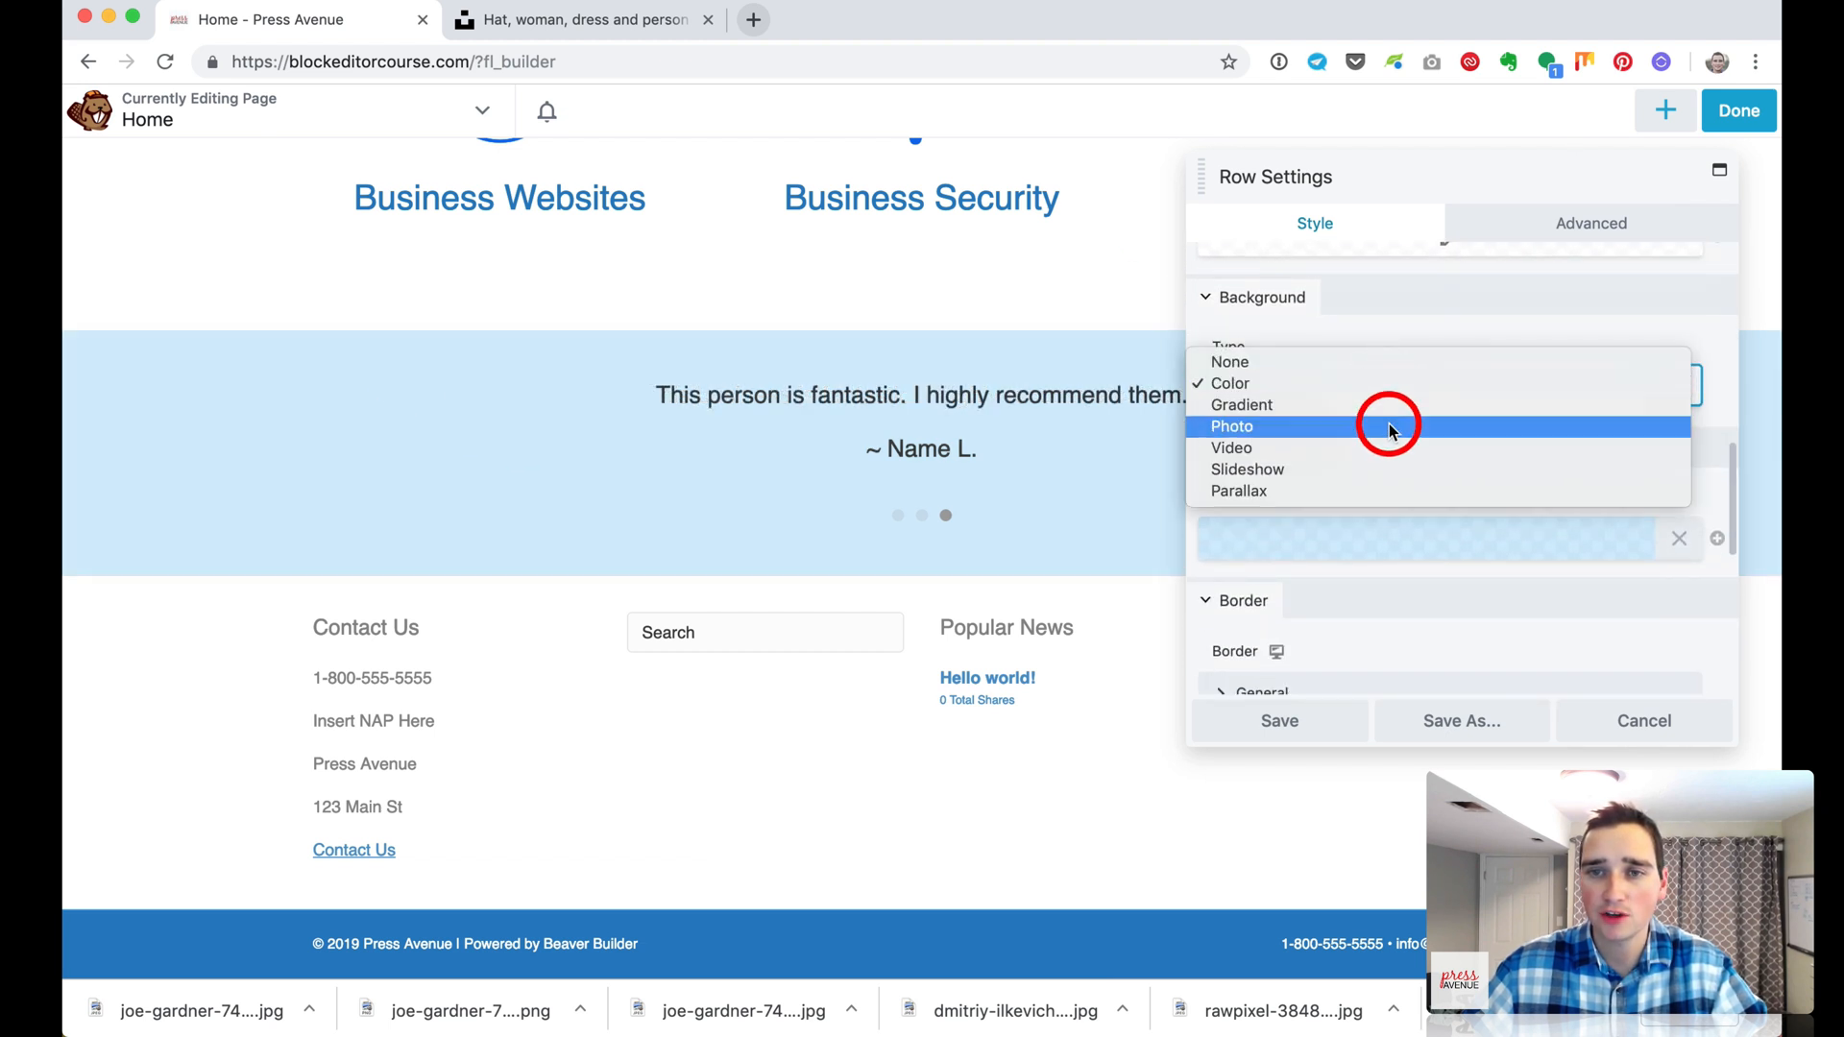
{"action": "left_click", "coordinate": [1389, 421]}
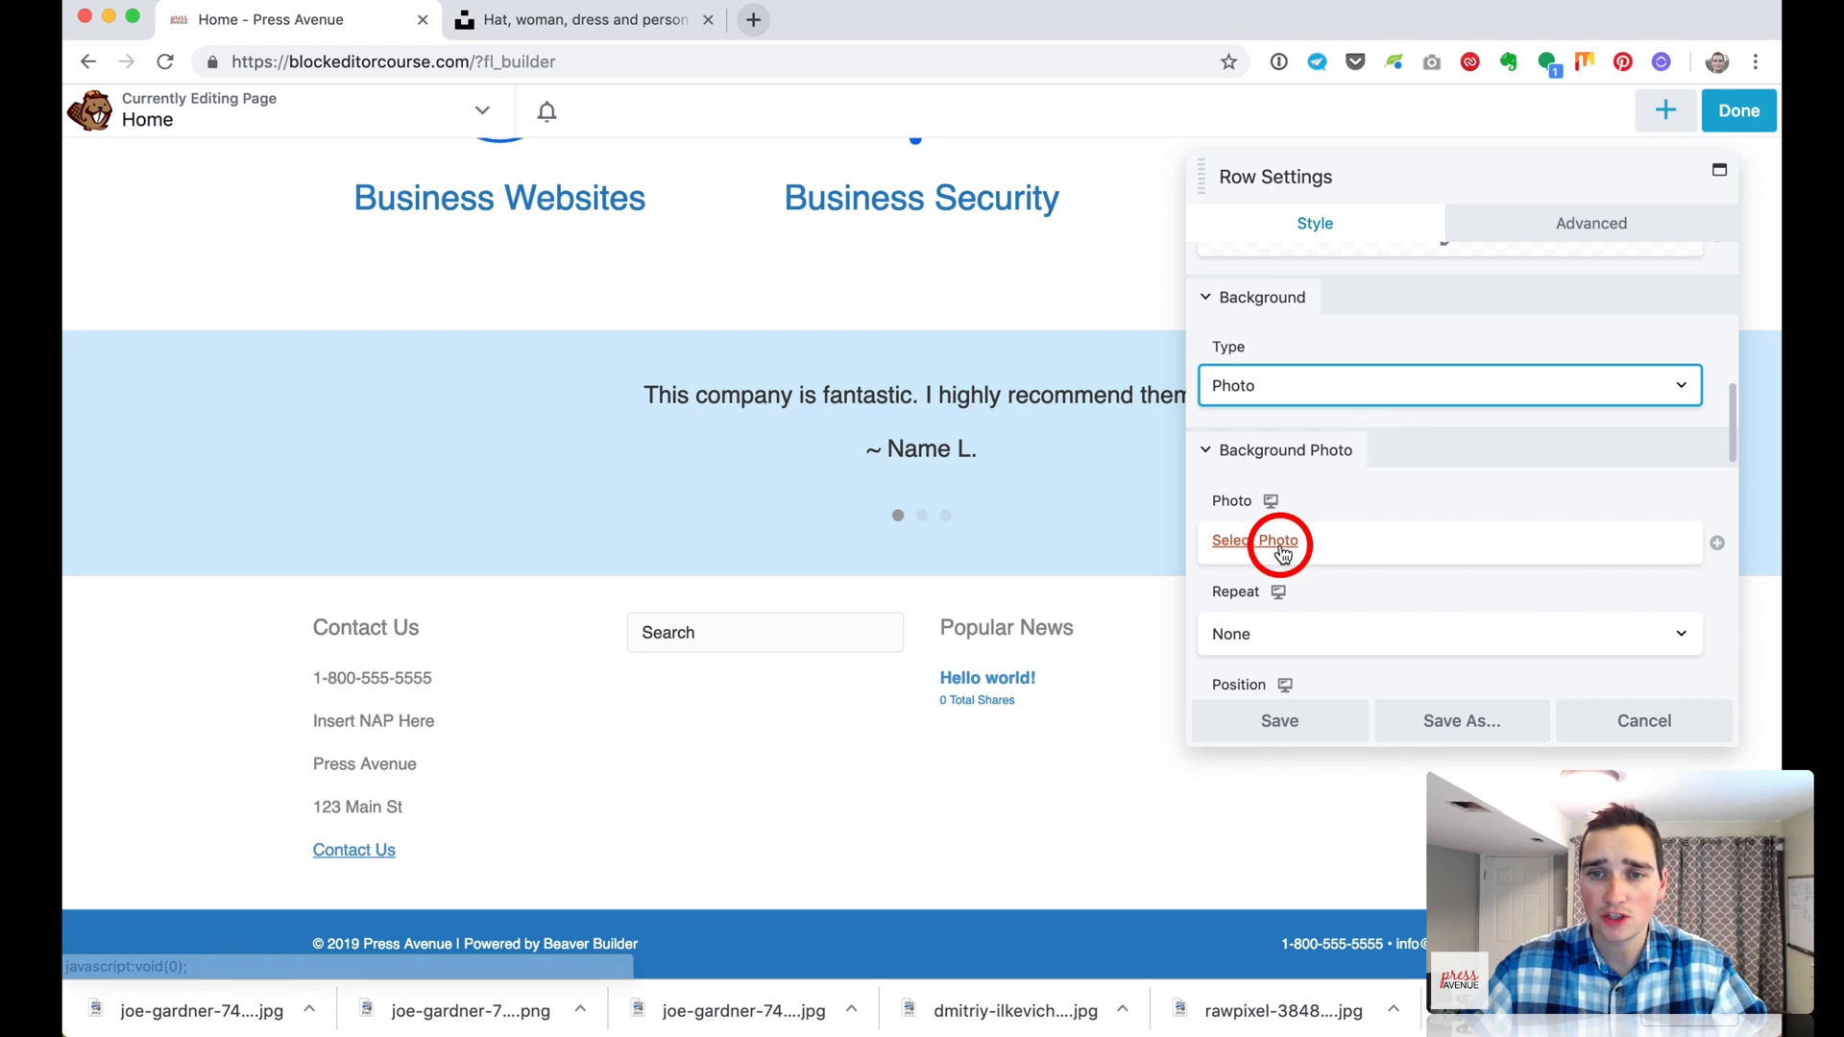
{"action": "left_click", "coordinate": [1251, 541]}
{"action": "left_click", "coordinate": [557, 359]}
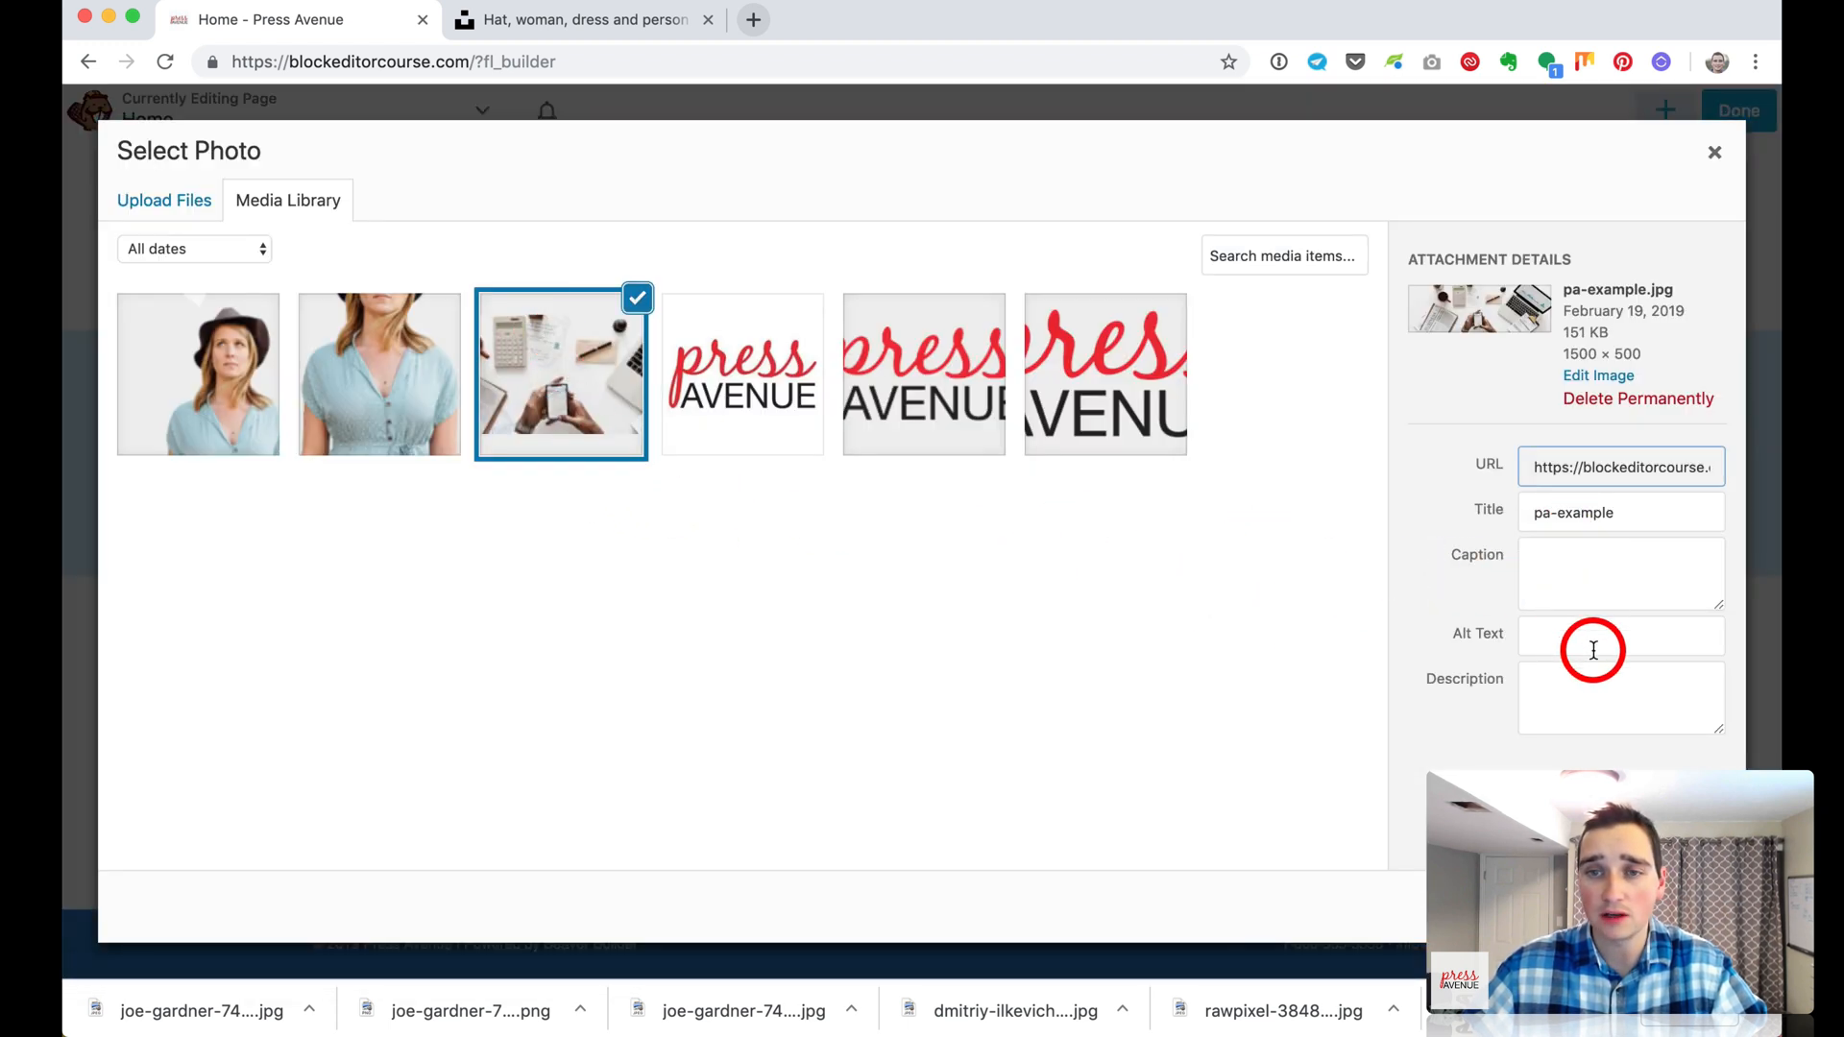
{"action": "left_click", "coordinate": [1668, 907]}
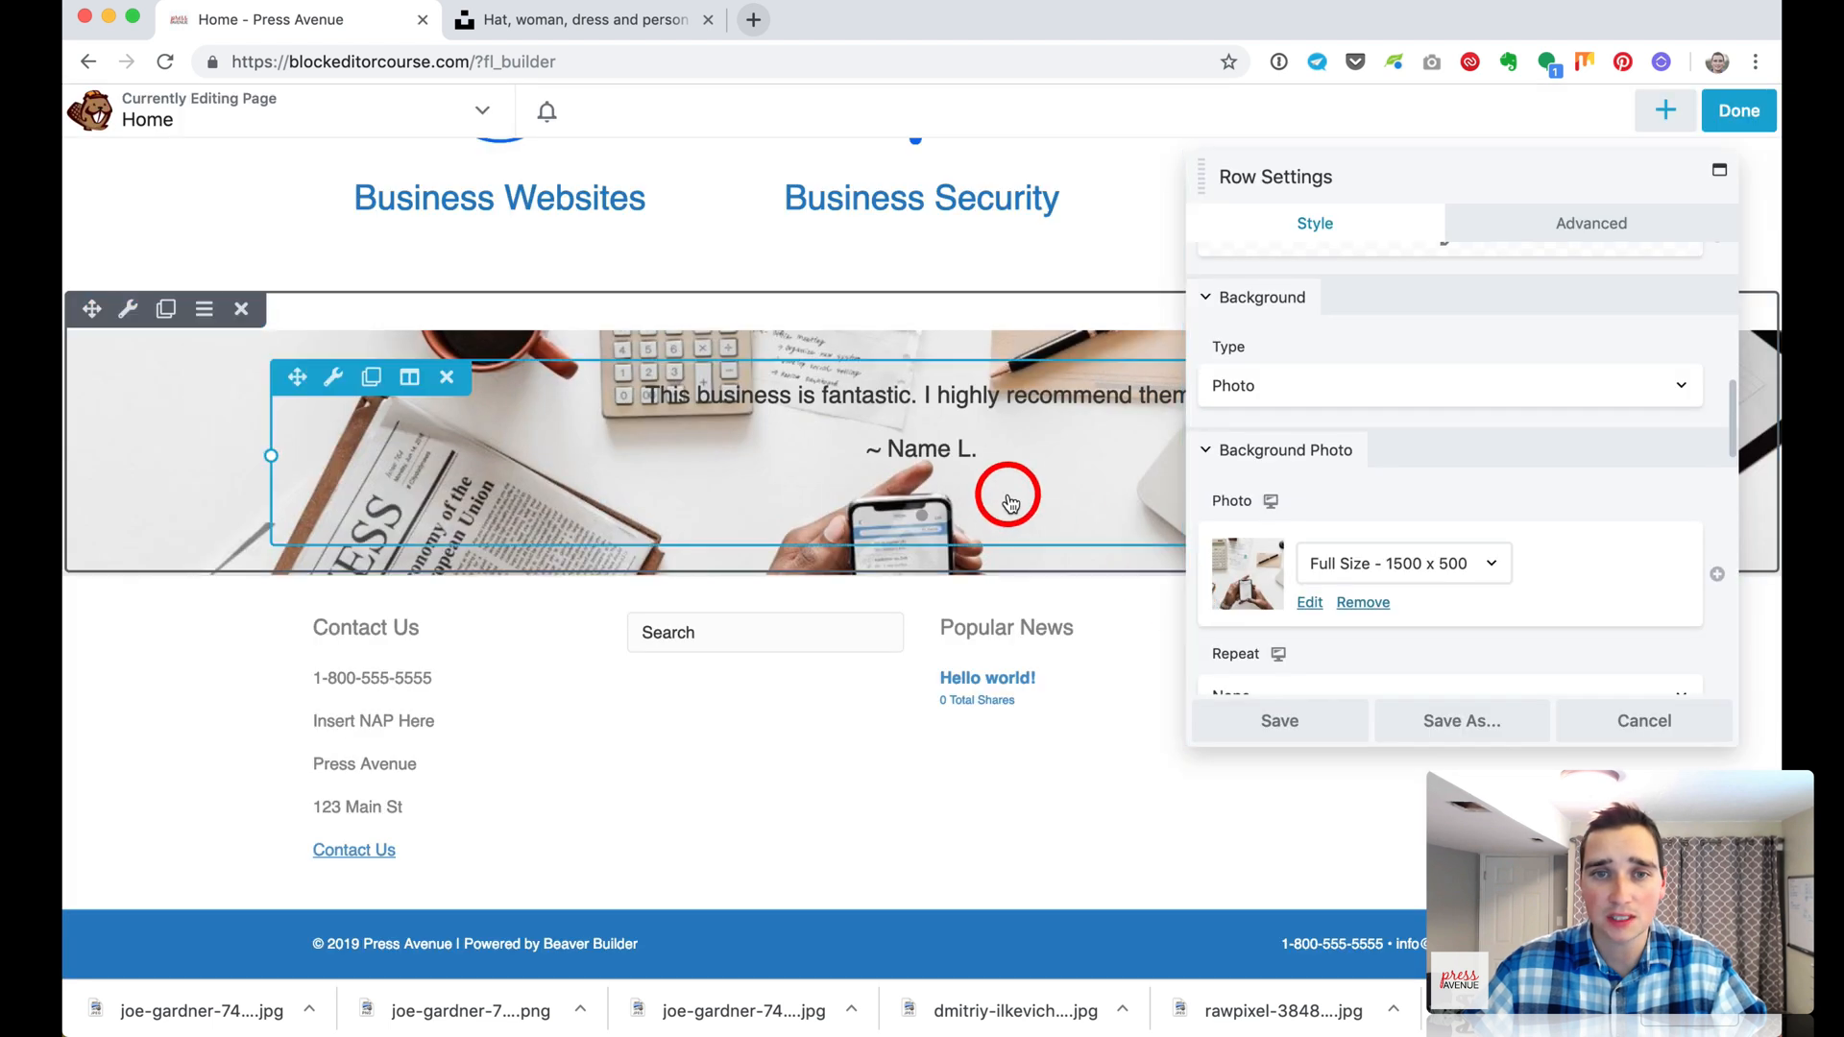
Try a translucent blue overlay color of rgba(0,95,229,0.41) over the testimonials row's background photo
{"action": "scroll", "coordinate": [1584, 494], "scroll_direction": "down", "scroll_amount": 5}
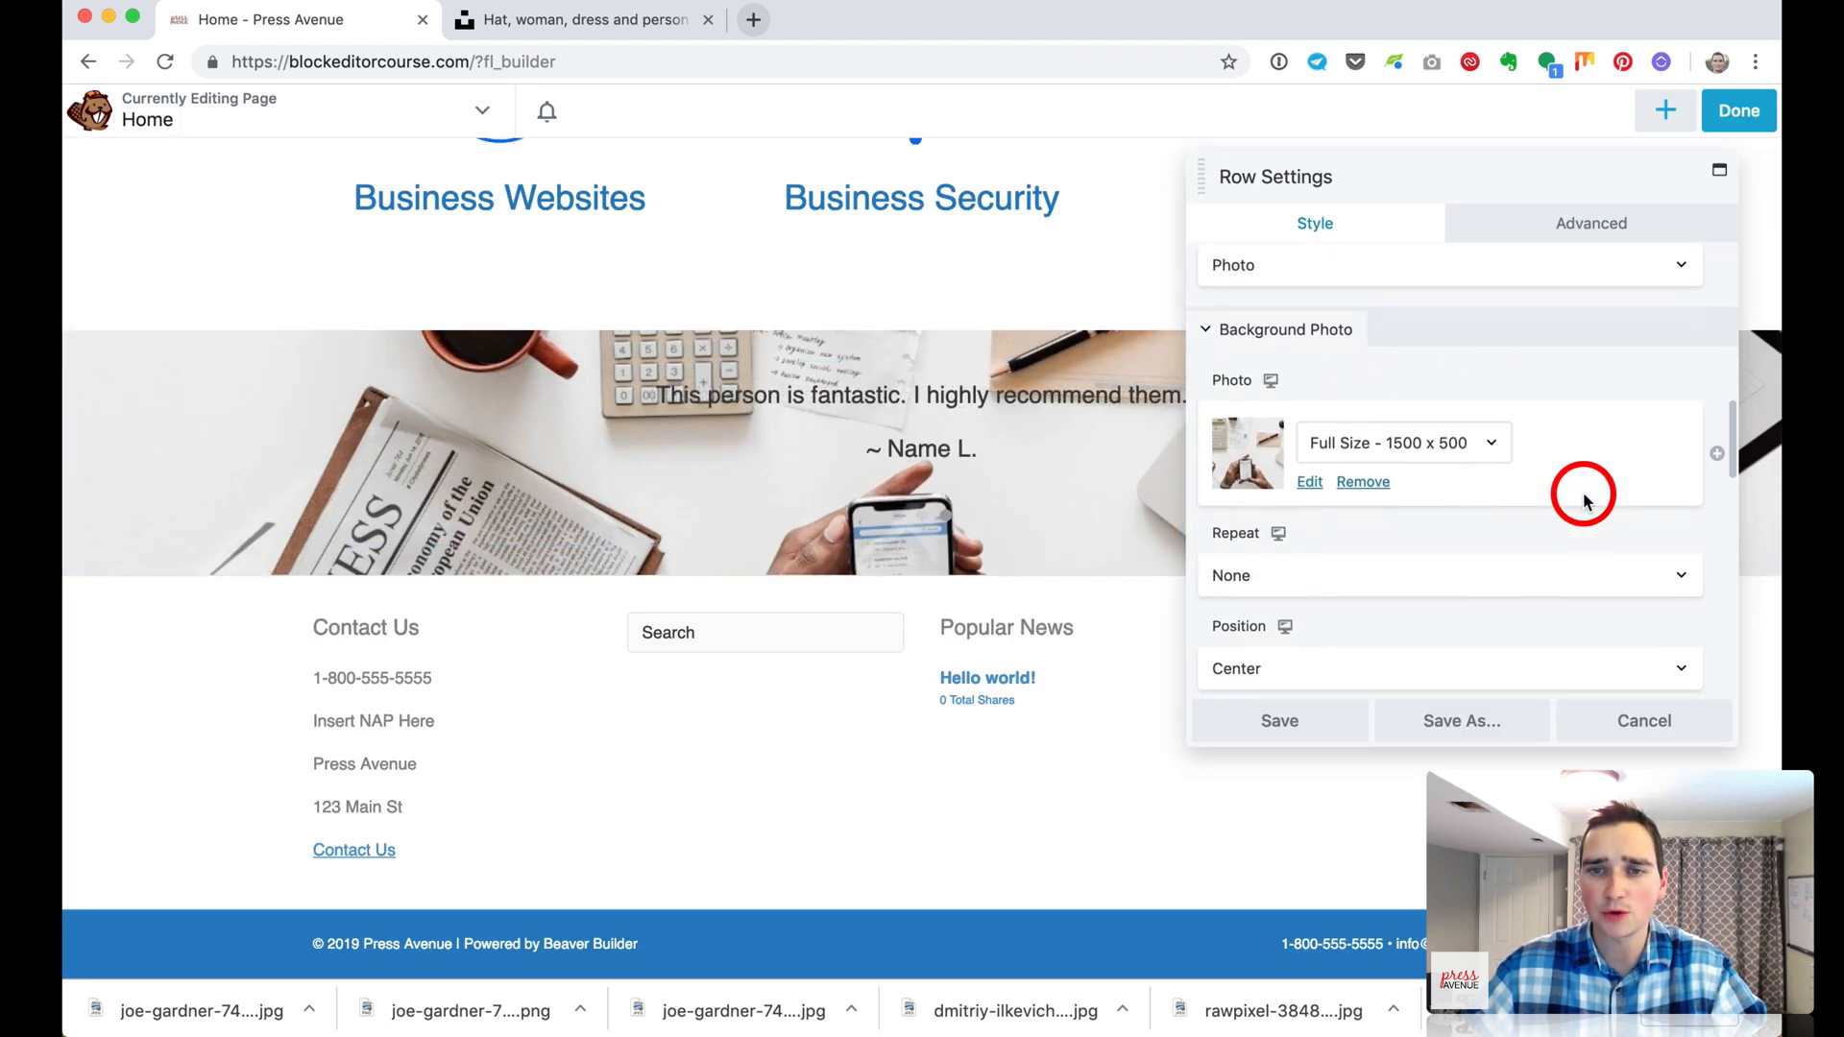
{"action": "scroll", "coordinate": [1585, 494], "scroll_direction": "down", "scroll_amount": 5}
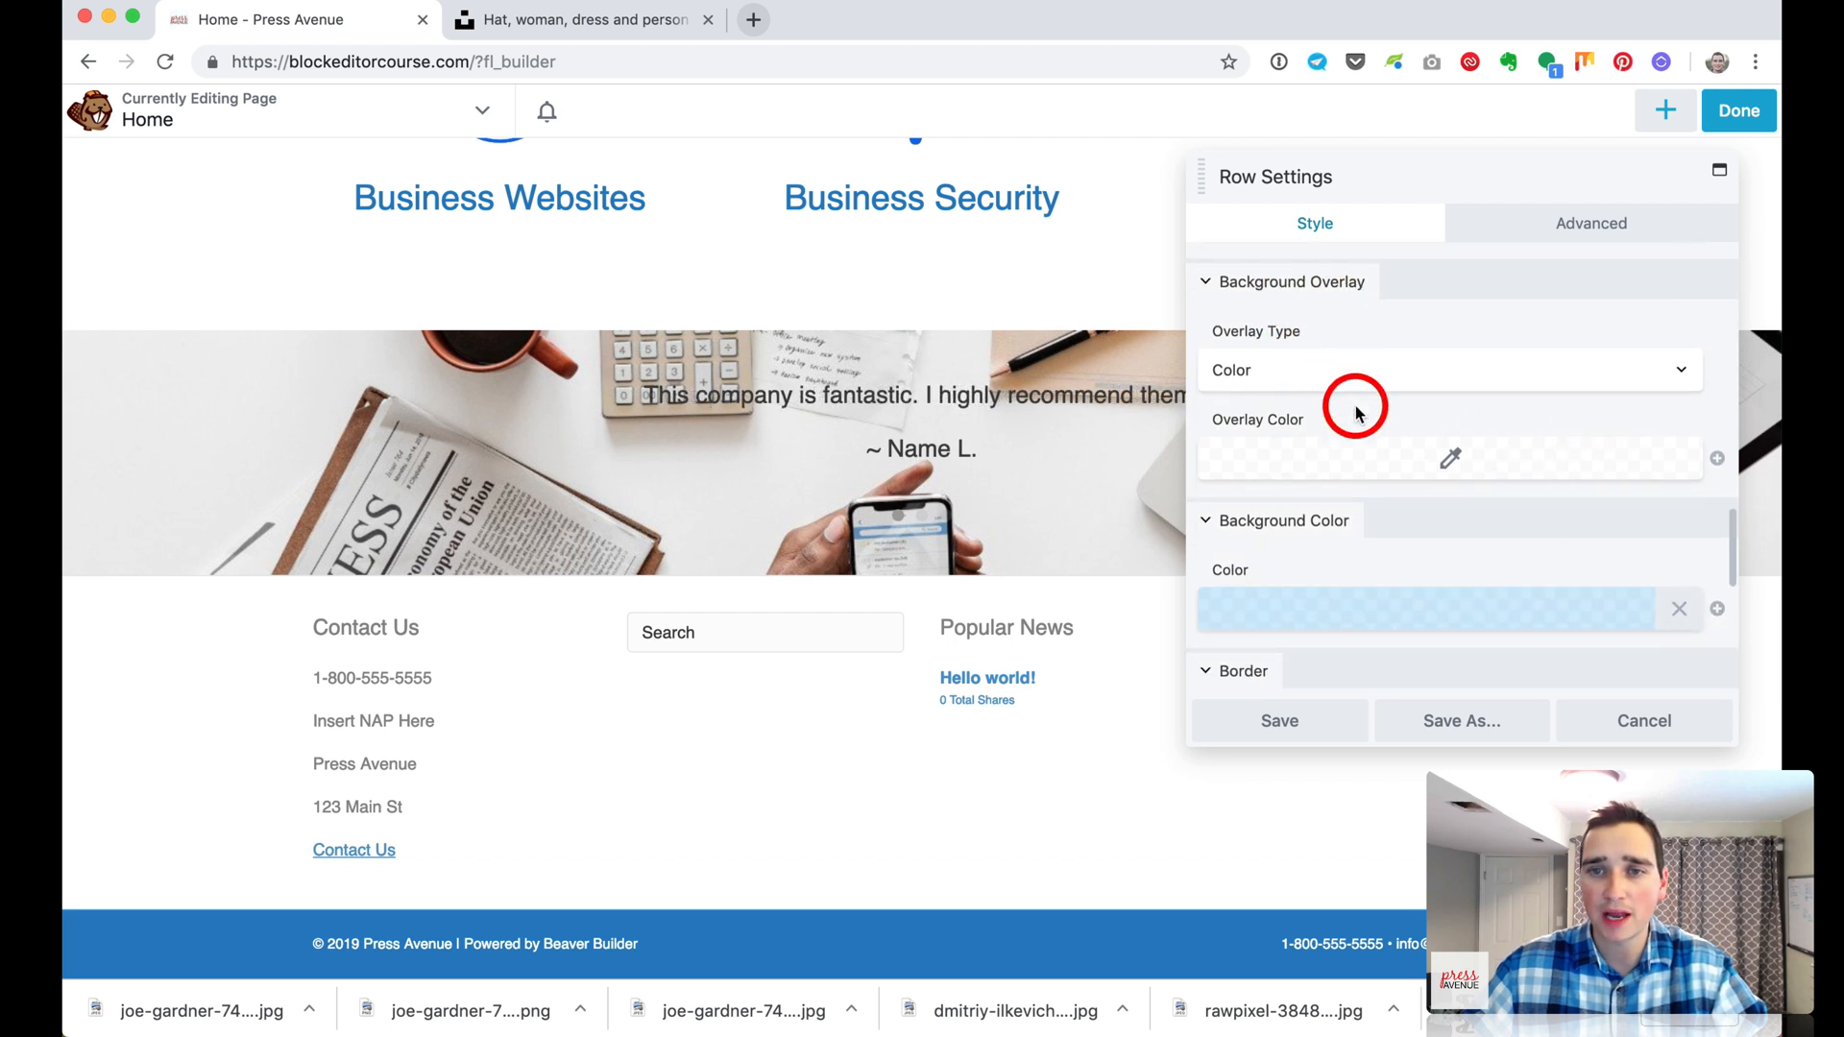
{"action": "left_click", "coordinate": [1364, 466]}
{"action": "left_click_drag", "start_coordinate": [1371, 564], "coordinate": [1411, 543]}
{"action": "left_click_drag", "start_coordinate": [1576, 525], "coordinate": [1573, 665]}
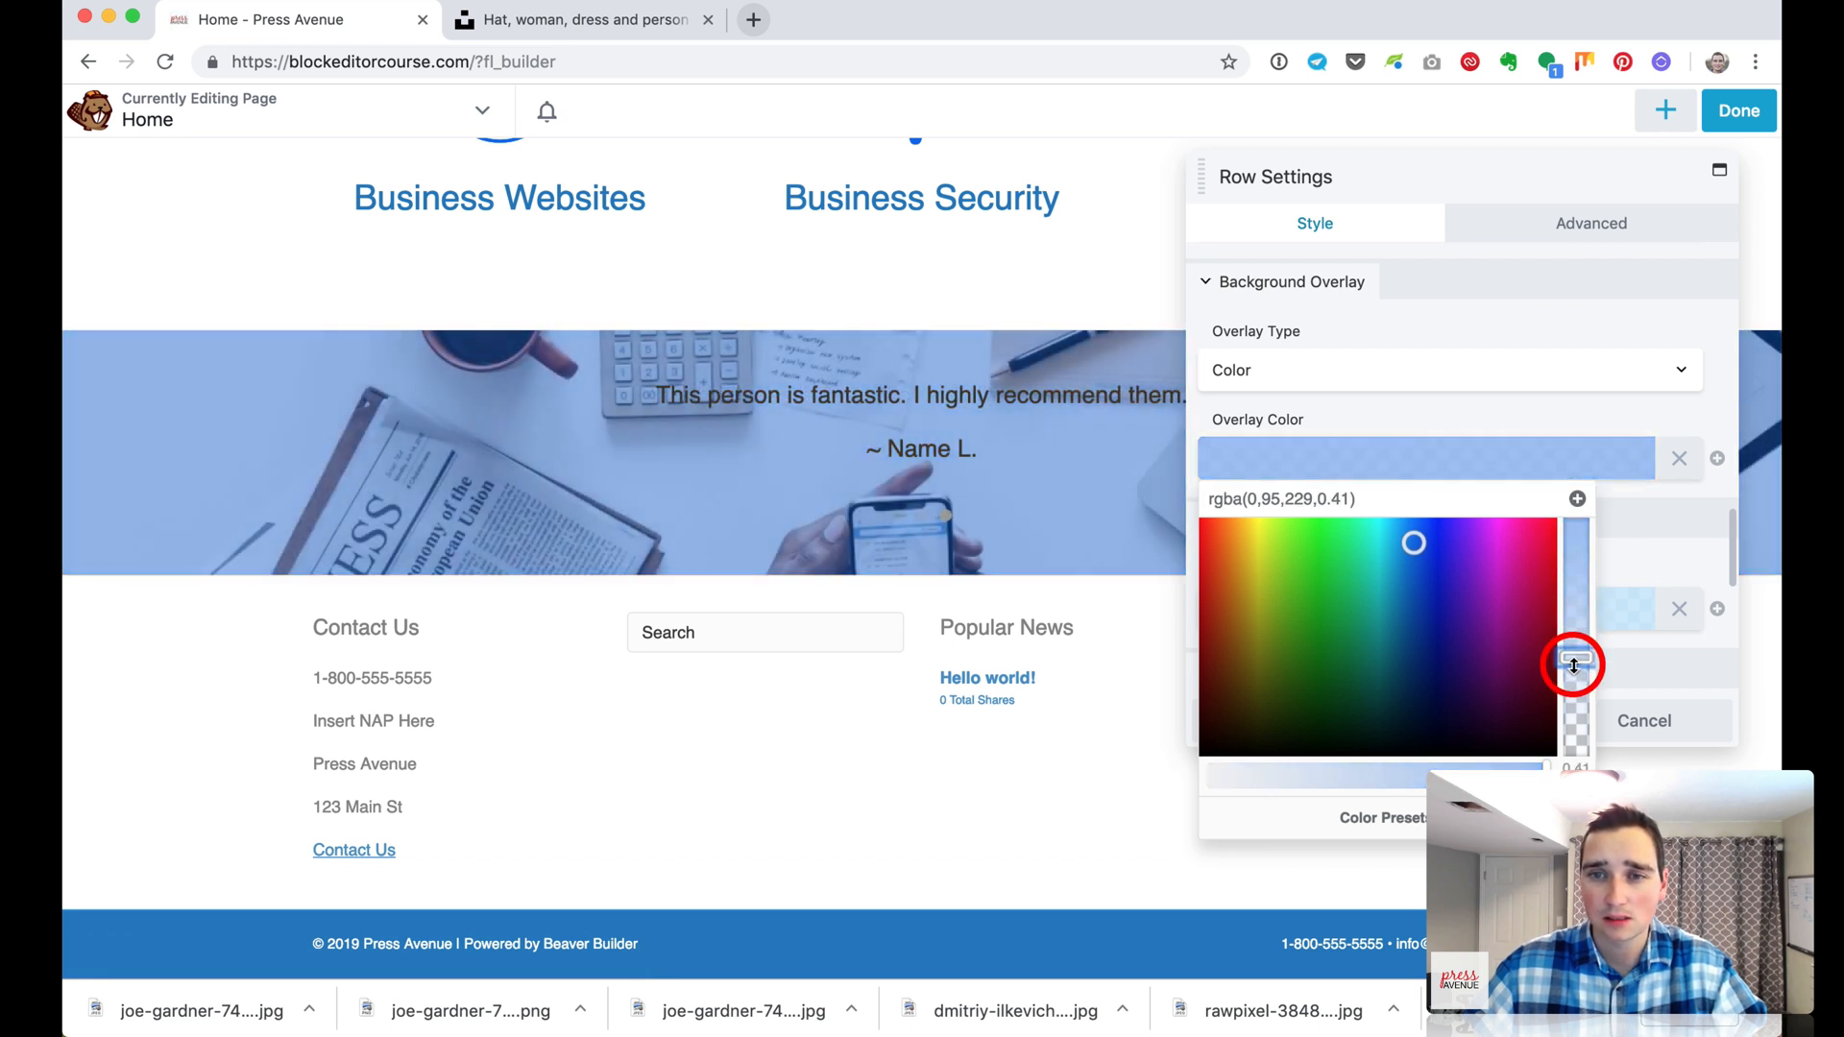
Set the testimonials row's overlay color to the #ffffff preset with 0.81 opacity, giving rgba(255,255,255,0.81)
{"action": "left_click", "coordinate": [1362, 471]}
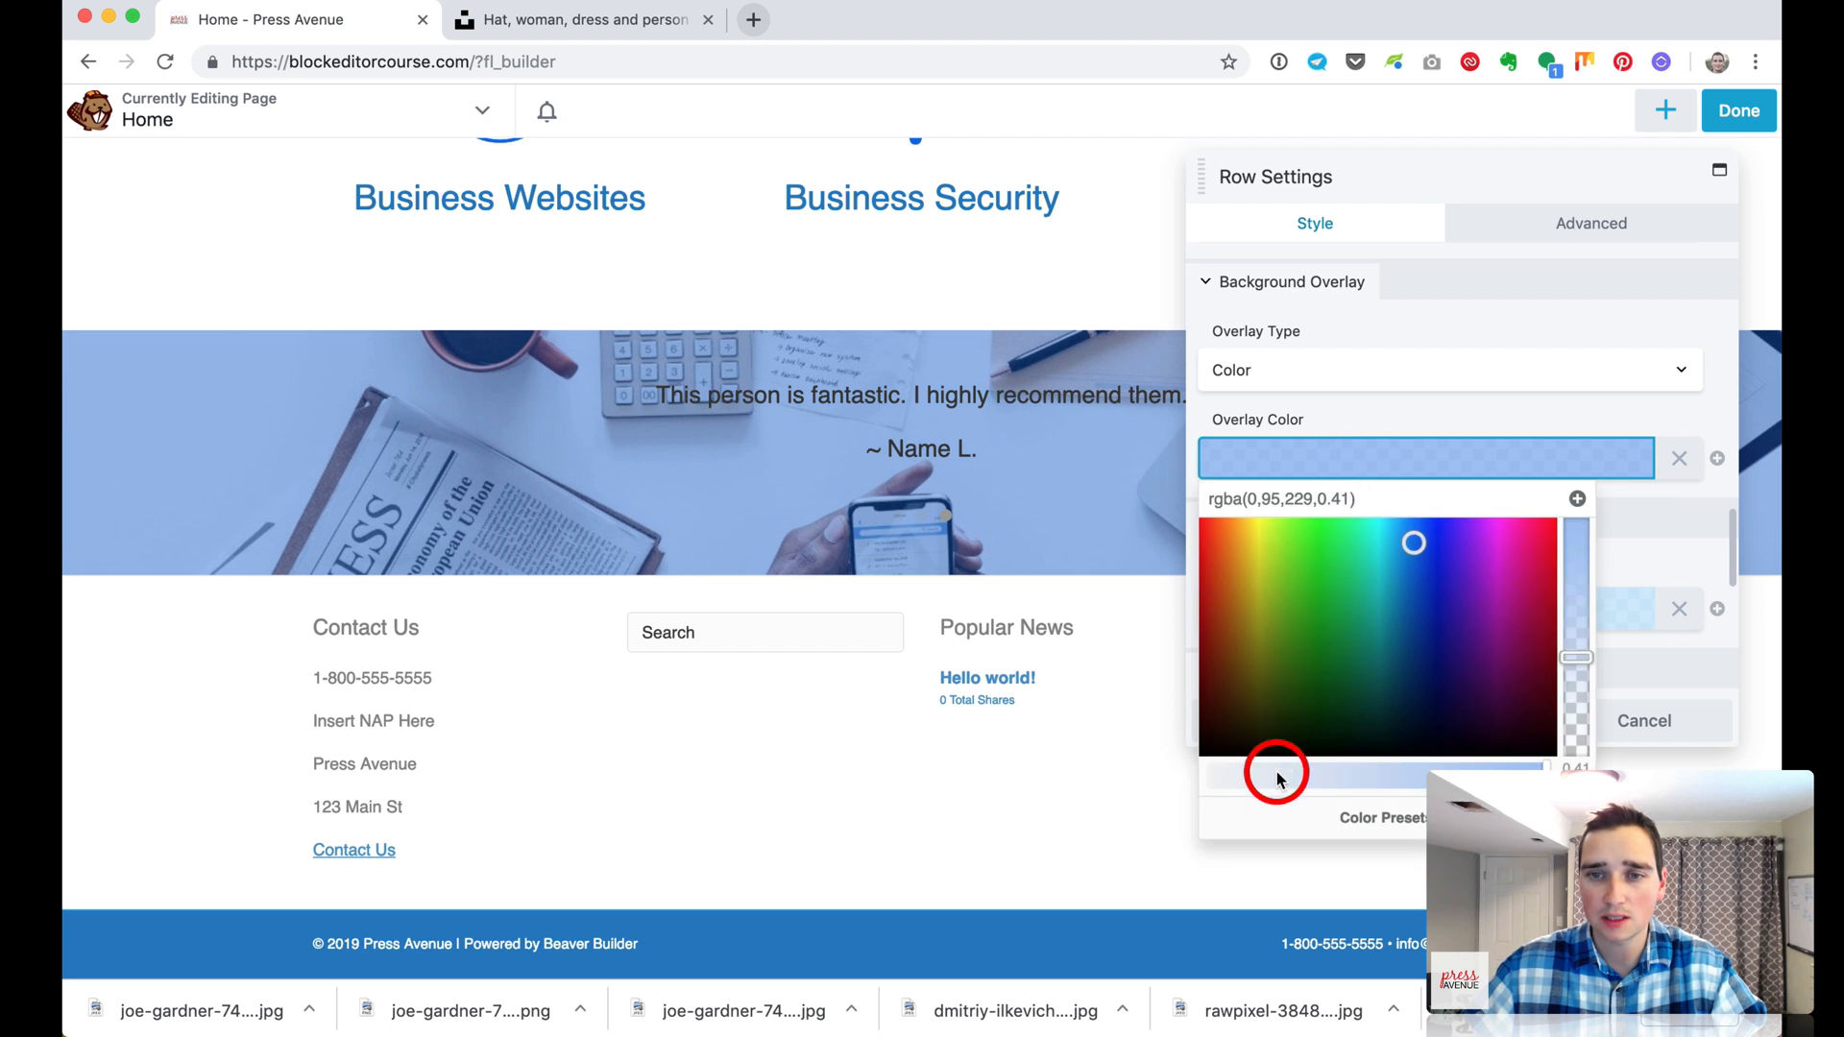
{"action": "left_click_drag", "start_coordinate": [1278, 778], "coordinate": [1181, 765]}
{"action": "left_click", "coordinate": [1321, 813]}
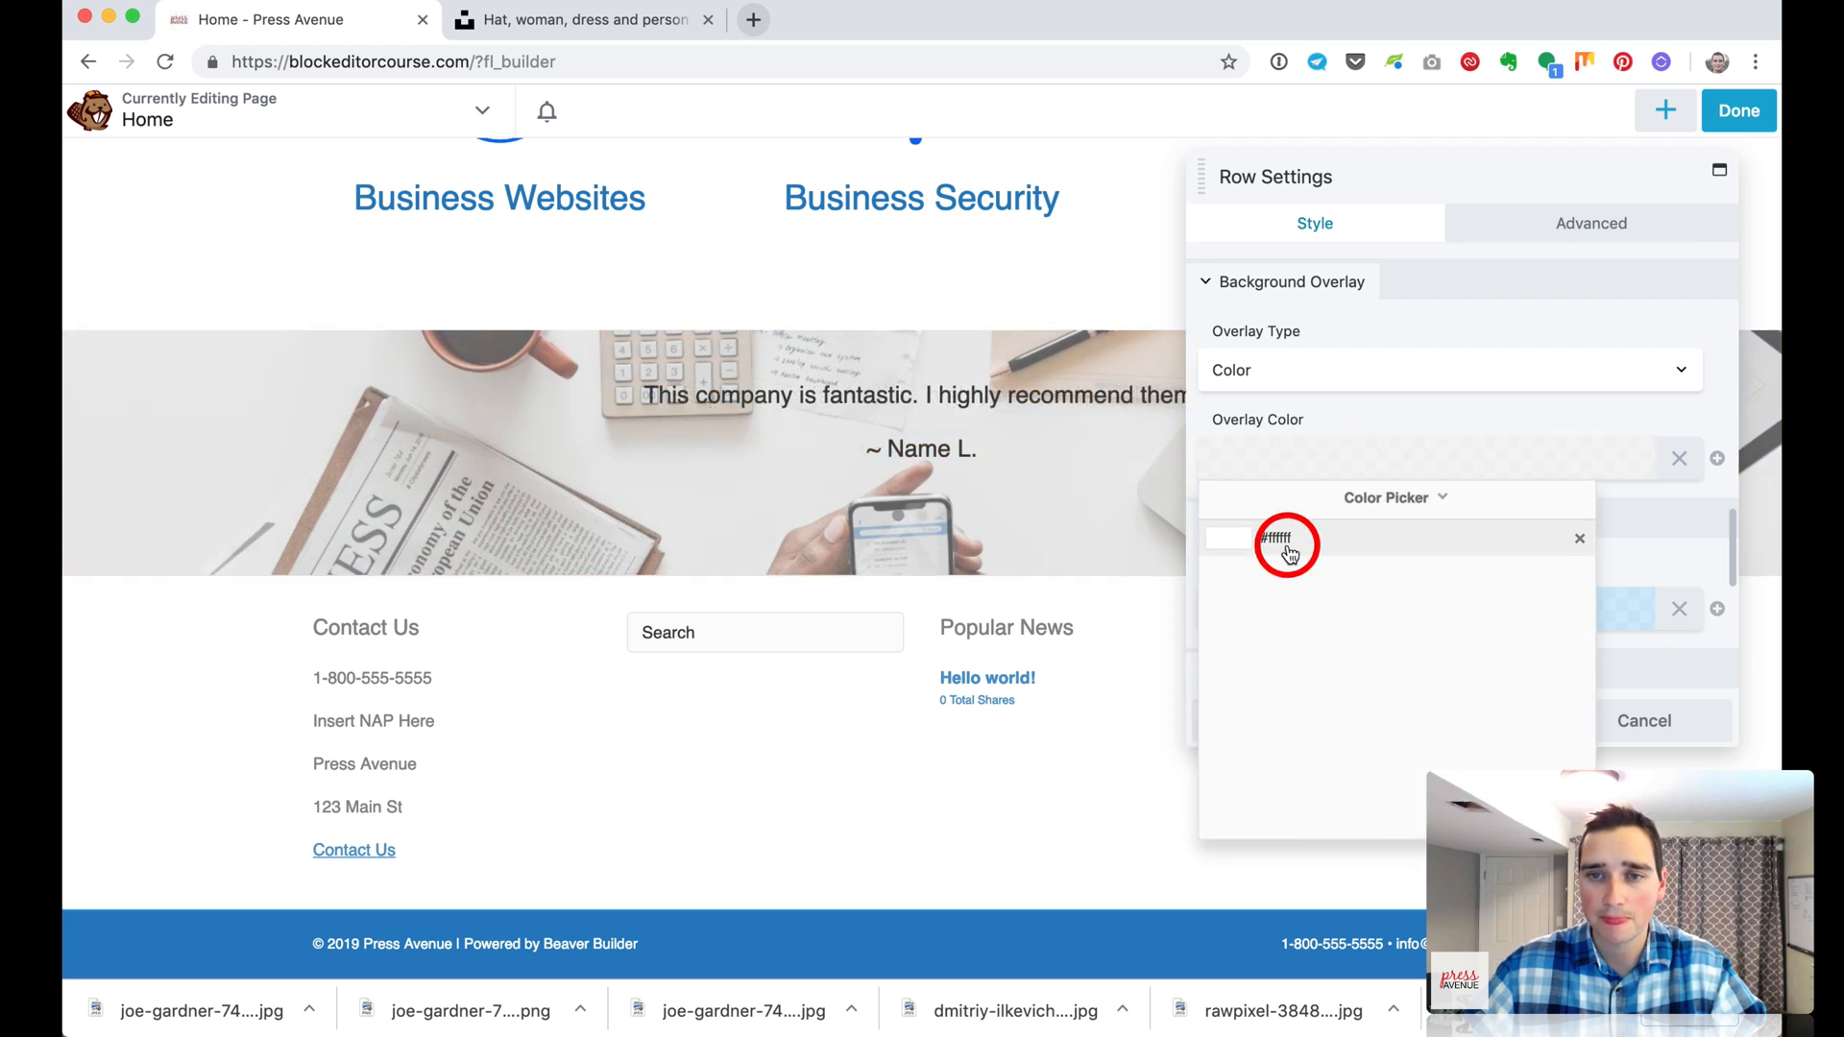
{"action": "left_click", "coordinate": [1287, 545]}
{"action": "left_click", "coordinate": [1423, 411]}
{"action": "left_click", "coordinate": [1492, 448]}
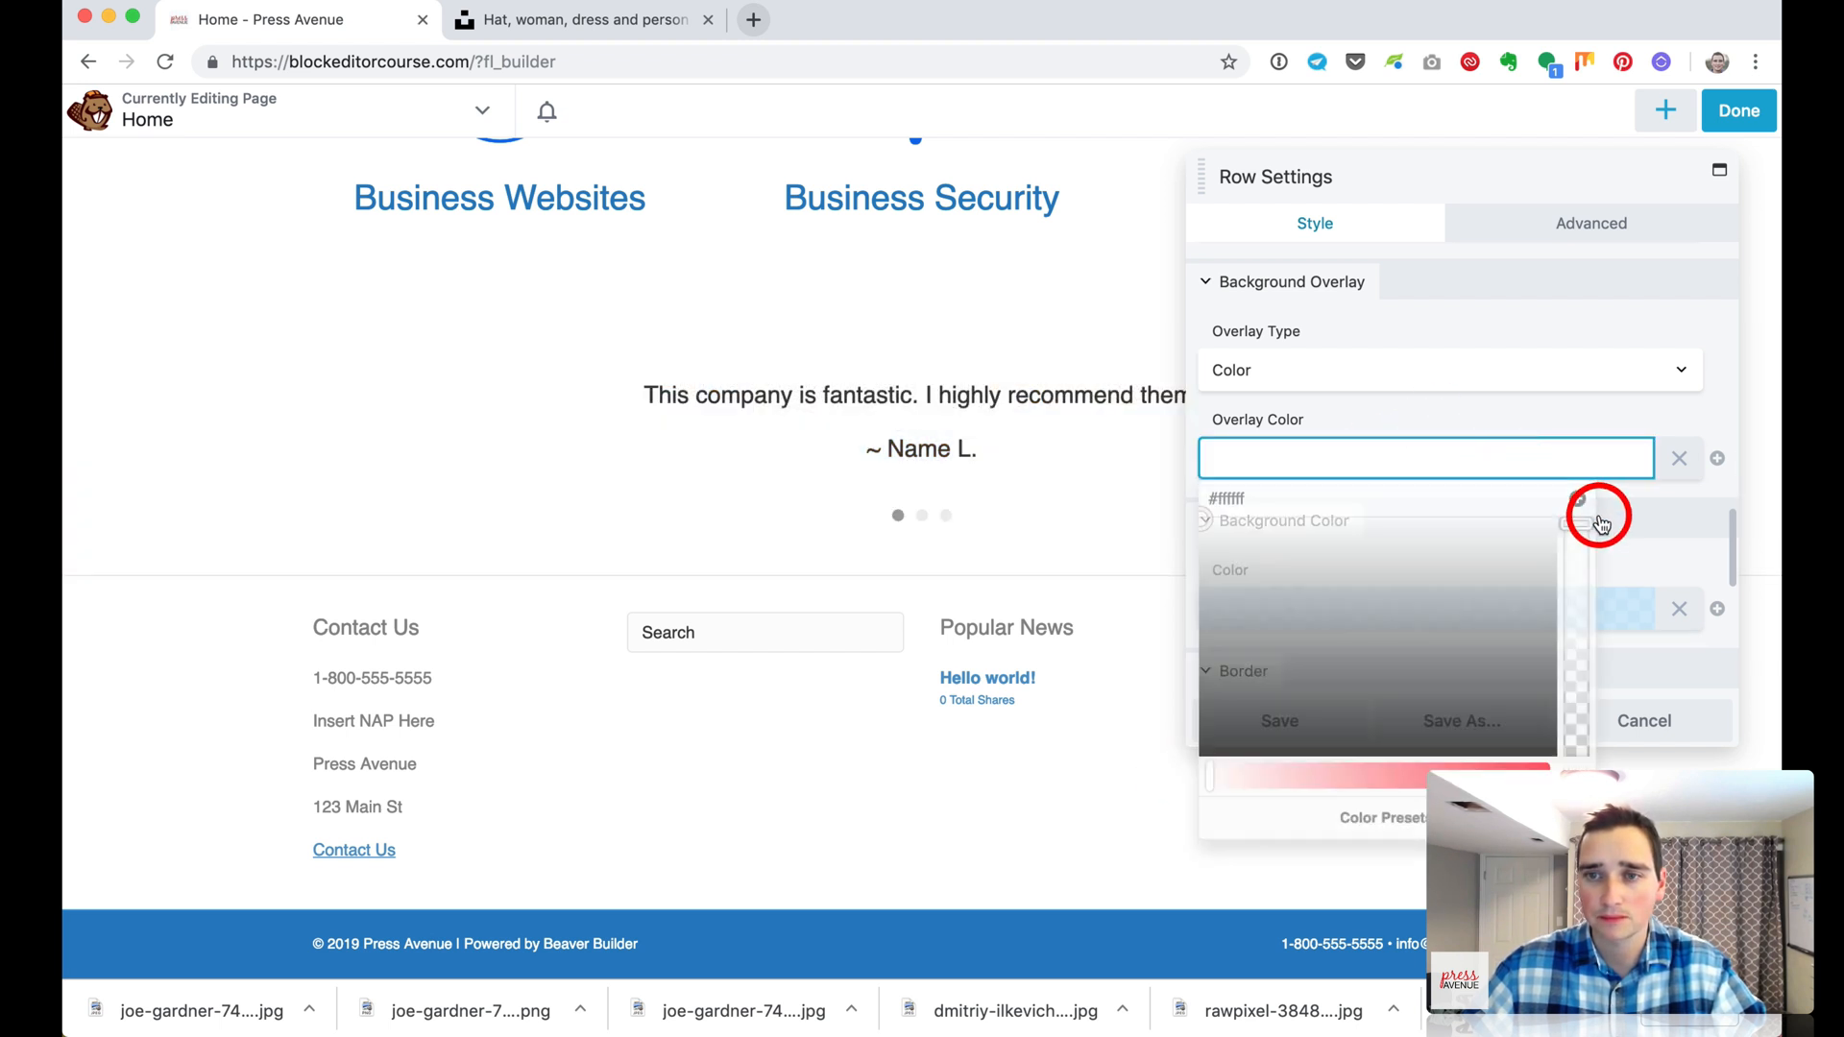
{"action": "left_click_drag", "start_coordinate": [1576, 522], "coordinate": [1577, 568]}
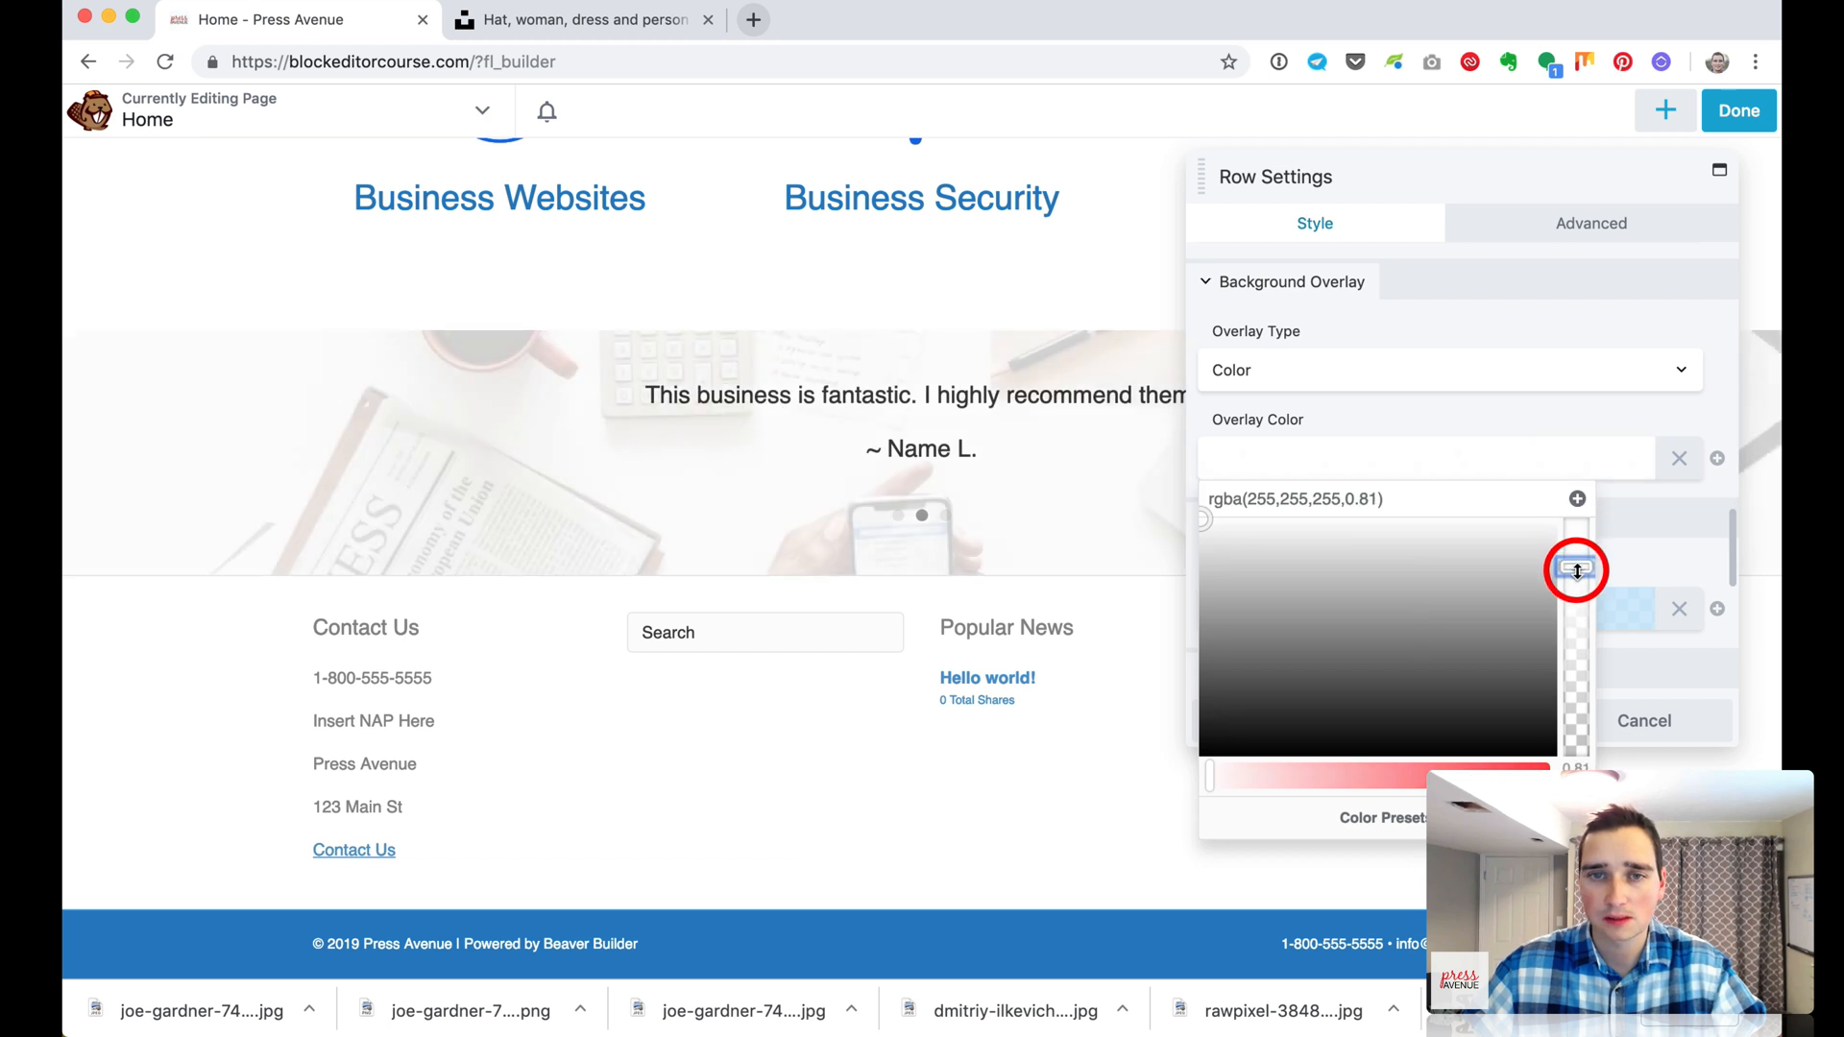
{"action": "left_click", "coordinate": [1428, 466]}
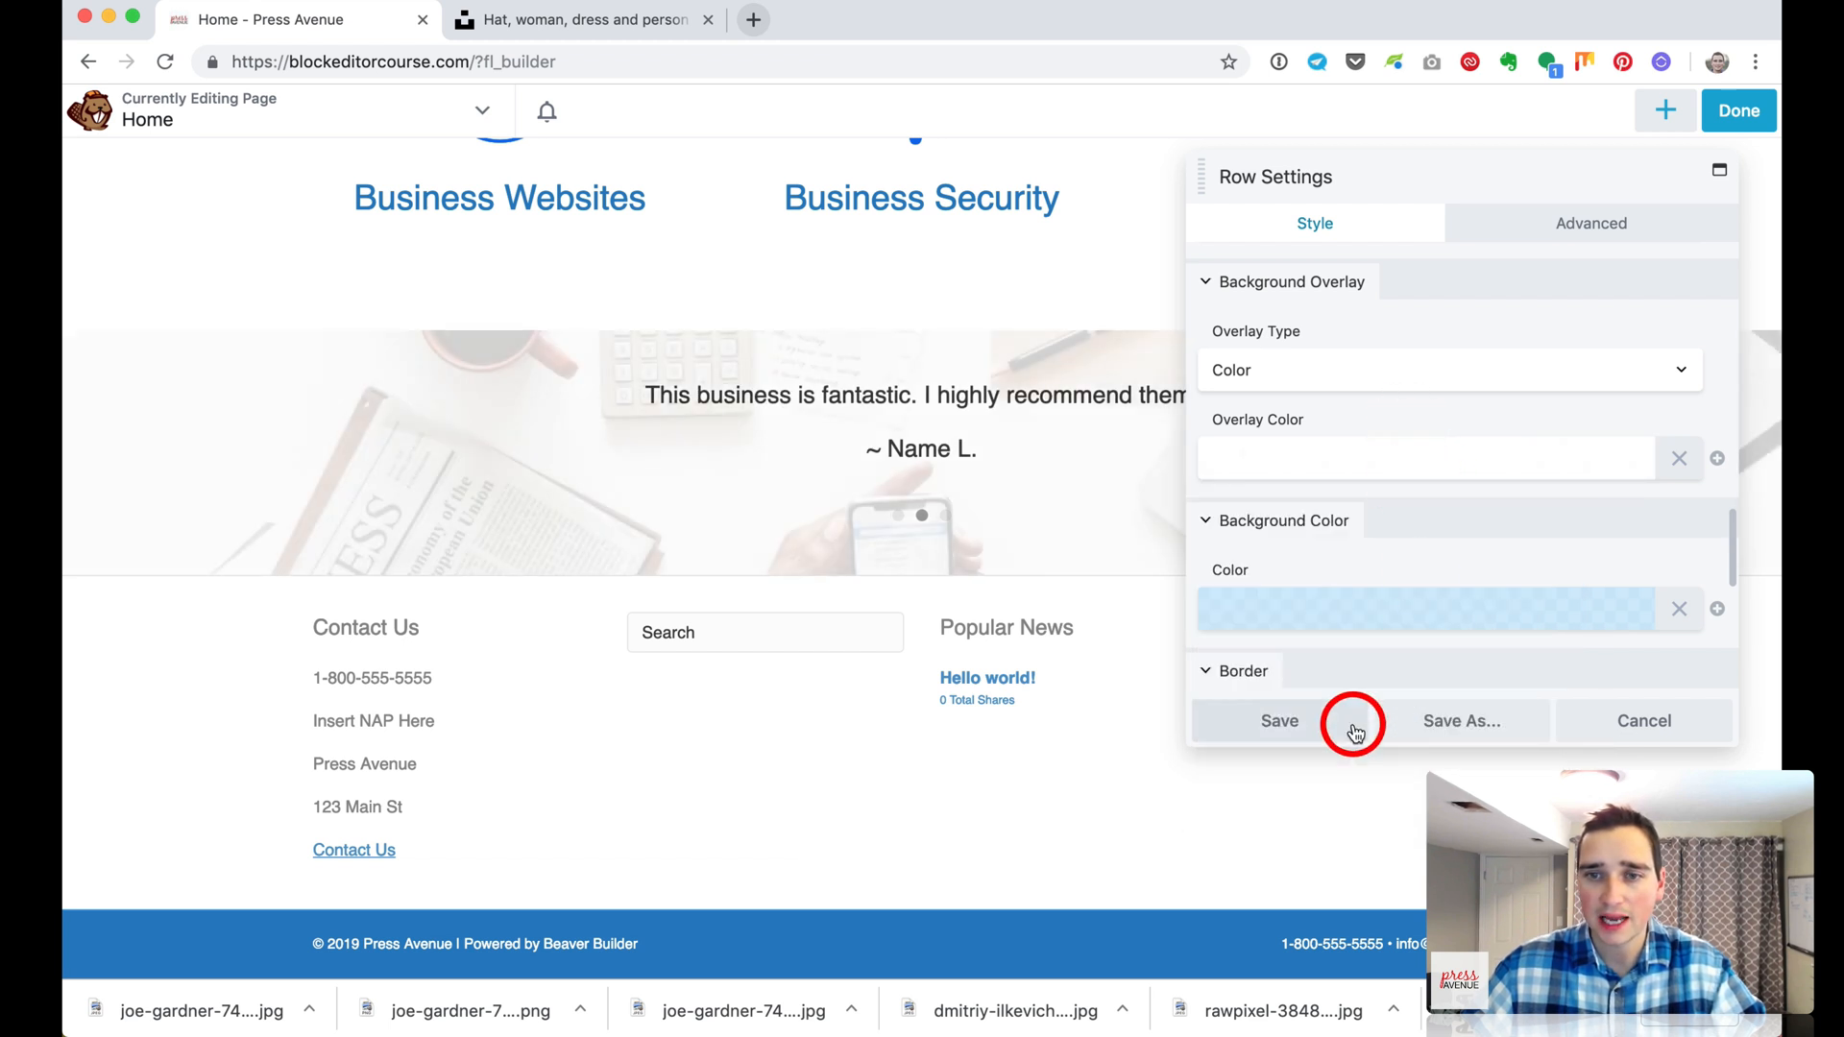
Try a top and bottom padding of 45 px on the testimonials row
{"action": "left_click", "coordinate": [1580, 227]}
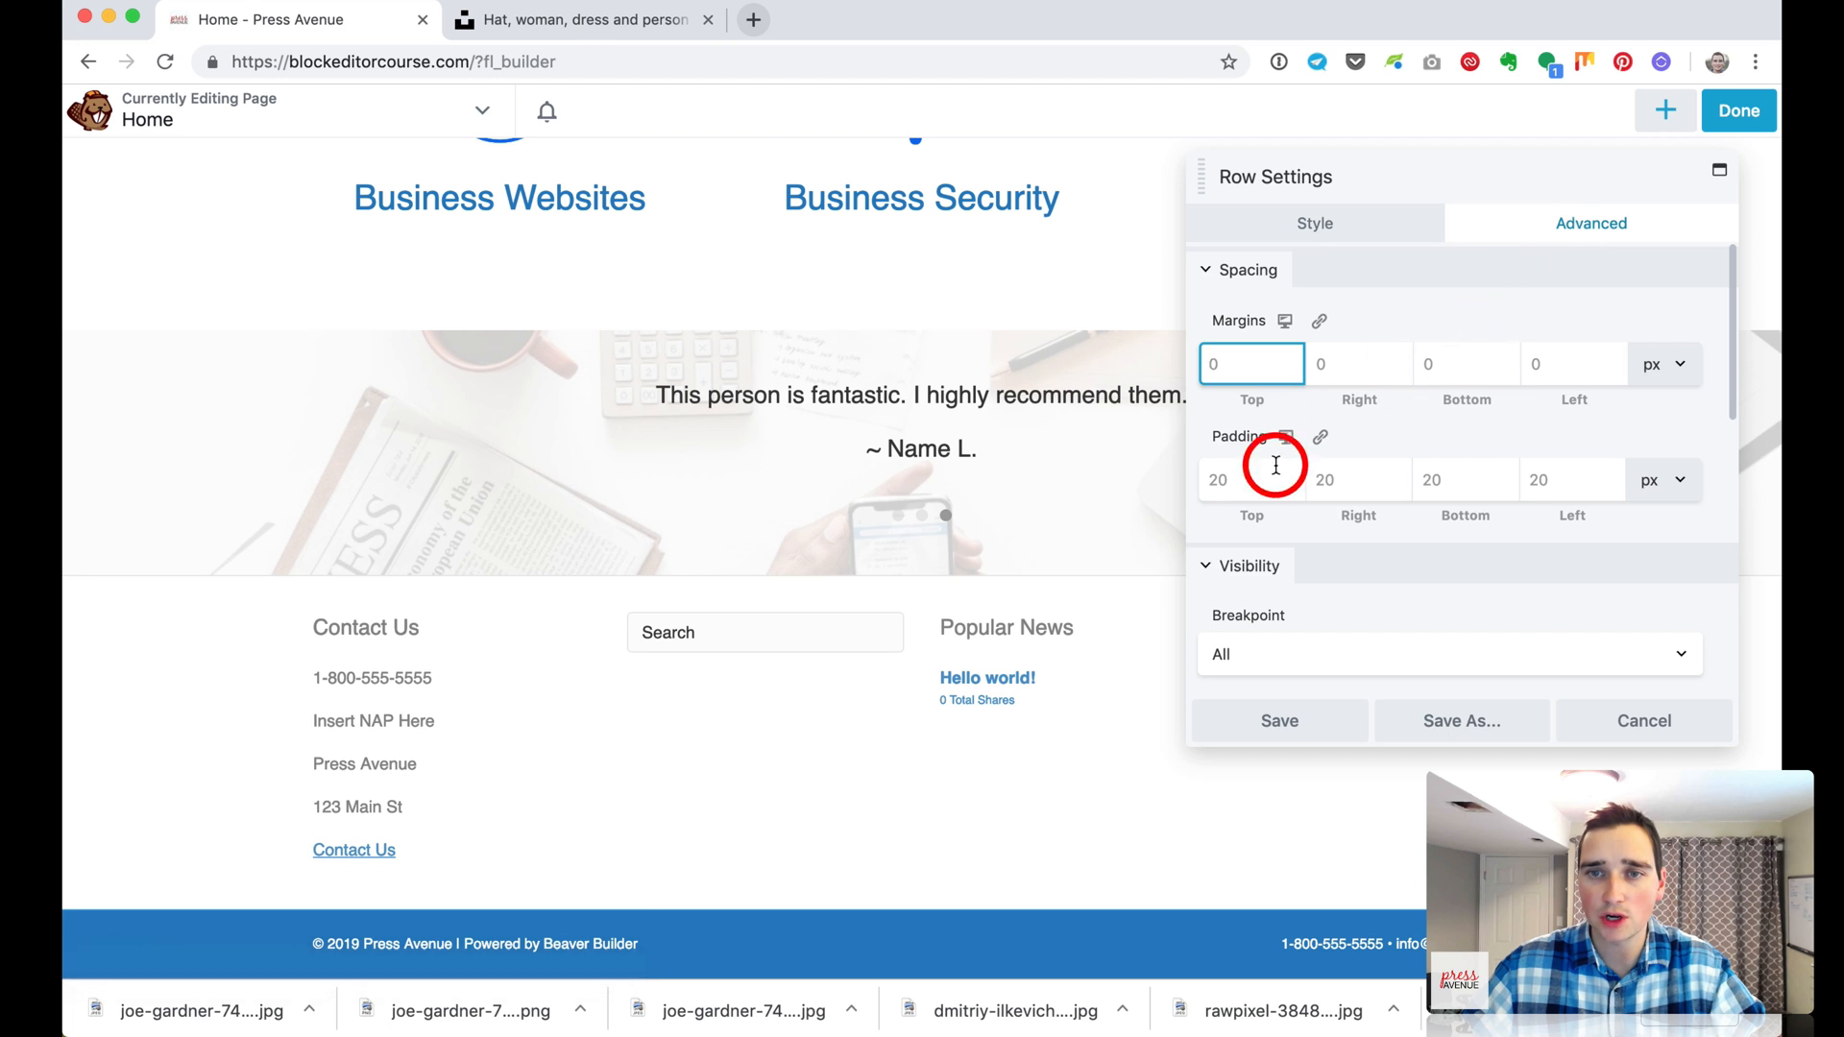
{"action": "left_click", "coordinate": [1245, 481]}
{"action": "type", "text": "45"}
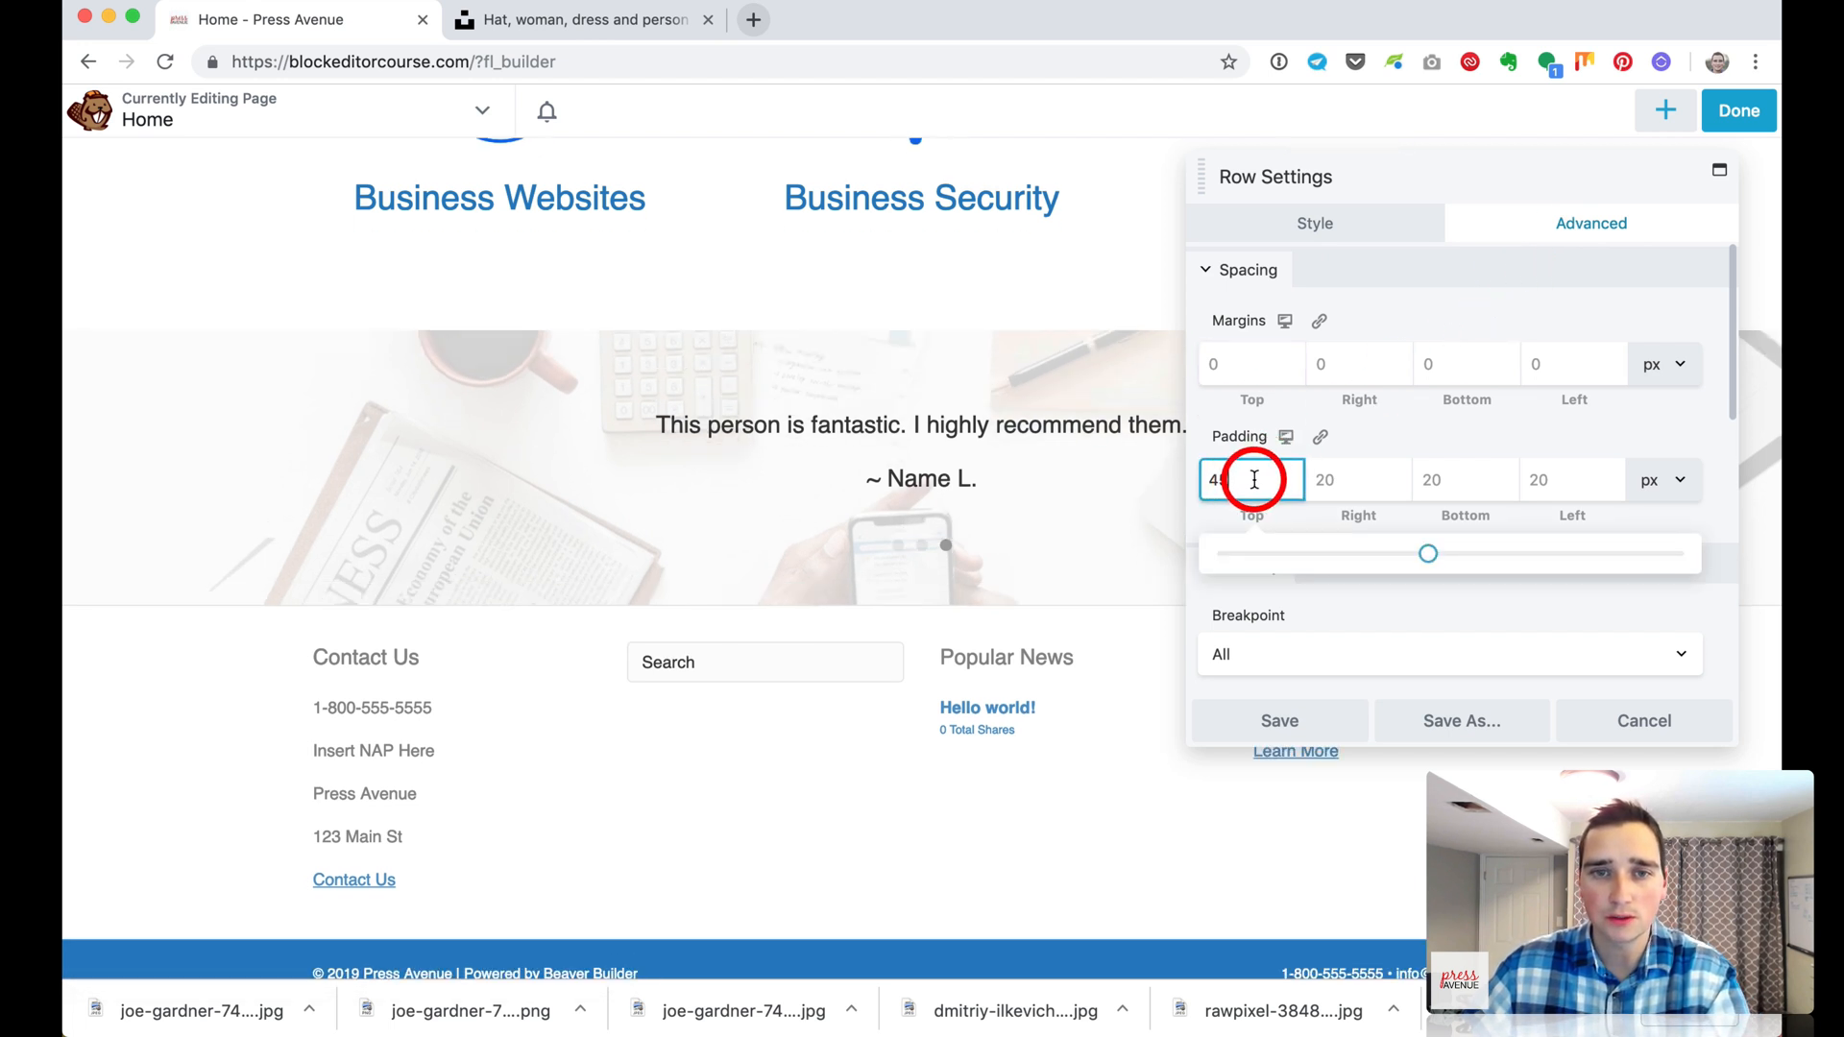
{"action": "left_click", "coordinate": [1461, 477]}
{"action": "type", "text": "45"}
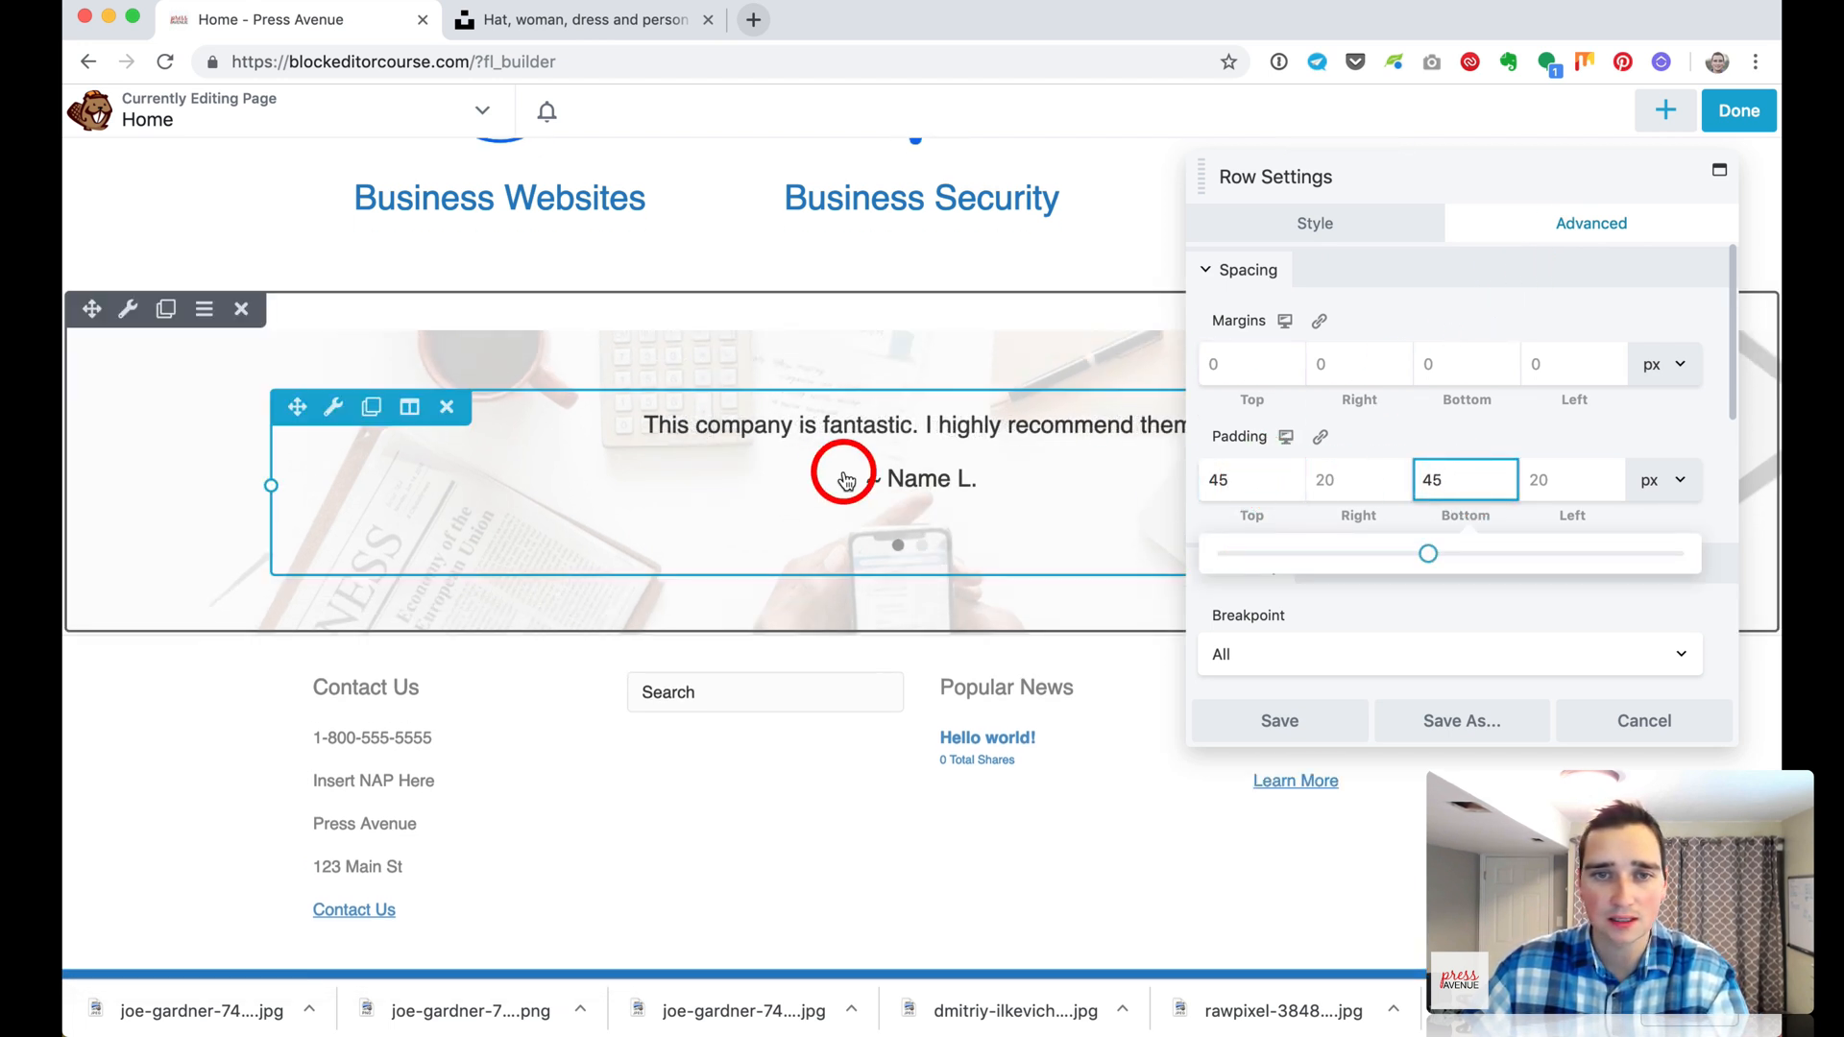
Set the testimonials row's top and bottom padding to 75 px and save the row settings
{"action": "double_click", "coordinate": [1224, 478]}
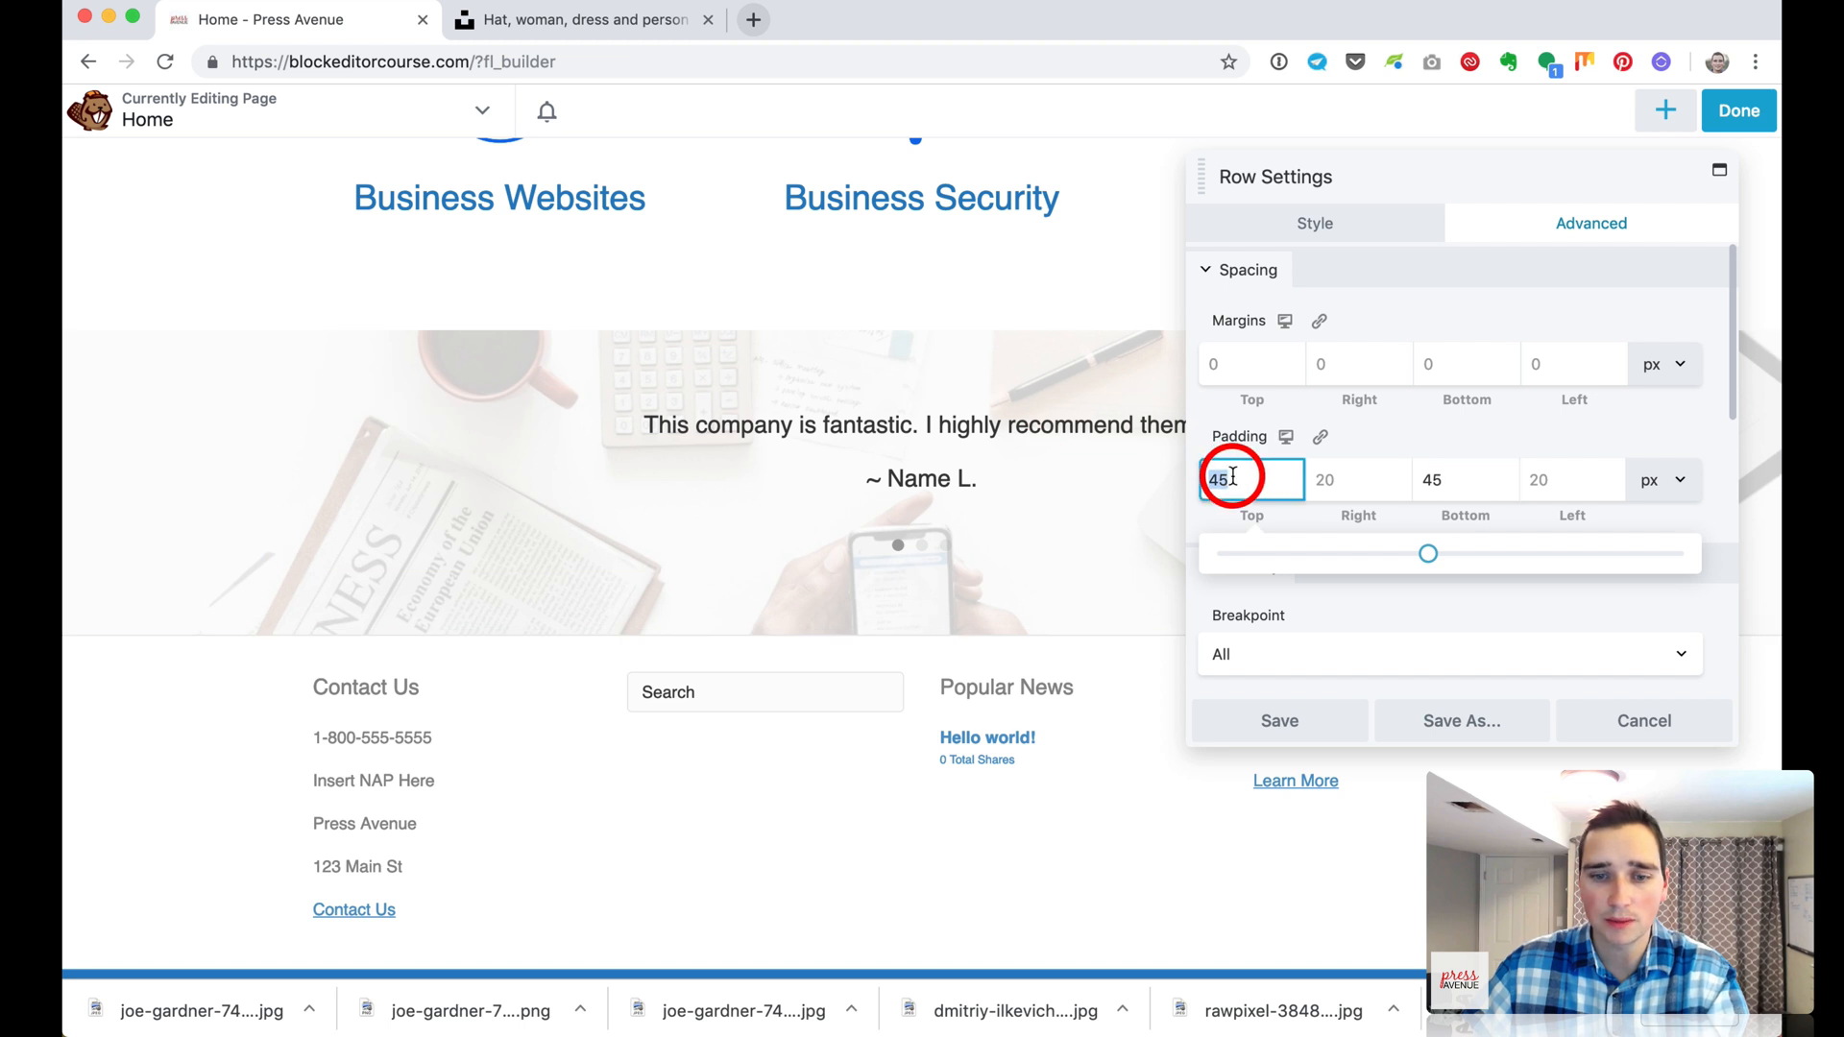
{"action": "type", "text": "75"}
{"action": "double_click", "coordinate": [1445, 480]}
{"action": "type", "text": "75"}
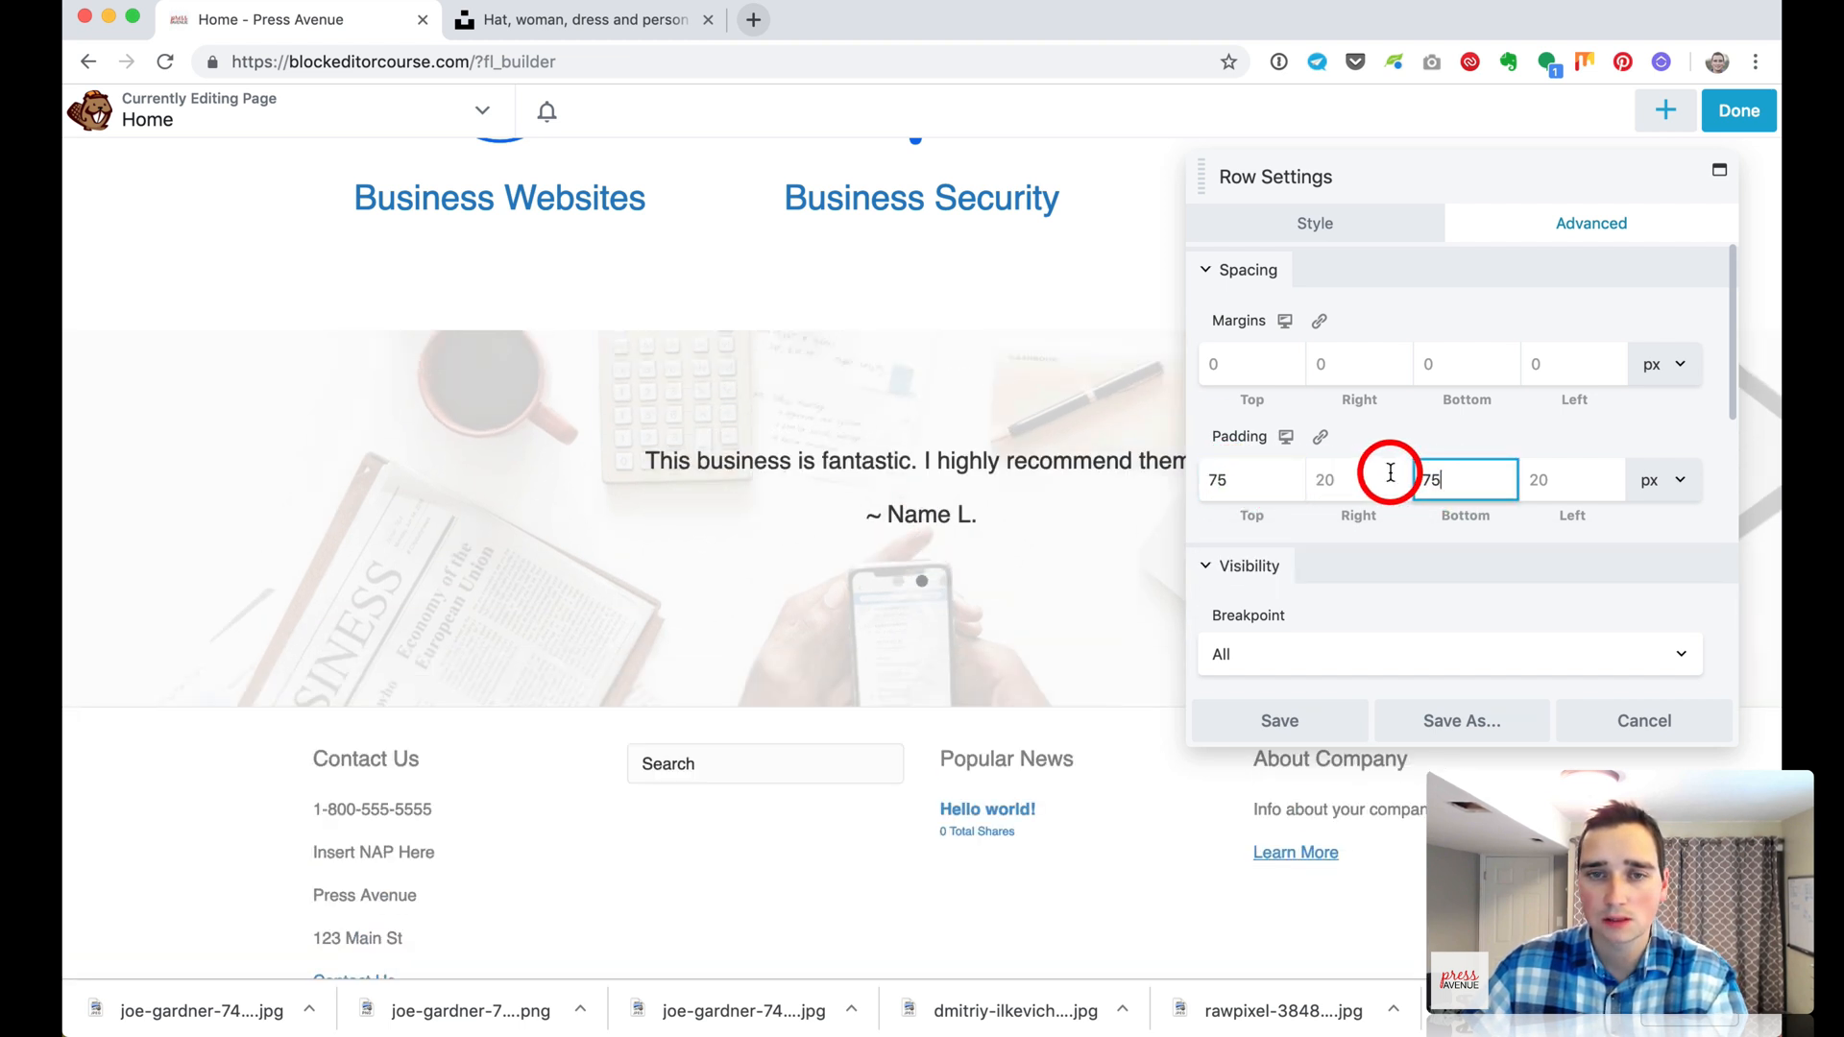
{"action": "left_click", "coordinate": [1337, 735]}
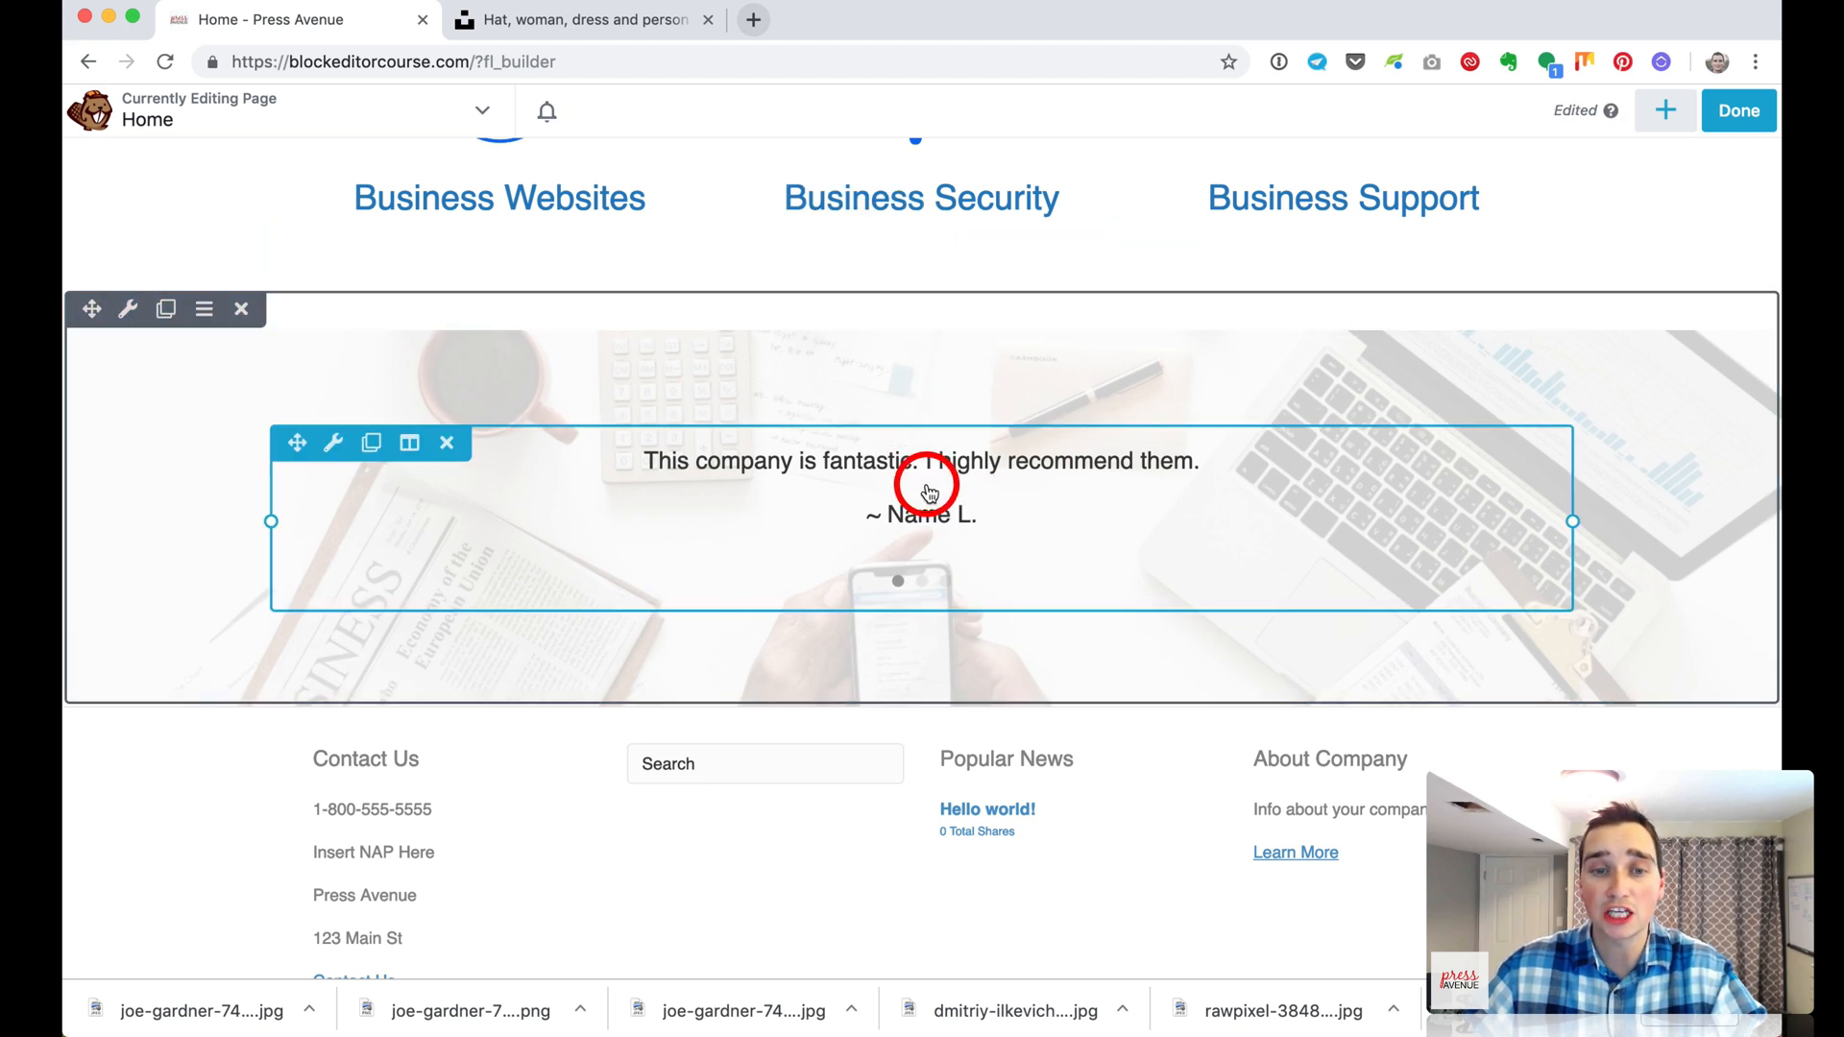
{"action": "scroll", "coordinate": [1120, 450], "scroll_direction": "up", "scroll_amount": 1}
{"action": "scroll", "coordinate": [821, 393], "scroll_direction": "up", "scroll_amount": 10}
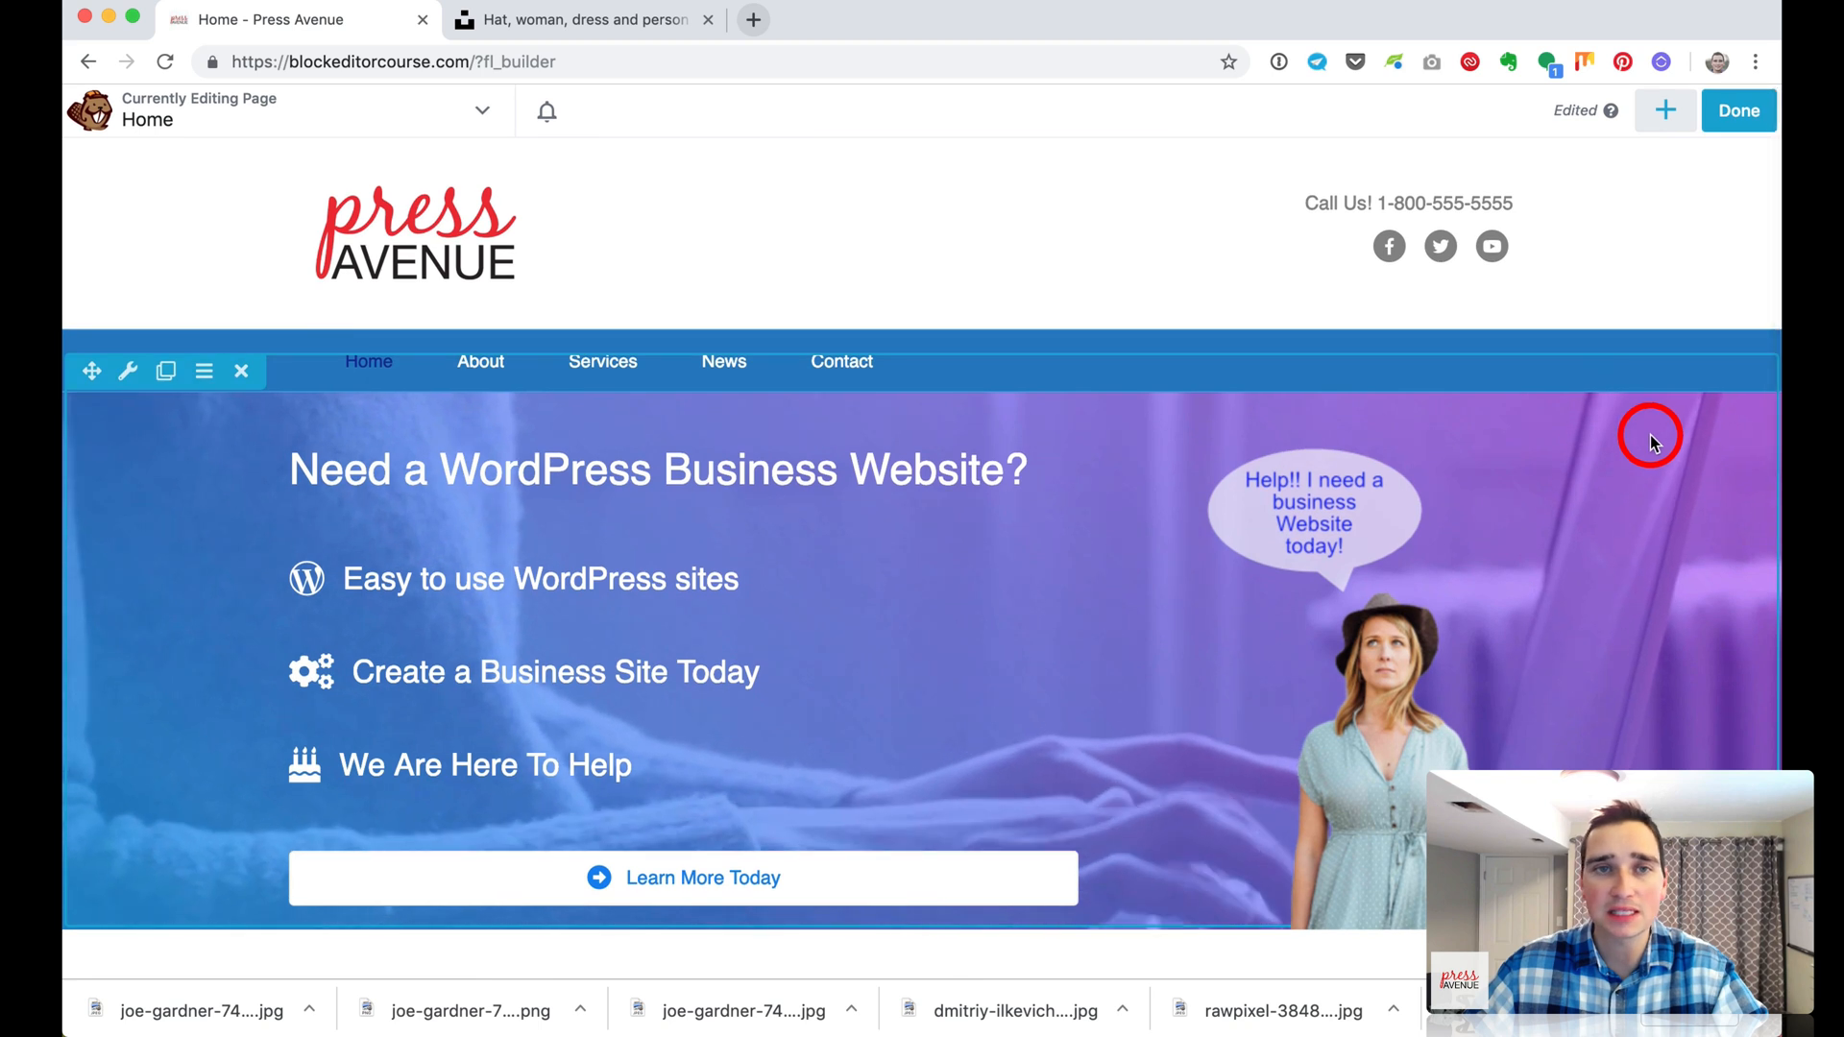
{"action": "scroll", "coordinate": [1646, 503], "scroll_direction": "down", "scroll_amount": 1}
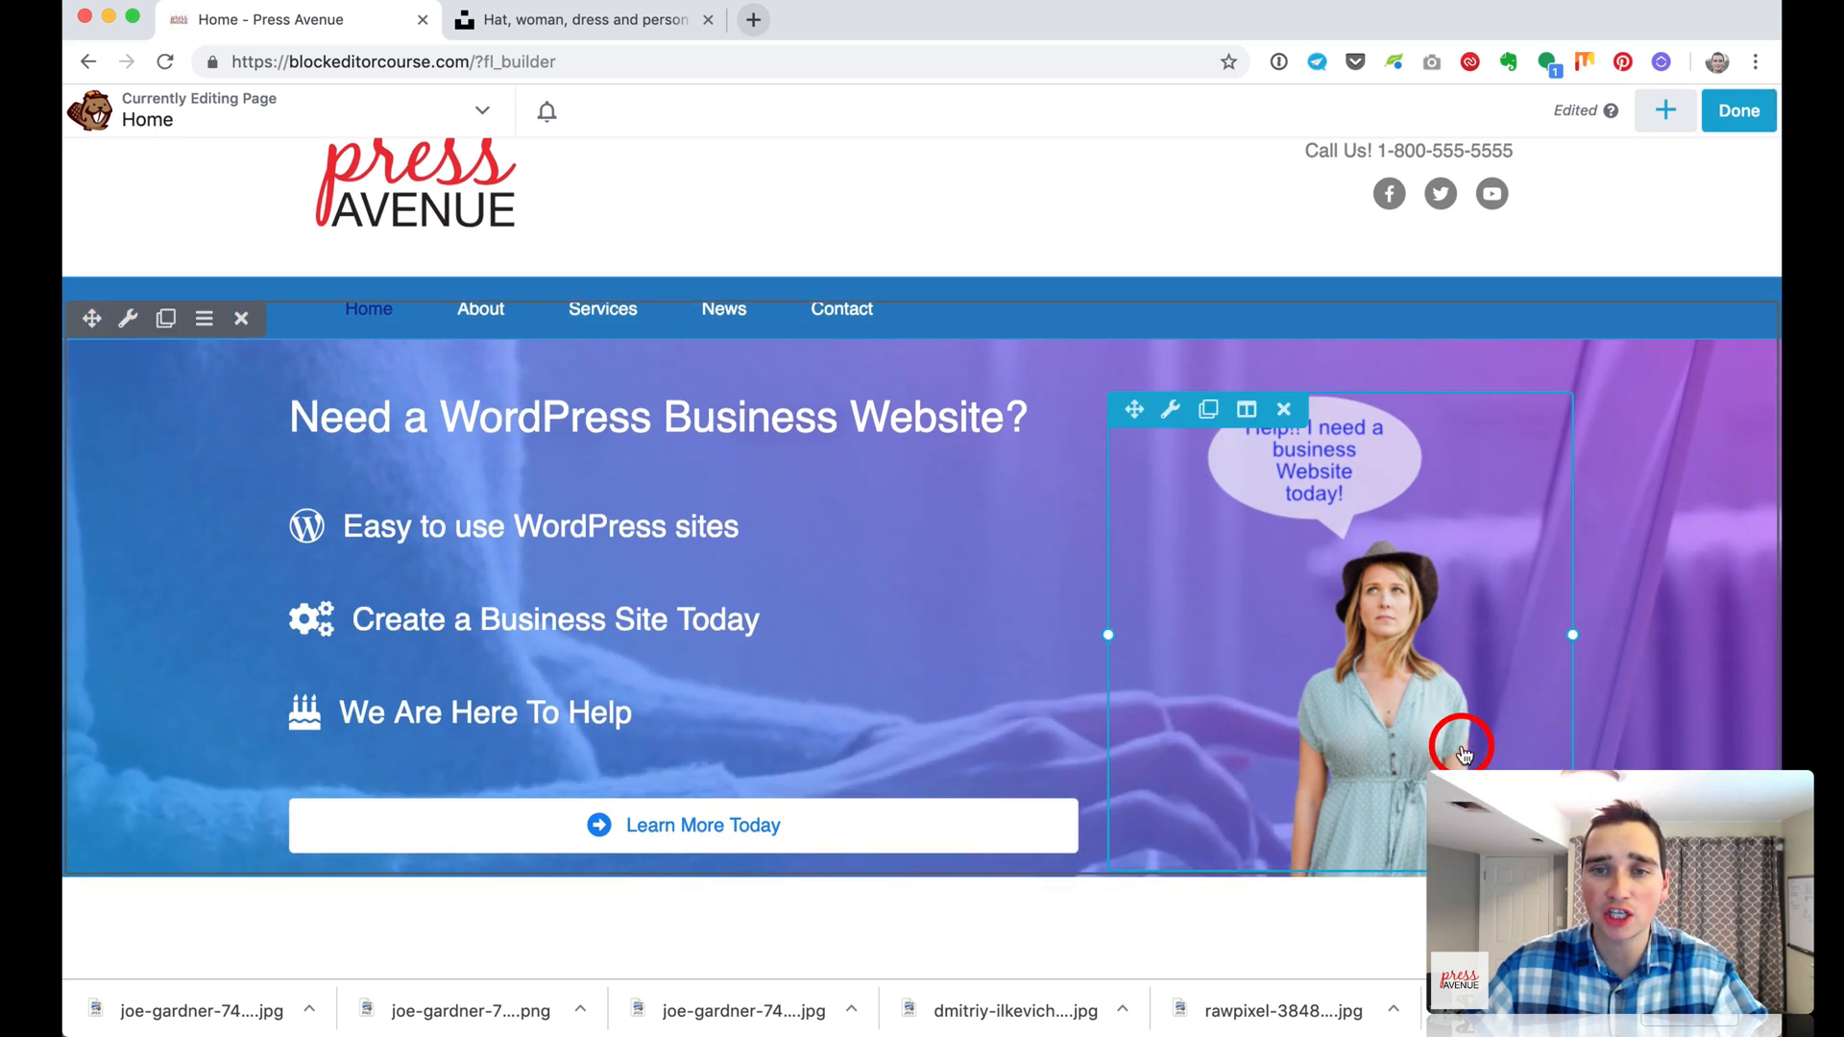
{"action": "scroll", "coordinate": [1461, 740], "scroll_direction": "down", "scroll_amount": 2}
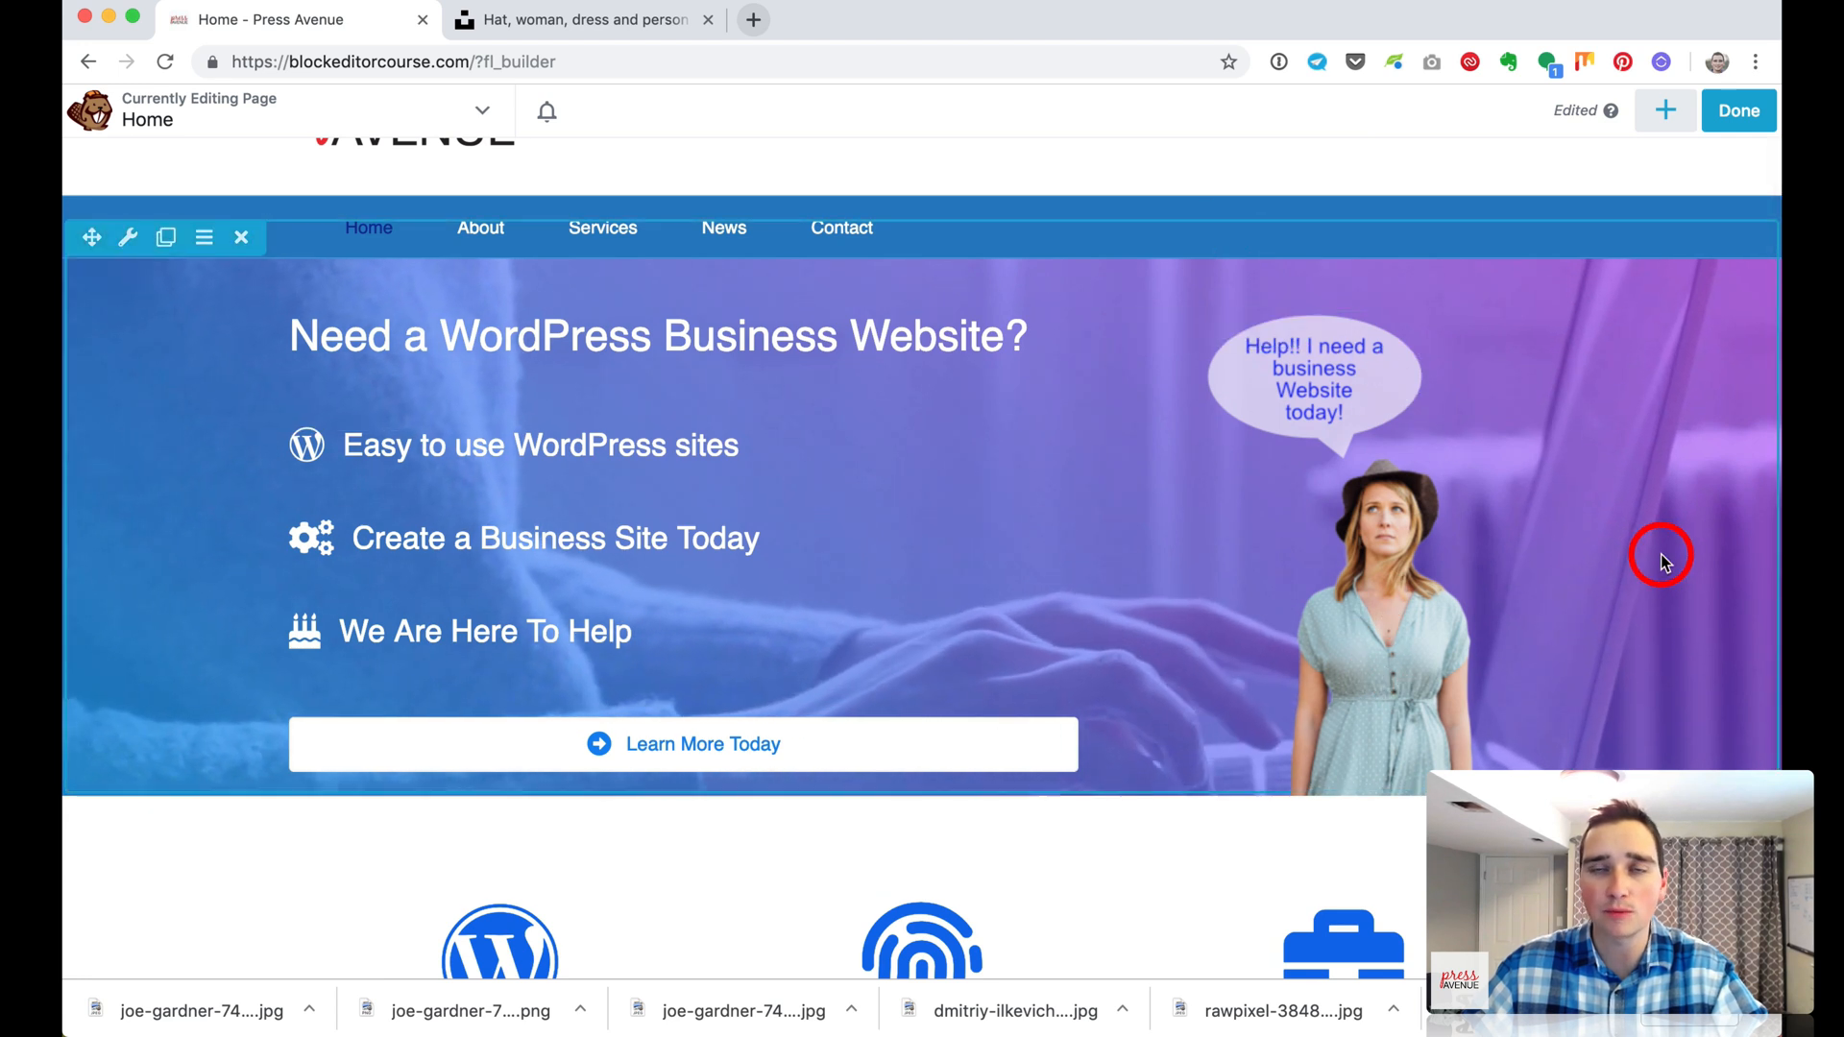
Review the home page layout from the header down to the testimonials row
{"action": "scroll", "coordinate": [1662, 555], "scroll_direction": "up", "scroll_amount": 2}
{"action": "scroll", "coordinate": [1662, 557], "scroll_direction": "up", "scroll_amount": 1}
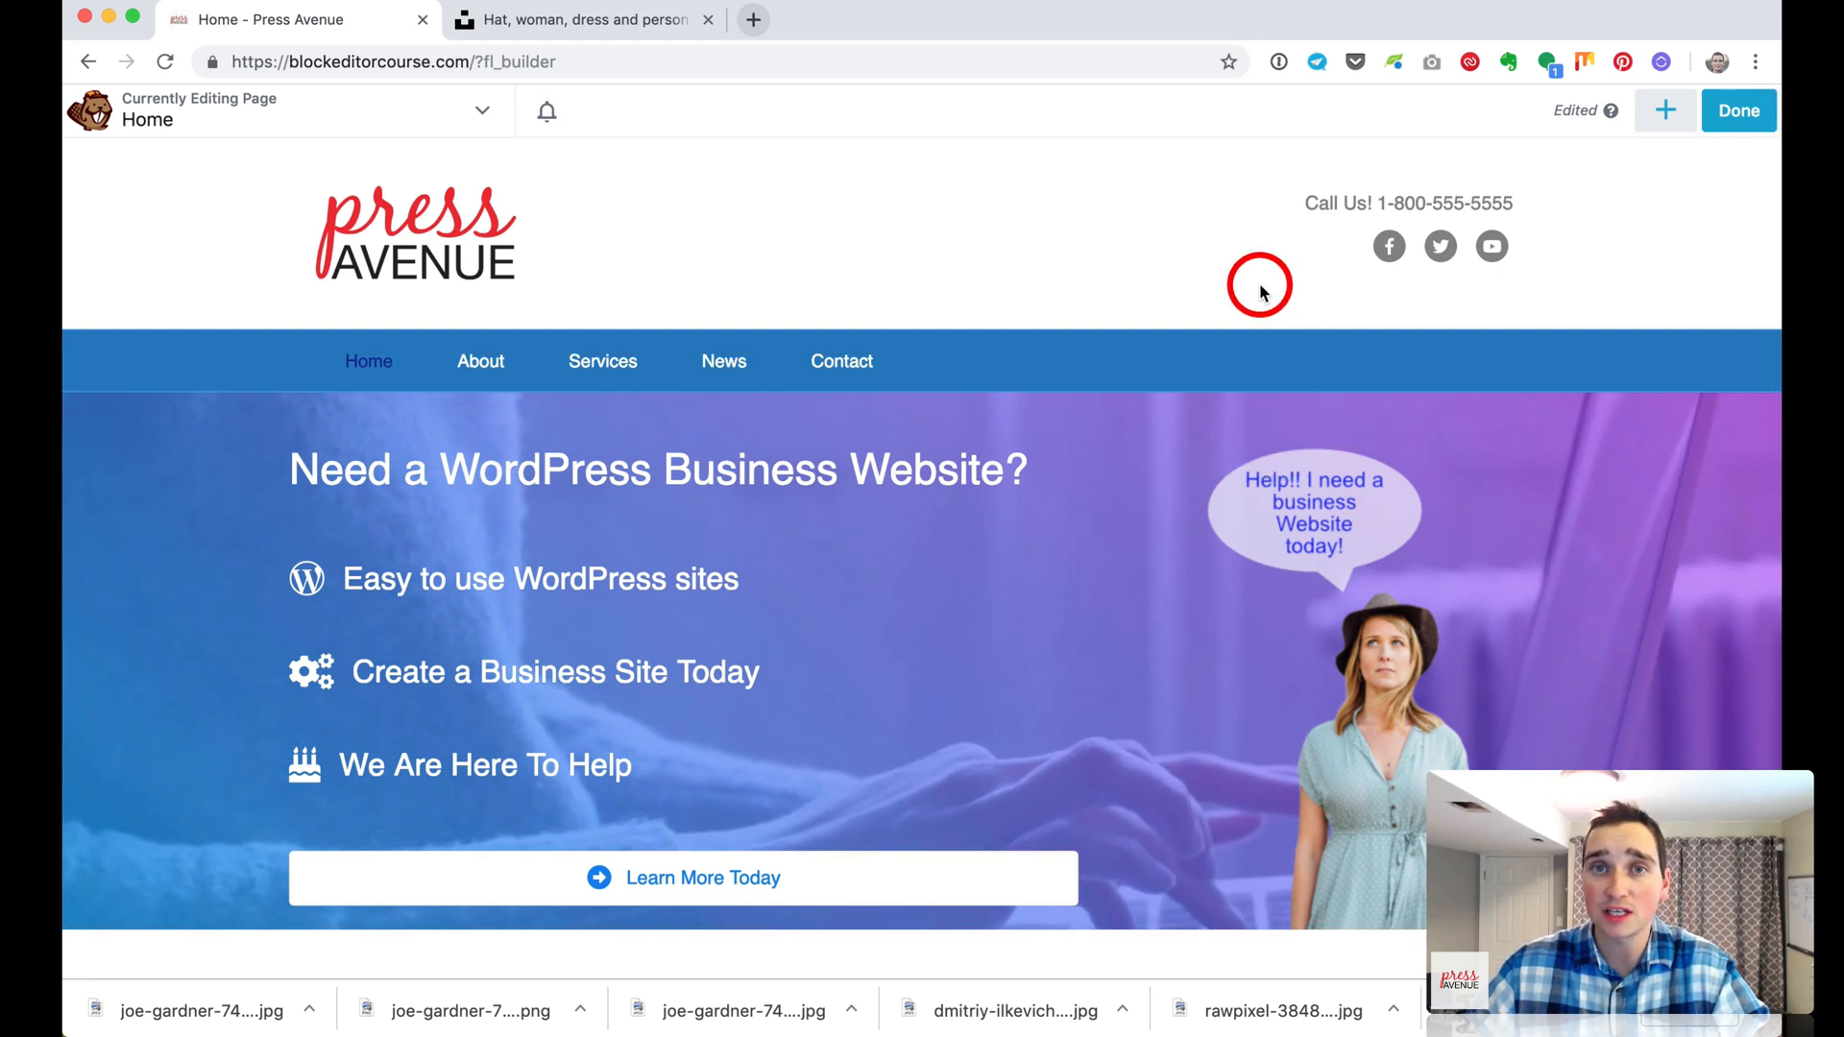
{"action": "mouse_move", "coordinate": [1268, 539]}
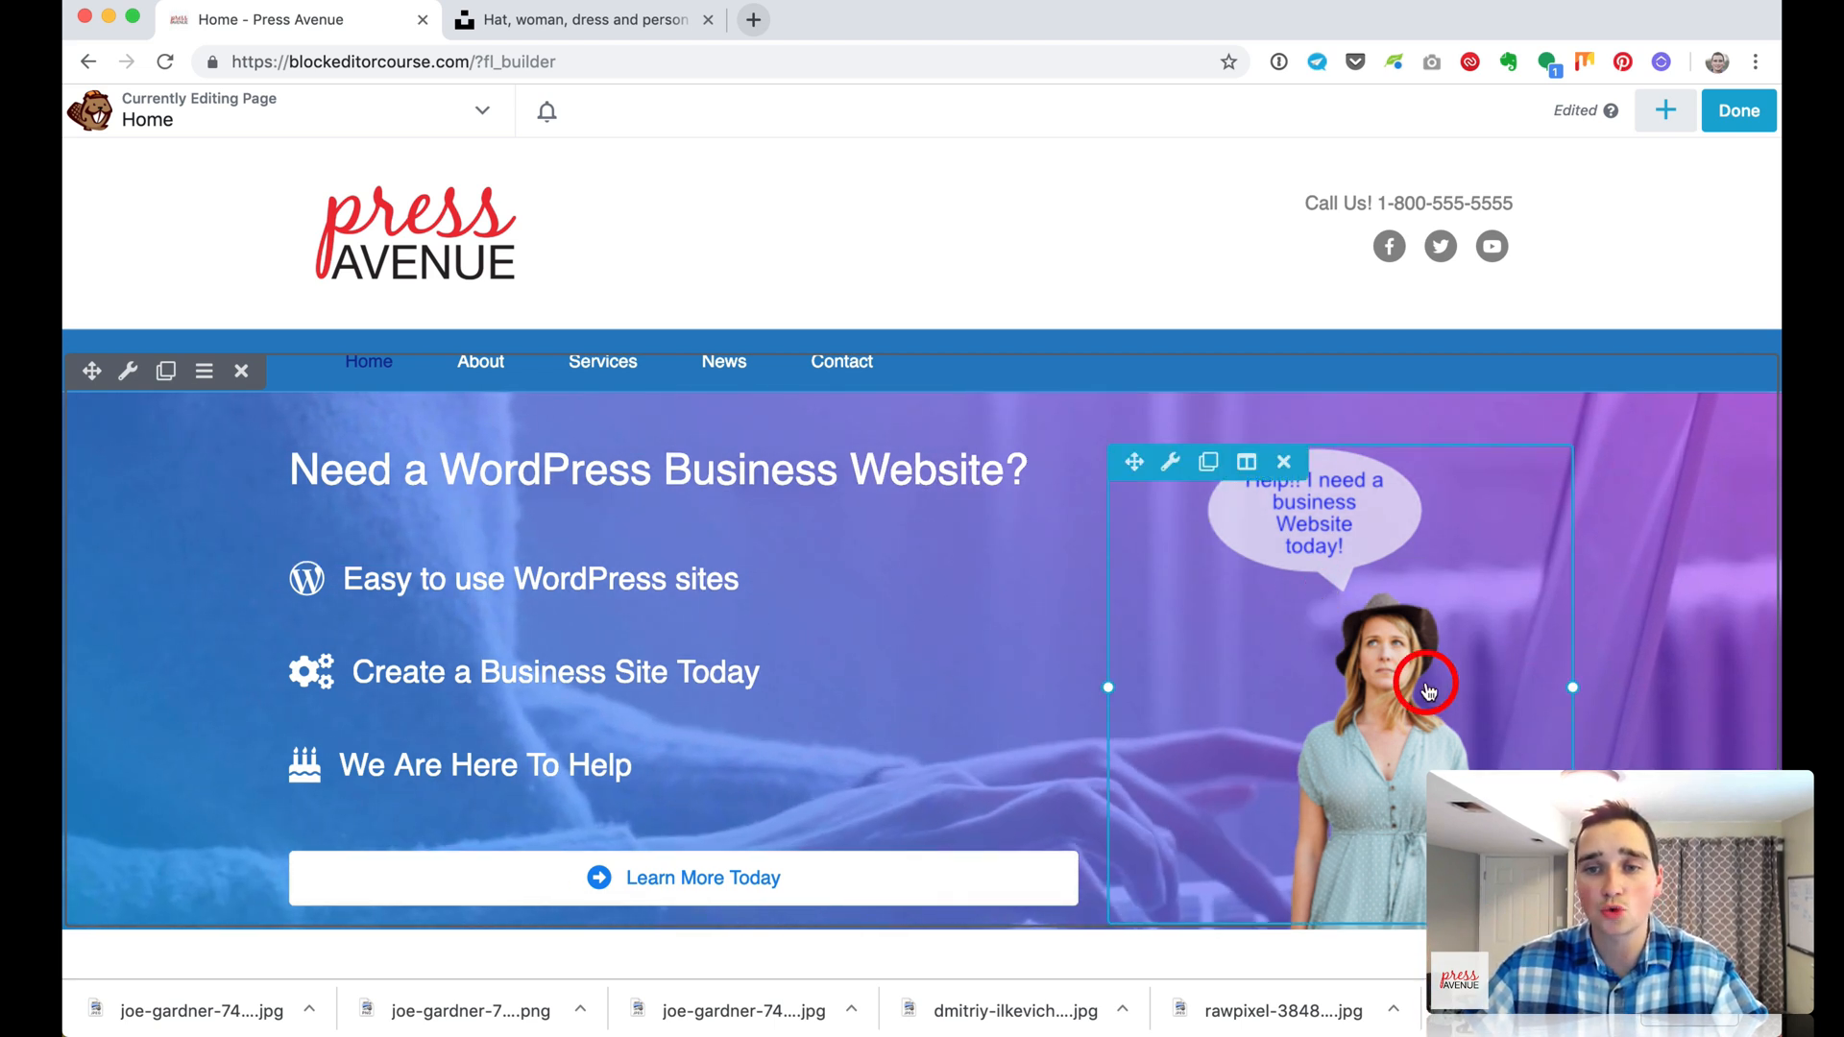
{"action": "scroll", "coordinate": [1062, 672], "scroll_direction": "down", "scroll_amount": 6}
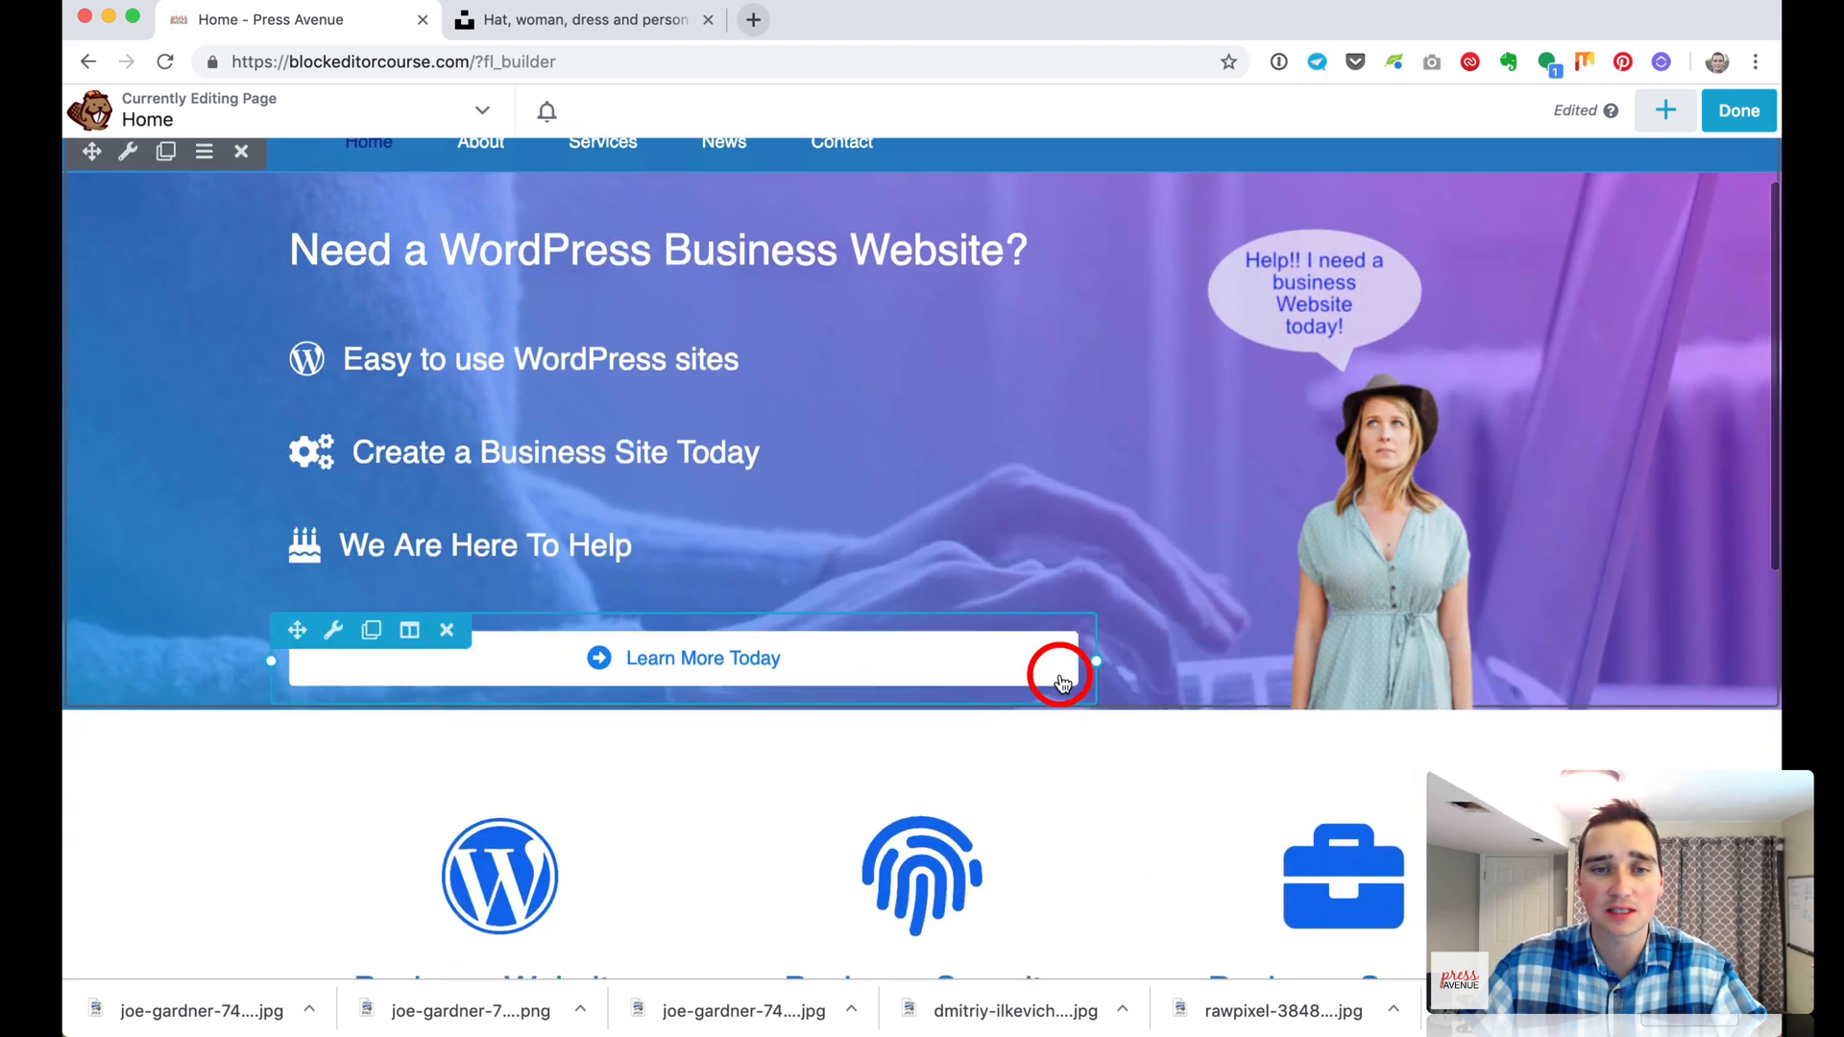
{"action": "scroll", "coordinate": [960, 653], "scroll_direction": "down", "scroll_amount": 2}
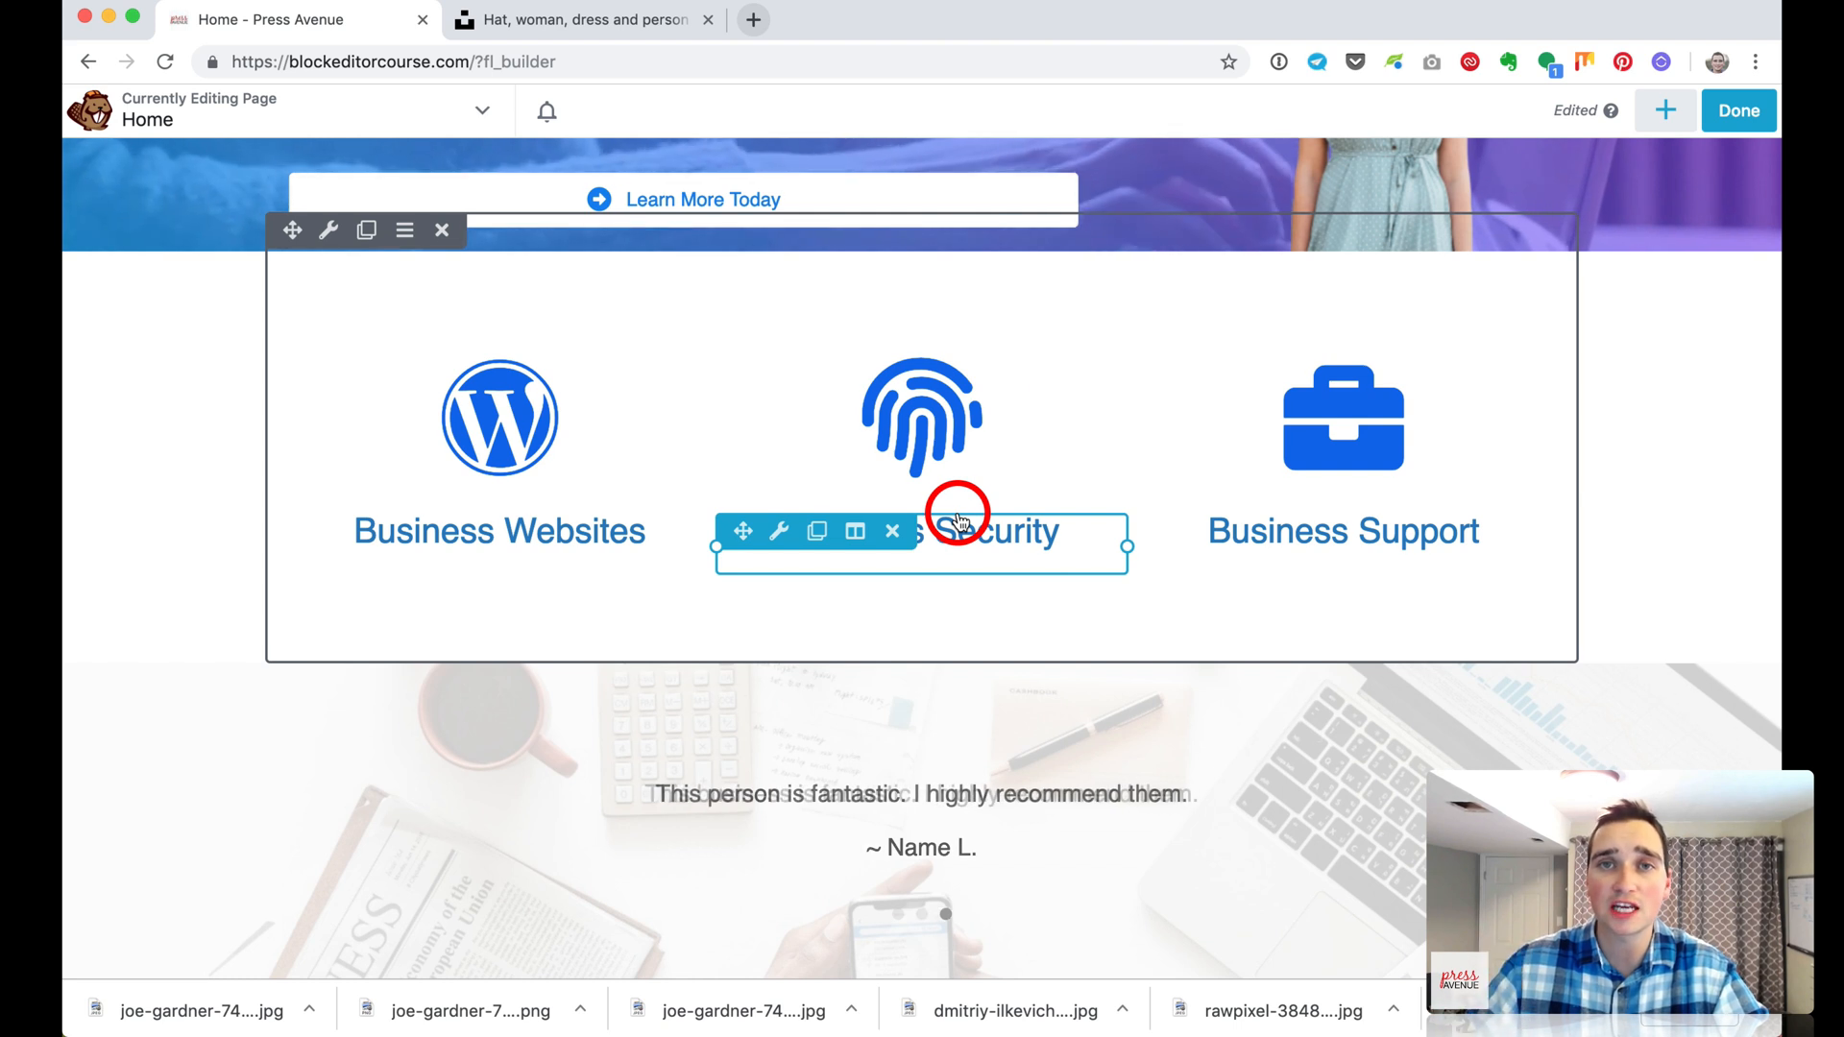
{"action": "scroll", "coordinate": [1231, 606], "scroll_direction": "down", "scroll_amount": 5}
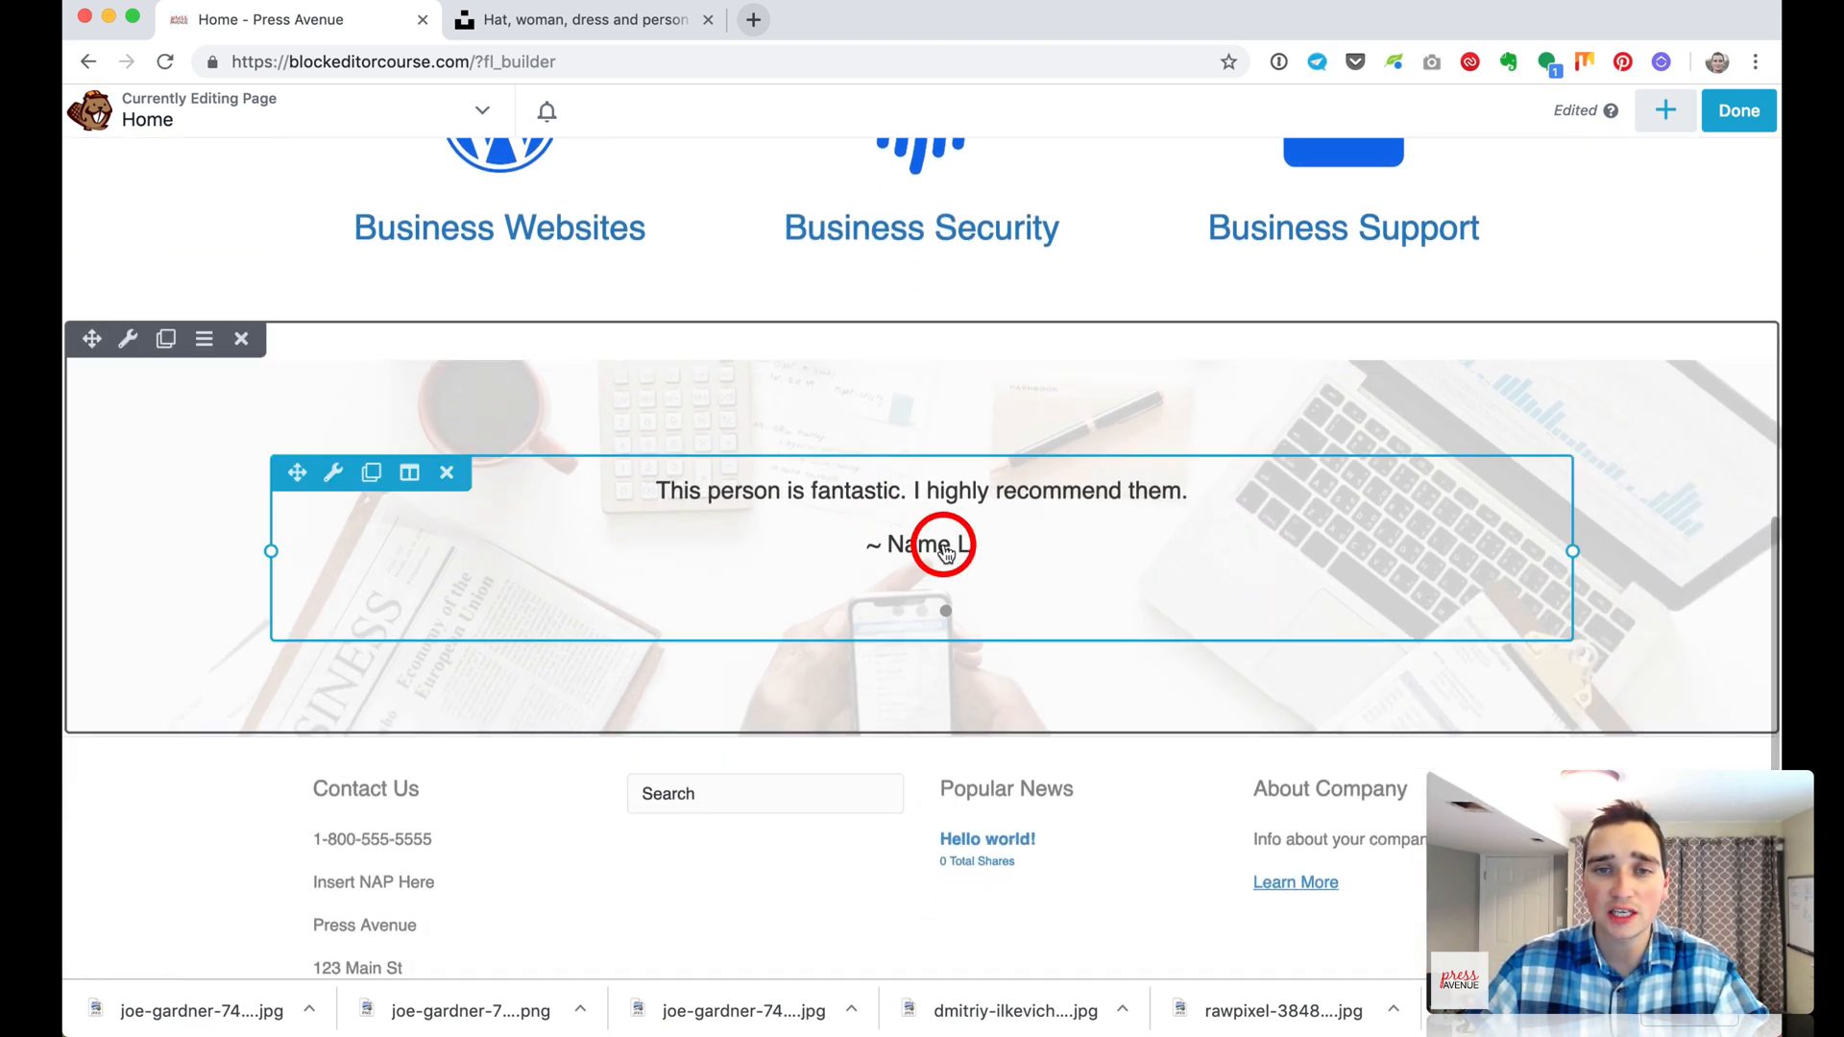
Add a center-aligned button module with the text "View all Reviews" below the testimonials
{"action": "left_click", "coordinate": [1679, 120]}
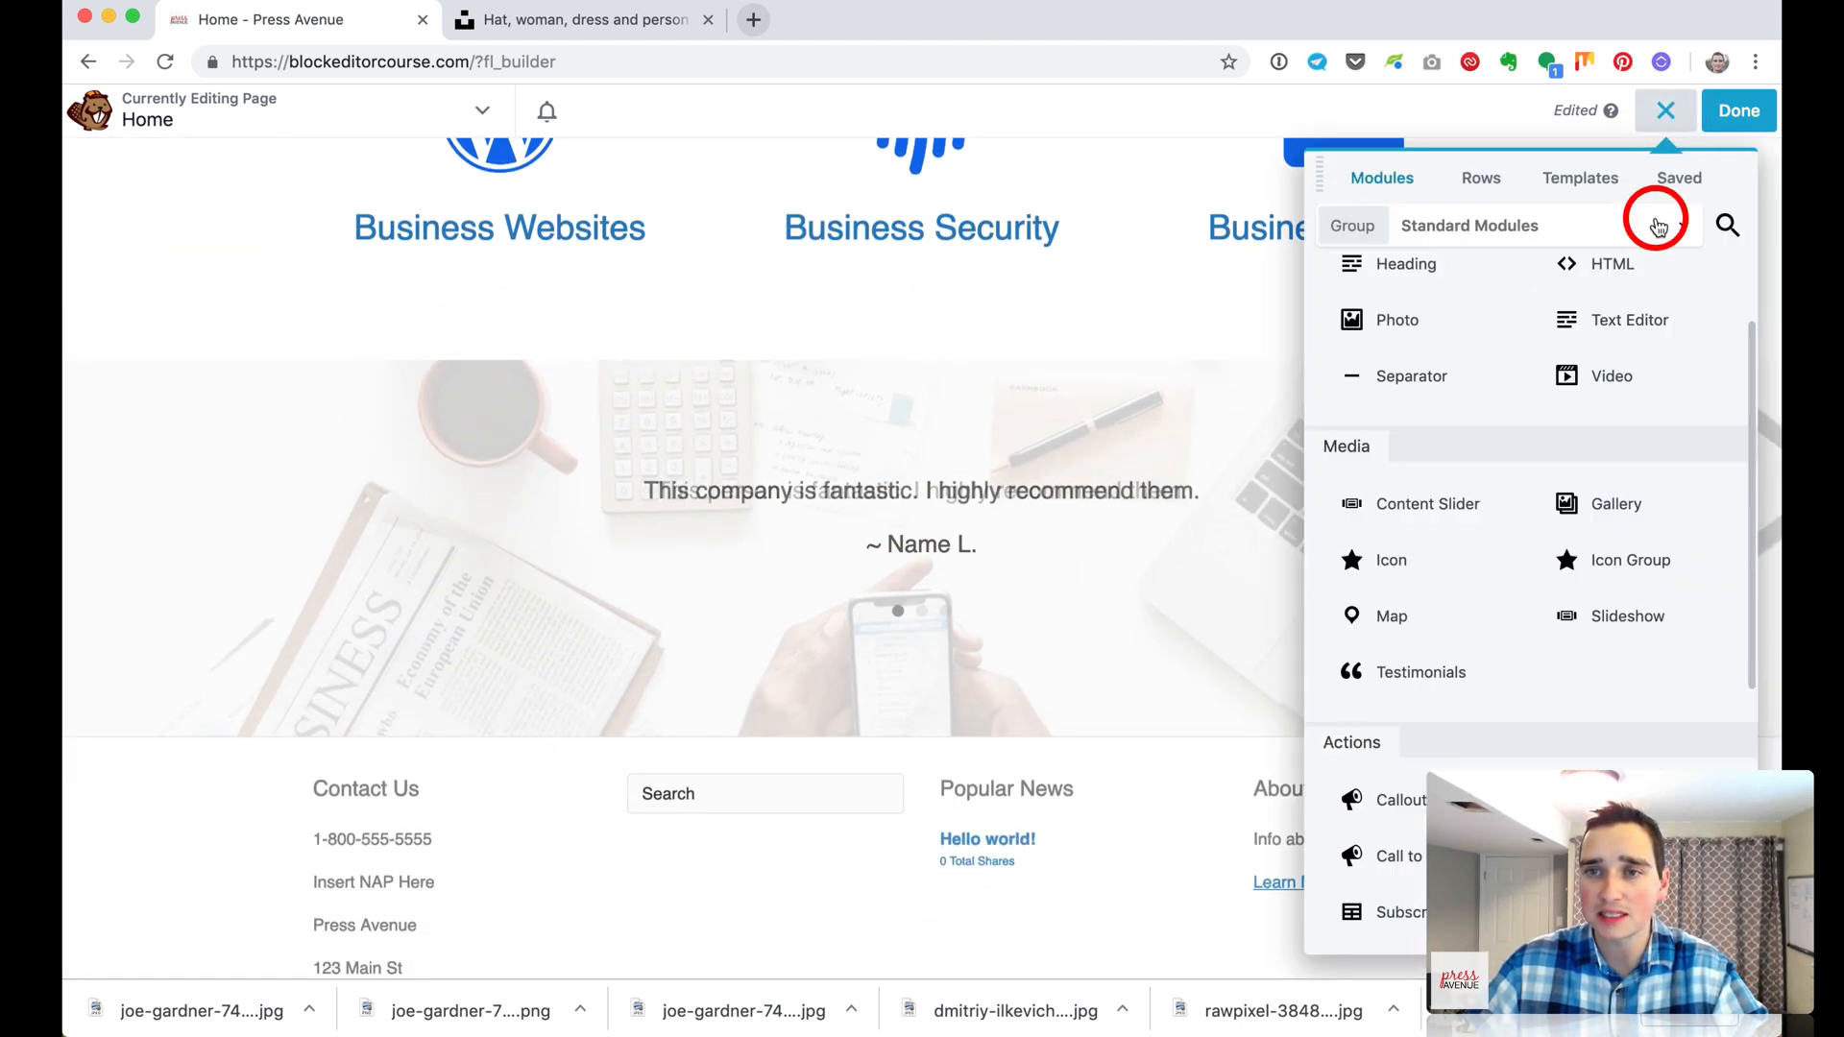
{"action": "left_click_drag", "start_coordinate": [1617, 337], "coordinate": [1182, 708]}
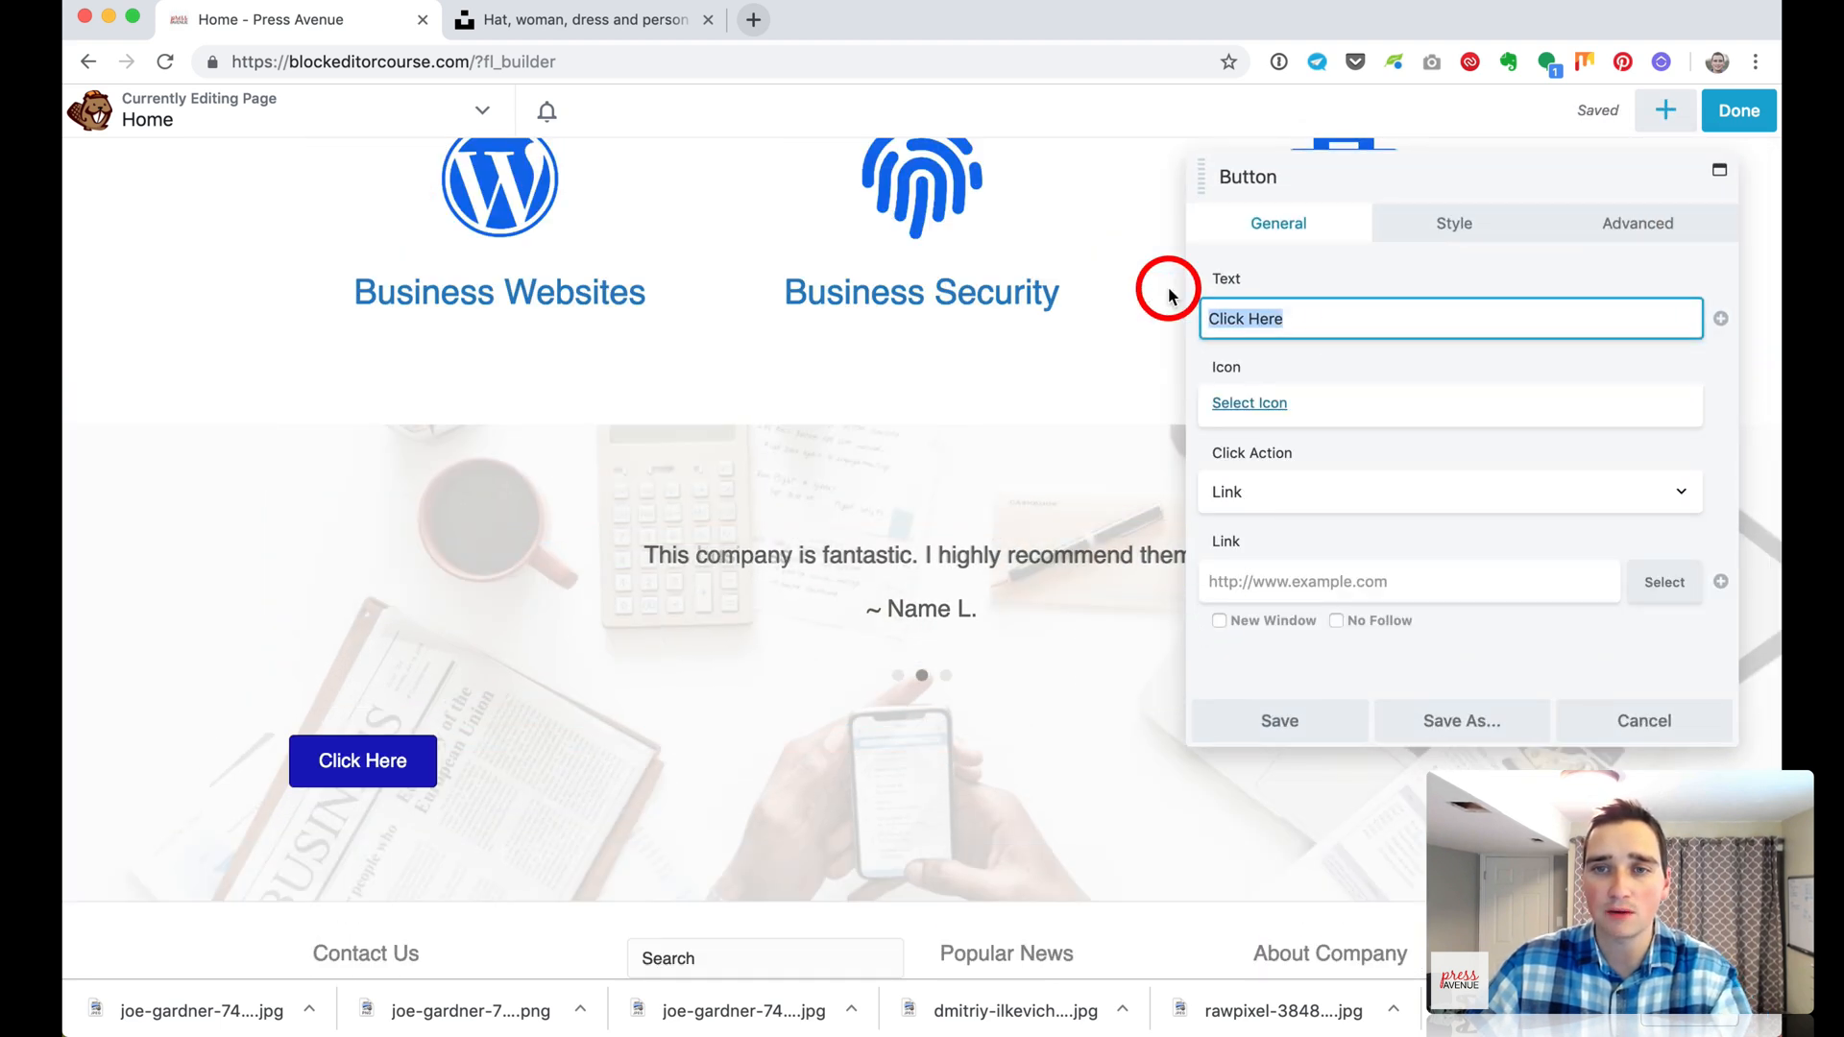
{"action": "key", "text": "BackSpace"}
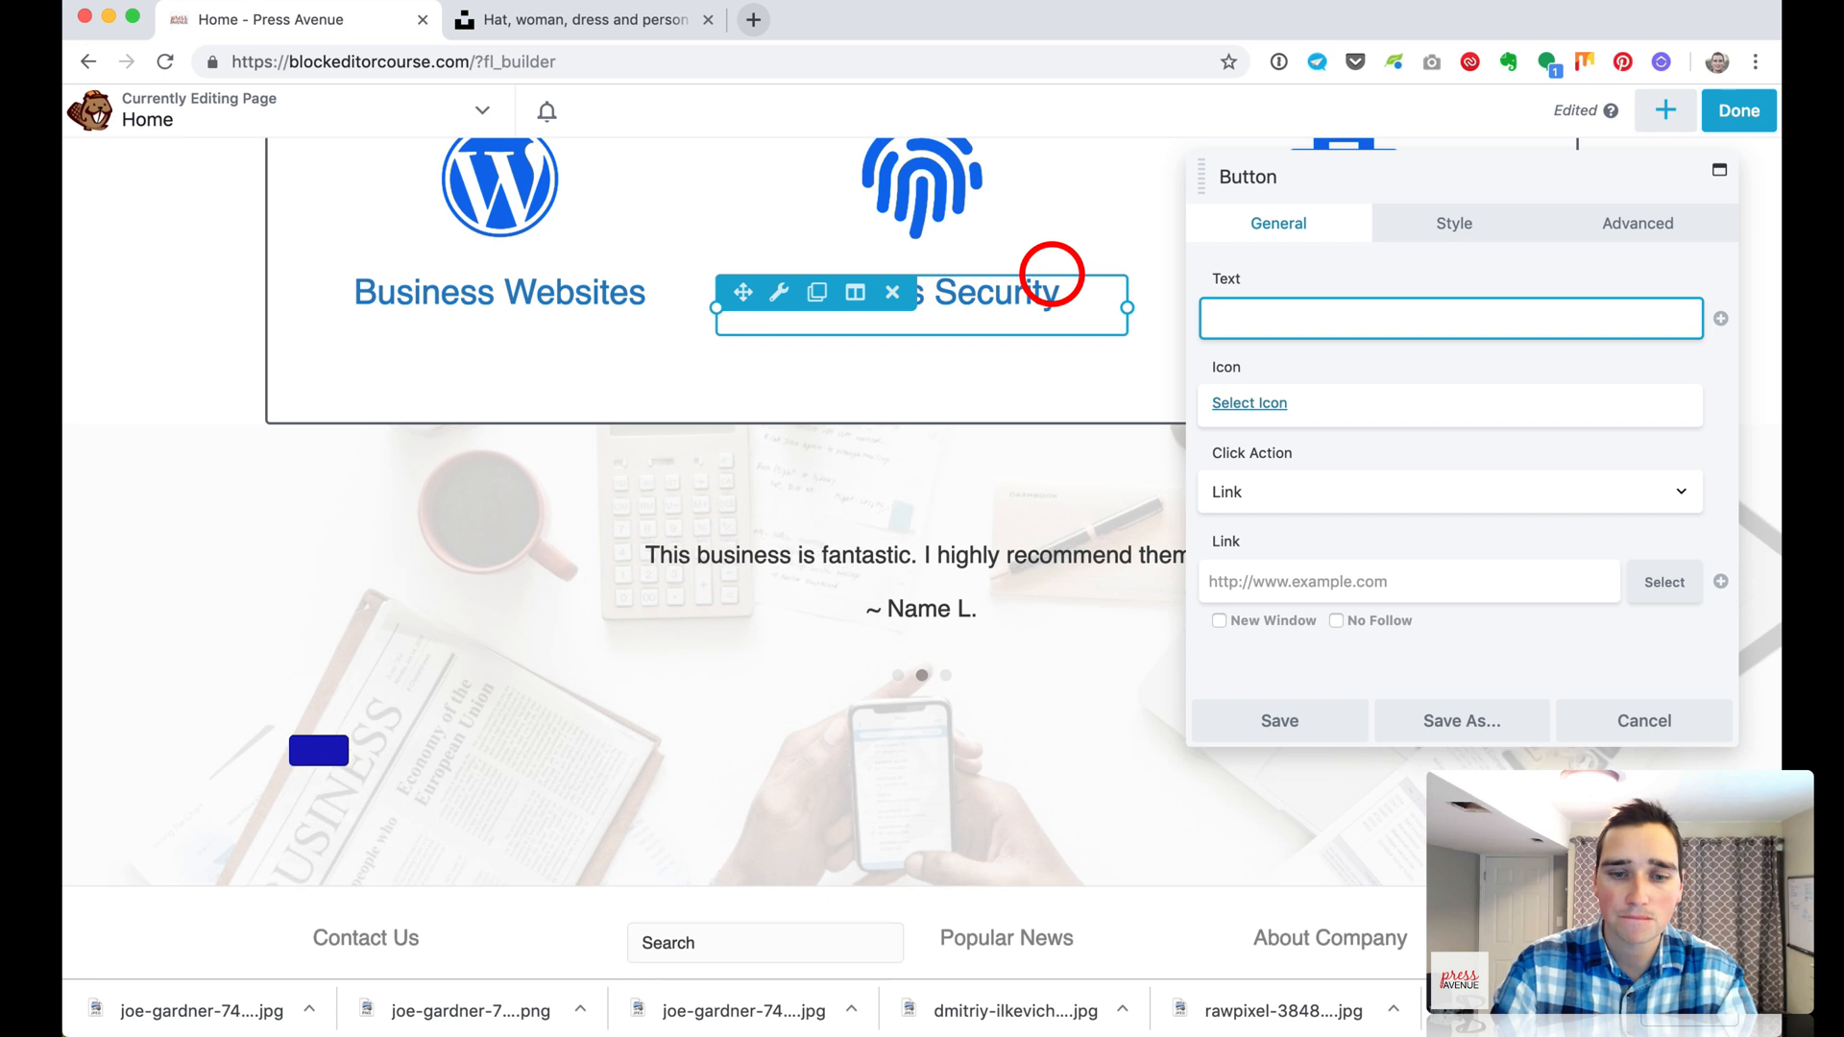
{"action": "type", "text": "View all Reviews"}
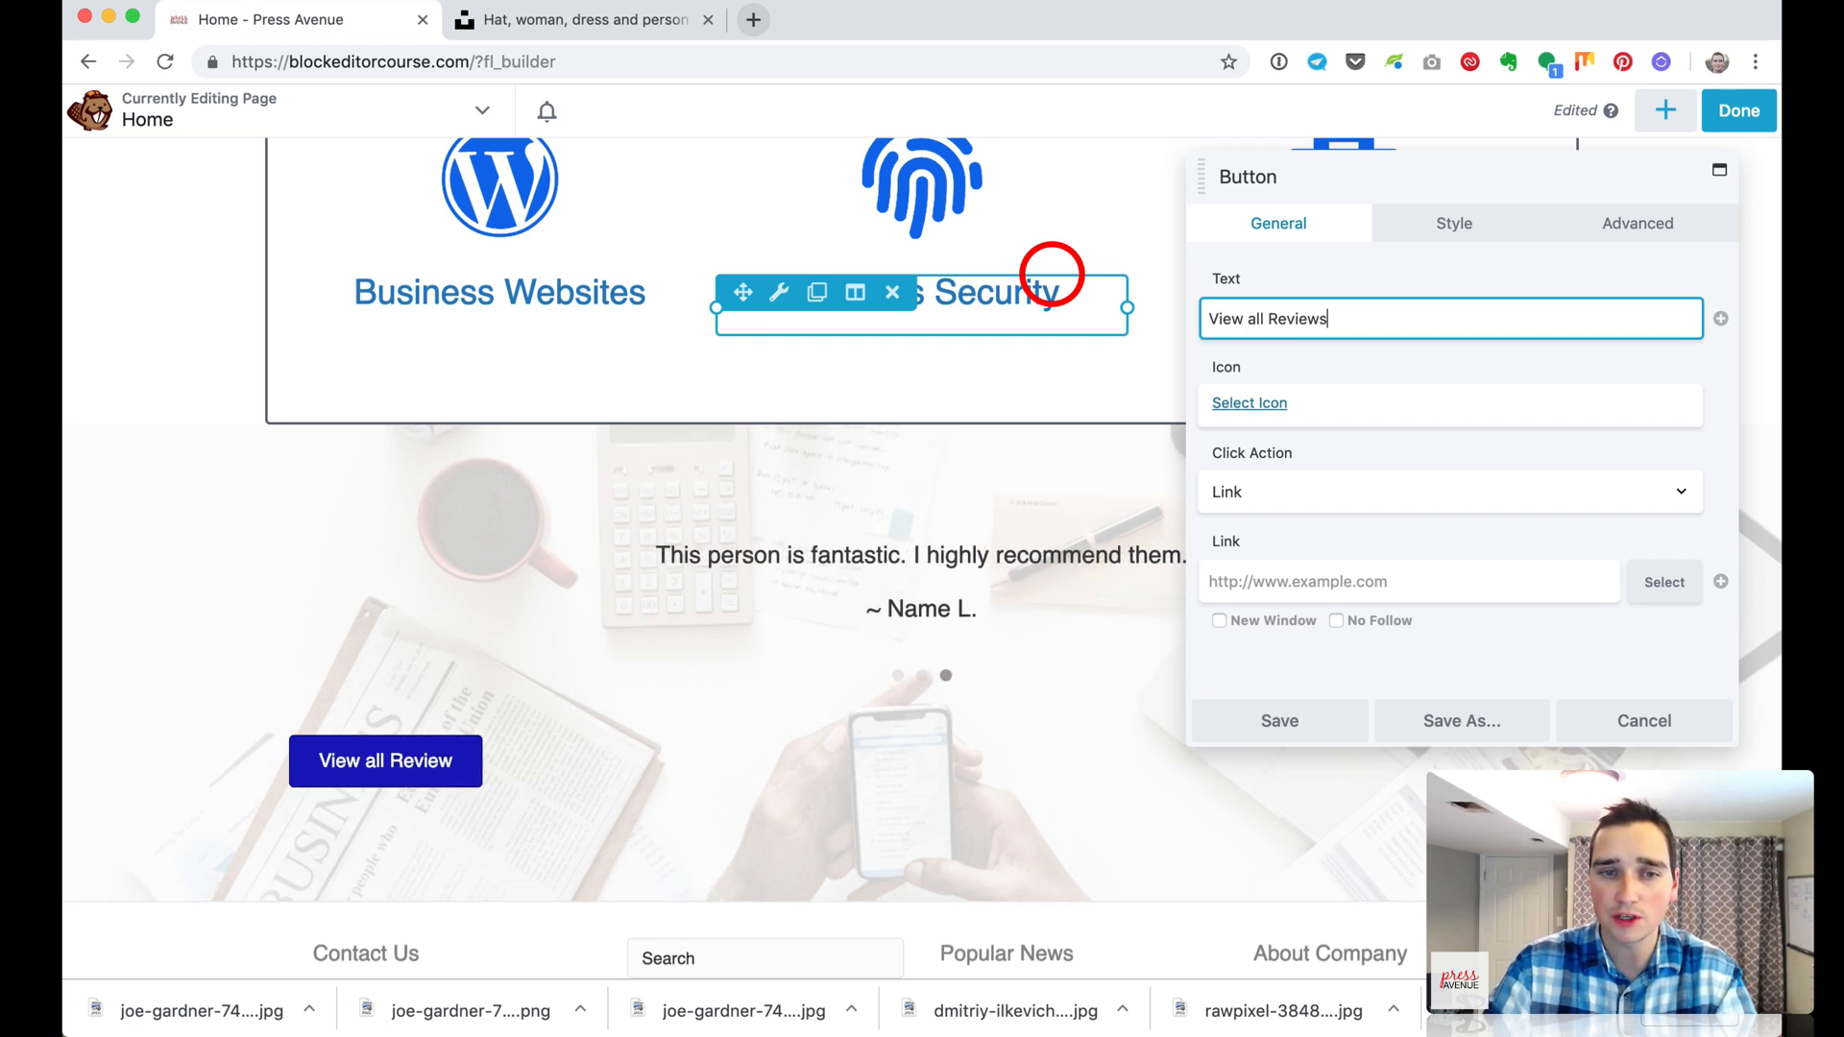
{"action": "left_click", "coordinate": [1452, 231]}
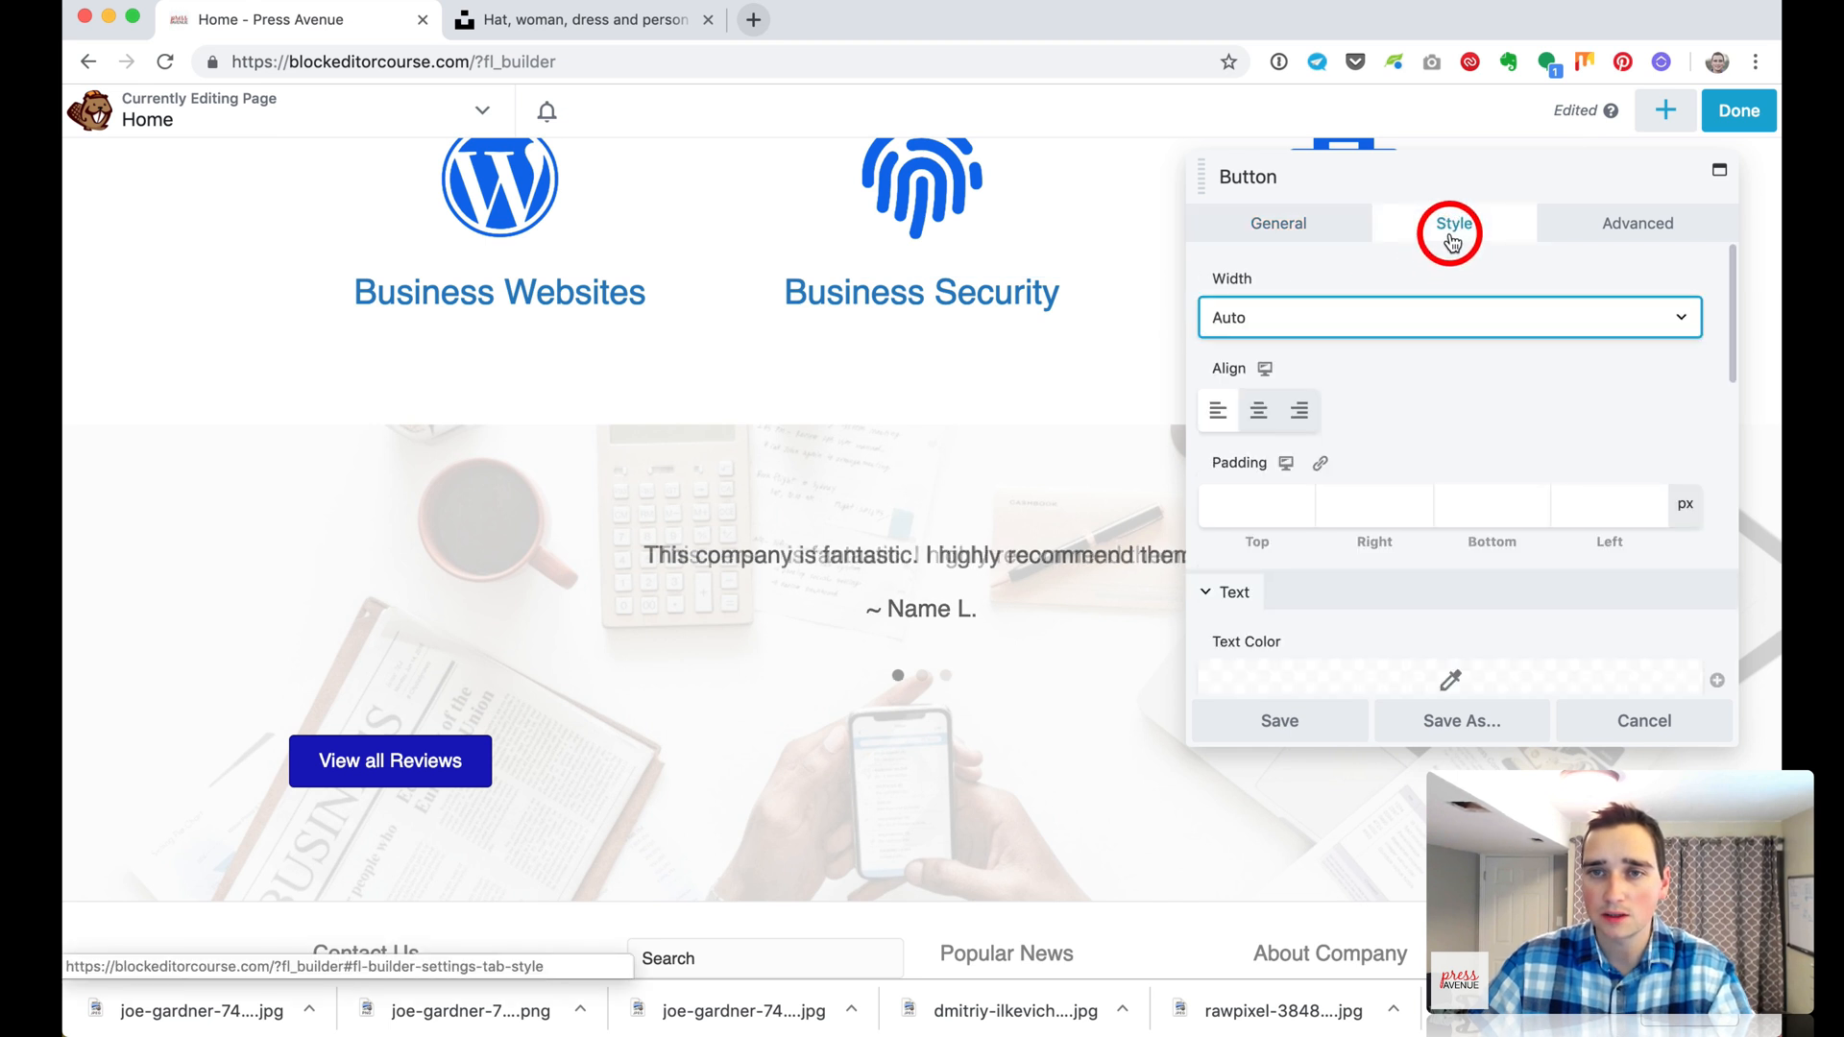
{"action": "left_click", "coordinate": [1258, 413]}
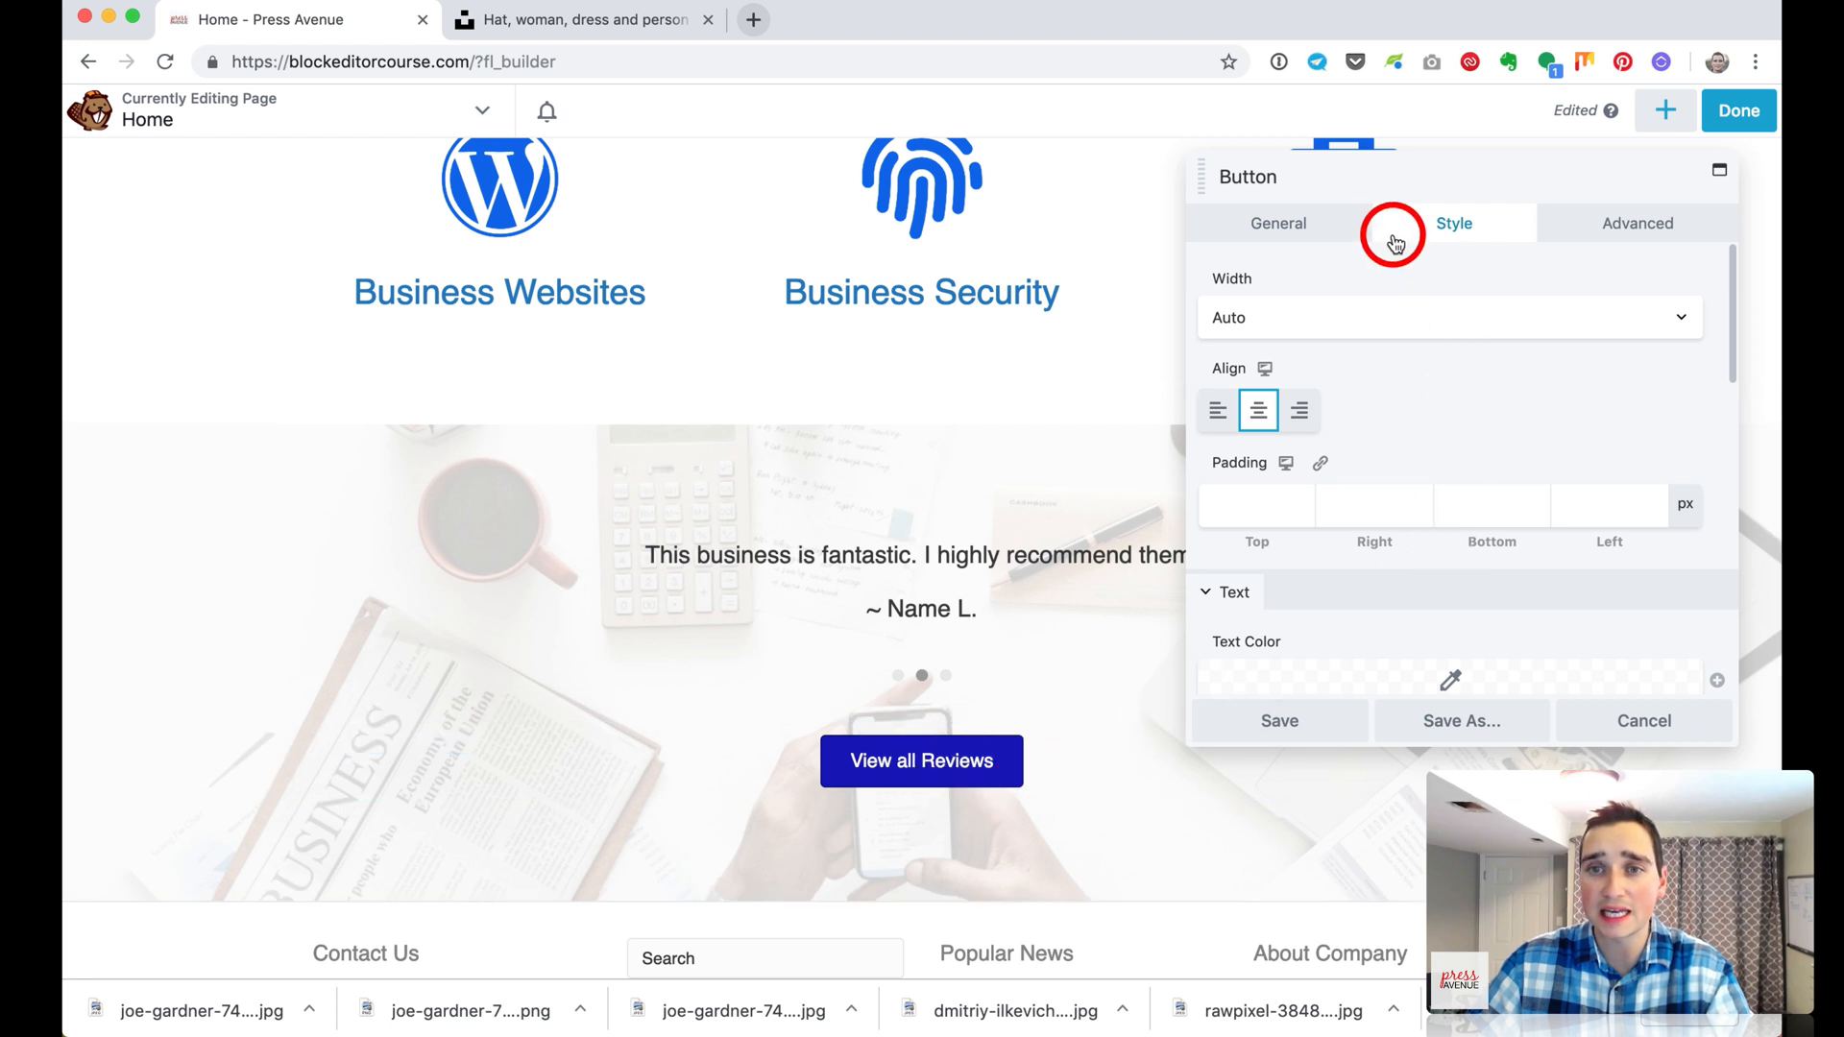
Set the View all Reviews button's background color to white, #ffffff
{"action": "scroll", "coordinate": [1437, 391], "scroll_direction": "down", "scroll_amount": 5}
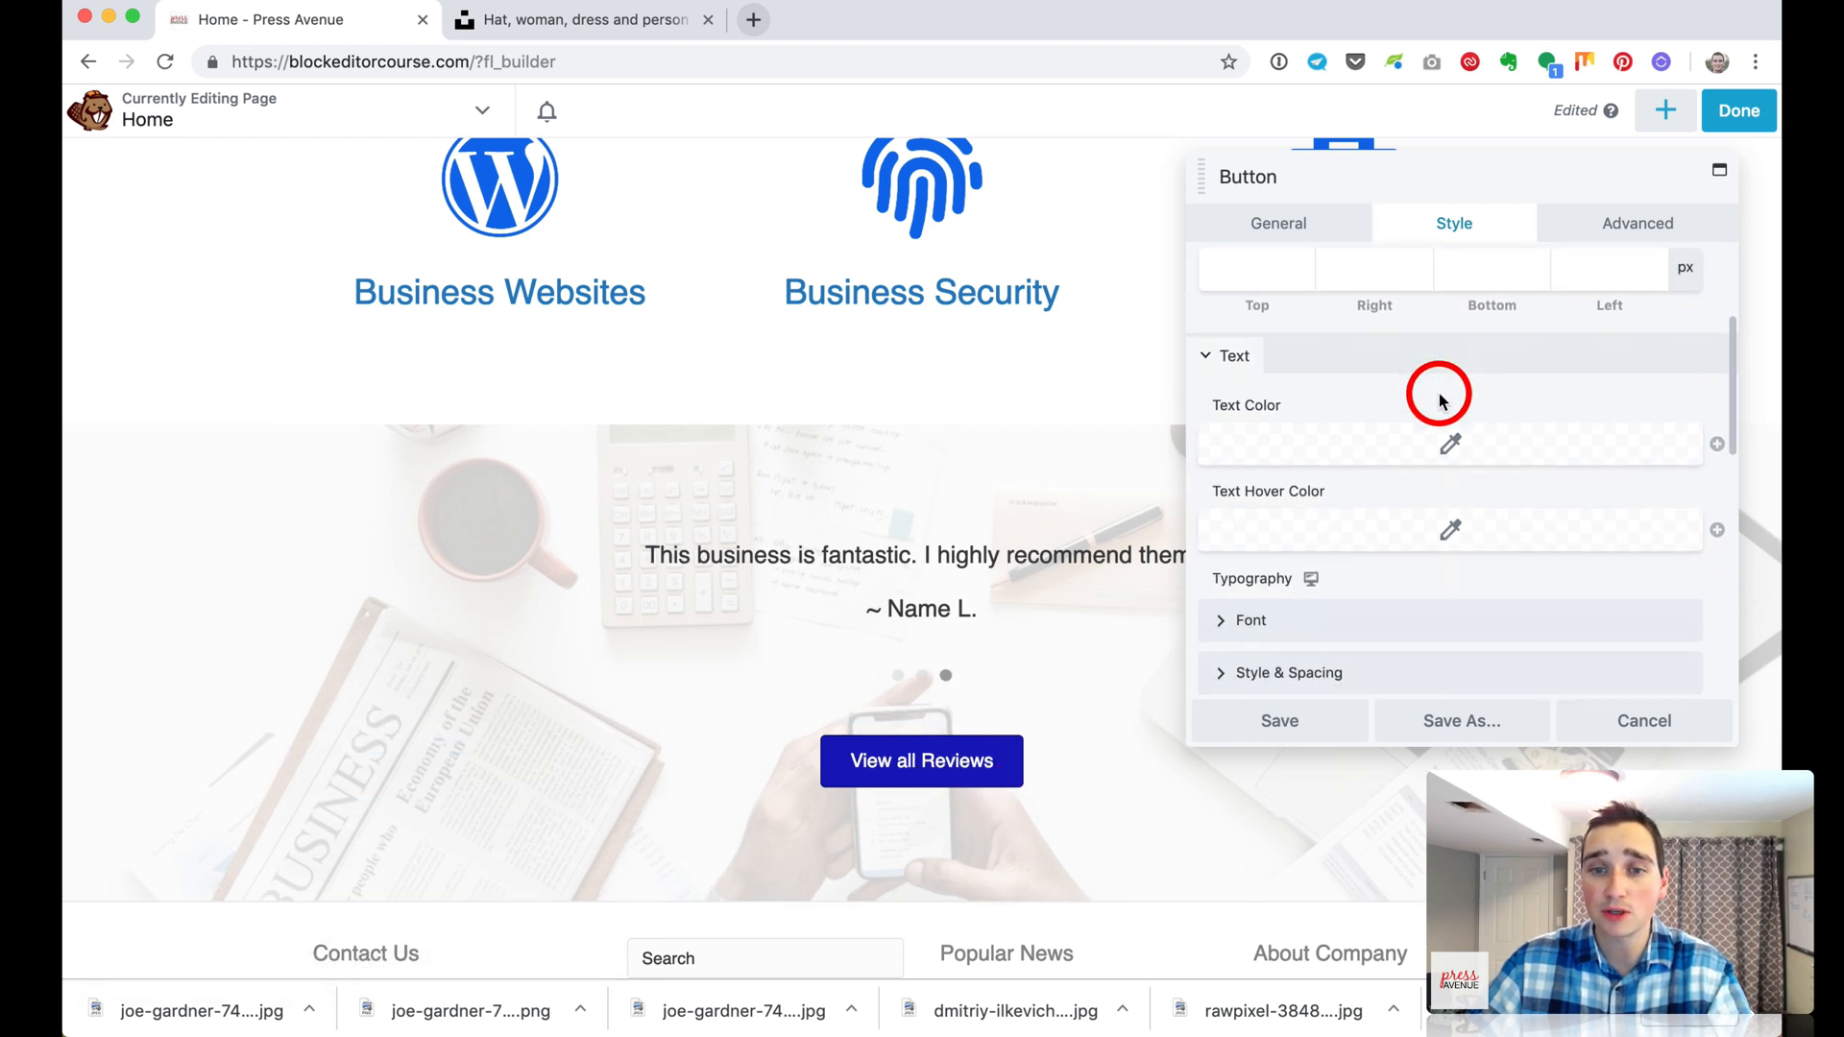
{"action": "scroll", "coordinate": [1441, 393], "scroll_direction": "down", "scroll_amount": 6}
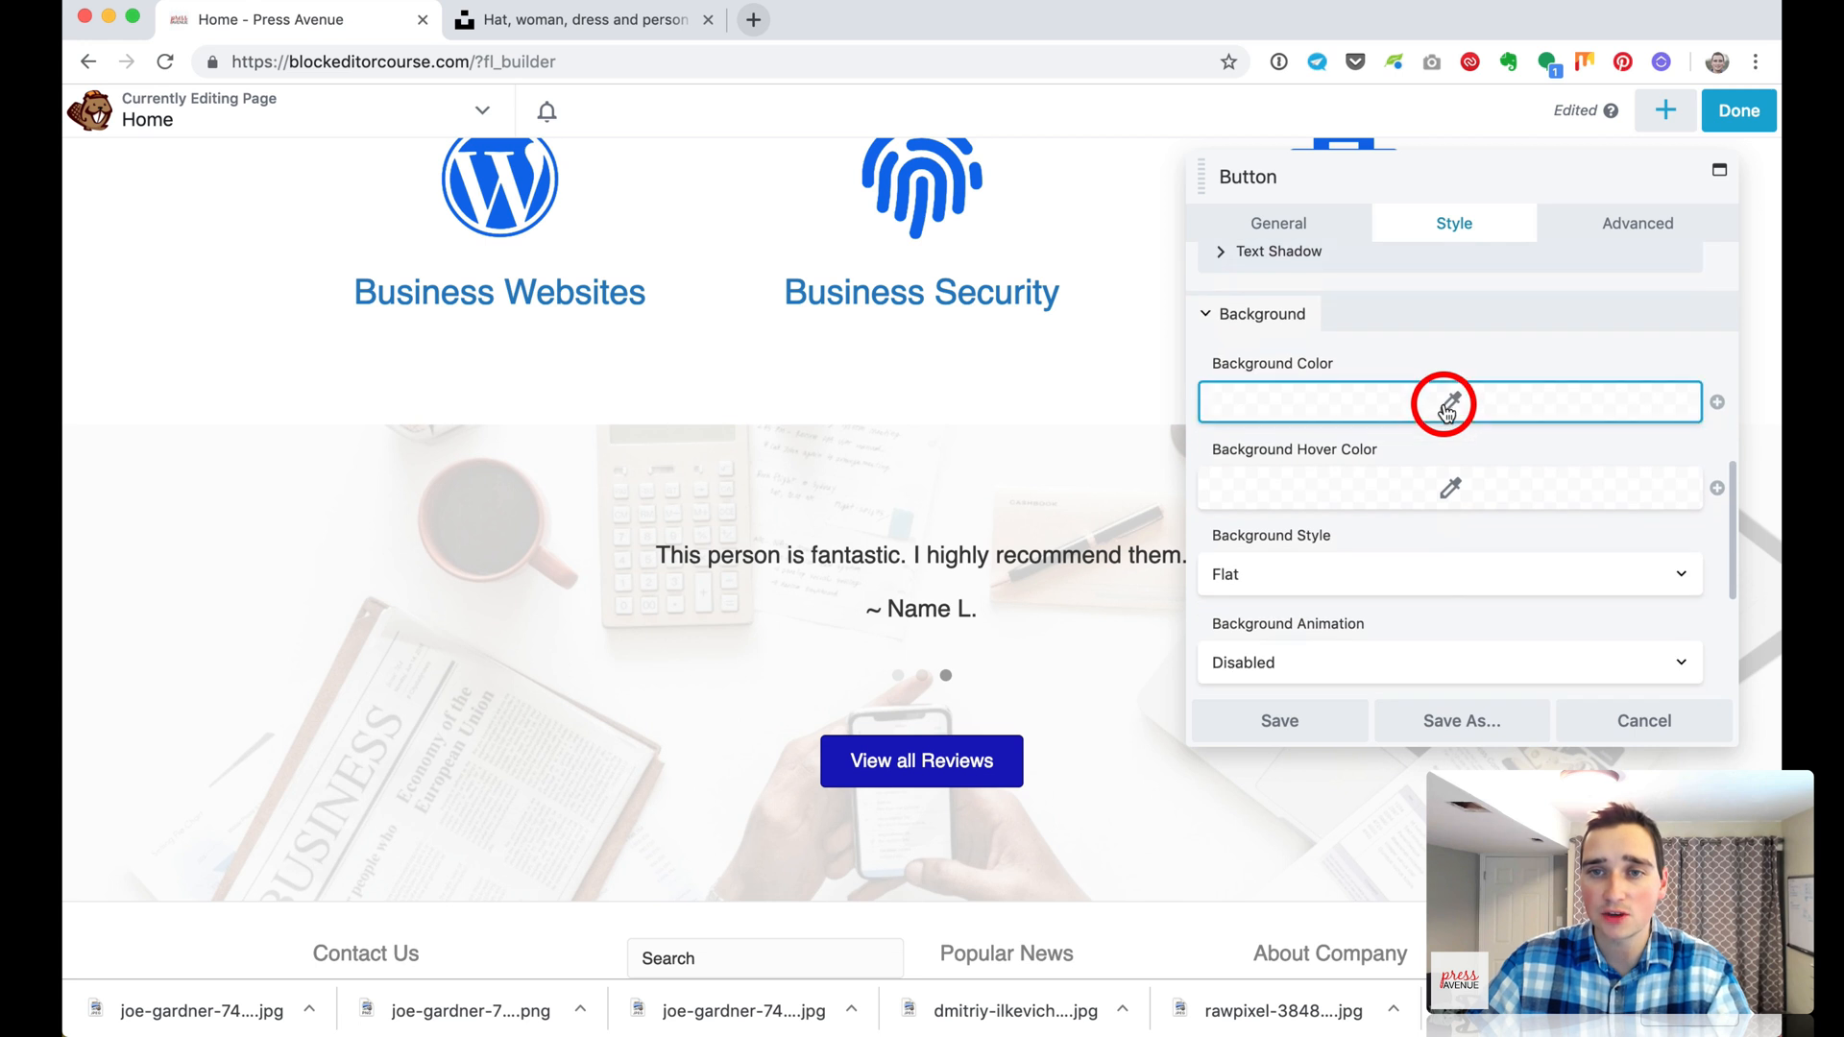
{"action": "left_click", "coordinate": [1448, 411]}
{"action": "left_click_drag", "start_coordinate": [1369, 727], "coordinate": [1132, 720]}
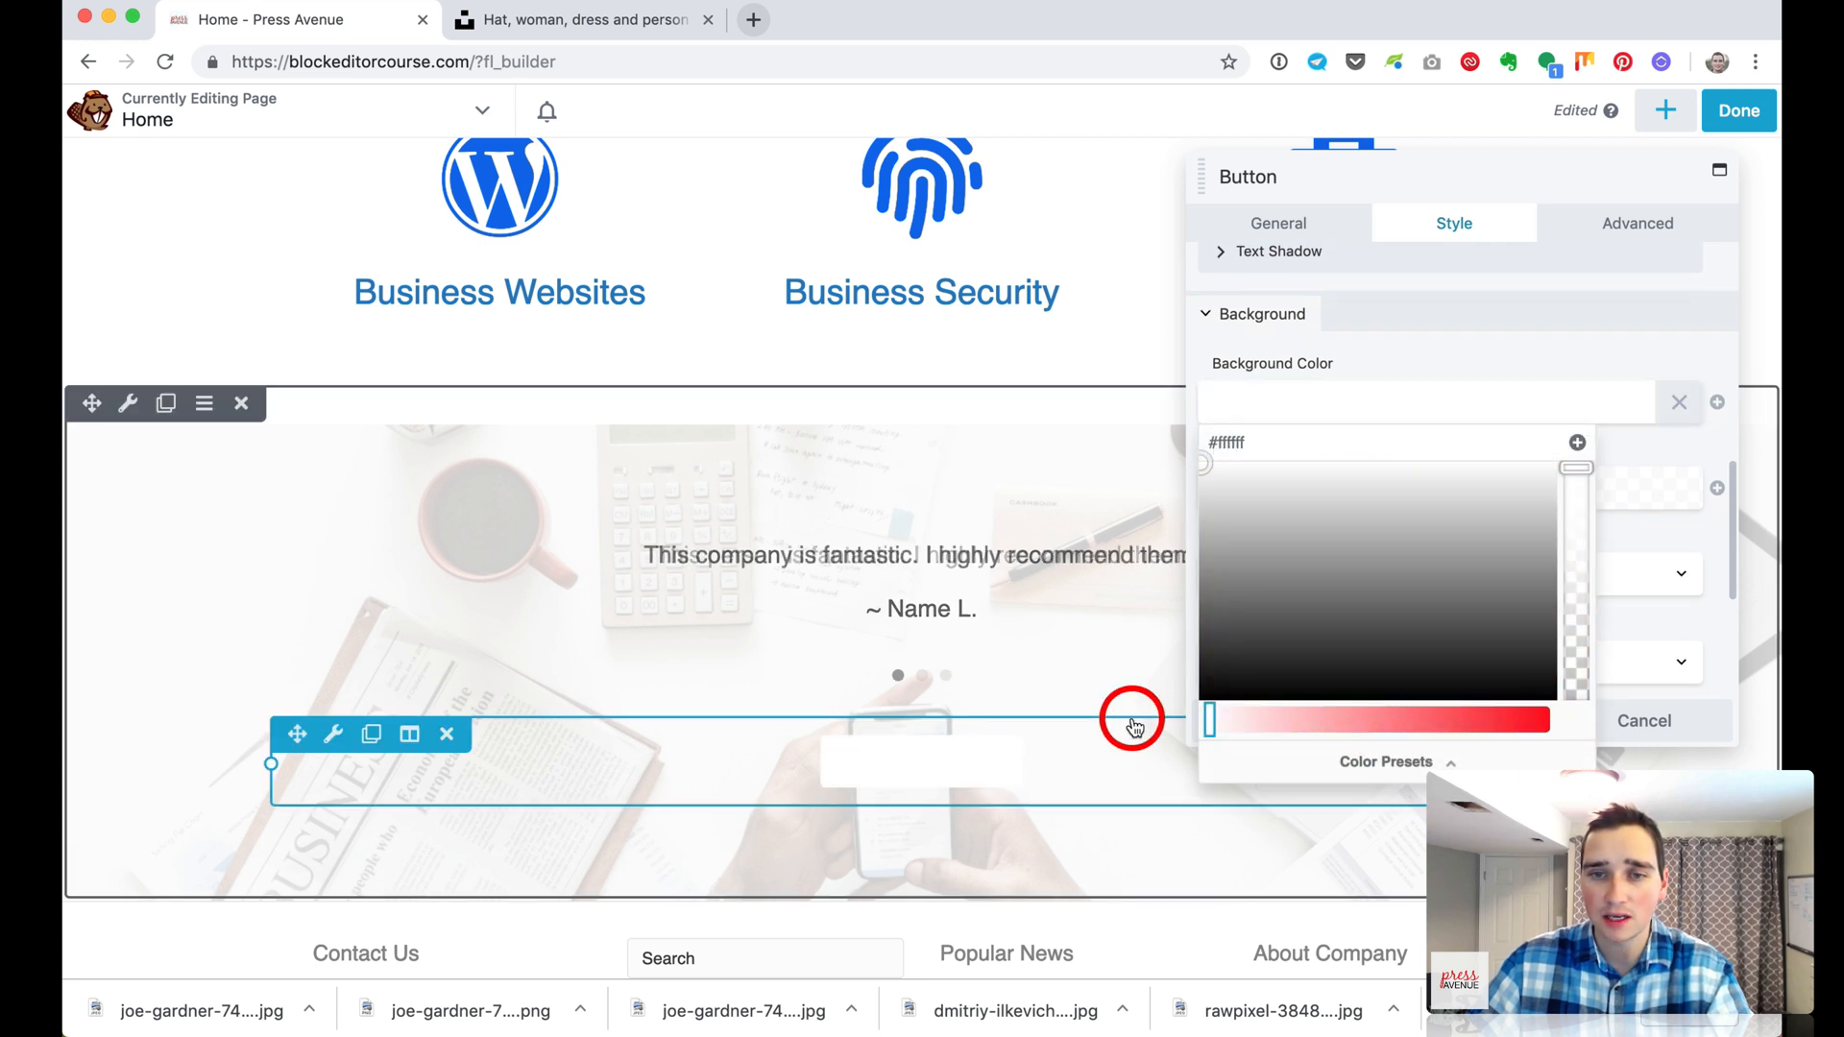
{"action": "left_click", "coordinate": [1383, 378]}
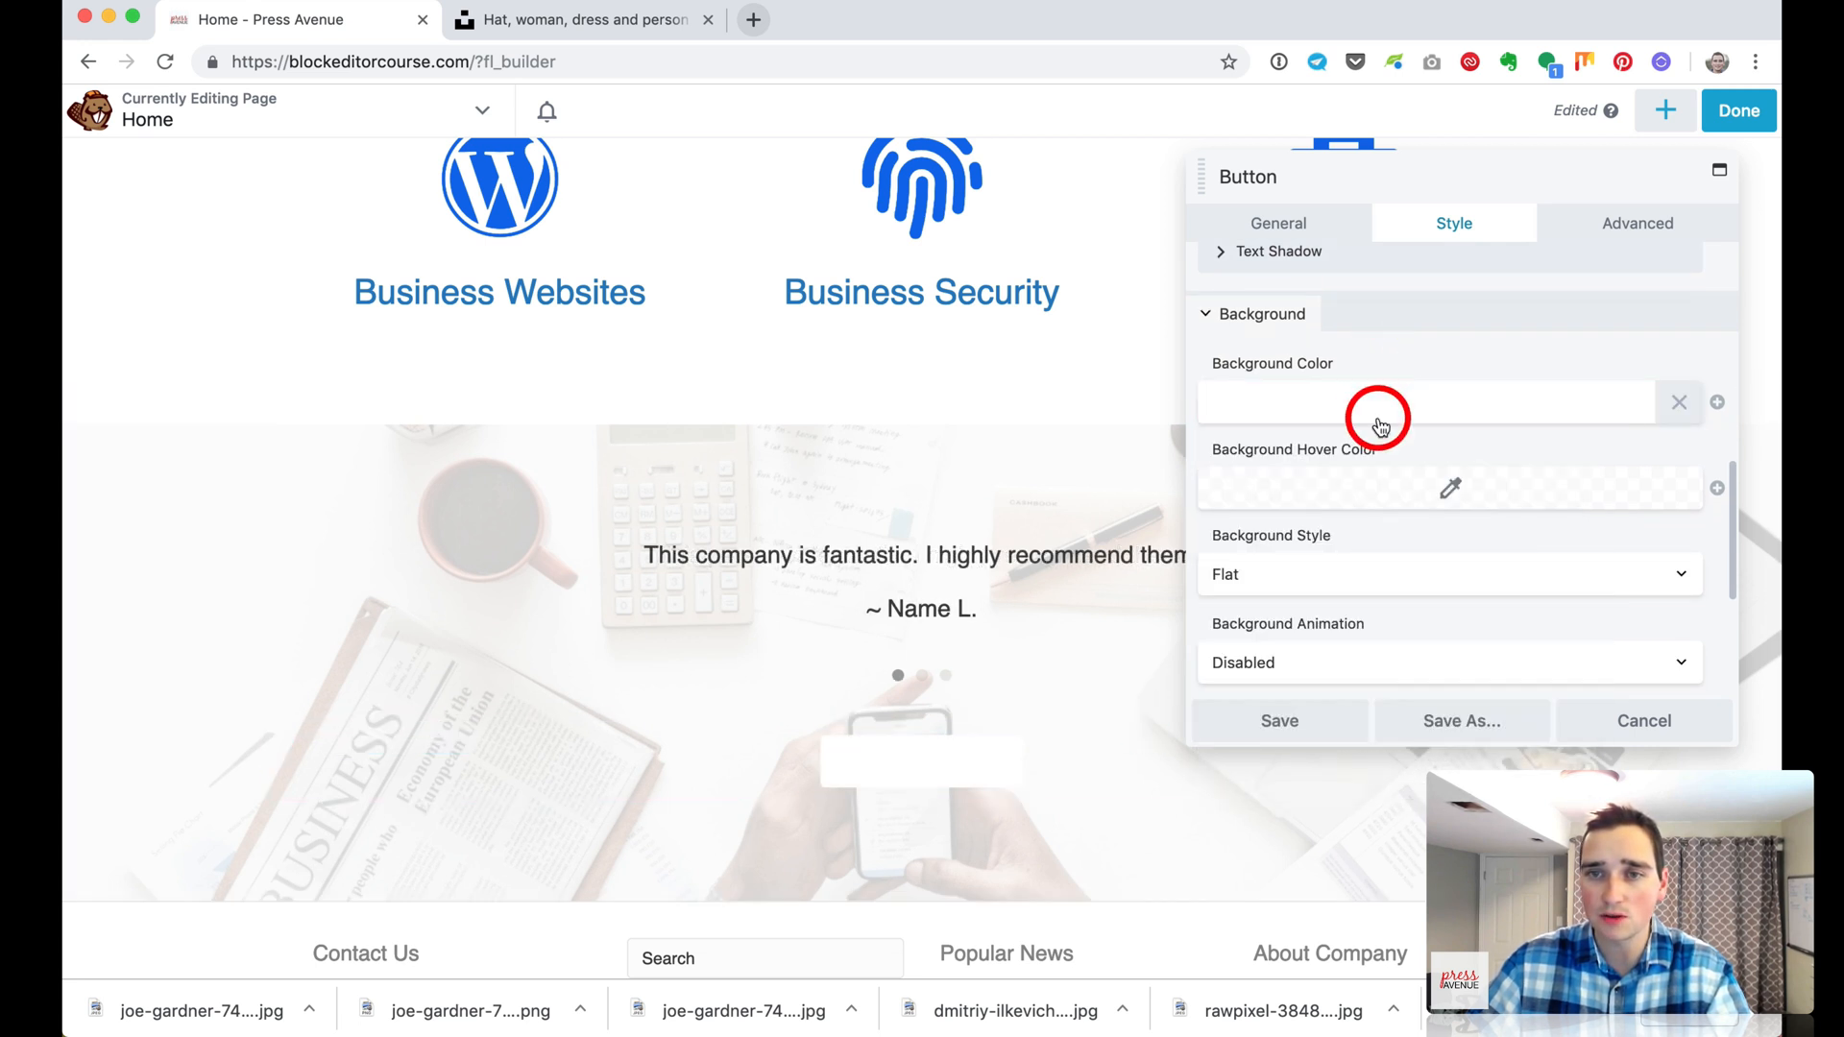
Set the button's background hover color to light gray, #d3d3d3
{"action": "left_click", "coordinate": [1369, 506]}
{"action": "left_click_drag", "start_coordinate": [1233, 809], "coordinate": [1195, 807]}
{"action": "left_click", "coordinate": [1192, 592]}
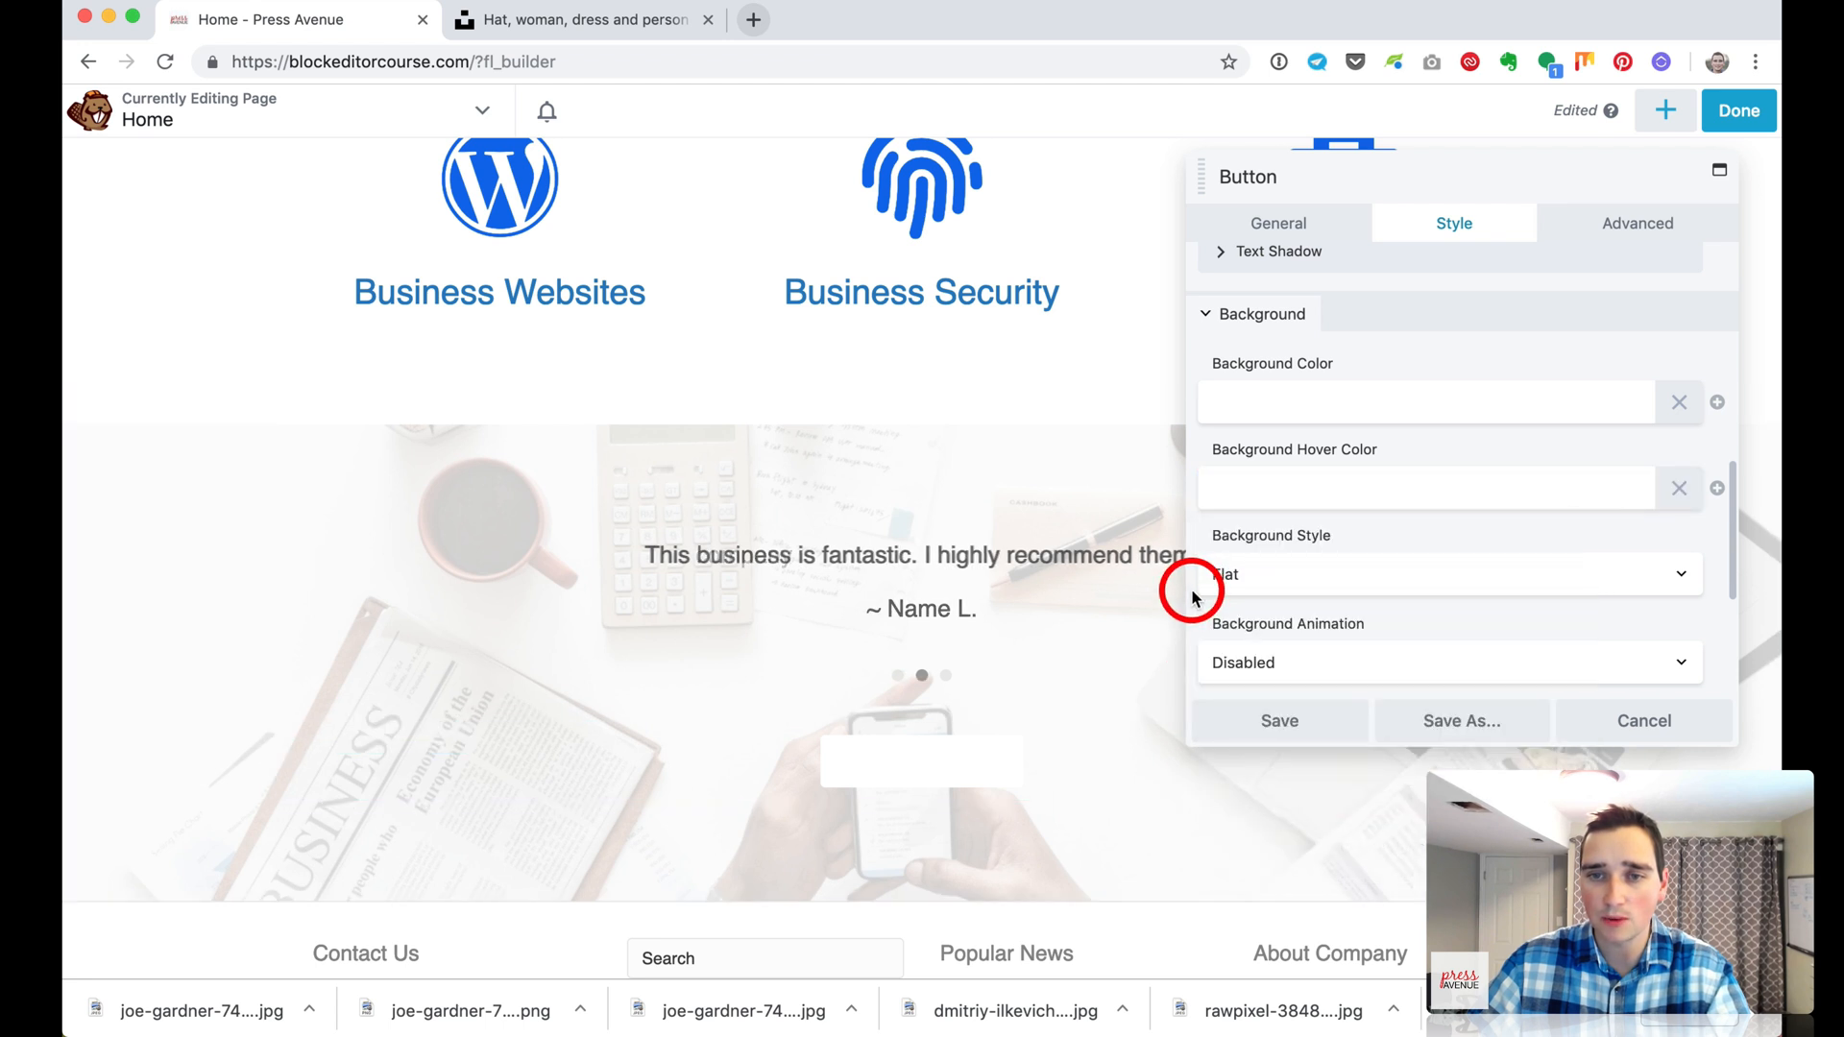
{"action": "left_click", "coordinate": [1331, 500]}
{"action": "left_click", "coordinate": [1191, 590]}
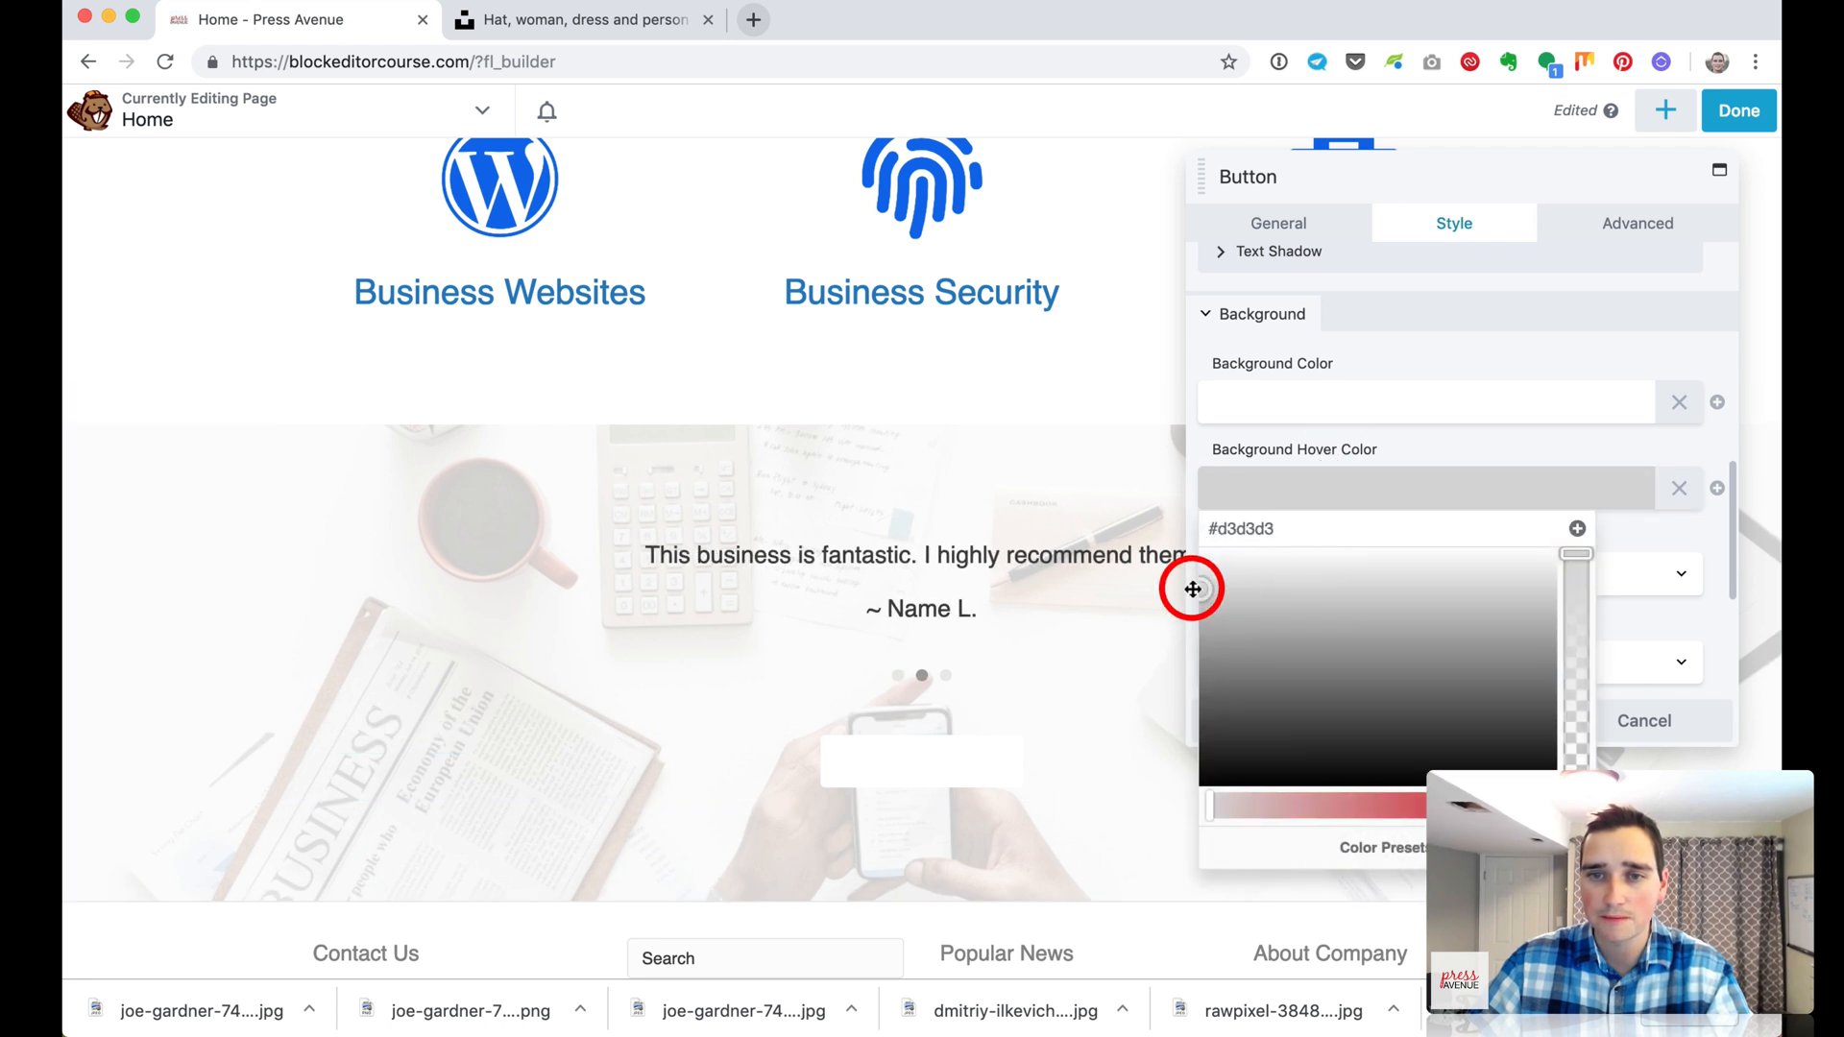
{"action": "left_click", "coordinate": [1384, 443]}
Set the button's text color to blue #0026e5 and add that color to the presets
{"action": "scroll", "coordinate": [1421, 457], "scroll_direction": "up", "scroll_amount": 10}
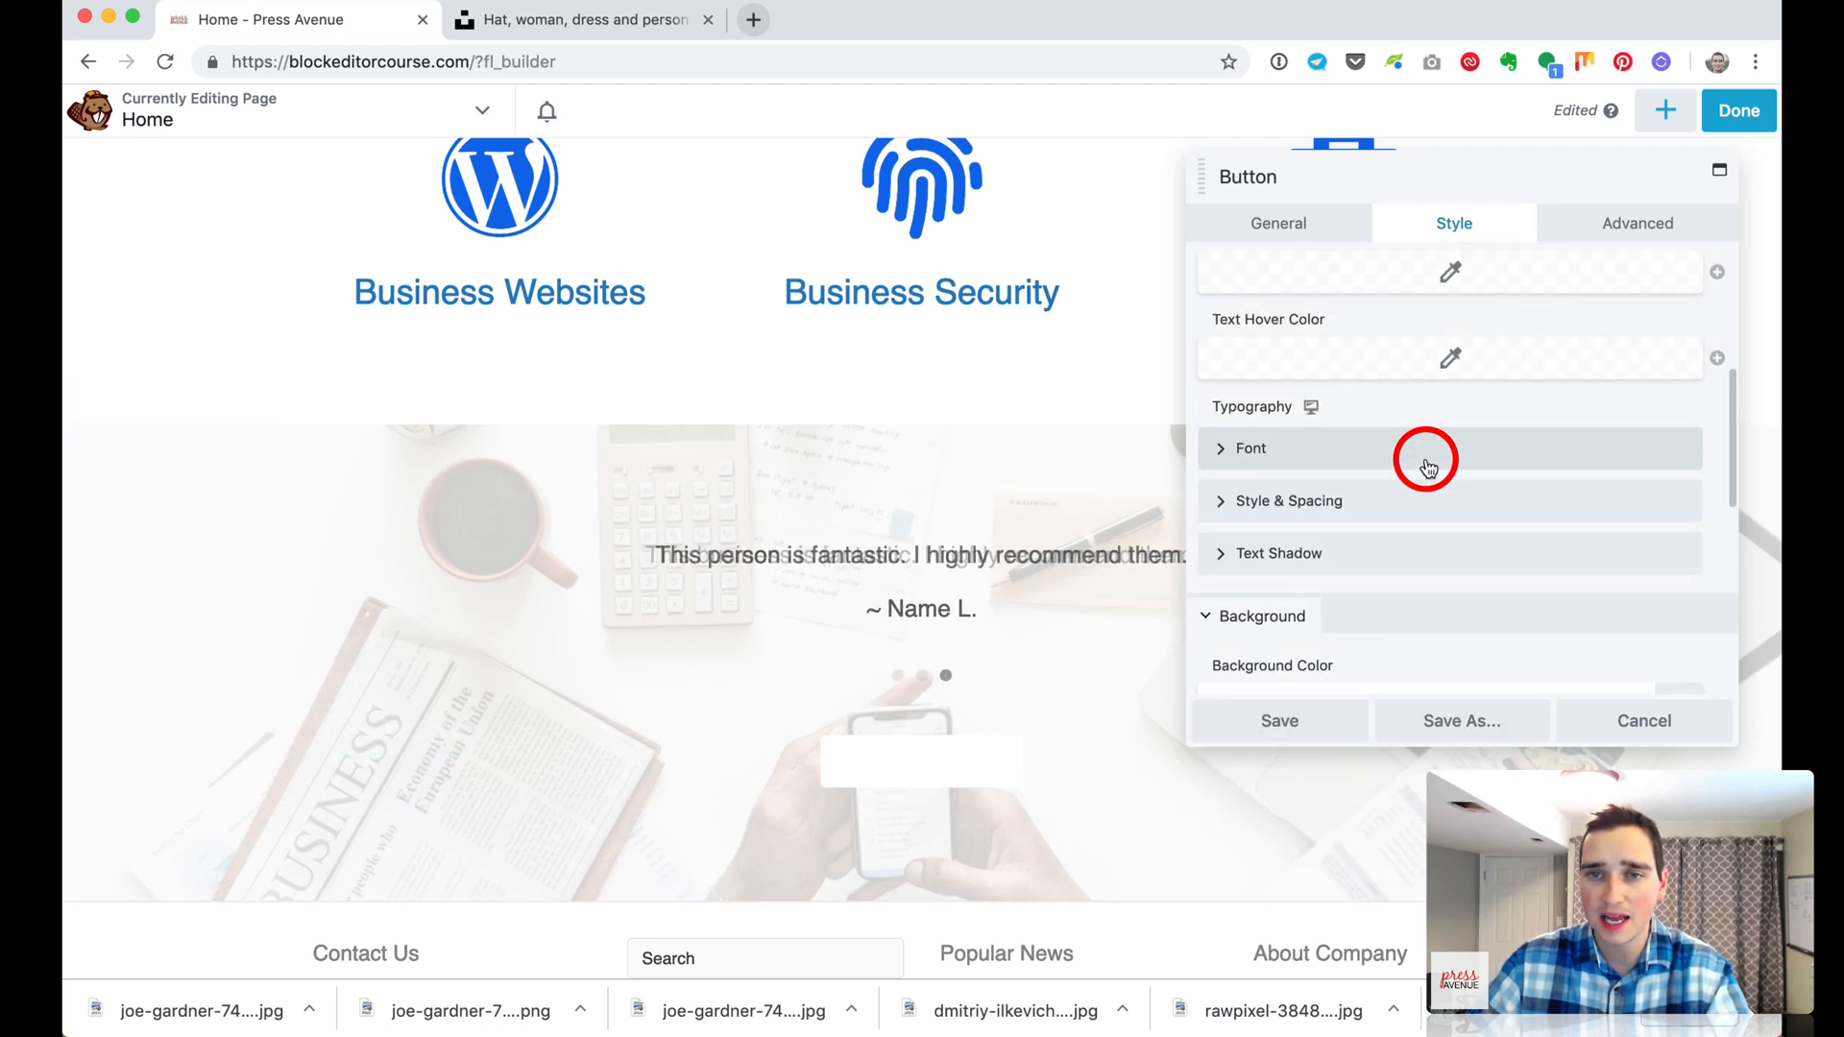
{"action": "left_click", "coordinate": [1428, 468]}
{"action": "mouse_move", "coordinate": [1402, 533]}
{"action": "left_mouse_down"}
{"action": "mouse_move", "coordinate": [1395, 563]}
{"action": "mouse_move", "coordinate": [1428, 548]}
{"action": "left_mouse_up"}
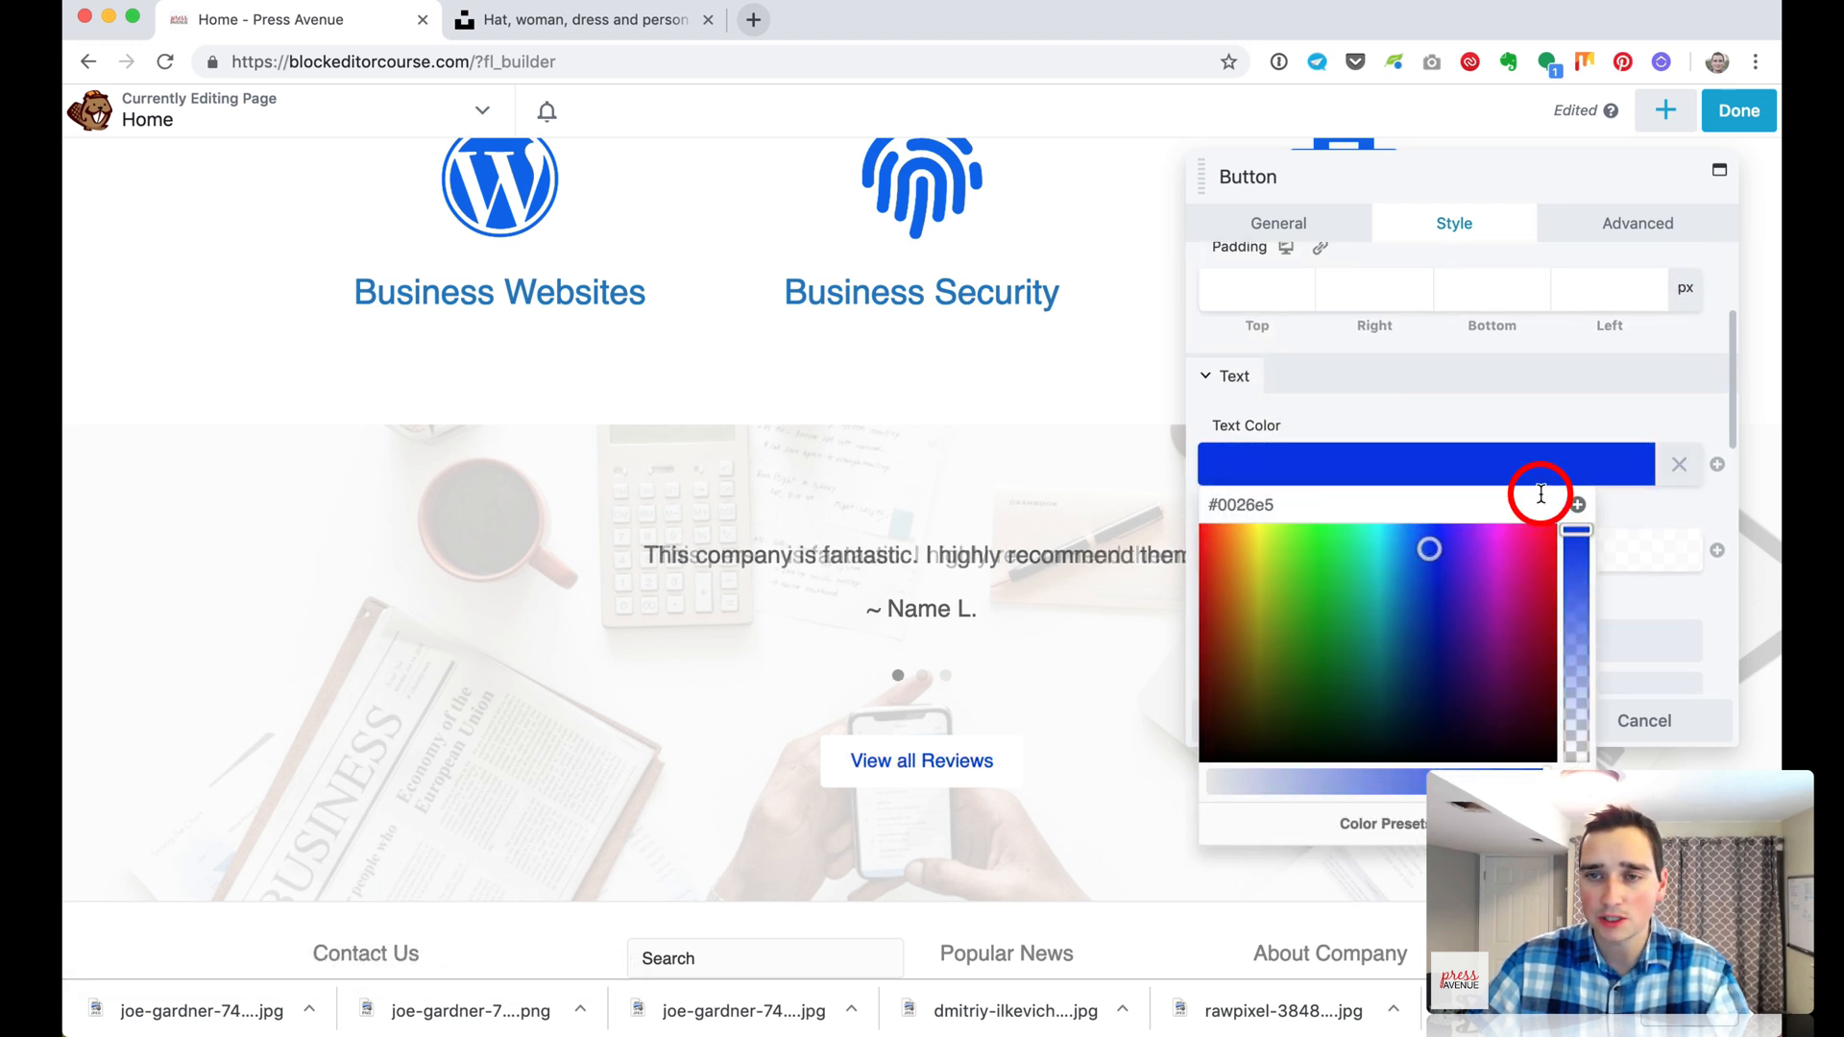
{"action": "left_click", "coordinate": [1576, 504]}
{"action": "left_click", "coordinate": [1460, 424]}
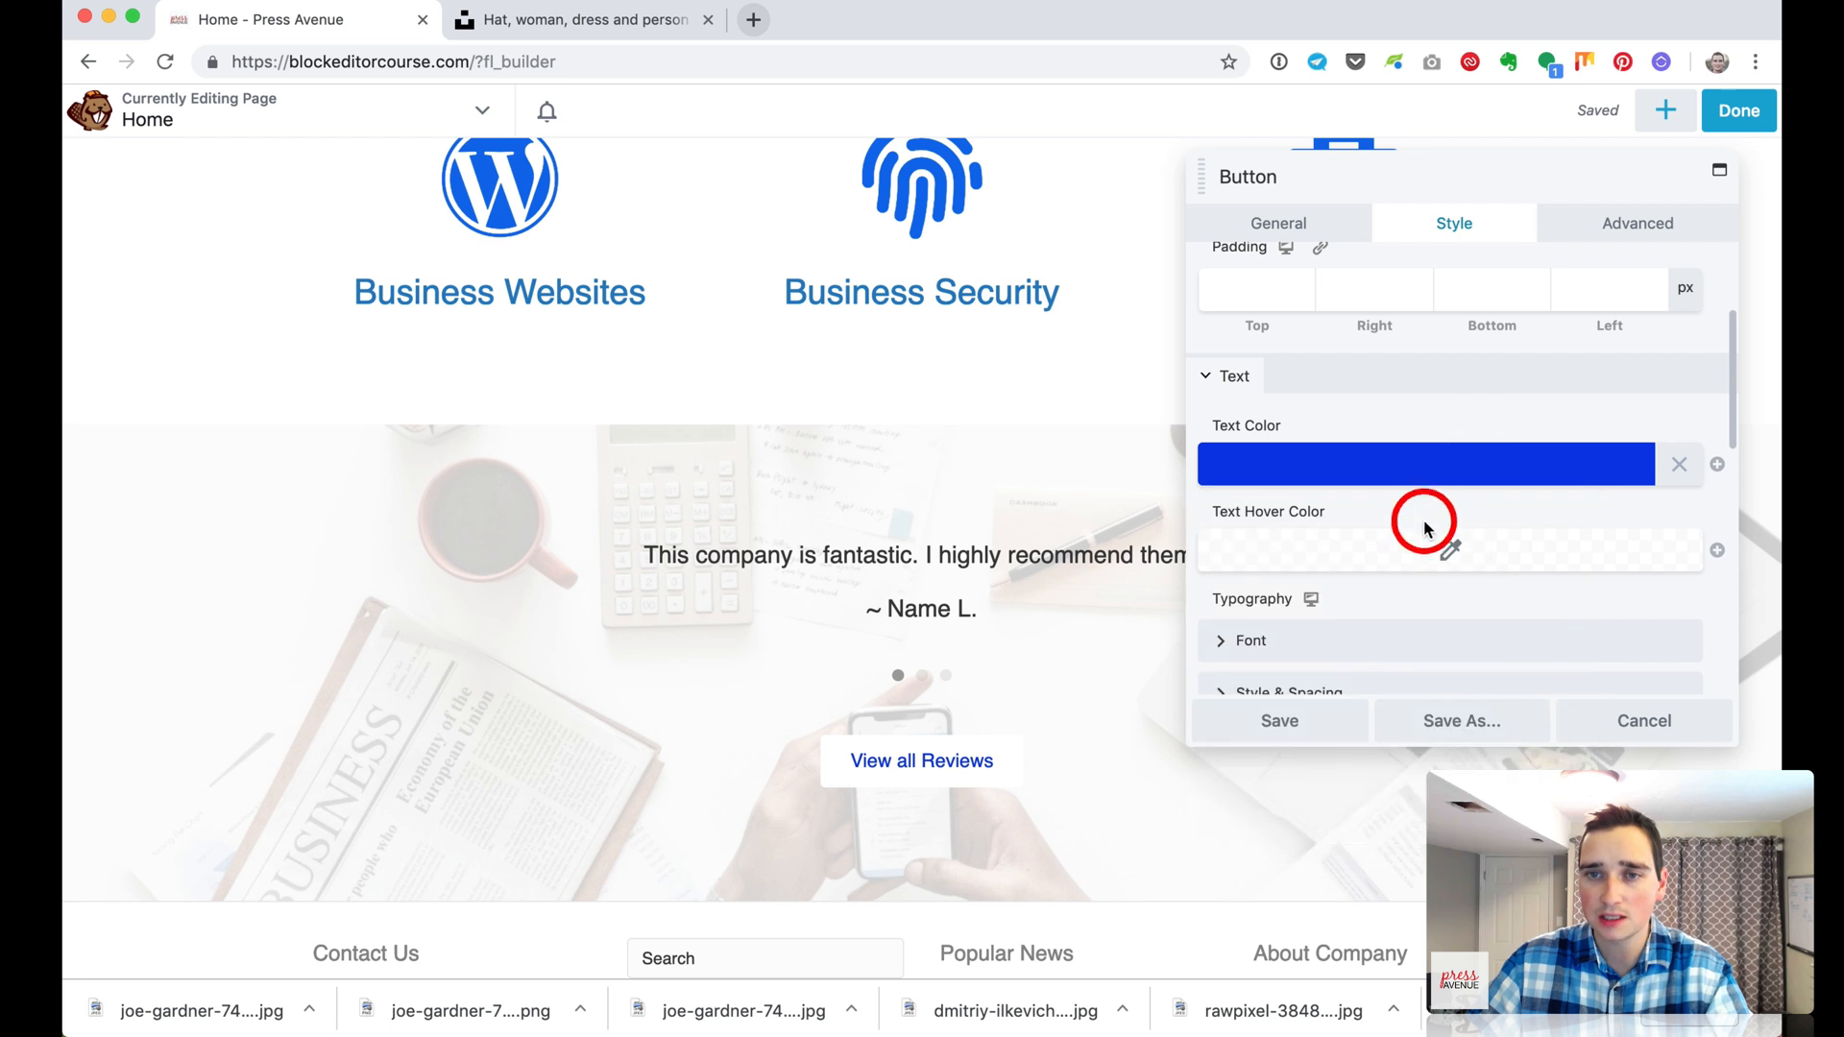
Set the button's text hover color to the darker blue #00059b and add it to the color presets
{"action": "left_click", "coordinate": [1423, 554]}
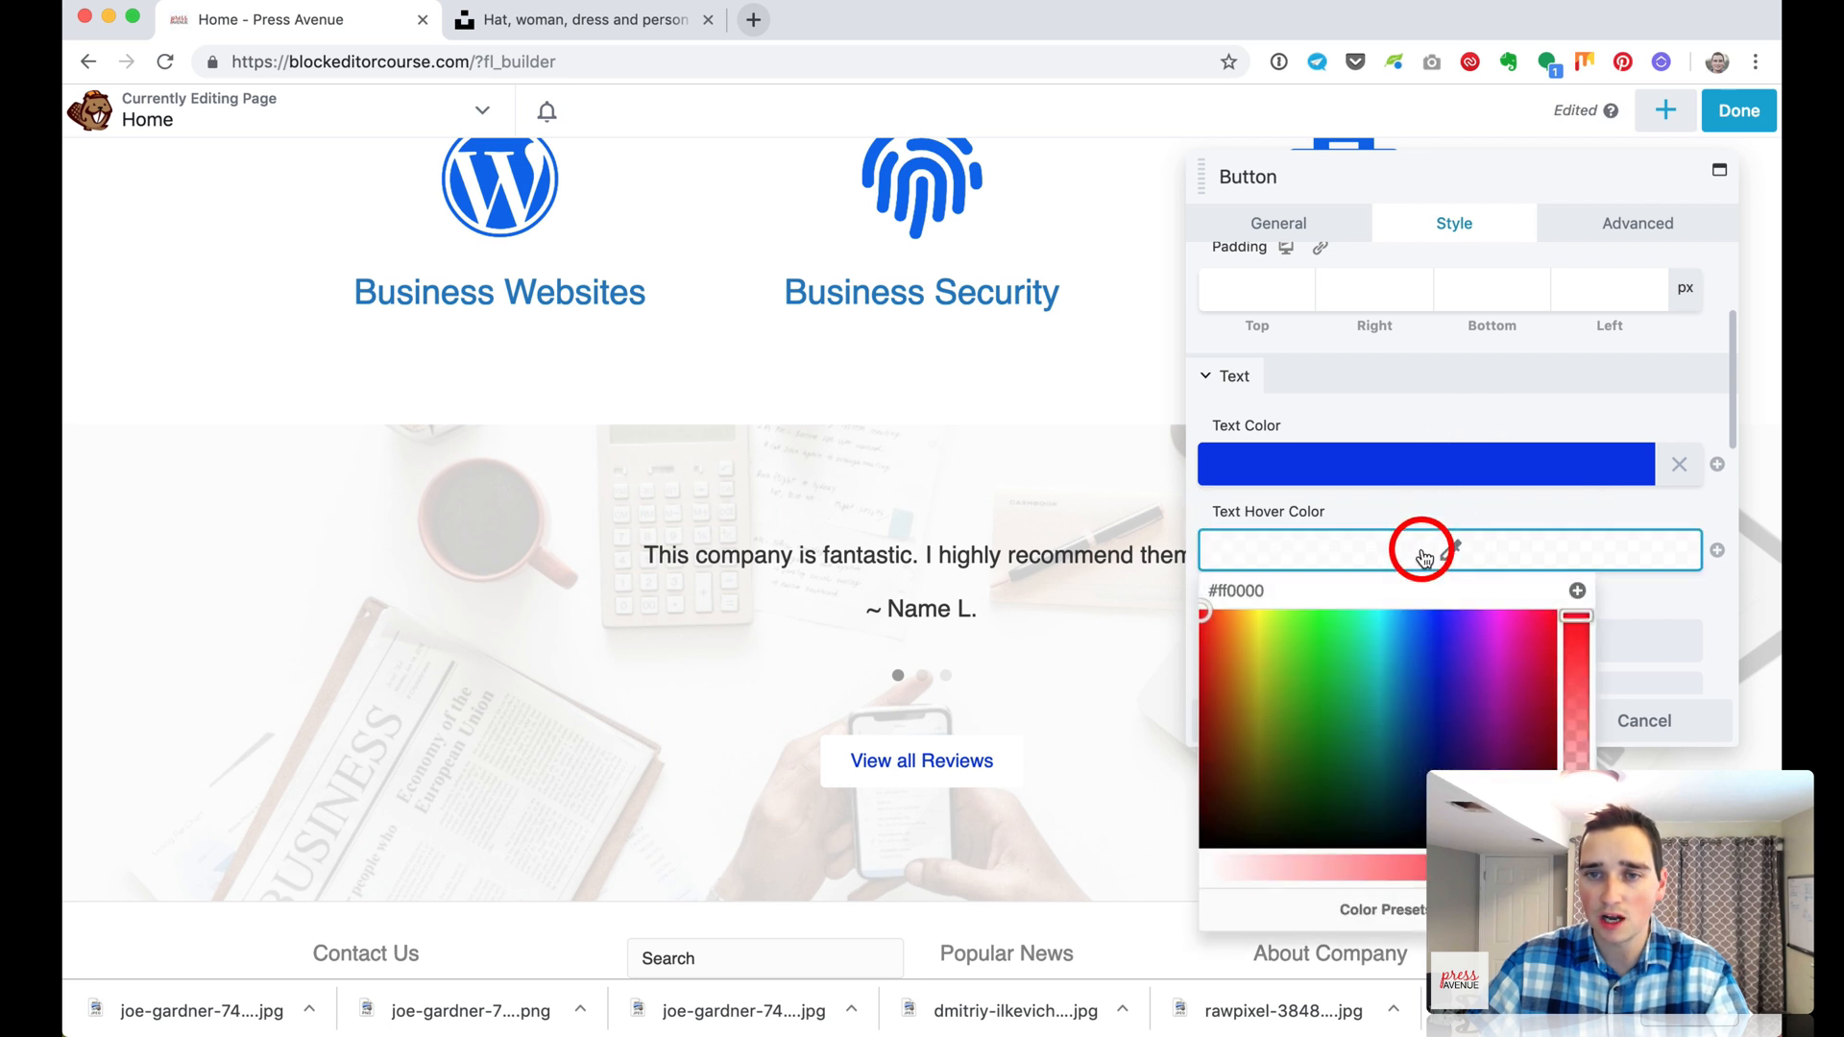
{"action": "left_click", "coordinate": [1404, 908]}
{"action": "left_click", "coordinate": [1328, 672]}
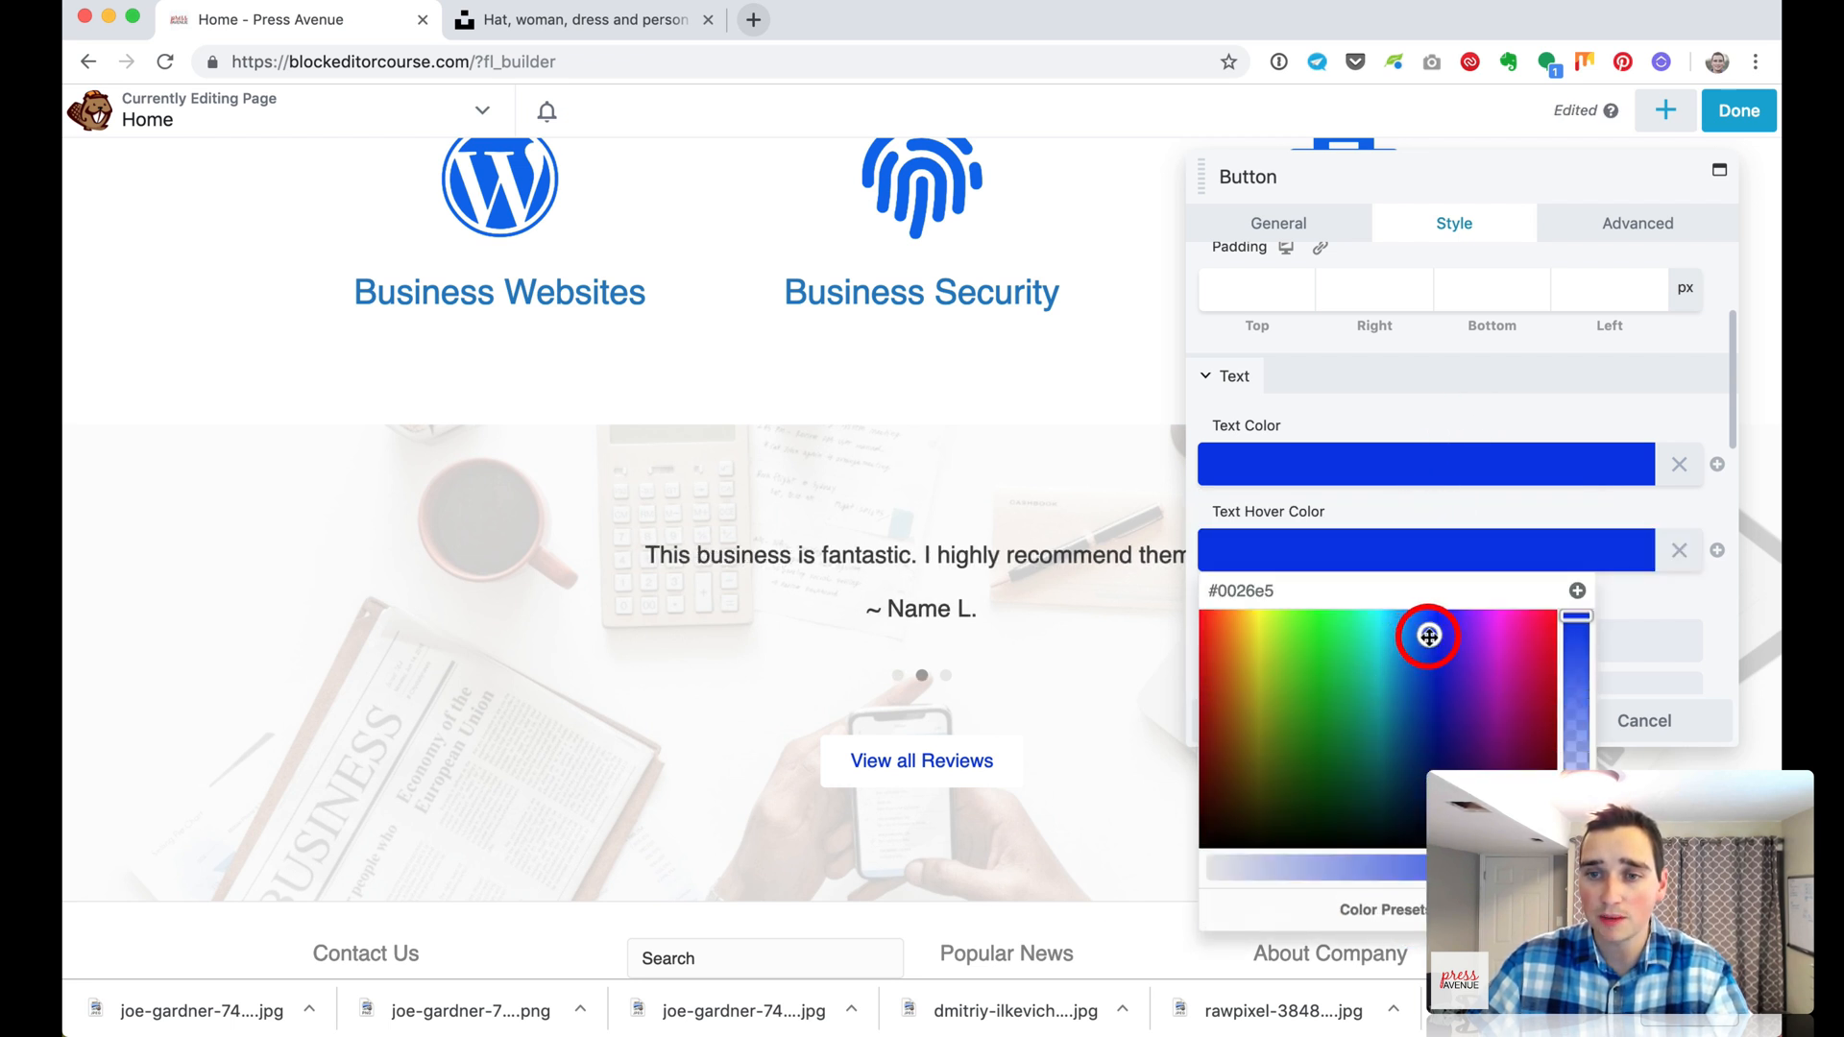
{"action": "left_click_drag", "start_coordinate": [1429, 635], "coordinate": [1438, 706]}
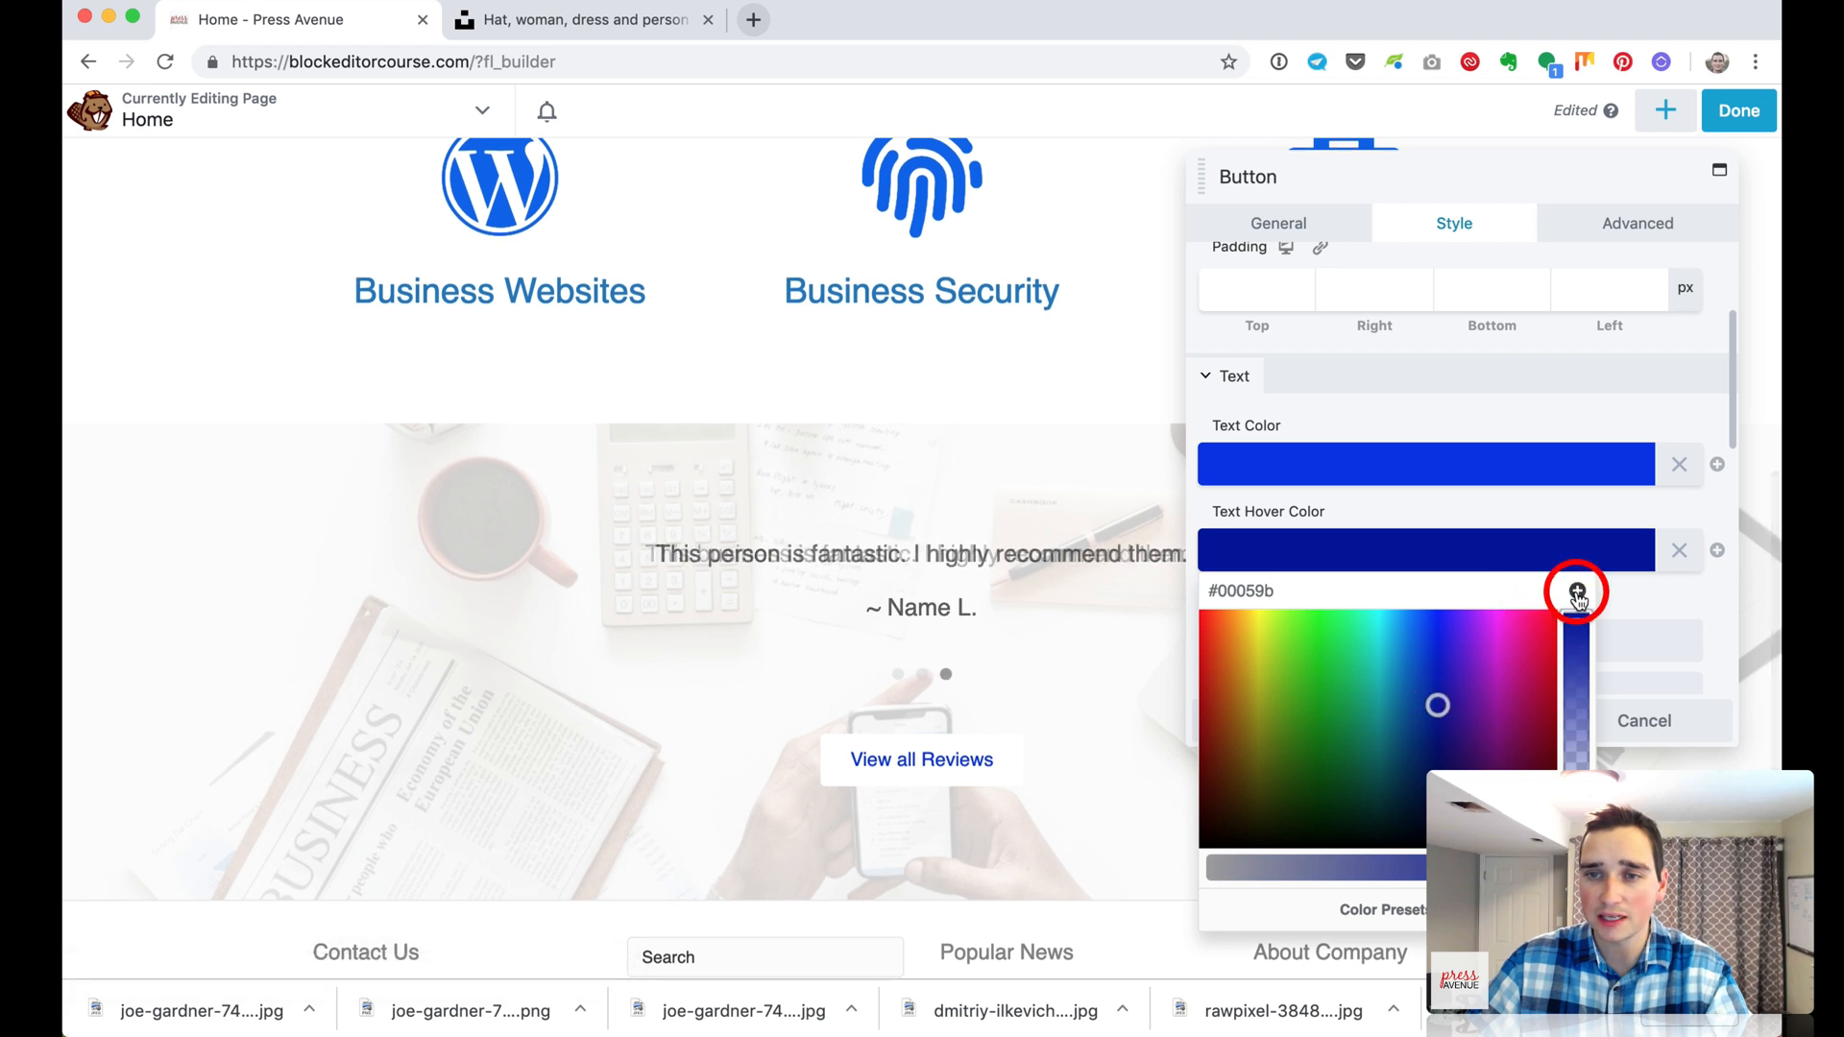
{"action": "left_click", "coordinate": [1578, 593]}
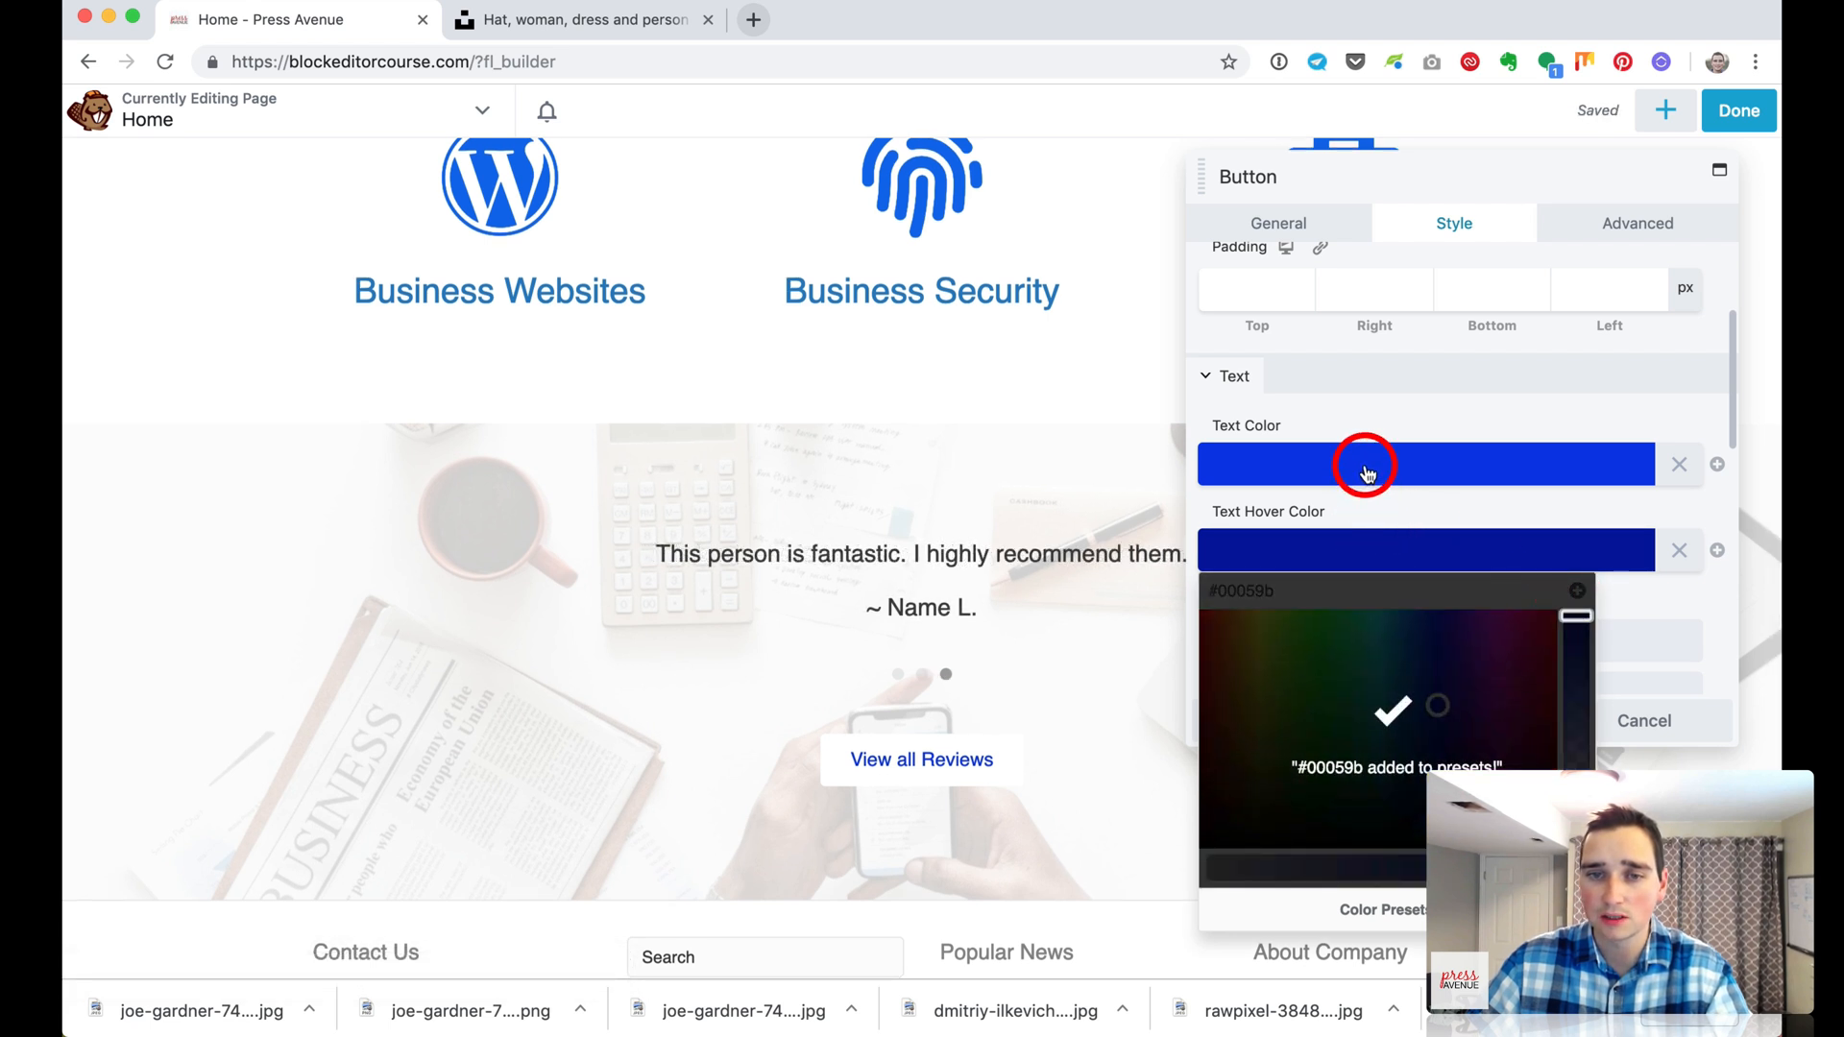
{"action": "left_click", "coordinate": [1479, 556]}
Give the button a solid border with a linked width of 1 px on all four sides
{"action": "scroll", "coordinate": [1478, 564], "scroll_direction": "down", "scroll_amount": 4}
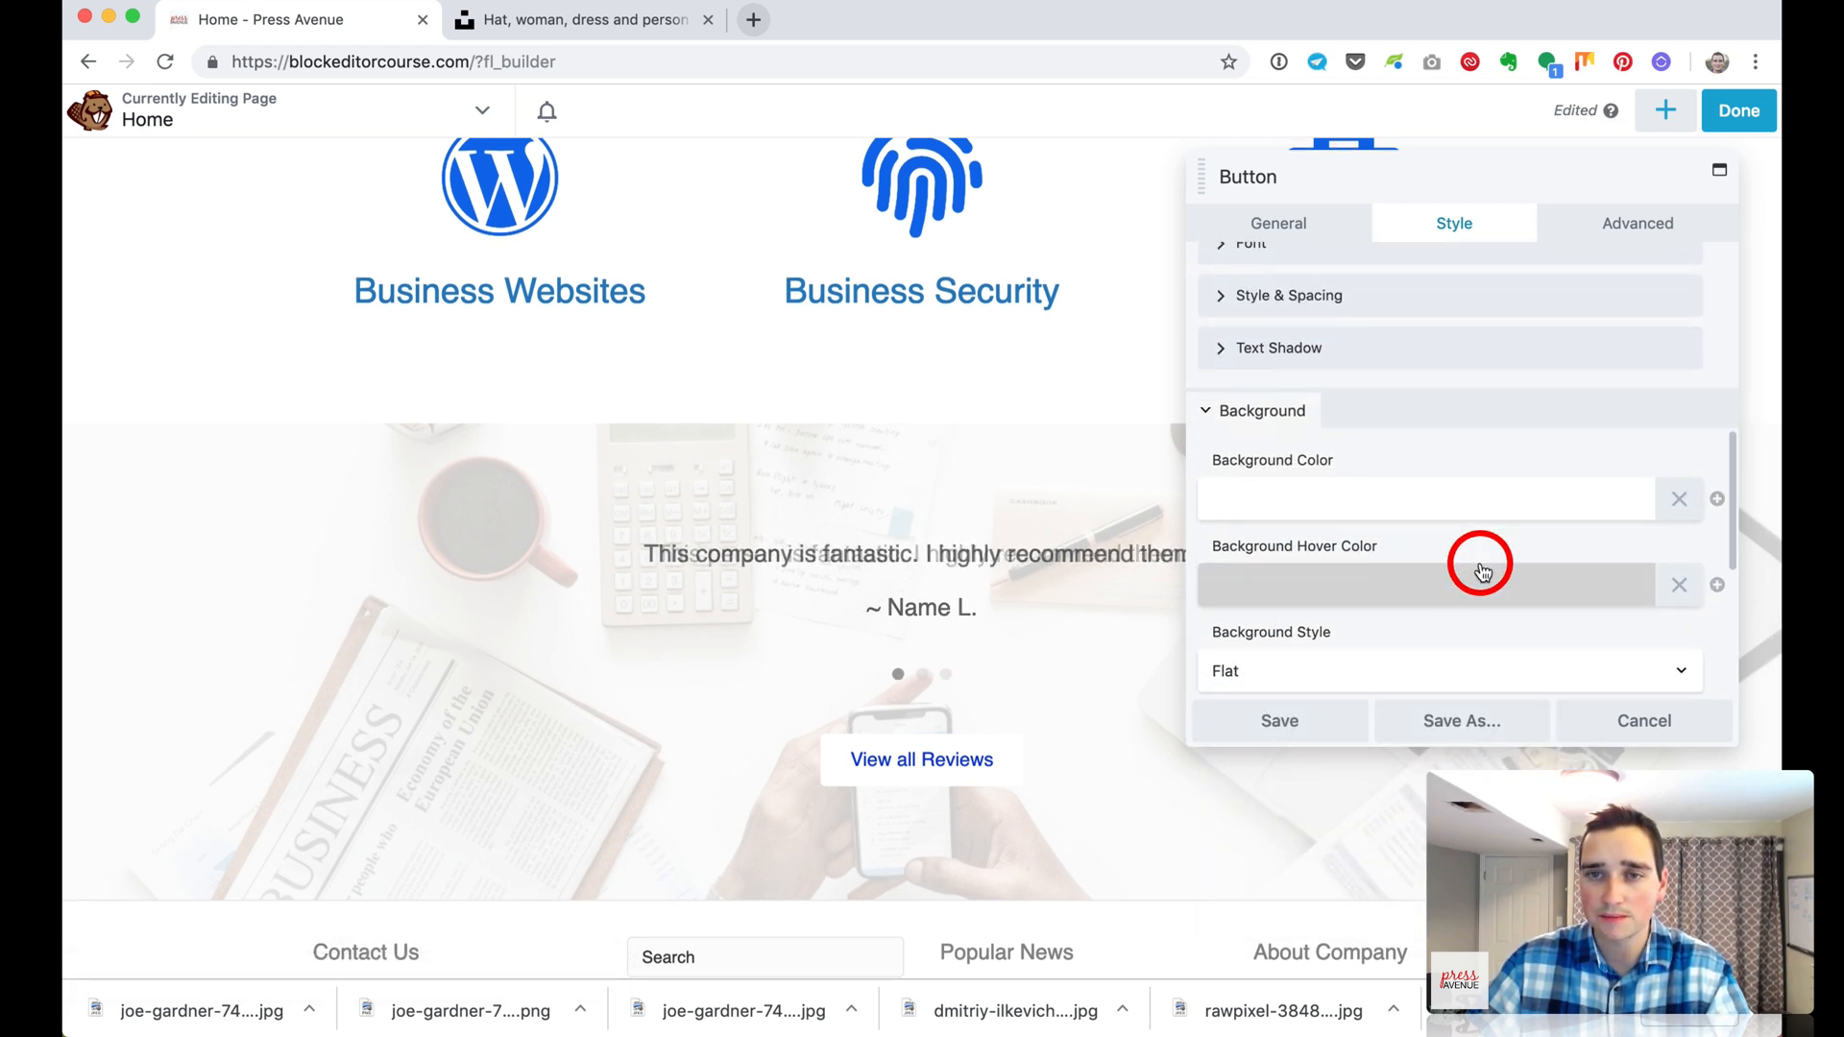
{"action": "scroll", "coordinate": [1479, 567], "scroll_direction": "down", "scroll_amount": 5}
{"action": "left_click", "coordinate": [1277, 518]}
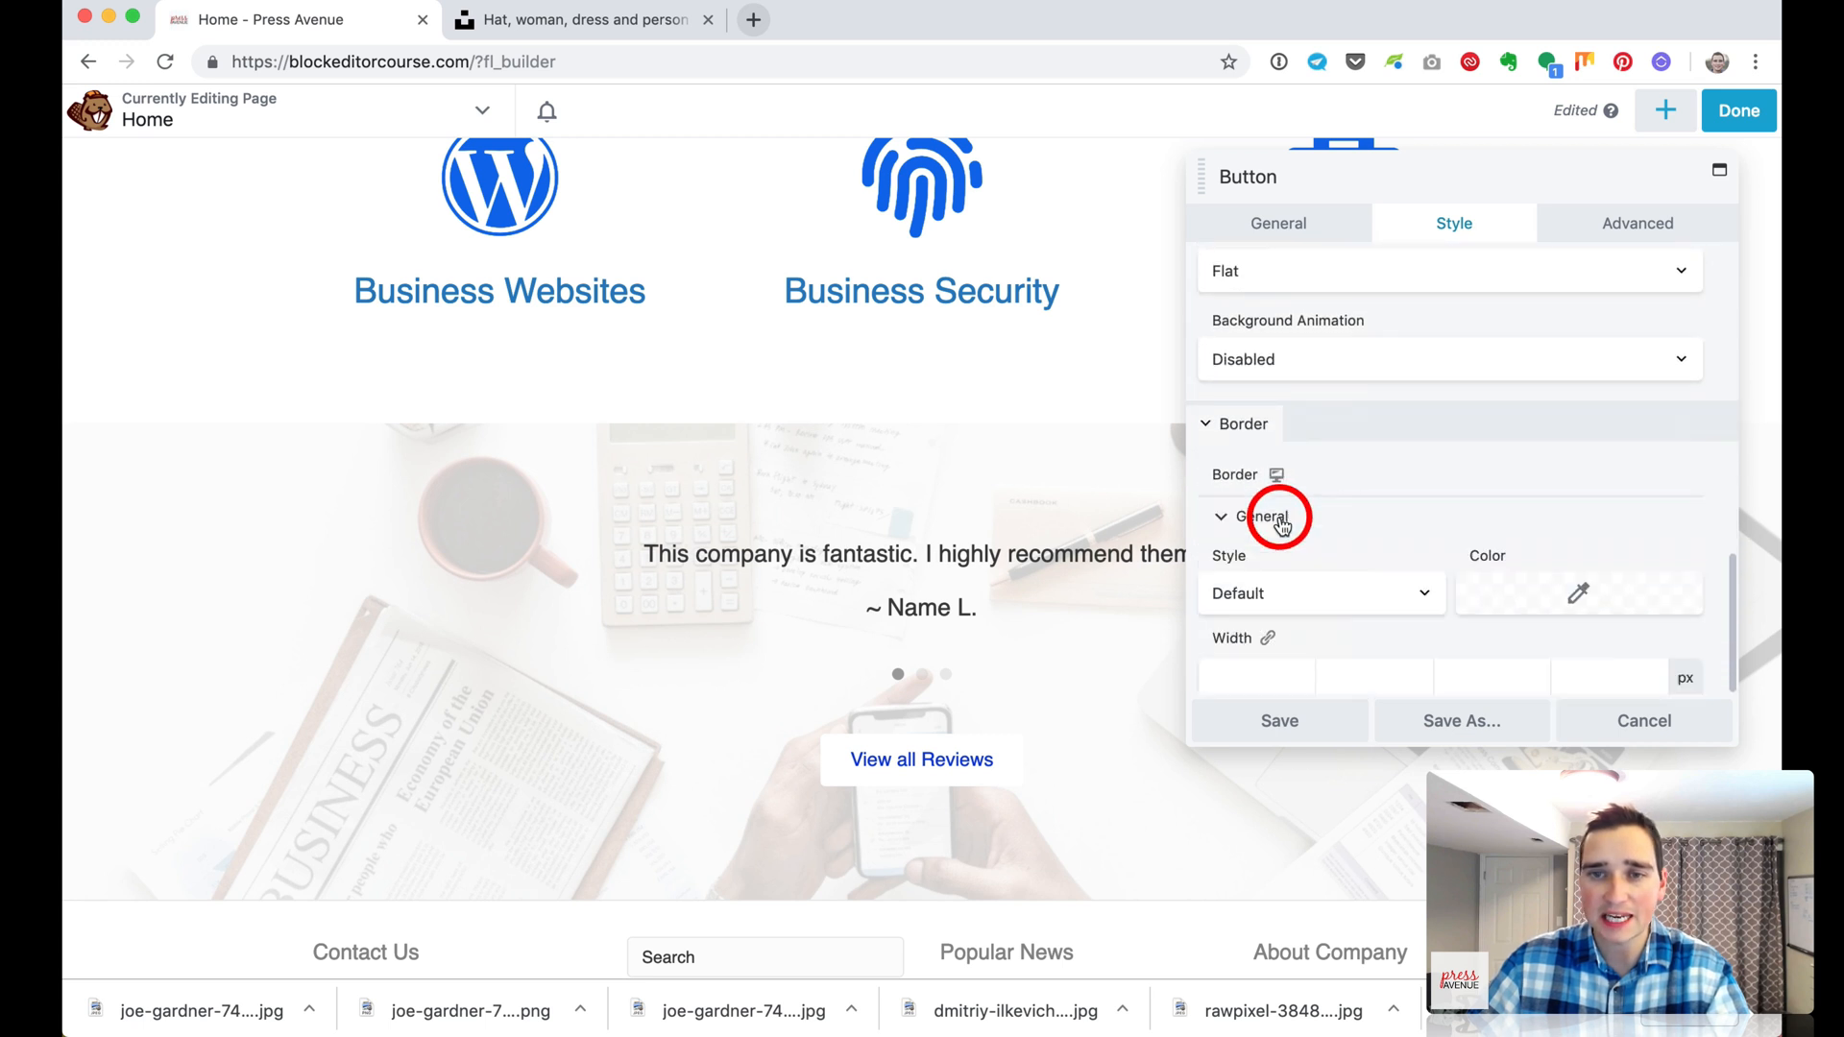
{"action": "scroll", "coordinate": [1283, 525], "scroll_direction": "down", "scroll_amount": 3}
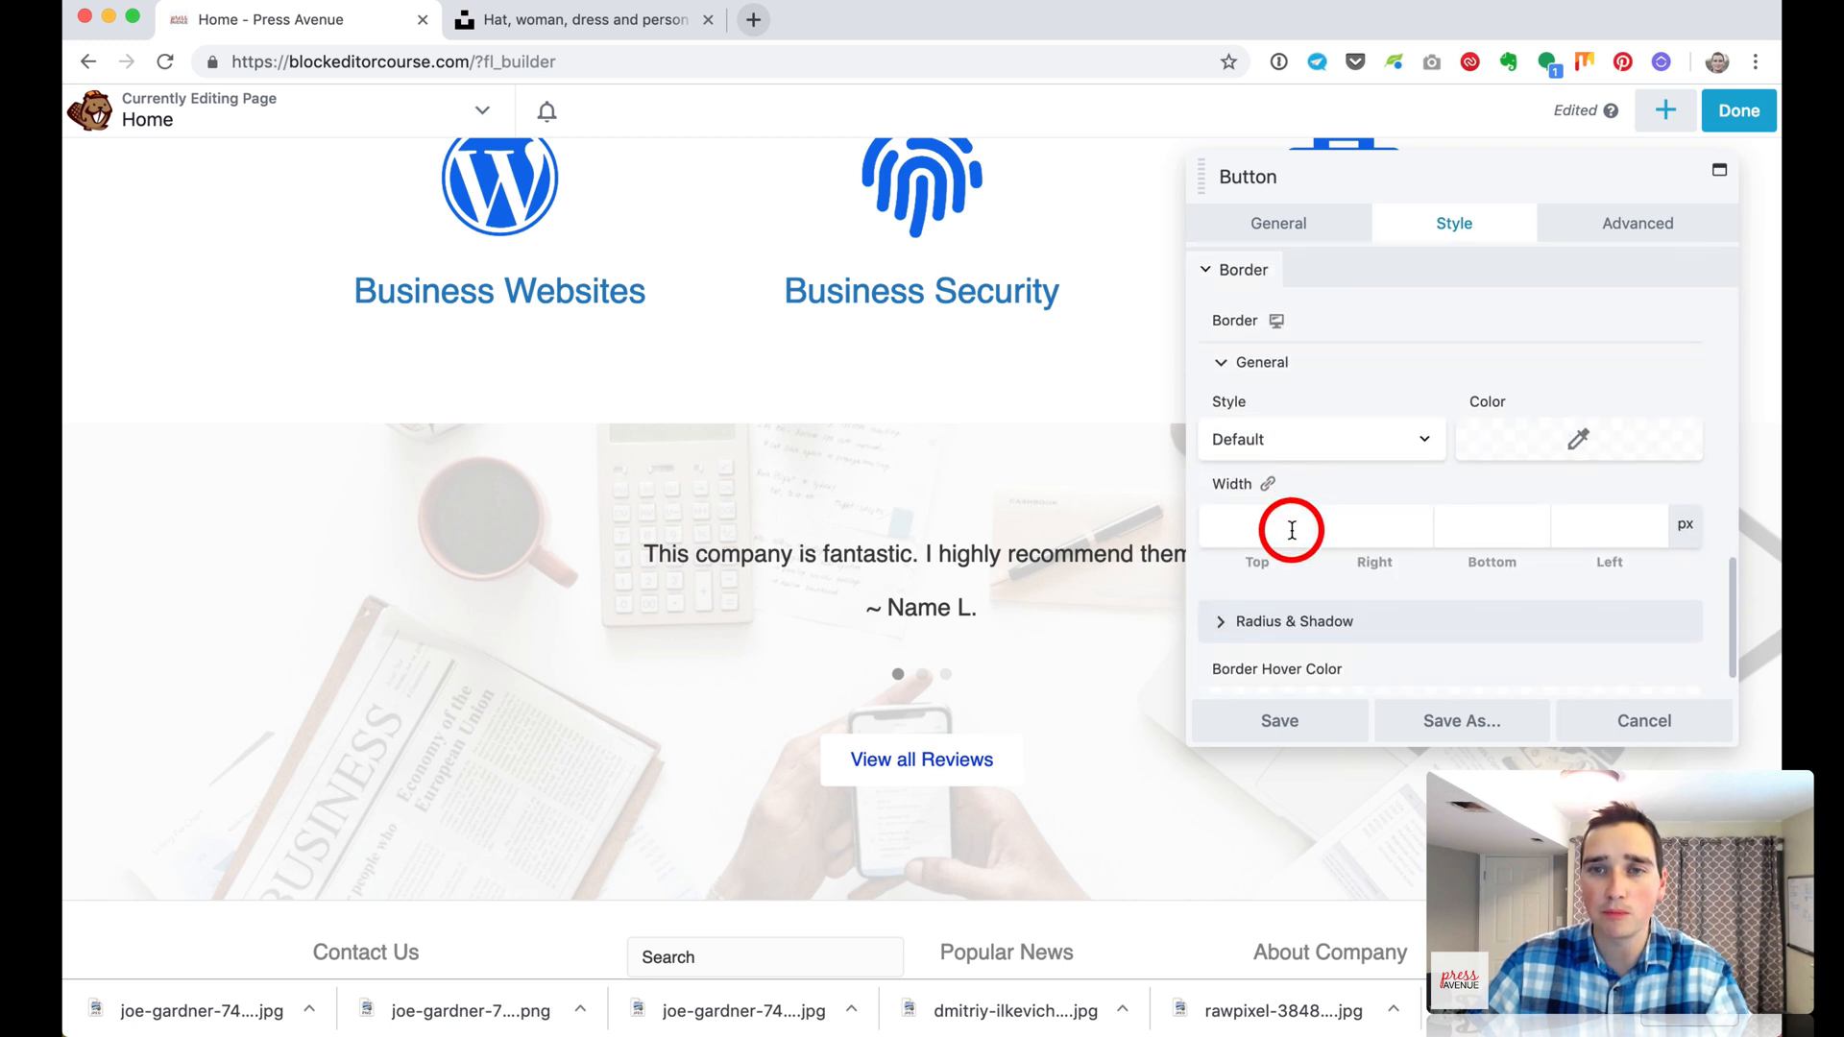
{"action": "left_click", "coordinate": [1287, 437]}
{"action": "left_click", "coordinate": [1289, 479]}
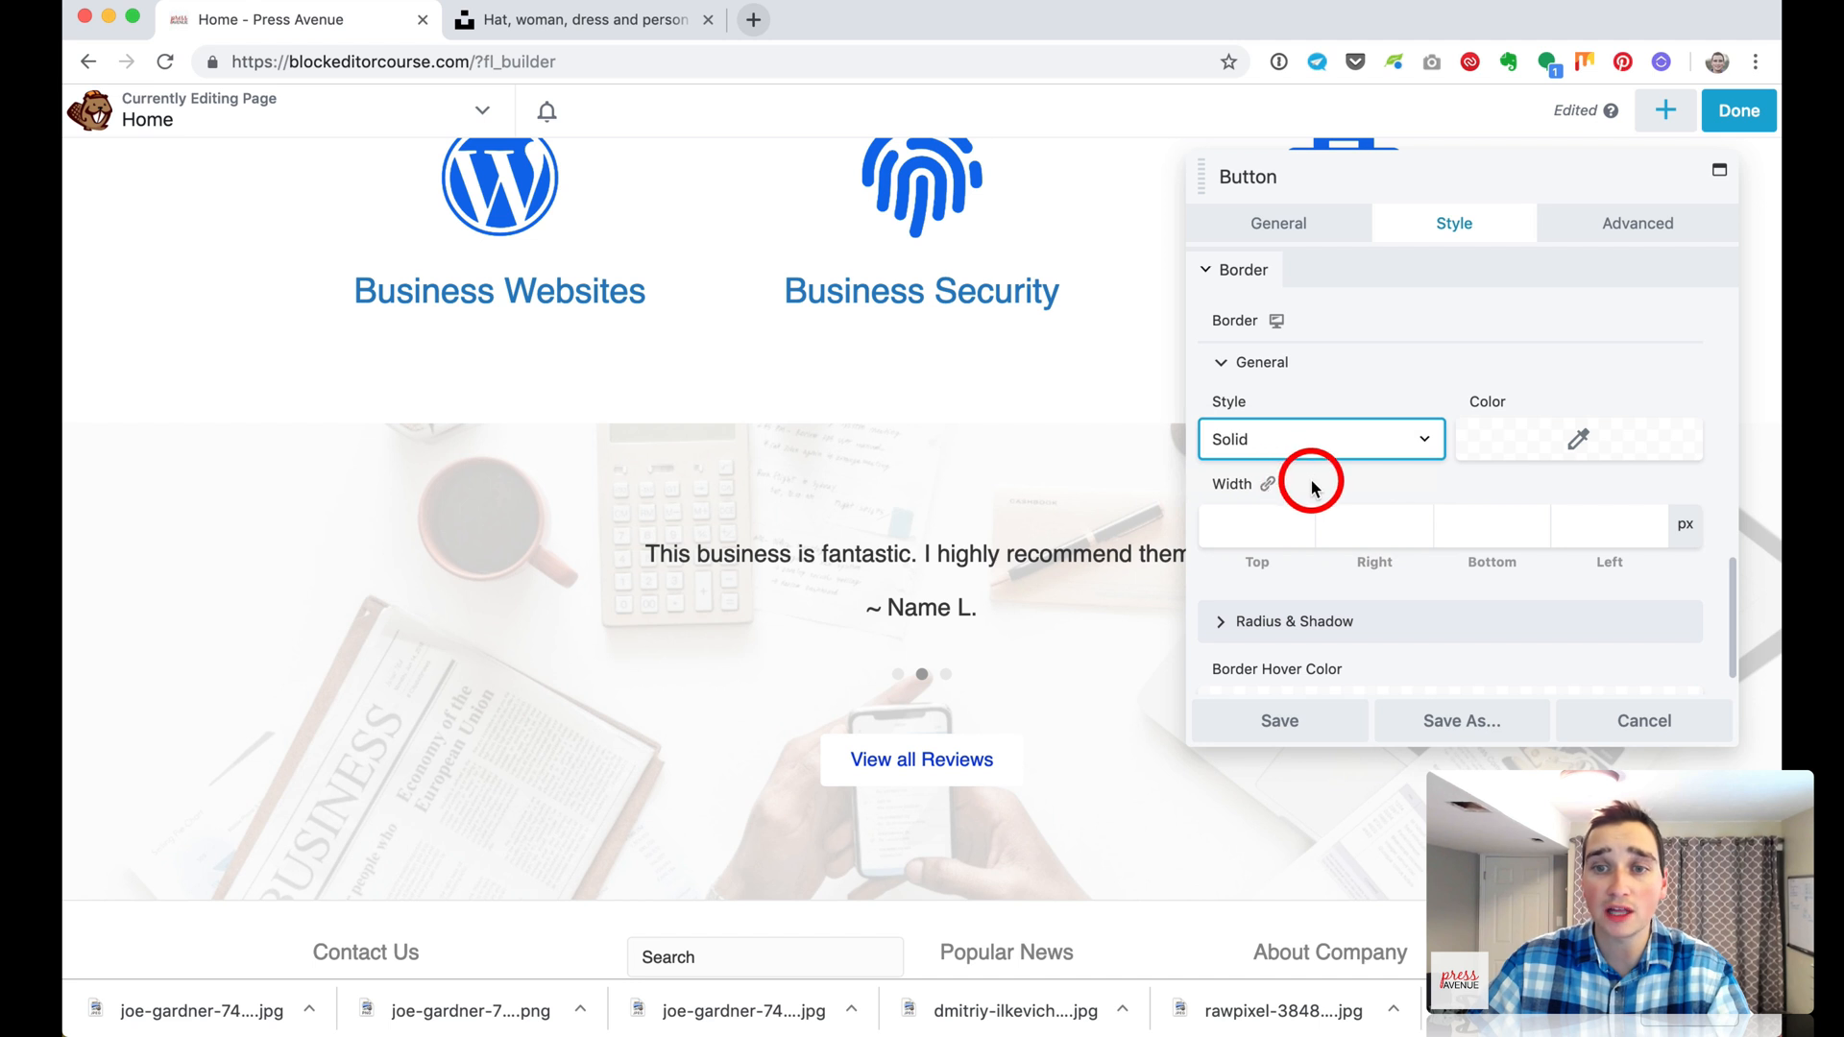
{"action": "scroll", "coordinate": [1515, 467], "scroll_direction": "down", "scroll_amount": 1}
{"action": "left_click", "coordinate": [1249, 471]}
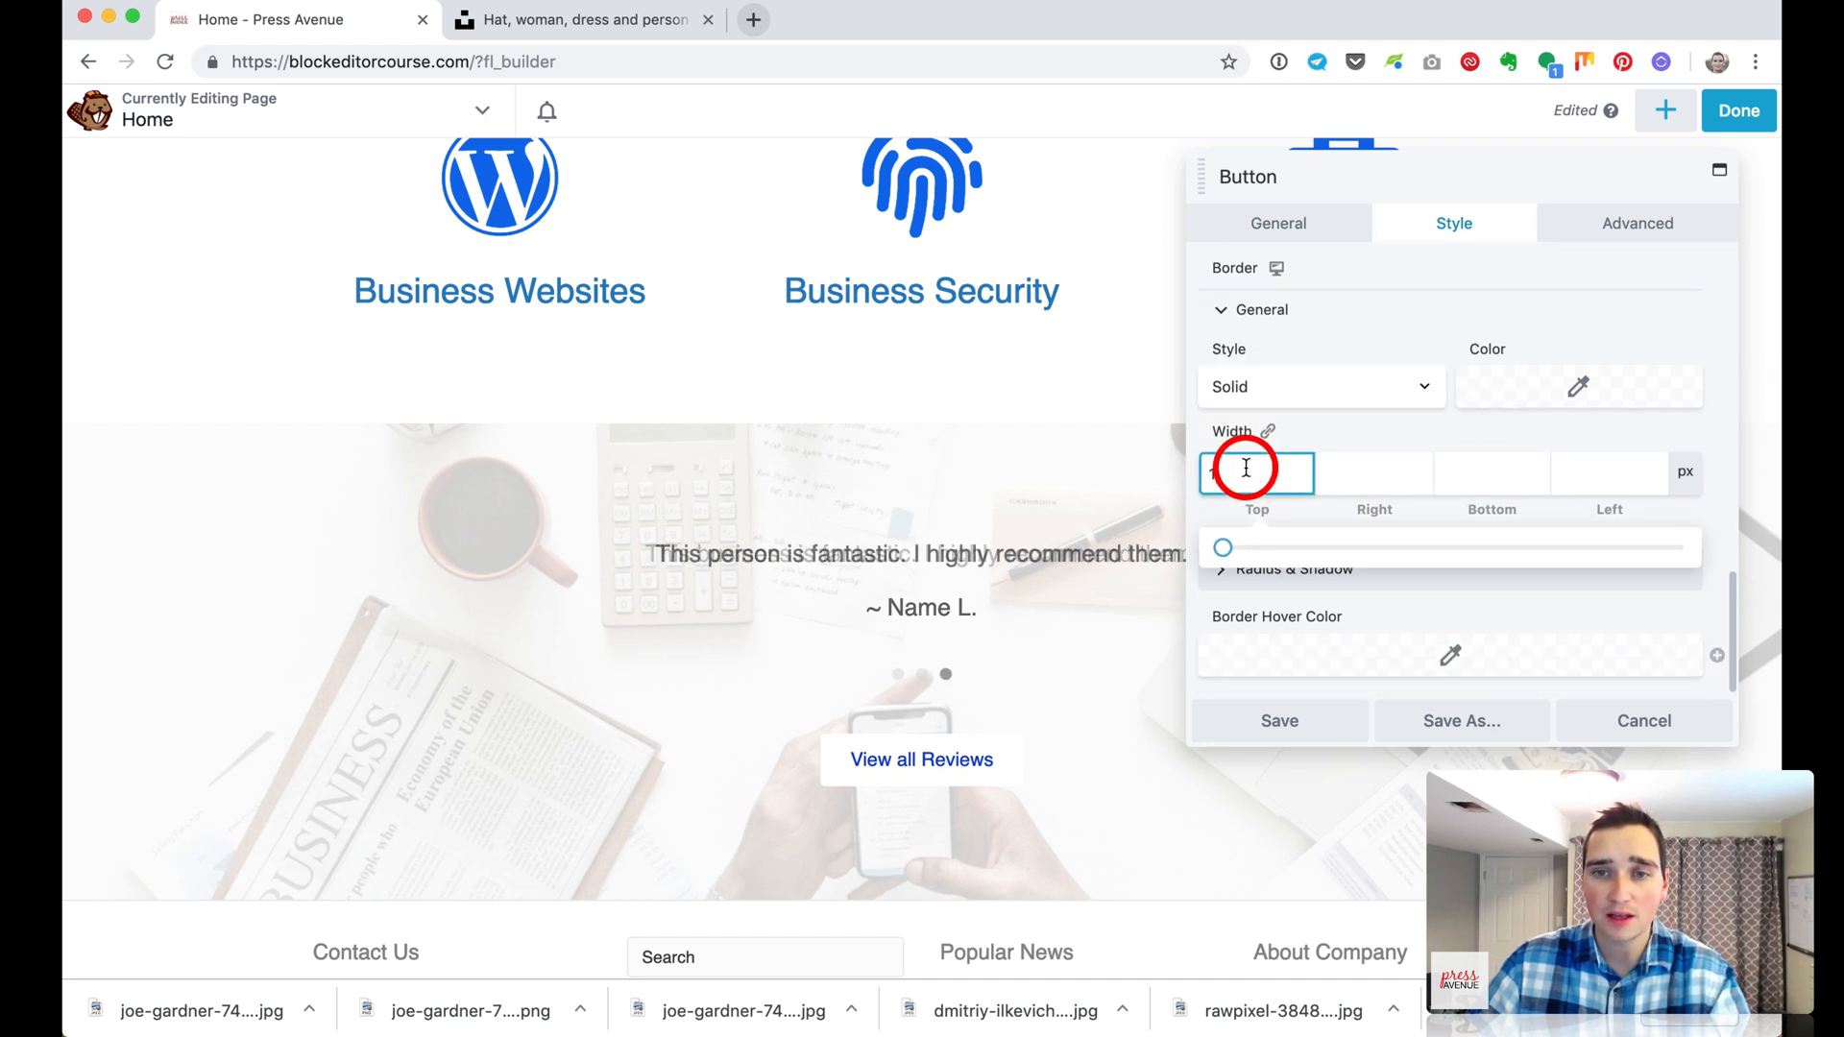
{"action": "type", "text": "1"}
{"action": "left_click", "coordinate": [1268, 434]}
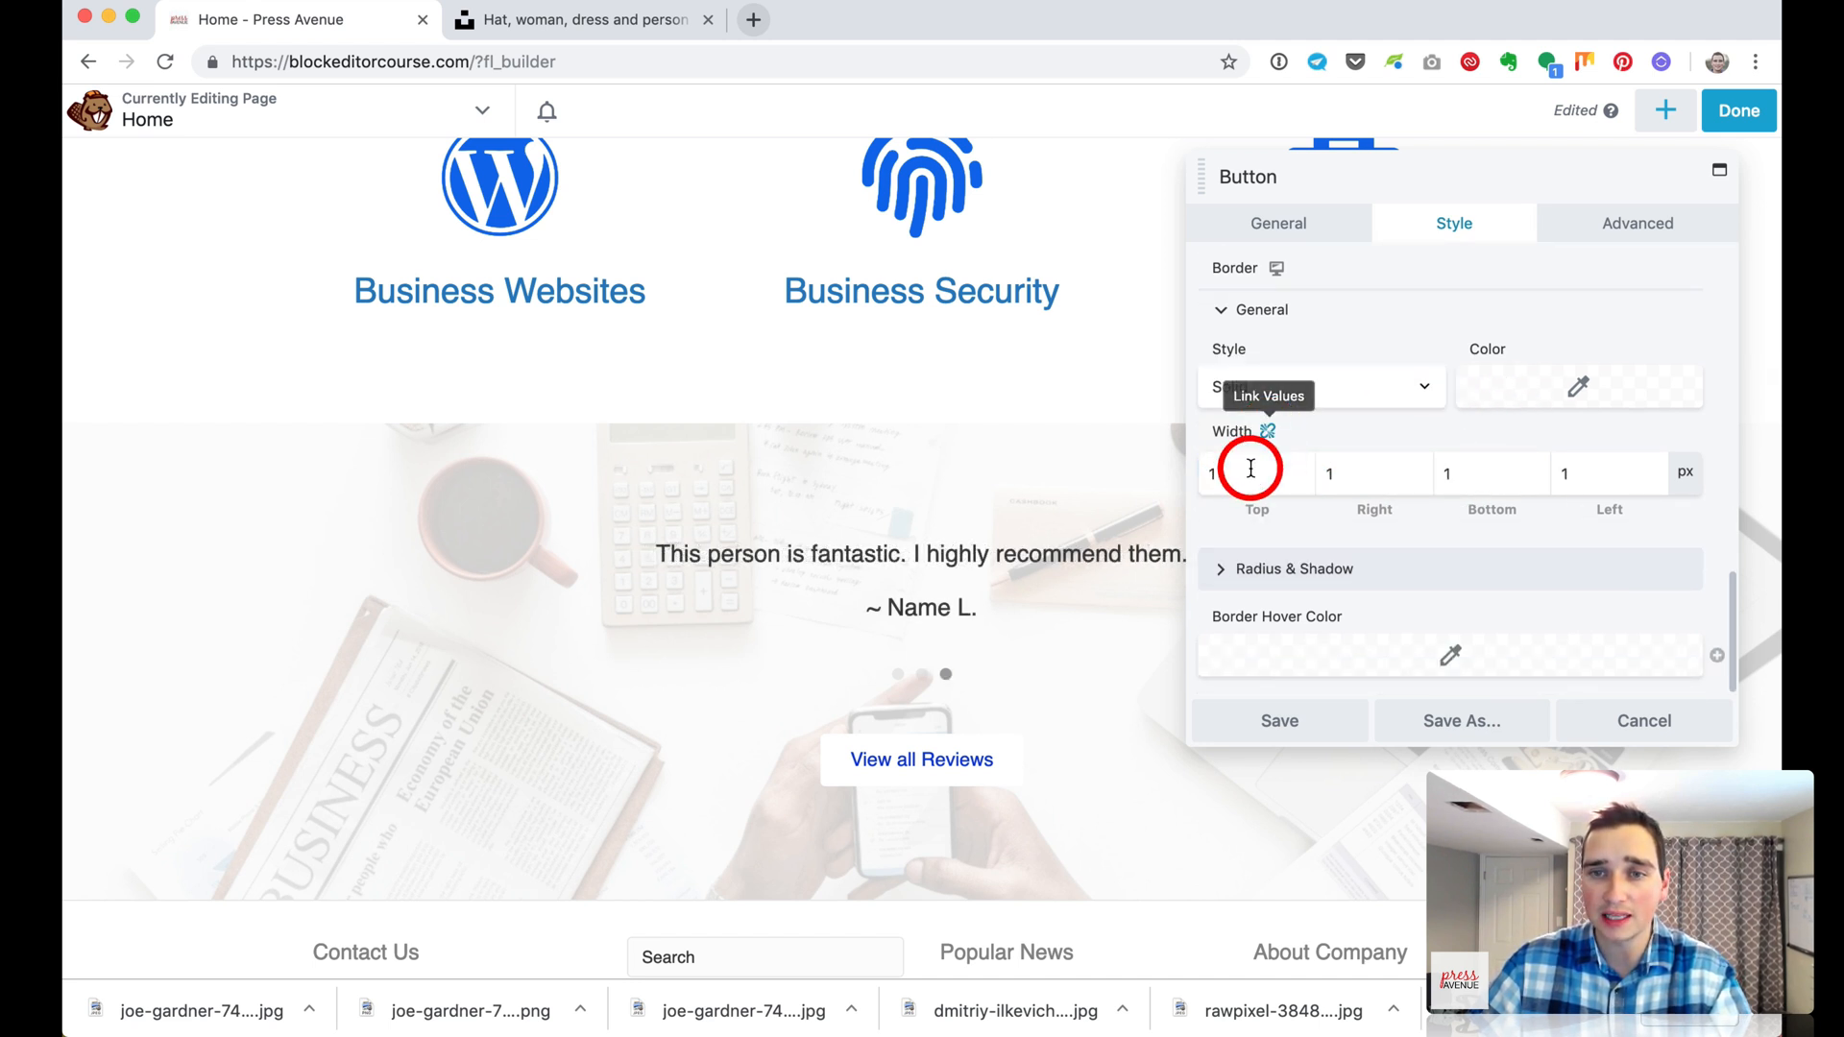
Apply the #0026e5 preset as the button's border color and save the button settings
{"action": "left_click", "coordinate": [1542, 411]}
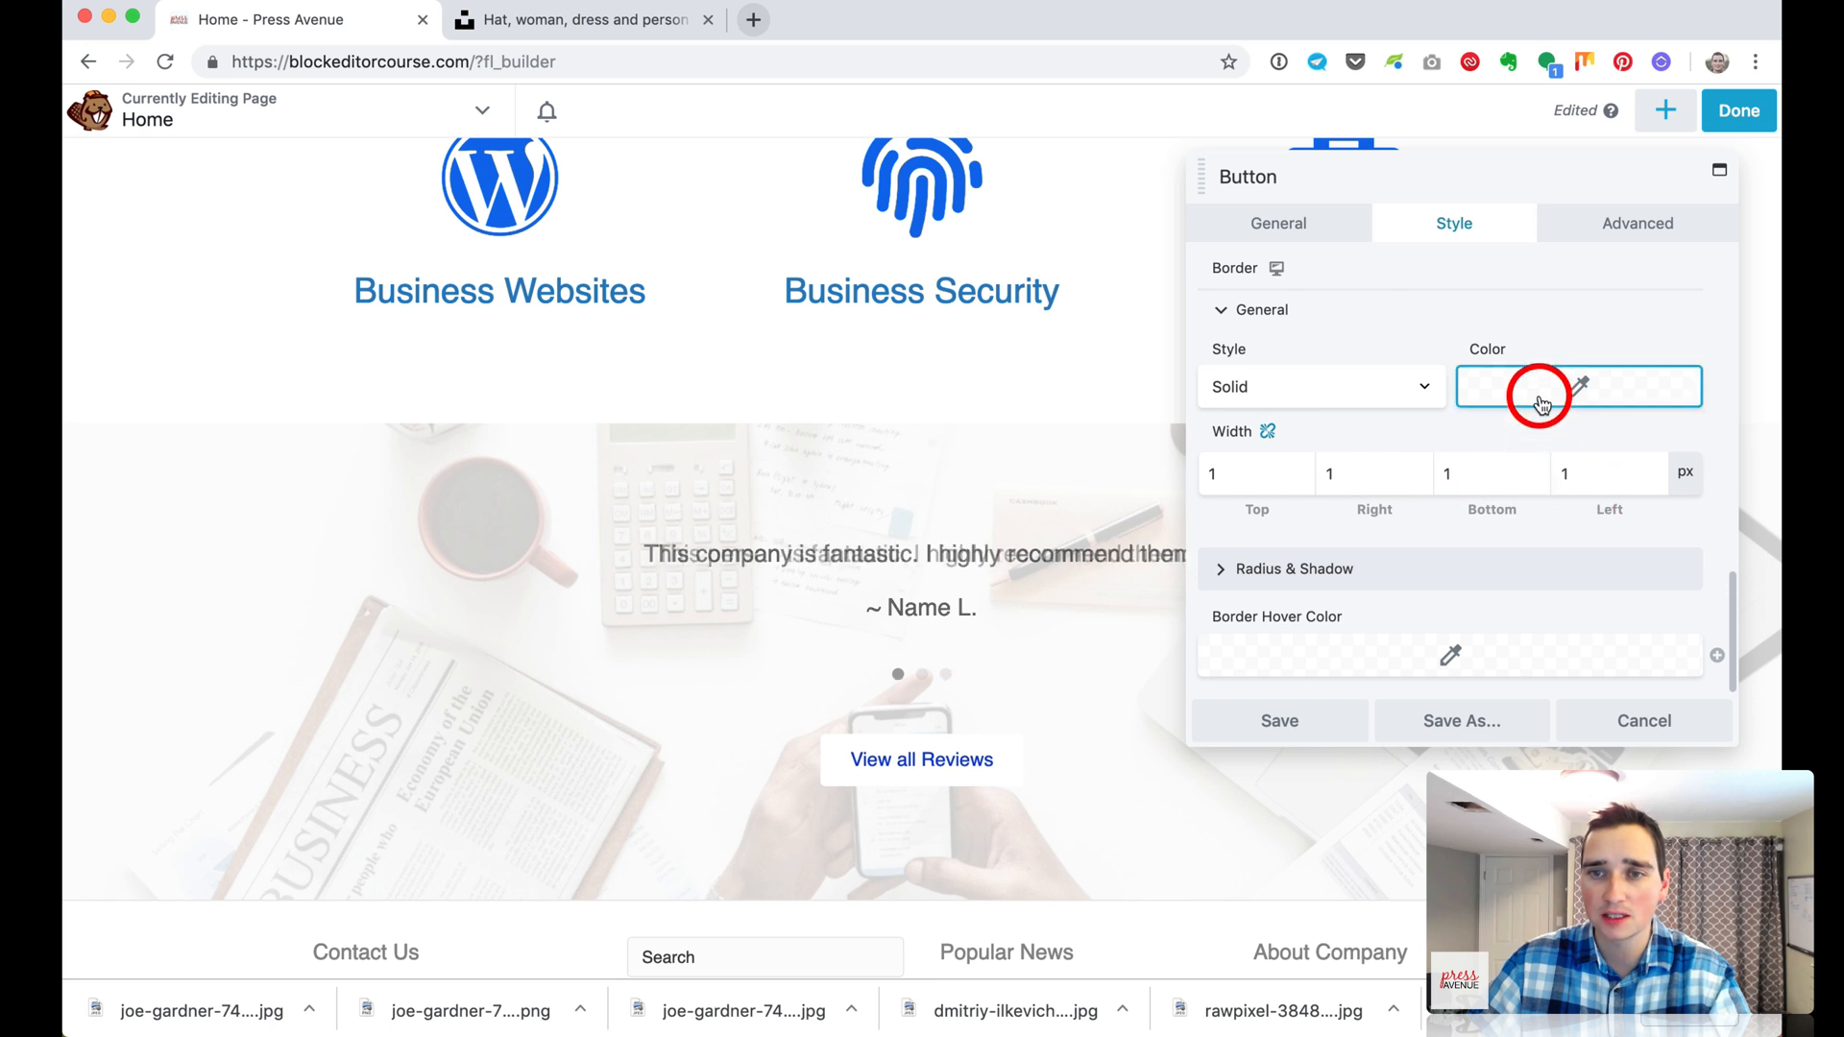
{"action": "left_click", "coordinate": [1534, 745]}
{"action": "left_click", "coordinate": [1421, 501]}
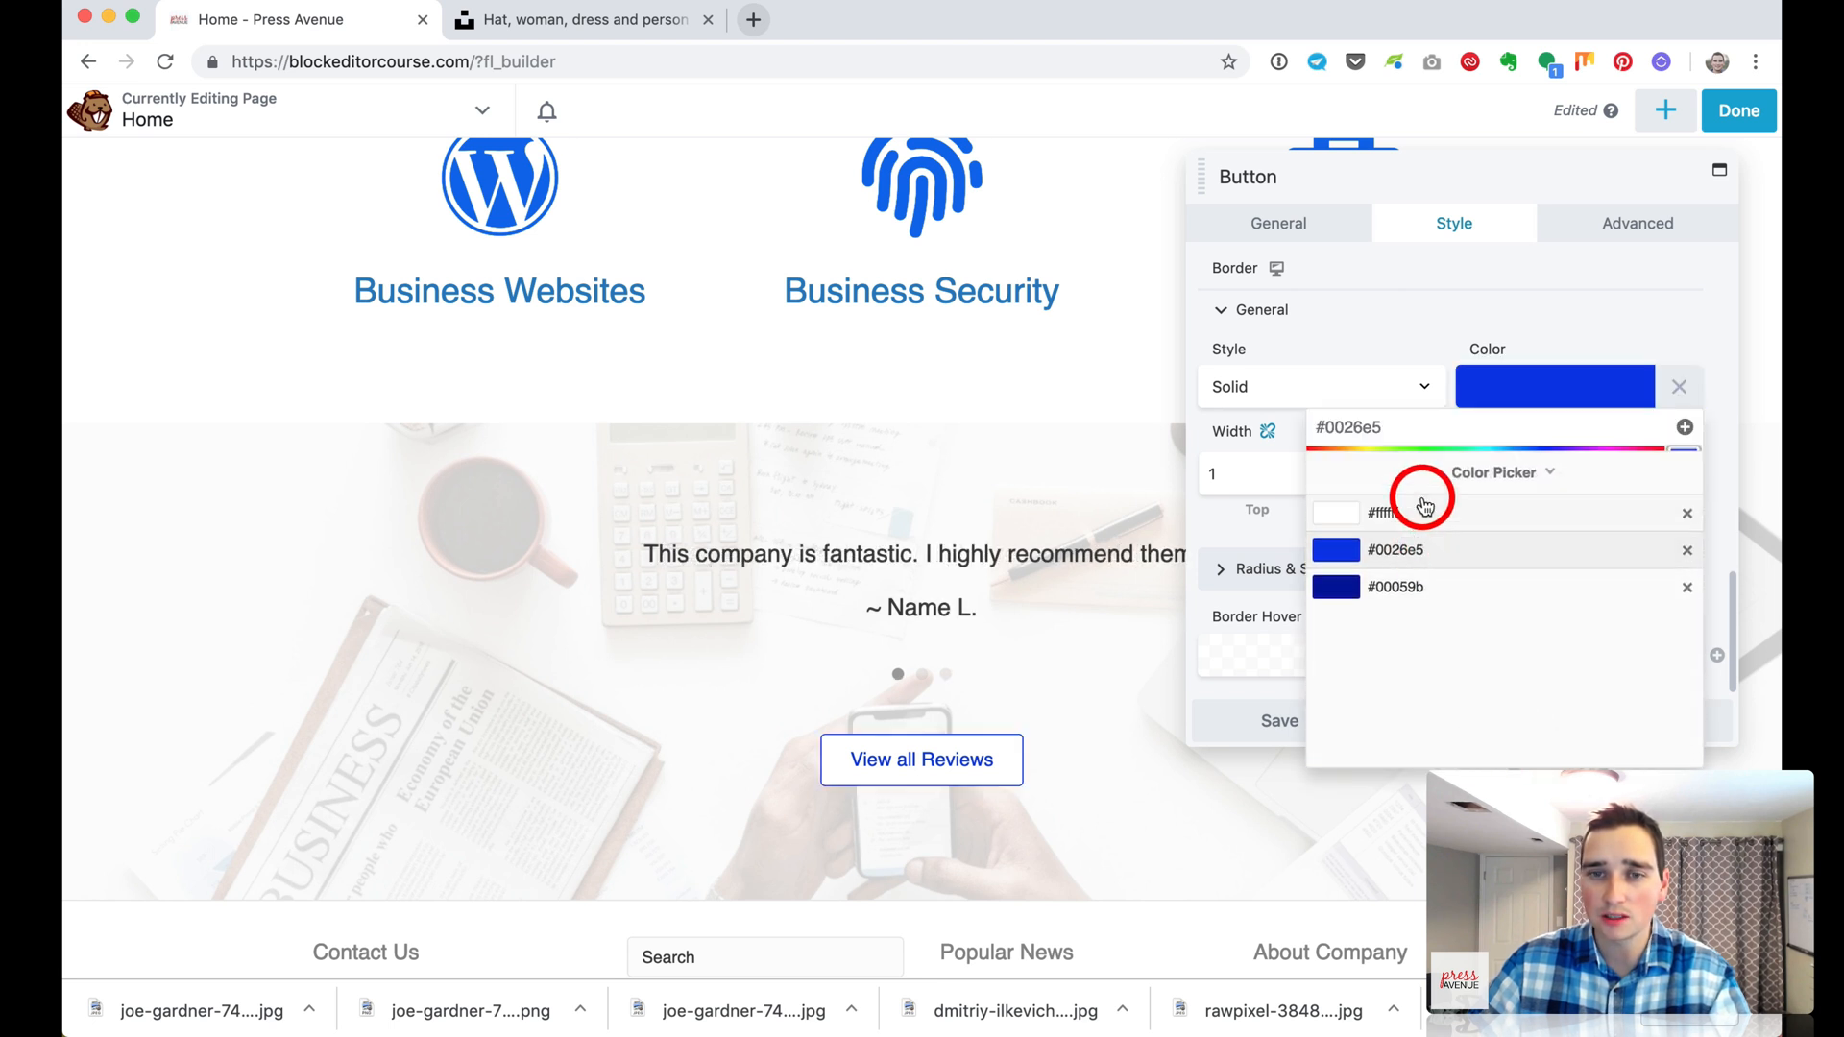
{"action": "left_click", "coordinate": [1380, 349]}
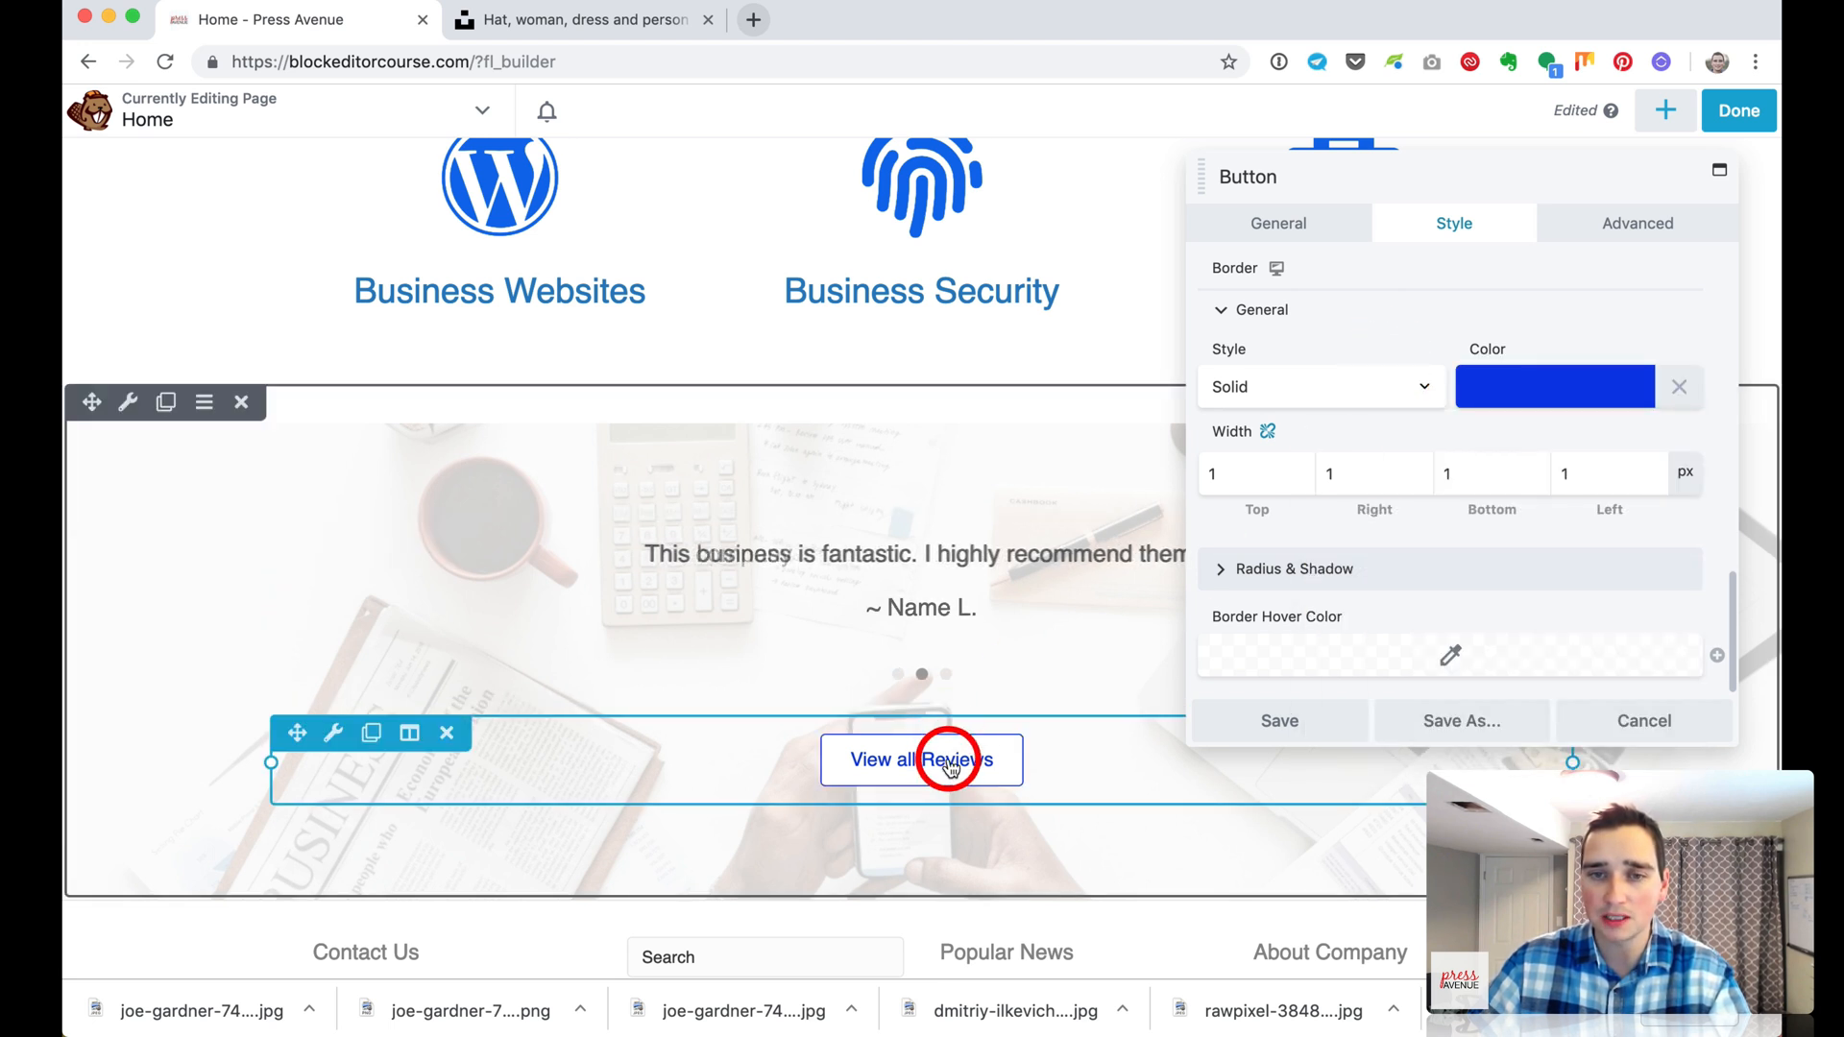
{"action": "left_click", "coordinate": [1309, 720]}
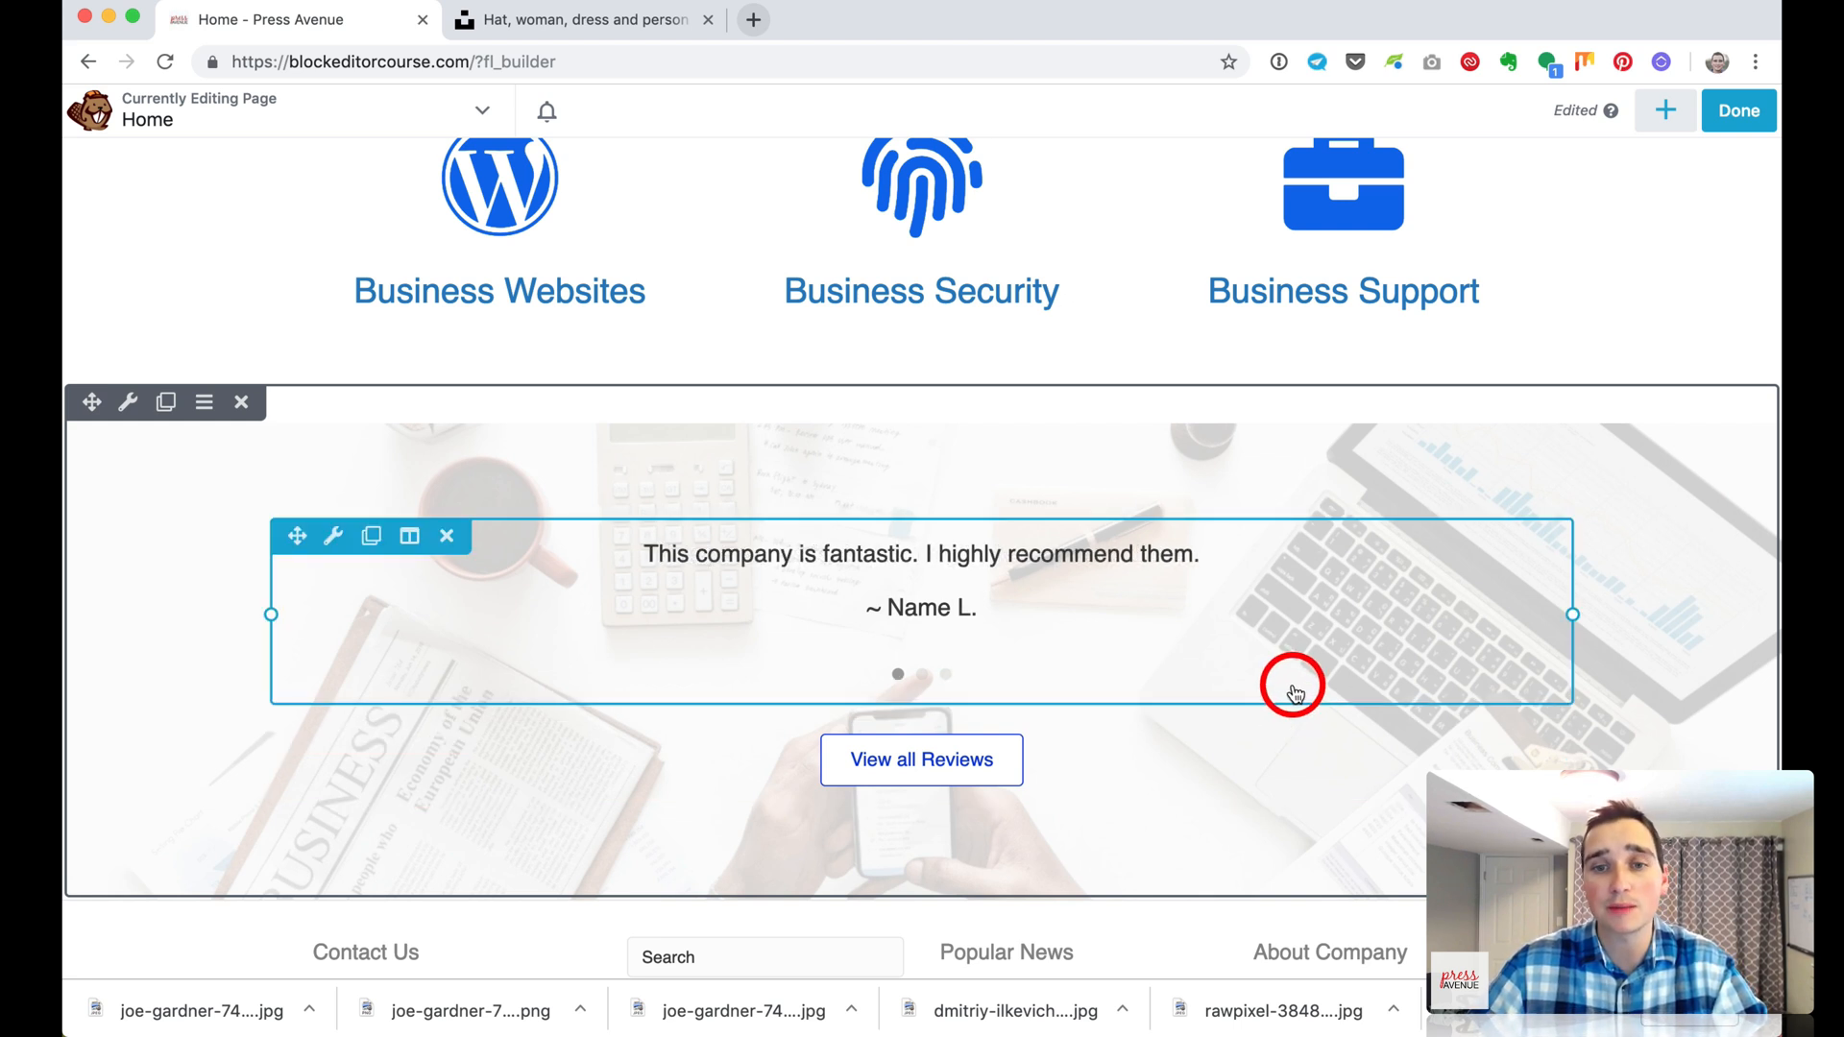
{"action": "scroll", "coordinate": [1714, 183], "scroll_direction": "up", "scroll_amount": 3}
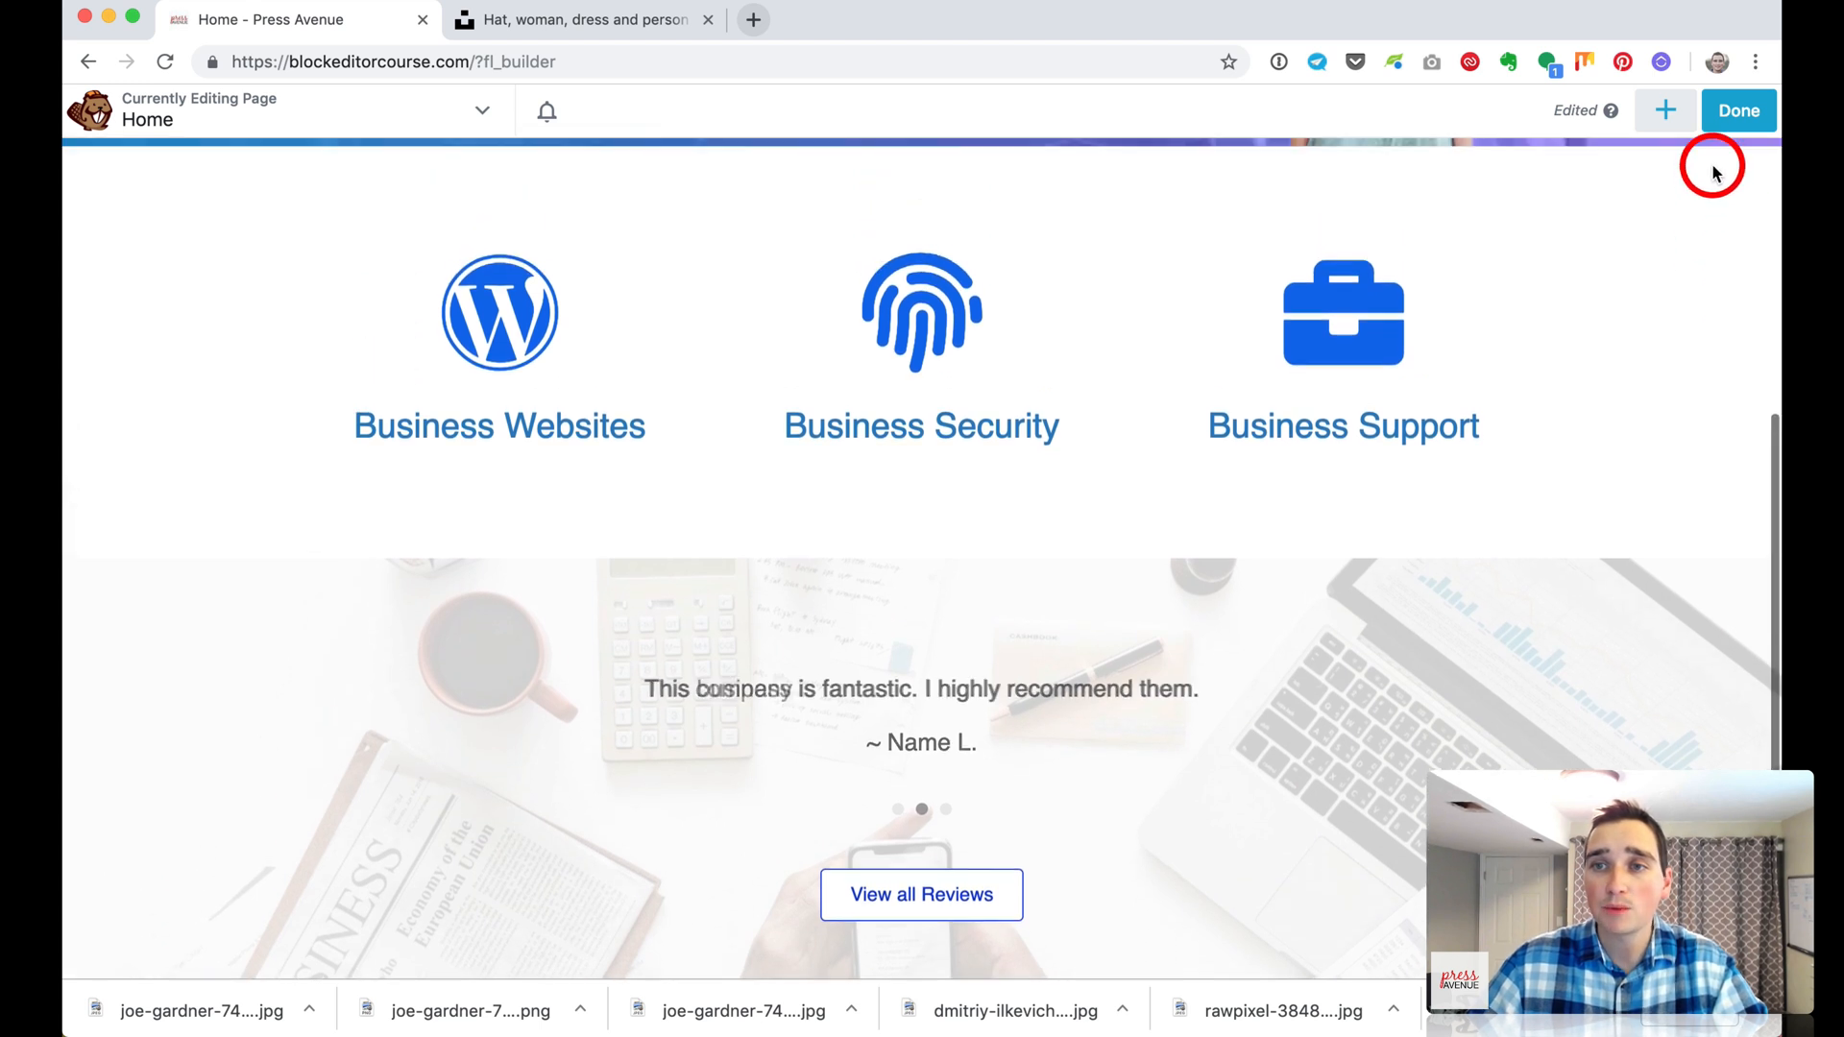
Publish the home page edits and review the live page down to the testimonials row
{"action": "left_click", "coordinate": [1738, 111]}
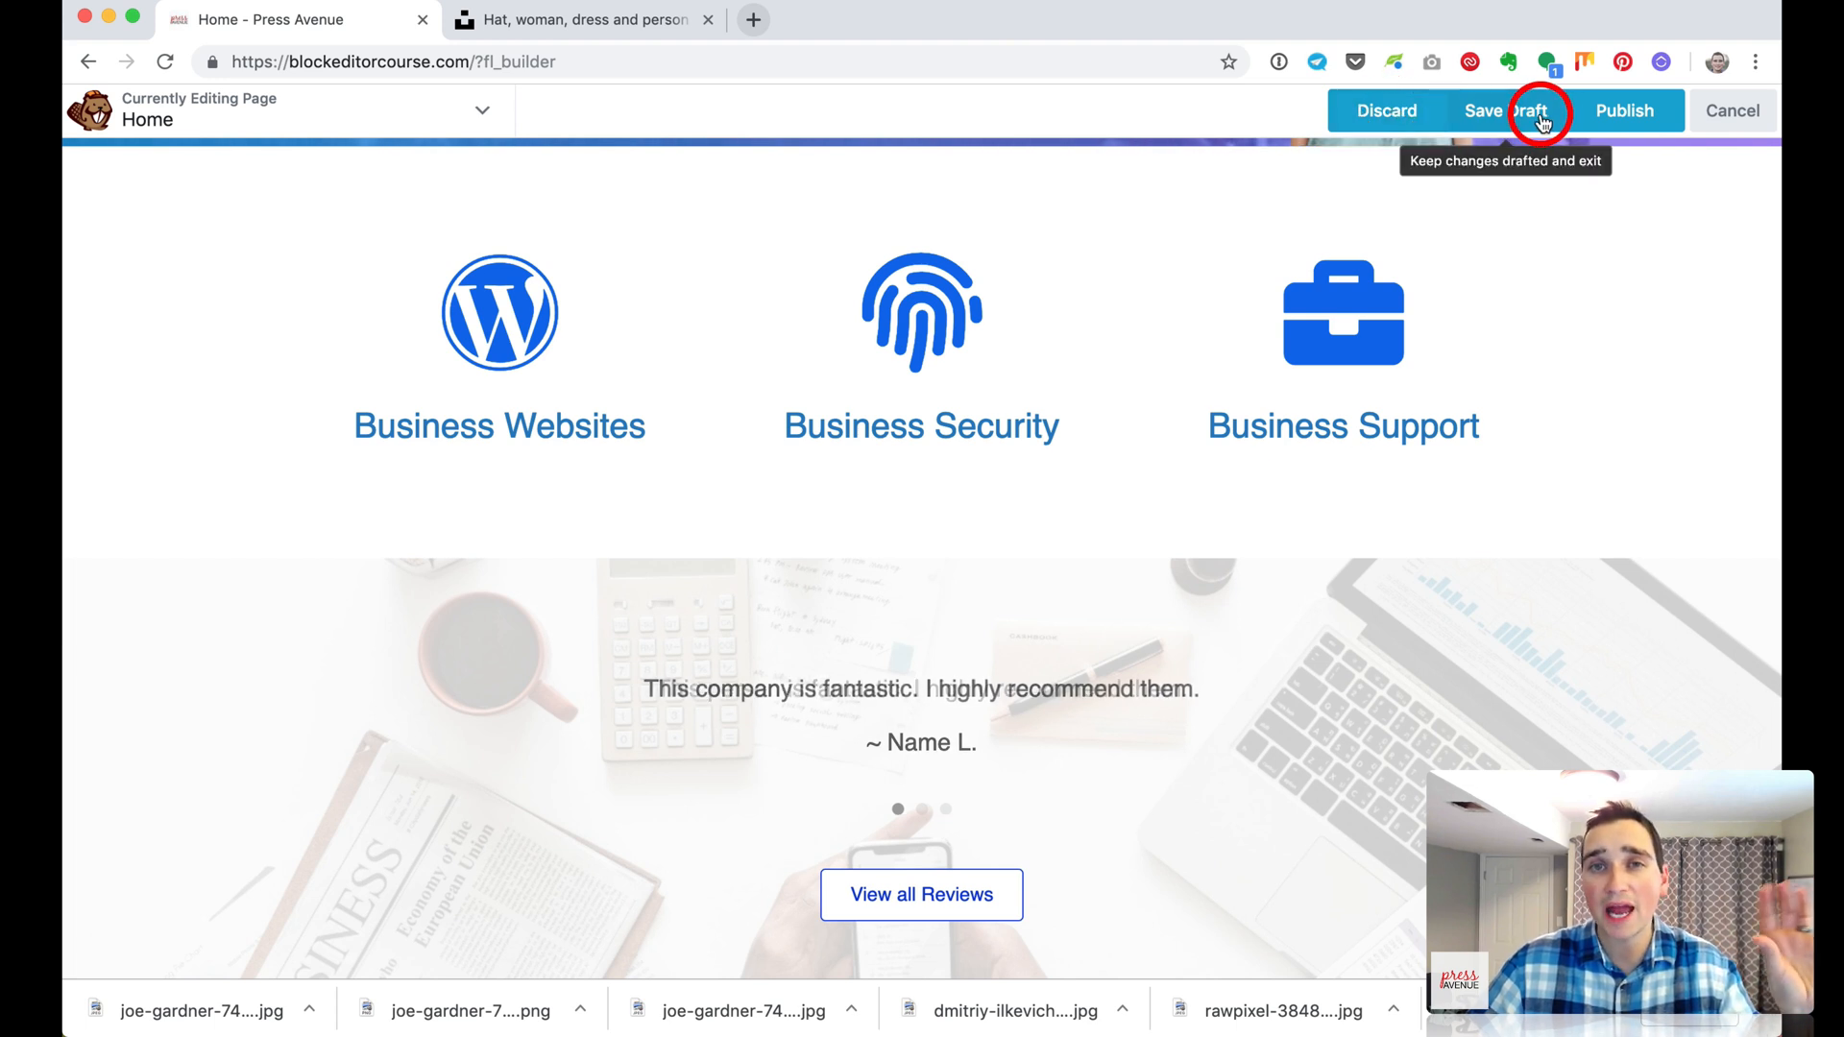
{"action": "scroll", "coordinate": [1585, 326], "scroll_direction": "up", "scroll_amount": 8}
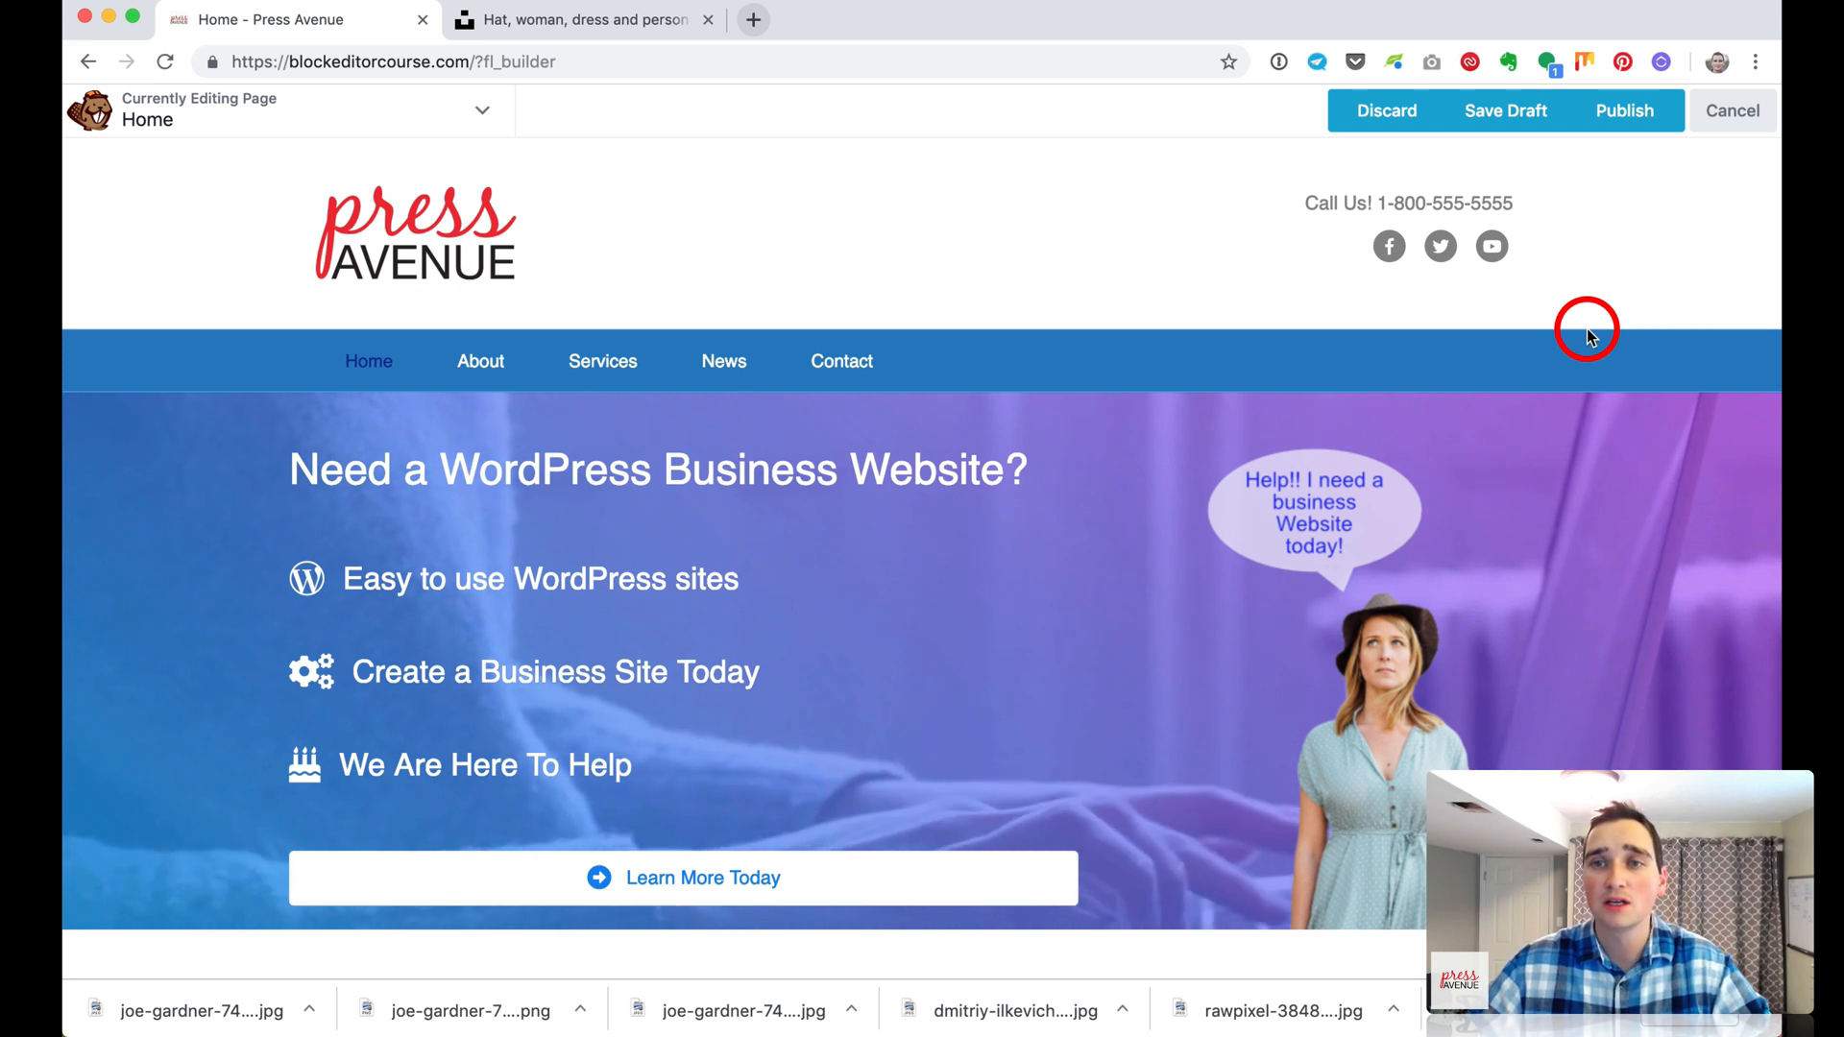
{"action": "left_click", "coordinate": [1622, 131]}
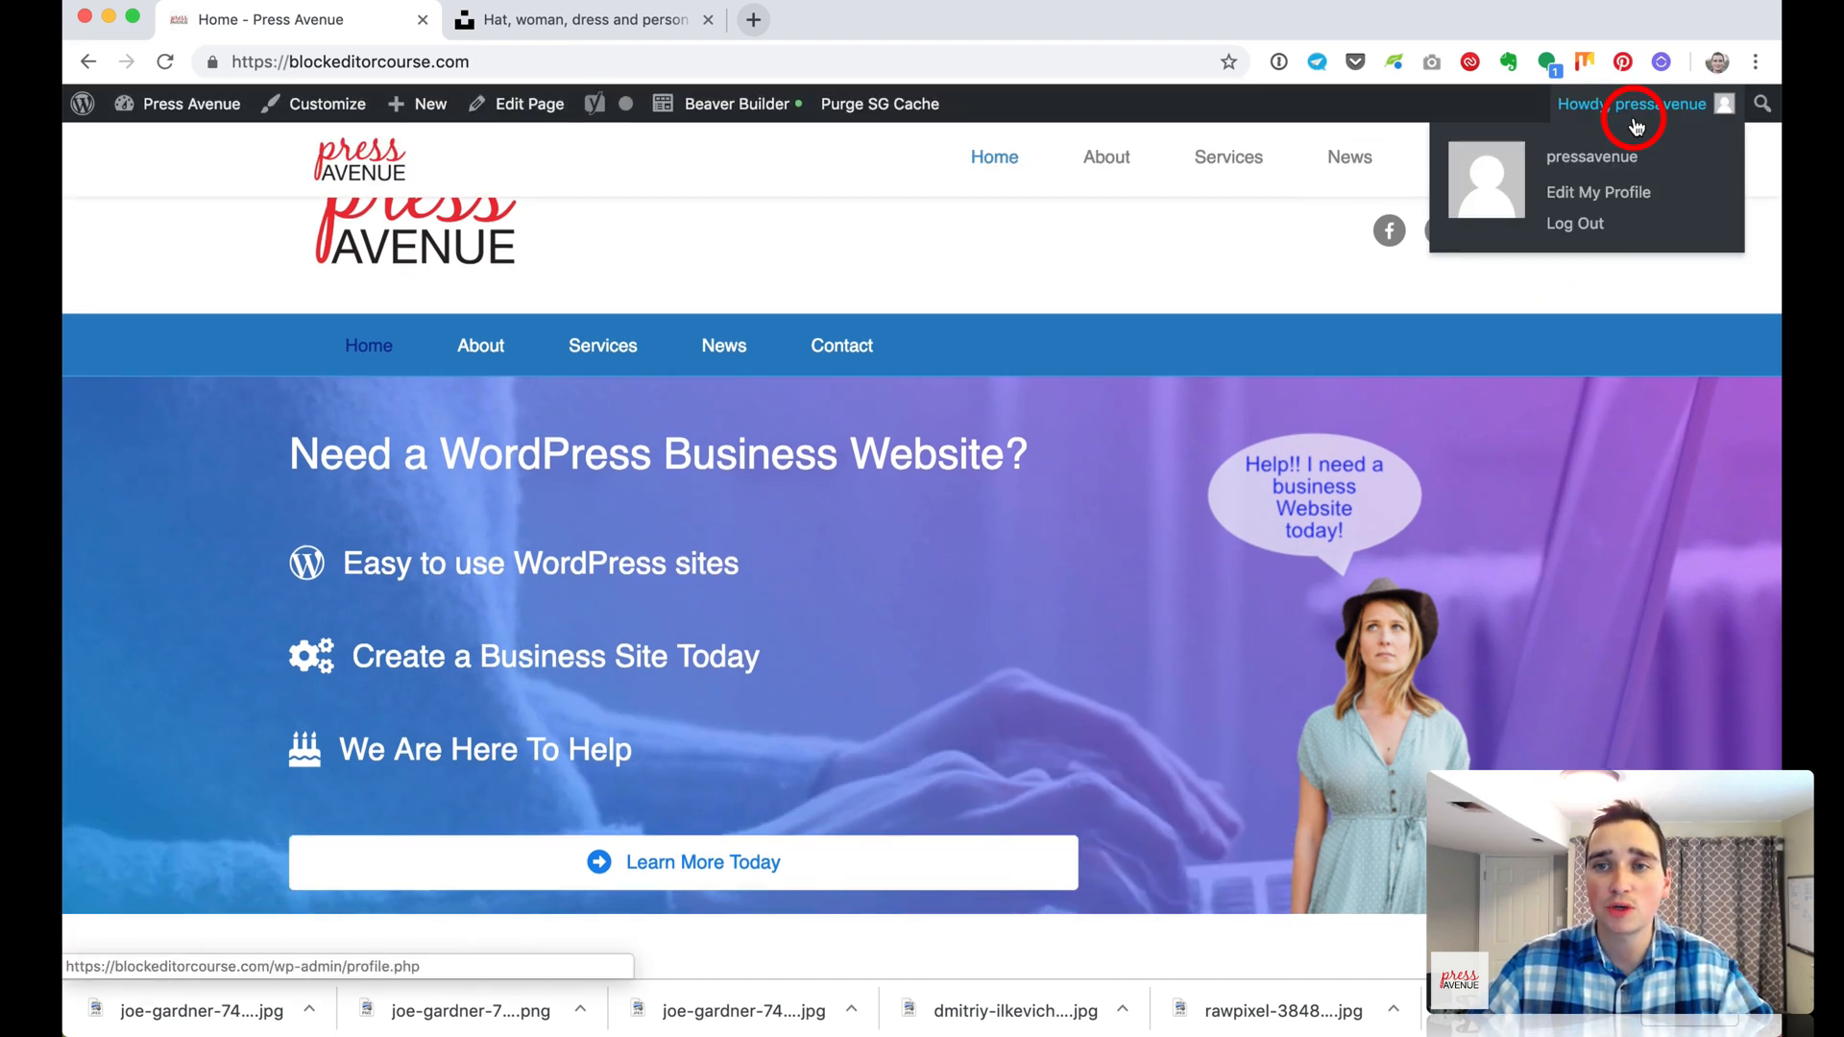
{"action": "scroll", "coordinate": [1054, 260], "scroll_direction": "down", "scroll_amount": 5}
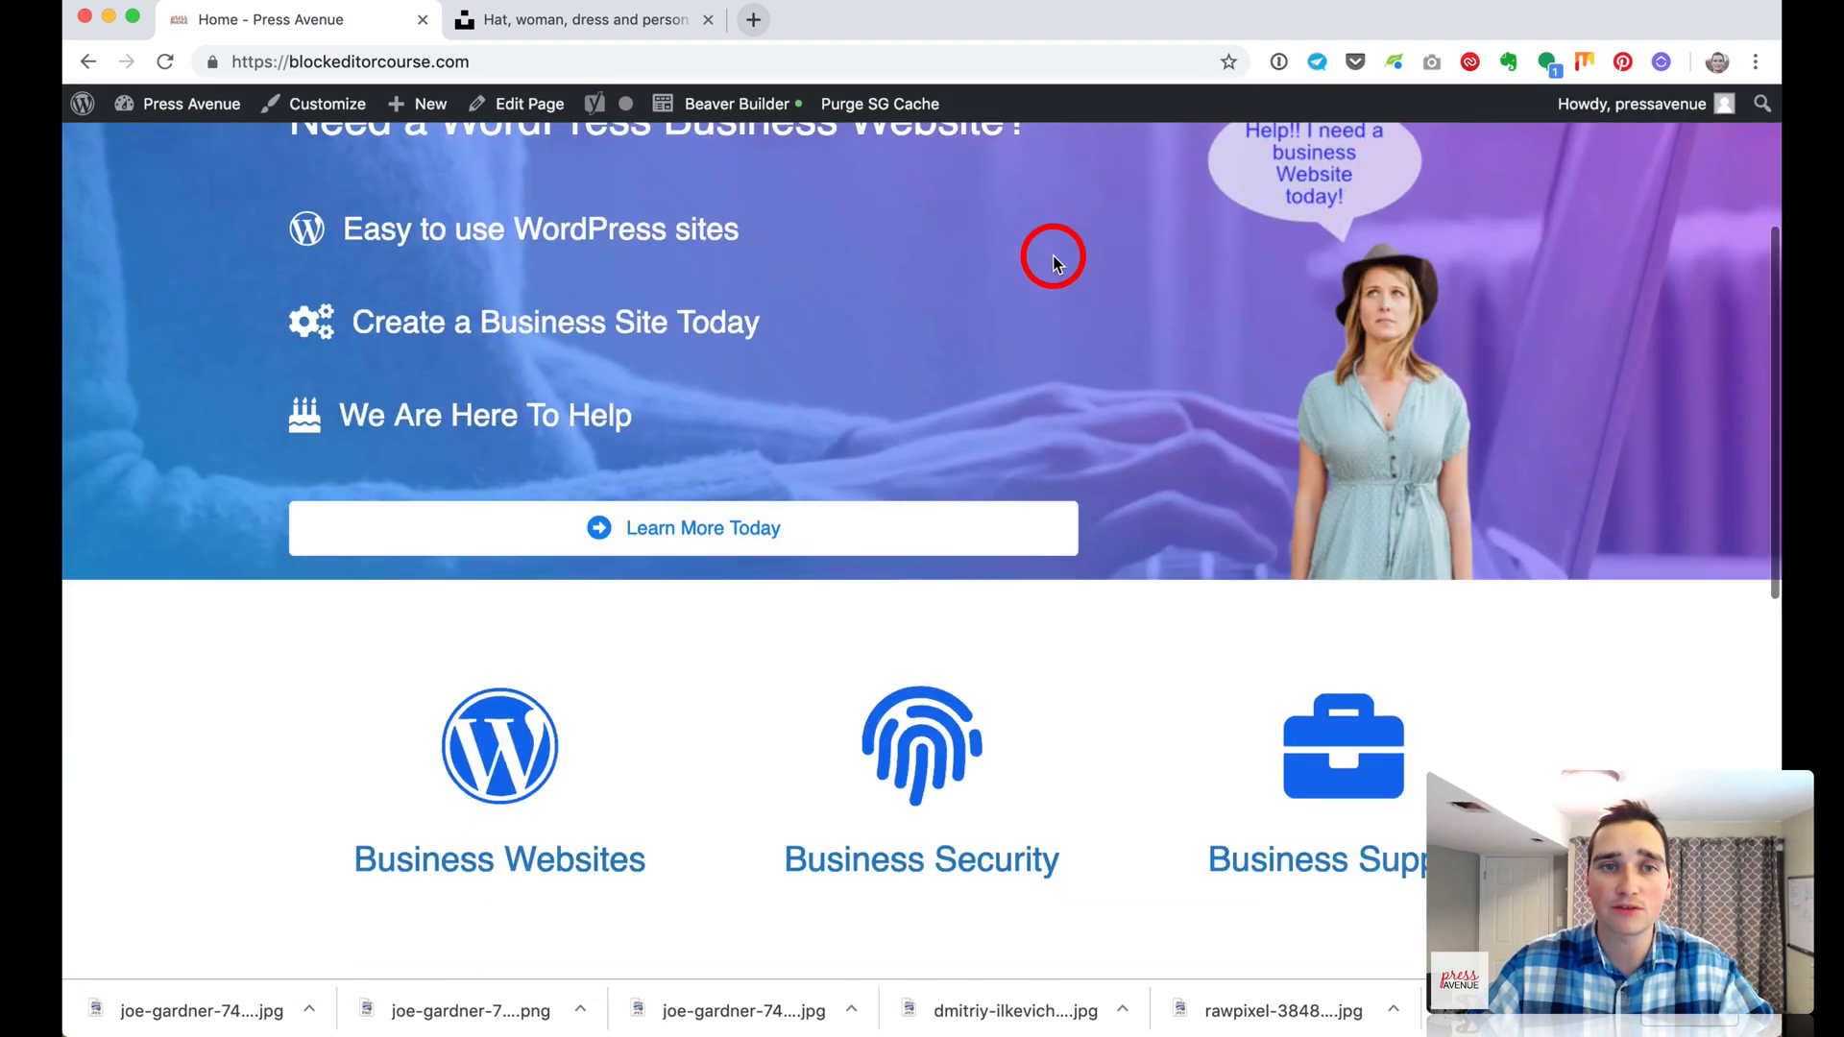
{"action": "scroll", "coordinate": [1054, 259], "scroll_direction": "down", "scroll_amount": 8}
{"action": "scroll", "coordinate": [1053, 259], "scroll_direction": "up", "scroll_amount": 10}
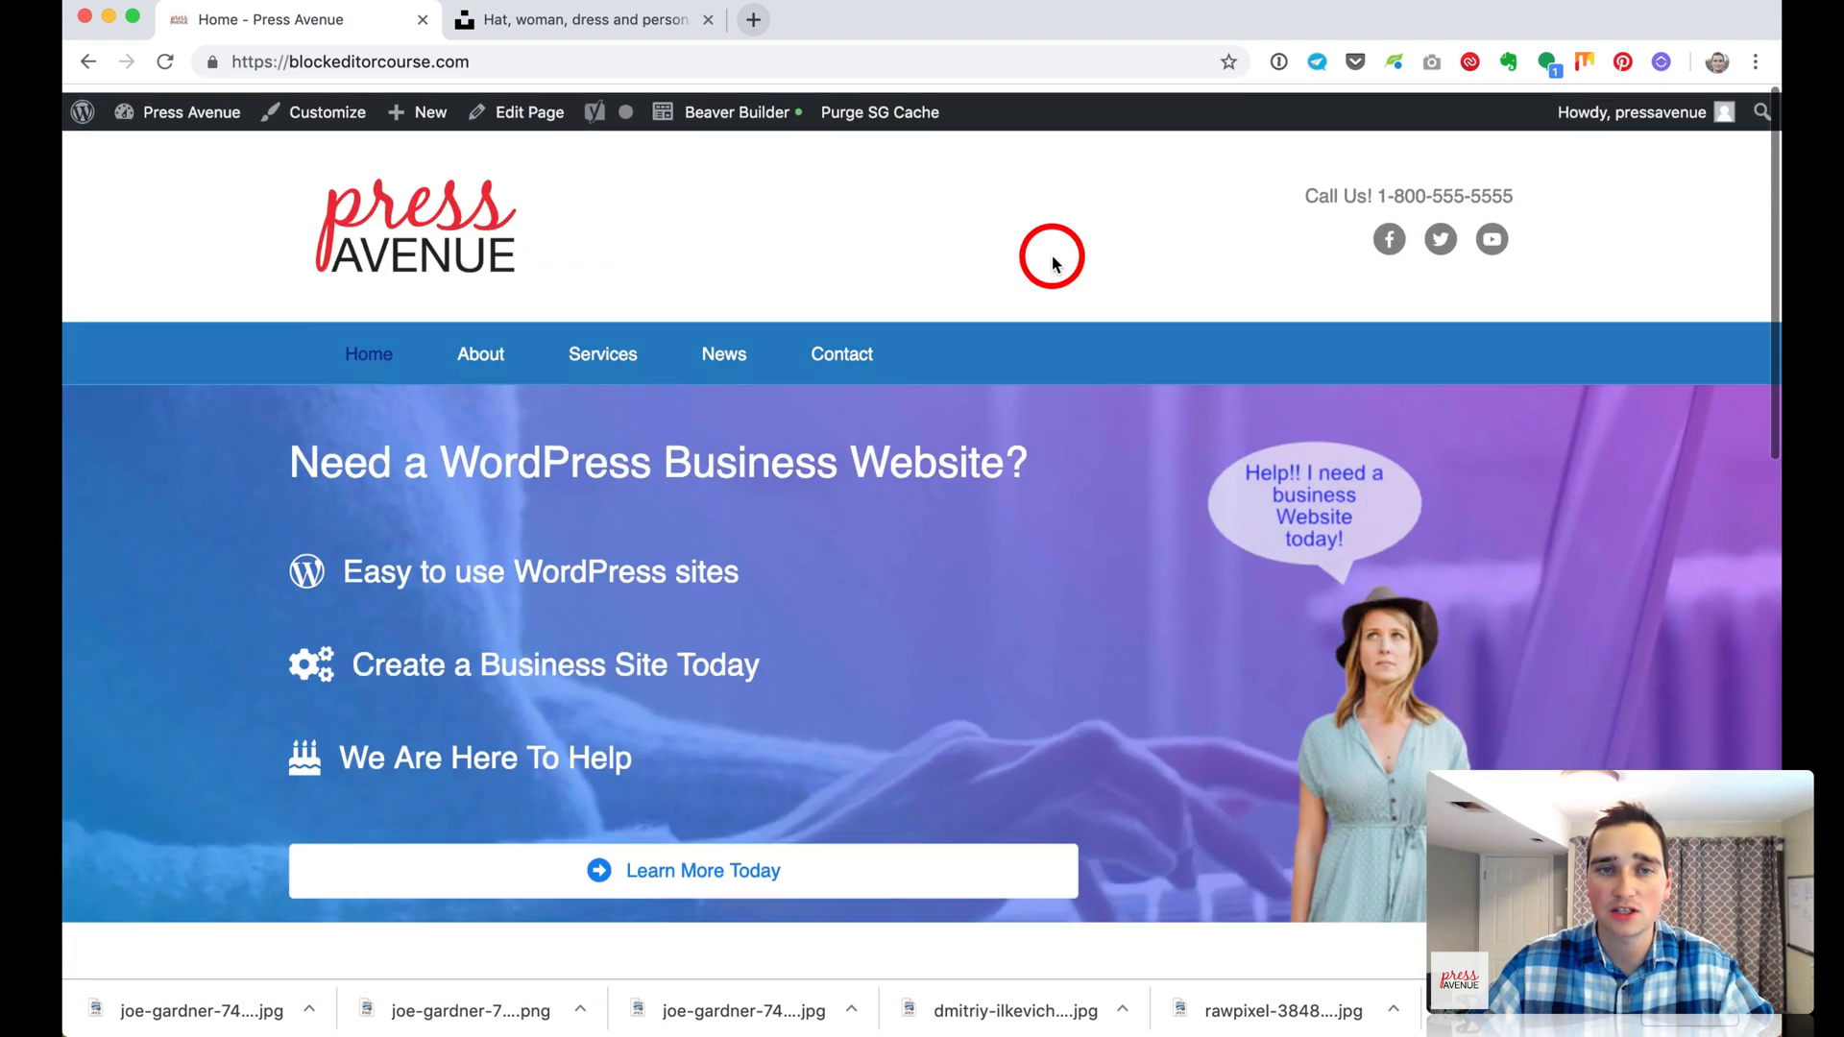
Reopen the home page in the builder and preview its tablet layout from the hero row's advanced spacing settings
{"action": "left_click", "coordinate": [730, 103]}
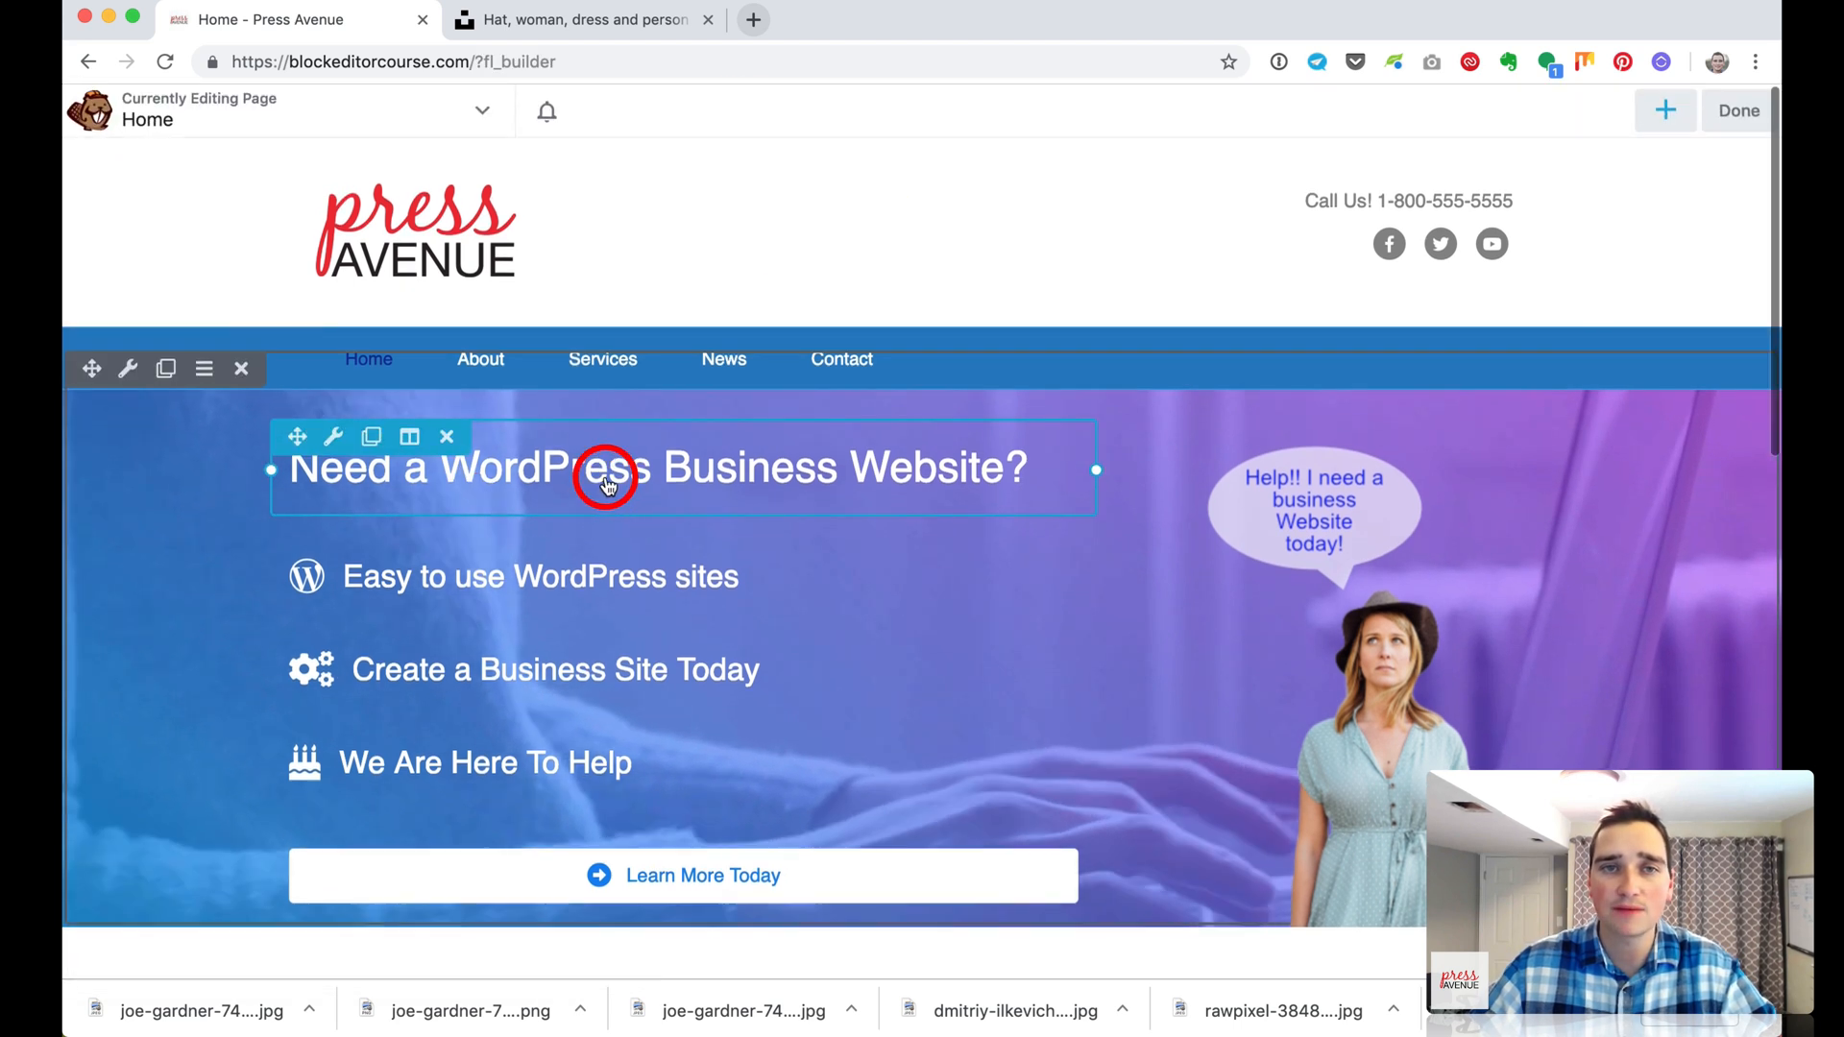
{"action": "scroll", "coordinate": [605, 481], "scroll_direction": "down", "scroll_amount": 2}
{"action": "left_click", "coordinate": [127, 277]}
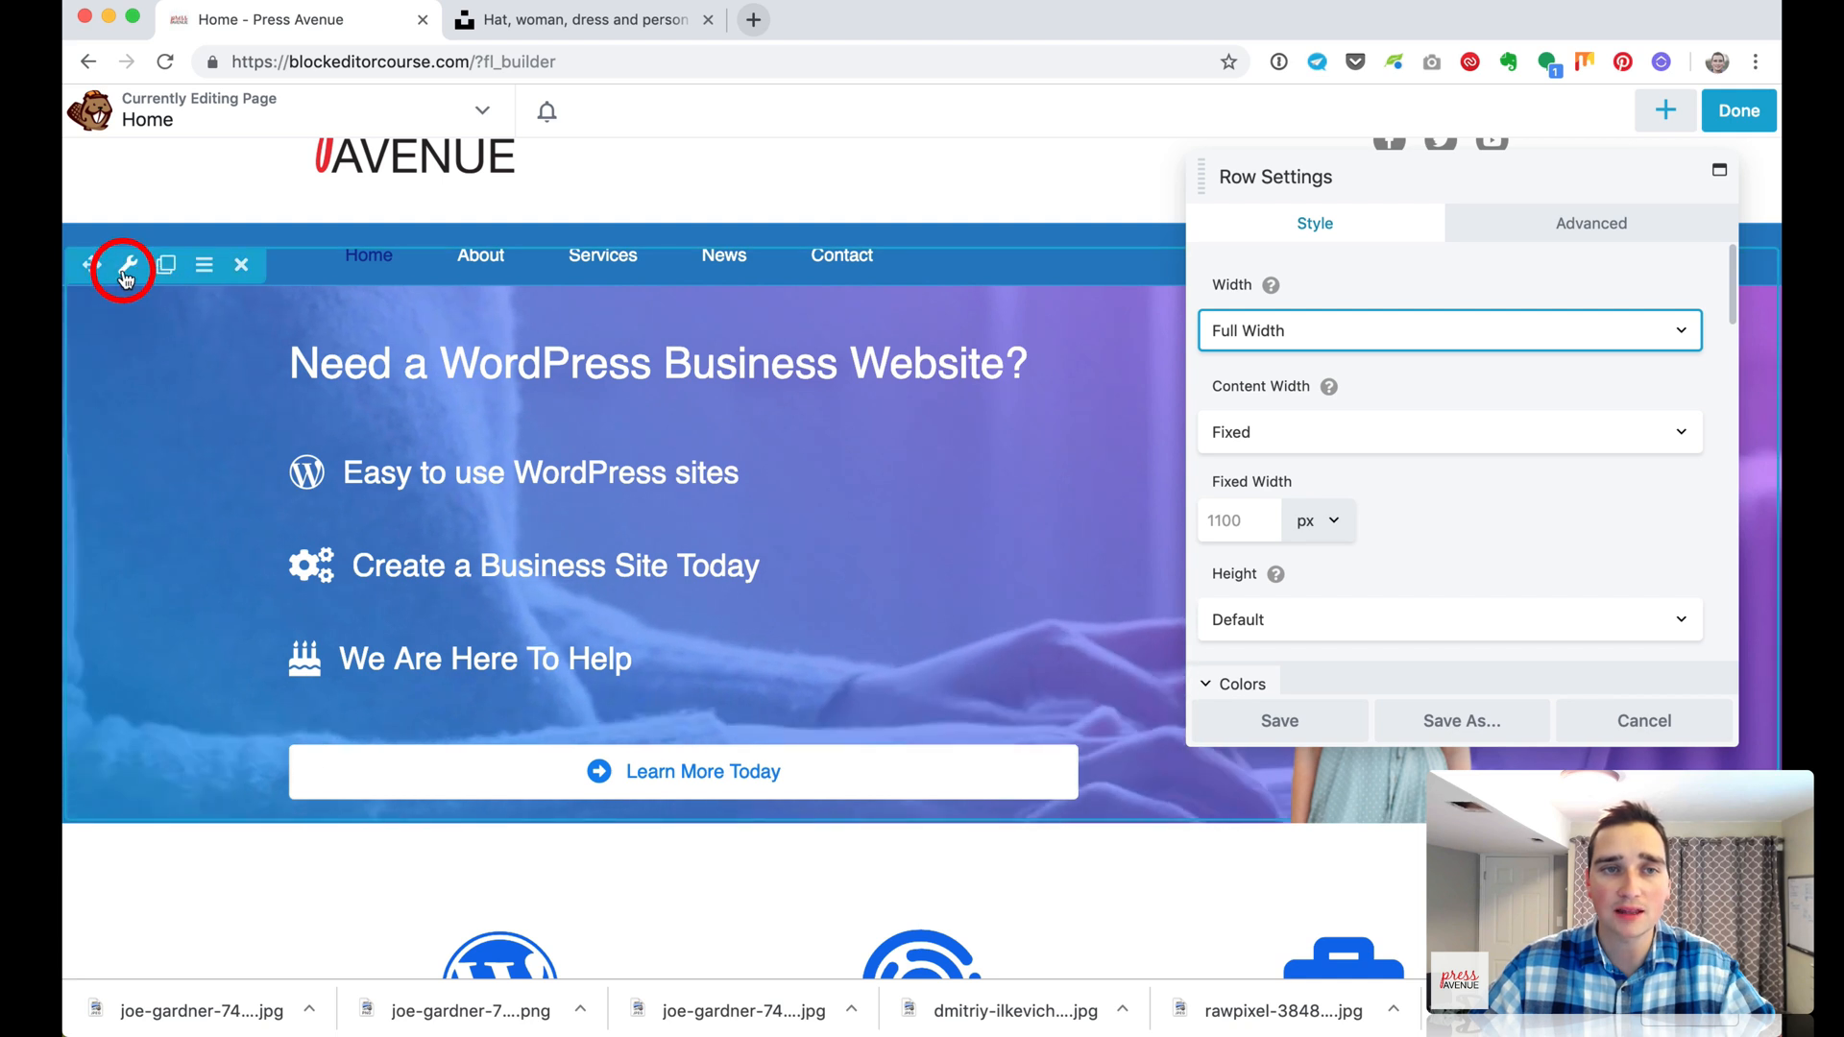
{"action": "left_click", "coordinate": [1578, 222]}
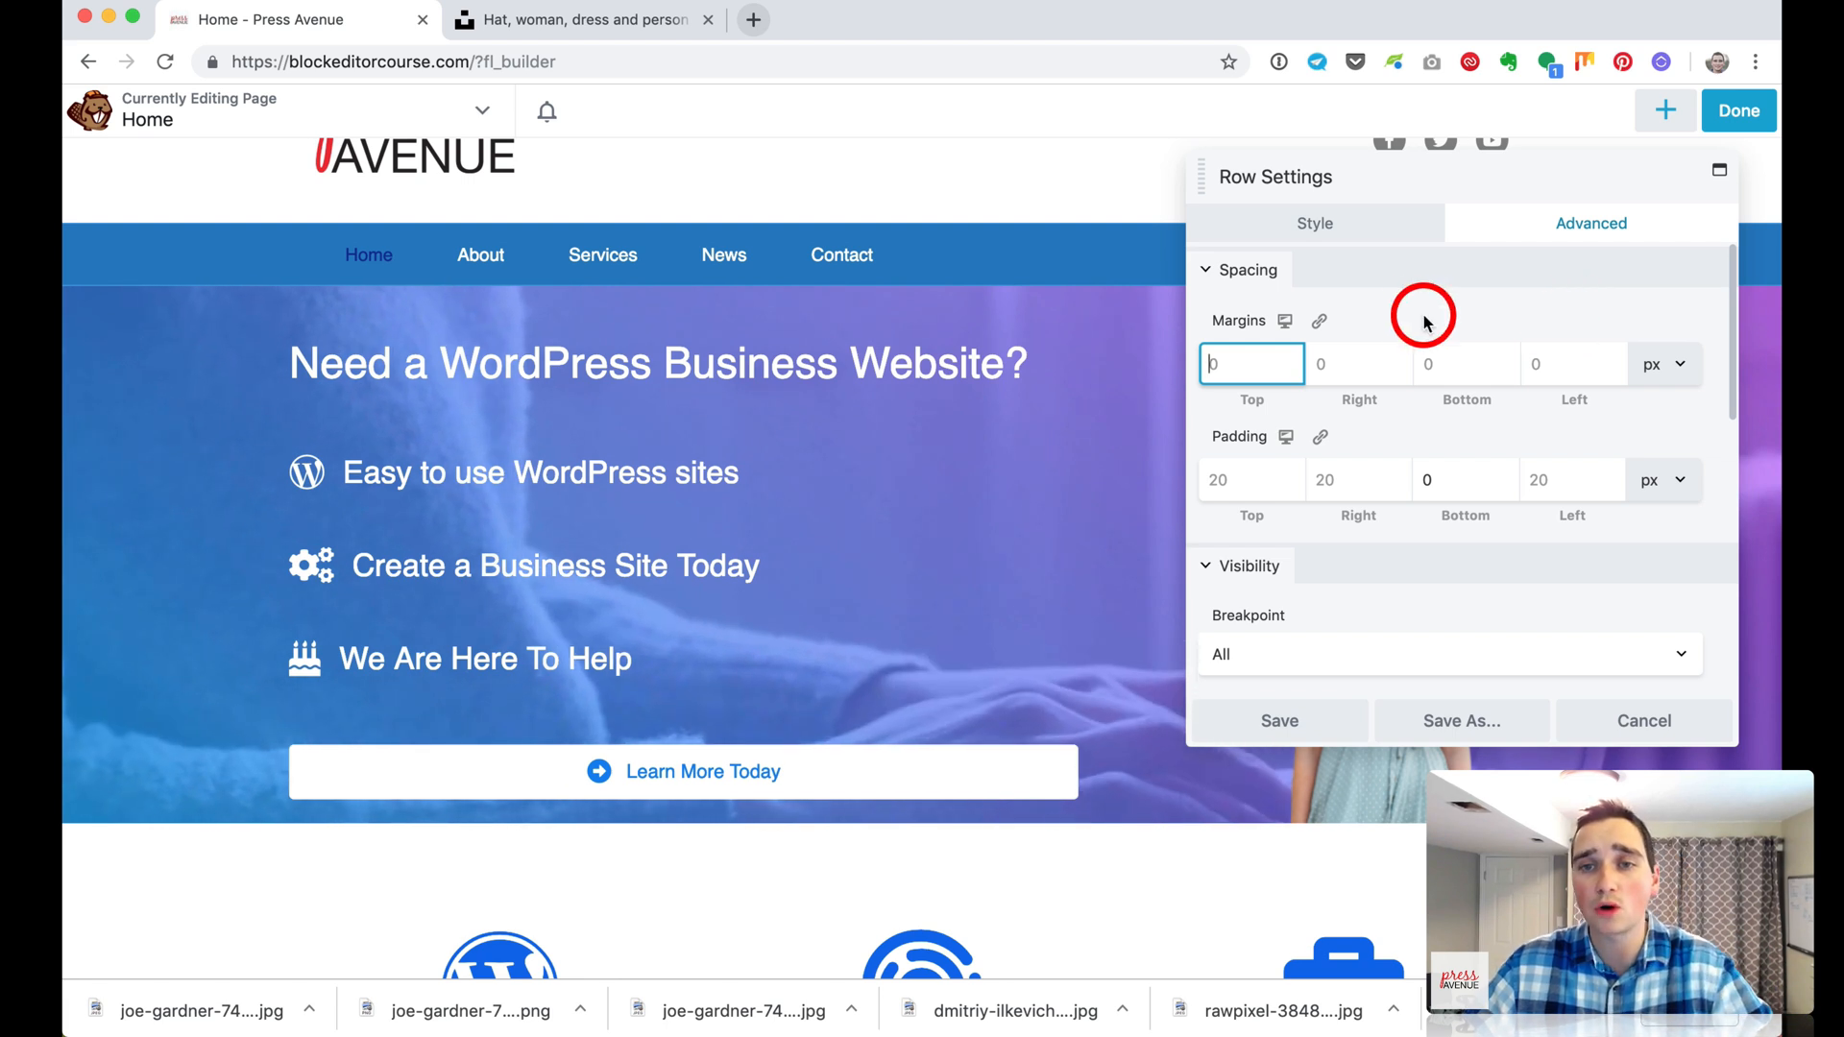
{"action": "left_click", "coordinate": [1286, 325]}
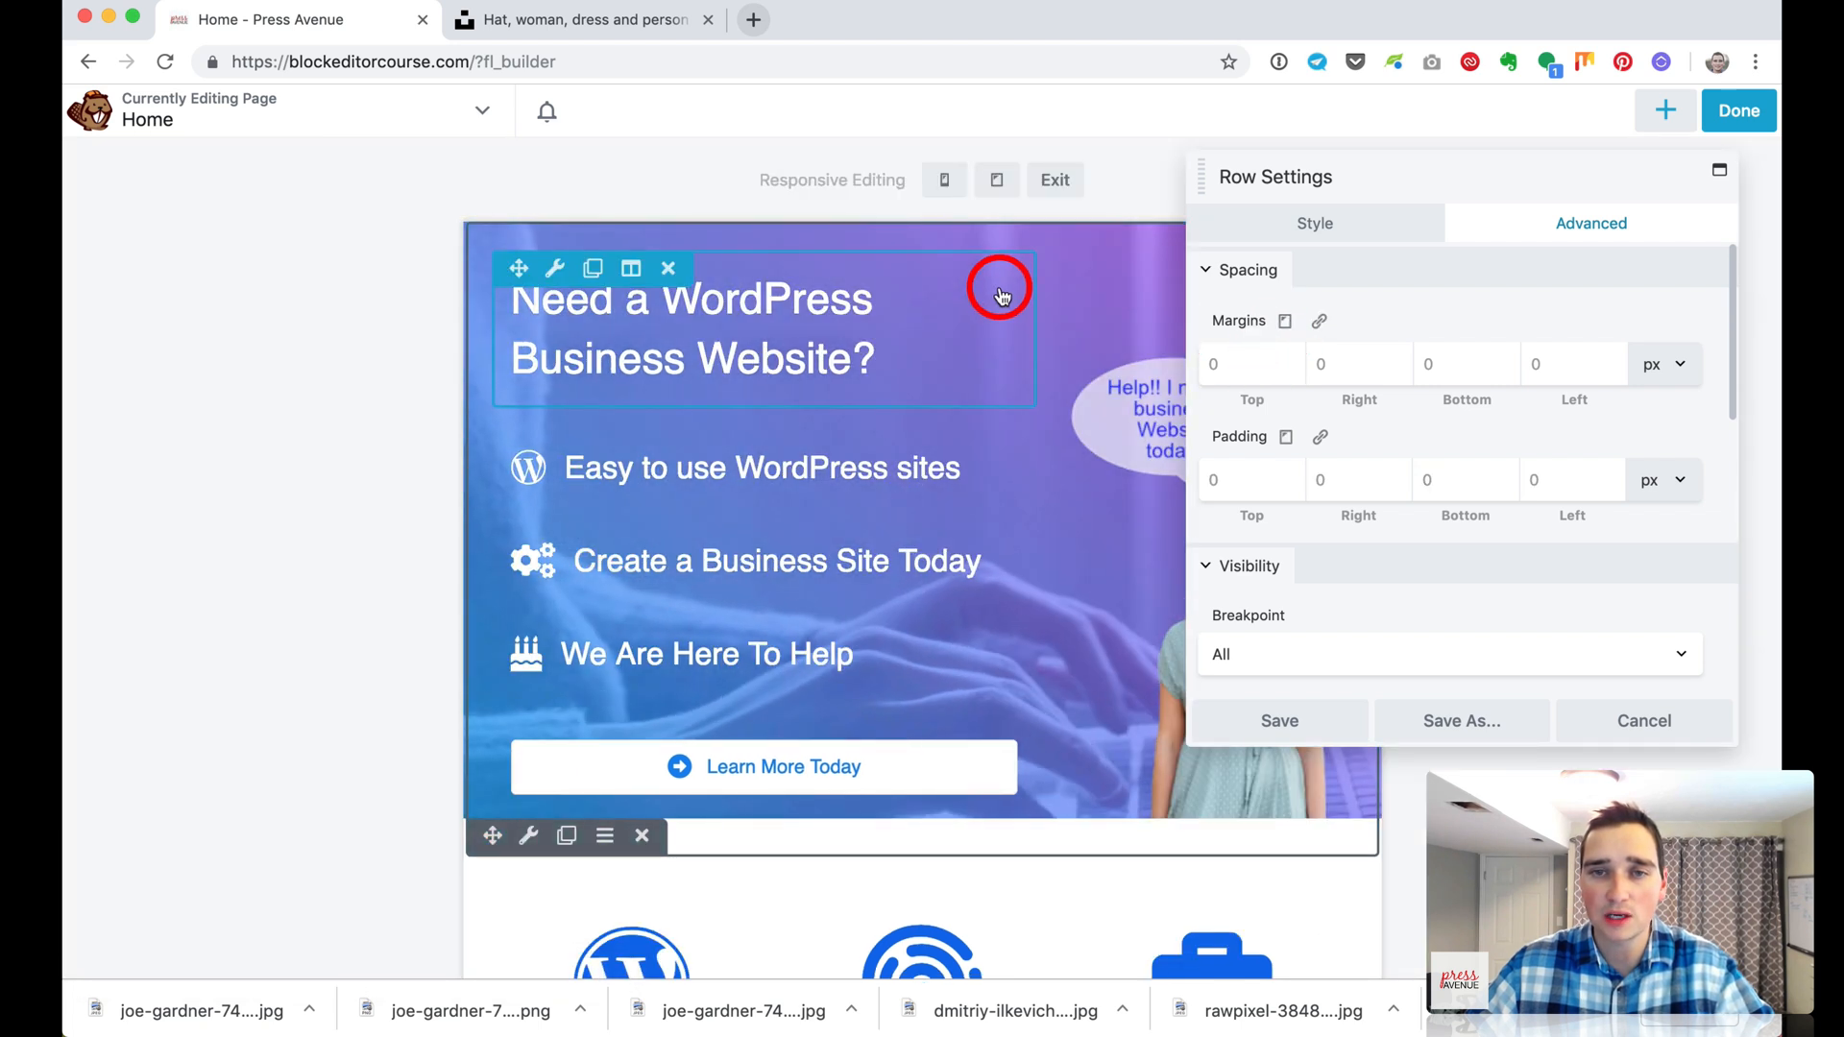
{"action": "scroll", "coordinate": [999, 293], "scroll_direction": "down", "scroll_amount": 10}
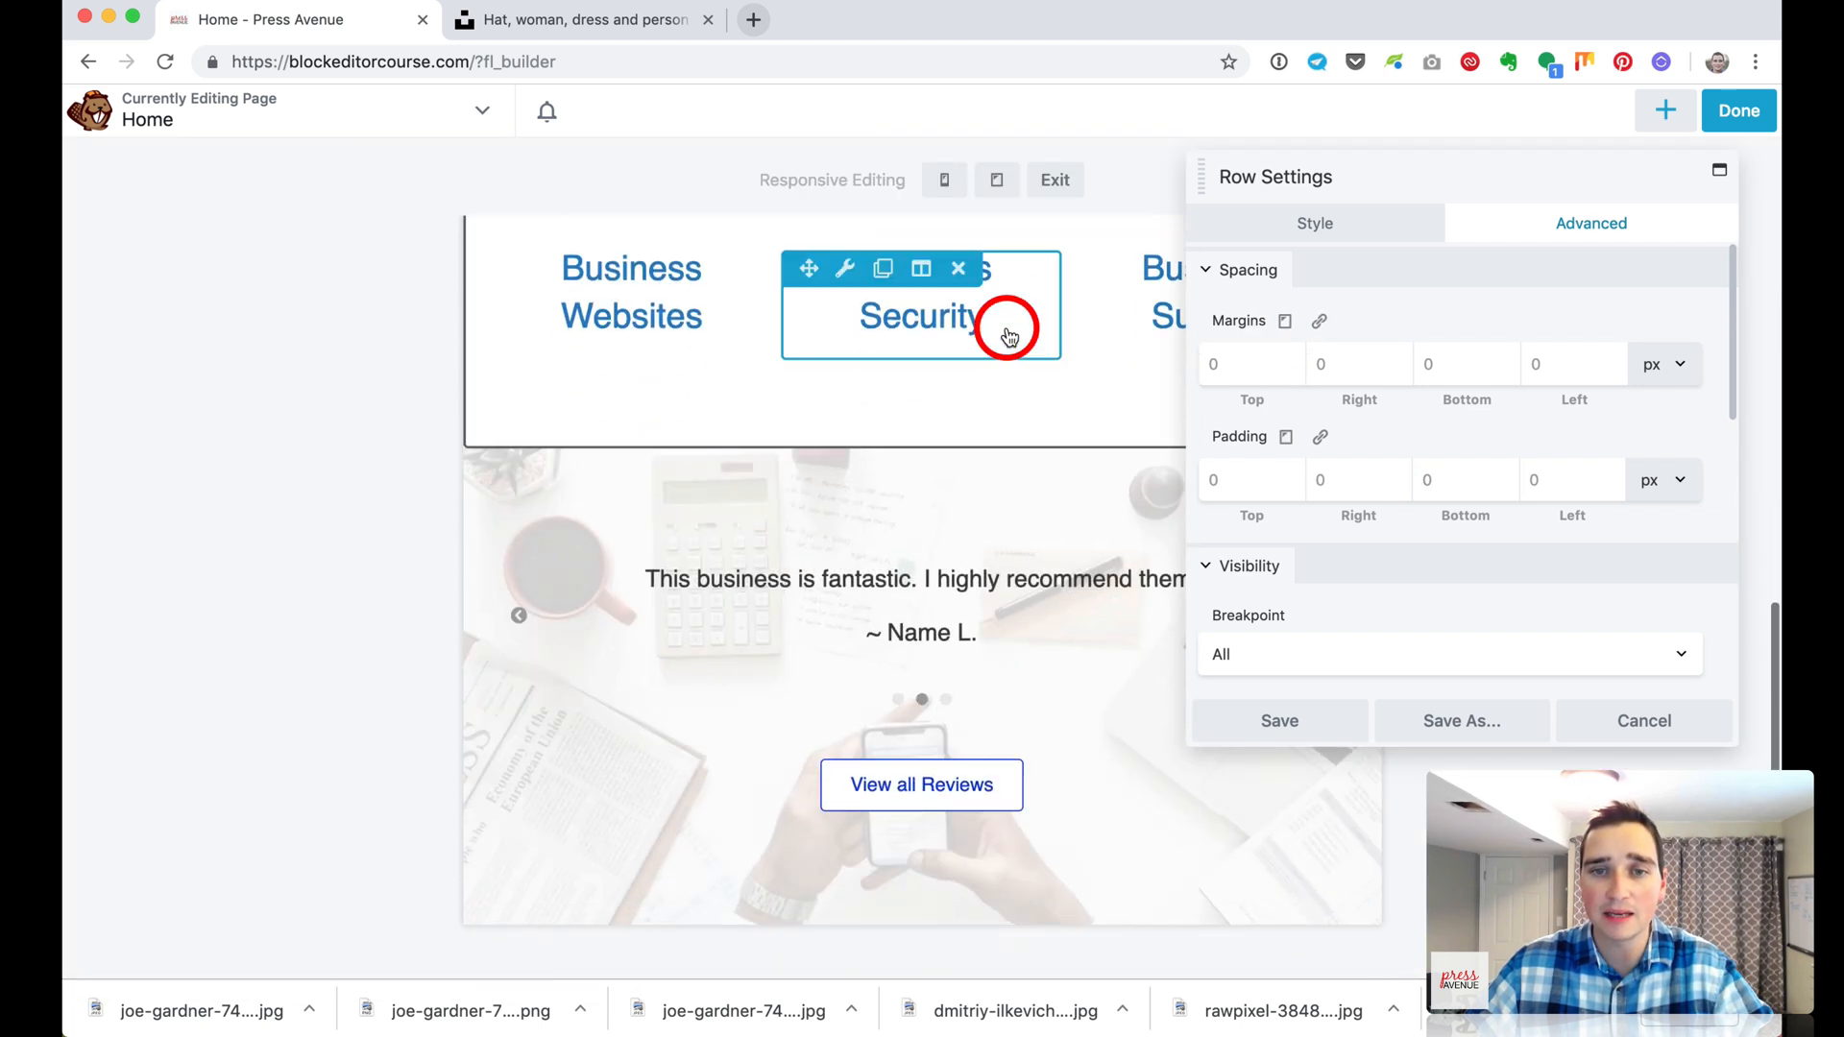
{"action": "scroll", "coordinate": [1008, 337], "scroll_direction": "up", "scroll_amount": 10}
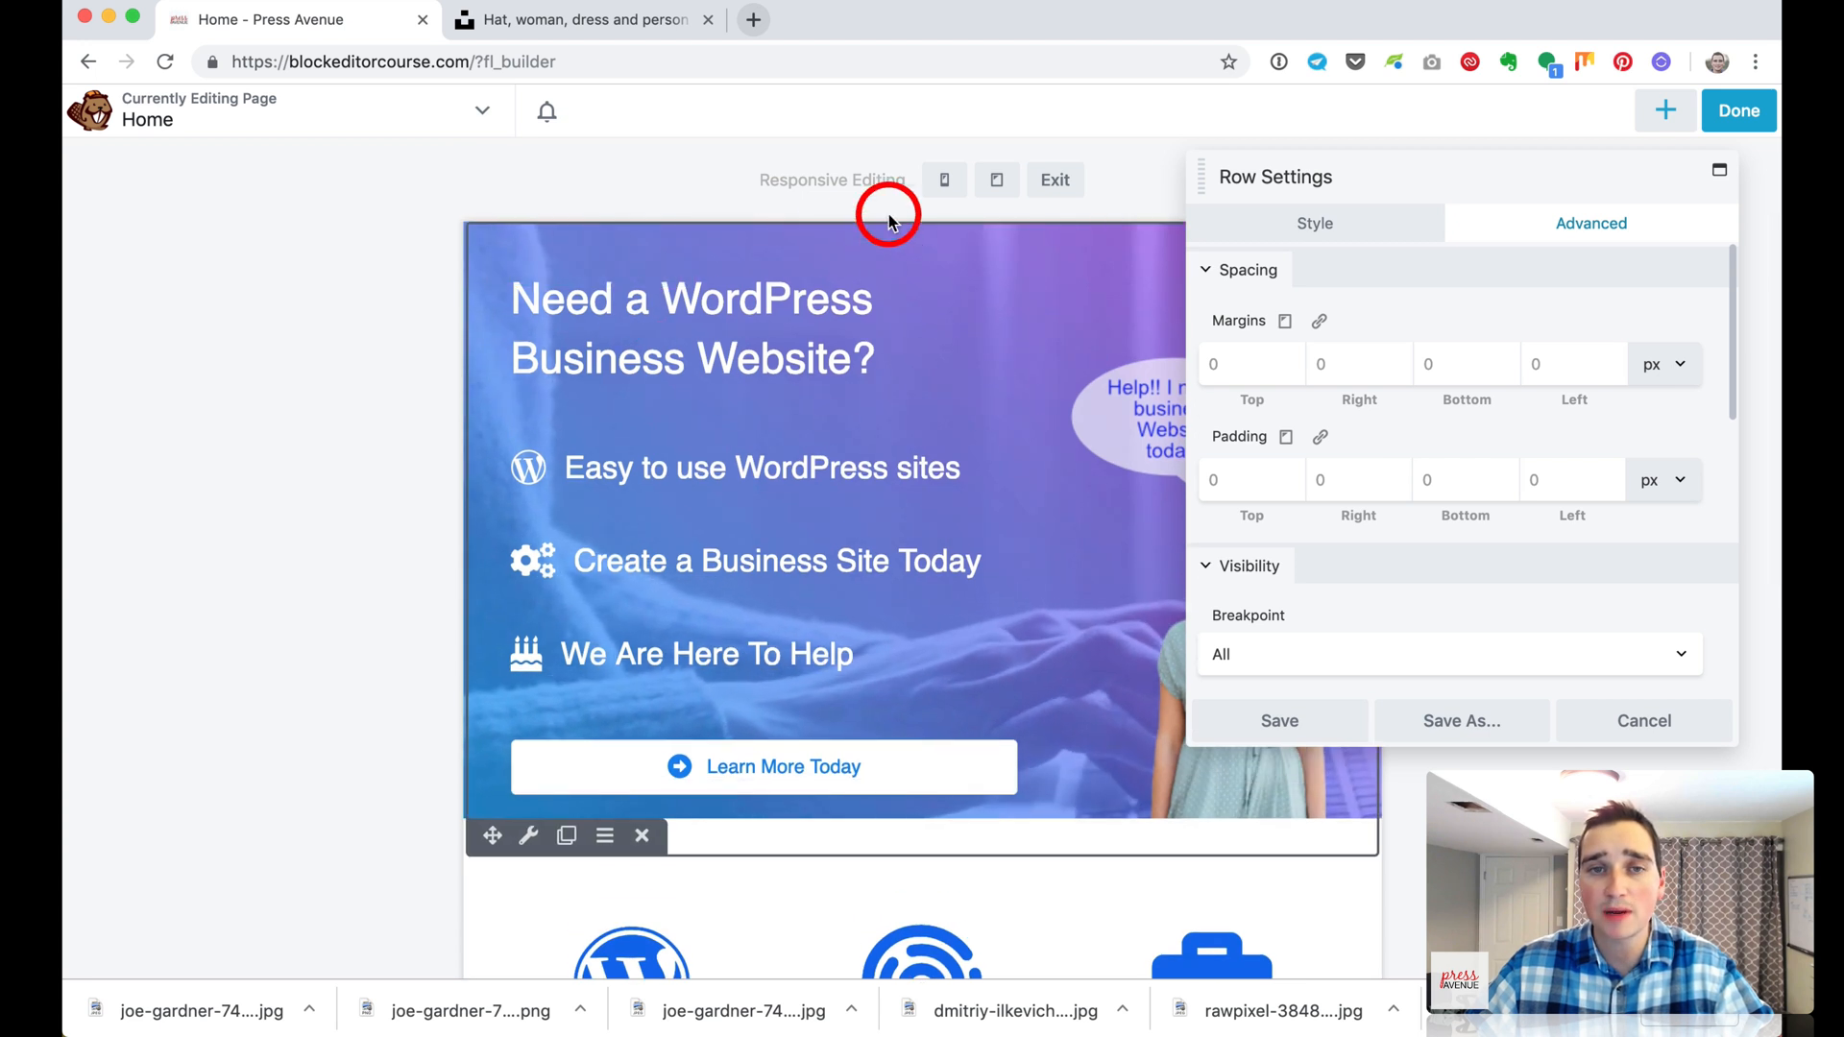
Preview the page's phone layout from the row's margin settings, and cancel the row settings in desktop view
{"action": "left_click_drag", "start_coordinate": [1411, 193], "coordinate": [1349, 199]}
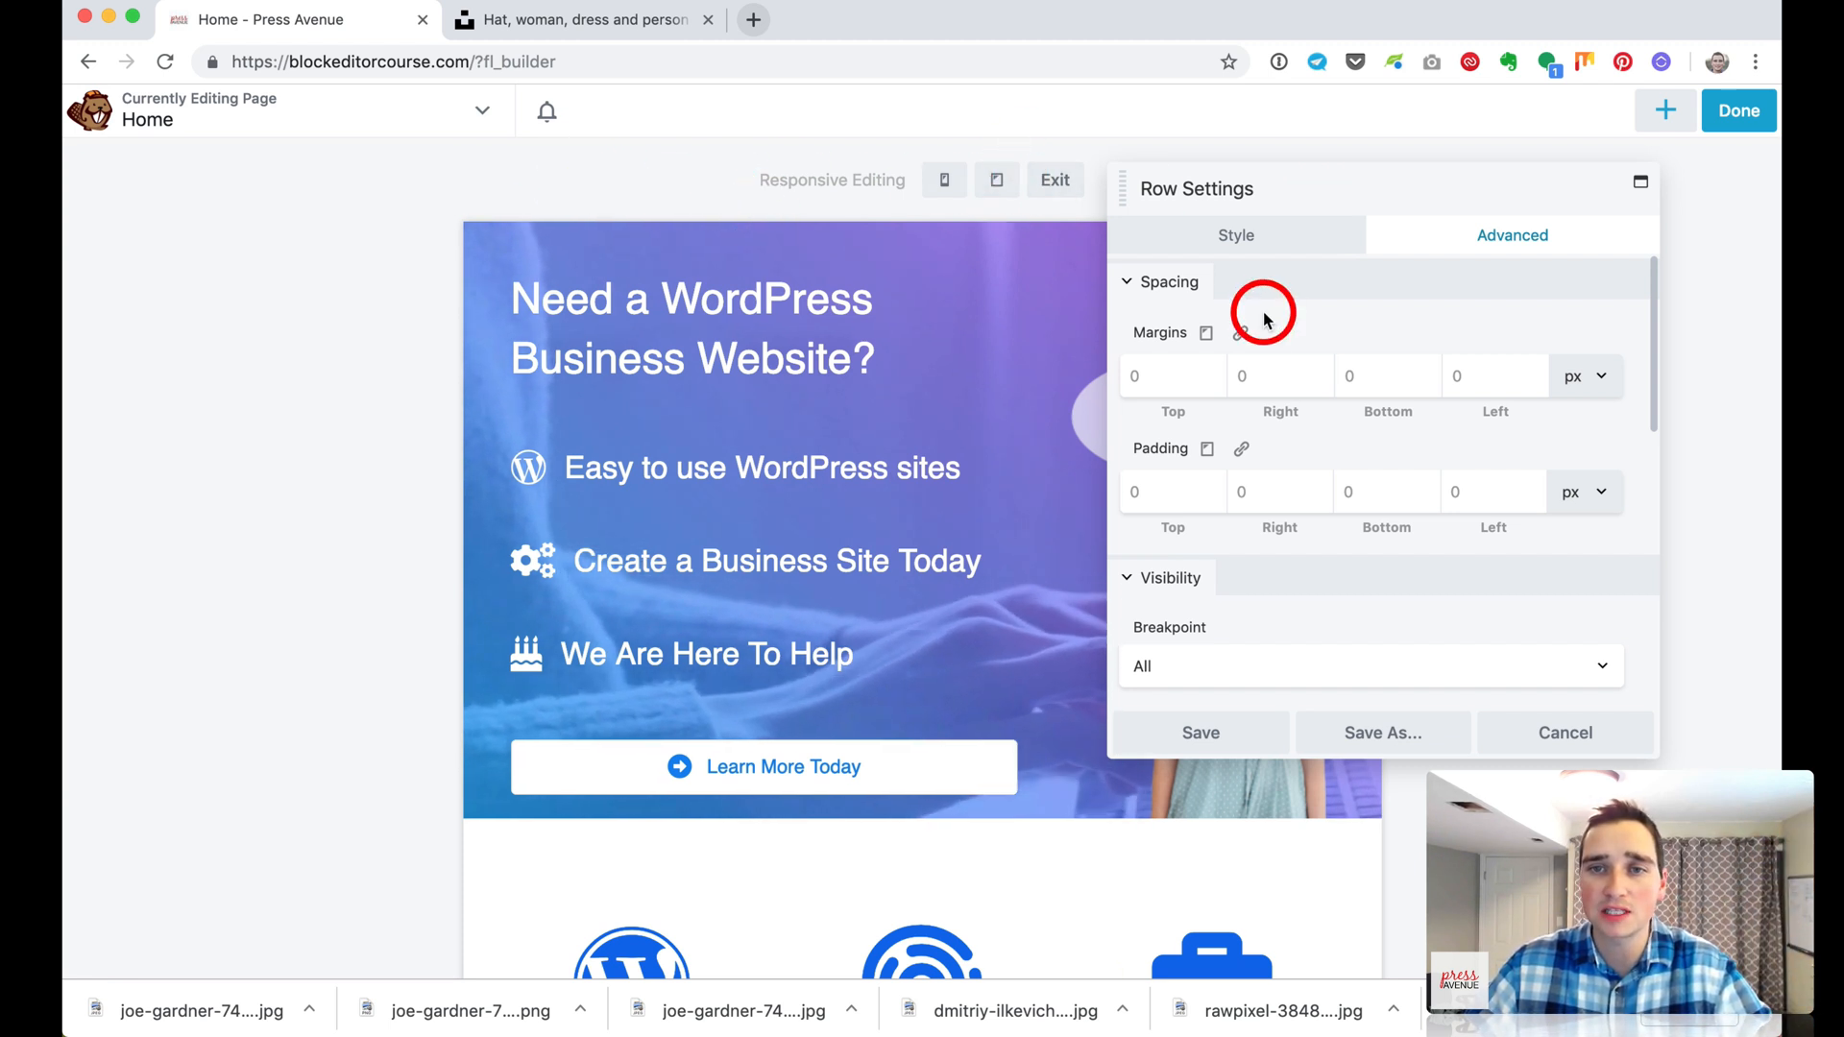
{"action": "left_click", "coordinate": [1206, 336]}
{"action": "scroll", "coordinate": [629, 432], "scroll_direction": "down", "scroll_amount": 5}
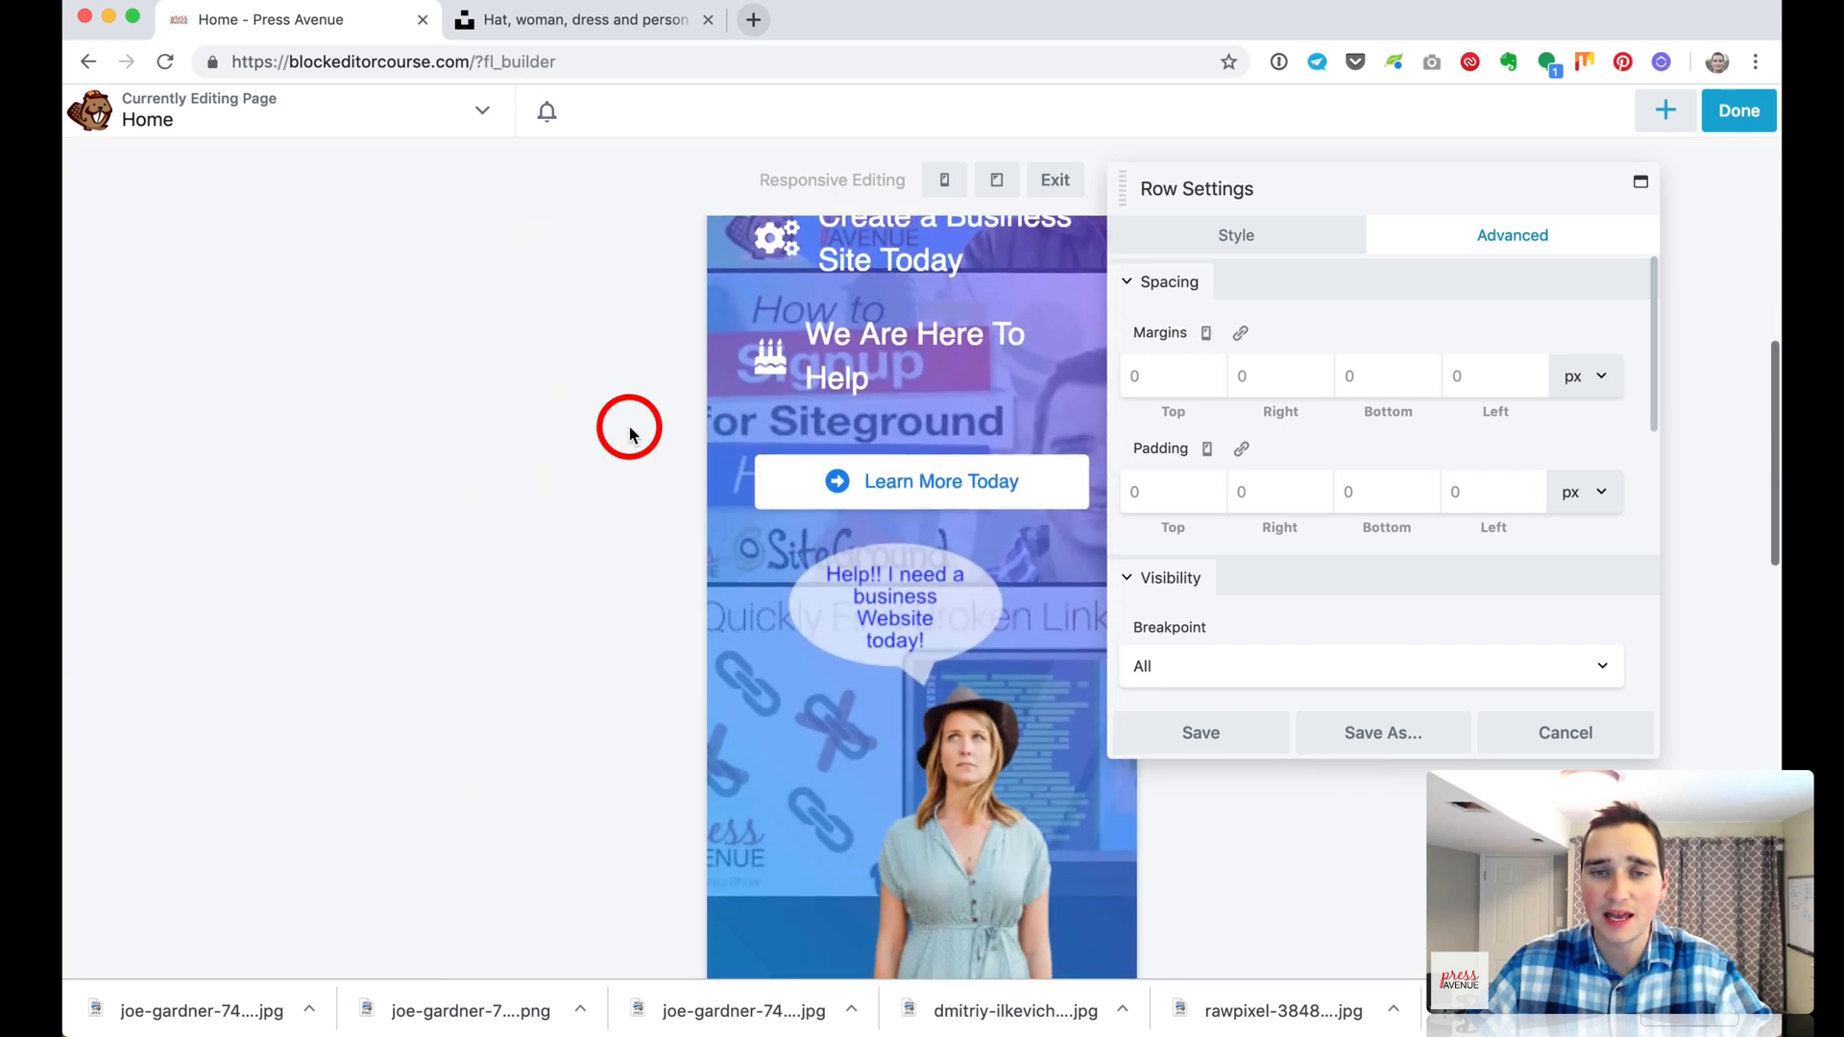
{"action": "scroll", "coordinate": [629, 432], "scroll_direction": "down", "scroll_amount": 5}
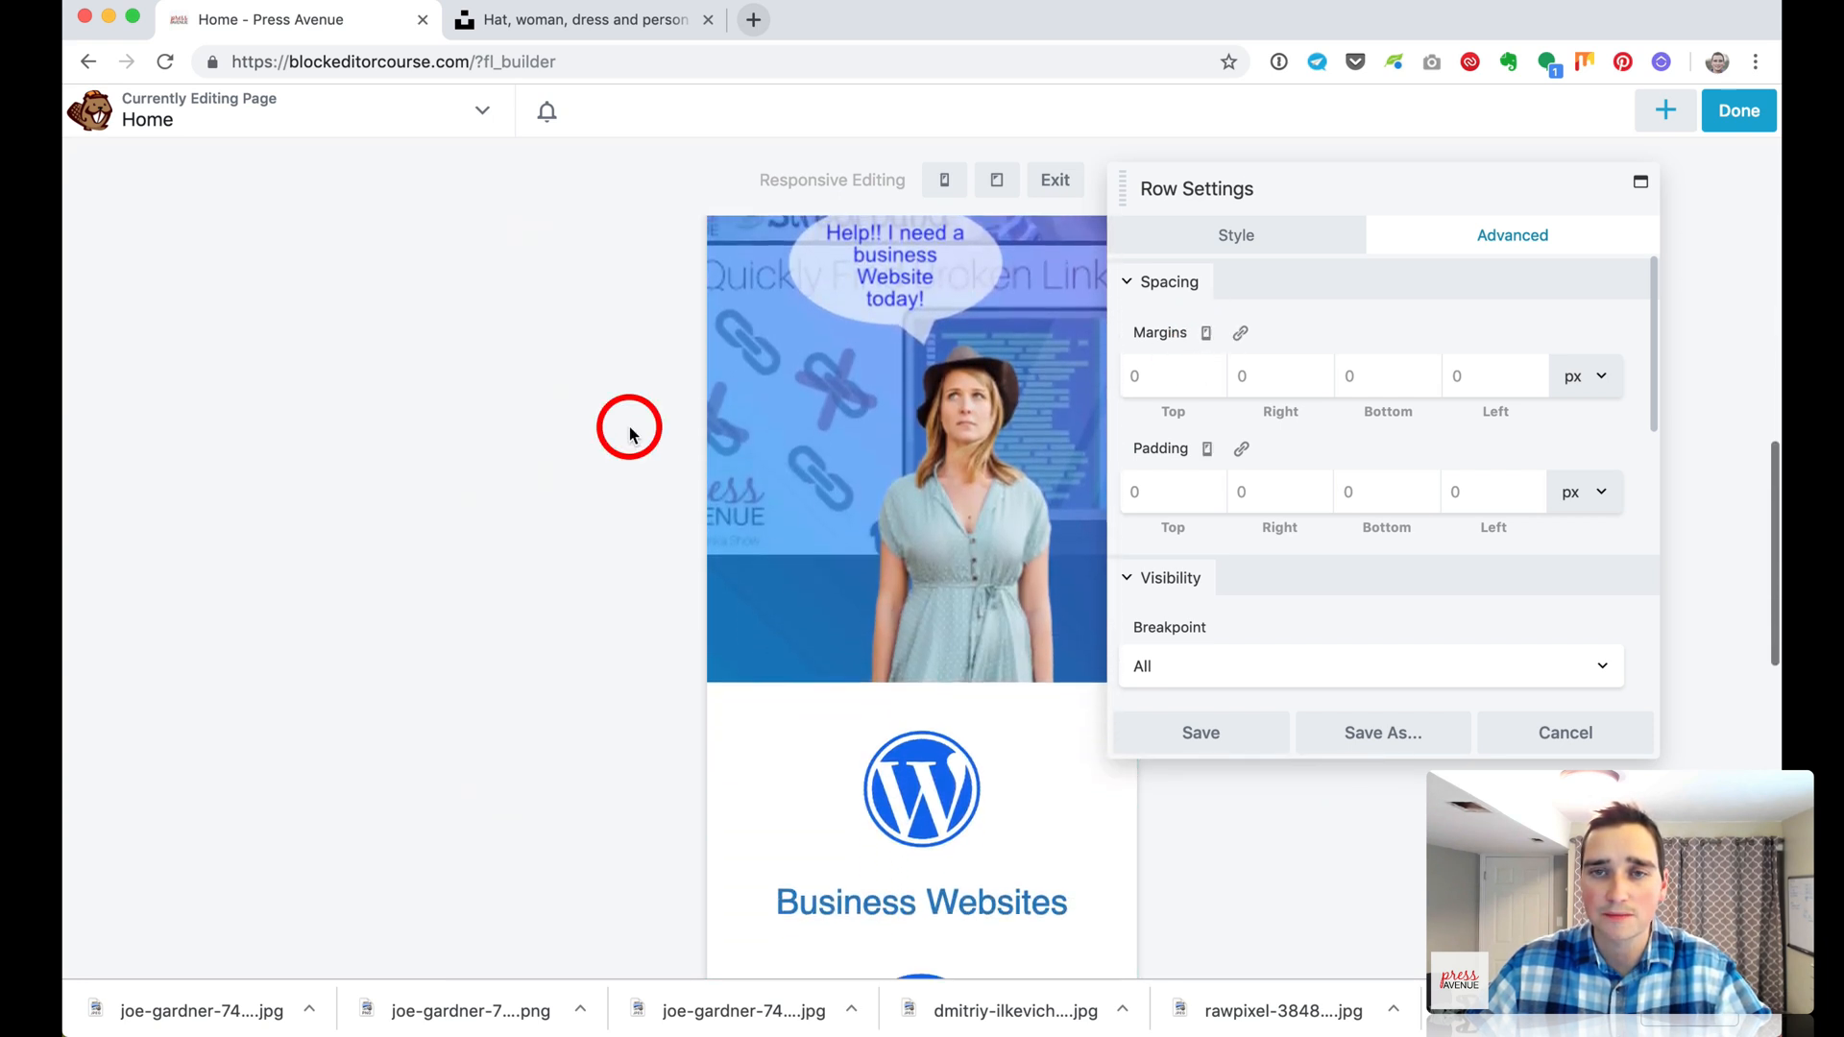
{"action": "scroll", "coordinate": [630, 433], "scroll_direction": "down", "scroll_amount": 10}
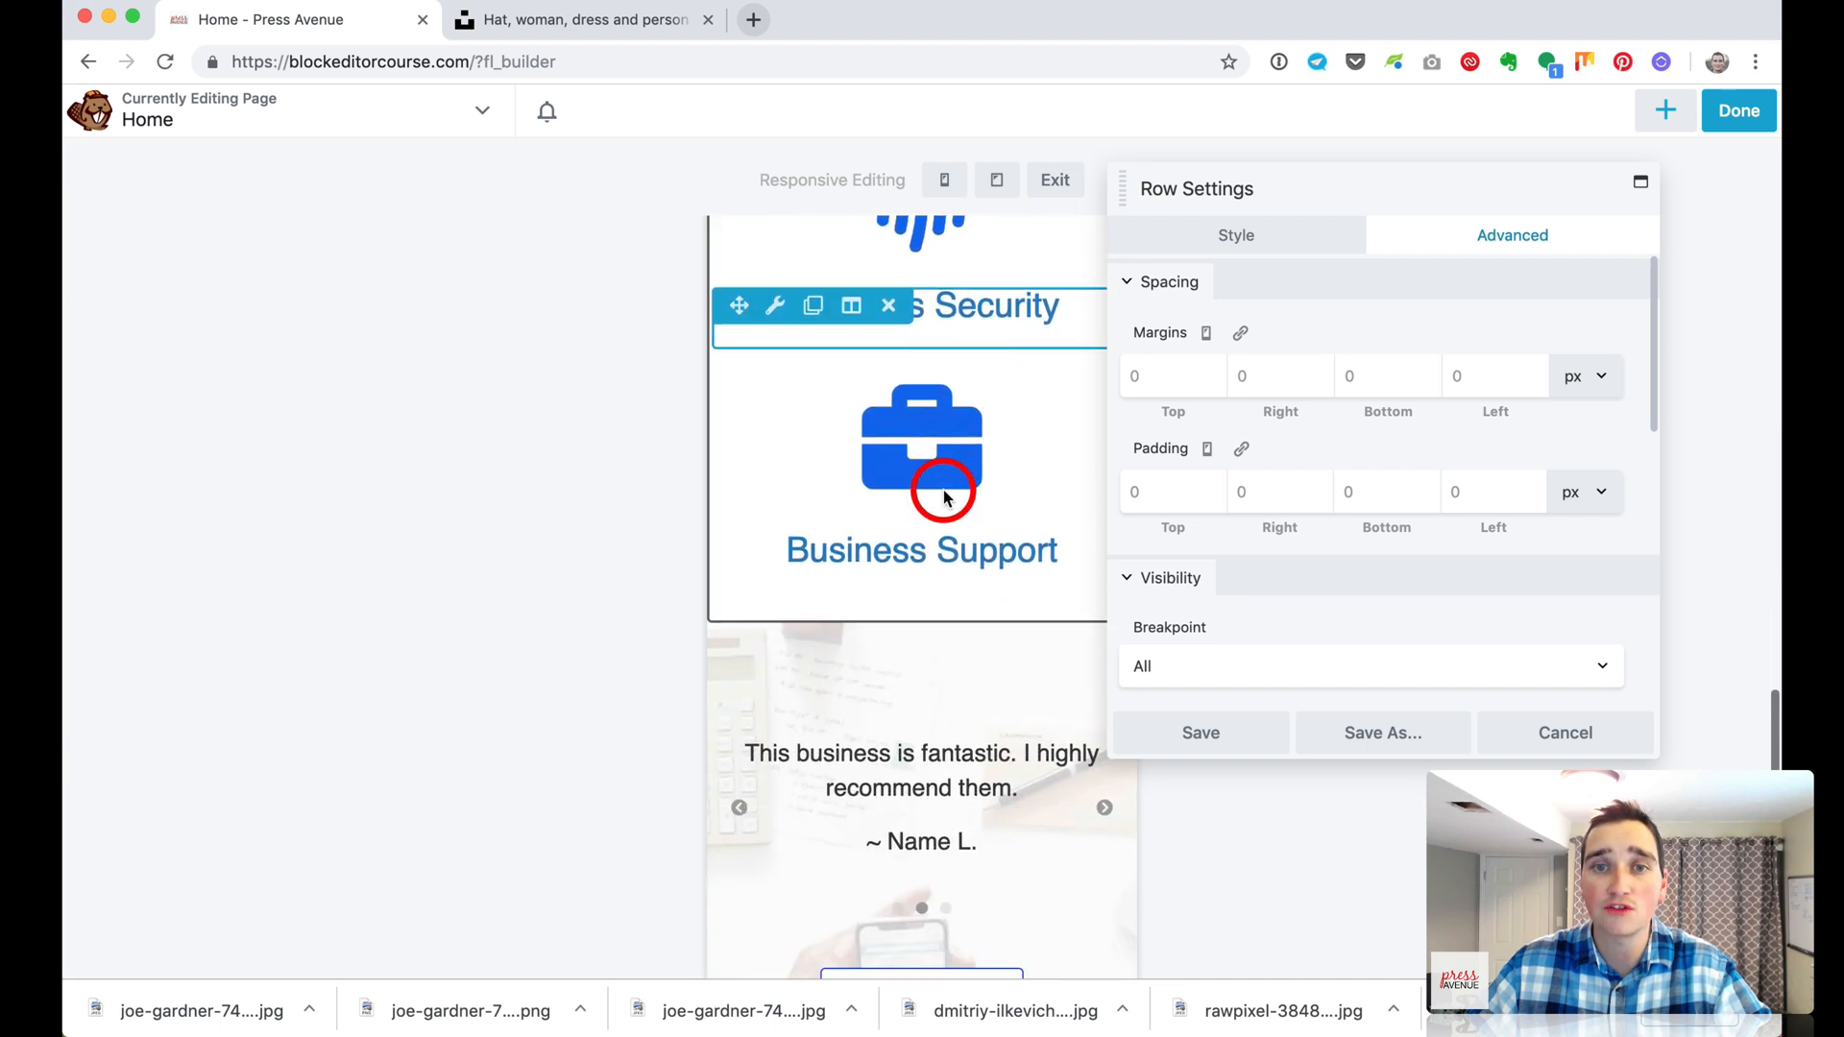
{"action": "scroll", "coordinate": [944, 497], "scroll_direction": "down", "scroll_amount": 3}
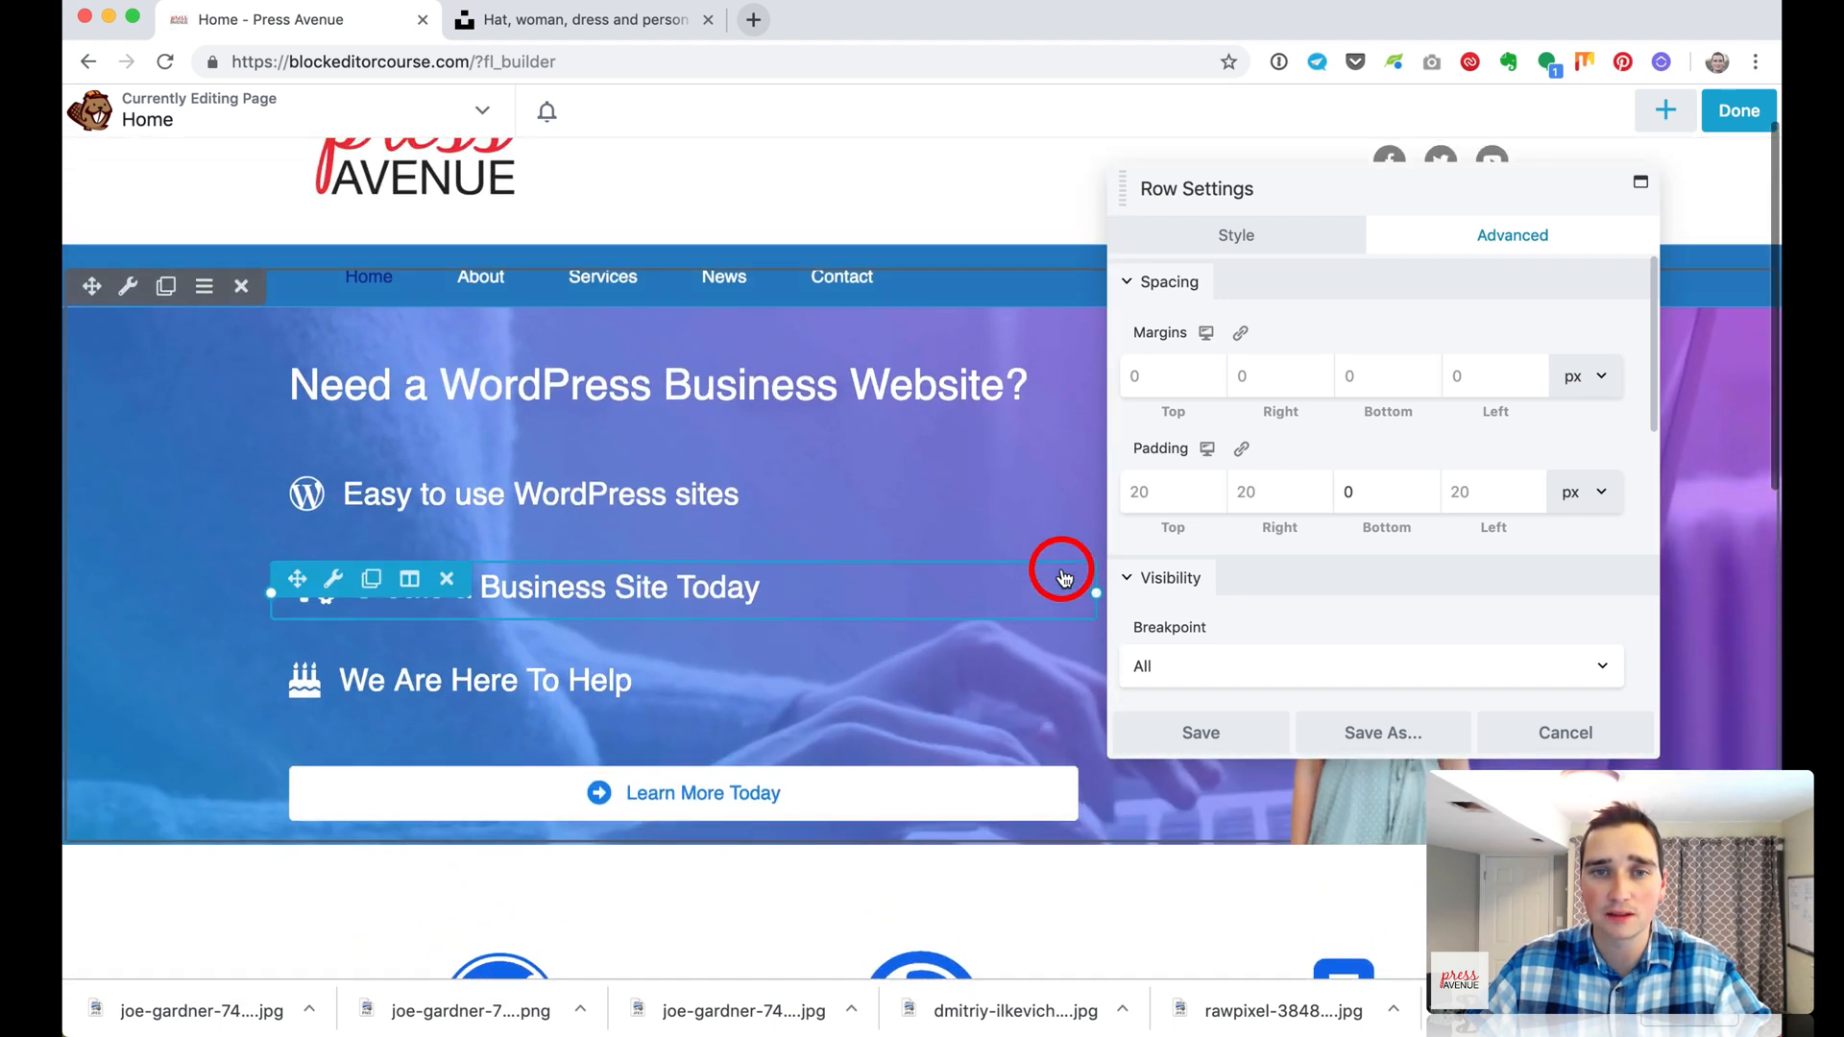
{"action": "left_click", "coordinate": [1527, 743]}
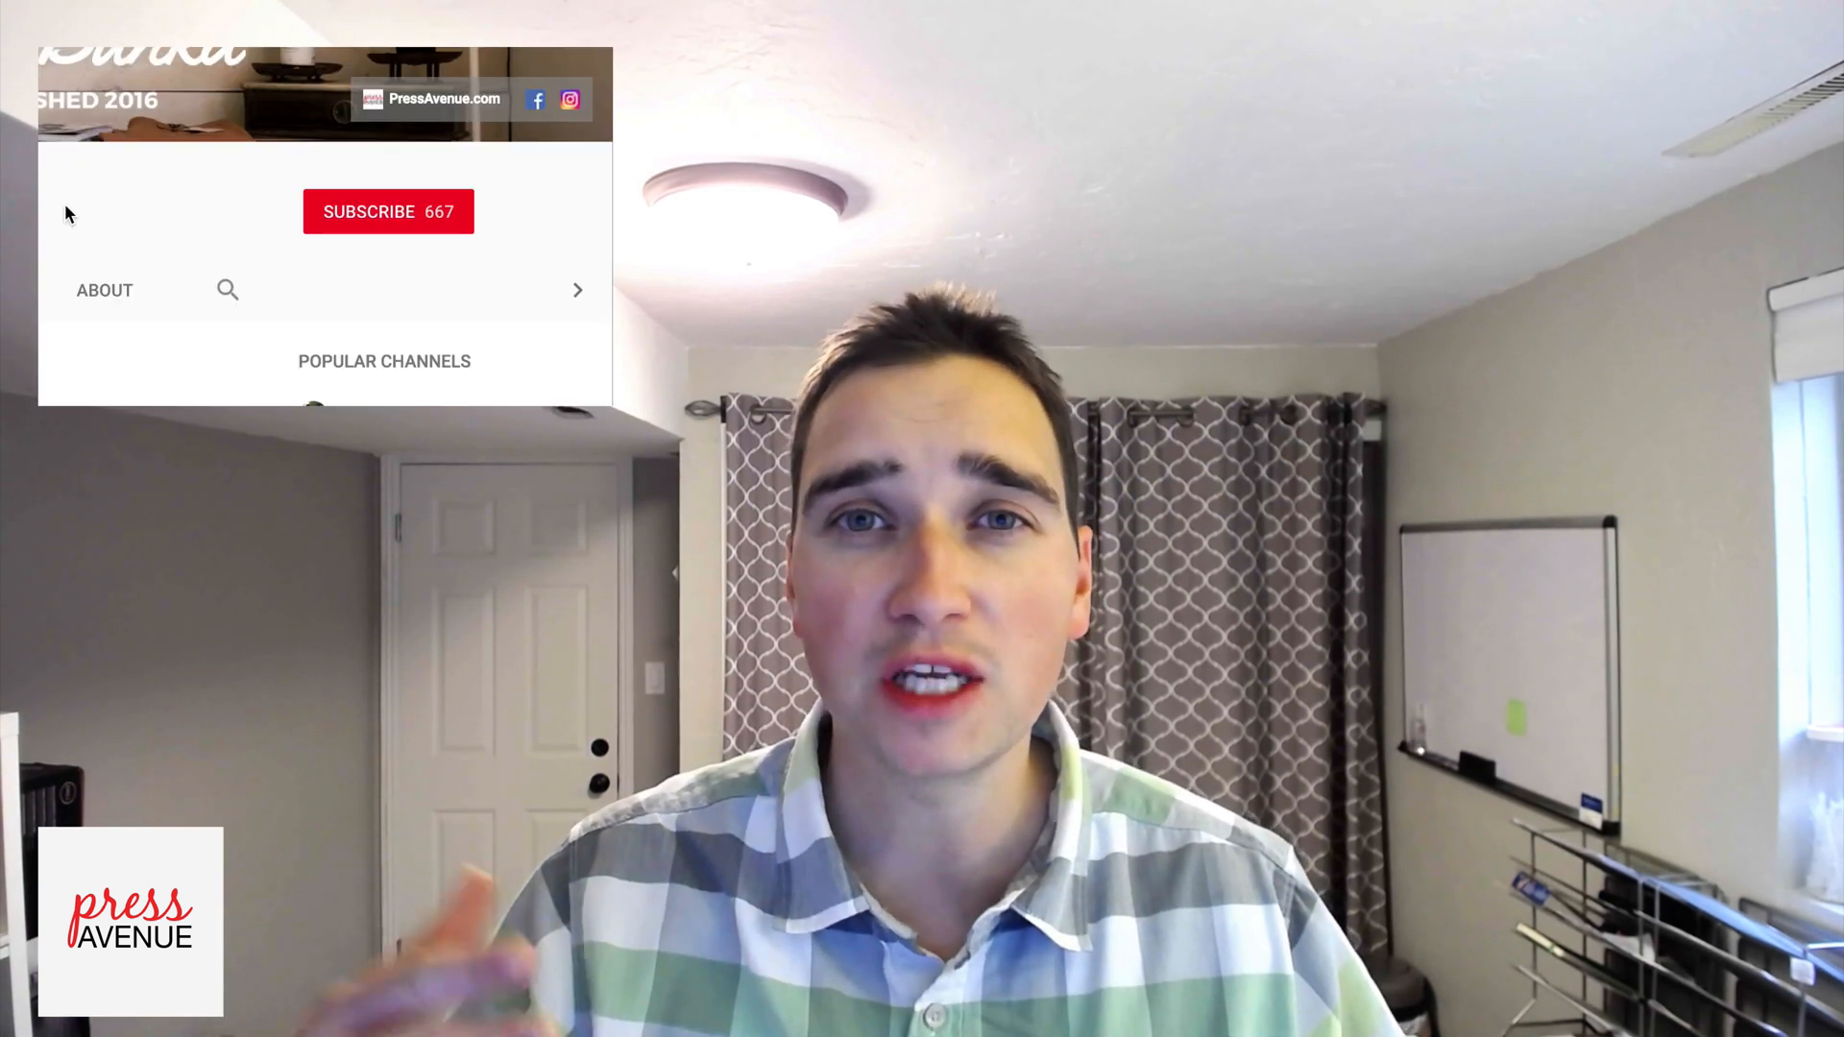
{"action": "left_click", "coordinate": [402, 214]}
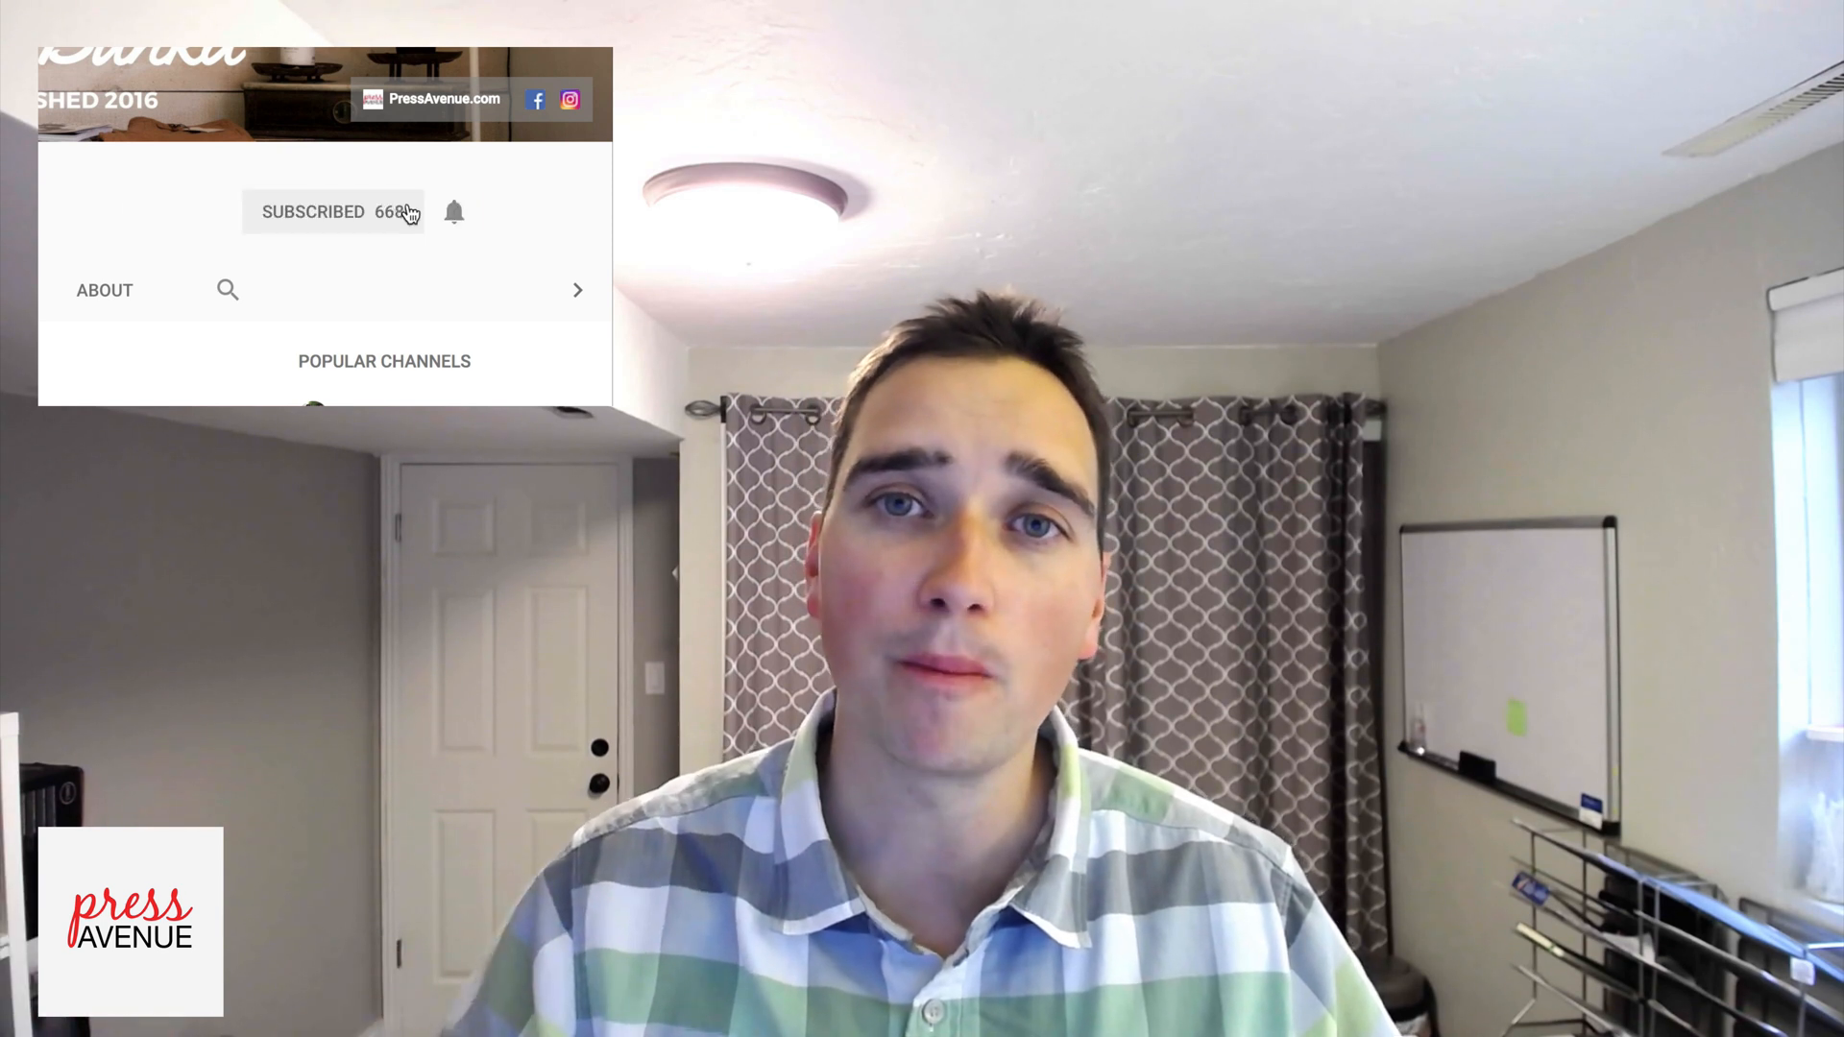
{"action": "left_click", "coordinate": [454, 212]}
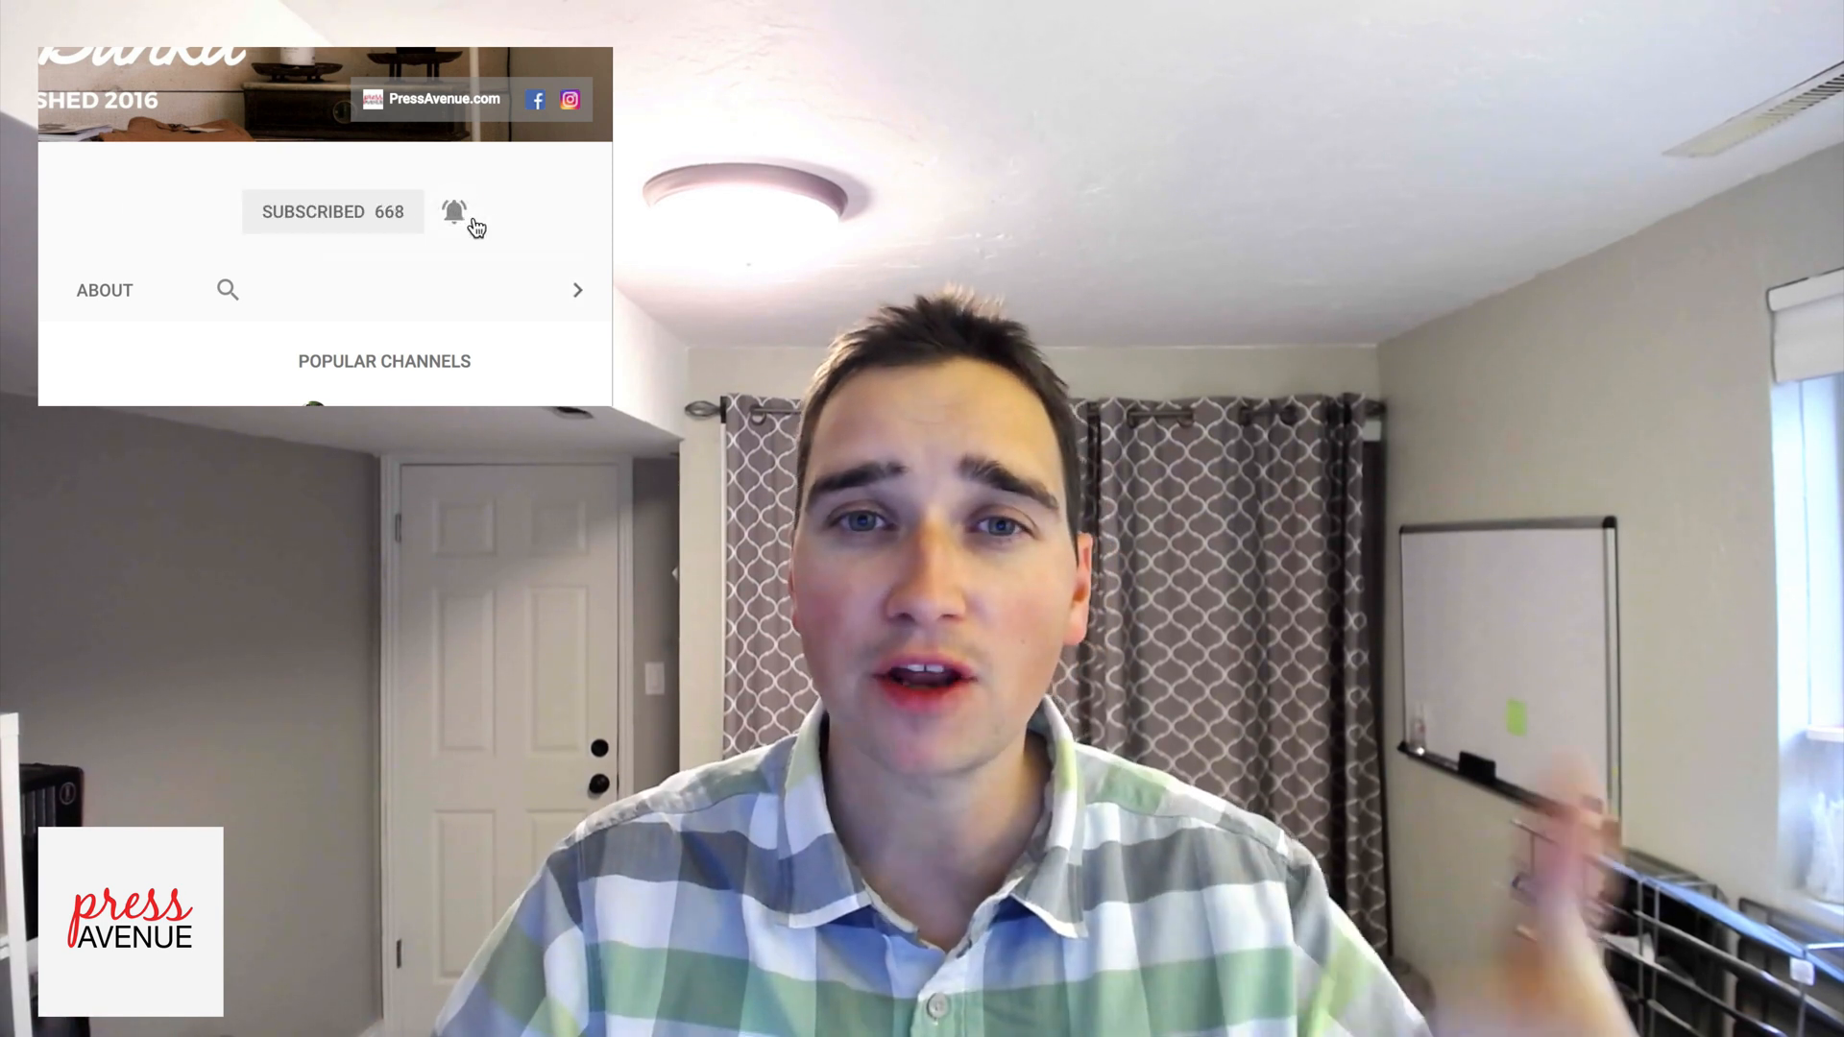